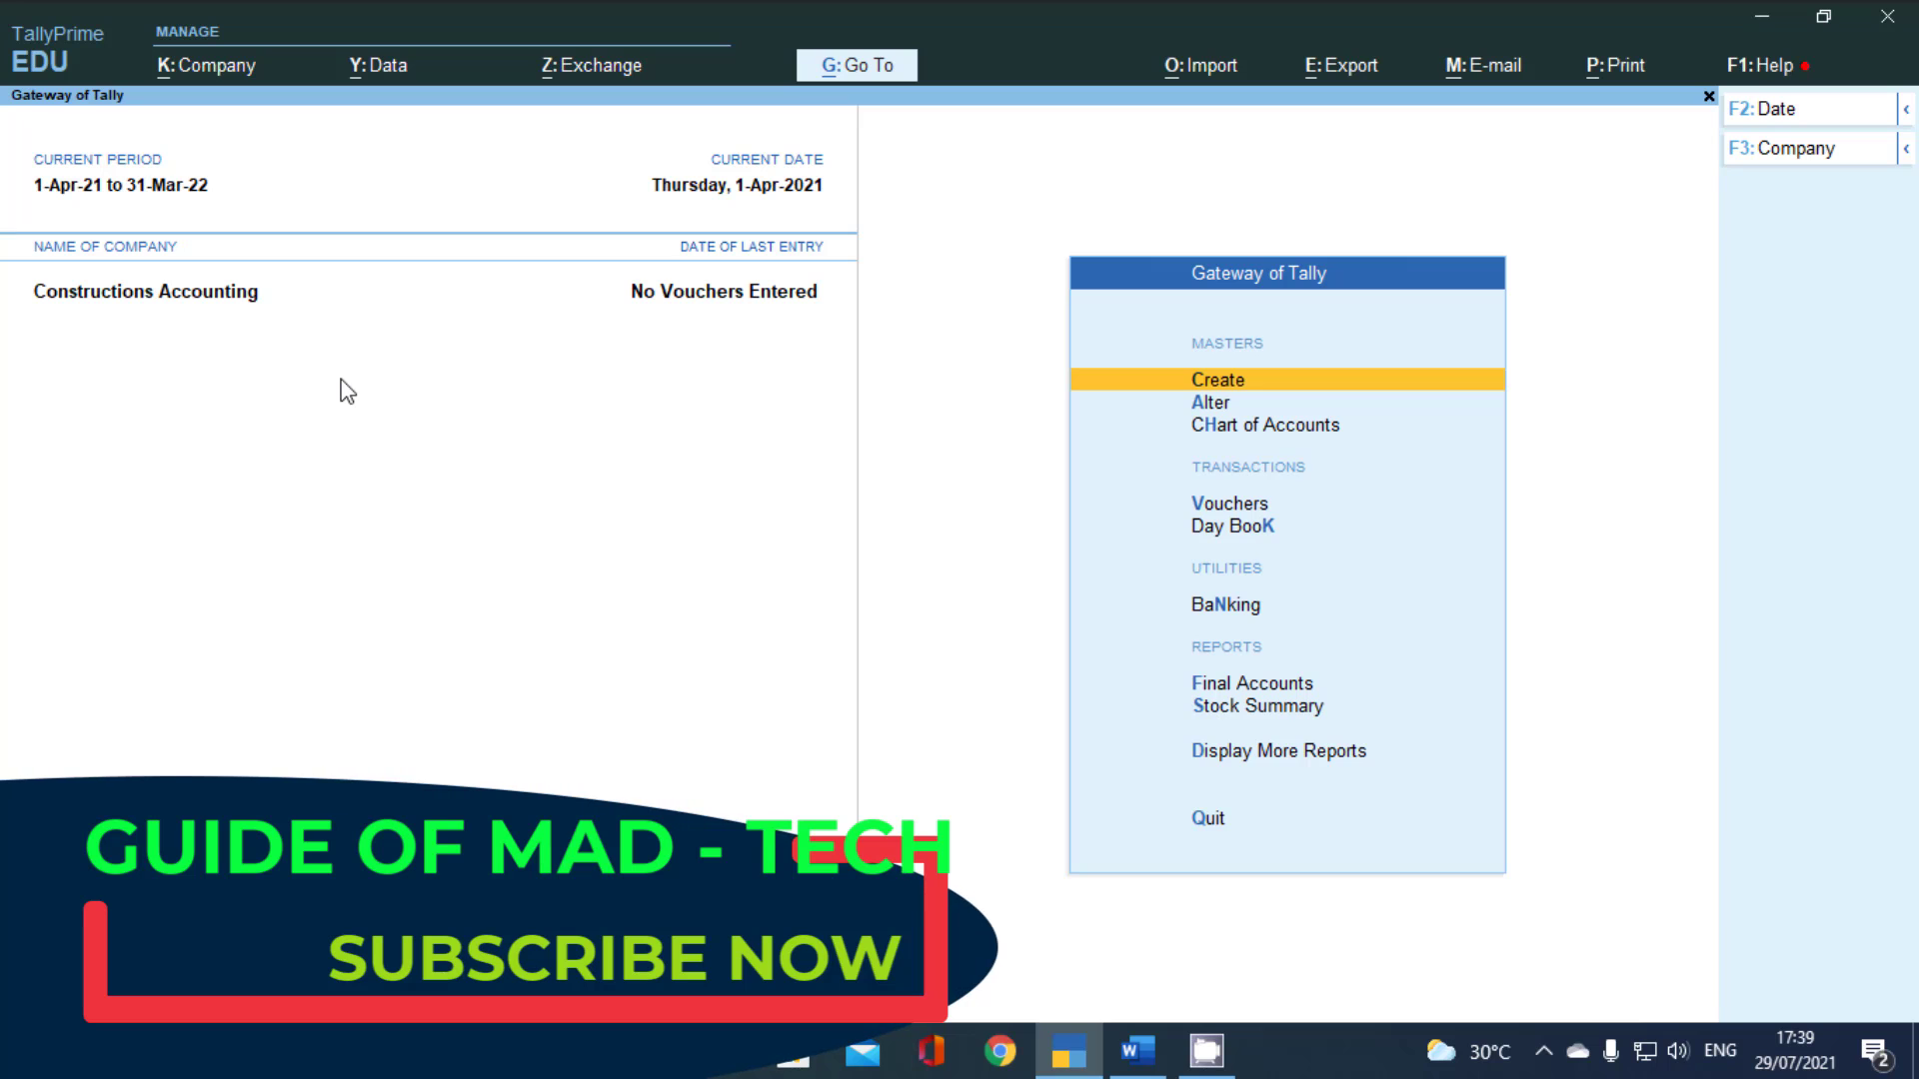
# Bring up the Word exercise showing opening balances such as Capital 6115000 and Plant 3935000
pyautogui.click(1138, 1051)
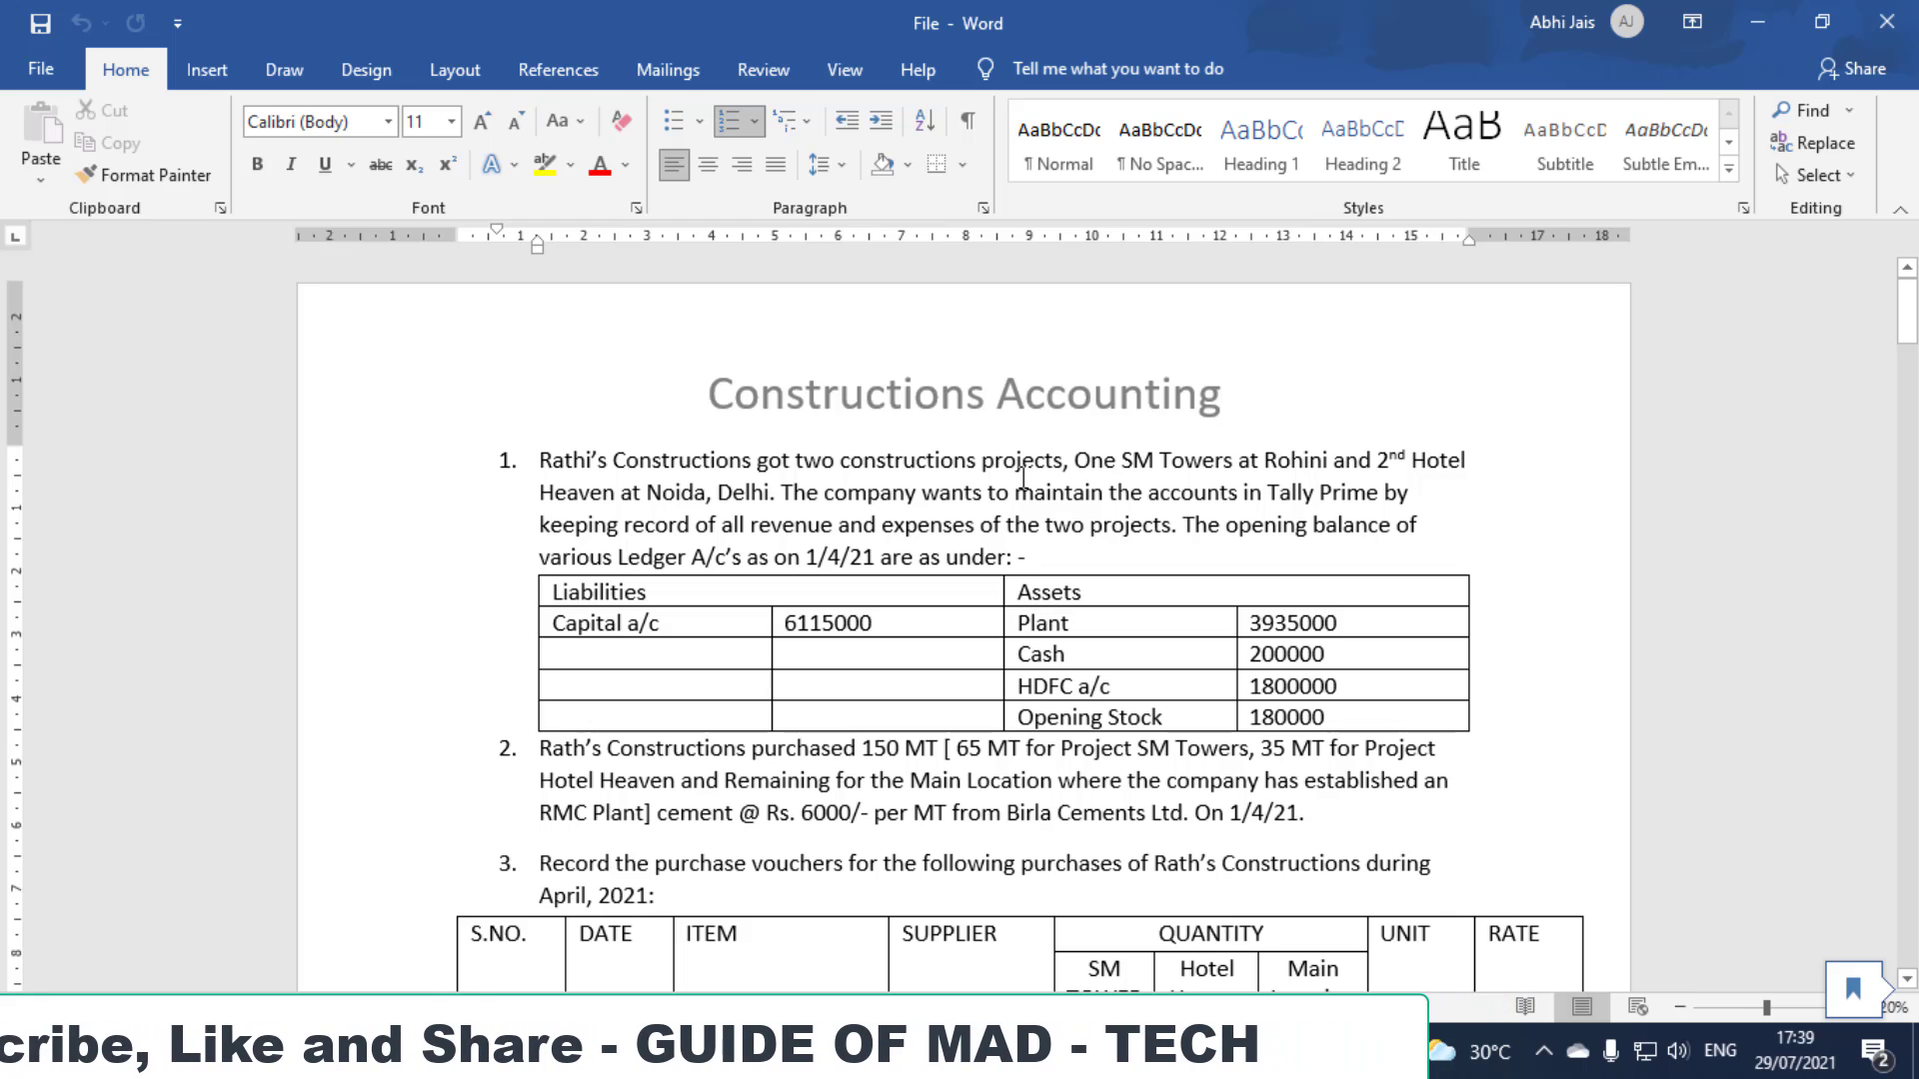
# List Water Proofing Compound and Admixture under the table and label Opening Stock '[Raw material]'
pyautogui.click(1133, 467)
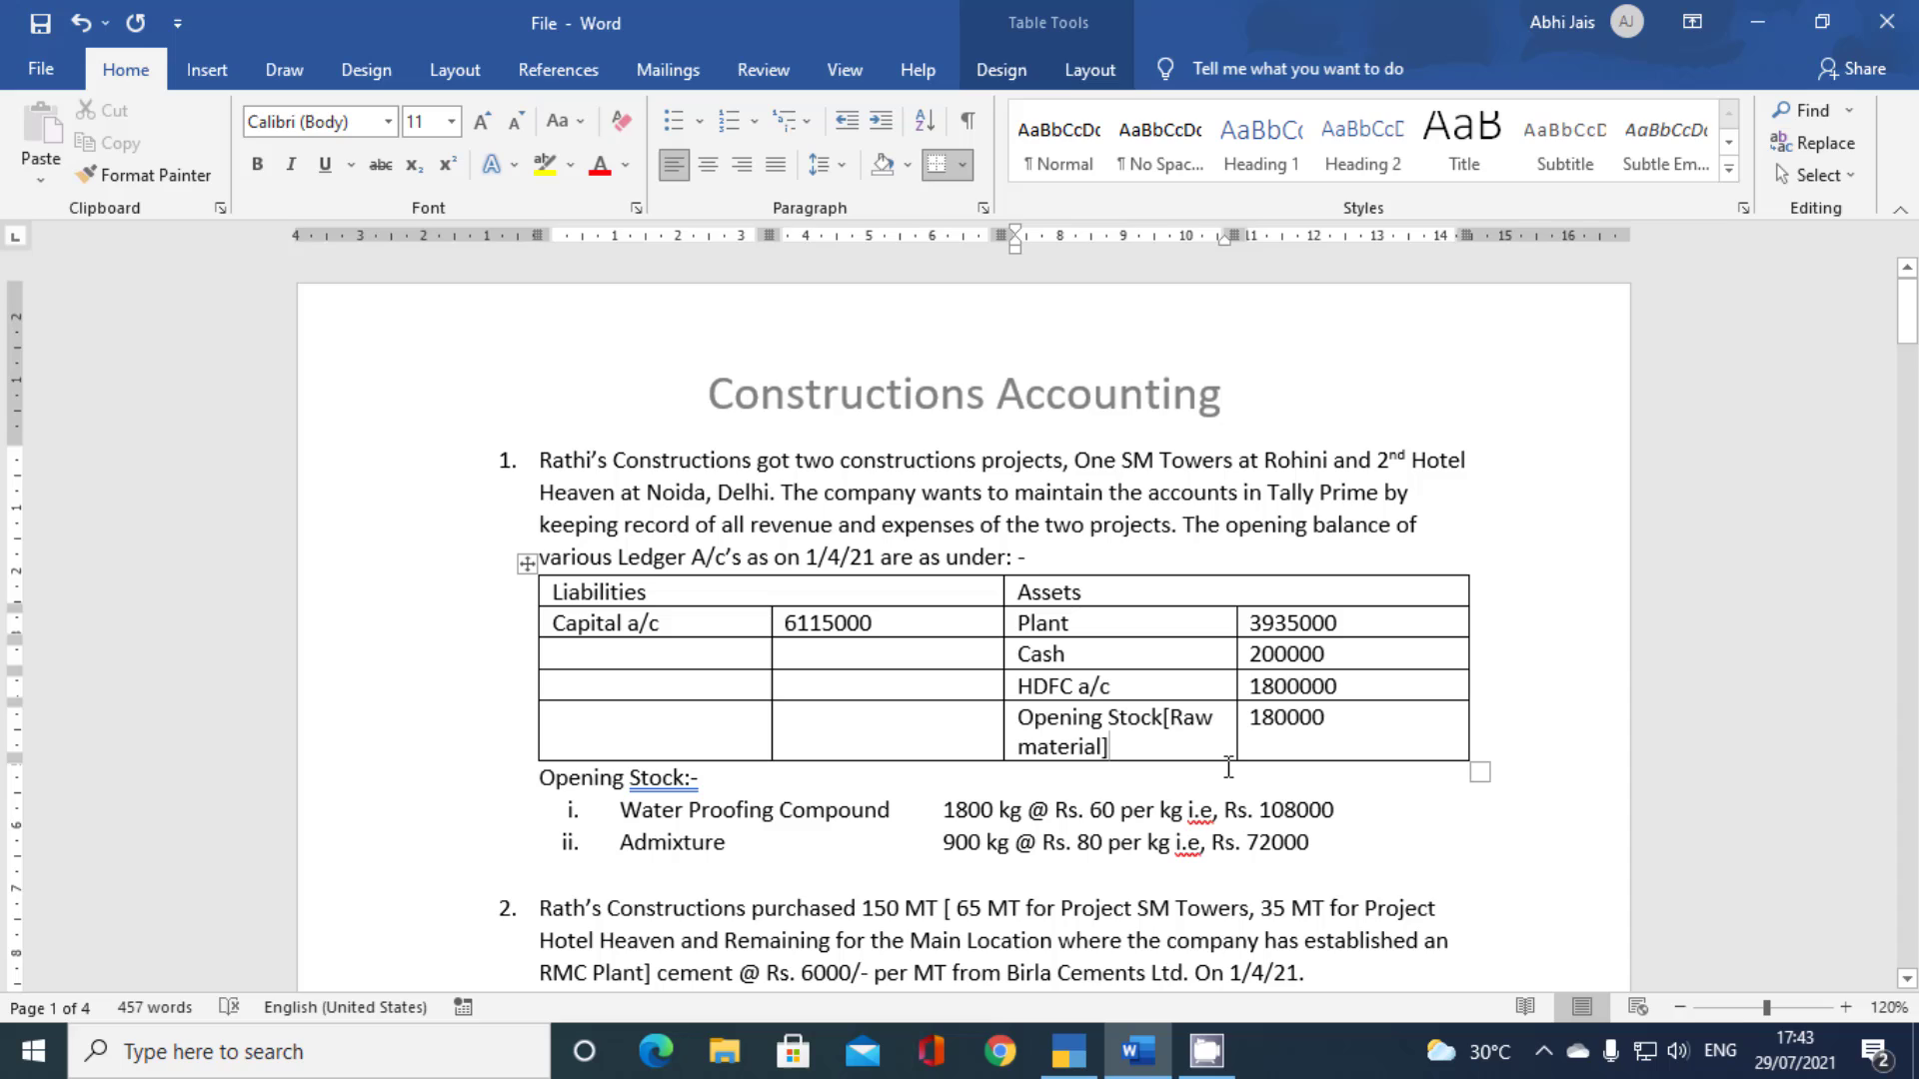
pyautogui.click(1227, 774)
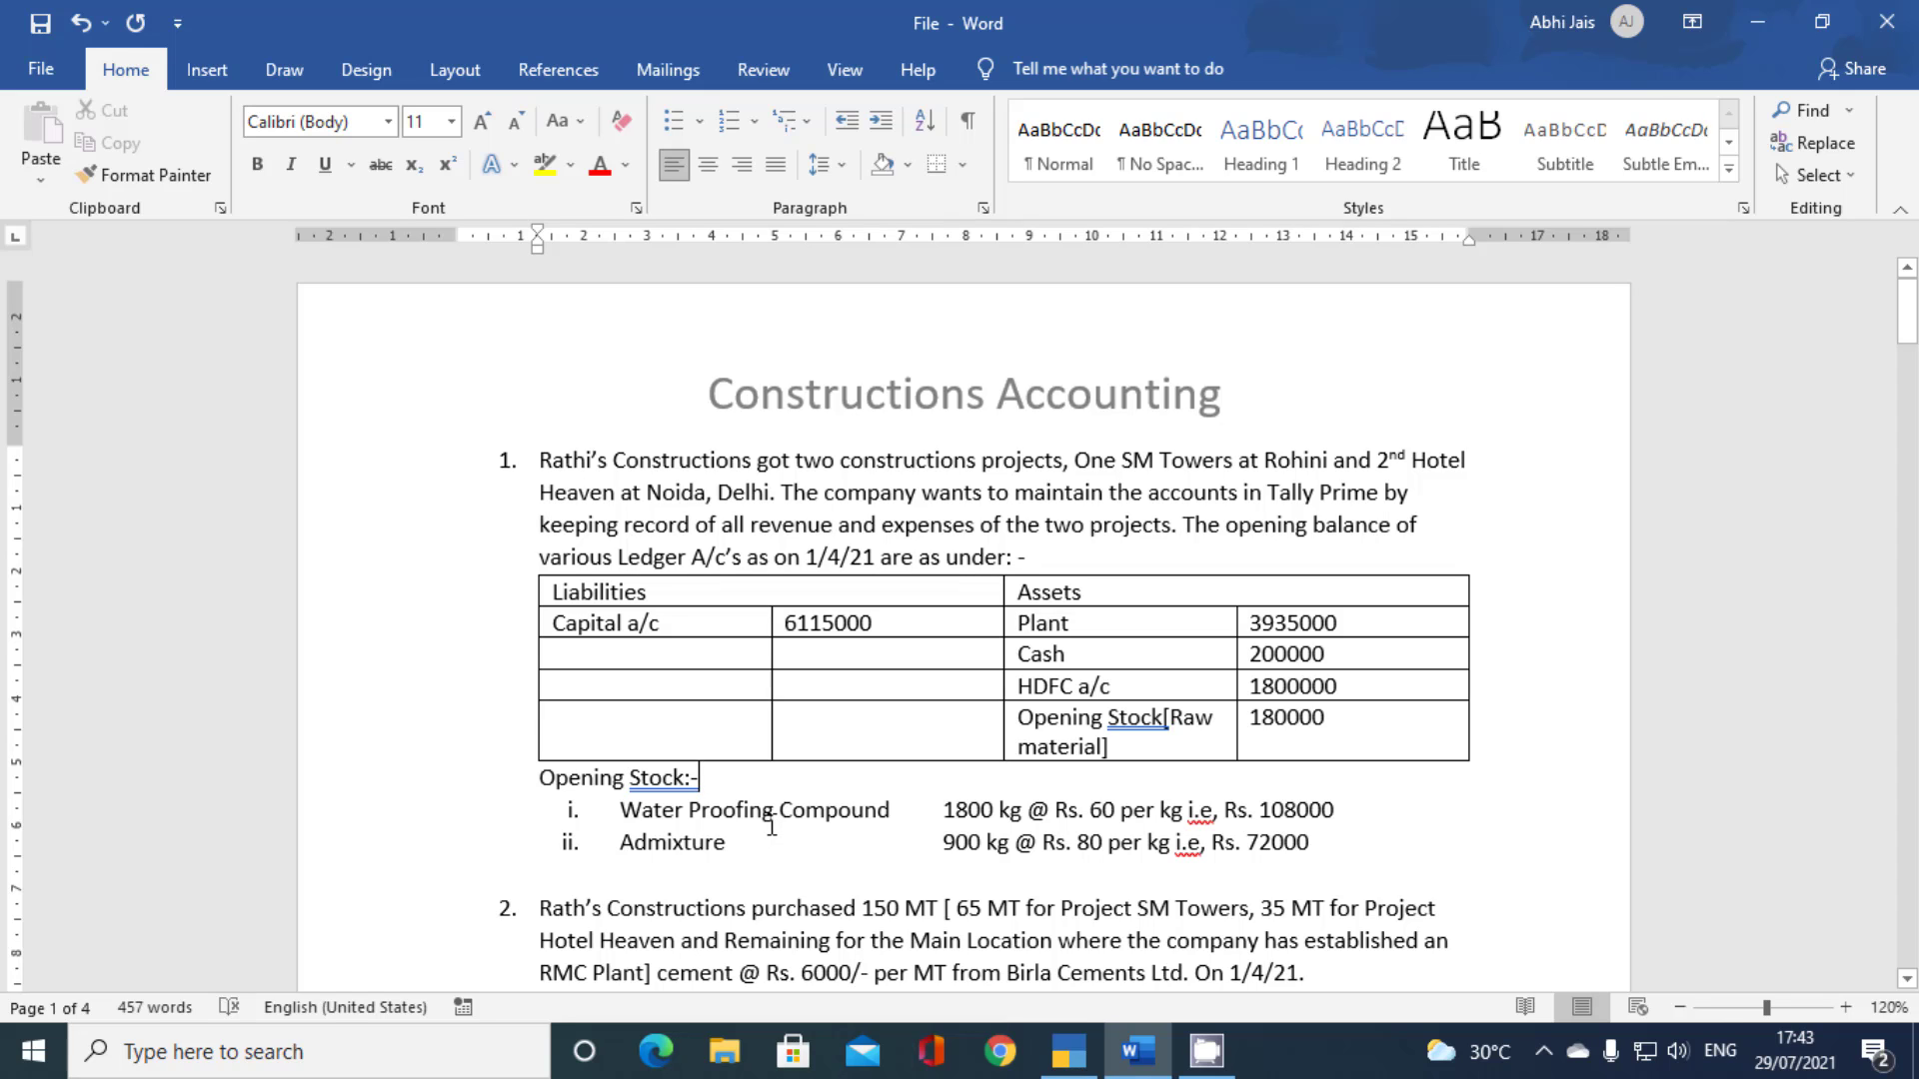
# Start a new ledger named Capital A/c under the Capital Account group
pyautogui.hotkey('alt', 'Tab')
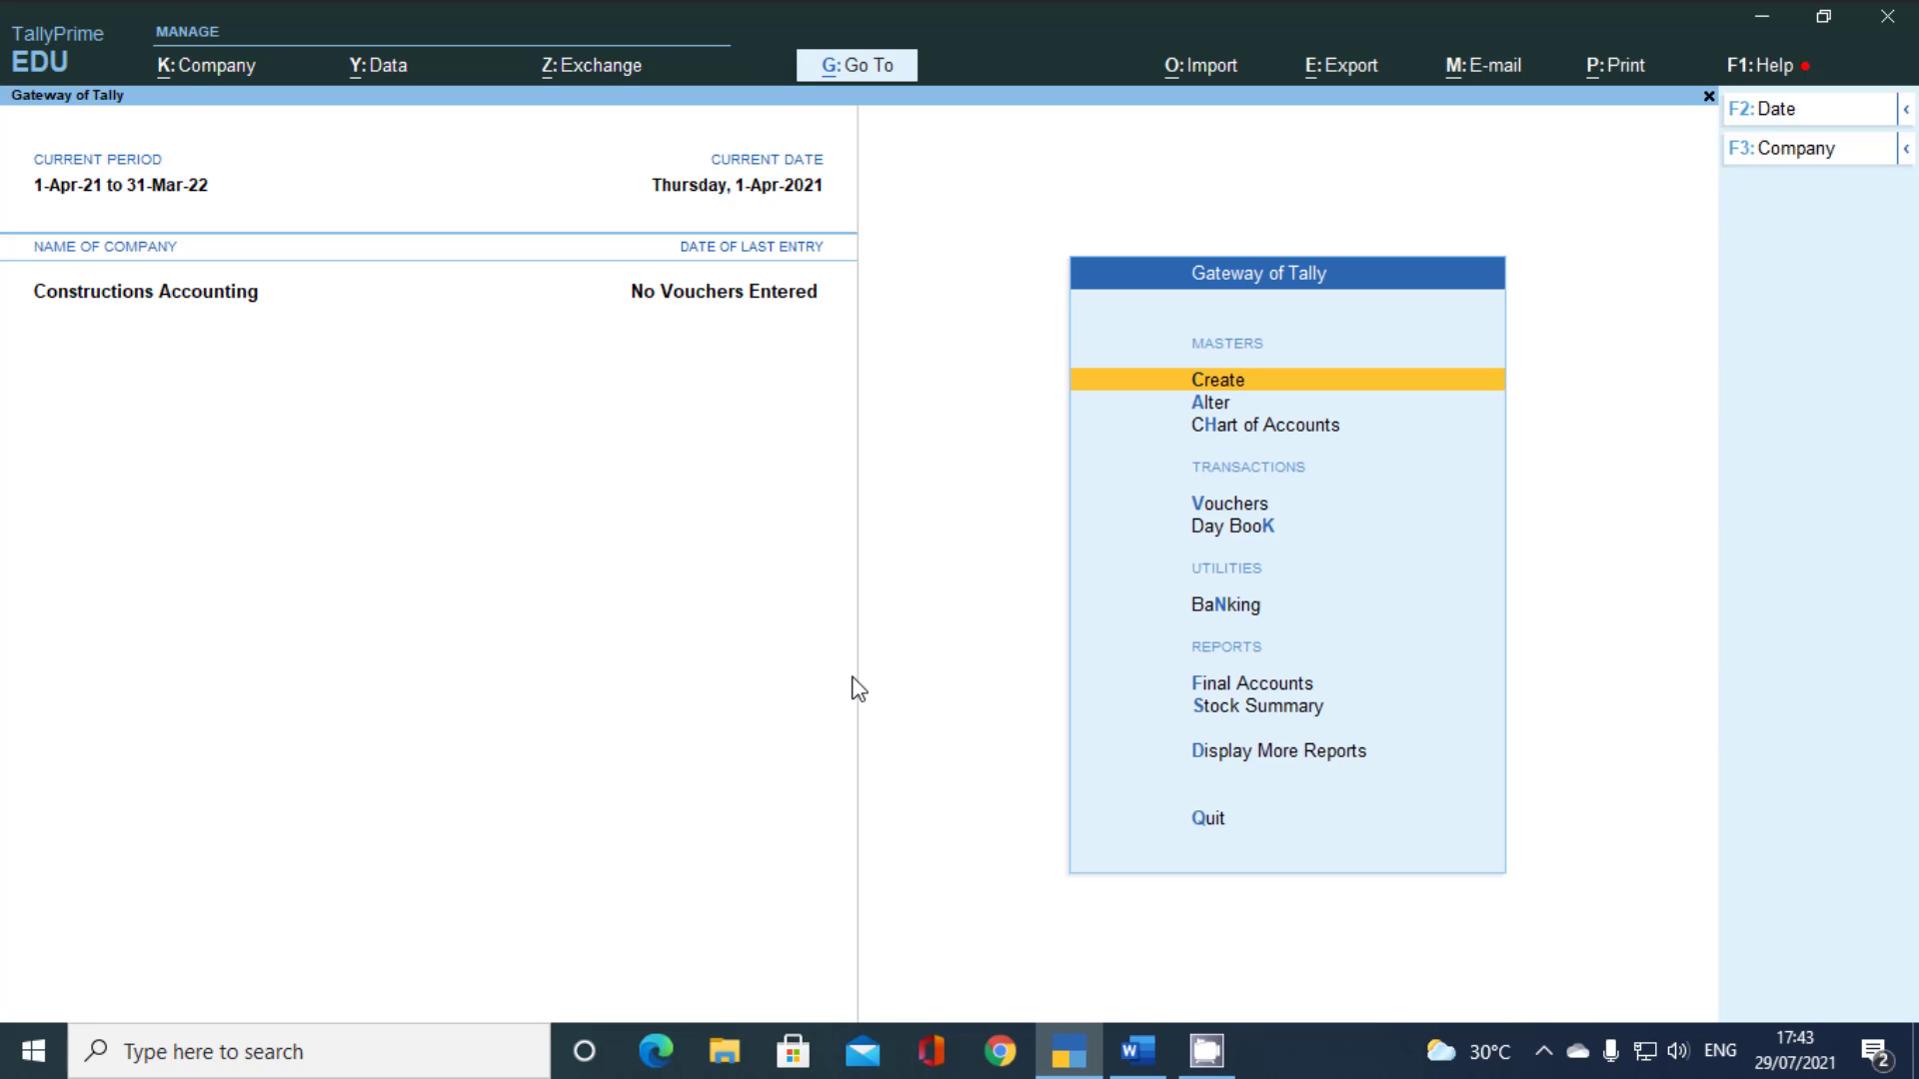
pyautogui.press('Down')
pyautogui.press('Up')
pyautogui.press('Return')
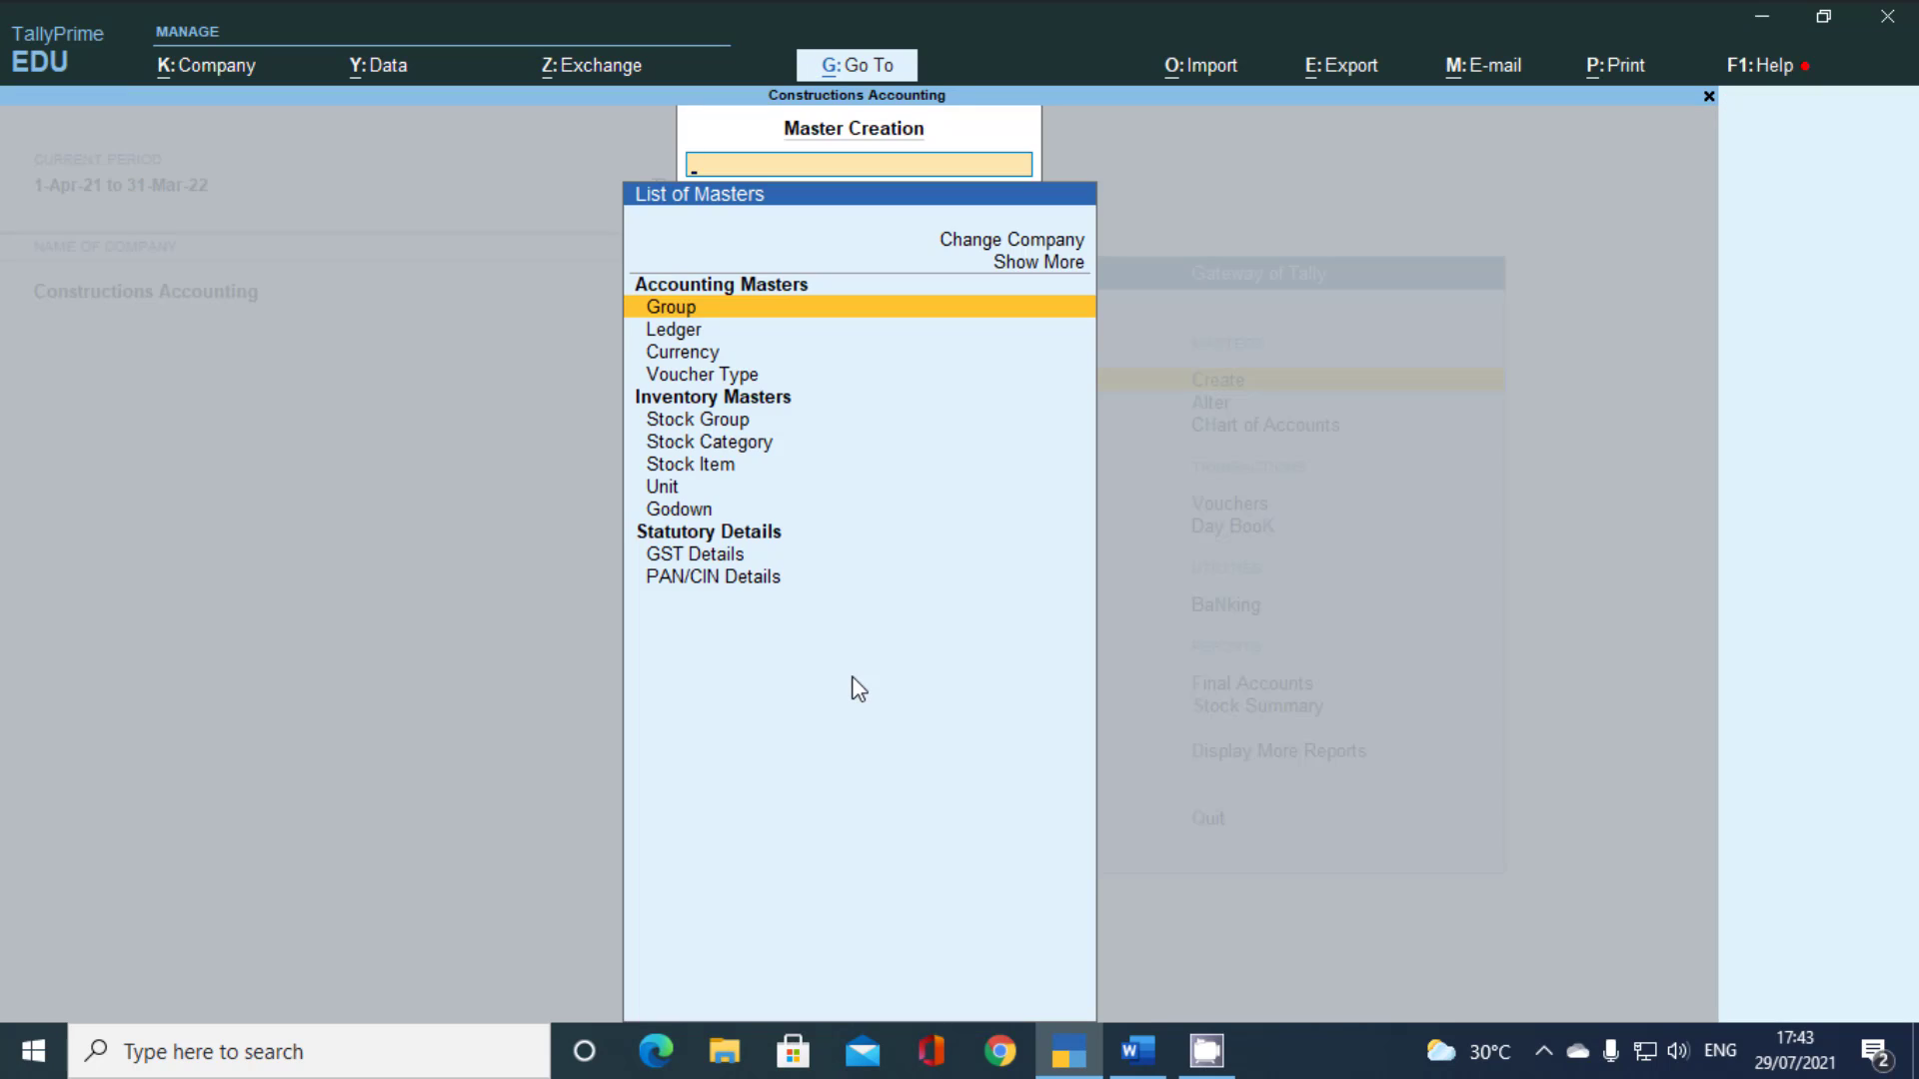
pyautogui.press('Down')
pyautogui.press('Return')
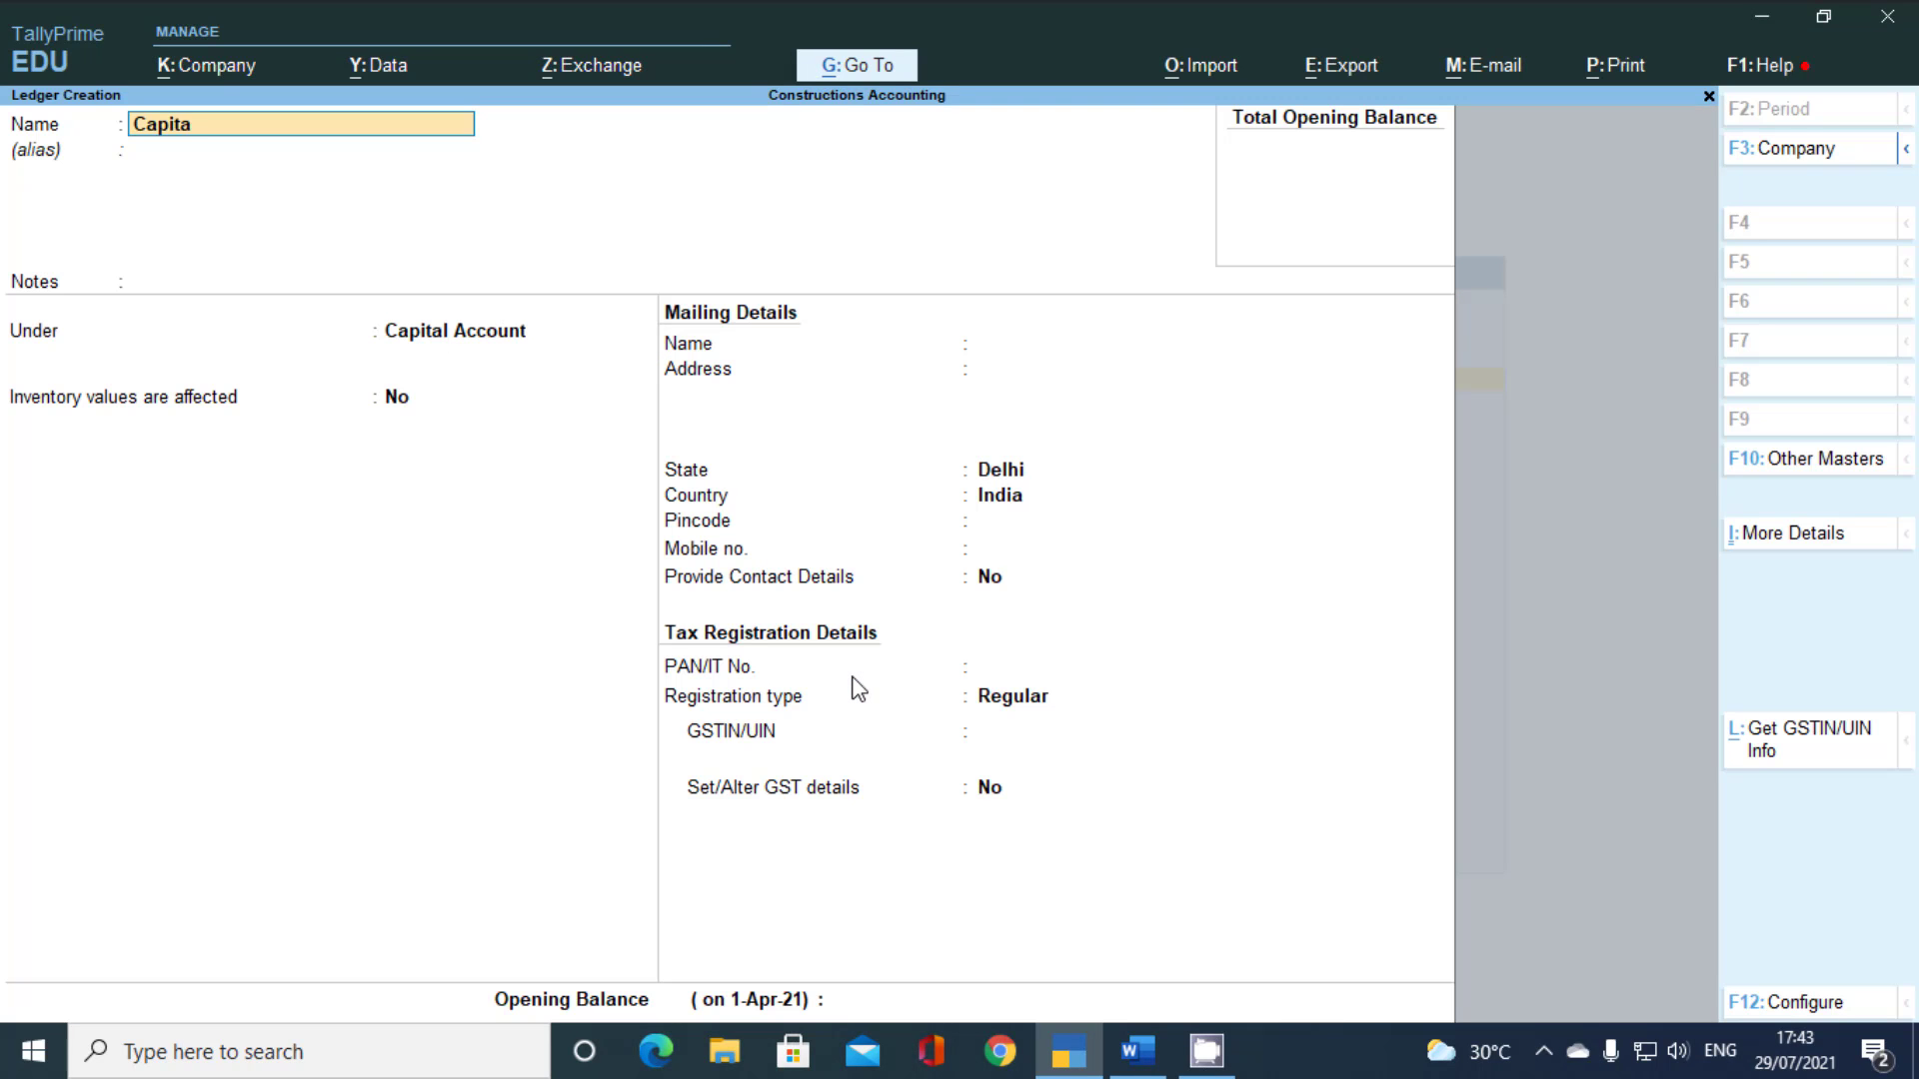
pyautogui.write('Capital a/c')
pyautogui.press('Return')
pyautogui.press('Return')
pyautogui.press('Return')
pyautogui.press('Return')
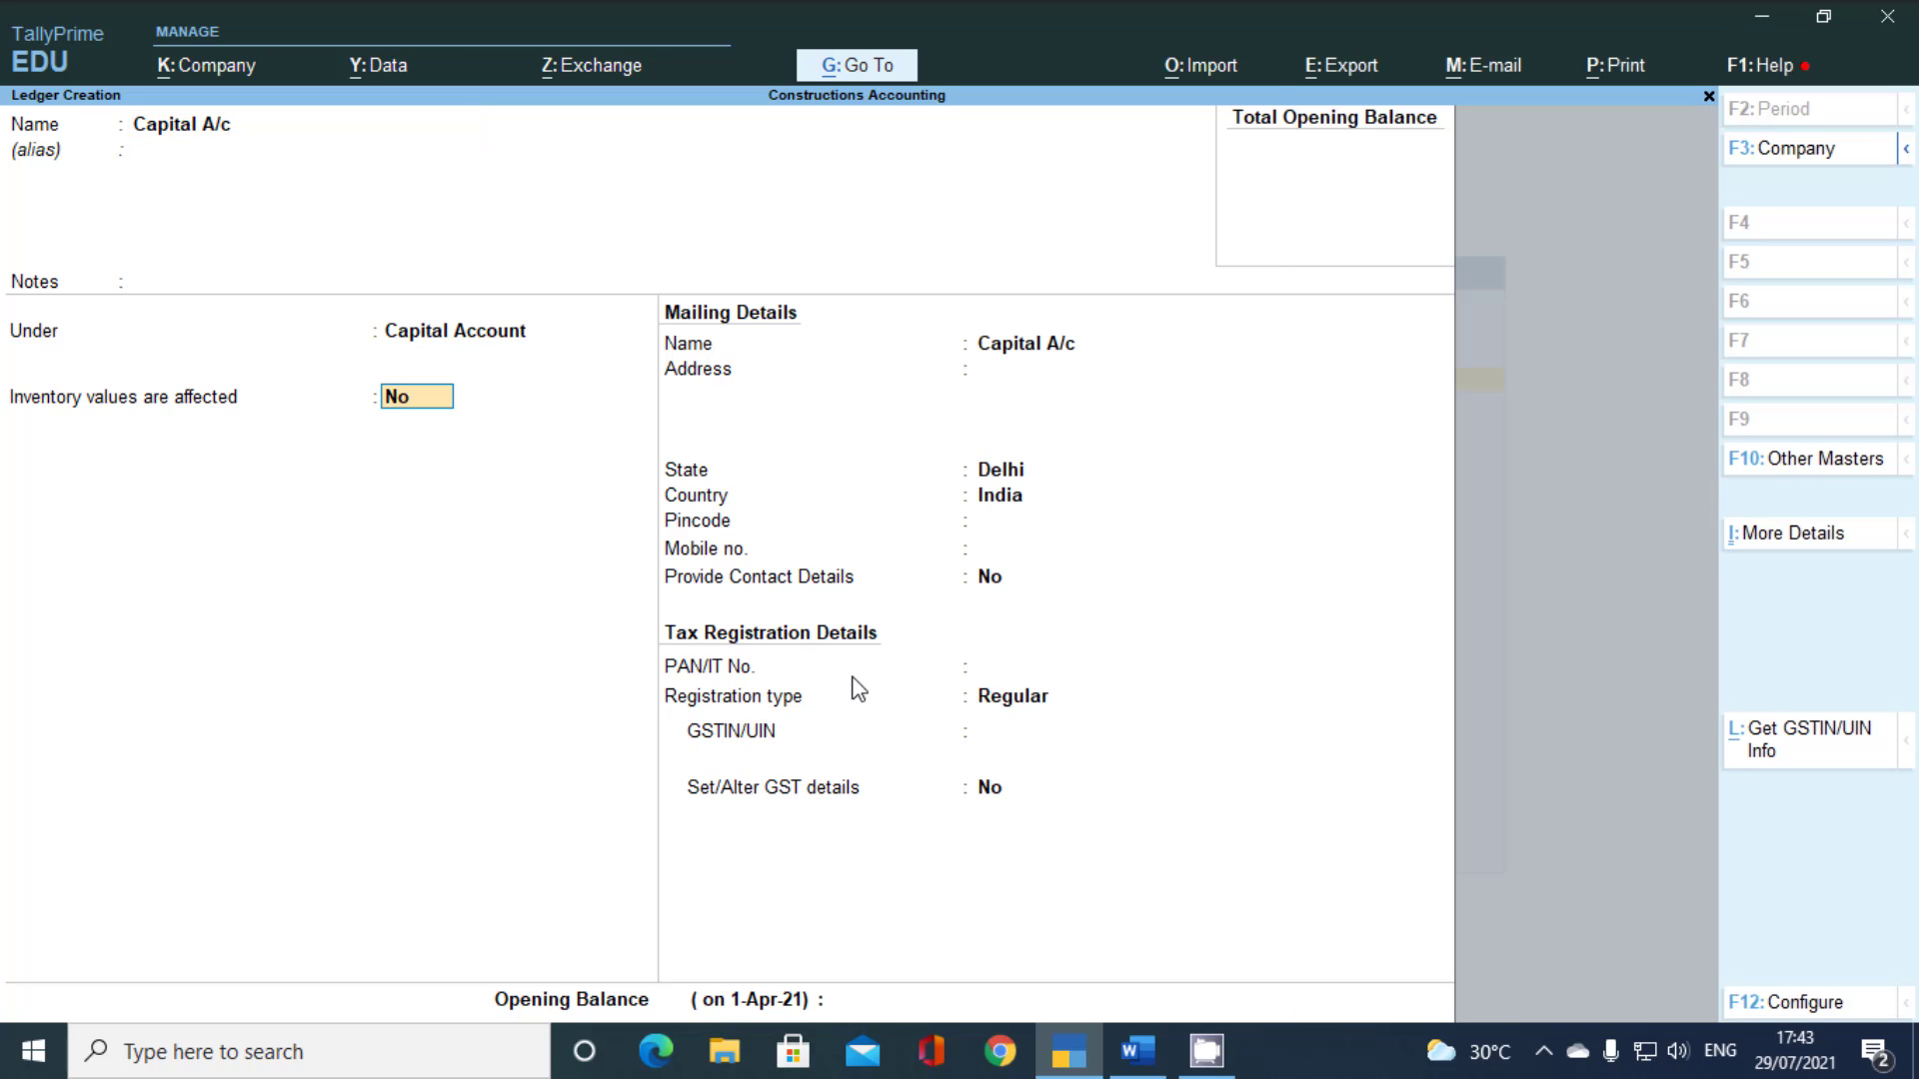
pyautogui.press('alt')
pyautogui.press('Return')
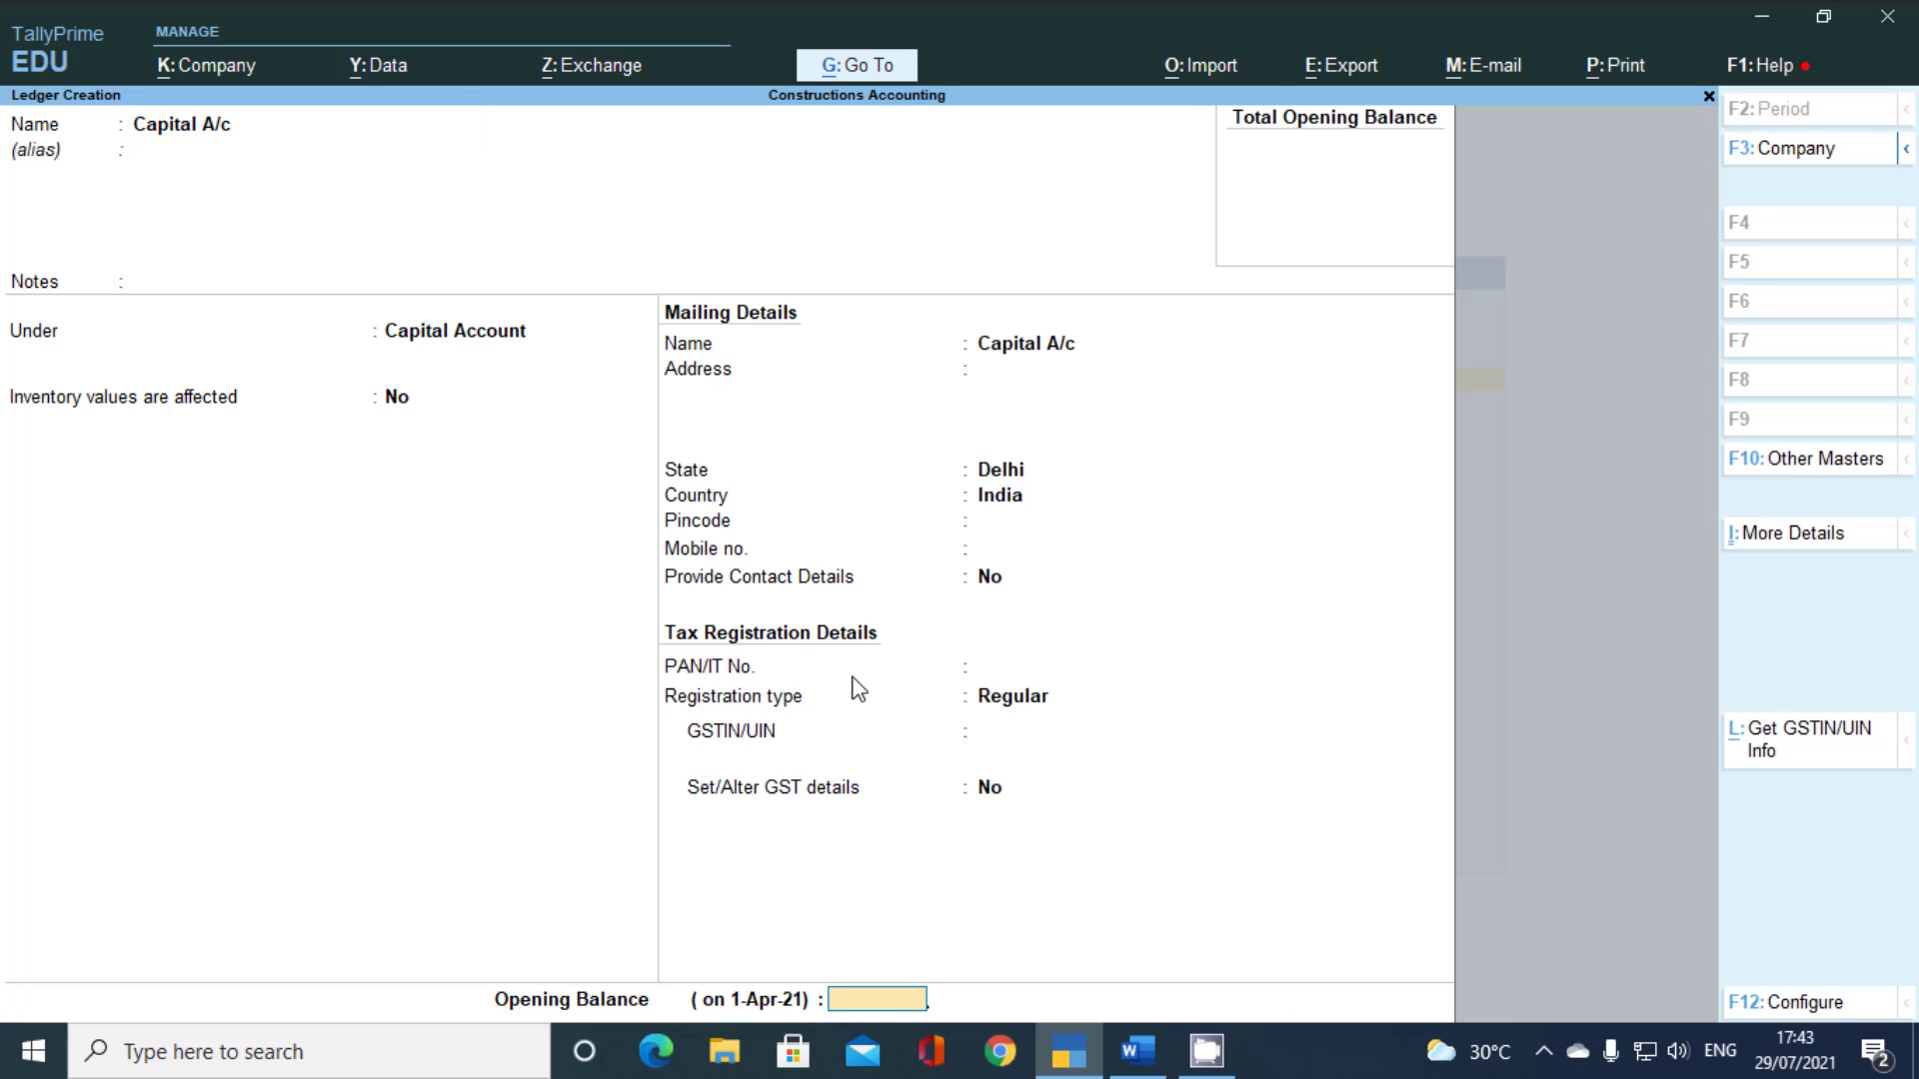
# Give Capital A/c a 61,15,000 Cr opening balance and save it
pyautogui.hotkey('alt', 'Tab')
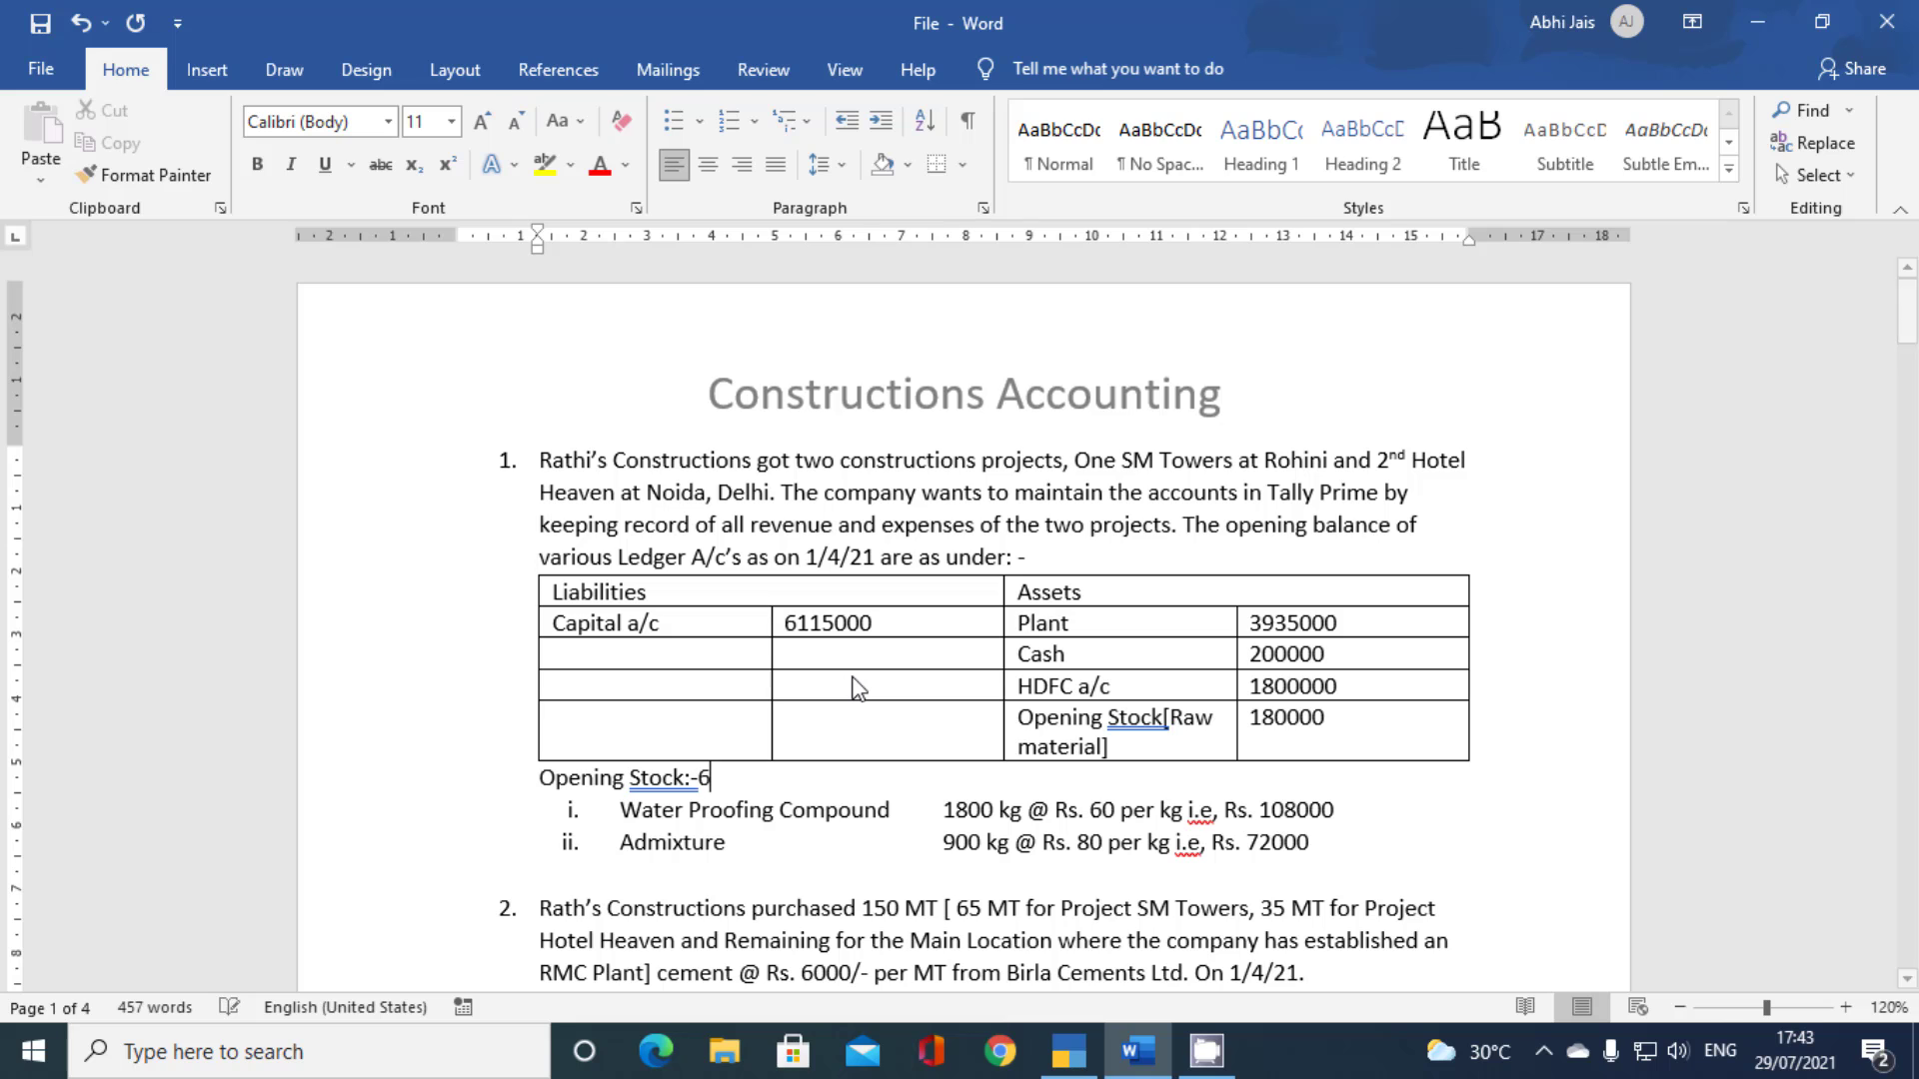
pyautogui.hotkey('alt', 'Tab')
pyautogui.write('6115000')
pyautogui.press('Return')
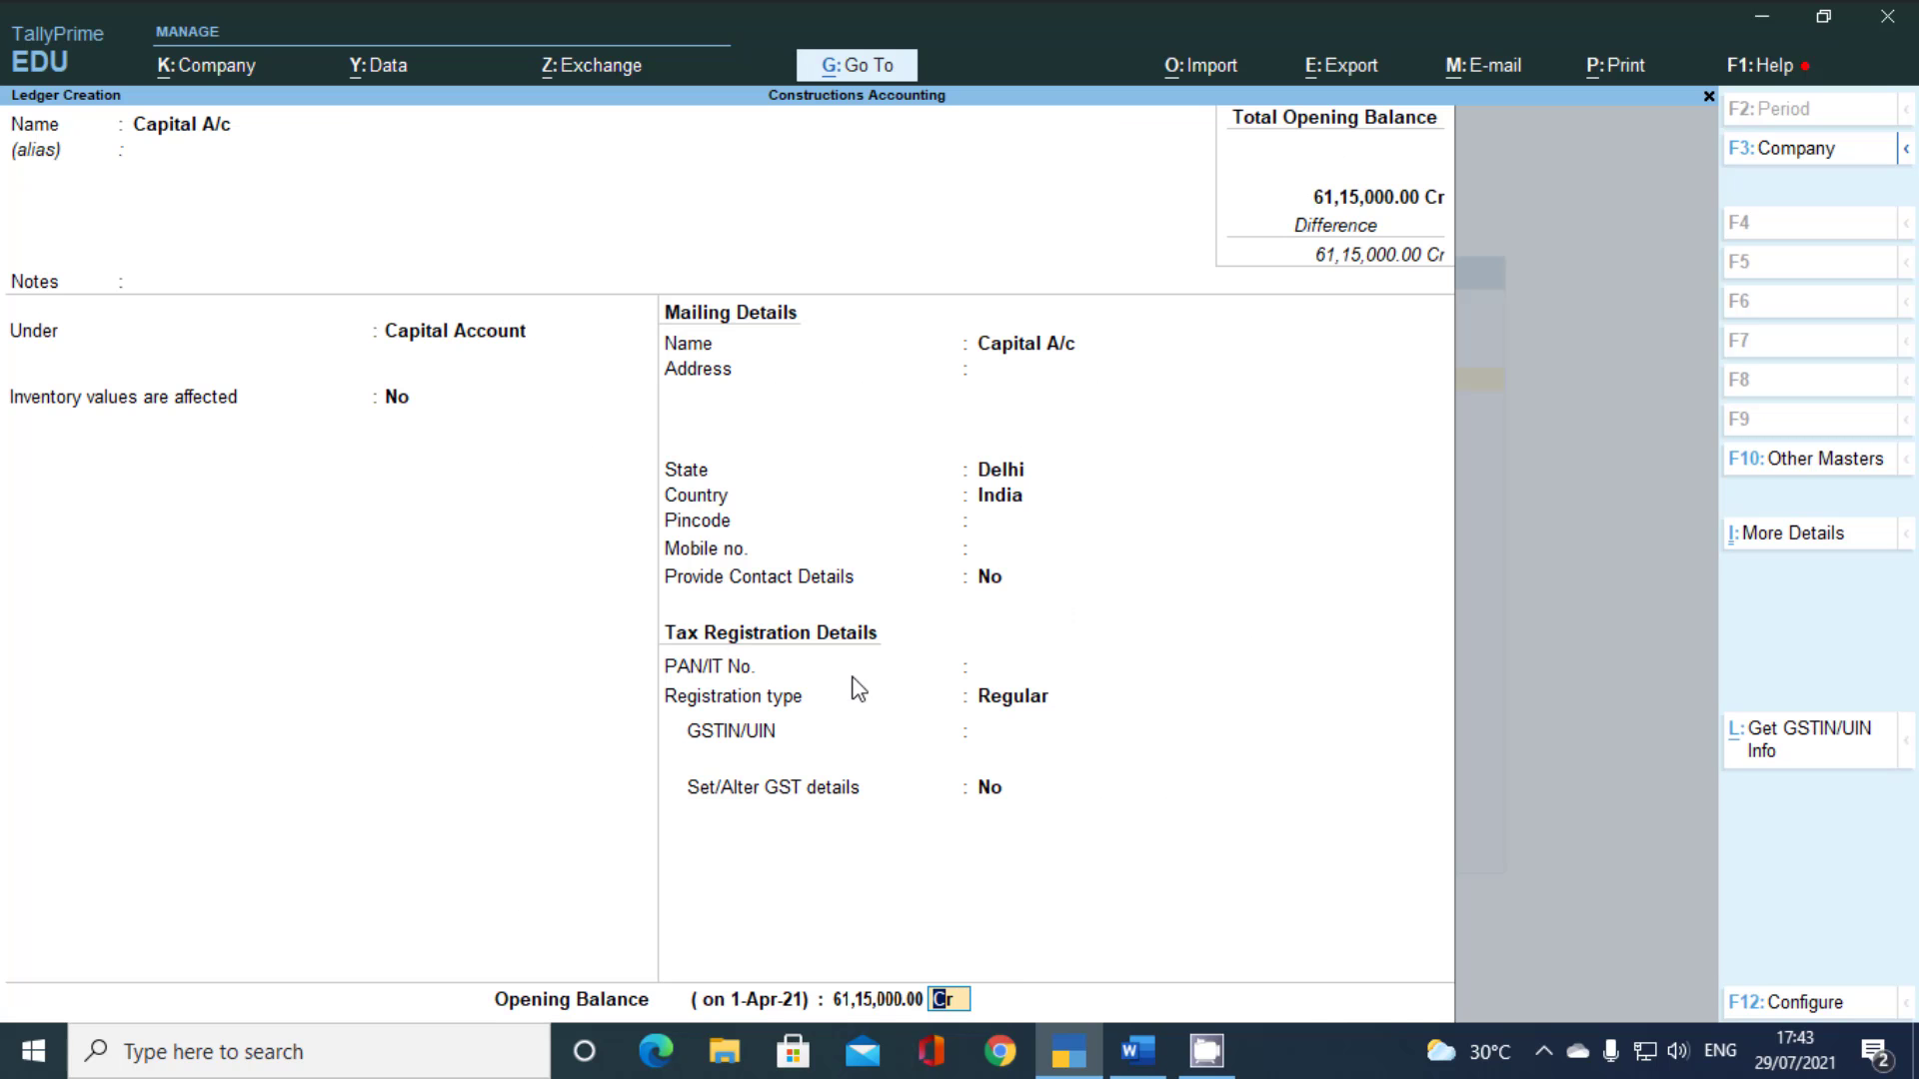
pyautogui.press('Return')
pyautogui.press('Return')
pyautogui.hotkey('alt', 'Tab')
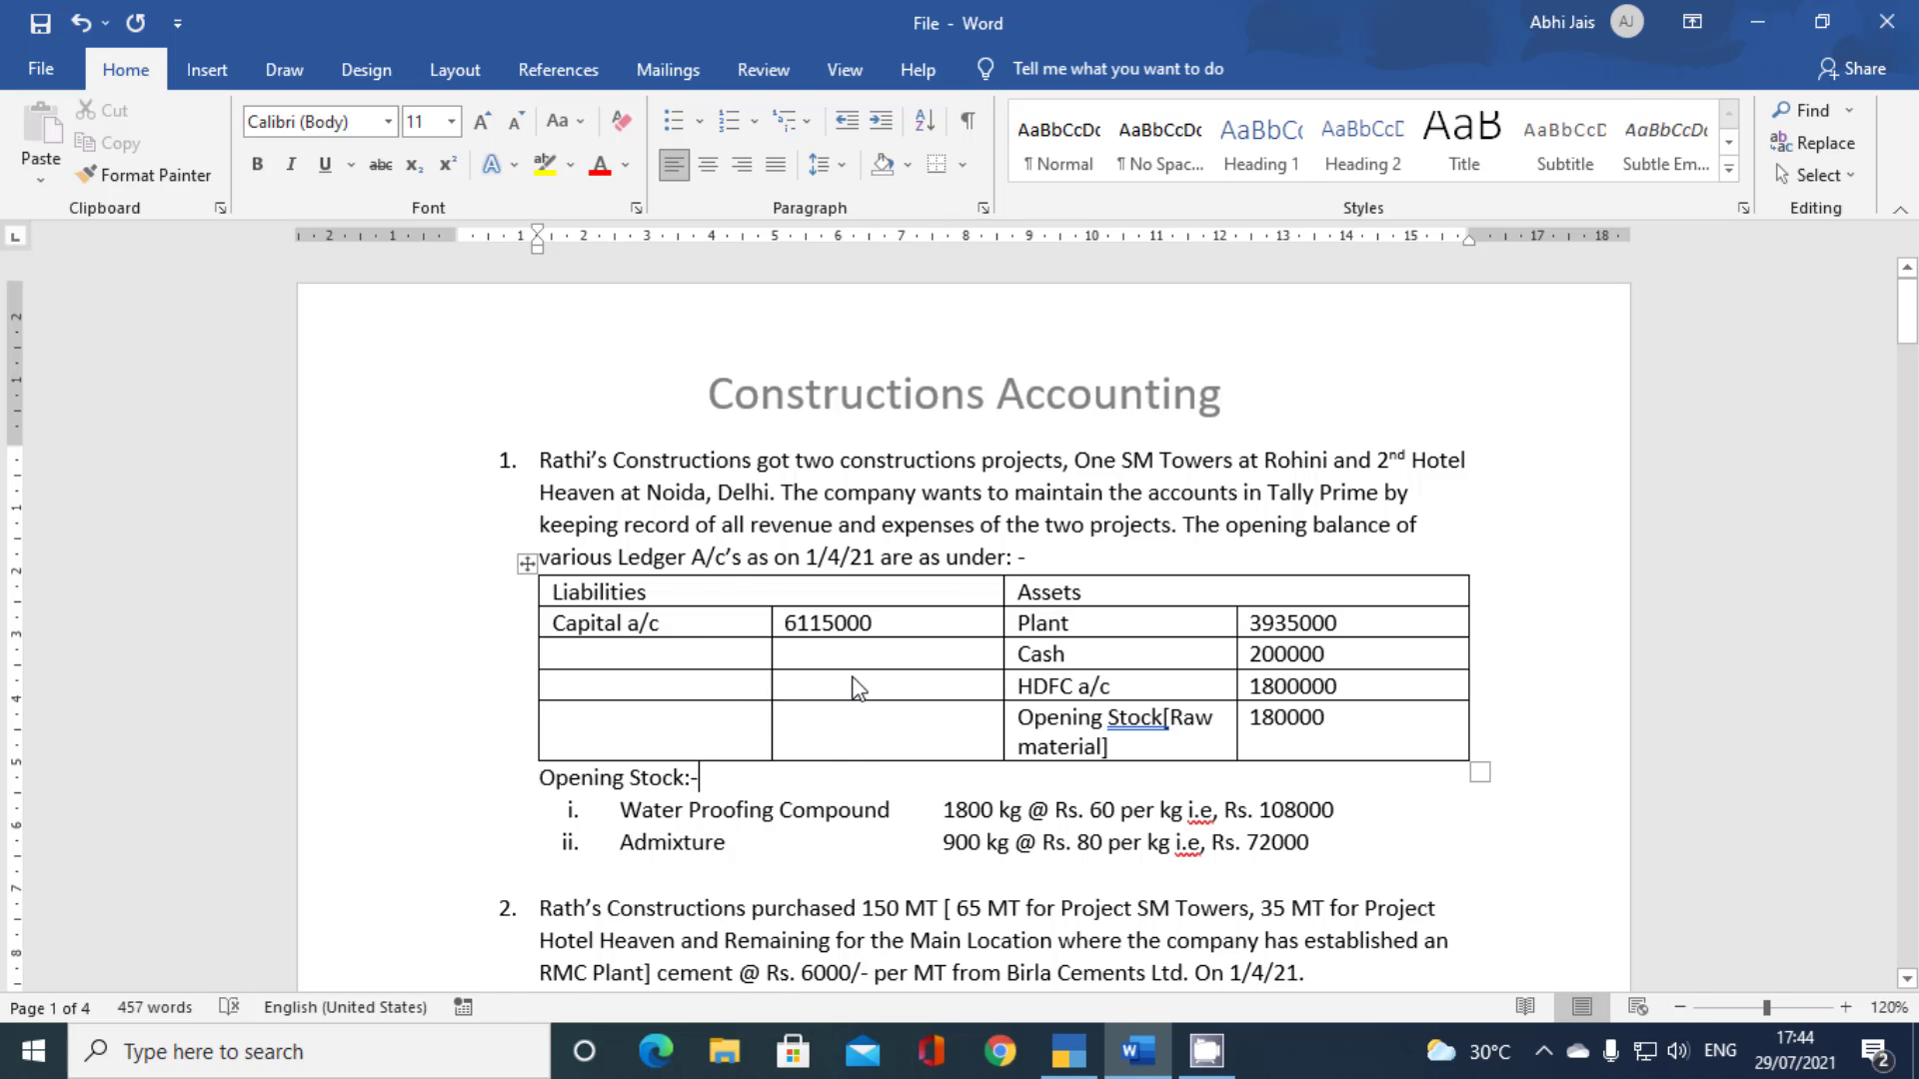
pyautogui.hotkey('alt', 'Tab')
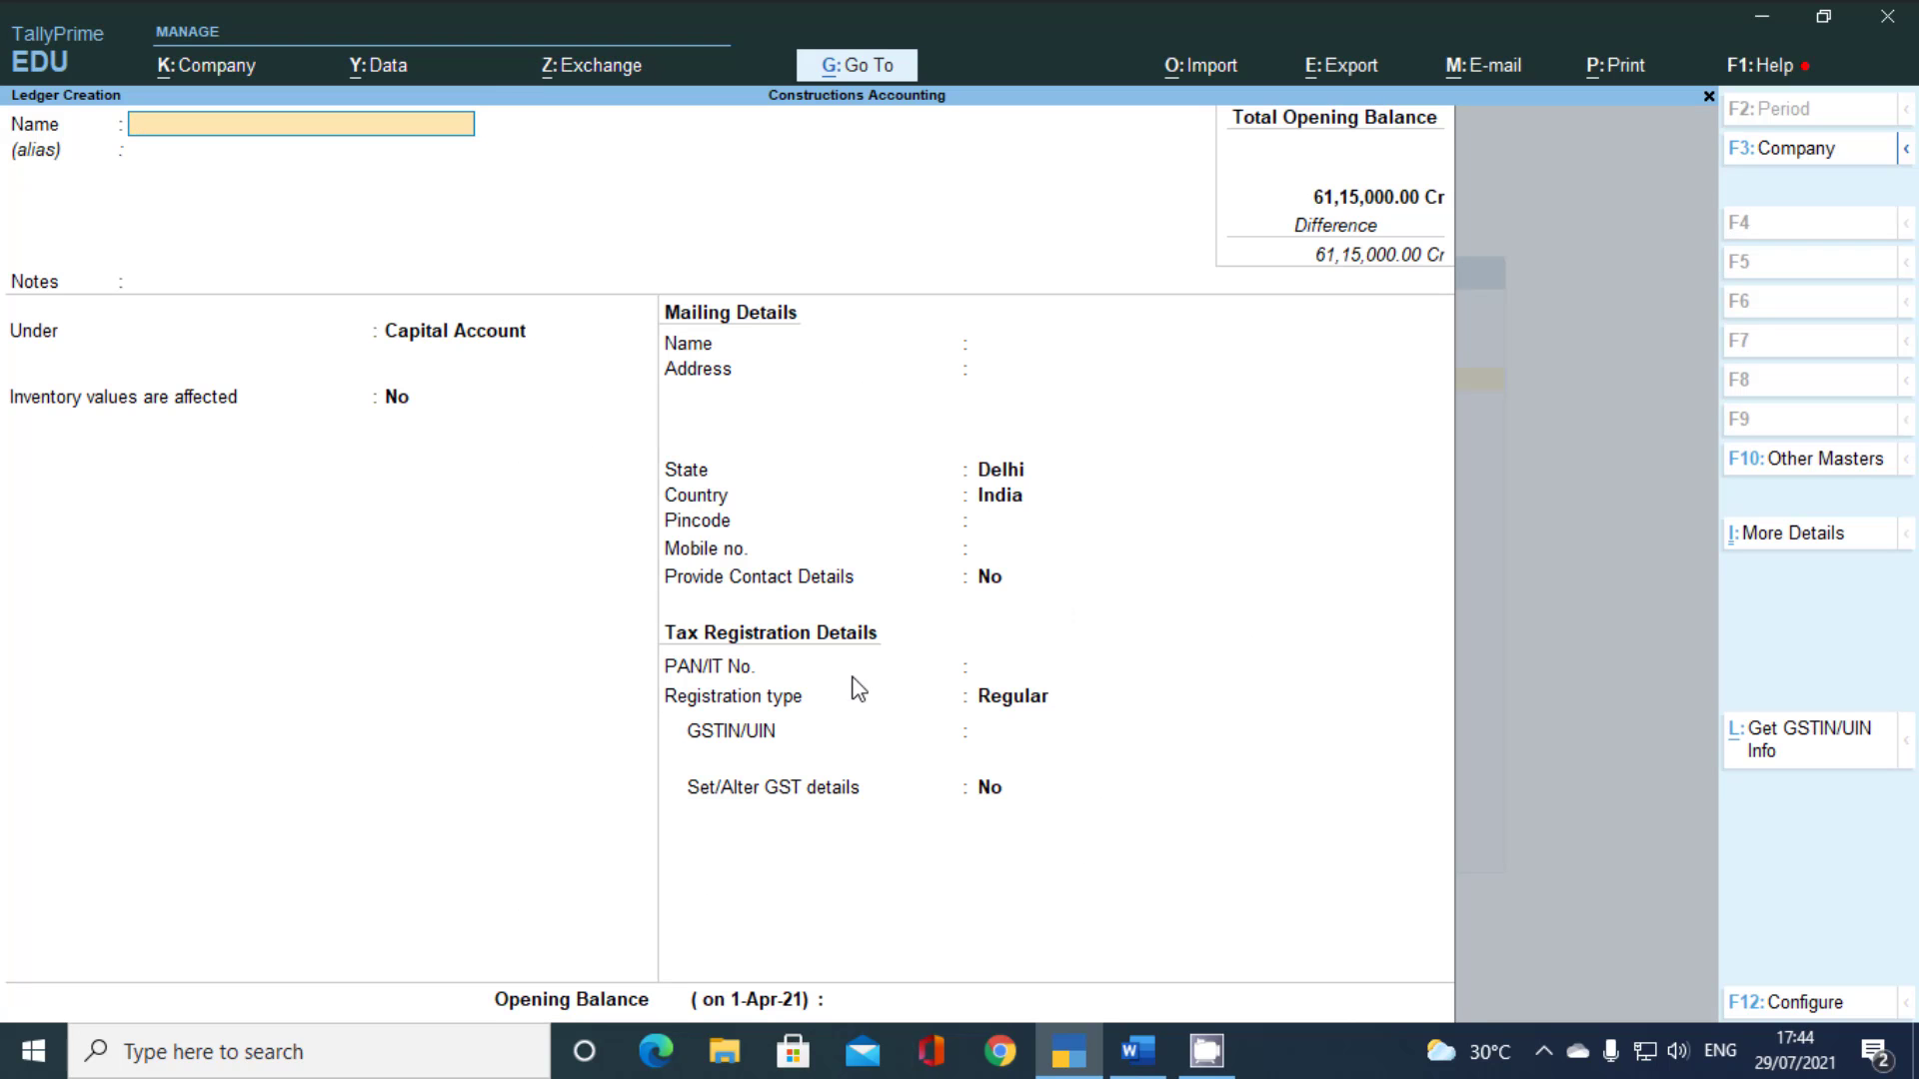
# Create the Plant ledger under Fixed Assets with a 39,35,000 Dr opening balance
pyautogui.write('Plant')
pyautogui.press('Return')
pyautogui.press('Return')
pyautogui.press('Return')
pyautogui.write('fix')
pyautogui.press('Return')
pyautogui.press('Return')
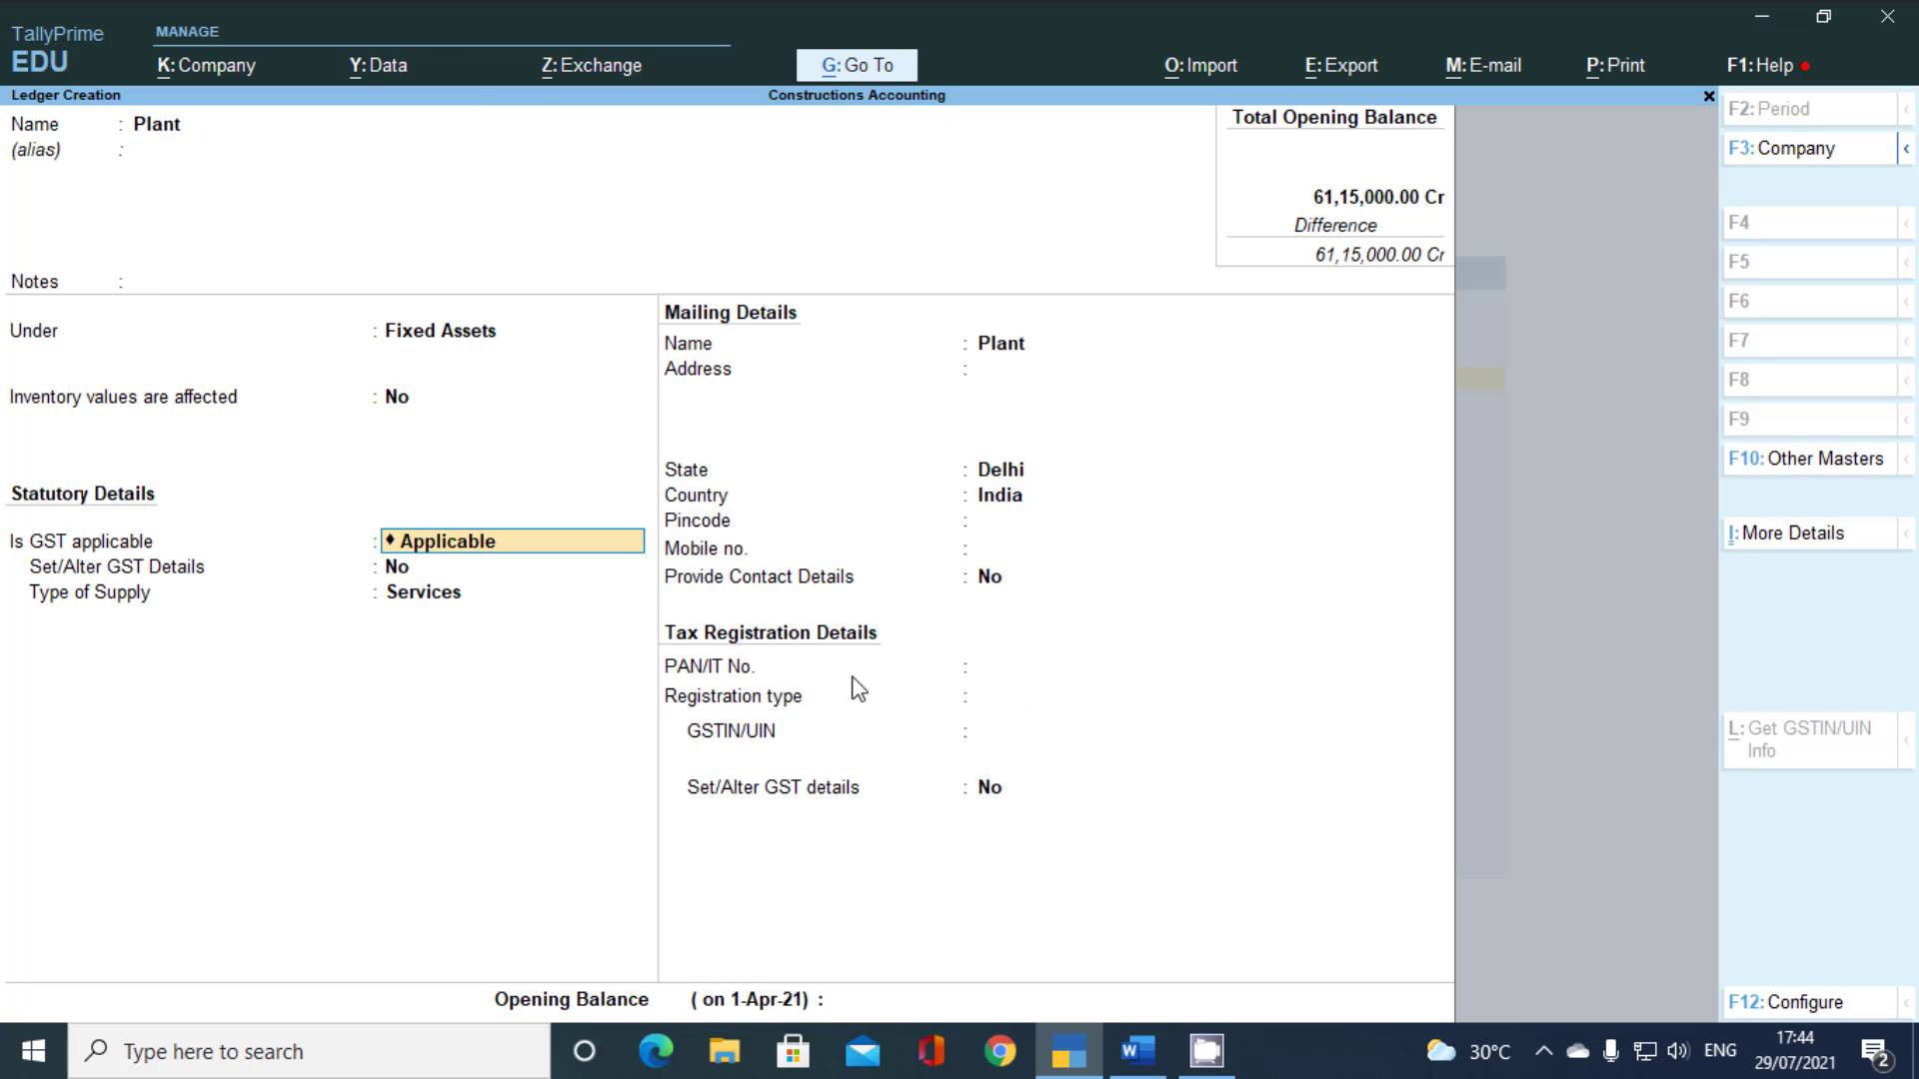
pyautogui.press('Return')
pyautogui.press('Return')
pyautogui.press('Return')
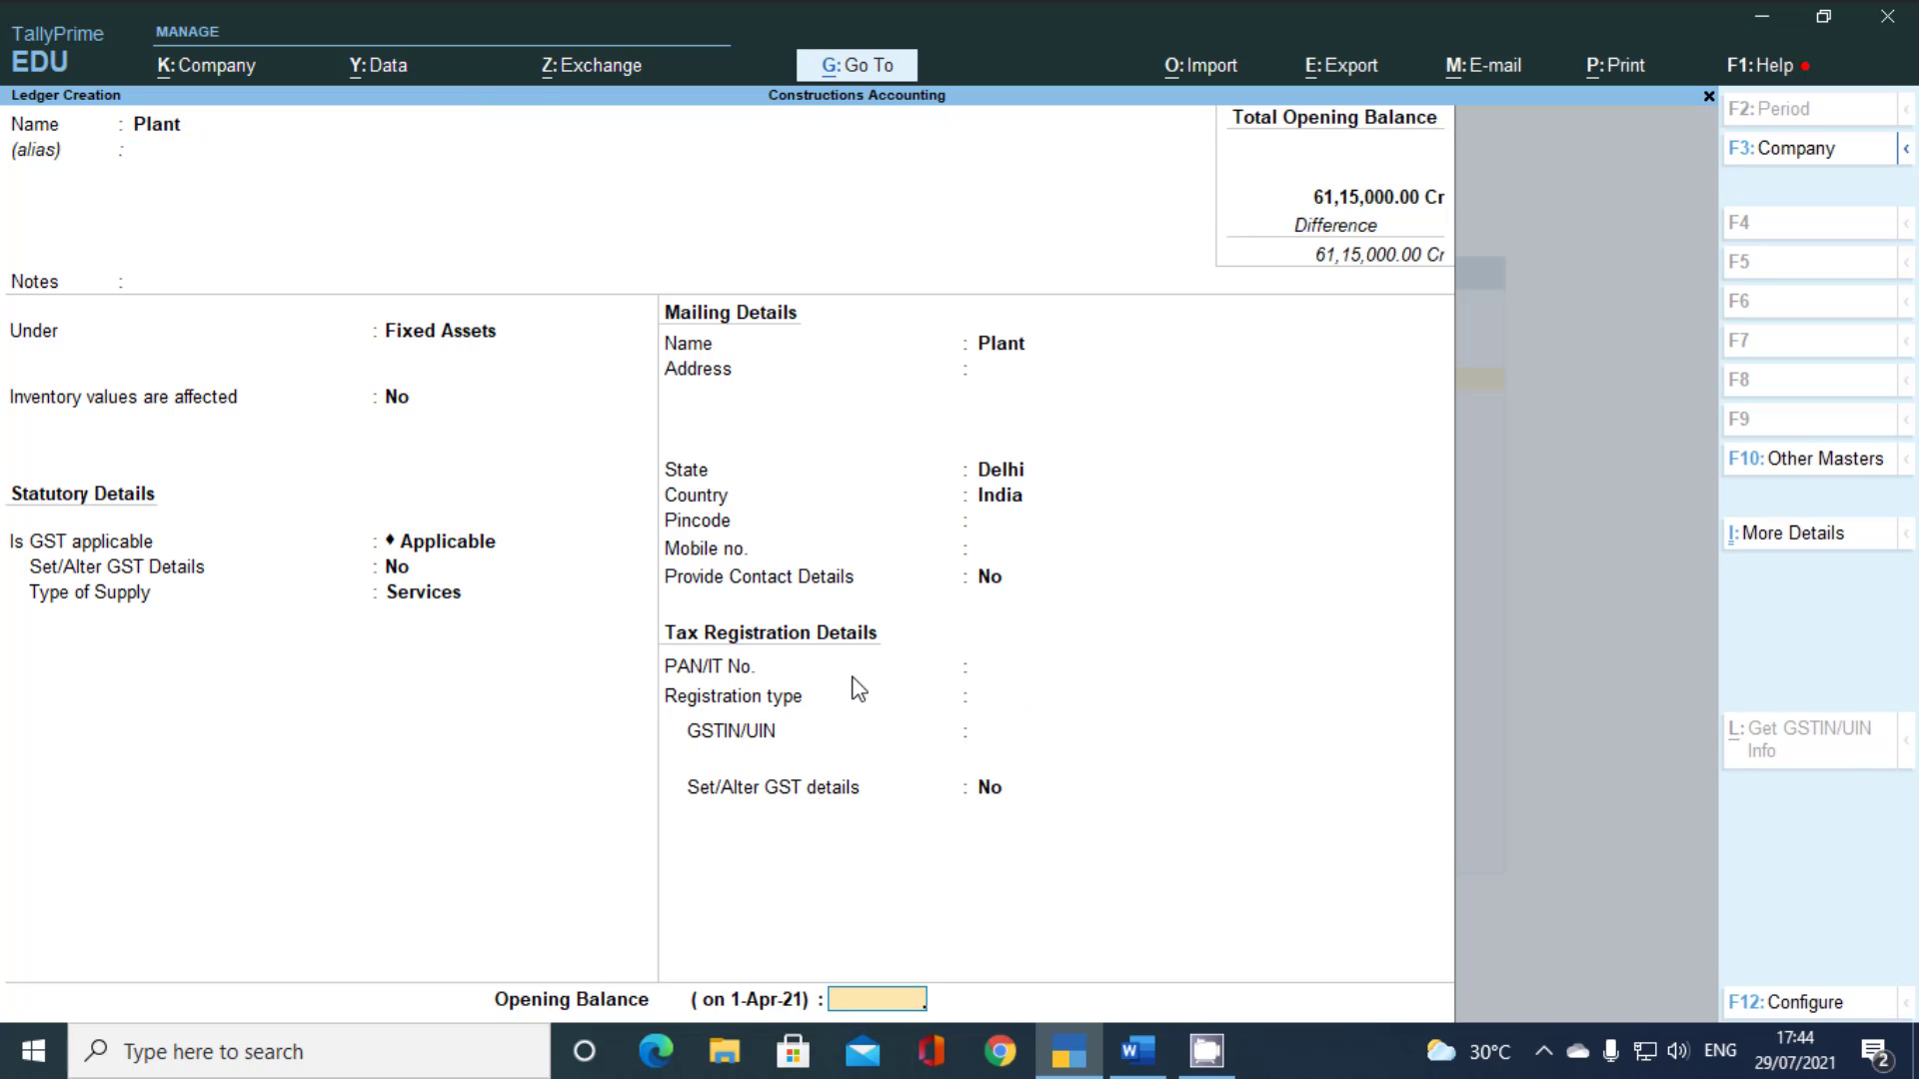
pyautogui.hotkey('alt', 'Tab')
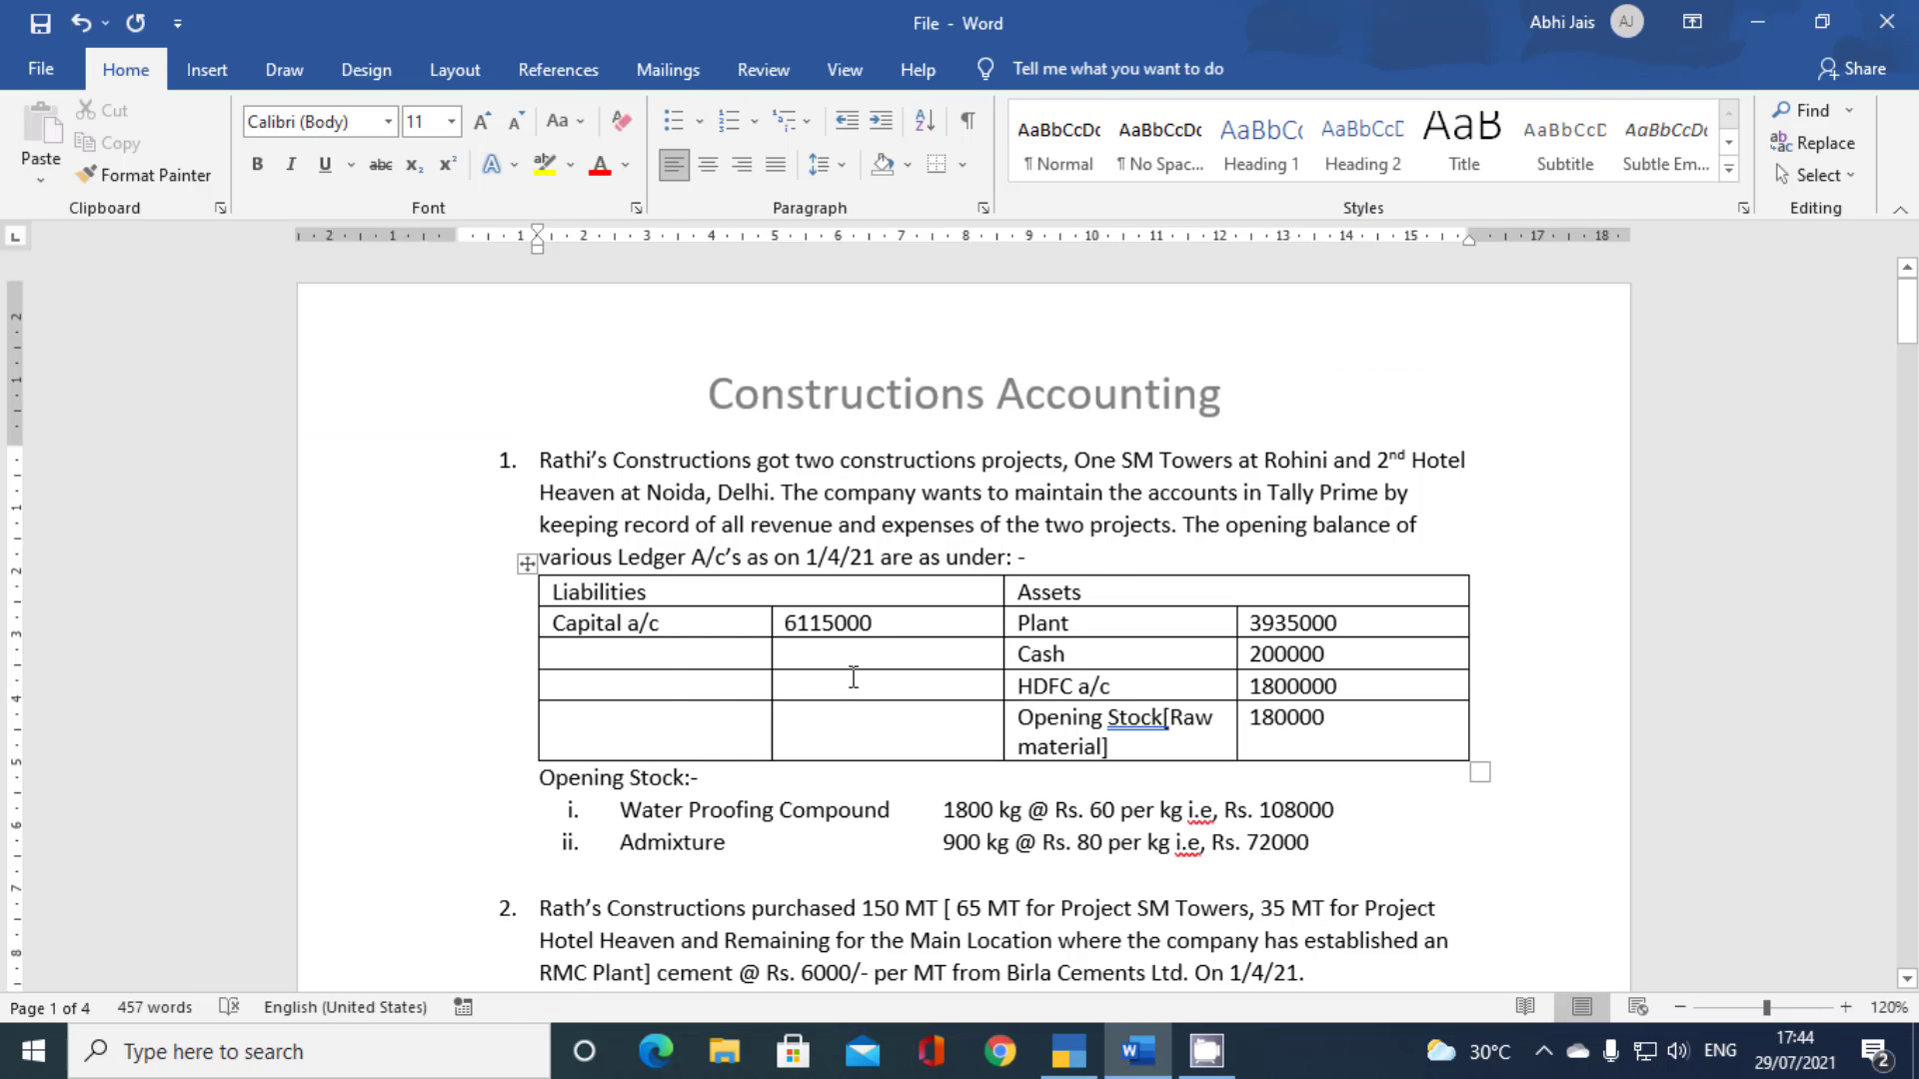
pyautogui.hotkey('alt', 'Tab')
pyautogui.write('39,35,000')
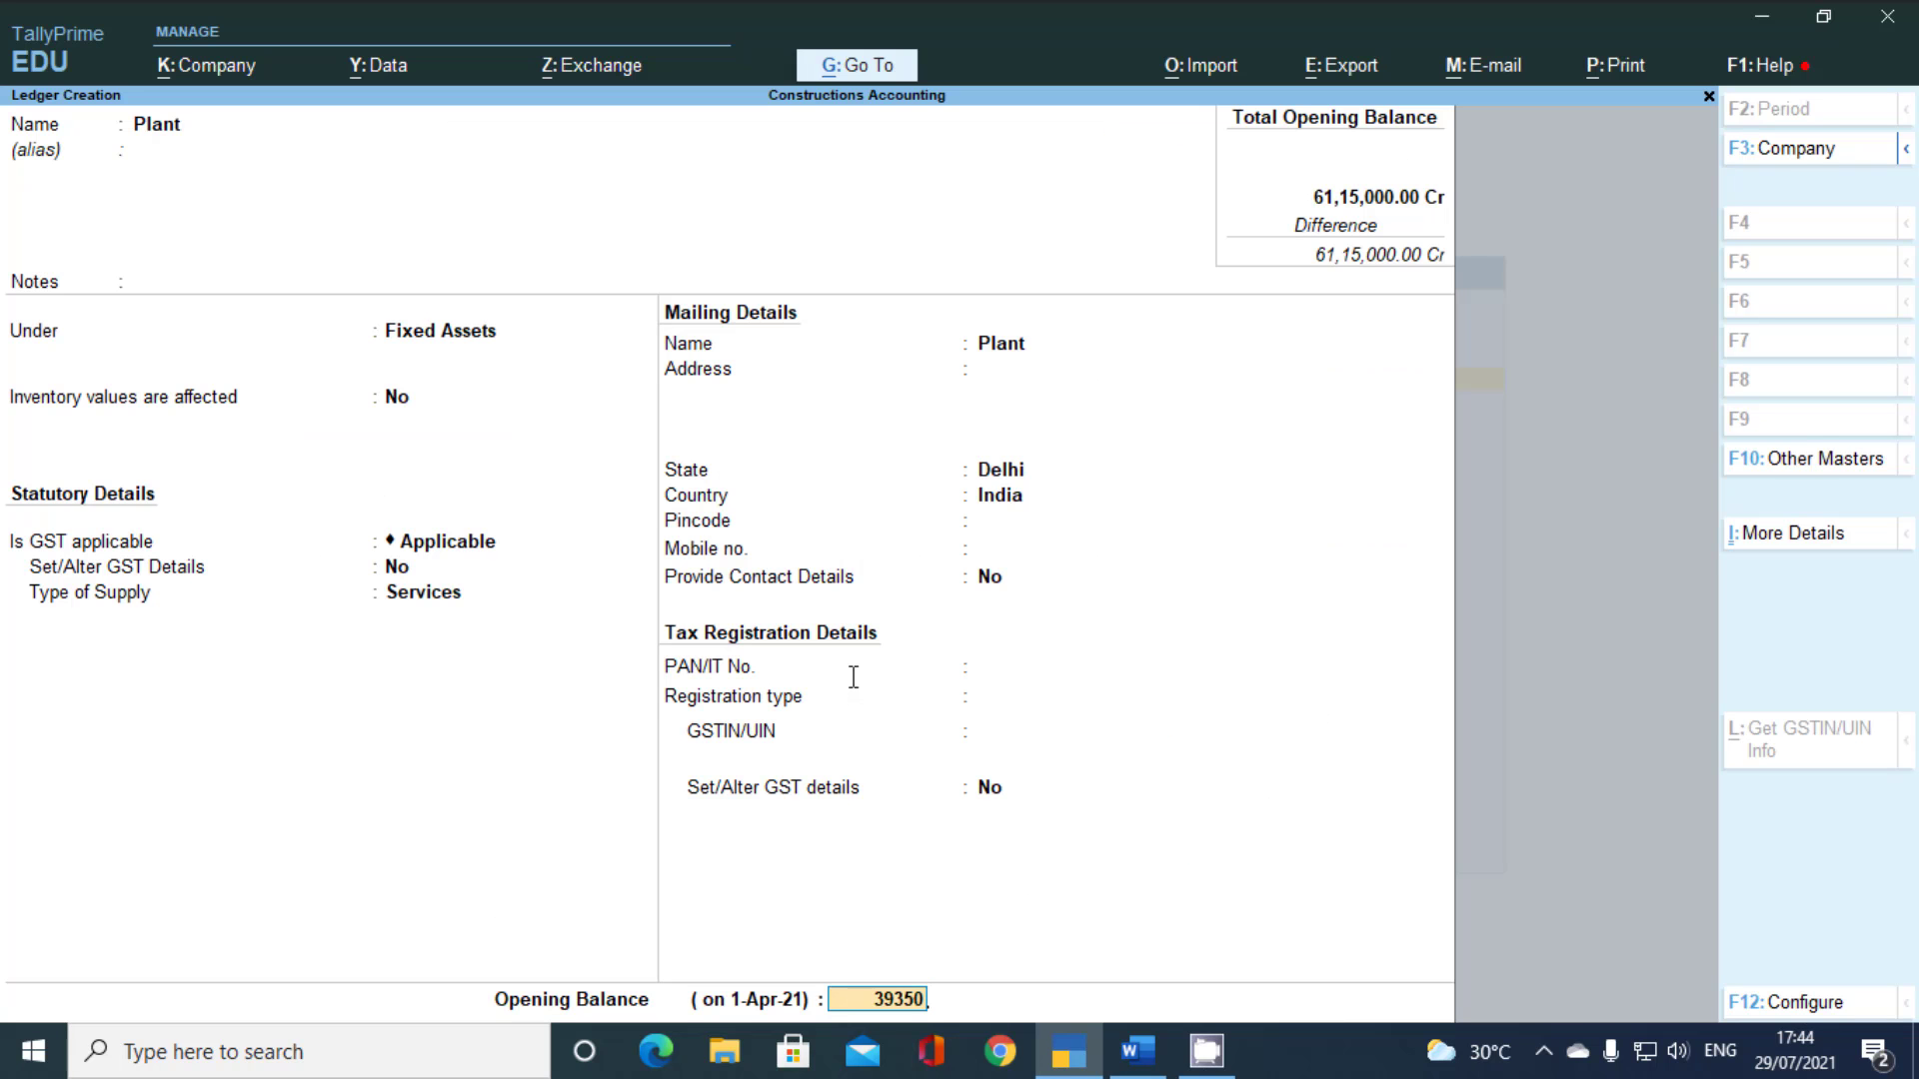
pyautogui.press('Return')
pyautogui.press('Return')
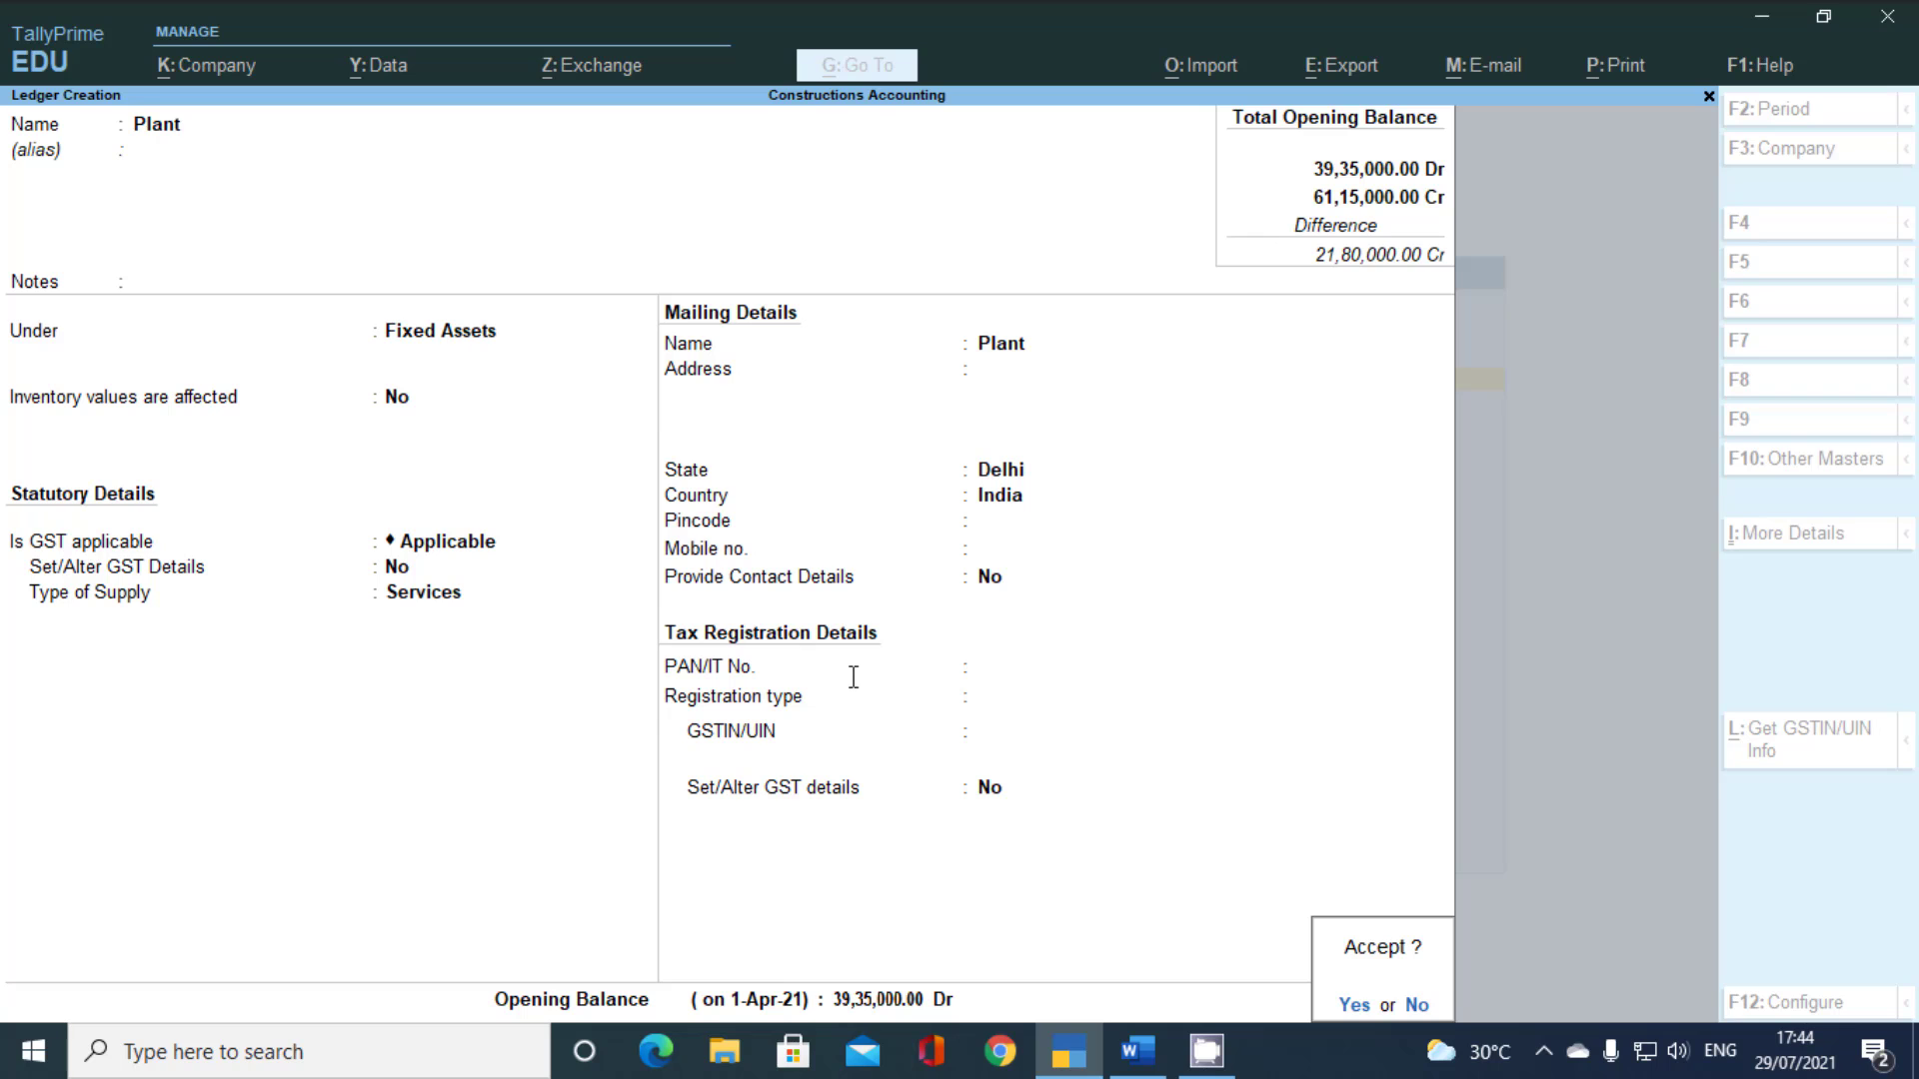
pyautogui.press('Return')
pyautogui.hotkey('alt', 'Tab')
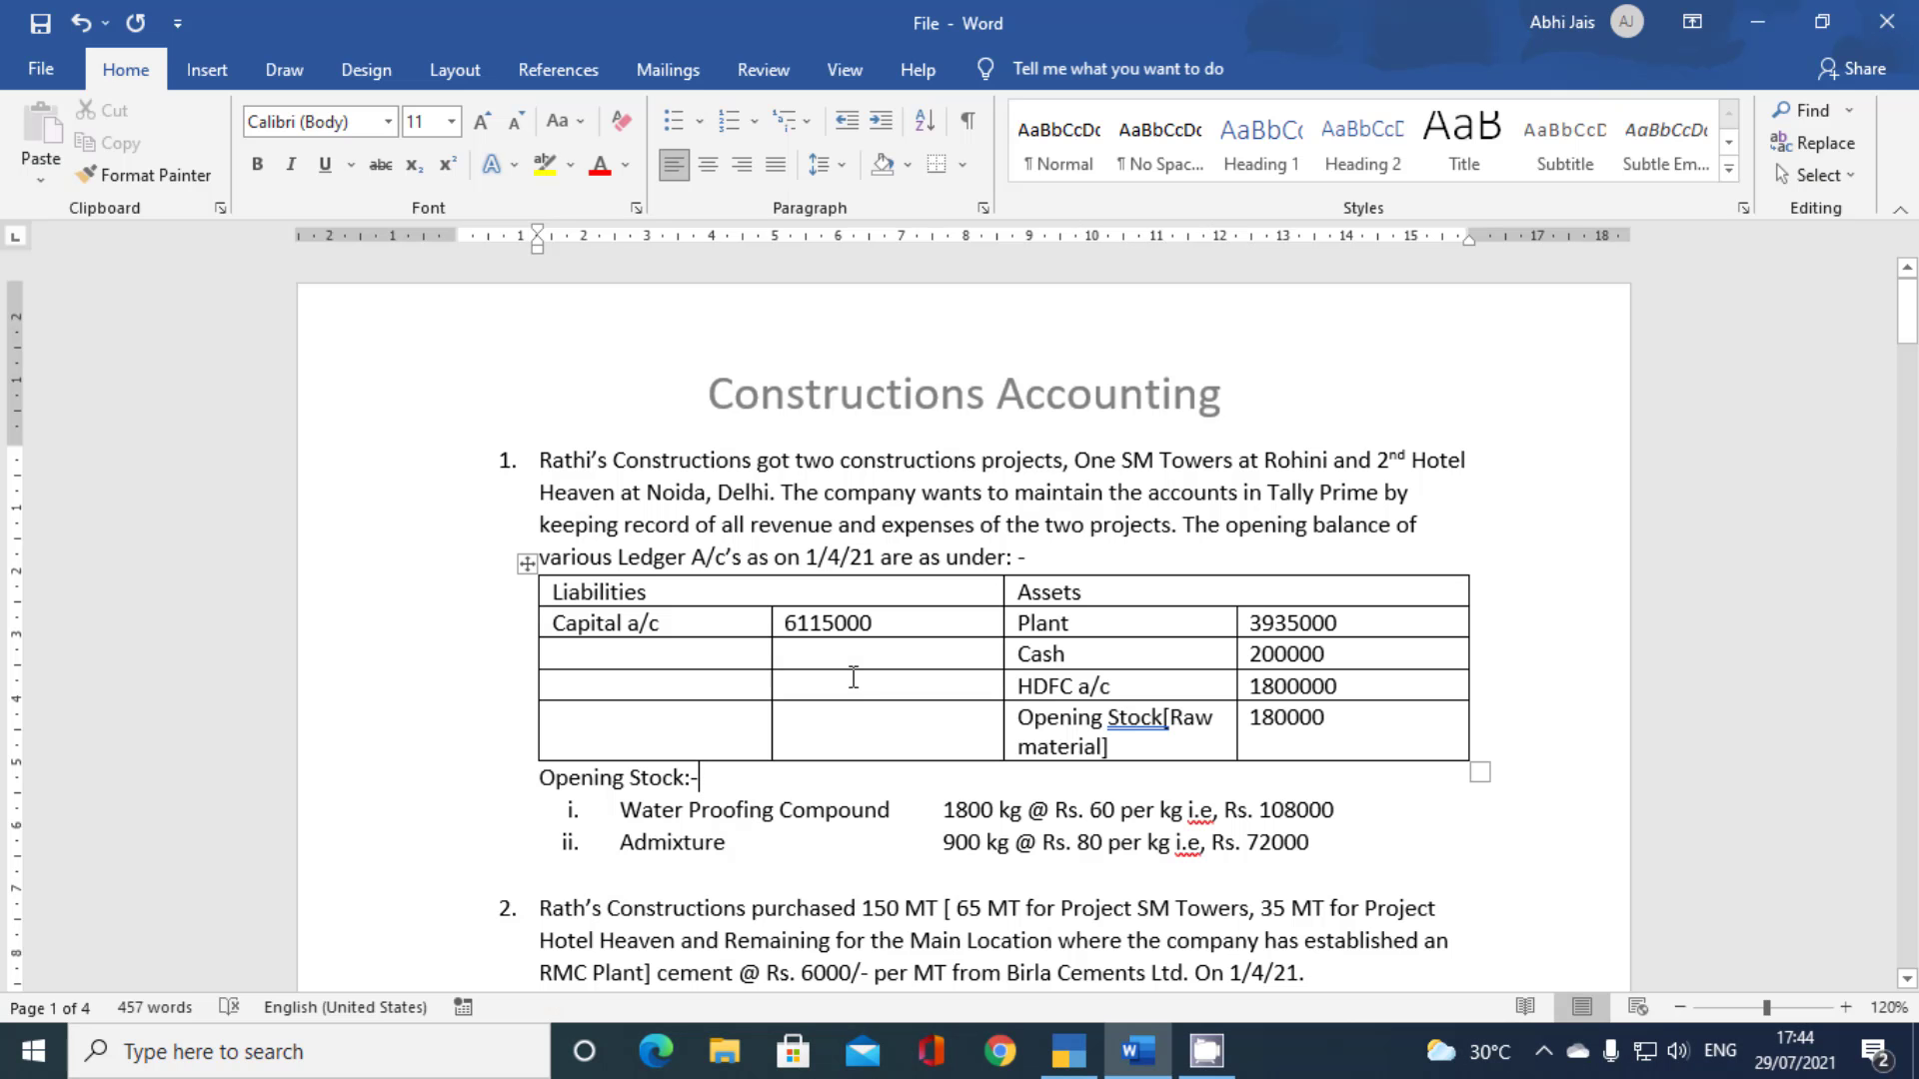
pyautogui.hotkey('alt', 'Tab')
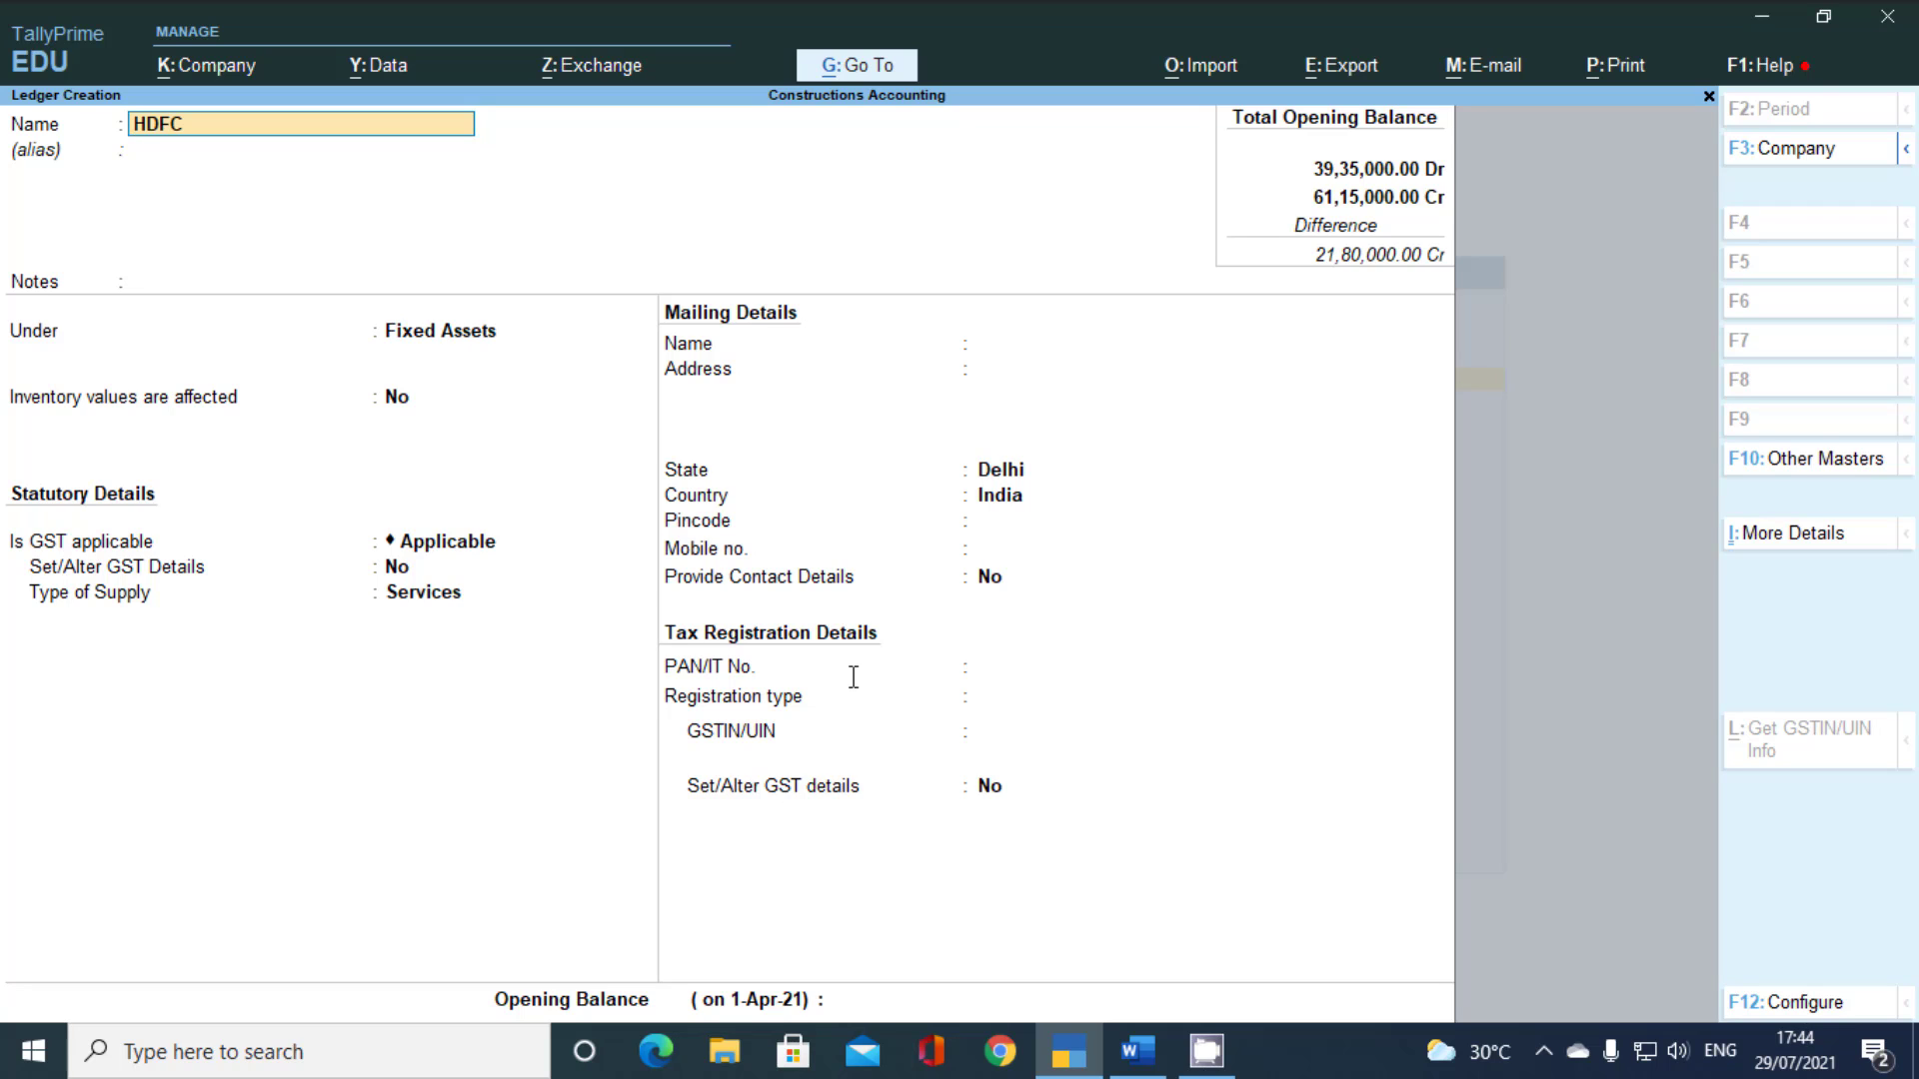
# Create HDFC A/c under Bank Accounts with an 18,00,000 Dr opening balance
pyautogui.write('HDFC a/c')
pyautogui.press('Return')
pyautogui.press('Return')
pyautogui.press('Return')
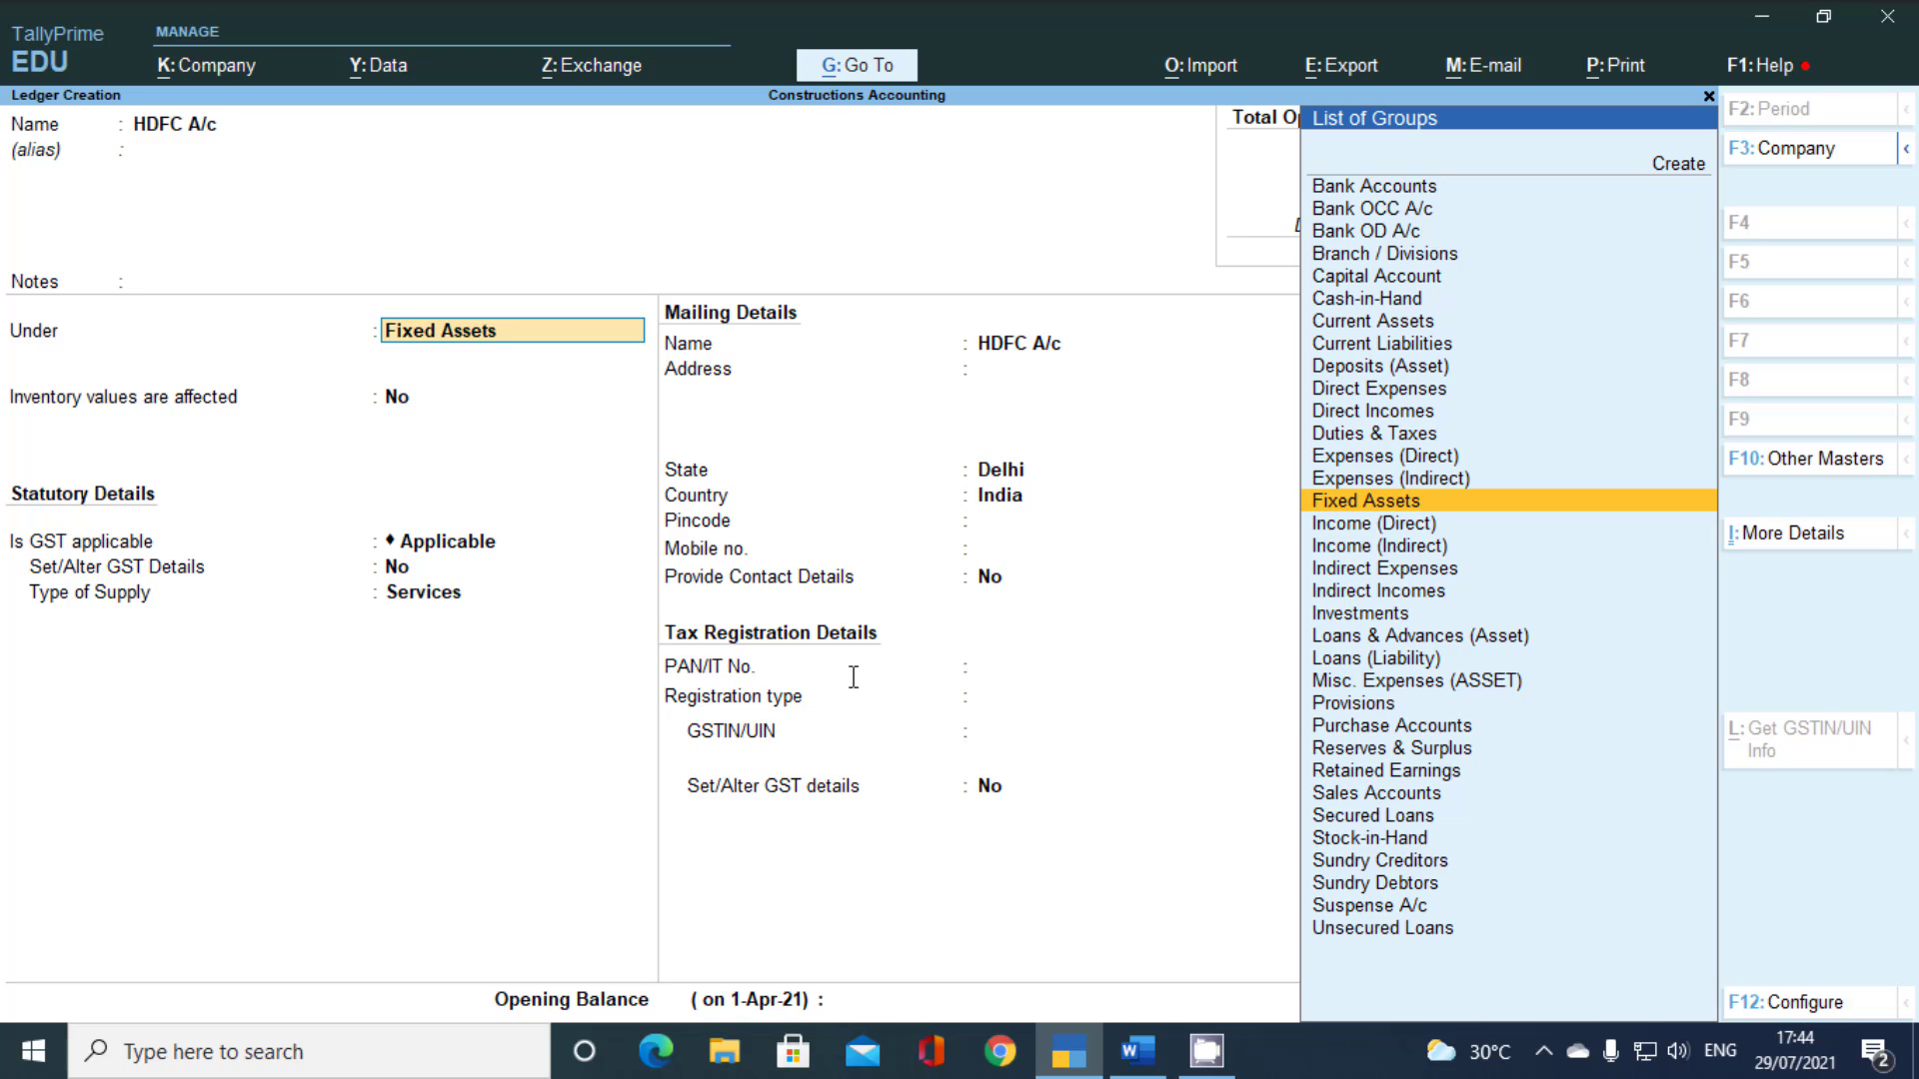
pyautogui.write('B')
pyautogui.press('Return')
pyautogui.press('Return')
pyautogui.press('Return')
pyautogui.press('Return')
pyautogui.press('Return')
pyautogui.press('Return')
pyautogui.press('Return')
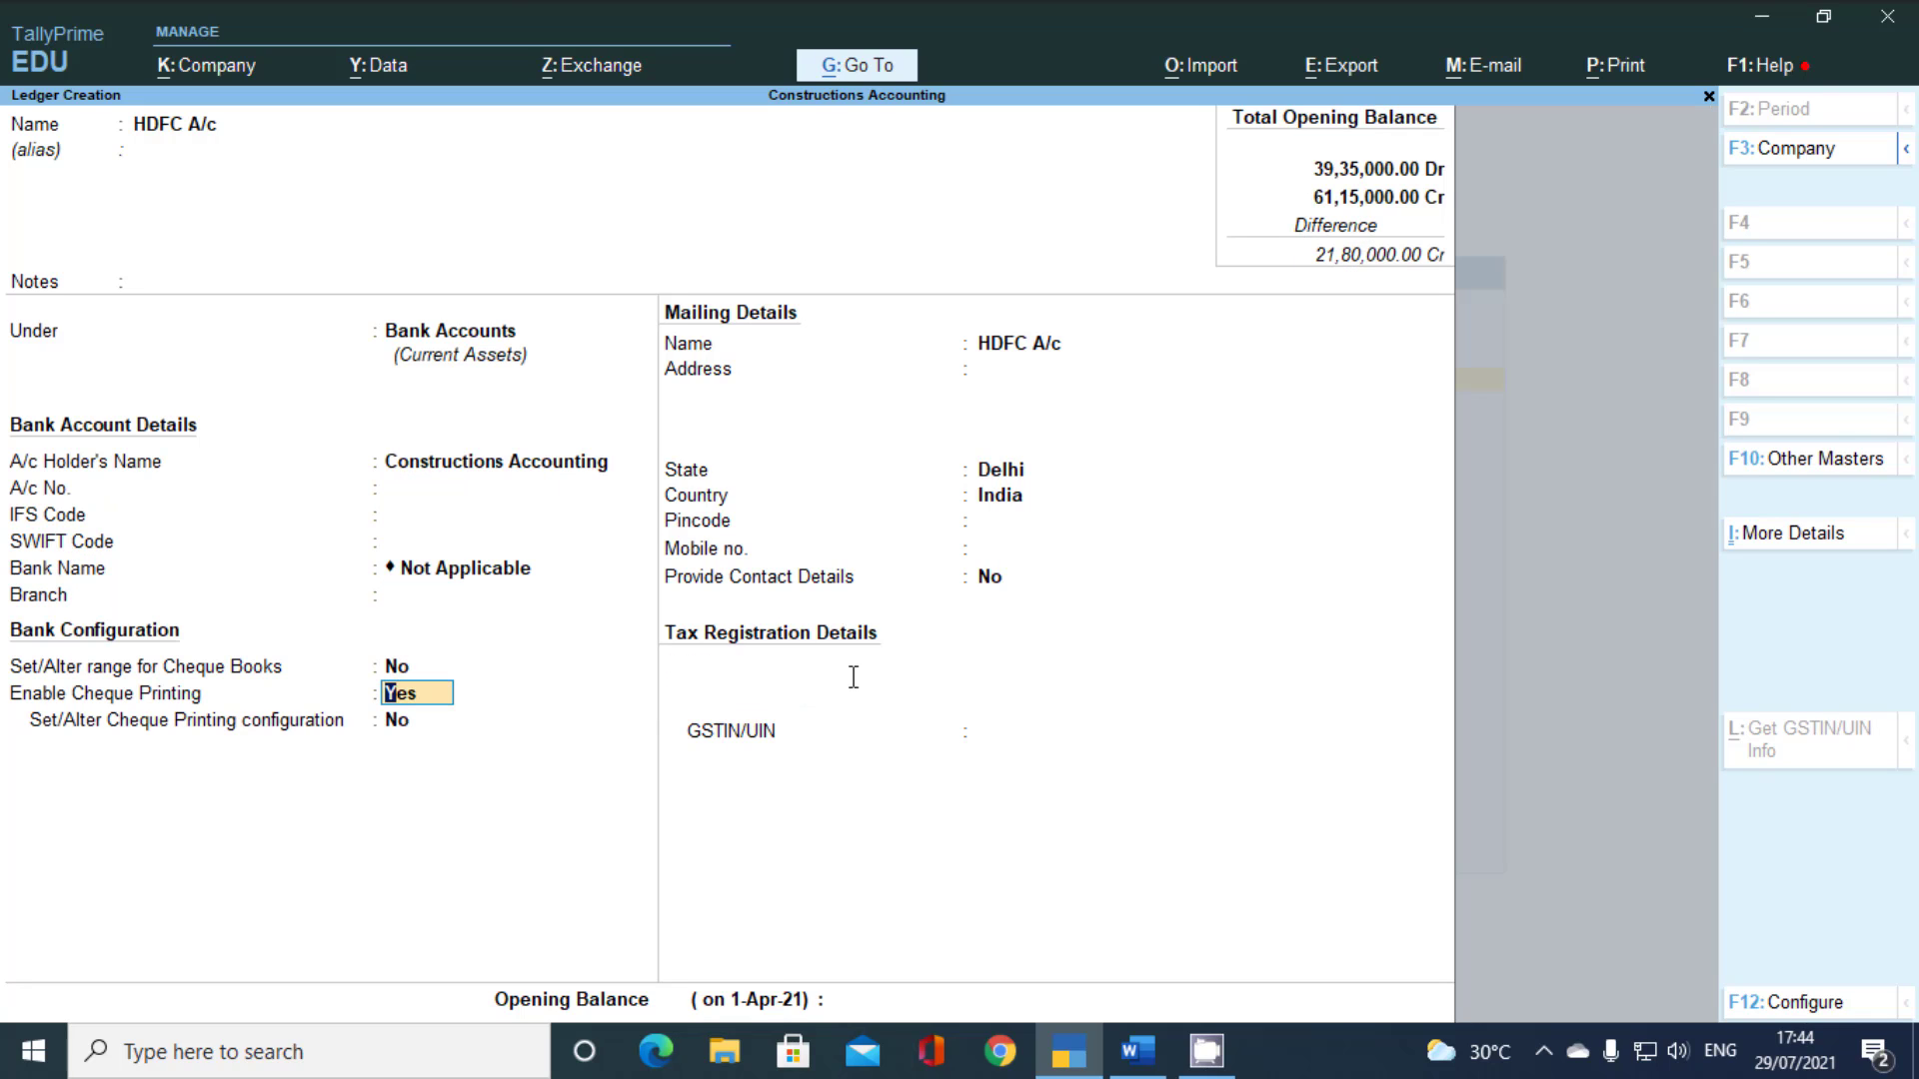
pyautogui.press('Return')
pyautogui.press('Return')
pyautogui.press('Return')
pyautogui.press('Return')
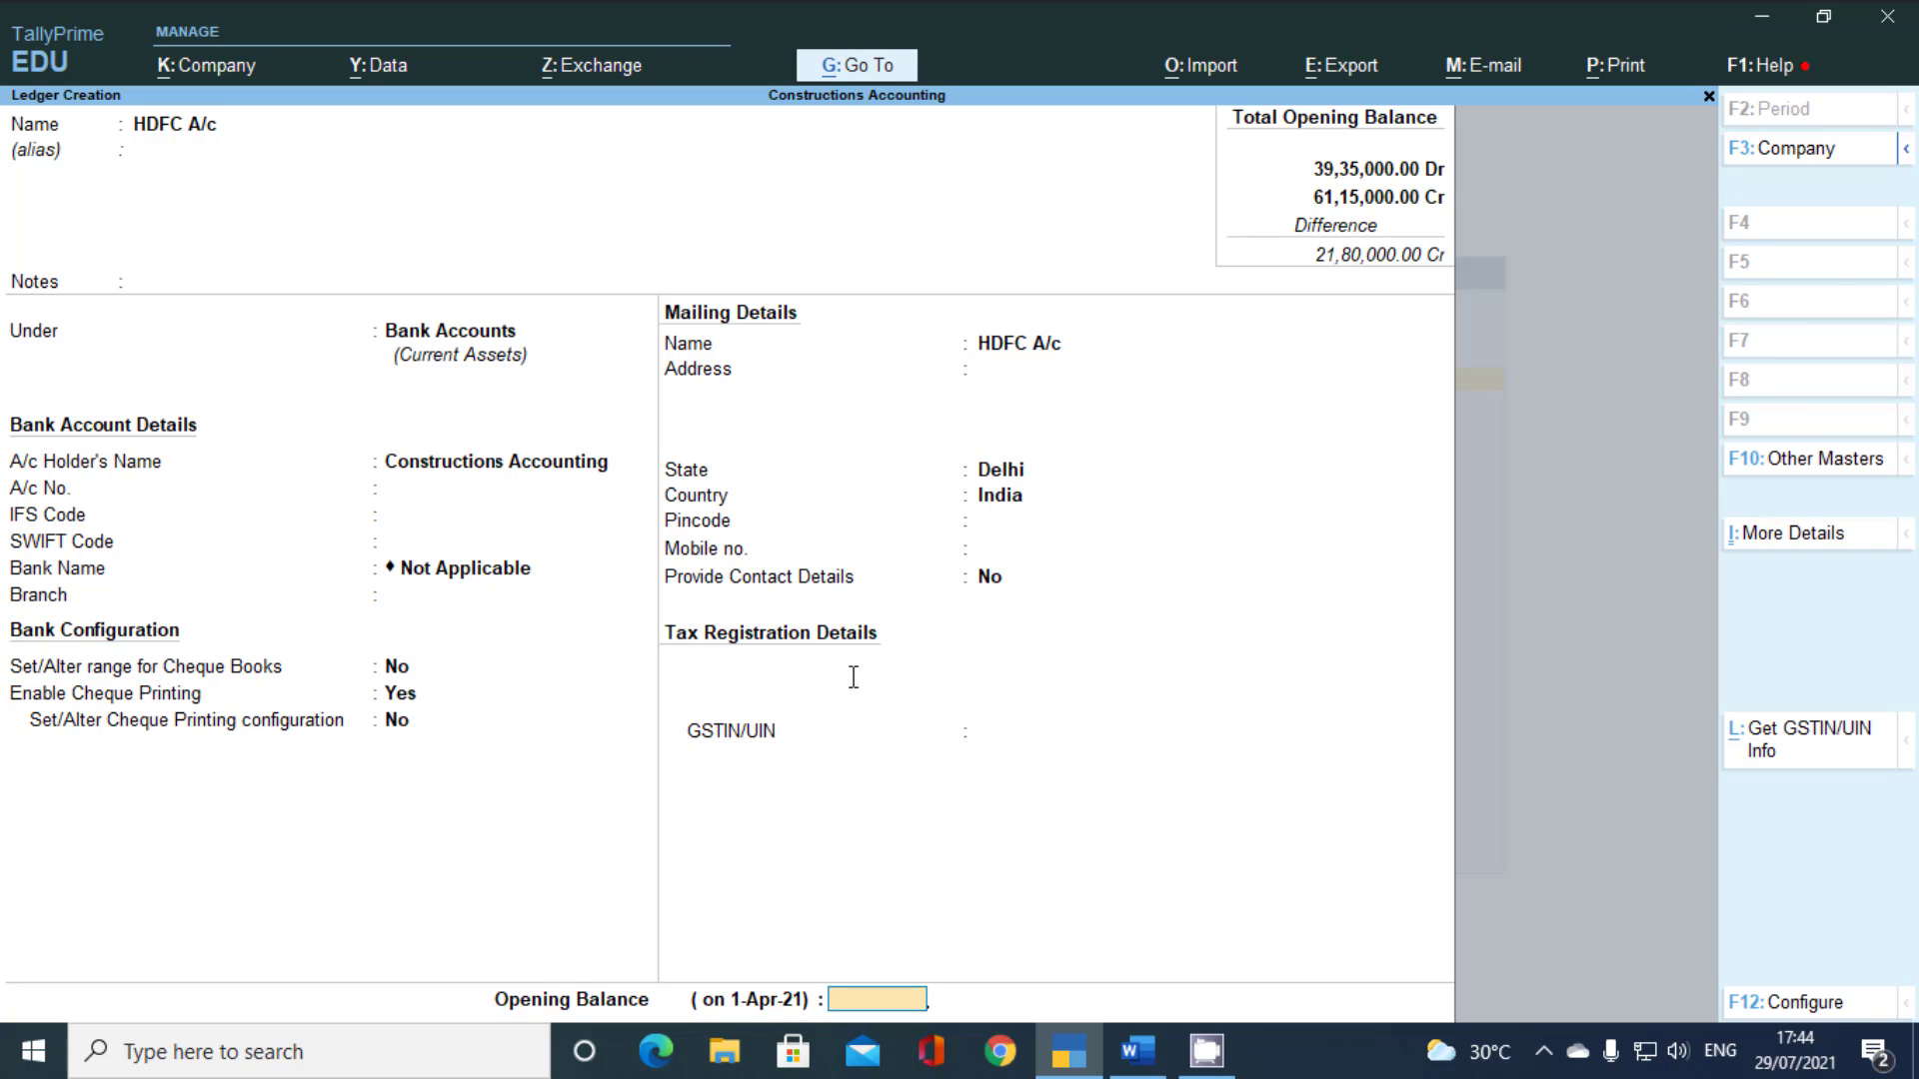
pyautogui.hotkey('alt', 'Tab')
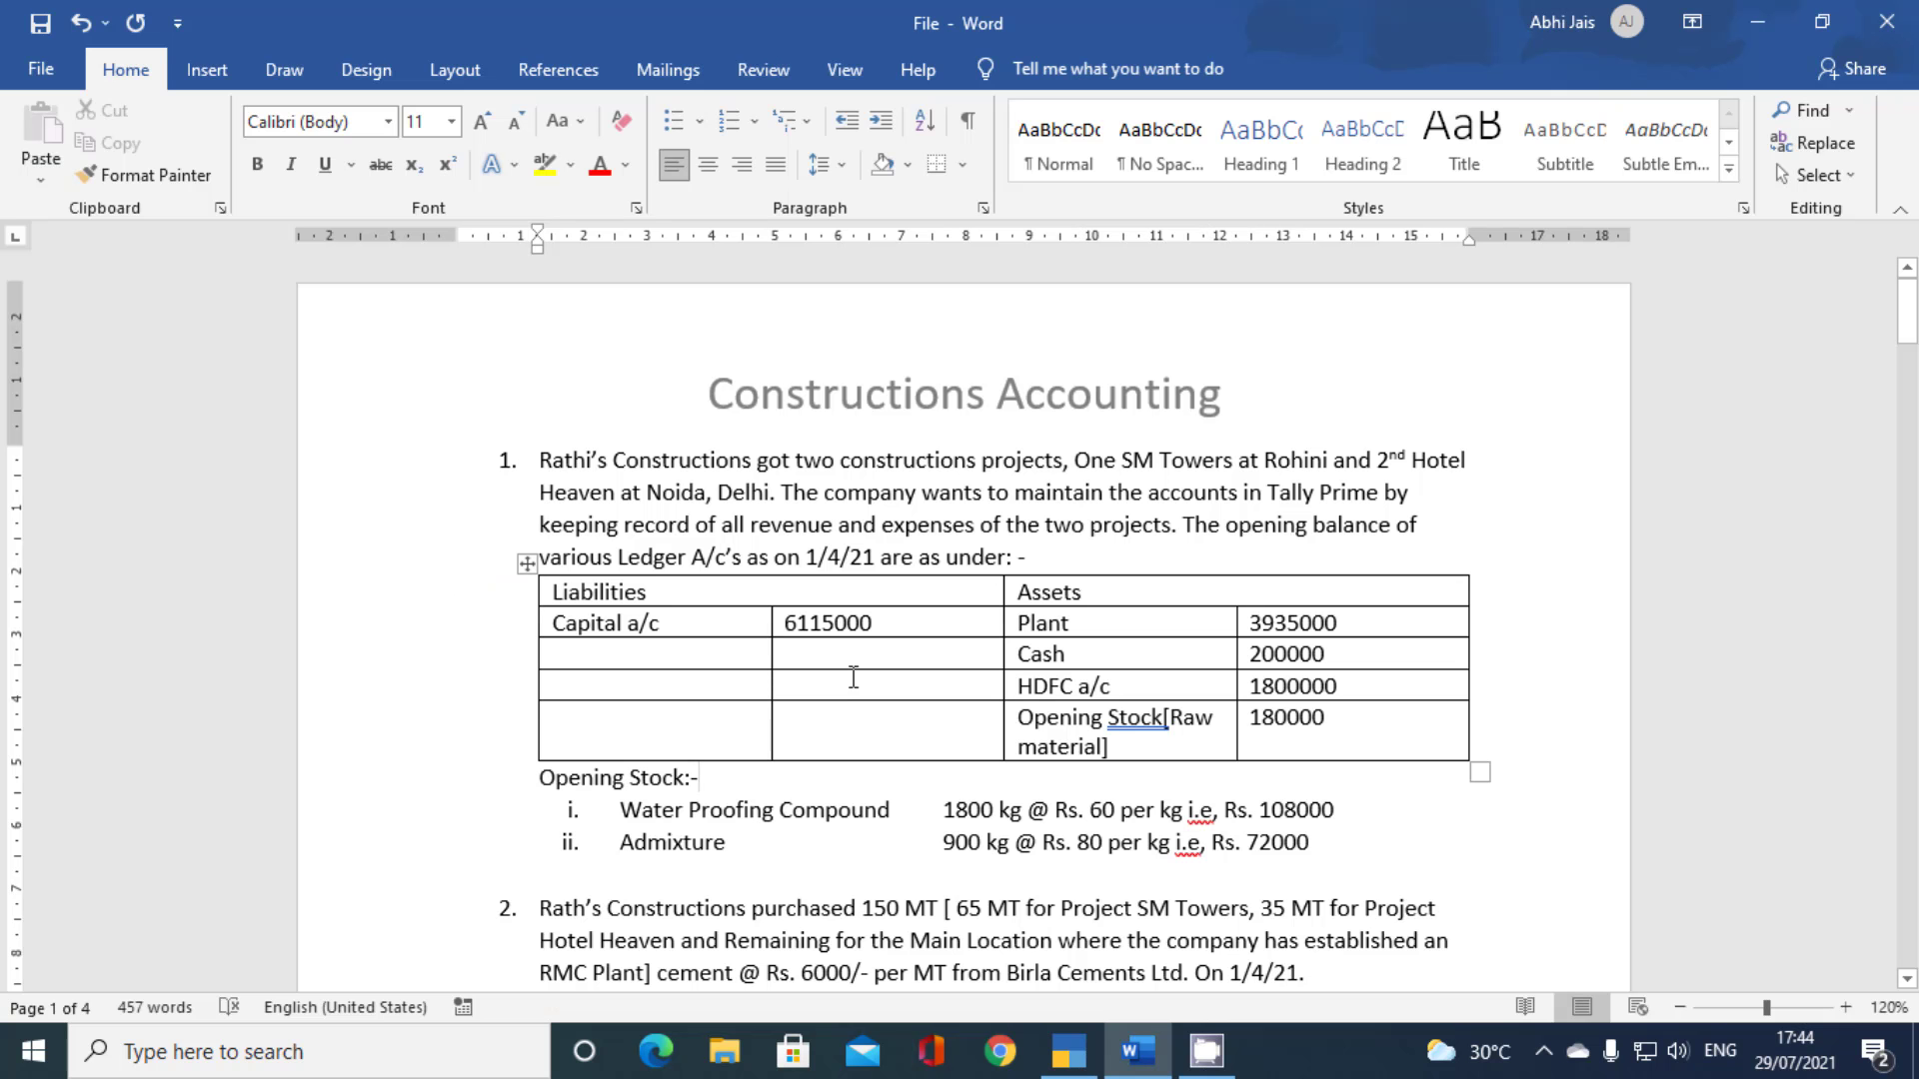
pyautogui.hotkey('alt', 'Tab')
pyautogui.write('18,00,000')
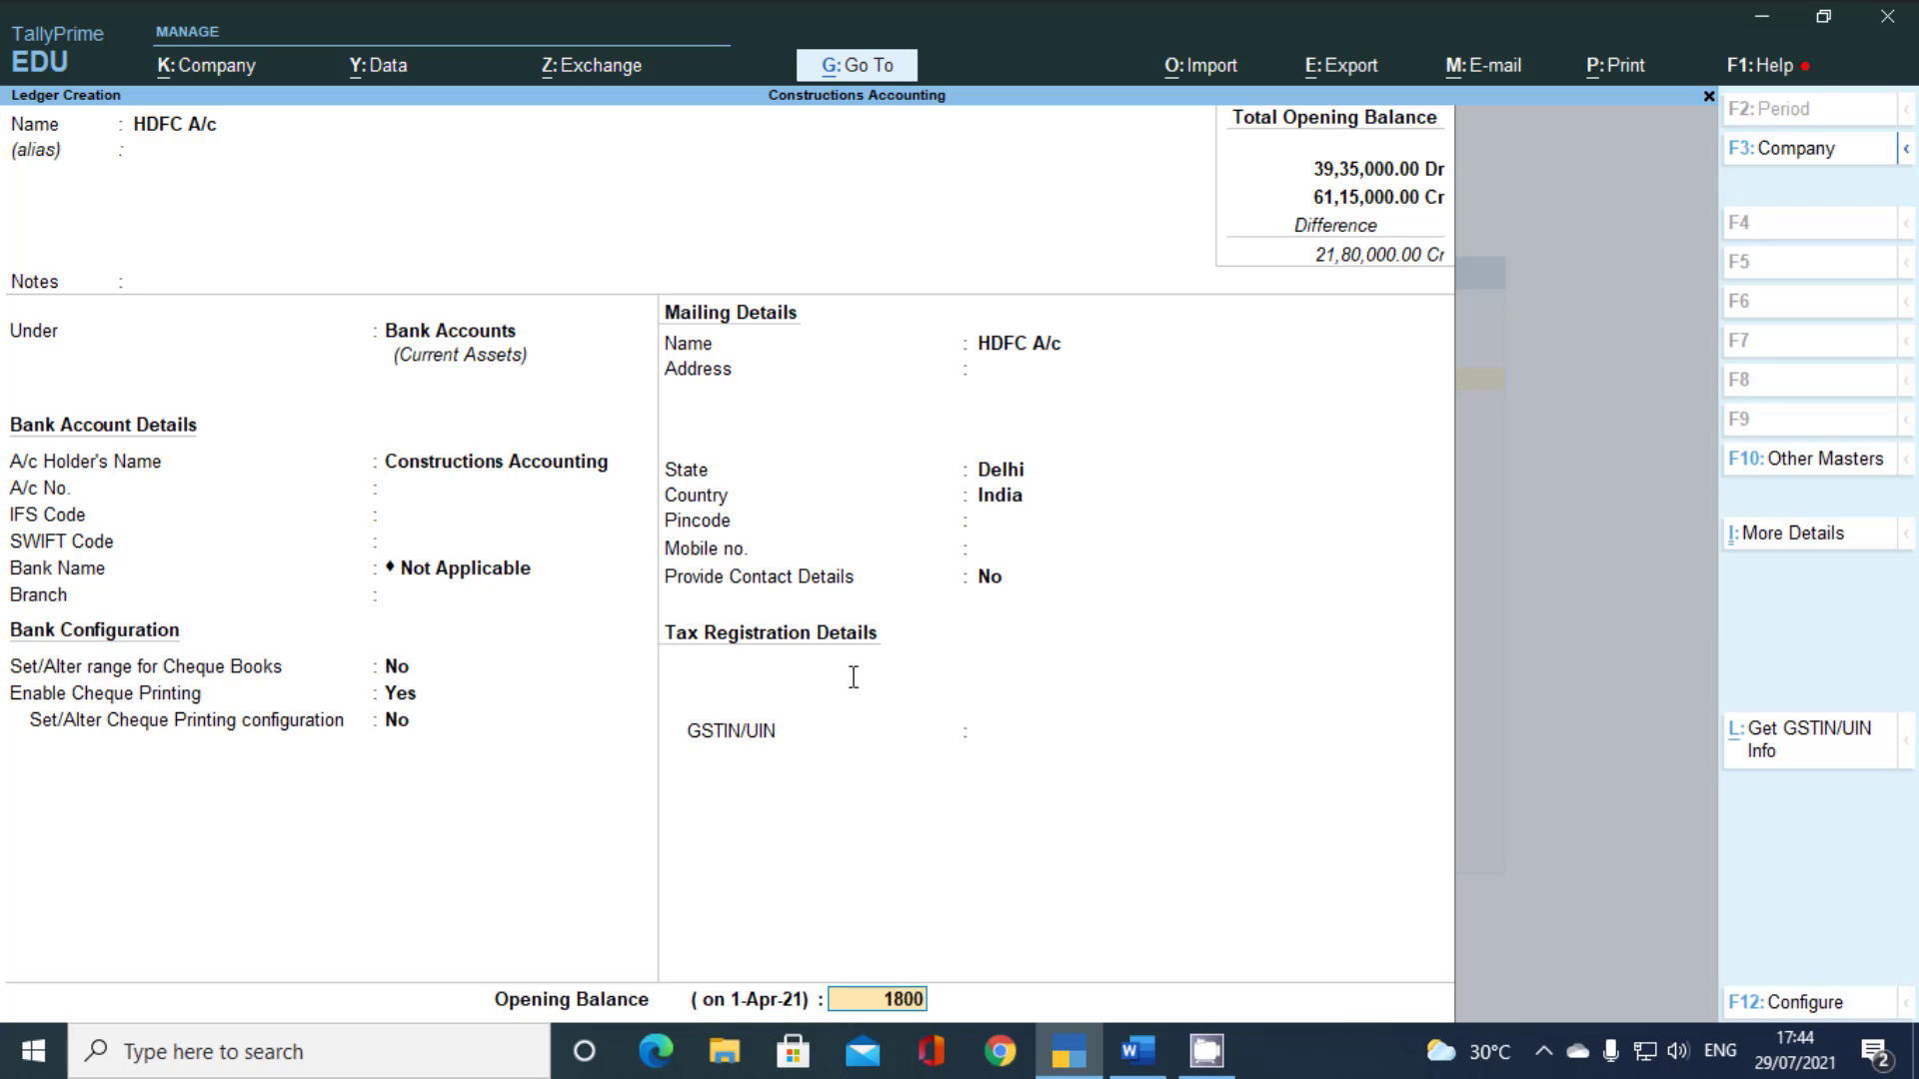
pyautogui.press('Return')
pyautogui.press('Return')
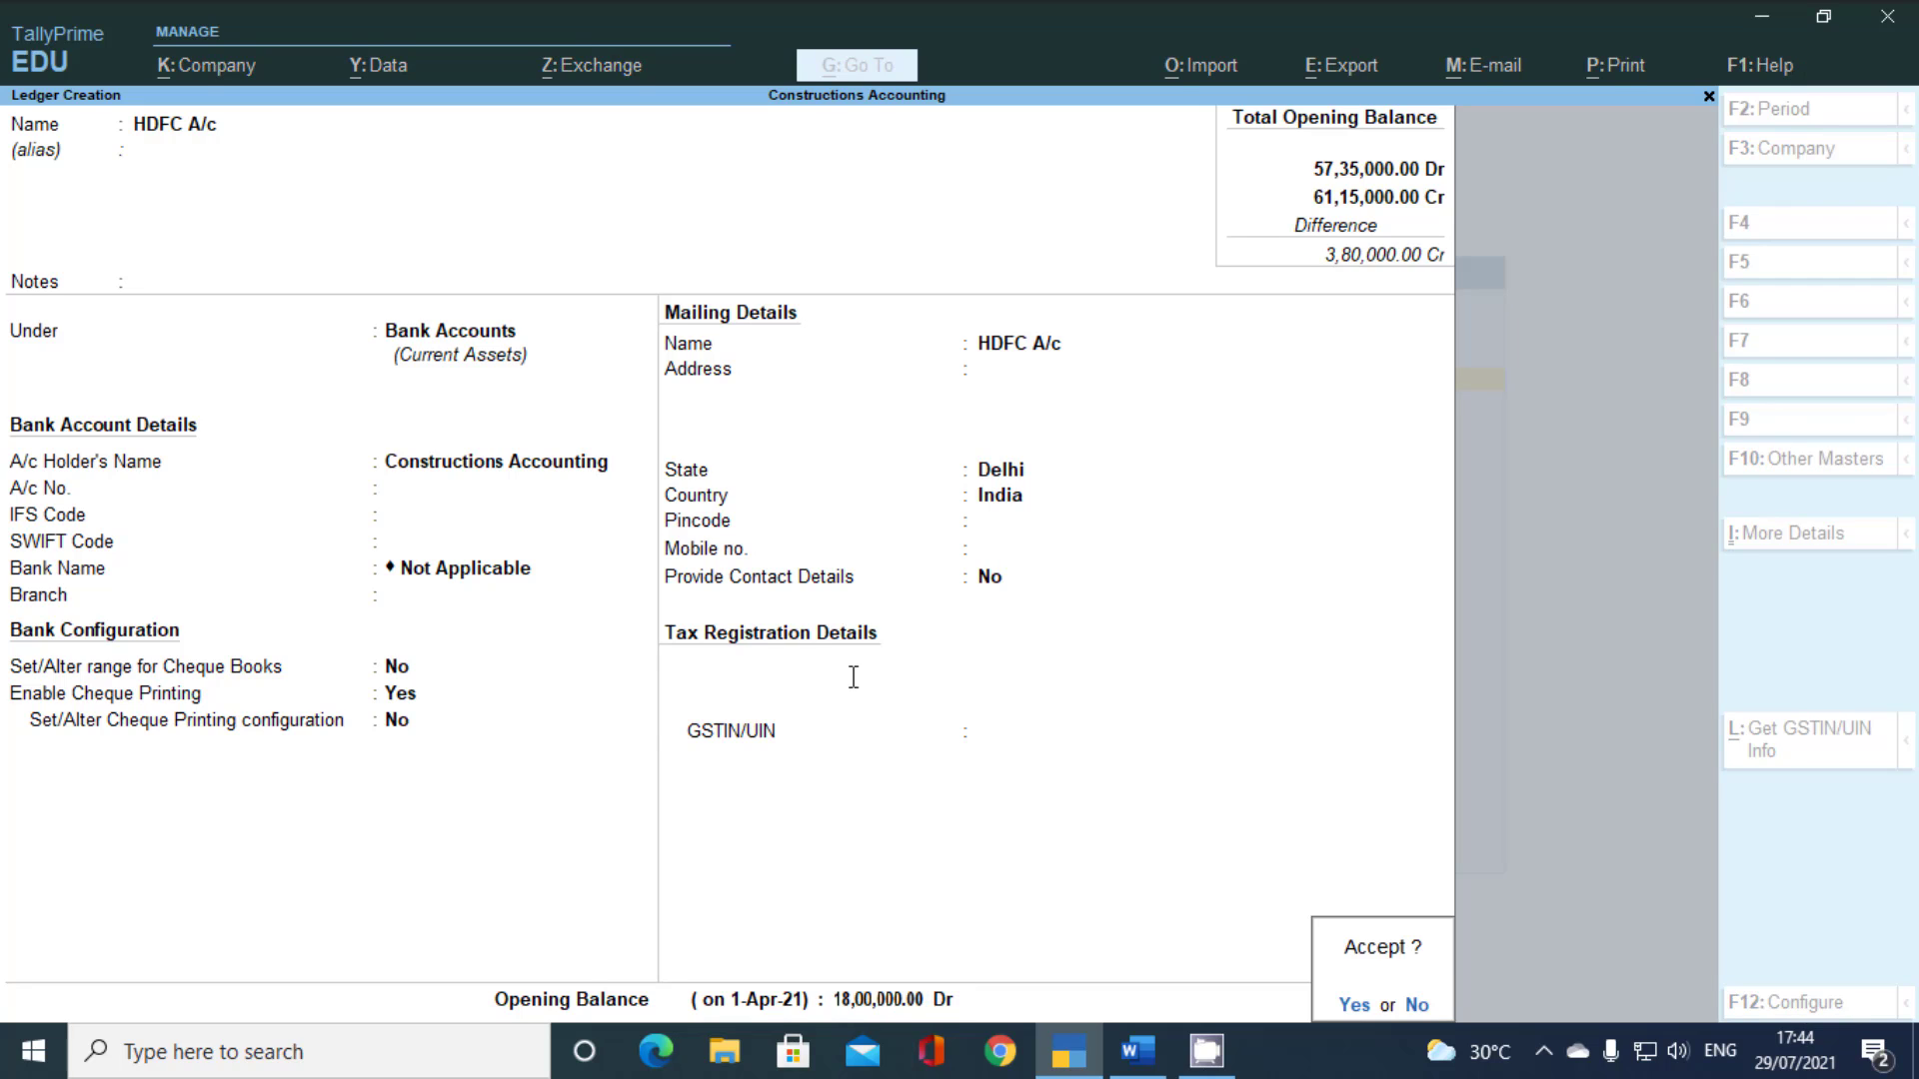
pyautogui.press('Return')
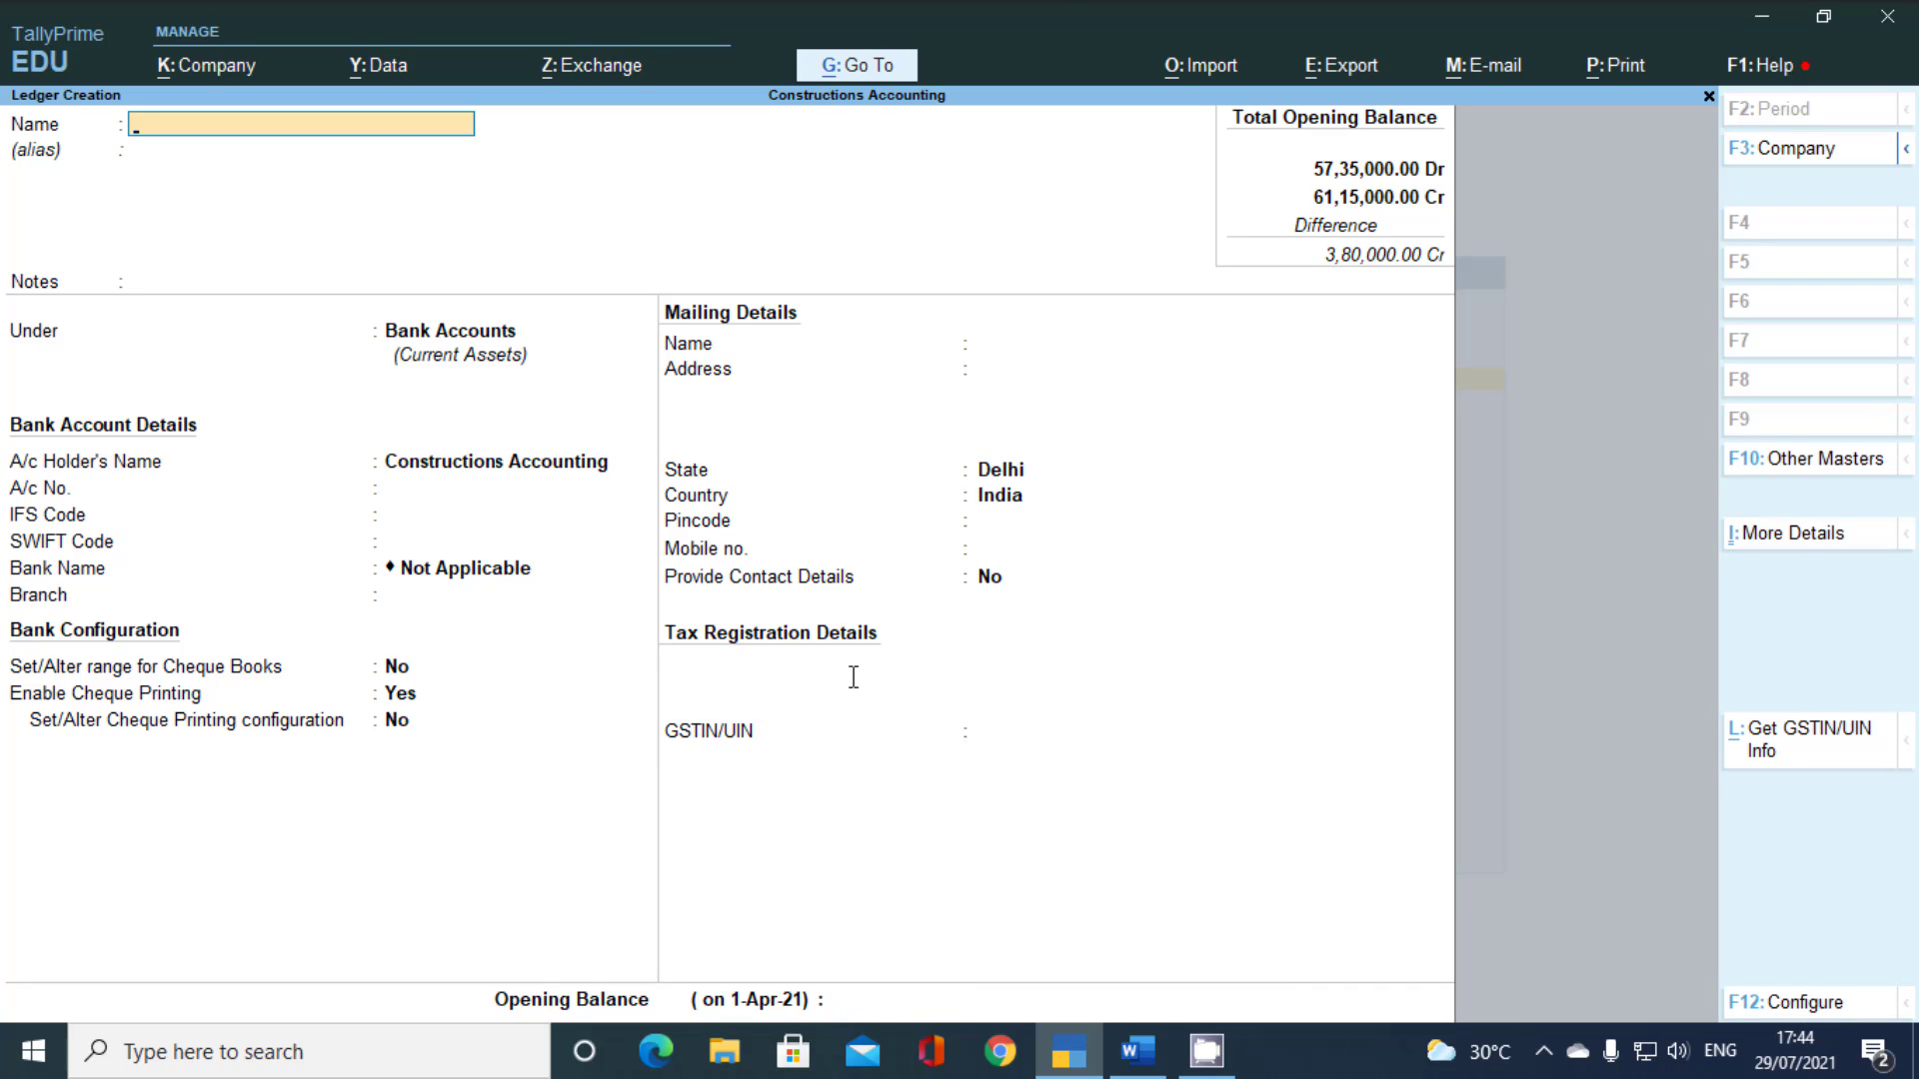
# Finish ledger creation and open the Cash ledger for alteration
pyautogui.press('Escape')
pyautogui.press('Return')
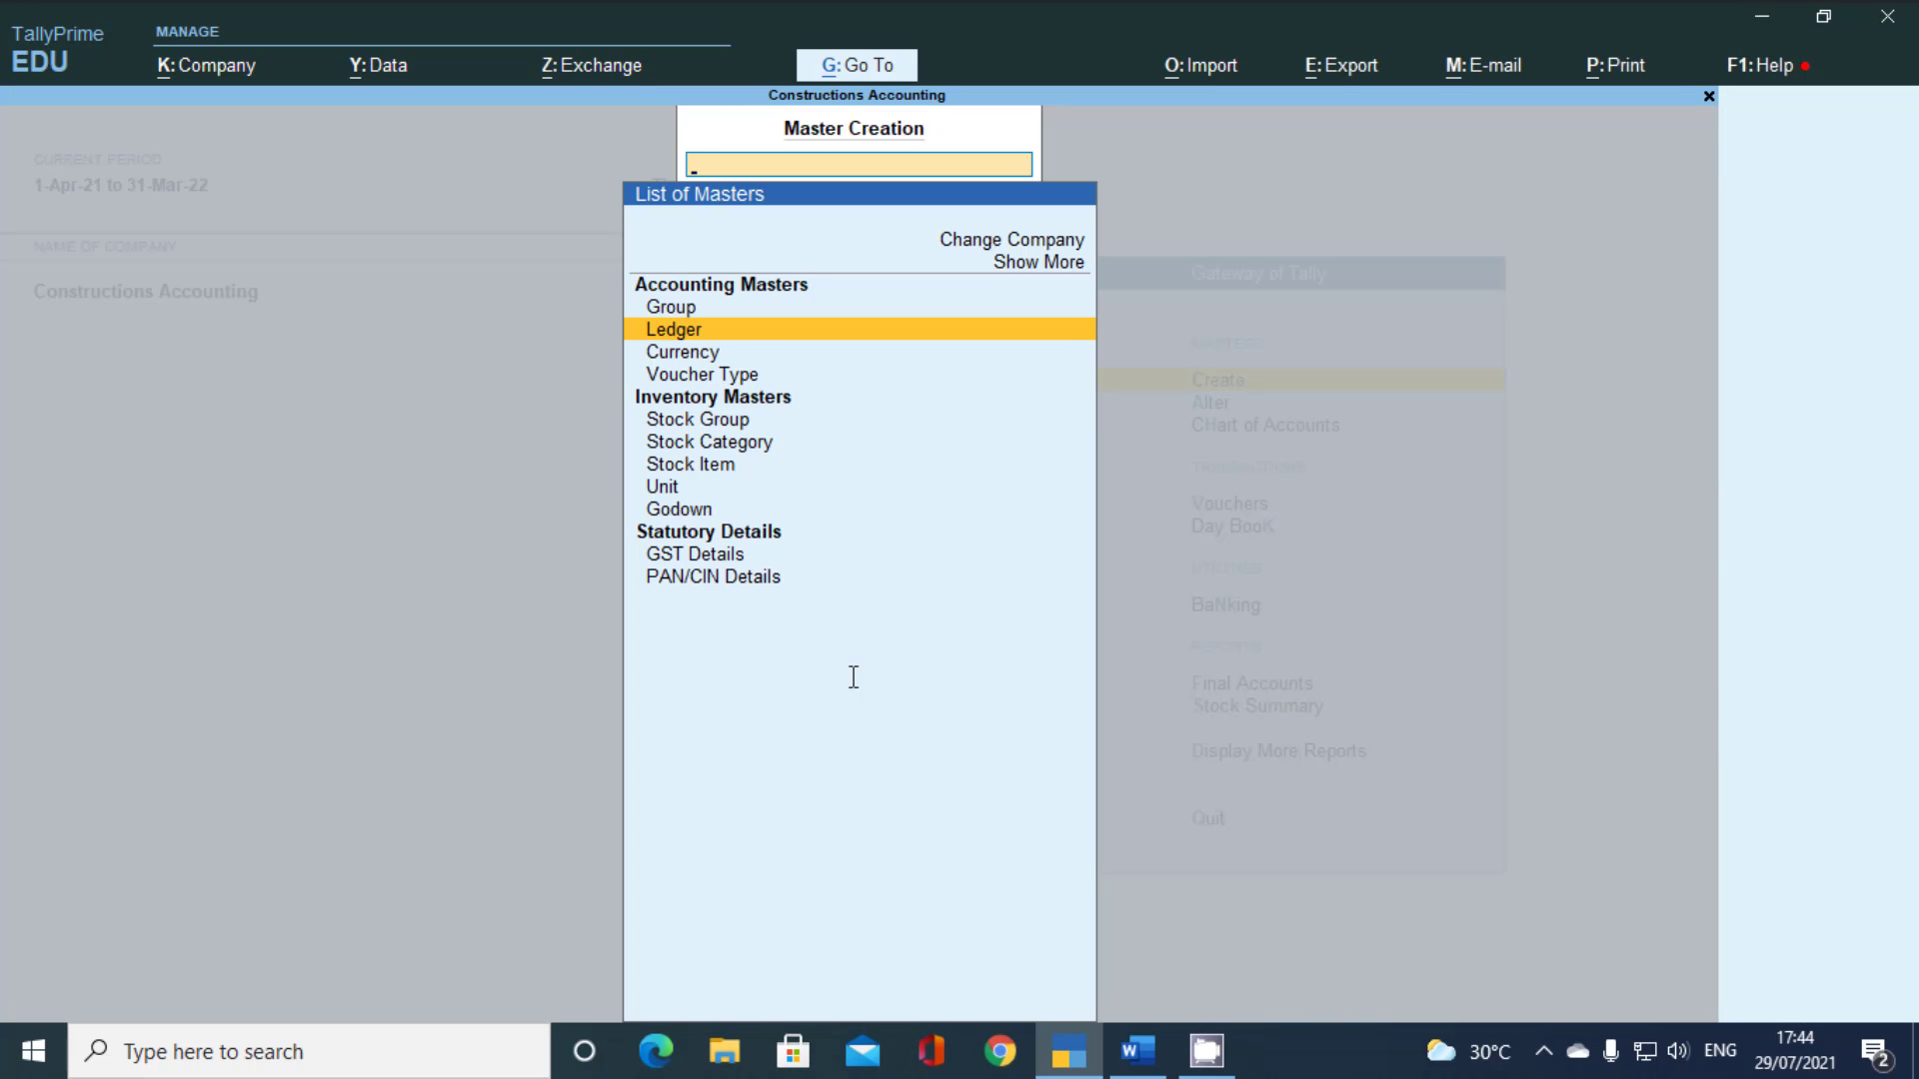
pyautogui.press('Escape')
pyautogui.press('Down')
pyautogui.press('Return')
pyautogui.press('Down')
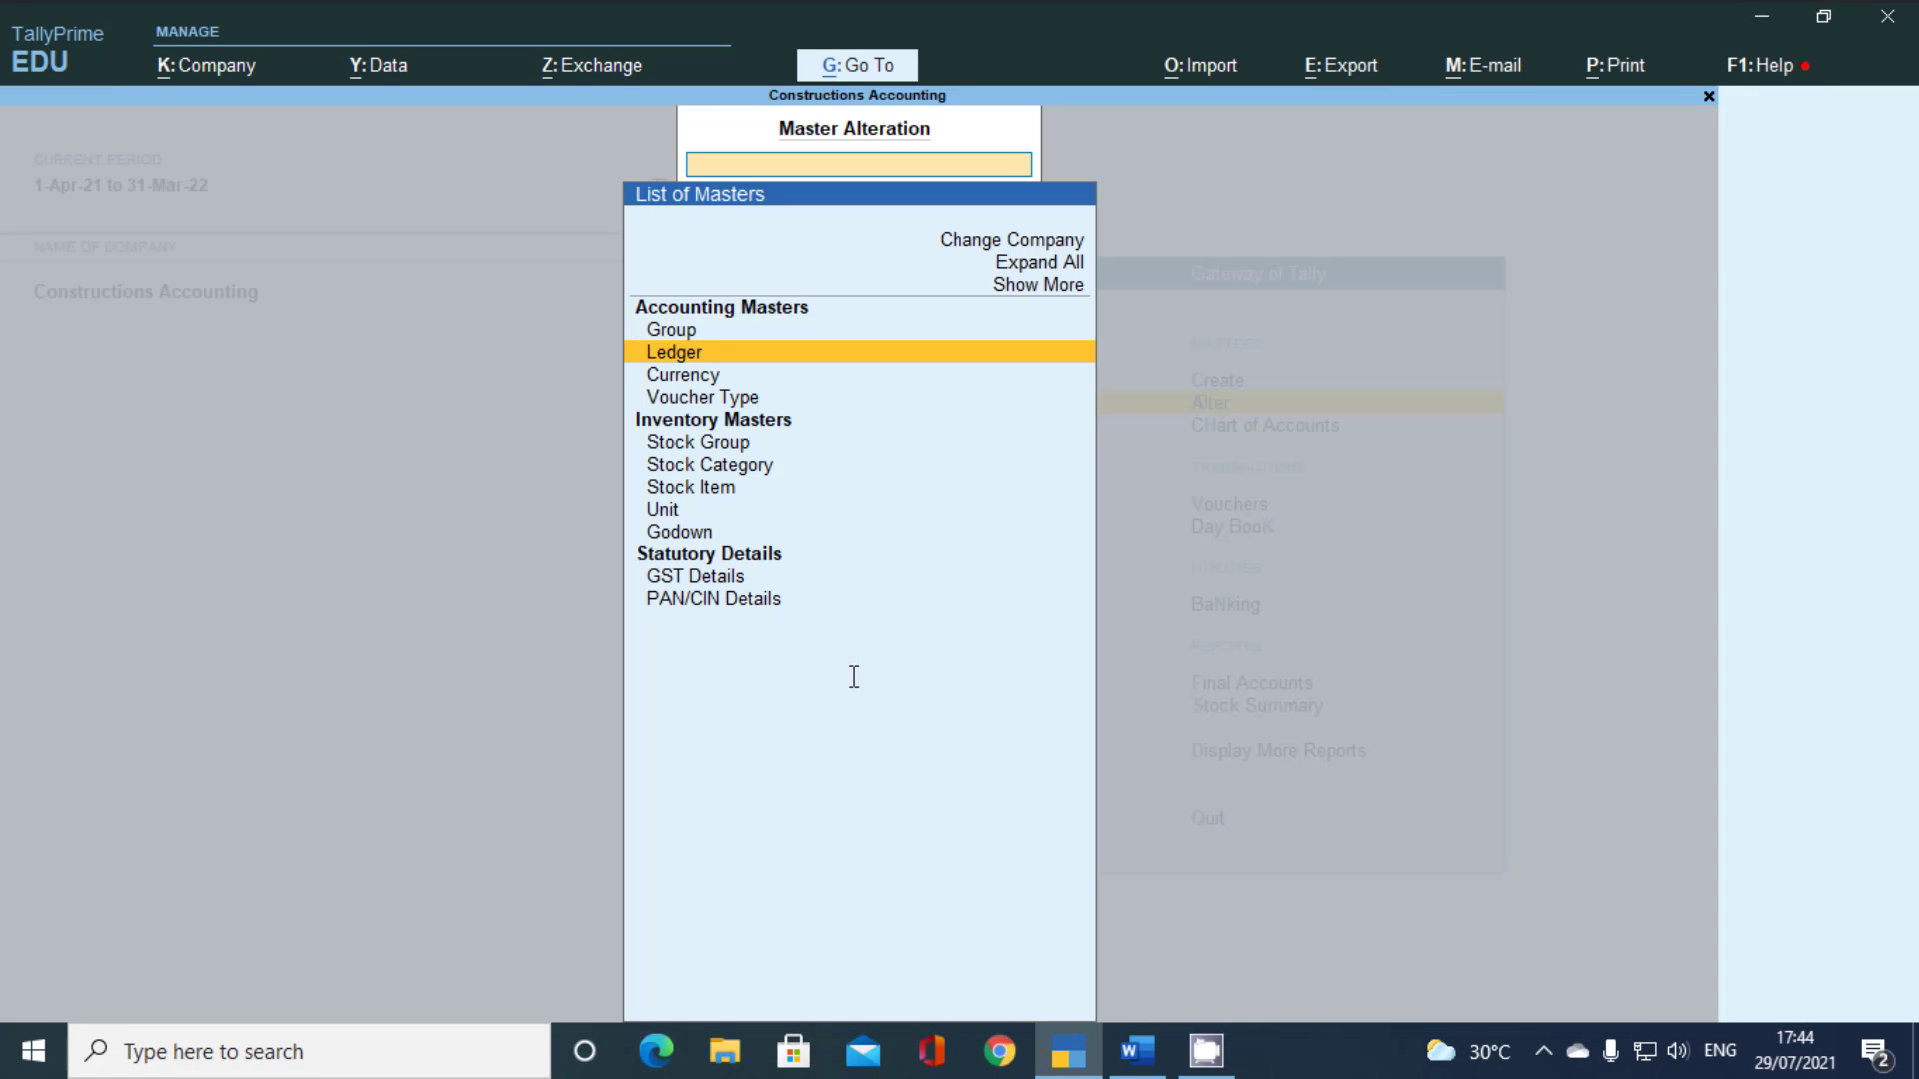
pyautogui.press('Return')
pyautogui.press('Return')
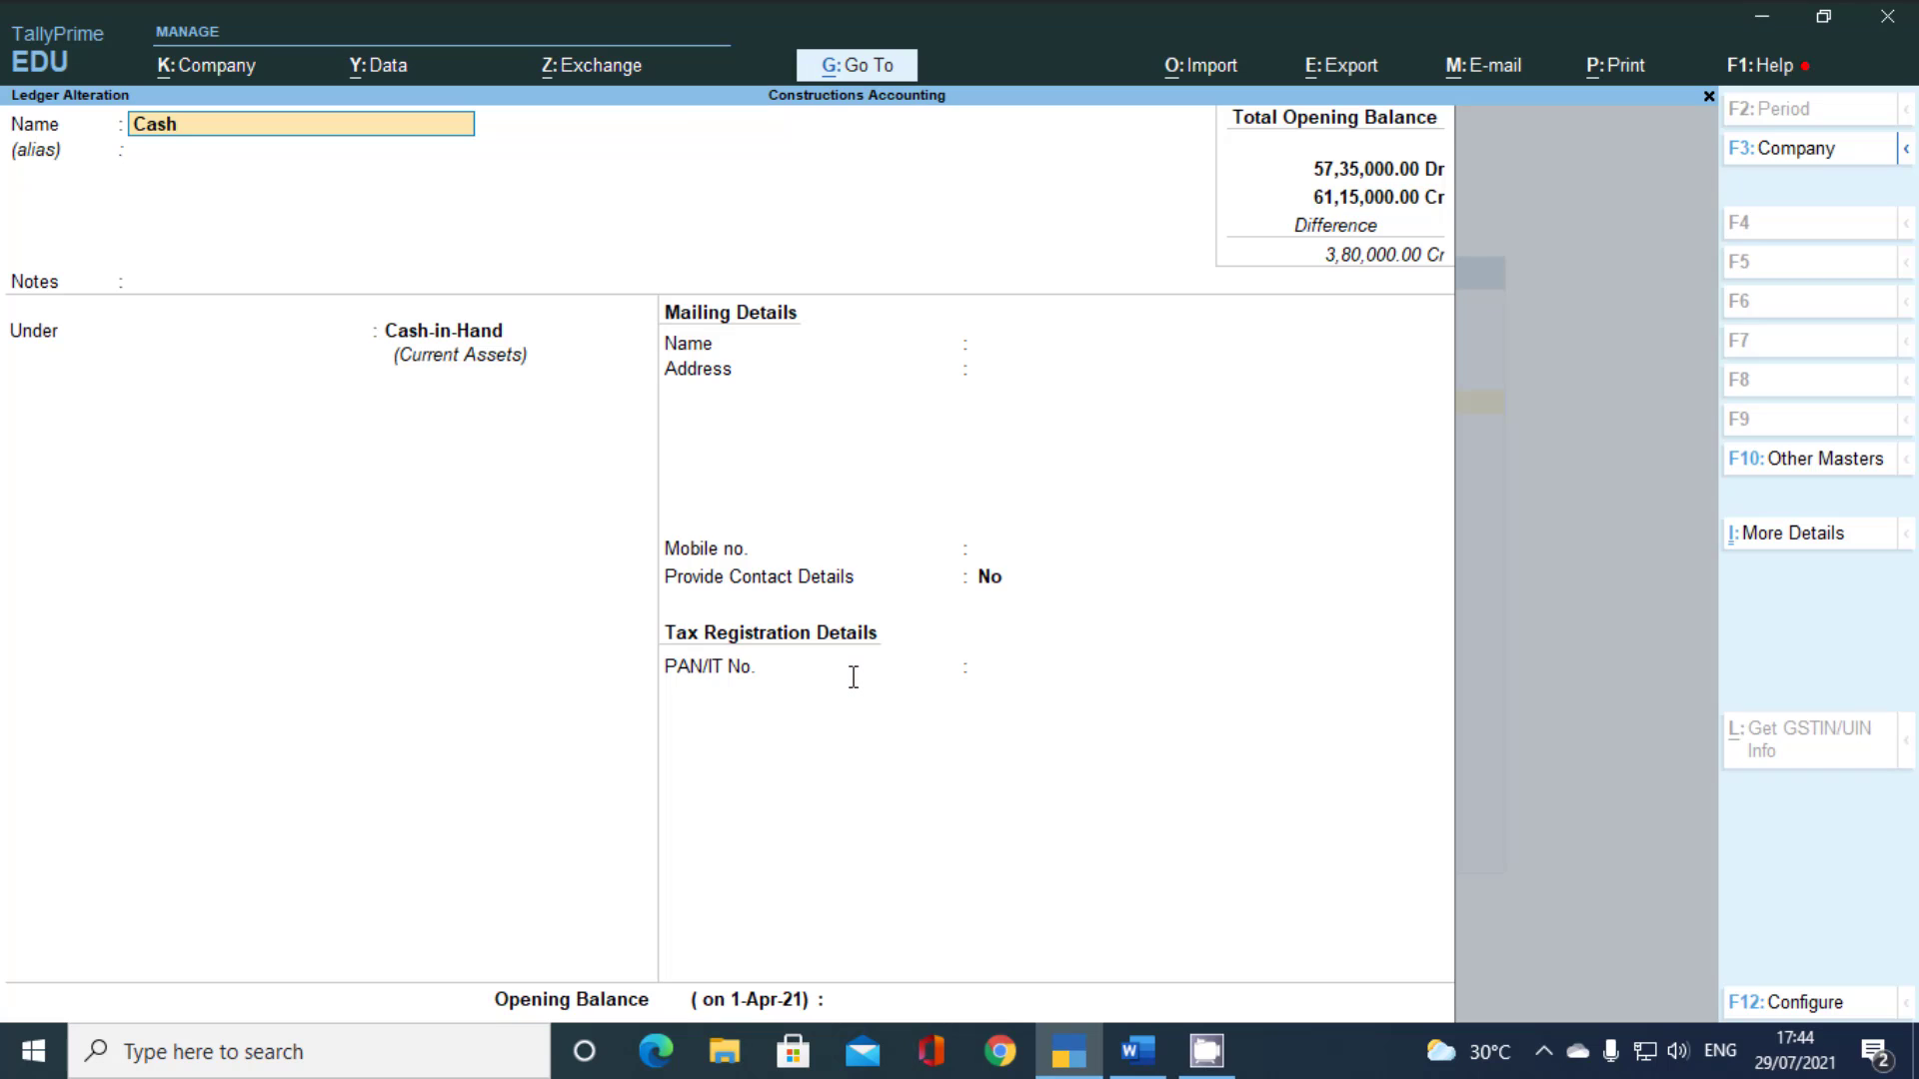
# Enter a 2,00,000 opening balance for Cash and go back to Gateway of Tally
pyautogui.hotkey('ctrl', 'End')
pyautogui.hotkey('alt', 'Tab')
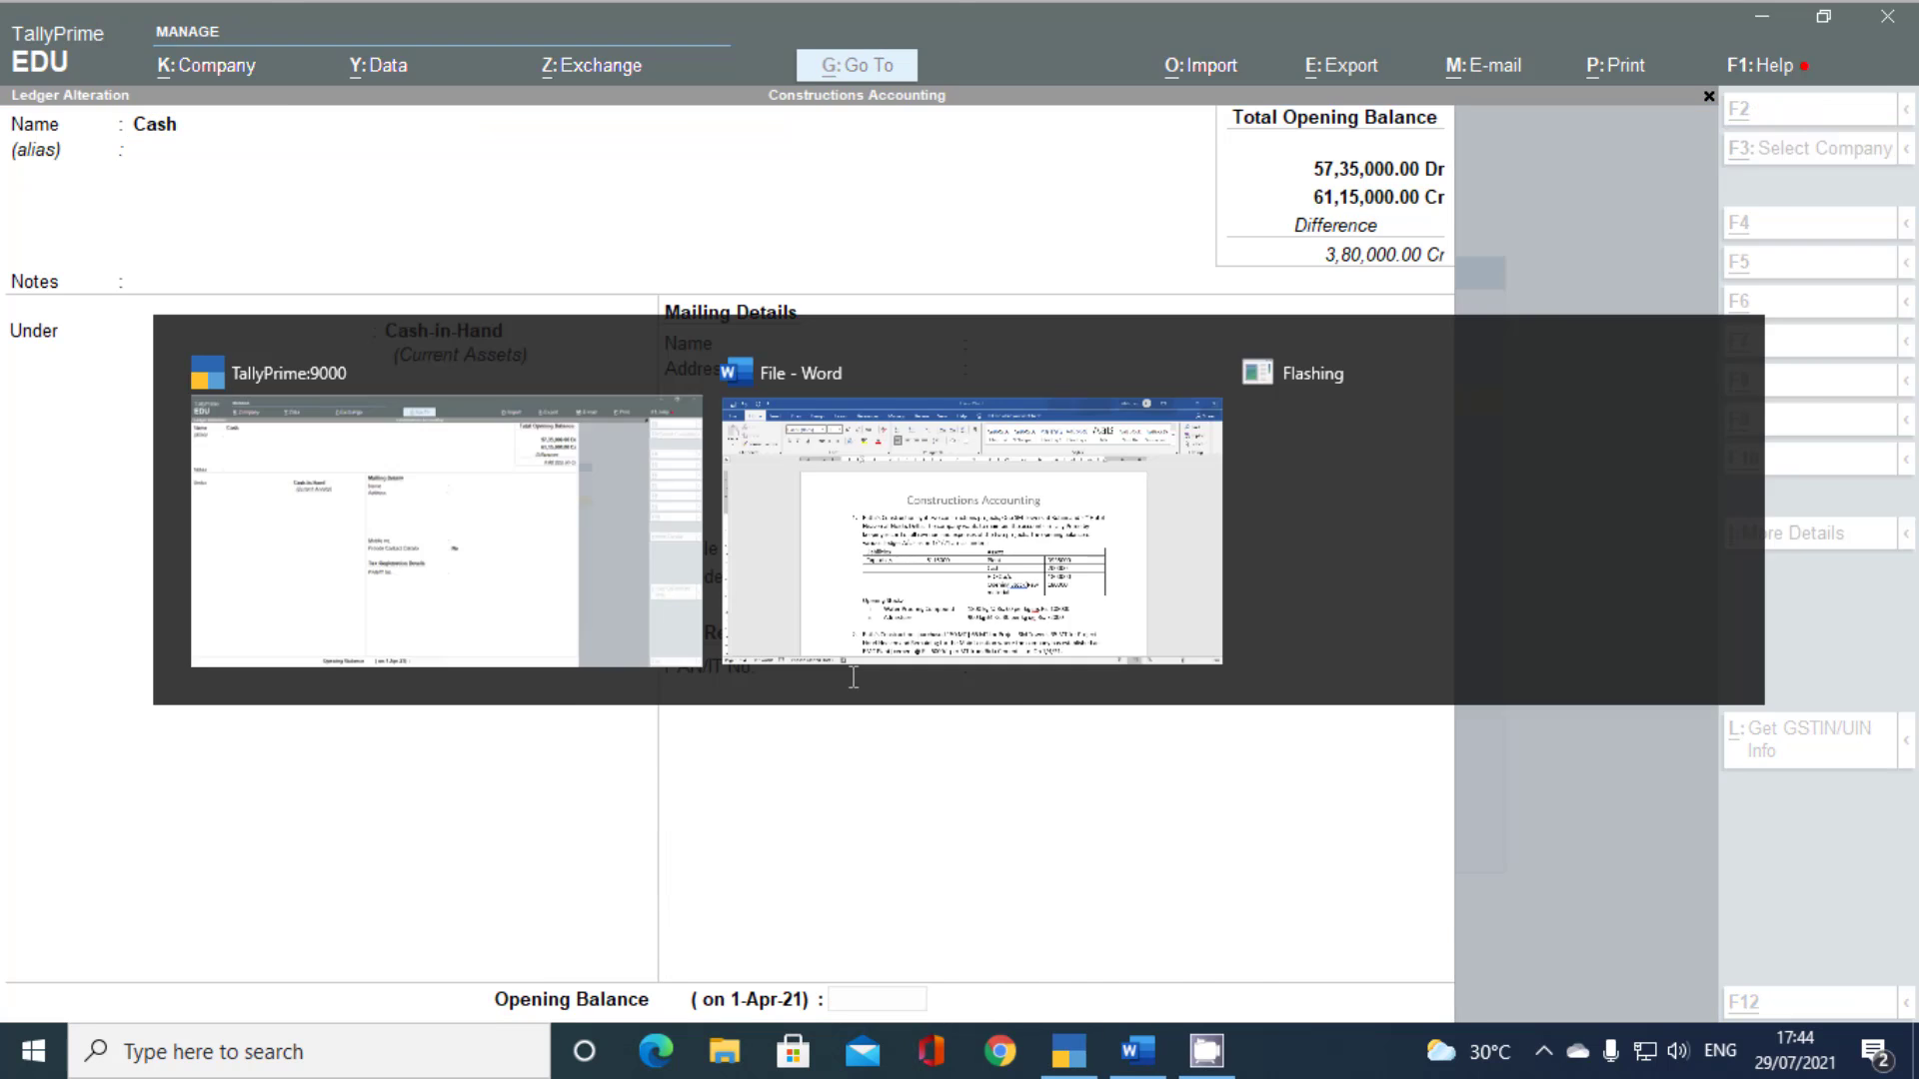
pyautogui.hotkey('alt', 'Tab')
pyautogui.write('2,00,000')
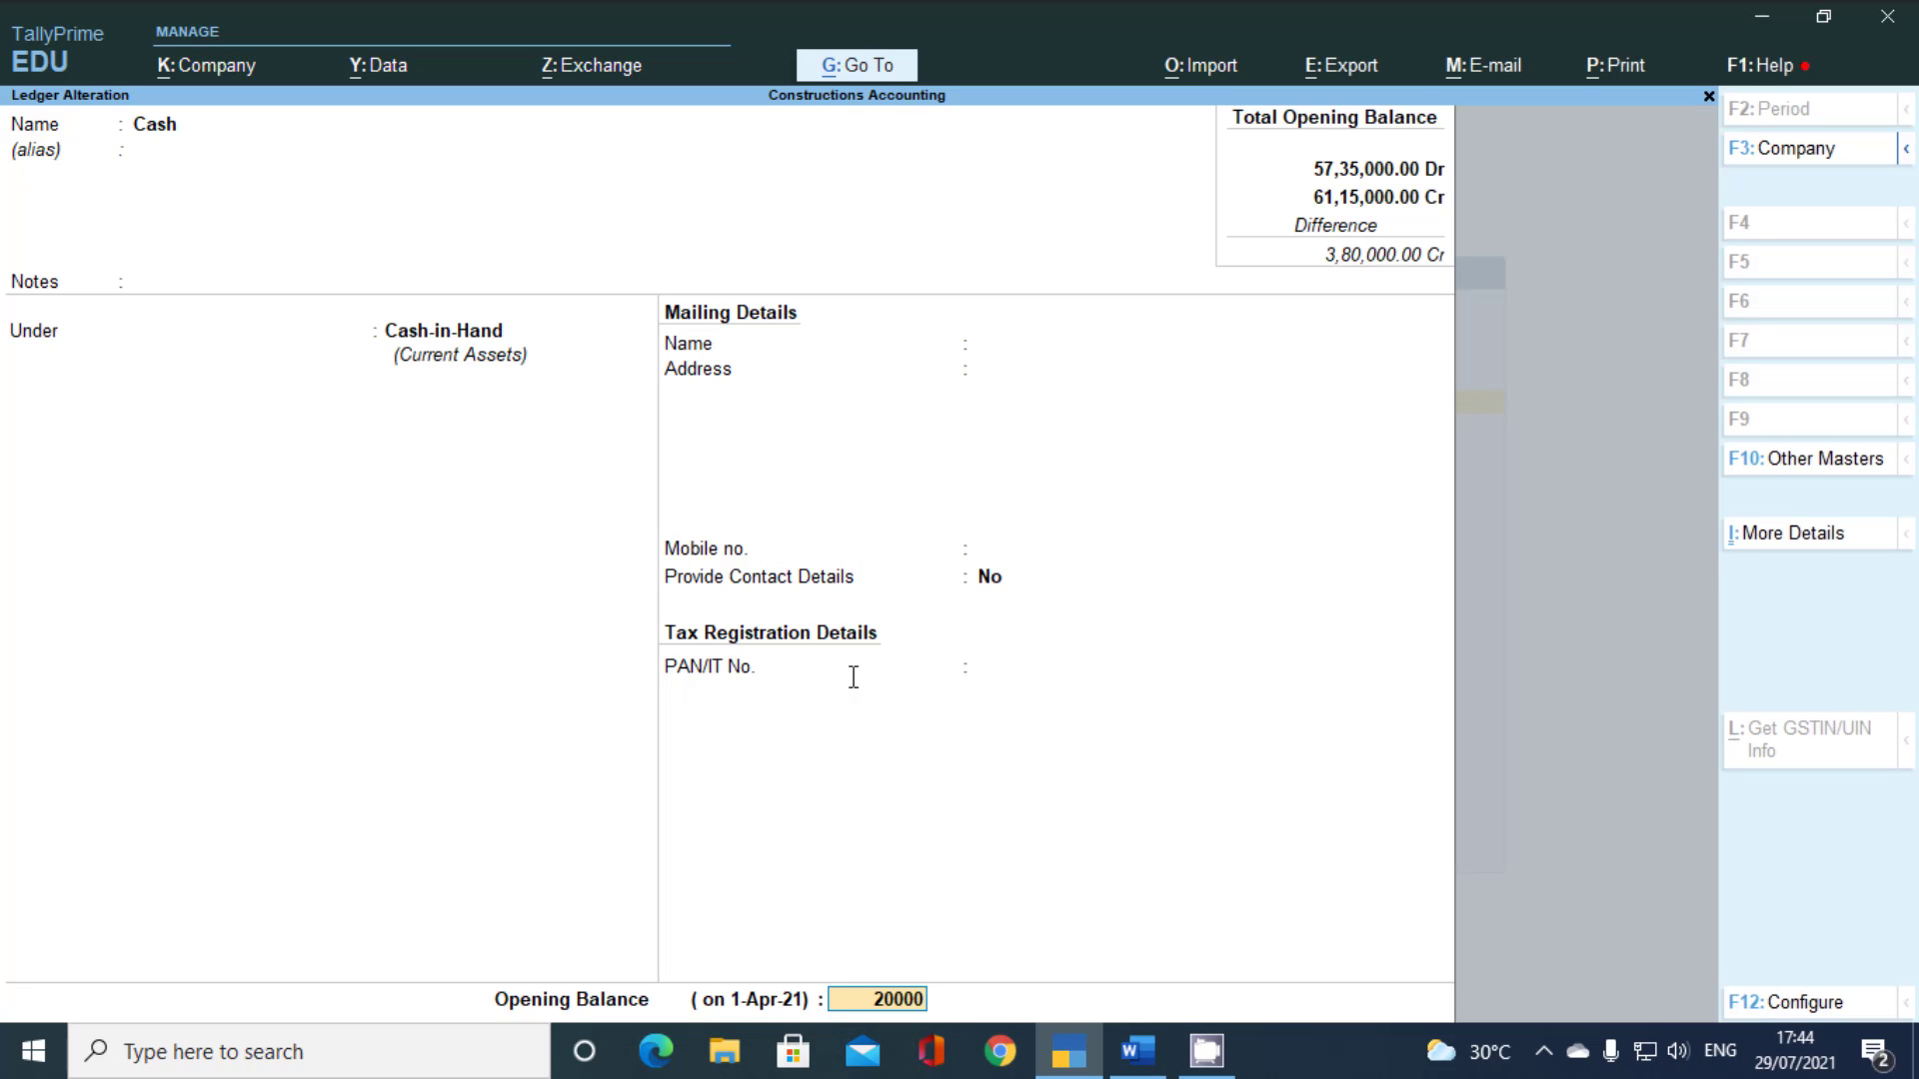
pyautogui.press('Return')
pyautogui.press('Return')
pyautogui.press('Return')
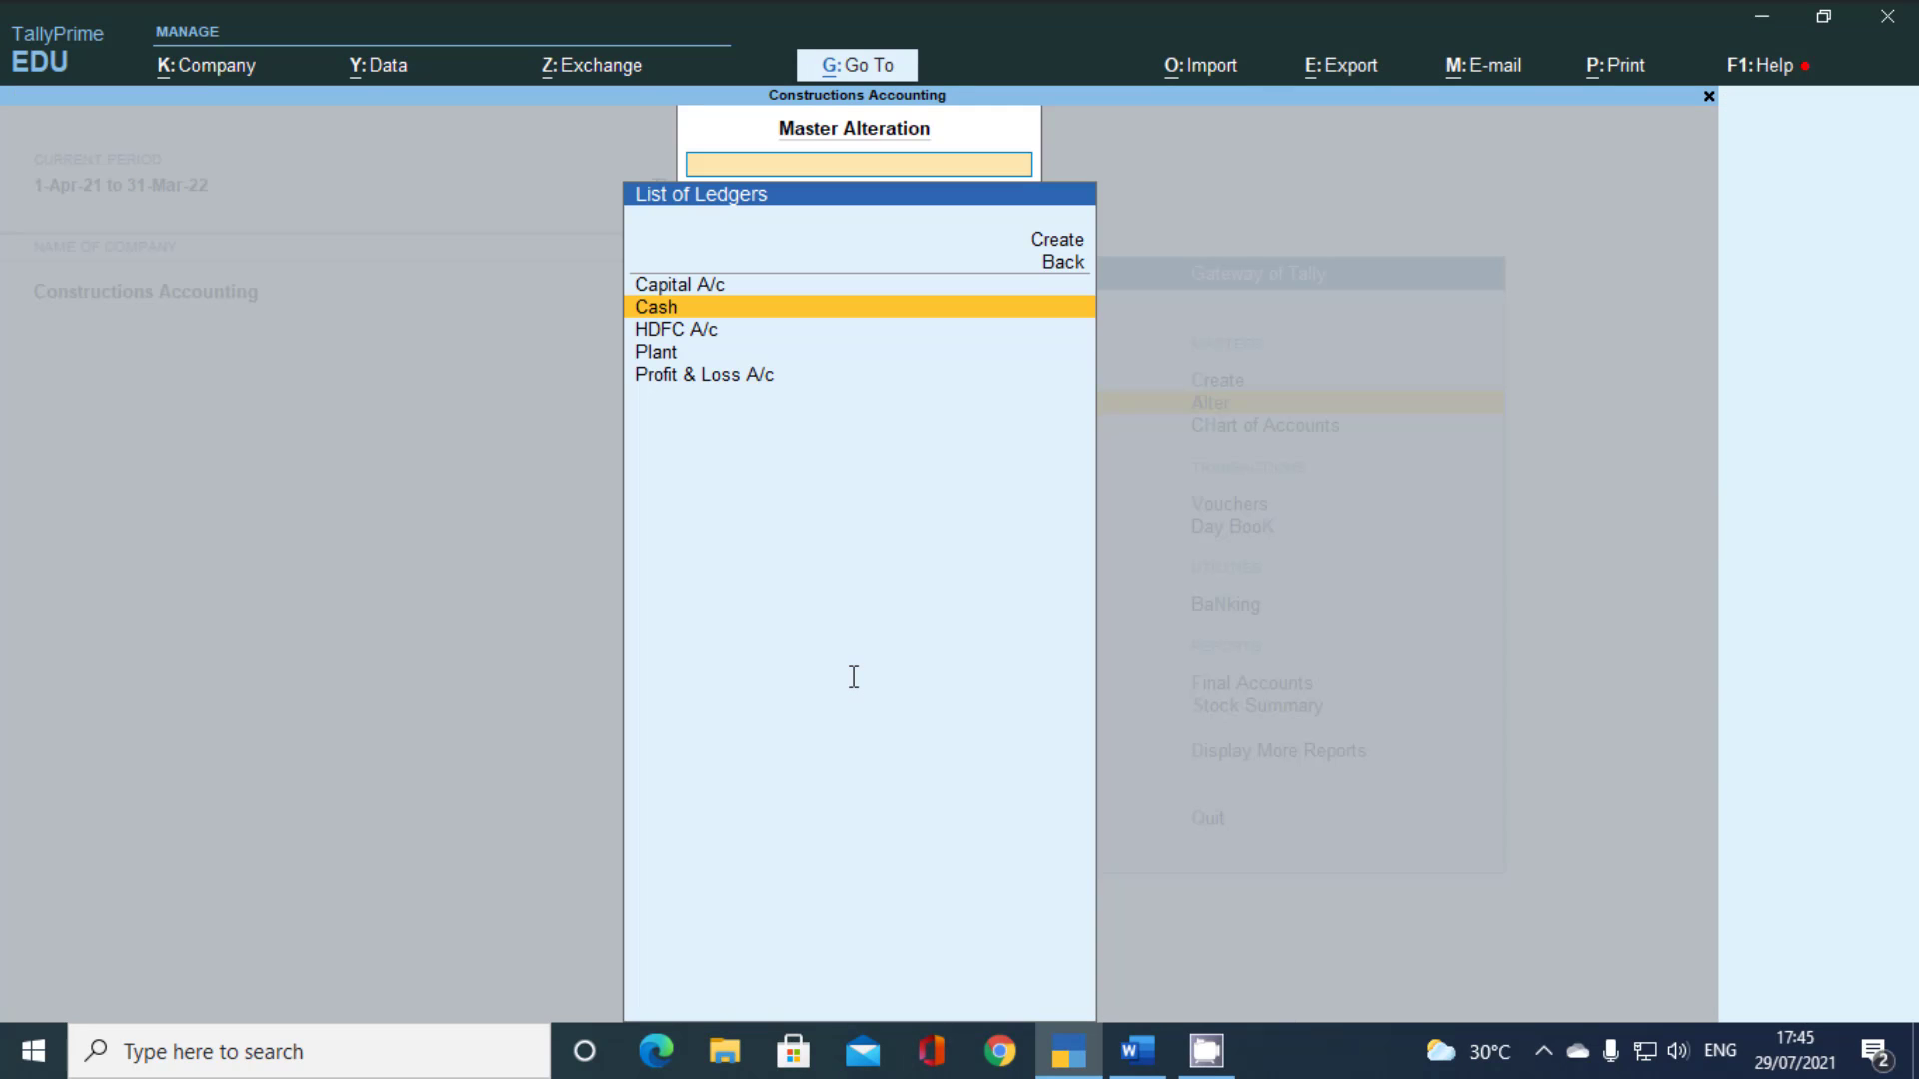
pyautogui.press('Escape')
pyautogui.press('Escape')
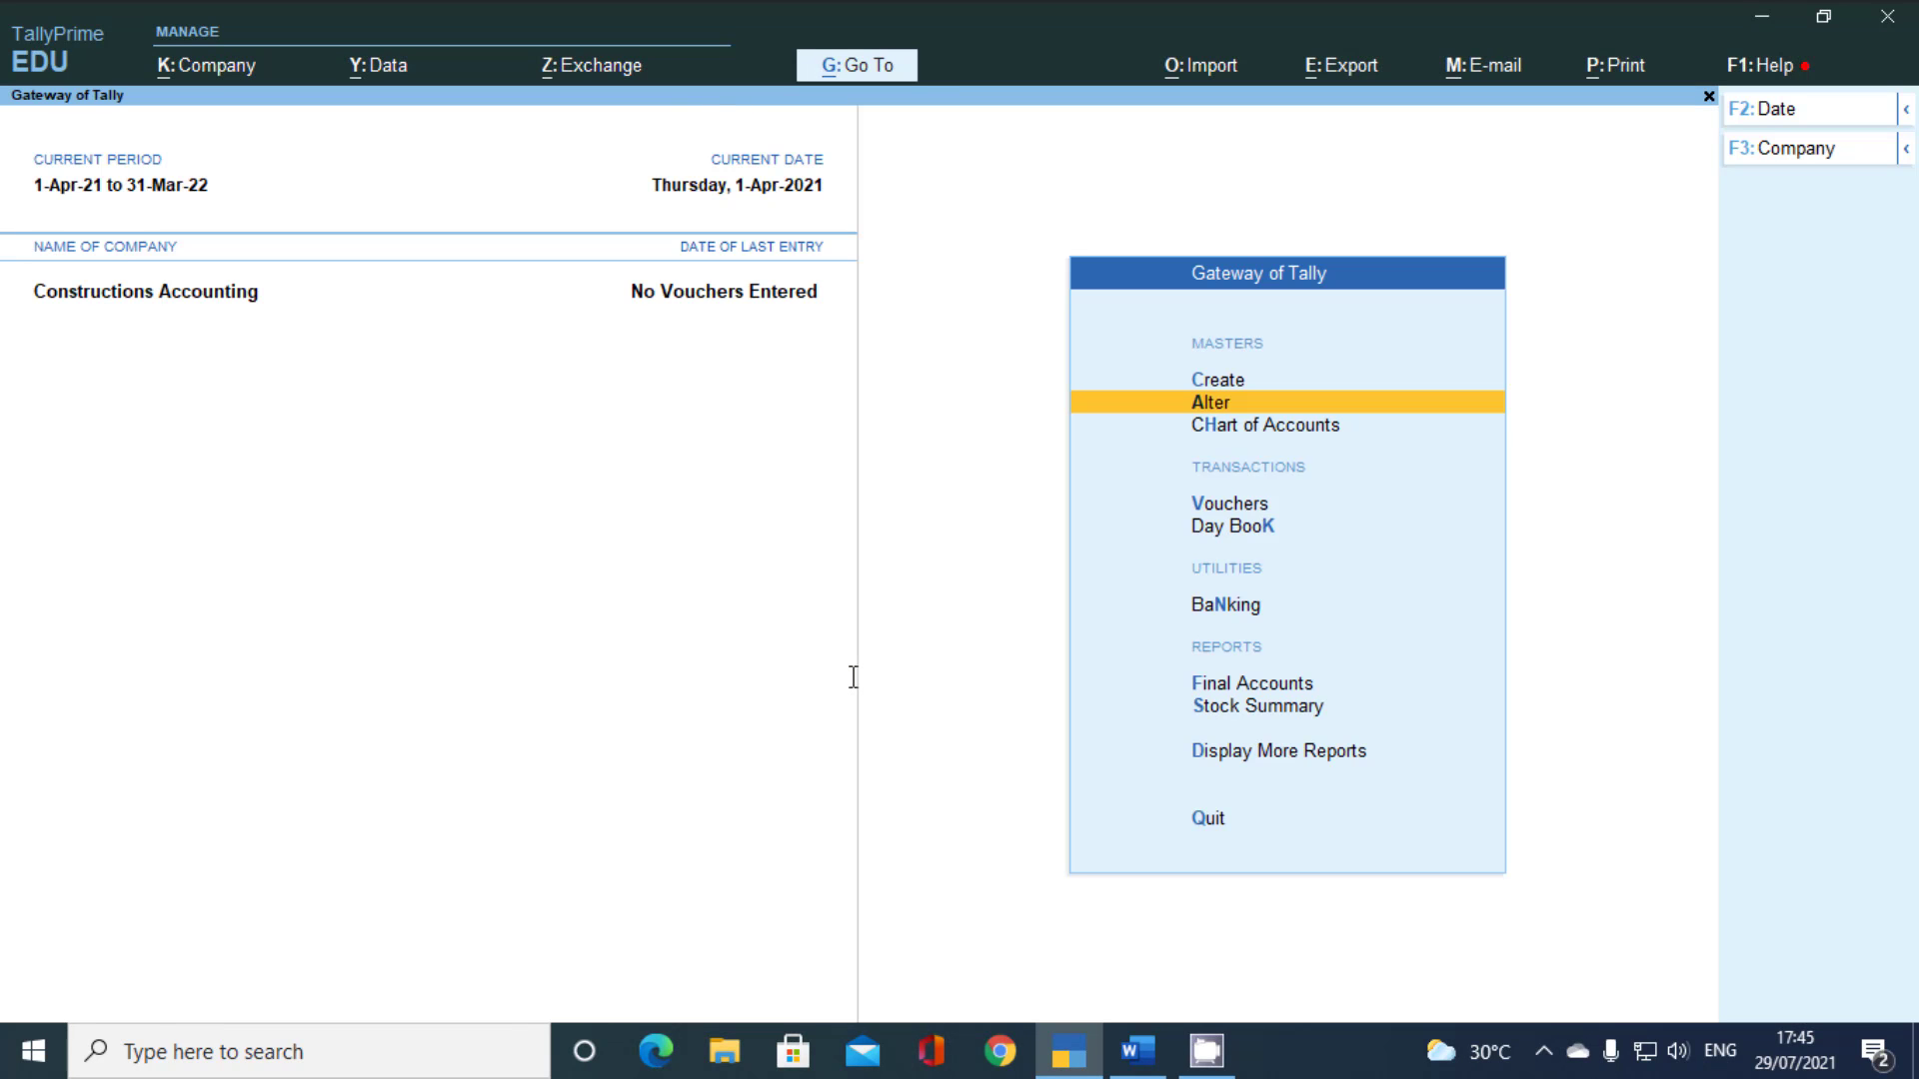
# View the detailed Balance Sheet, checking the Closing Stock and Bank Accounts lines
pyautogui.hotkey('alt', 'g')
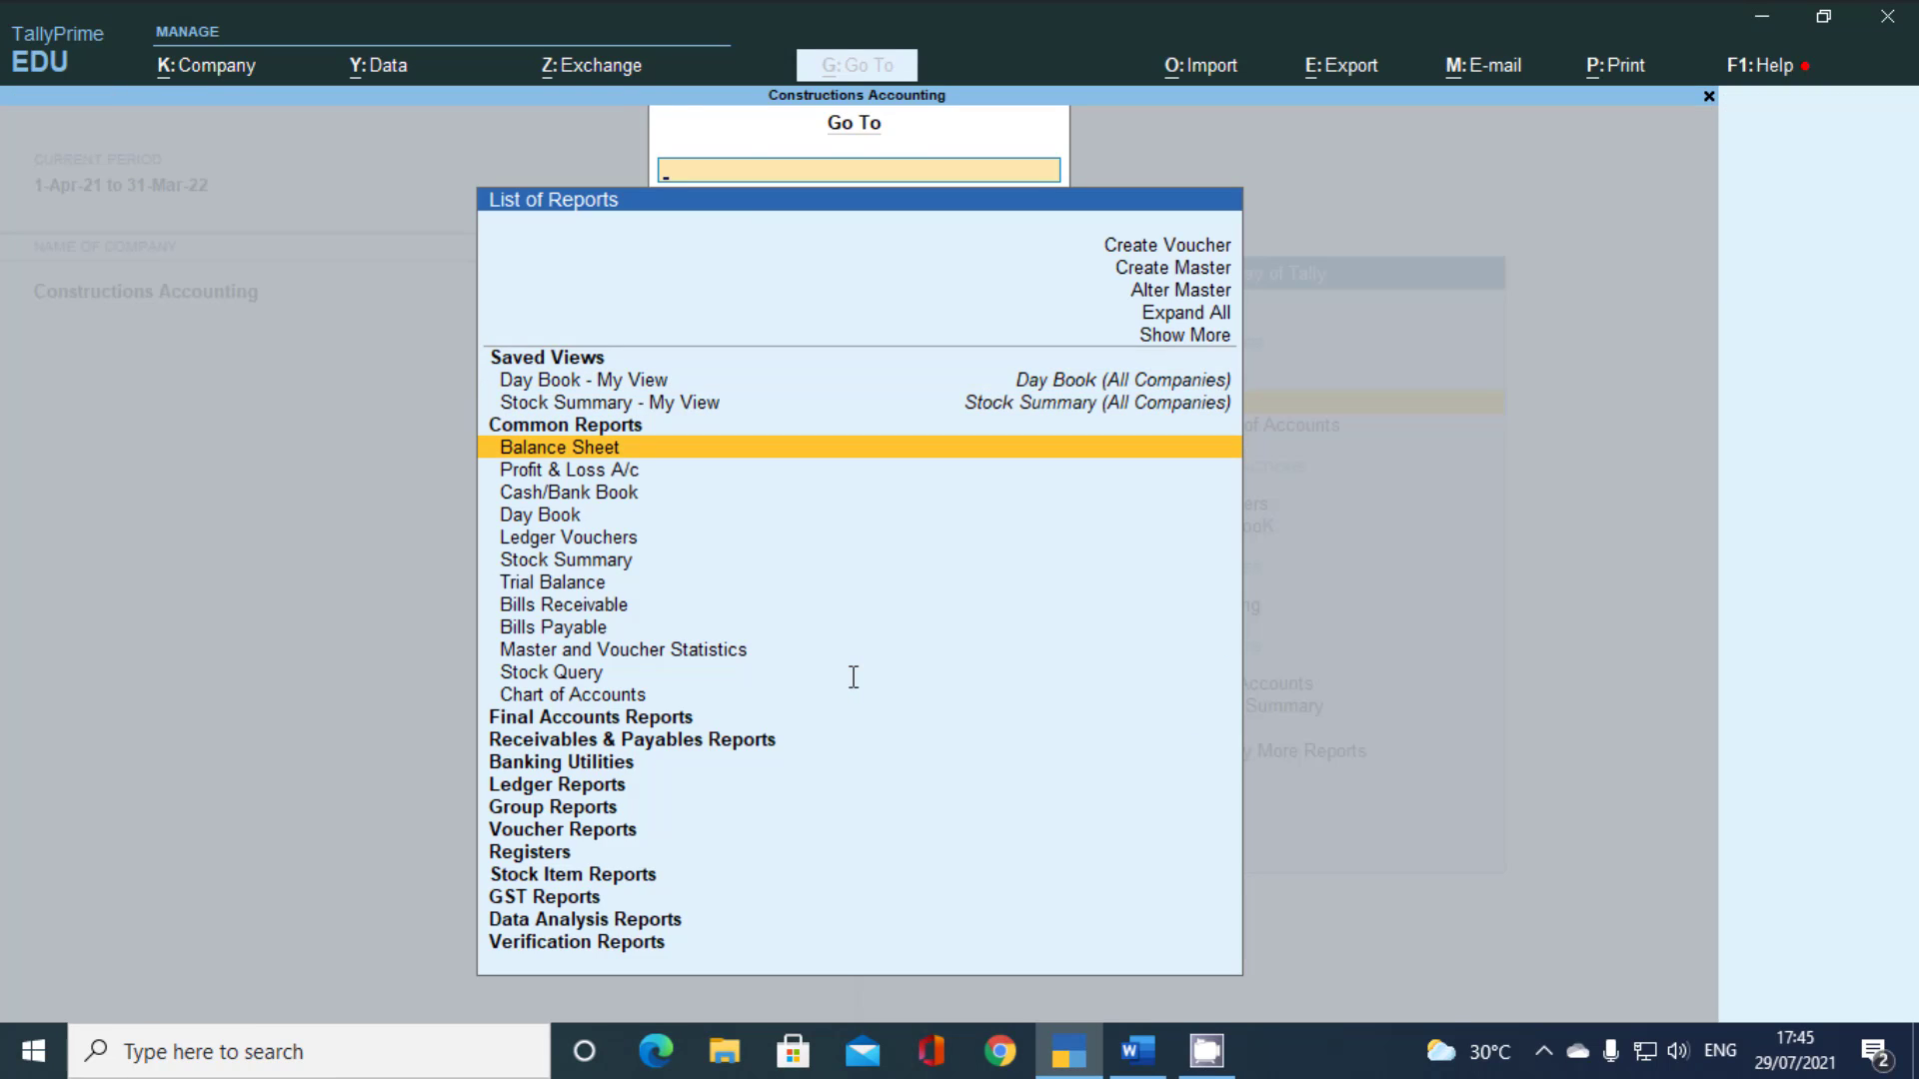
pyautogui.press('Return')
pyautogui.hotkey('alt', 'F5')
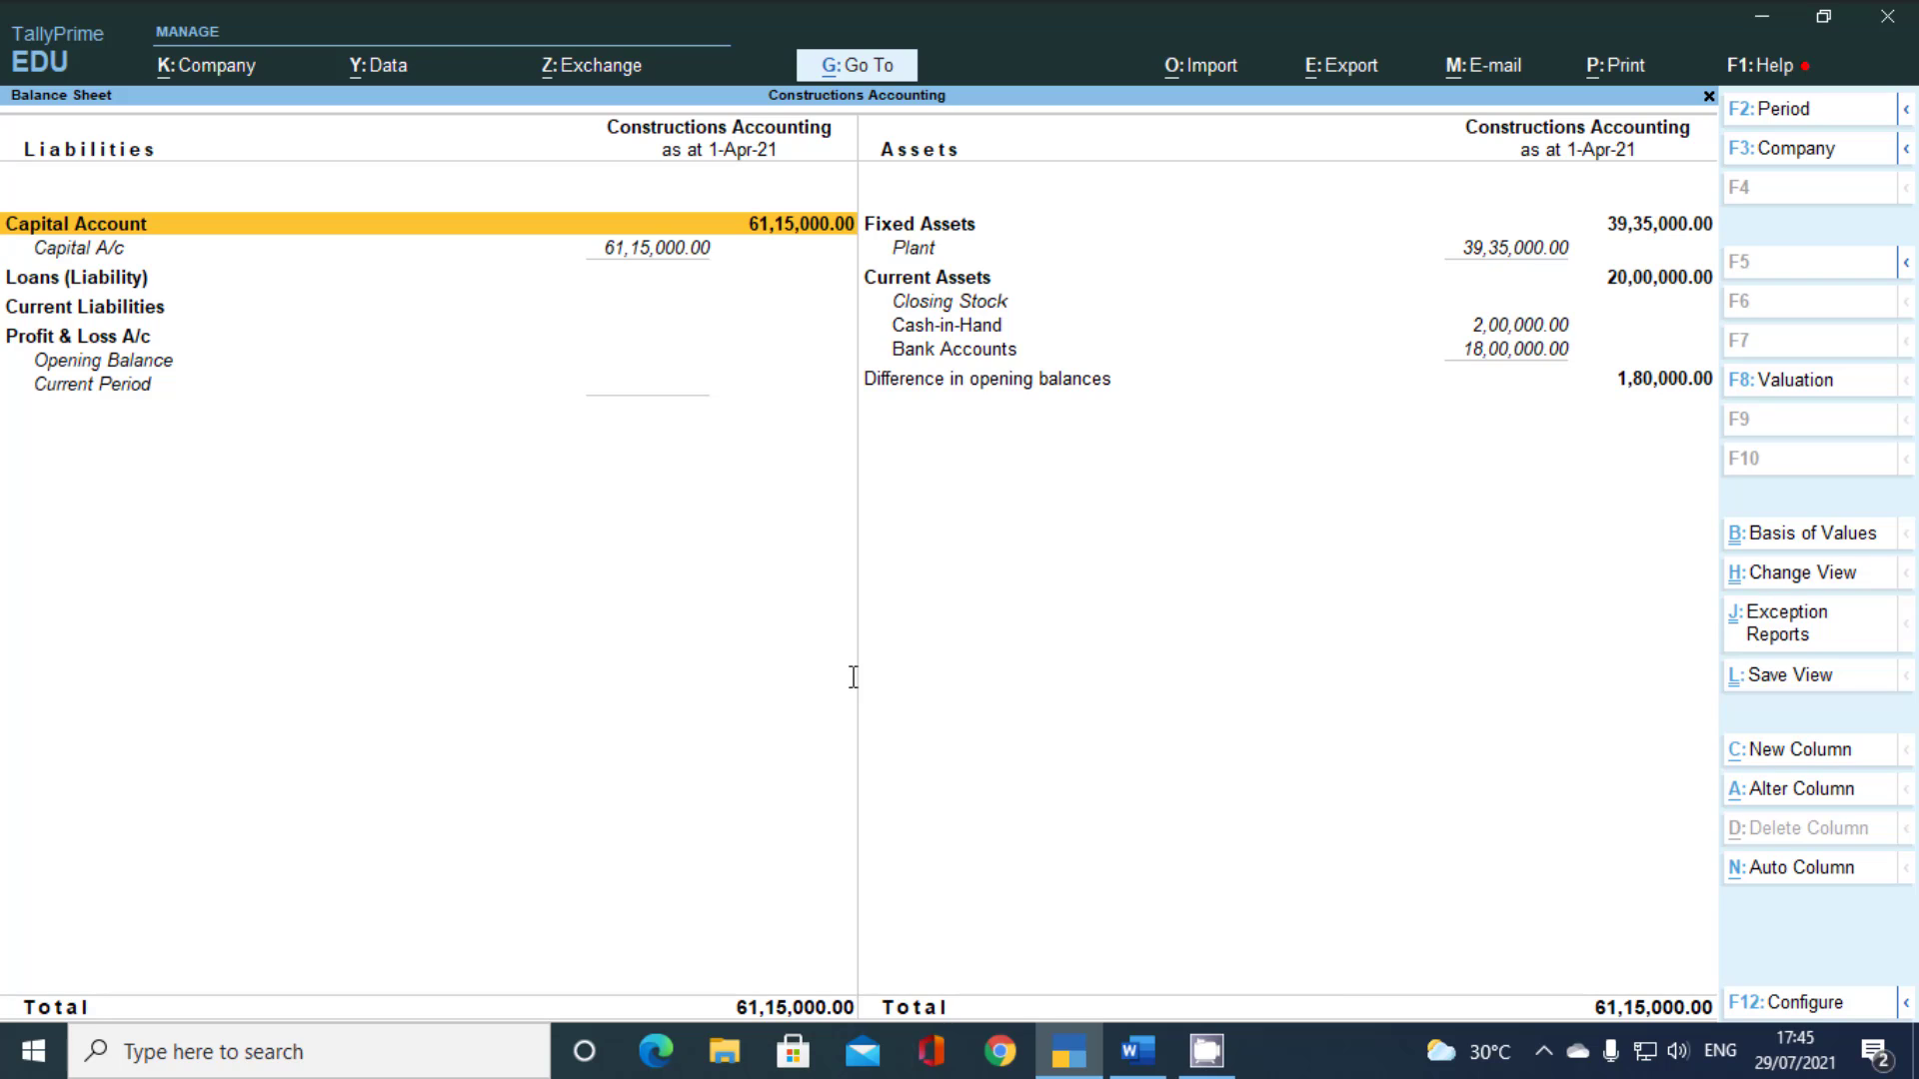
pyautogui.press('Right')
pyautogui.press('Down')
pyautogui.press('Down')
pyautogui.press('Down')
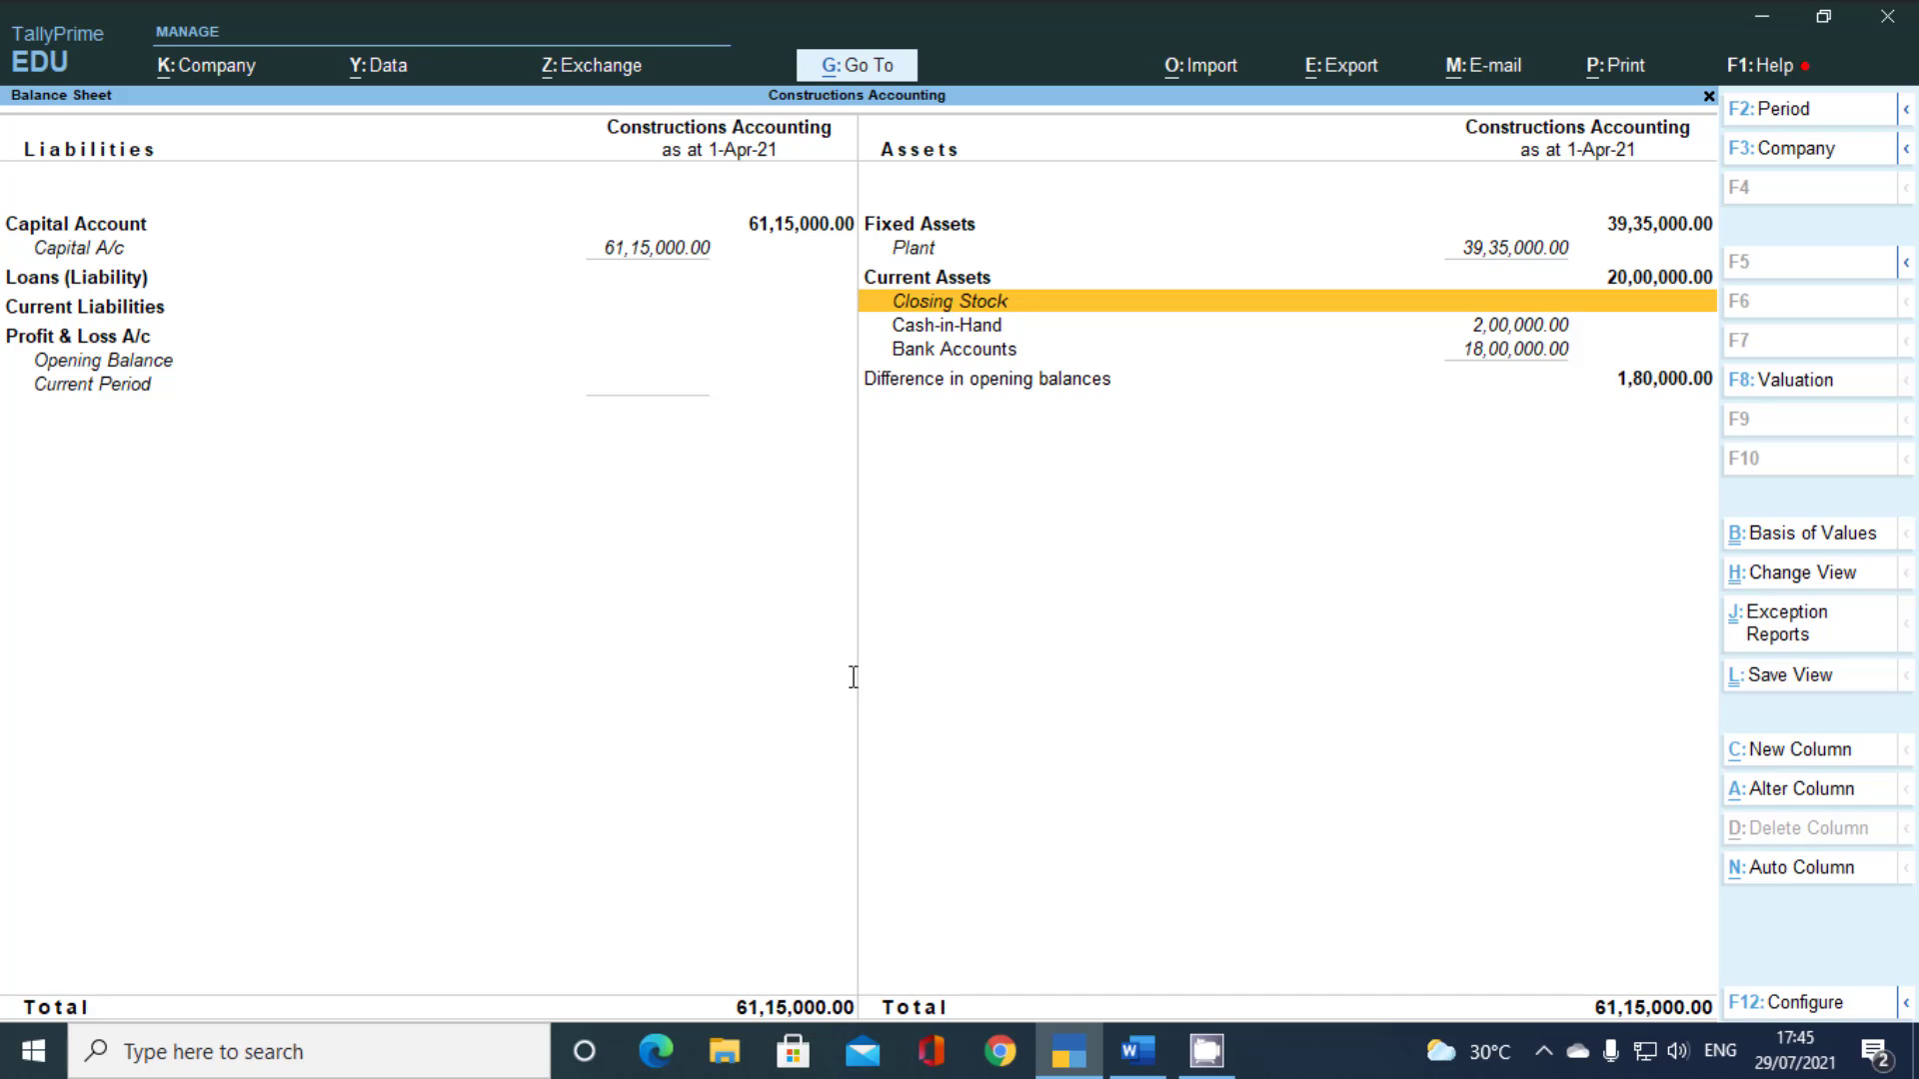
pyautogui.press('Down')
pyautogui.press('Down')
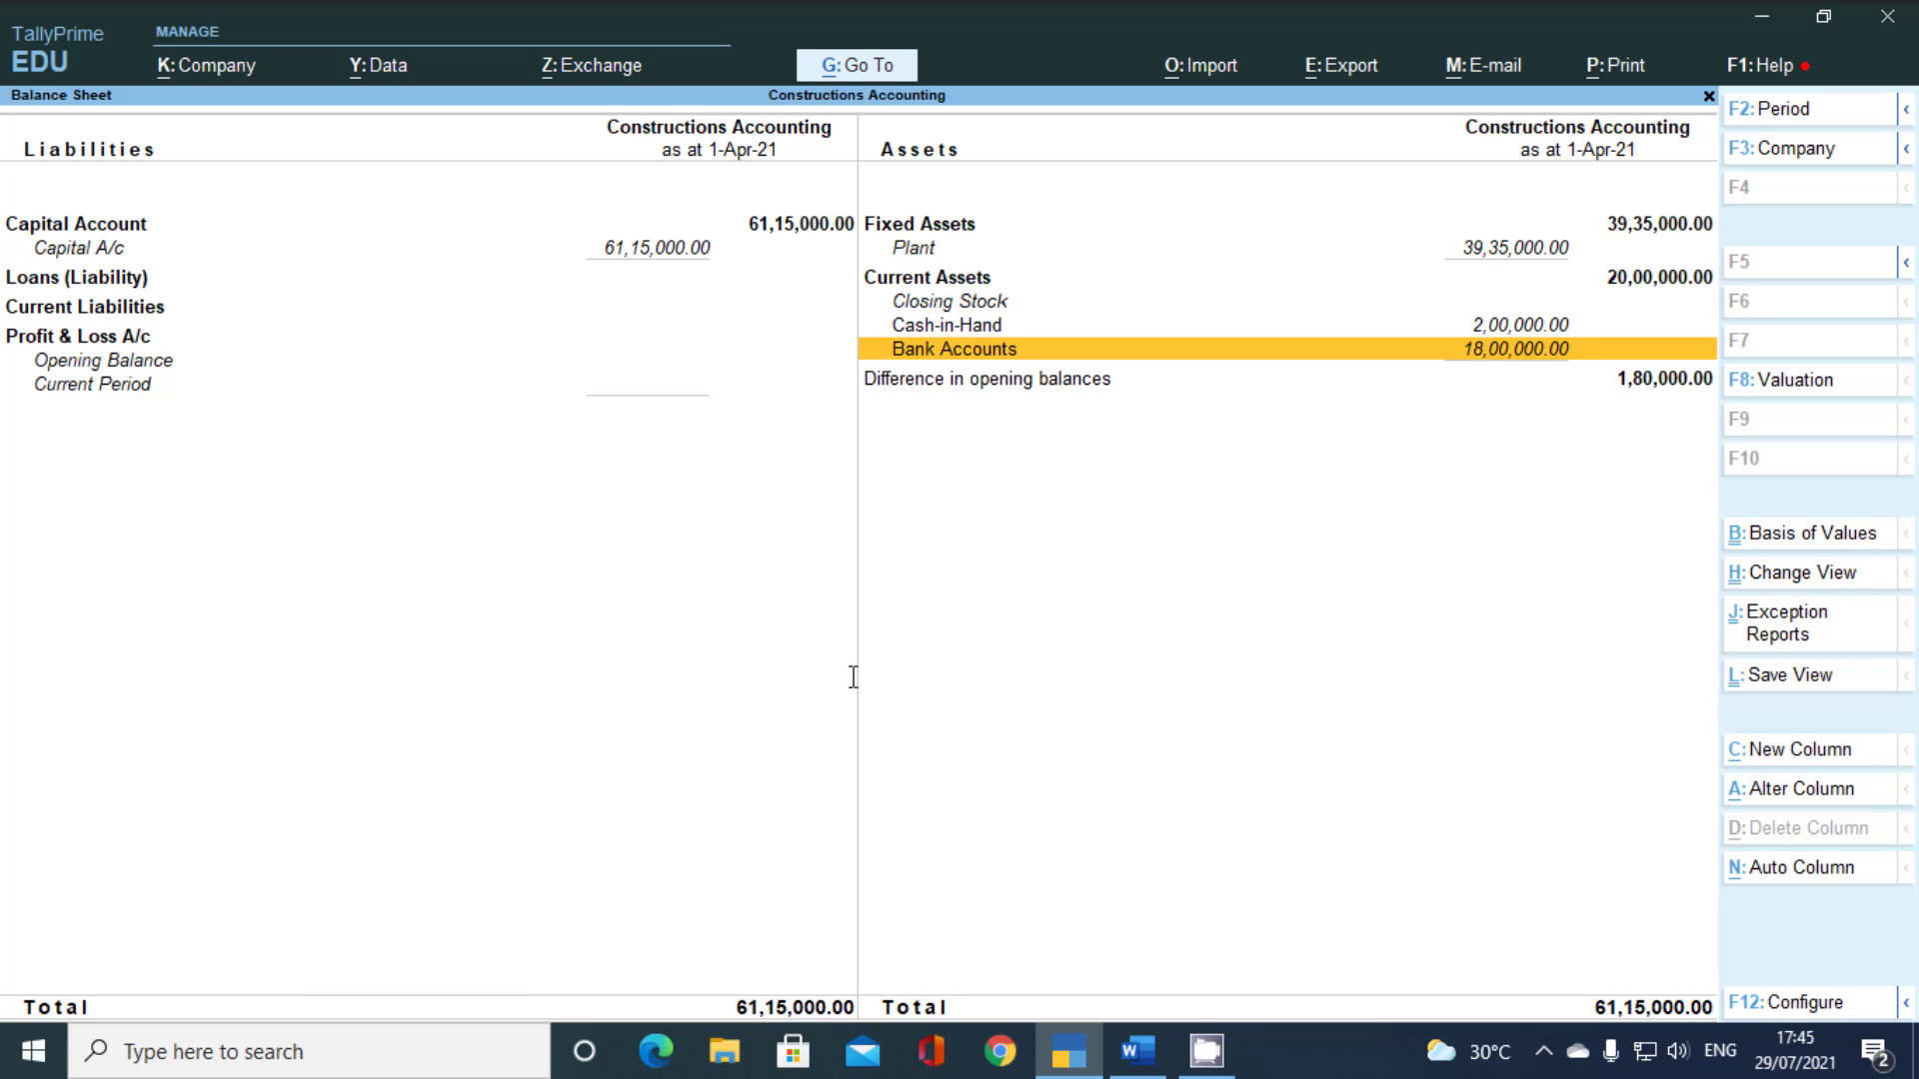
pyautogui.press('Up')
pyautogui.press('Up')
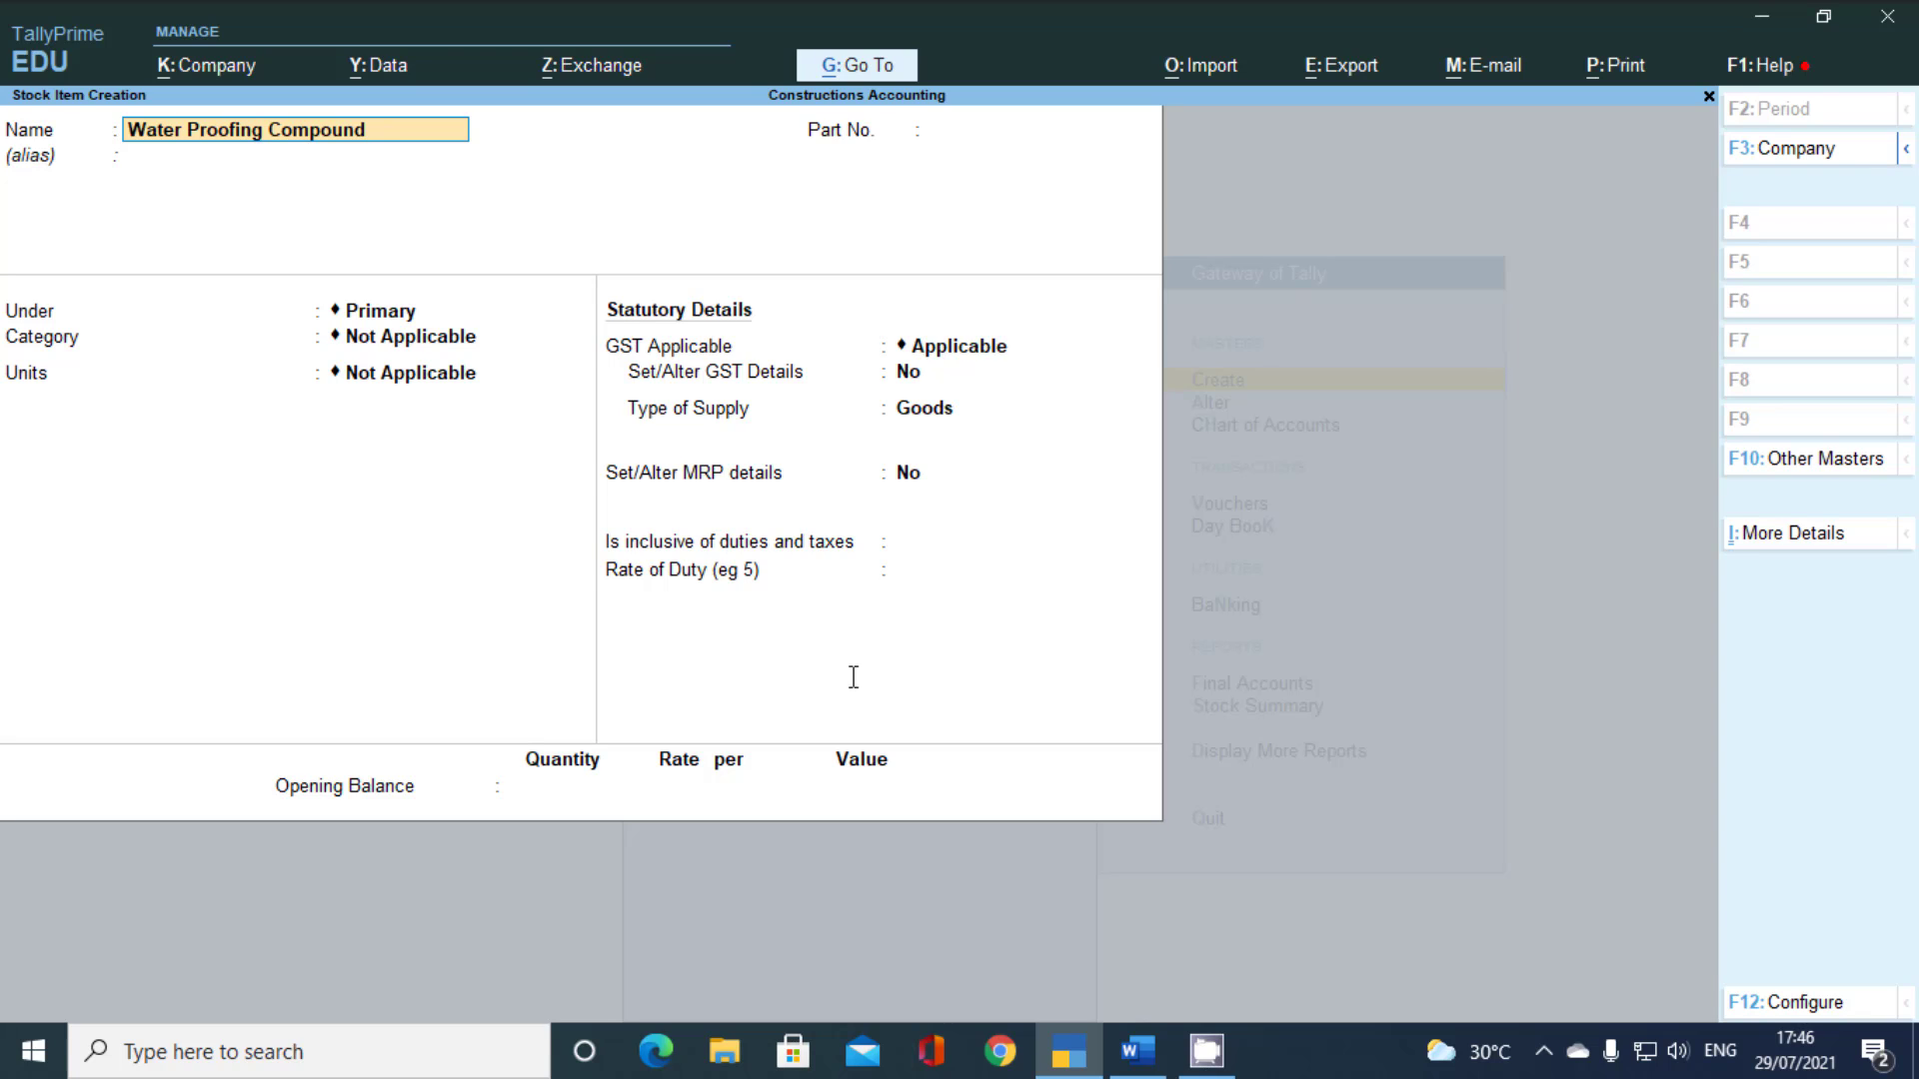
# Create a kg unit (KGS-KILOGRAMS) for the Water Proofing Compound stock item
pyautogui.press('Return')
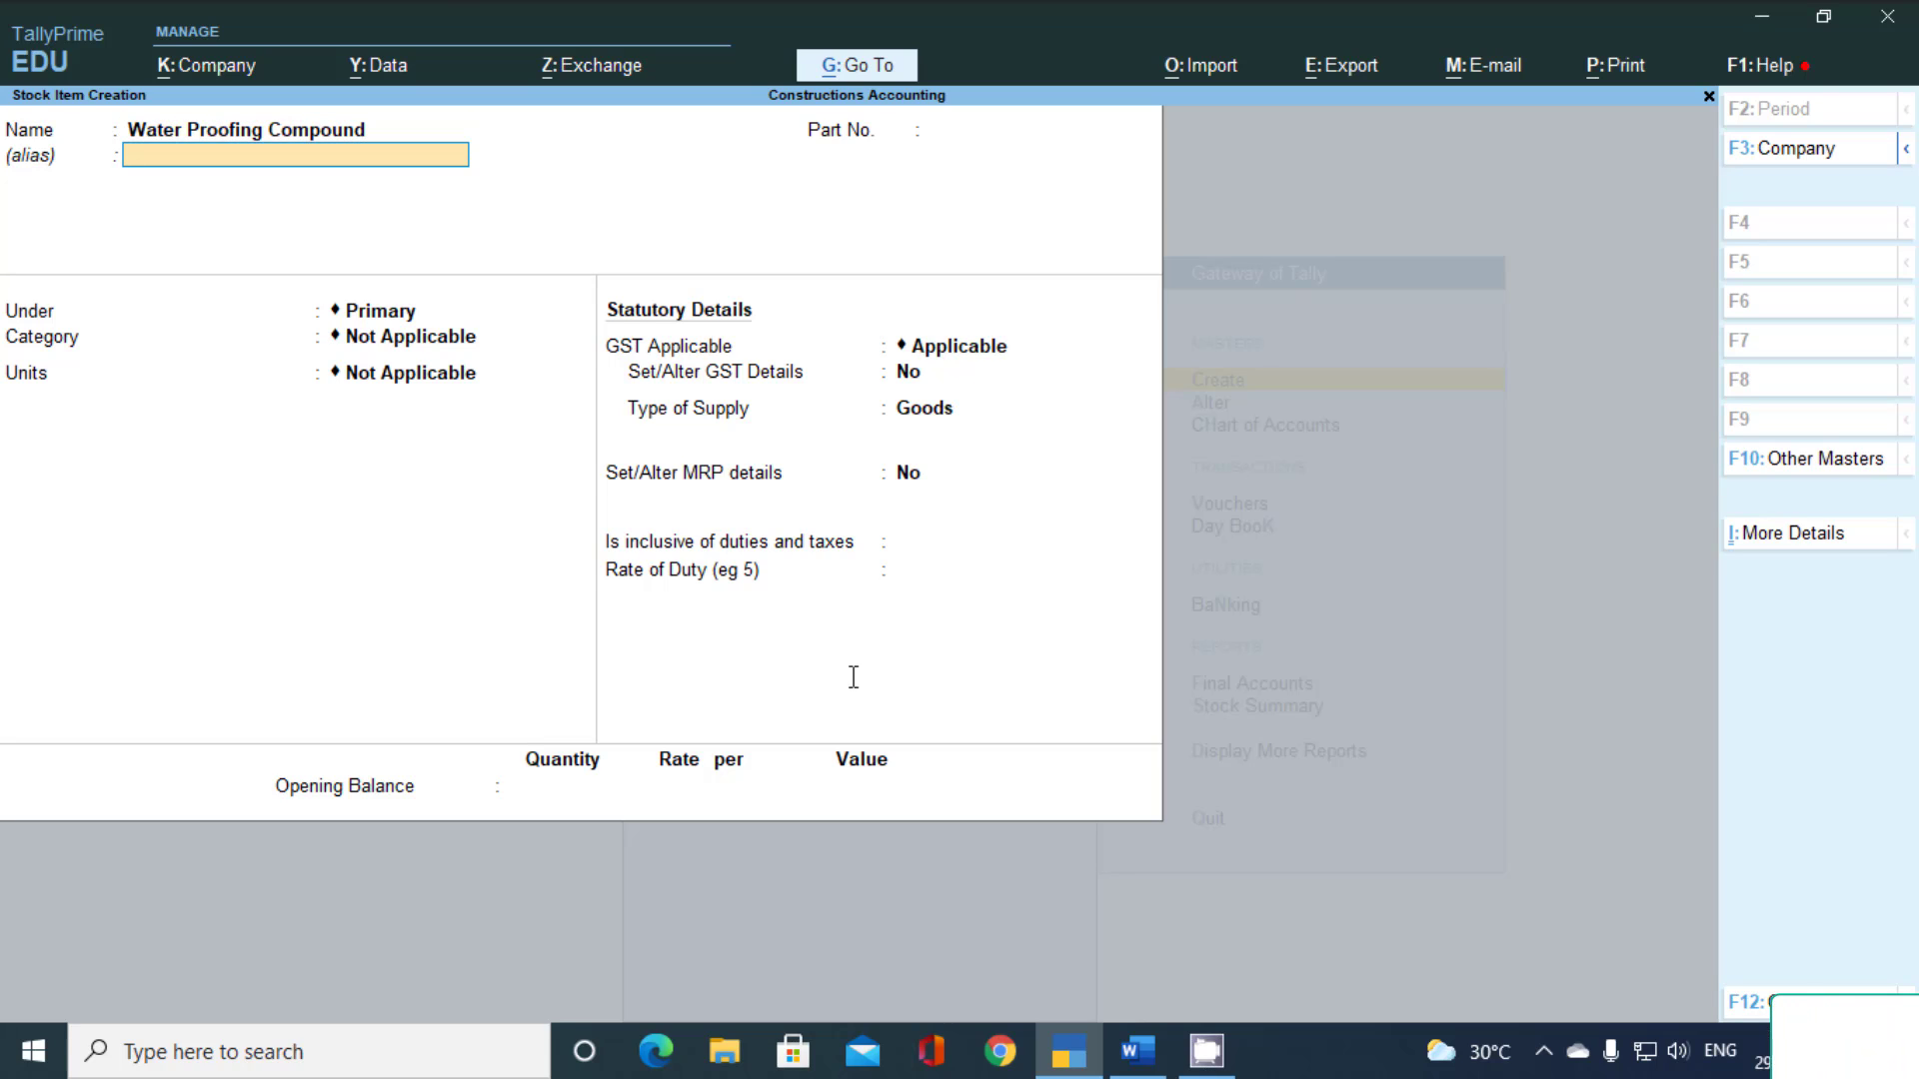
pyautogui.press('Return')
pyautogui.press('Return')
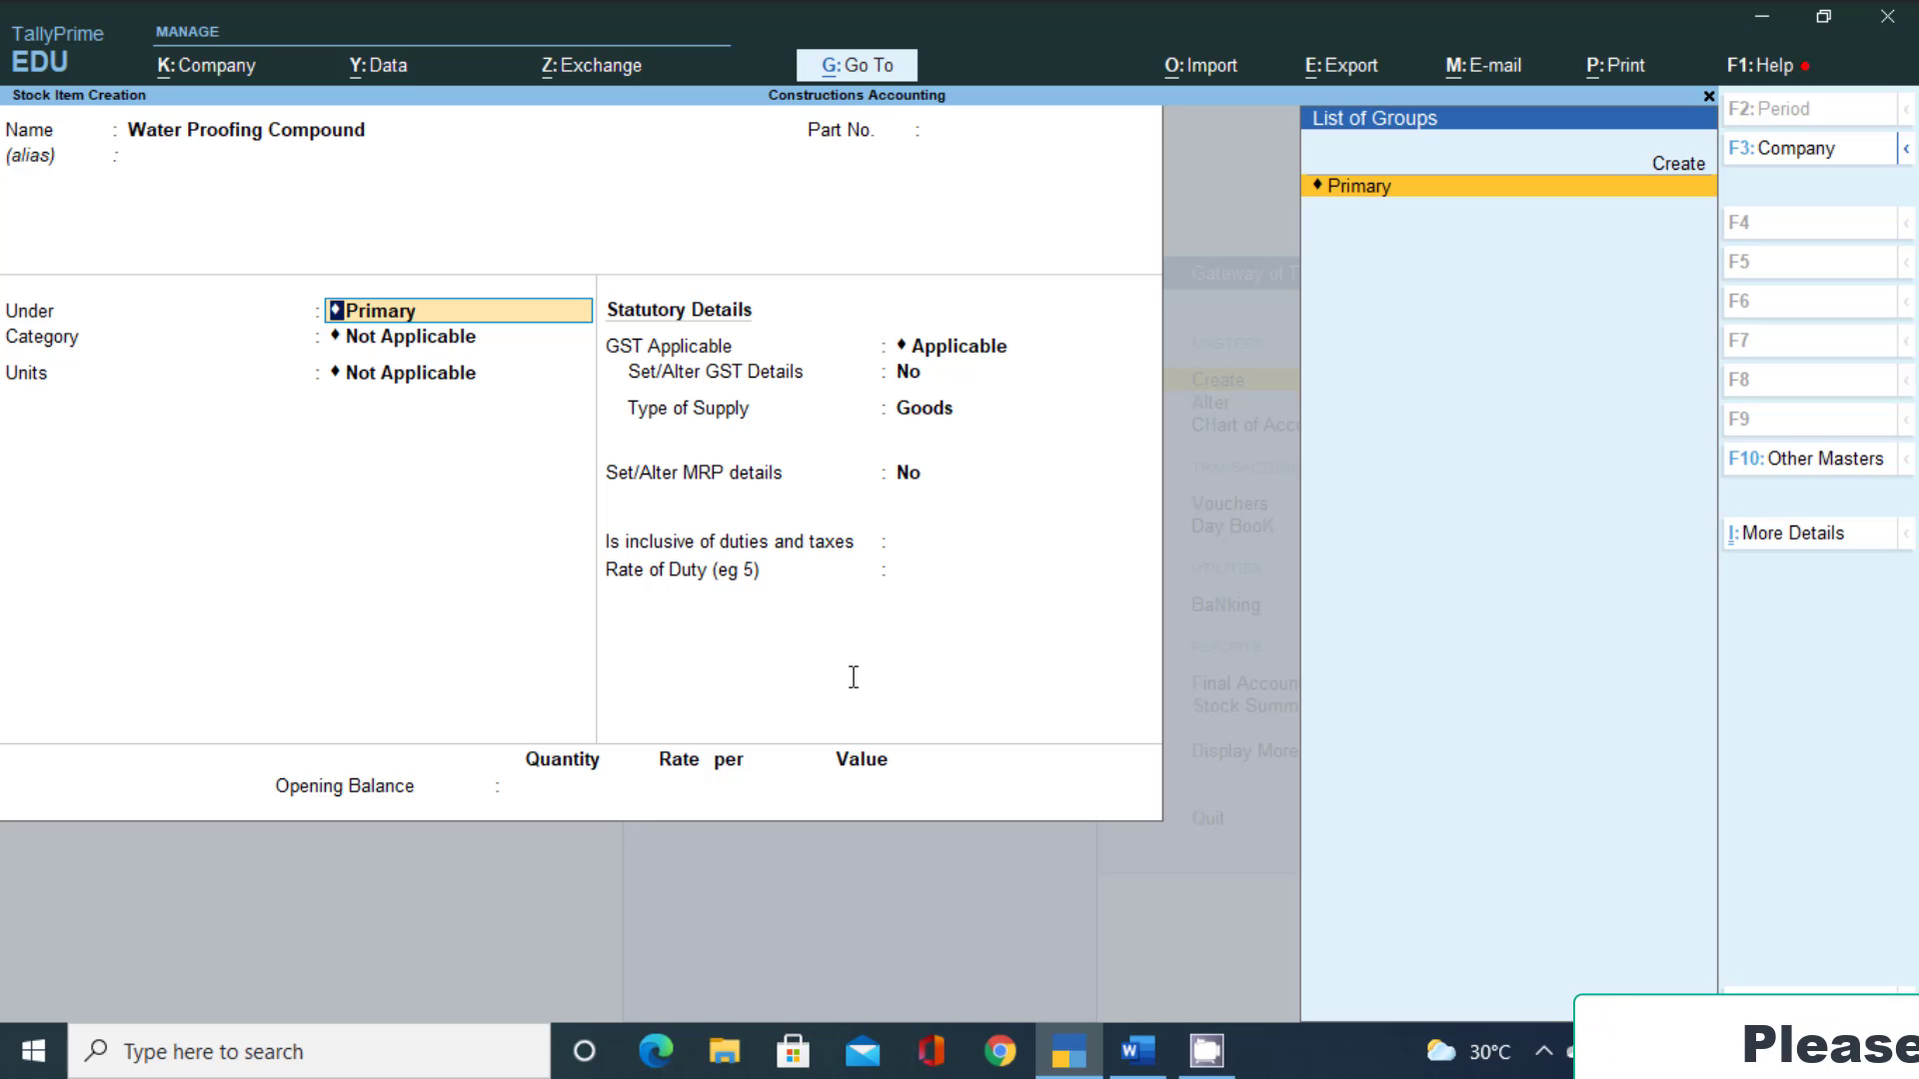
pyautogui.press('Return')
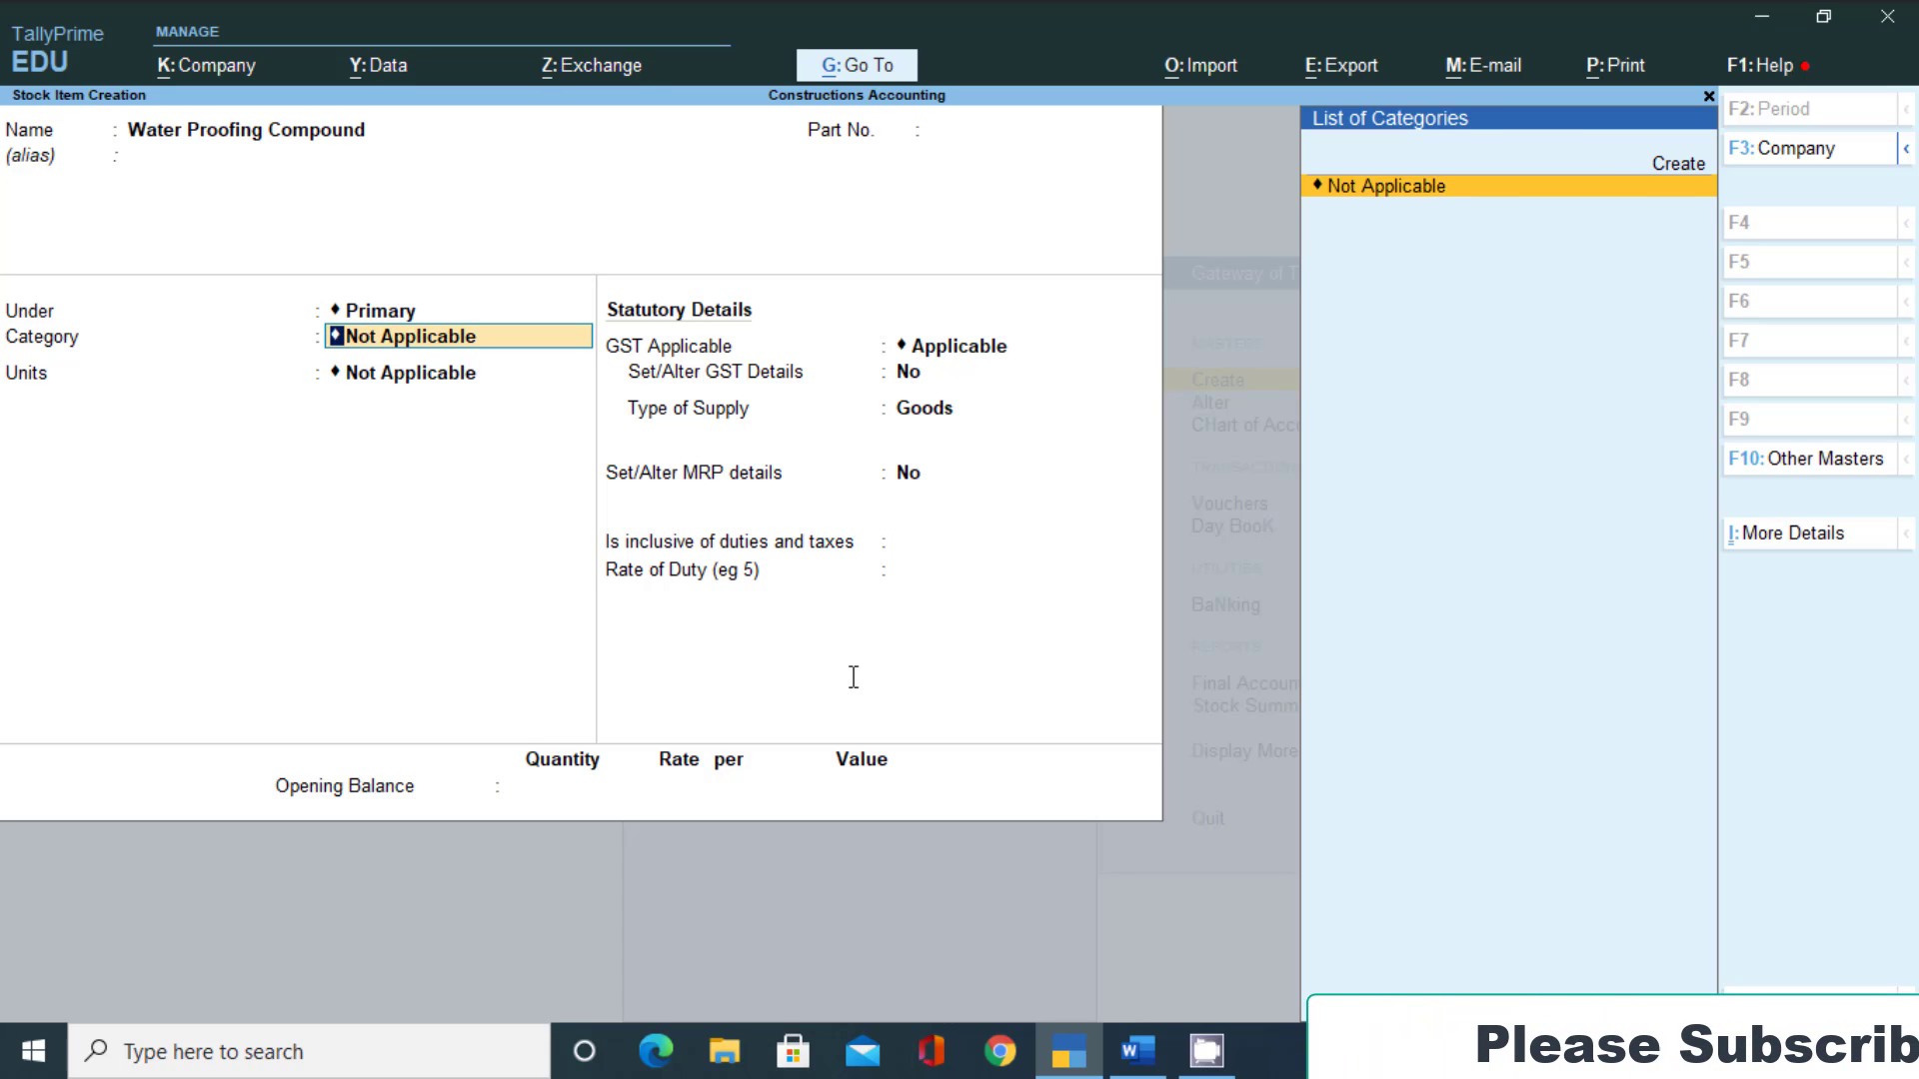
pyautogui.press('Return')
pyautogui.hotkey('alt', 'c')
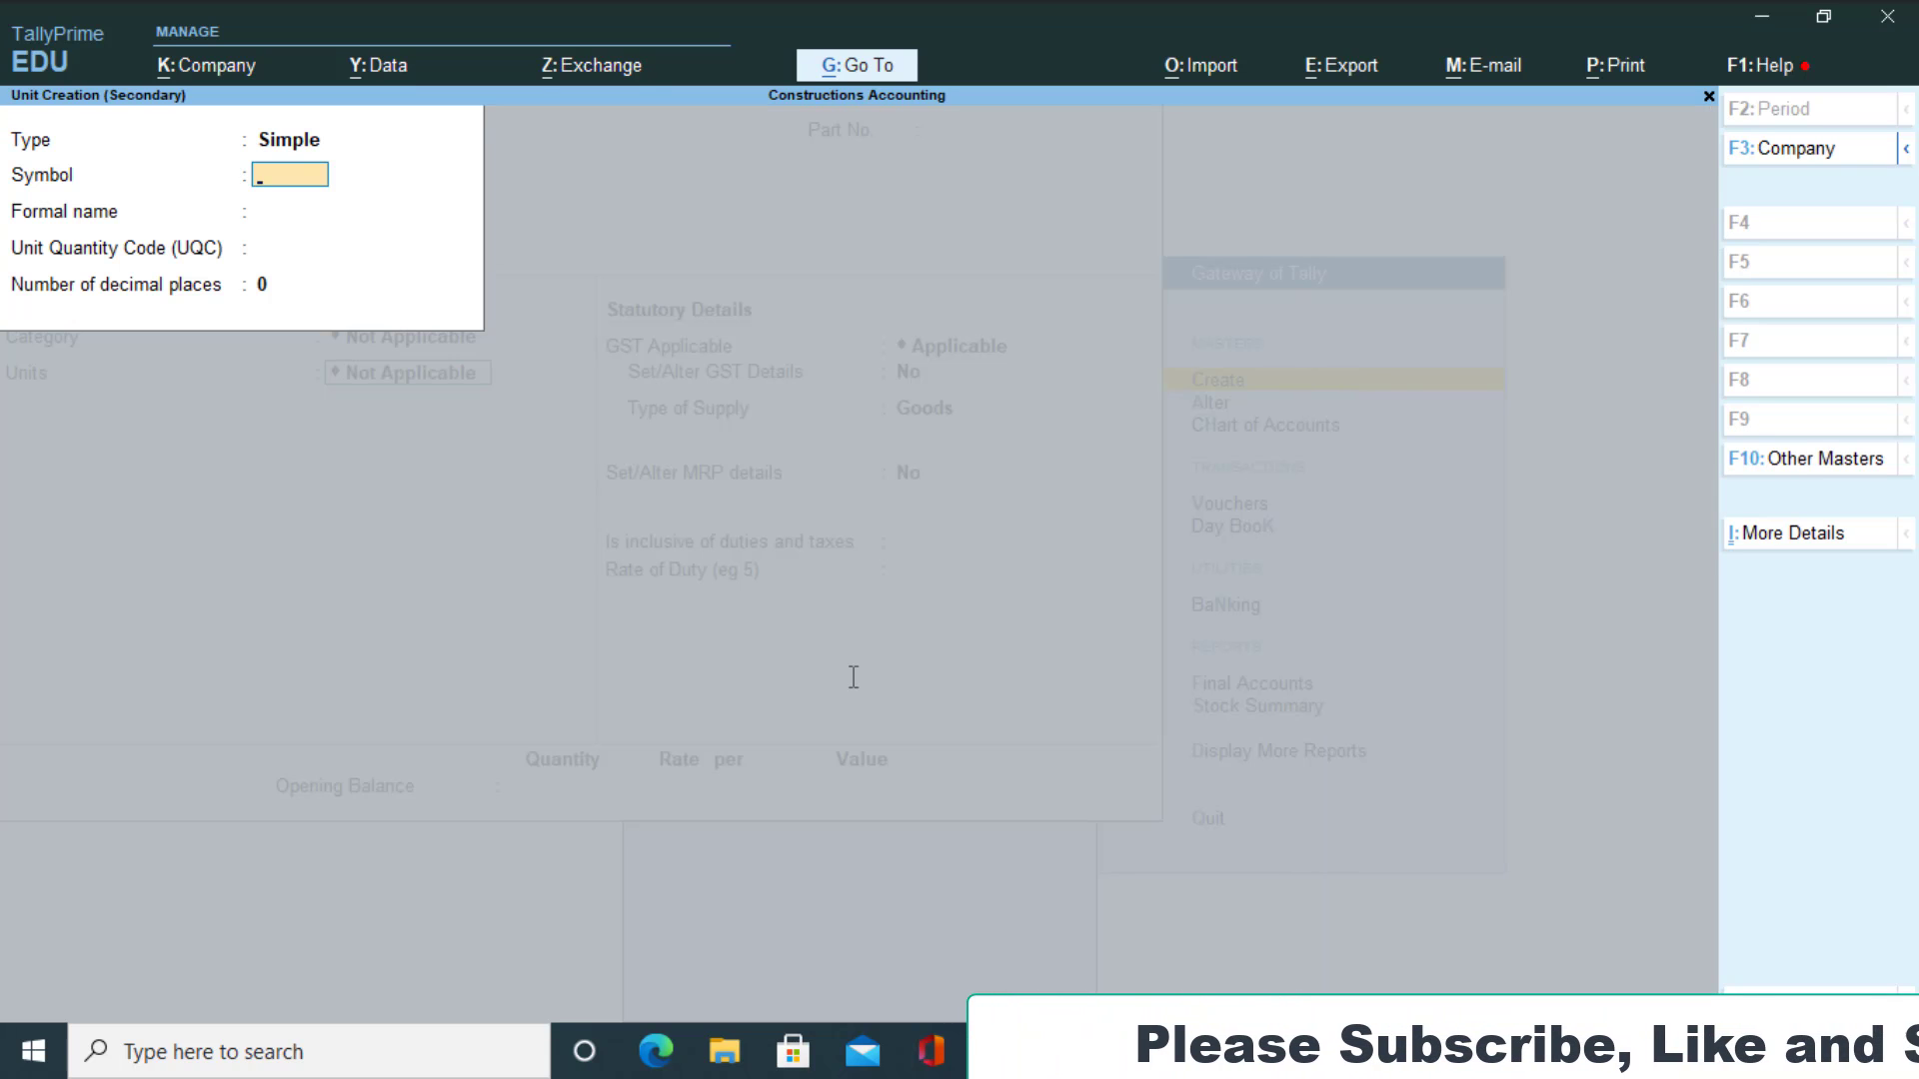
pyautogui.write('kg')
pyautogui.press('Return')
pyautogui.press('Return')
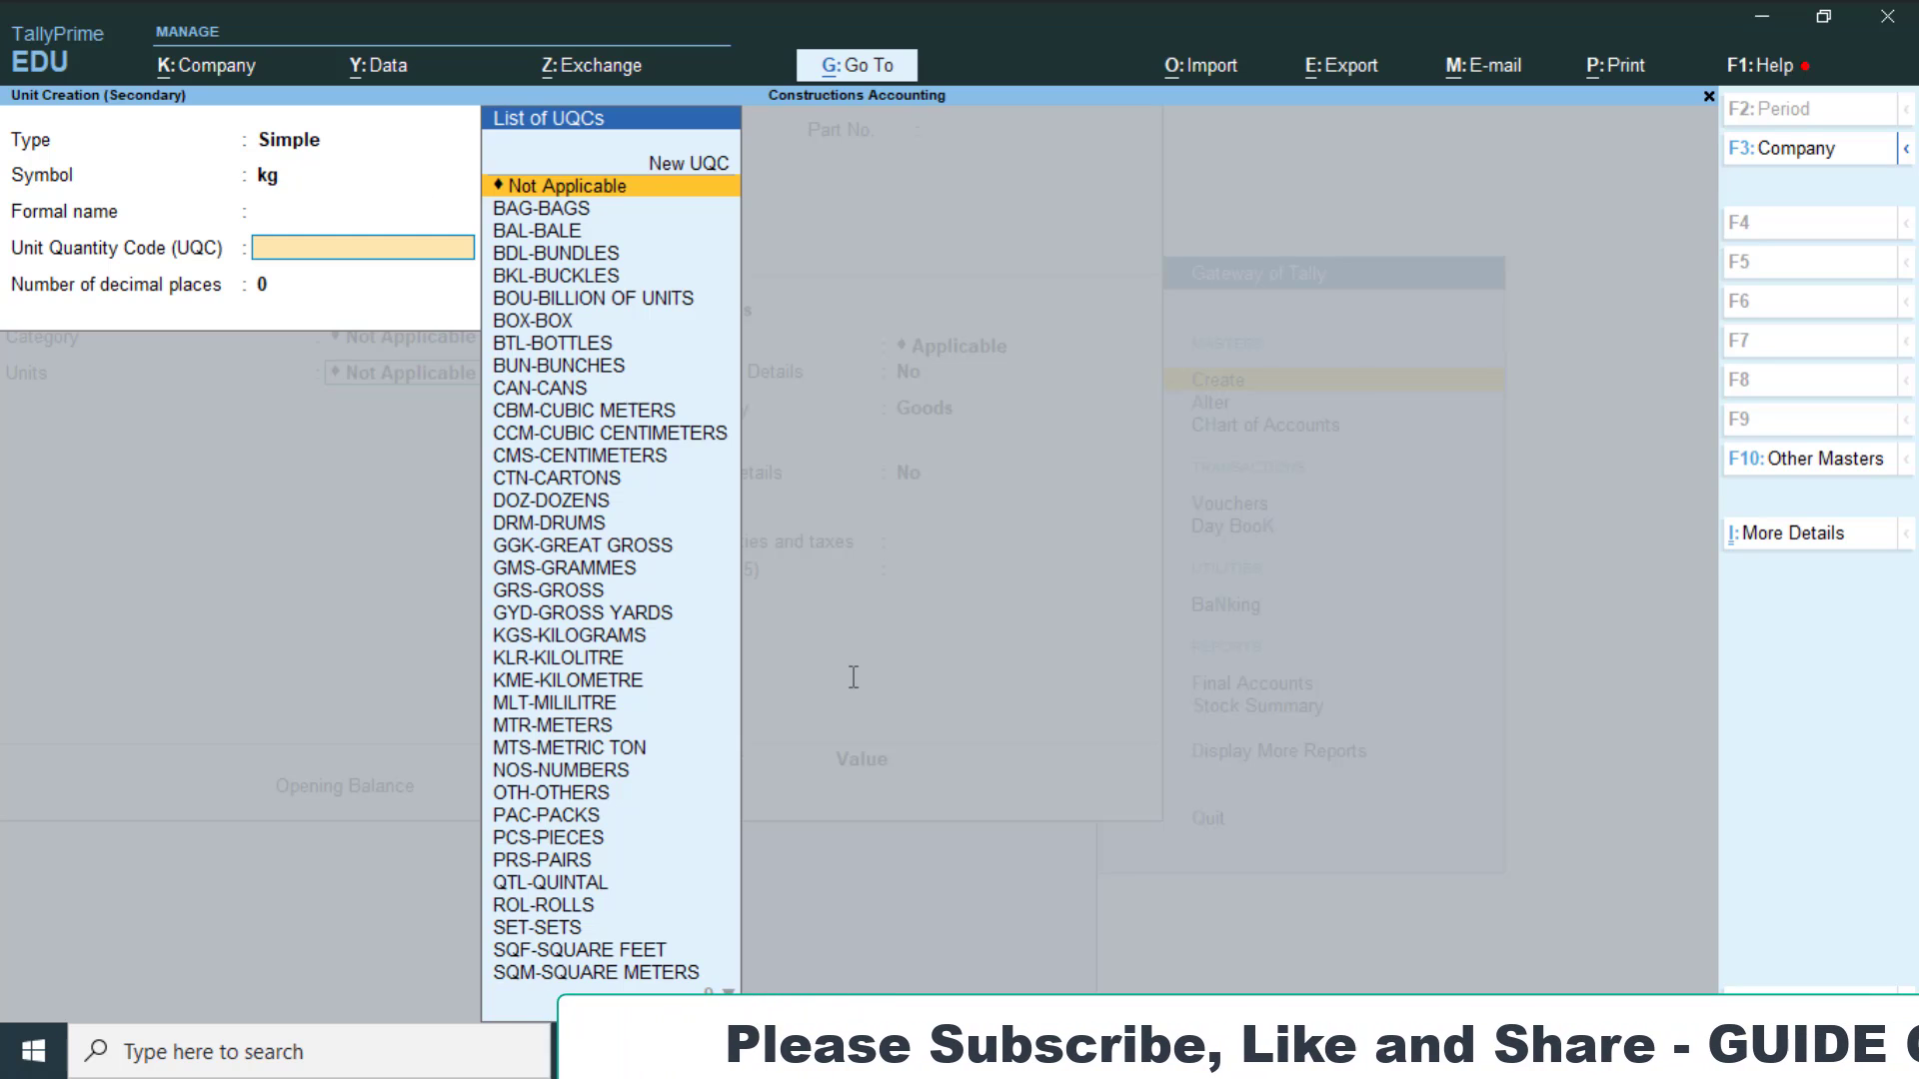
pyautogui.write('kg')
pyautogui.press('Return')
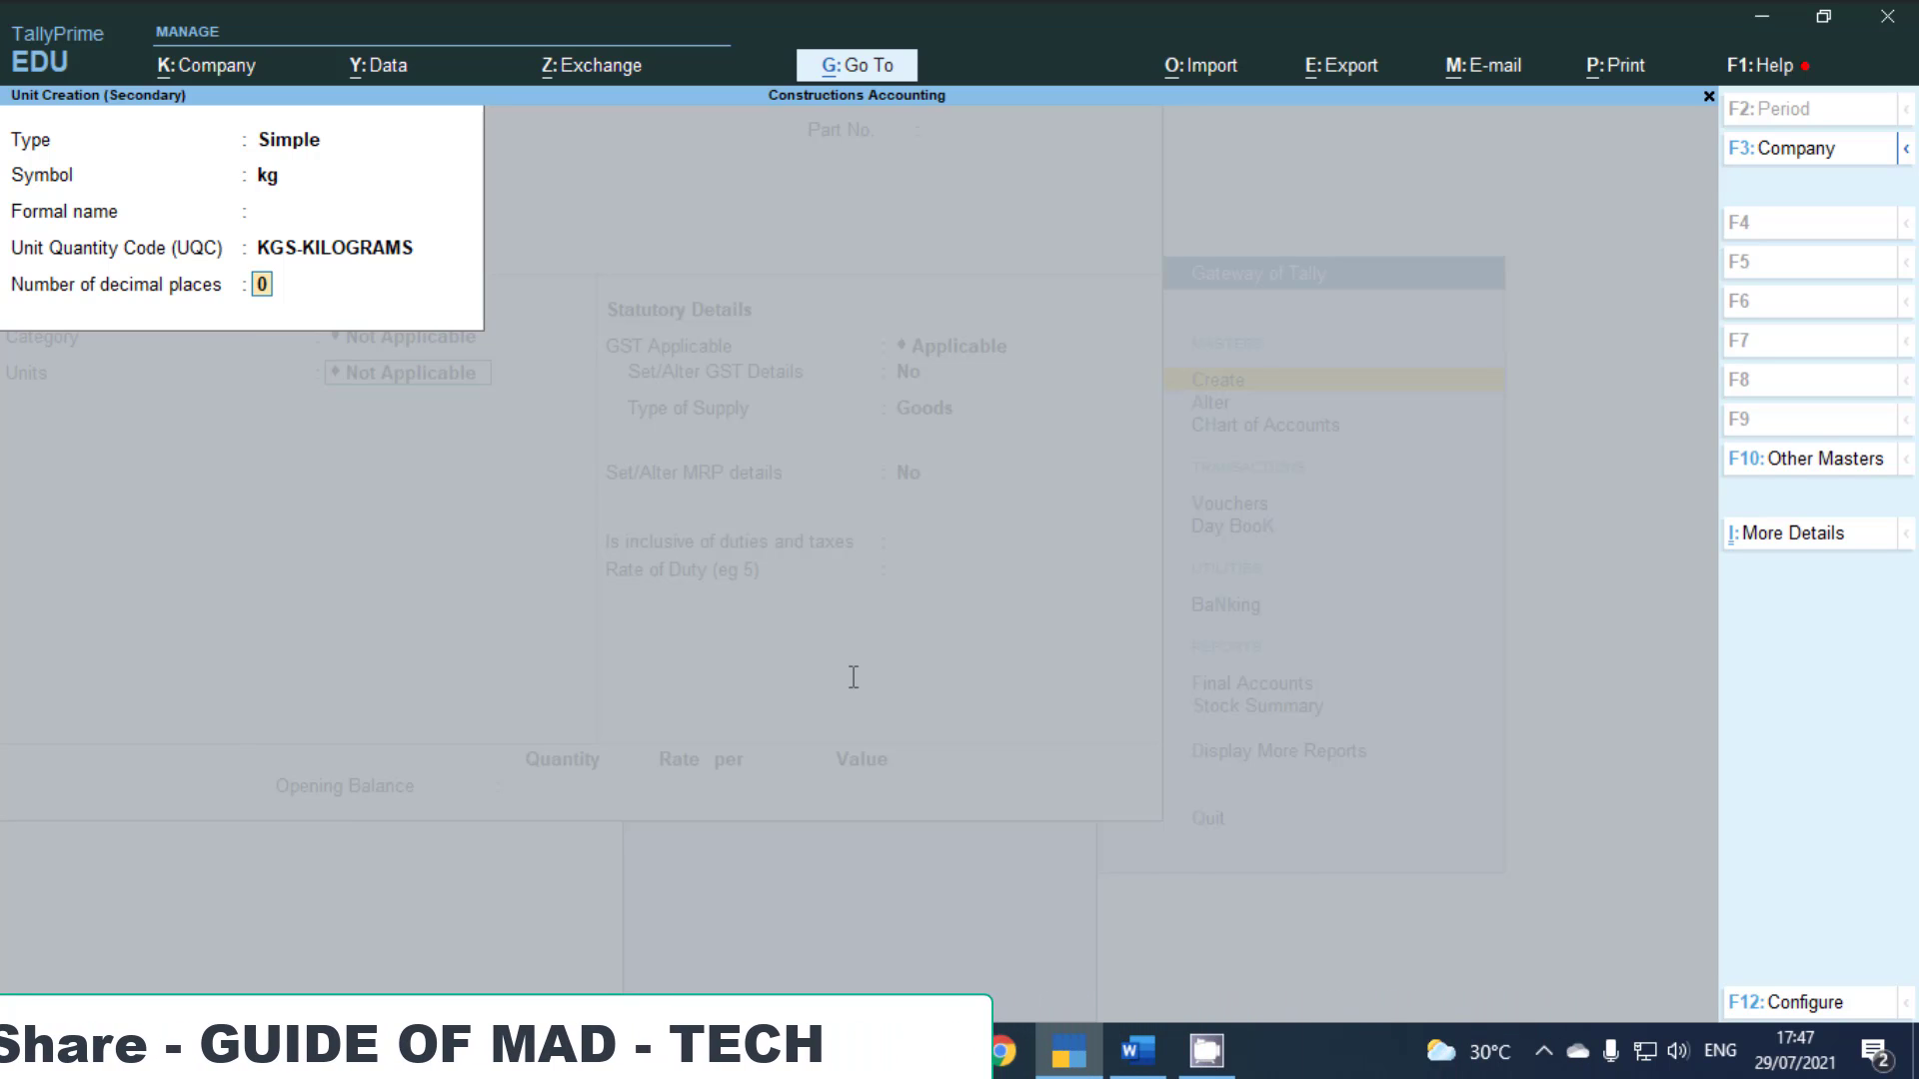
pyautogui.press('Return')
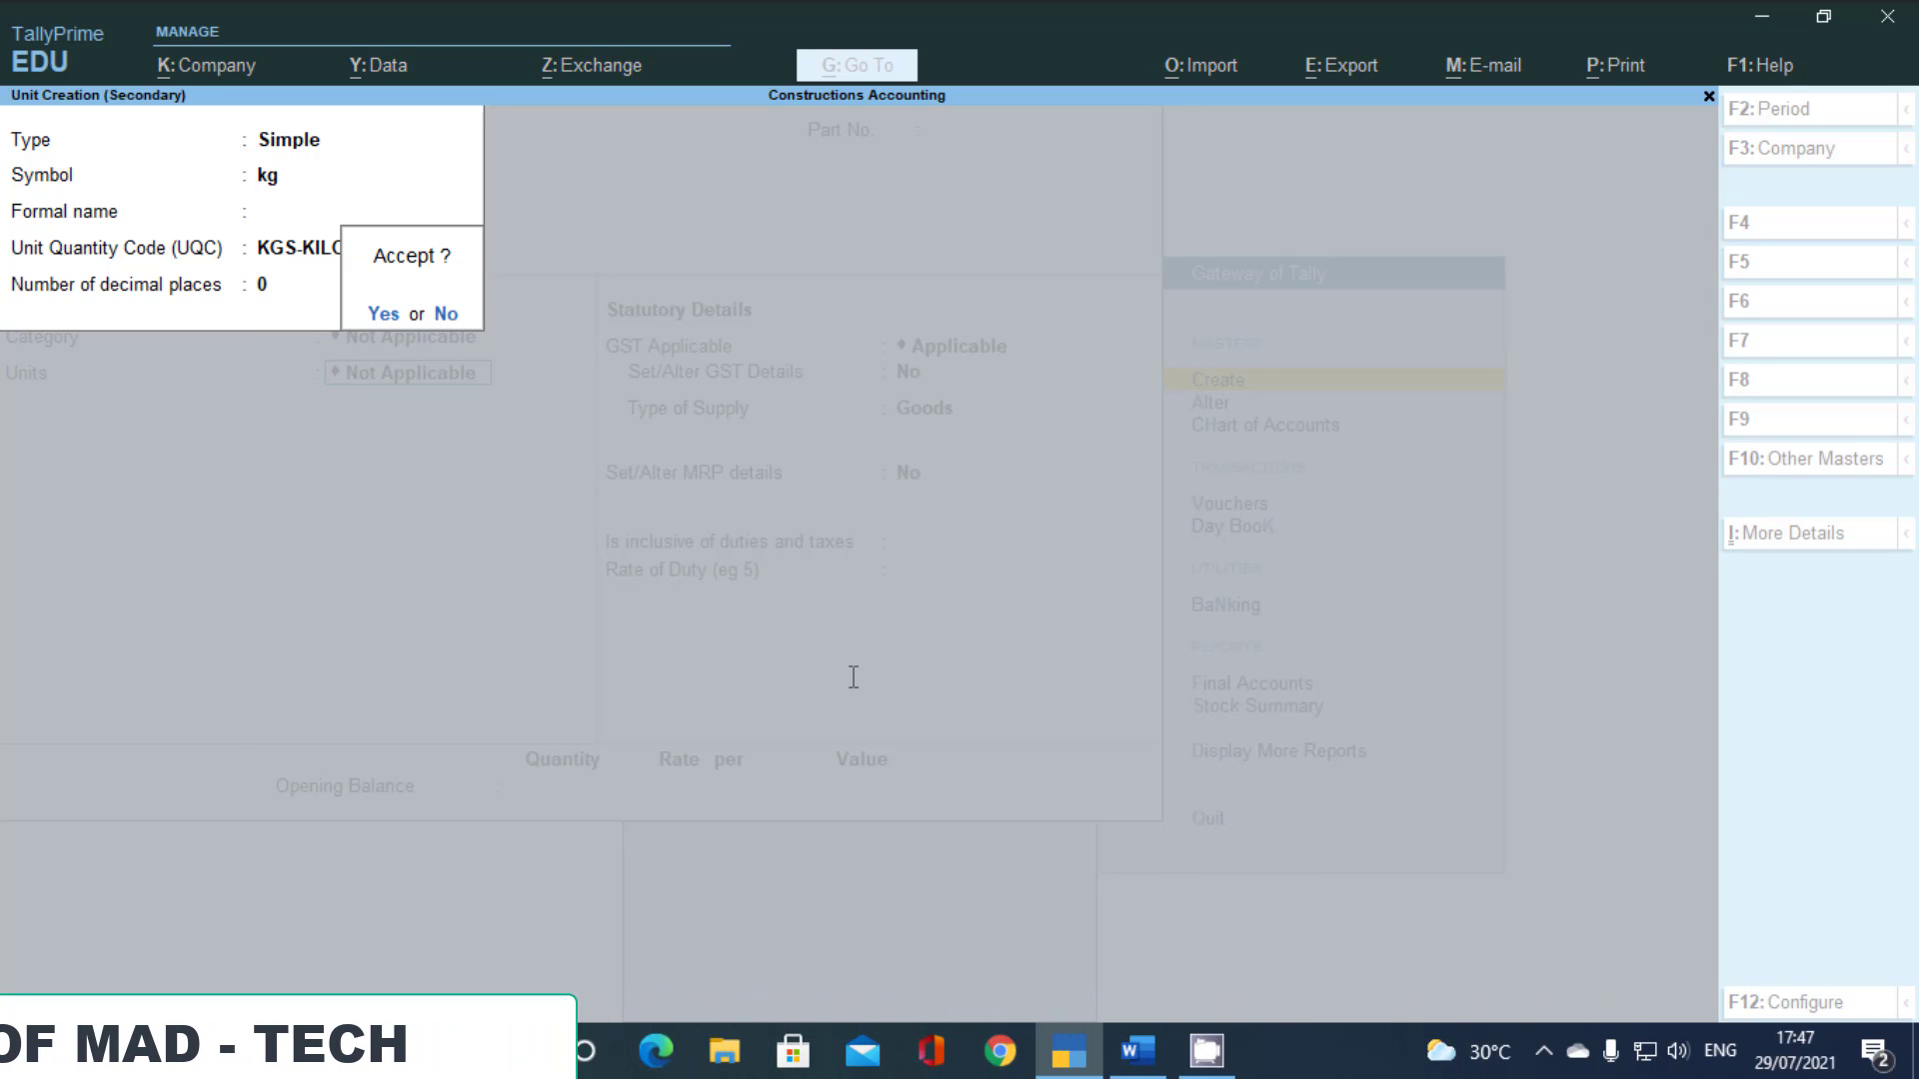
pyautogui.press('Return')
# Save Water Proofing Compound with 1,800 kg opening stock at 60 per kg
pyautogui.press('Return')
pyautogui.press('Return')
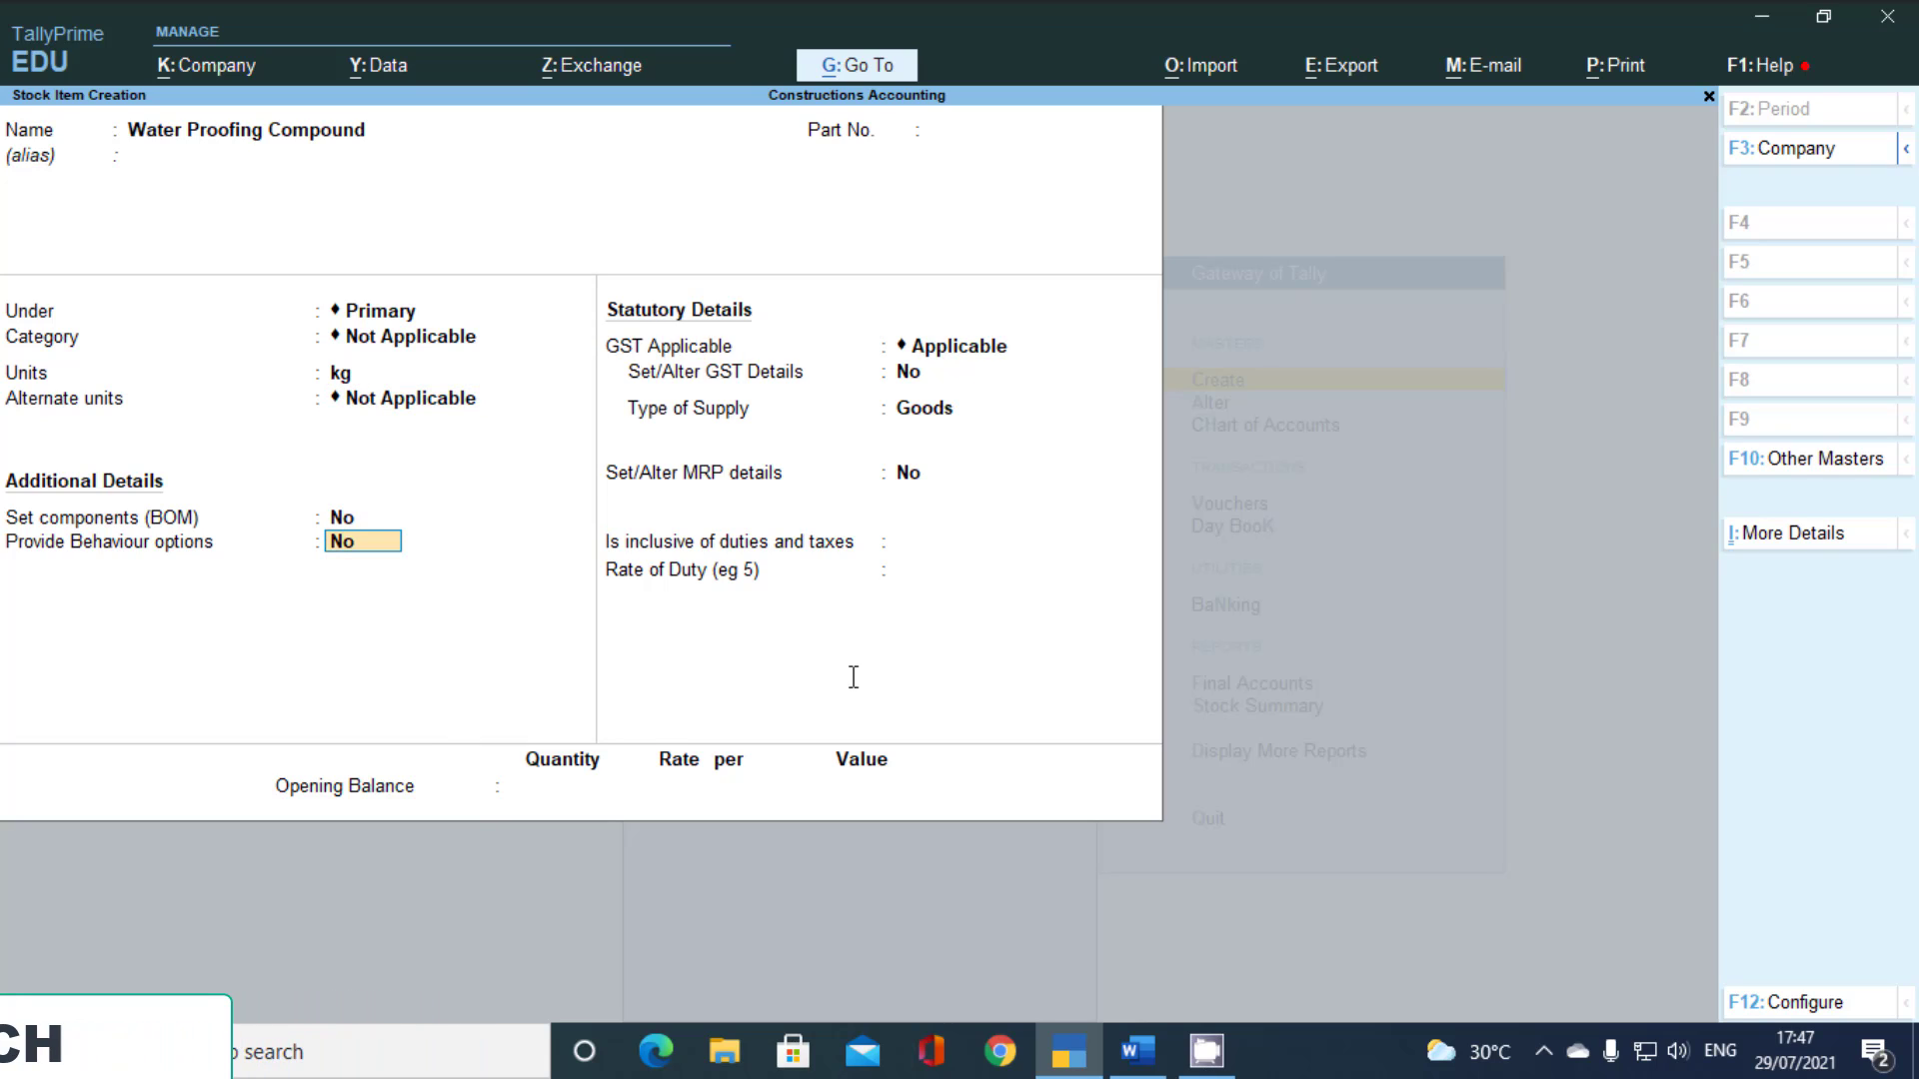
pyautogui.press('Return')
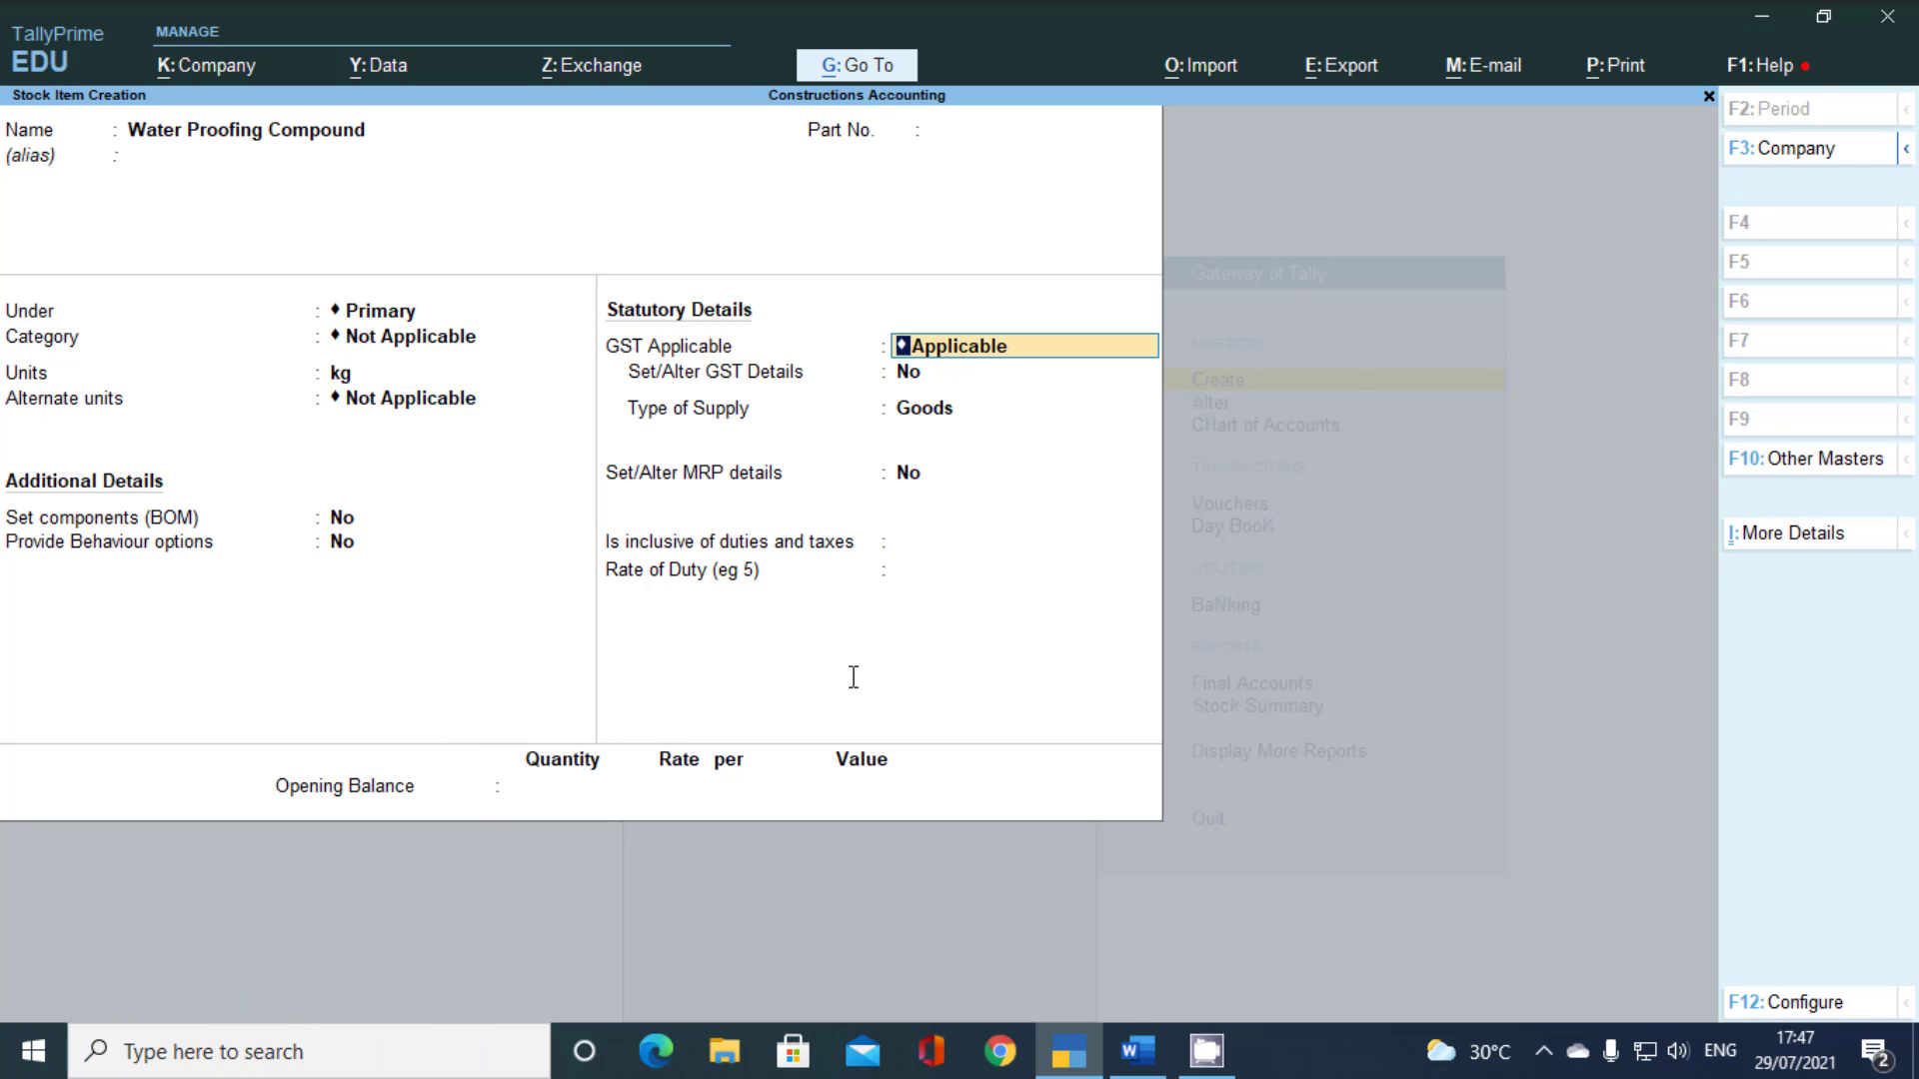
pyautogui.press('Return')
pyautogui.press('Return')
pyautogui.press('Return')
pyautogui.press('Return')
pyautogui.press('Return')
pyautogui.press('Return')
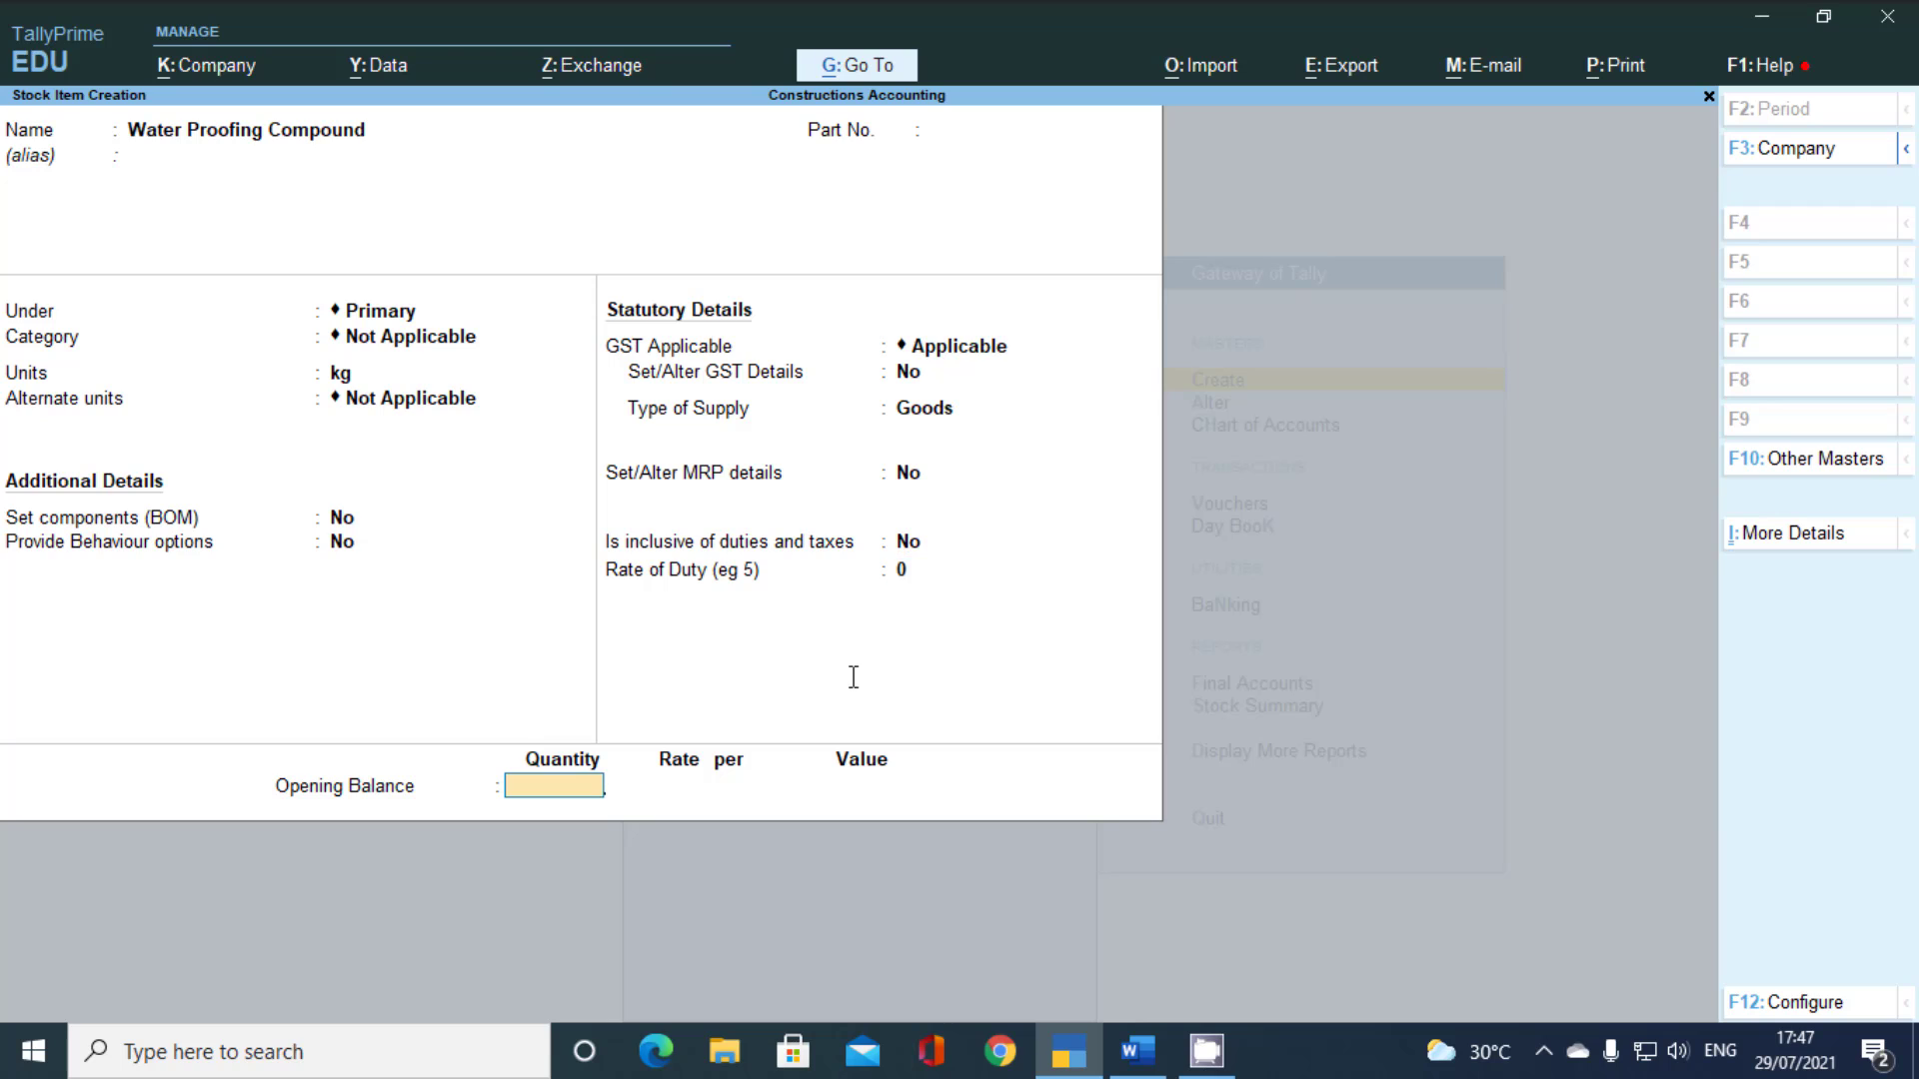
pyautogui.write('18000')
pyautogui.press('BackSpace')
pyautogui.press('Return')
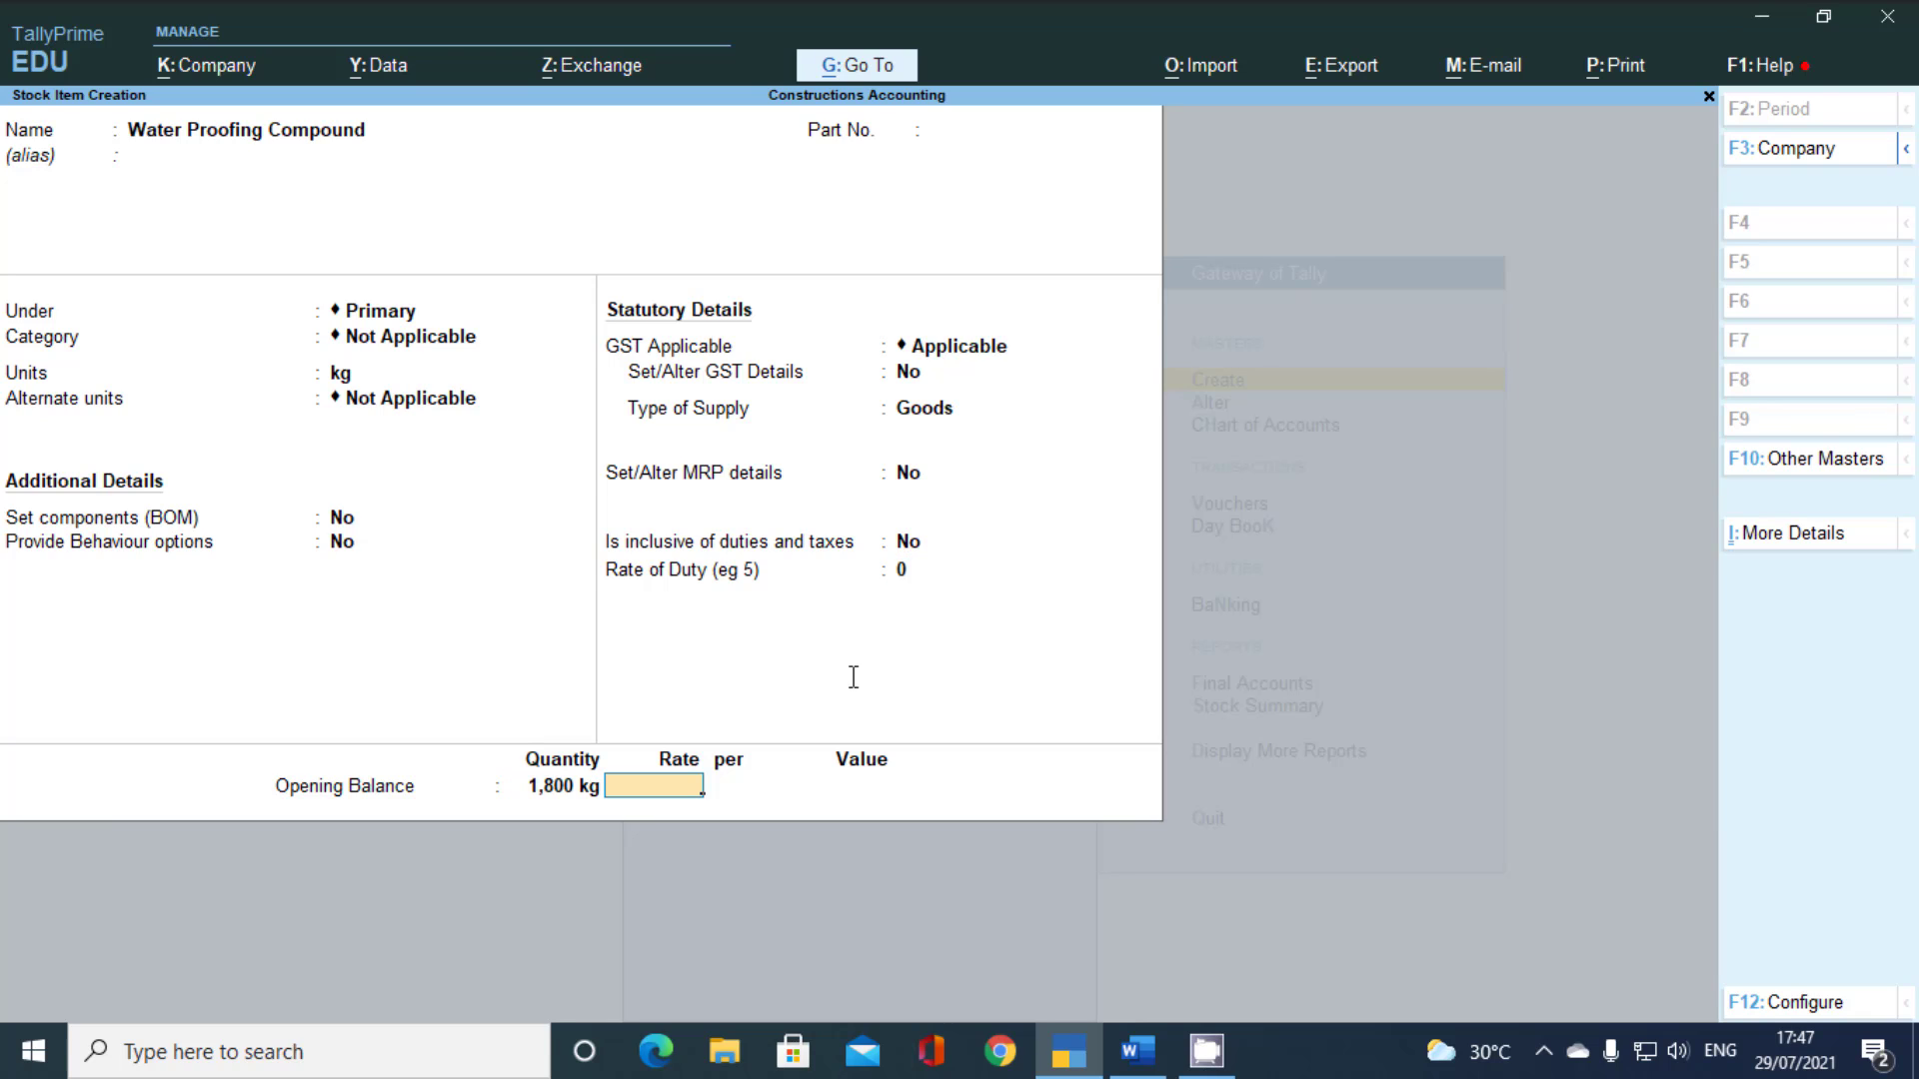
pyautogui.write('60')
pyautogui.press('Return')
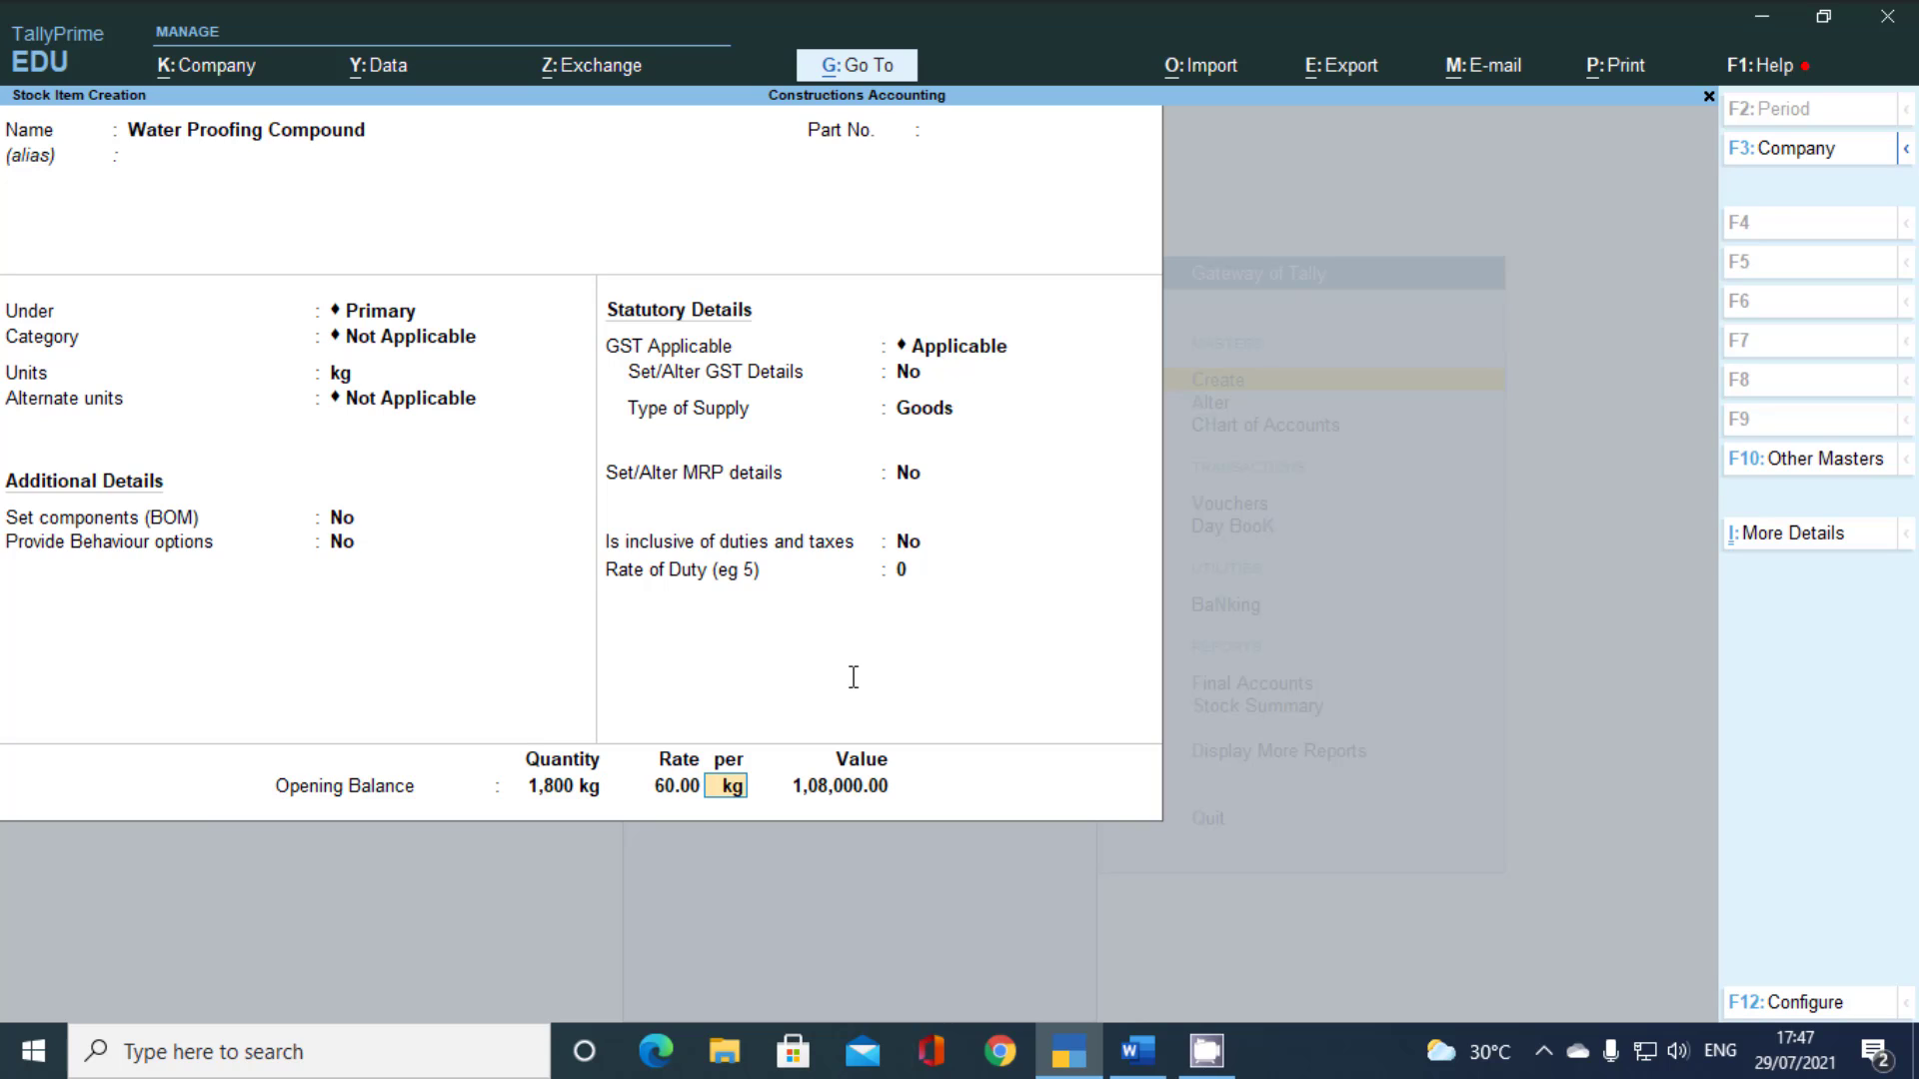
pyautogui.press('Return')
pyautogui.press('Return')
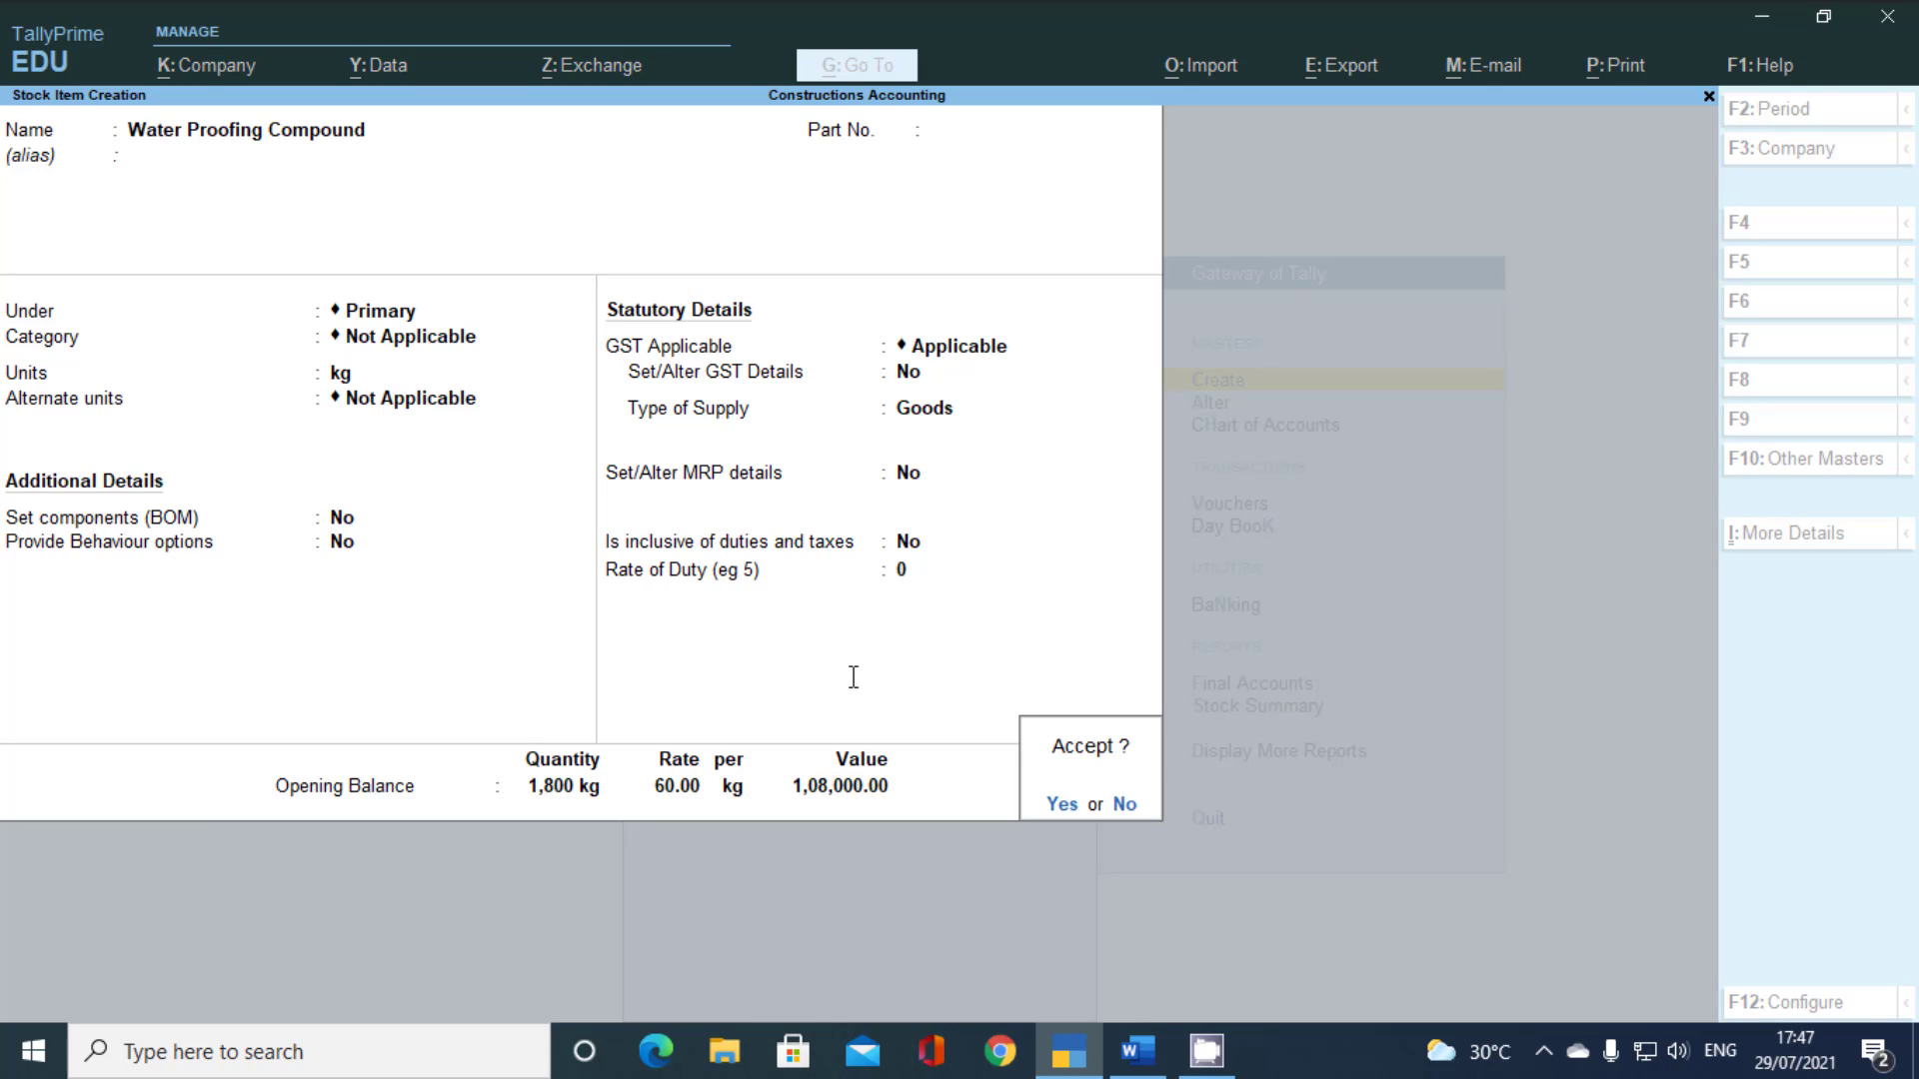
pyautogui.press('Return')
# Start the Admixture stock item with kg as its unit
pyautogui.write('A')
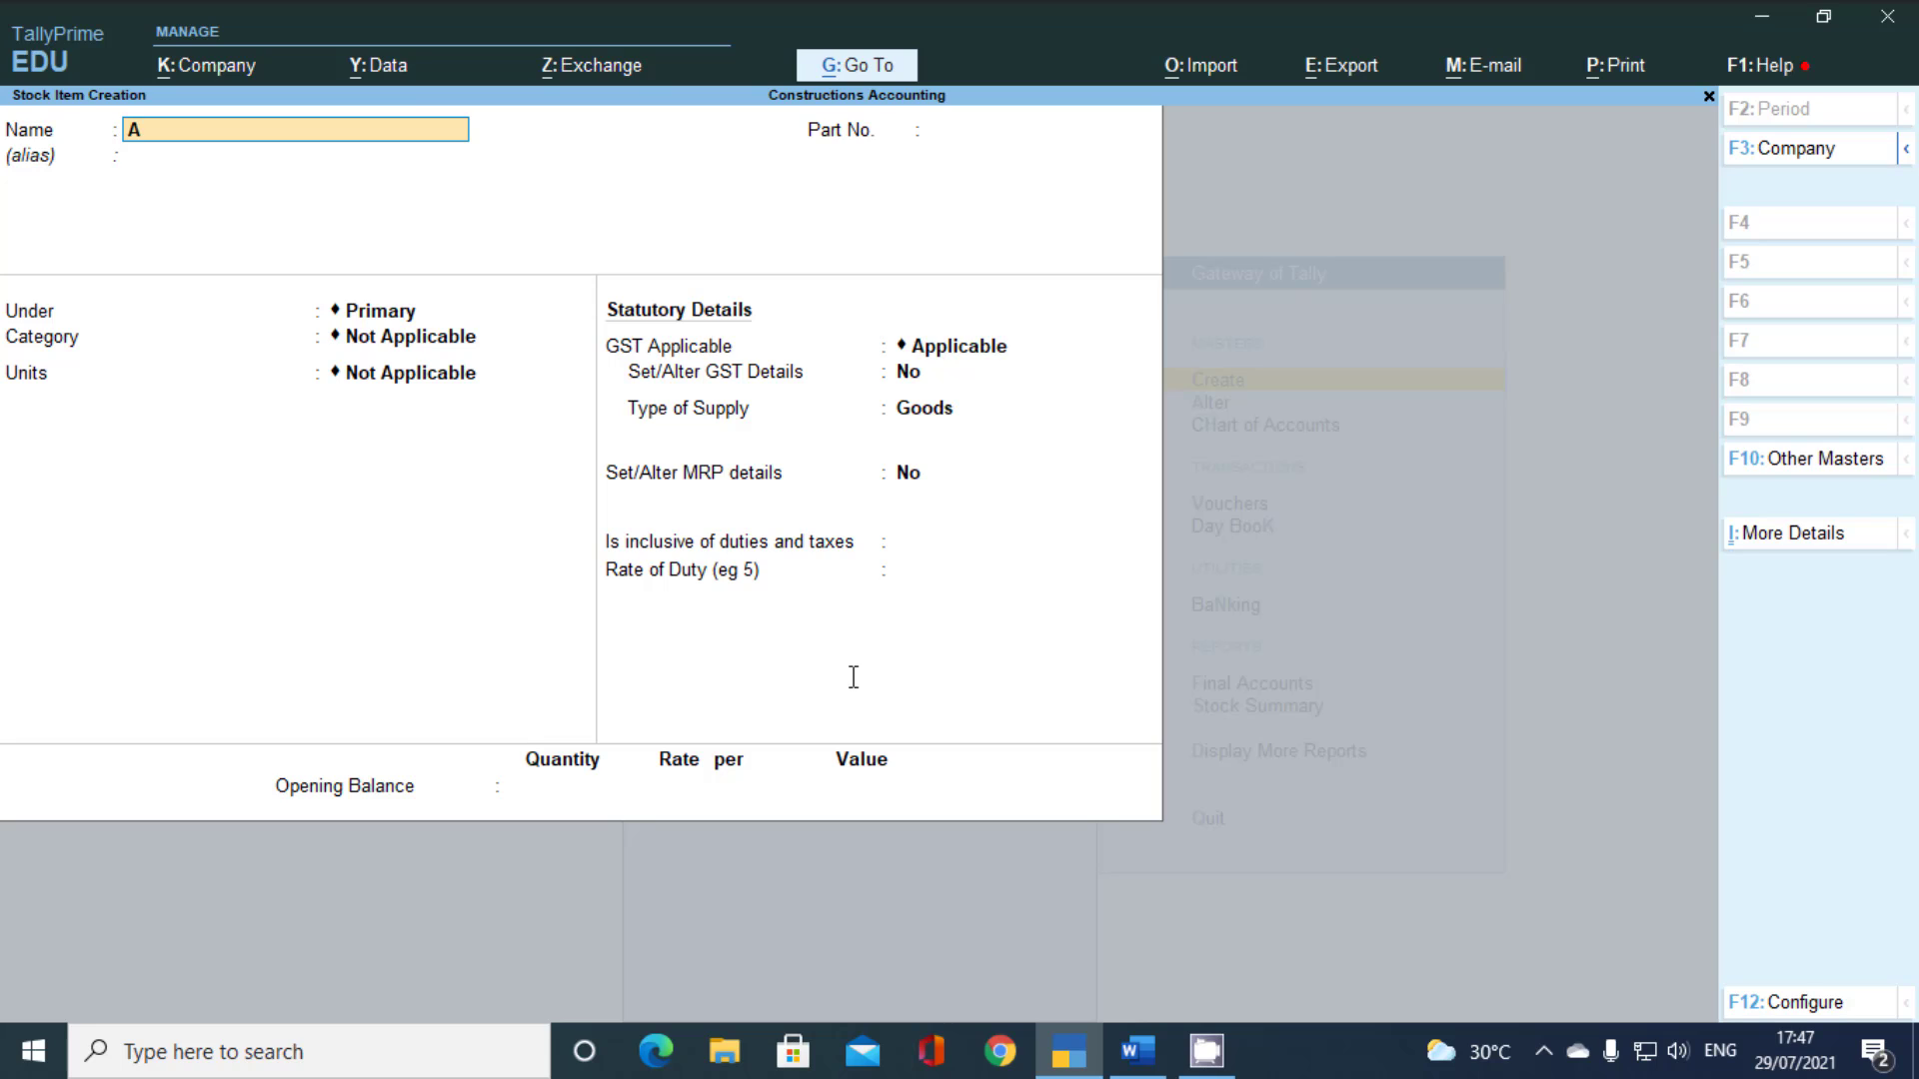
pyautogui.write('dmixture')
pyautogui.press('Return')
pyautogui.press('Return')
pyautogui.write('kg')
pyautogui.press('Return')
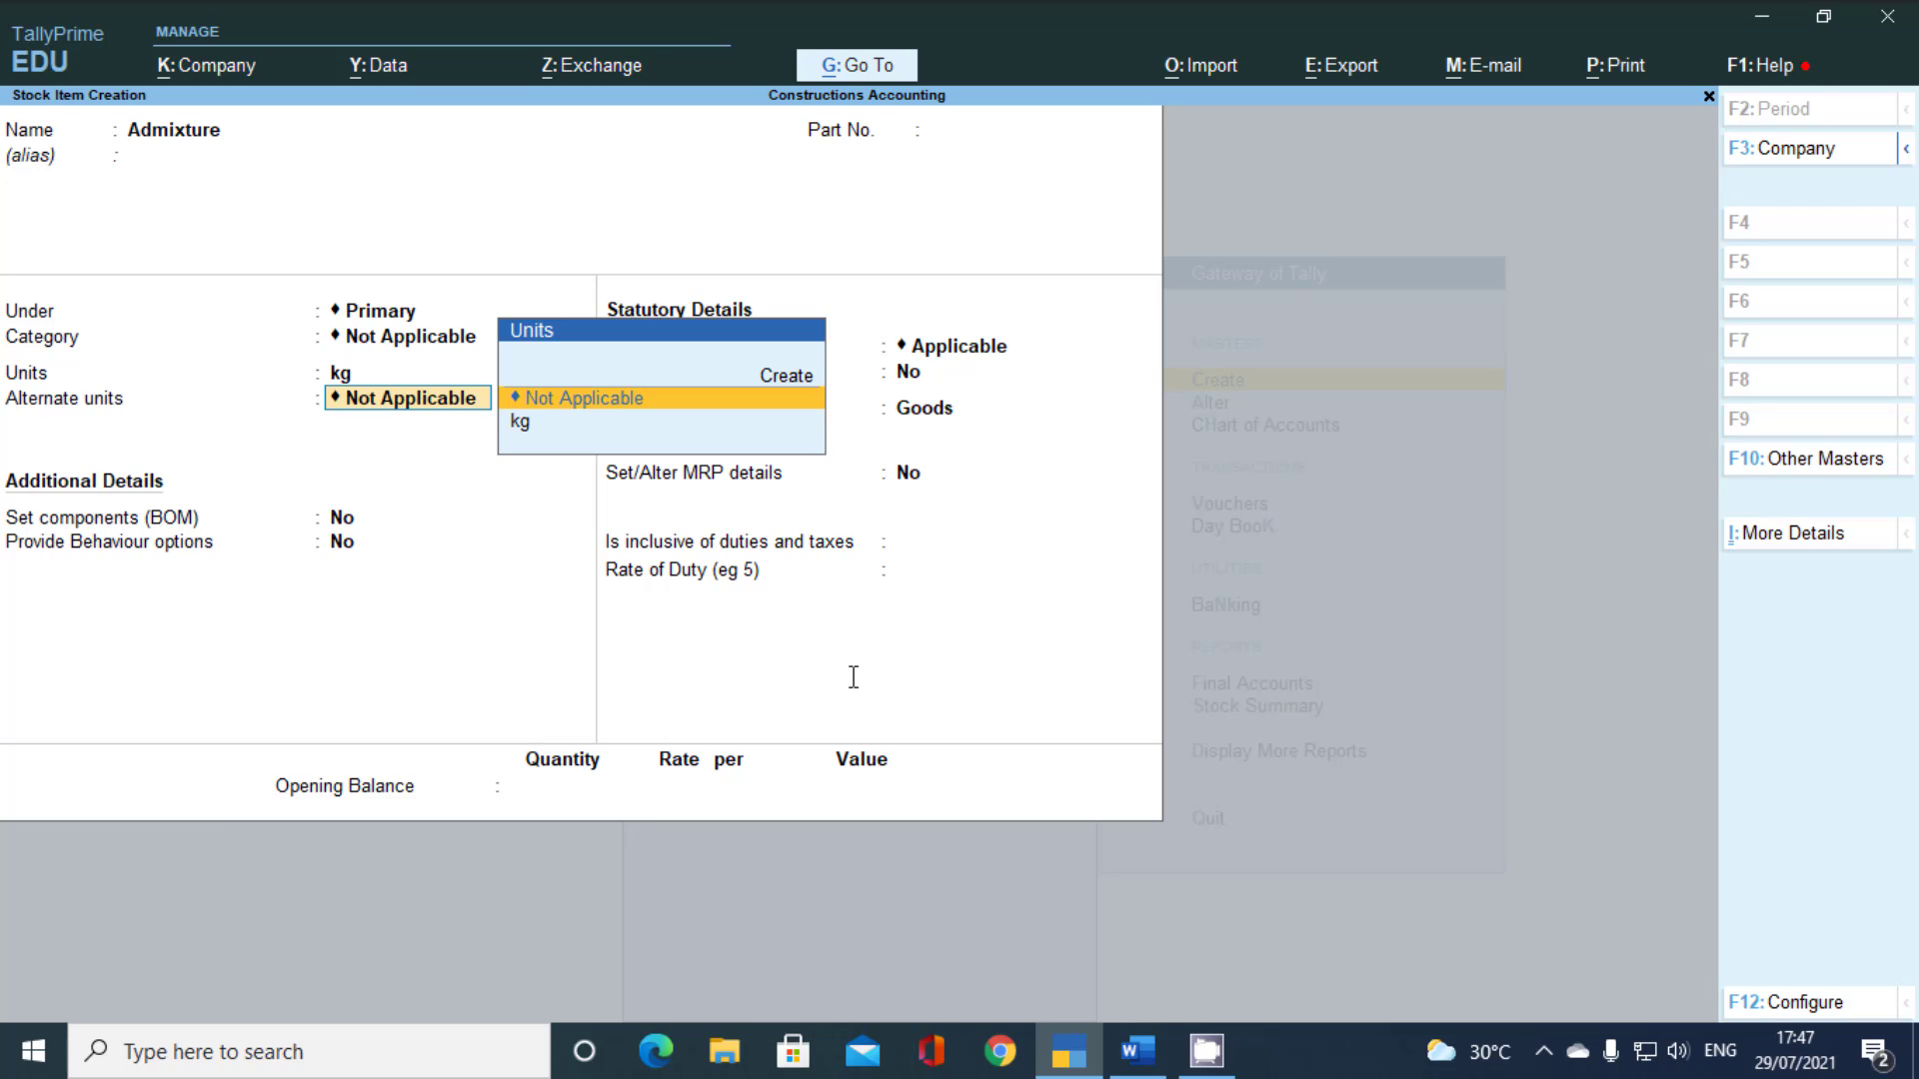
pyautogui.press('Return')
pyautogui.press('Return')
pyautogui.press('Return')
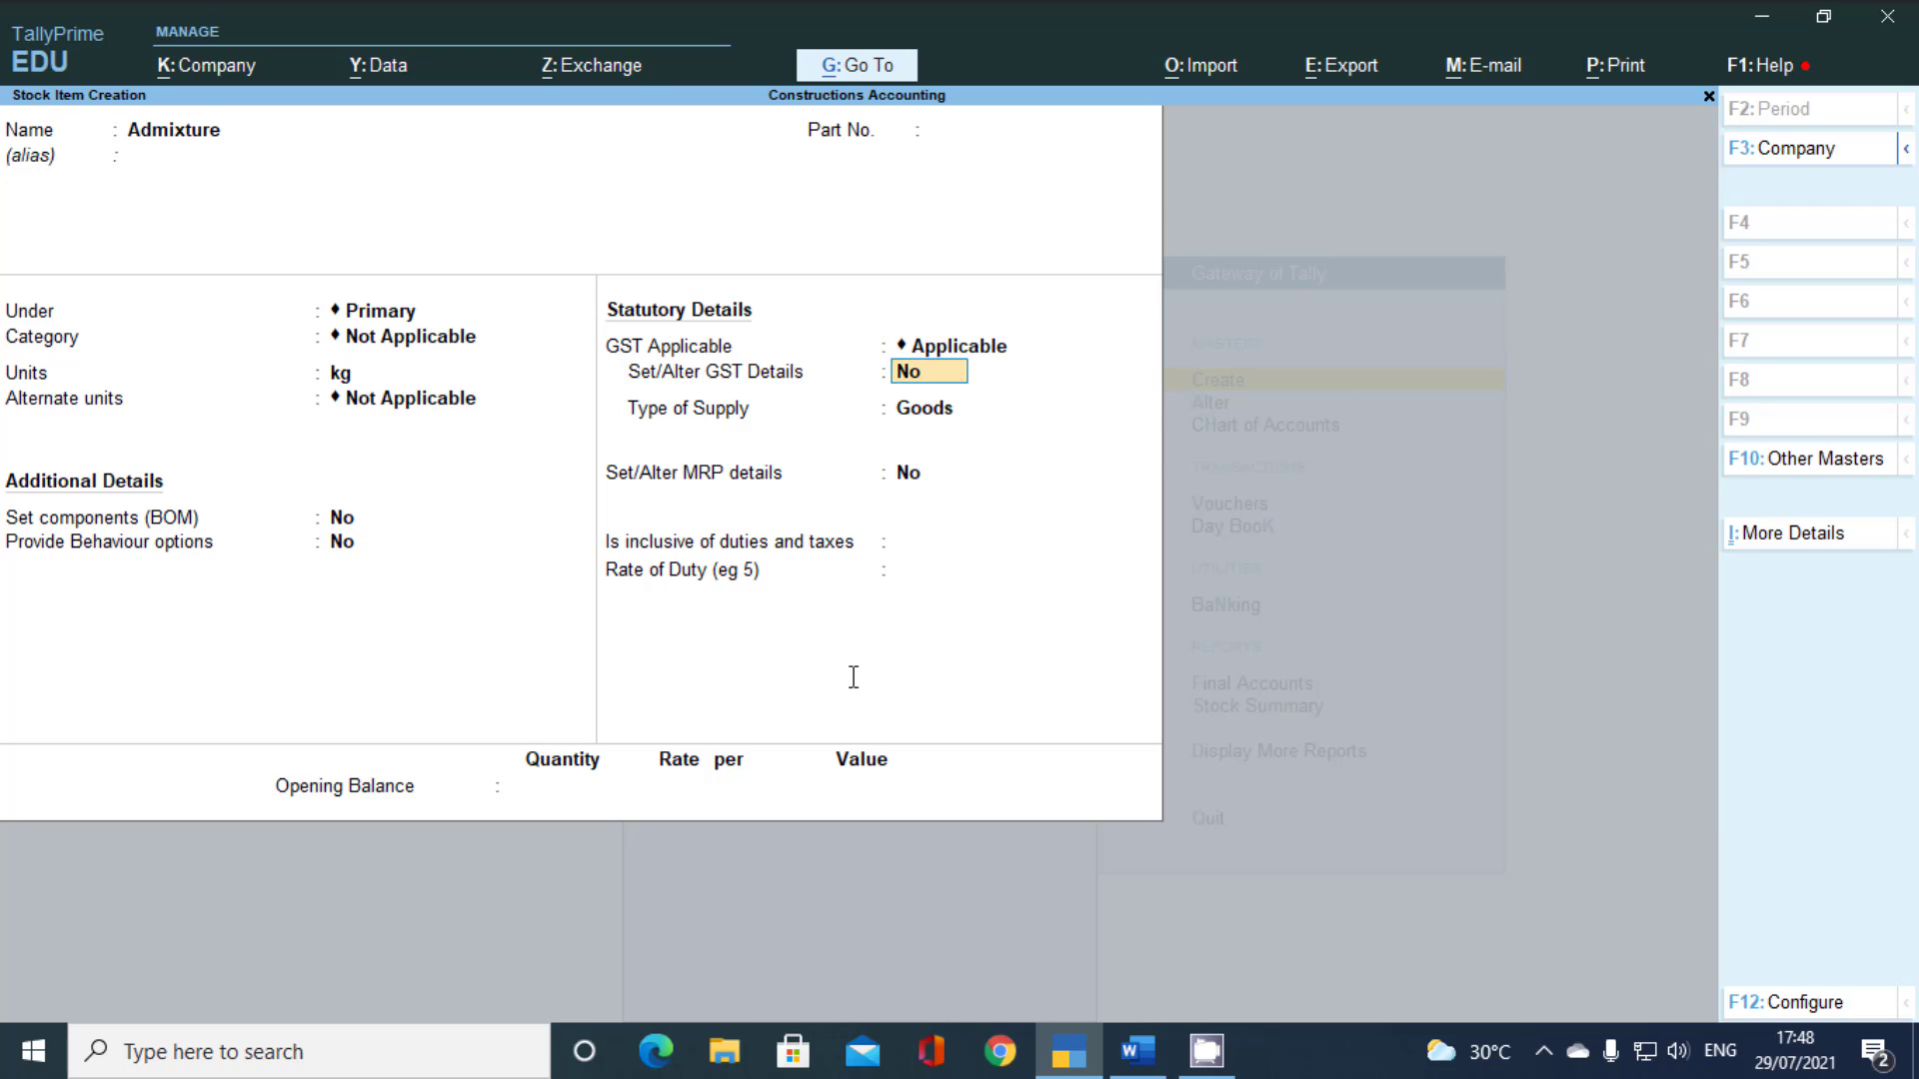
pyautogui.press('Return')
pyautogui.press('Return')
pyautogui.press('Return')
pyautogui.press('Return')
pyautogui.press('Return')
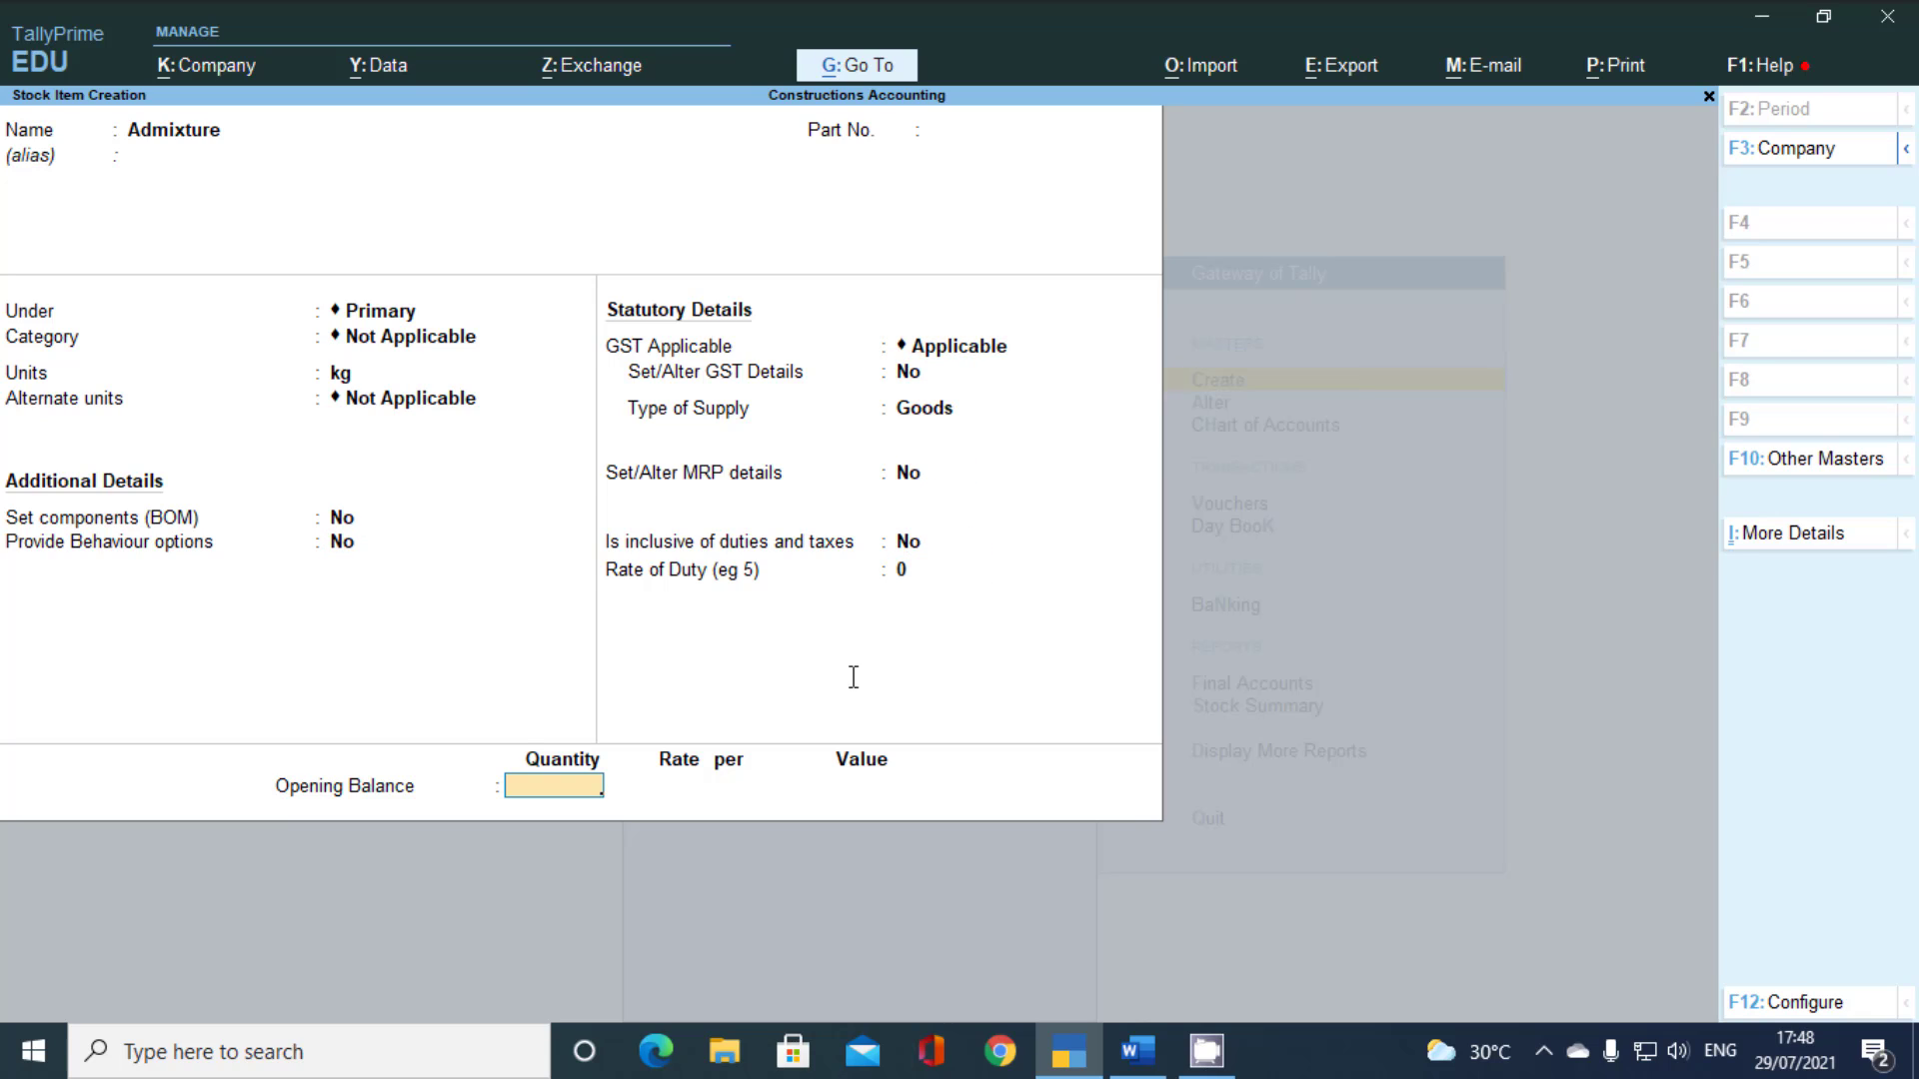
# Give Admixture 900 kg opening stock at 80 per kg and save it
pyautogui.write('80')
pyautogui.press('BackSpace')
pyautogui.press('BackSpace')
pyautogui.press('BackSpace')
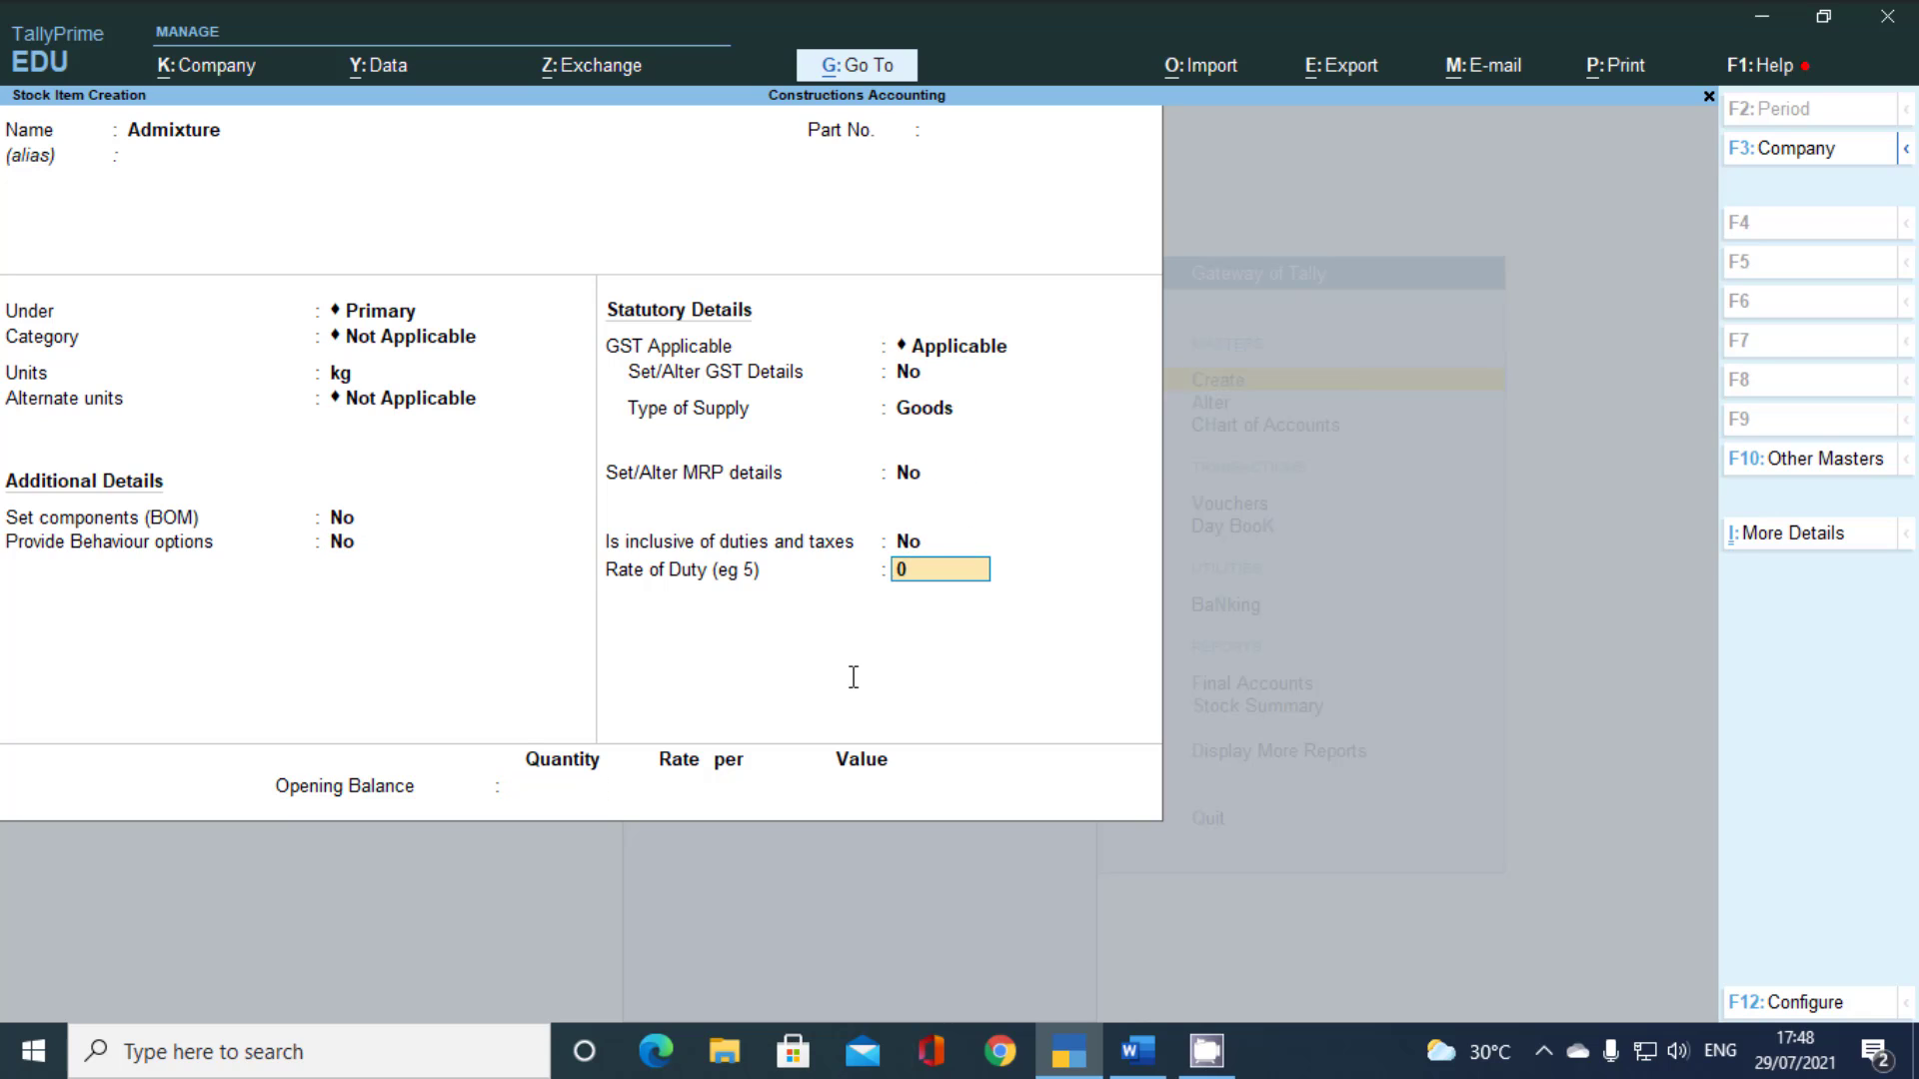
pyautogui.press('Return')
pyautogui.write('900')
pyautogui.press('Return')
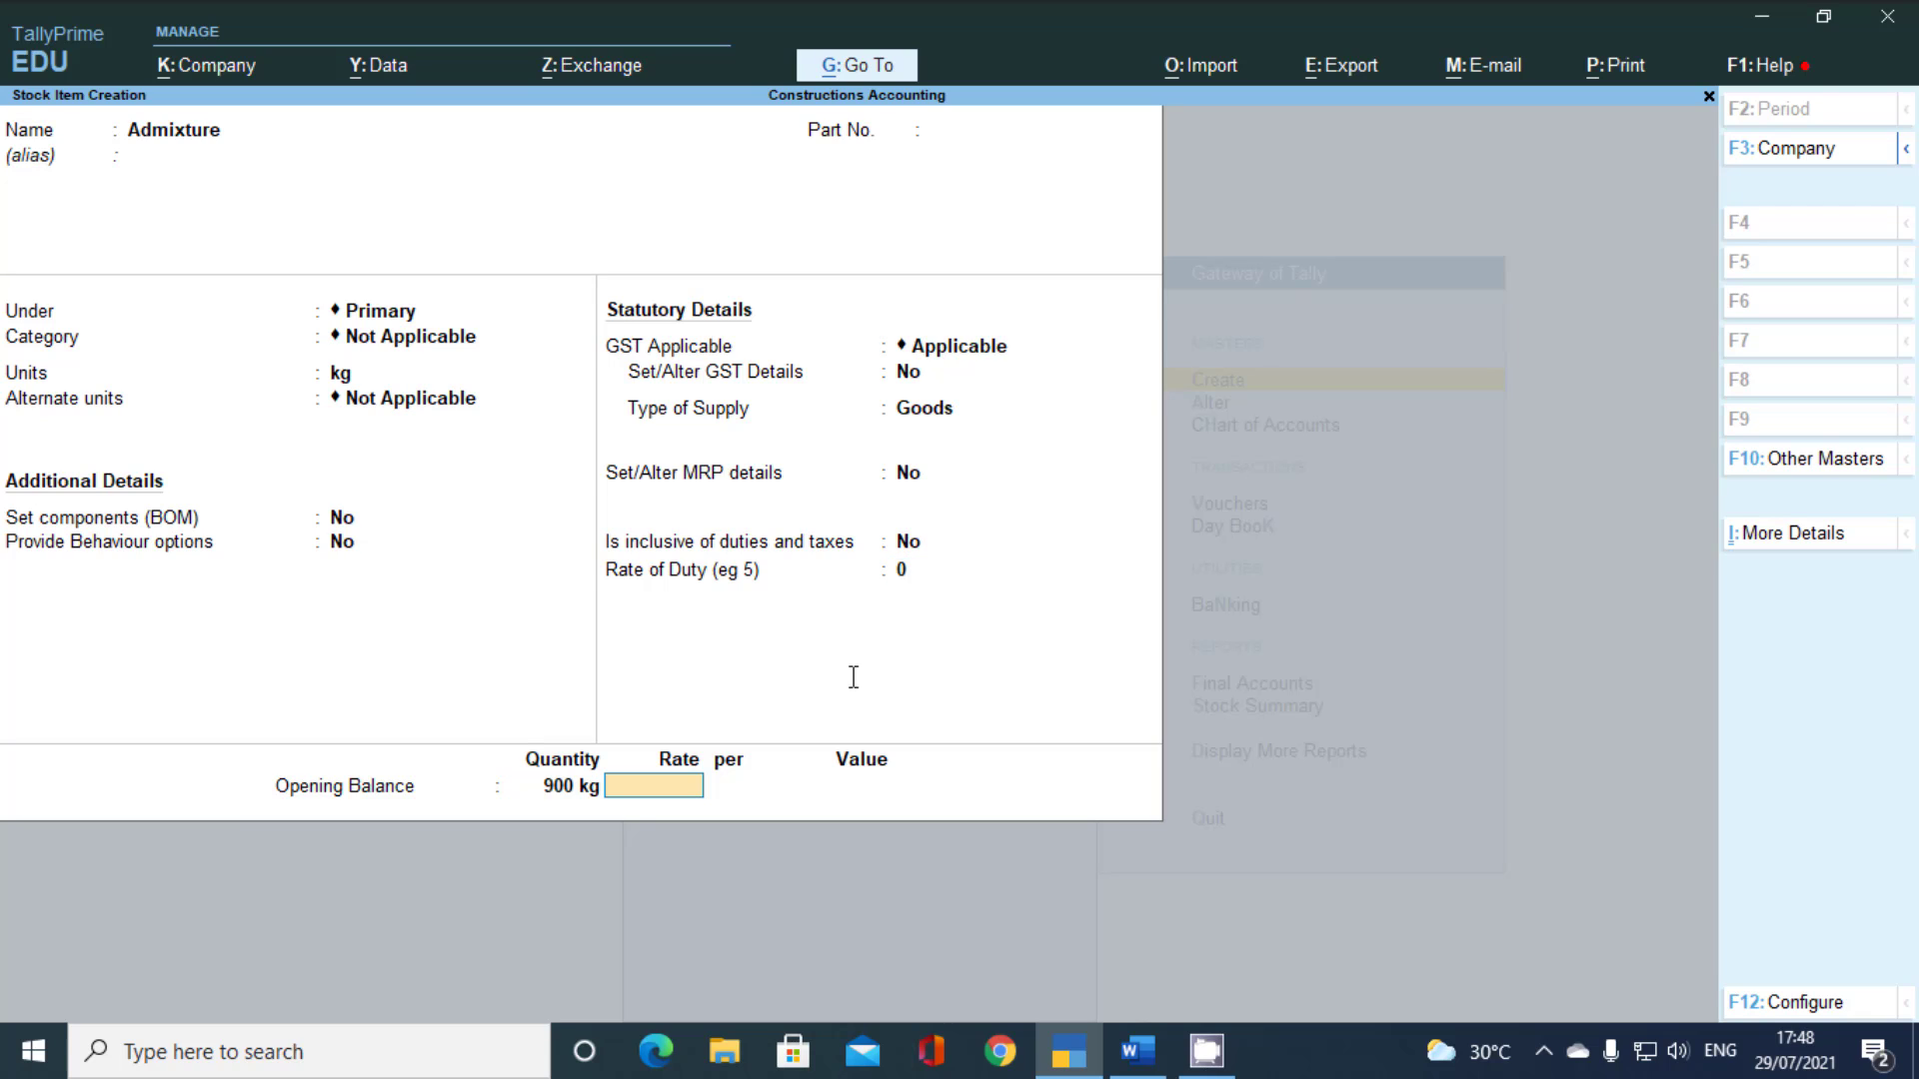
pyautogui.write('80')
pyautogui.press('Return')
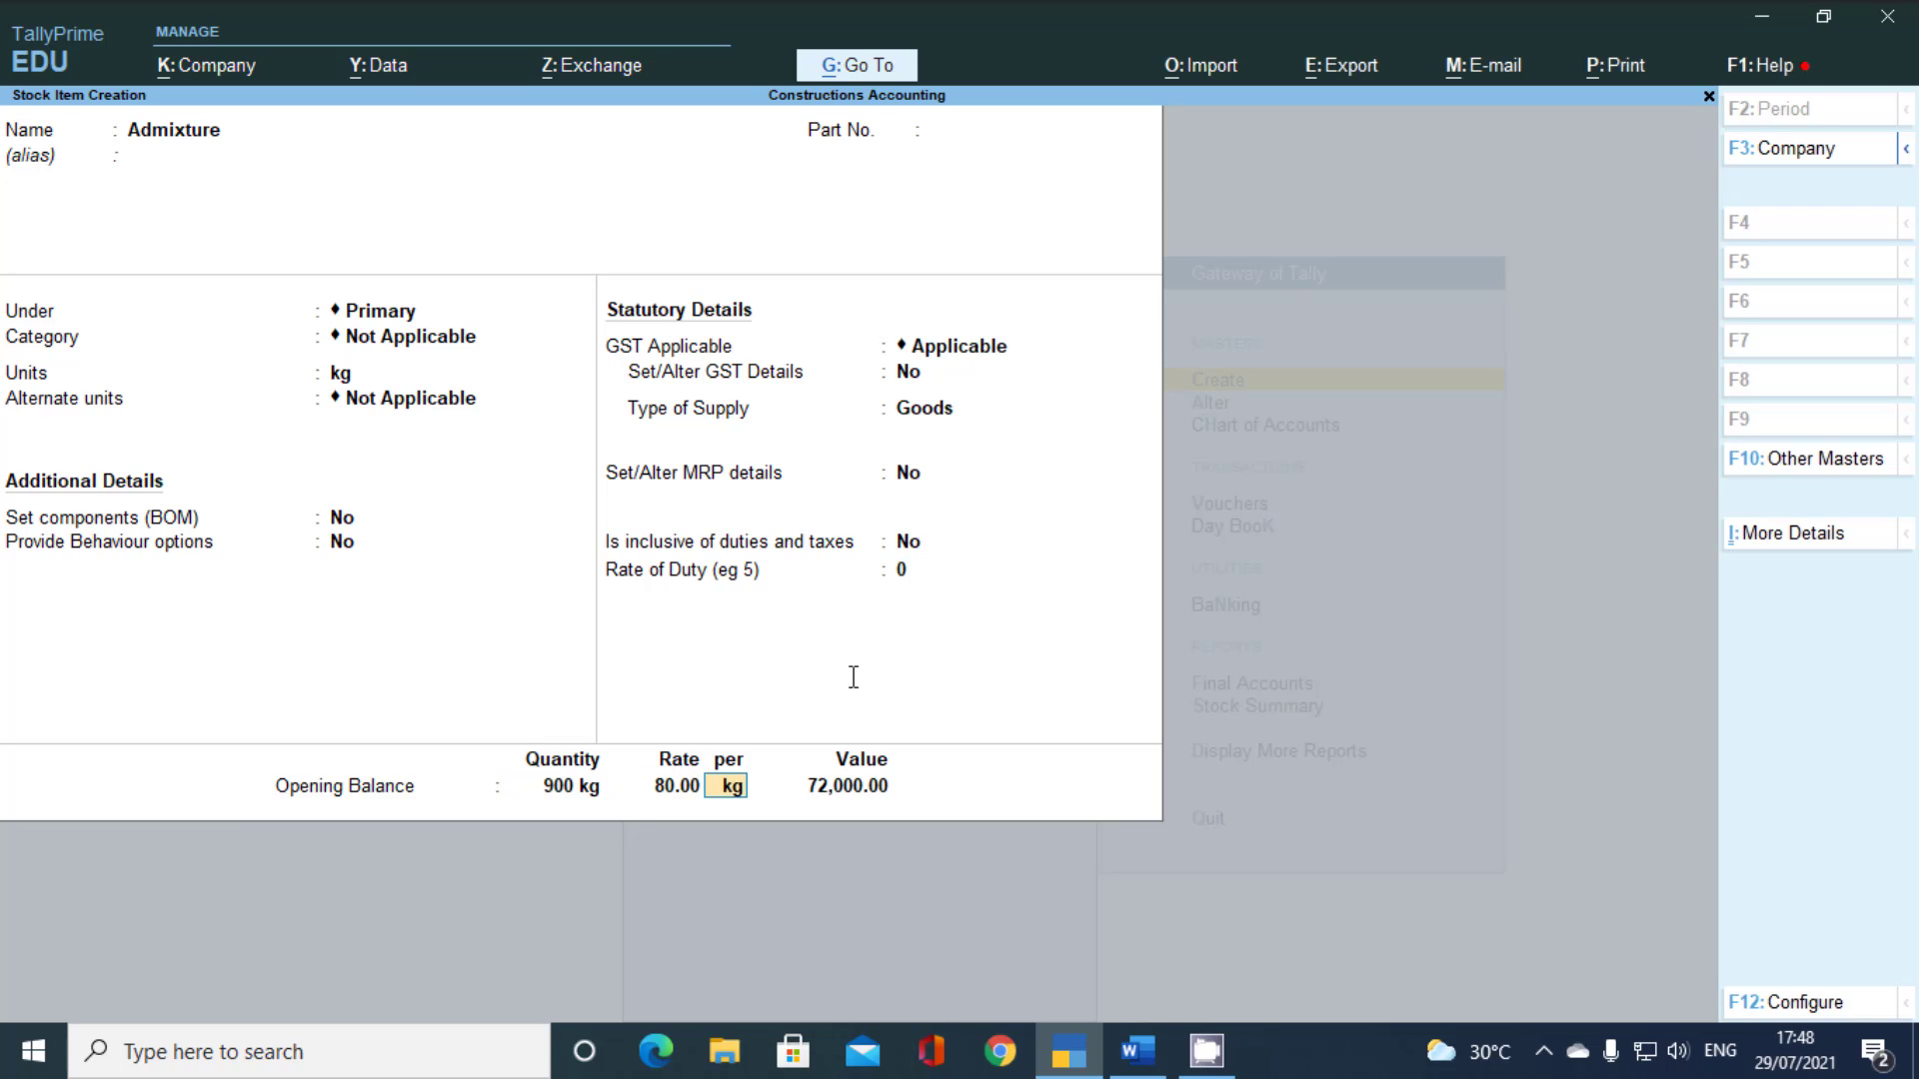
pyautogui.press('Return')
pyautogui.press('Return')
pyautogui.press('Return')
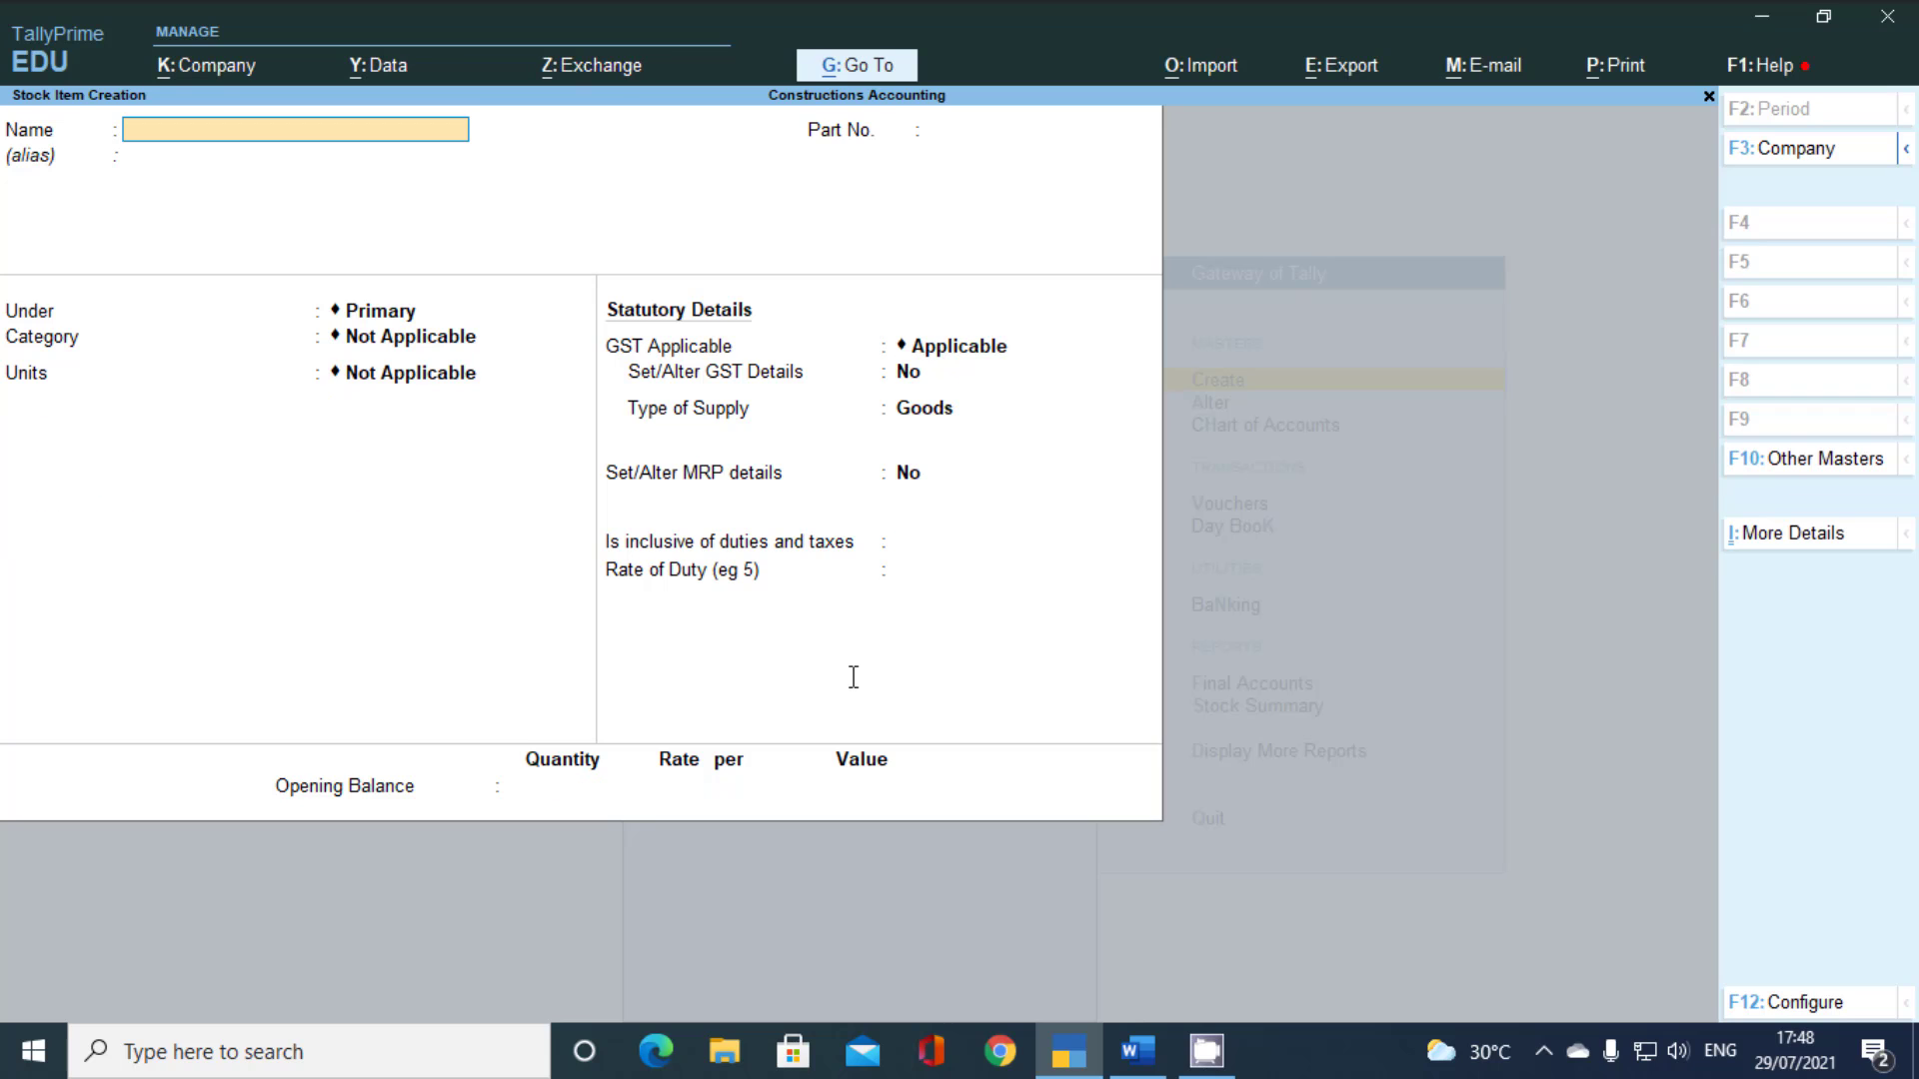
# Check the Balance Sheet's Plant, Closing Stock and Bank lines tally at 61,15,000.00, then return to Word
pyautogui.press('Escape')
pyautogui.press('Return')
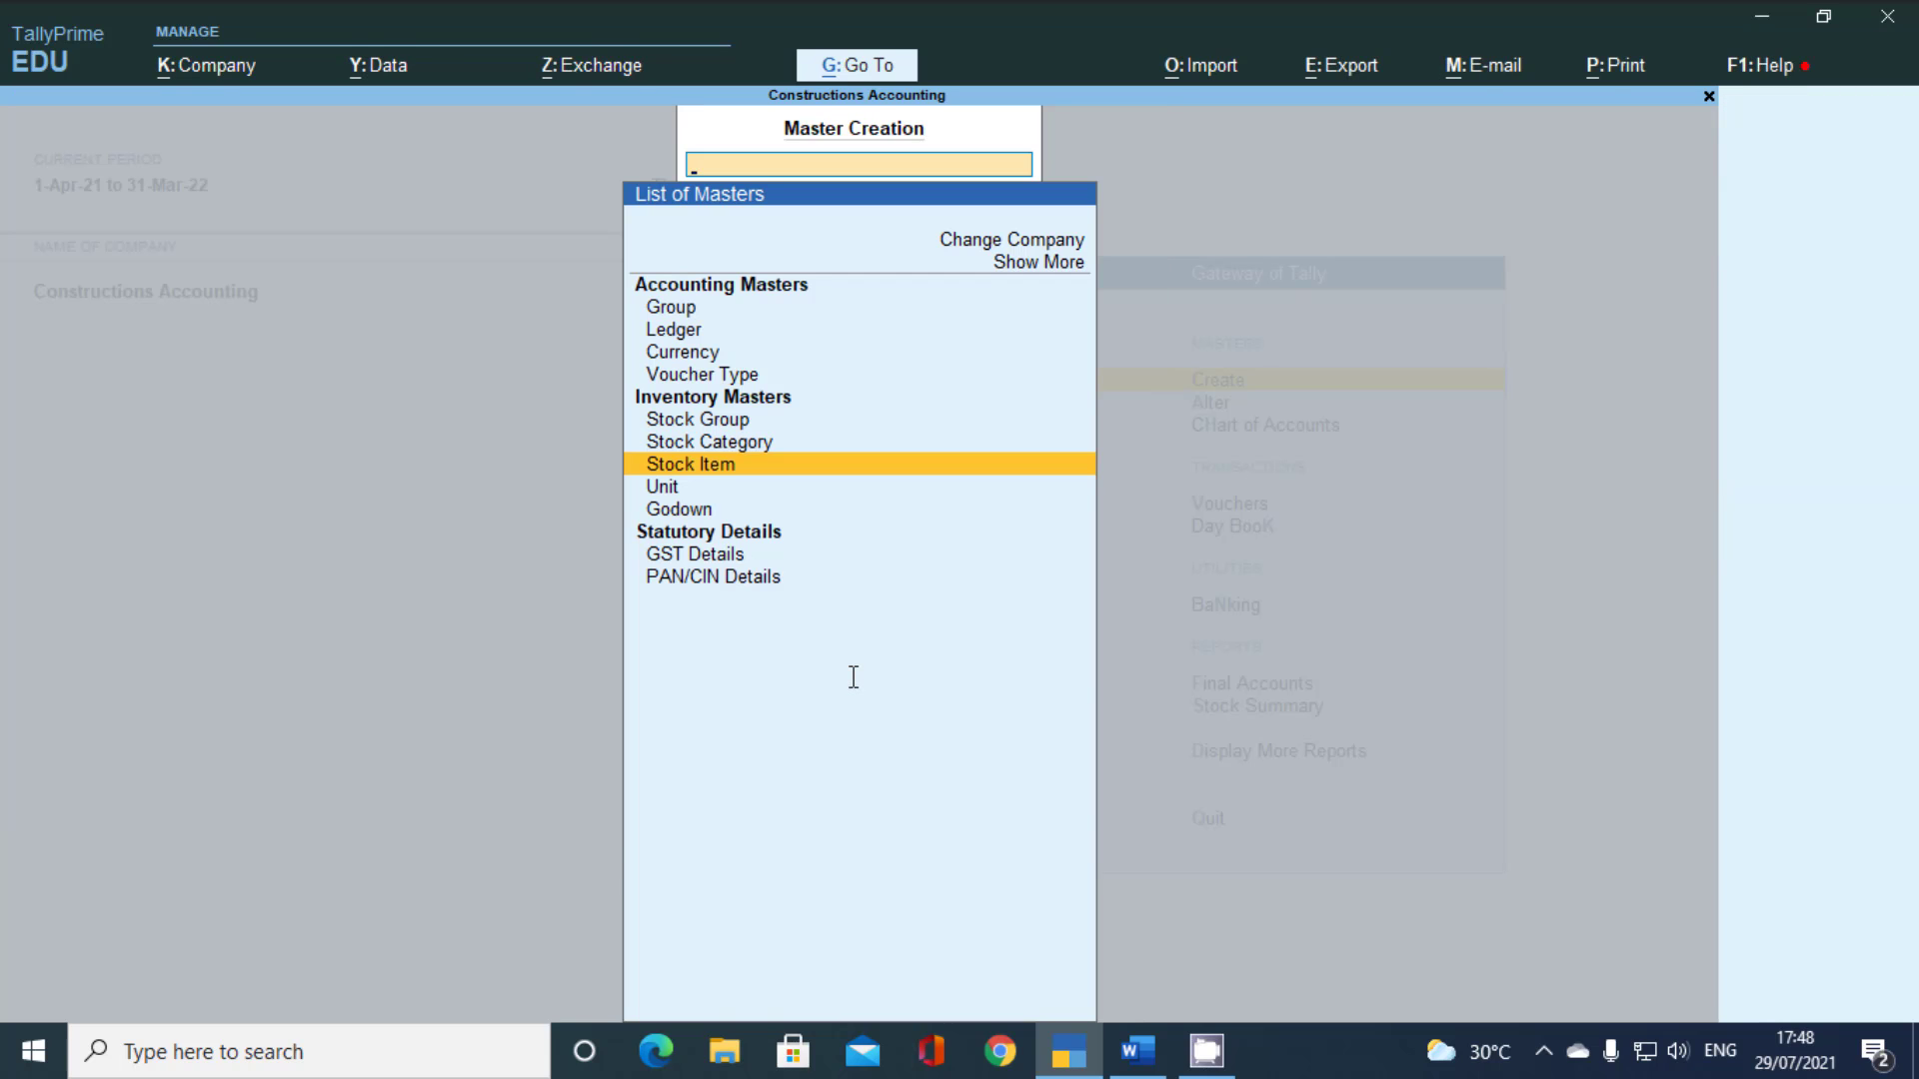
pyautogui.hotkey('alt', 'g')
pyautogui.press('Down')
pyautogui.press('Down')
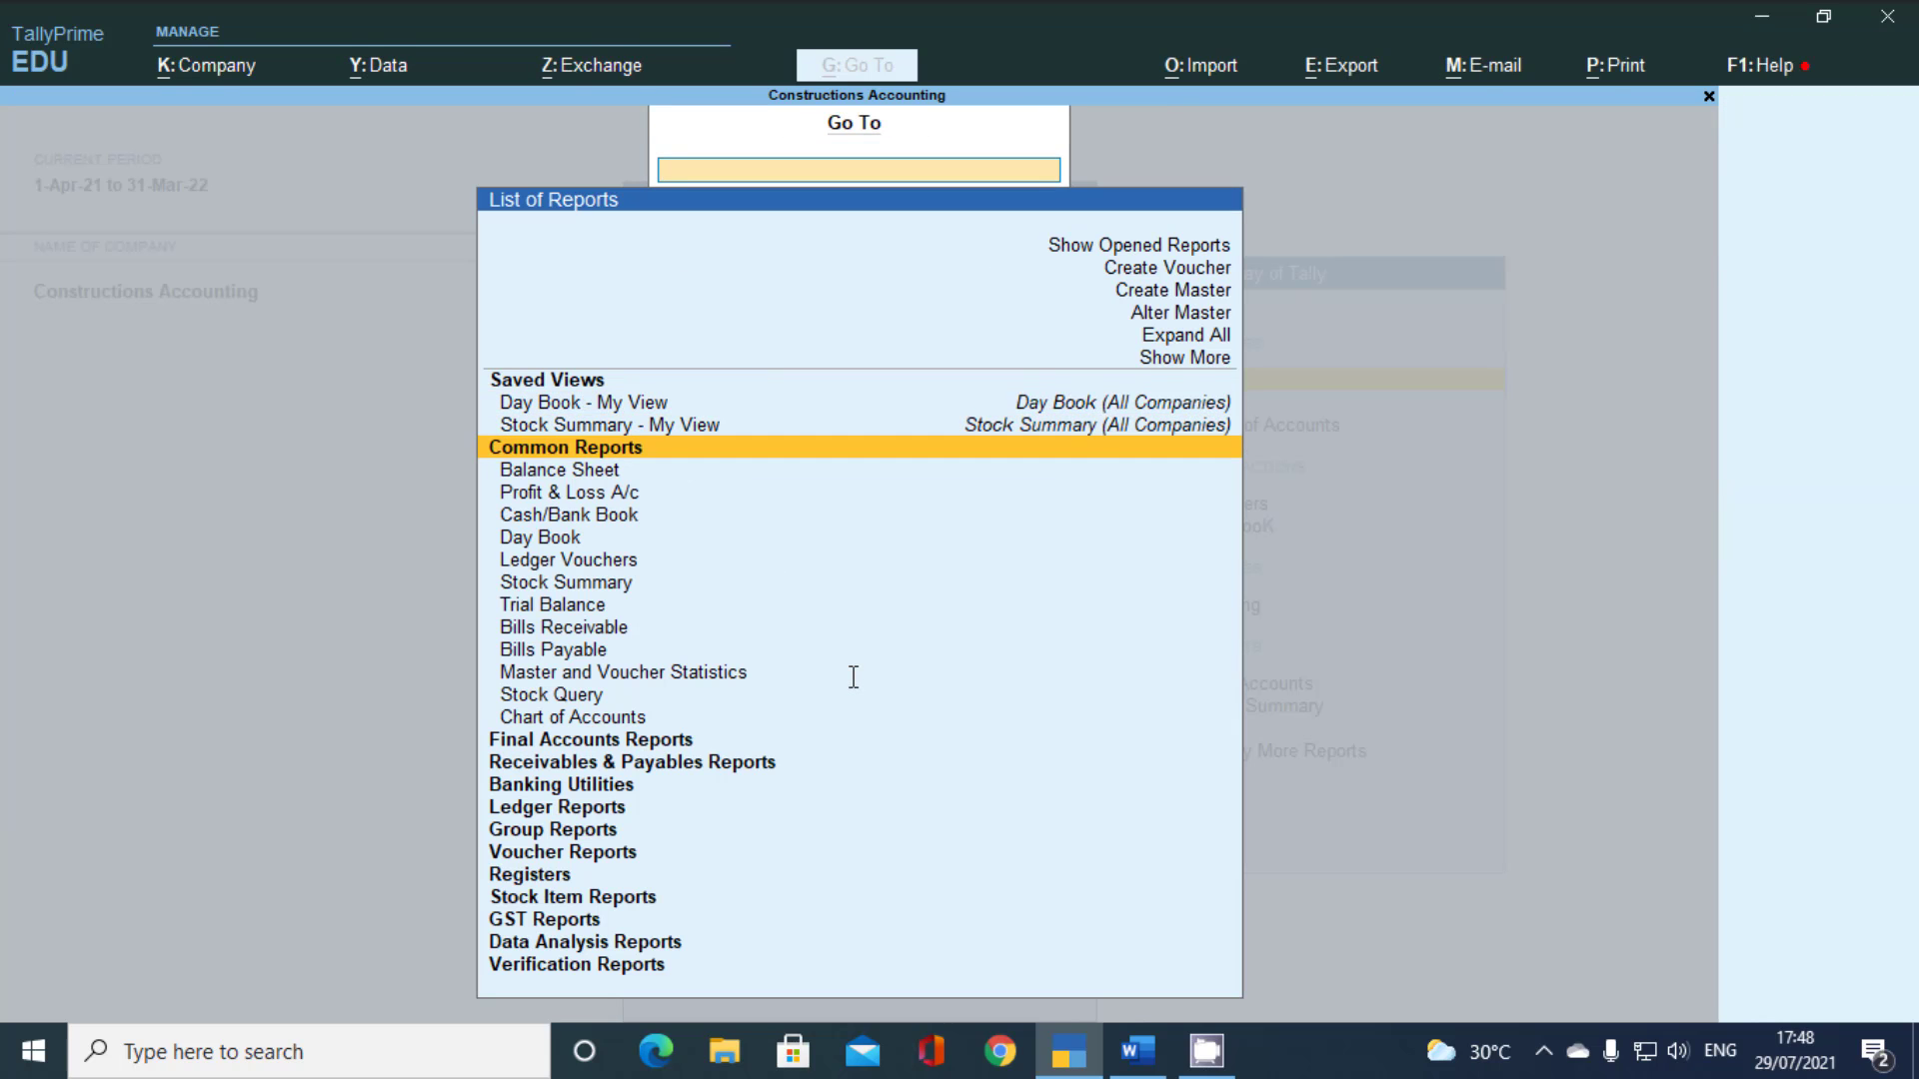
pyautogui.press('Down')
pyautogui.press('Return')
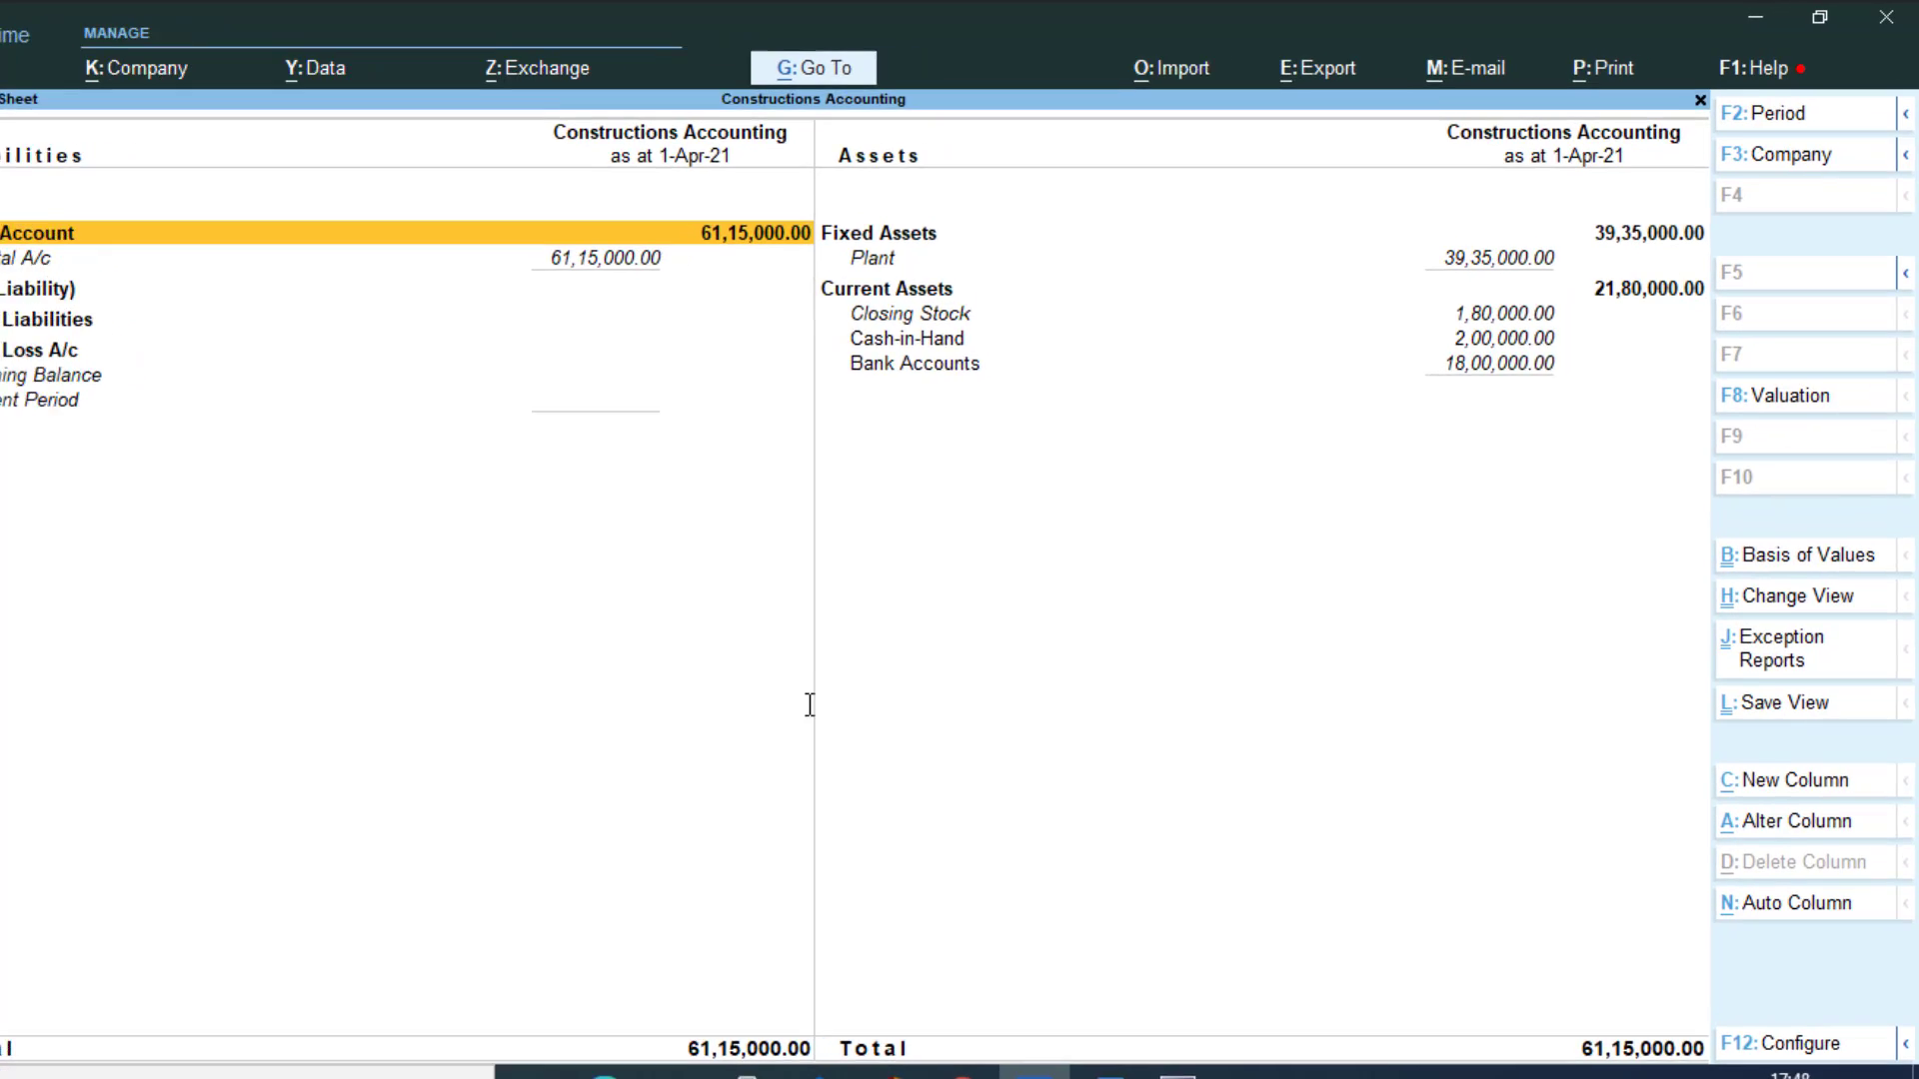
pyautogui.press('Right')
pyautogui.press('Down')
pyautogui.press('Down')
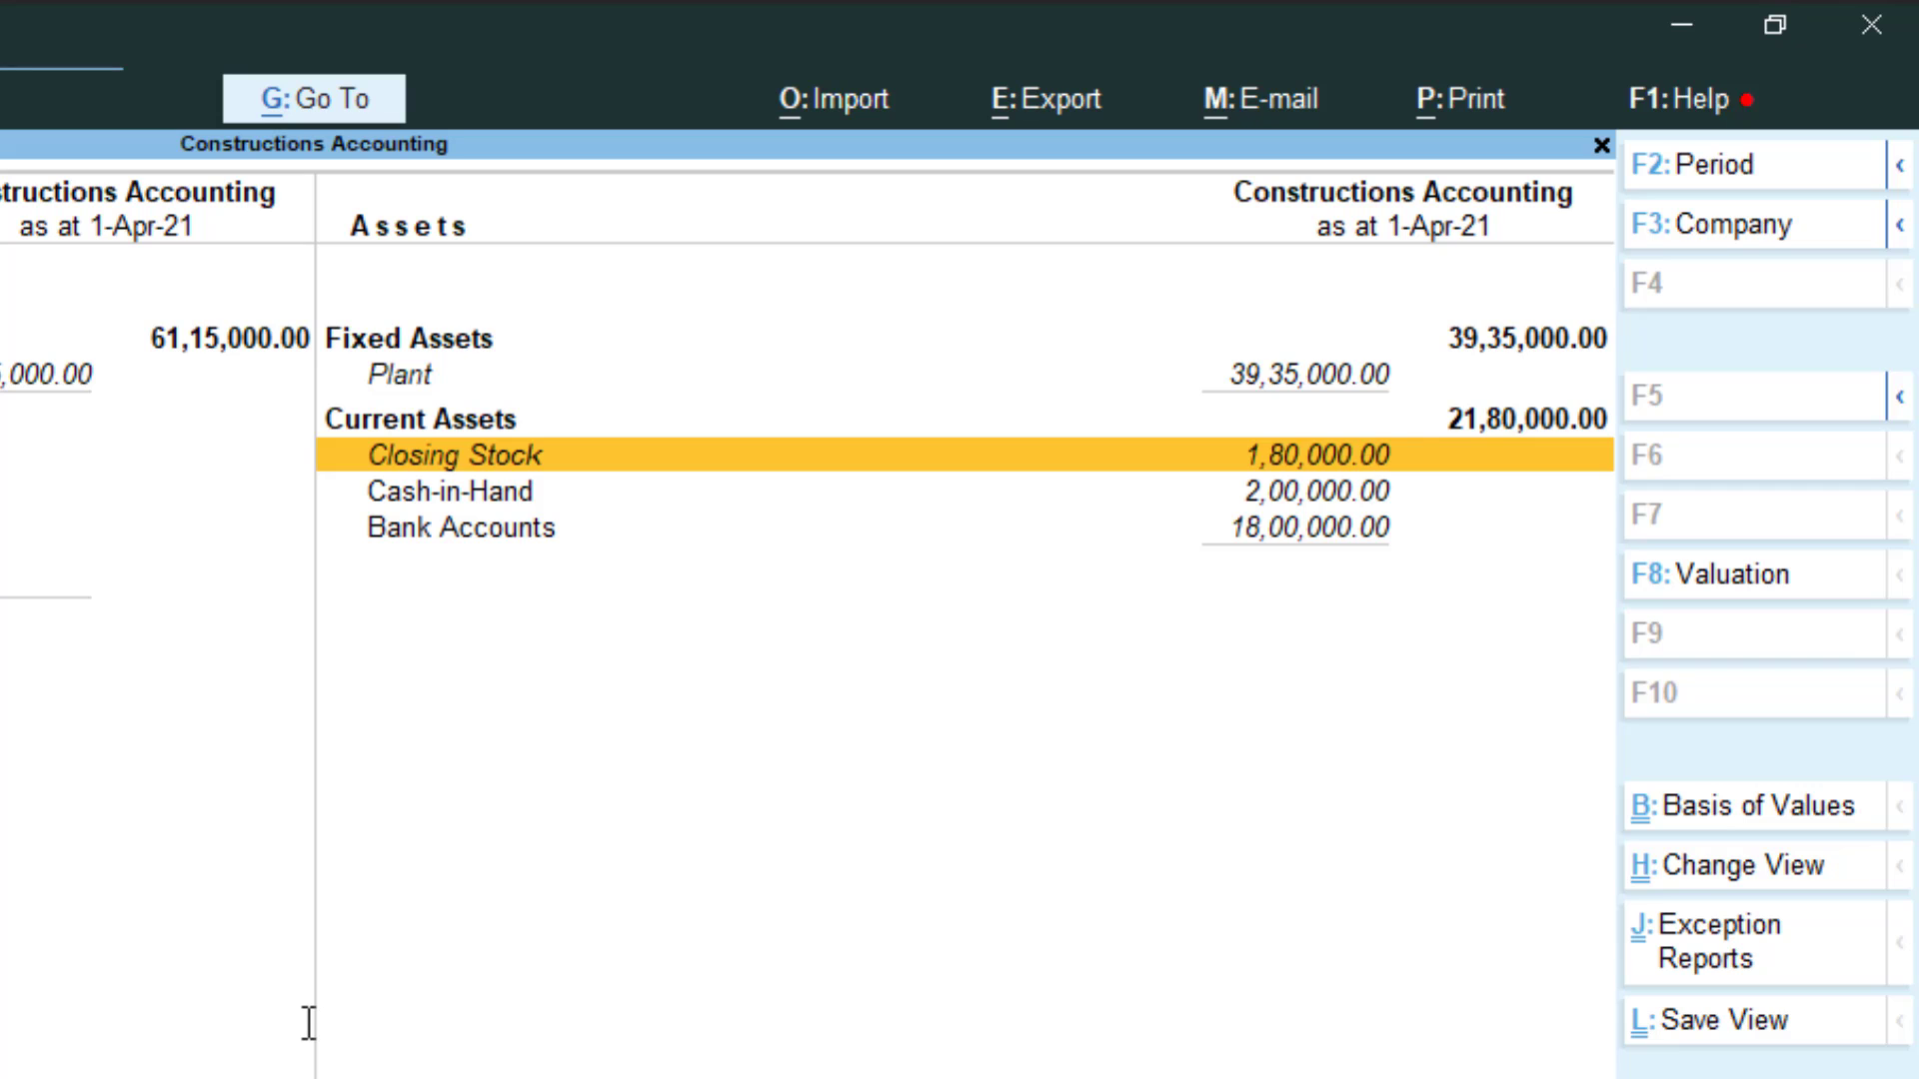
pyautogui.press('Down')
pyautogui.press('Down')
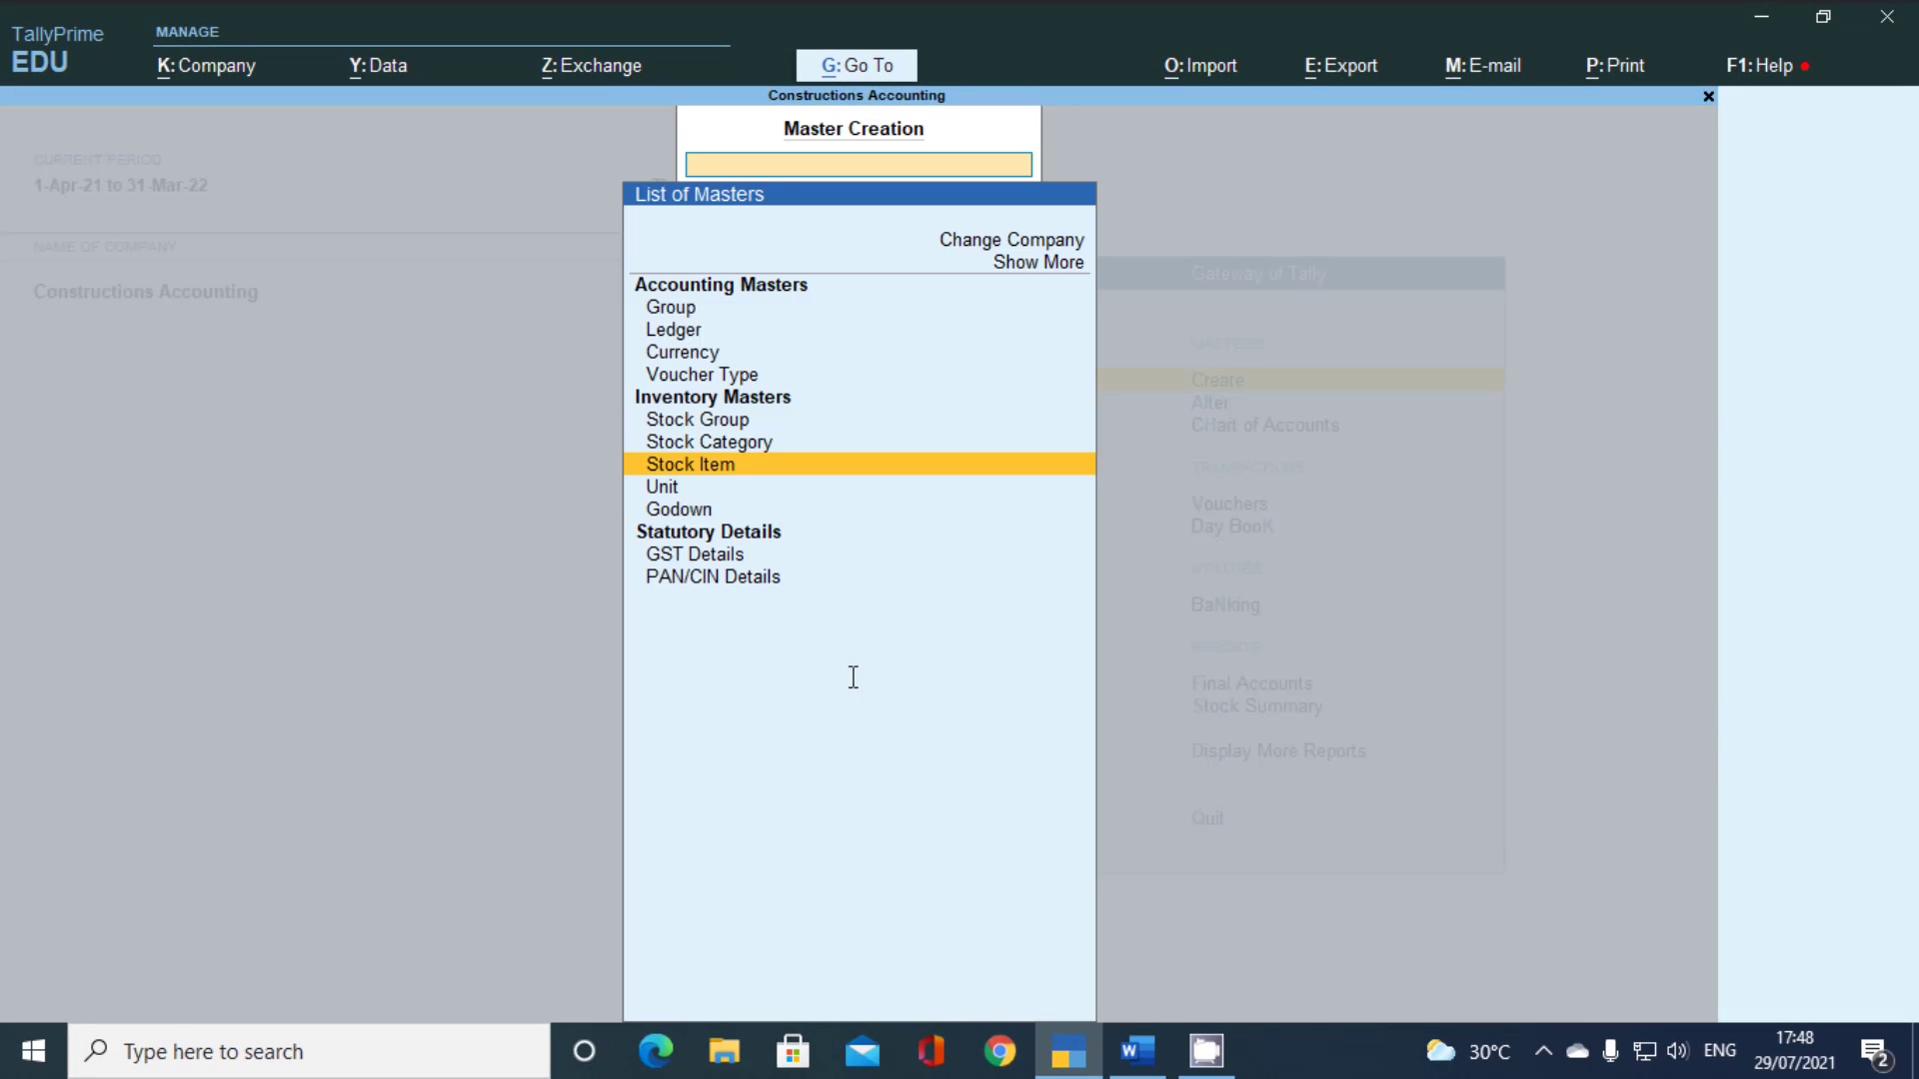
pyautogui.press('Escape')
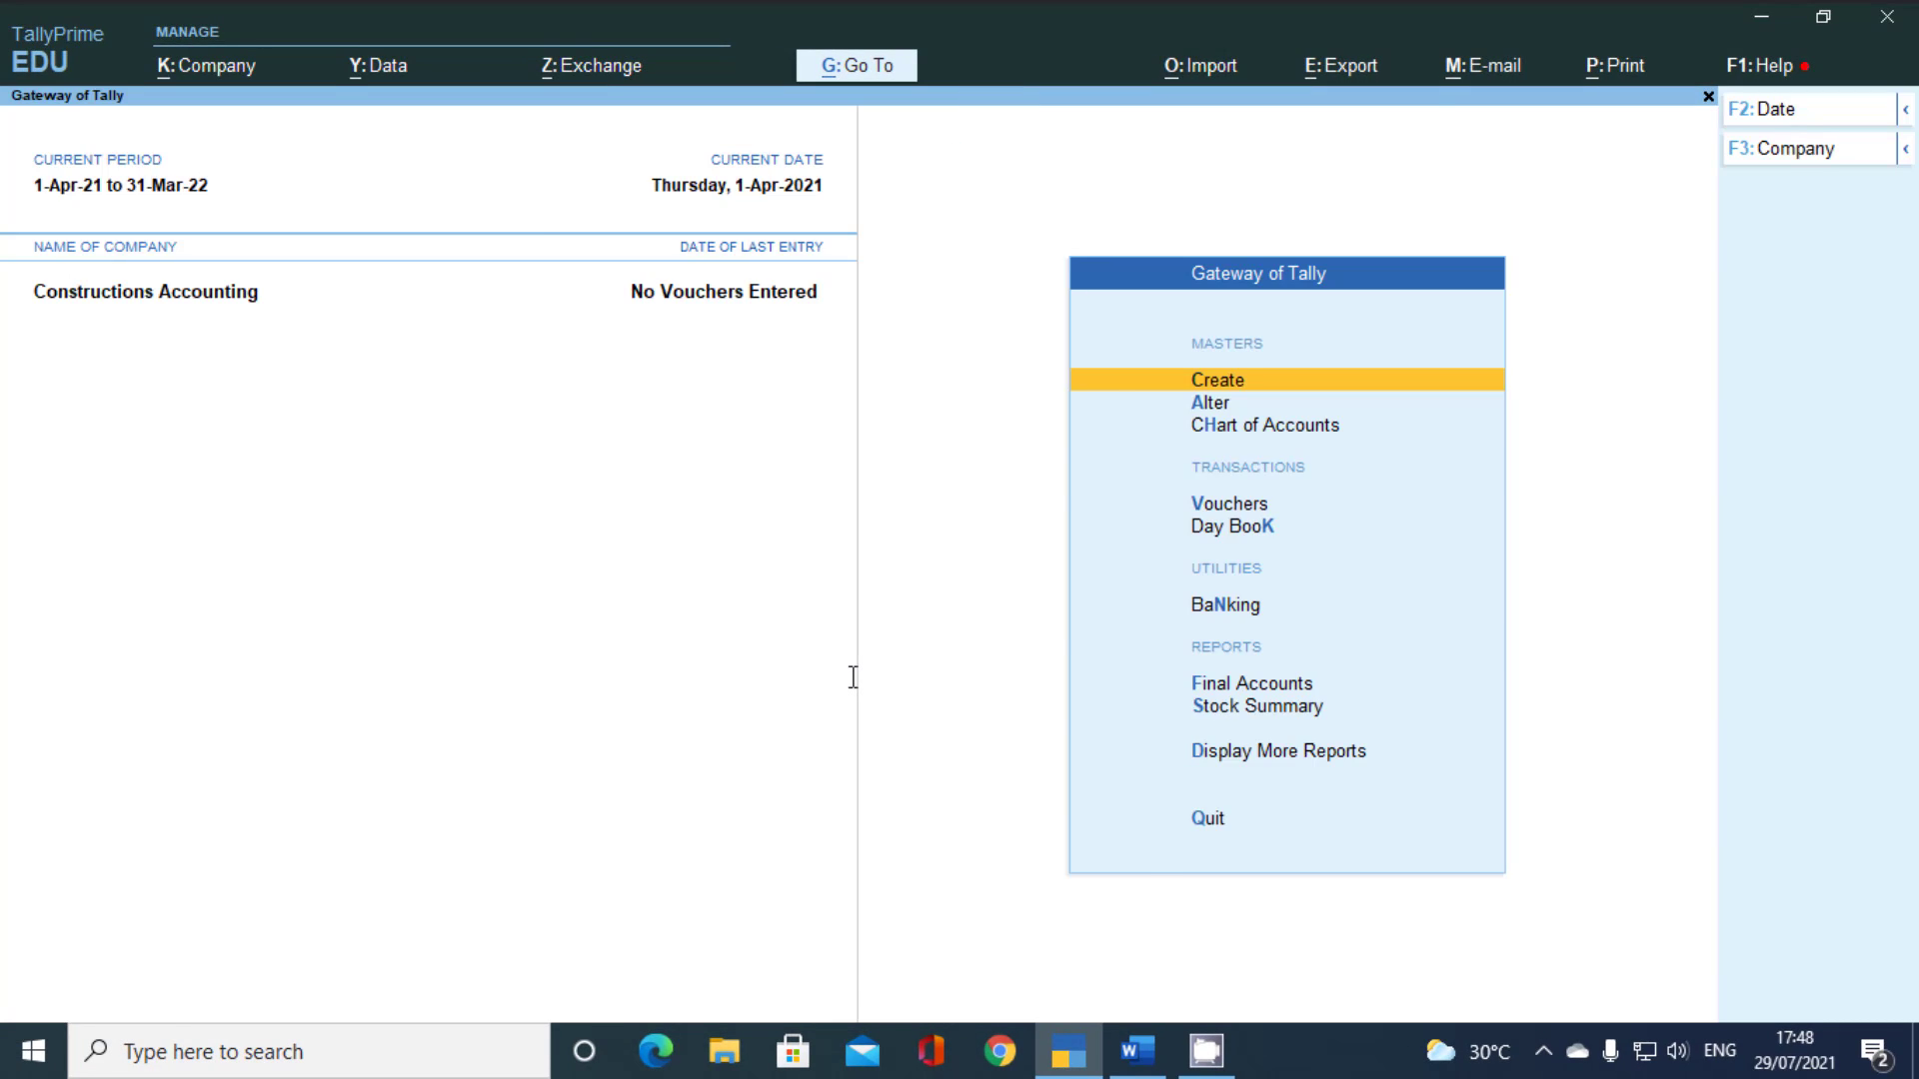
pyautogui.hotkey('alt', 'Tab')
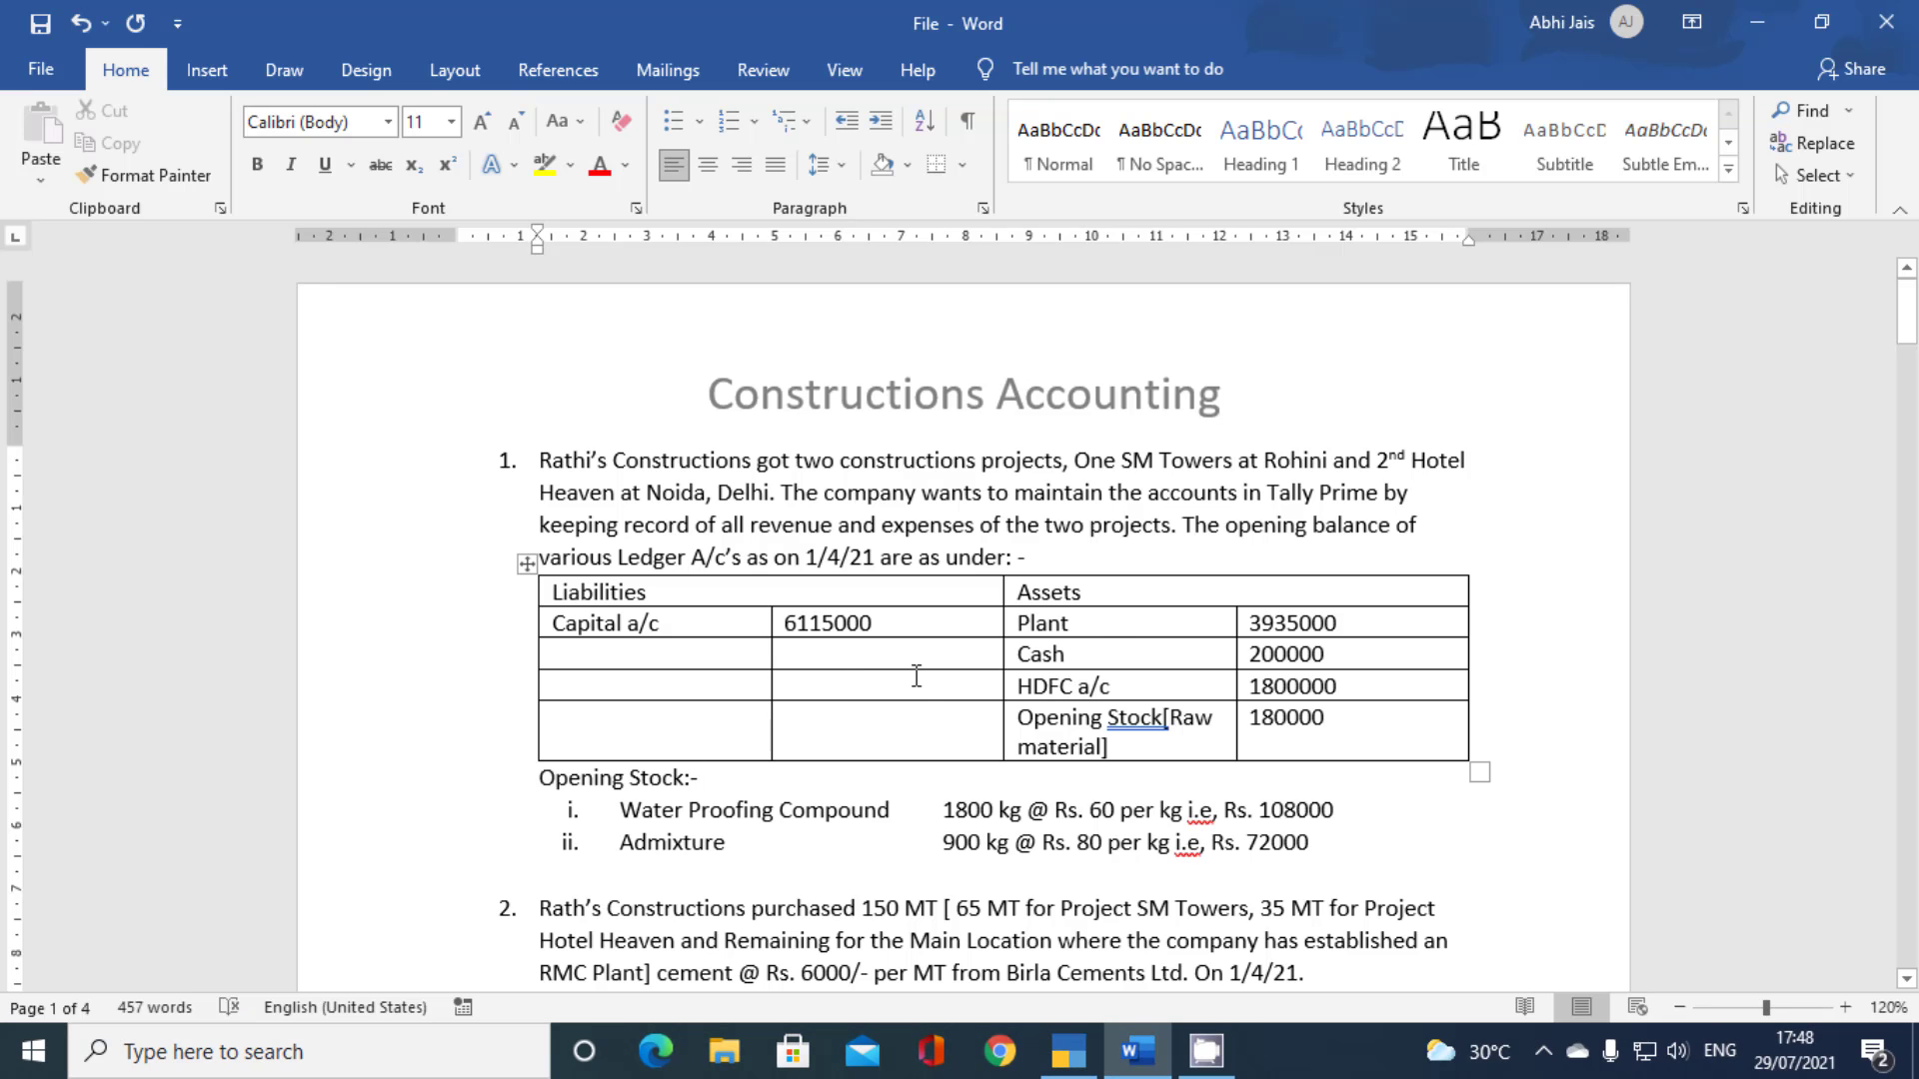
# Highlight the project name SM Towers at Rohini in yellow
pyautogui.scroll(-3, 916, 677)
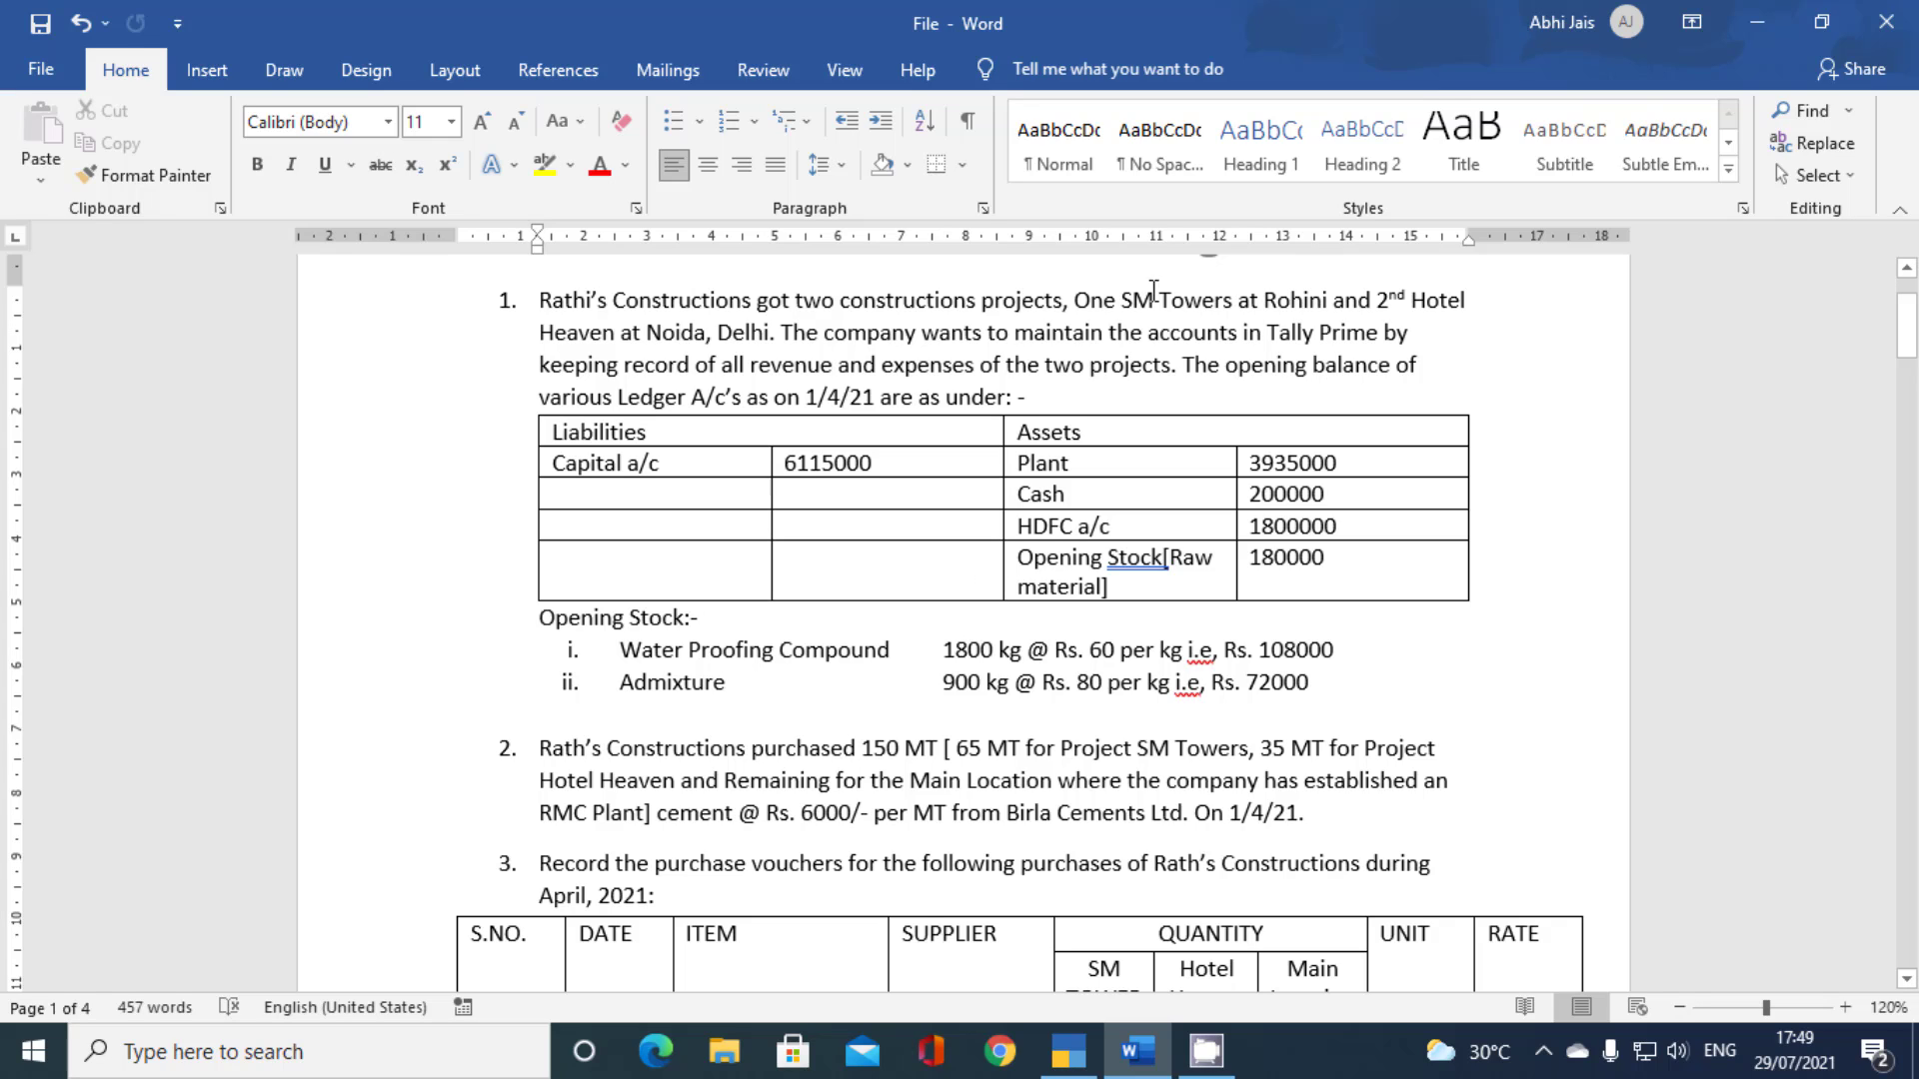
pyautogui.moveTo(1123, 289); pyautogui.dragTo(1336, 311)
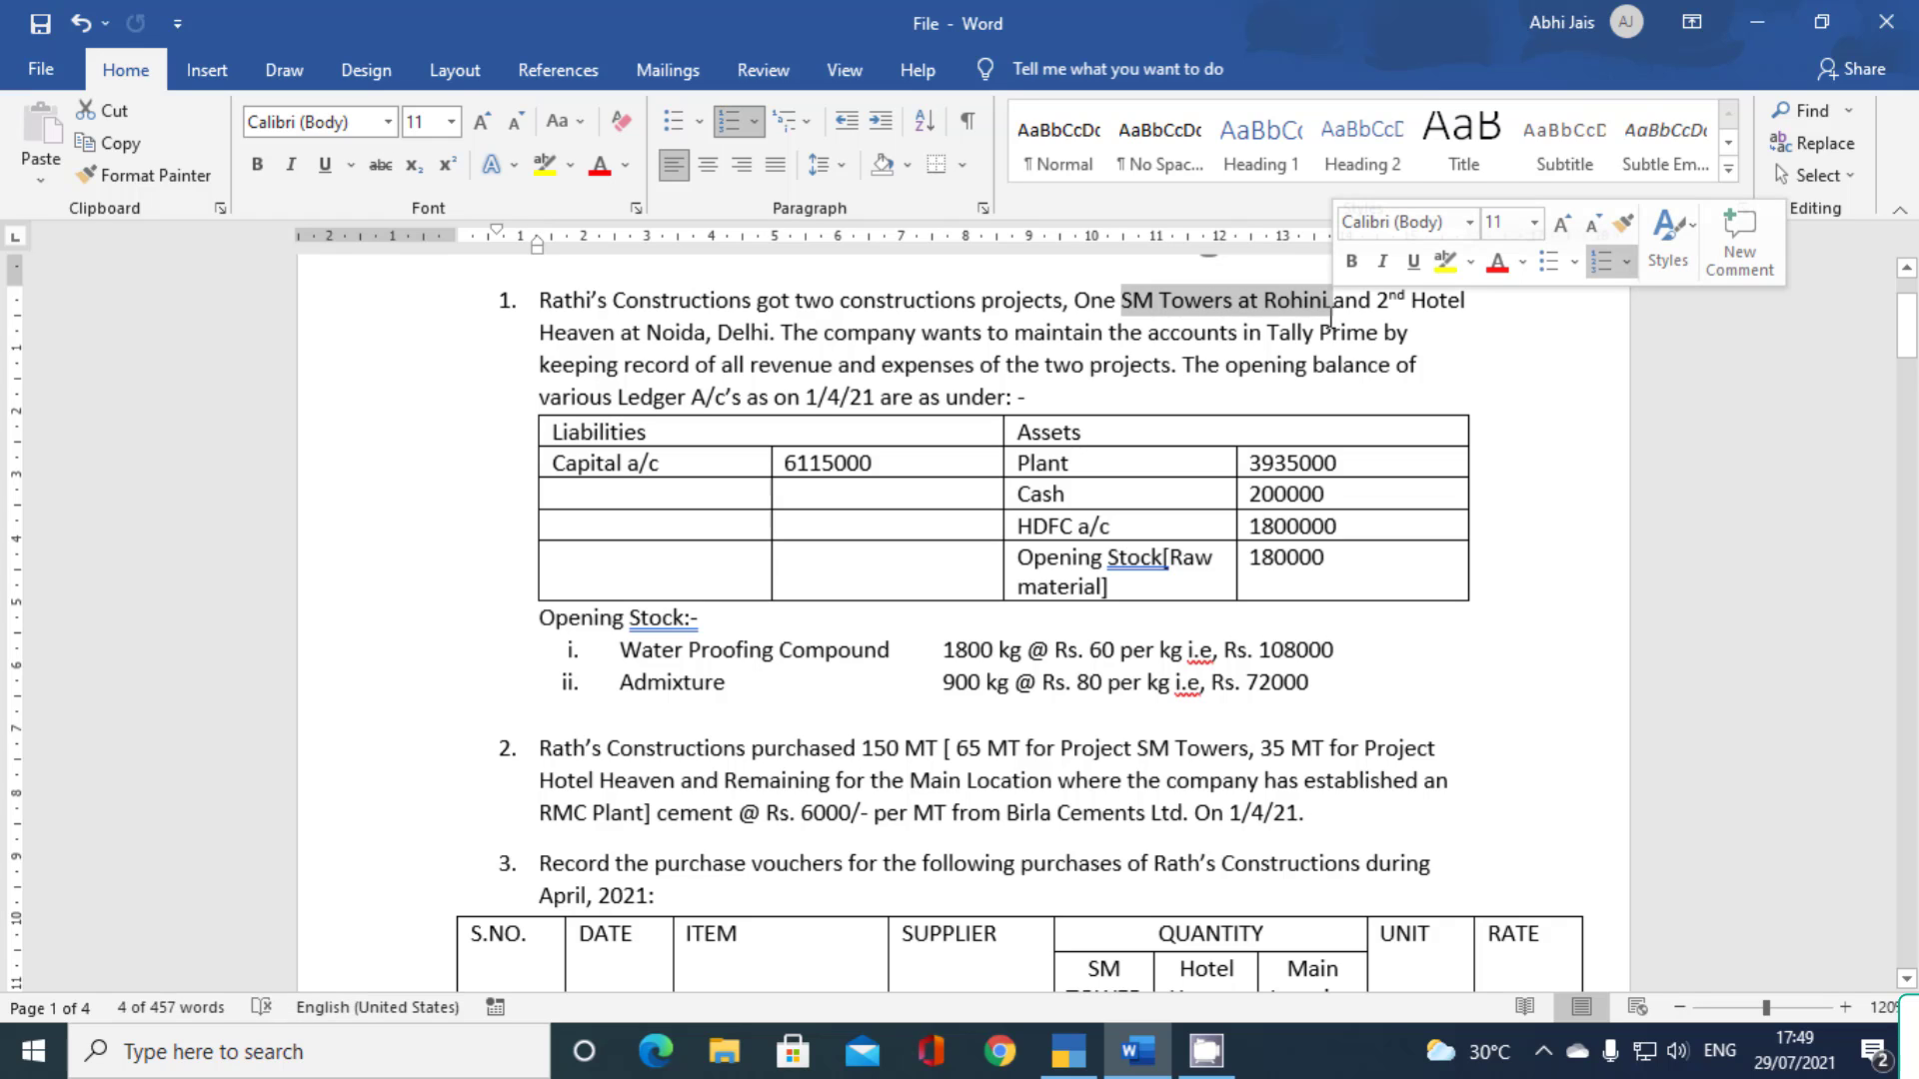
pyautogui.click(545, 165)
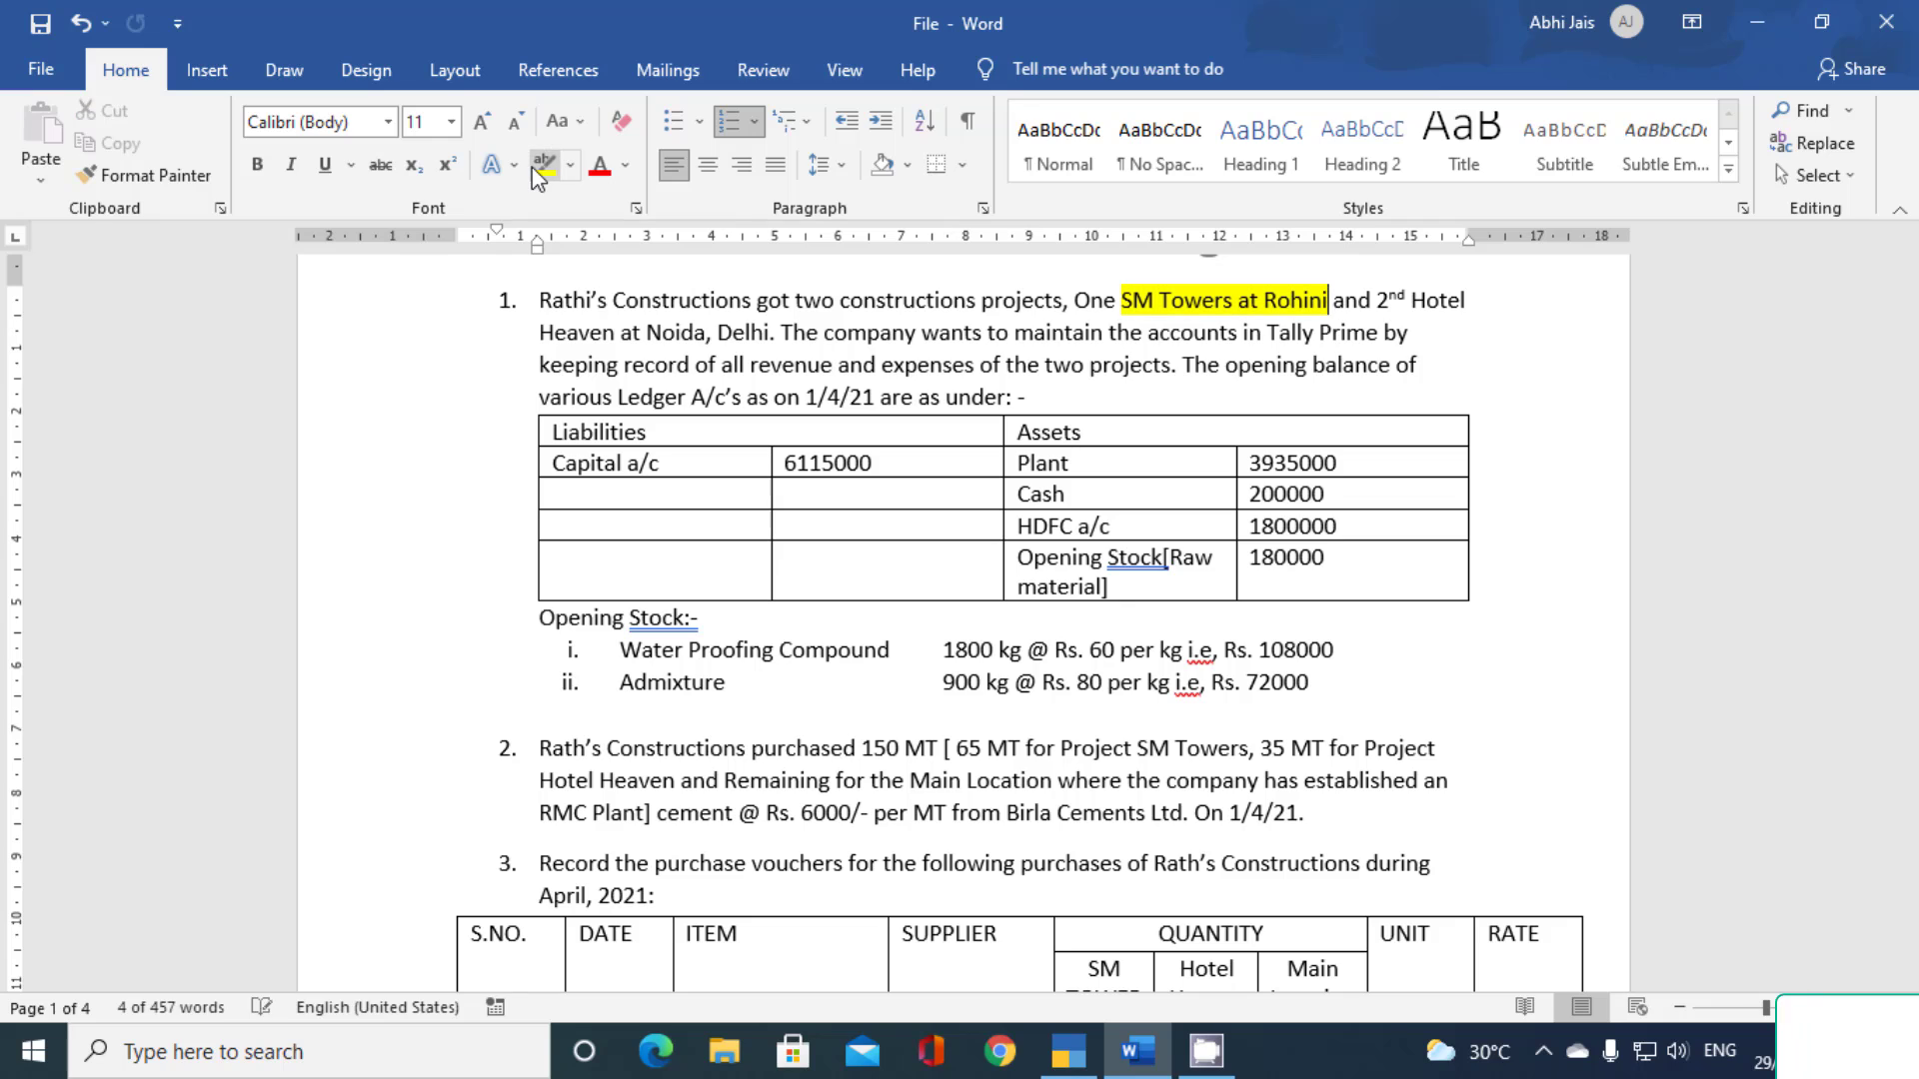
pyautogui.press('Right')
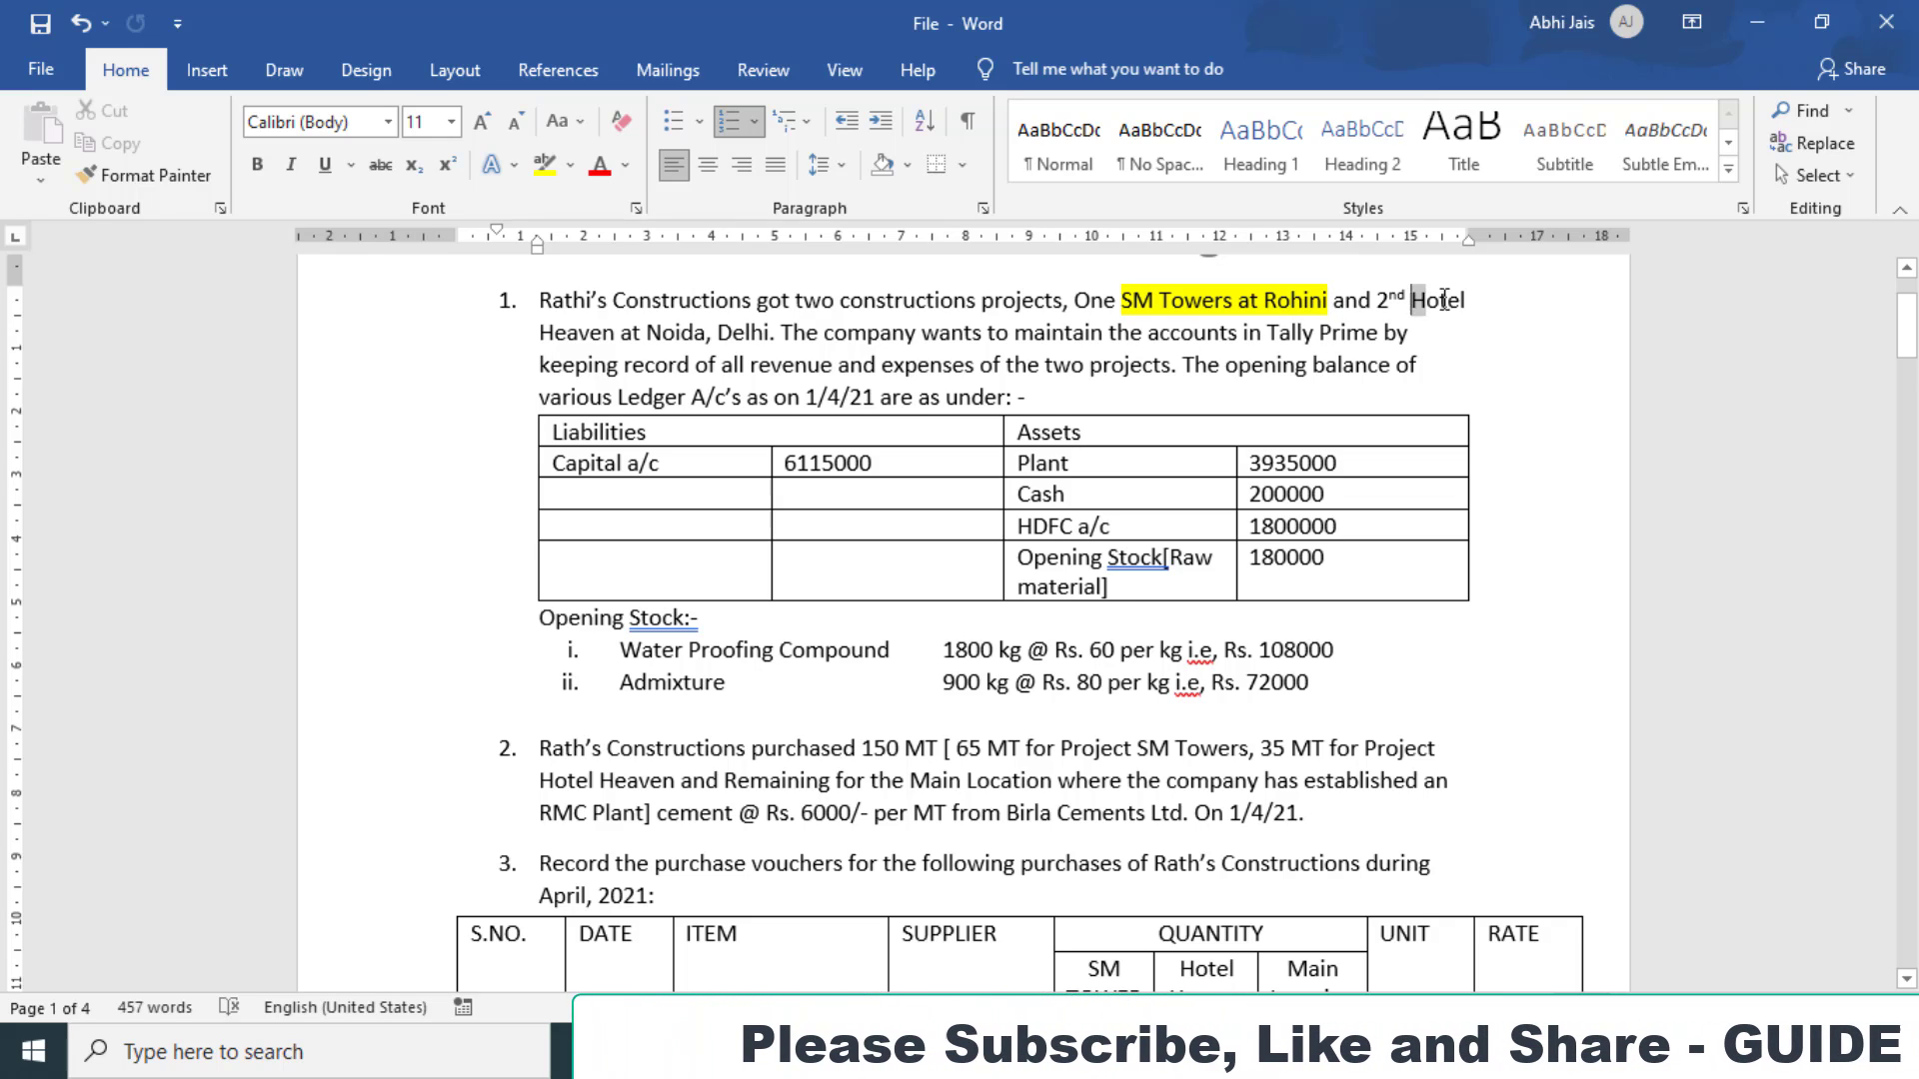
# Highlight Hotel Heaven at Noida in yellow and return to TallyPrime
pyautogui.moveTo(1410, 300); pyautogui.dragTo(706, 334)
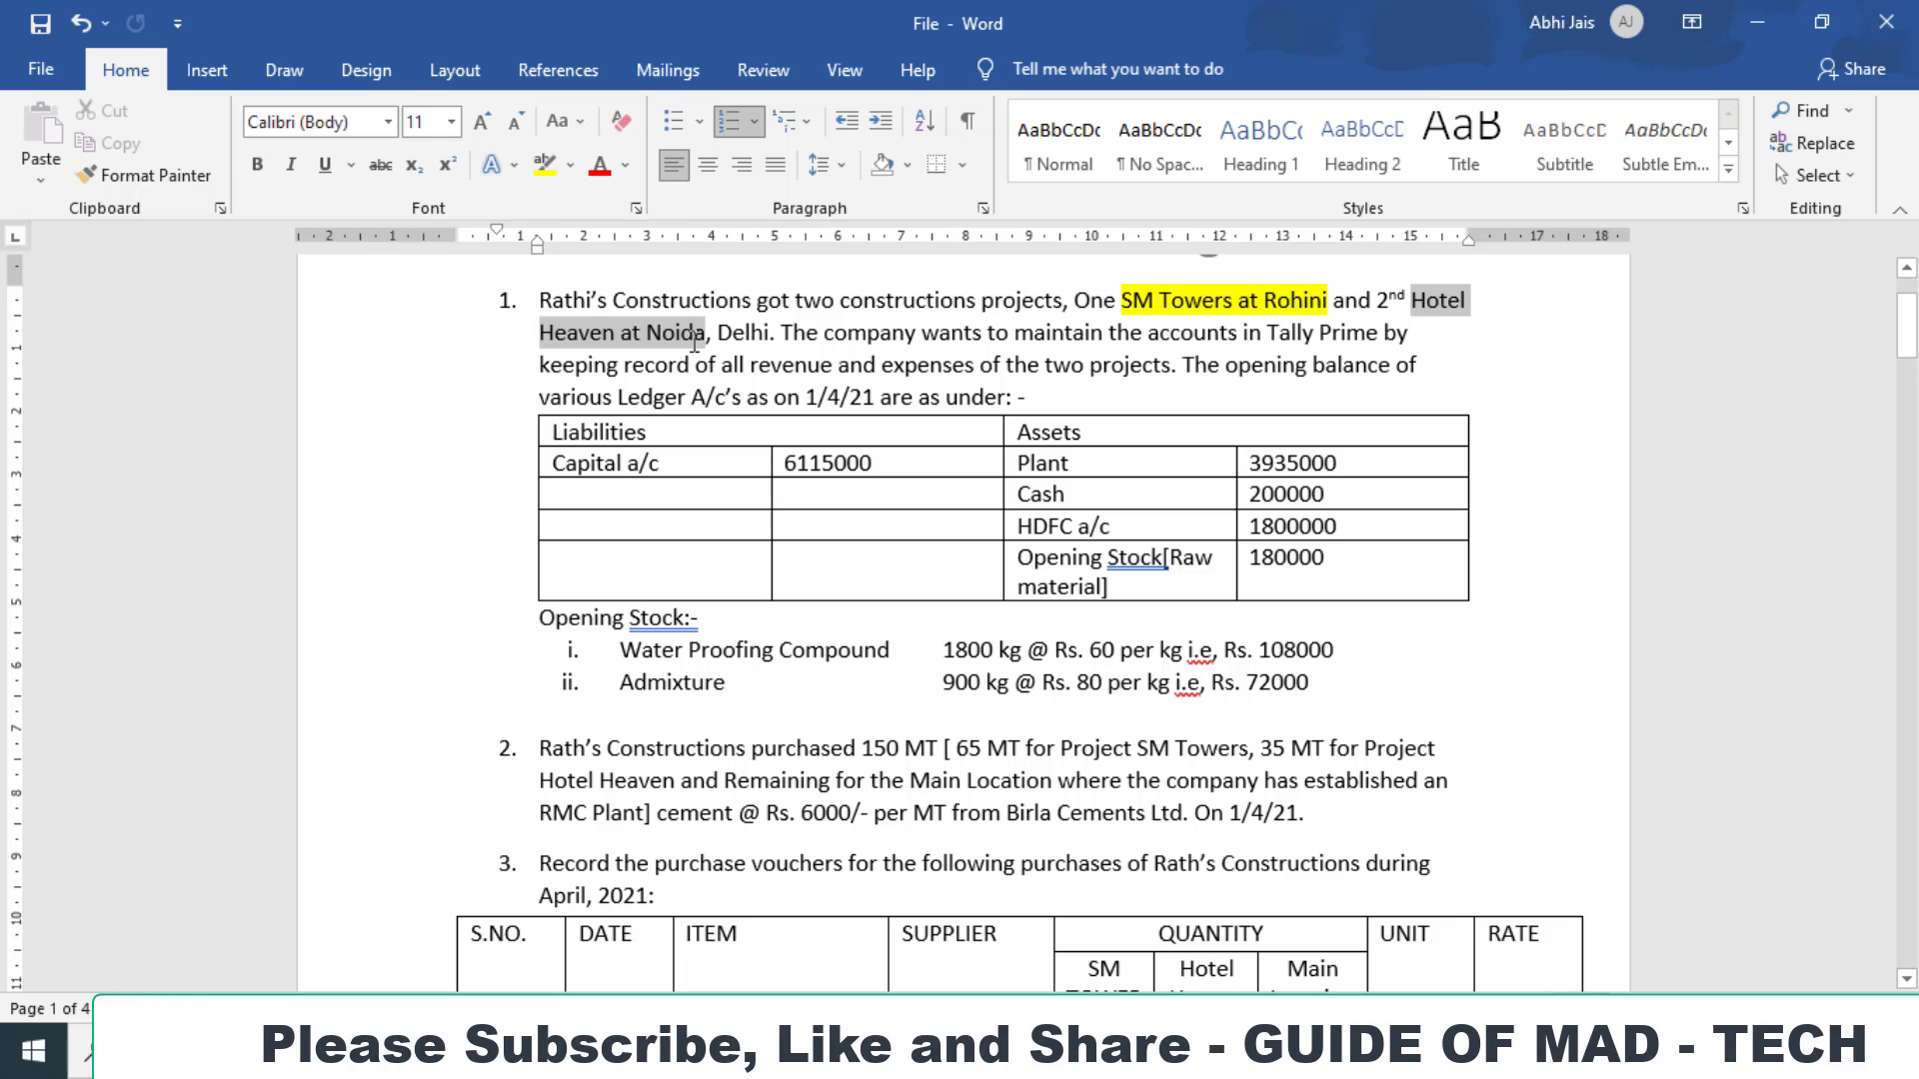
pyautogui.click(545, 164)
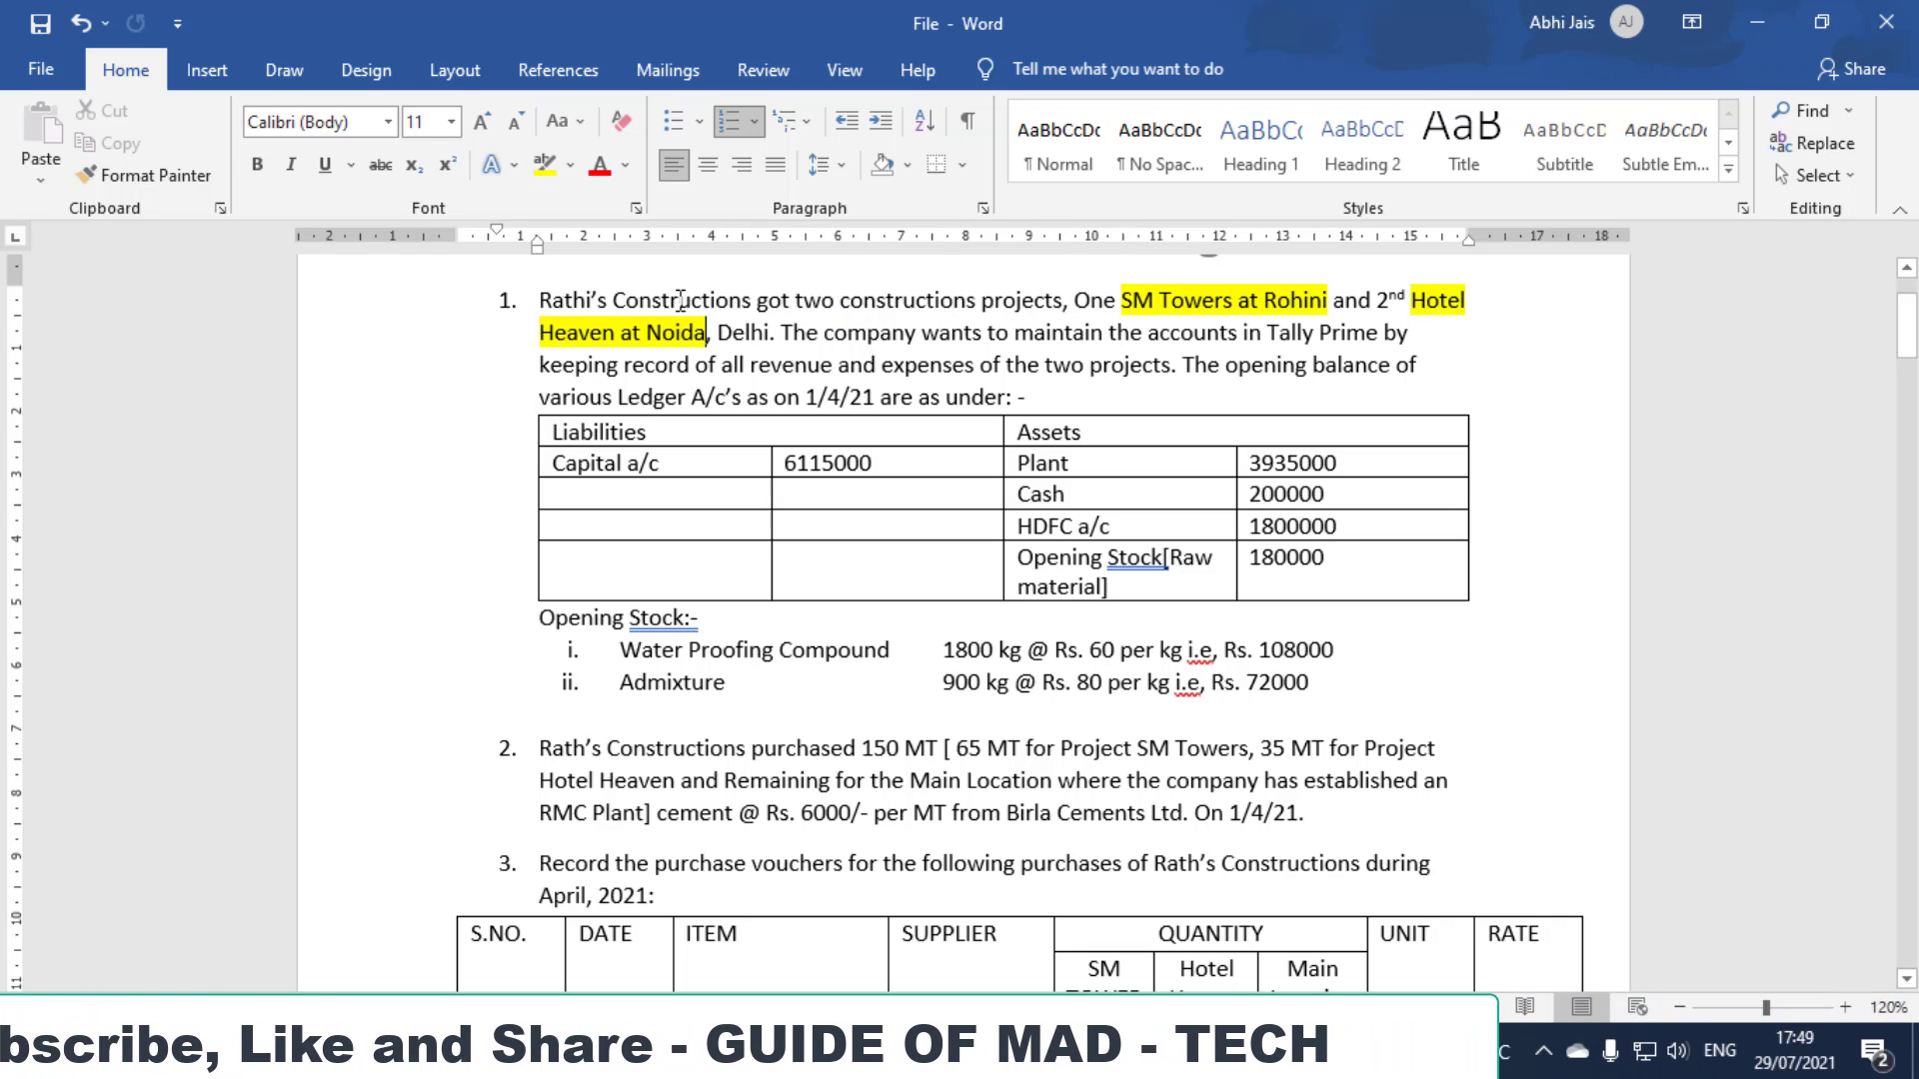
pyautogui.click(752, 355)
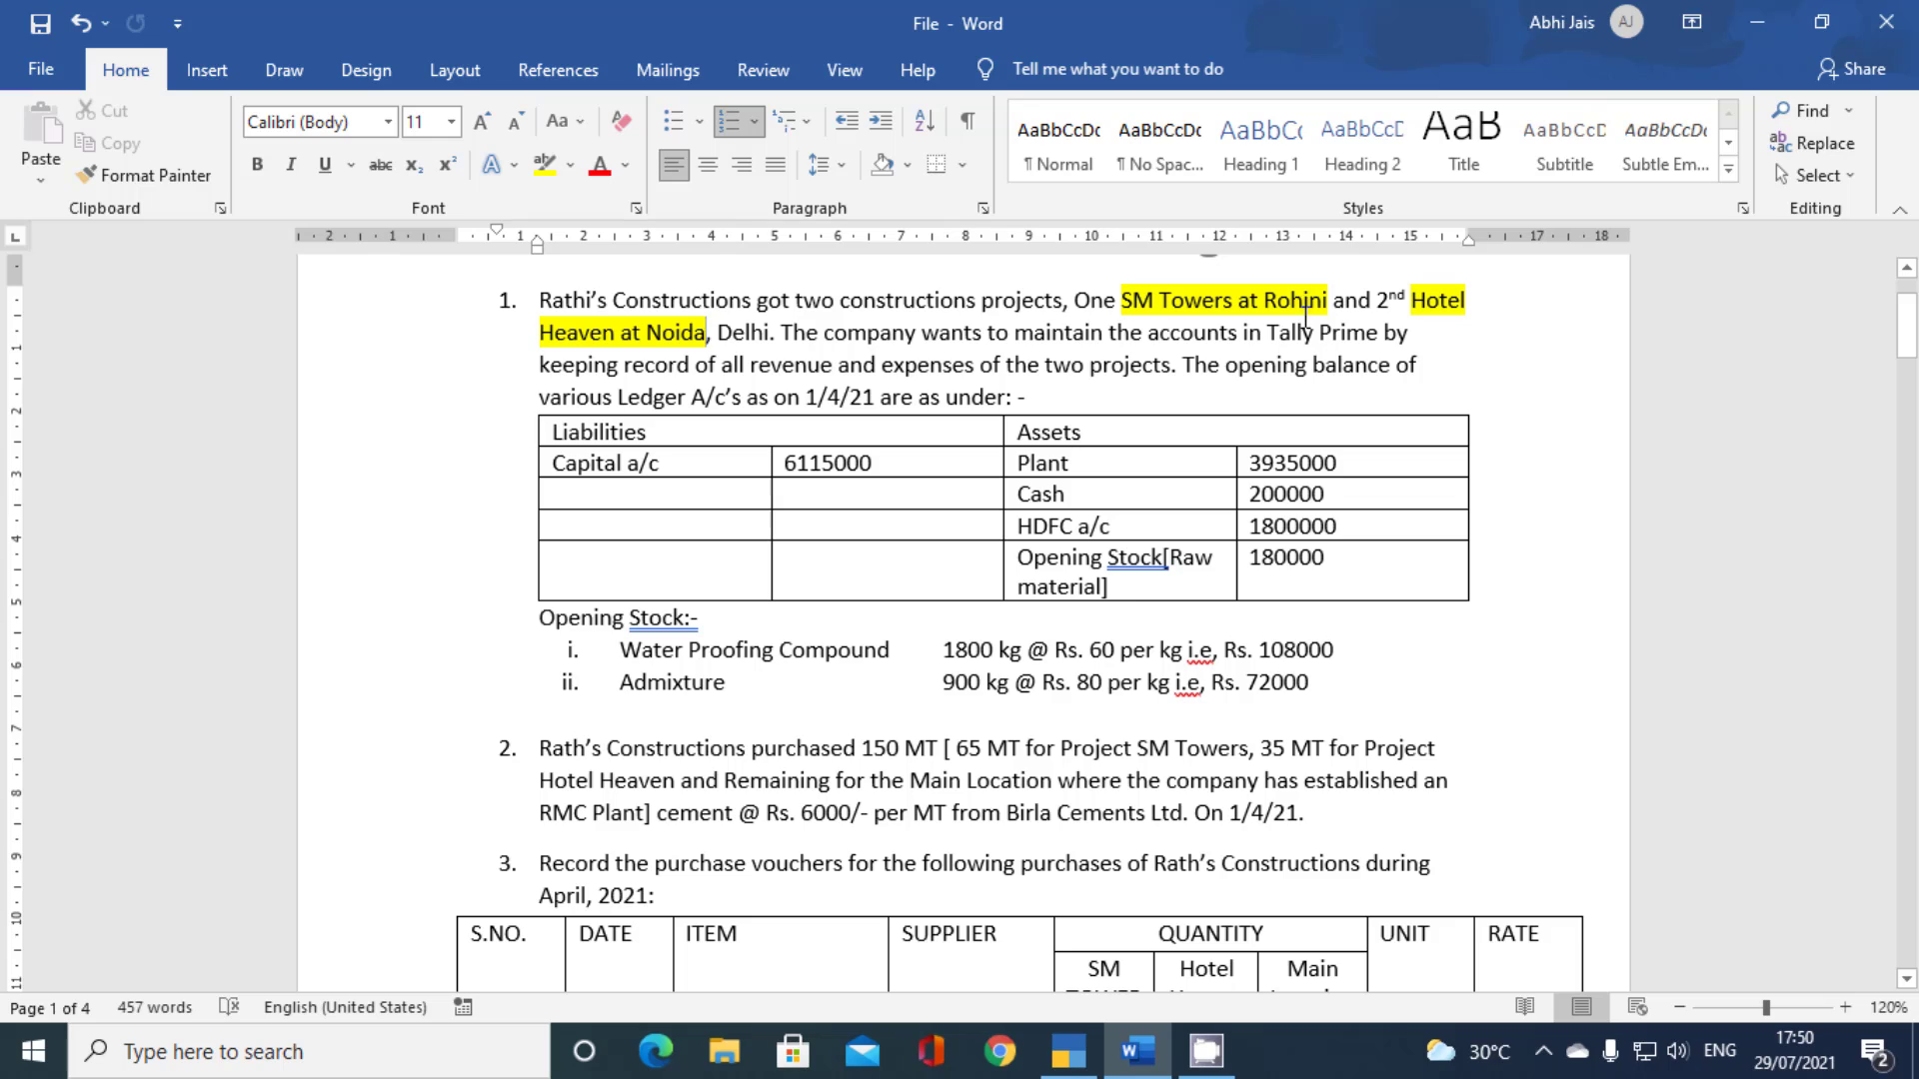
pyautogui.click(1068, 1050)
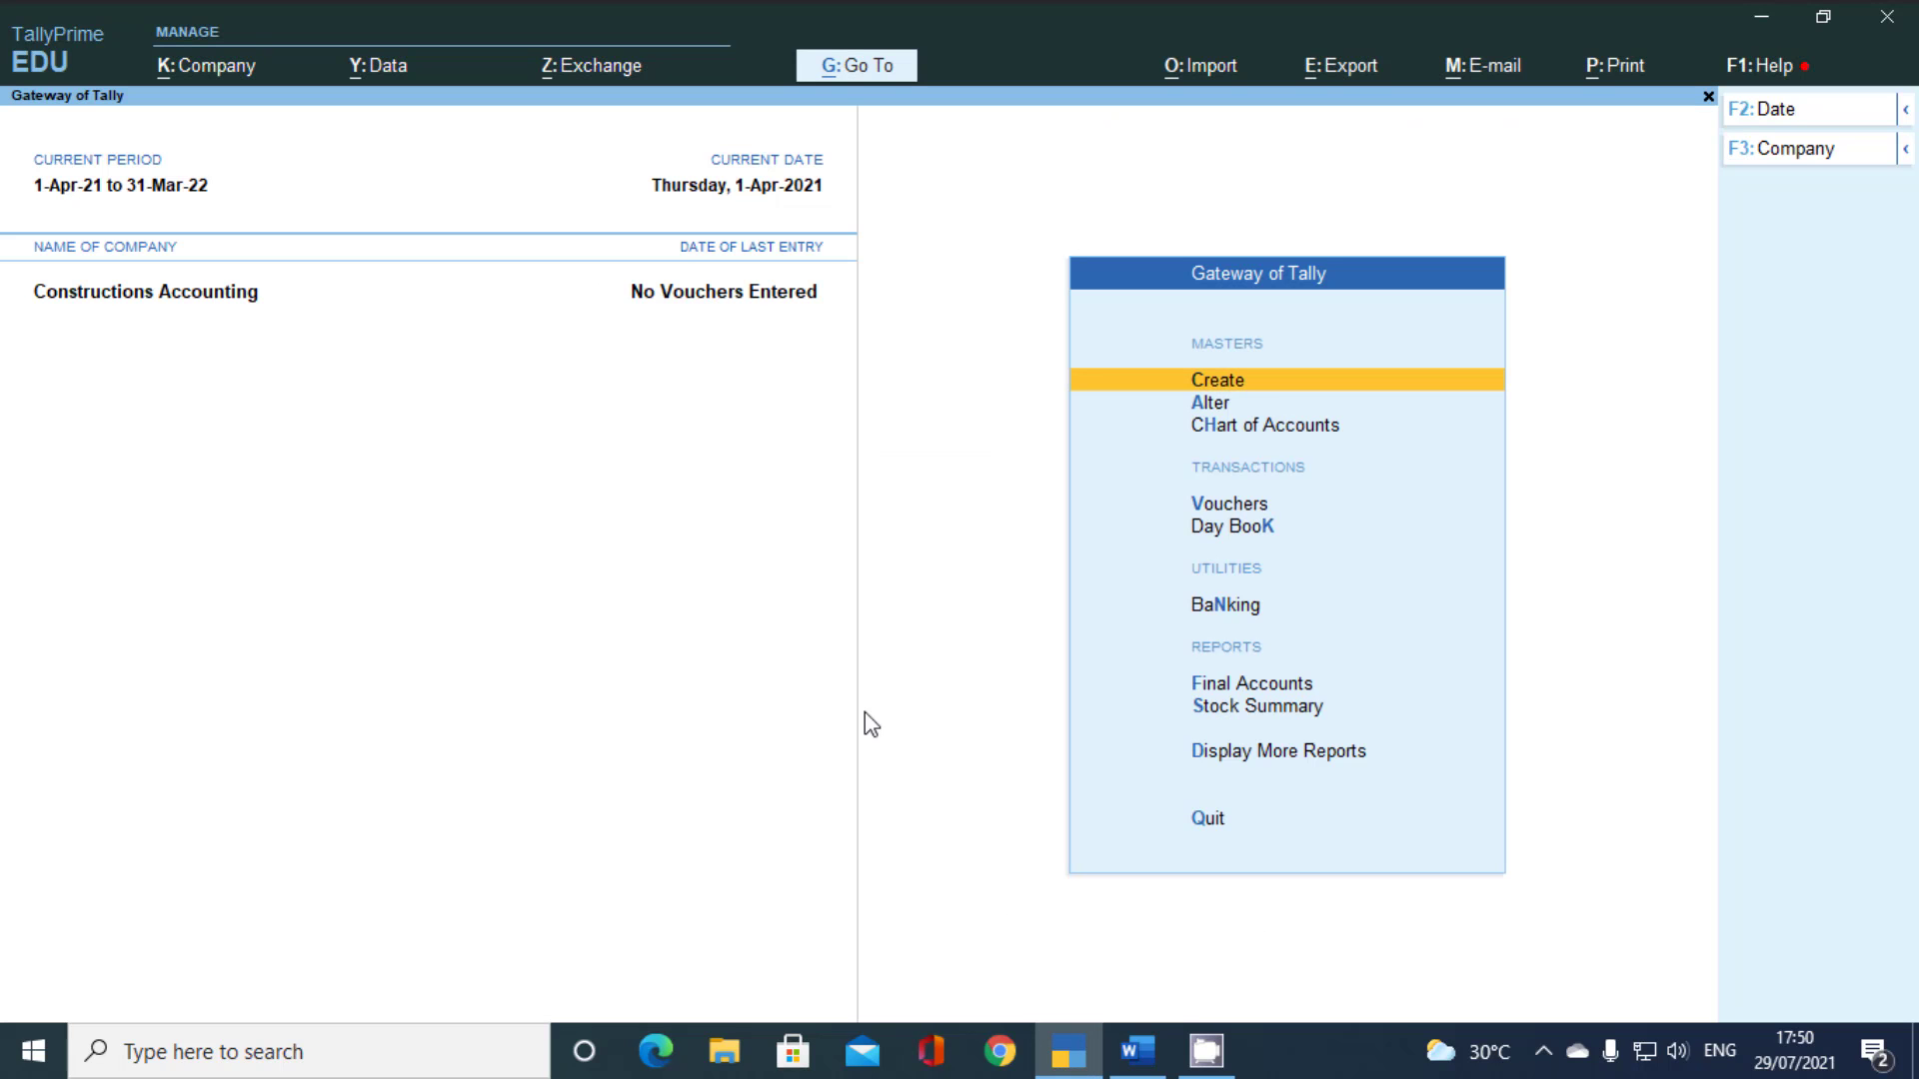
# Set Enable Cost Centres to Yes in the F11 company features and save
pyautogui.press('F11')
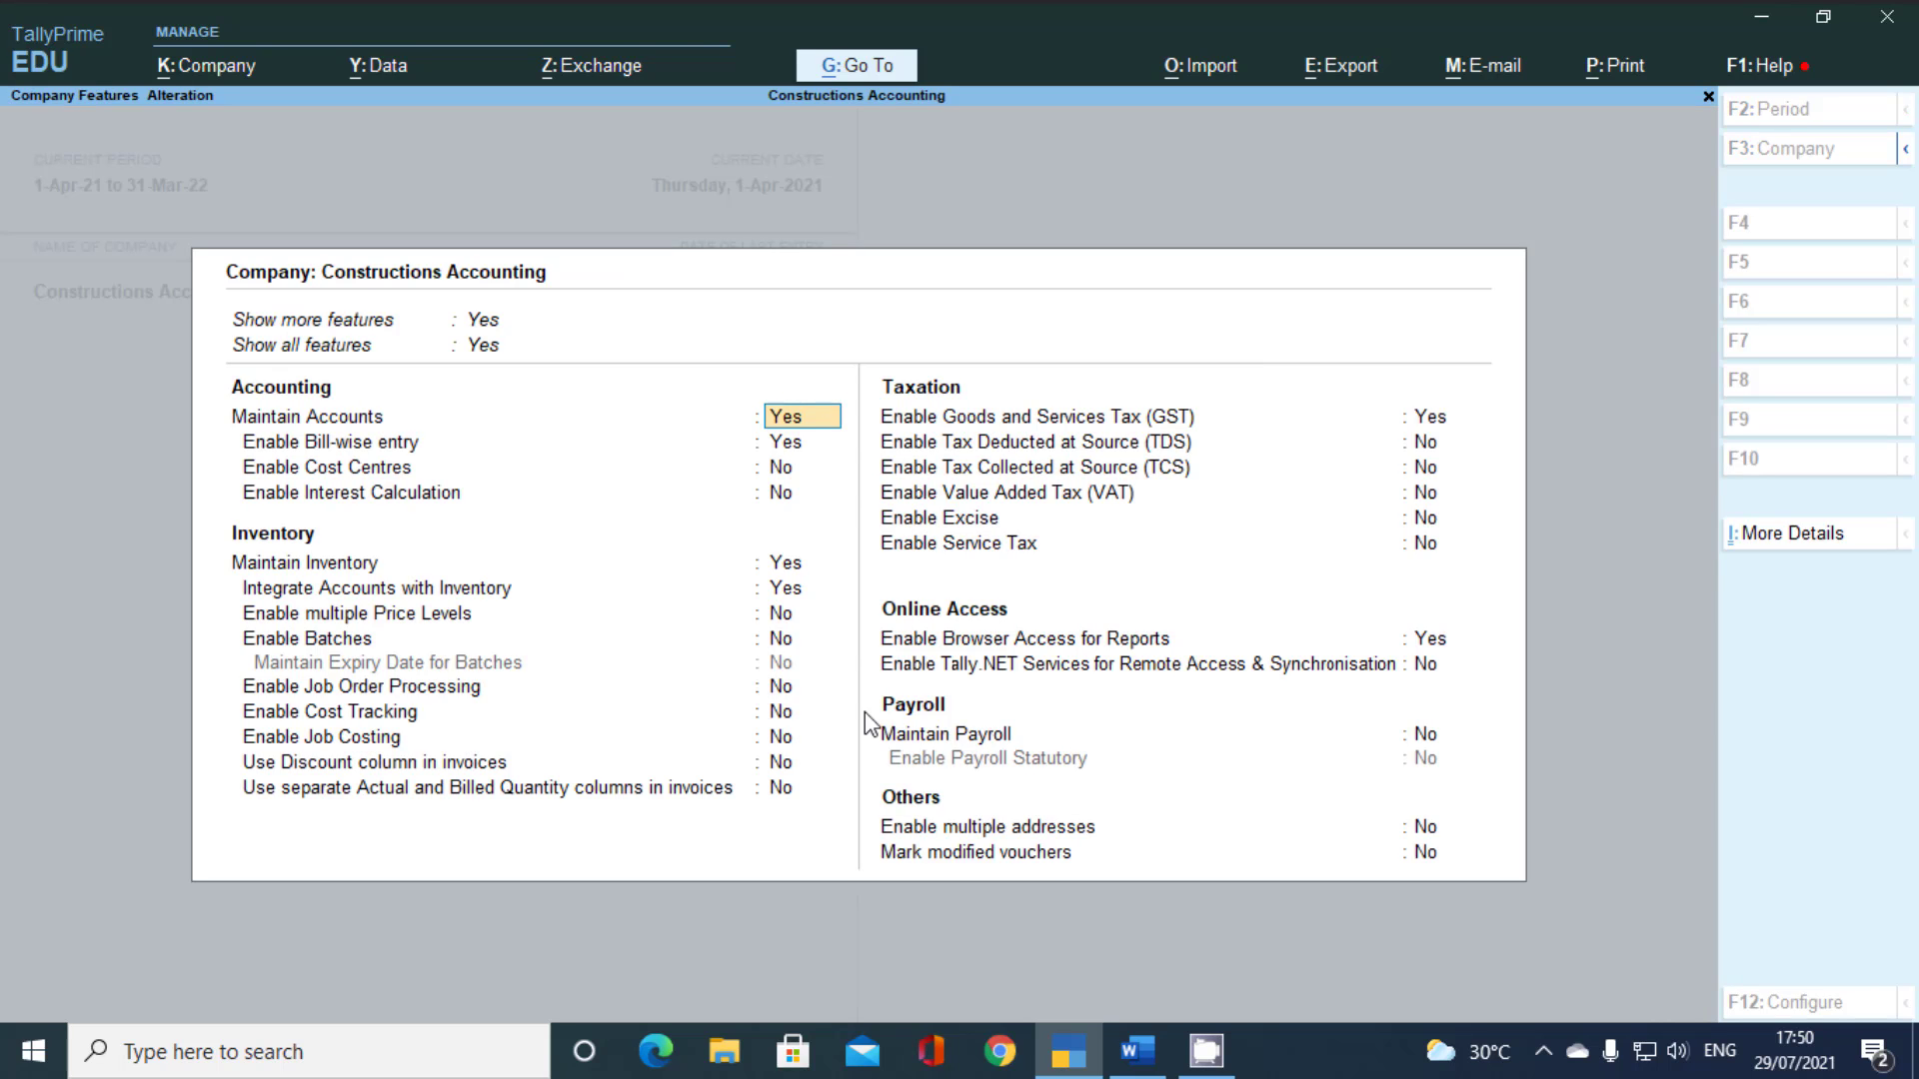
pyautogui.press('Return')
pyautogui.press('Return')
pyautogui.press('Down')
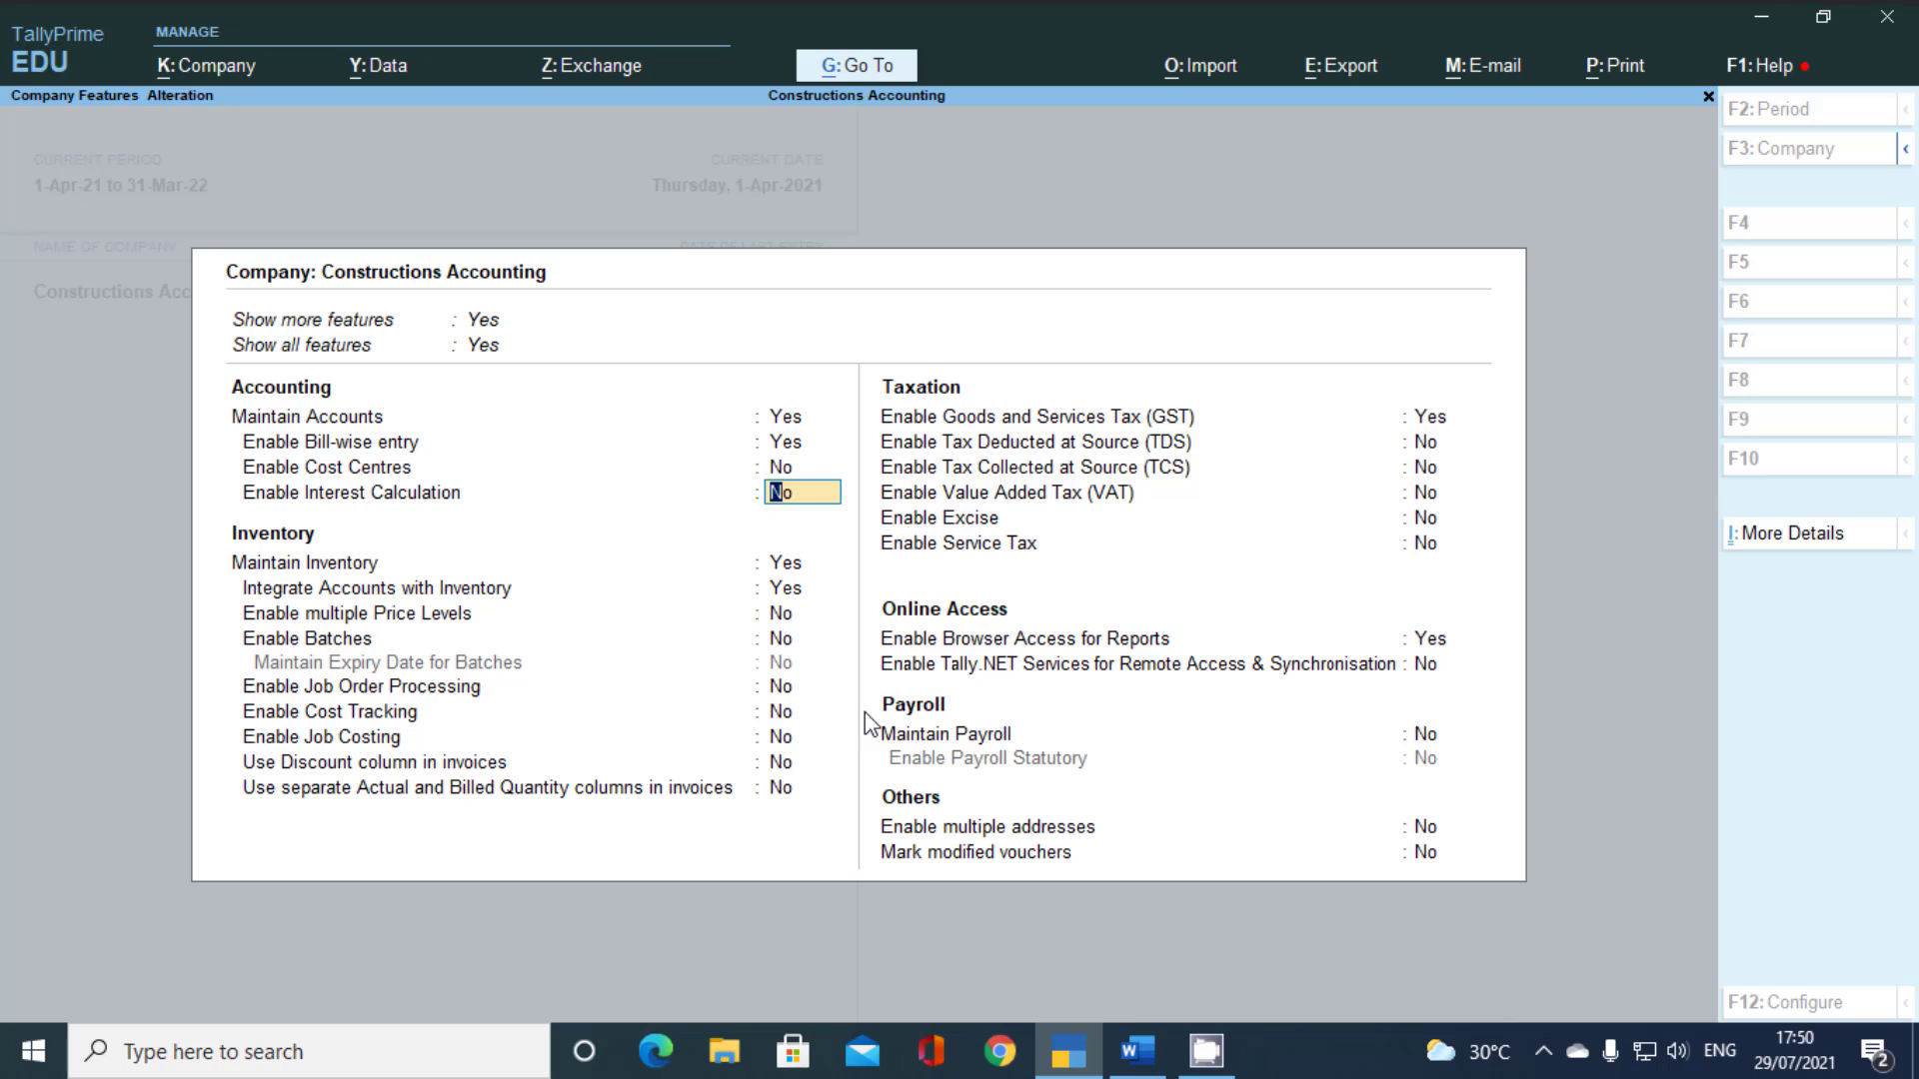
pyautogui.press('Up')
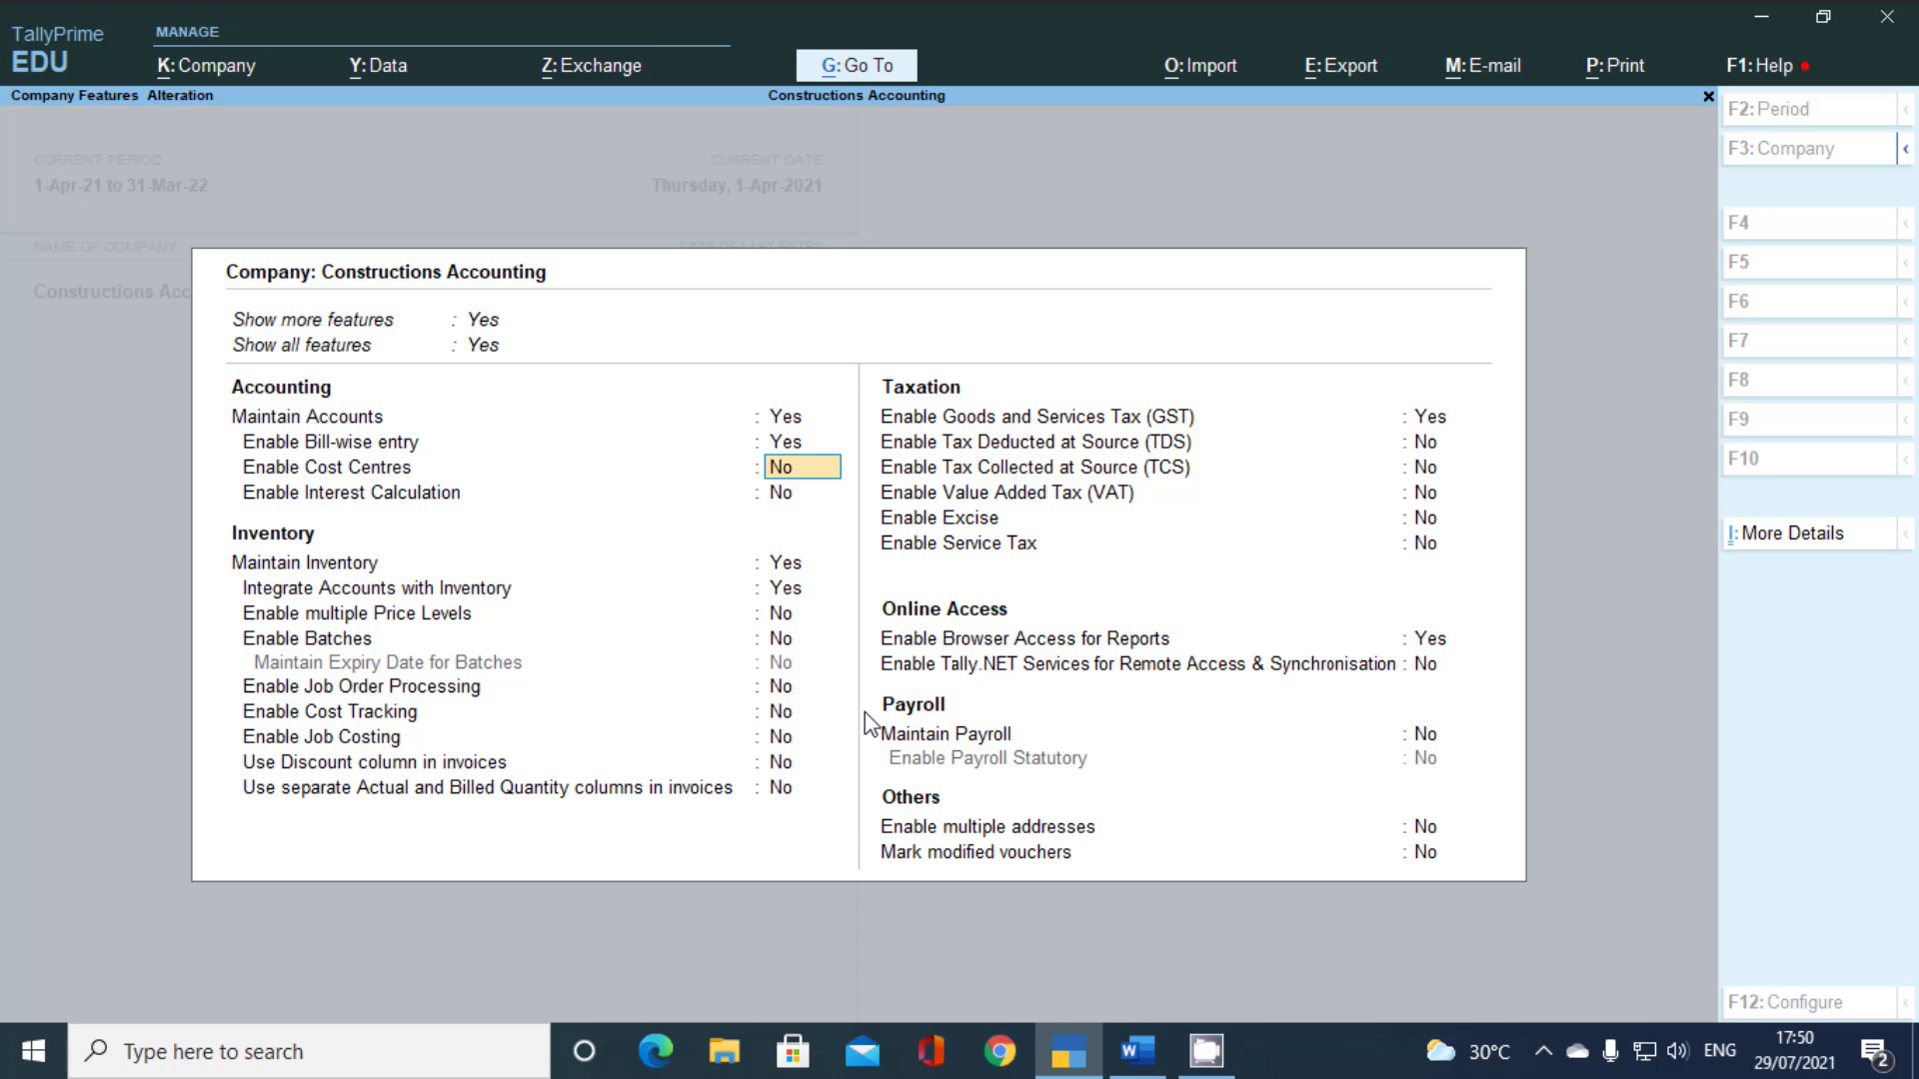
pyautogui.write('y')
pyautogui.press('Return')
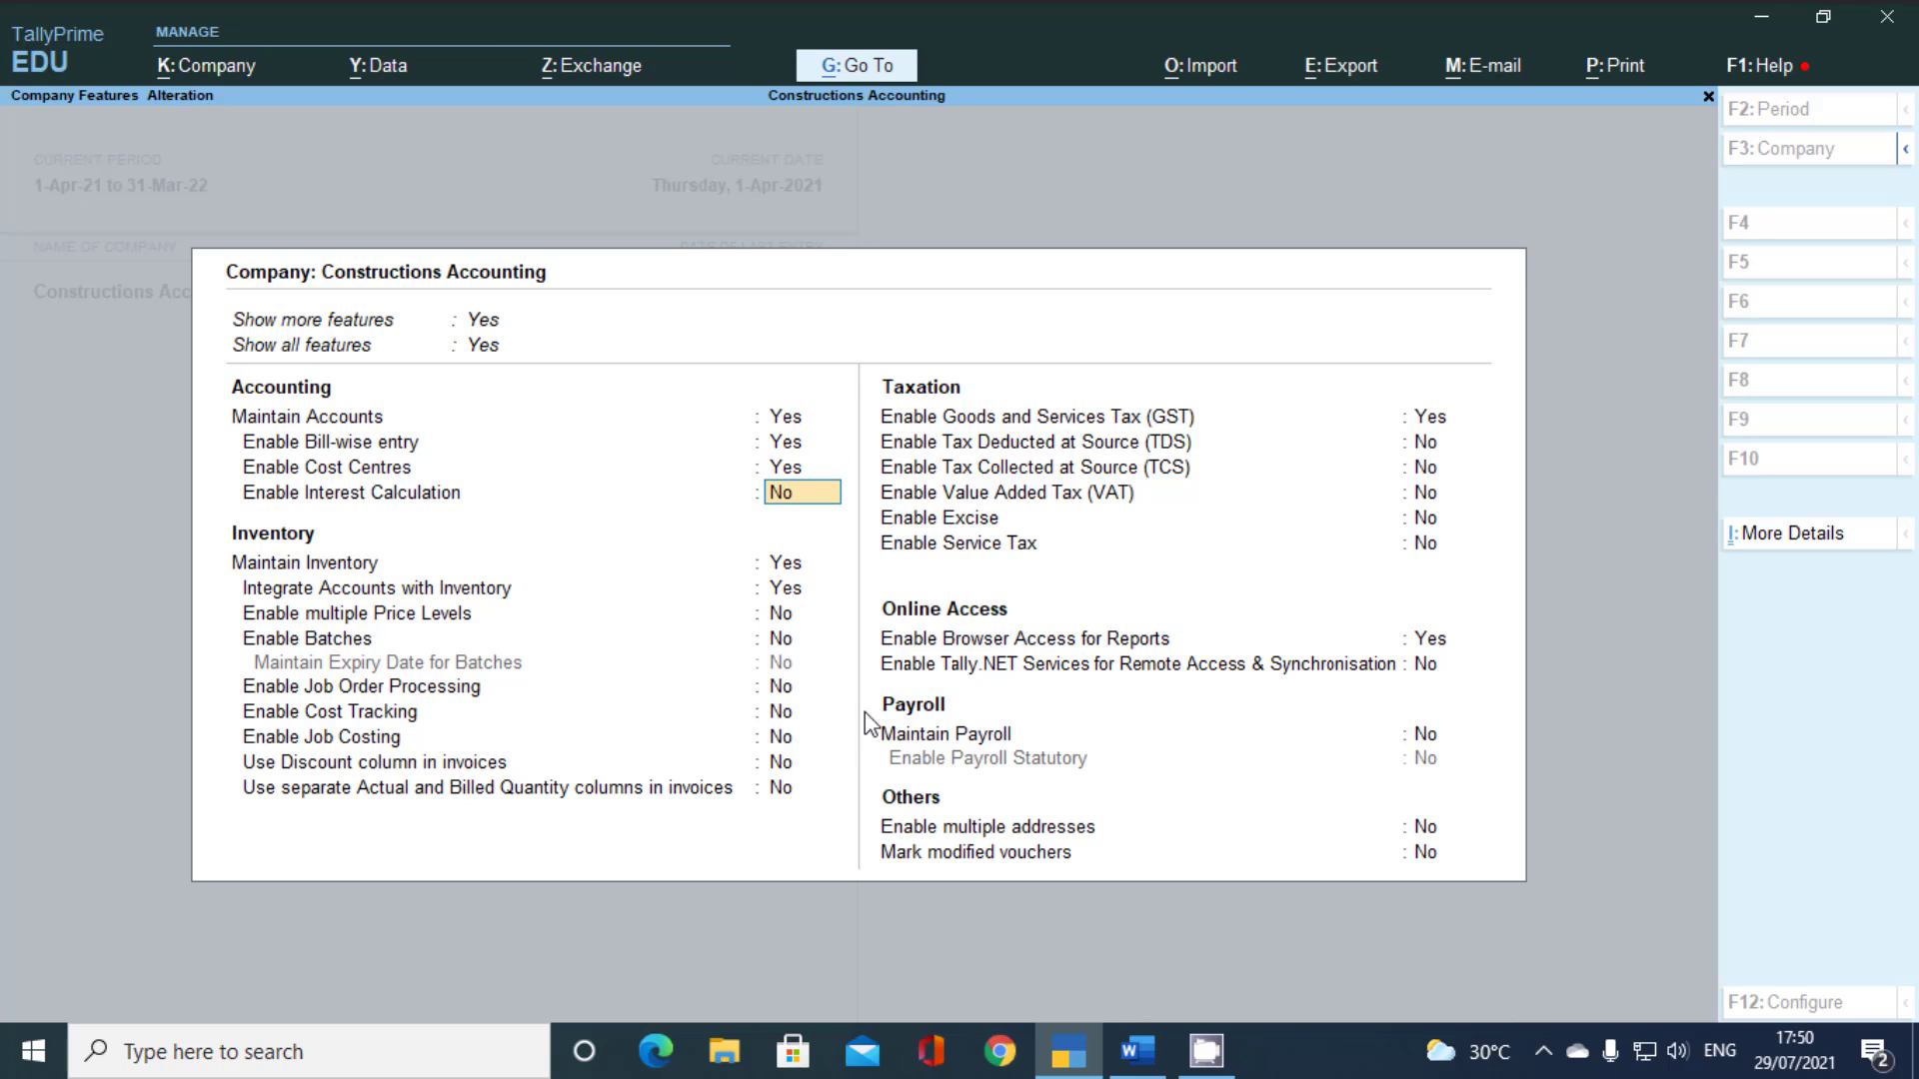
pyautogui.press('ctrl')
pyautogui.hotkey('ctrl', 'a')
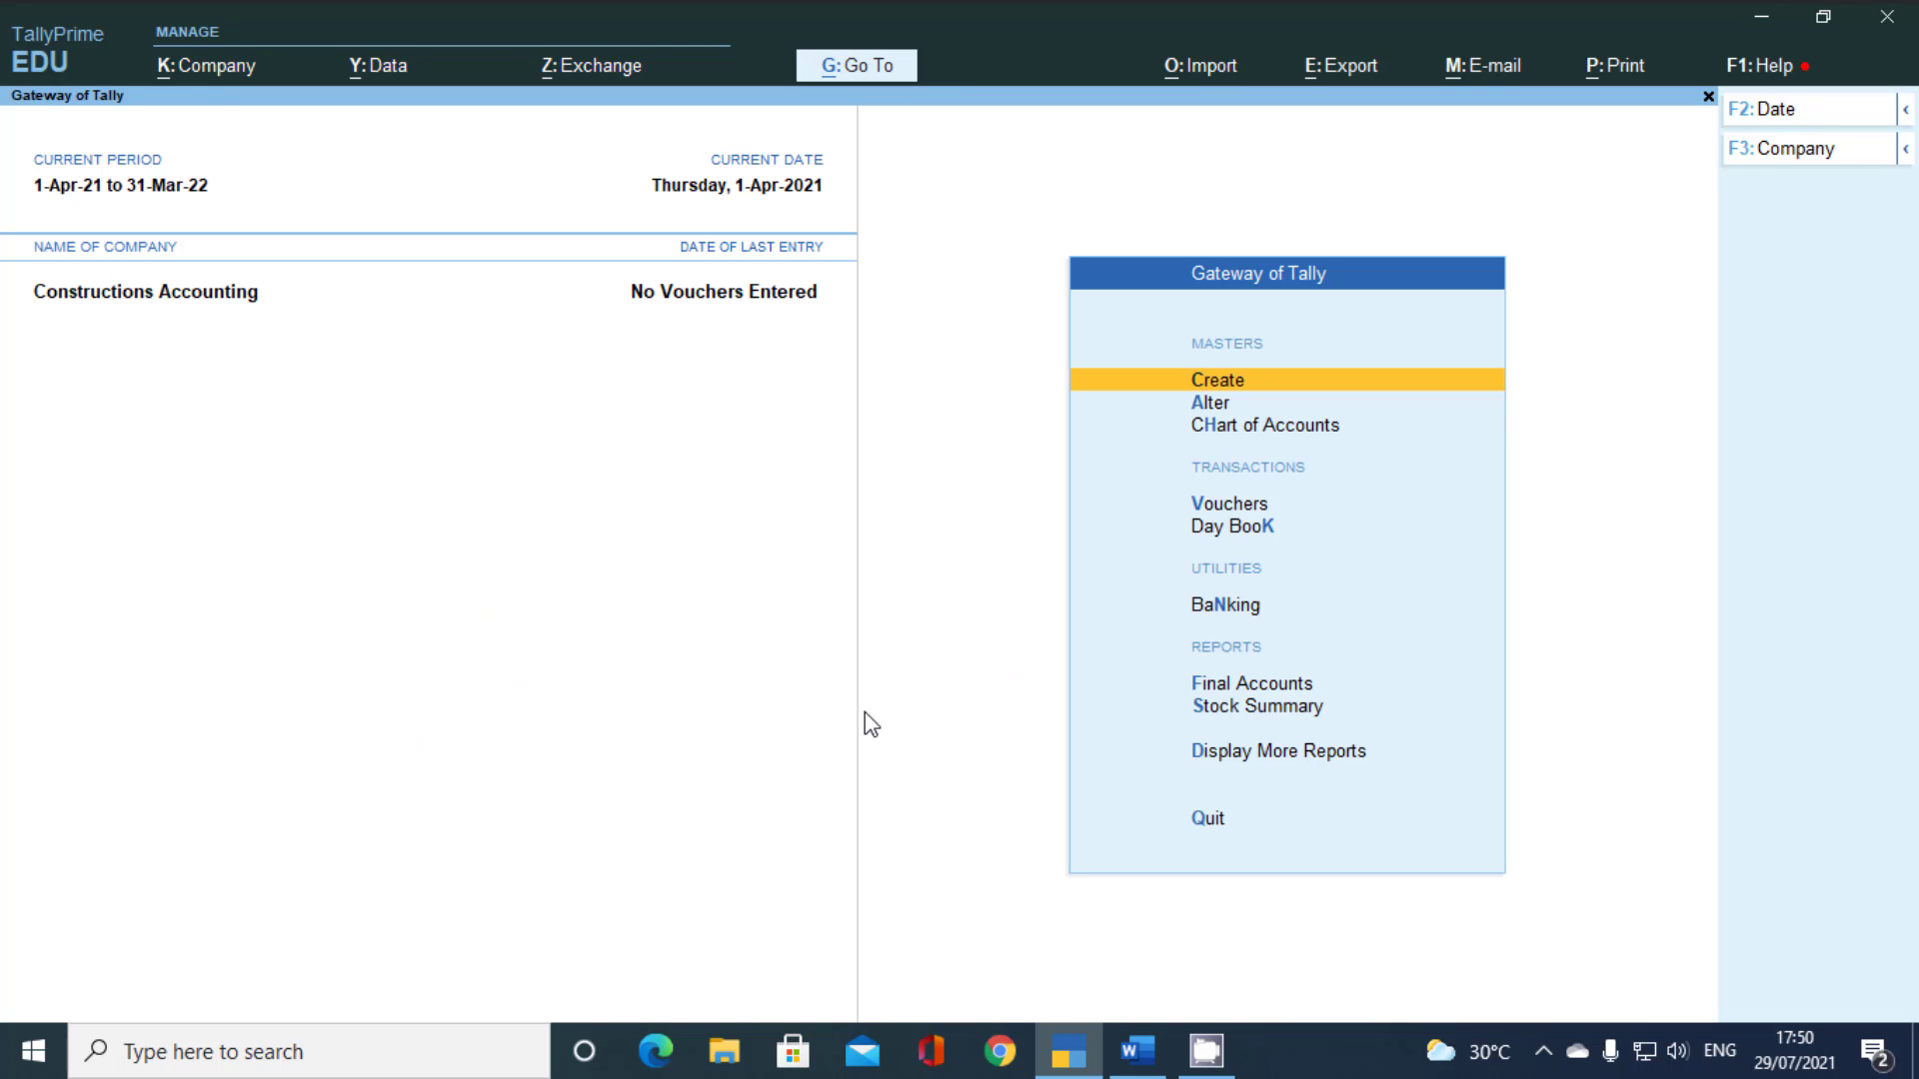
# Set Enable Job Costing to Yes in the company features and save
pyautogui.press('F11')
pyautogui.press('Return')
pyautogui.press('Return')
pyautogui.press('Return')
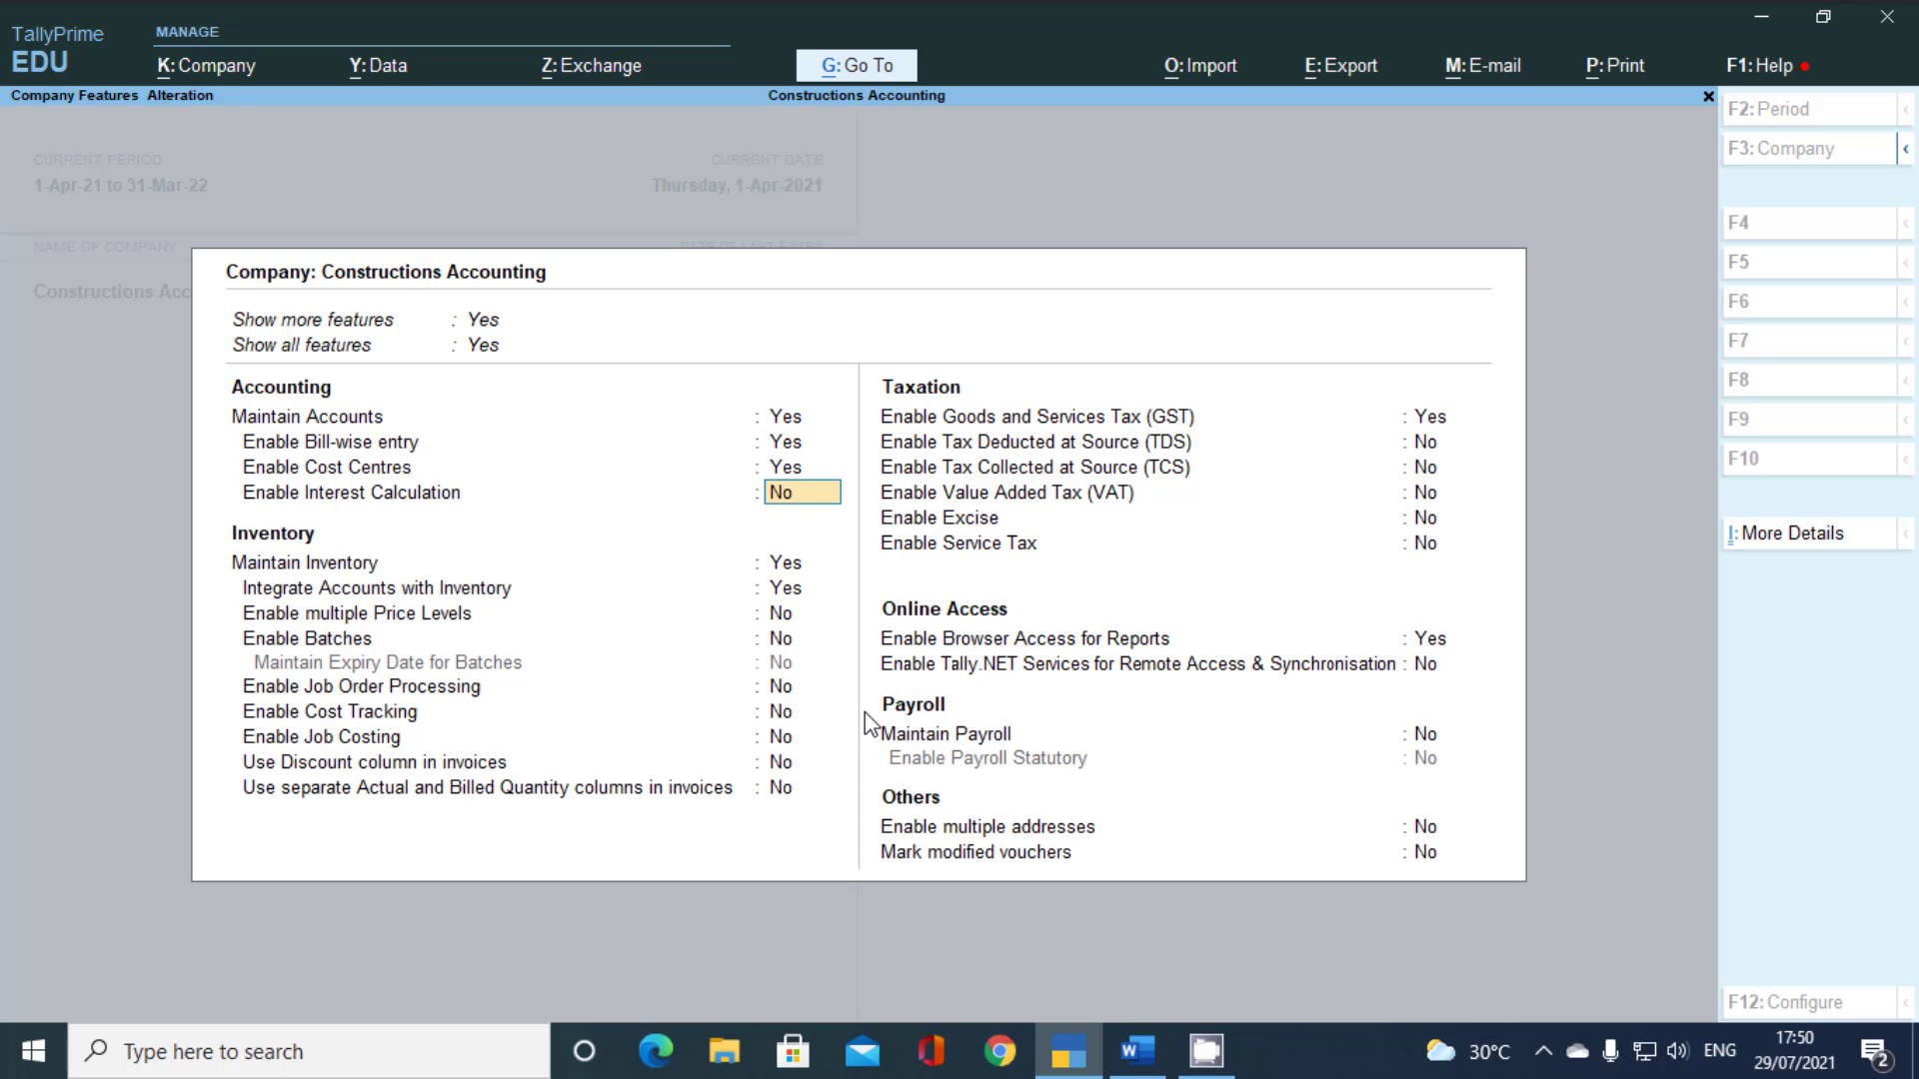
pyautogui.press('Return')
pyautogui.press('Return')
pyautogui.press('Return')
pyautogui.press('Return')
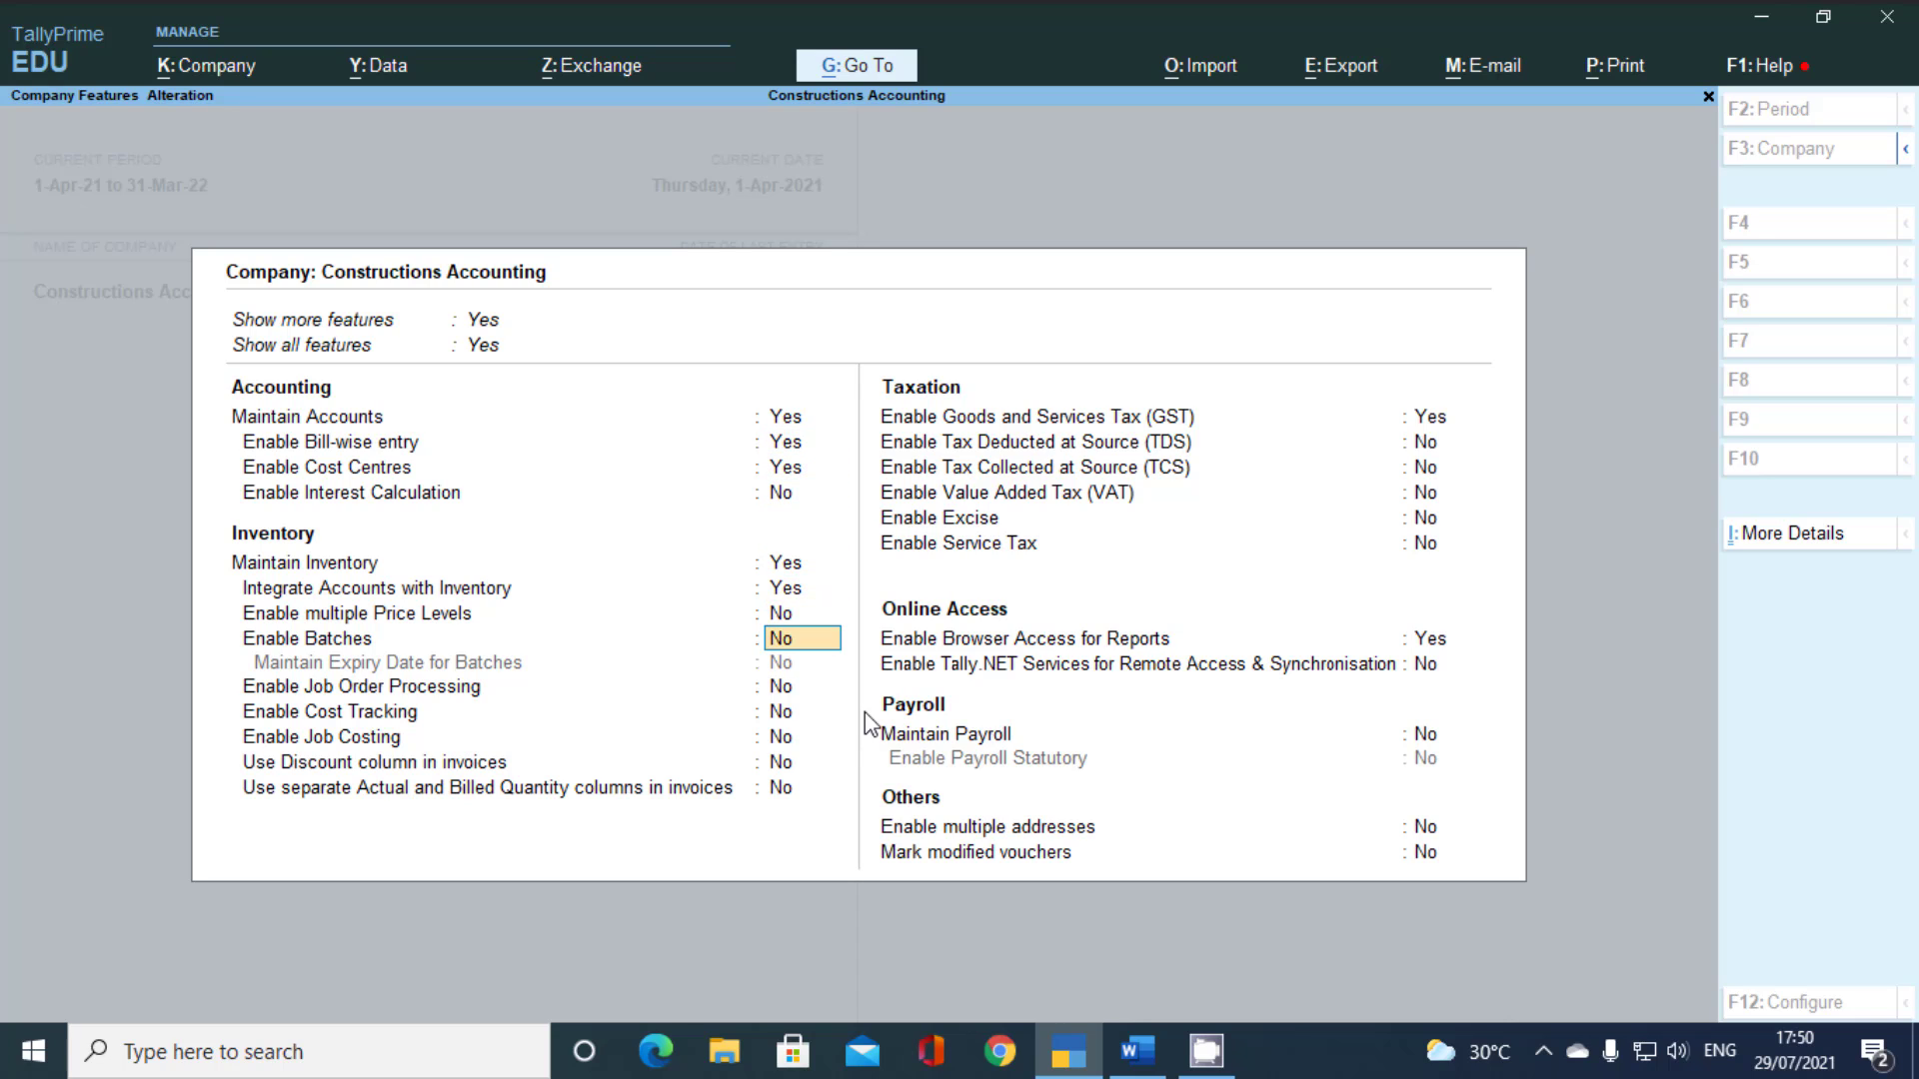
pyautogui.press('Return')
pyautogui.press('Return')
pyautogui.press('Return')
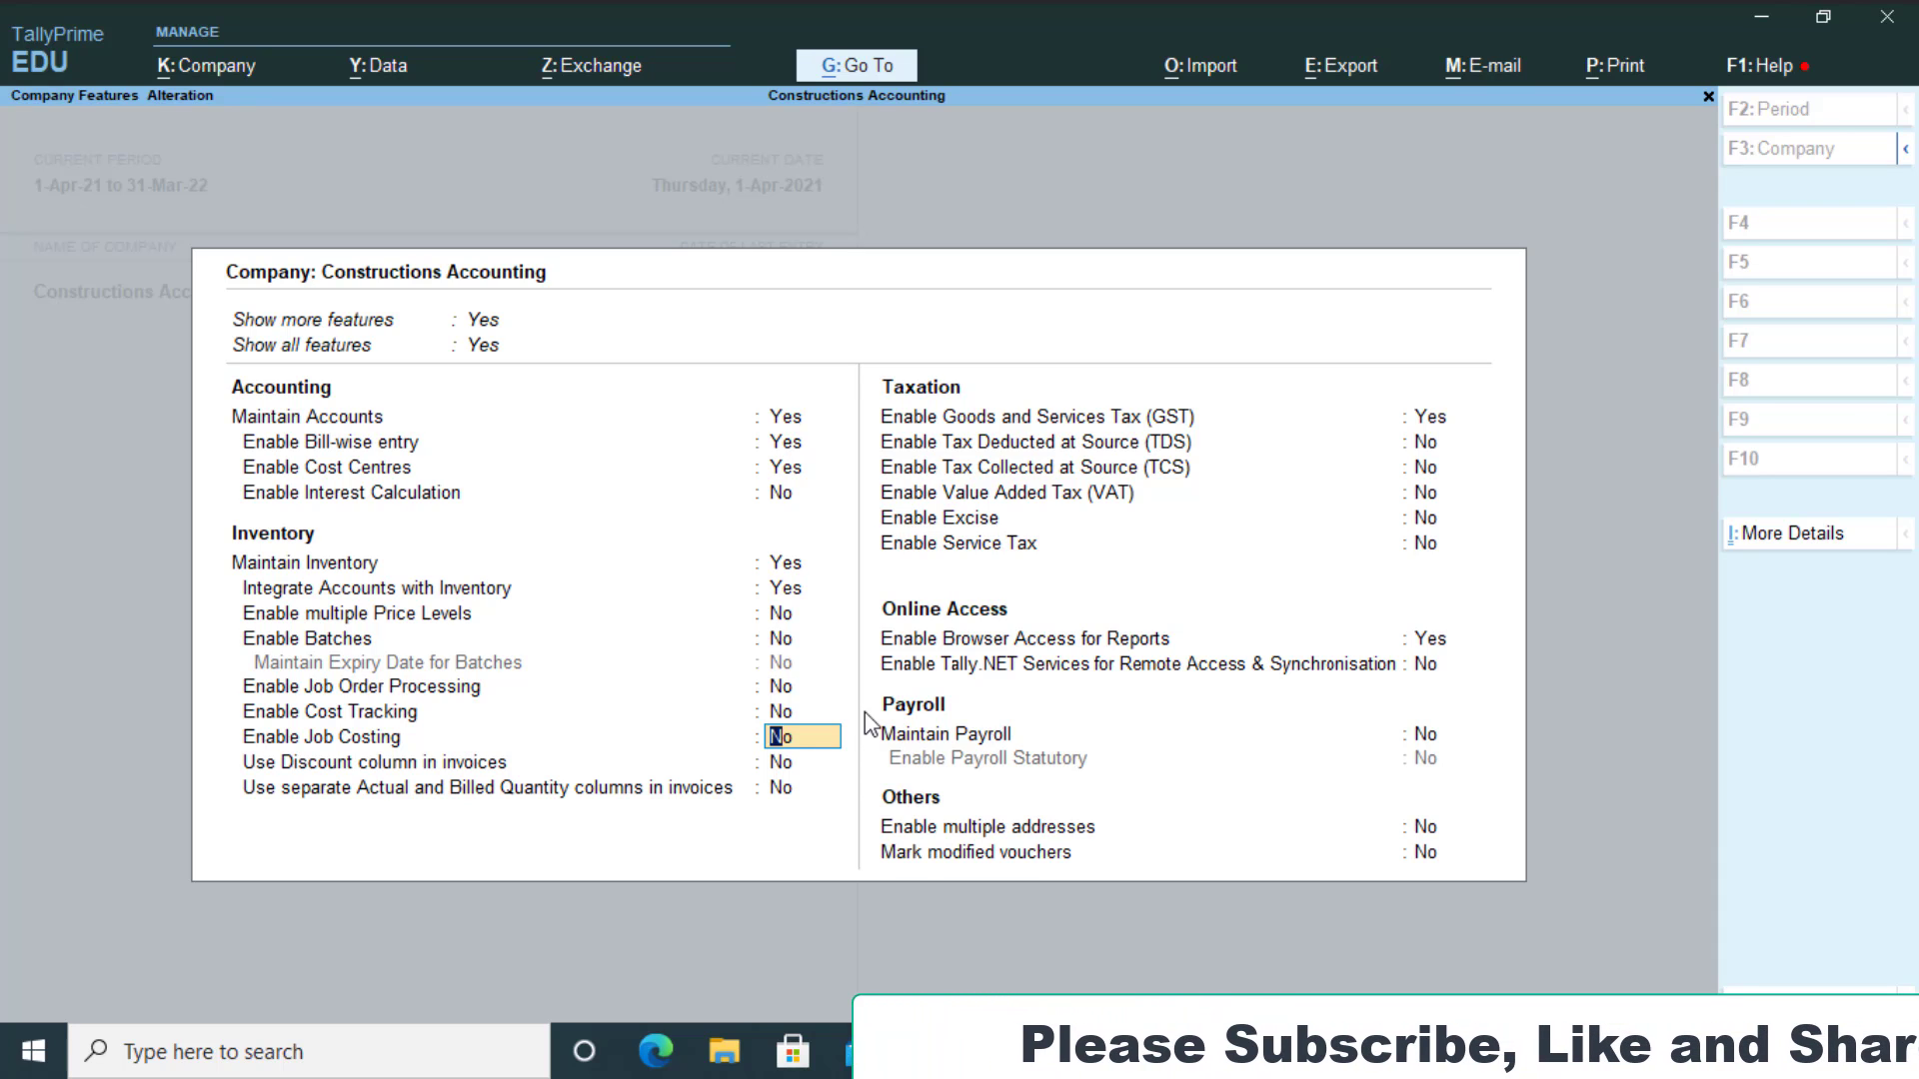
pyautogui.press('y')
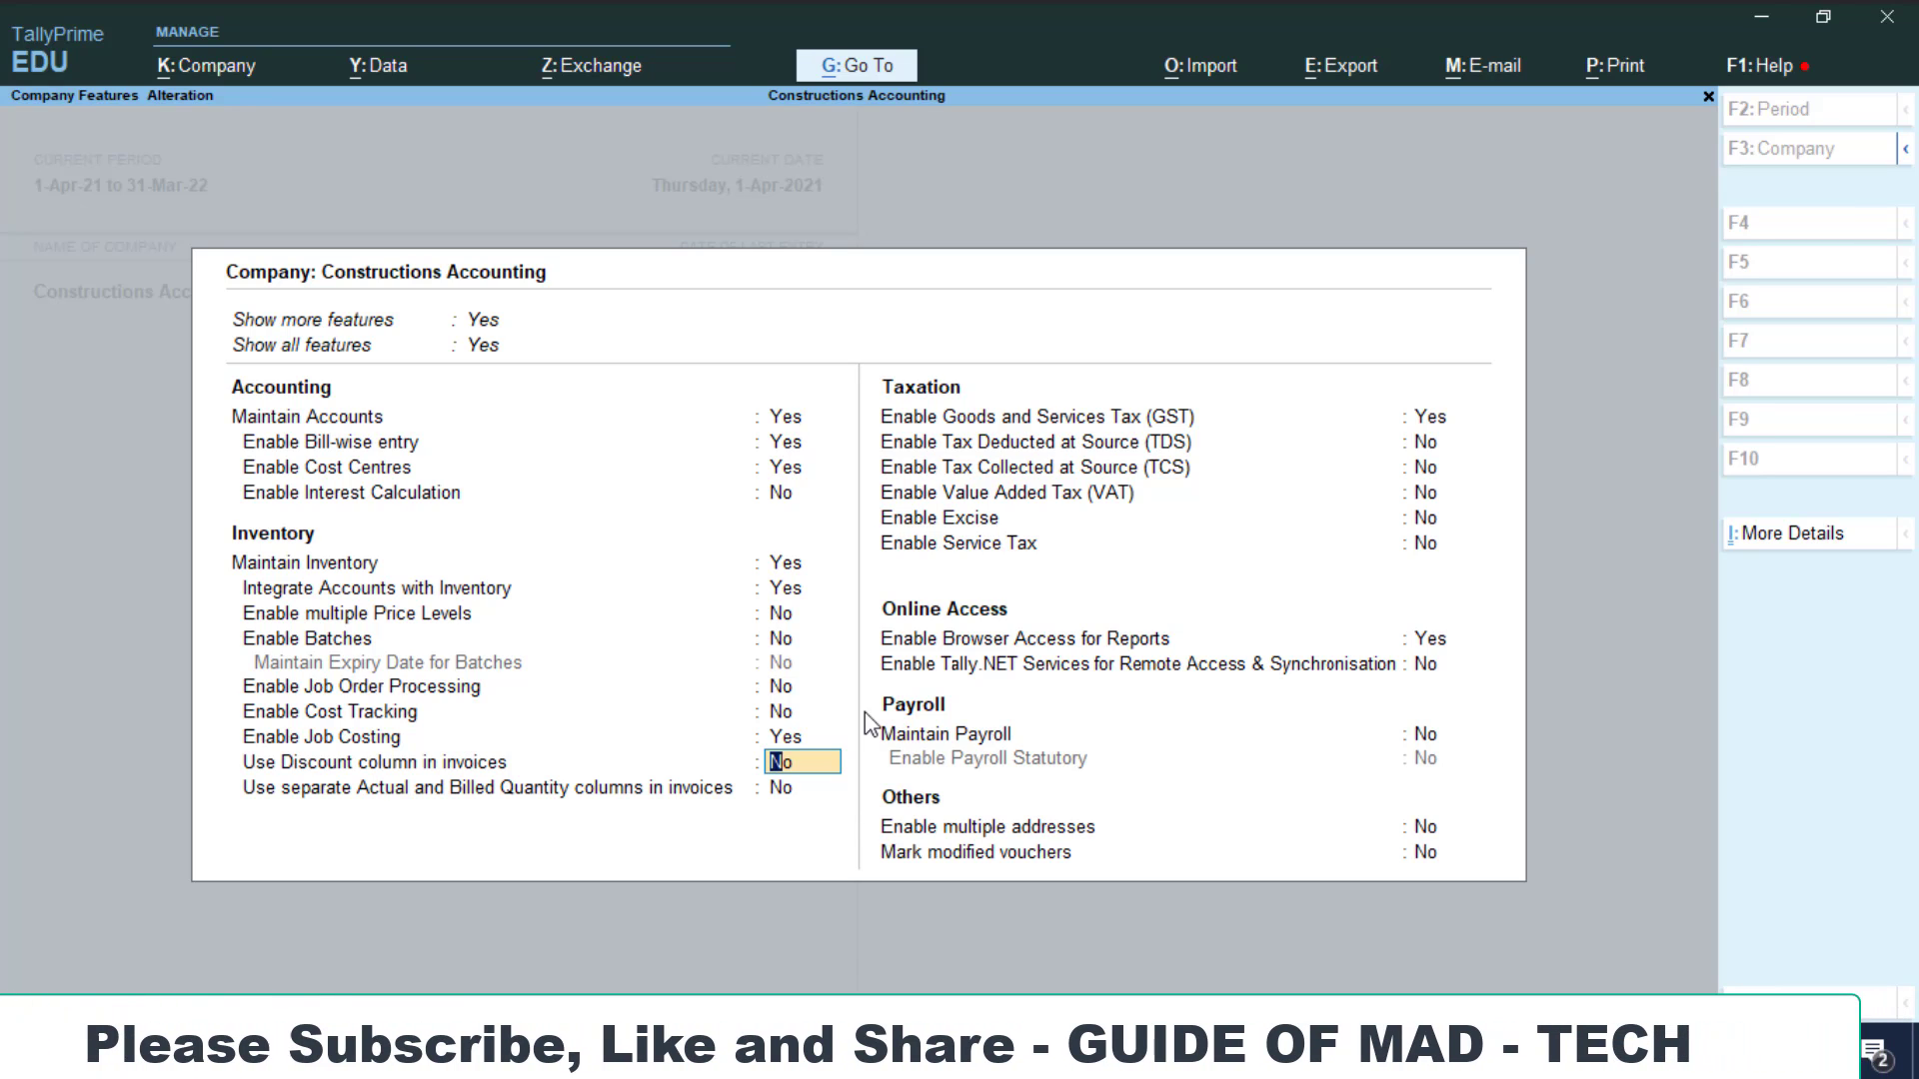
pyautogui.press('Up')
pyautogui.press('Up')
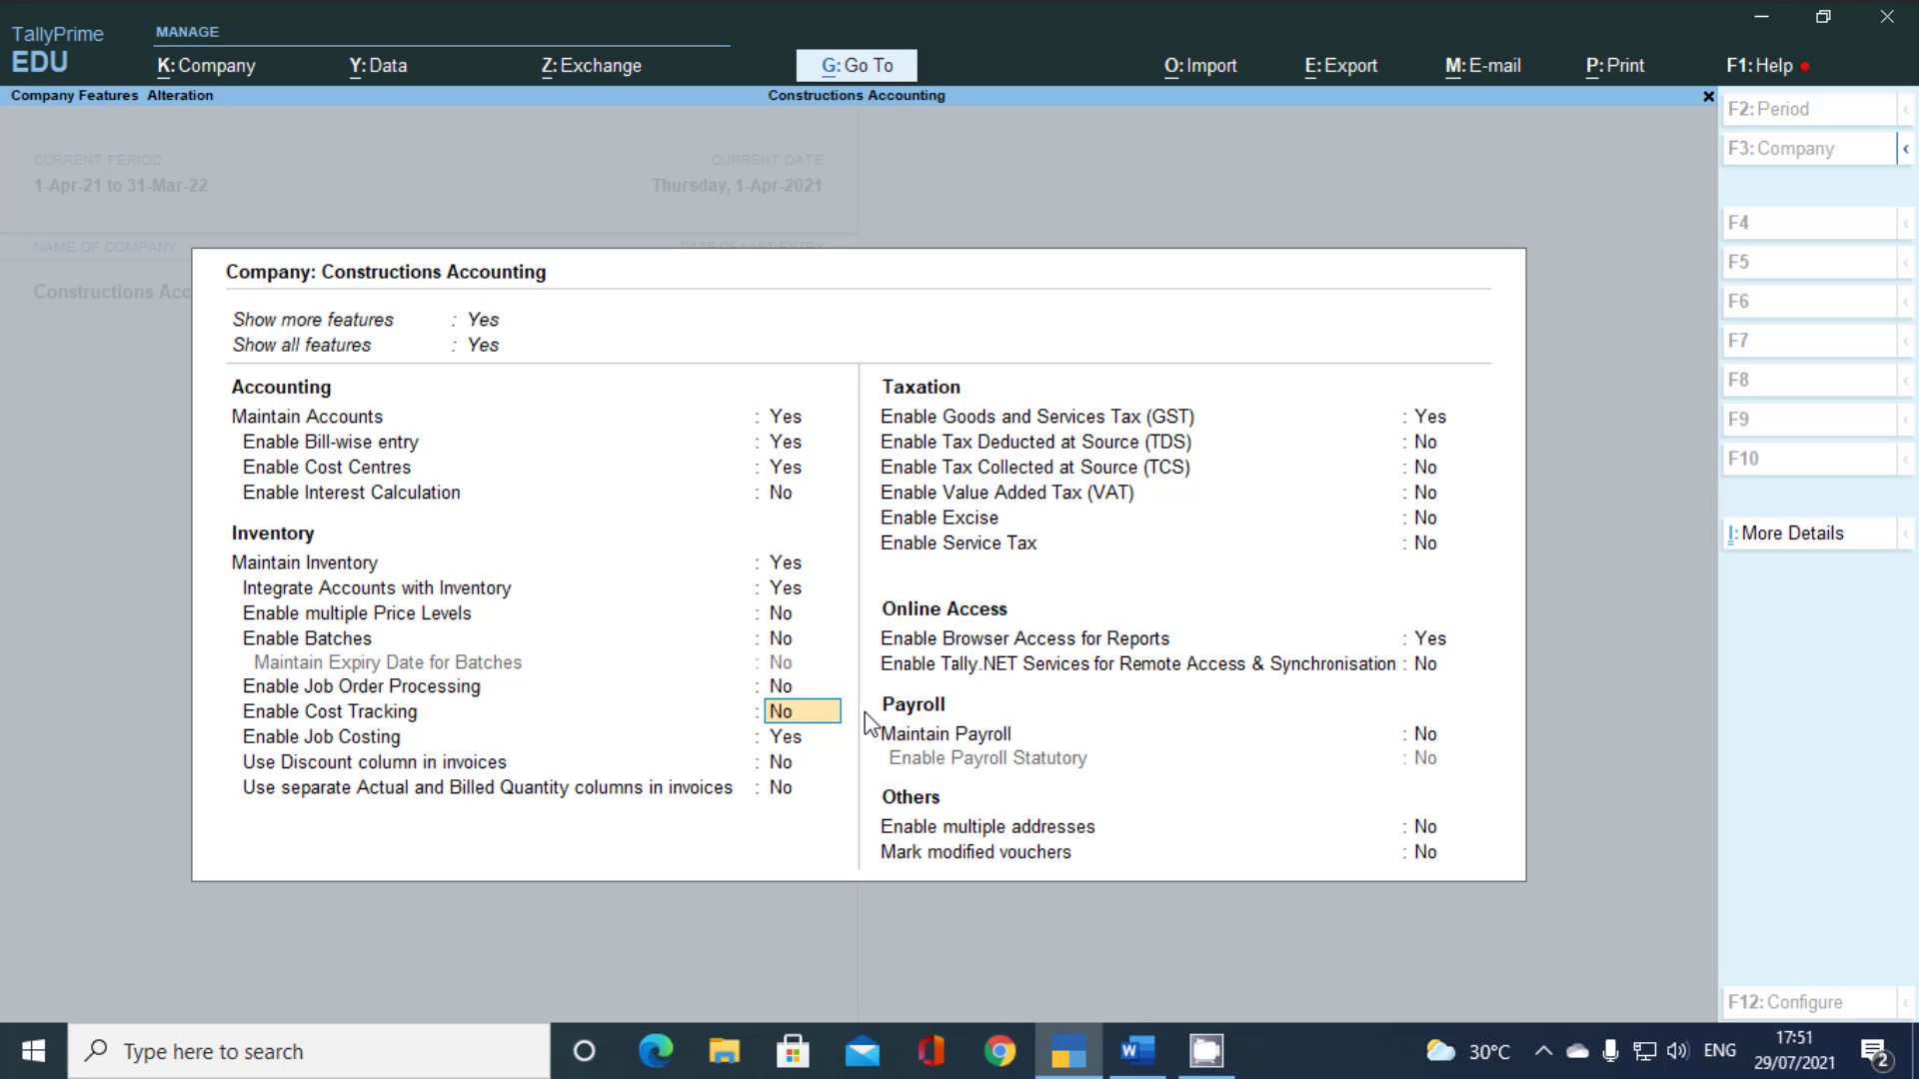
pyautogui.press('ctrl')
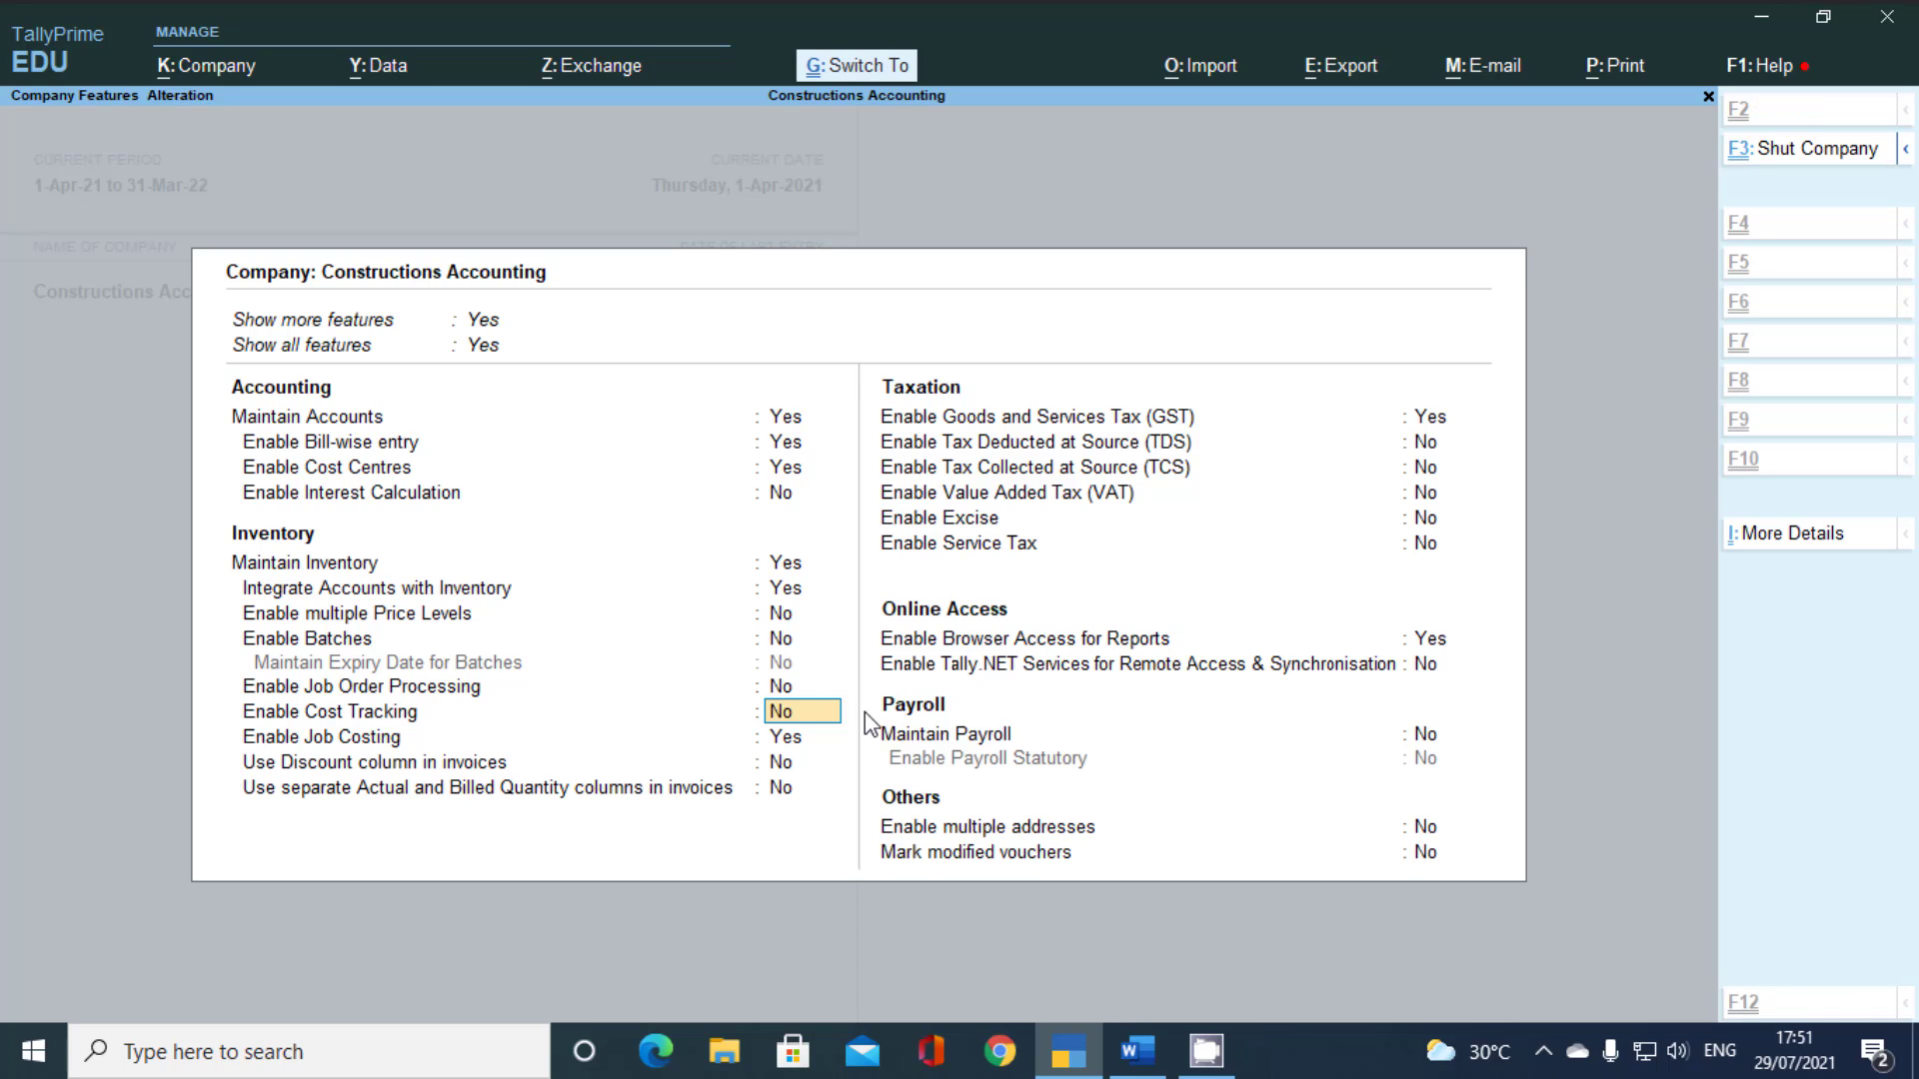
pyautogui.hotkey('ctrl', 'a')
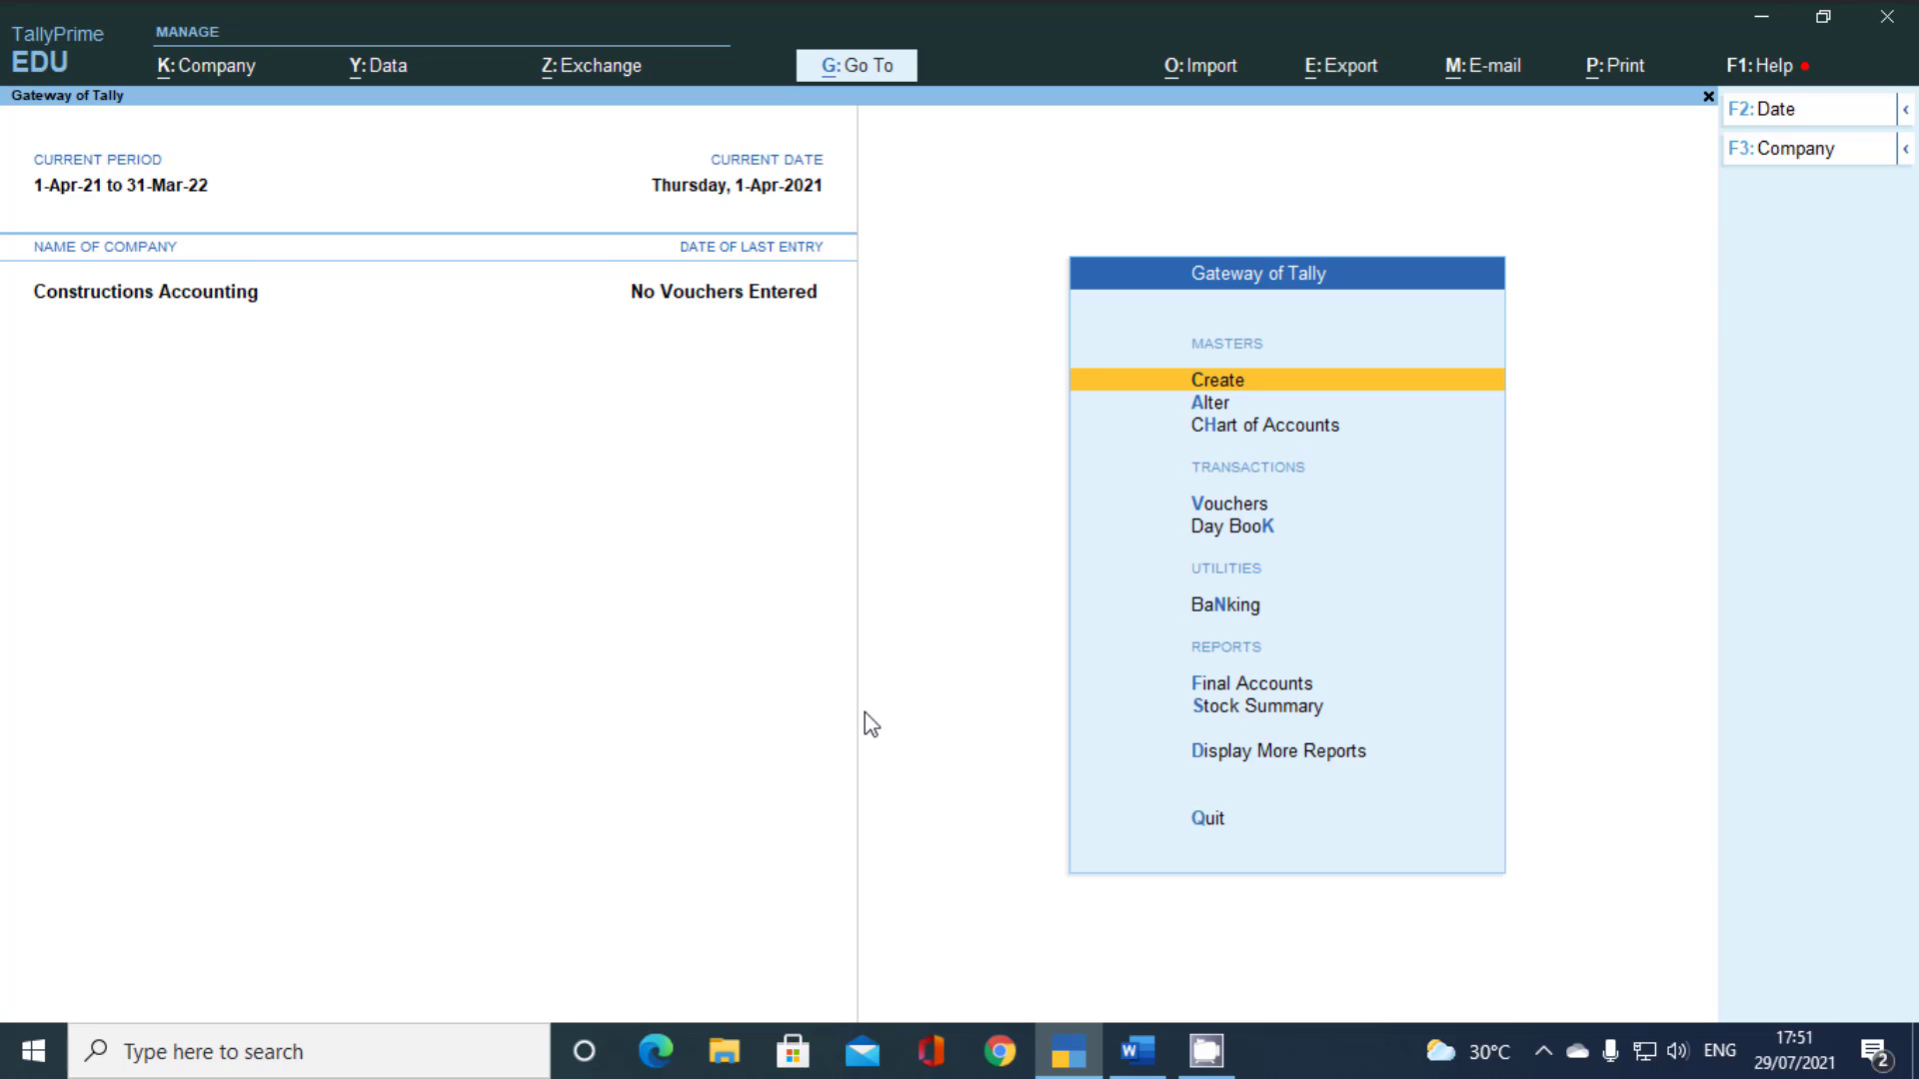
# Start a new cost centre and turn on job costing for cost centres in its configuration
pyautogui.press('Return')
pyautogui.press('Down')
pyautogui.press('Down')
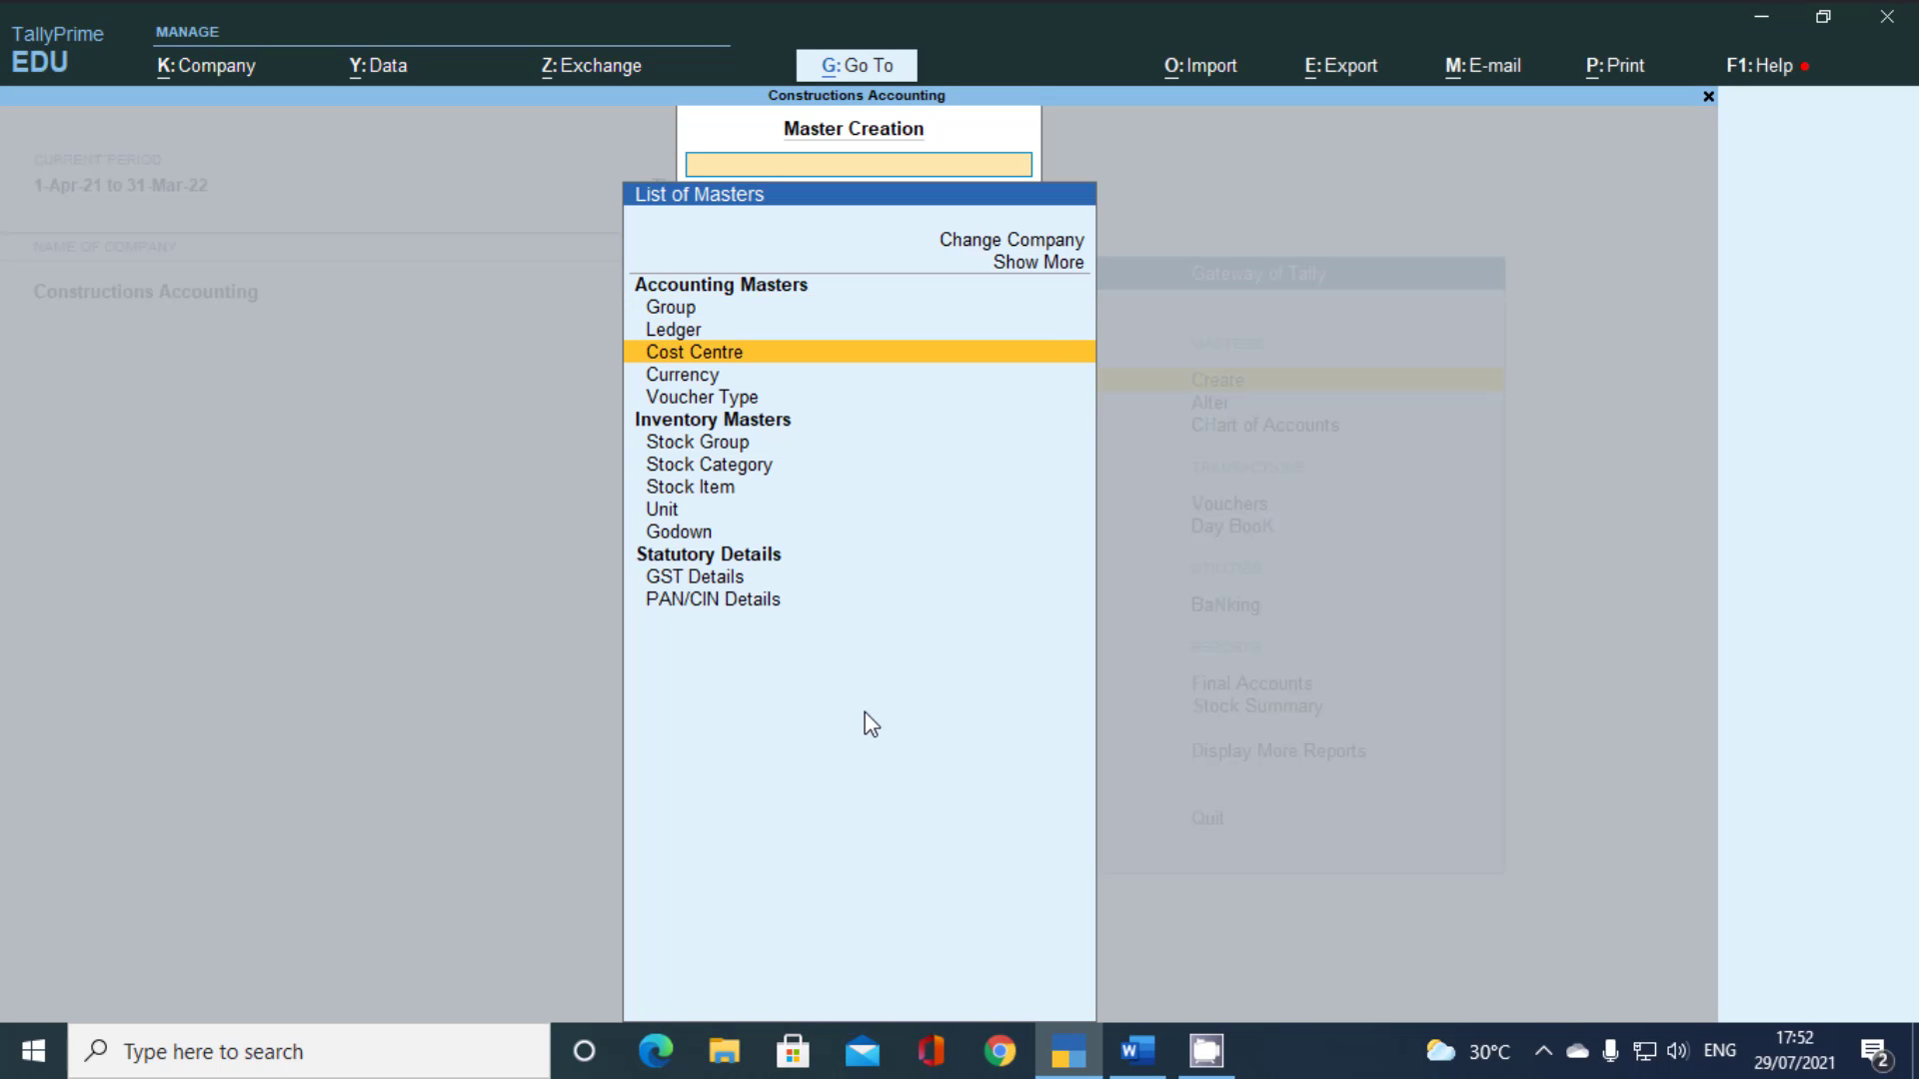
pyautogui.press('Return')
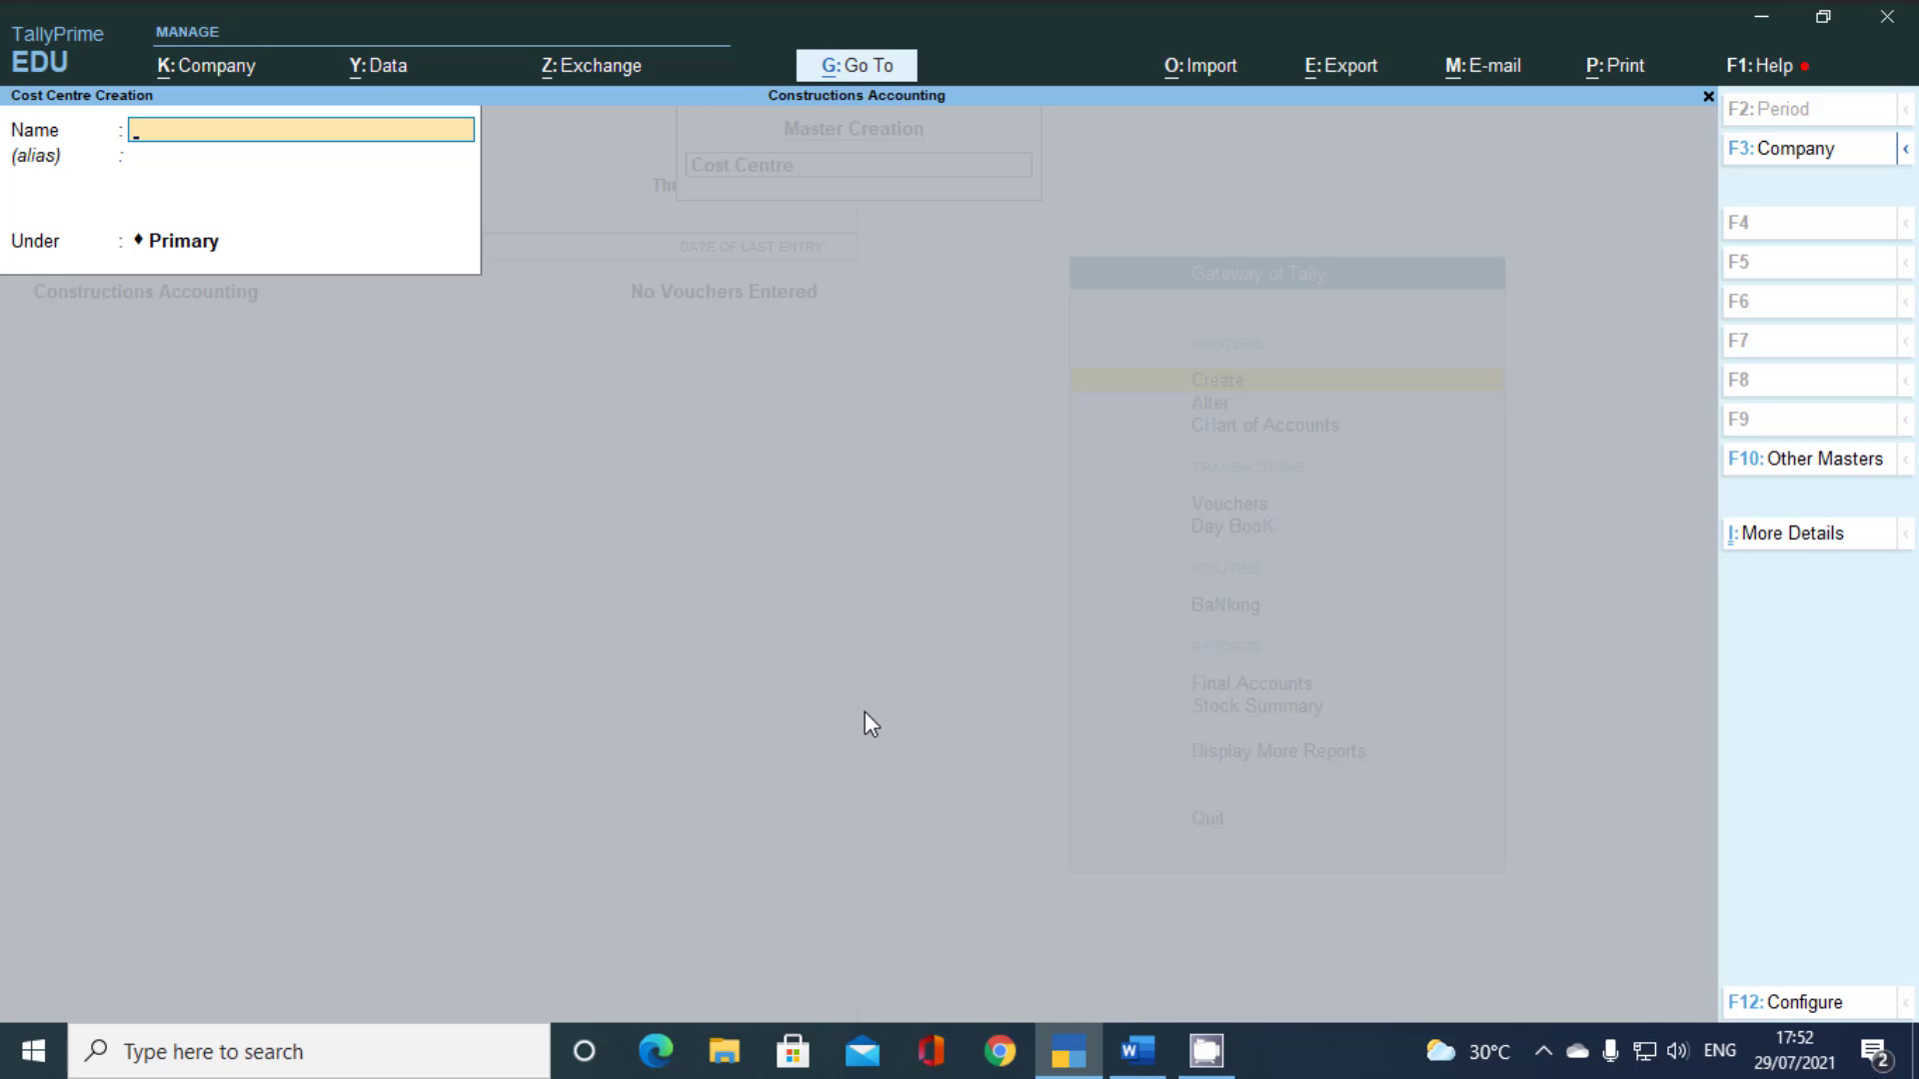
pyautogui.press('F12')
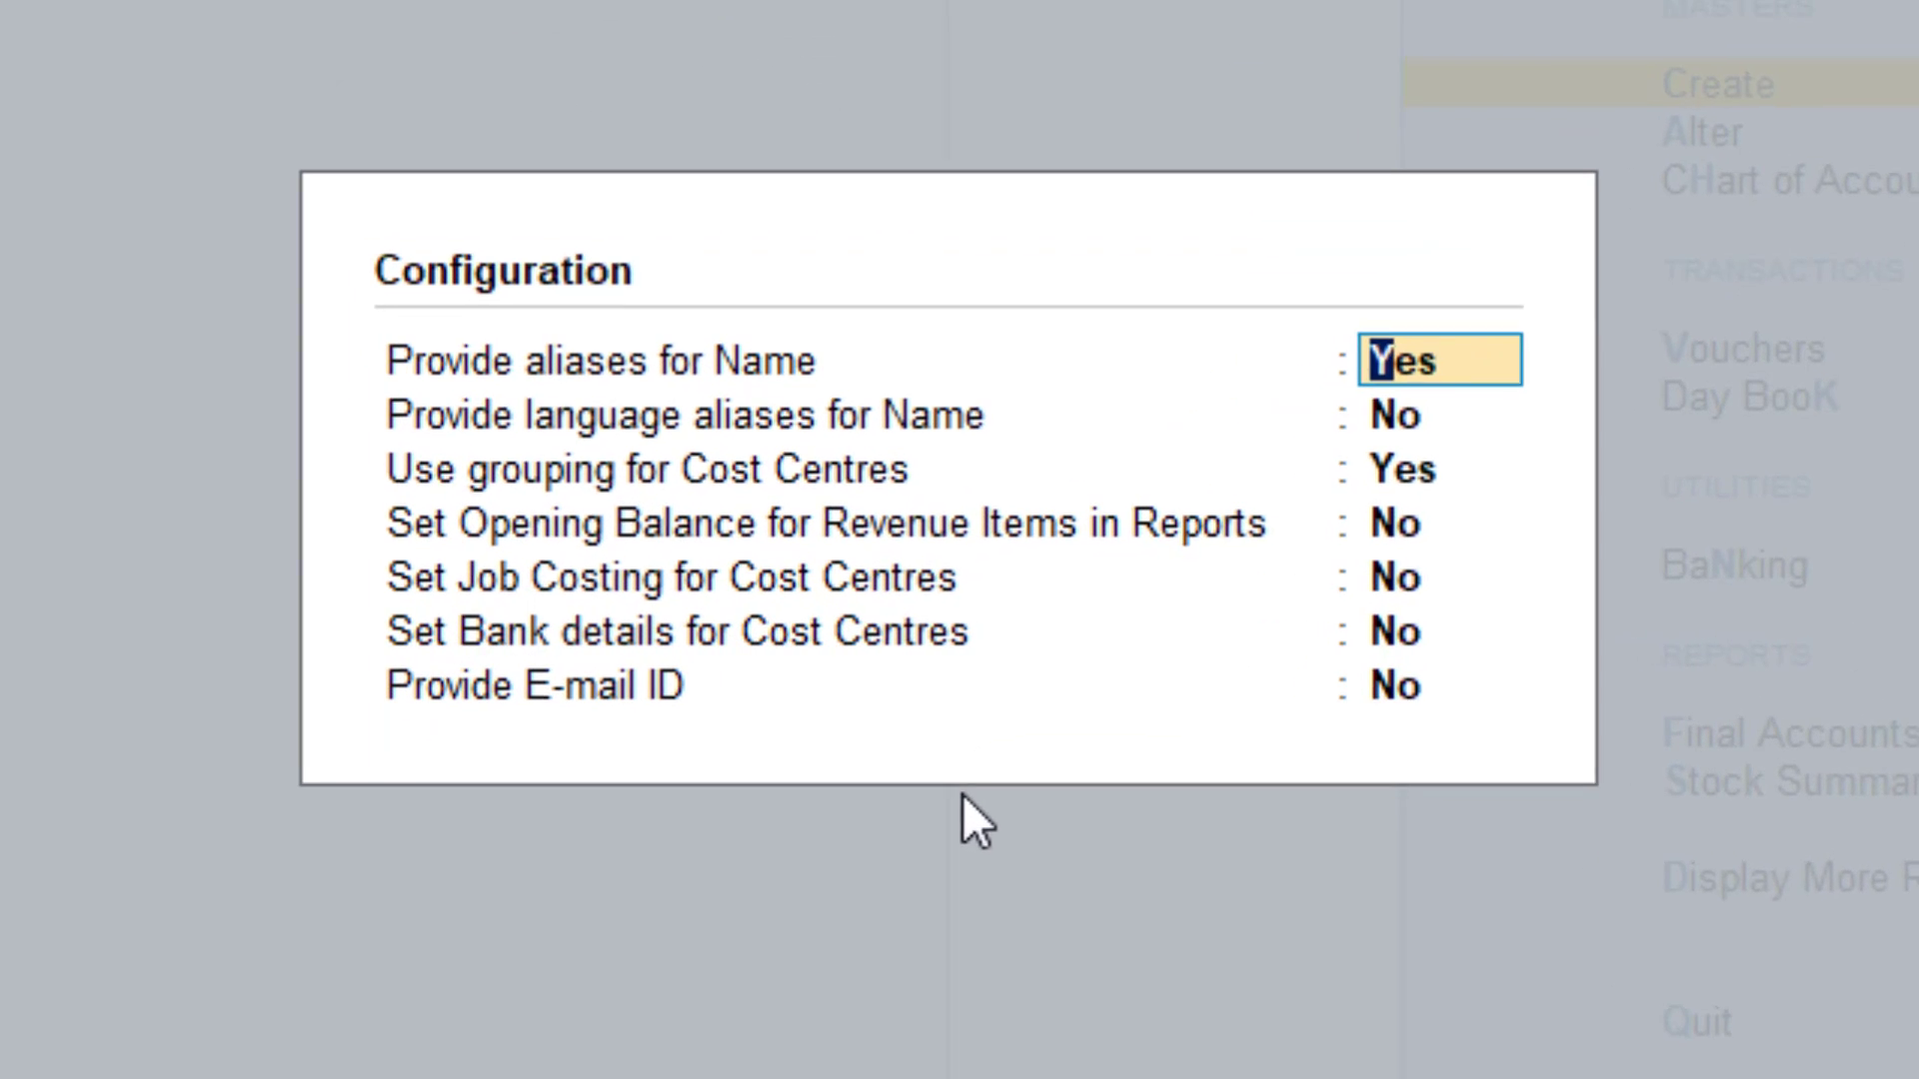
pyautogui.press('Return')
pyautogui.press('Return')
pyautogui.press('Return')
pyautogui.press('Return')
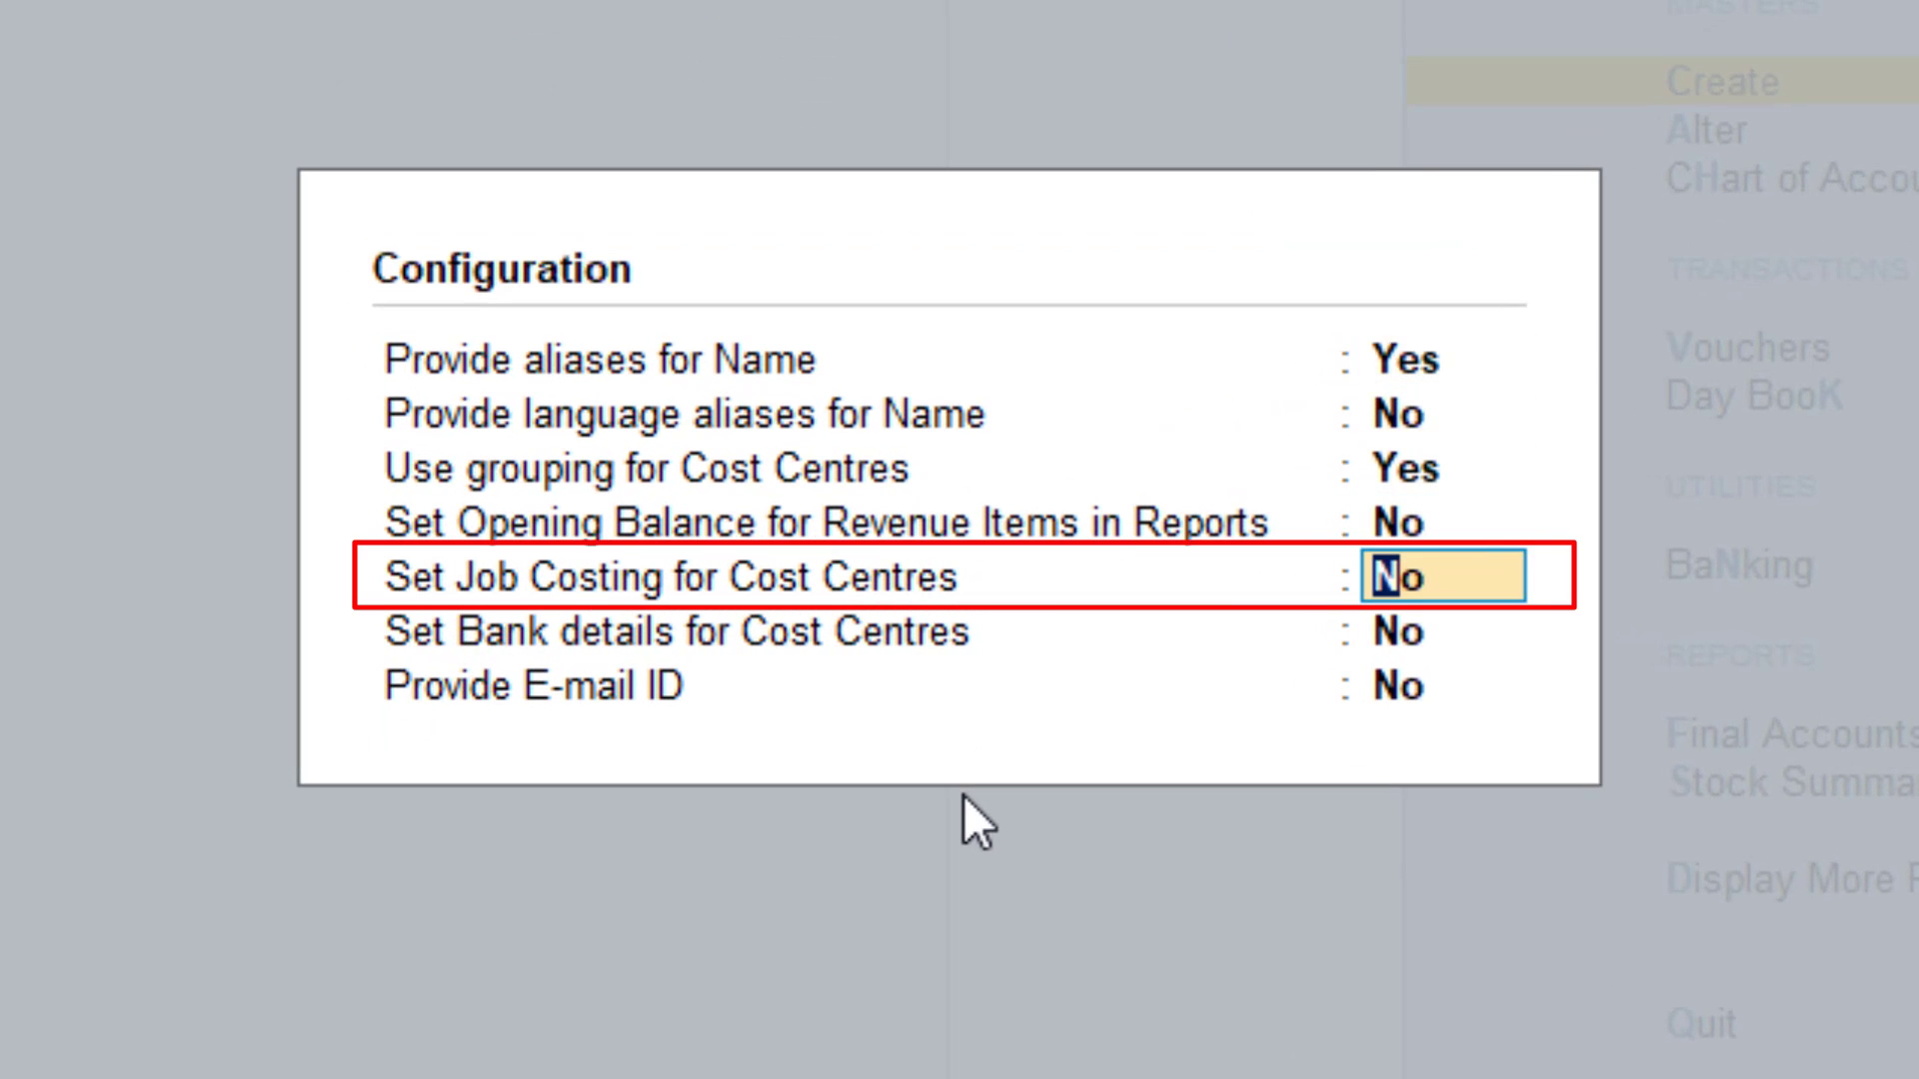
pyautogui.write('y')
pyautogui.press('Return')
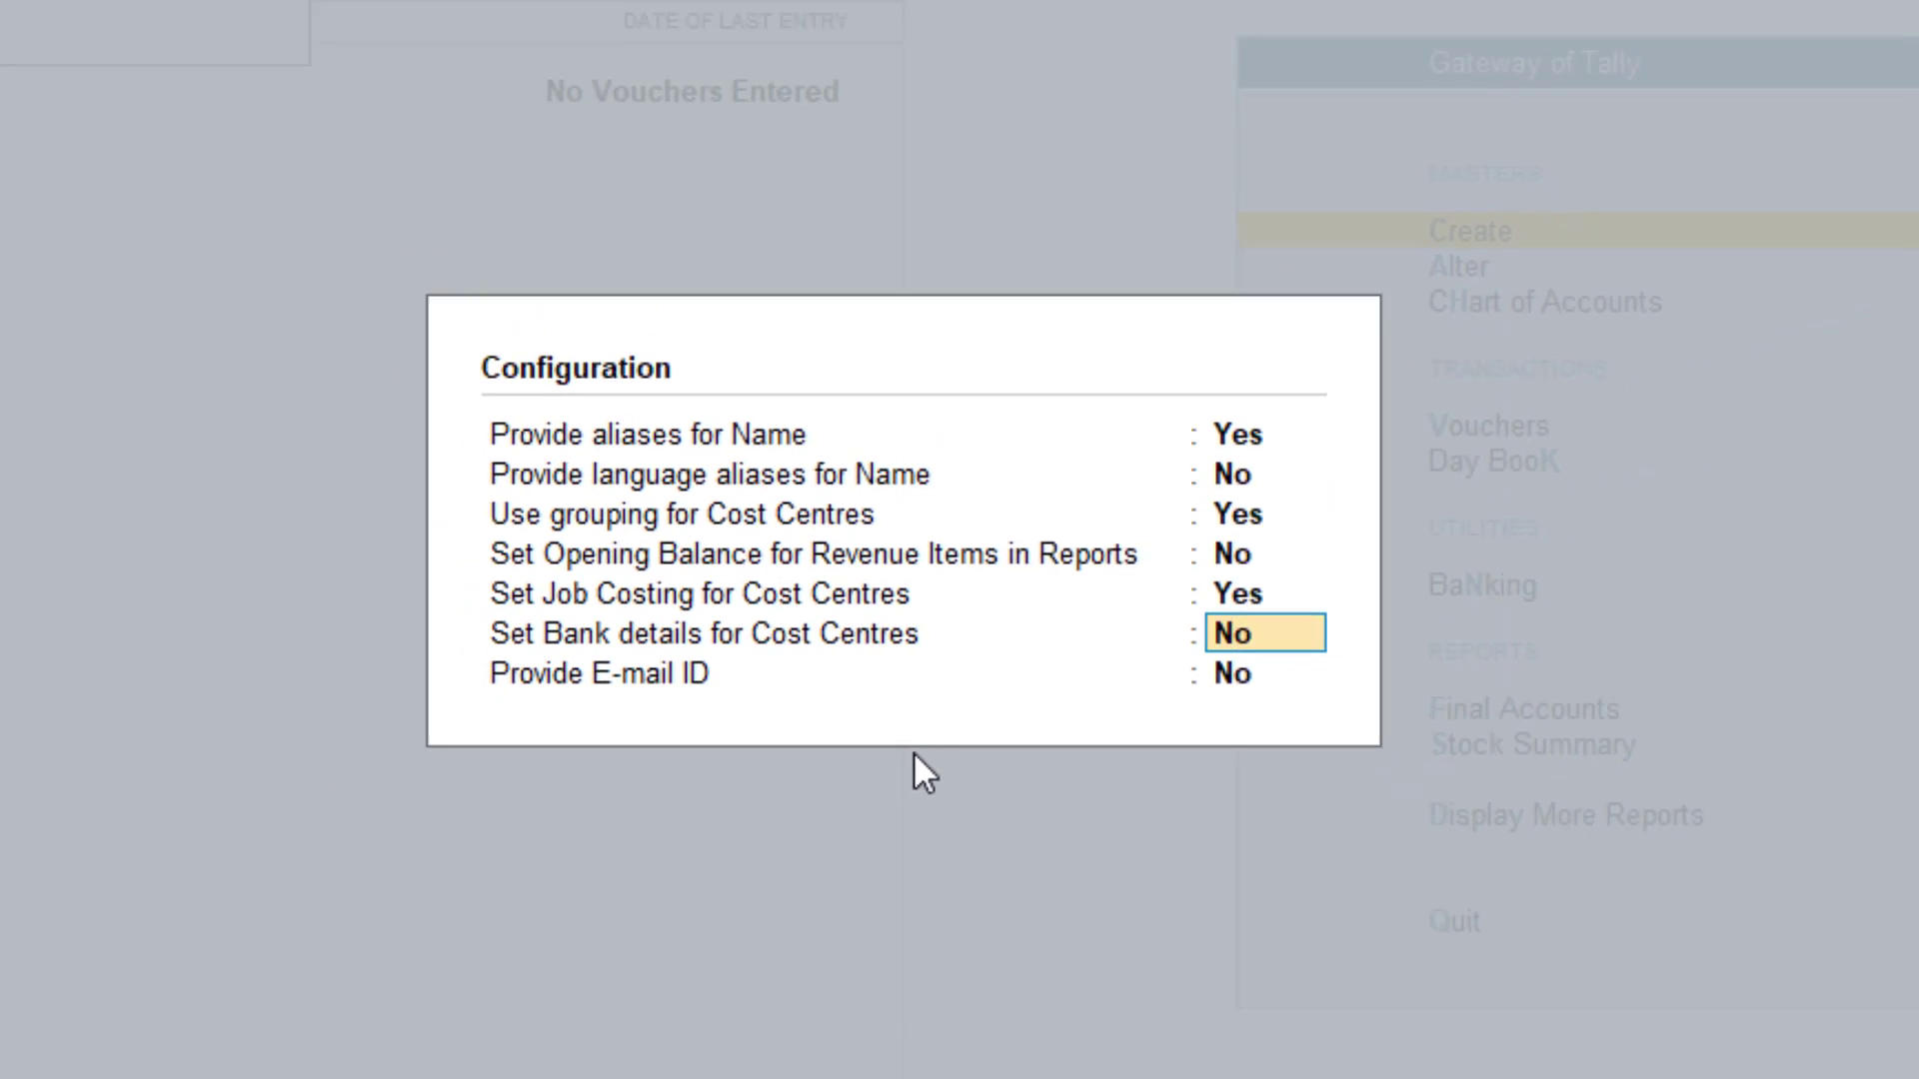
pyautogui.press('Return')
pyautogui.press('Return')
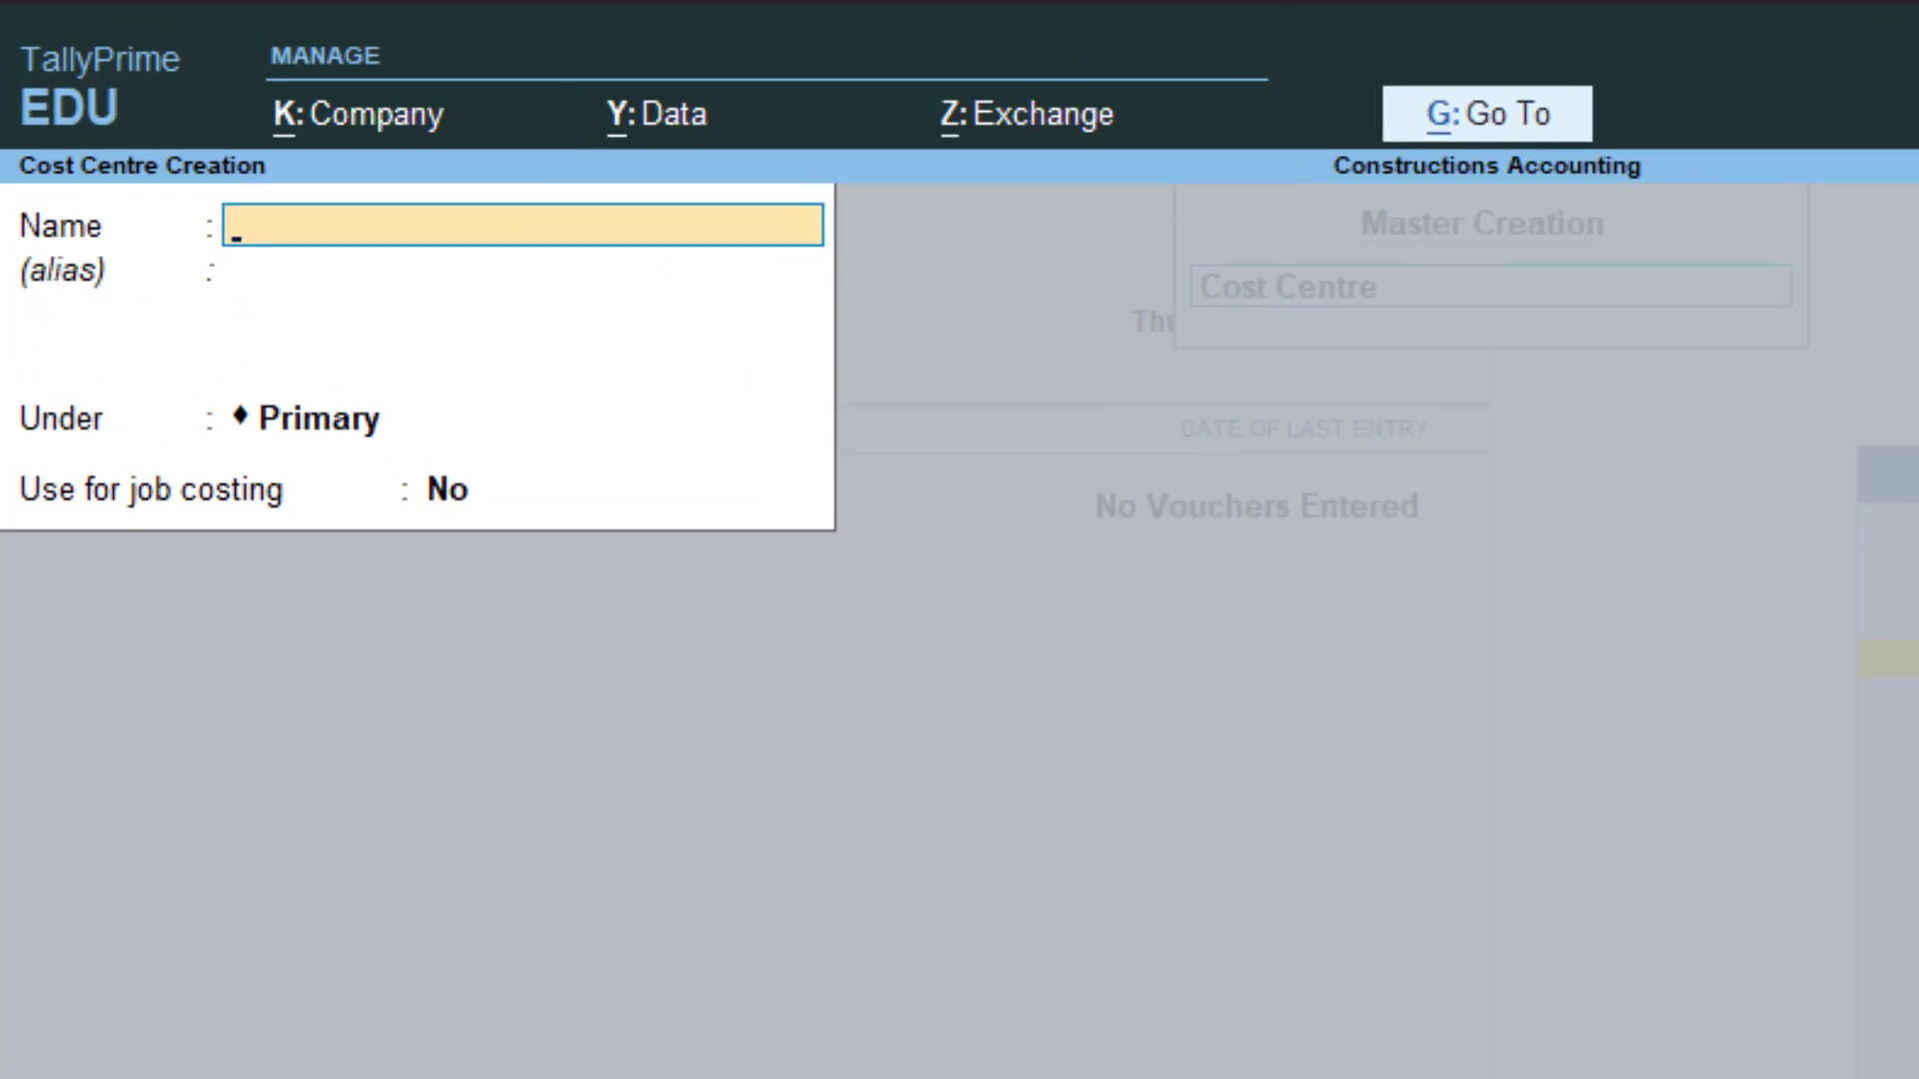
# Create cost centre Project SM Towers under Primary with Use for job costing set to Yes
pyautogui.write('P')
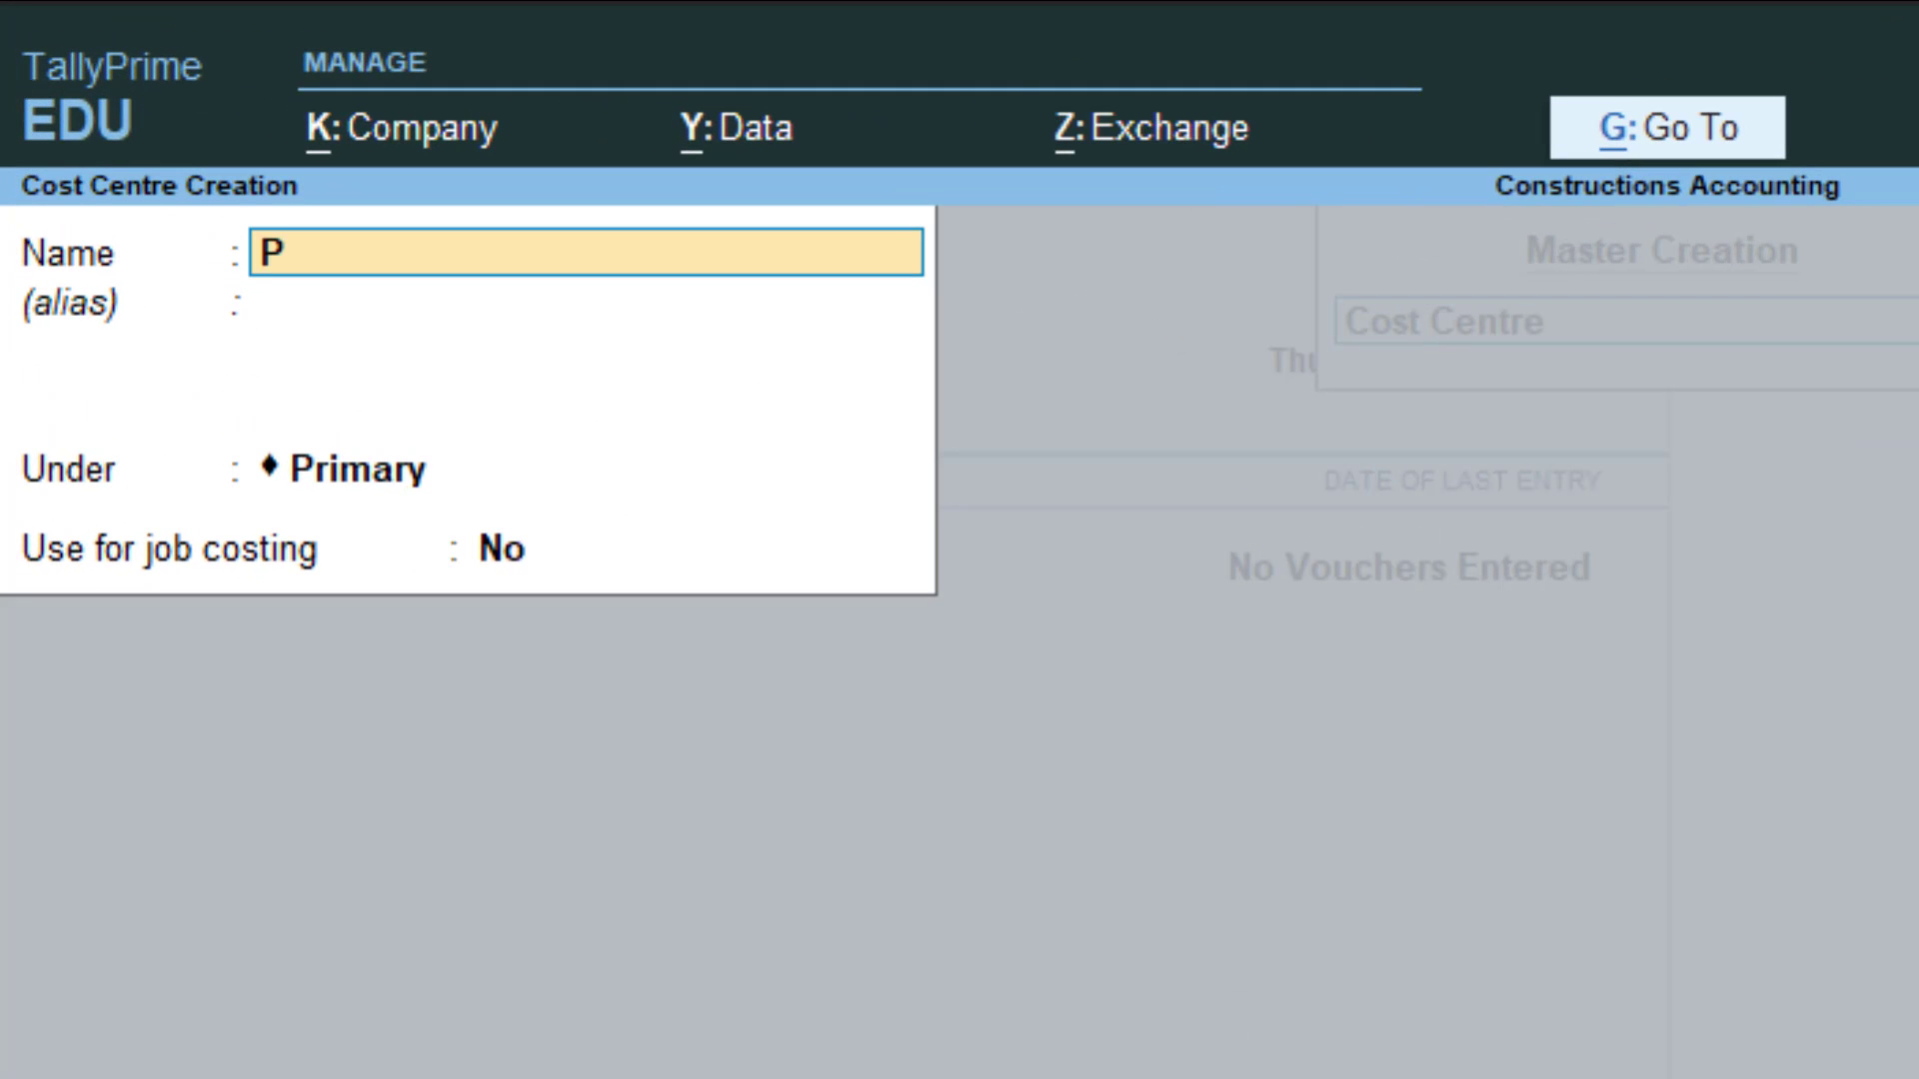
pyautogui.write('roject')
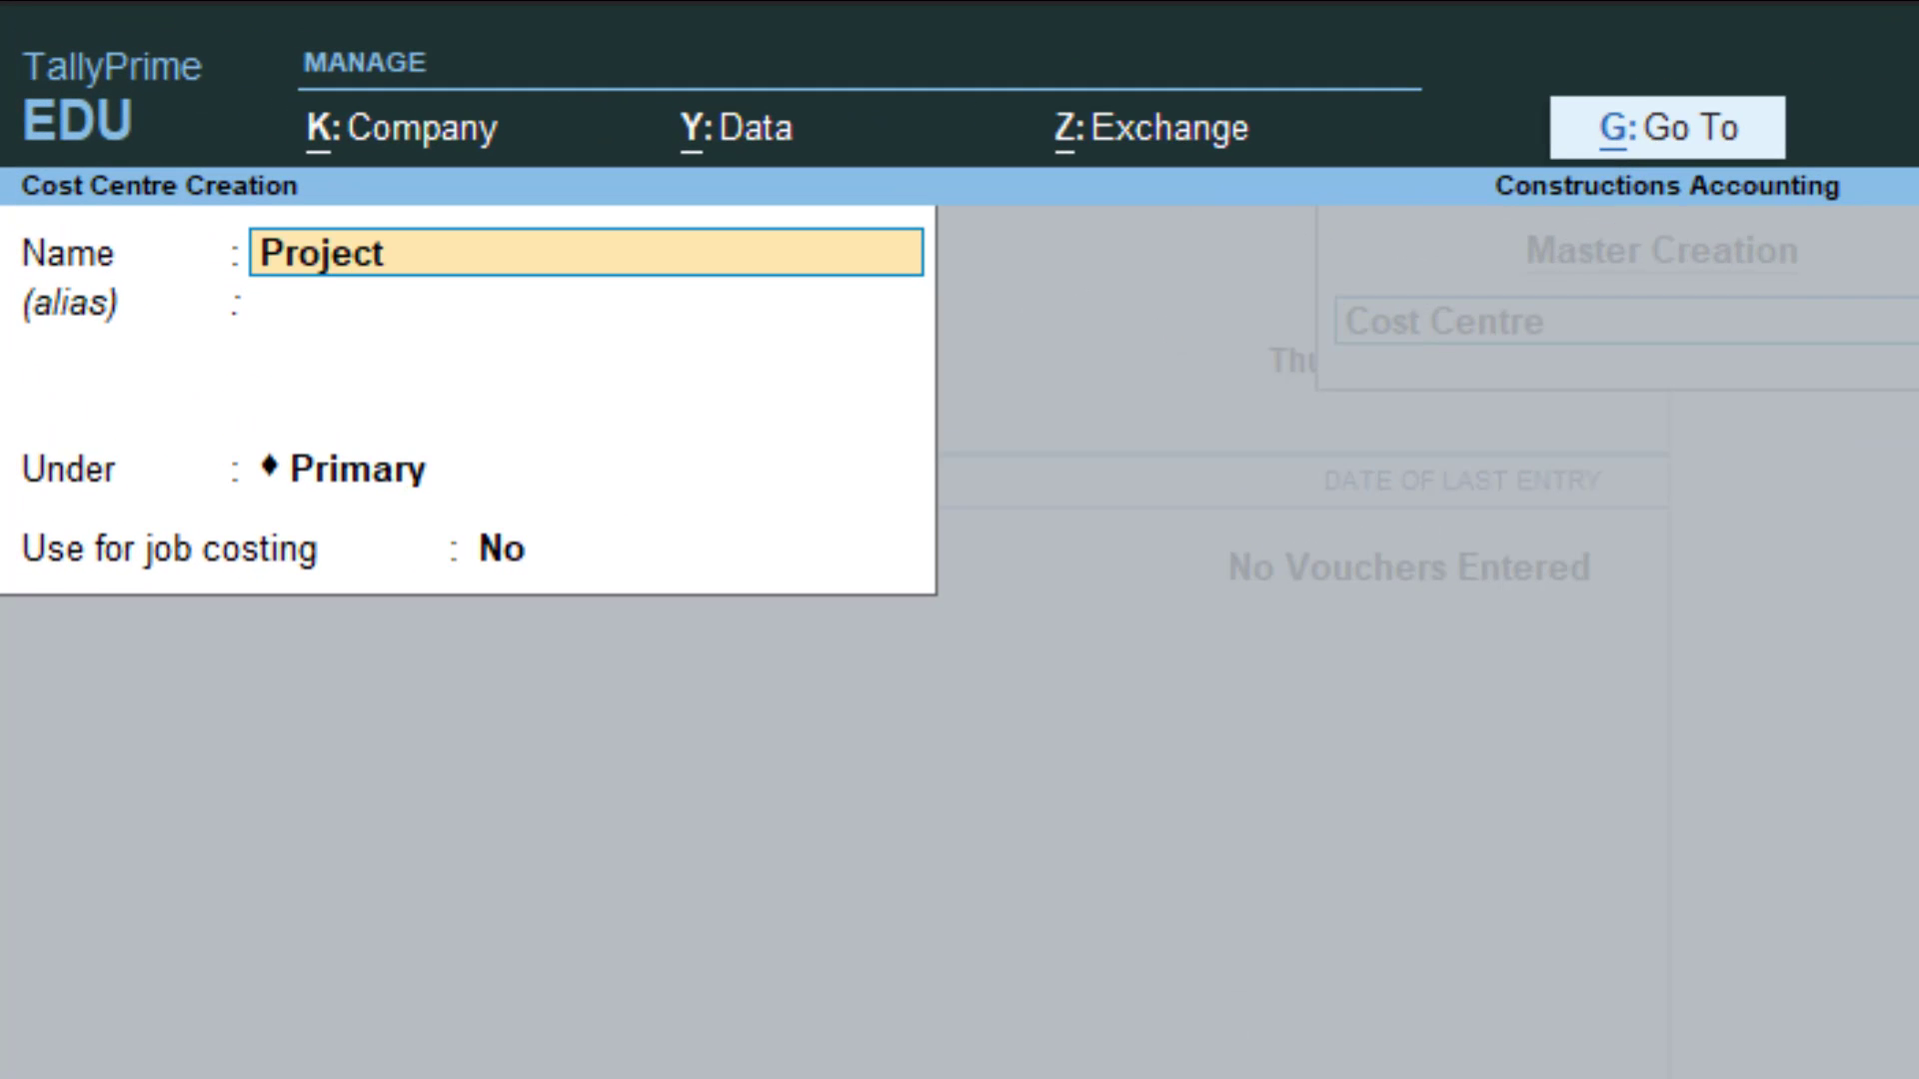
pyautogui.write(' SM Towers')
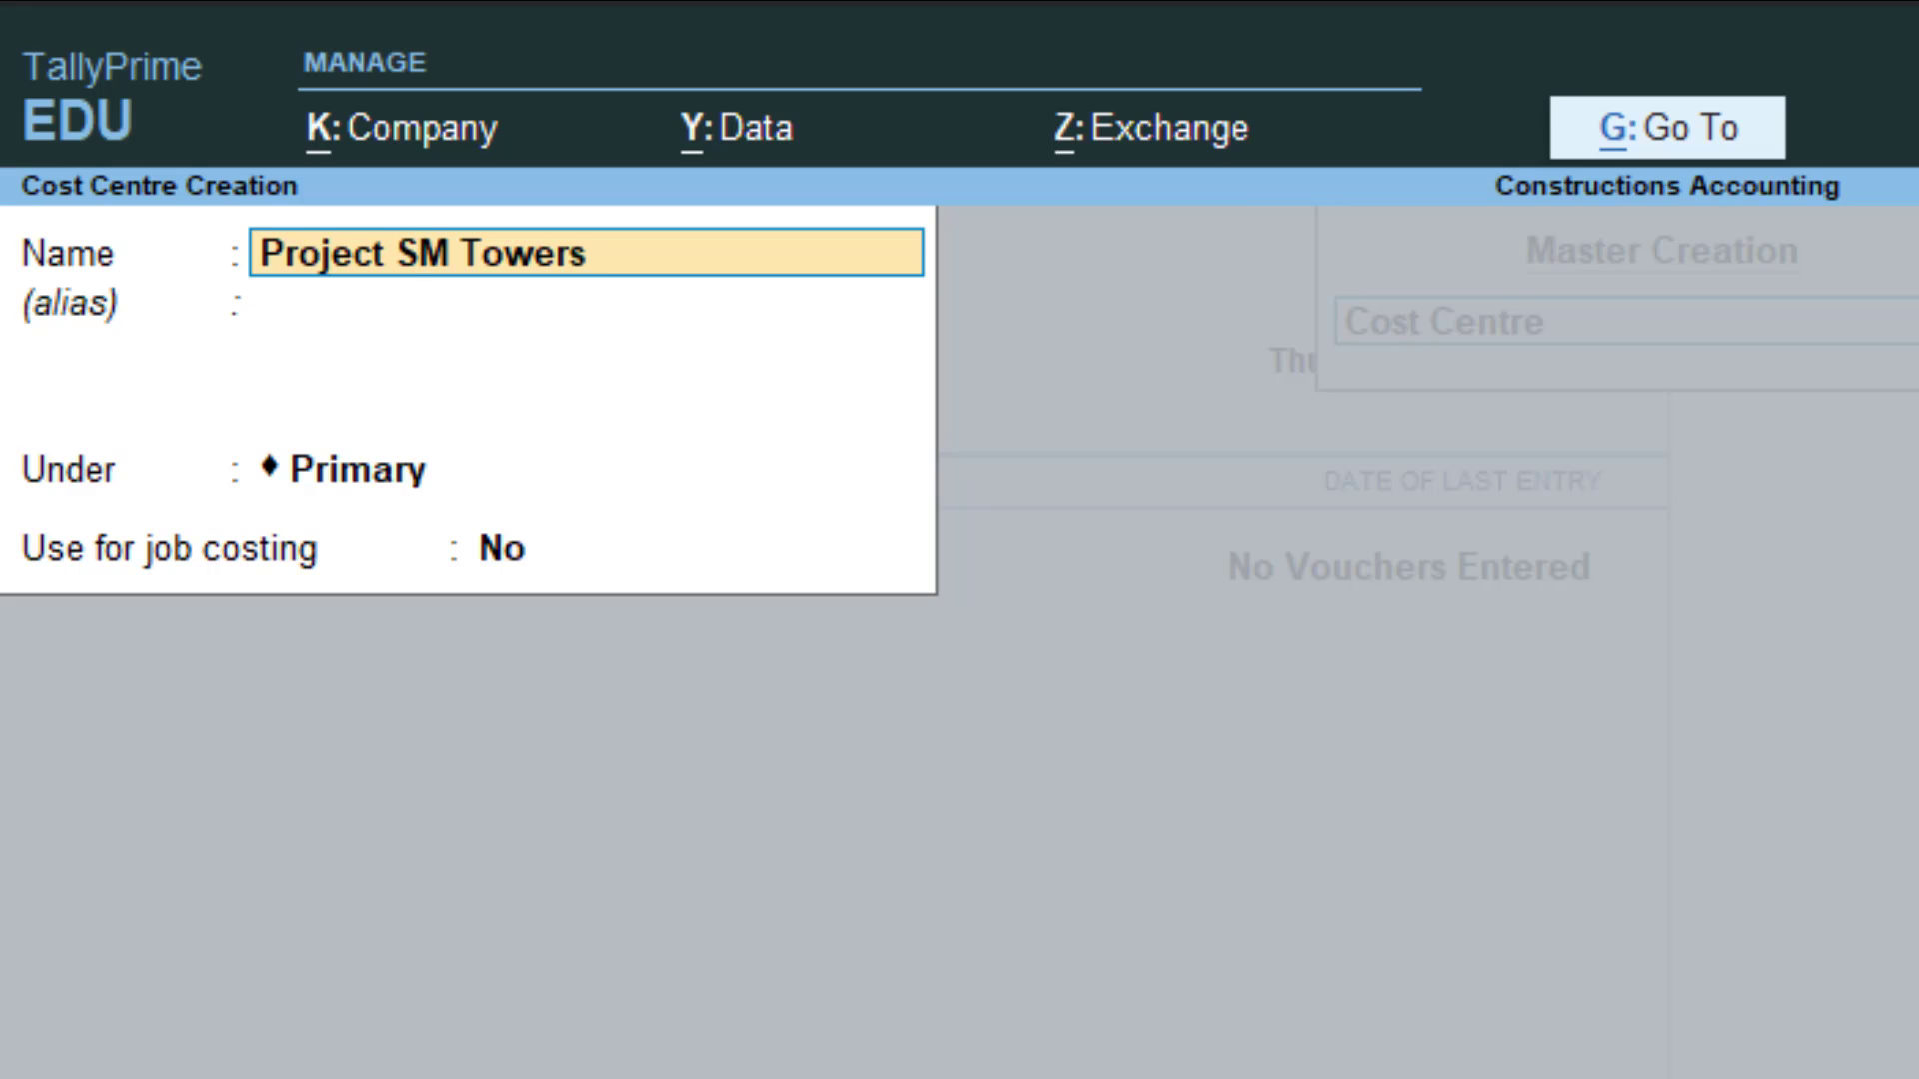
pyautogui.press('Return')
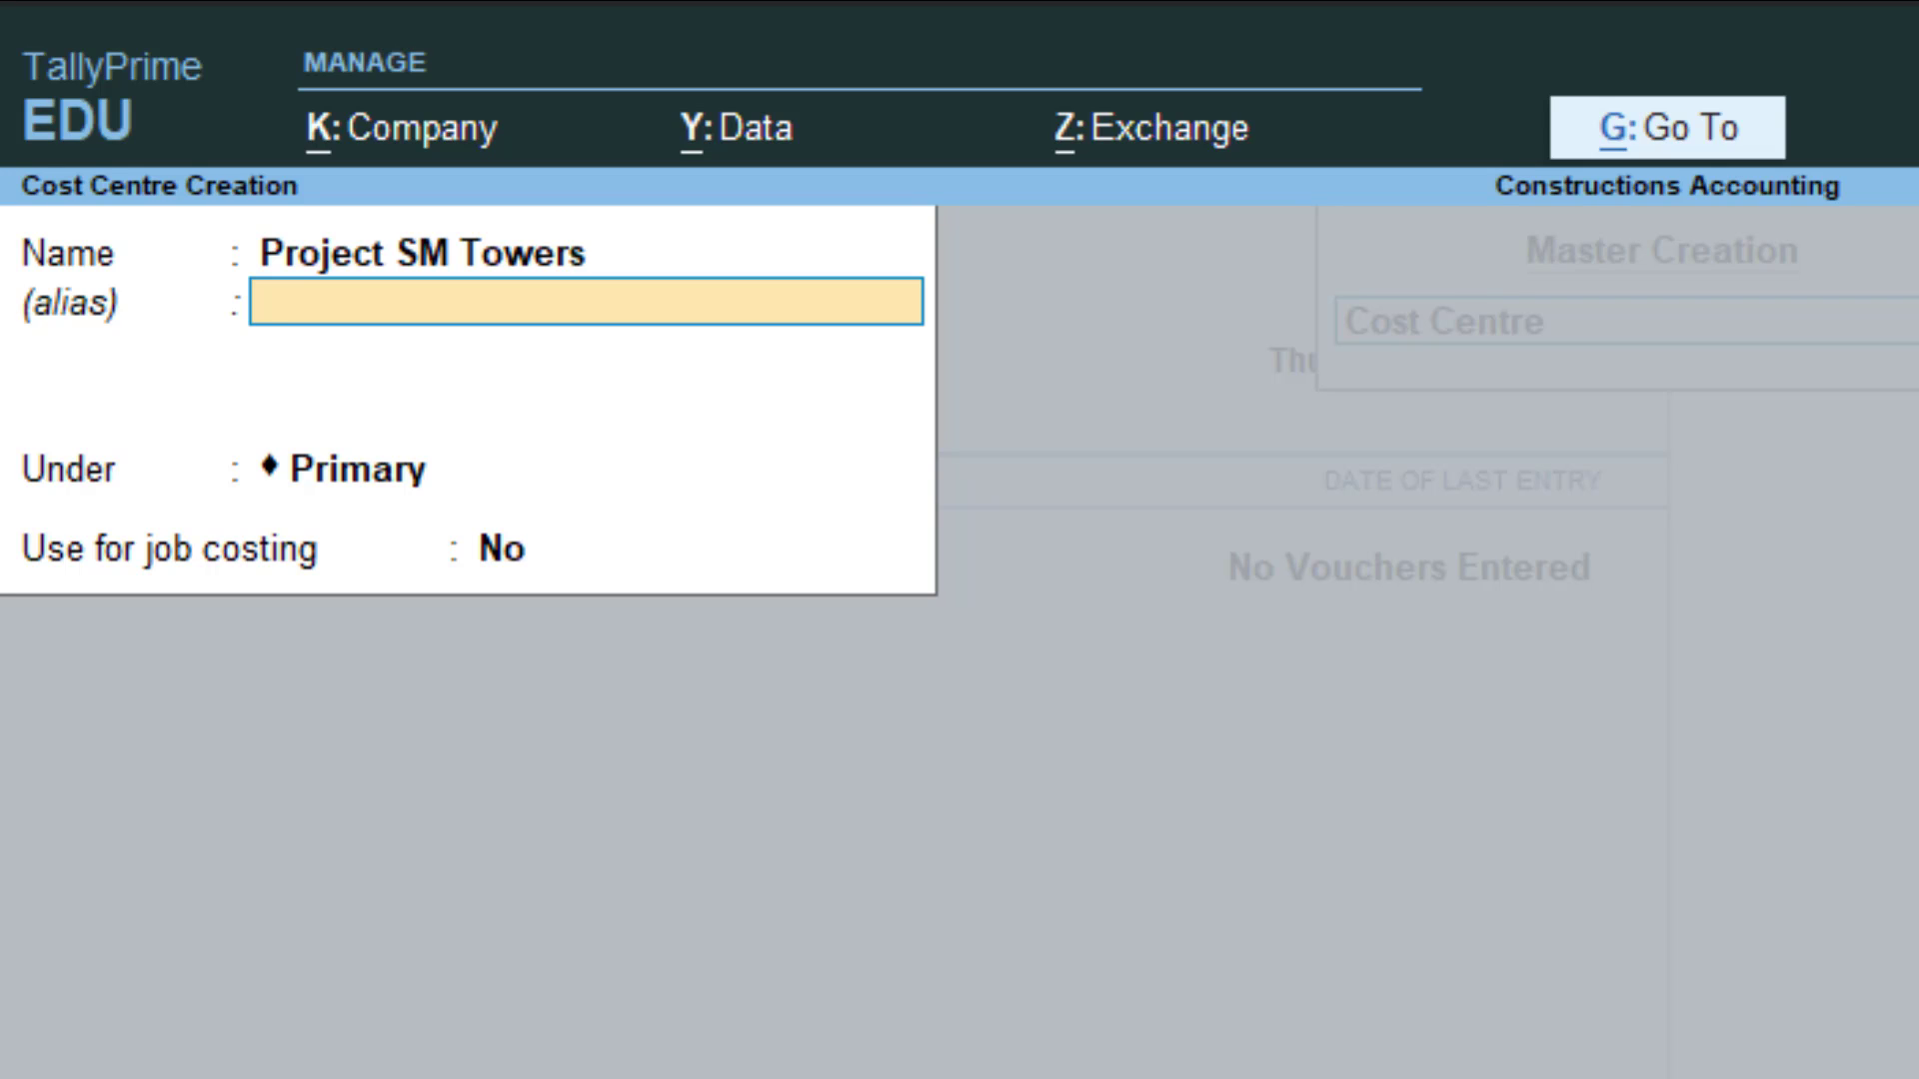
pyautogui.press('Return')
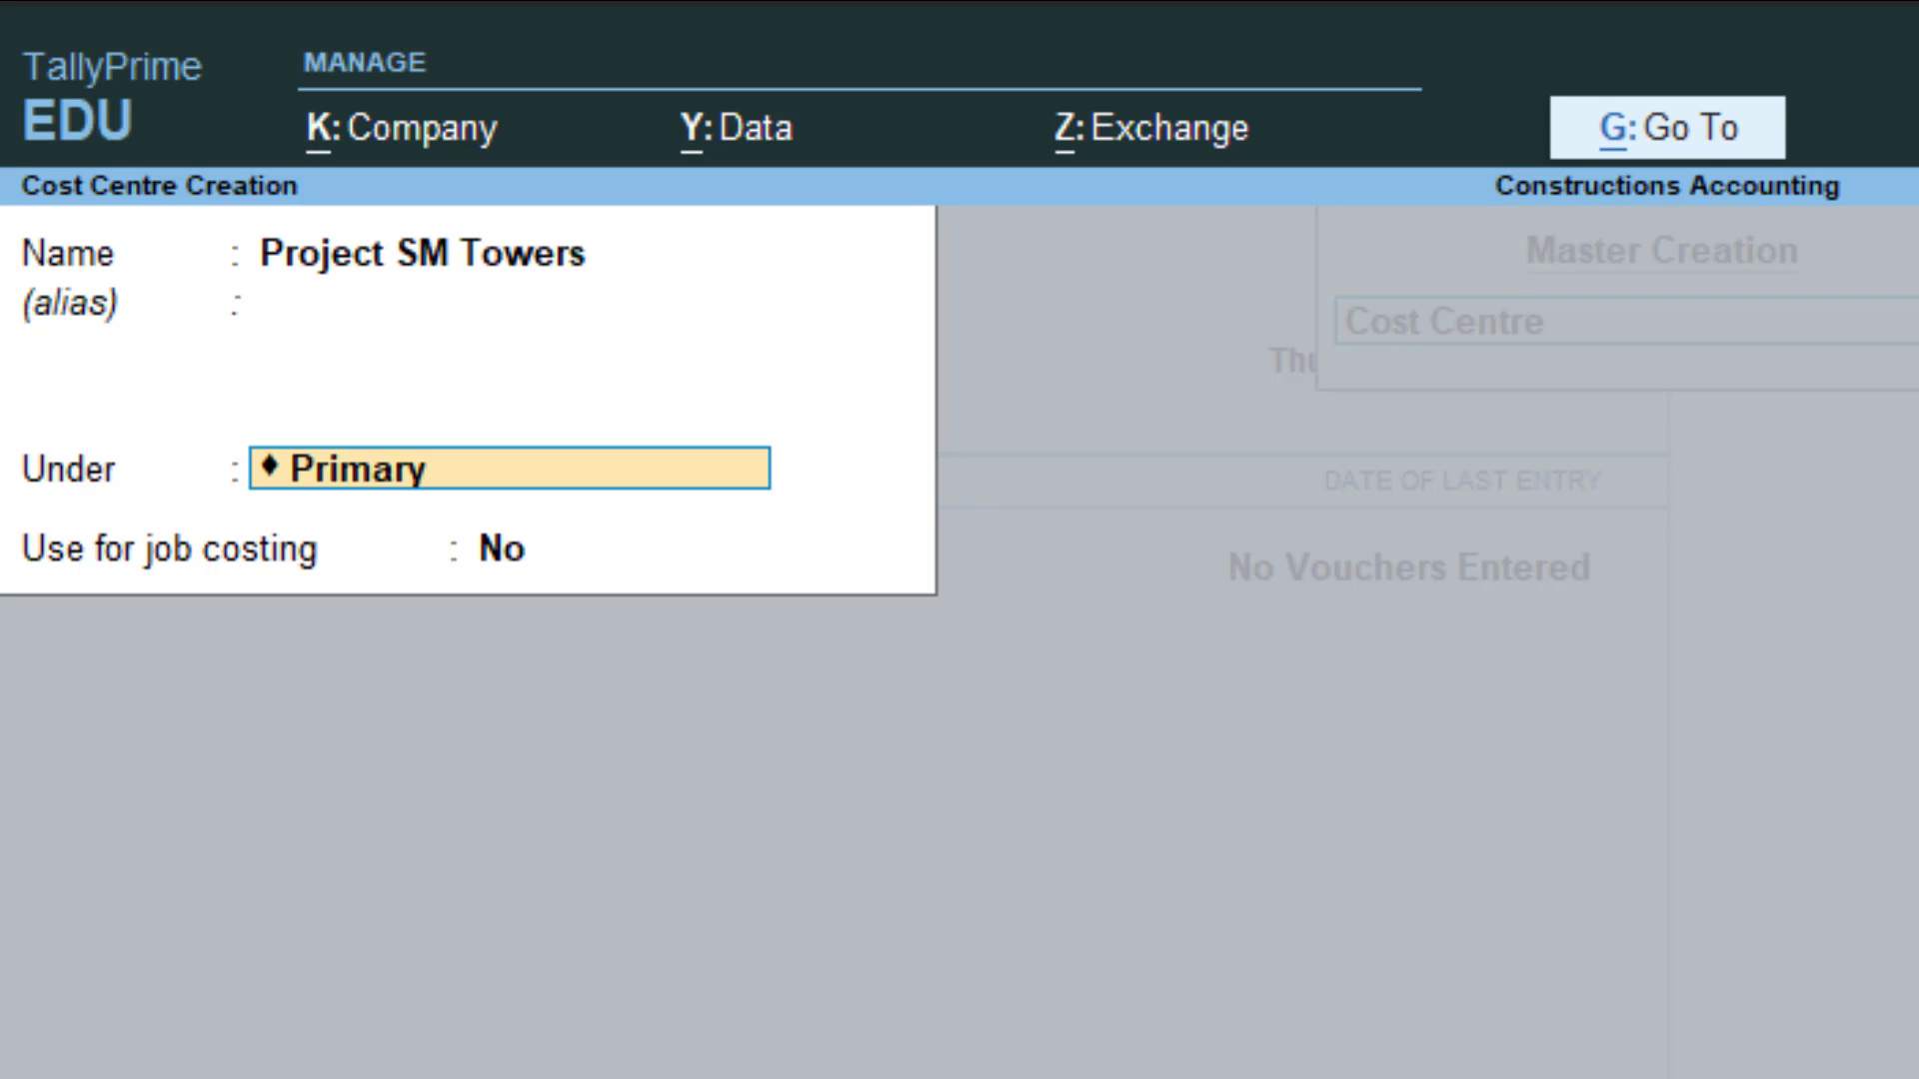
pyautogui.press('Return')
pyautogui.write('y')
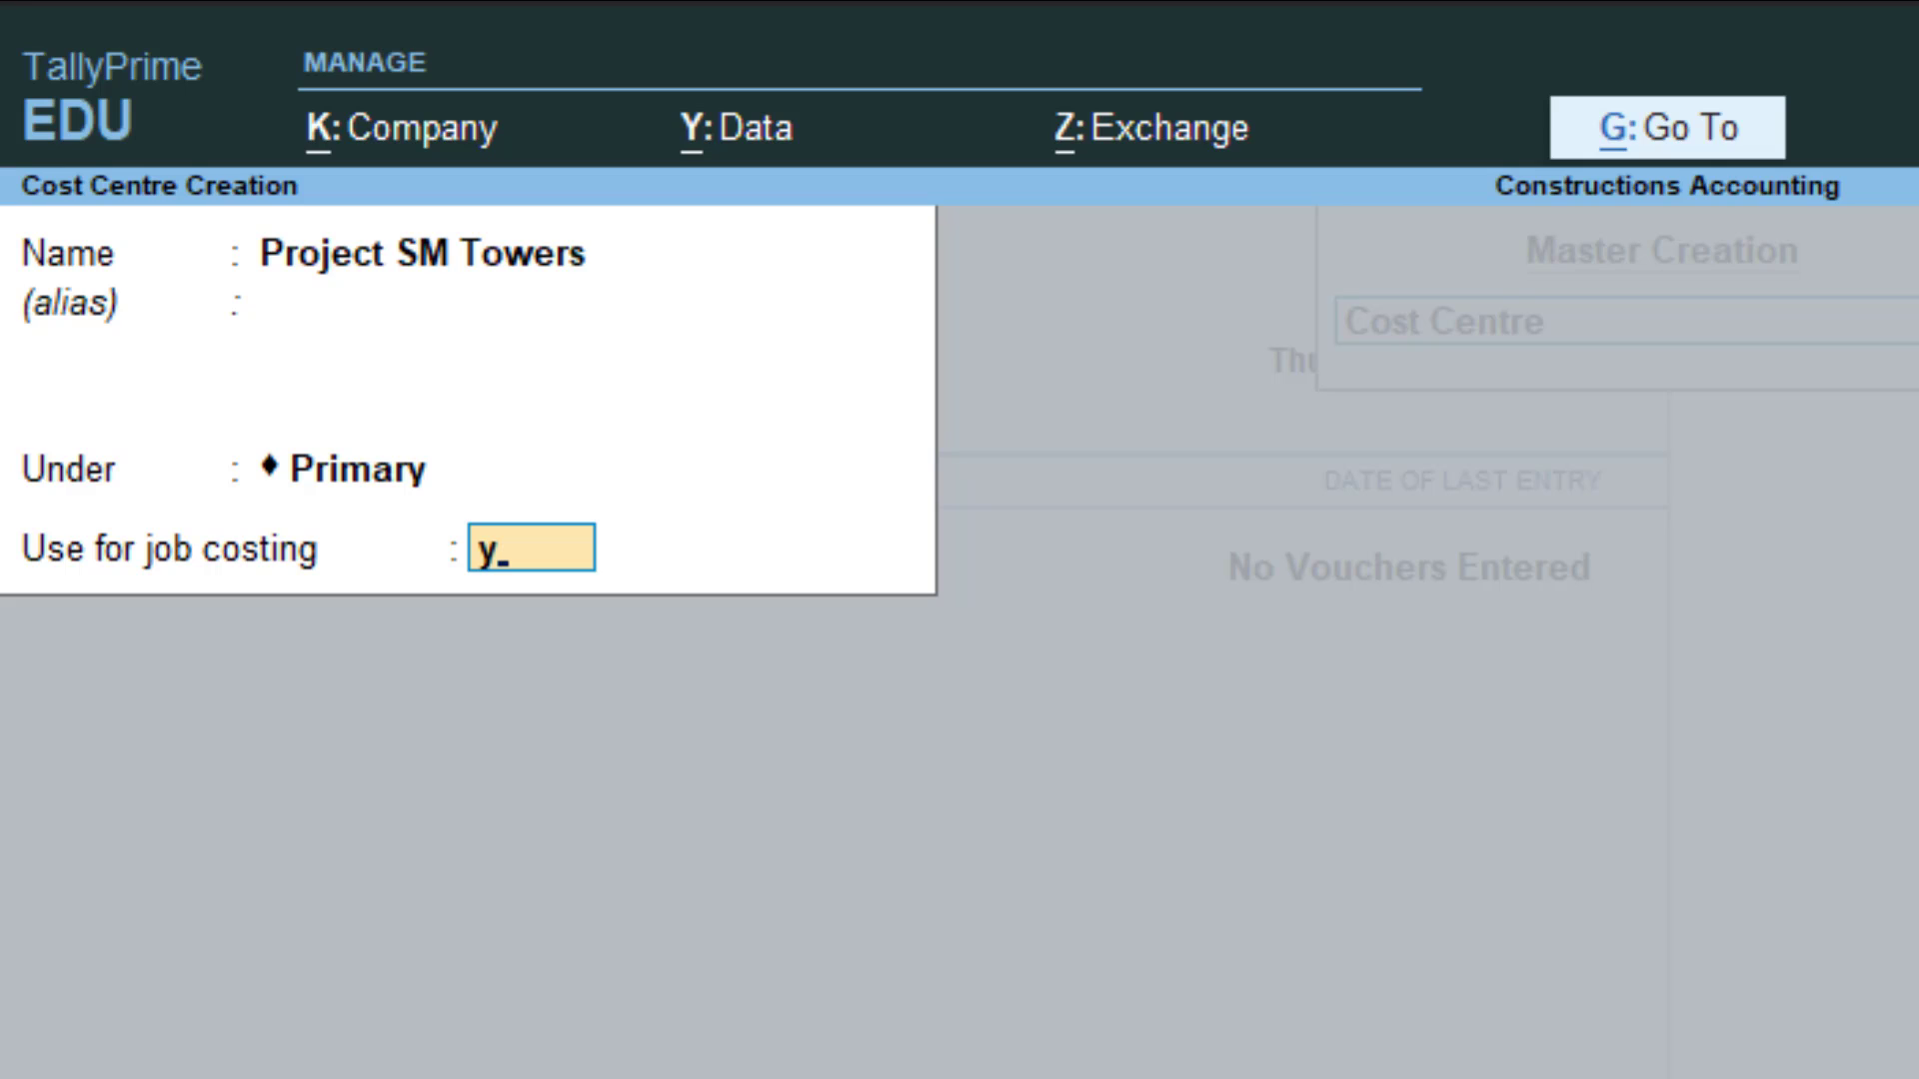
pyautogui.press('Return')
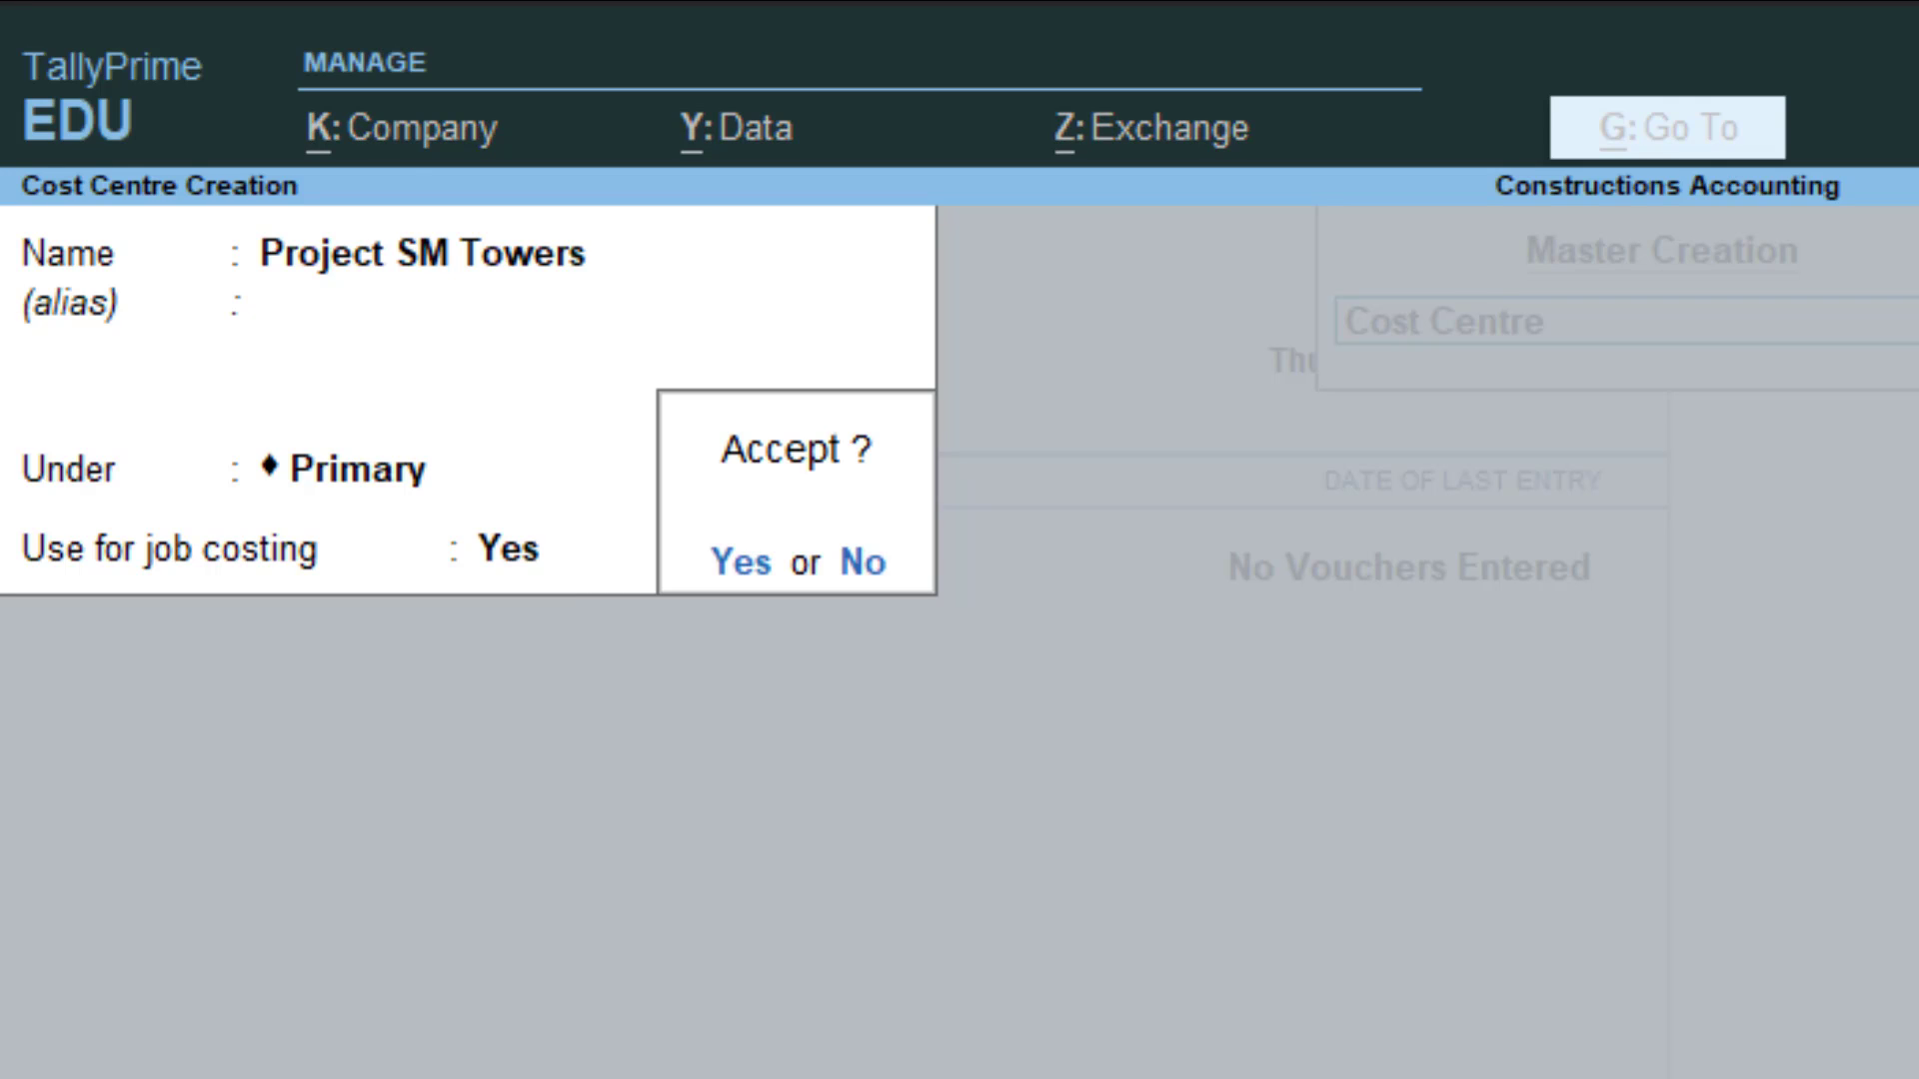
pyautogui.press('Return')
# Save Project Hotel Heaven as a job-costing cost centre under Primary, then begin quitting creation
pyautogui.write('Pr')
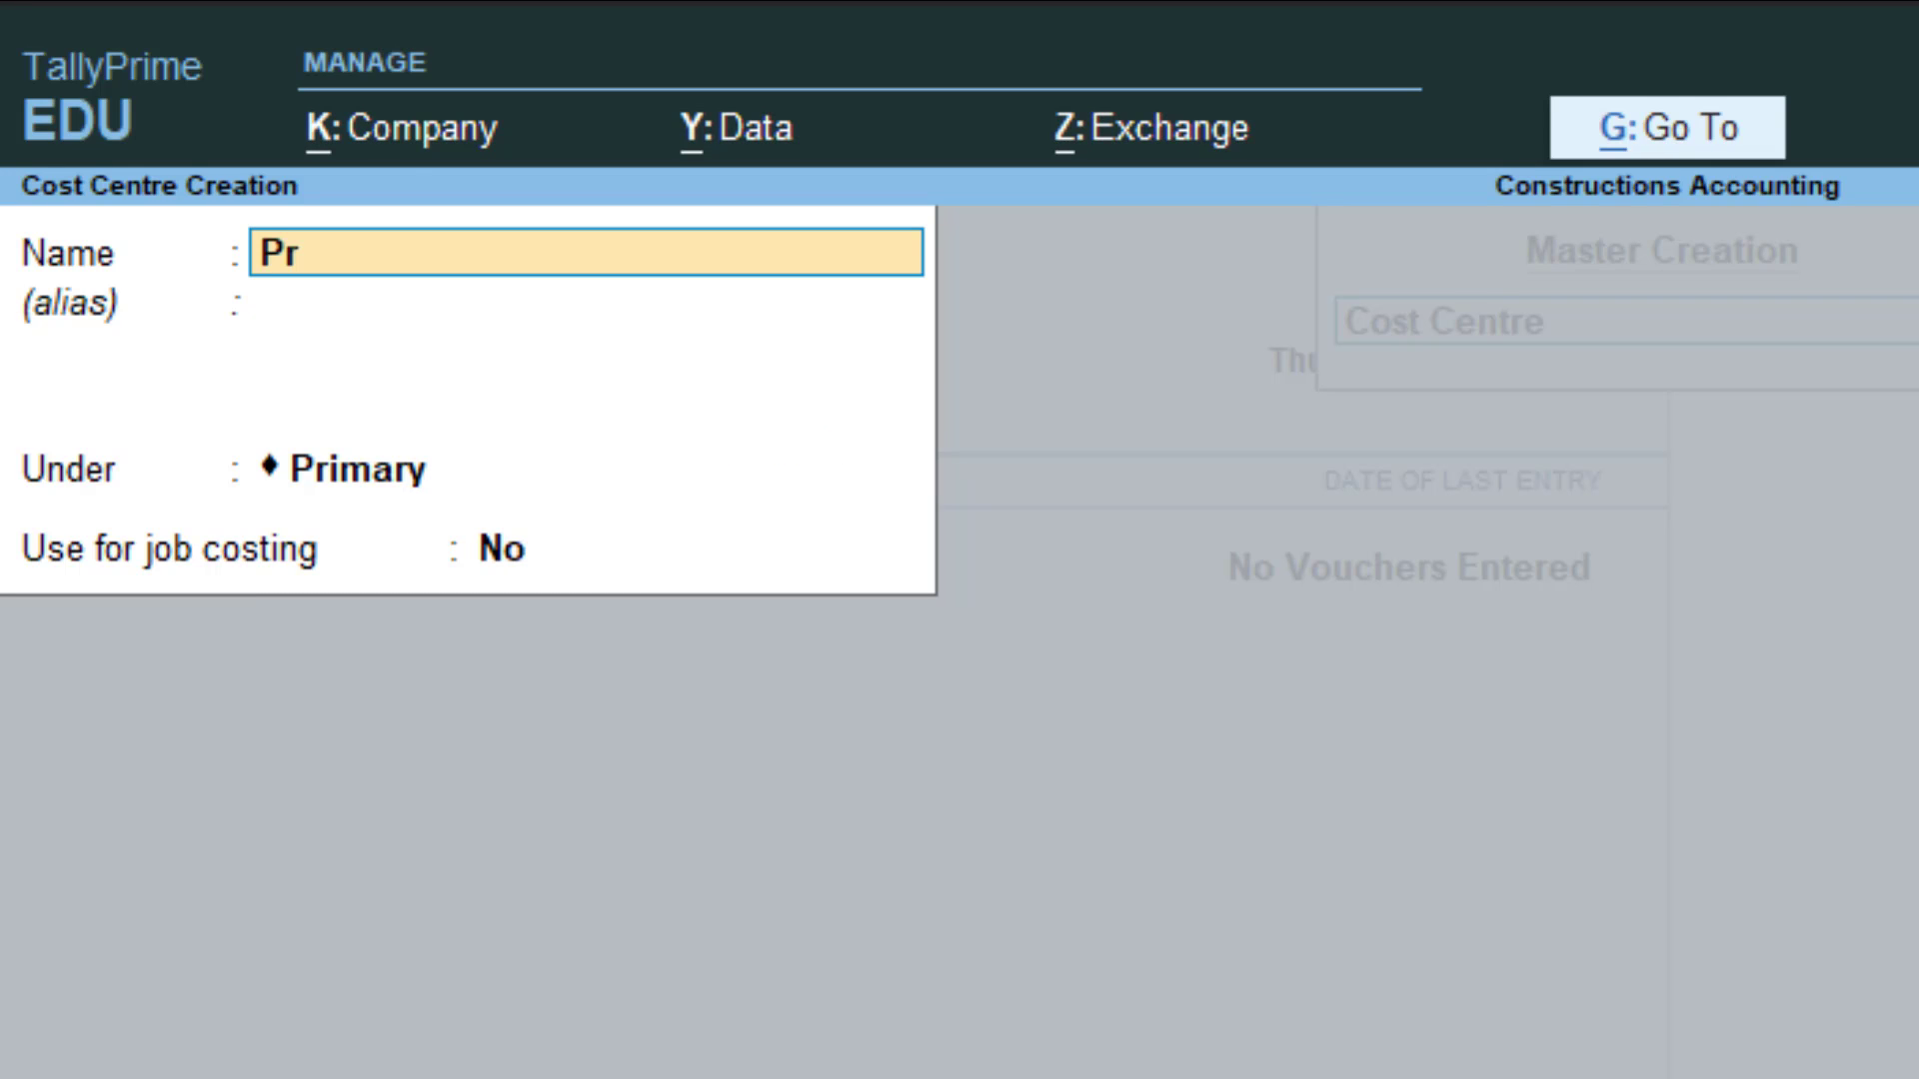
pyautogui.write('oject Hotel')
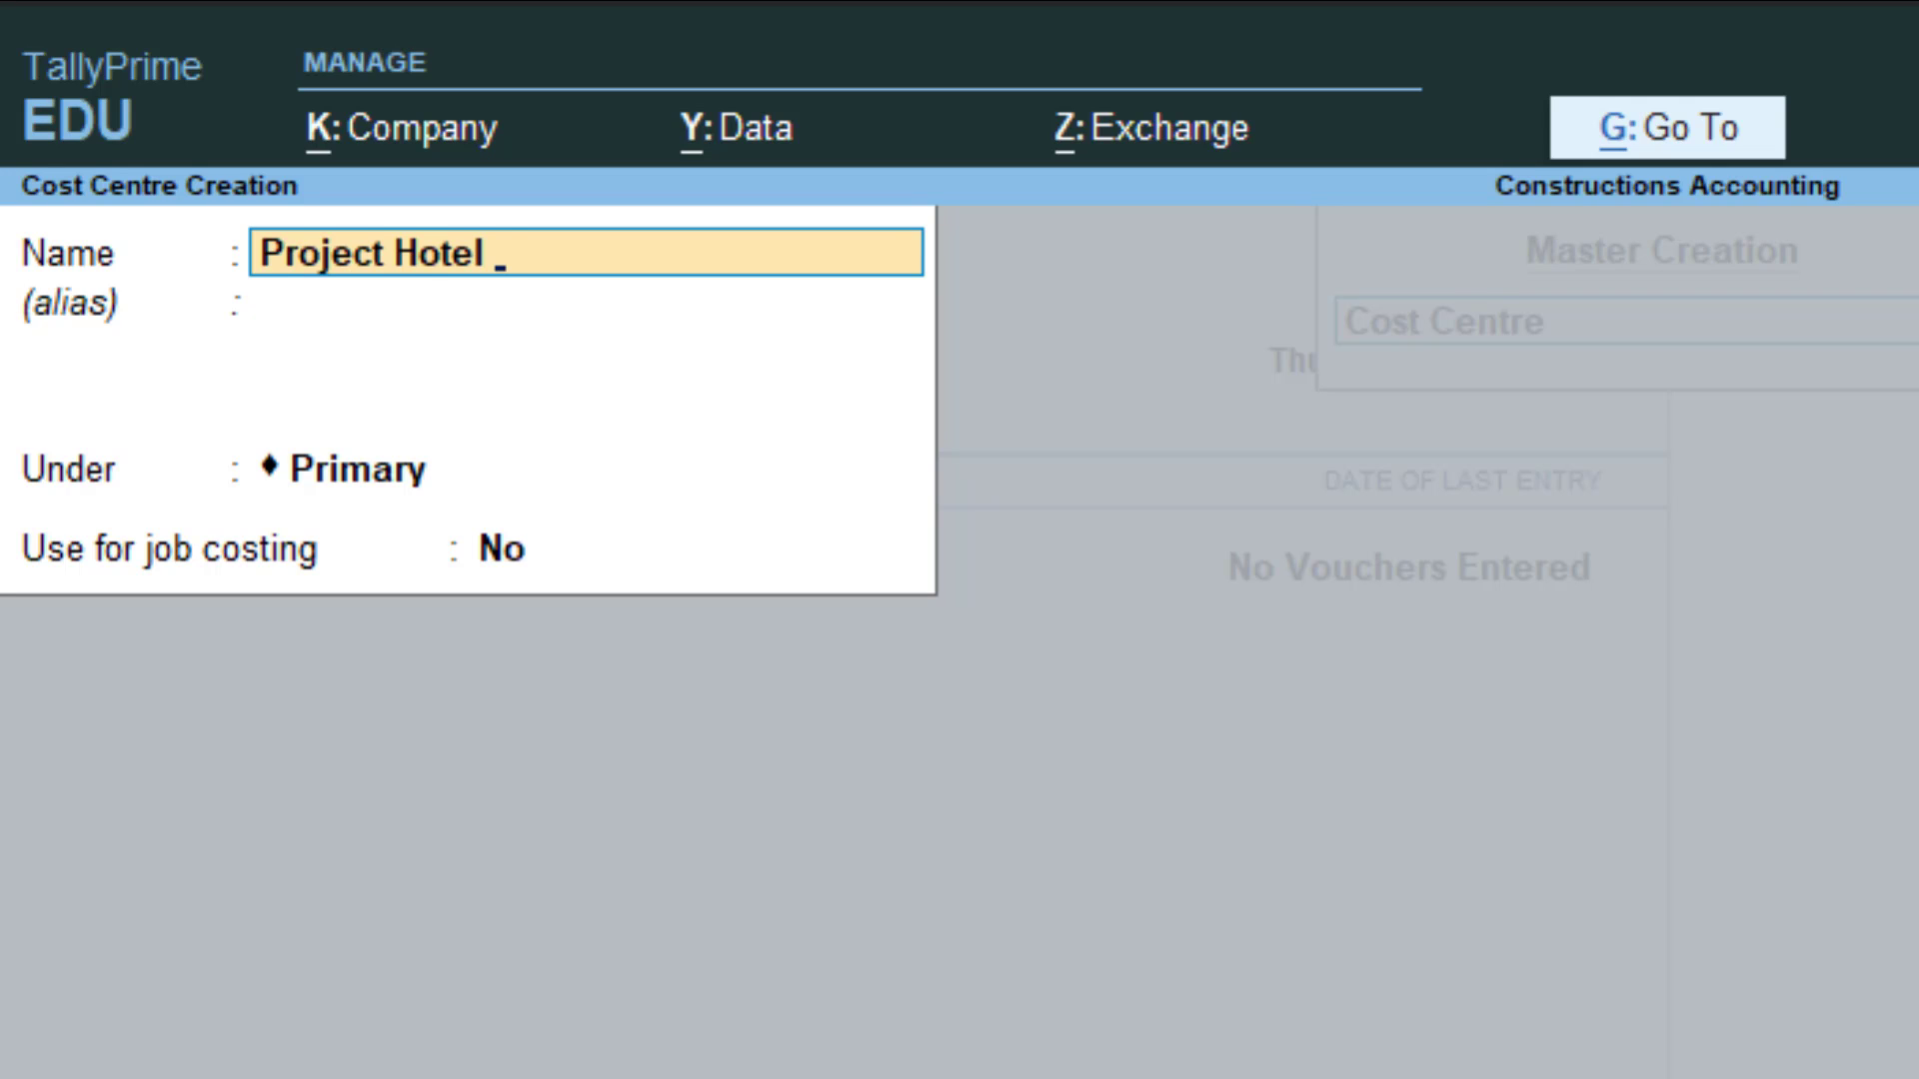
pyautogui.write(' Heaven')
pyautogui.press('BackSpace')
pyautogui.write('en')
pyautogui.press('Return')
pyautogui.press('Return')
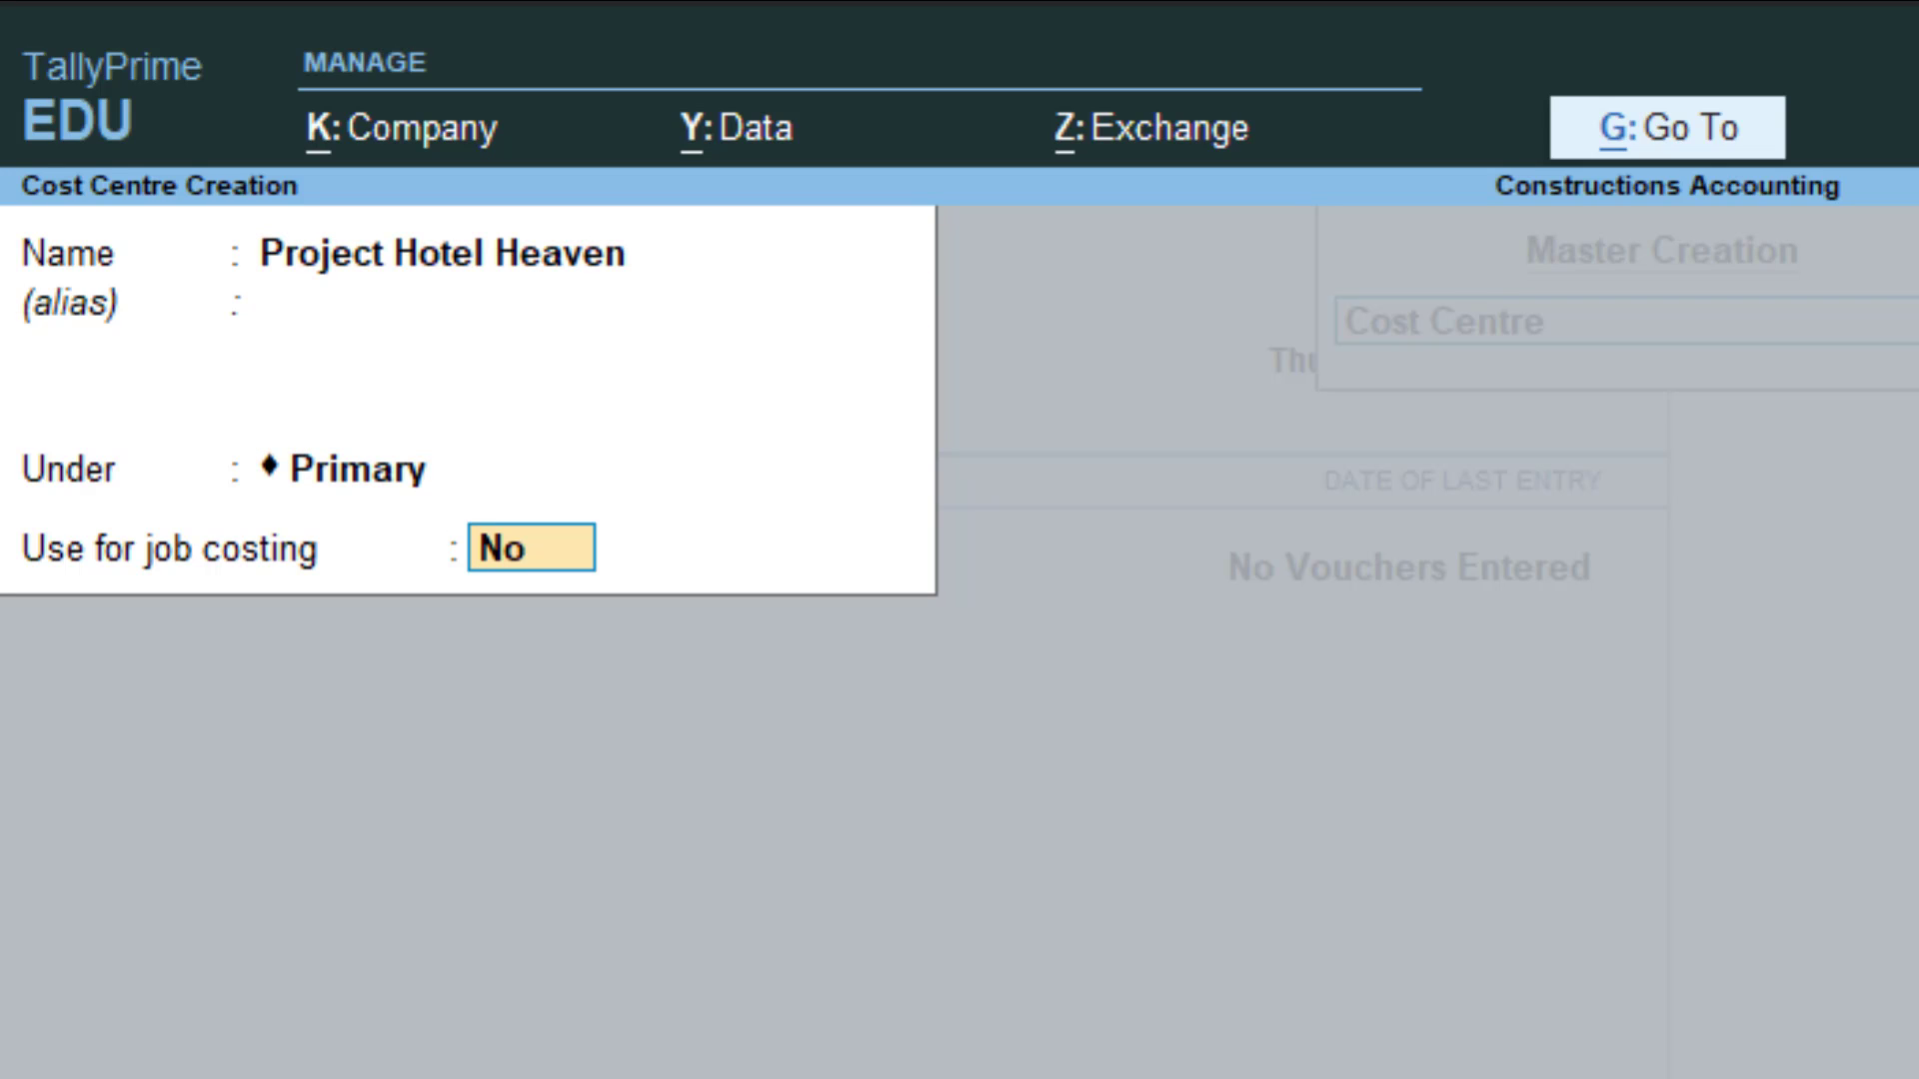
pyautogui.write('y')
pyautogui.press('Return')
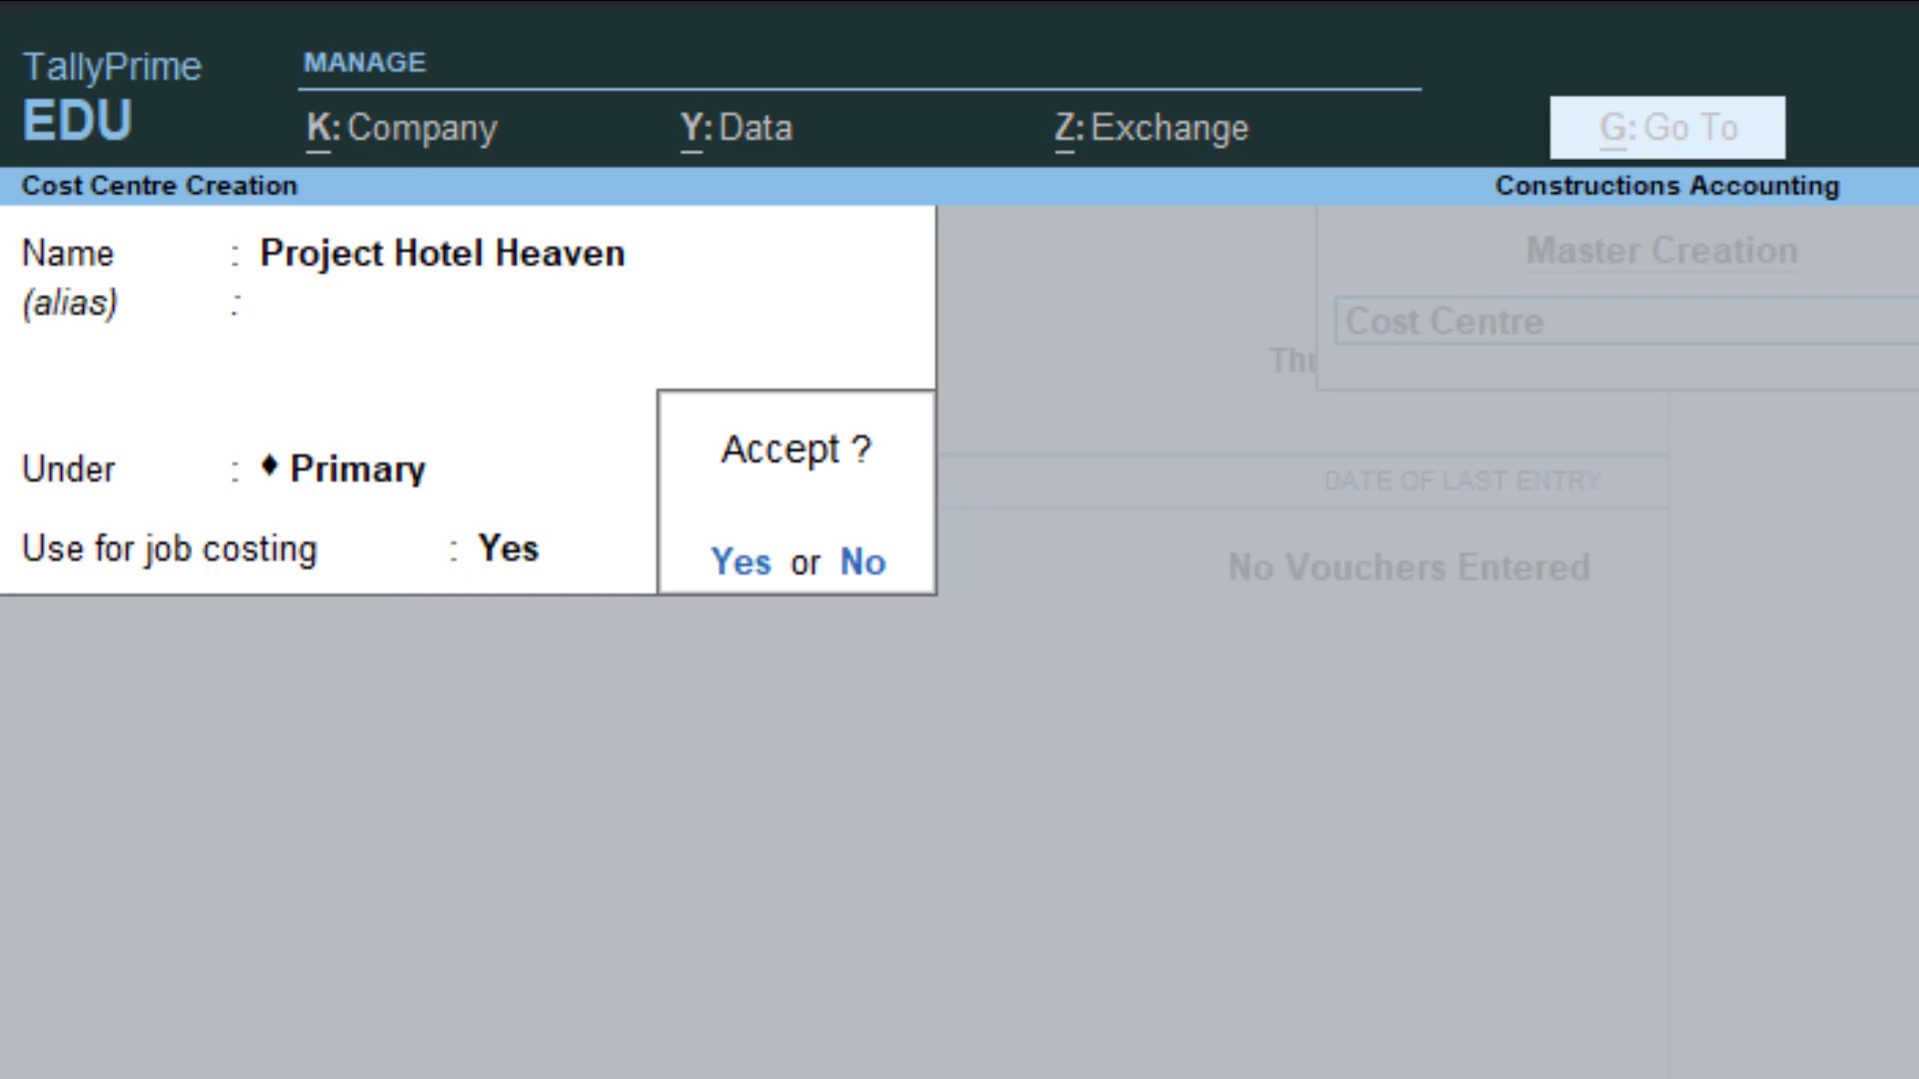
pyautogui.press('y')
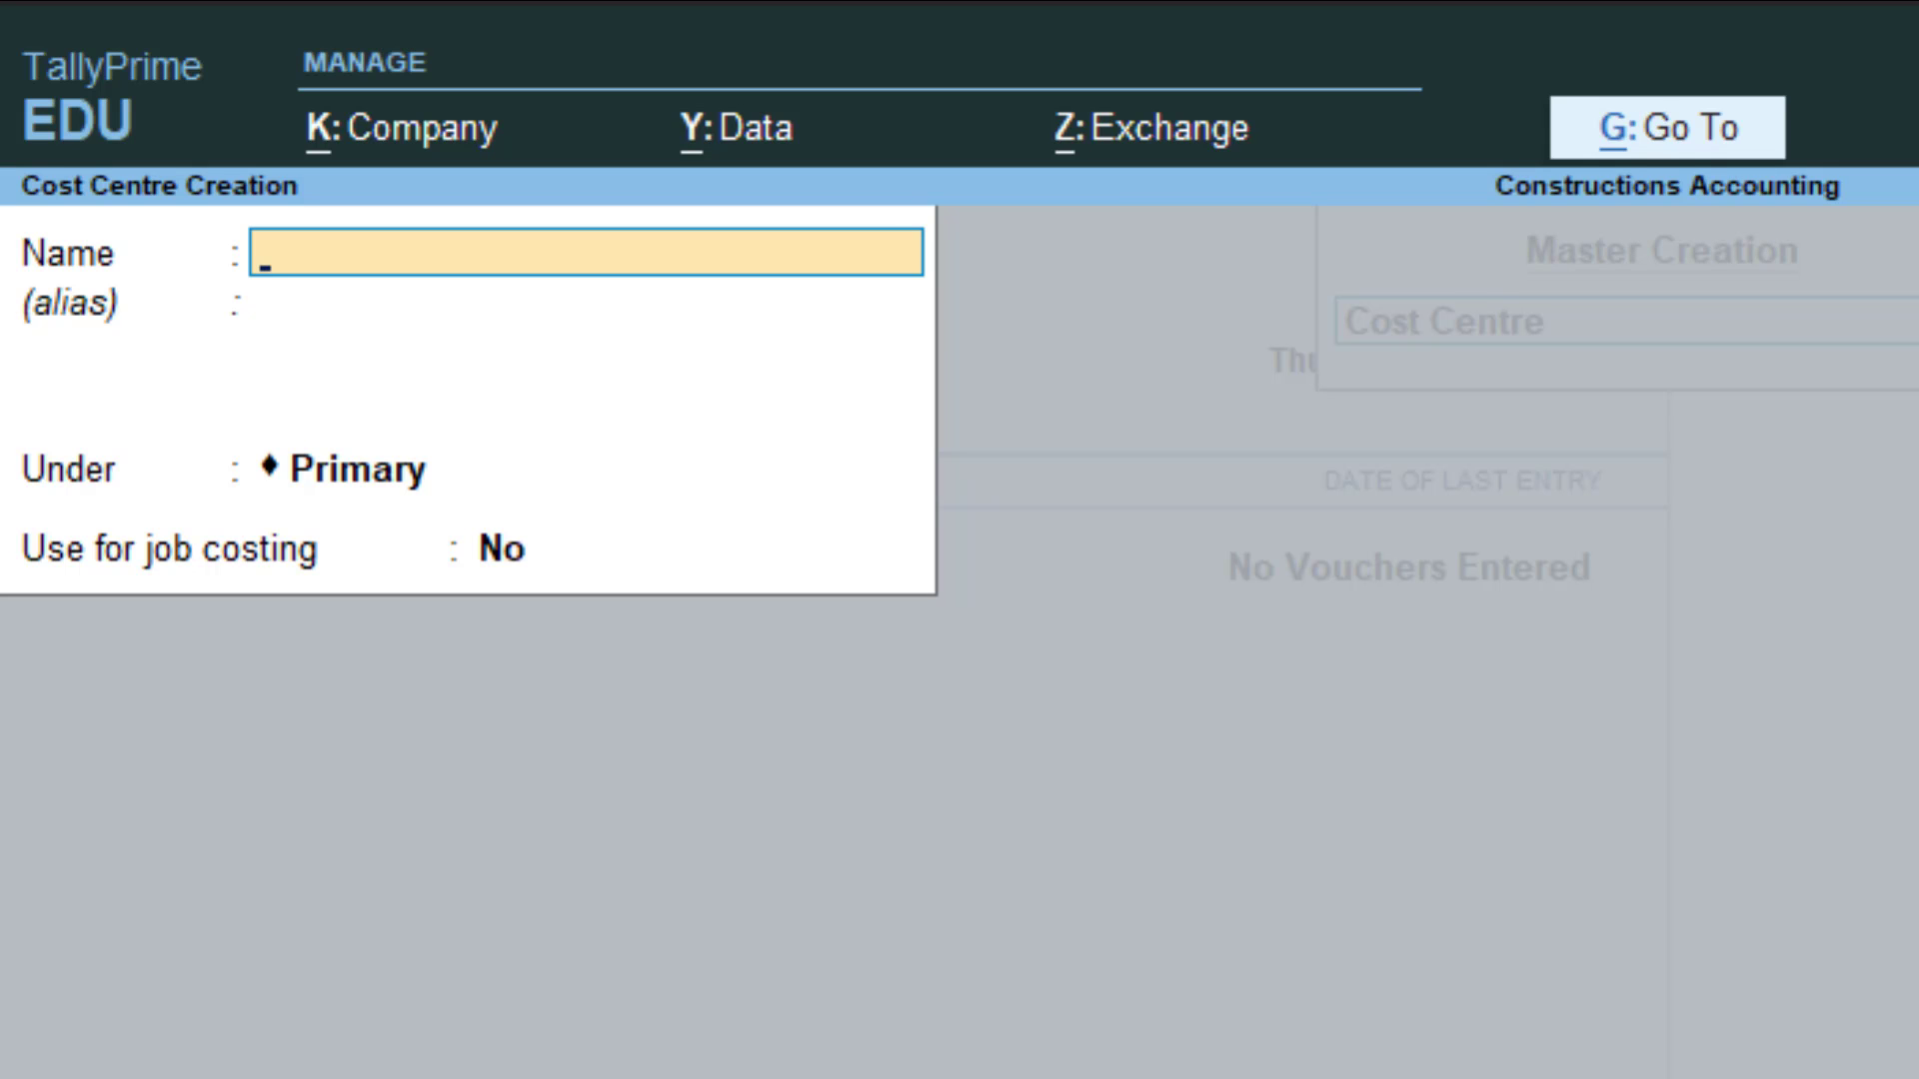
pyautogui.press('Escape')
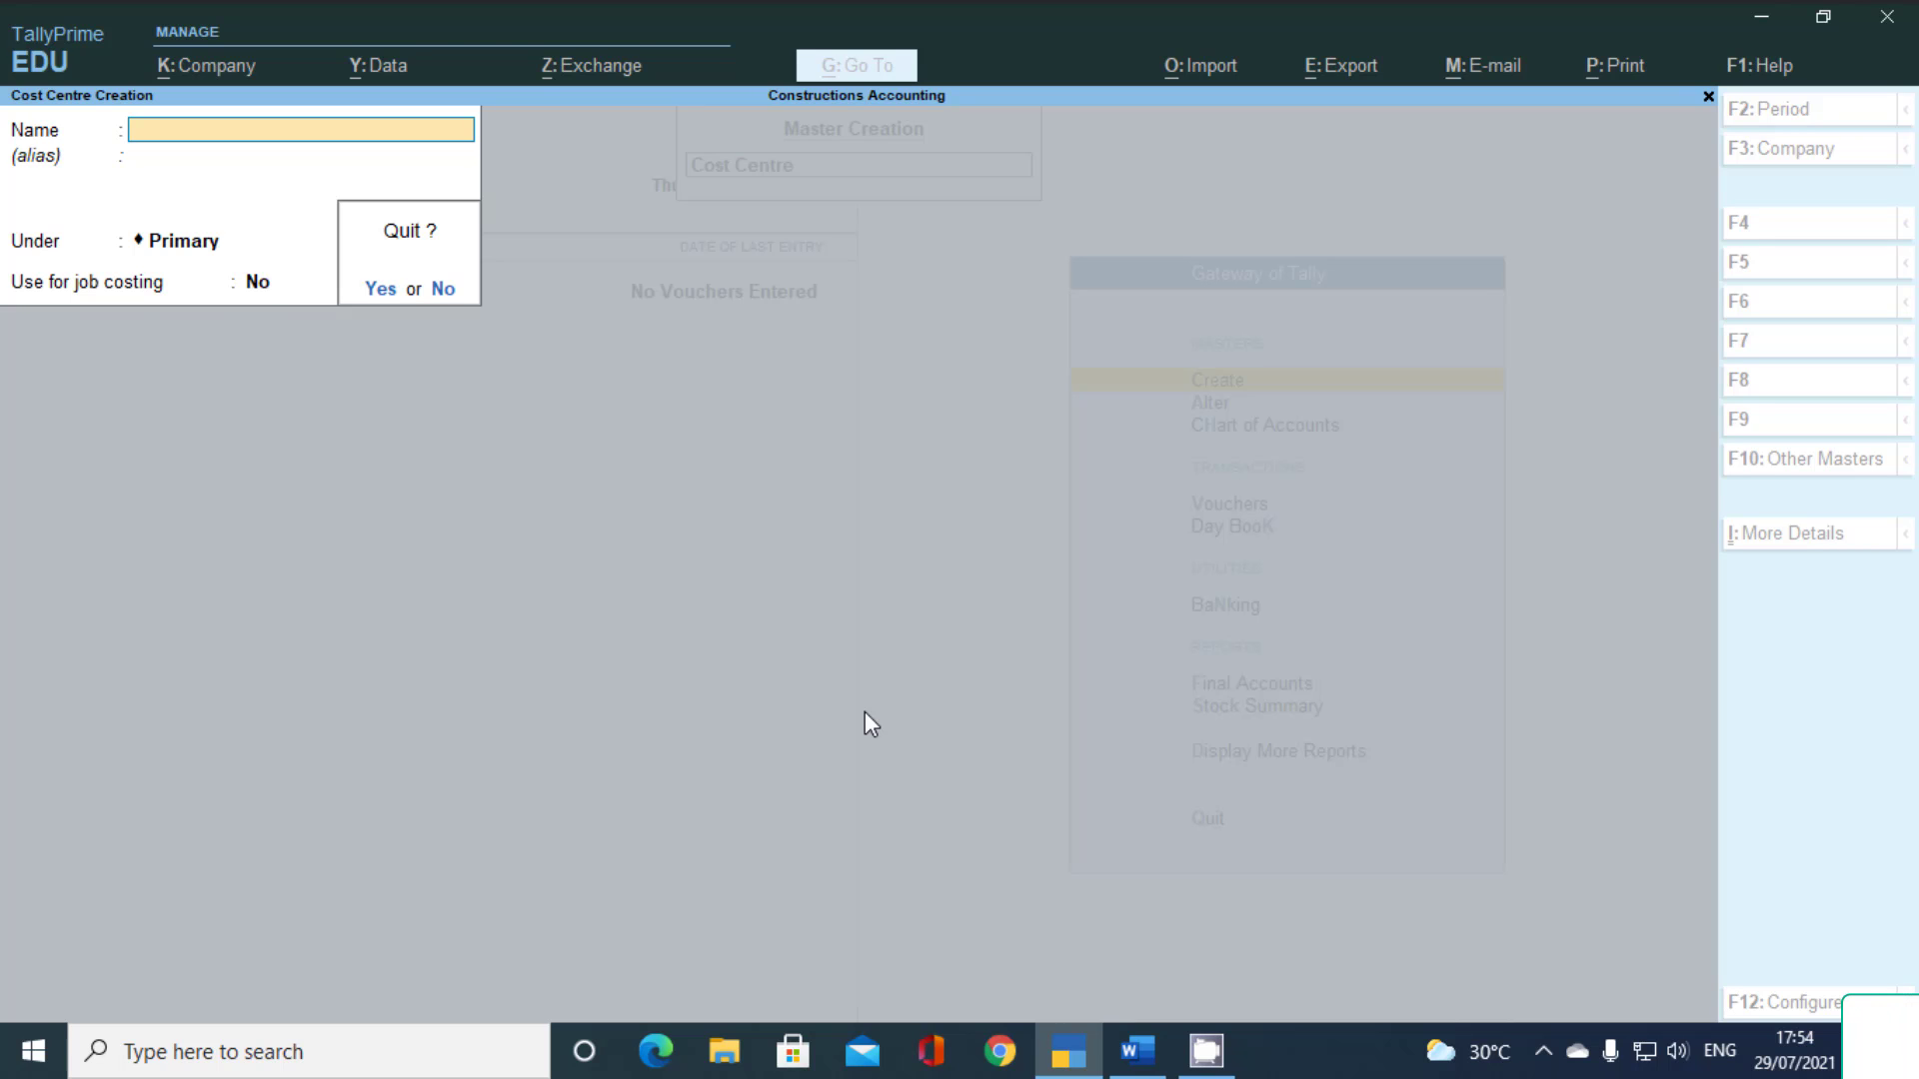
# Quit cost centre creation and start a new godown instead of altering Main Location
pyautogui.press('y')
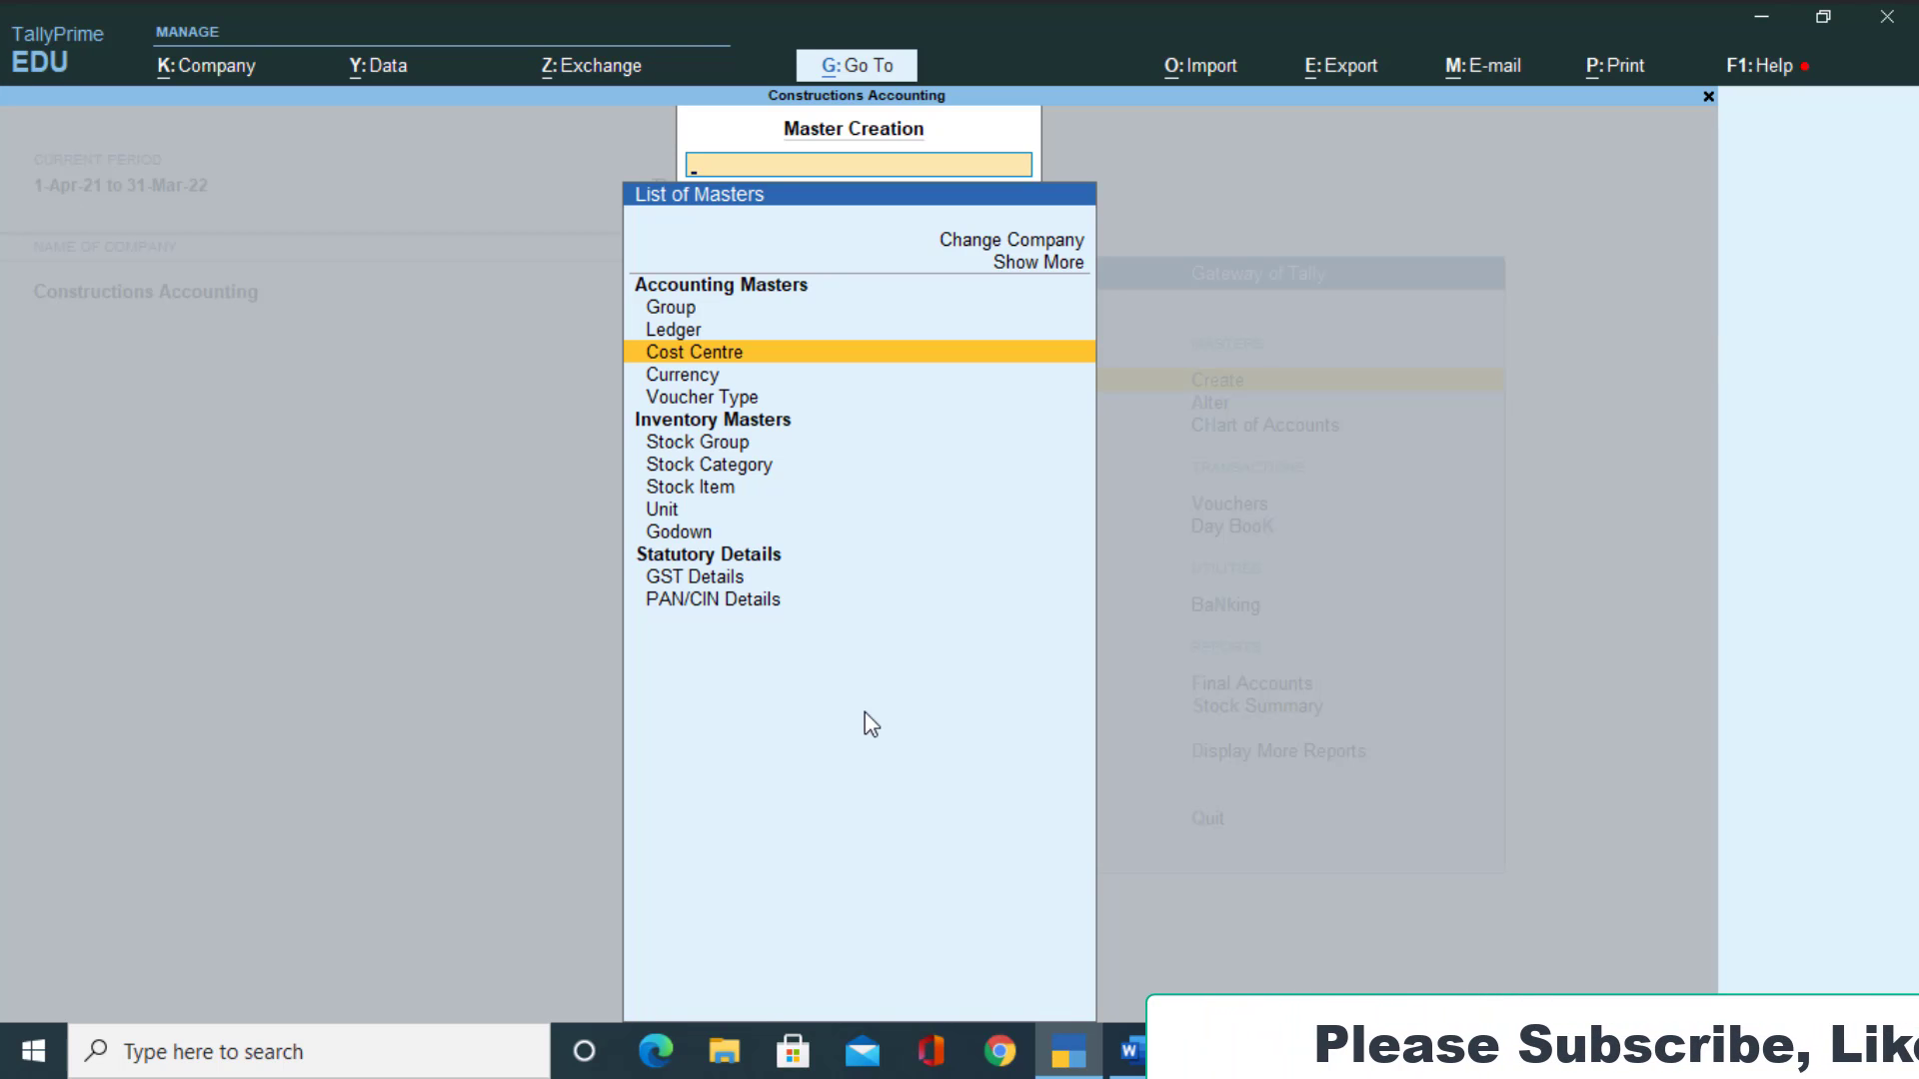
pyautogui.press('Down')
pyautogui.press('Down')
pyautogui.press('Down')
pyautogui.press('Down')
pyautogui.press('Down')
pyautogui.press('Down')
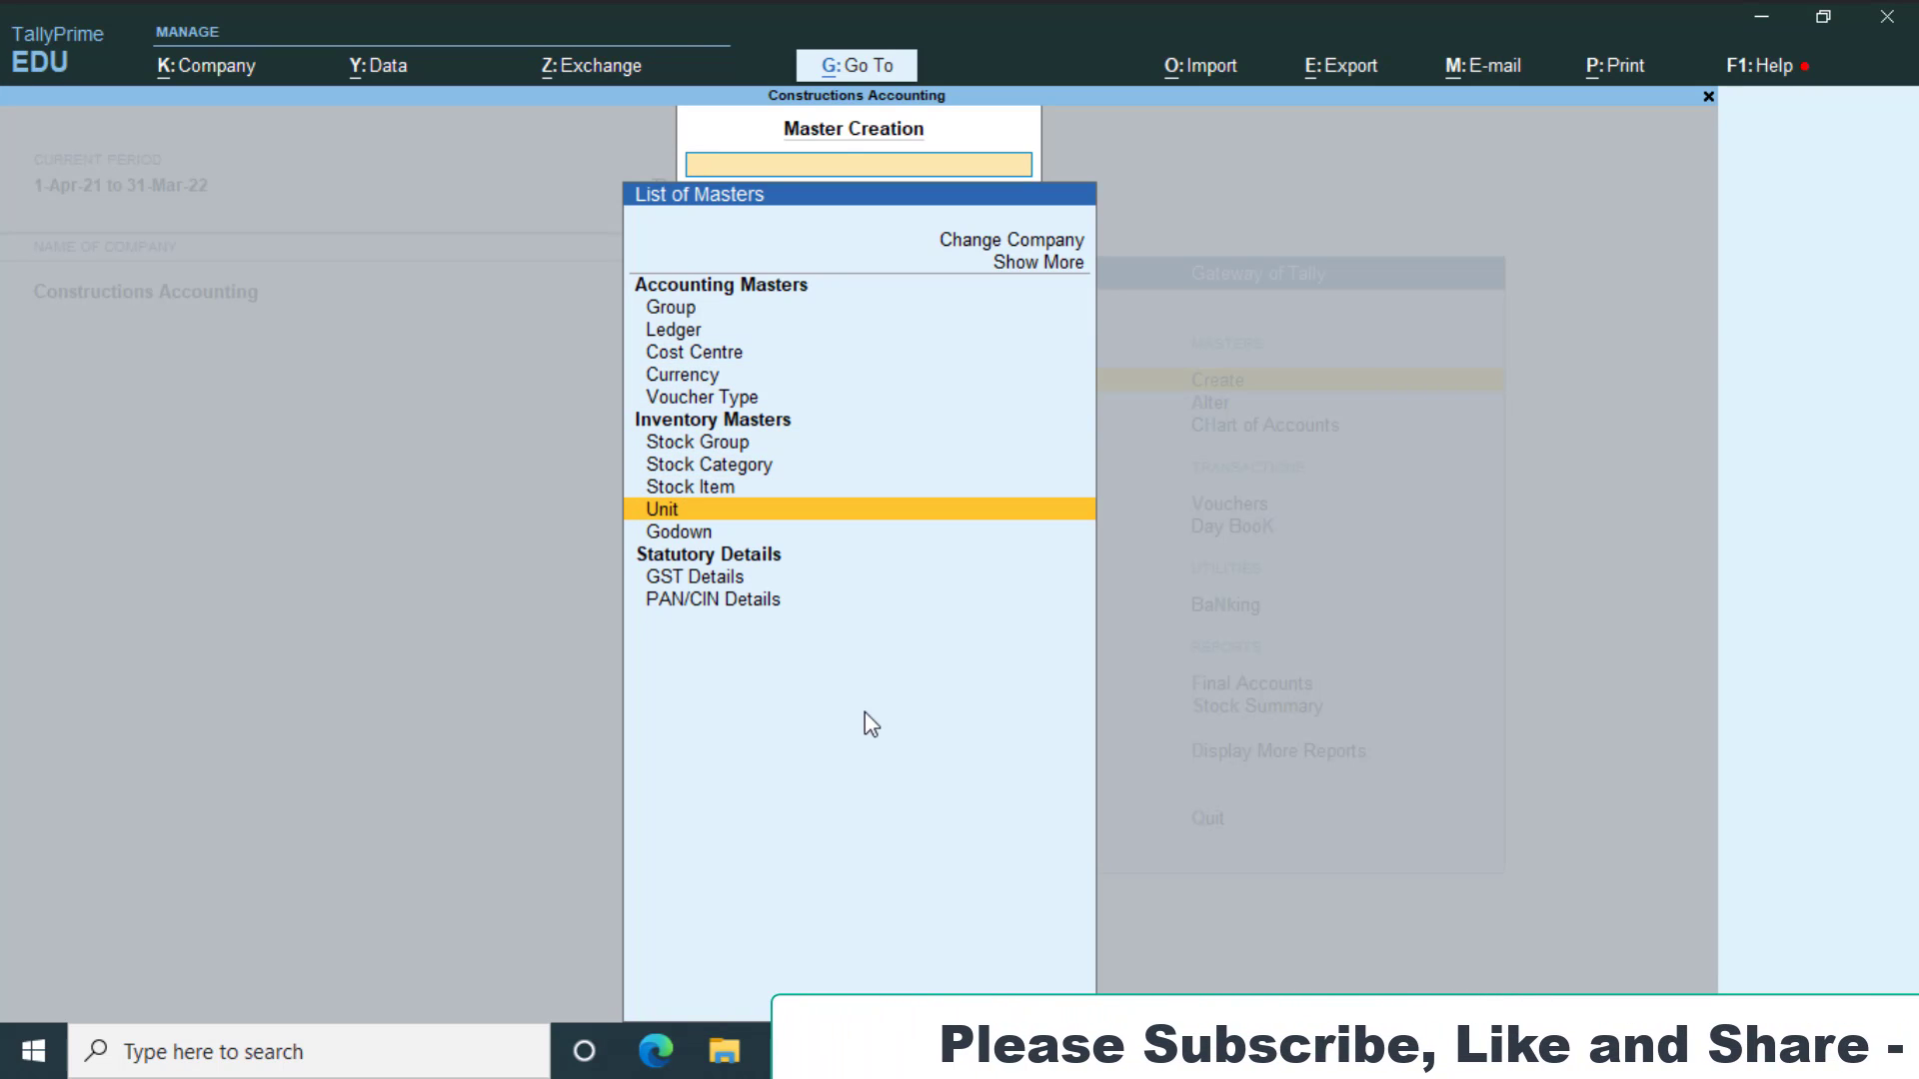
pyautogui.press('Down')
pyautogui.press('Return')
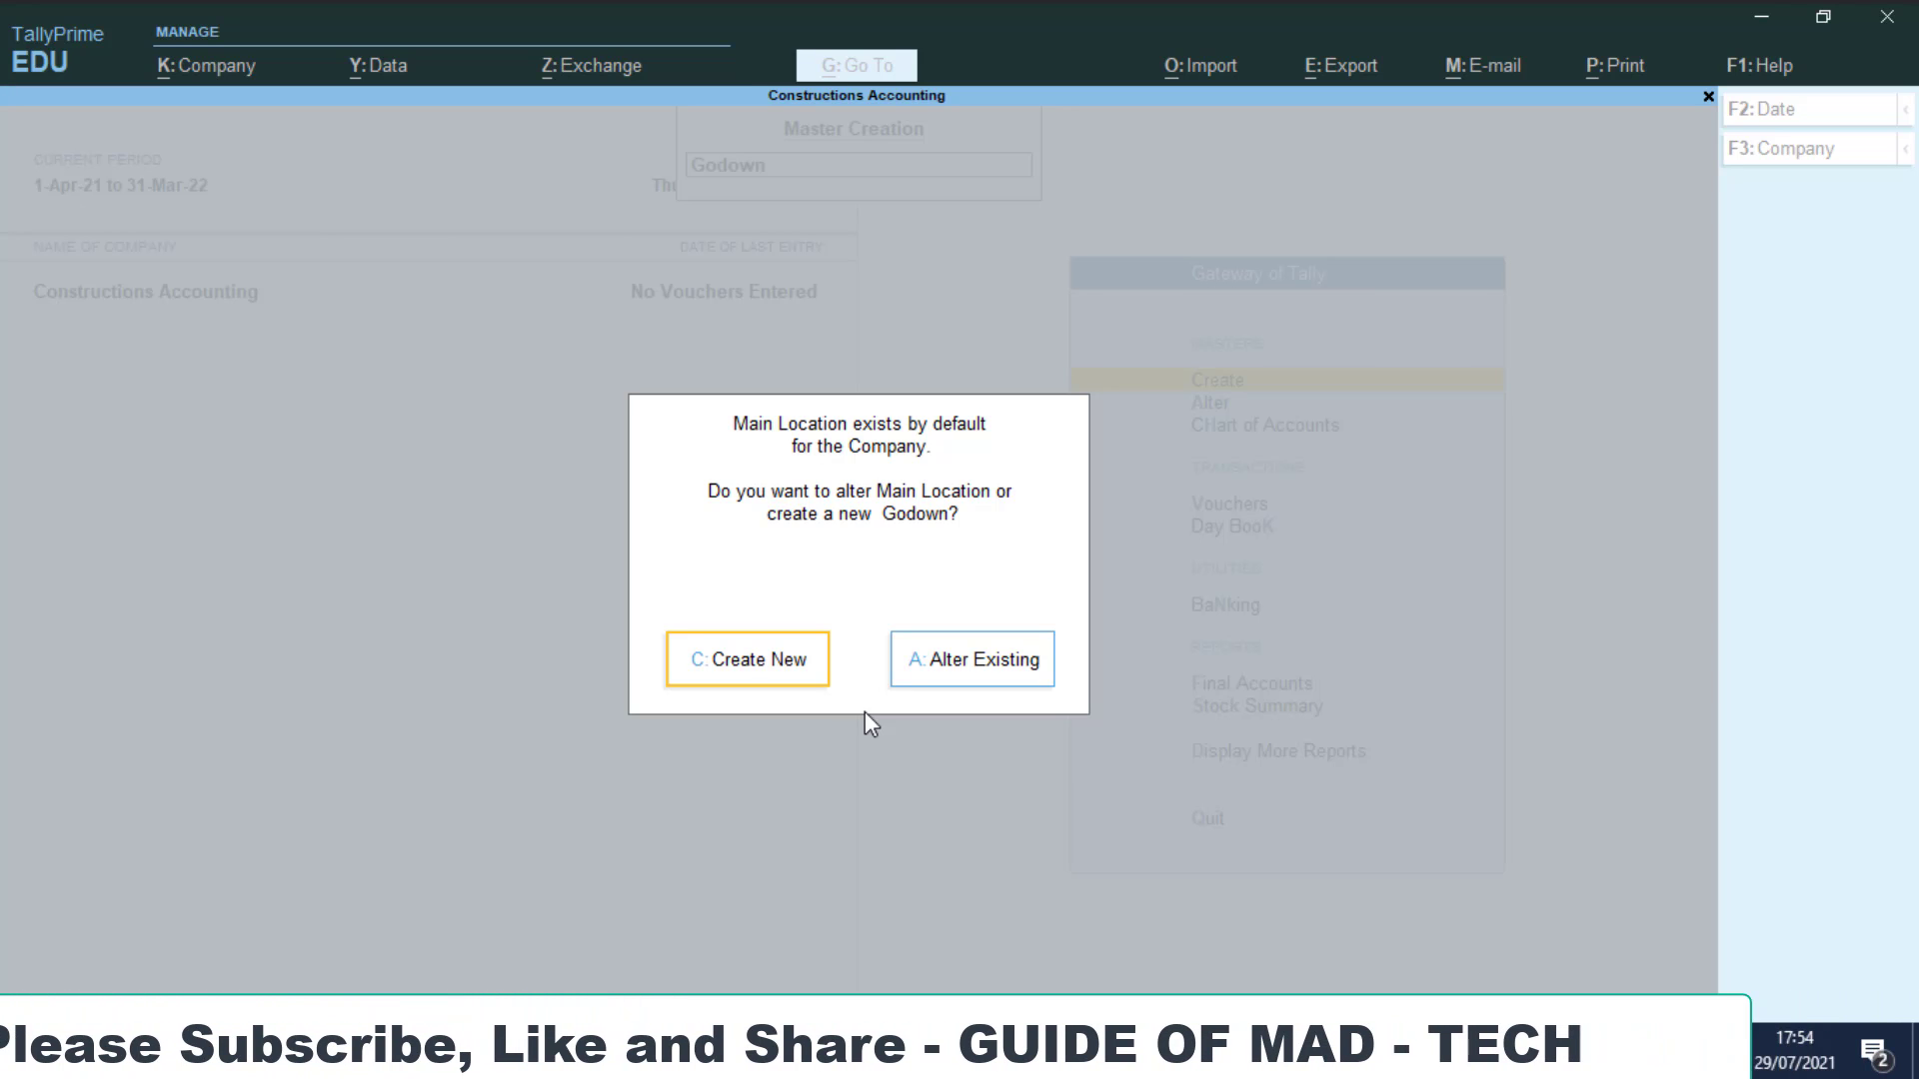
pyautogui.press('Return')
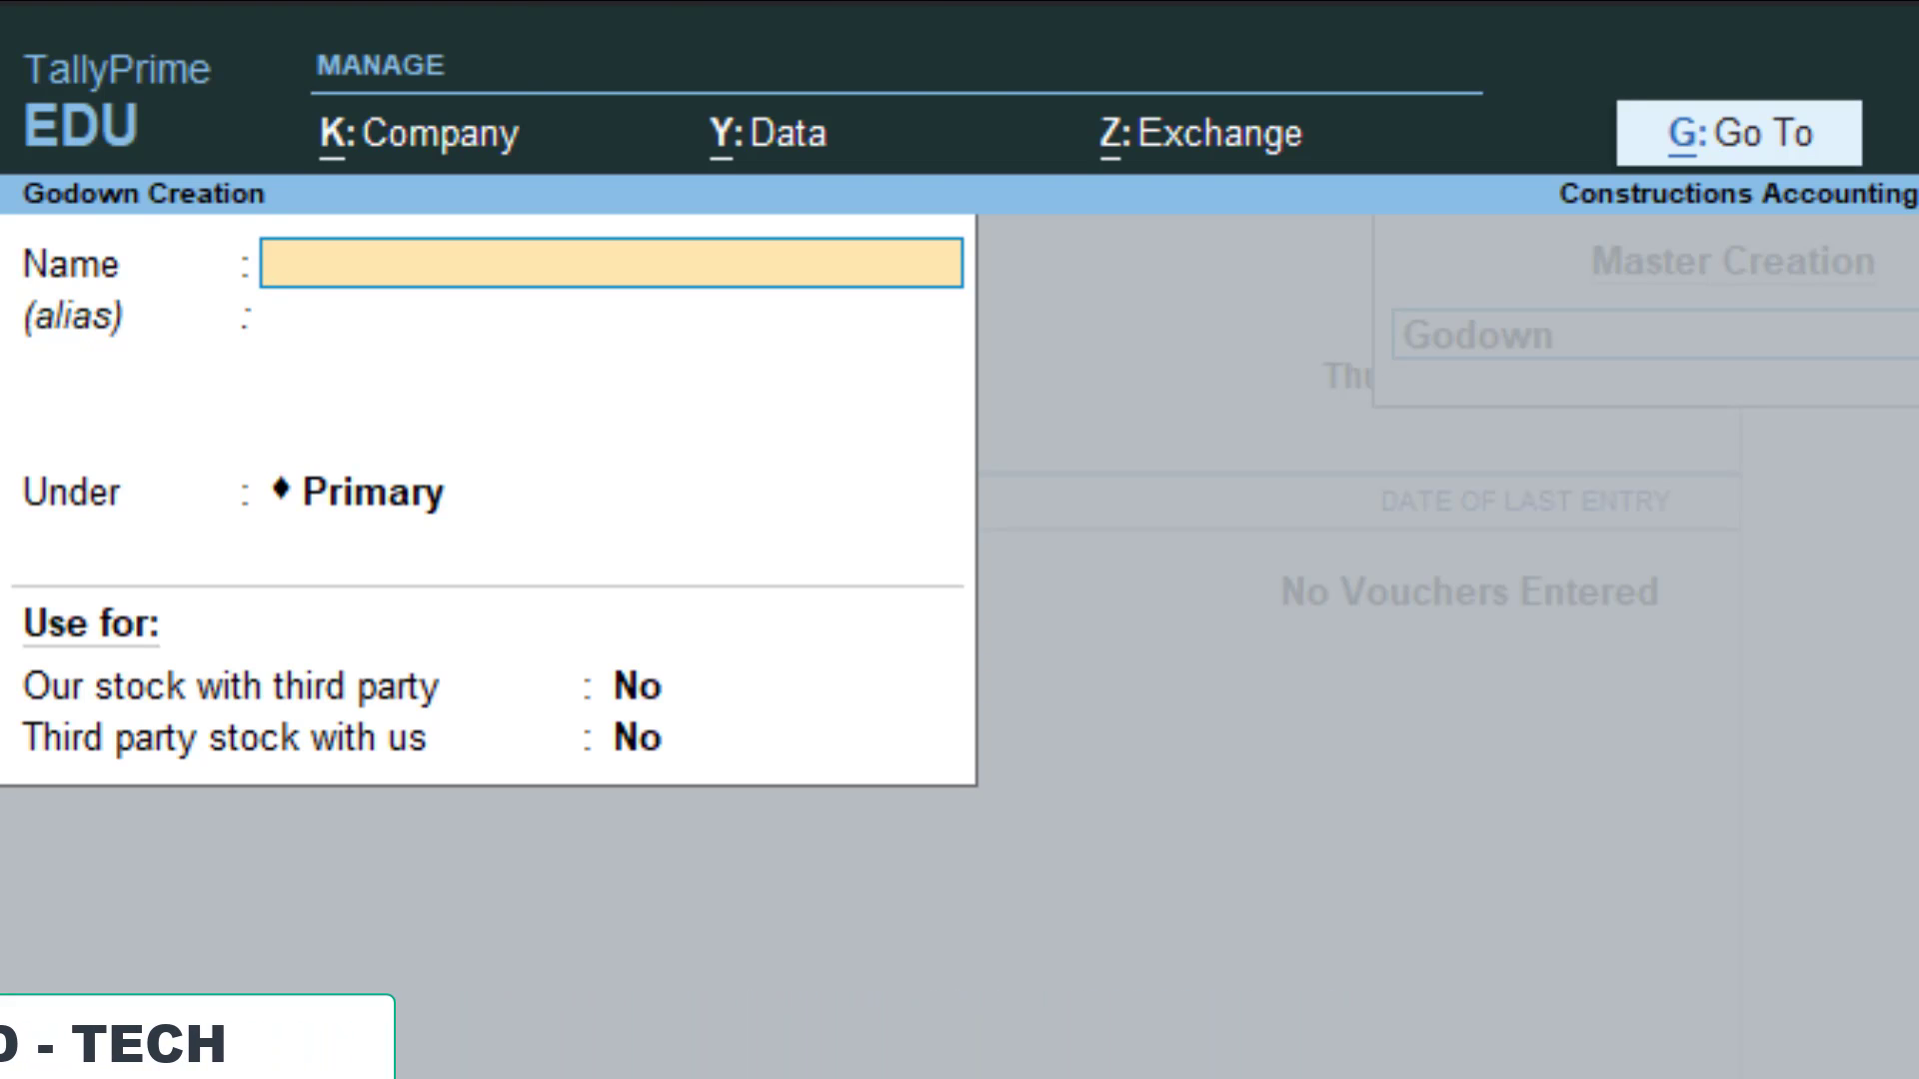
# Enter SM Tower Godown as the godown name and bring up the godown configuration options
pyautogui.write('SM')
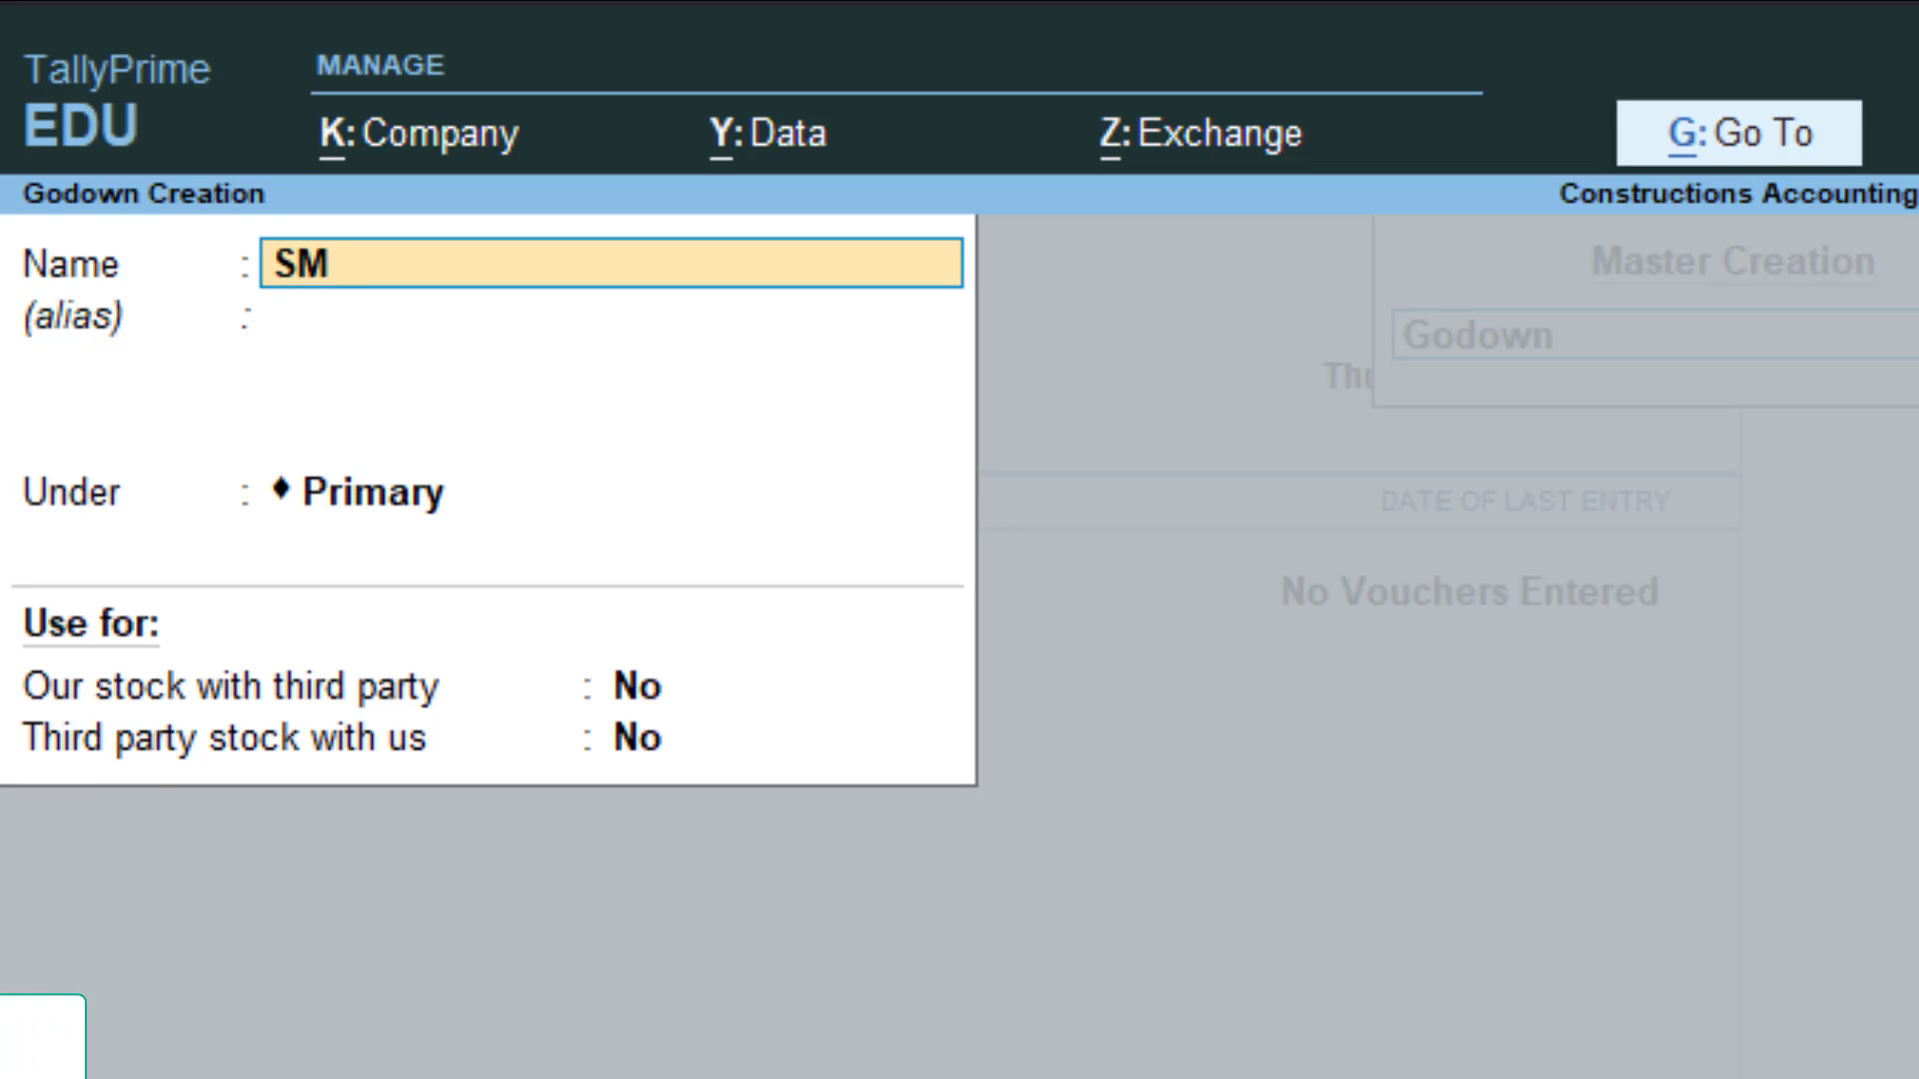
pyautogui.write(' Towe')
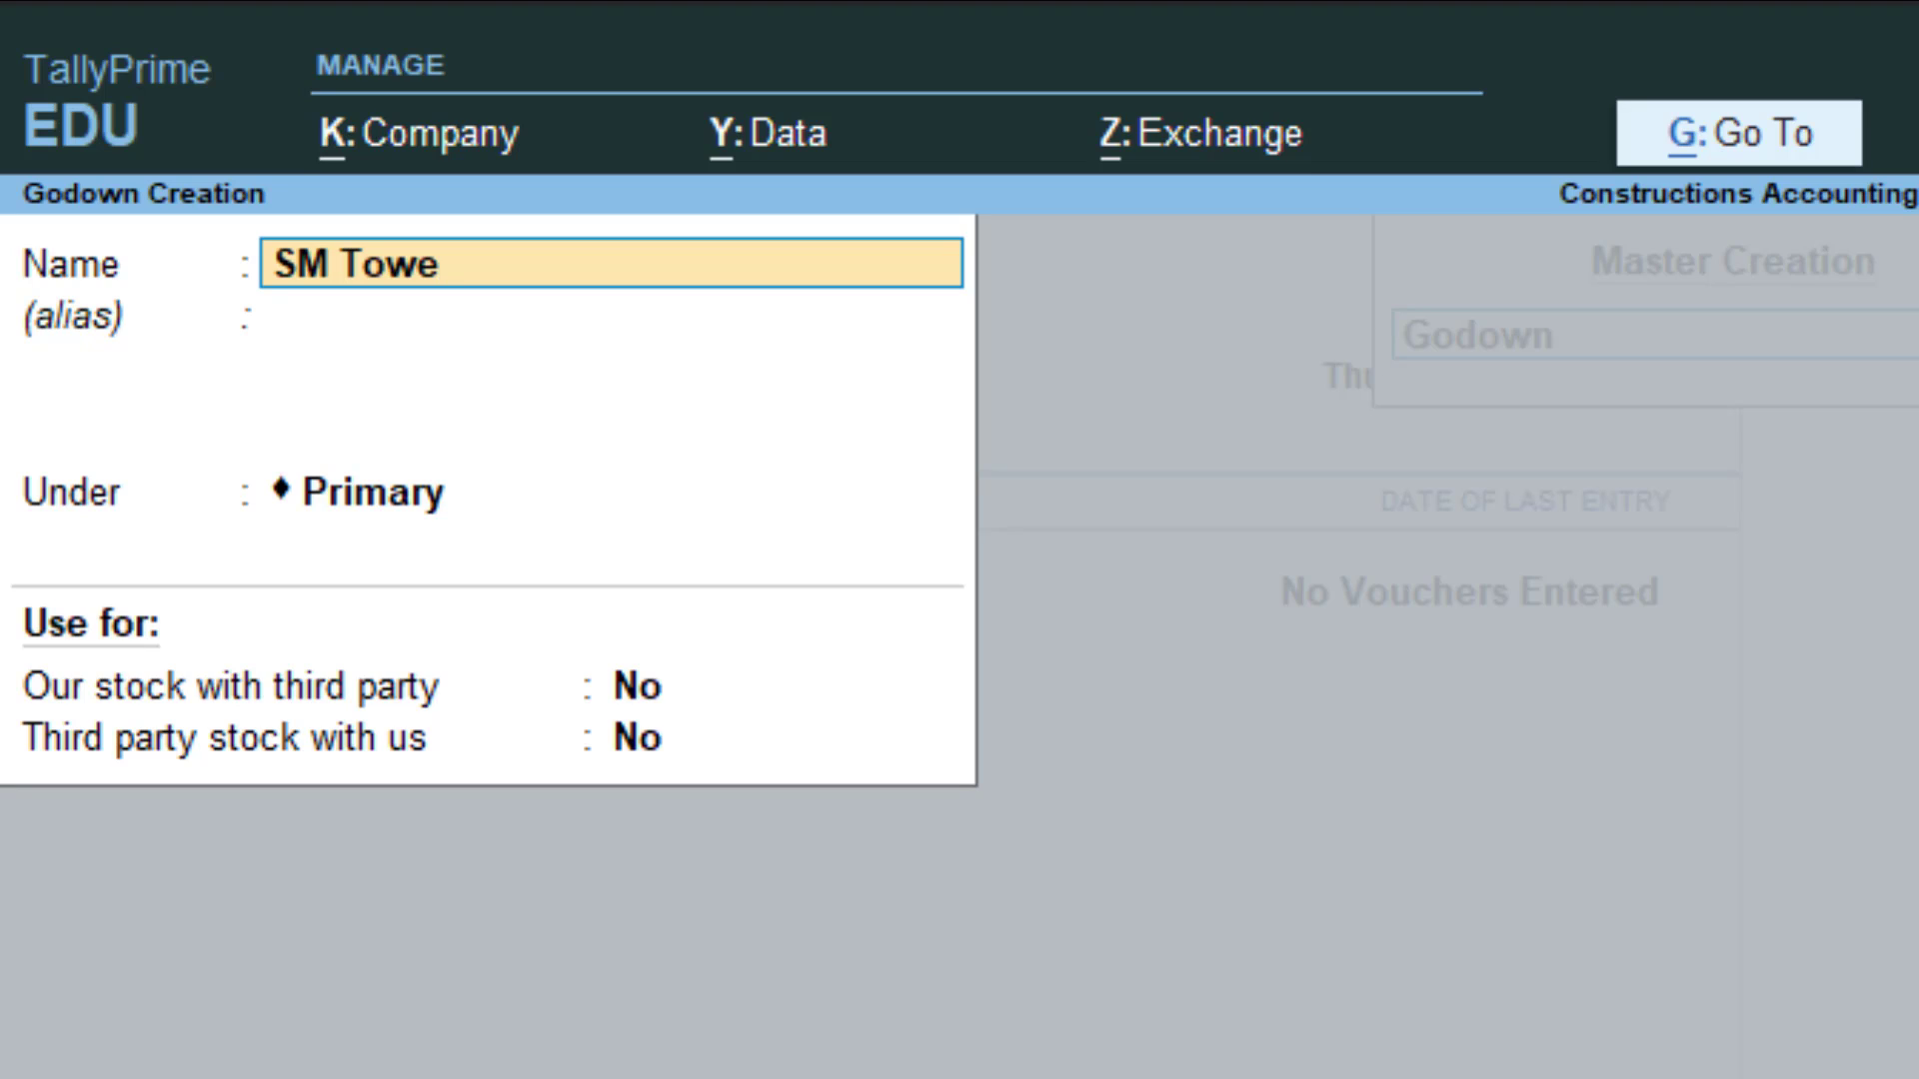
pyautogui.write('r Godown')
pyautogui.press('Return')
pyautogui.press('Return')
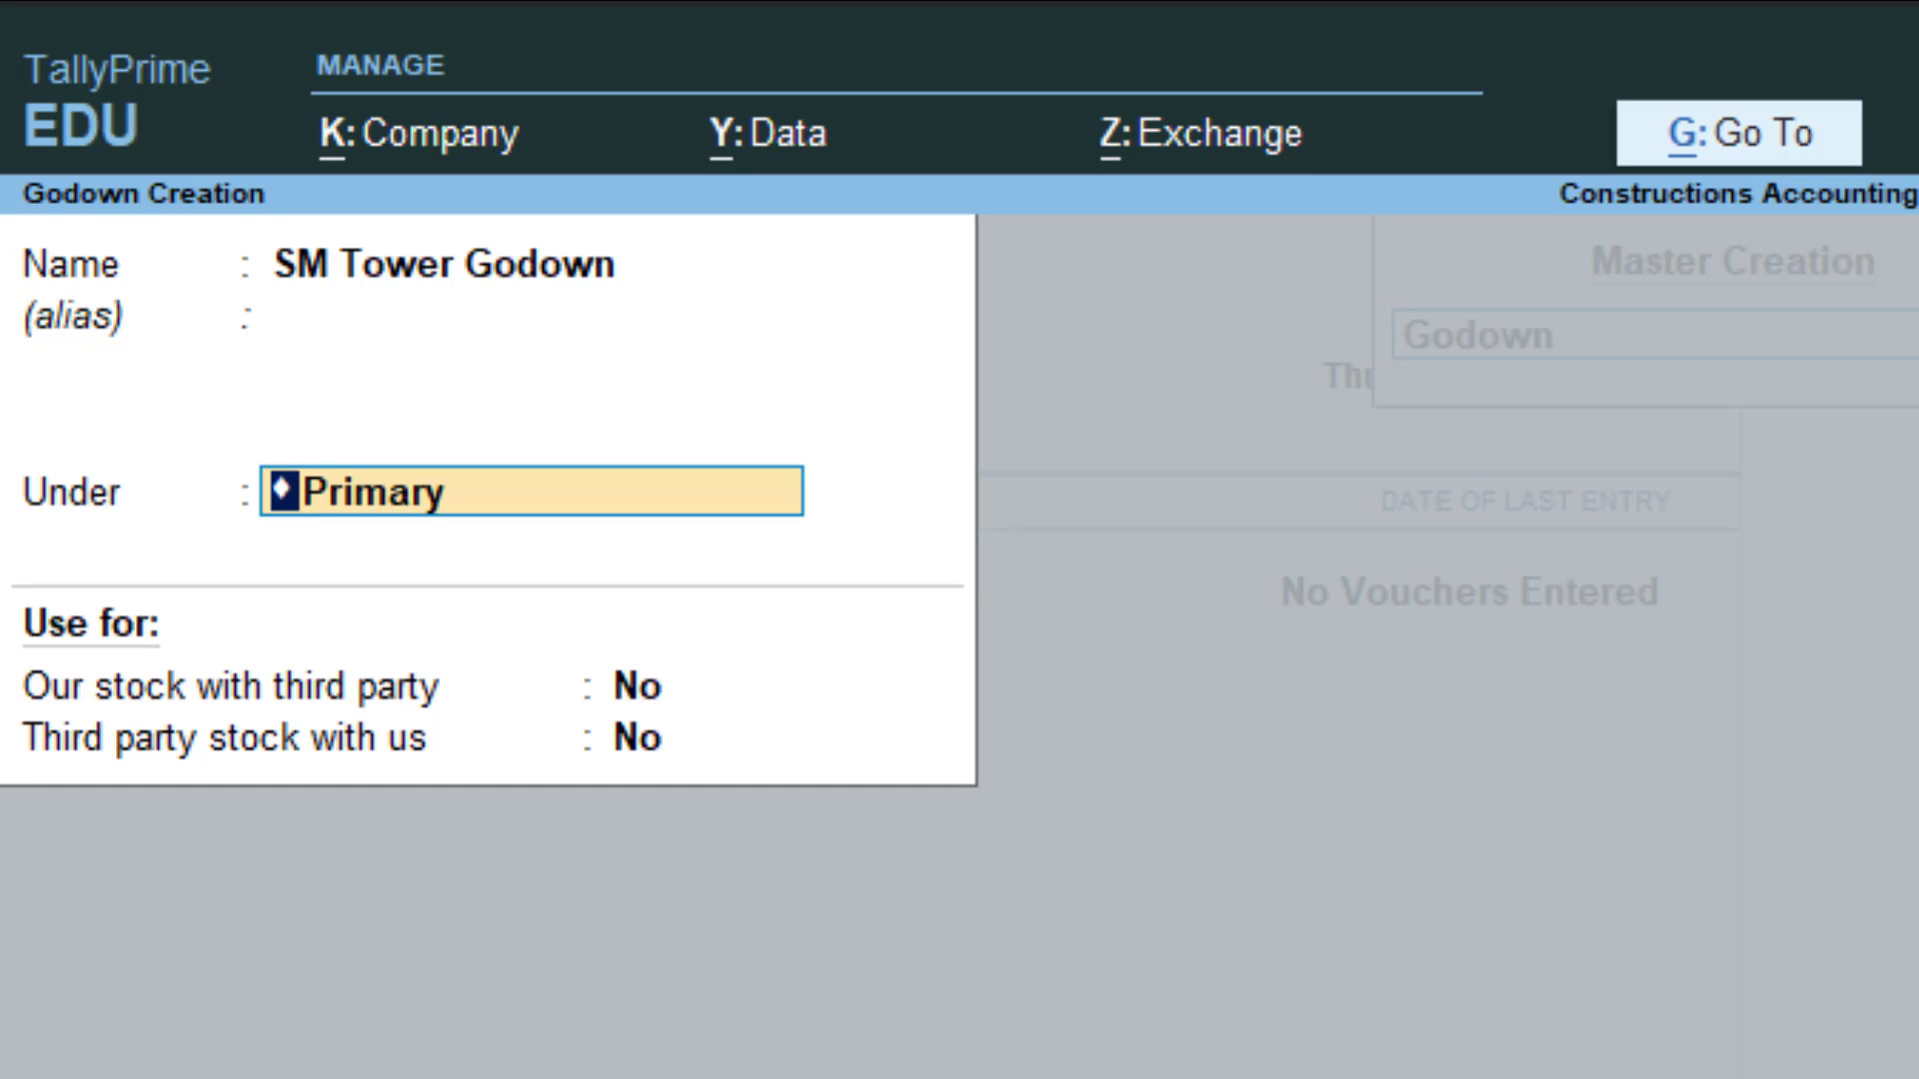
pyautogui.press('BackSpace')
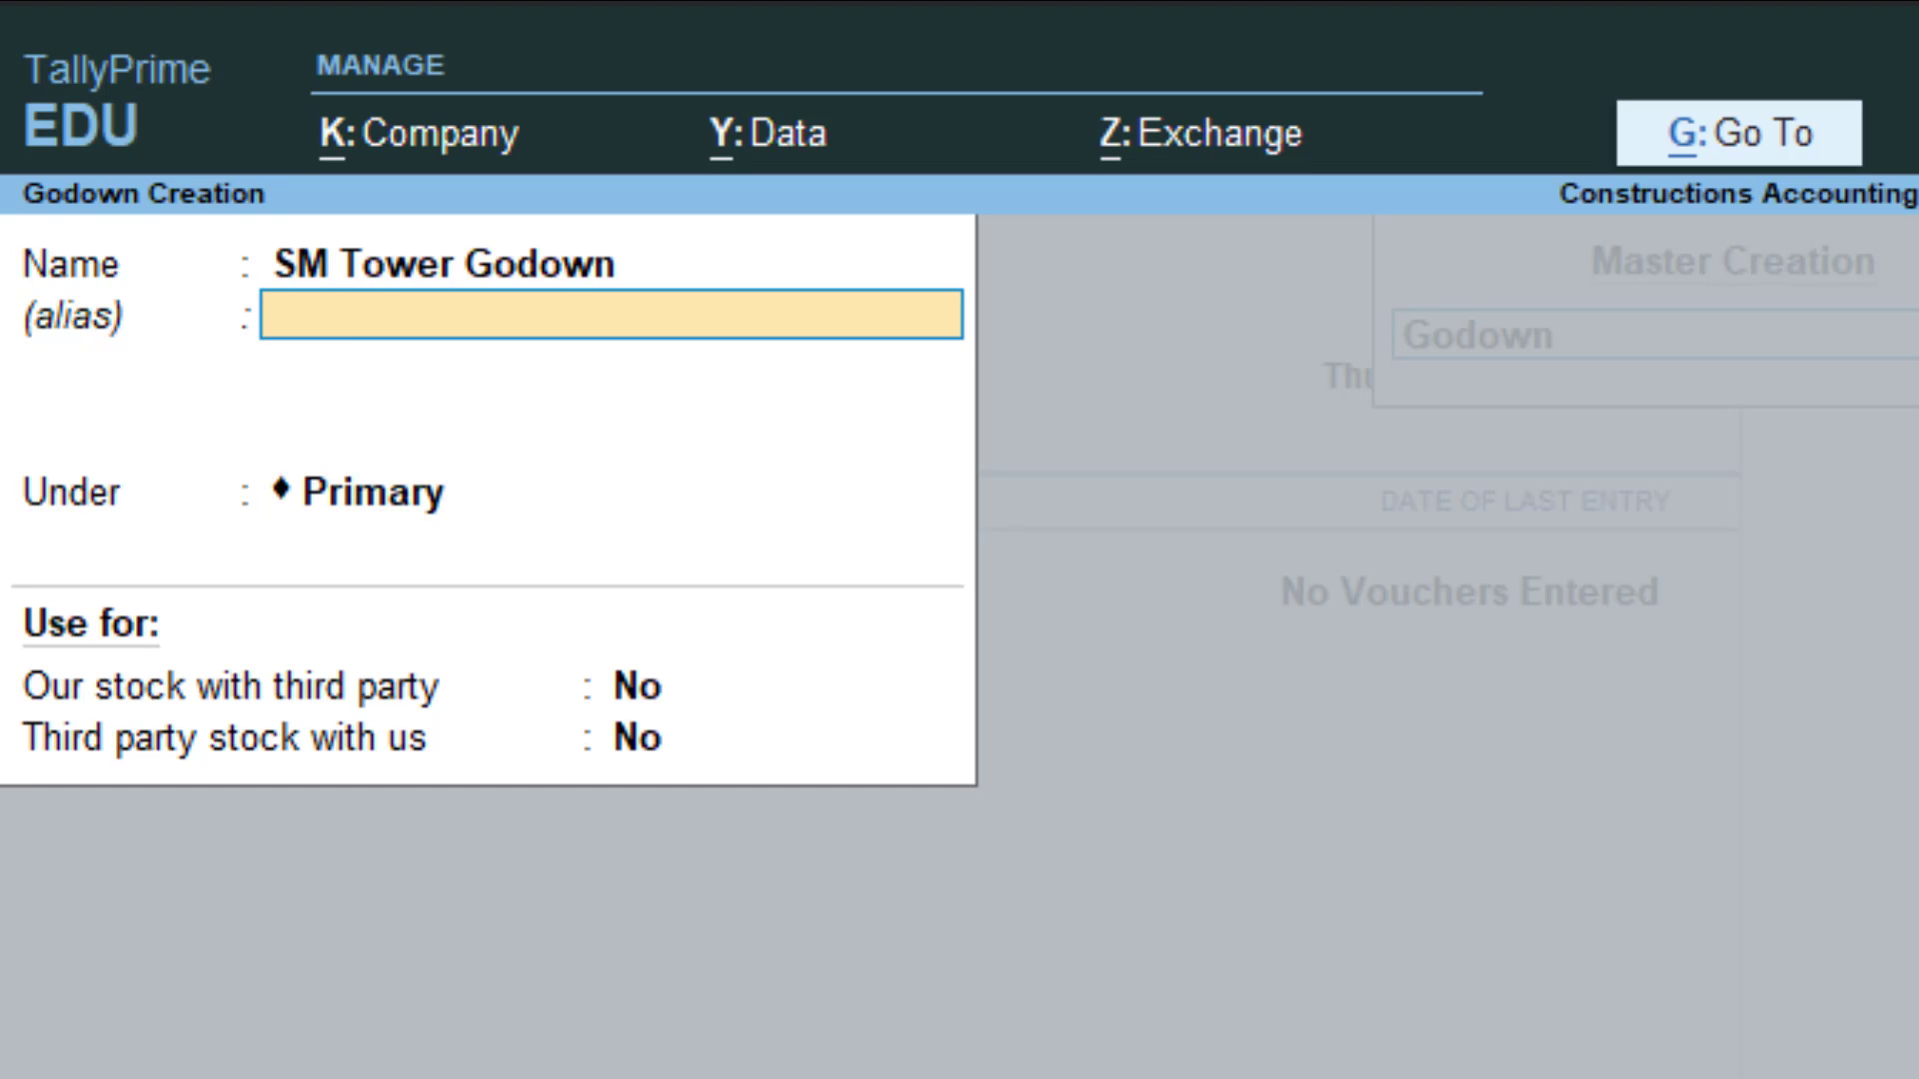
pyautogui.press('BackSpace')
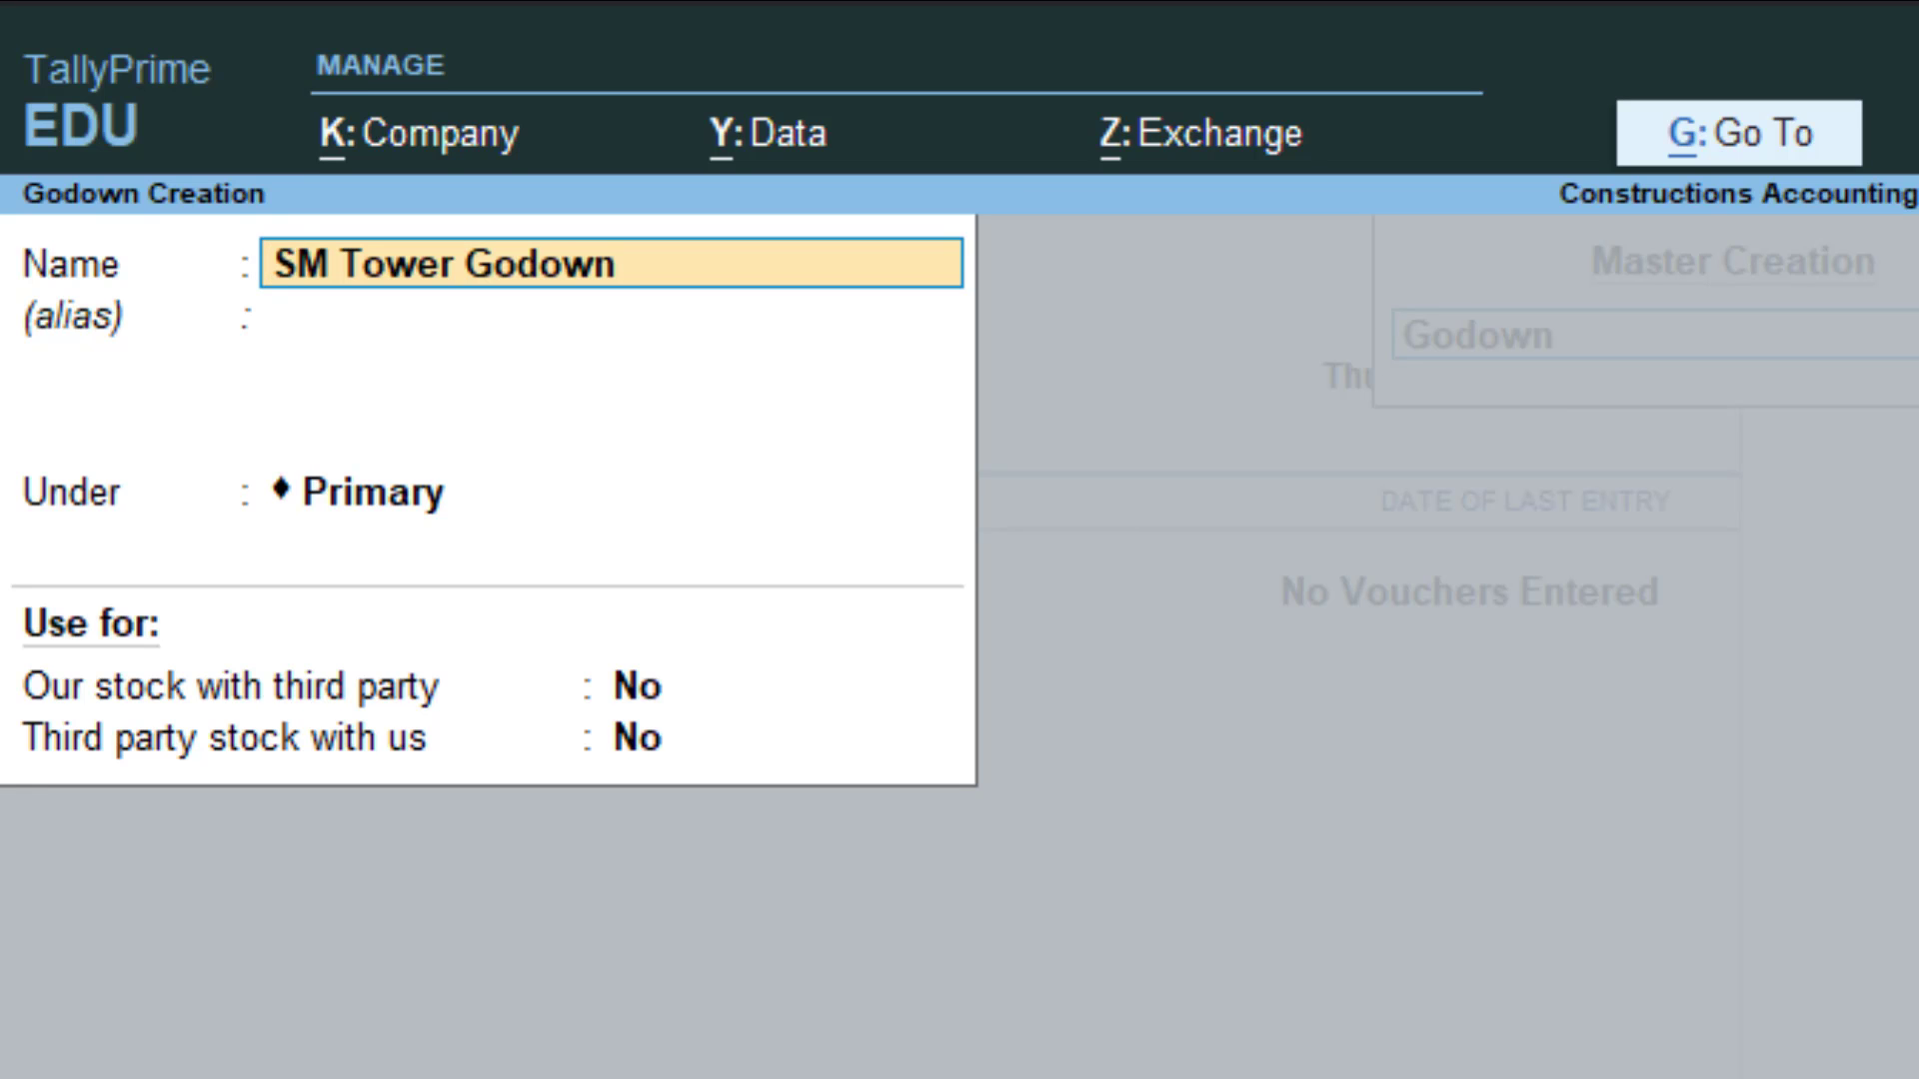
pyautogui.press('F12')
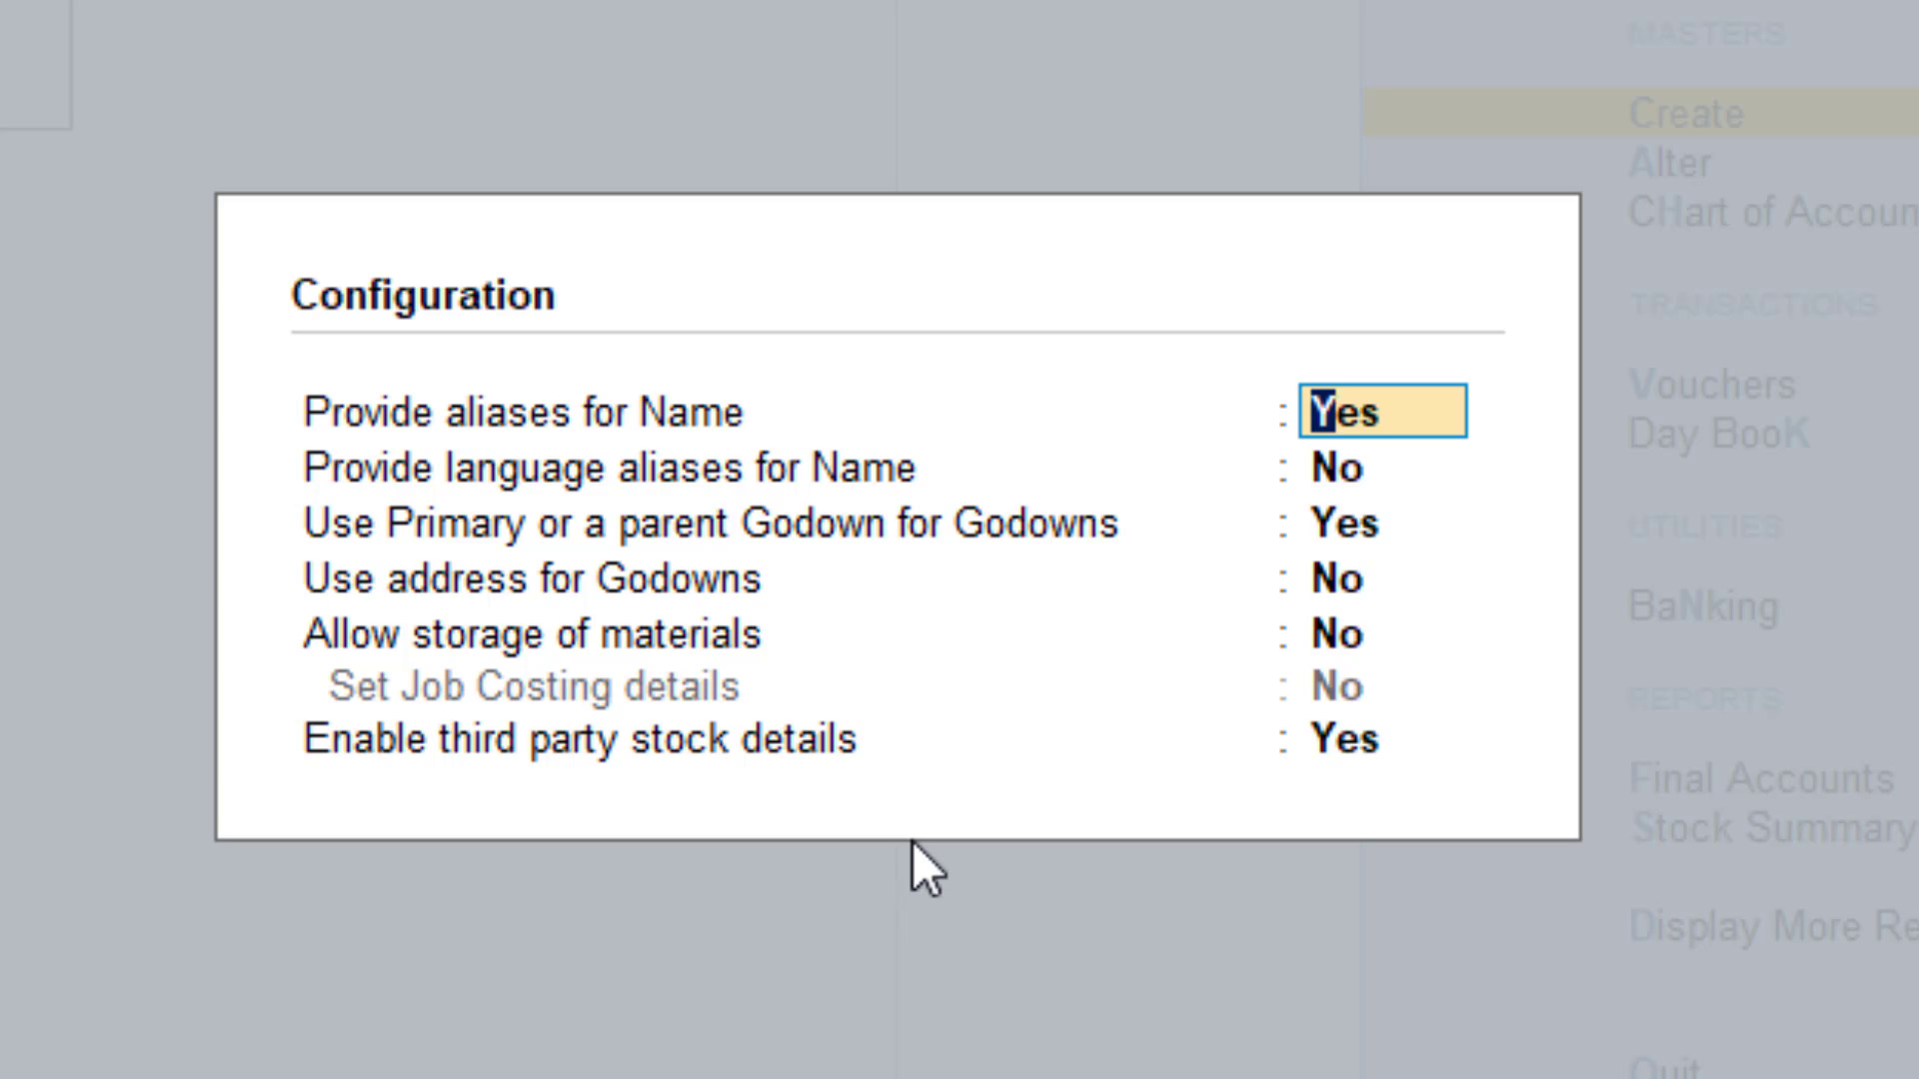
# Set Allow storage of materials and Set Job Costing details to Yes for godowns
pyautogui.press('Return')
pyautogui.press('Return')
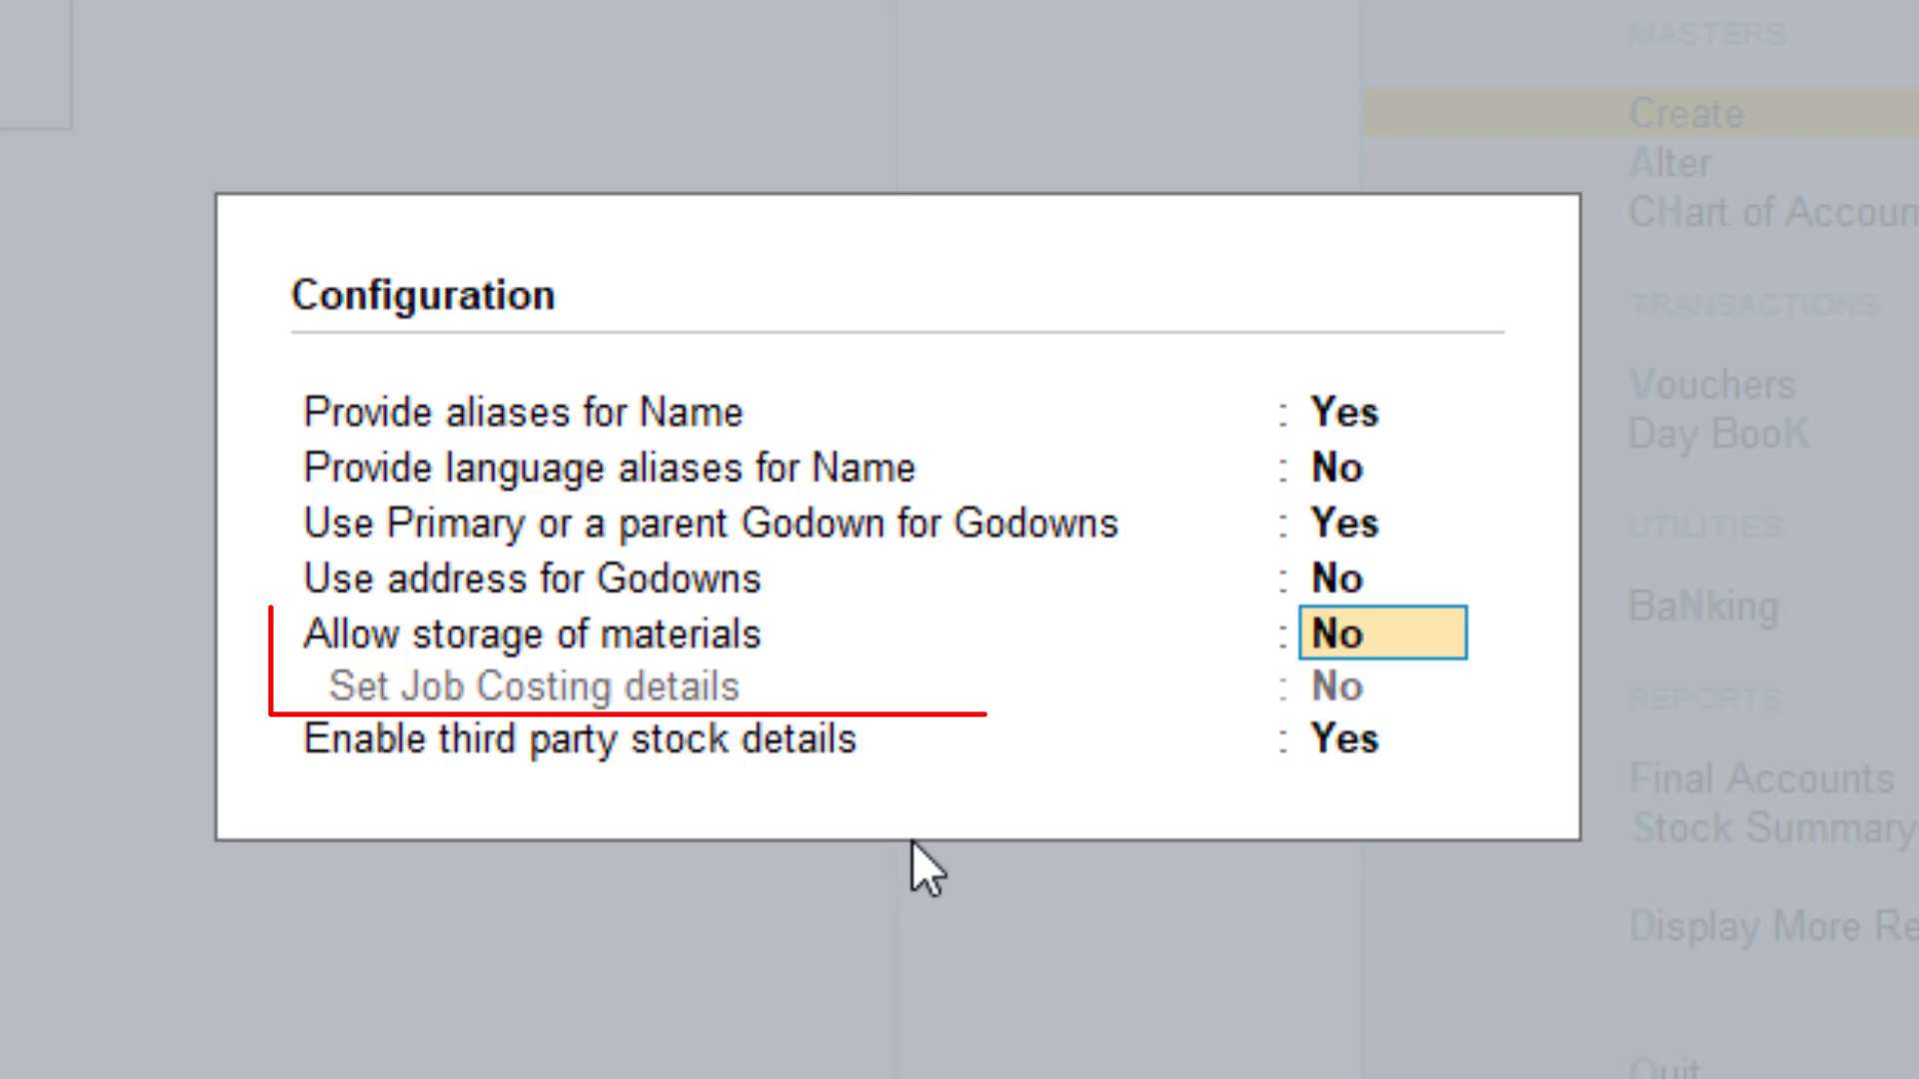
pyautogui.write('y')
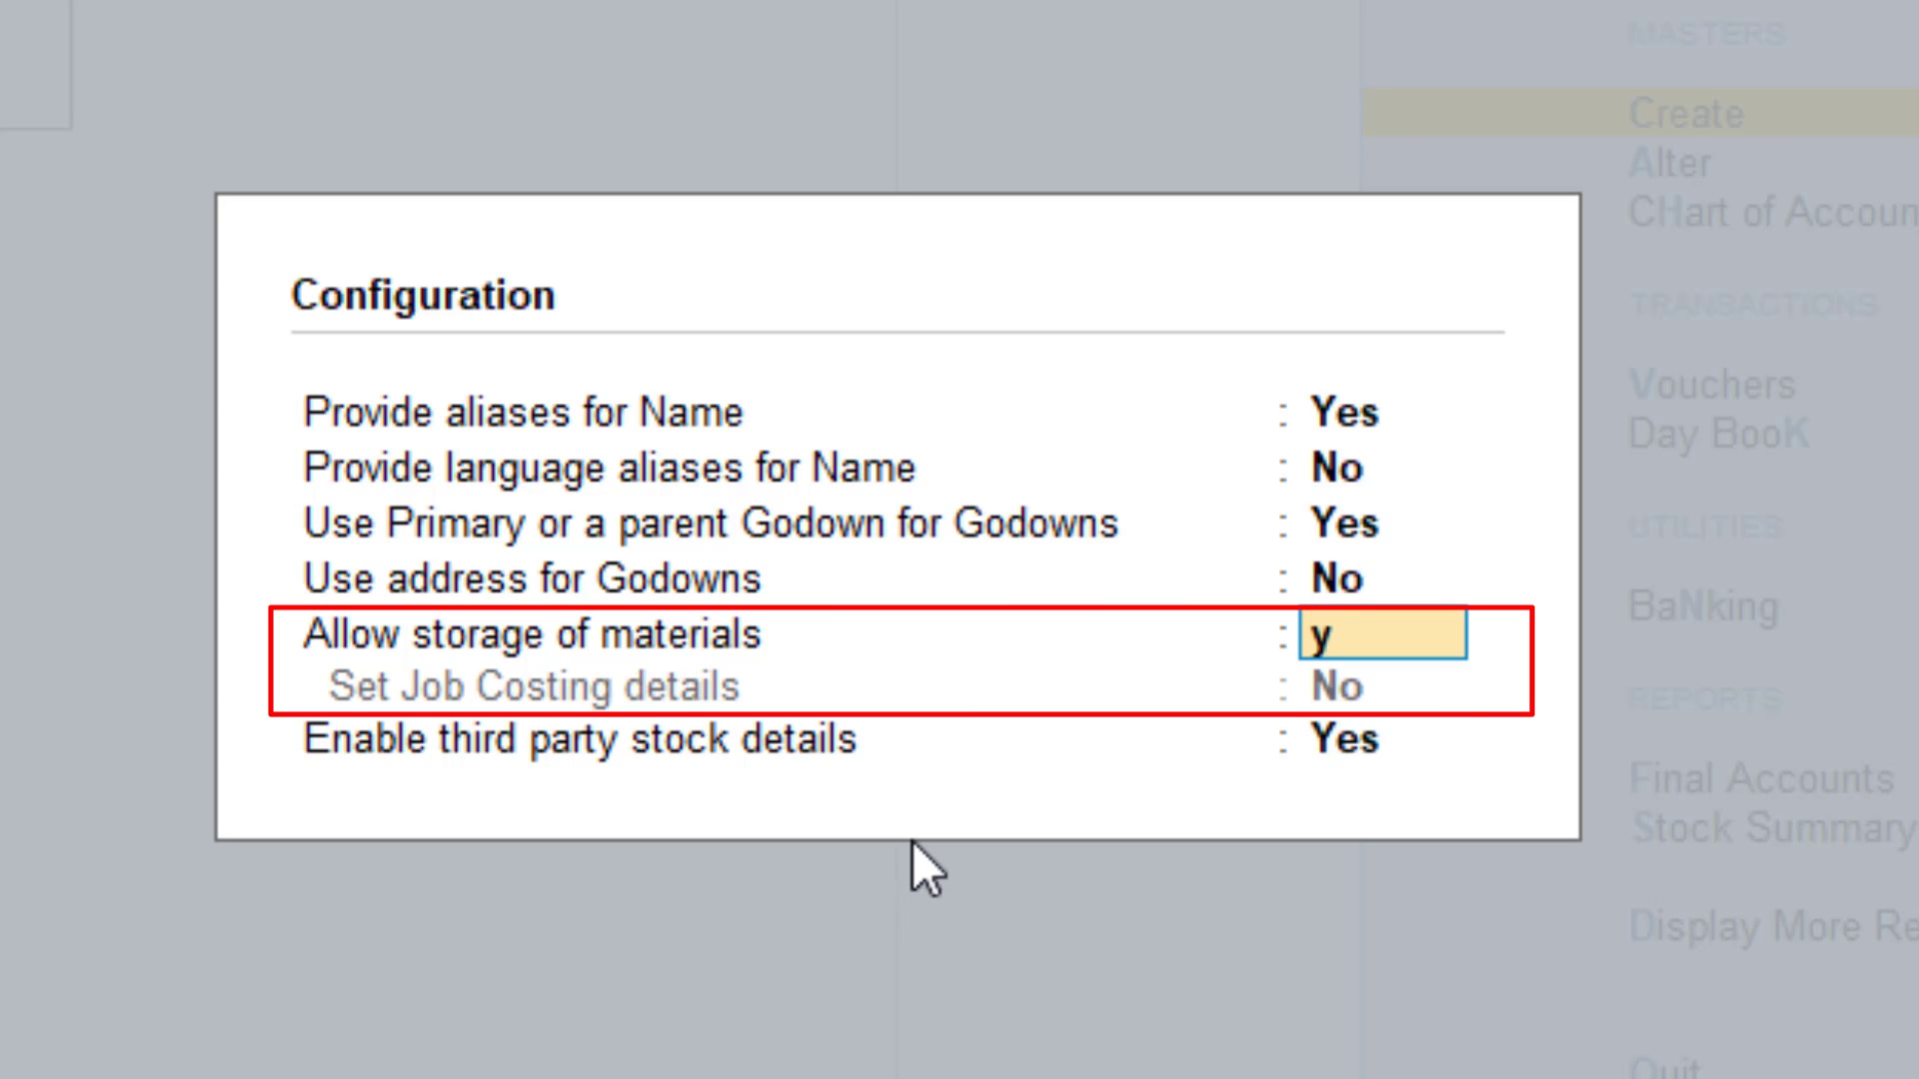
pyautogui.press('Return')
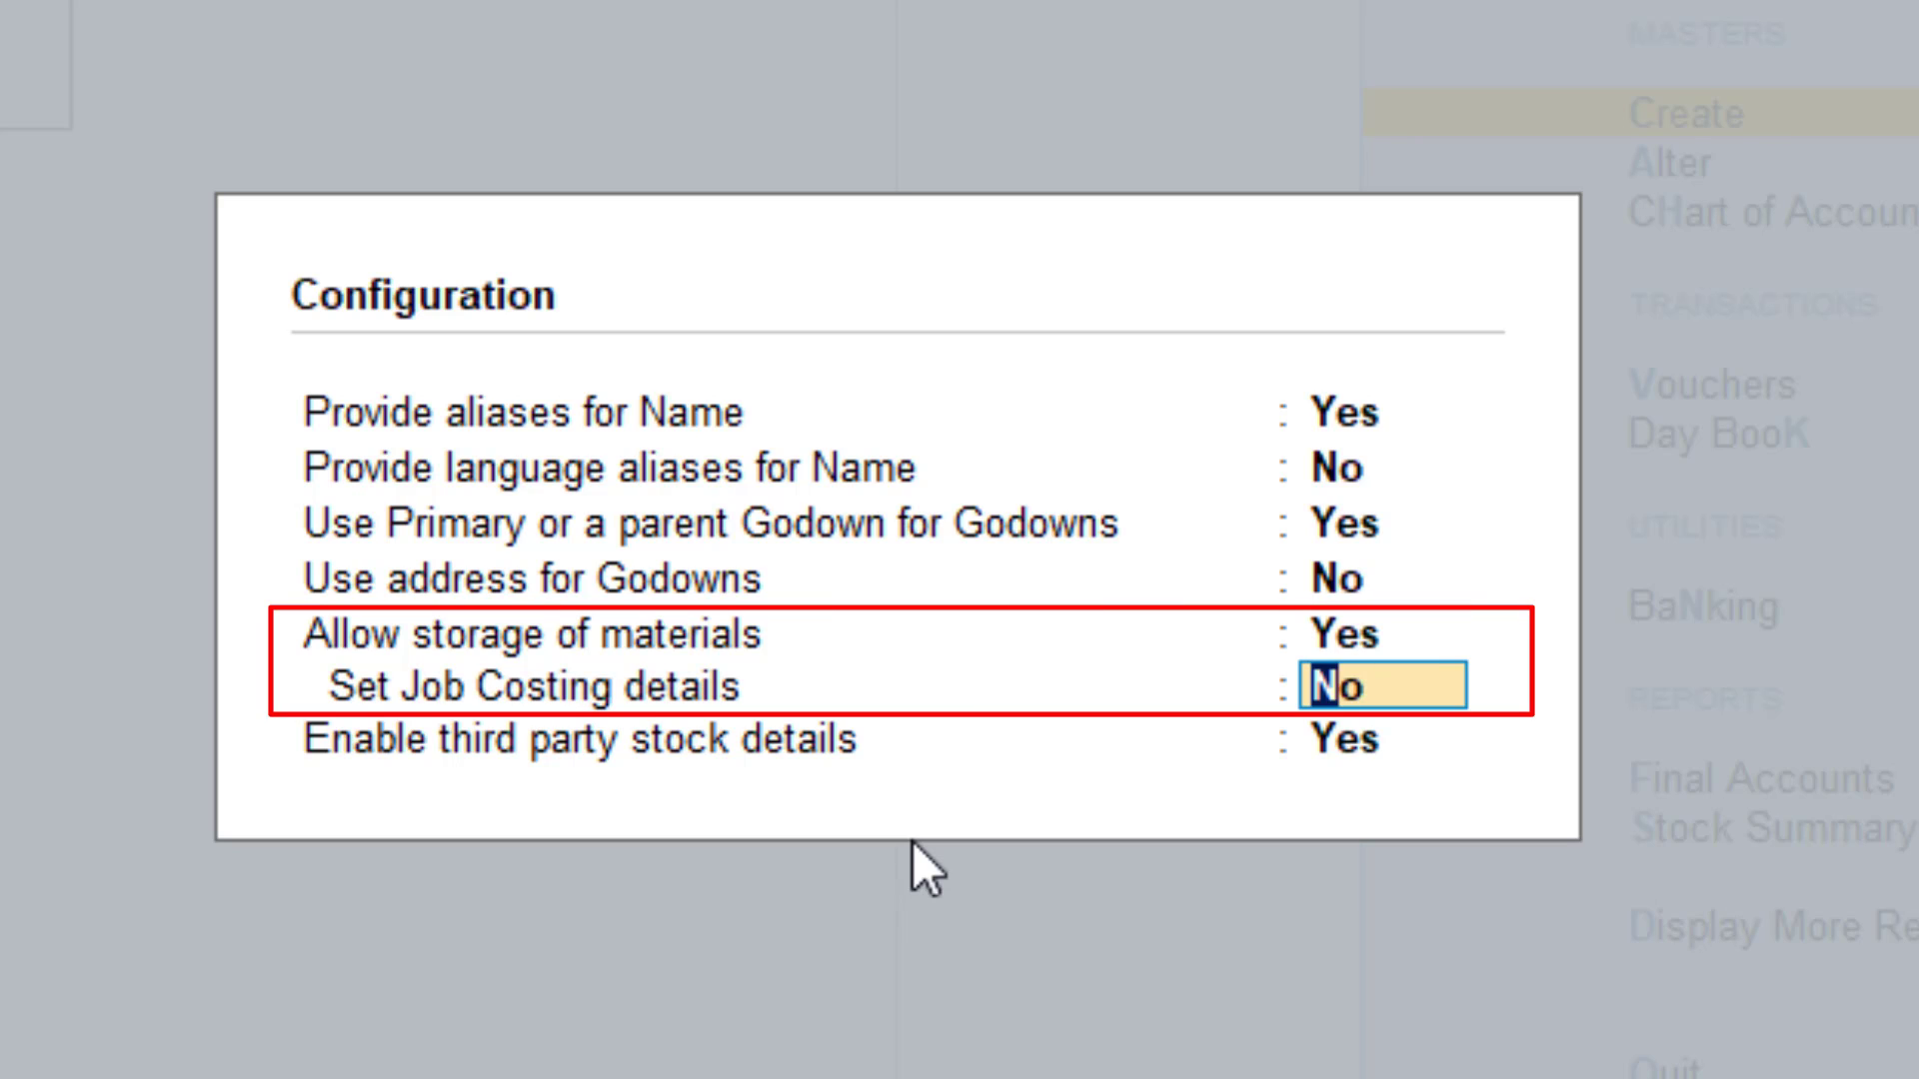
pyautogui.write('y')
pyautogui.press('Return')
pyautogui.press('Return')
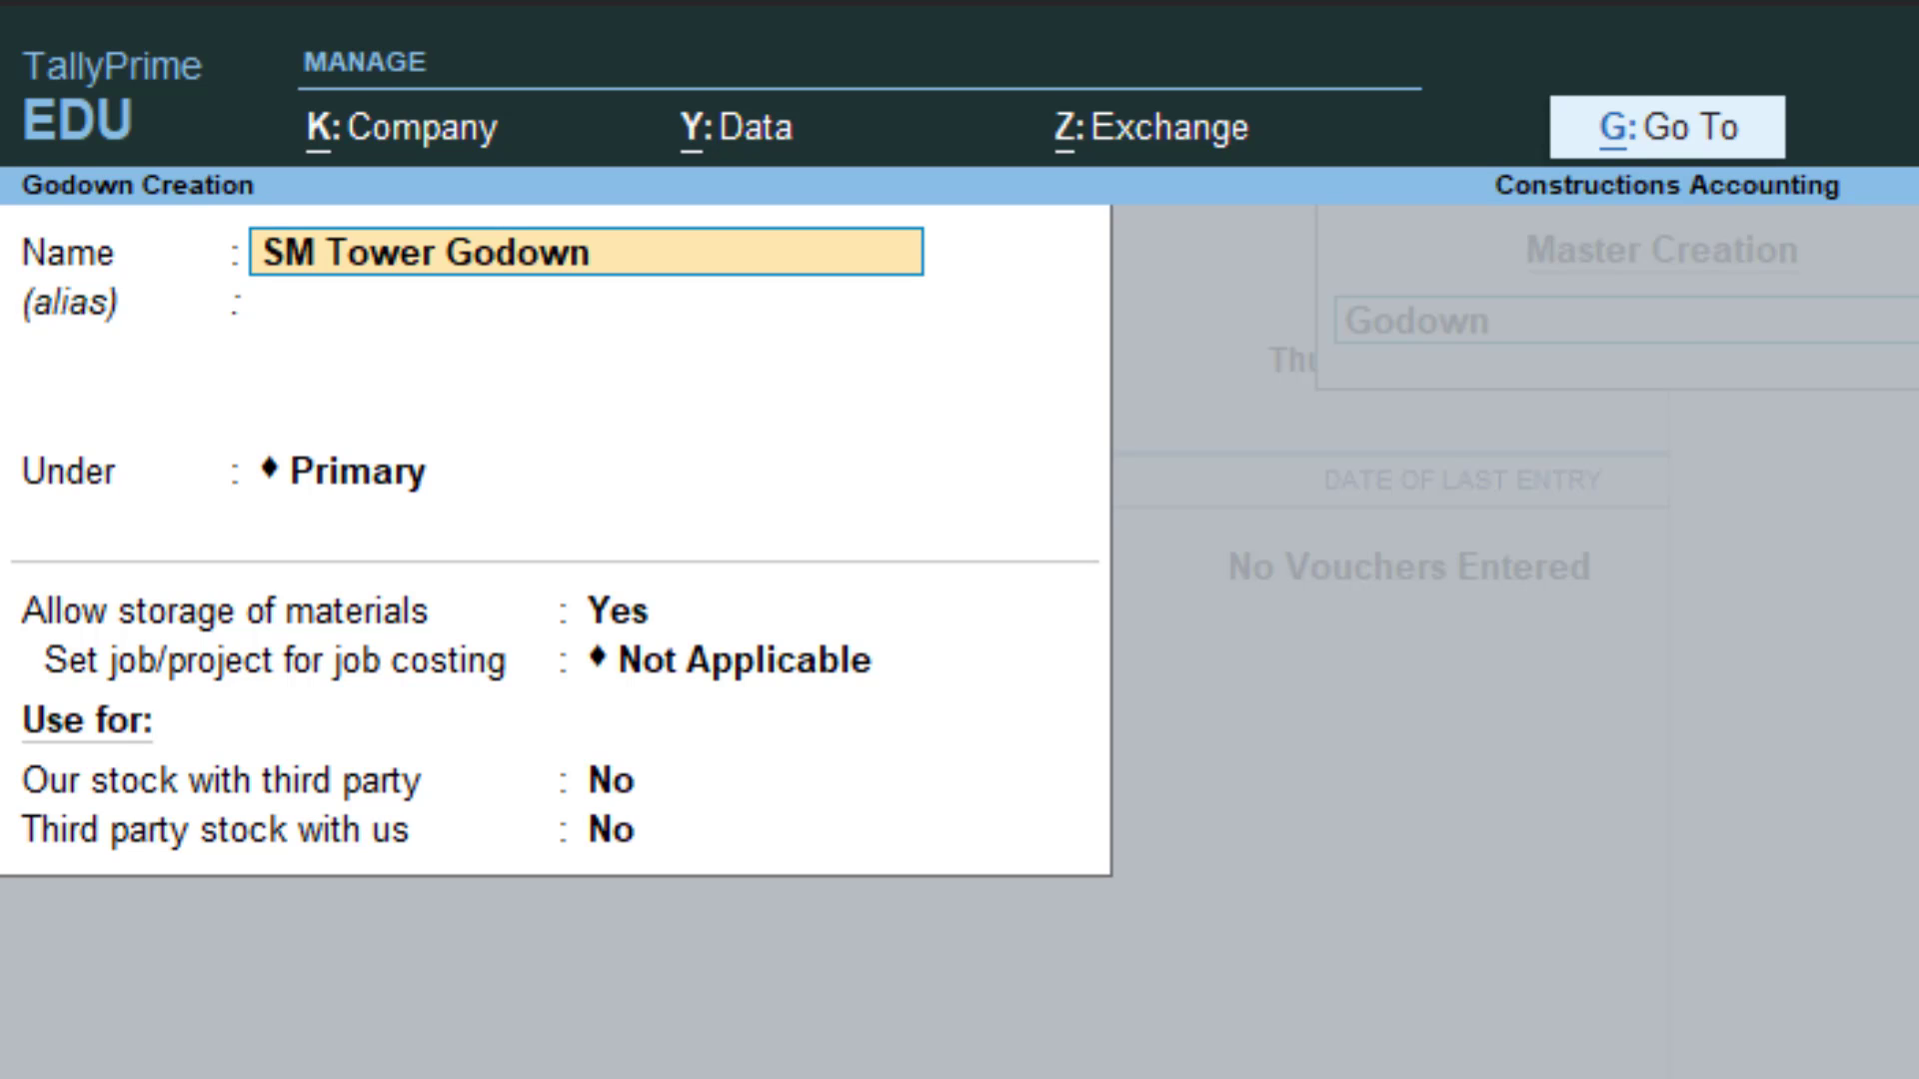
# Save SM Tower Godown under Primary with storage allowed, linked to Project SM Towers
pyautogui.press('Return')
pyautogui.press('Return')
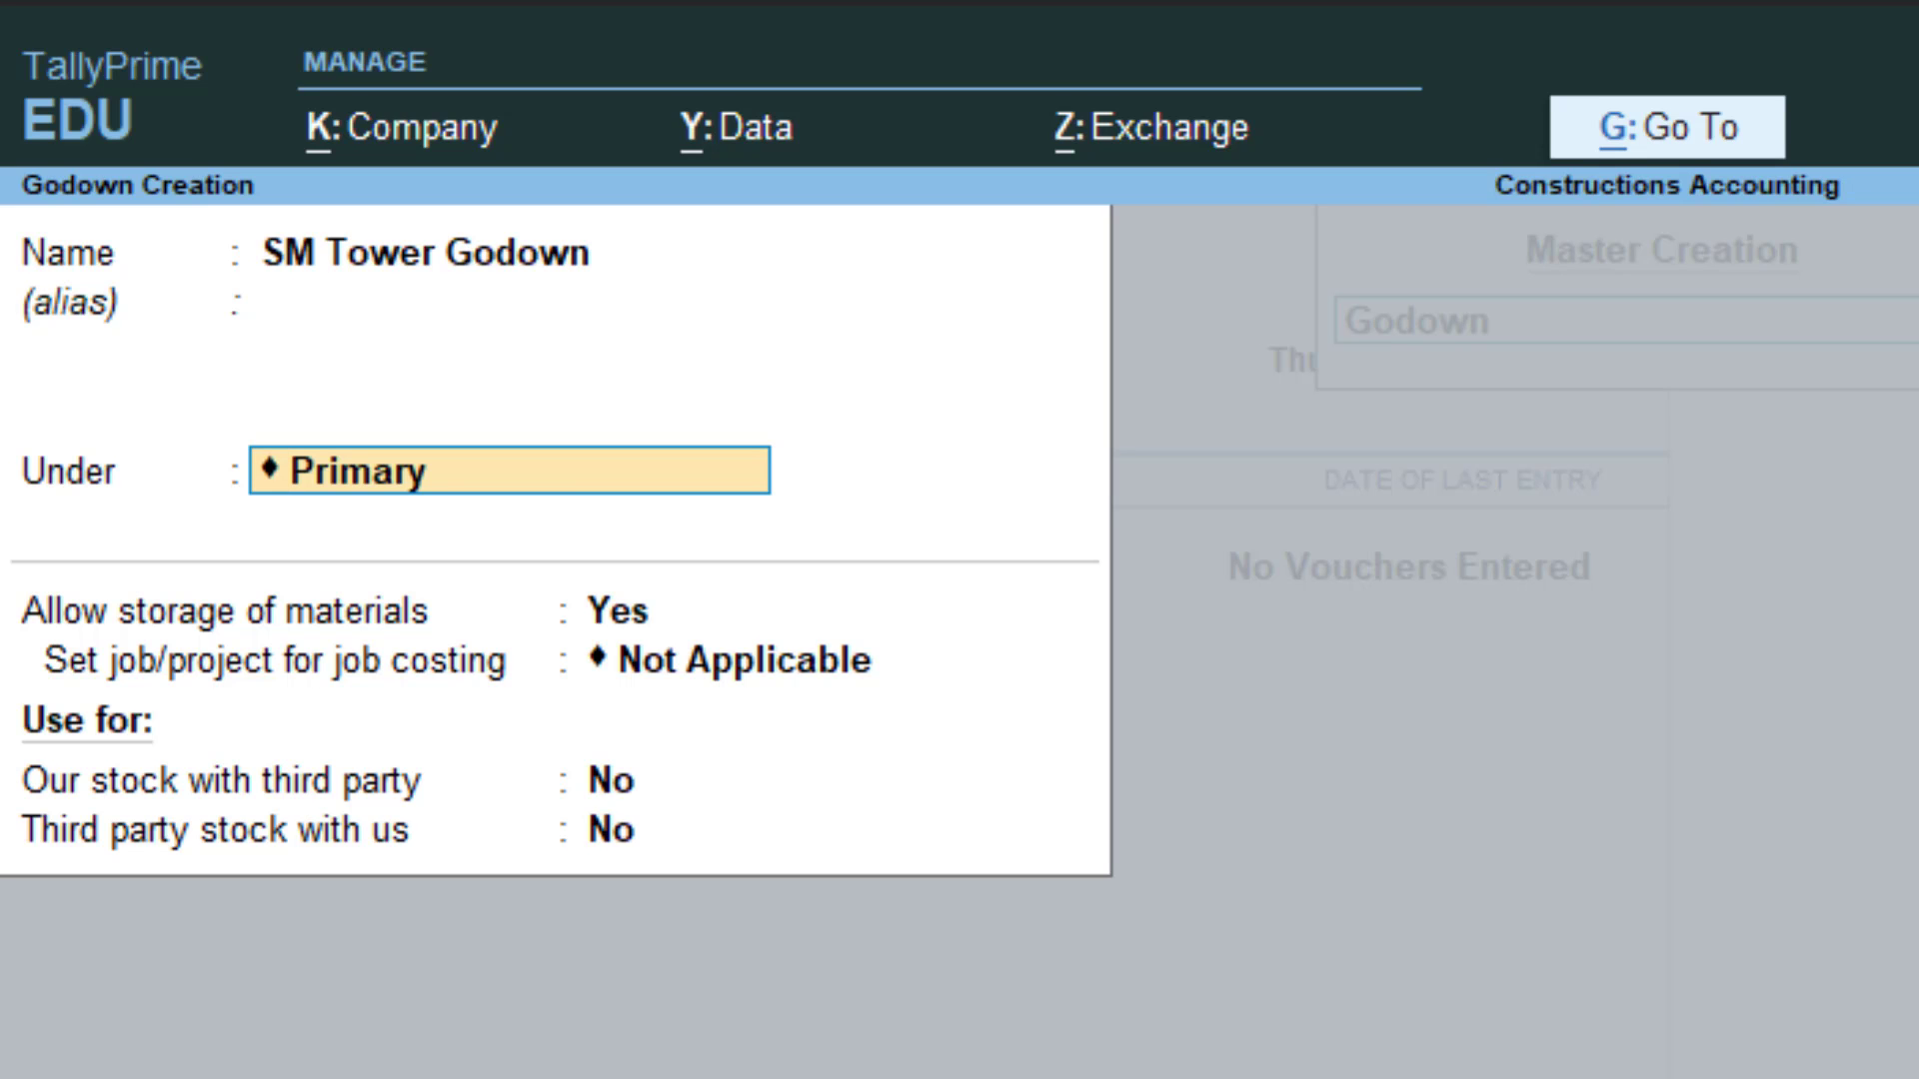
pyautogui.press('Return')
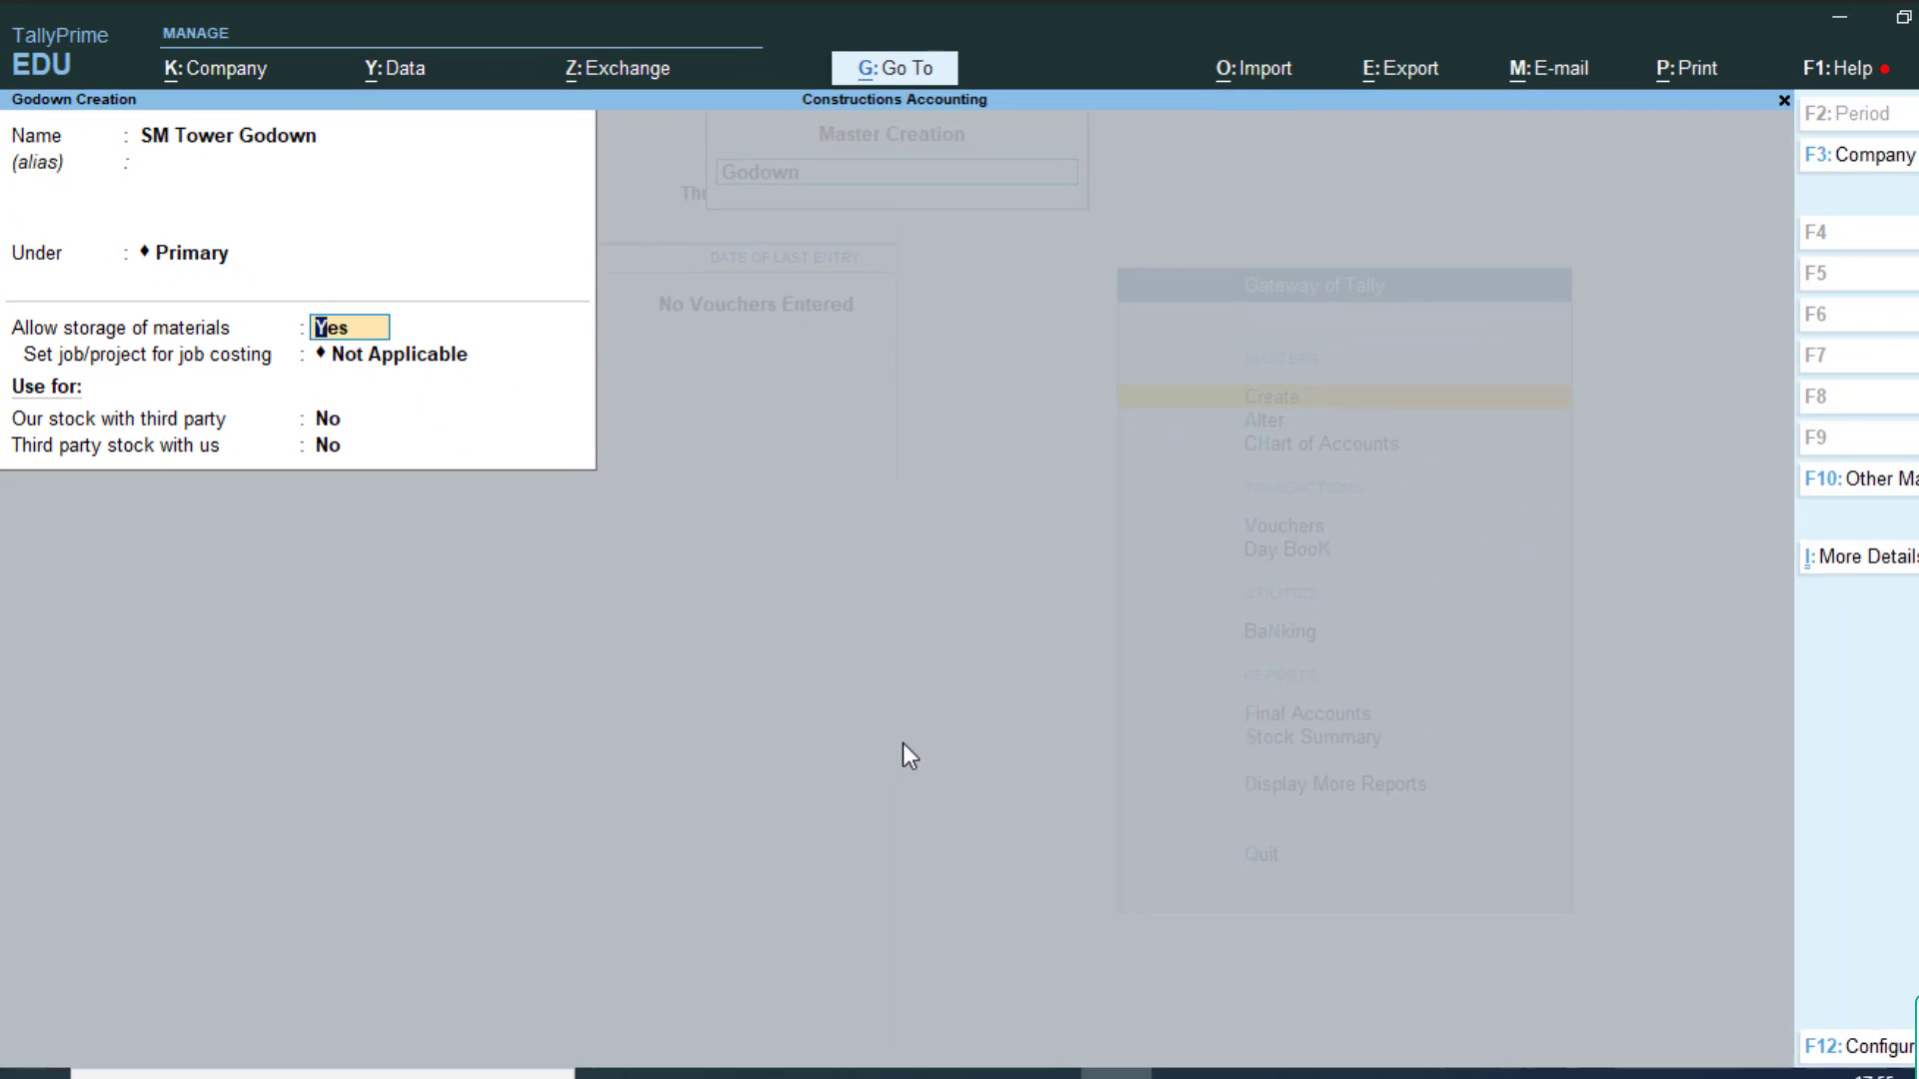
pyautogui.press('Return')
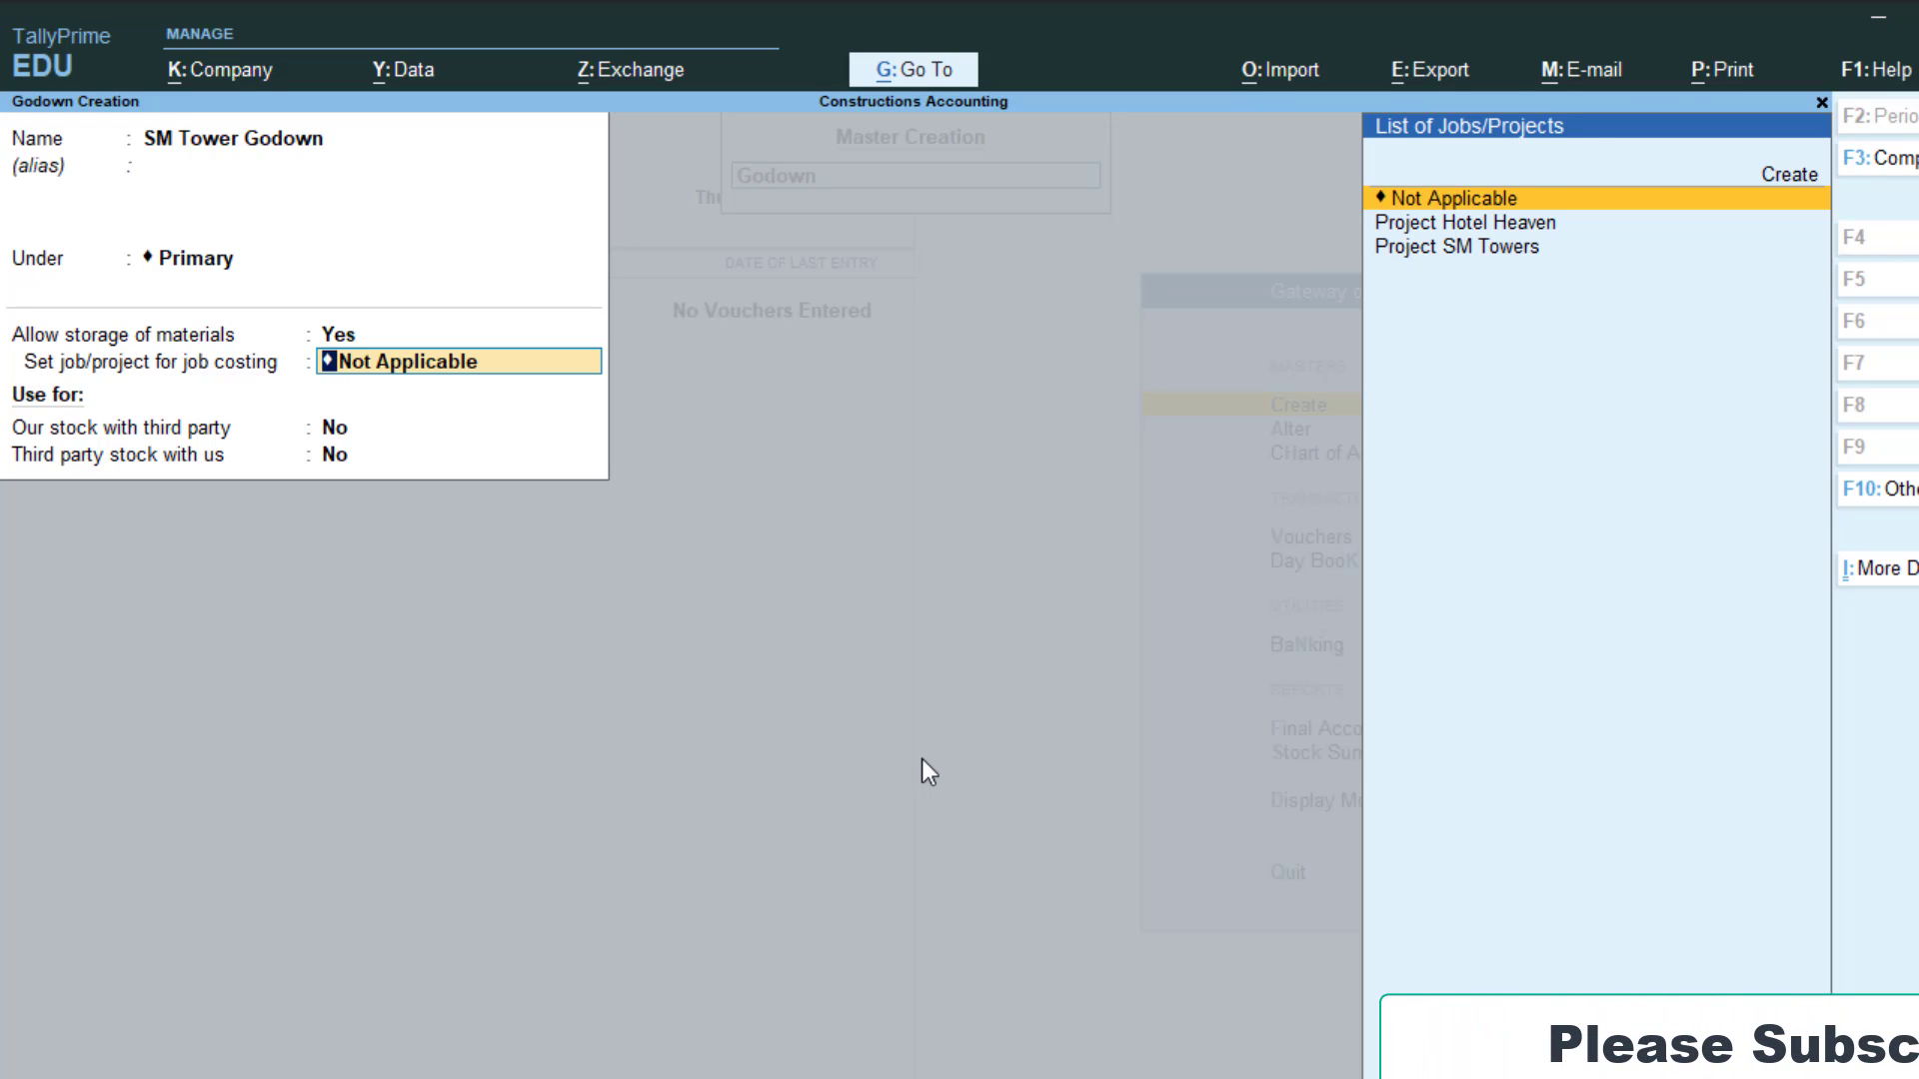
pyautogui.press('Down')
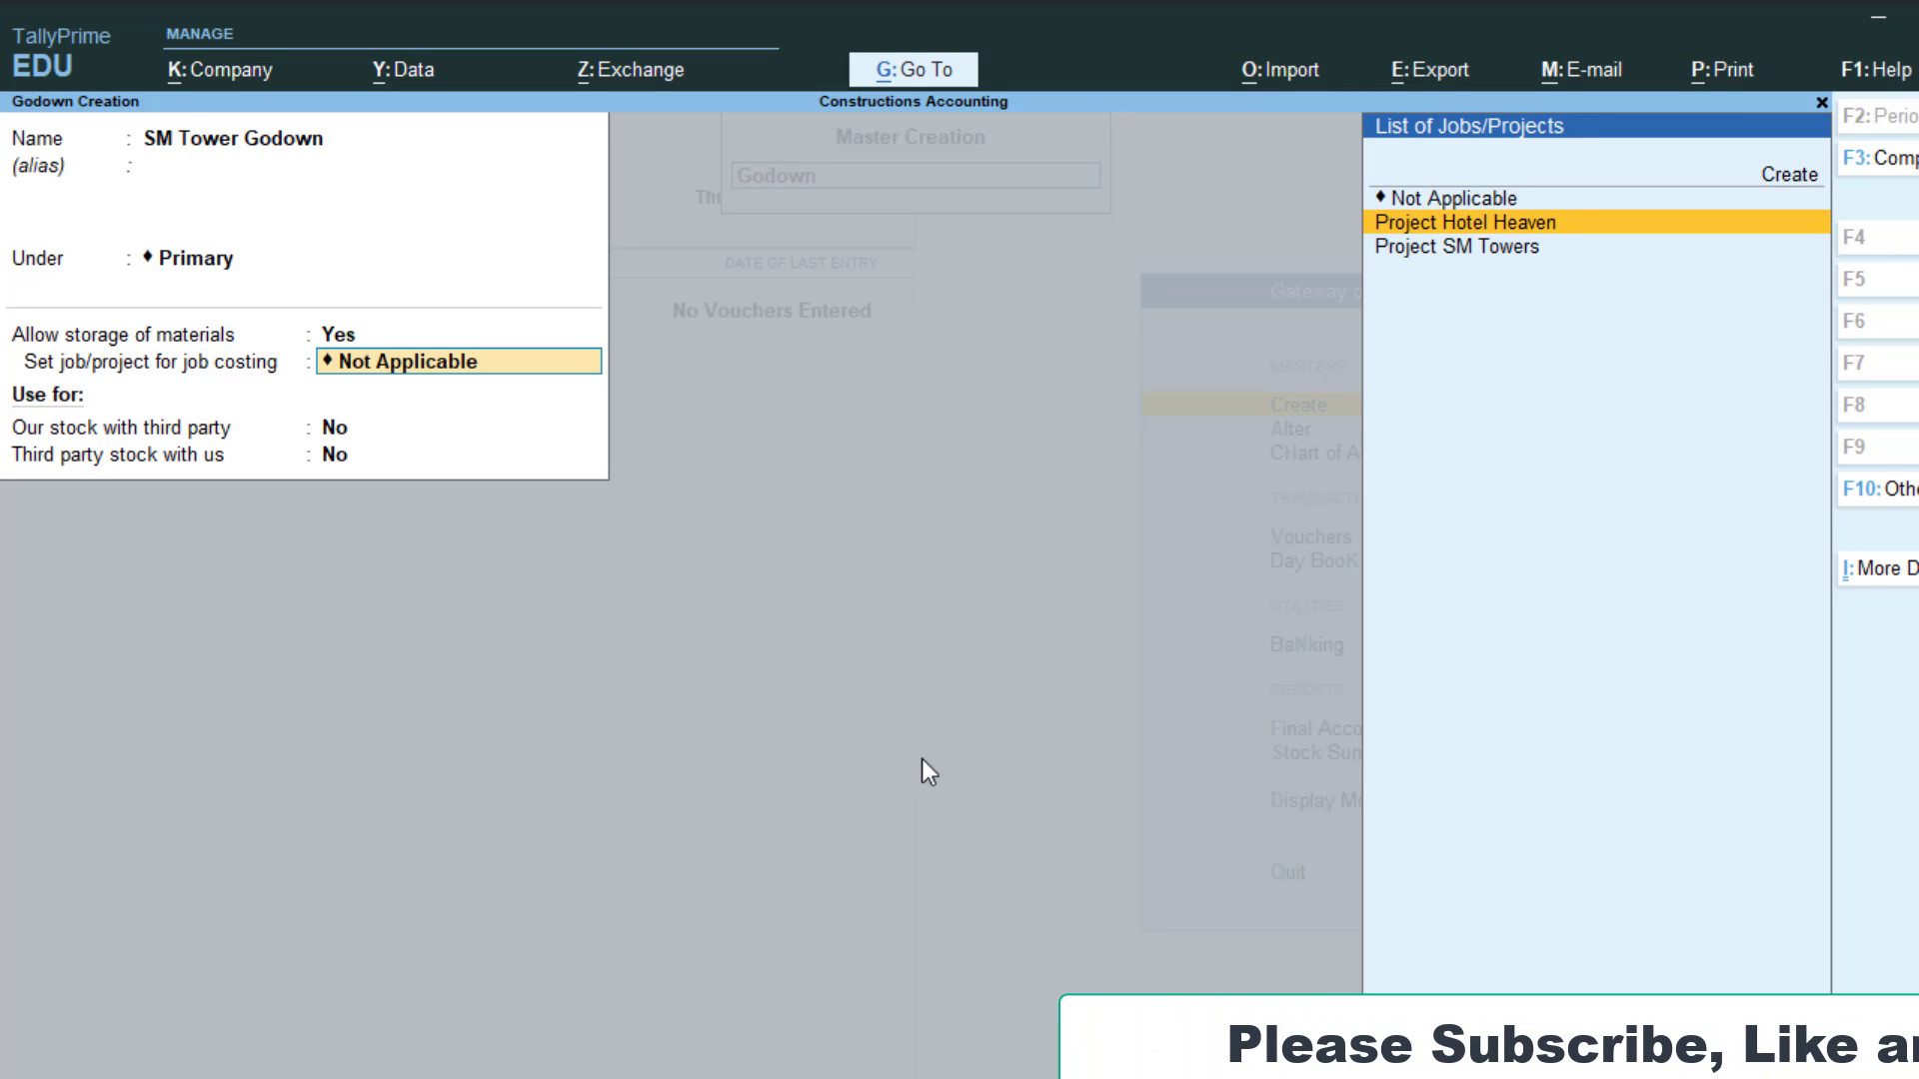
pyautogui.press('Down')
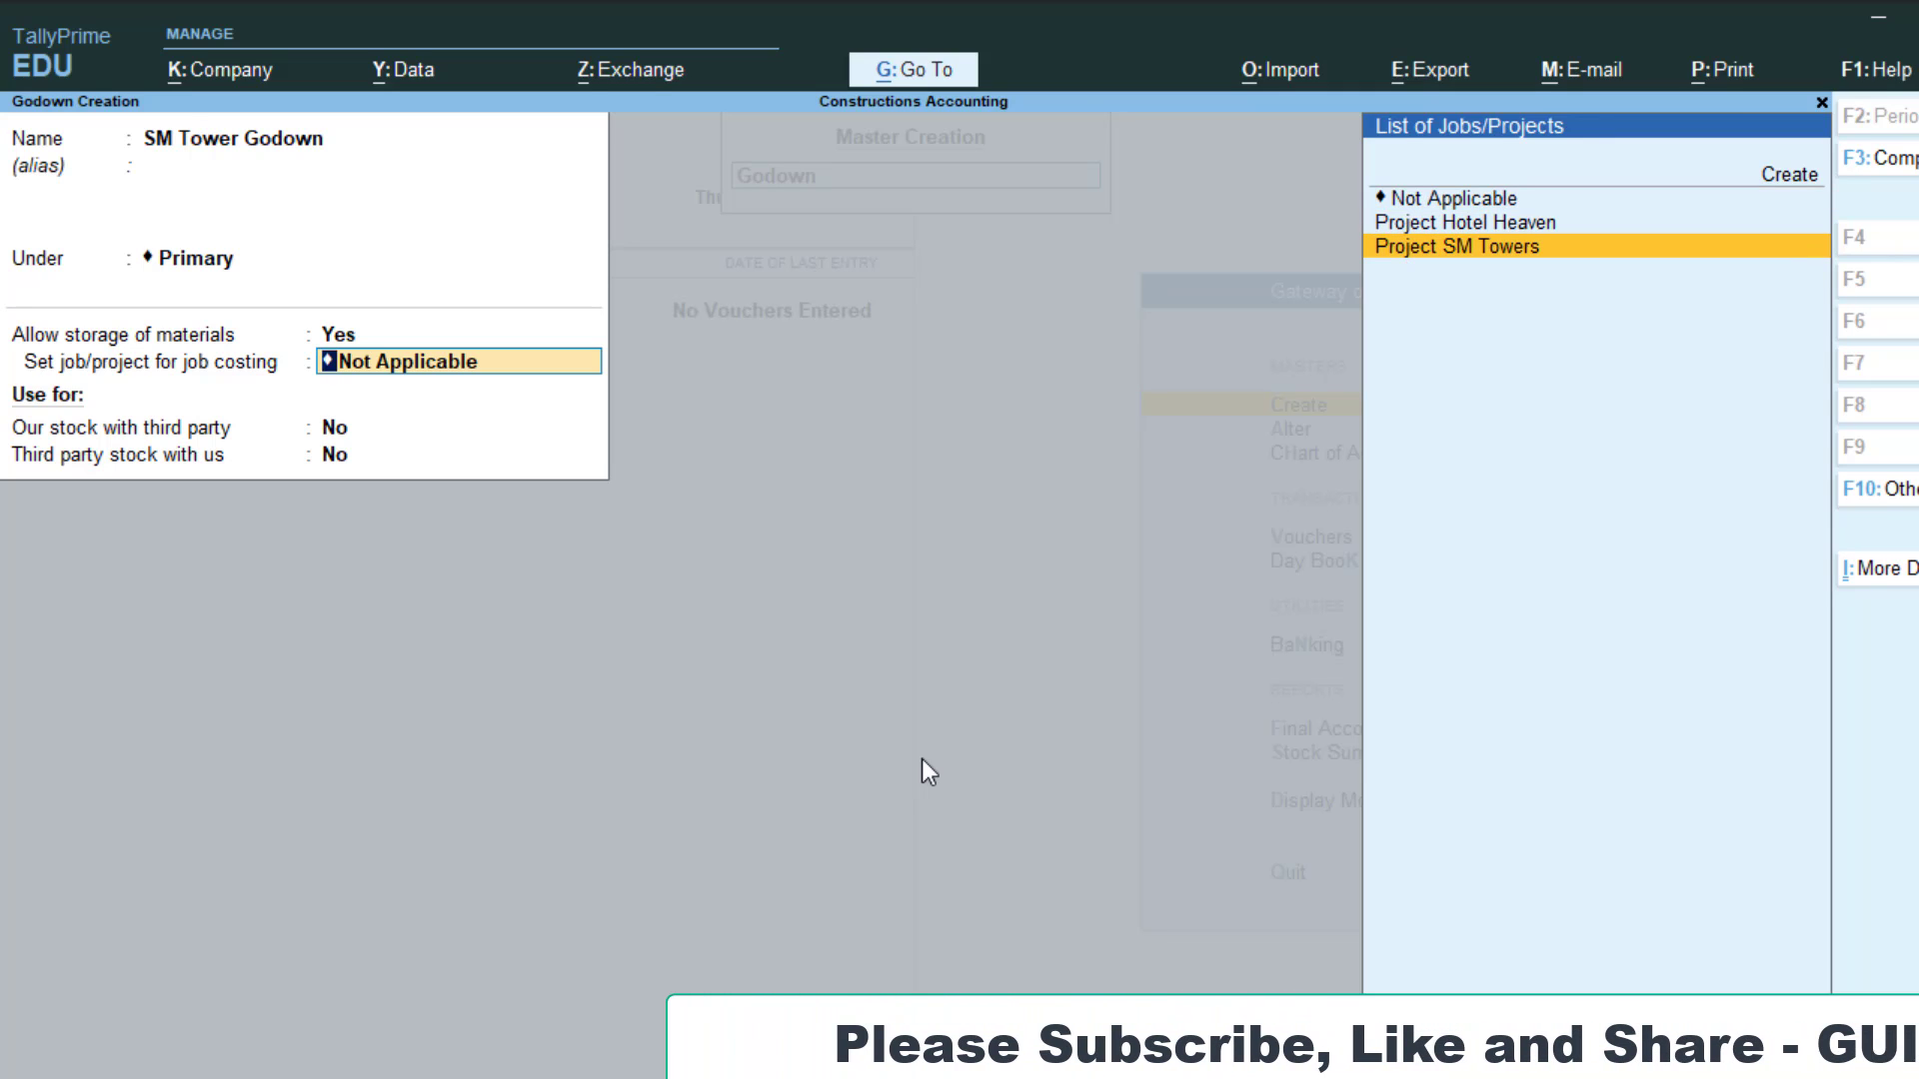
pyautogui.press('Return')
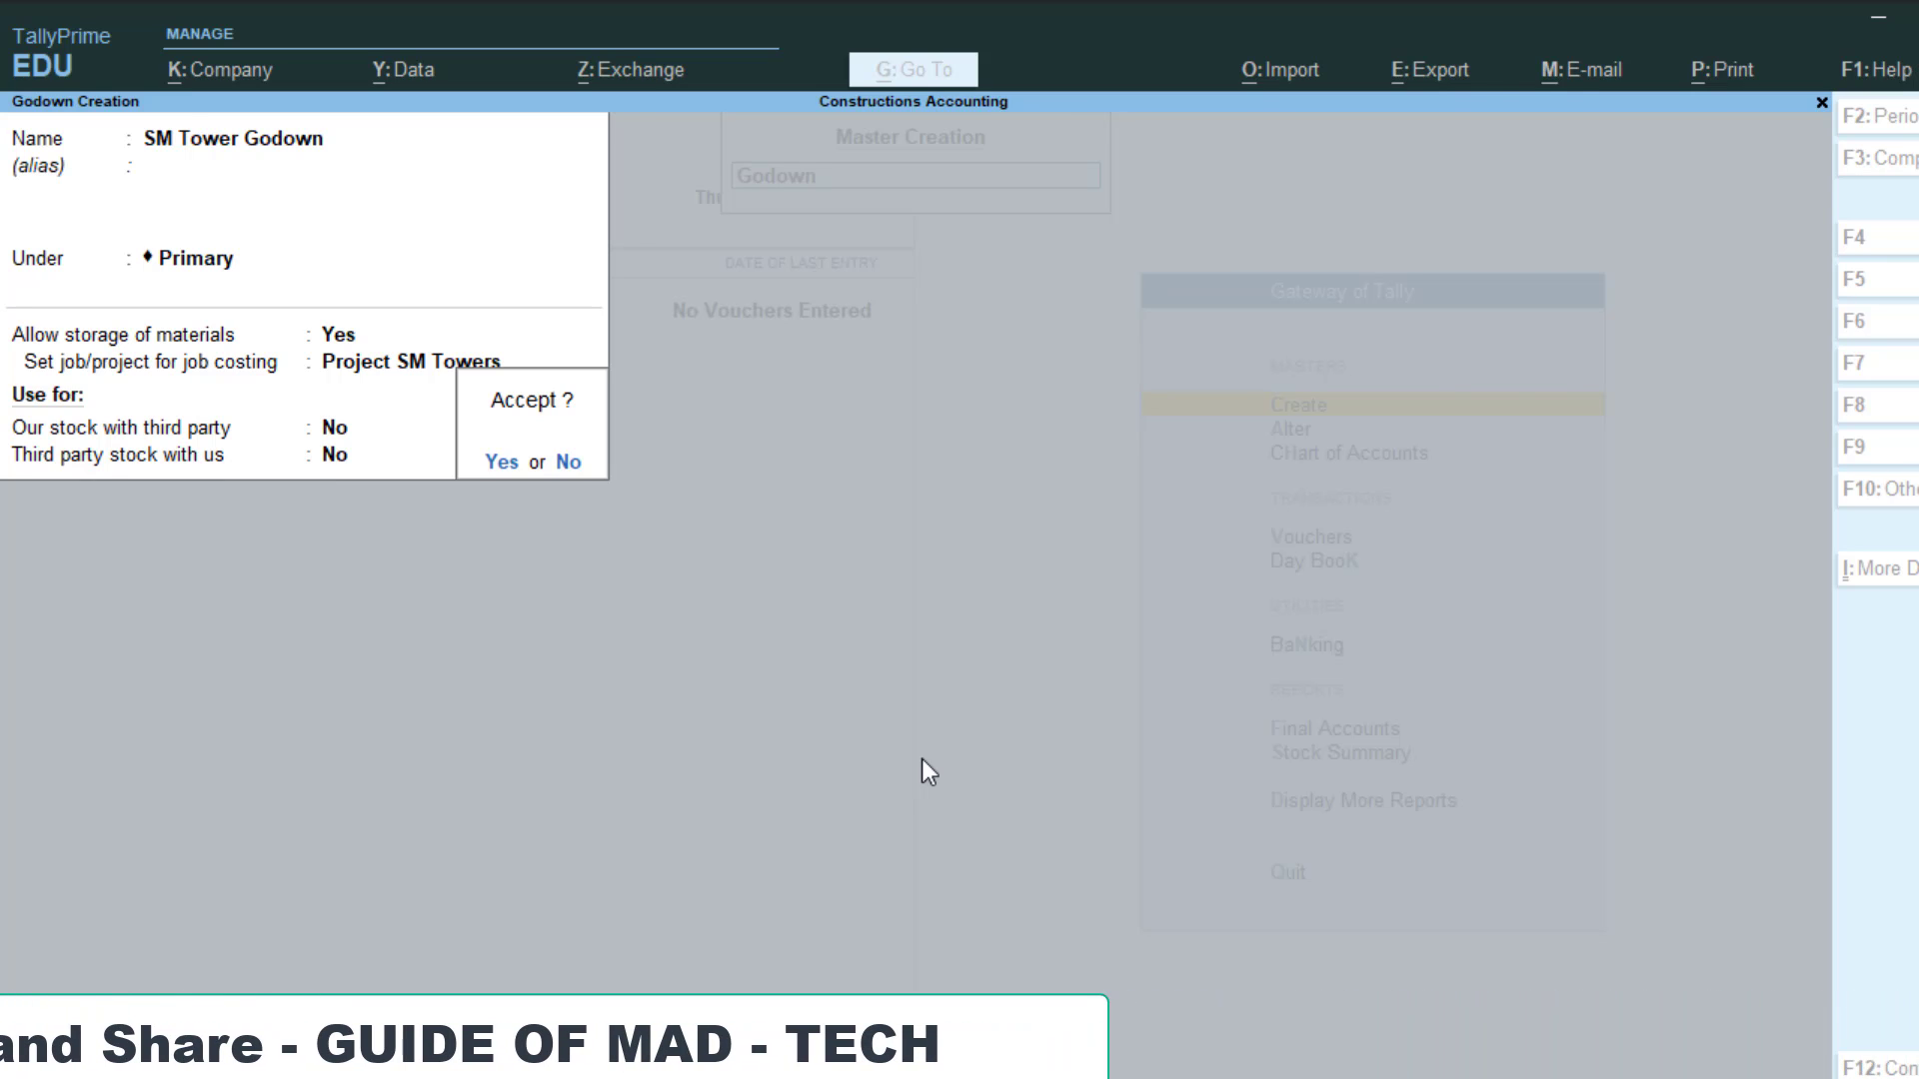
pyautogui.press('Return')
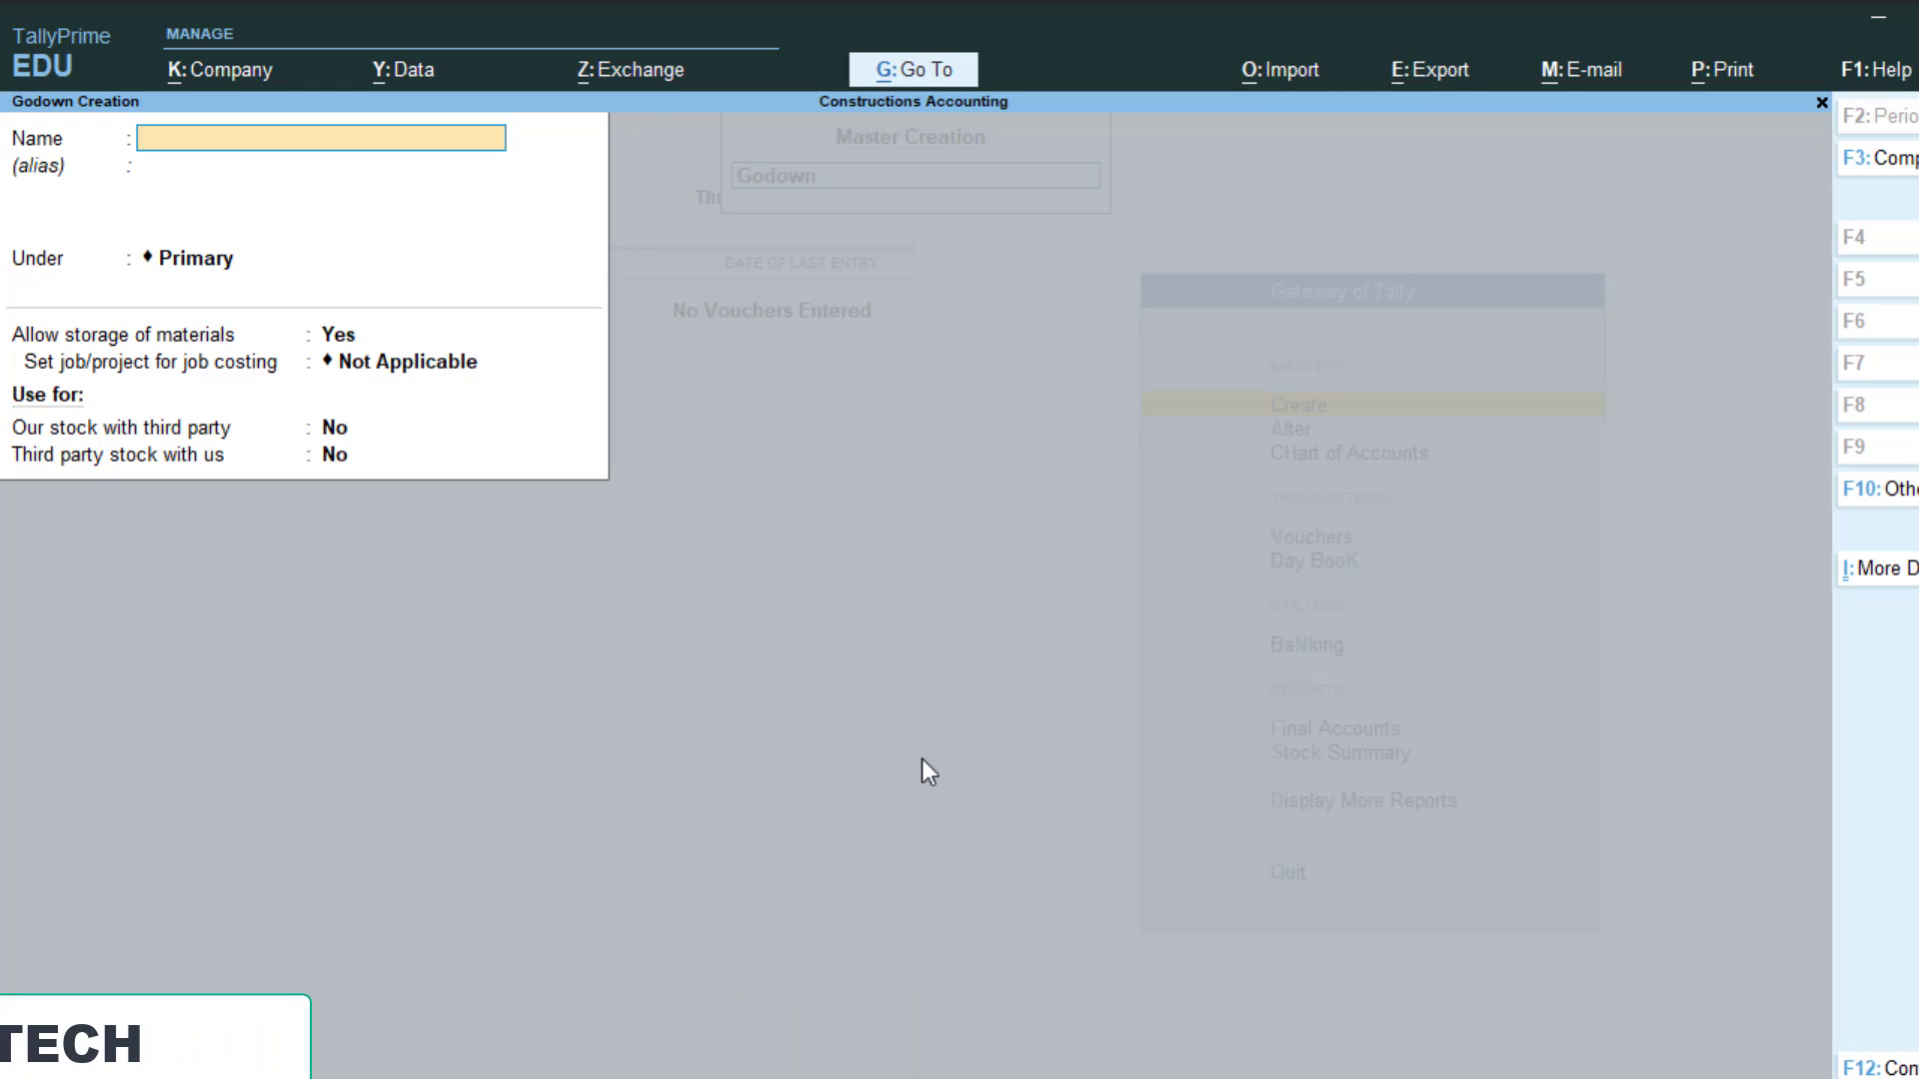
# Save Hotel Heaven Godown with storage allowed, linked to Project Hotel Heaven for job costing
pyautogui.write('Hotel H')
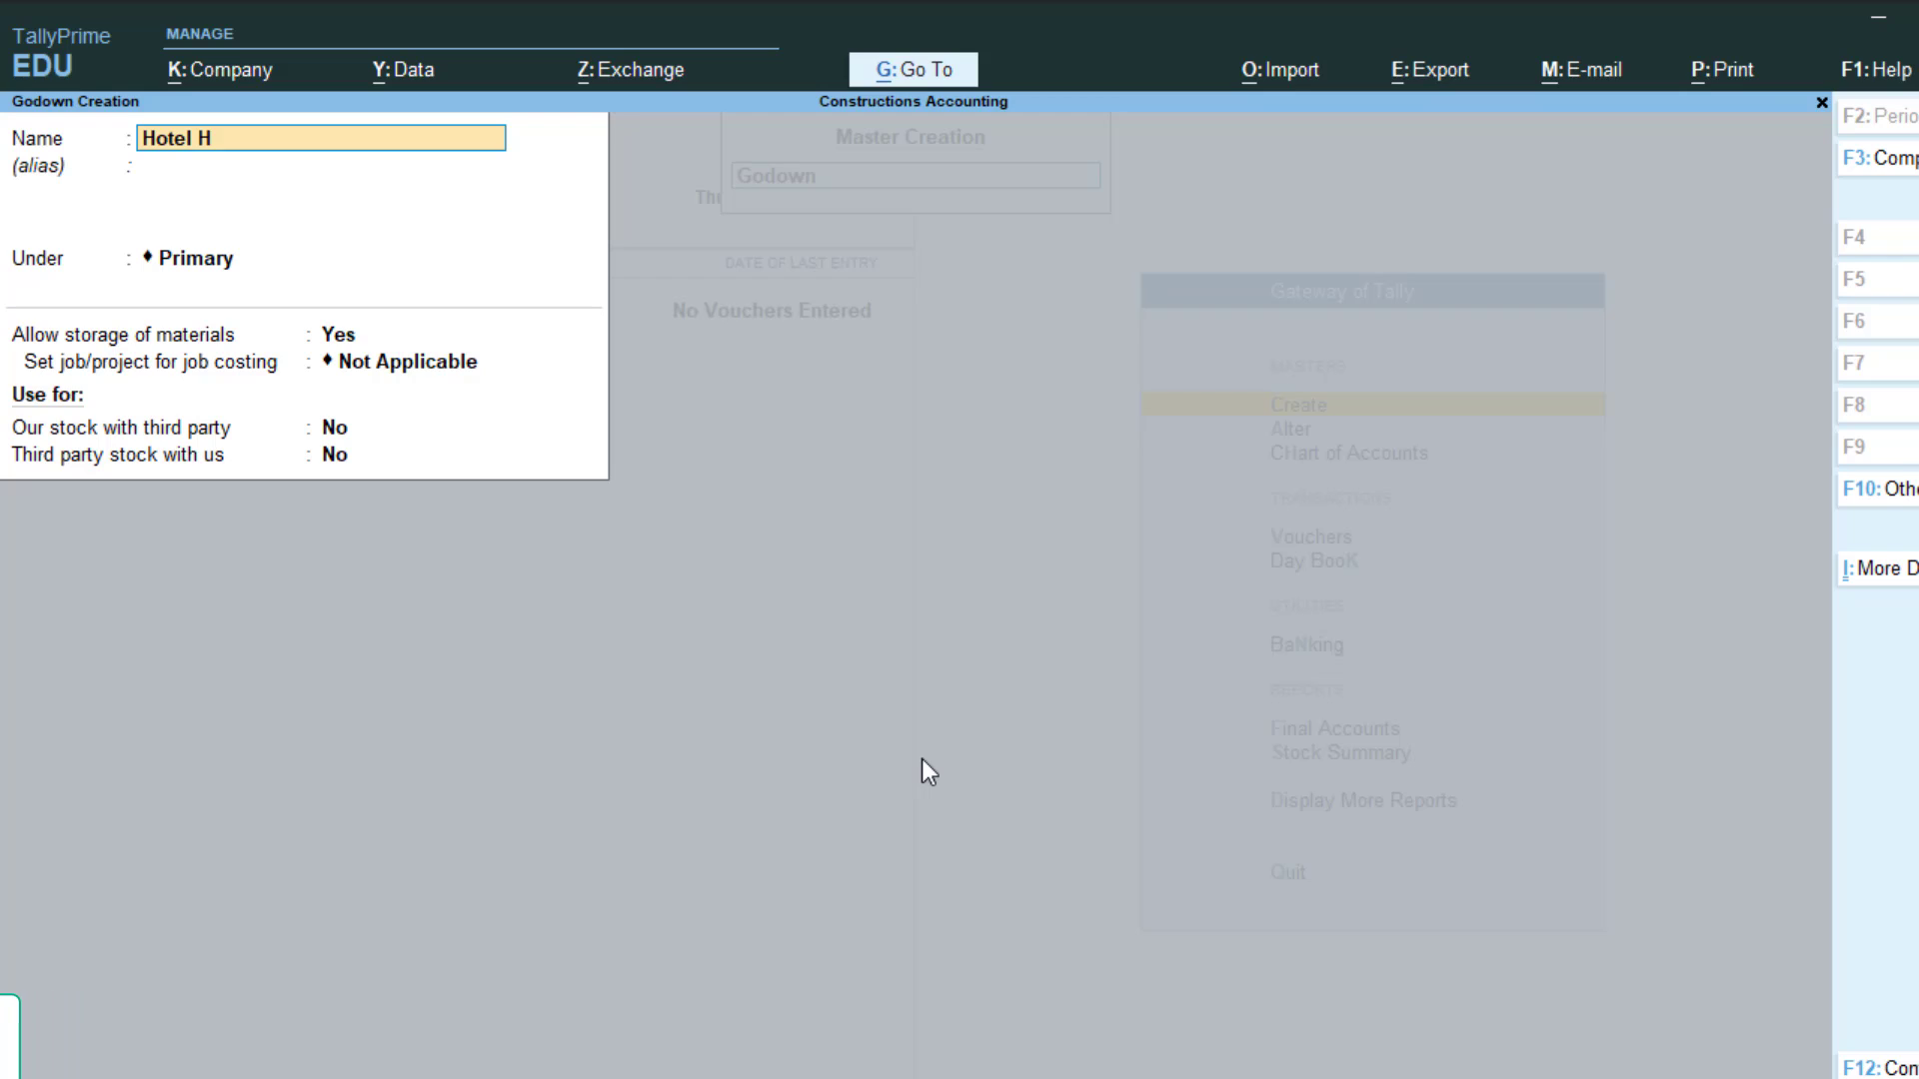
pyautogui.write('eaven')
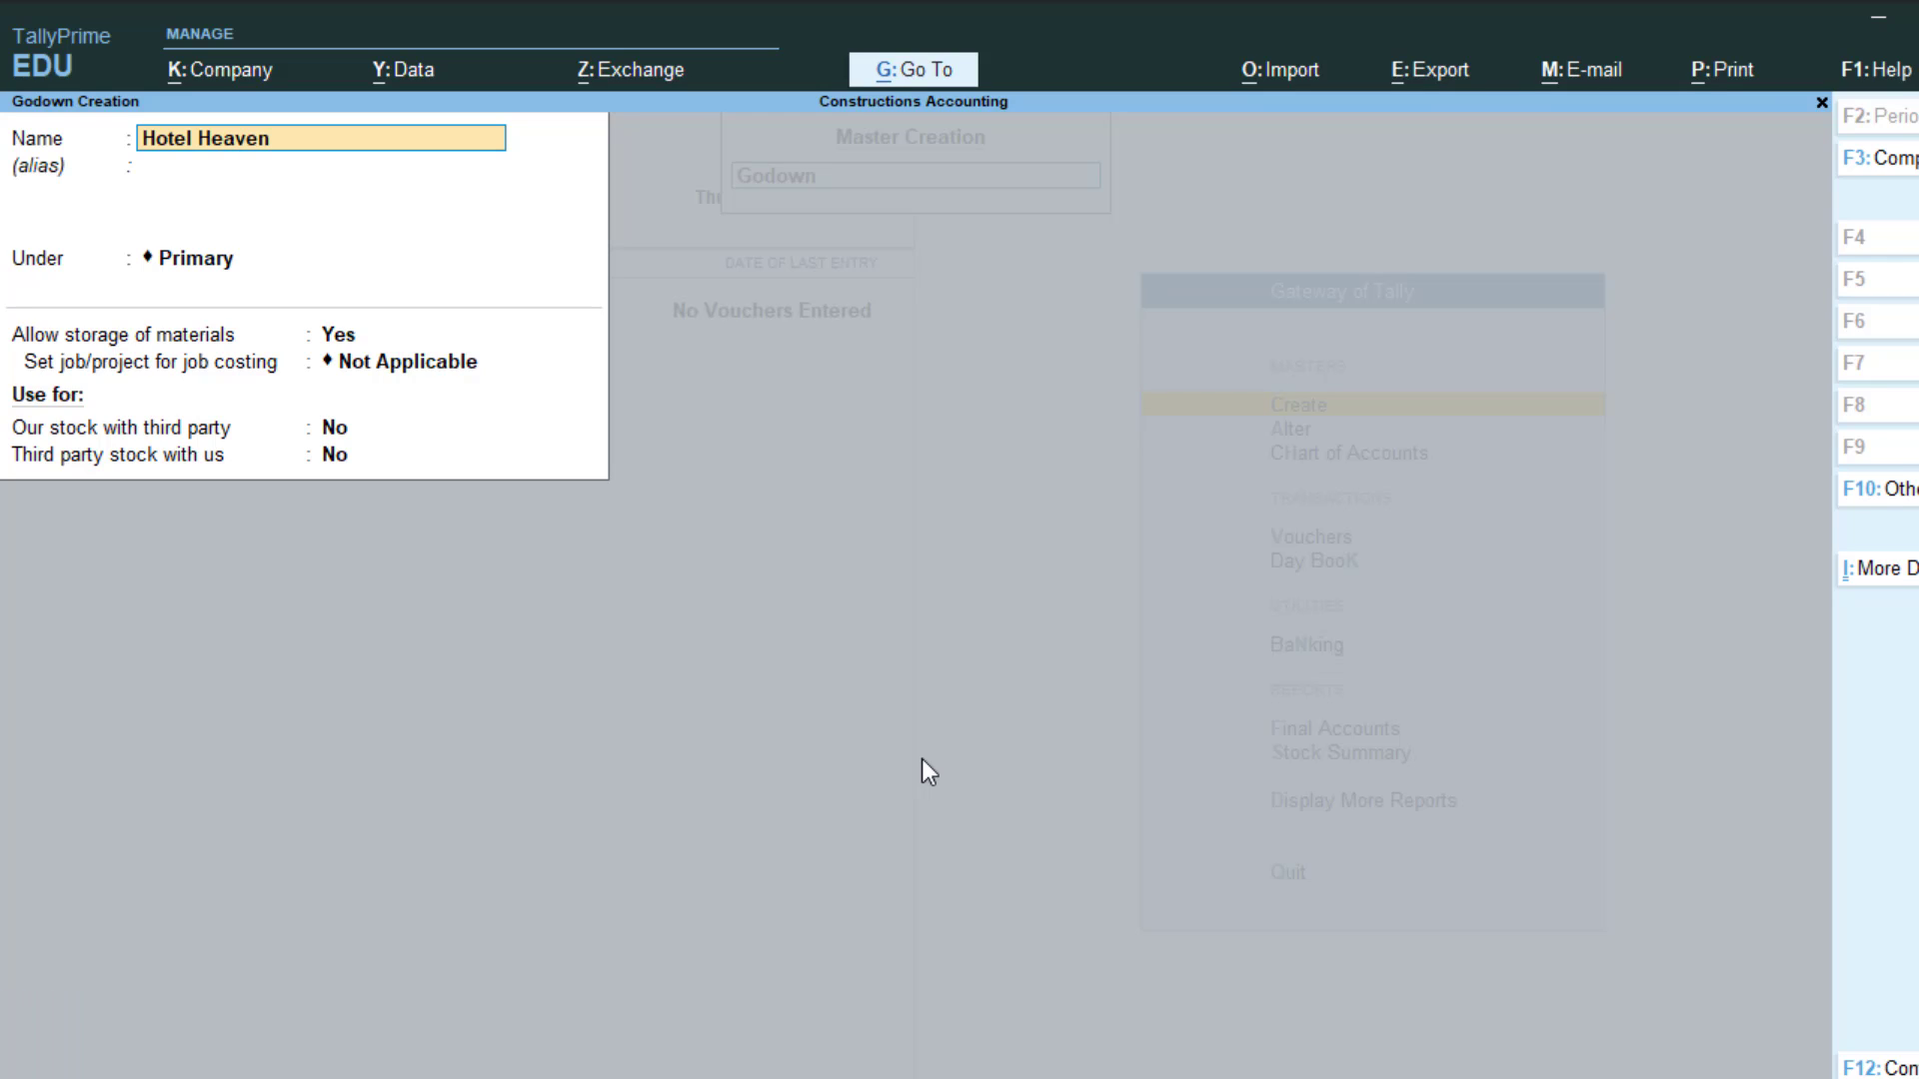
pyautogui.write(' Godown')
pyautogui.press('Return')
pyautogui.press('Return')
pyautogui.press('Return')
pyautogui.press('Return')
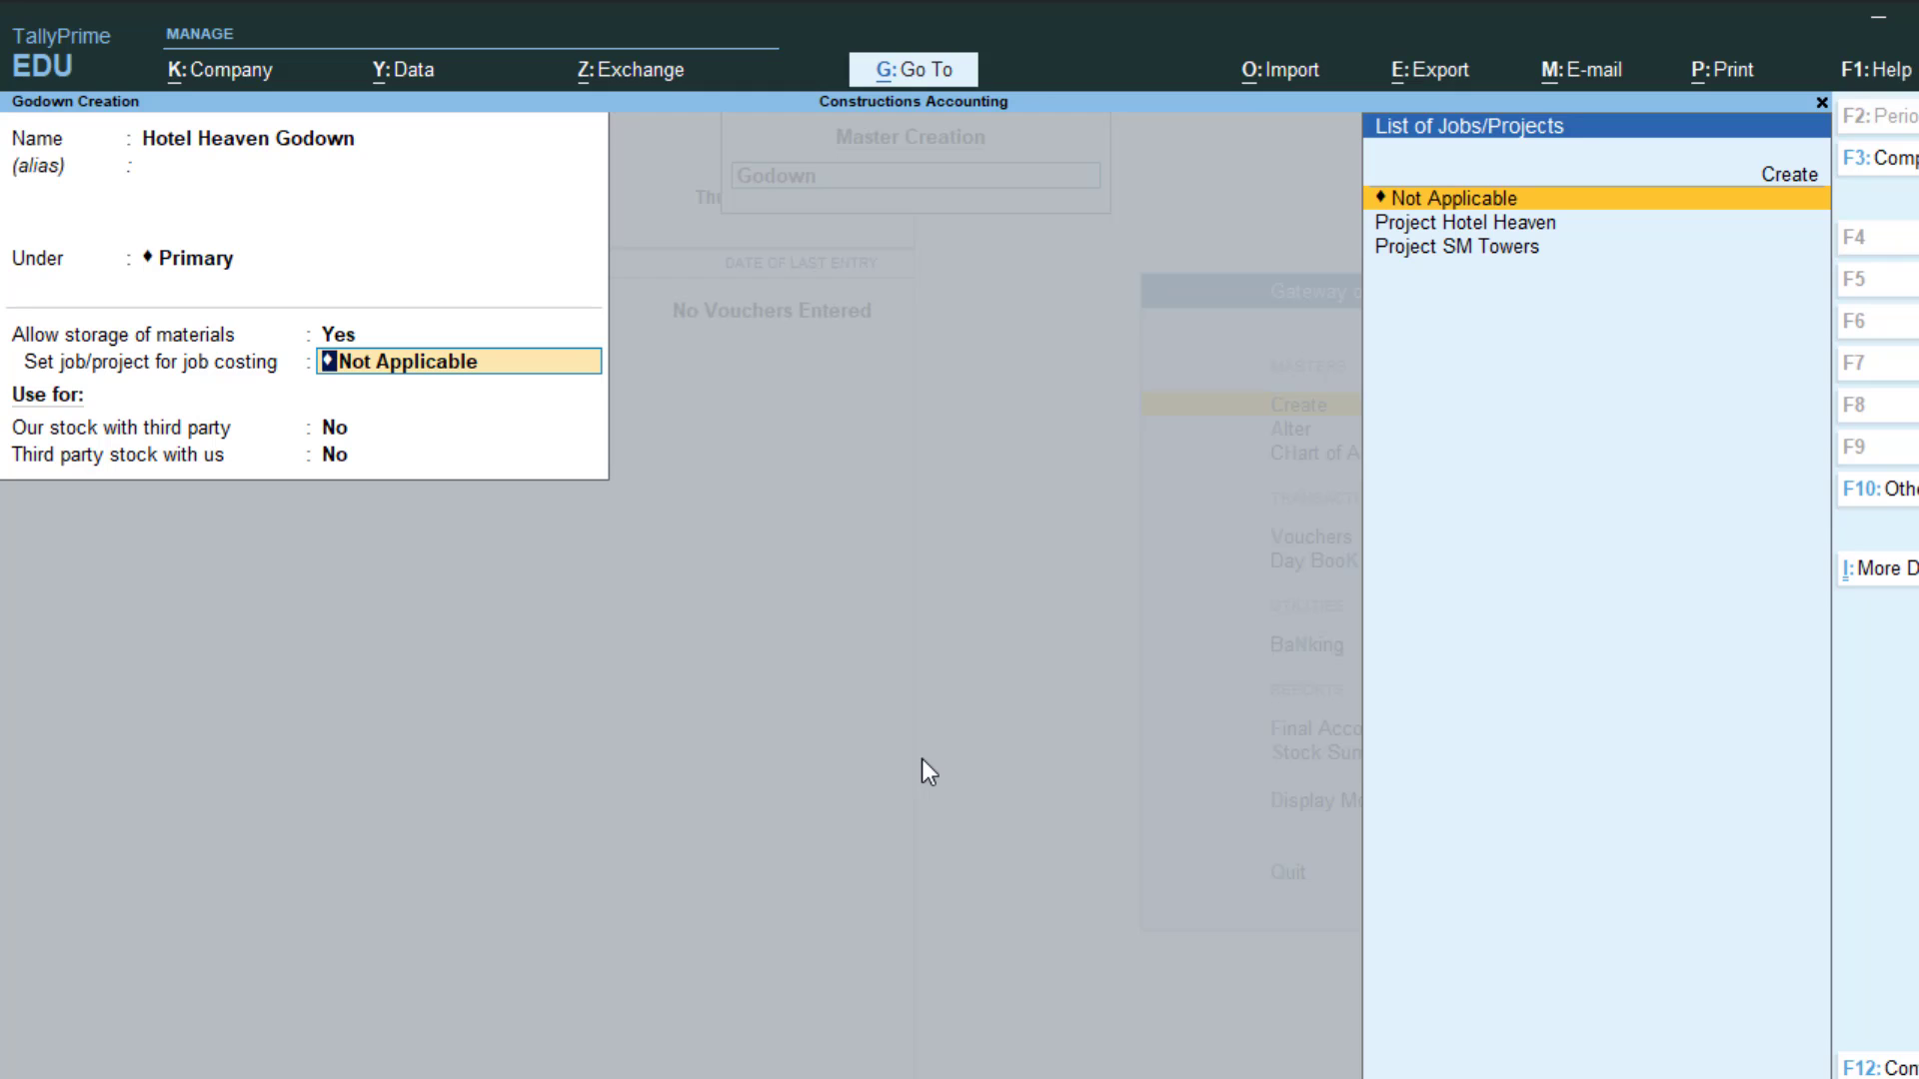
pyautogui.press('Down')
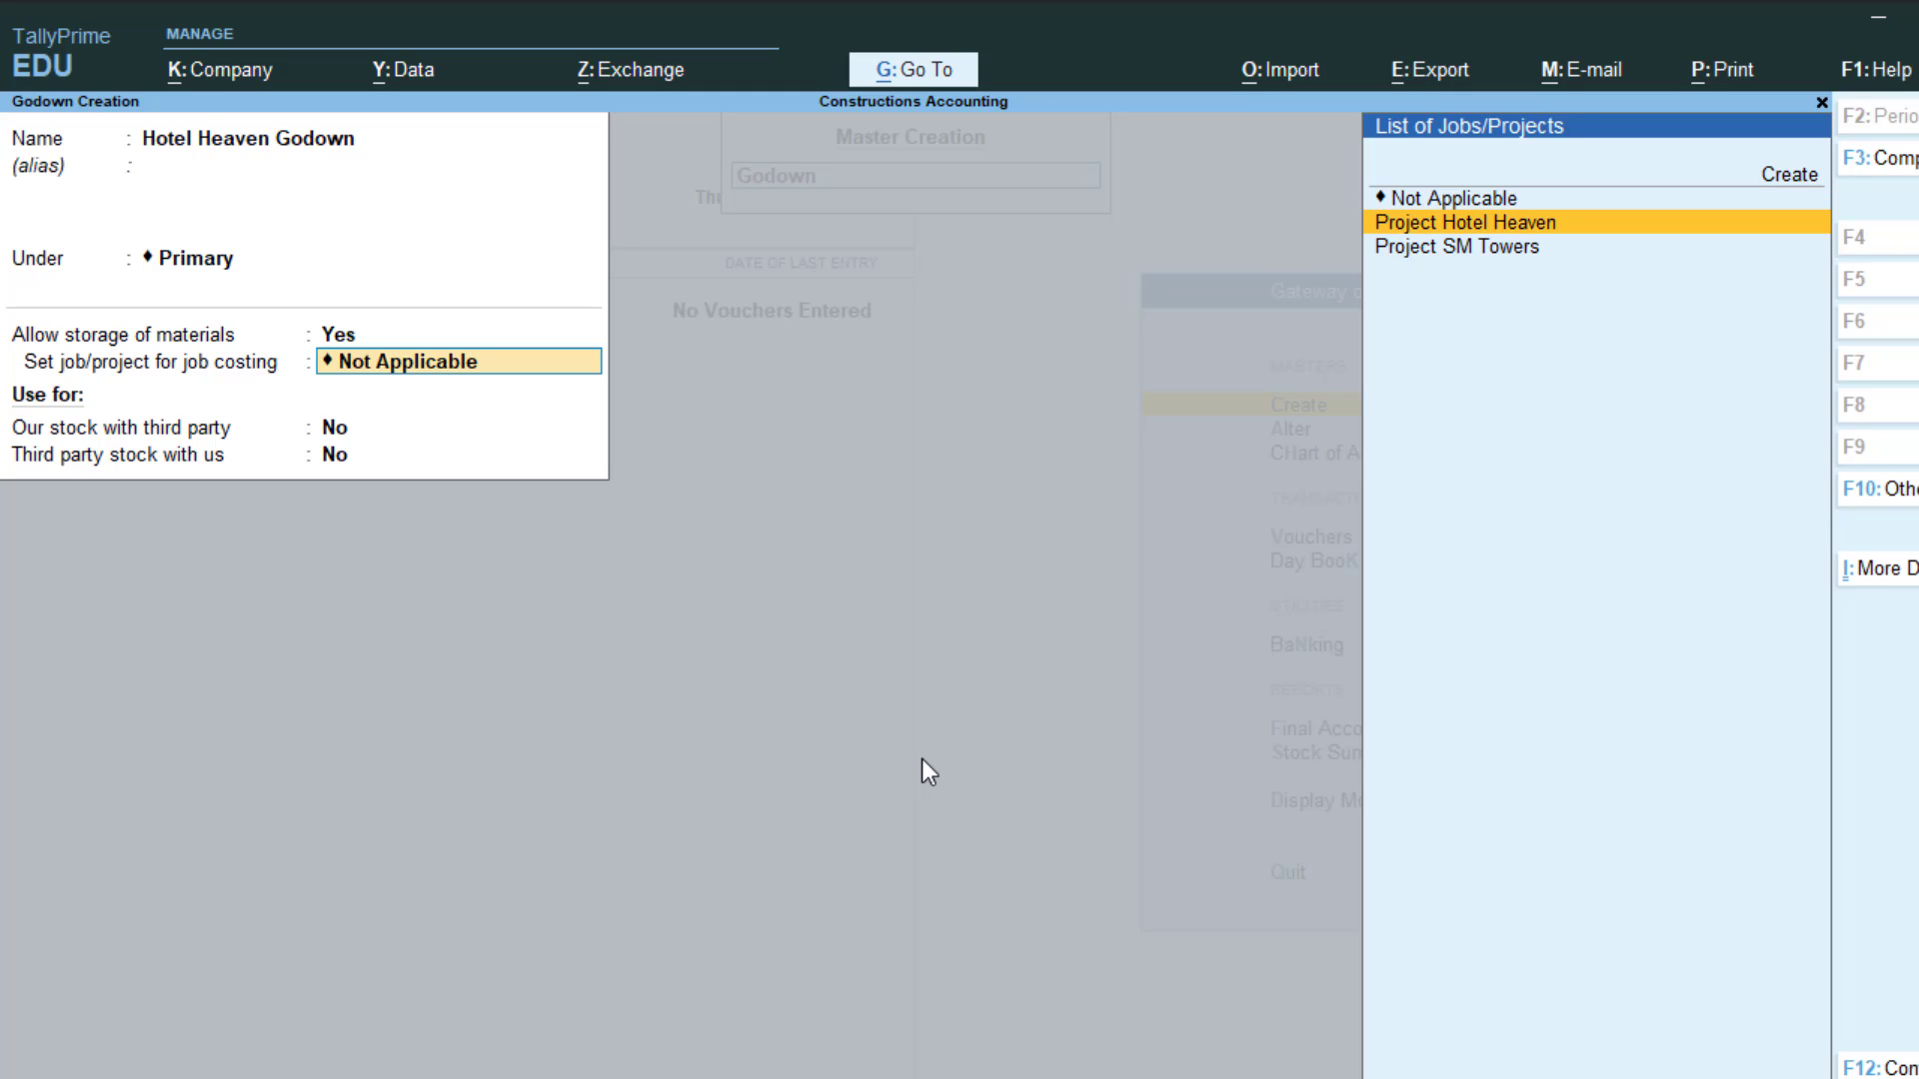
pyautogui.press('Return')
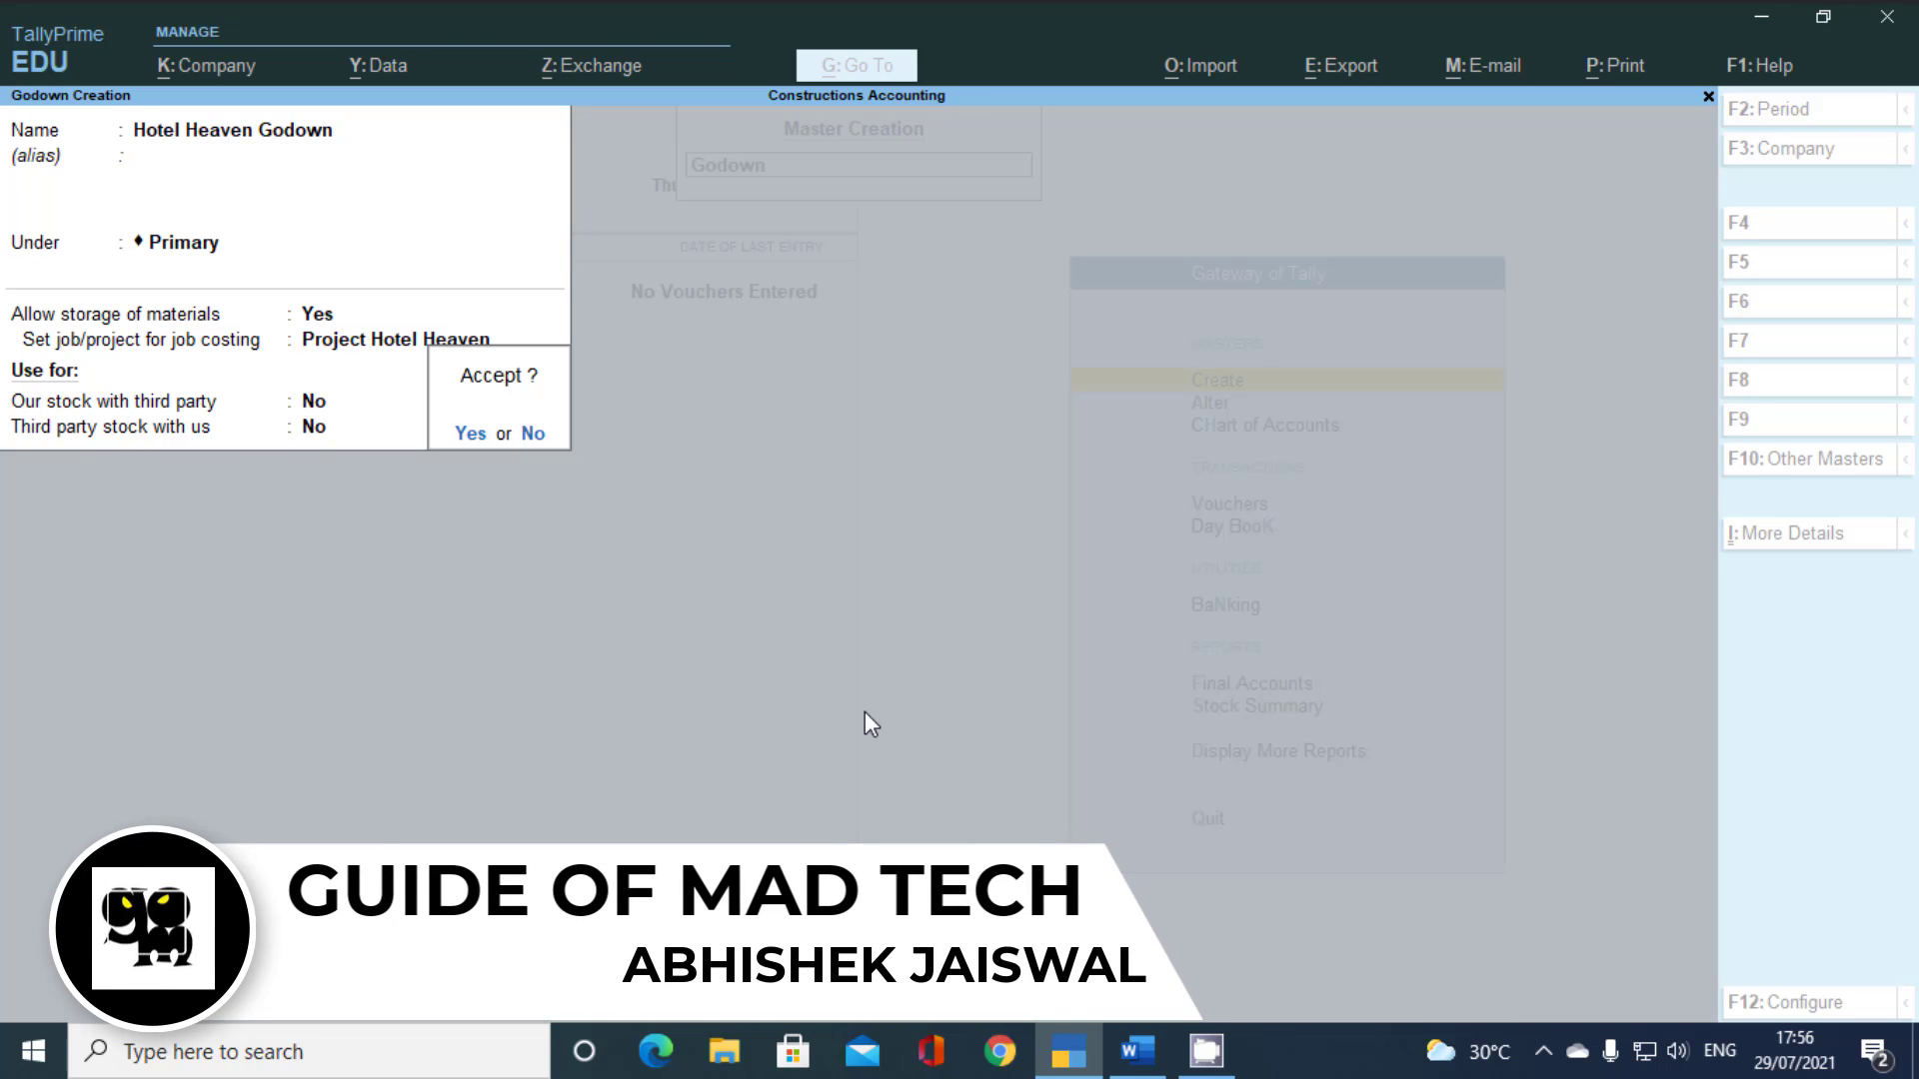
pyautogui.press('Return')
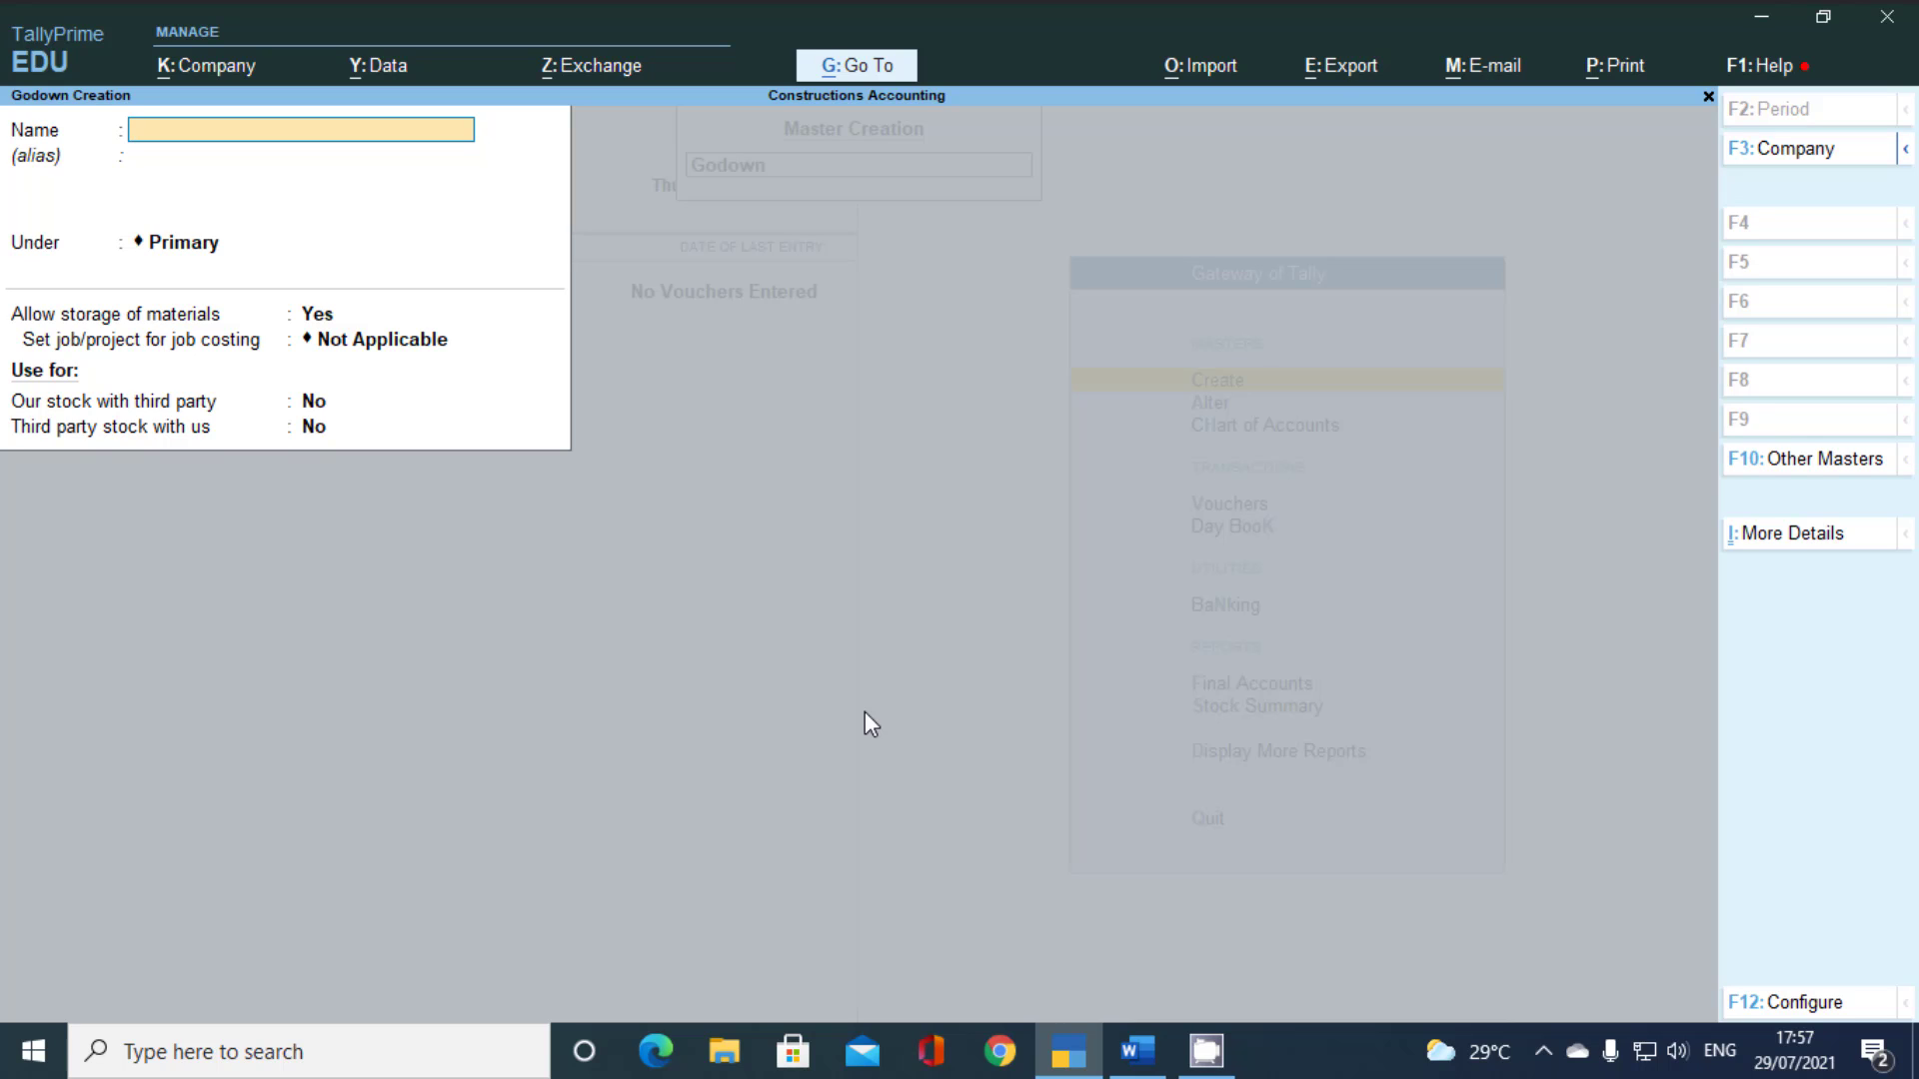
# Quit godown creation and bring up the Main Location godown for alteration
pyautogui.press('Escape')
pyautogui.press('y')
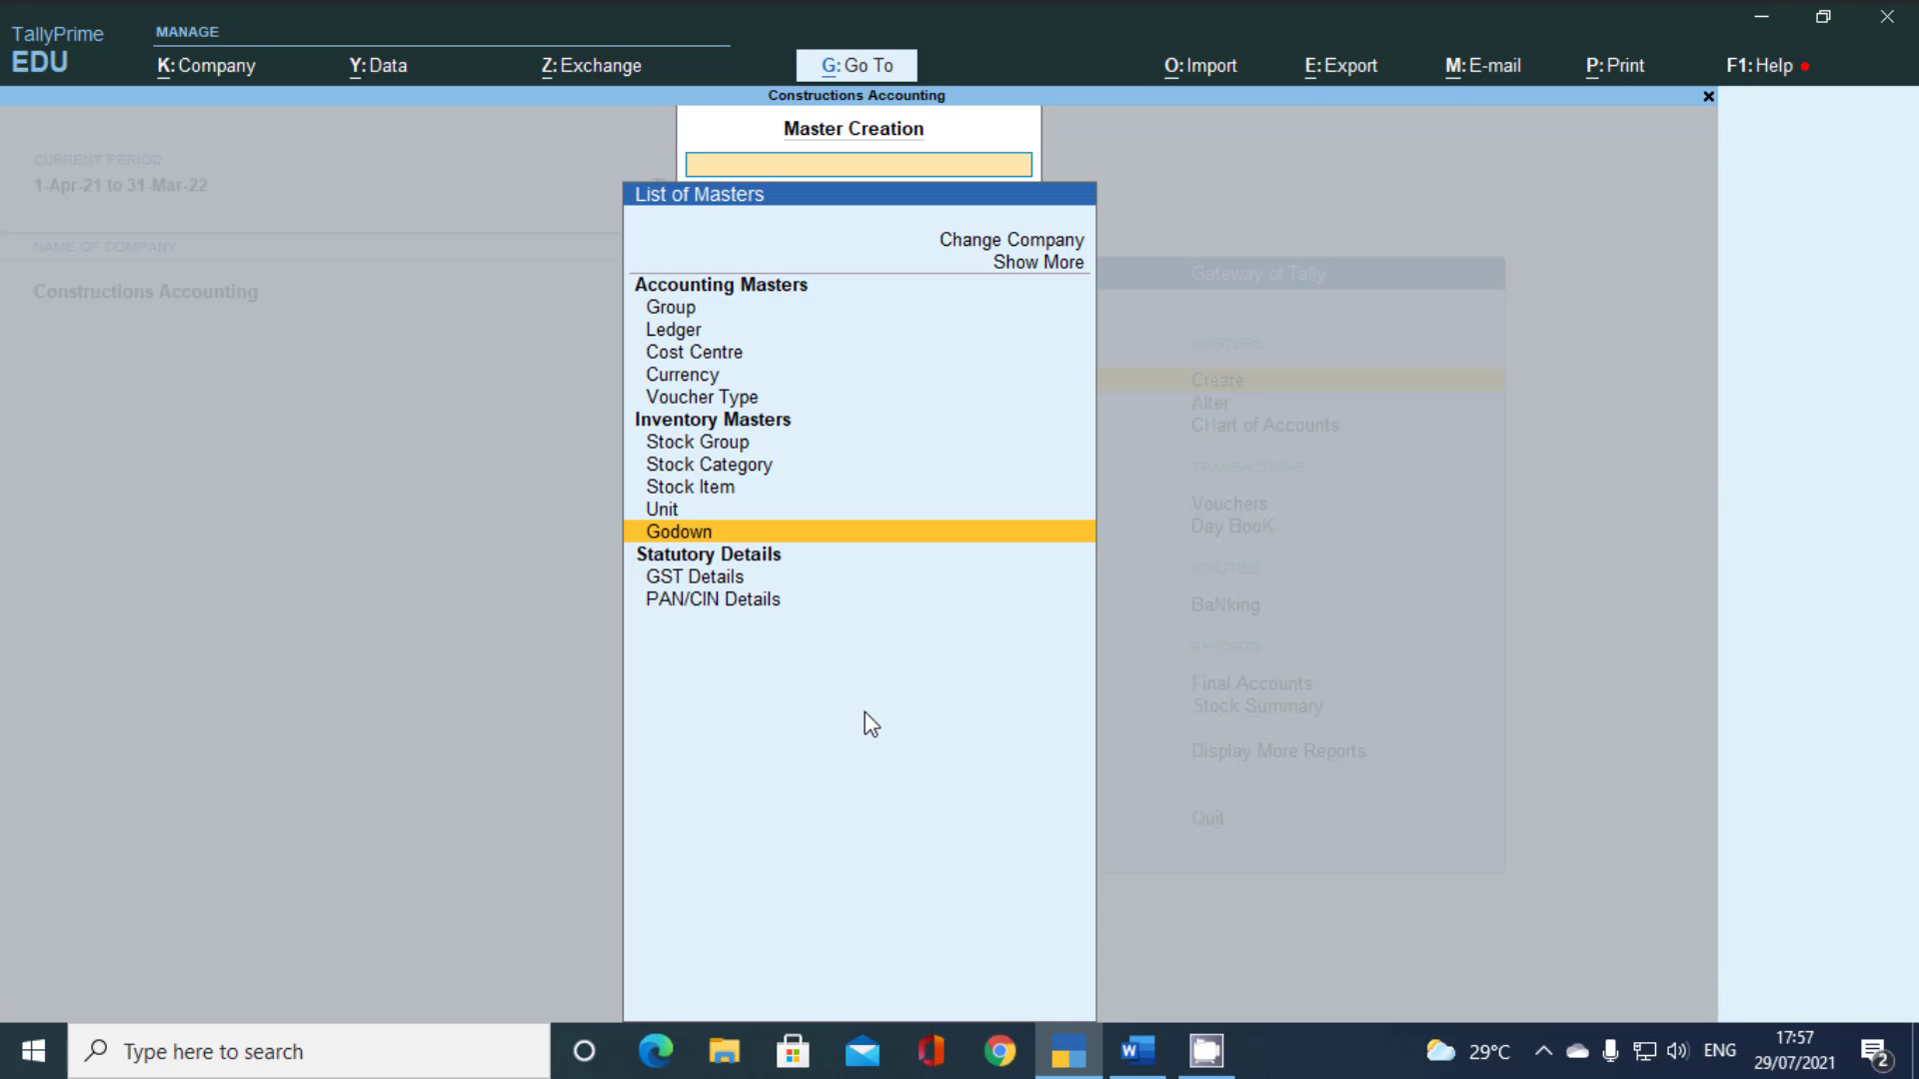
pyautogui.press('Escape')
pyautogui.press('Down')
pyautogui.press('Return')
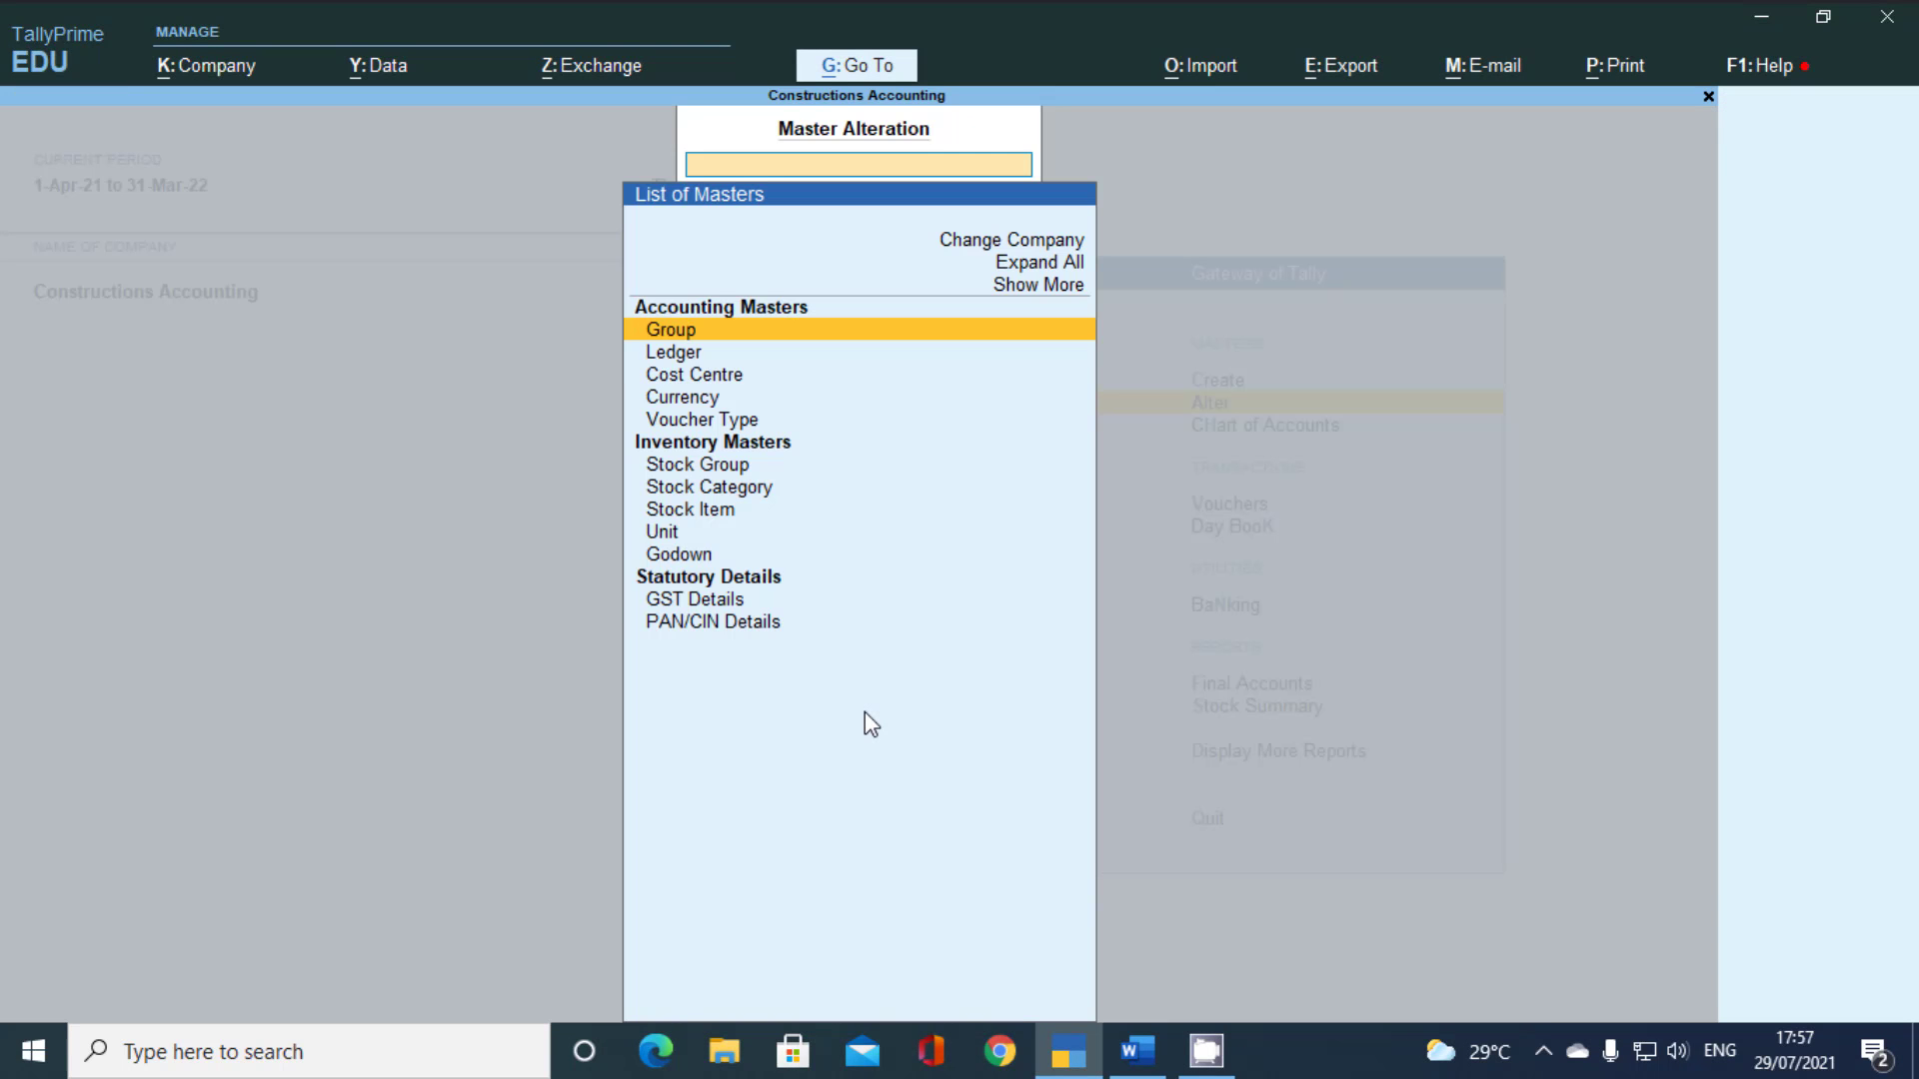
pyautogui.press('Down')
pyautogui.press('Down')
pyautogui.press('Down')
pyautogui.press('Down')
pyautogui.press('Down')
pyautogui.press('Down')
pyautogui.press('Down')
pyautogui.press('Down')
pyautogui.press('Down')
pyautogui.press('Return')
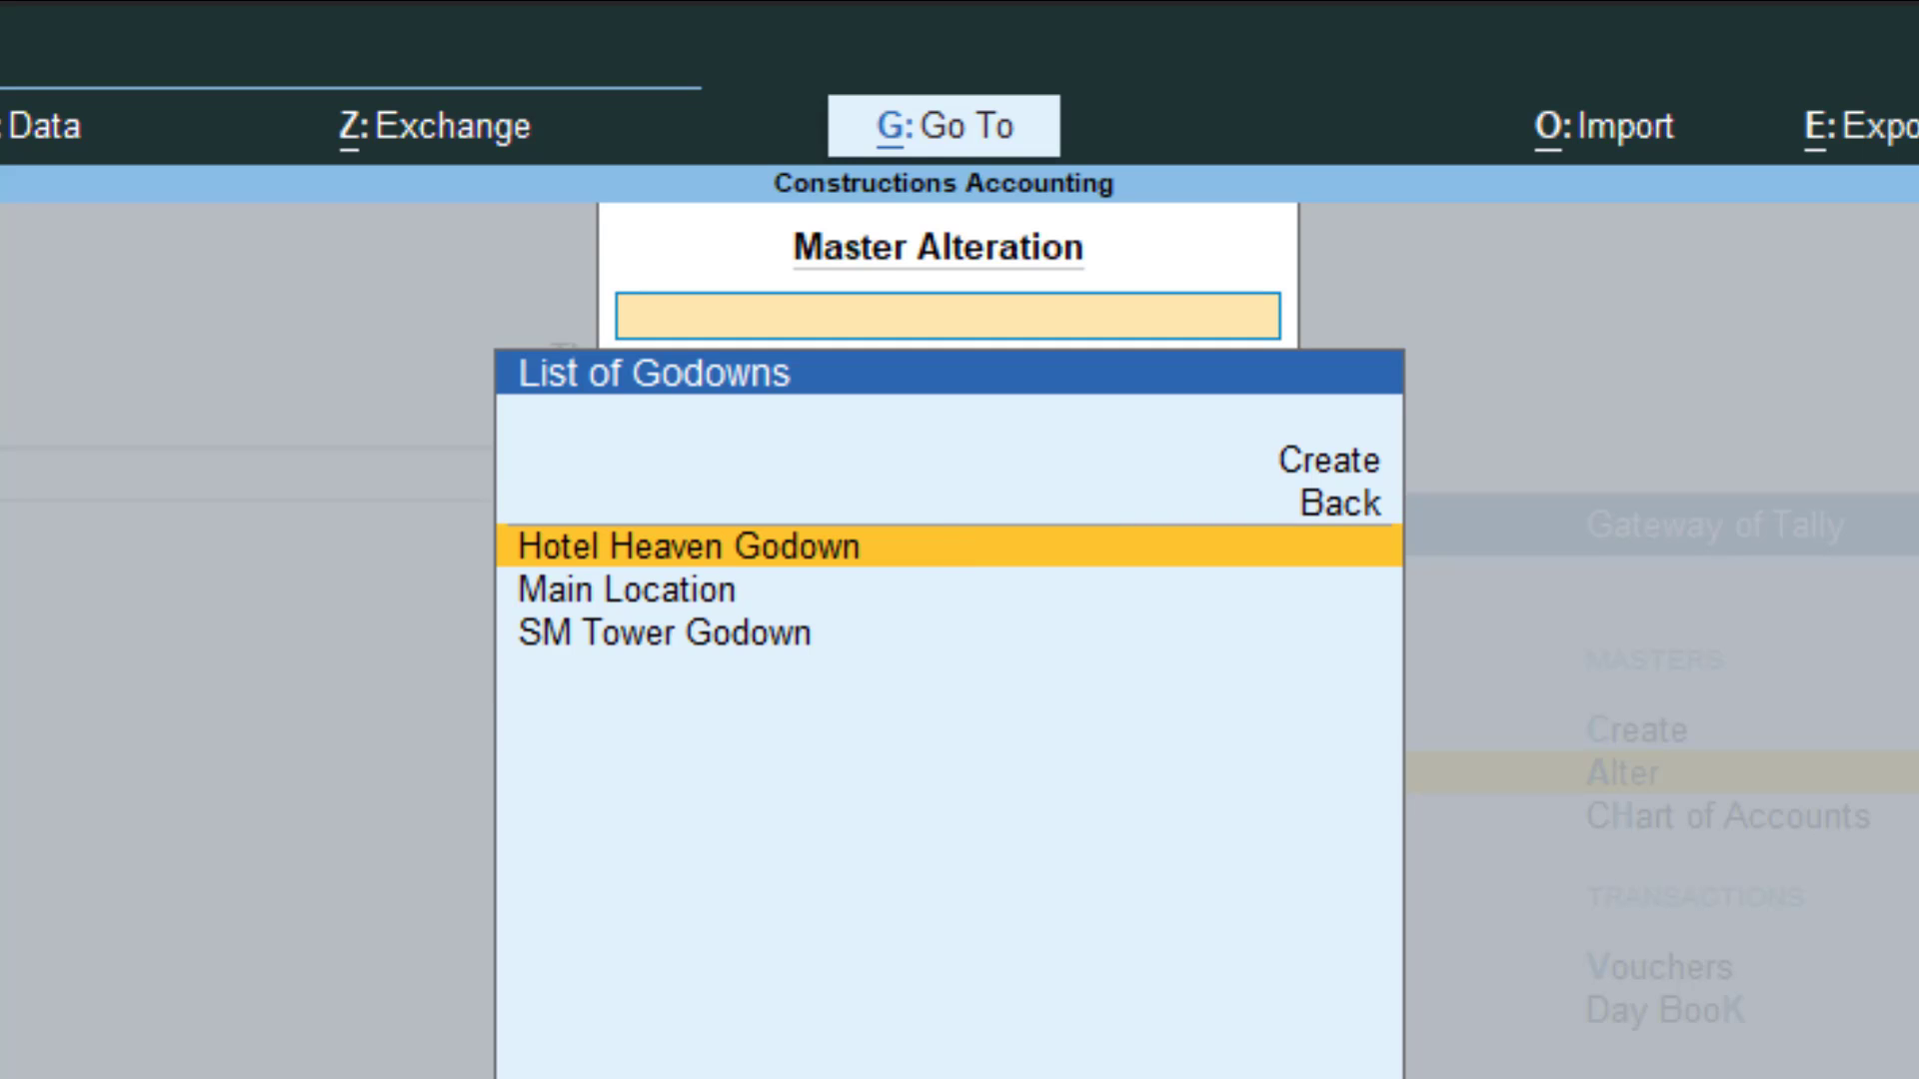
pyautogui.press('Down')
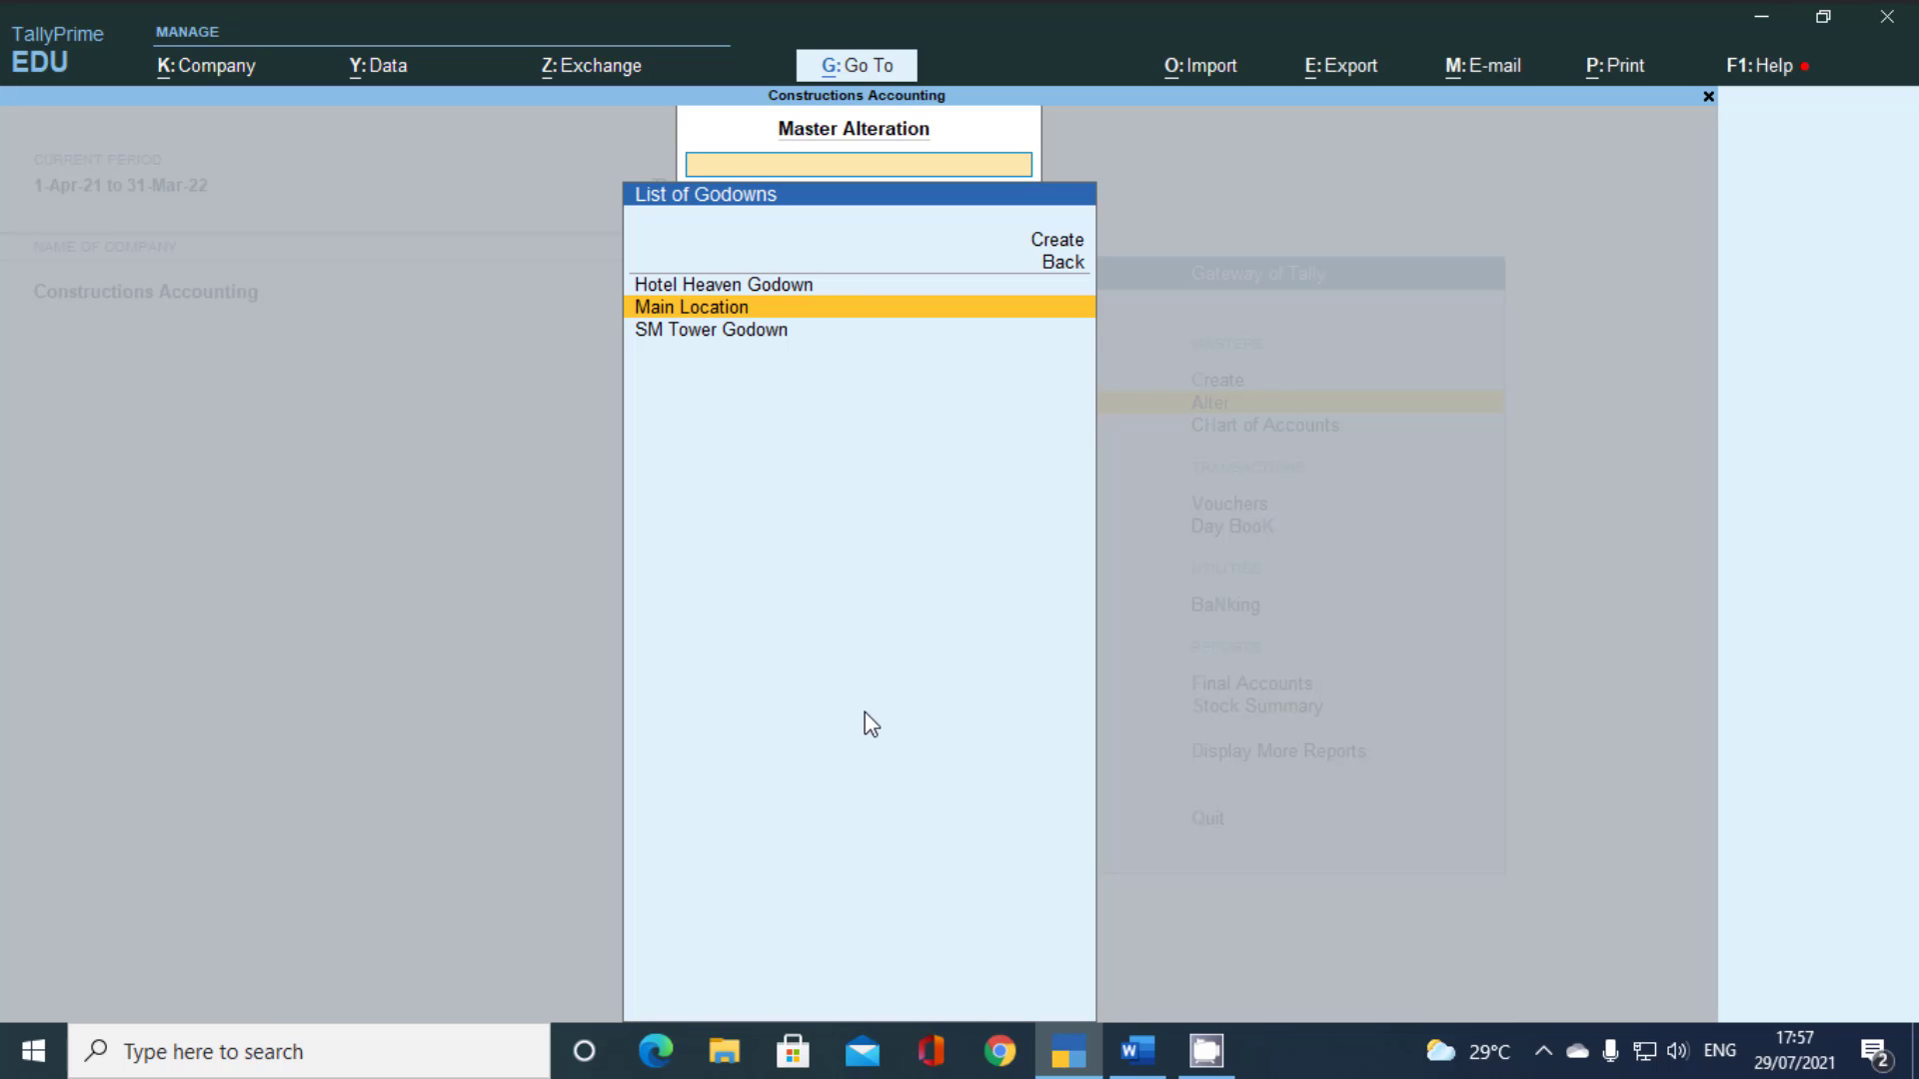
pyautogui.press('Return')
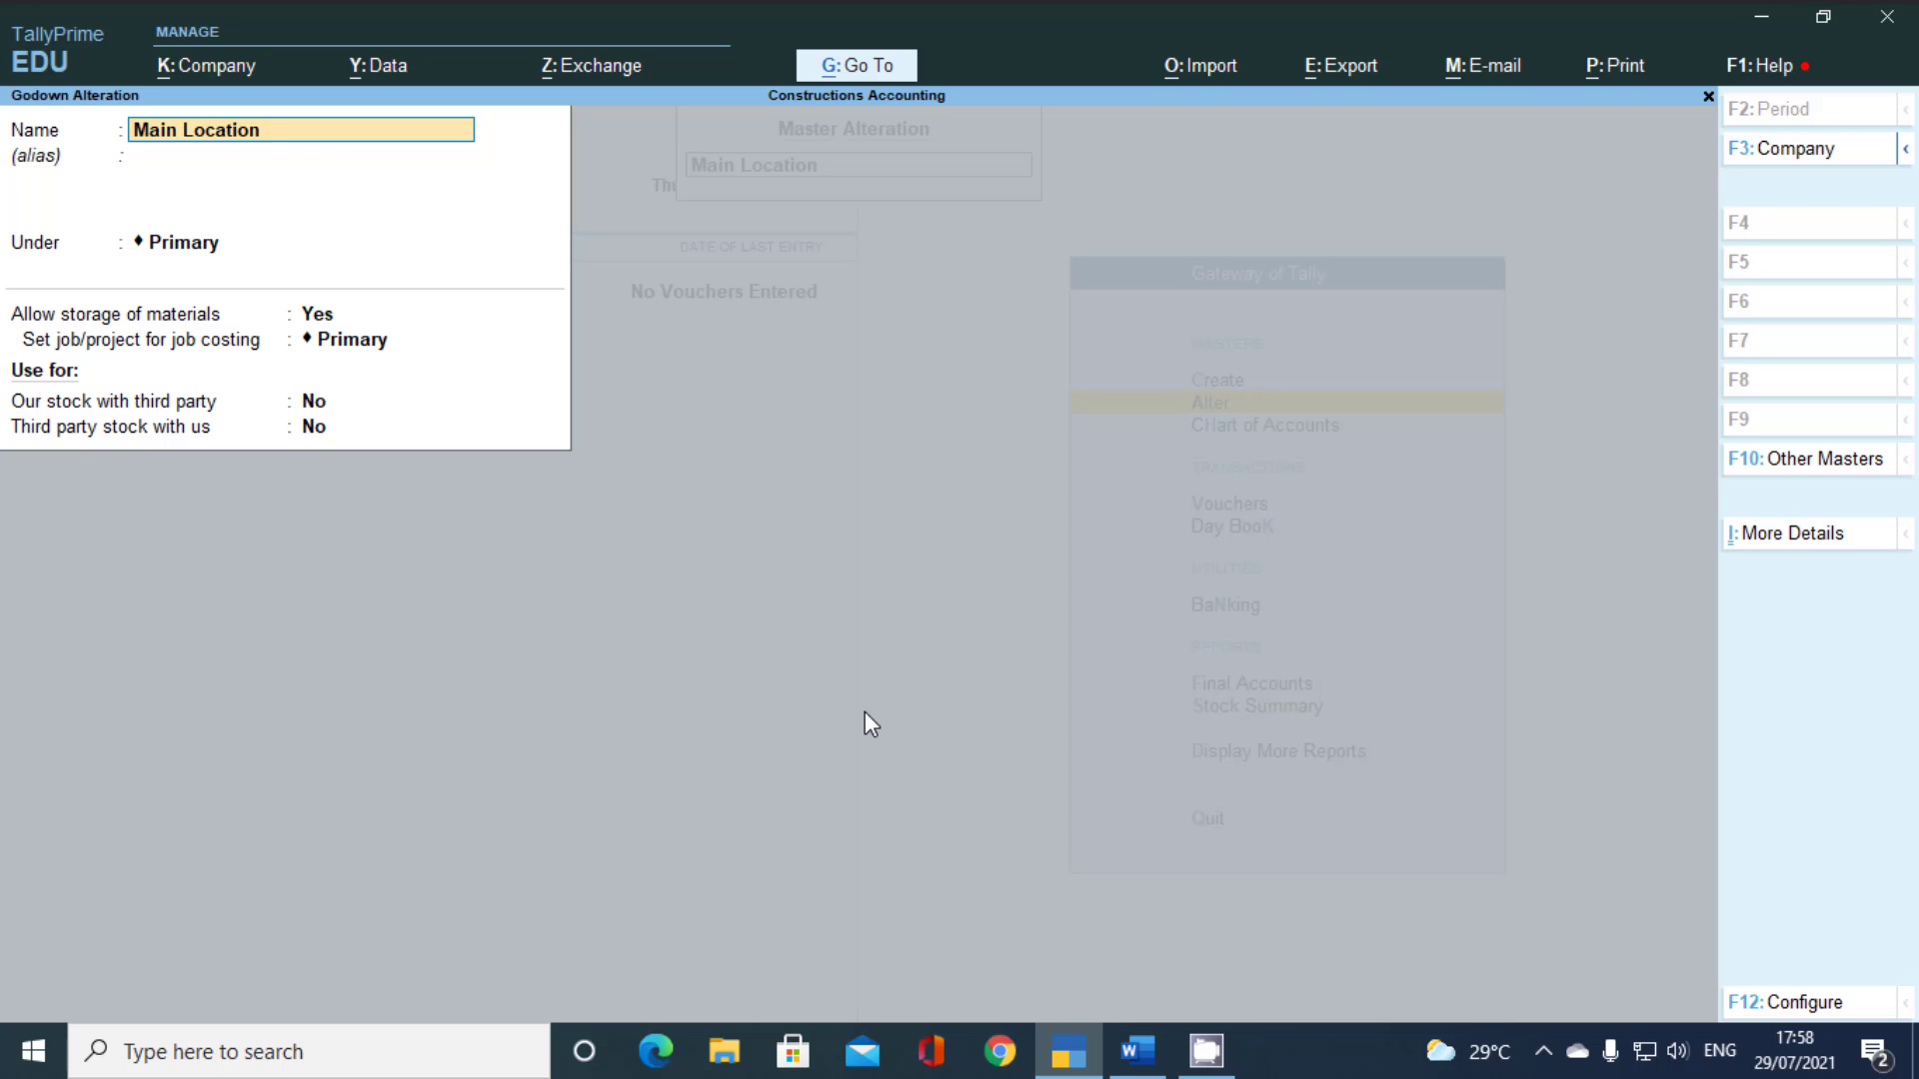
# Leave Main Location unchanged and switch back to the Word assignment document
pyautogui.press('Escape')
pyautogui.press('Escape')
pyautogui.press('y')
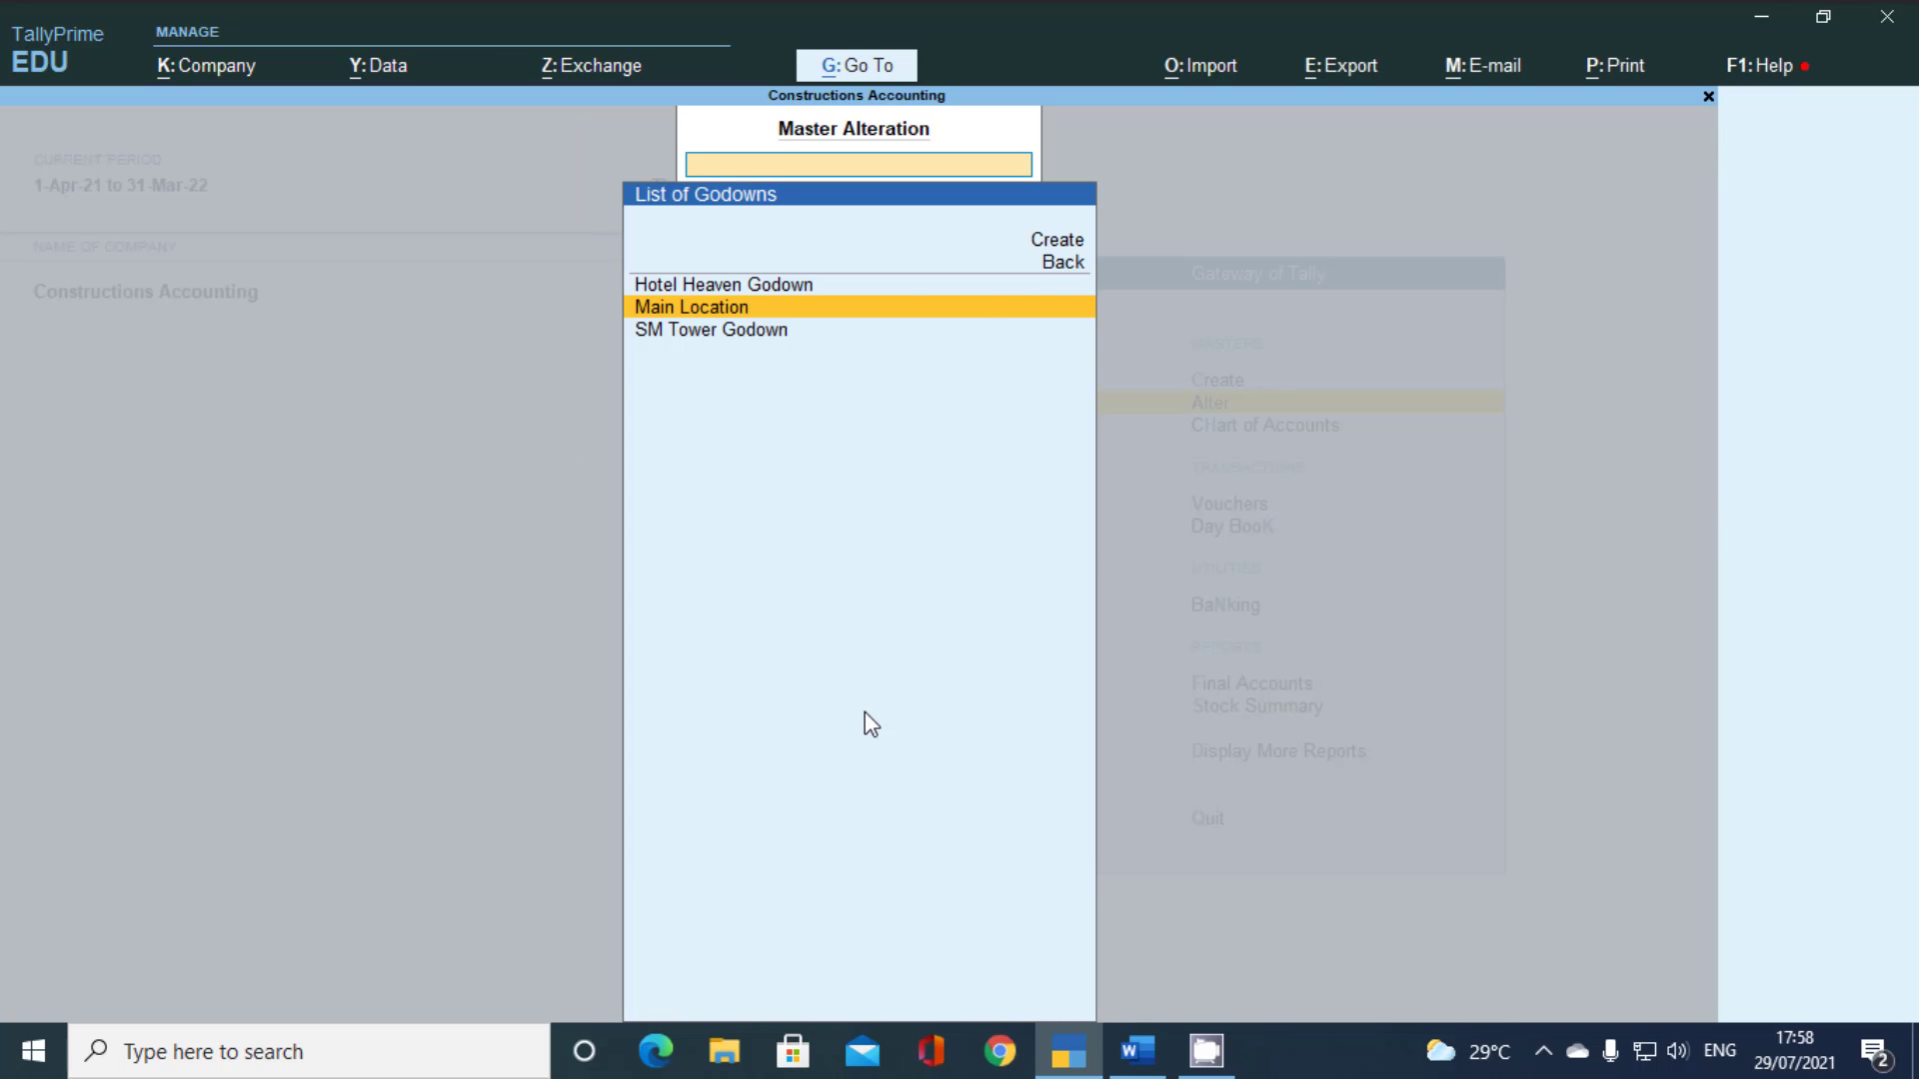
pyautogui.press('Escape')
pyautogui.hotkey('alt', 'Tab')
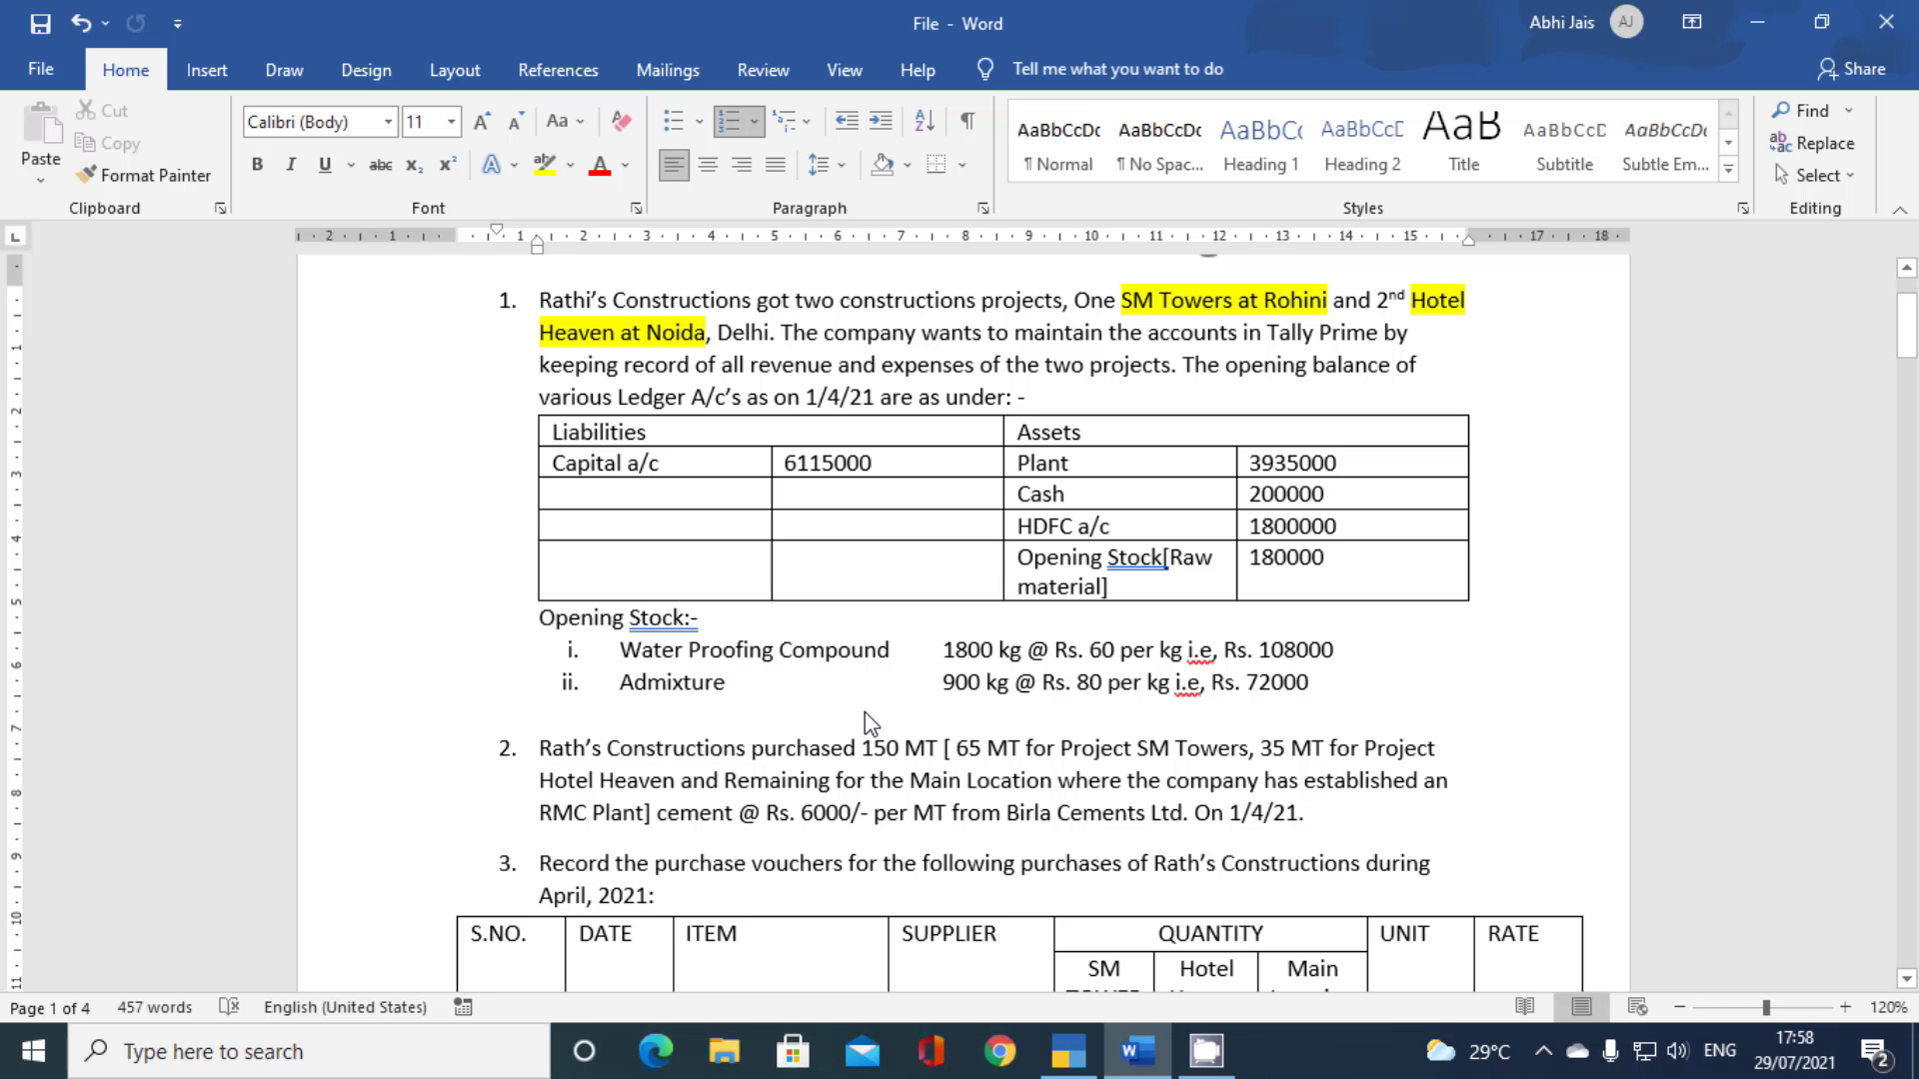
# Bring item 2 of the Word assignment into view and select the word cement
pyautogui.scroll(-3, 866, 712)
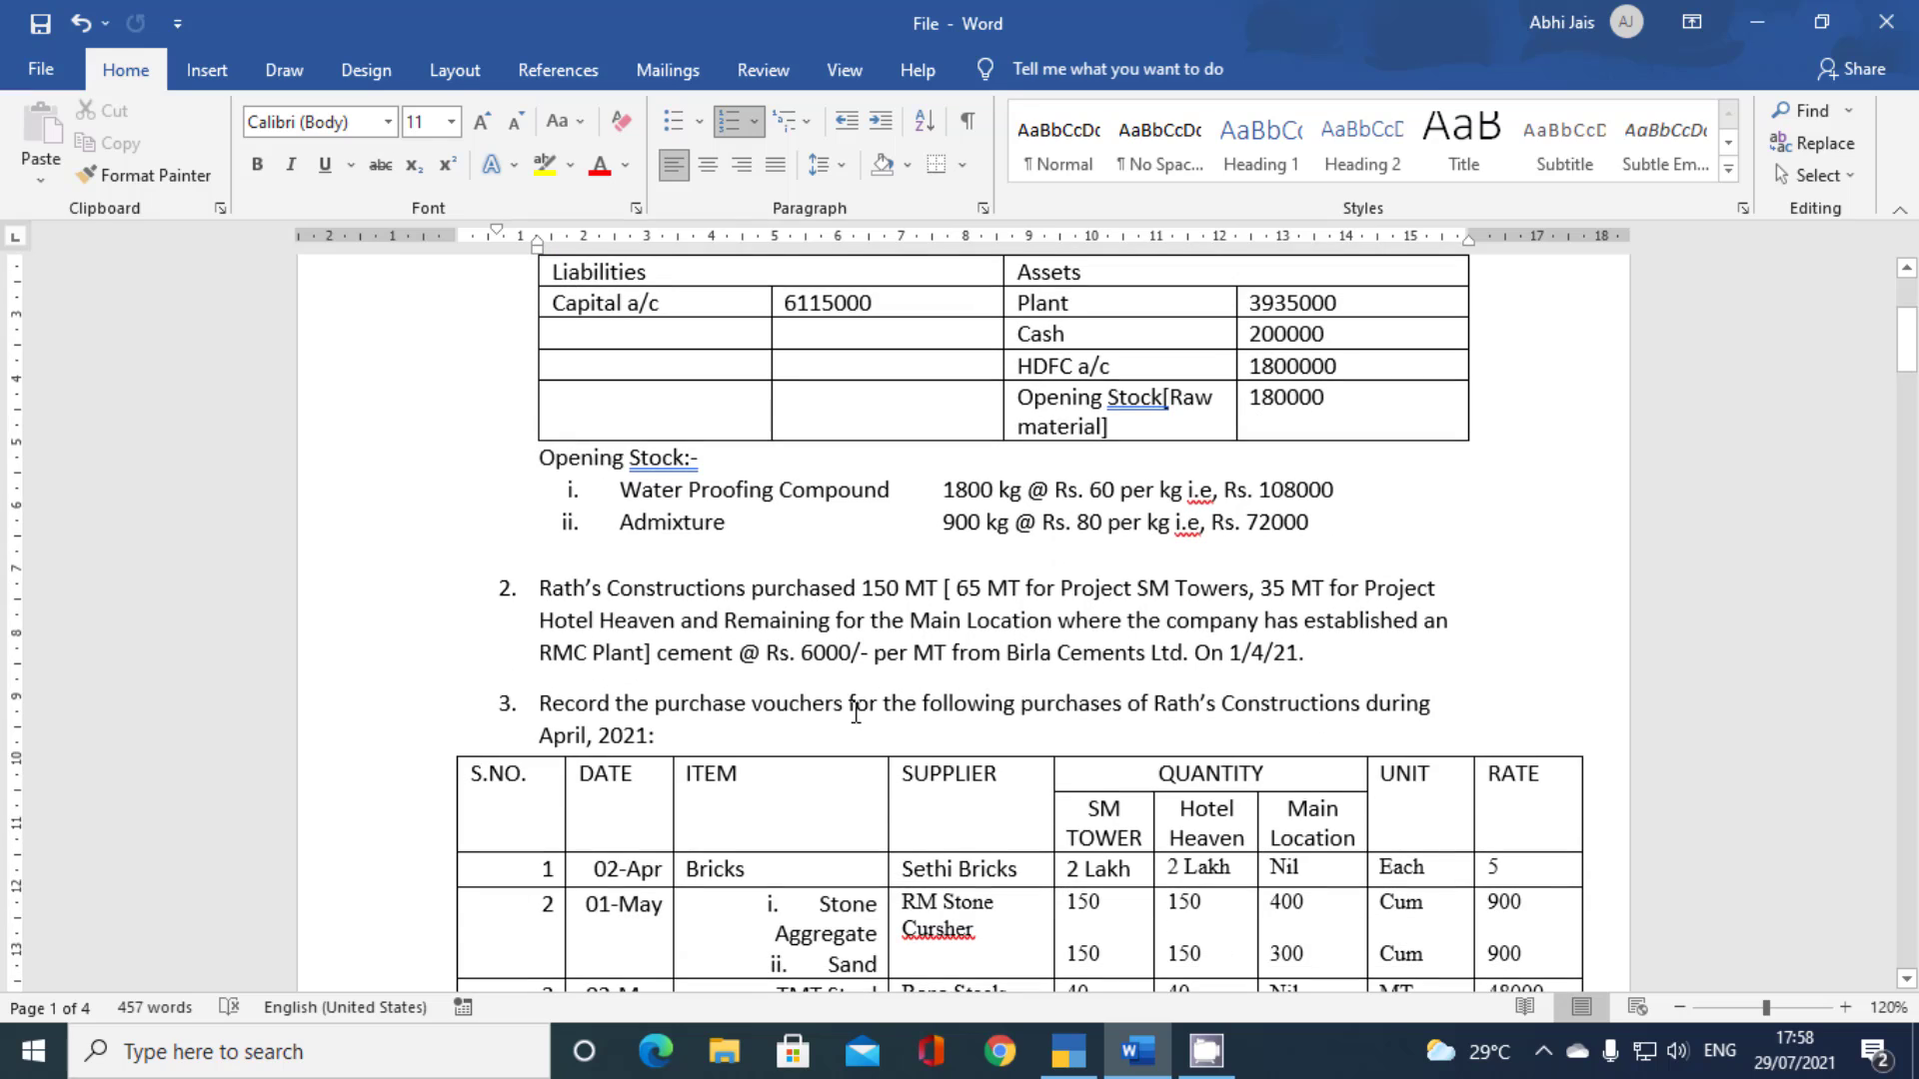
pyautogui.scroll(-3, 610, 619)
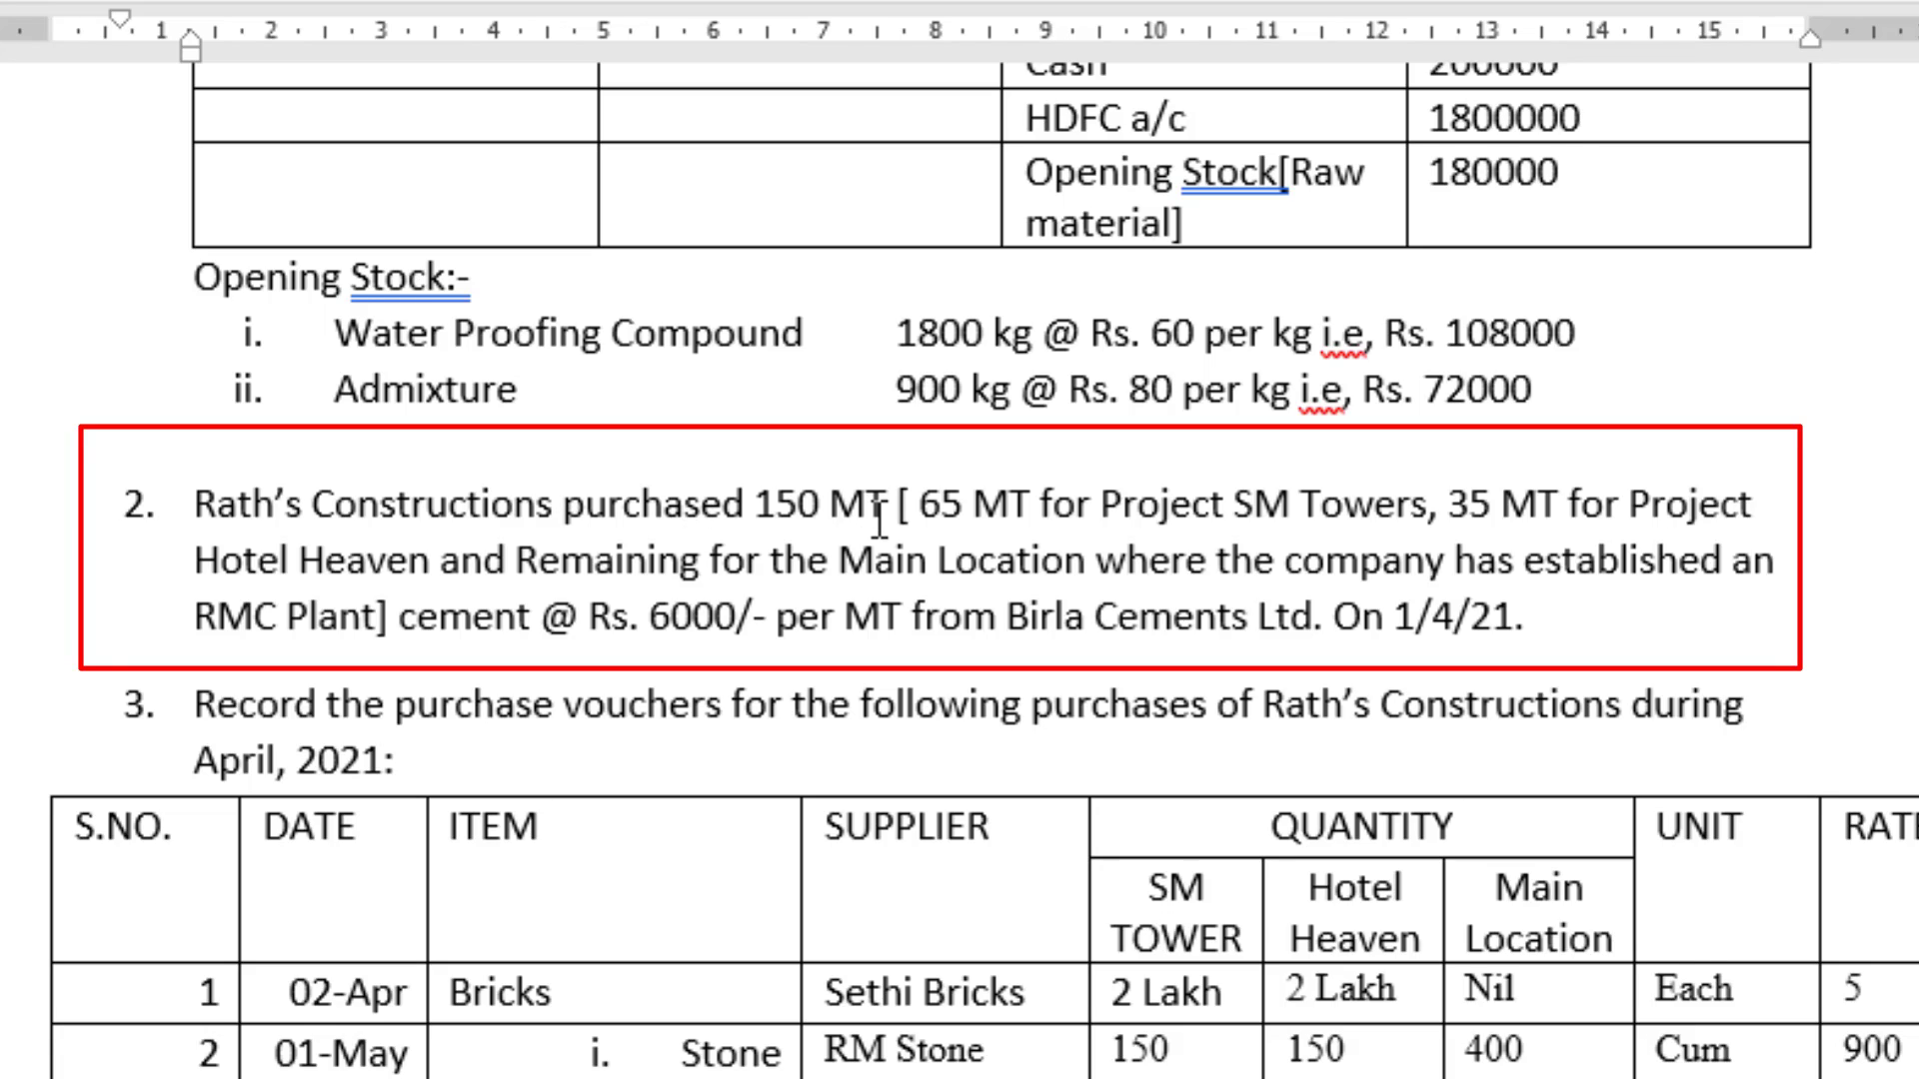
pyautogui.click(905, 515)
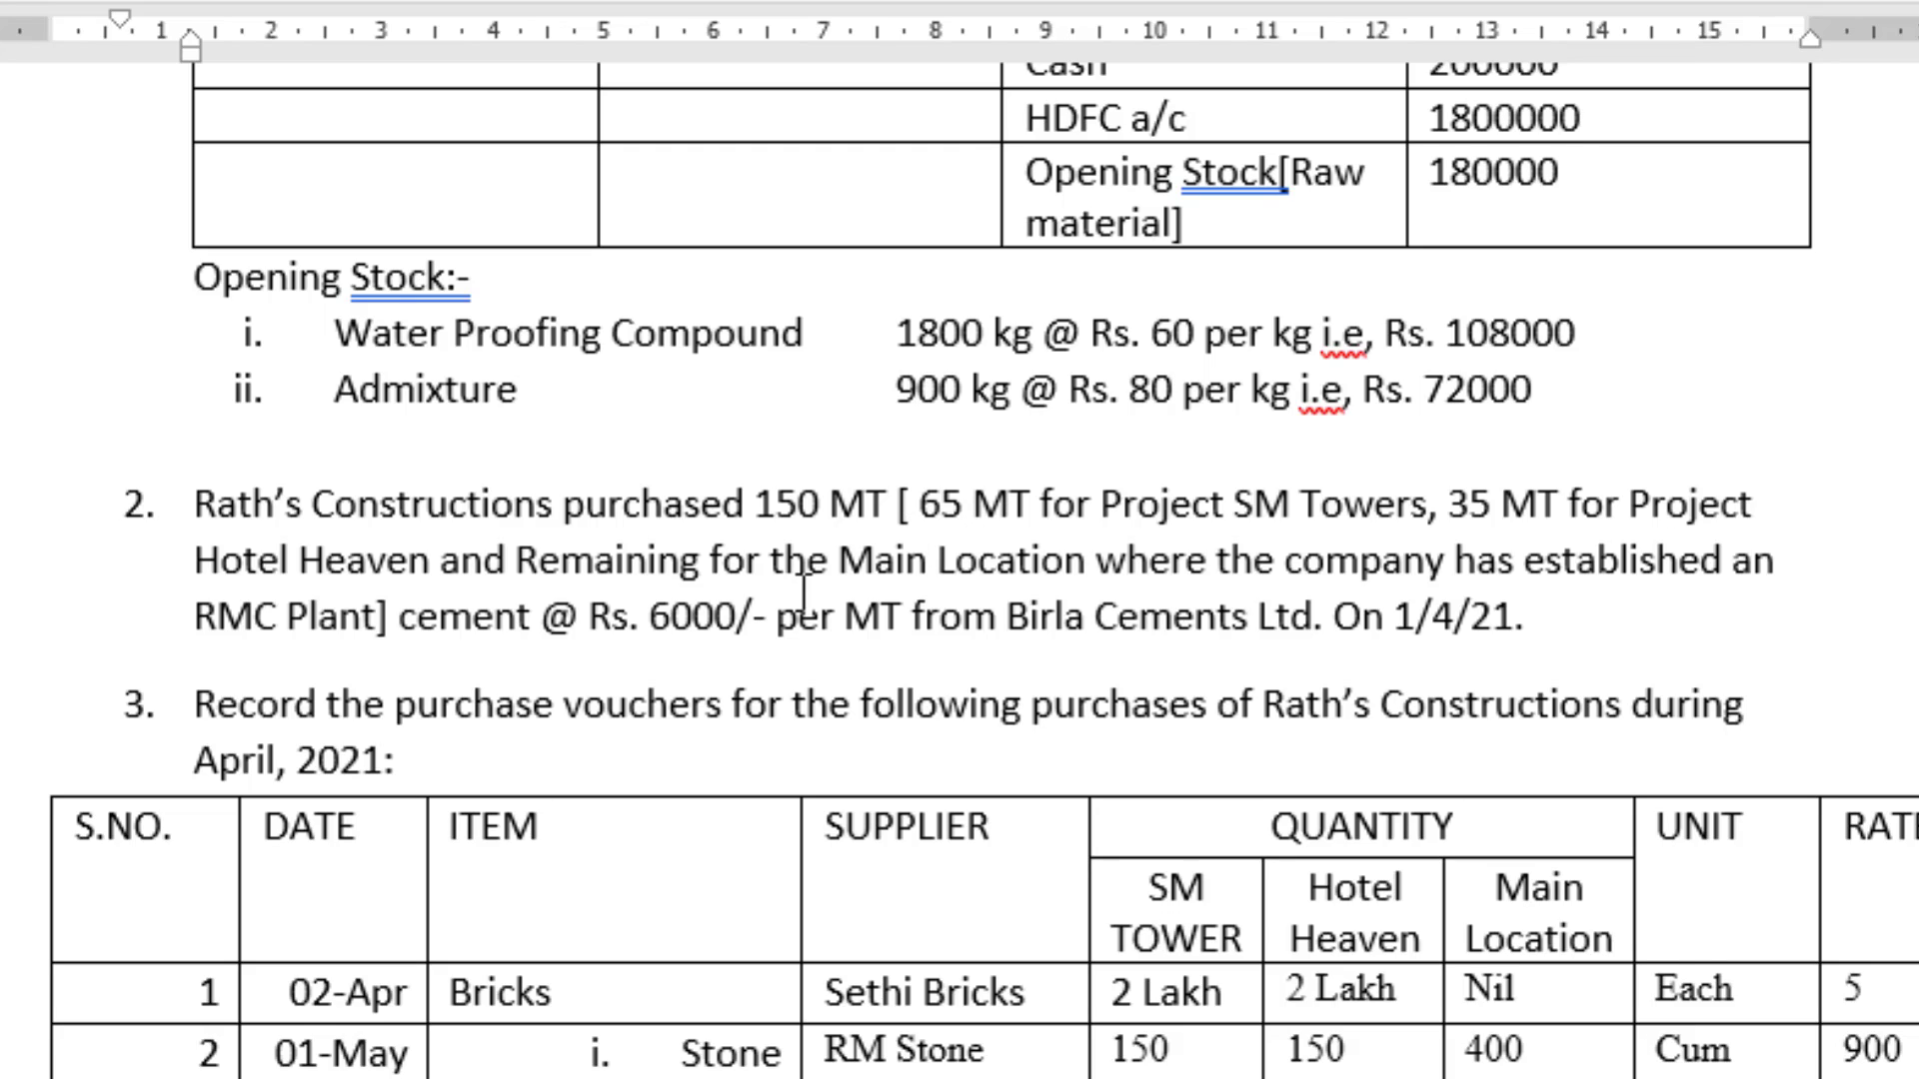
pyautogui.moveTo(408, 632); pyautogui.dragTo(533, 630)
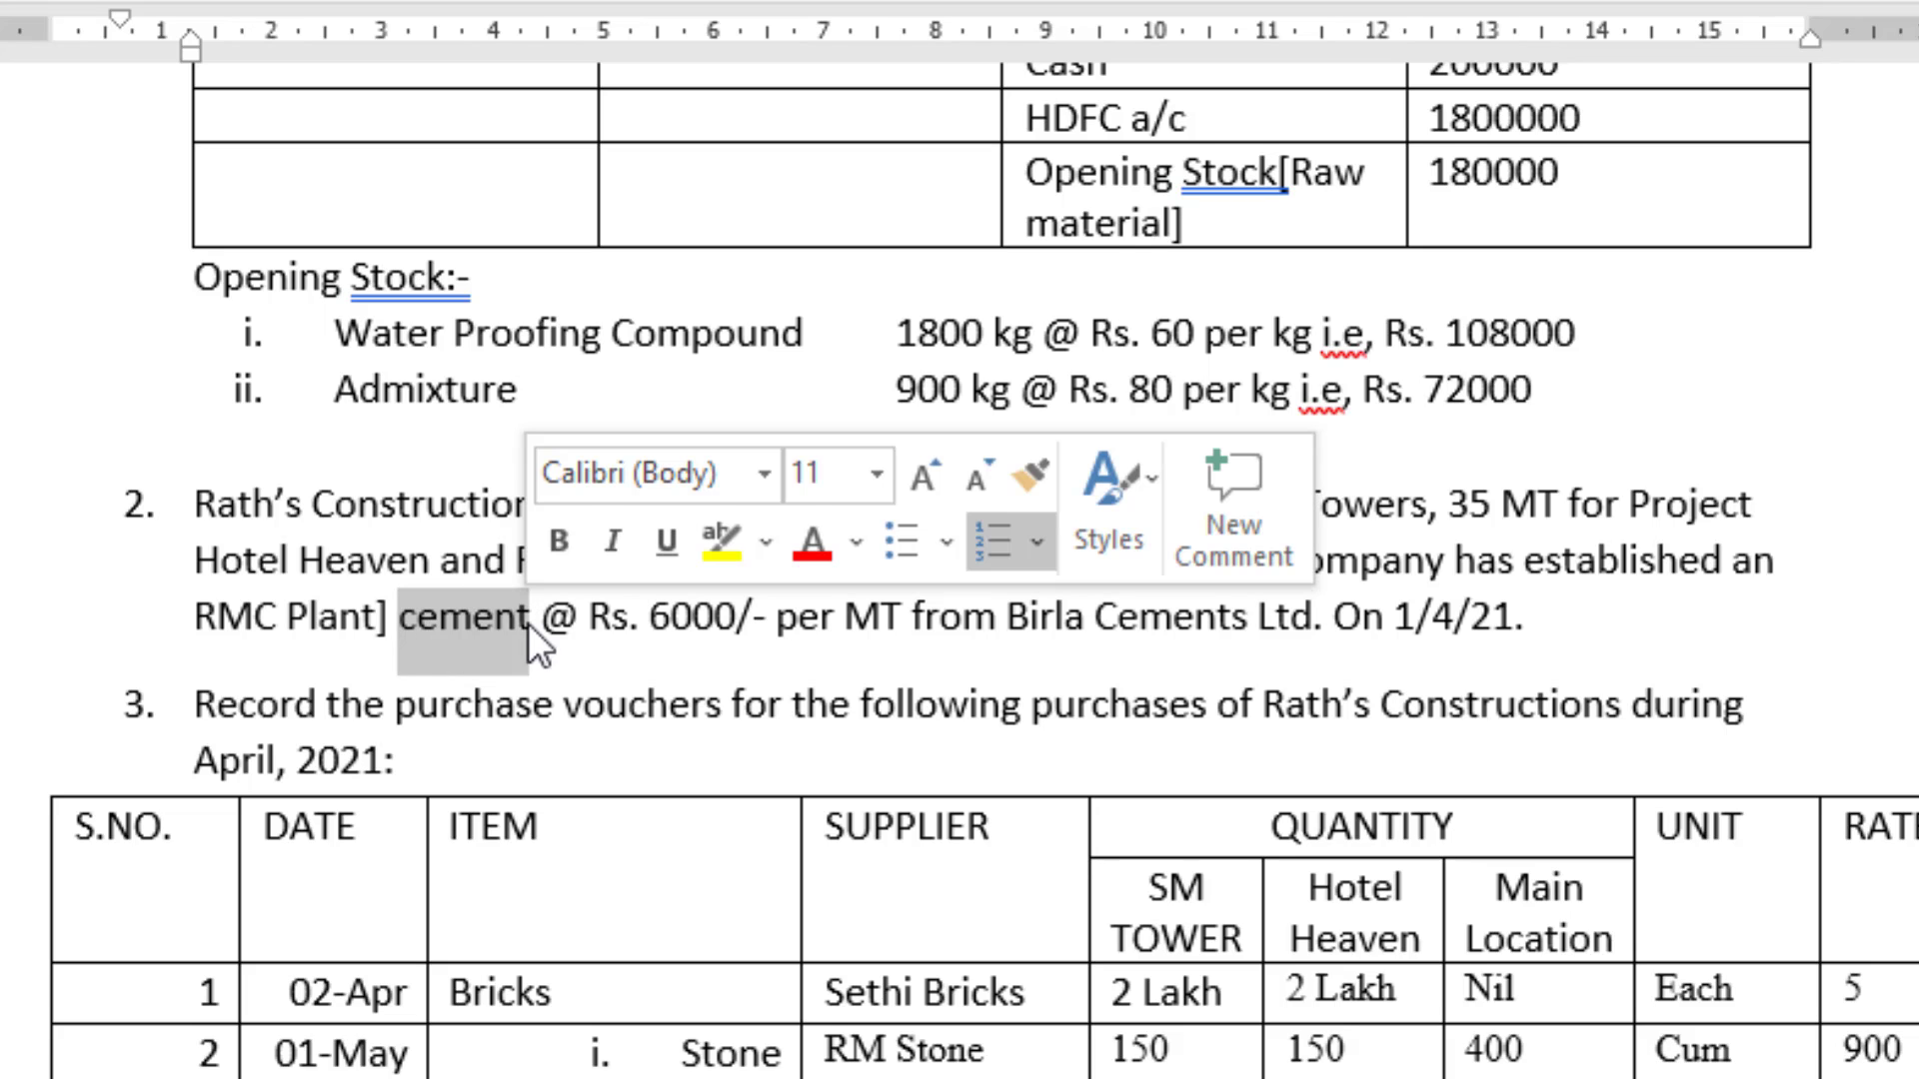
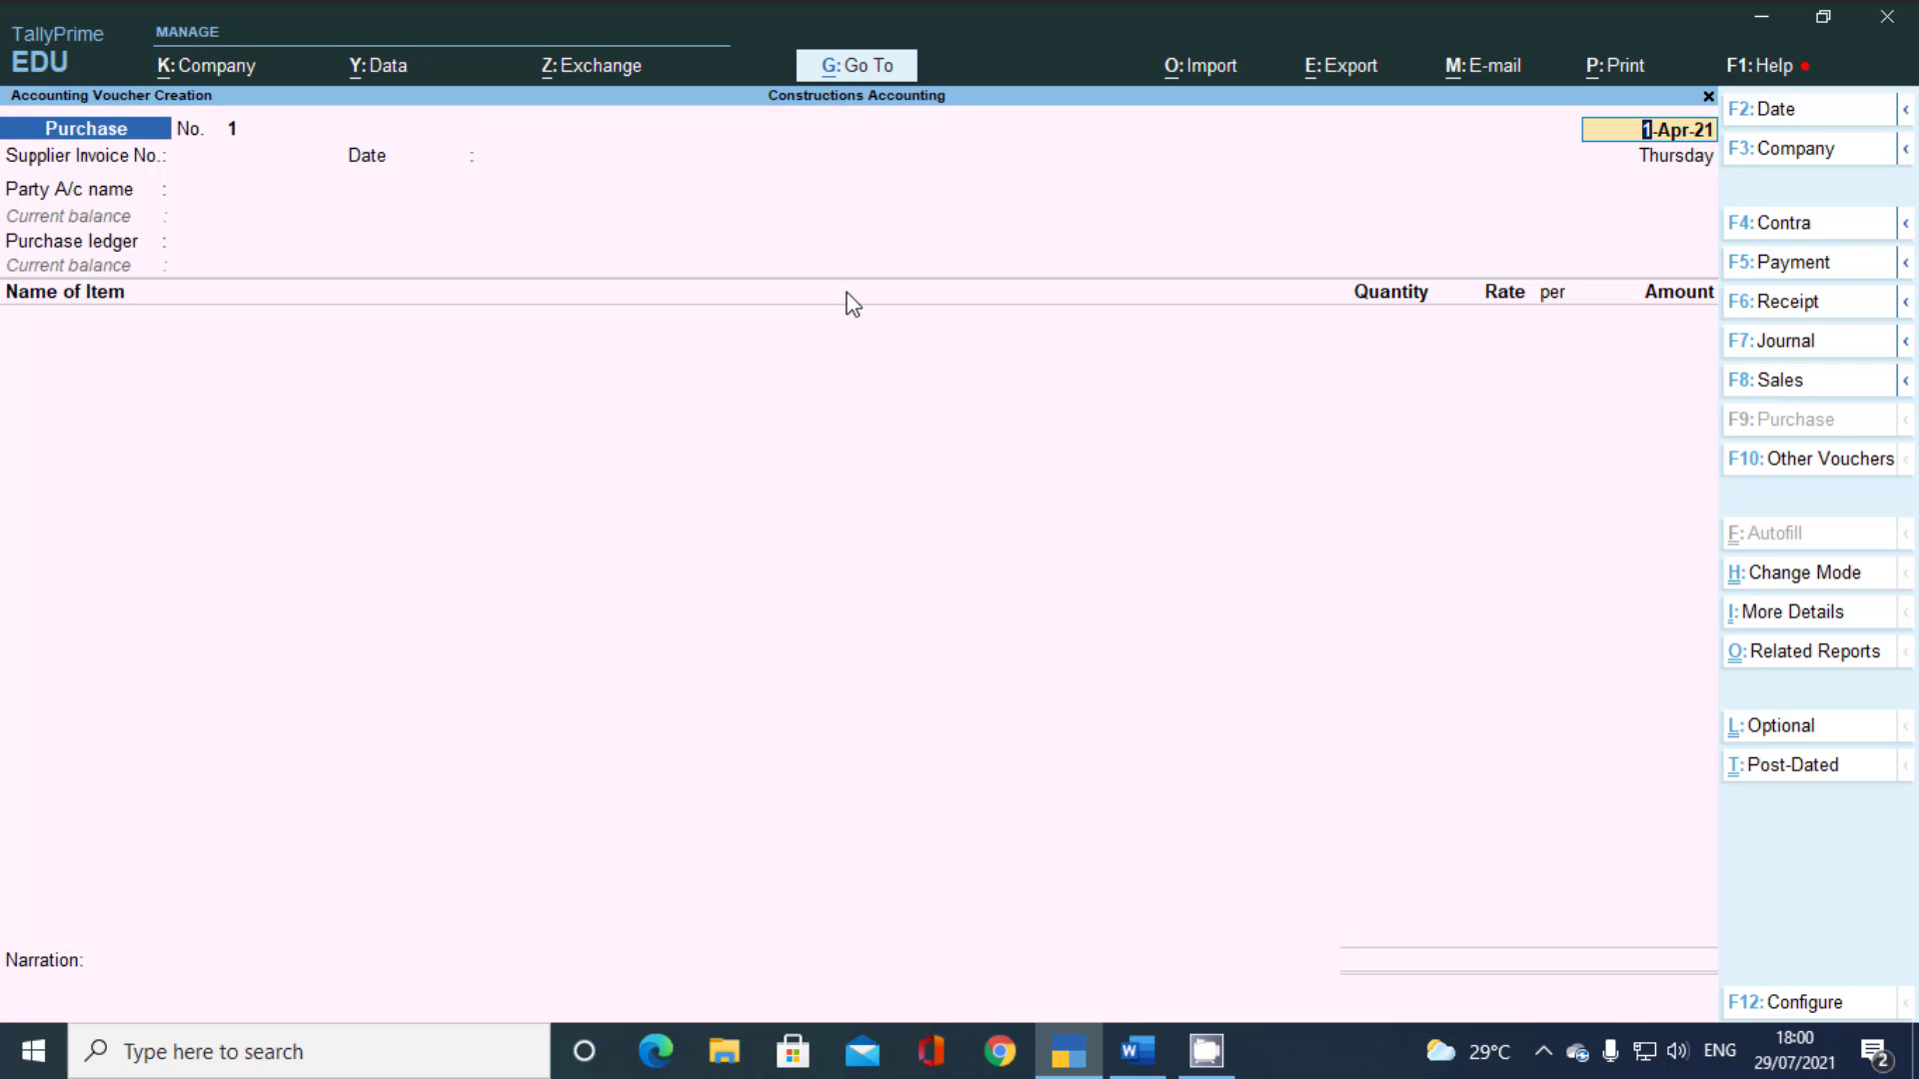
# Switch Purchase voucher No. 1 to As Voucher mode with Particulars, Debit and Credit columns
pyautogui.hotkey('ctrl', 'h')
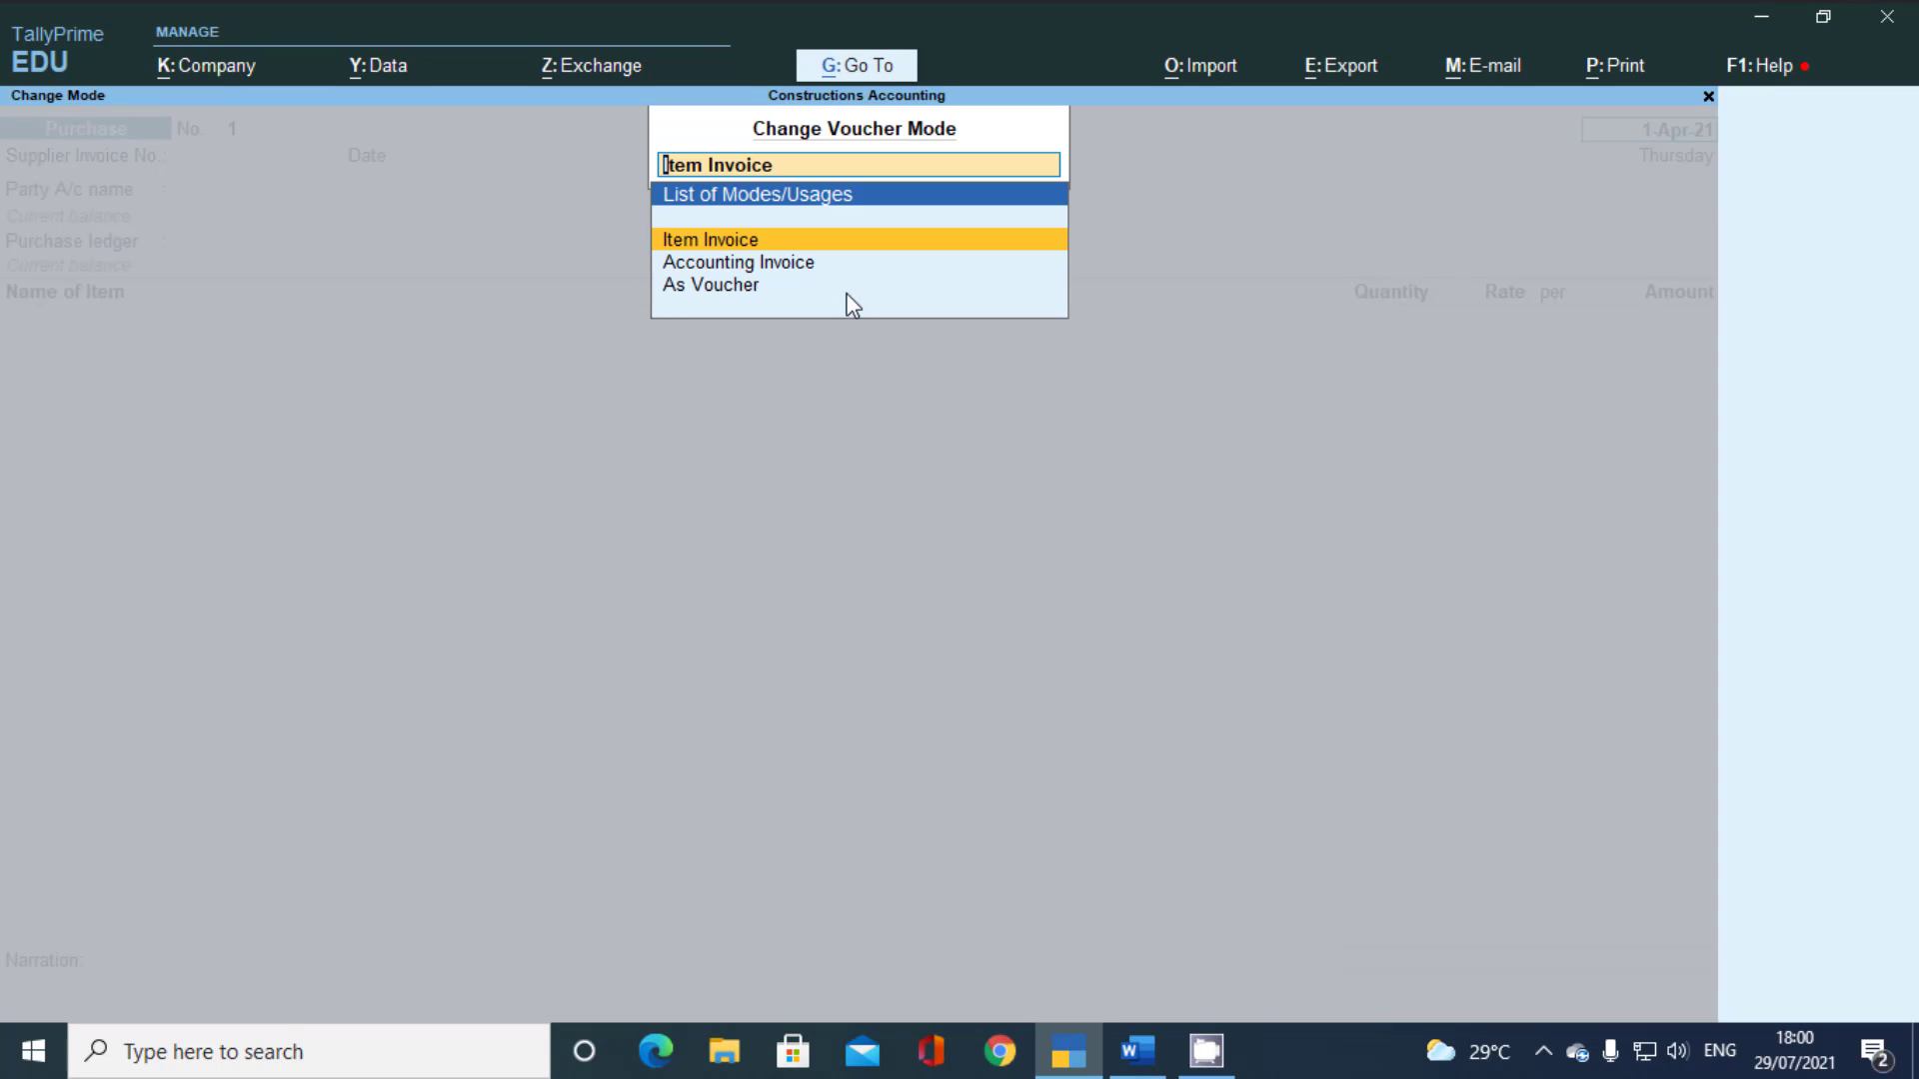
pyautogui.press('Down')
pyautogui.press('Down')
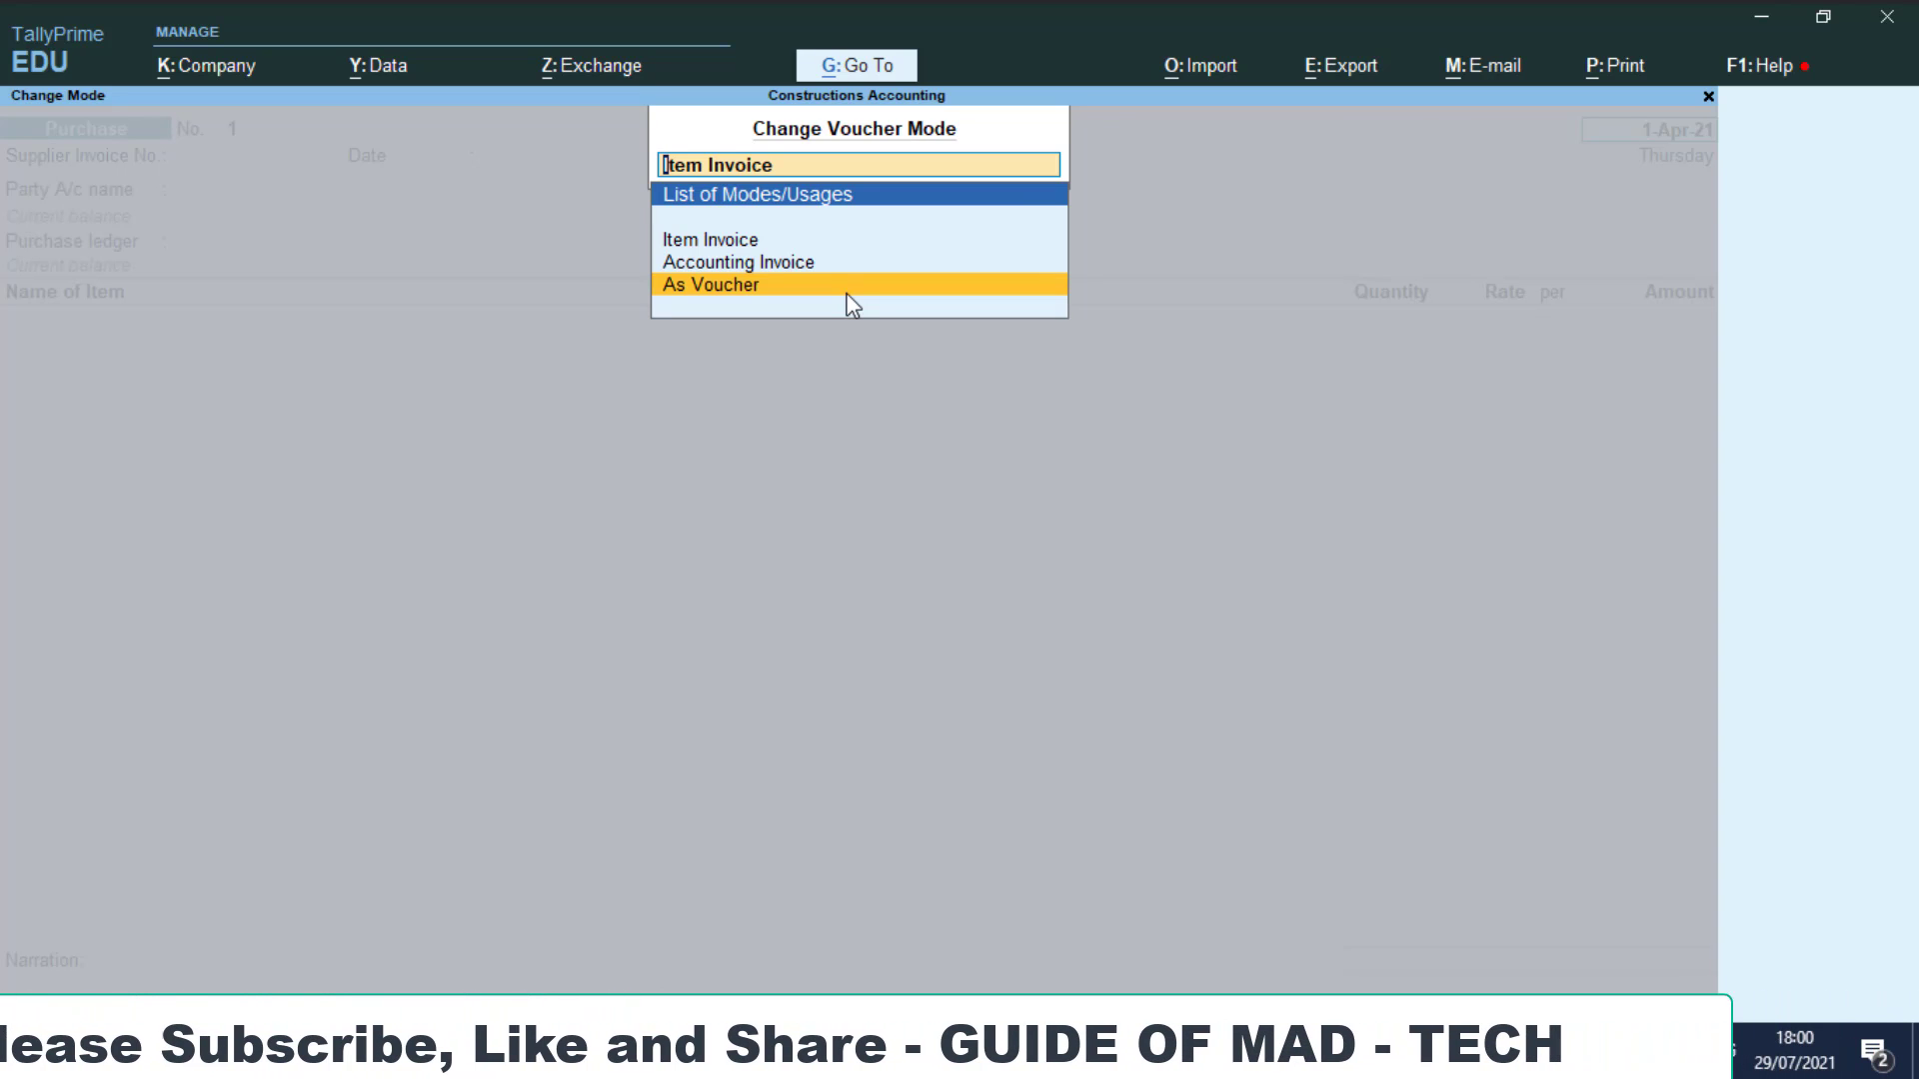
pyautogui.click(848, 291)
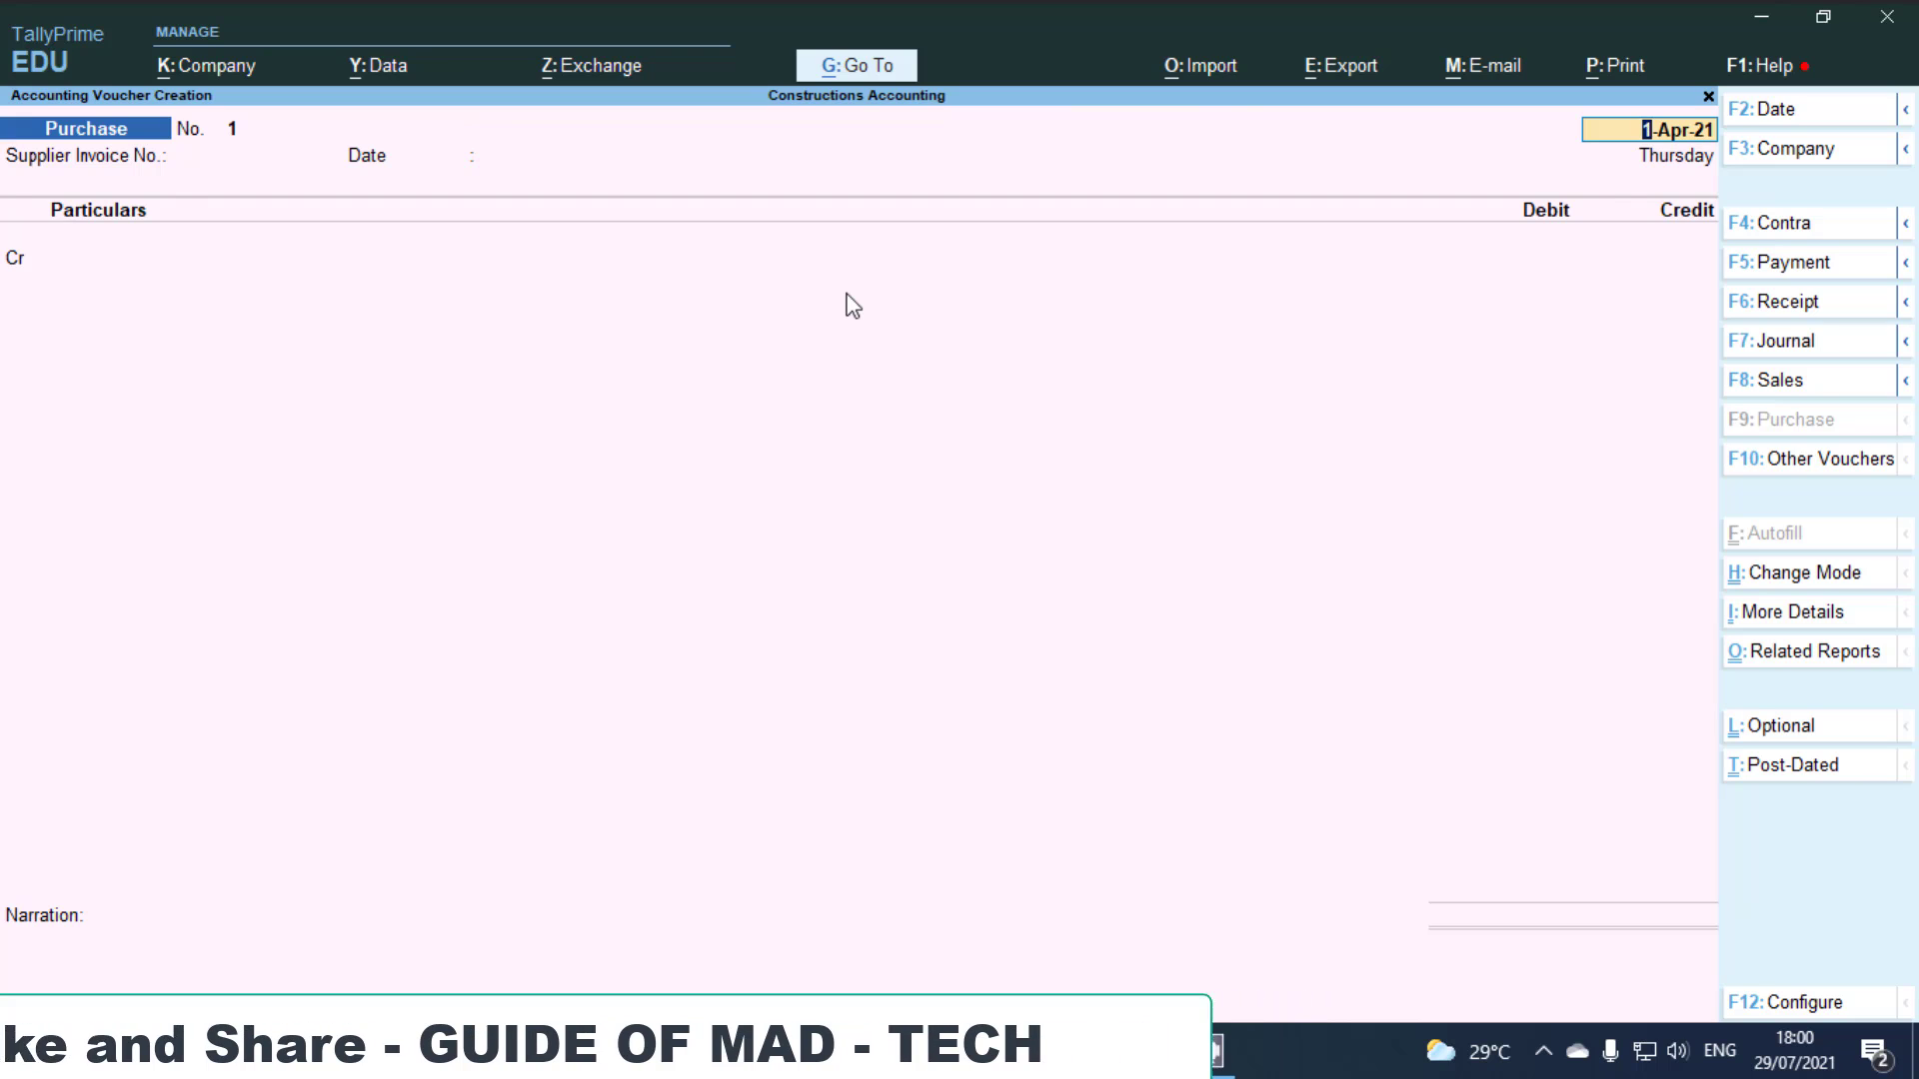
# Check the Word question, then enter supplier invoice BC/012 dated 1-Apr-21 and reach the credit ledger
pyautogui.hotkey('alt', 'Tab')
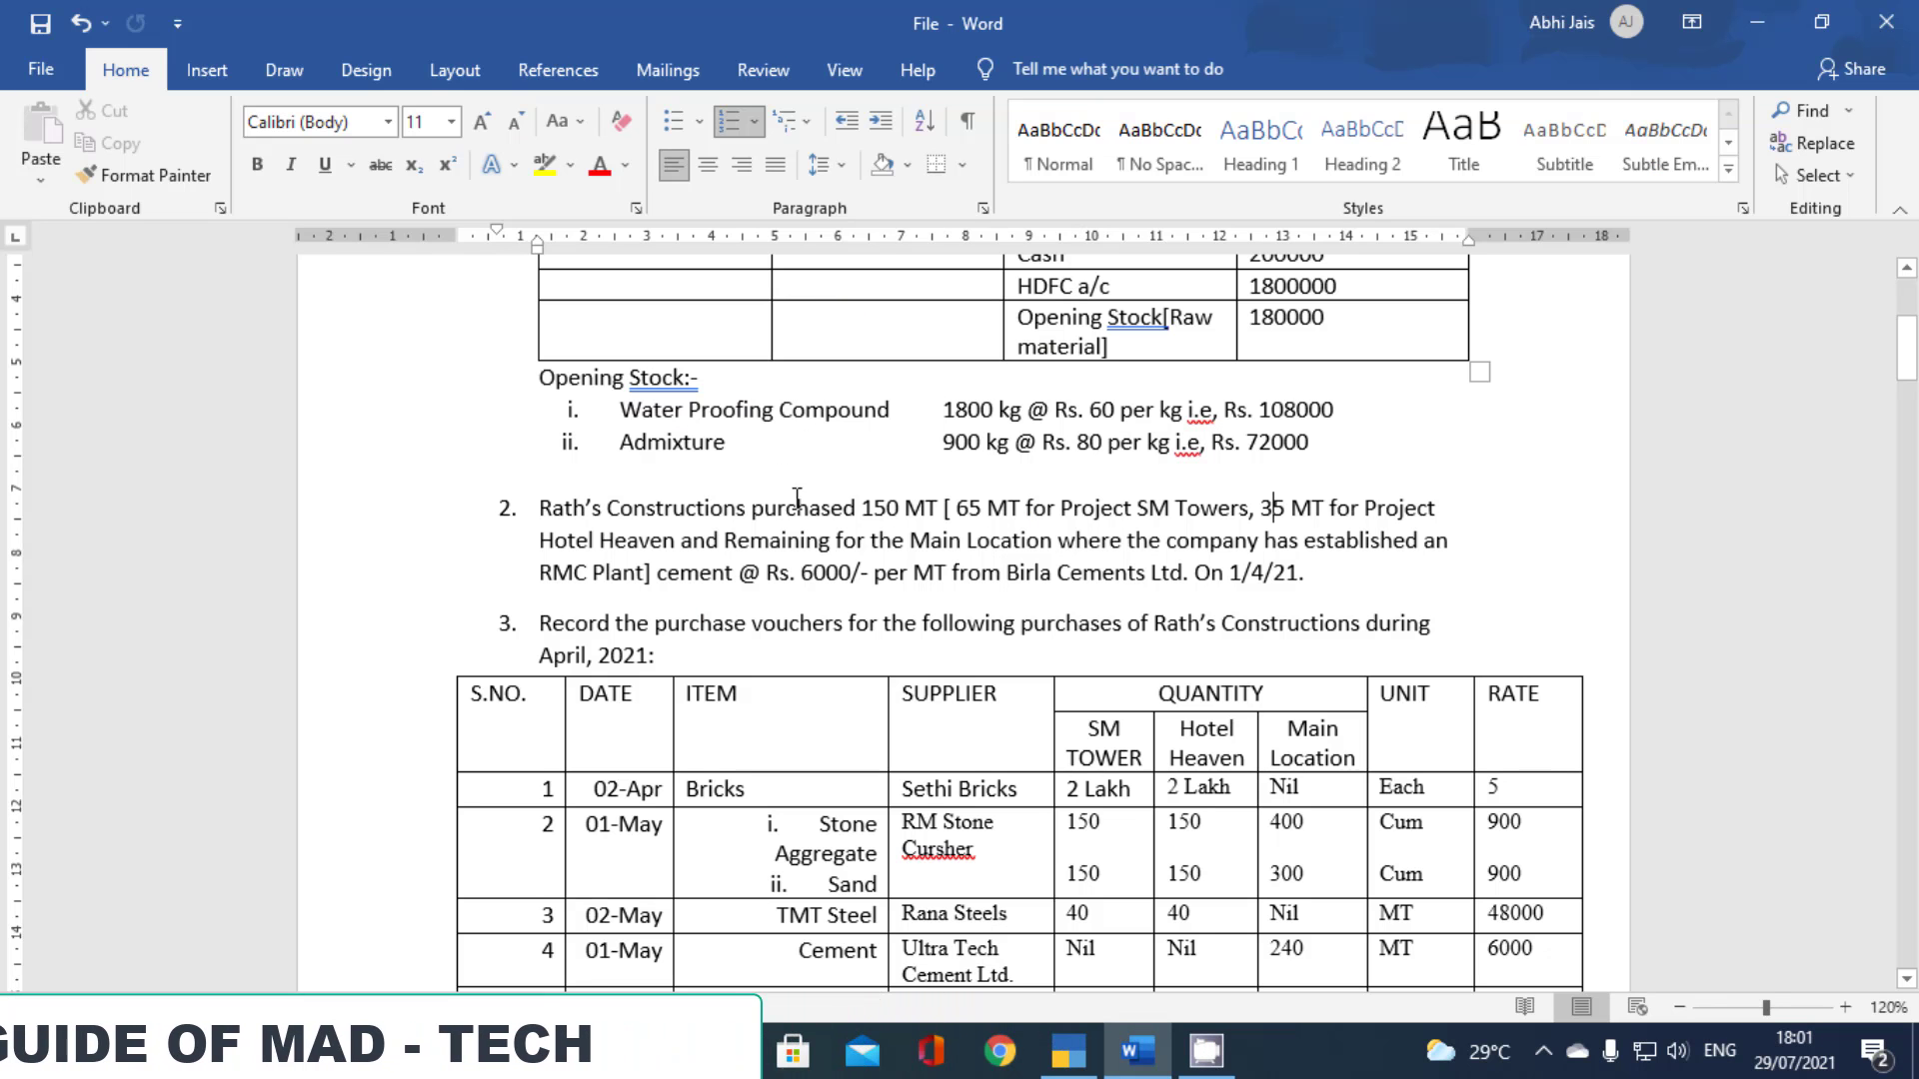
pyautogui.hotkey('alt', 'Tab')
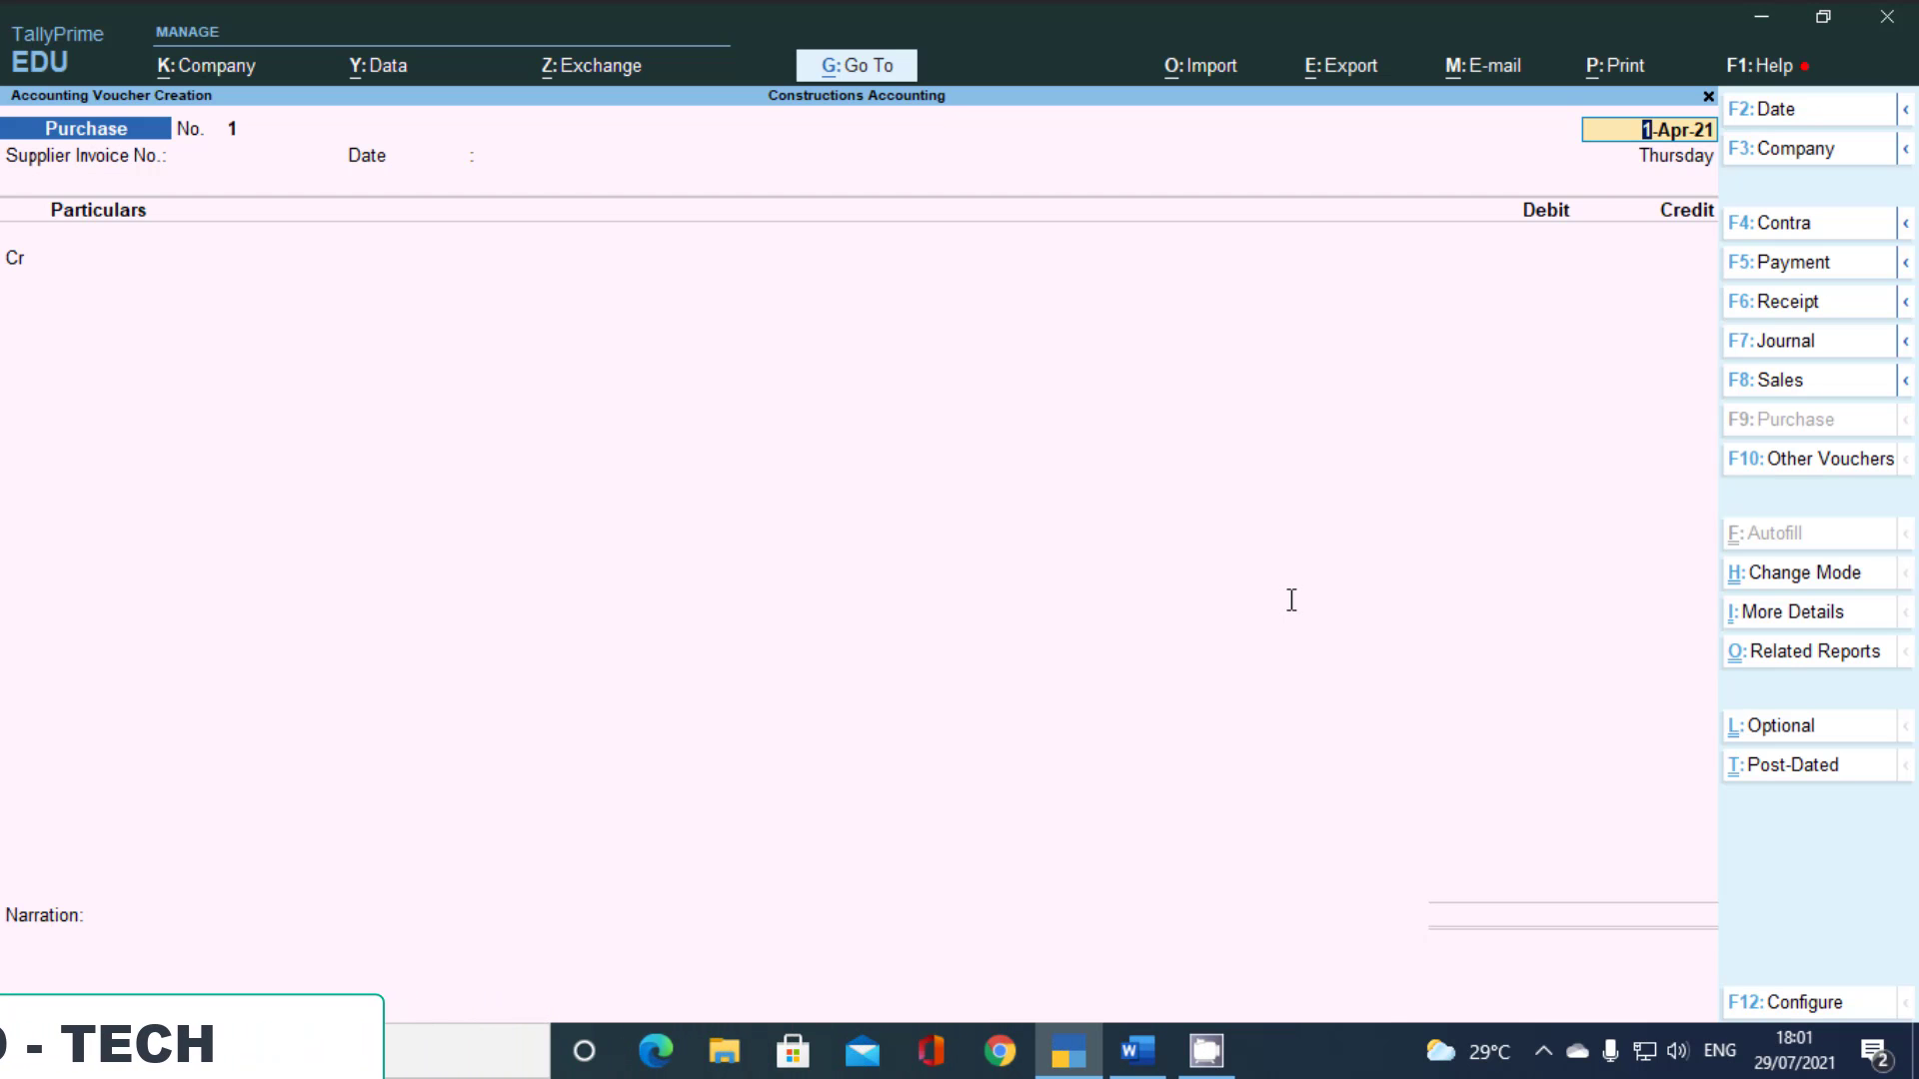
pyautogui.press('Return')
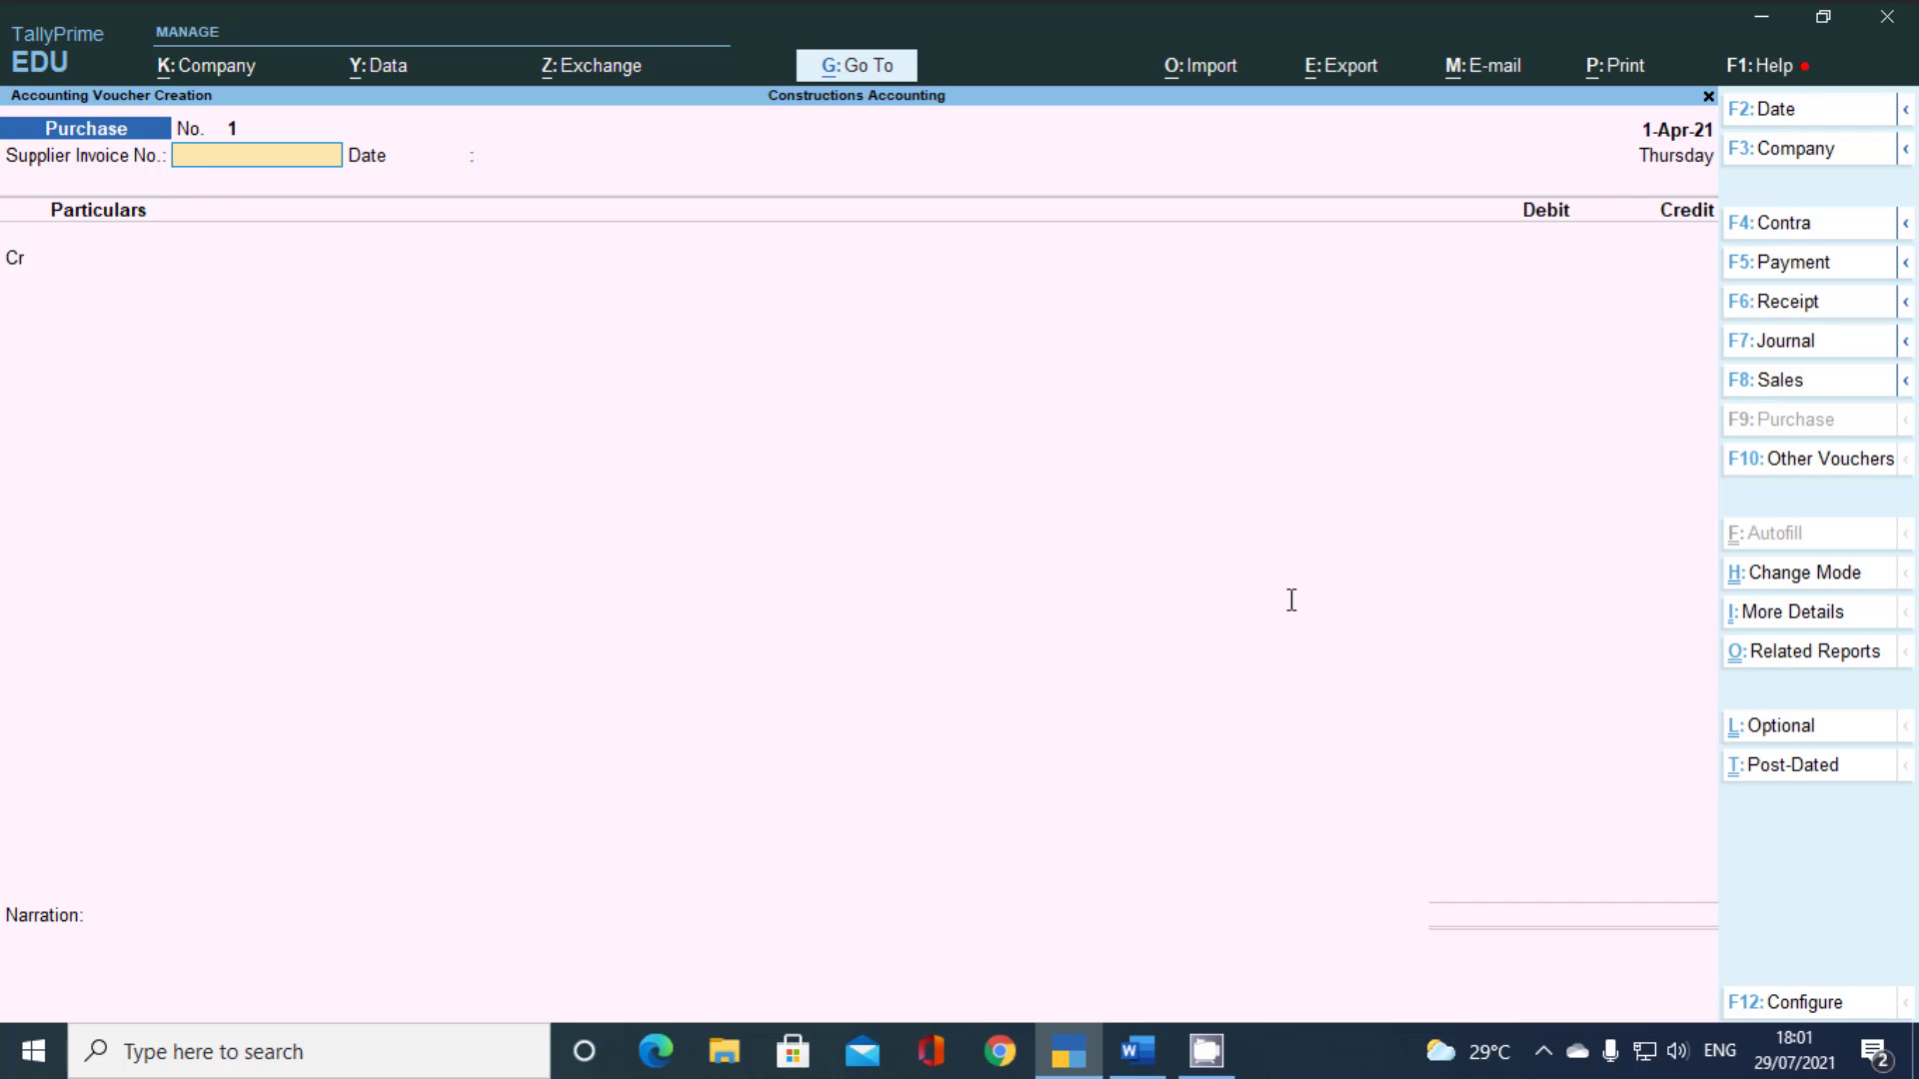
pyautogui.hotkey('alt', 'Tab')
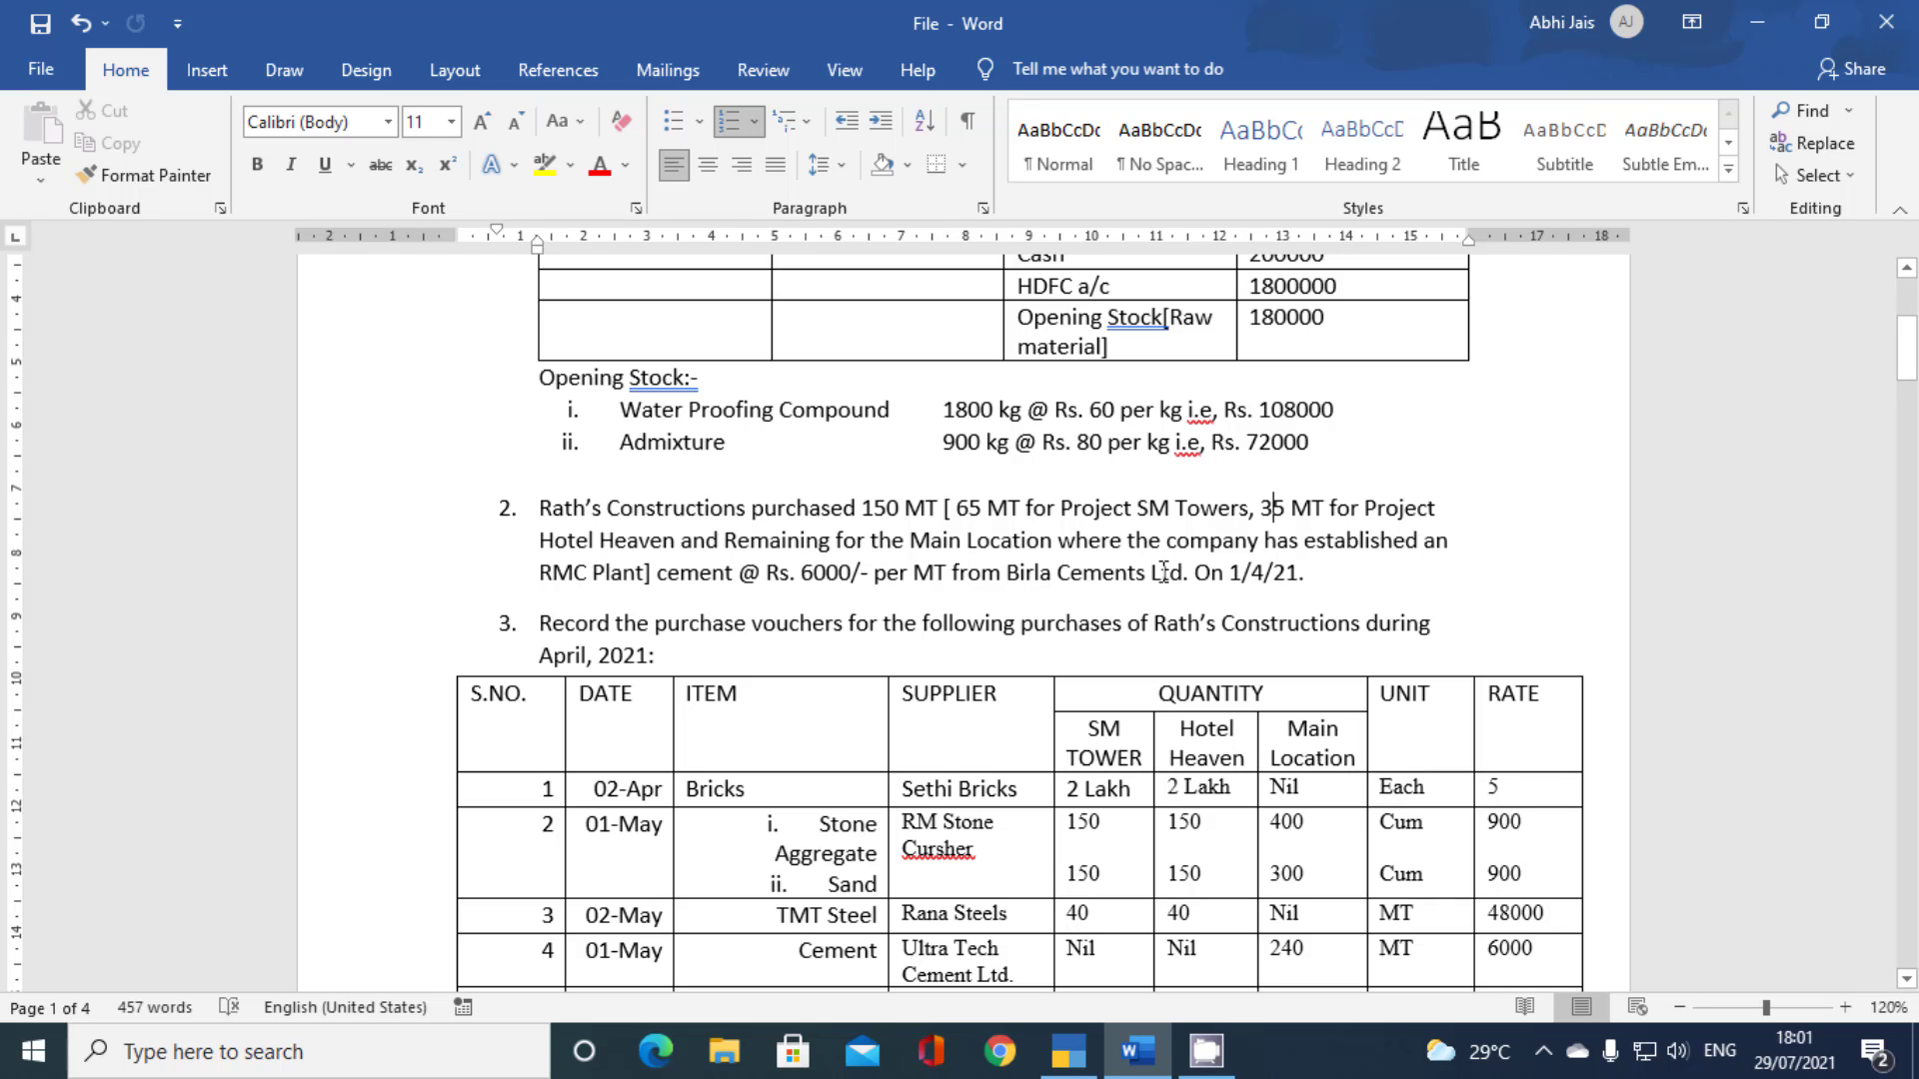
pyautogui.hotkey('alt', 'Tab')
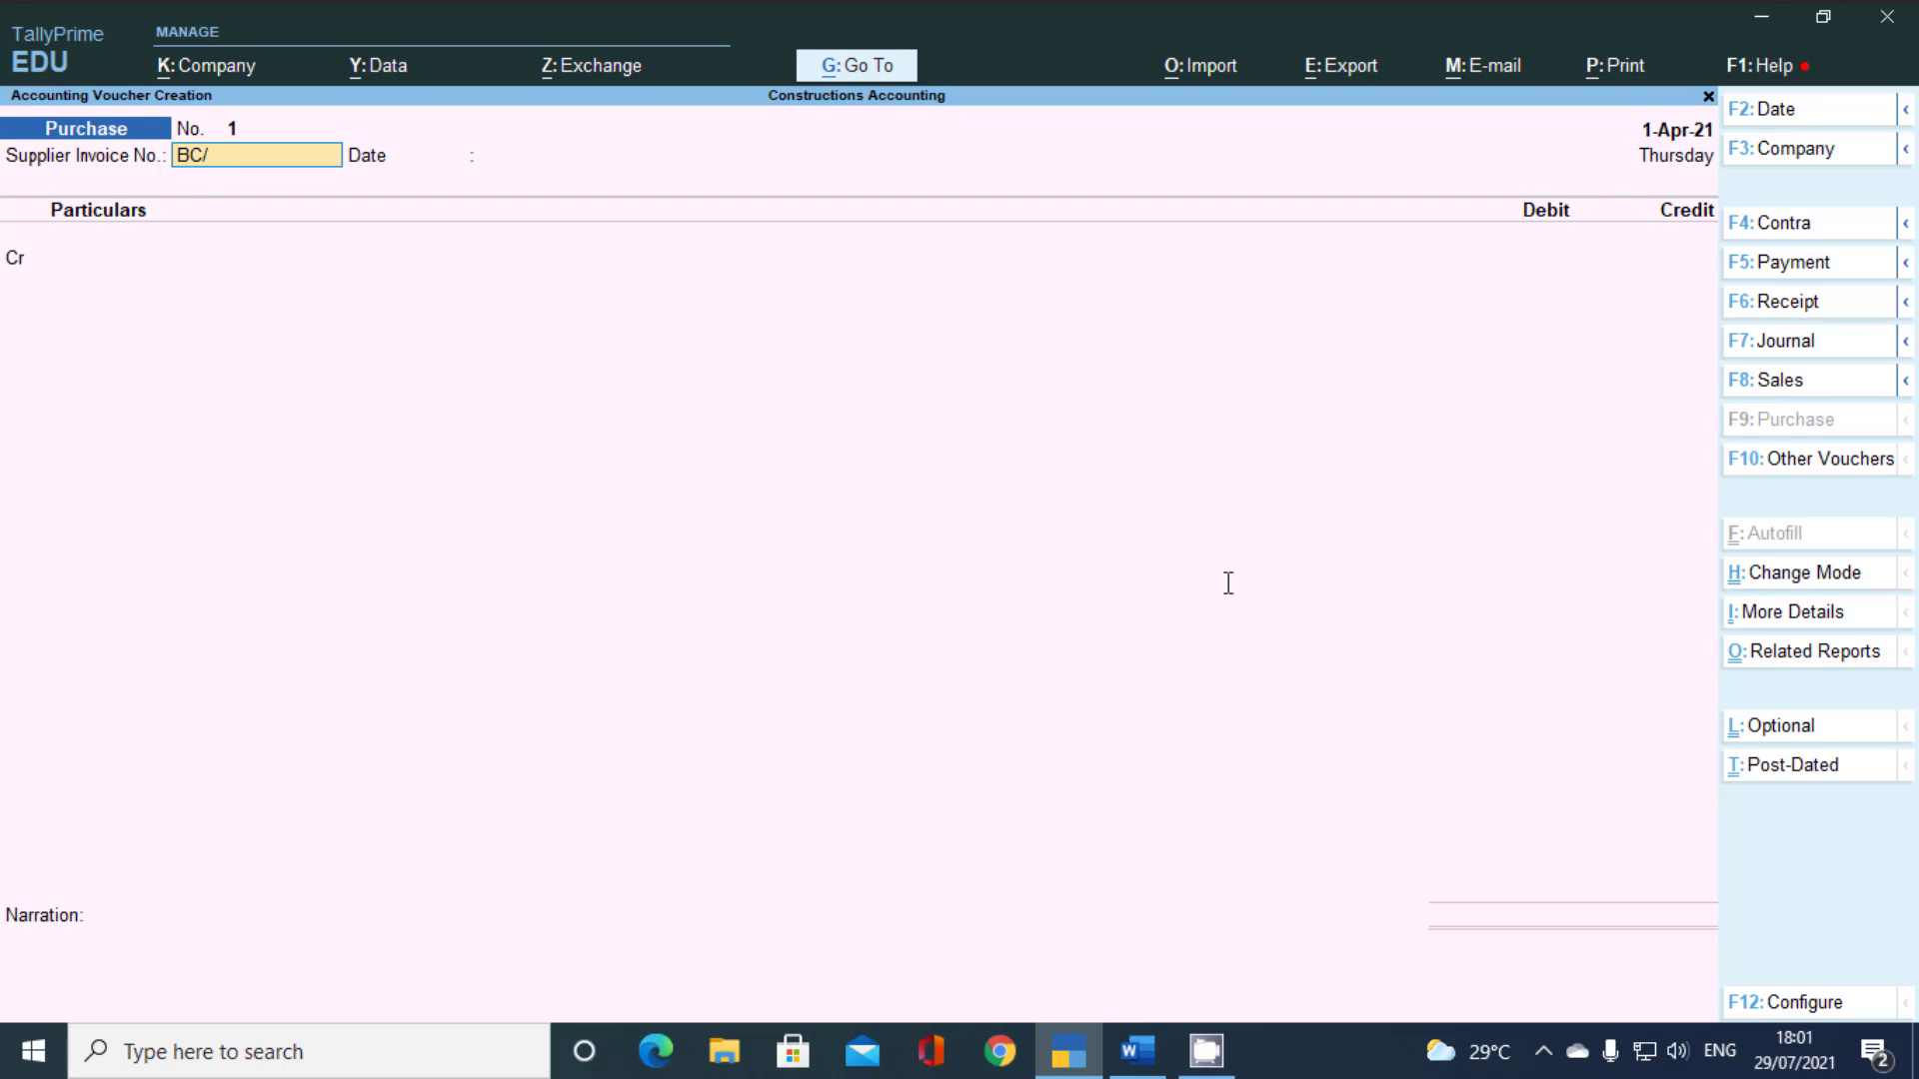
pyautogui.press('Return')
pyautogui.press('Return')
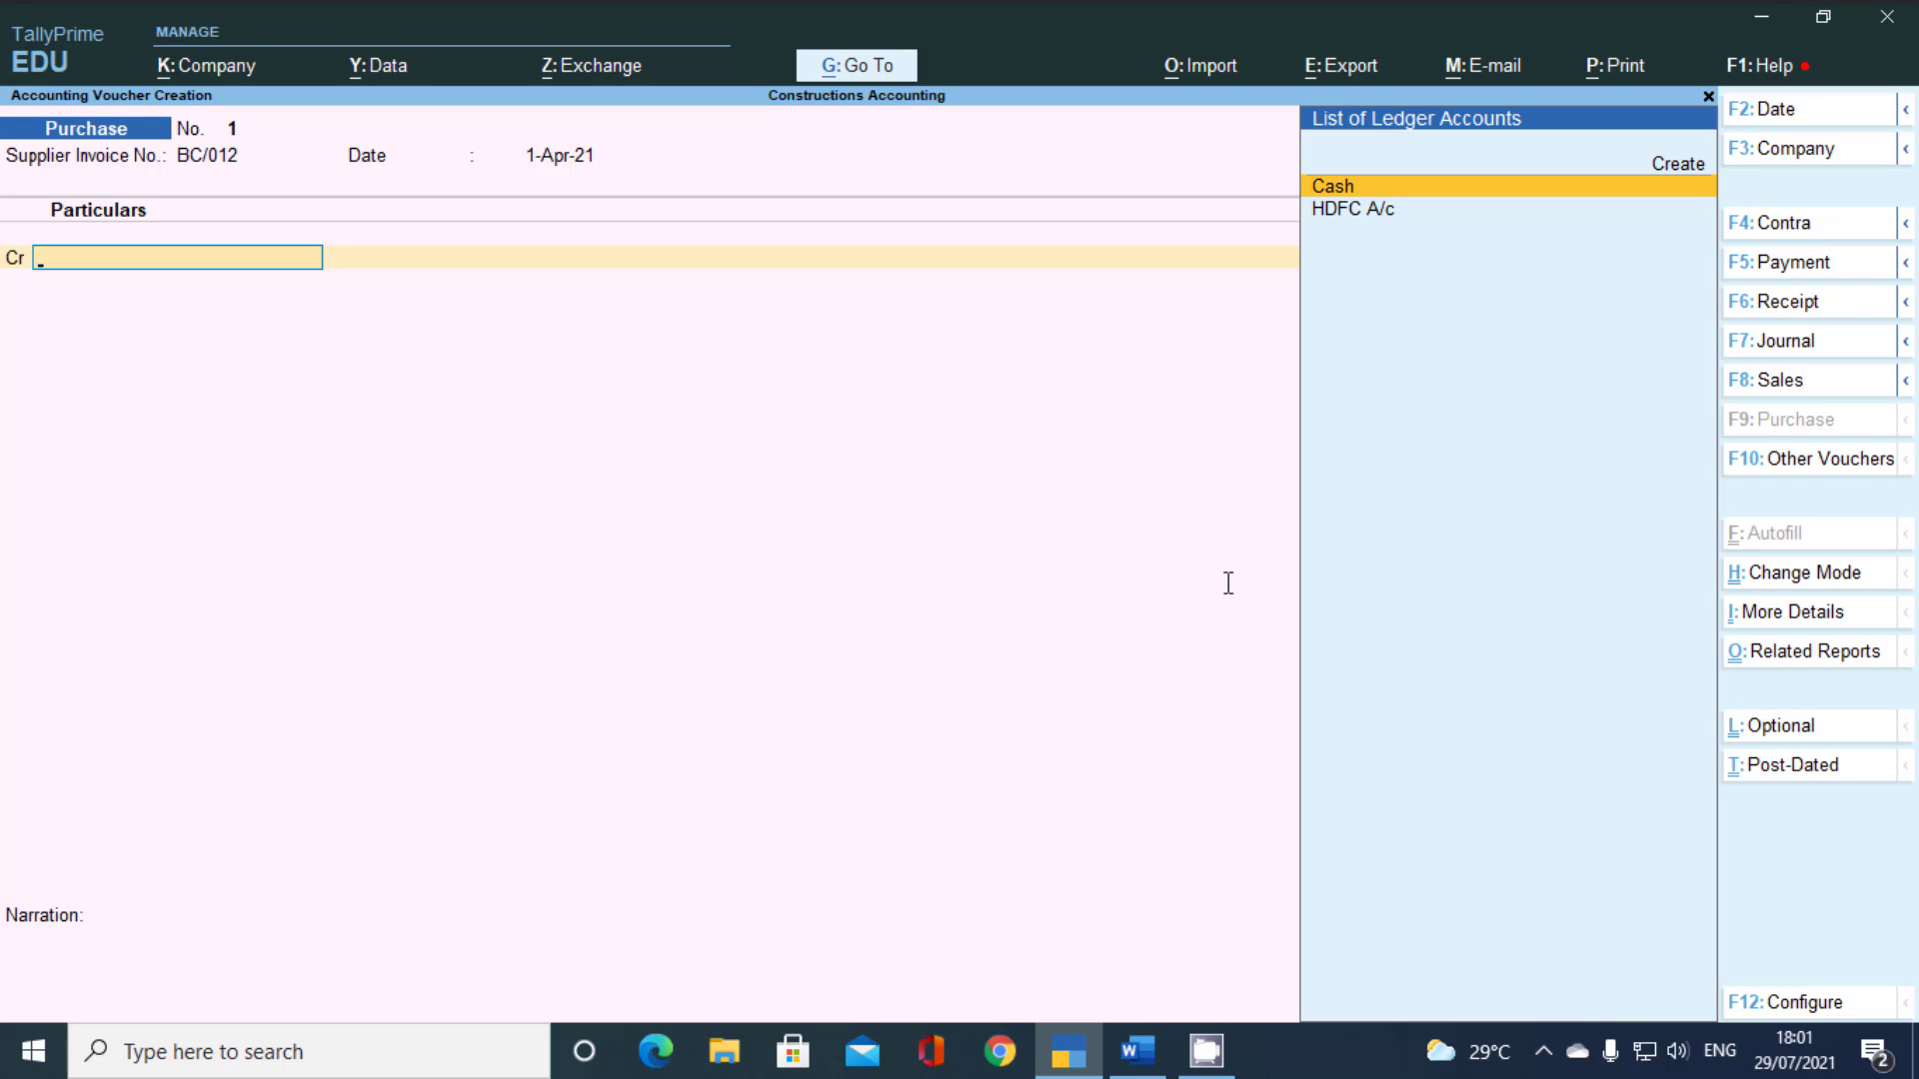
# Start a new ledger Birla Cement Ltd under Sundry Creditors, bill-by-bill, with a 30-day credit period
pyautogui.hotkey('alt', 'c')
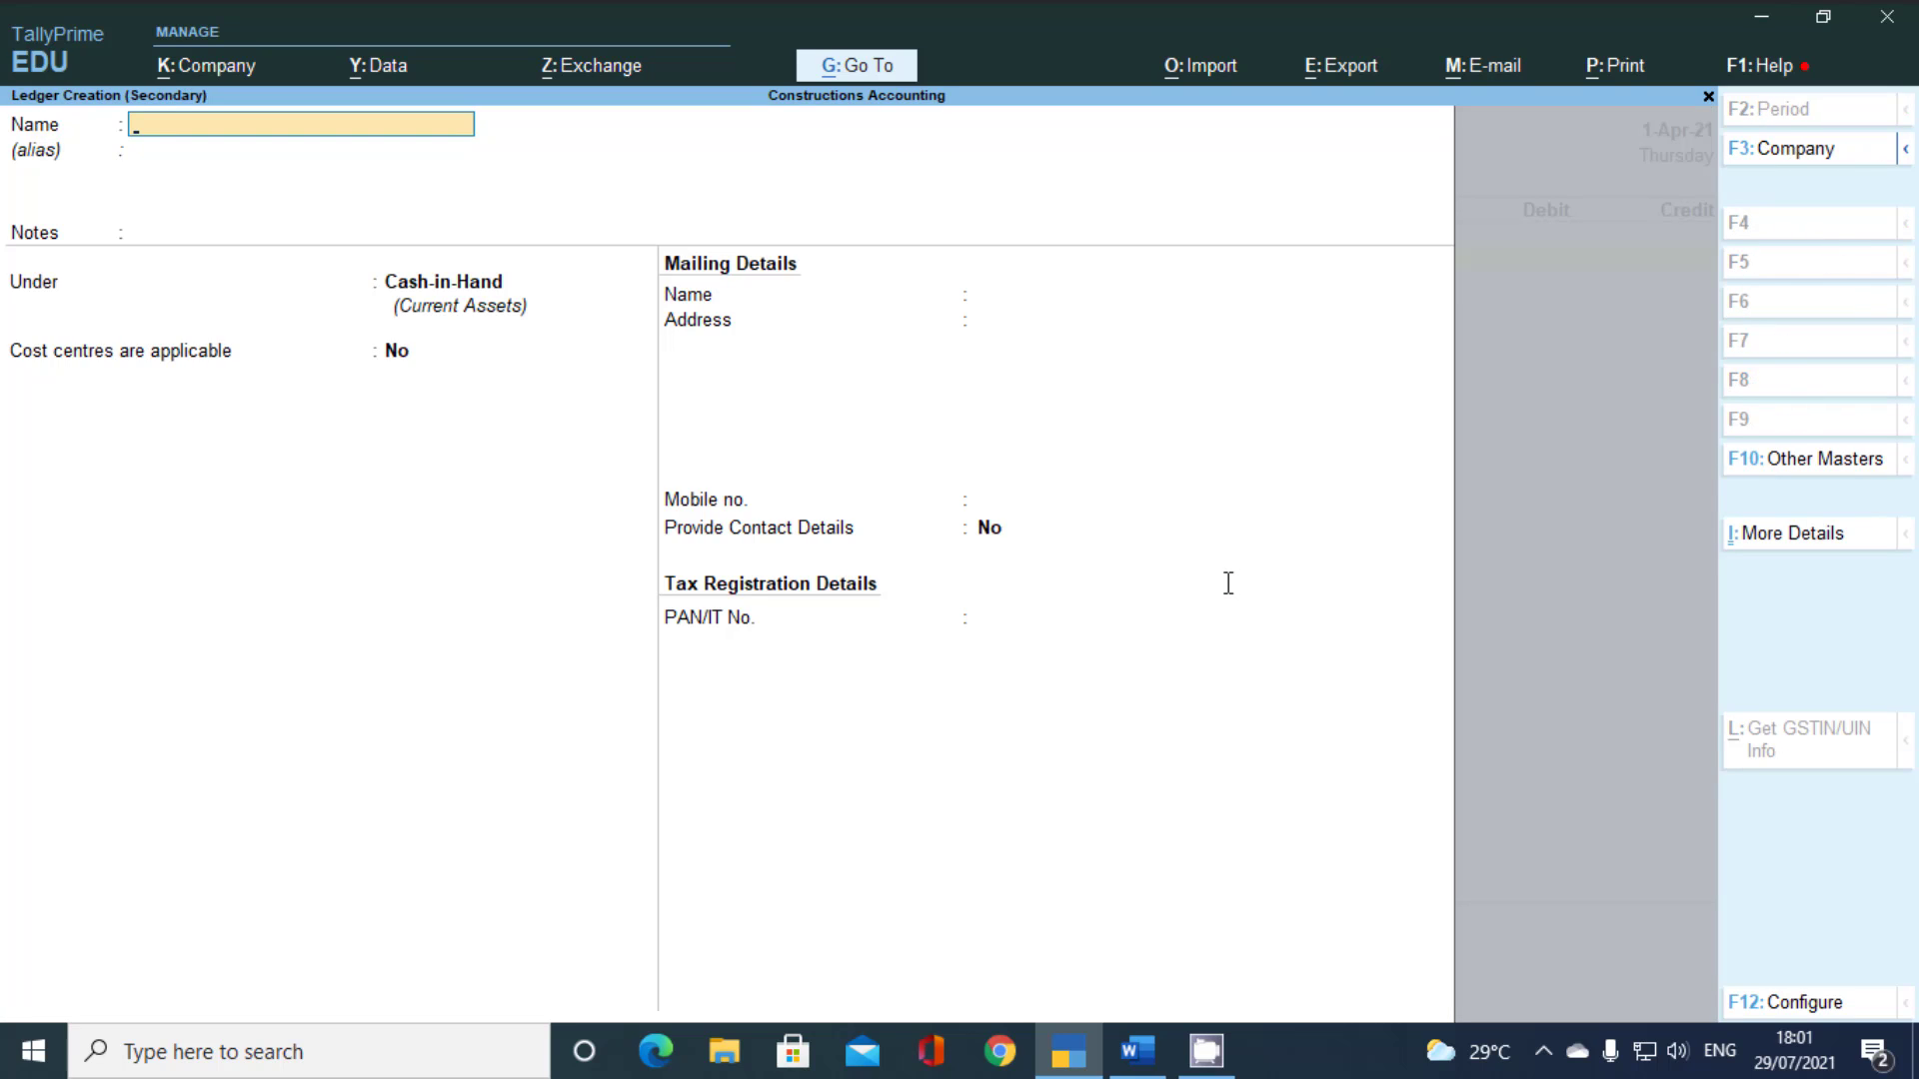
pyautogui.write('B')
pyautogui.press('BackSpace')
pyautogui.write('Biral')
pyautogui.write(' Cement Ltd')
pyautogui.press('Return')
pyautogui.press('Return')
pyautogui.press('Return')
pyautogui.write('S')
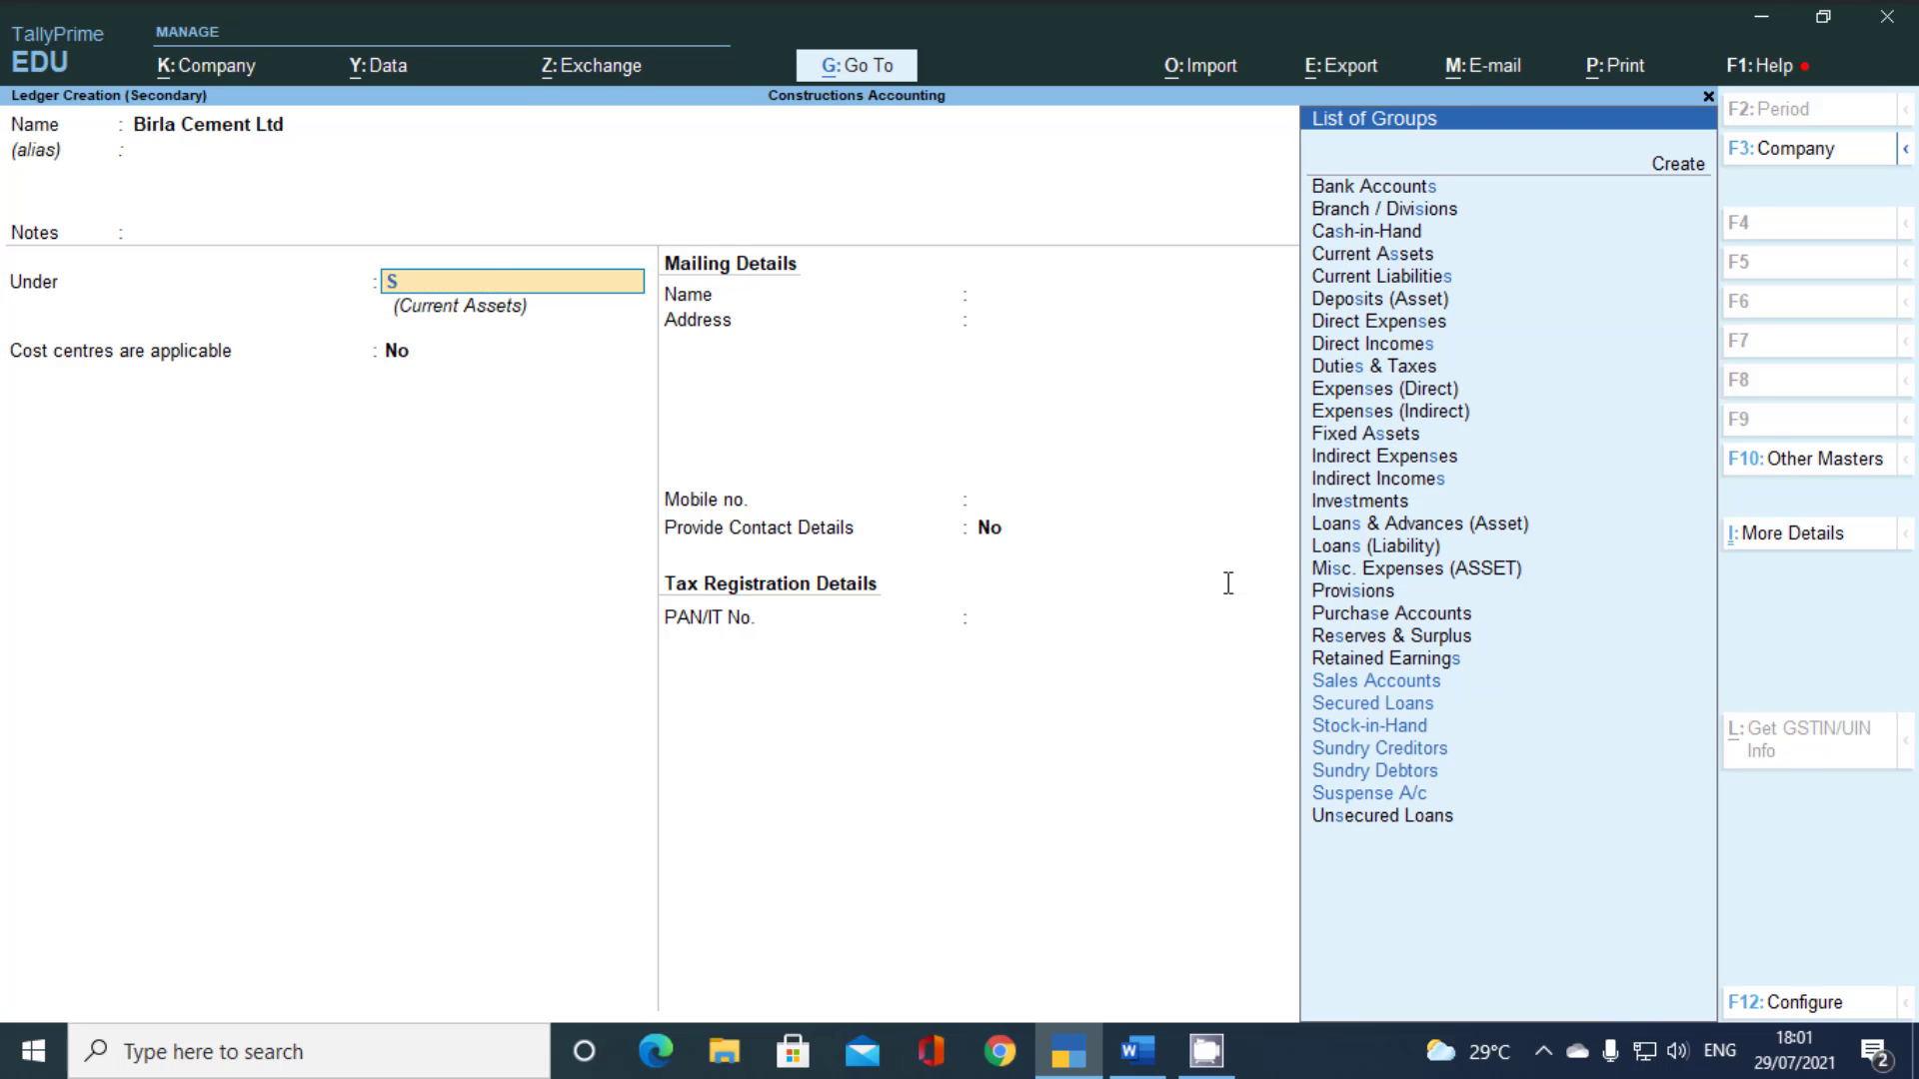
pyautogui.press('Down')
pyautogui.press('Down')
pyautogui.press('Down')
pyautogui.press('Return')
pyautogui.press('Return')
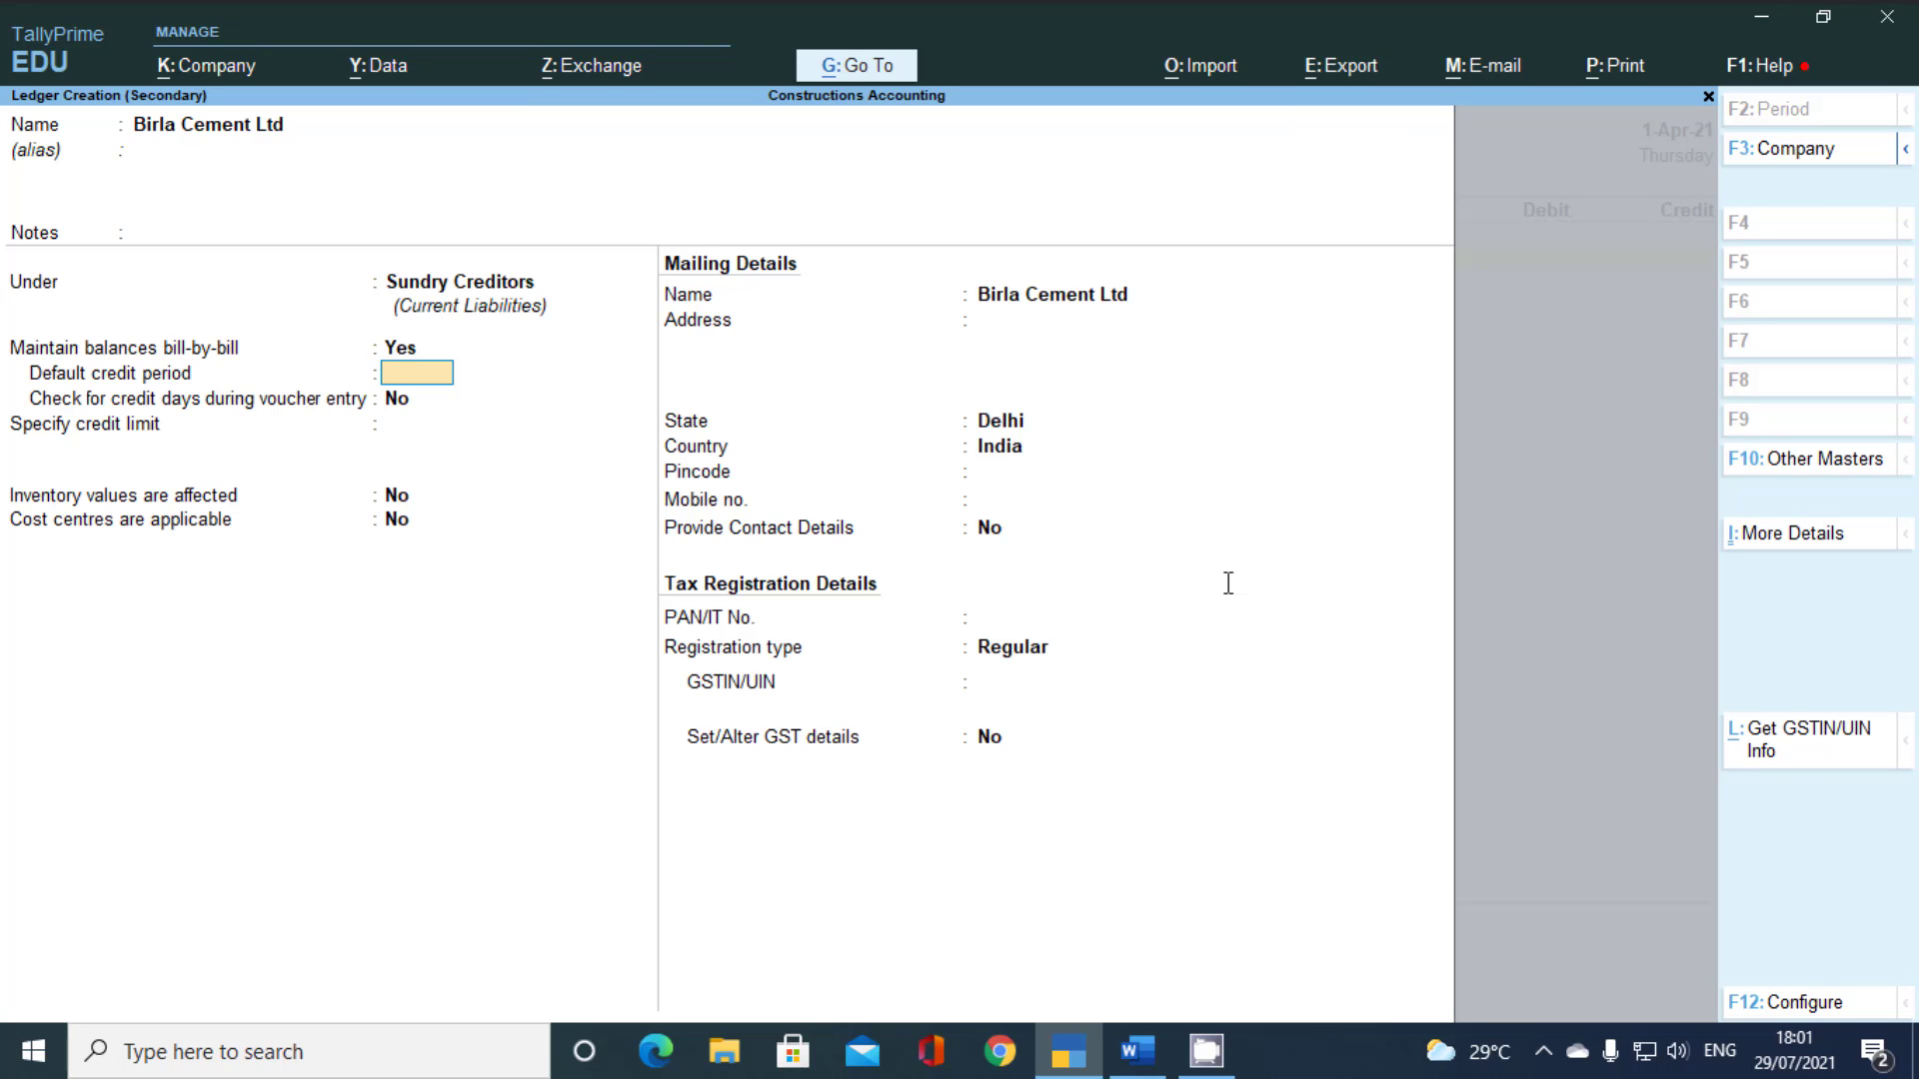
pyautogui.write('30')
pyautogui.press('Return')
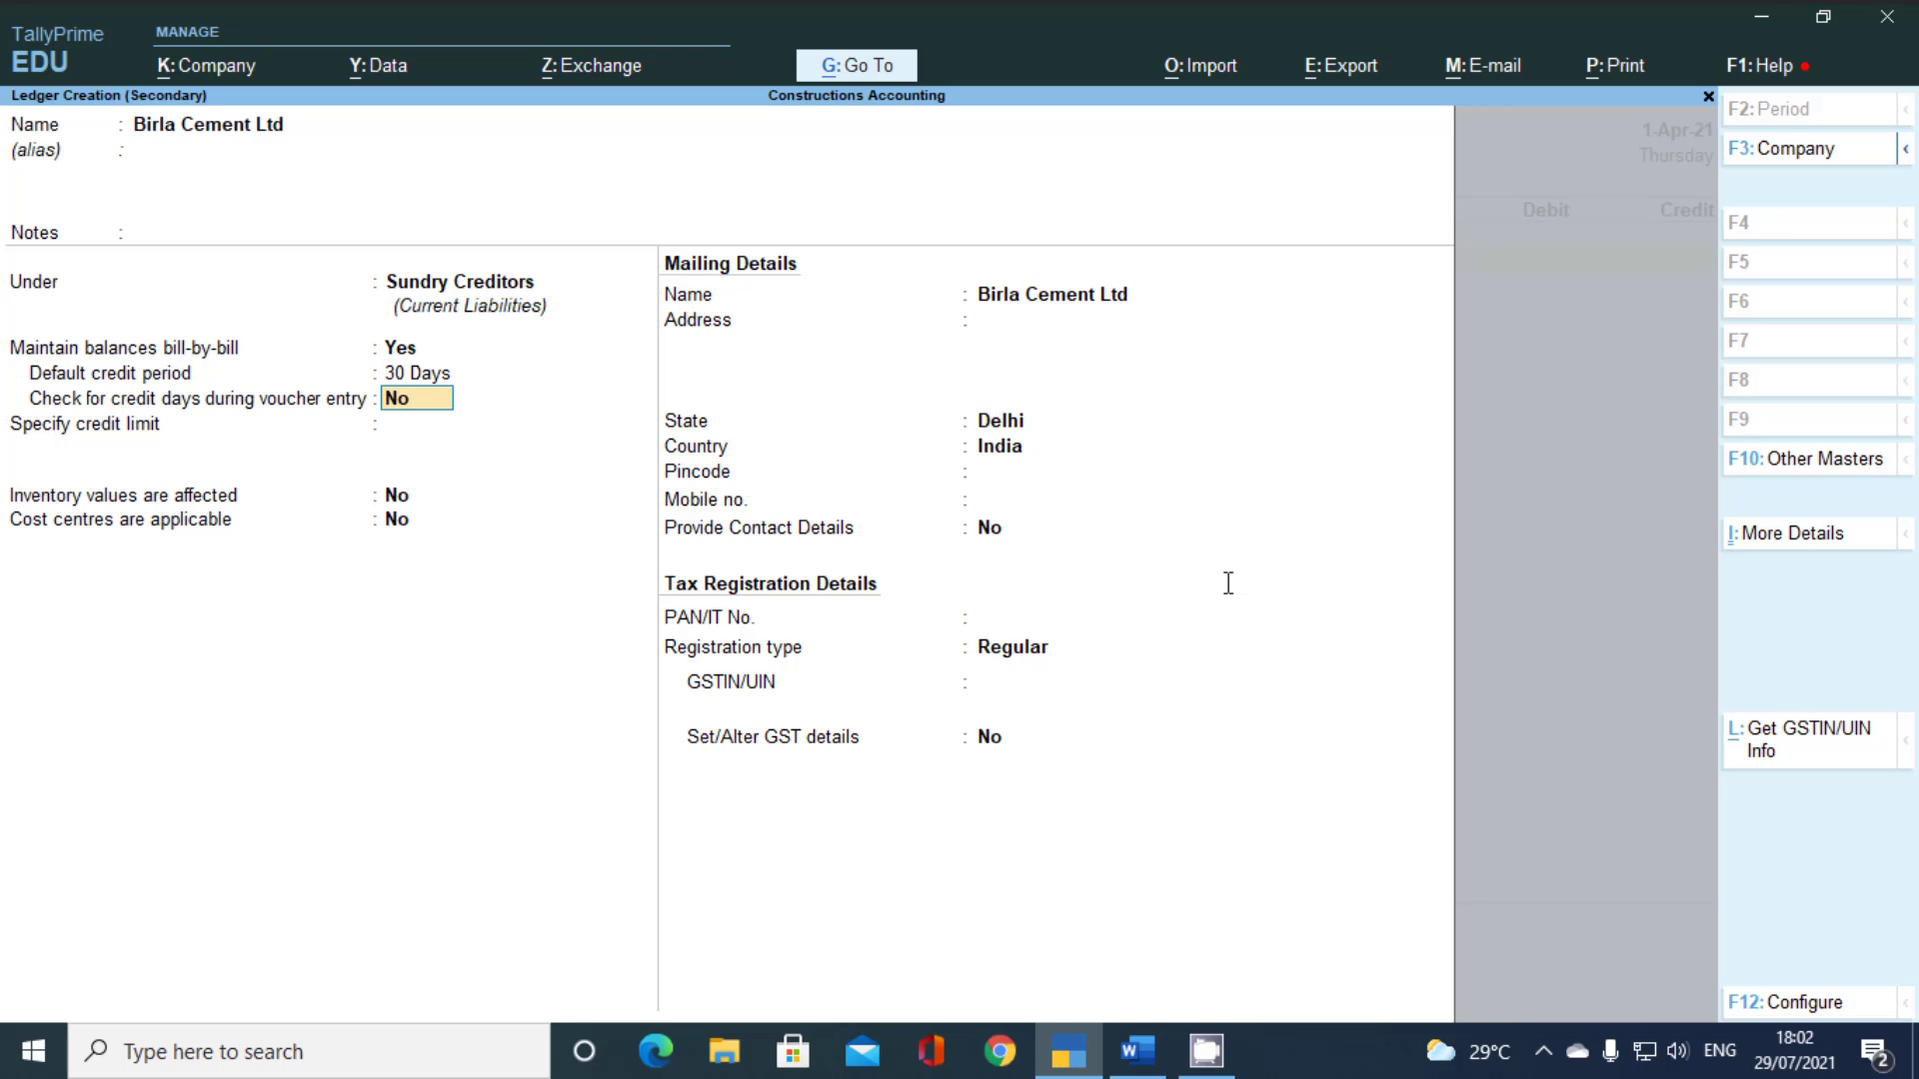
# Set the ledger's state to Delhi, enter the supplier's GSTIN, and save the ledger
pyautogui.press('Return')
pyautogui.press('Return')
pyautogui.press('Return')
pyautogui.press('Return')
pyautogui.press('Return')
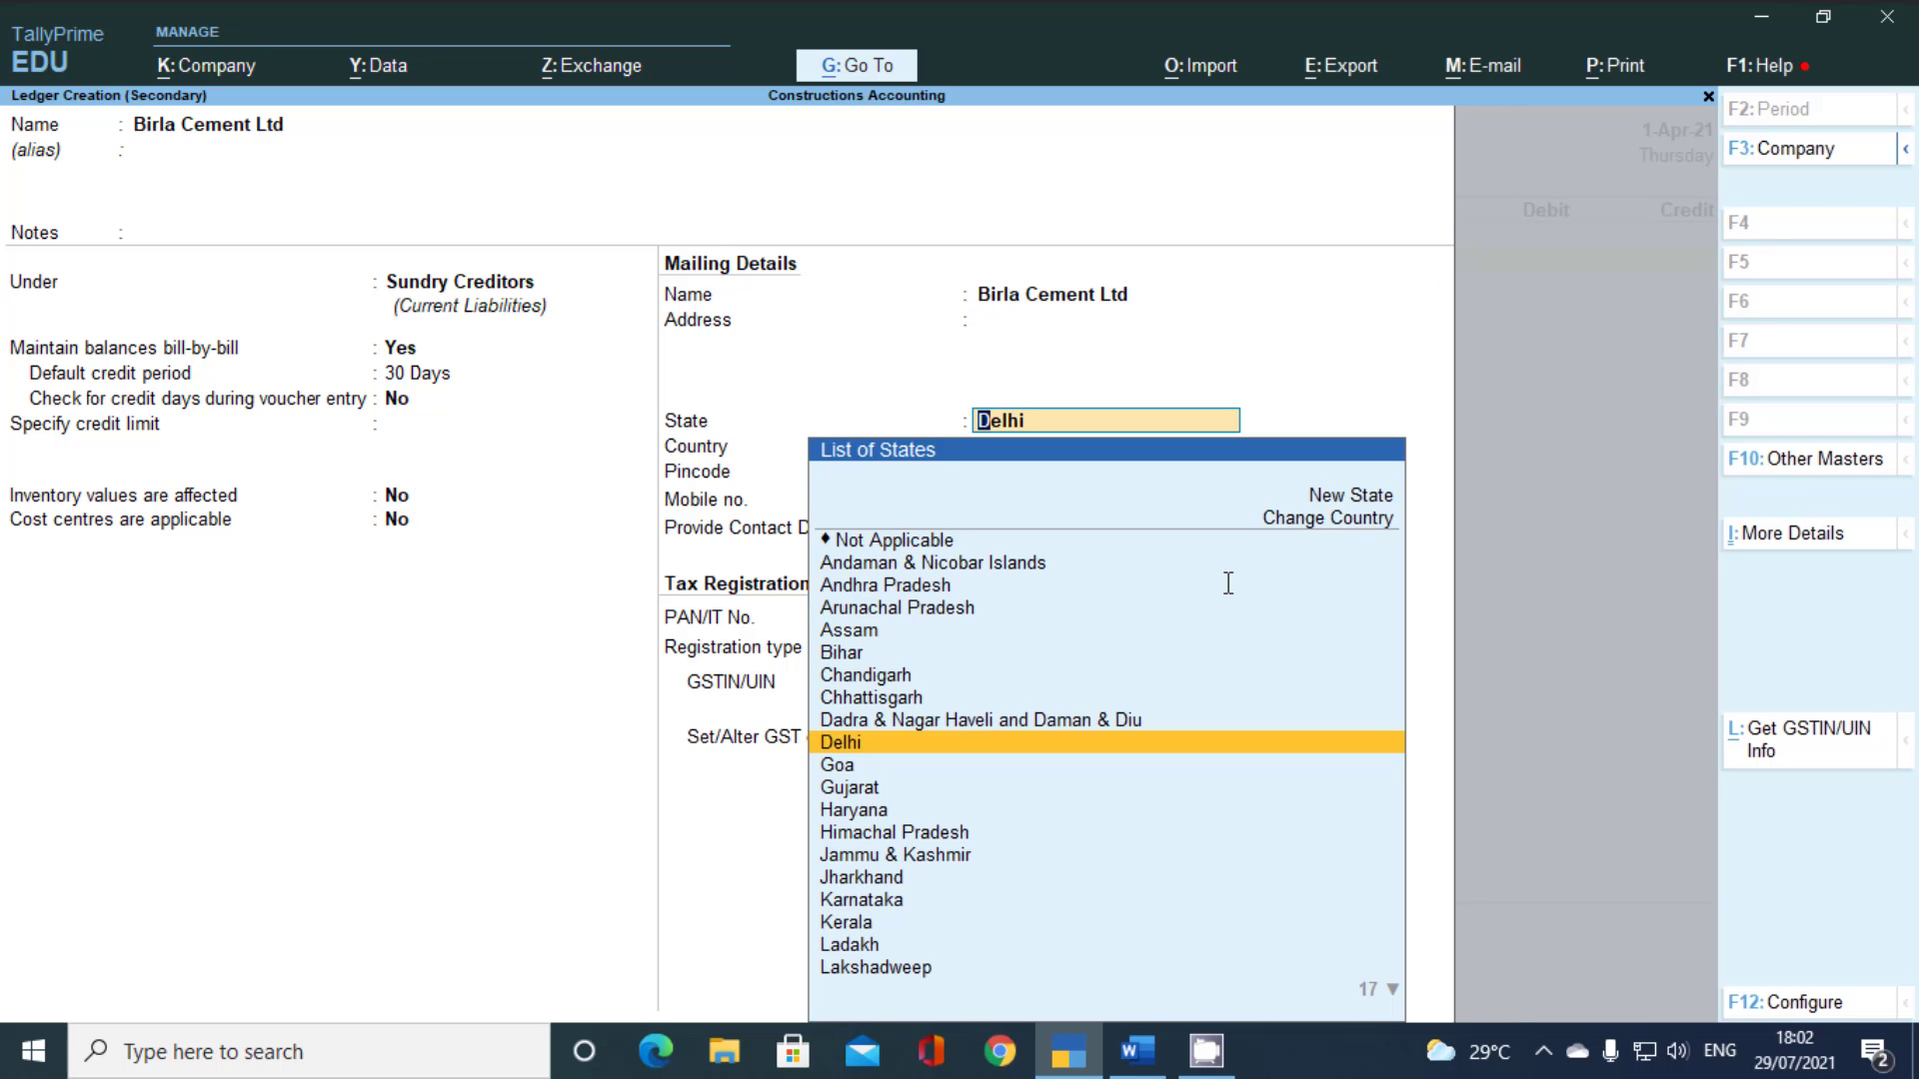
pyautogui.press('Return')
pyautogui.press('Return')
pyautogui.press('Return')
pyautogui.press('Return')
pyautogui.press('Return')
pyautogui.press('Return')
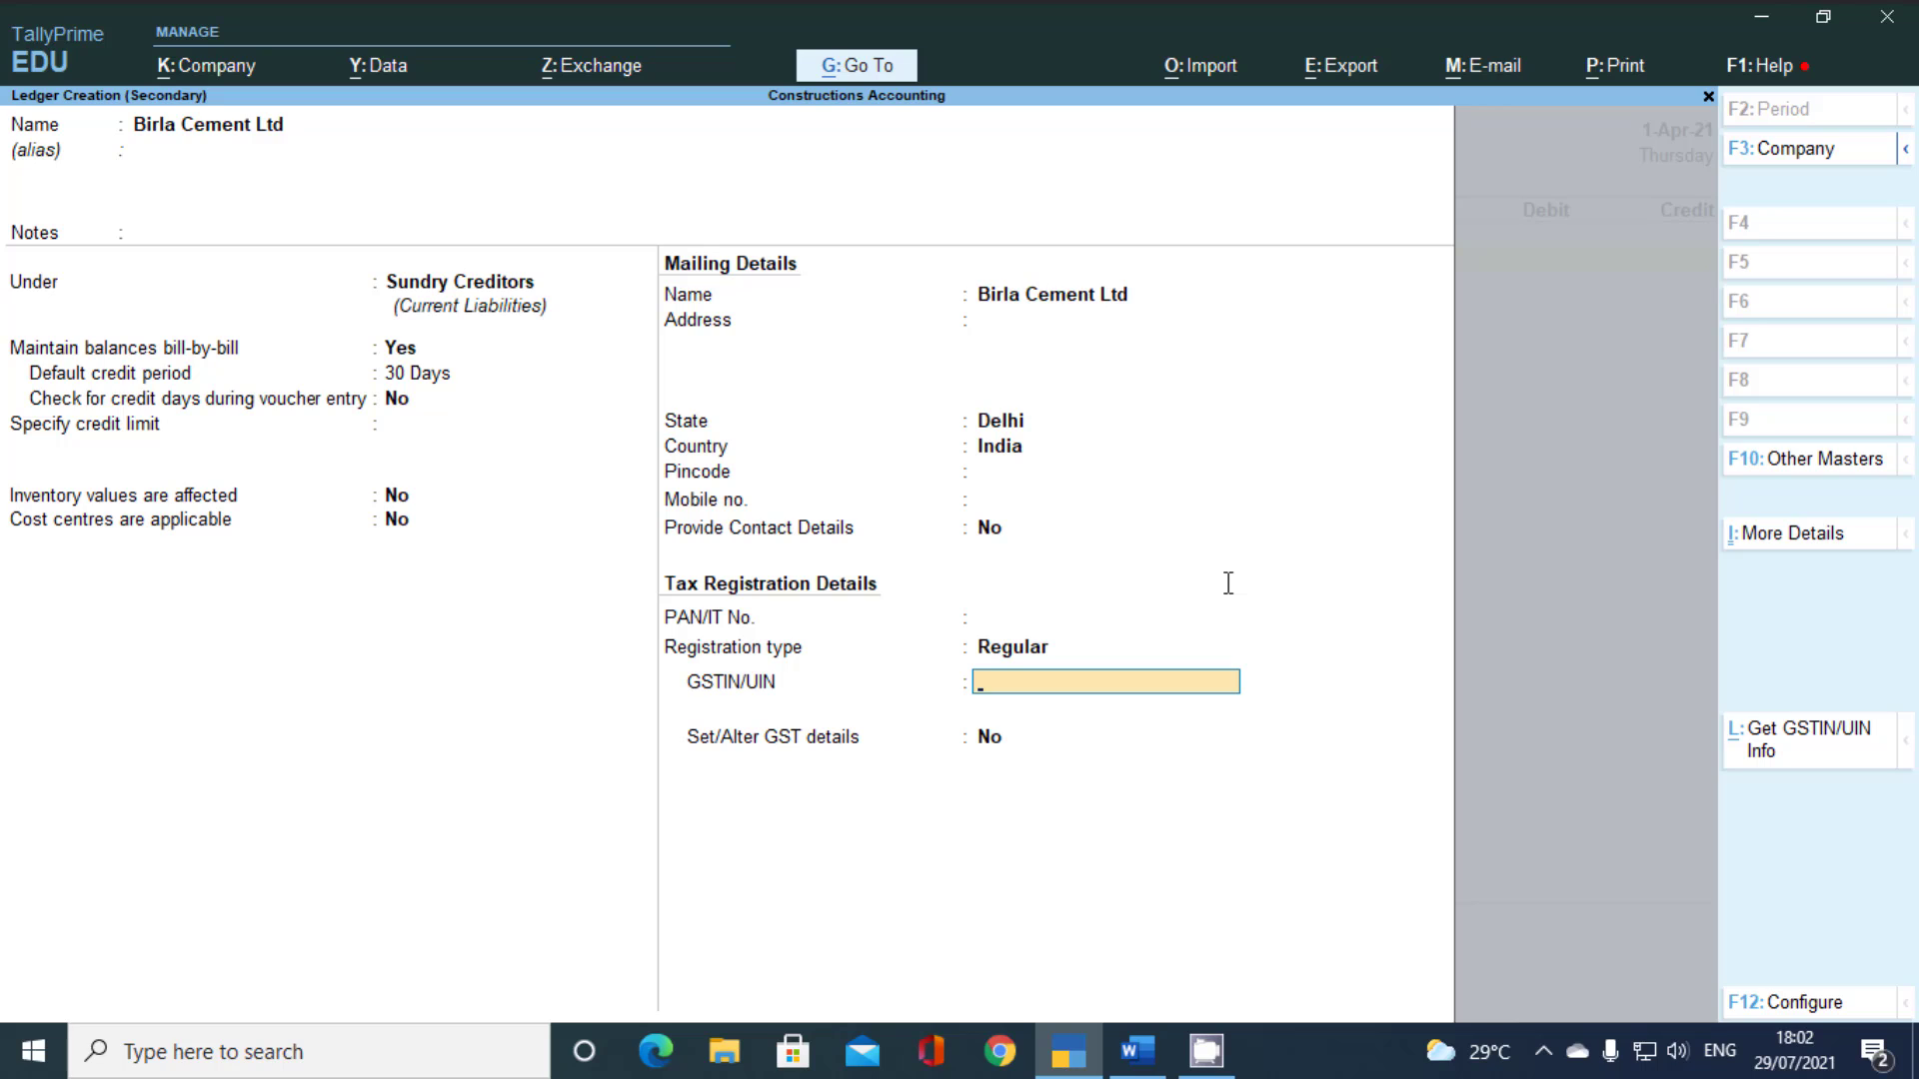
pyautogui.write('07ASEPPS4554S')
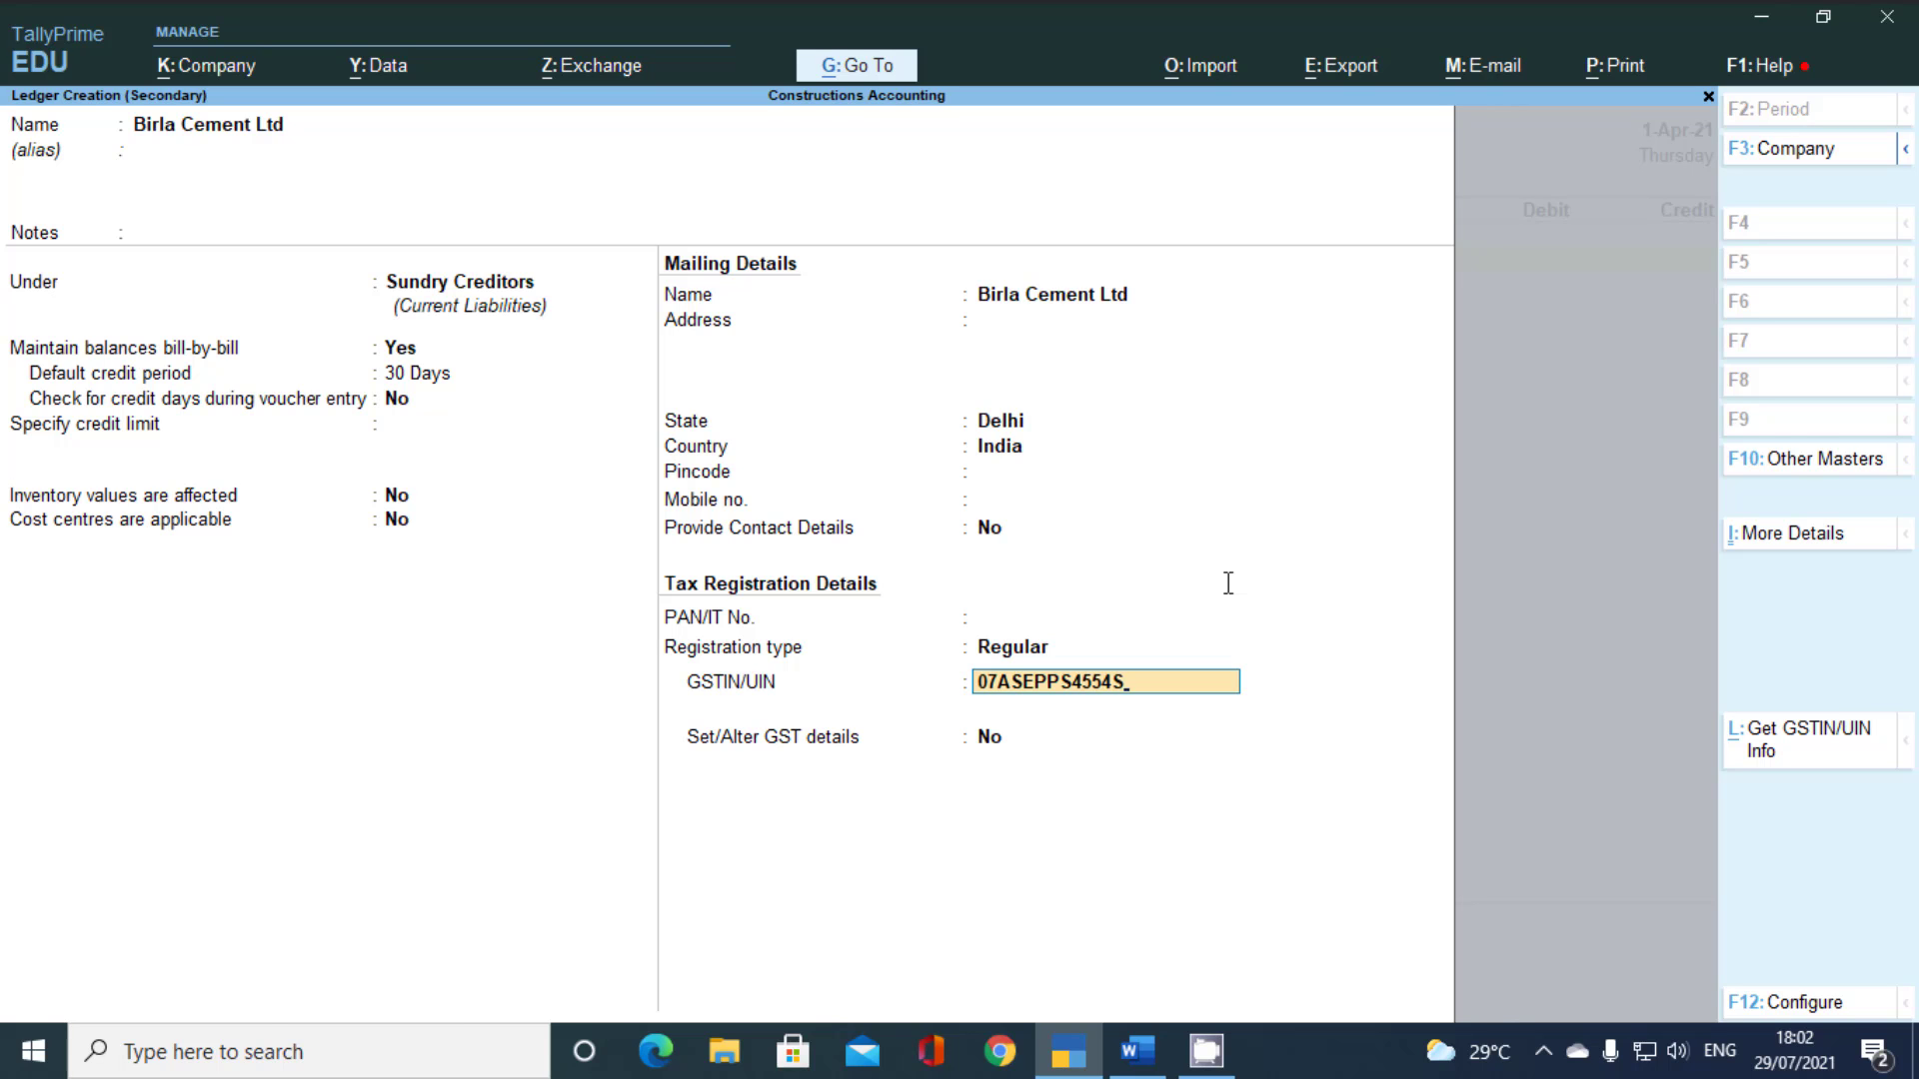
pyautogui.press('BackSpace')
pyautogui.write('1Z')
pyautogui.press('BackSpace')
pyautogui.press('BackSpace')
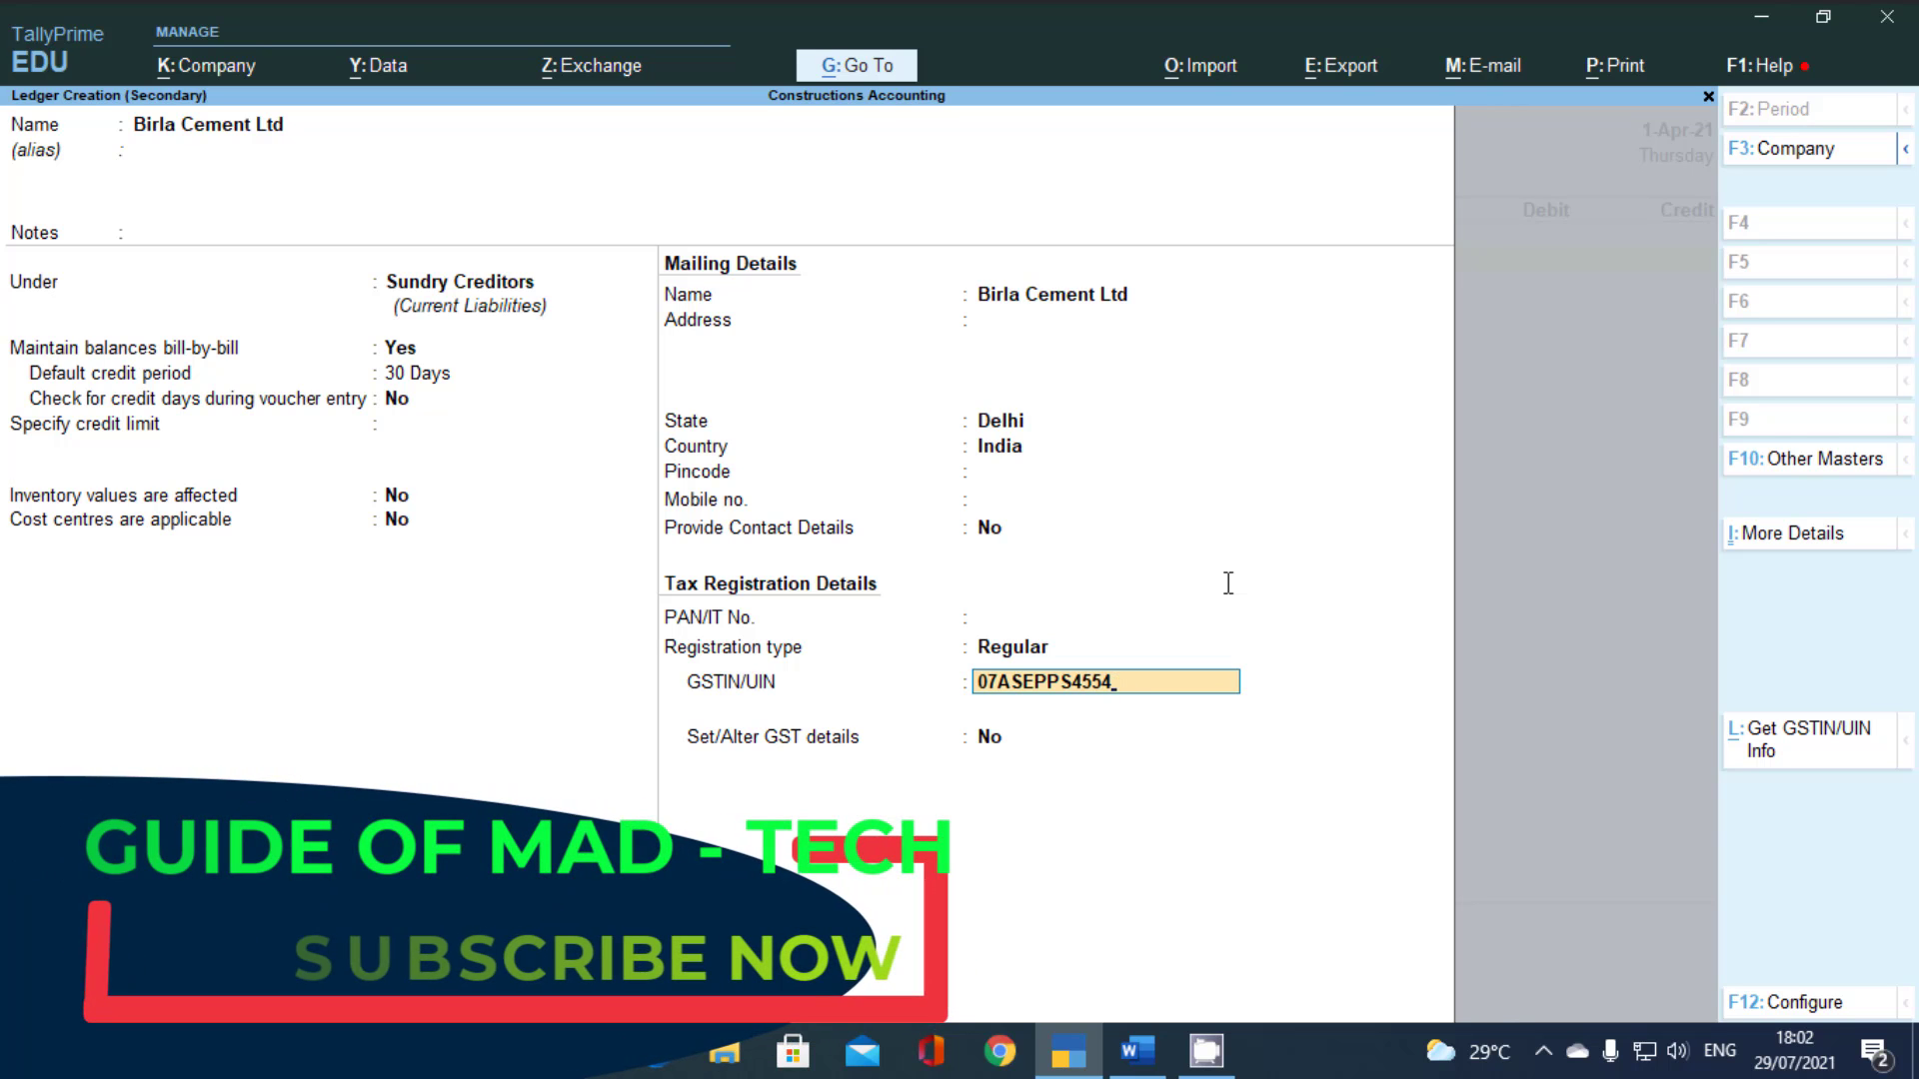
pyautogui.write('Z1S')
pyautogui.press('Return')
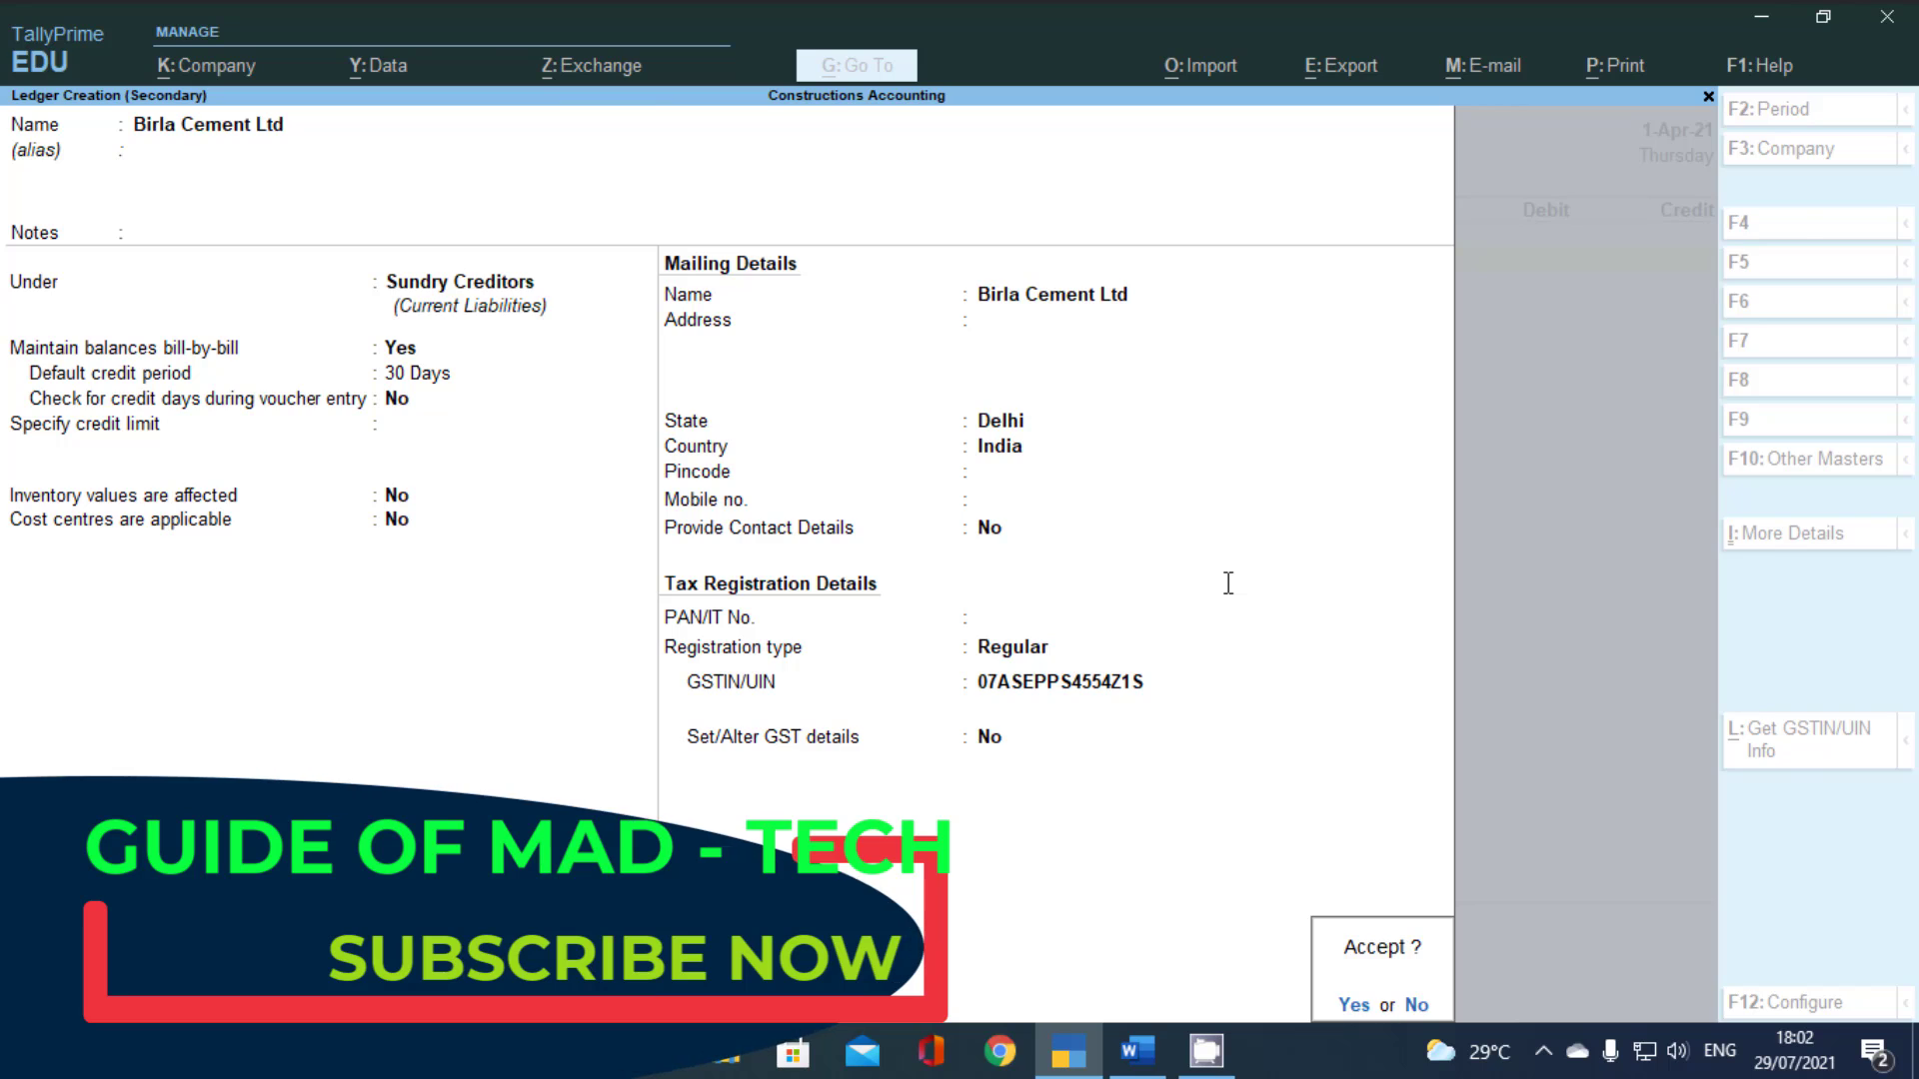
pyautogui.press('Return')
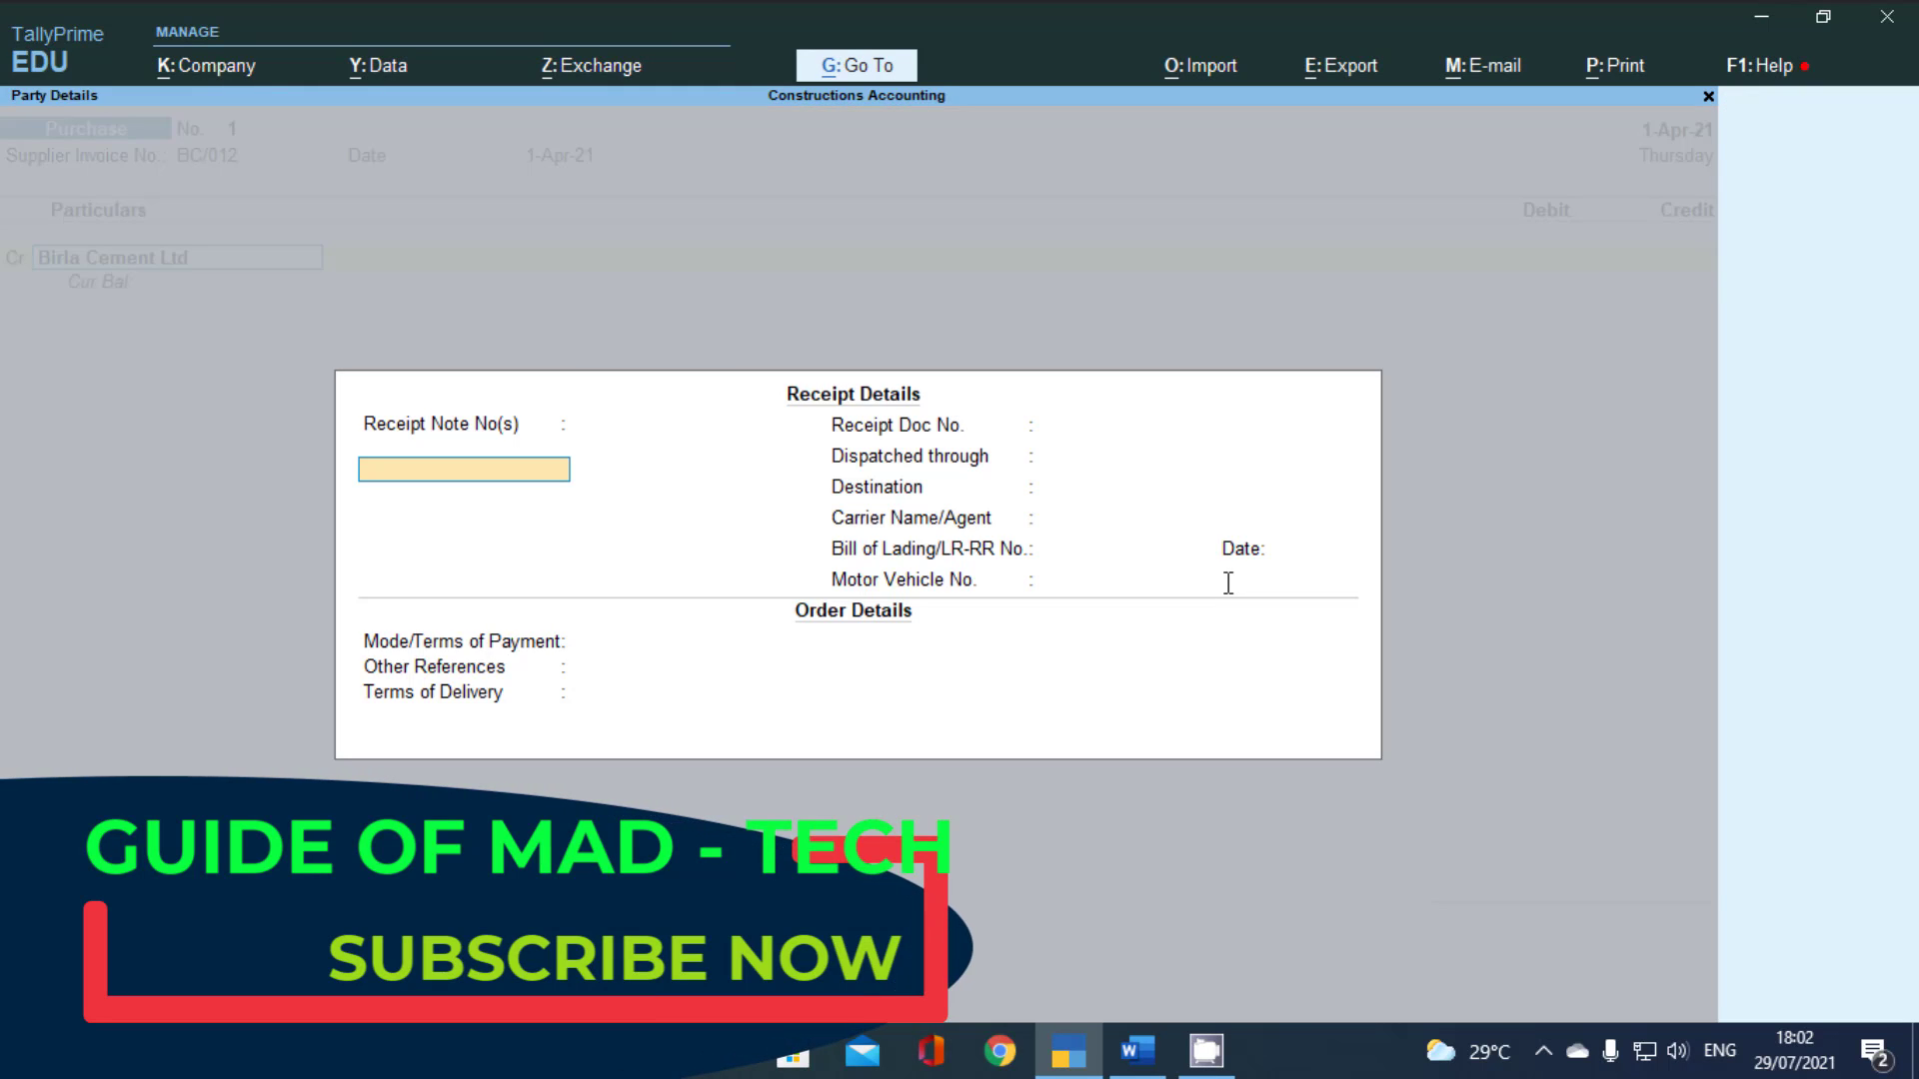
# Credit Birla Cement Ltd 1.00 as New Ref BC/012 due in 30 days (1-May-21)
pyautogui.press('Return')
pyautogui.press('Return')
pyautogui.press('Return')
pyautogui.press('Return')
pyautogui.press('Return')
pyautogui.press('Return')
pyautogui.press('Return')
pyautogui.press('Return')
pyautogui.press('Return')
pyautogui.press('Return')
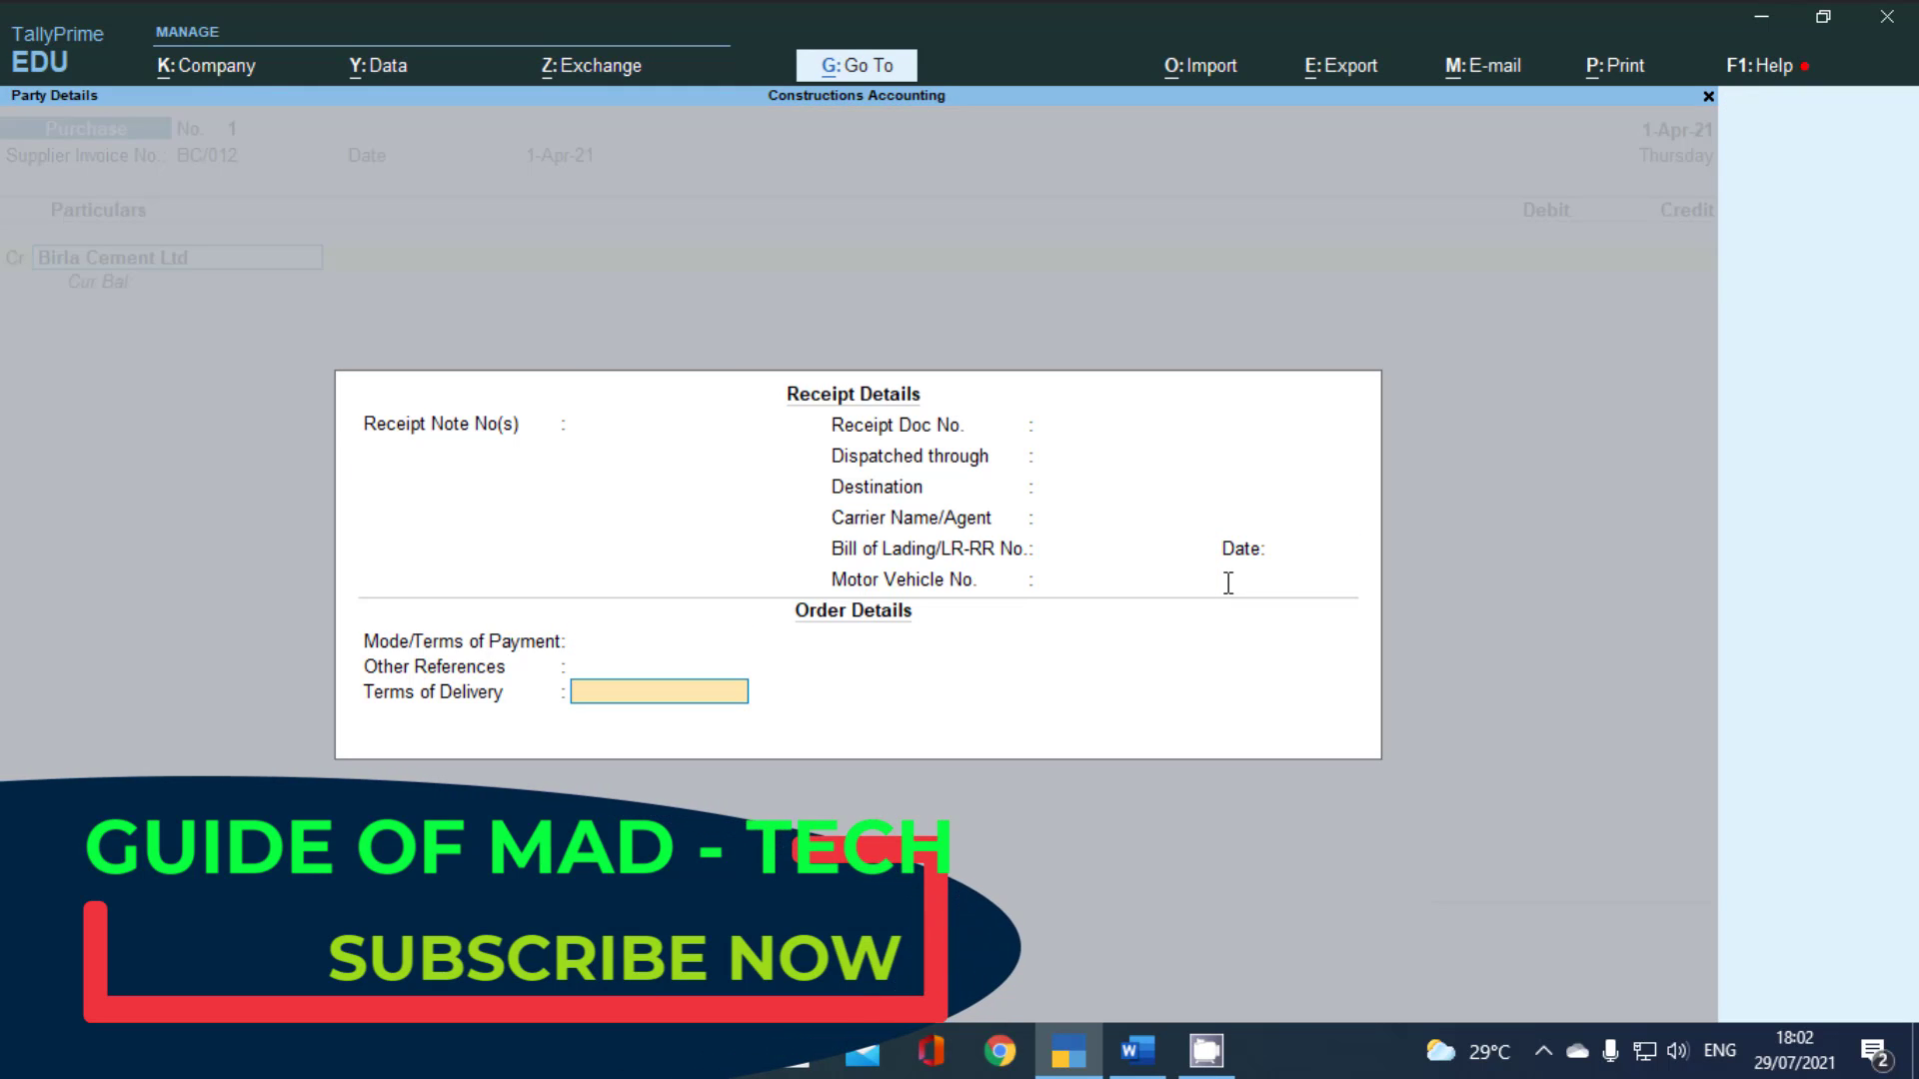
pyautogui.press('Return')
pyautogui.press('Return')
pyautogui.press('Return')
pyautogui.press('Return')
pyautogui.press('Return')
pyautogui.press('Return')
pyautogui.press('Return')
pyautogui.press('Return')
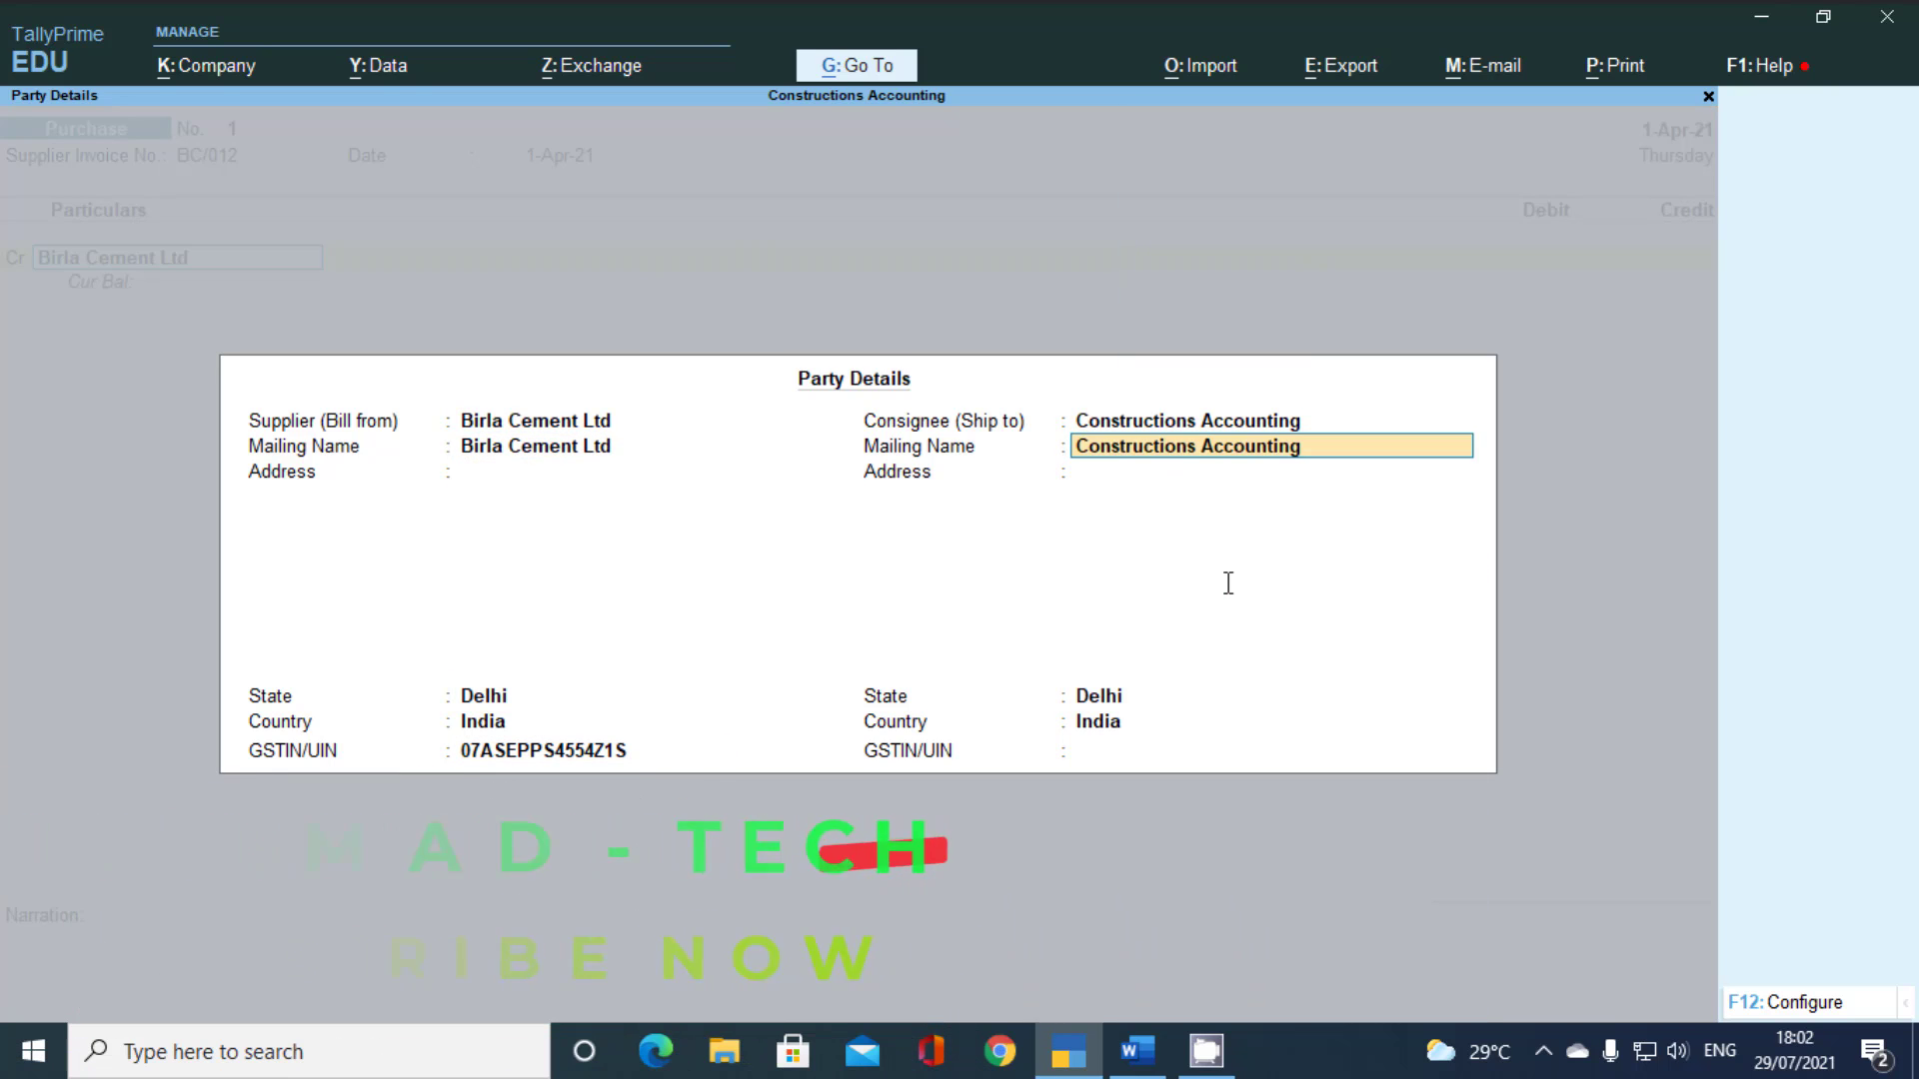
pyautogui.press('Return')
pyautogui.press('Return')
pyautogui.press('Return')
pyautogui.press('Return')
pyautogui.press('Return')
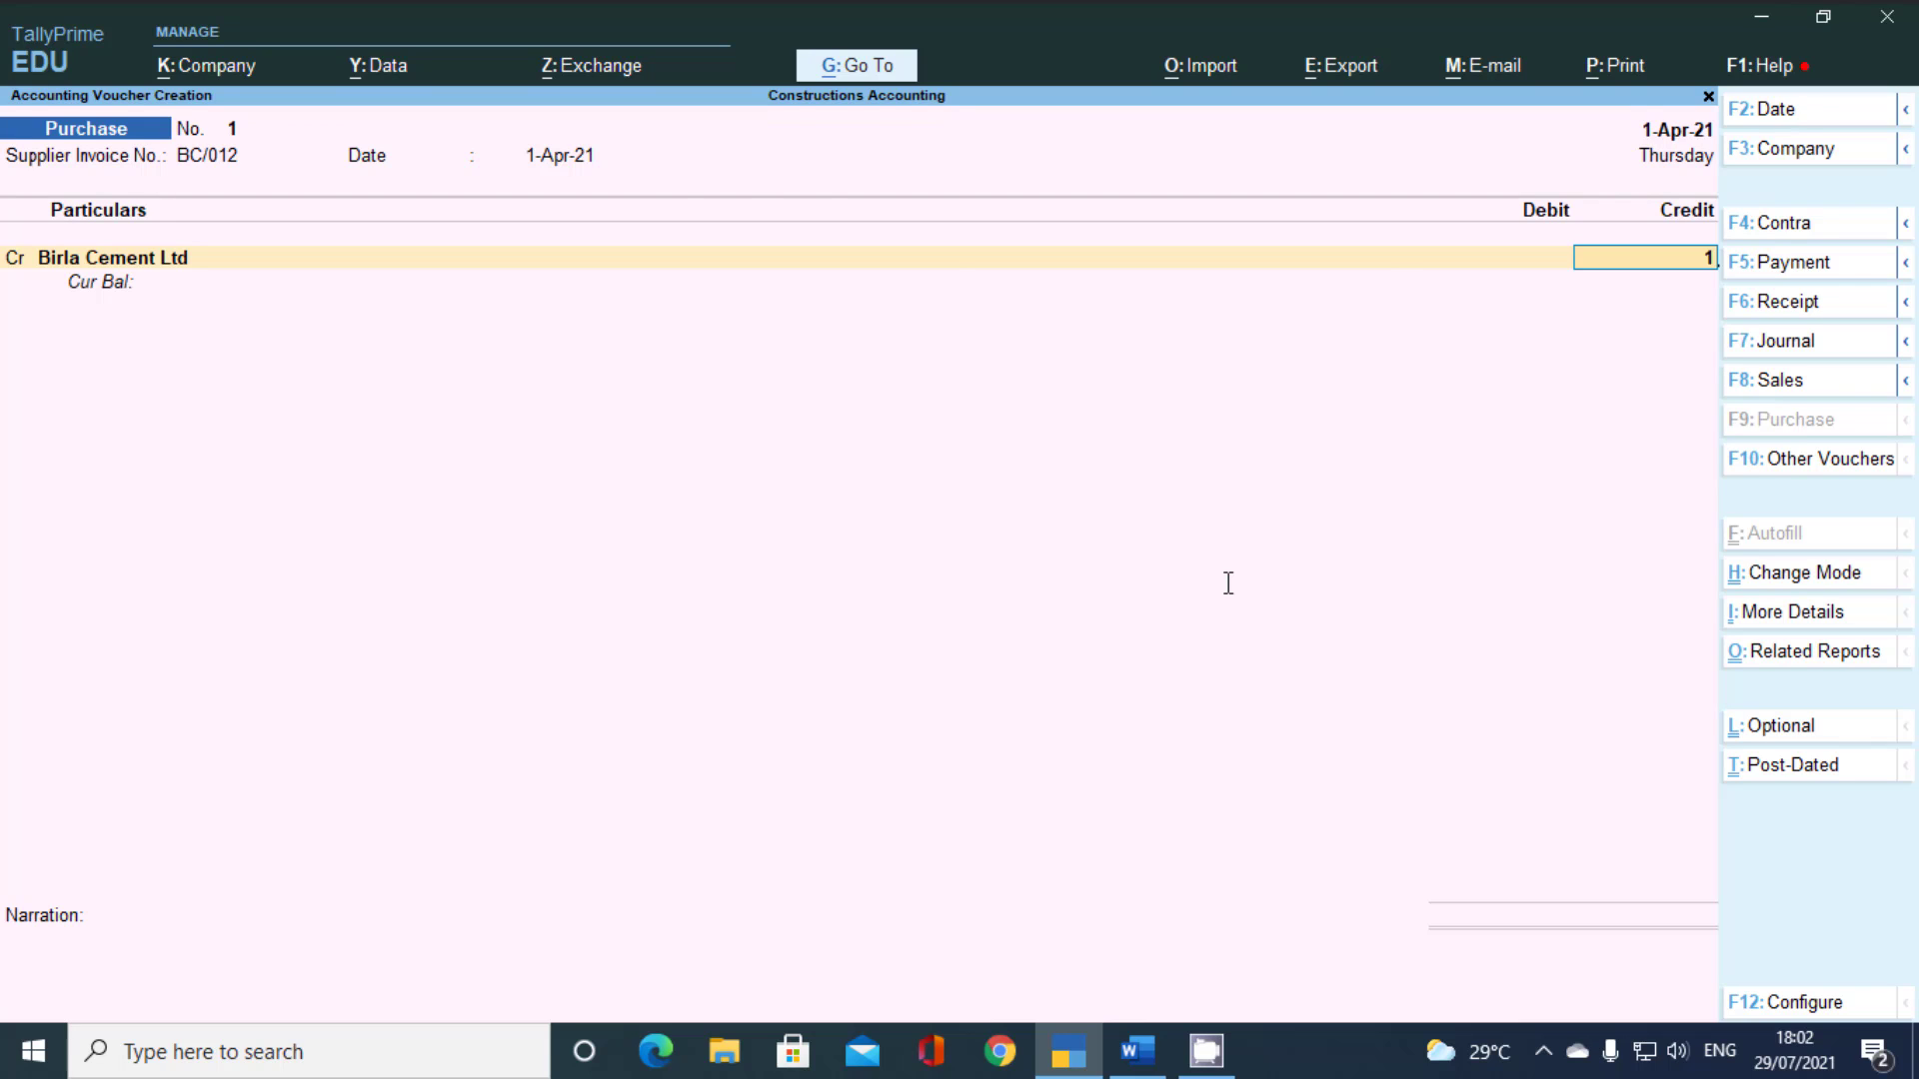
pyautogui.press('Return')
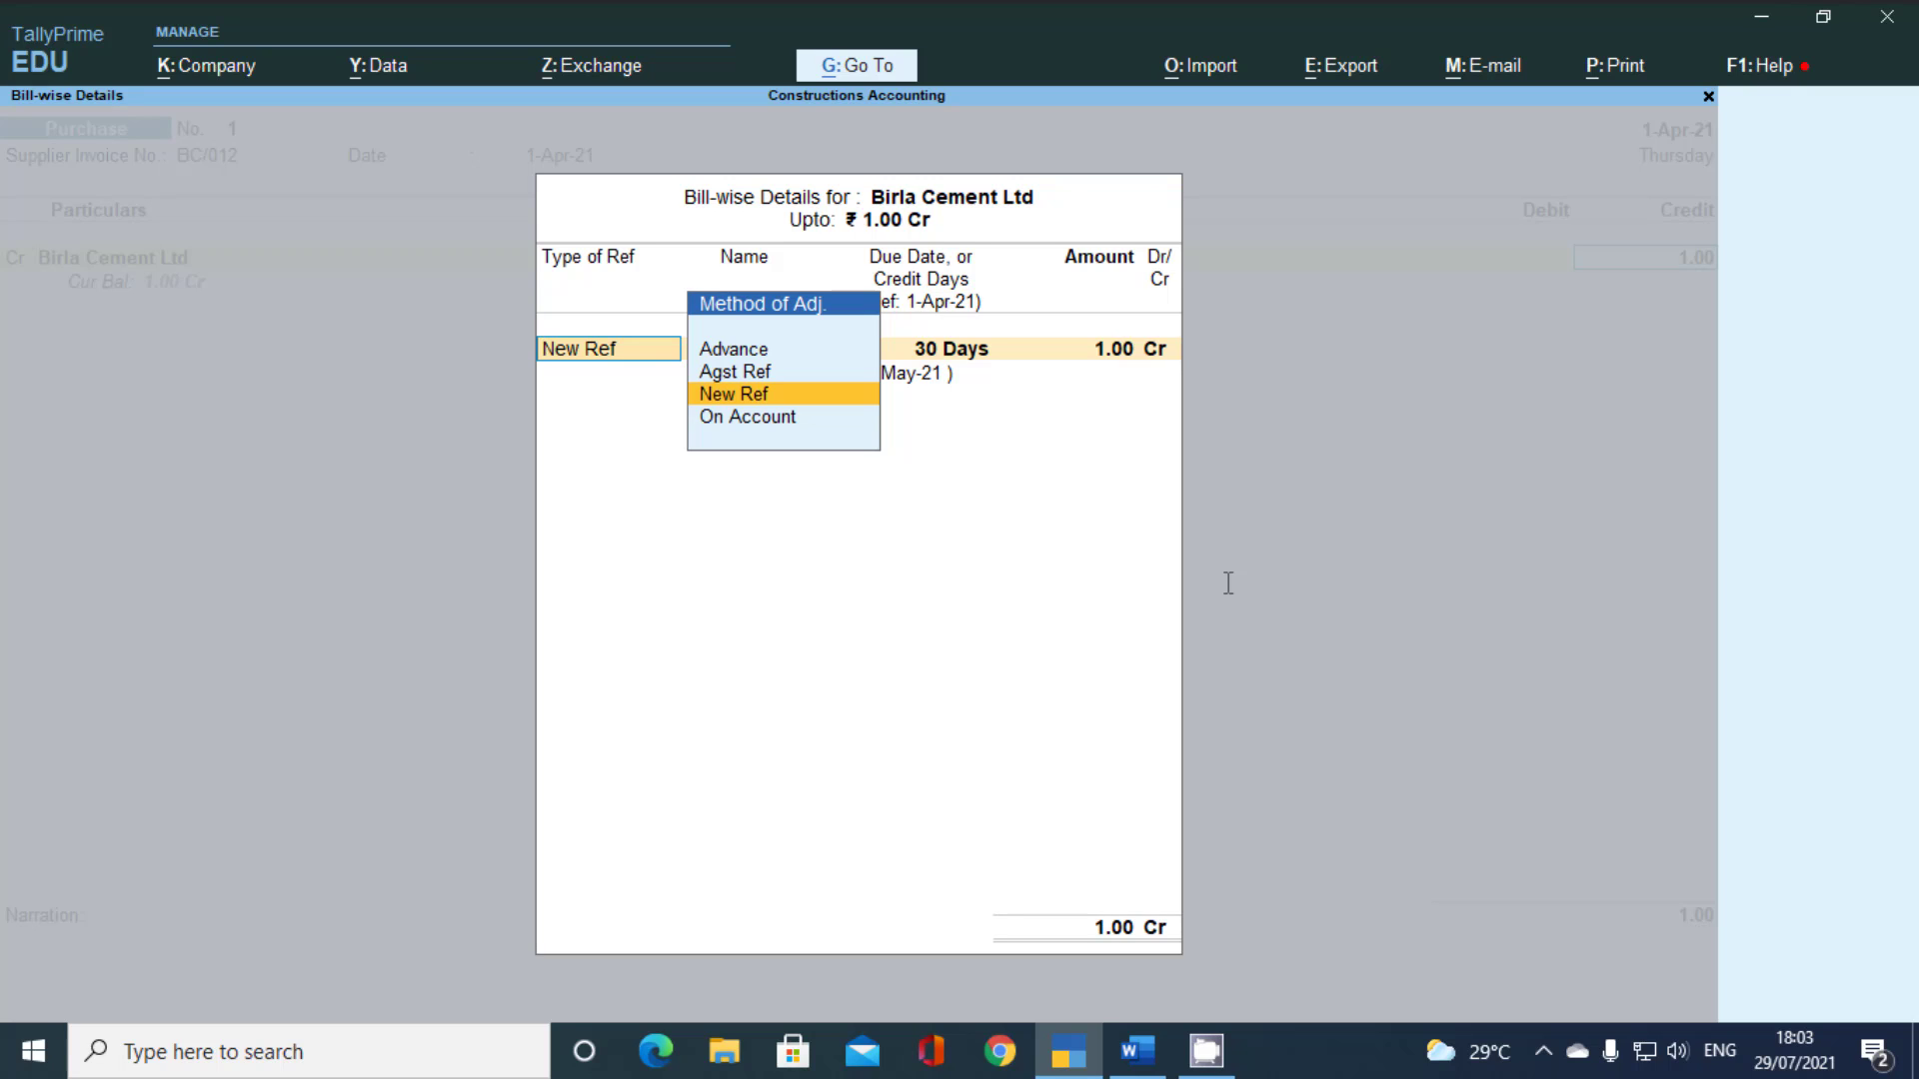
pyautogui.press('Return')
pyautogui.press('Return')
pyautogui.press('Return')
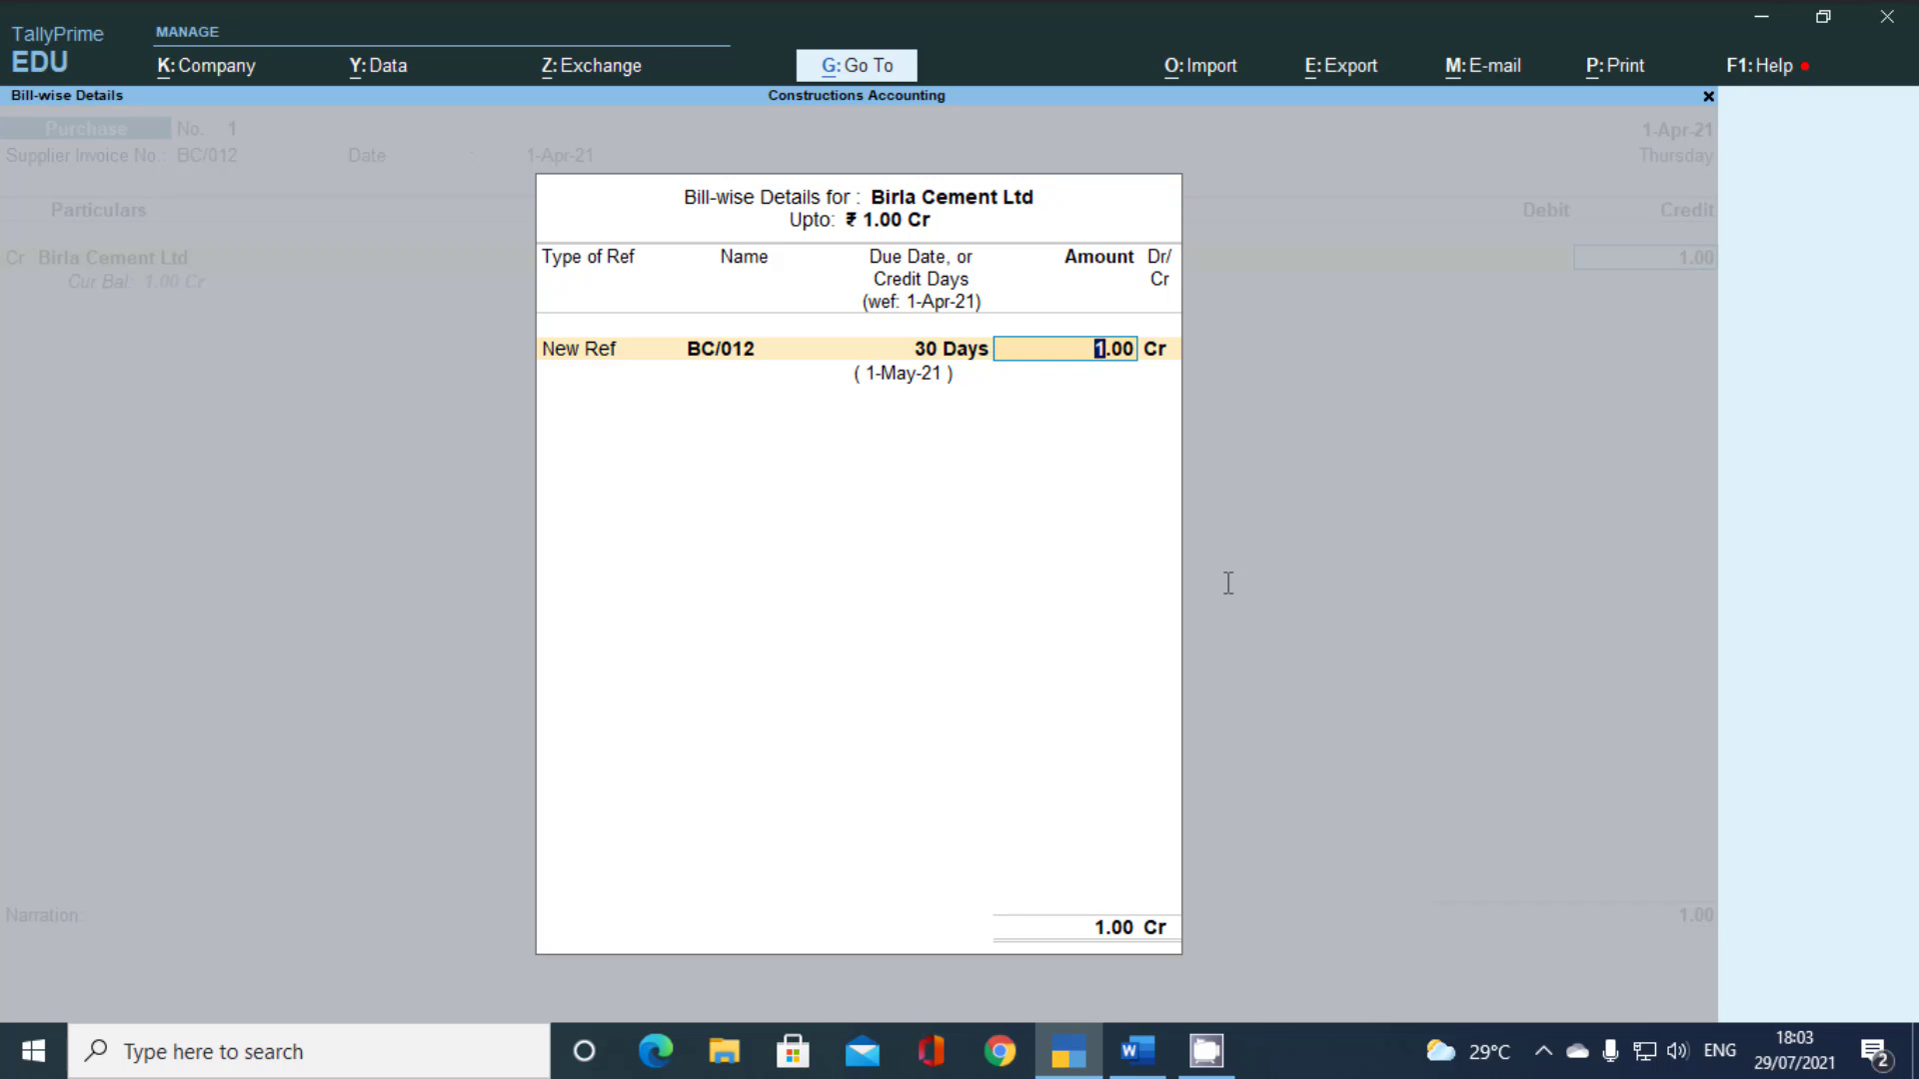
pyautogui.press('Return')
pyautogui.press('Return')
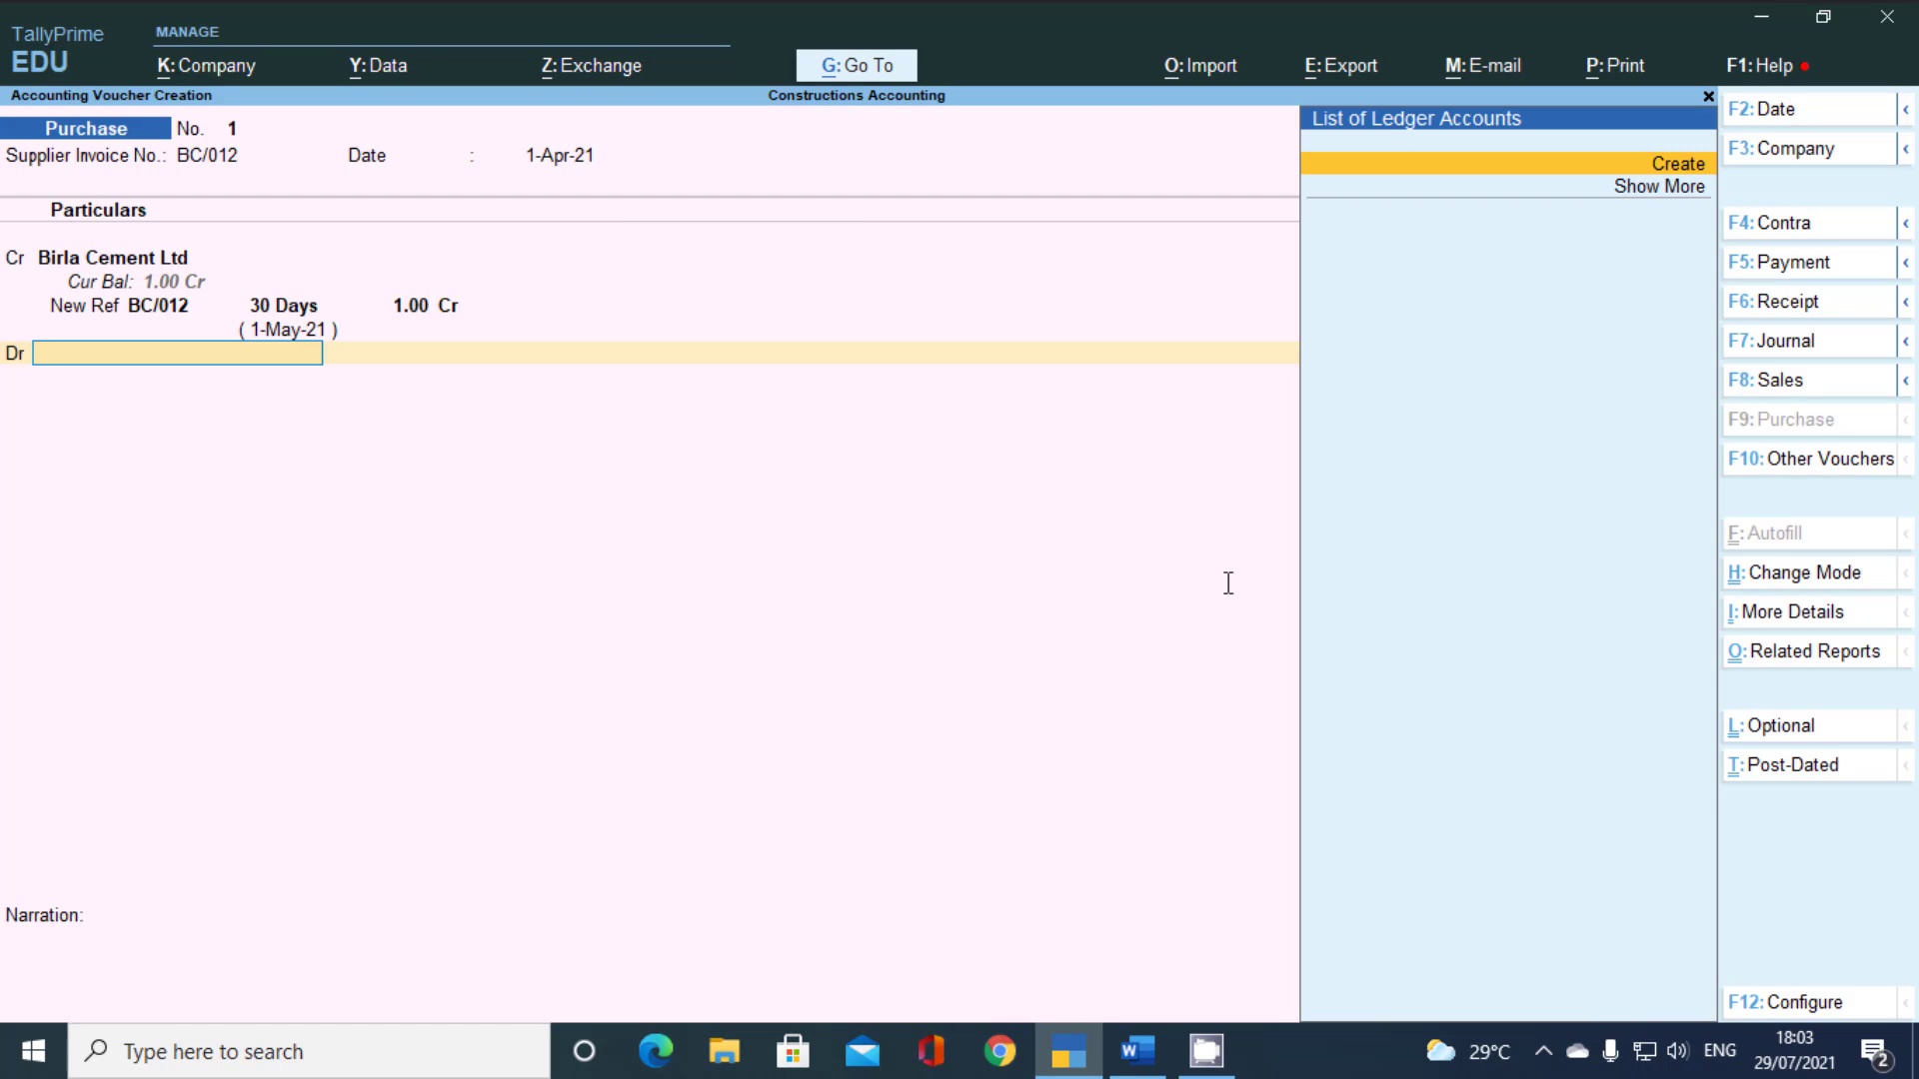
# Create and debit Purchase A/c under Purchase Accounts, with inventory and cost centres on and supply type Goods
pyautogui.hotkey('alt', 'c')
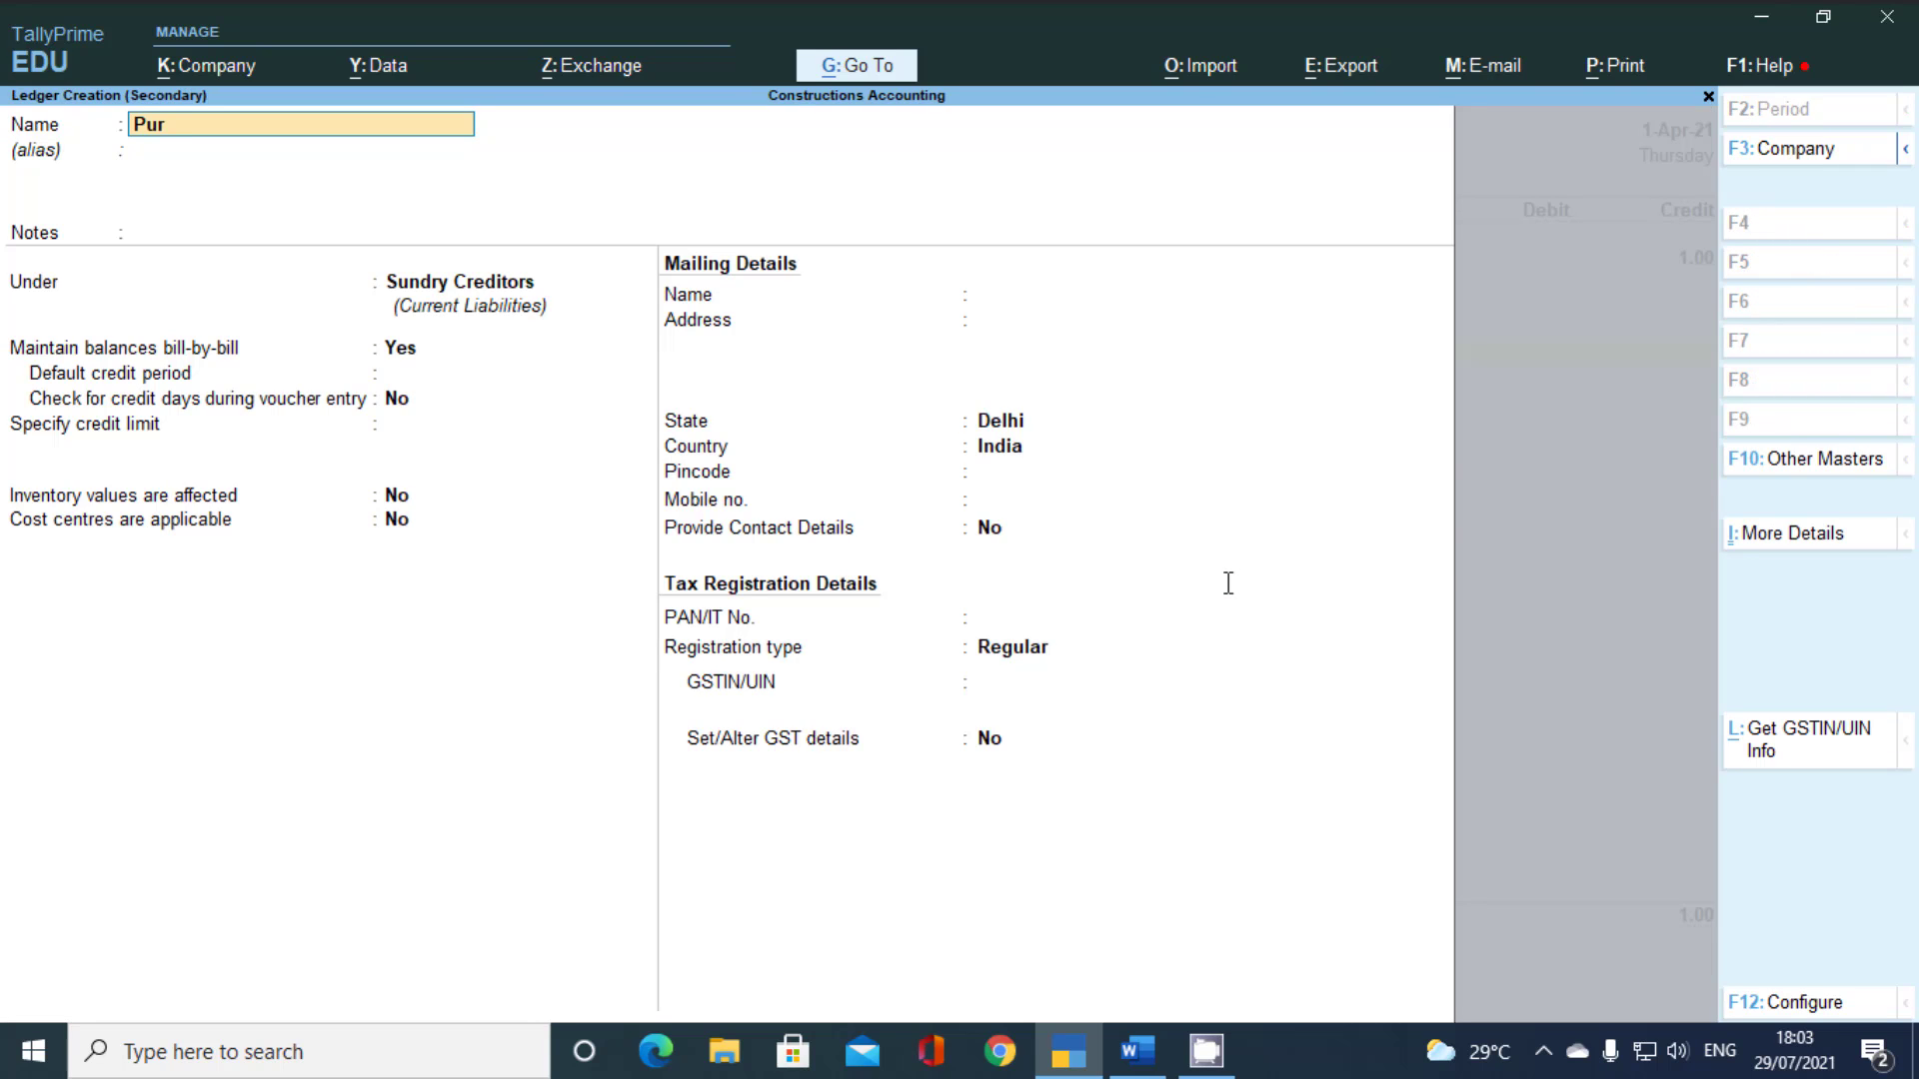
pyautogui.write('Purchase A/c')
pyautogui.press('Return')
pyautogui.write('Pu')
pyautogui.press('Return')
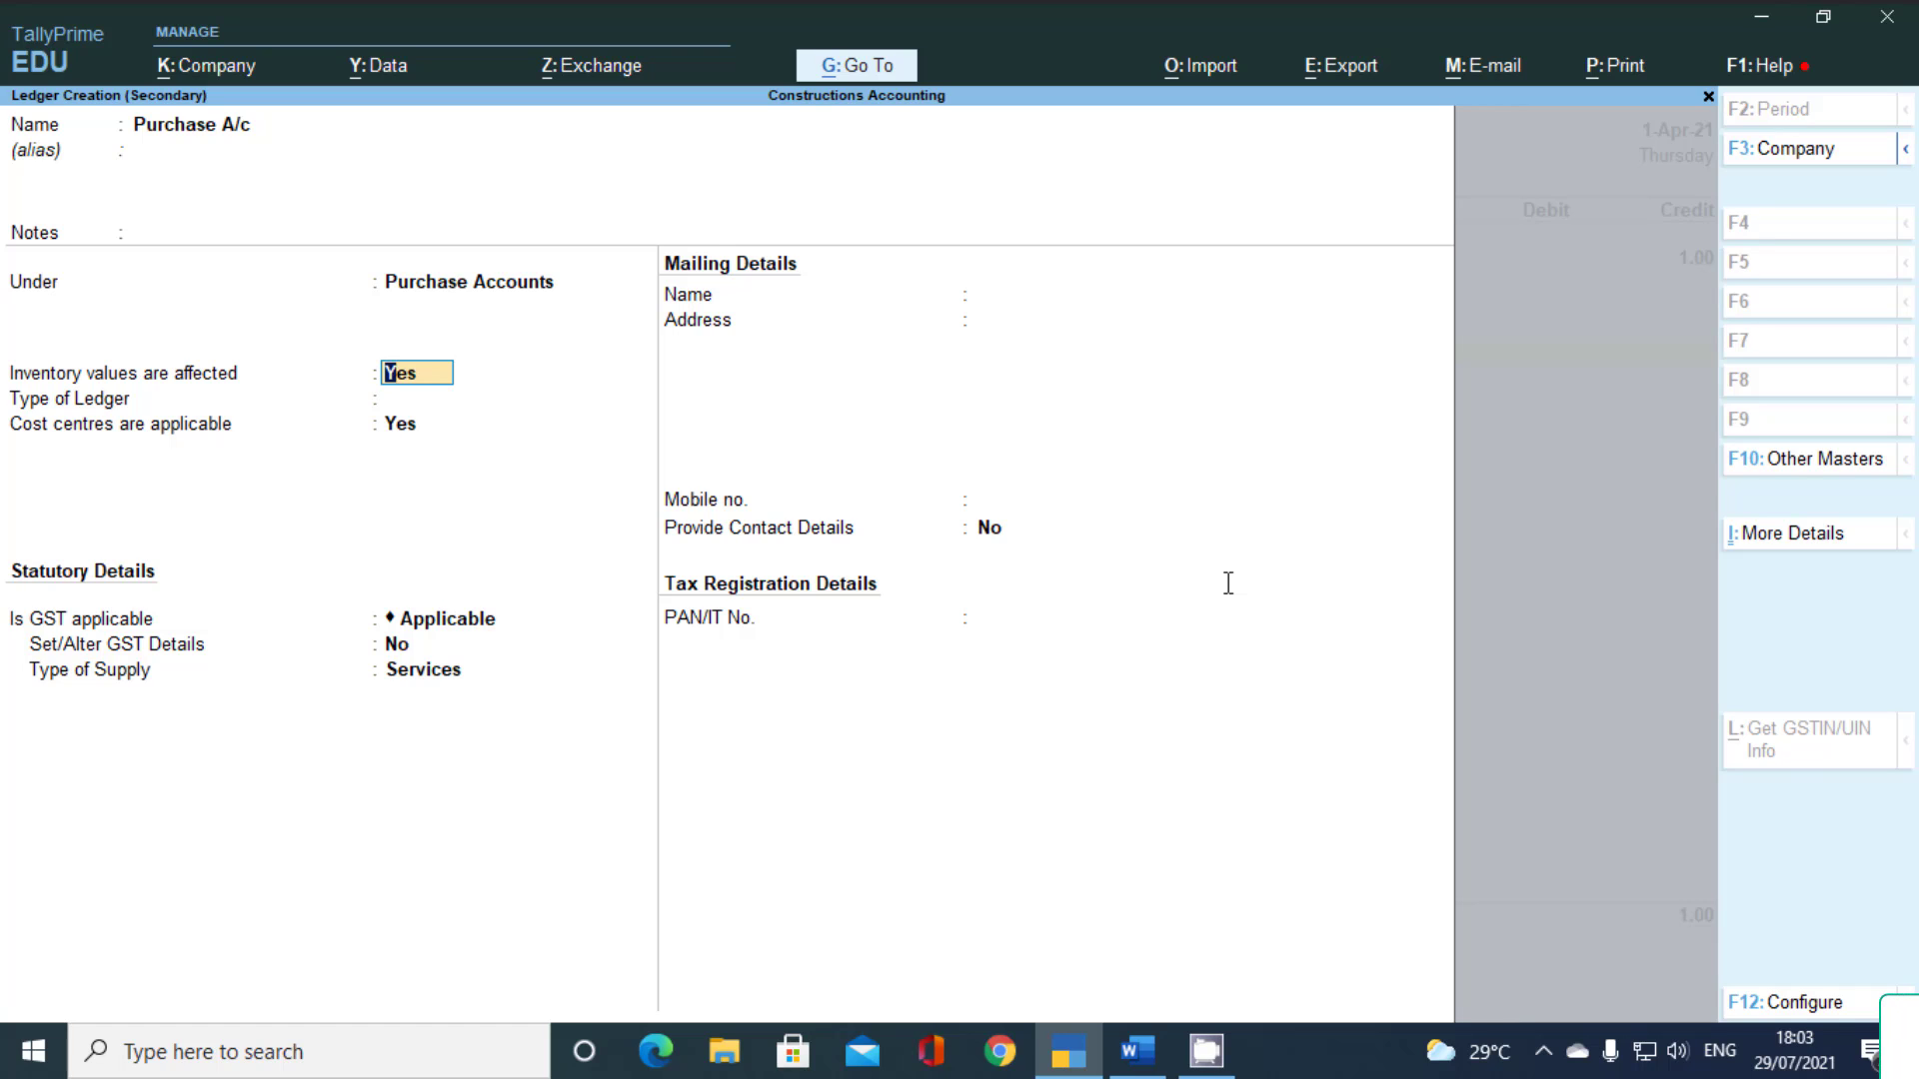
pyautogui.press('Return')
pyautogui.press('Return')
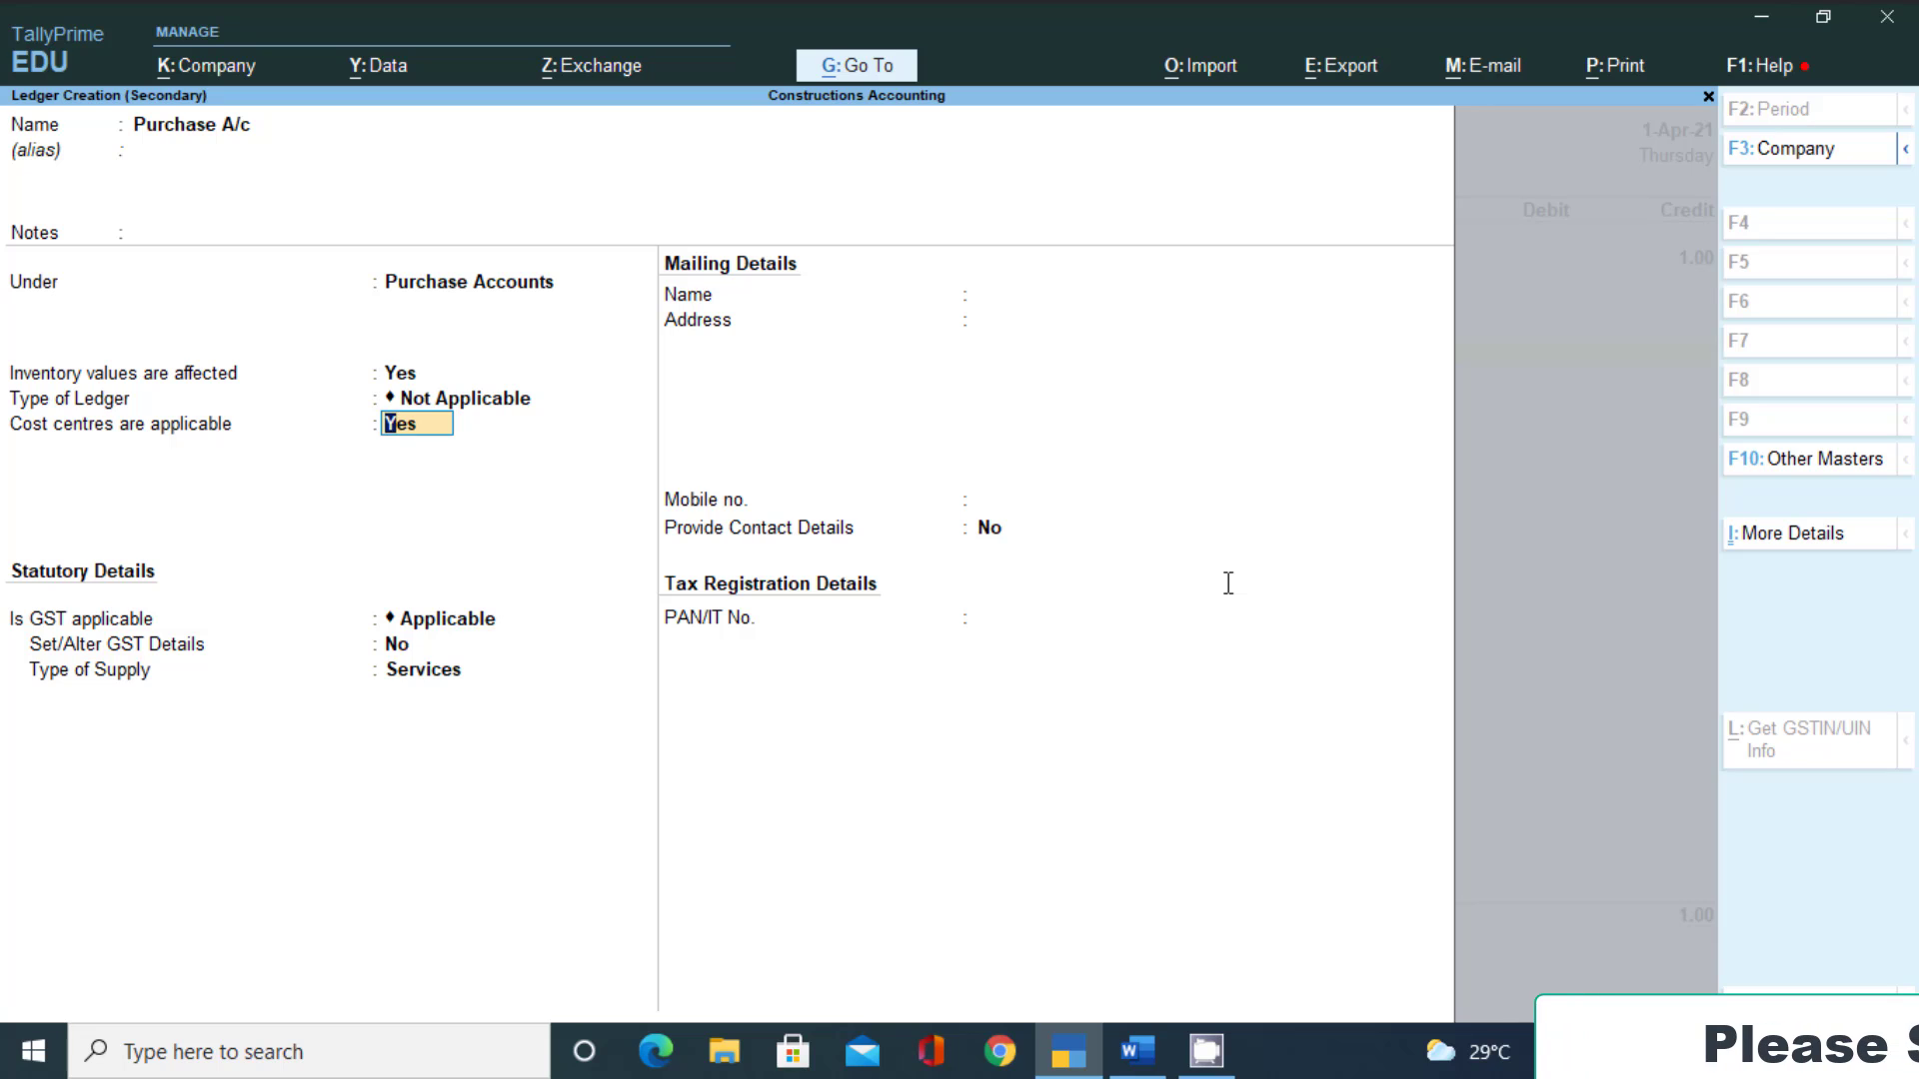
pyautogui.press('Return')
pyautogui.press('Return')
pyautogui.press('Return')
pyautogui.press('Return')
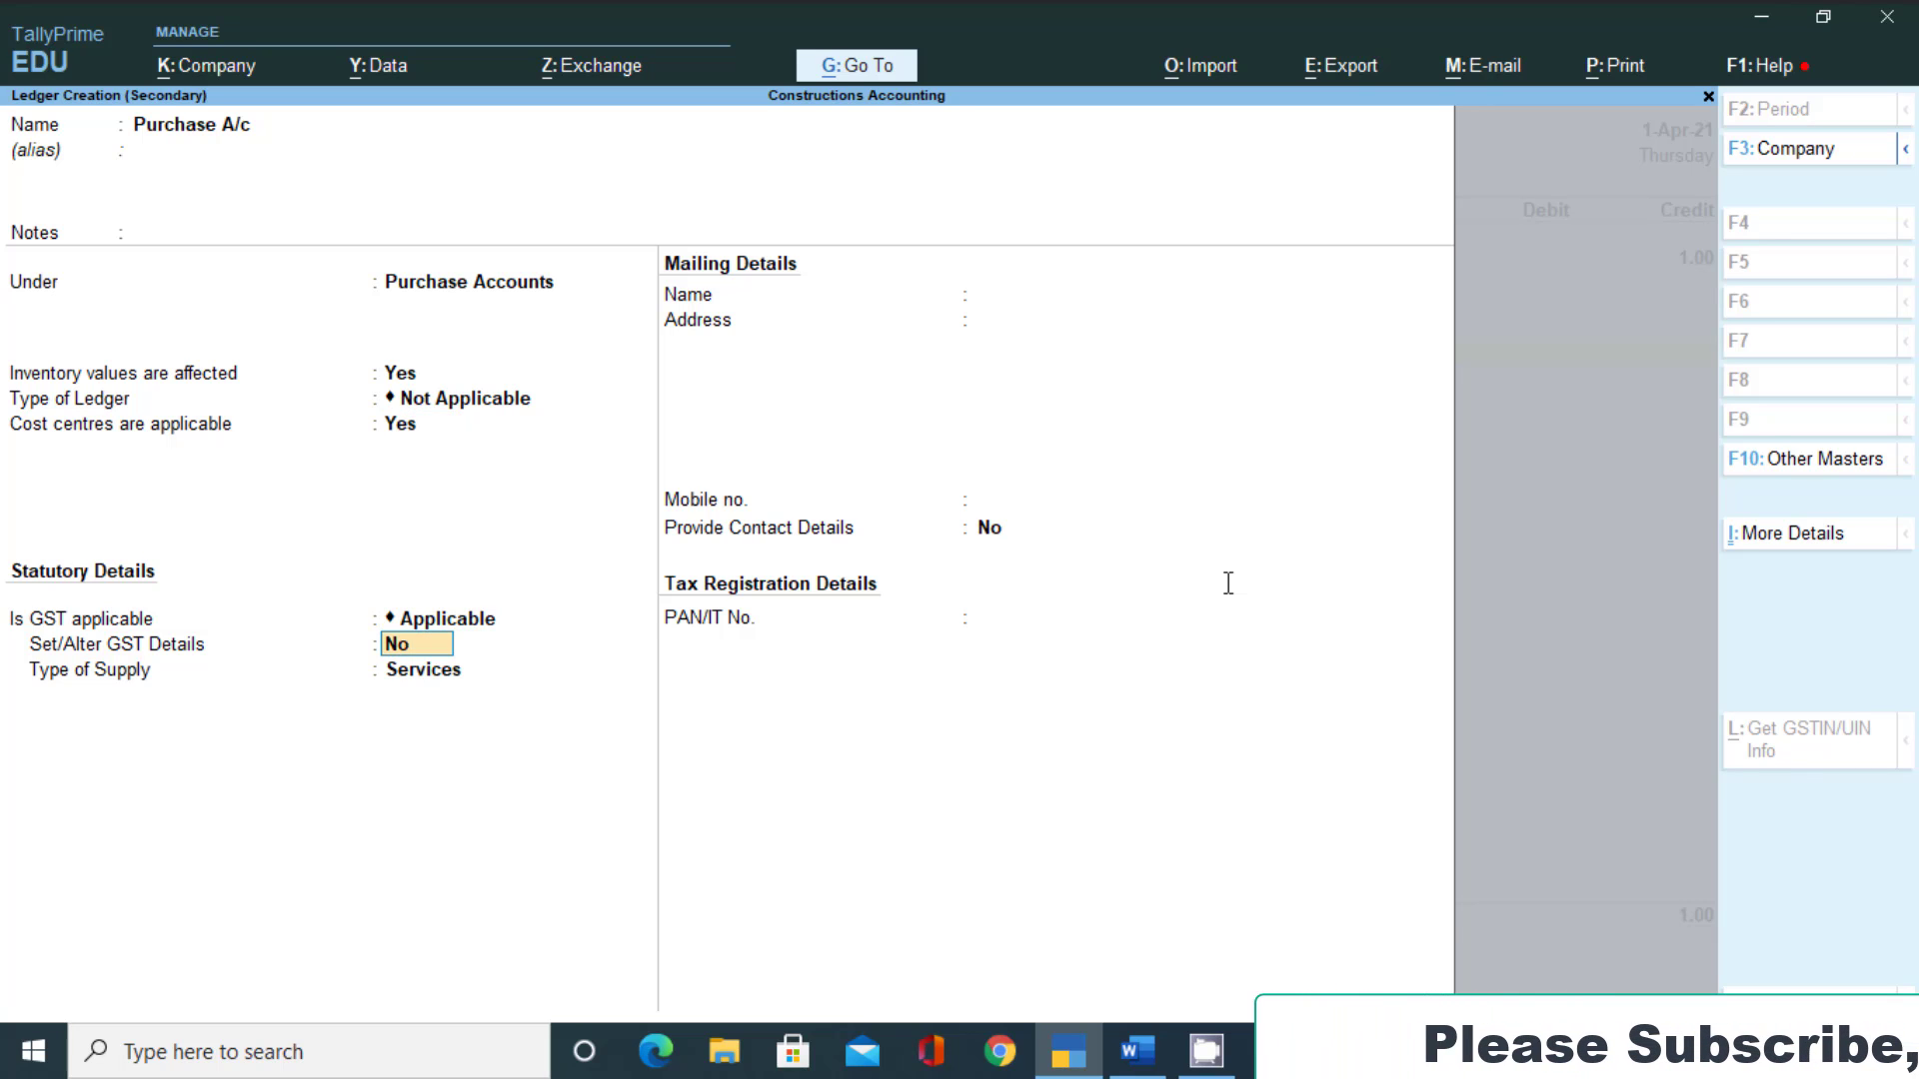
pyautogui.press('BackSpace')
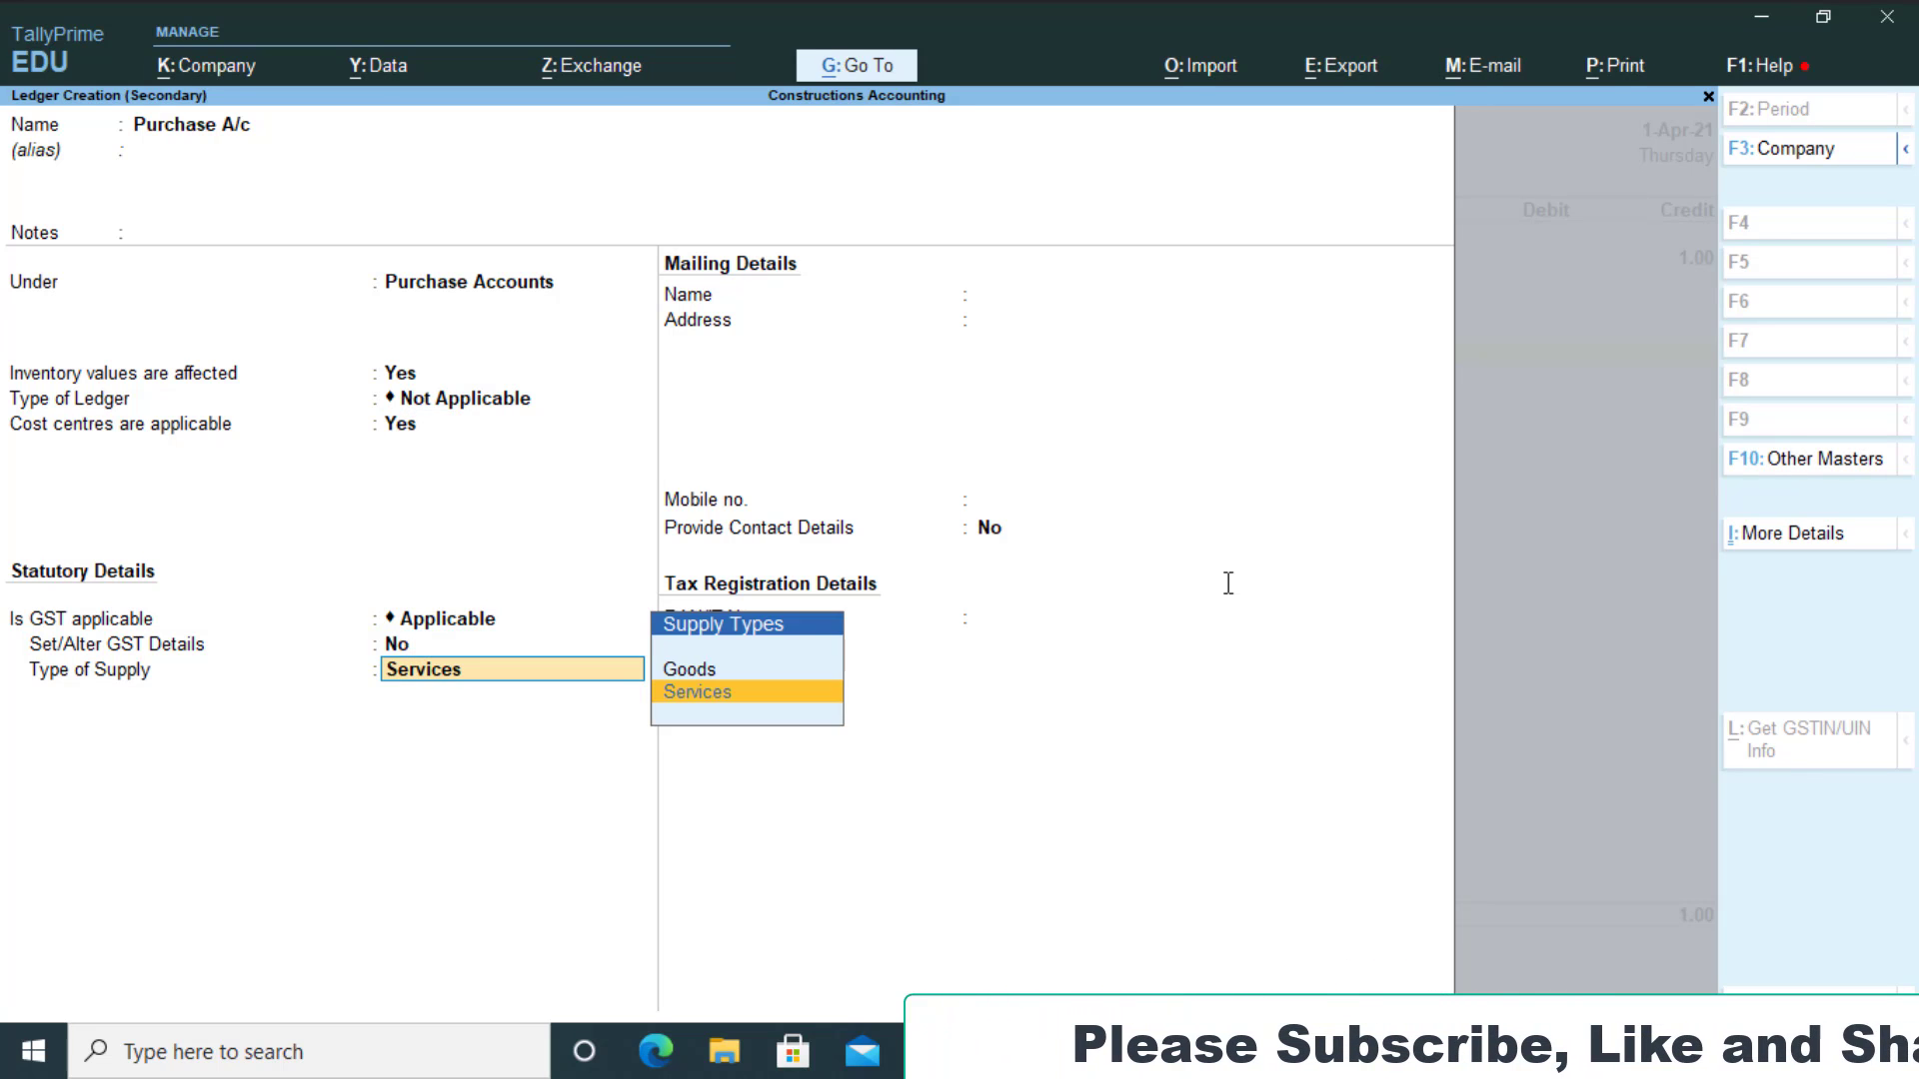
pyautogui.press('Up')
pyautogui.press('Return')
pyautogui.press('Return')
pyautogui.press('Return')
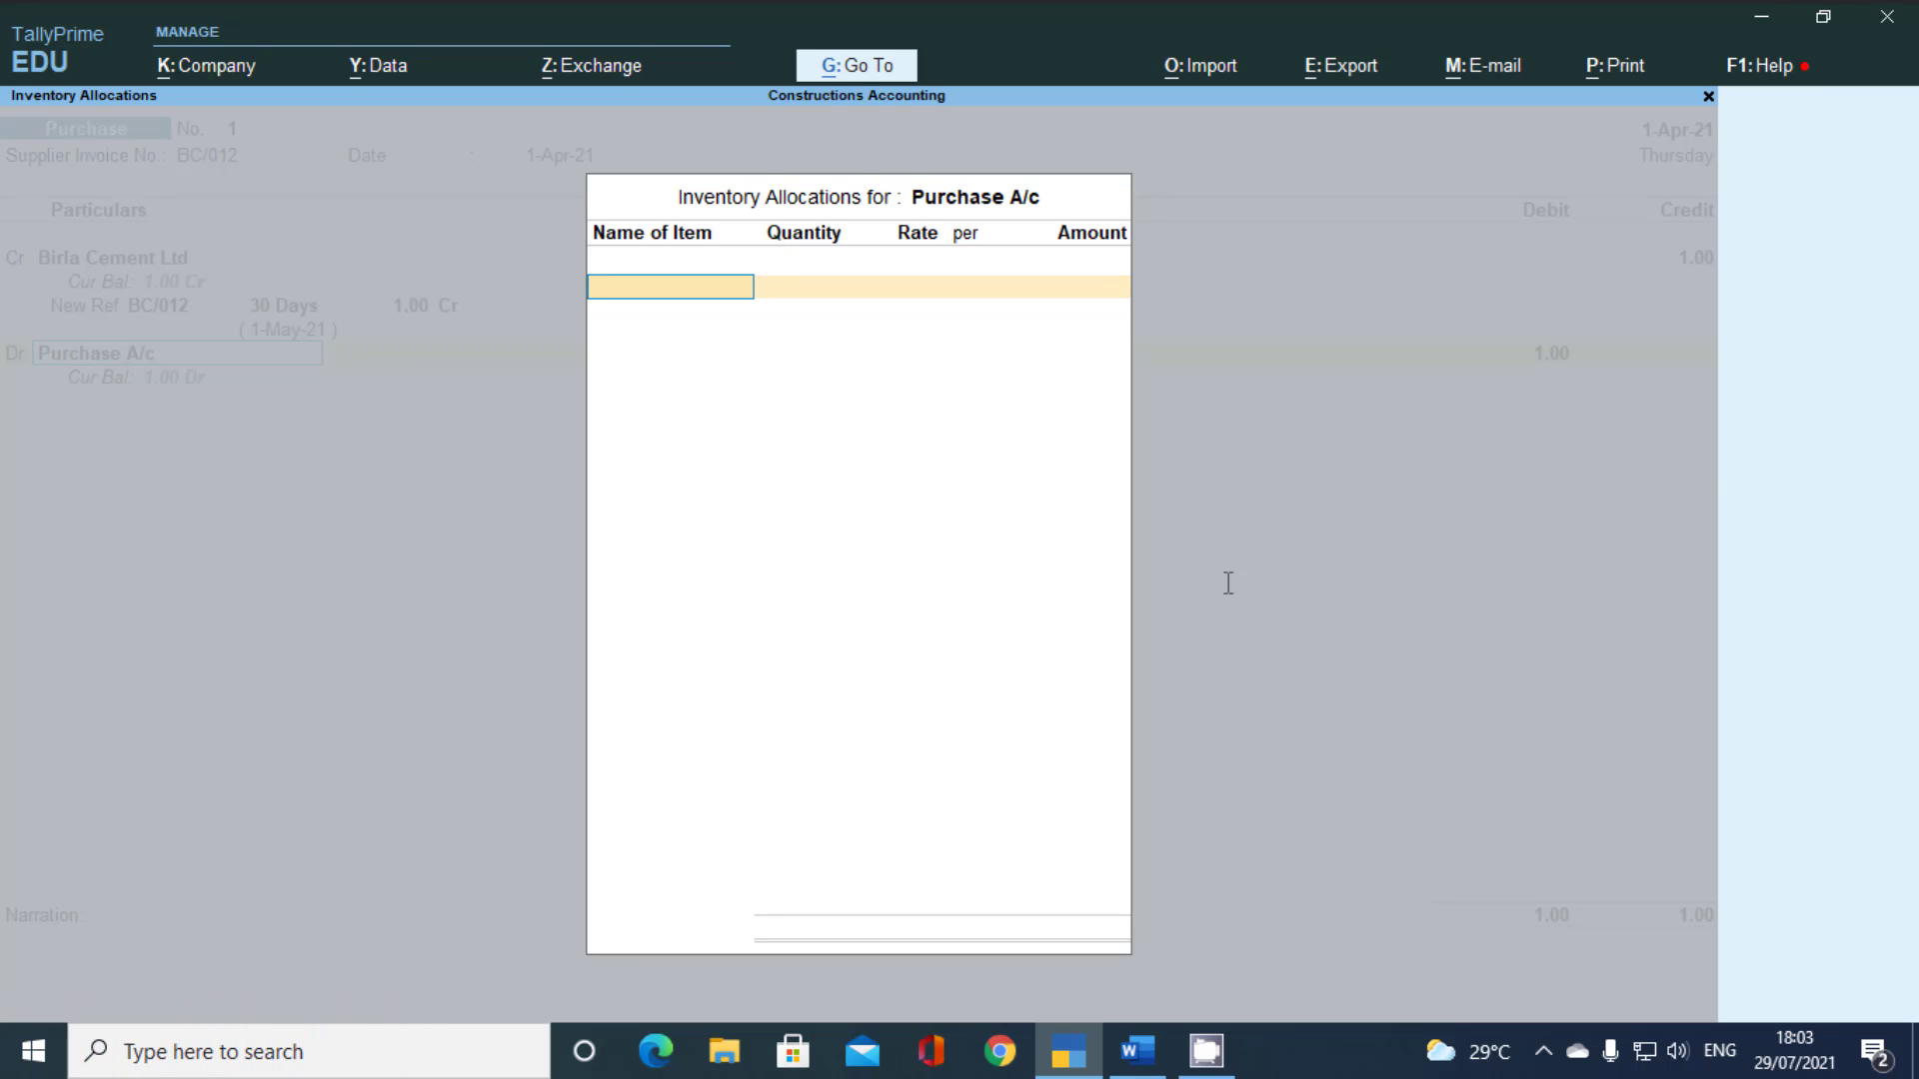
# Begin a new stock item named Cement with category Not Applicable
pyautogui.hotkey('alt', 'c')
pyautogui.write('Cement')
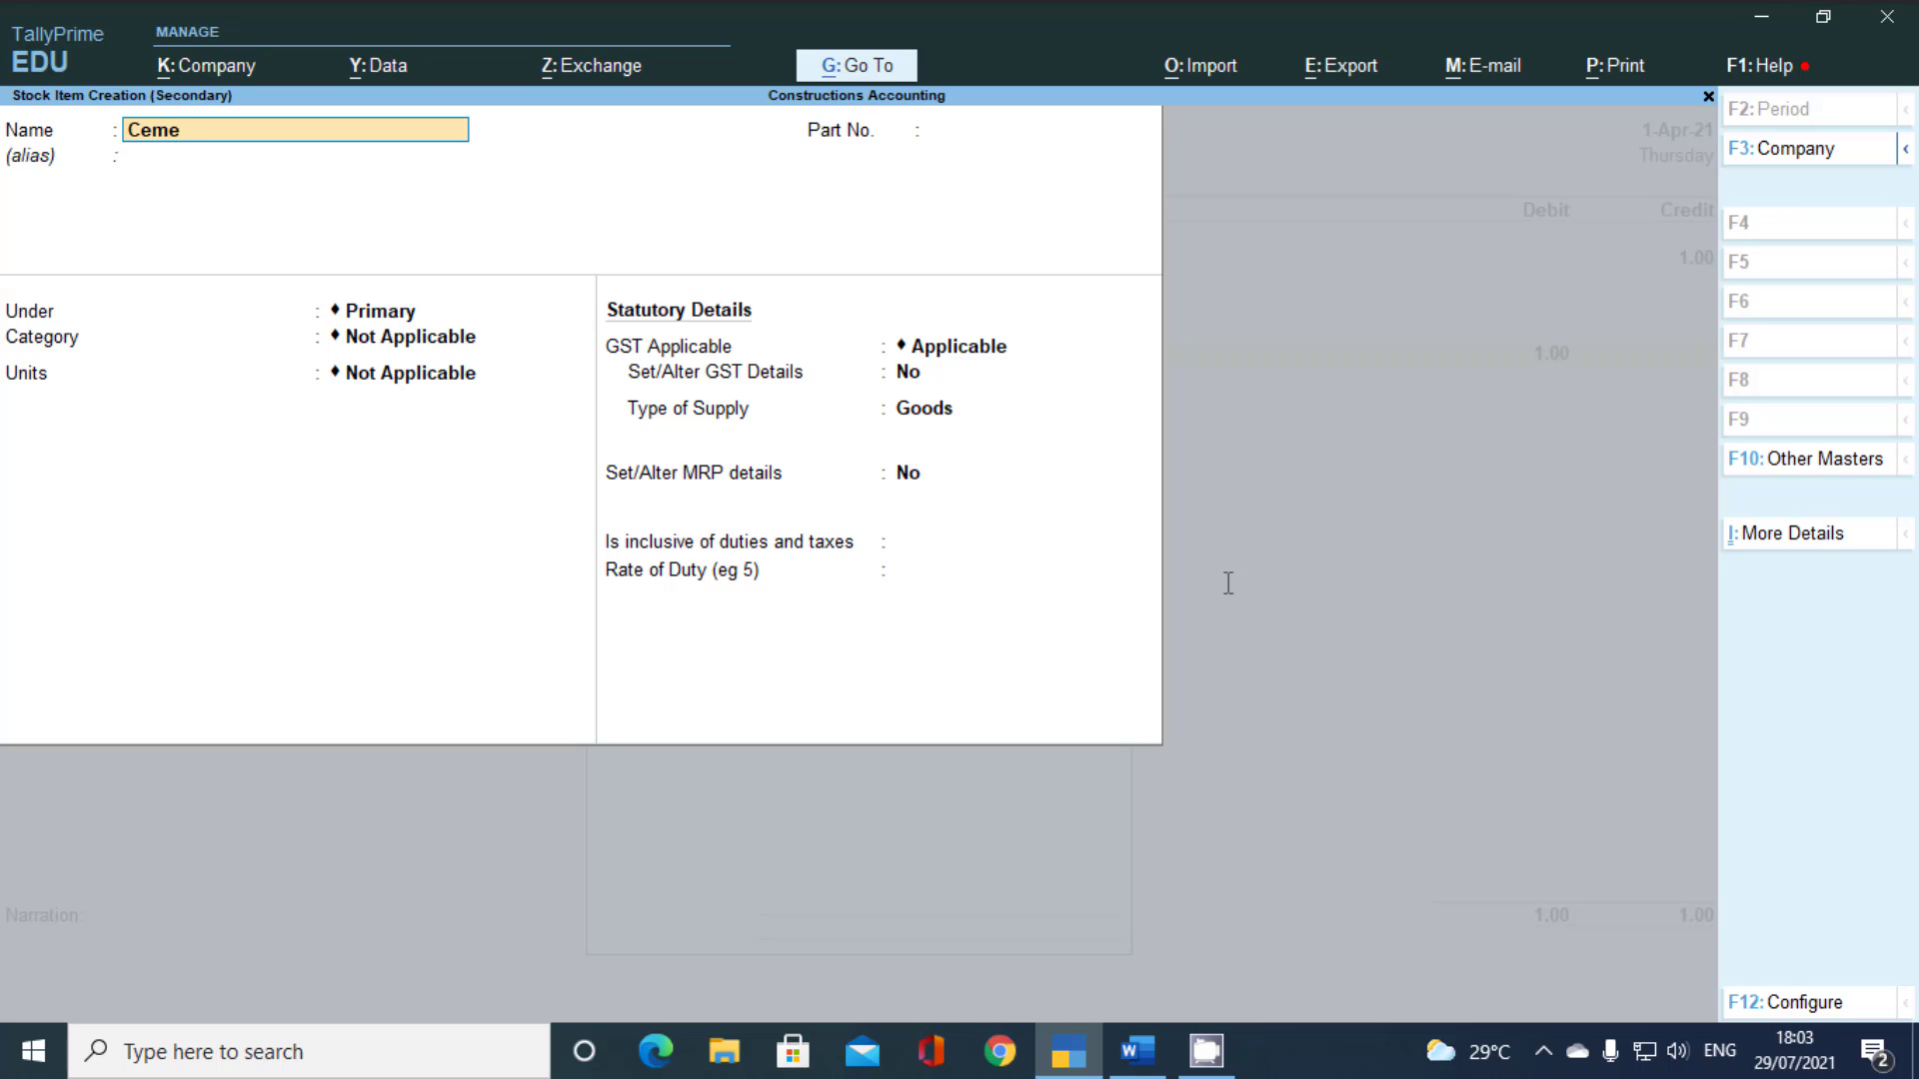
pyautogui.press('Return')
pyautogui.press('Return')
pyautogui.press('Return')
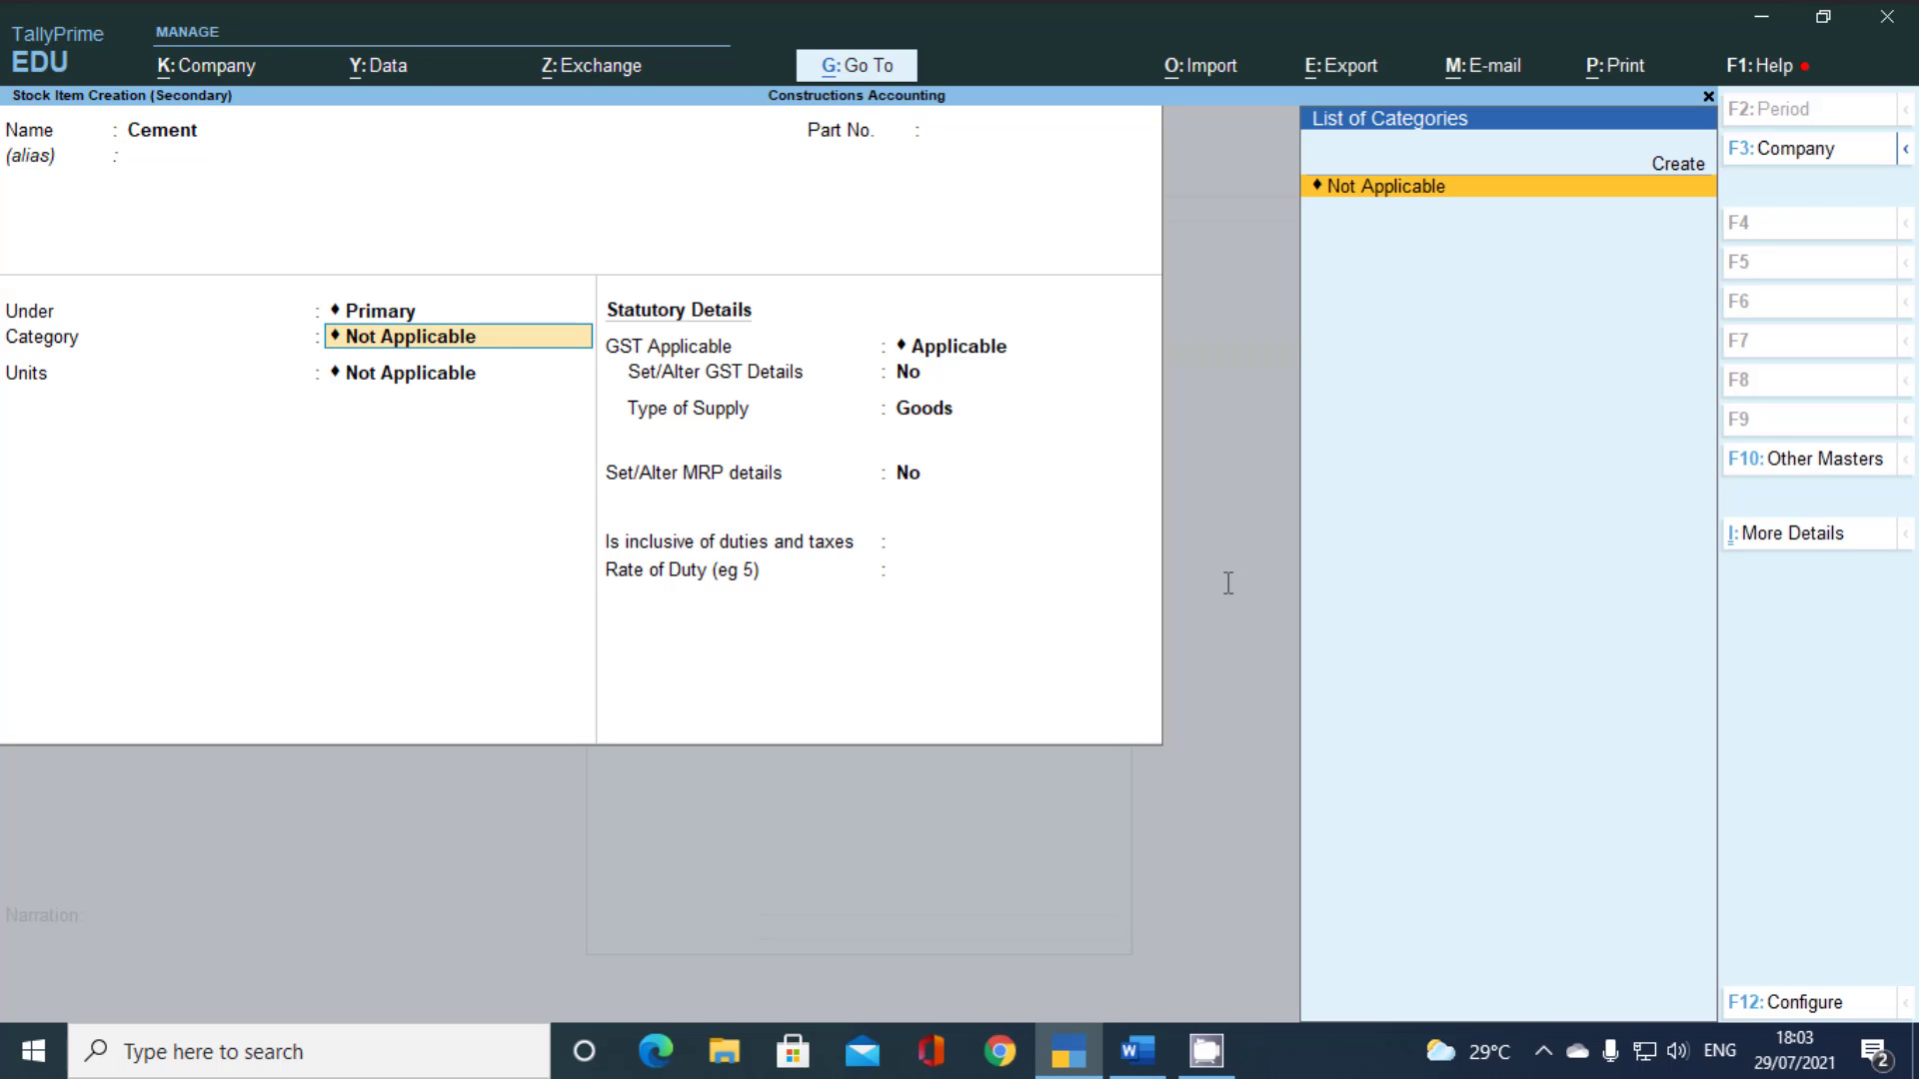
pyautogui.press('Return')
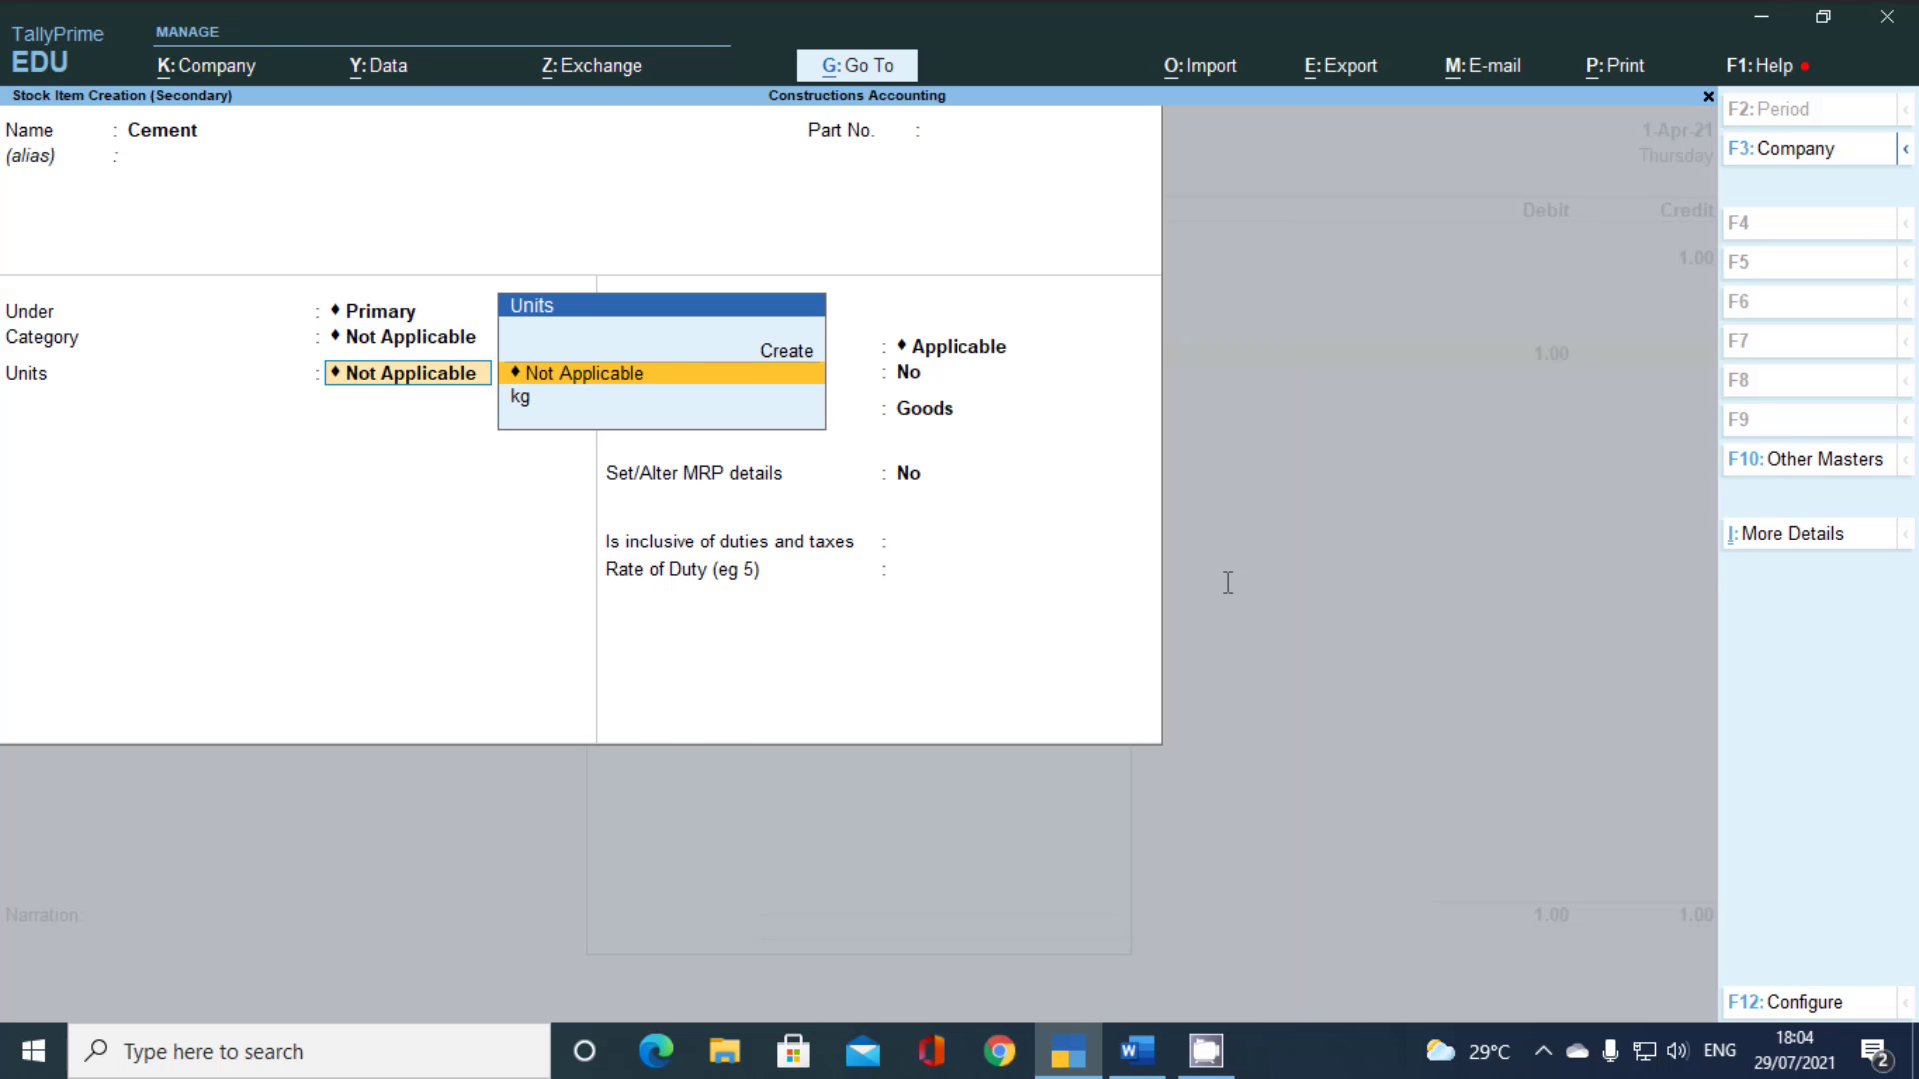
# Create unit MT with quantity code MTS-METRIC TON and save the Cement item
pyautogui.hotkey('alt', 'c')
pyautogui.write('MT')
pyautogui.press('Return')
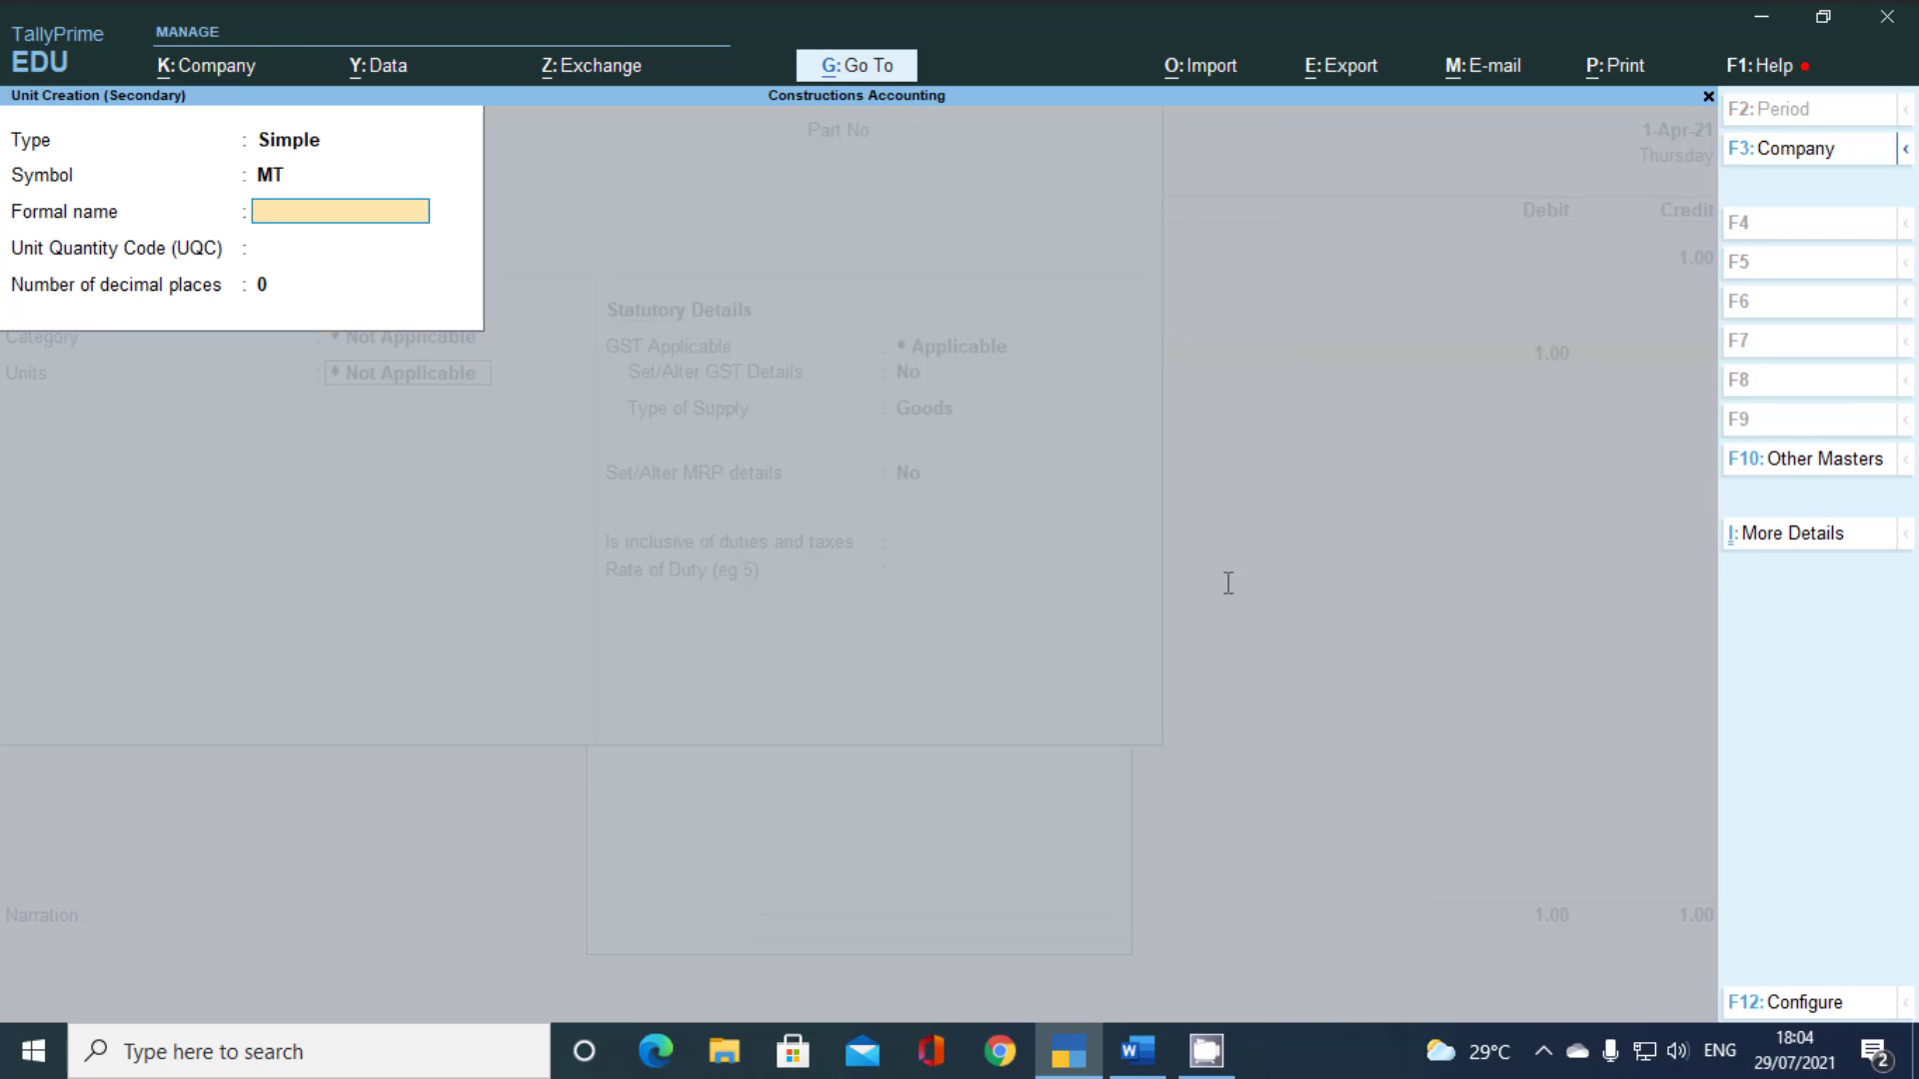
pyautogui.press('Return')
pyautogui.write('m')
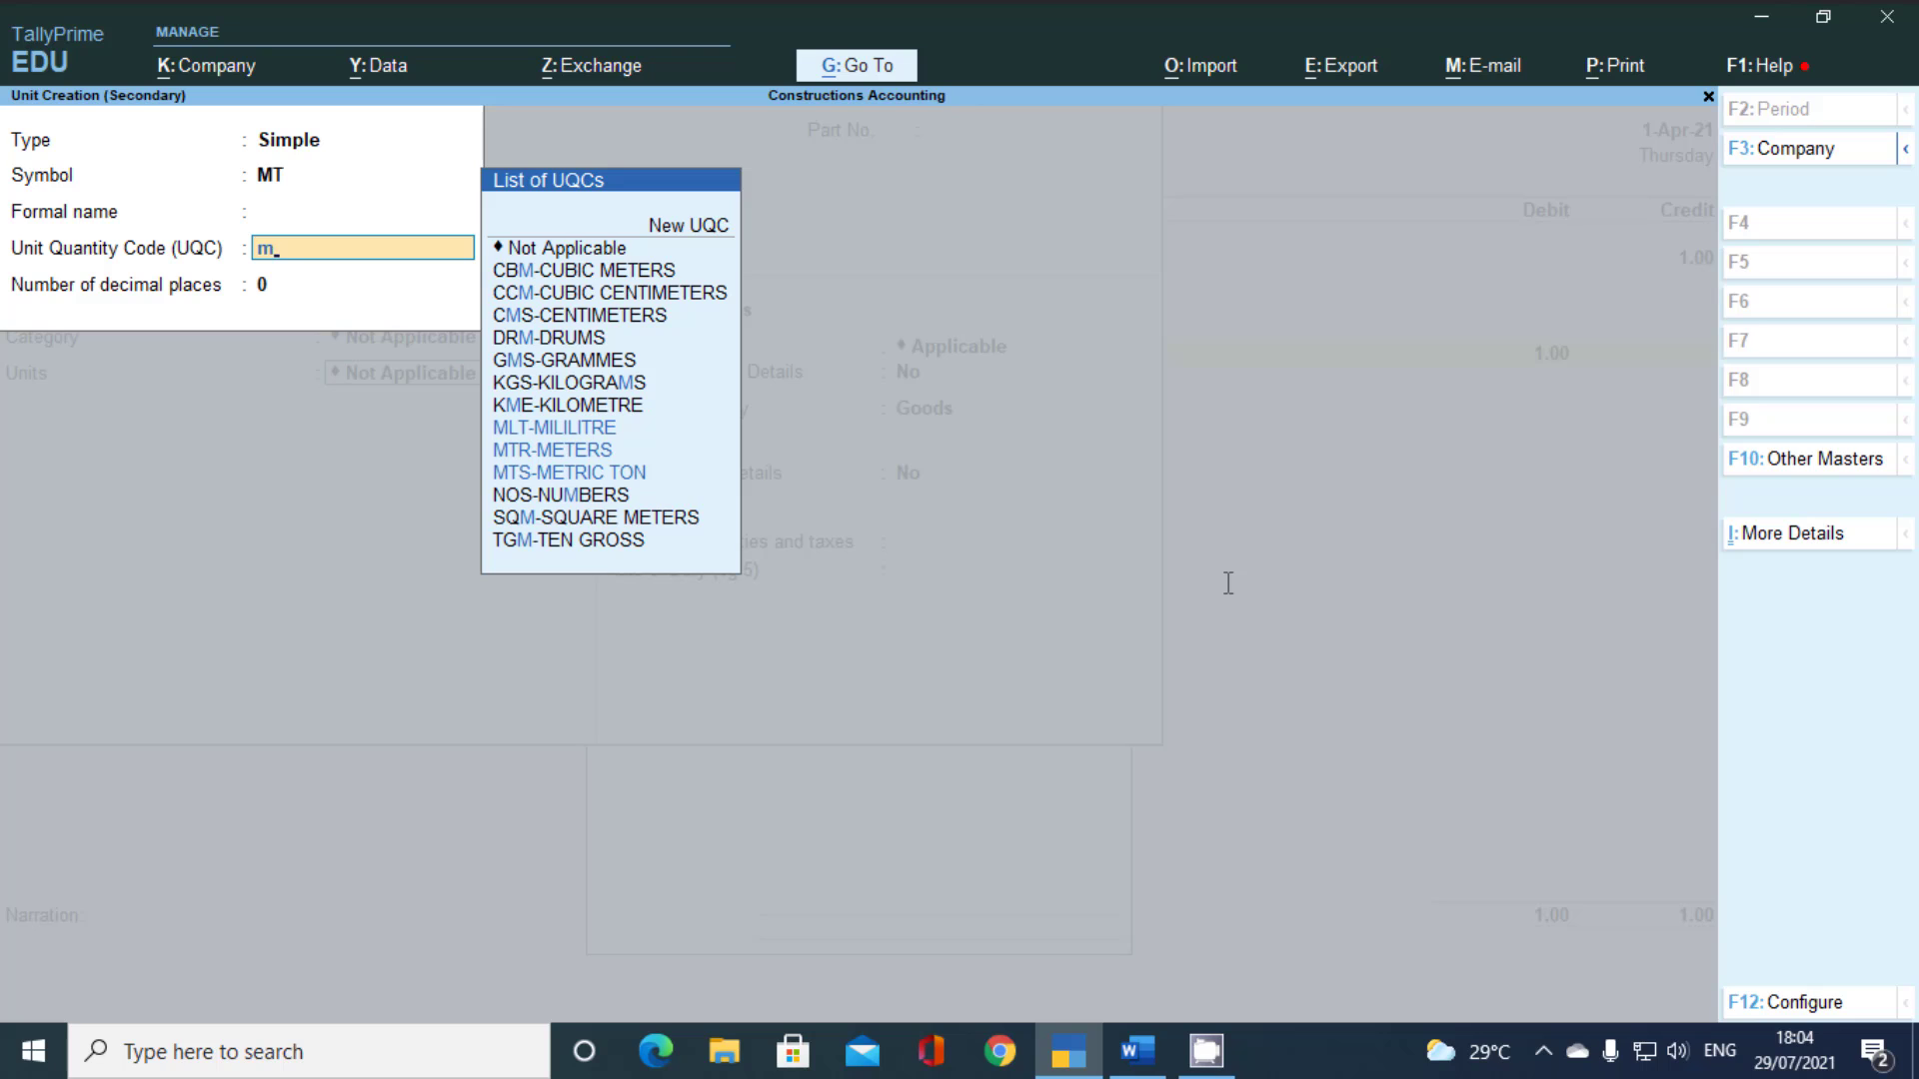
pyautogui.press('Down')
pyautogui.press('Down')
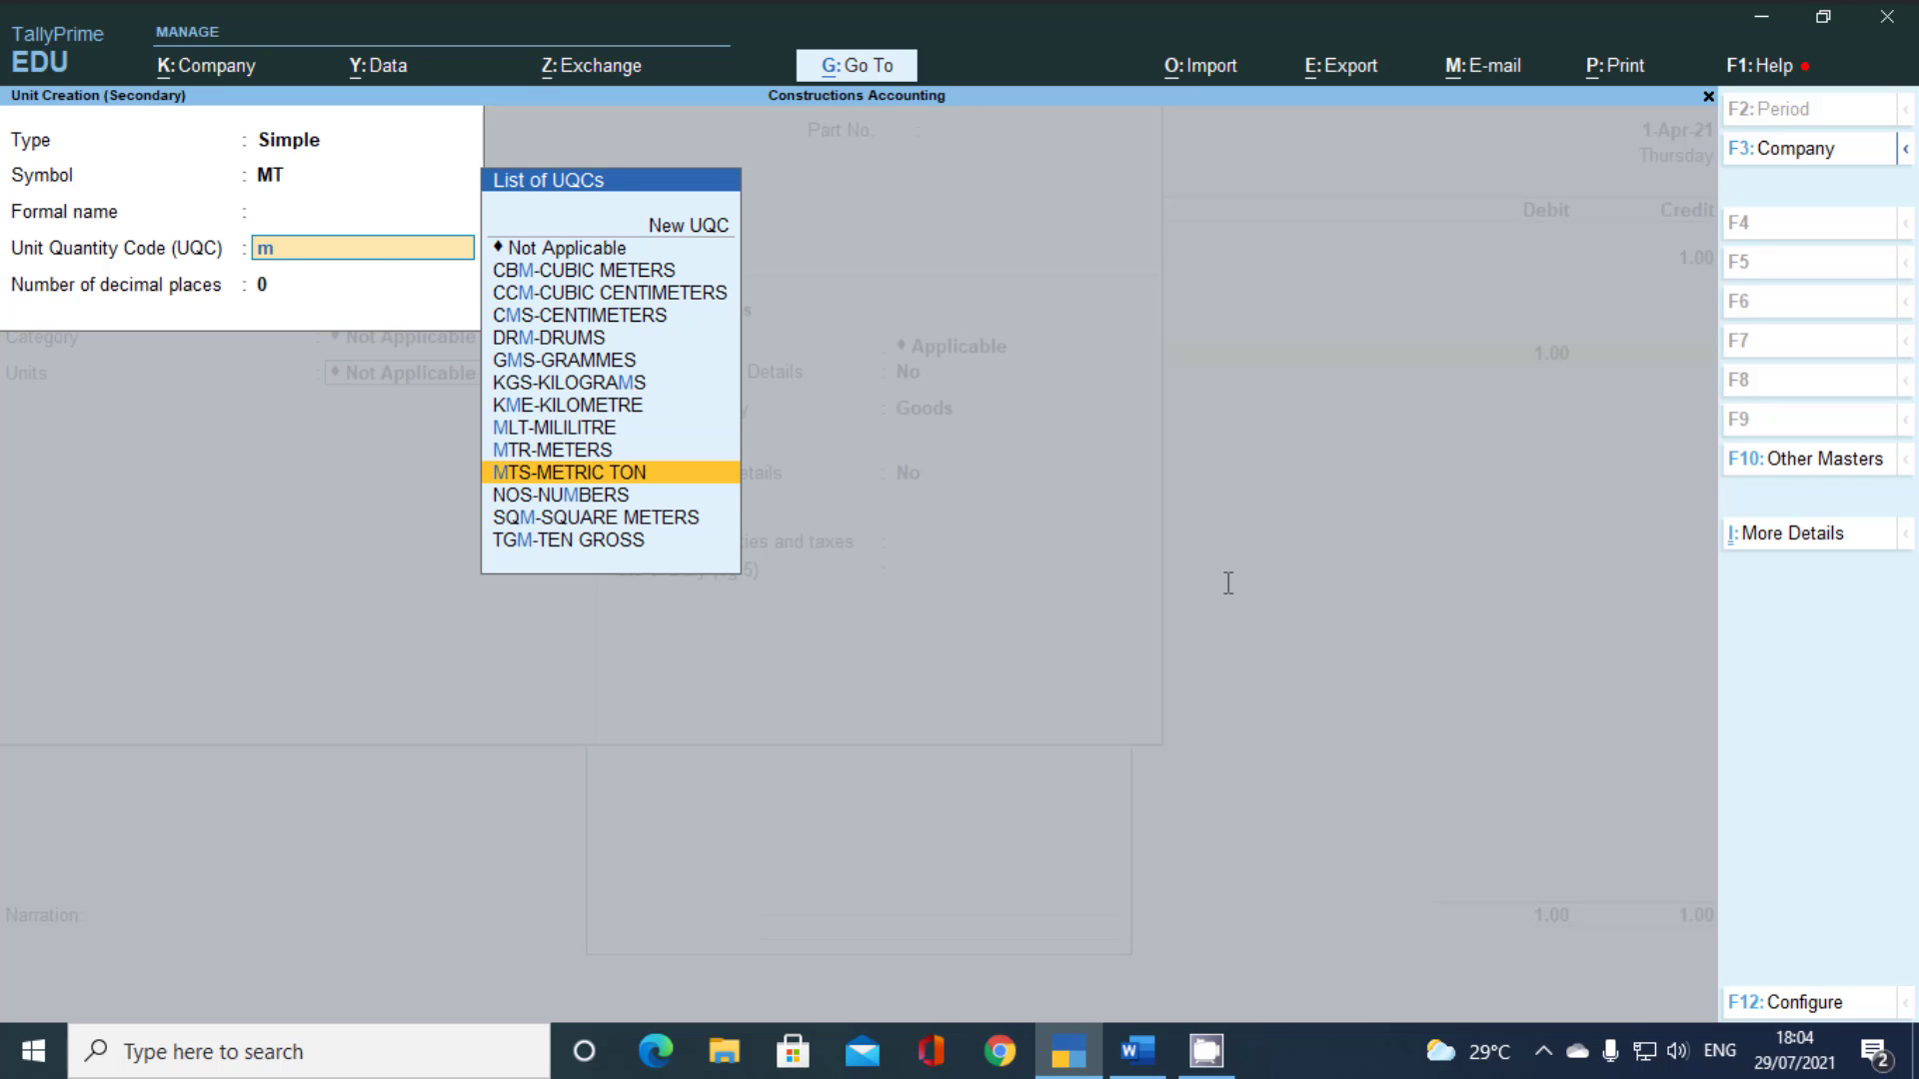
pyautogui.press('Return')
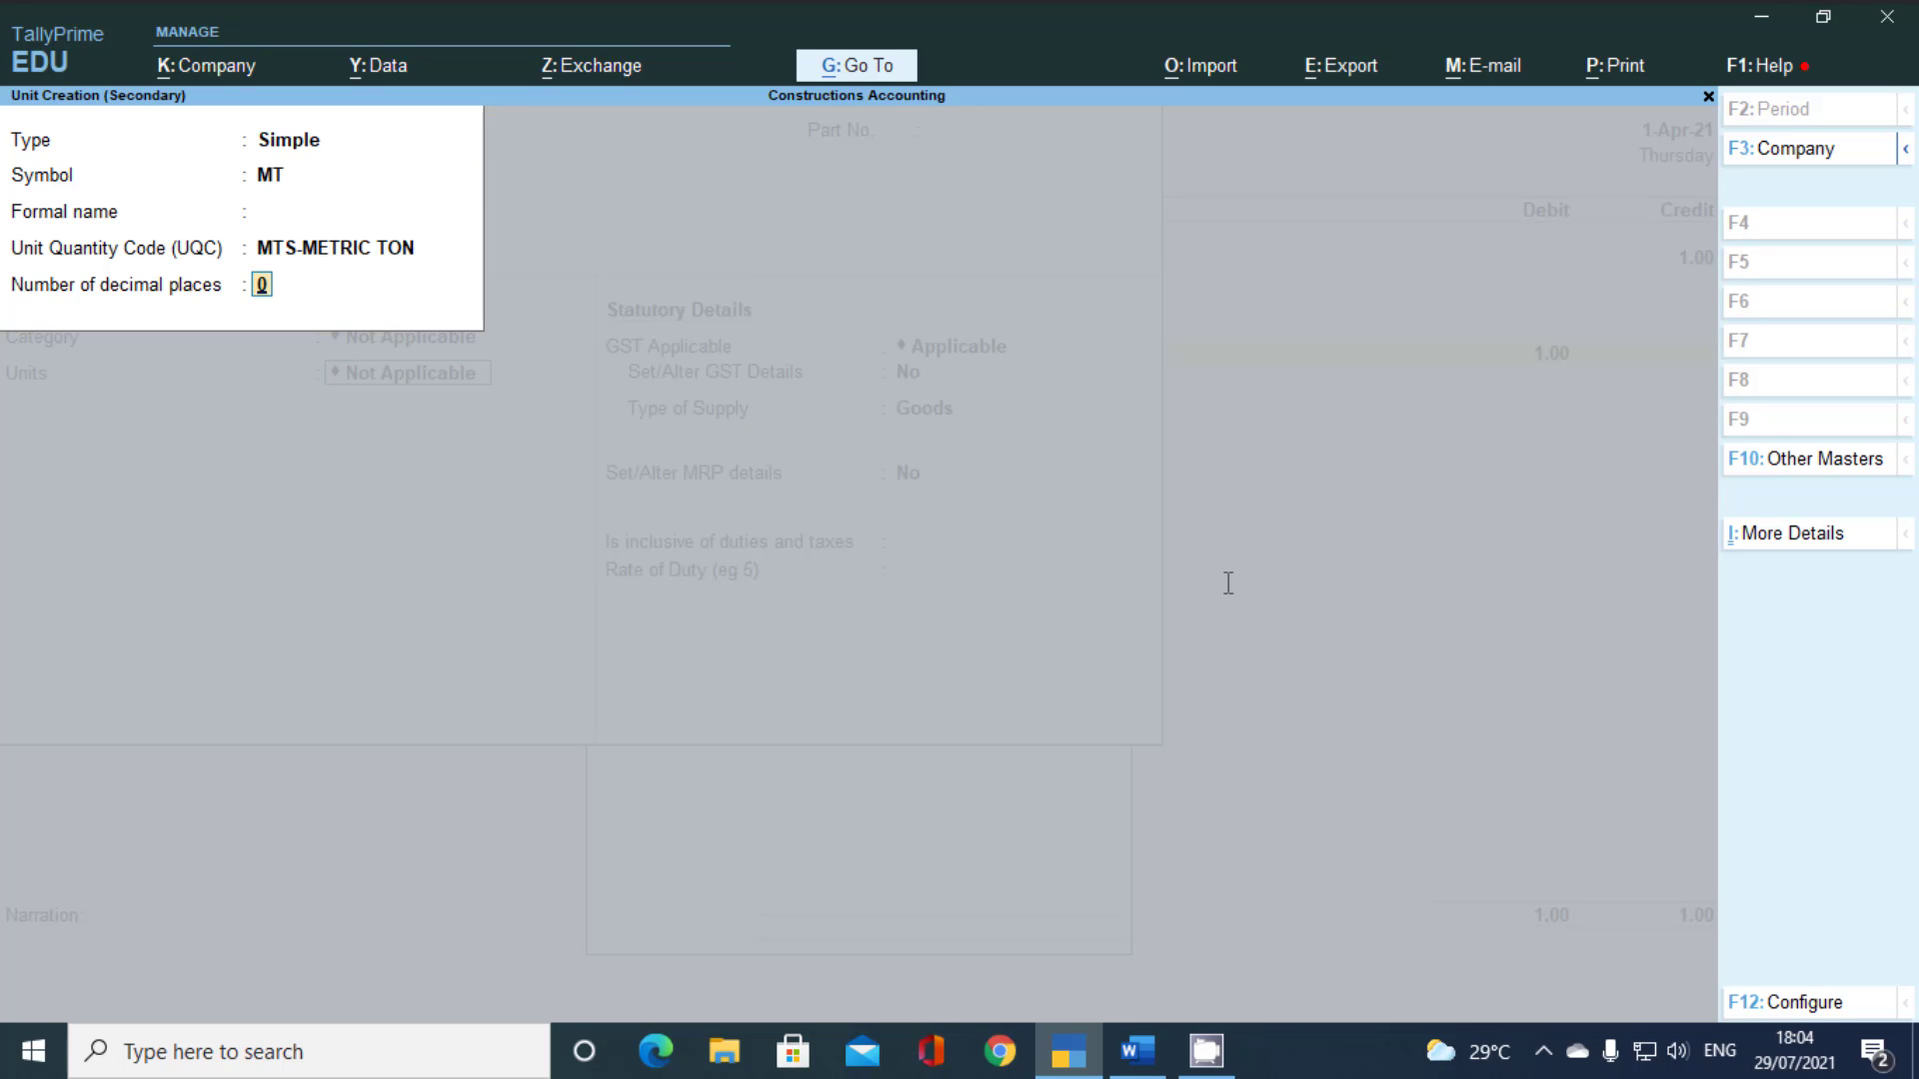
pyautogui.press('Return')
pyautogui.press('Return')
pyautogui.press('Return')
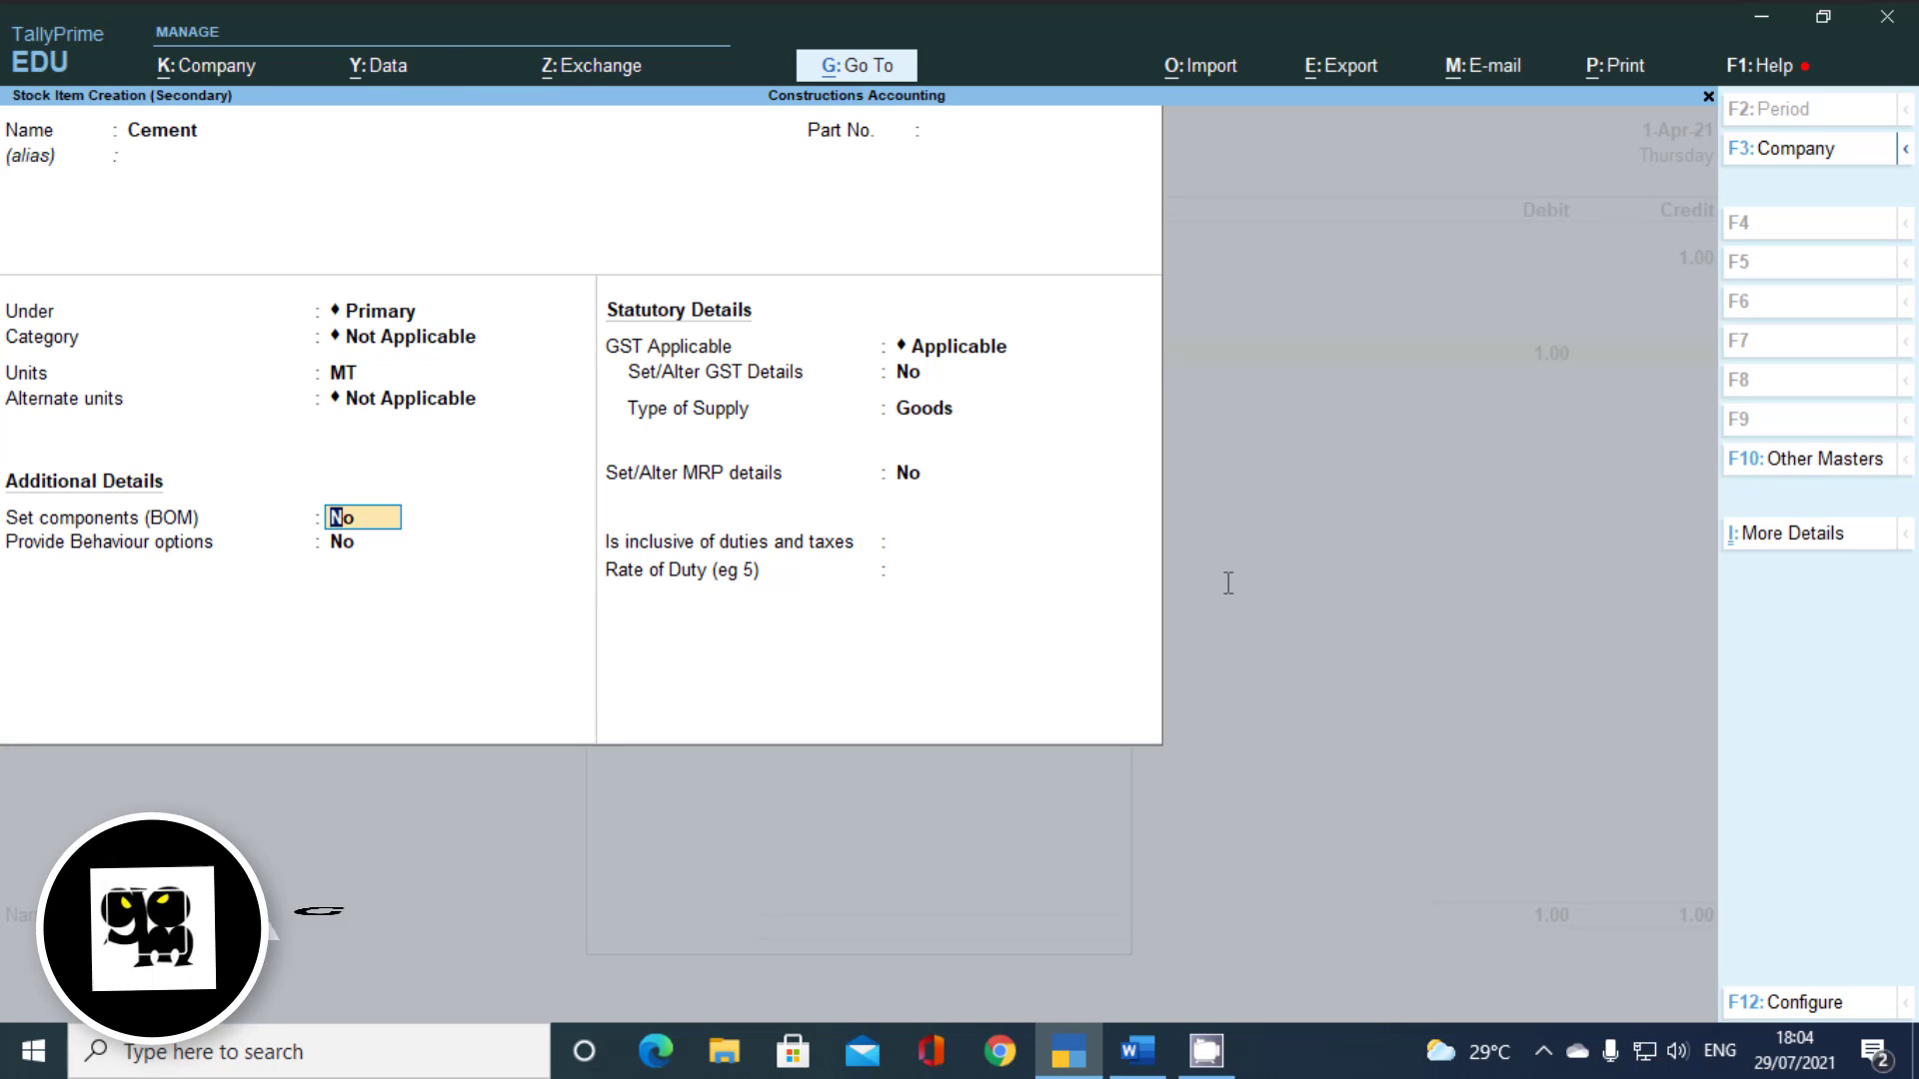
pyautogui.hotkey('ctrl', 'a')
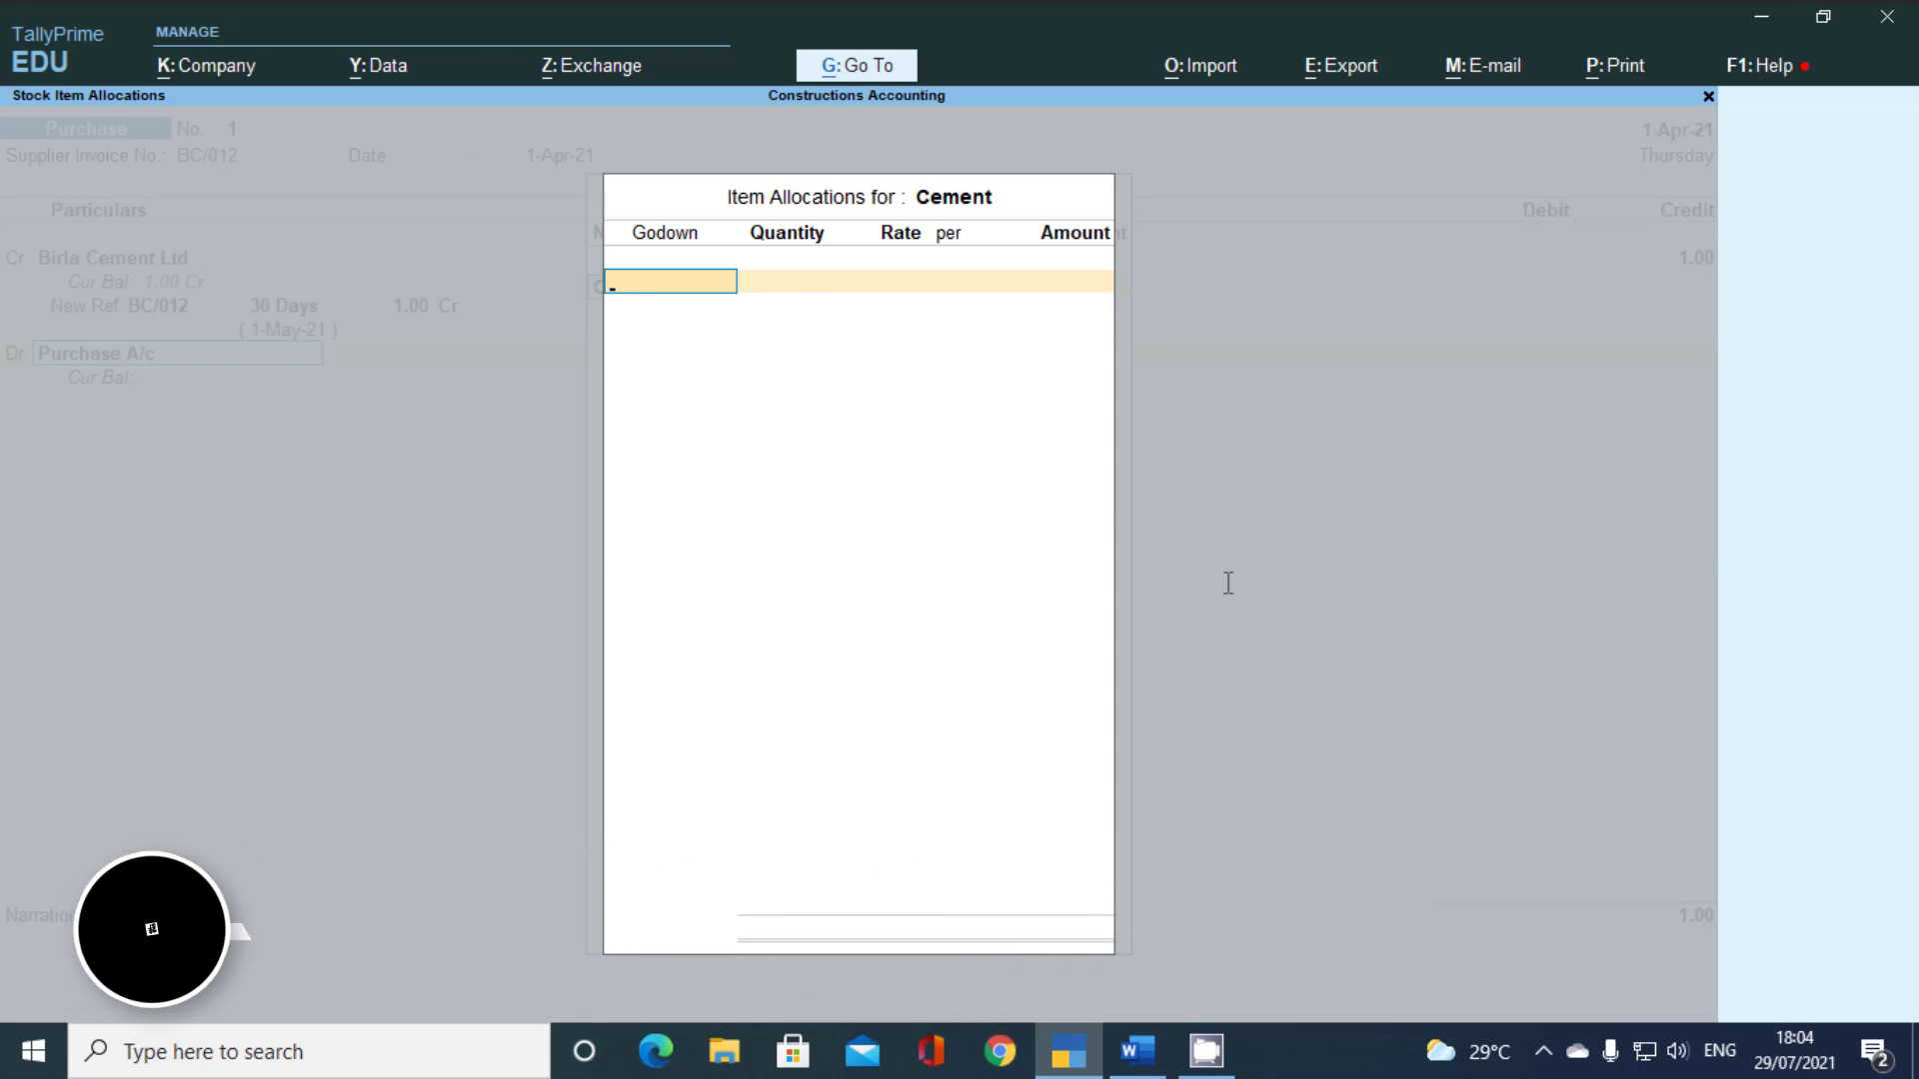
# Allocate 65 MT of Cement to SM Tower Godown at 6,000 per MT
pyautogui.hotkey('alt', 'Tab')
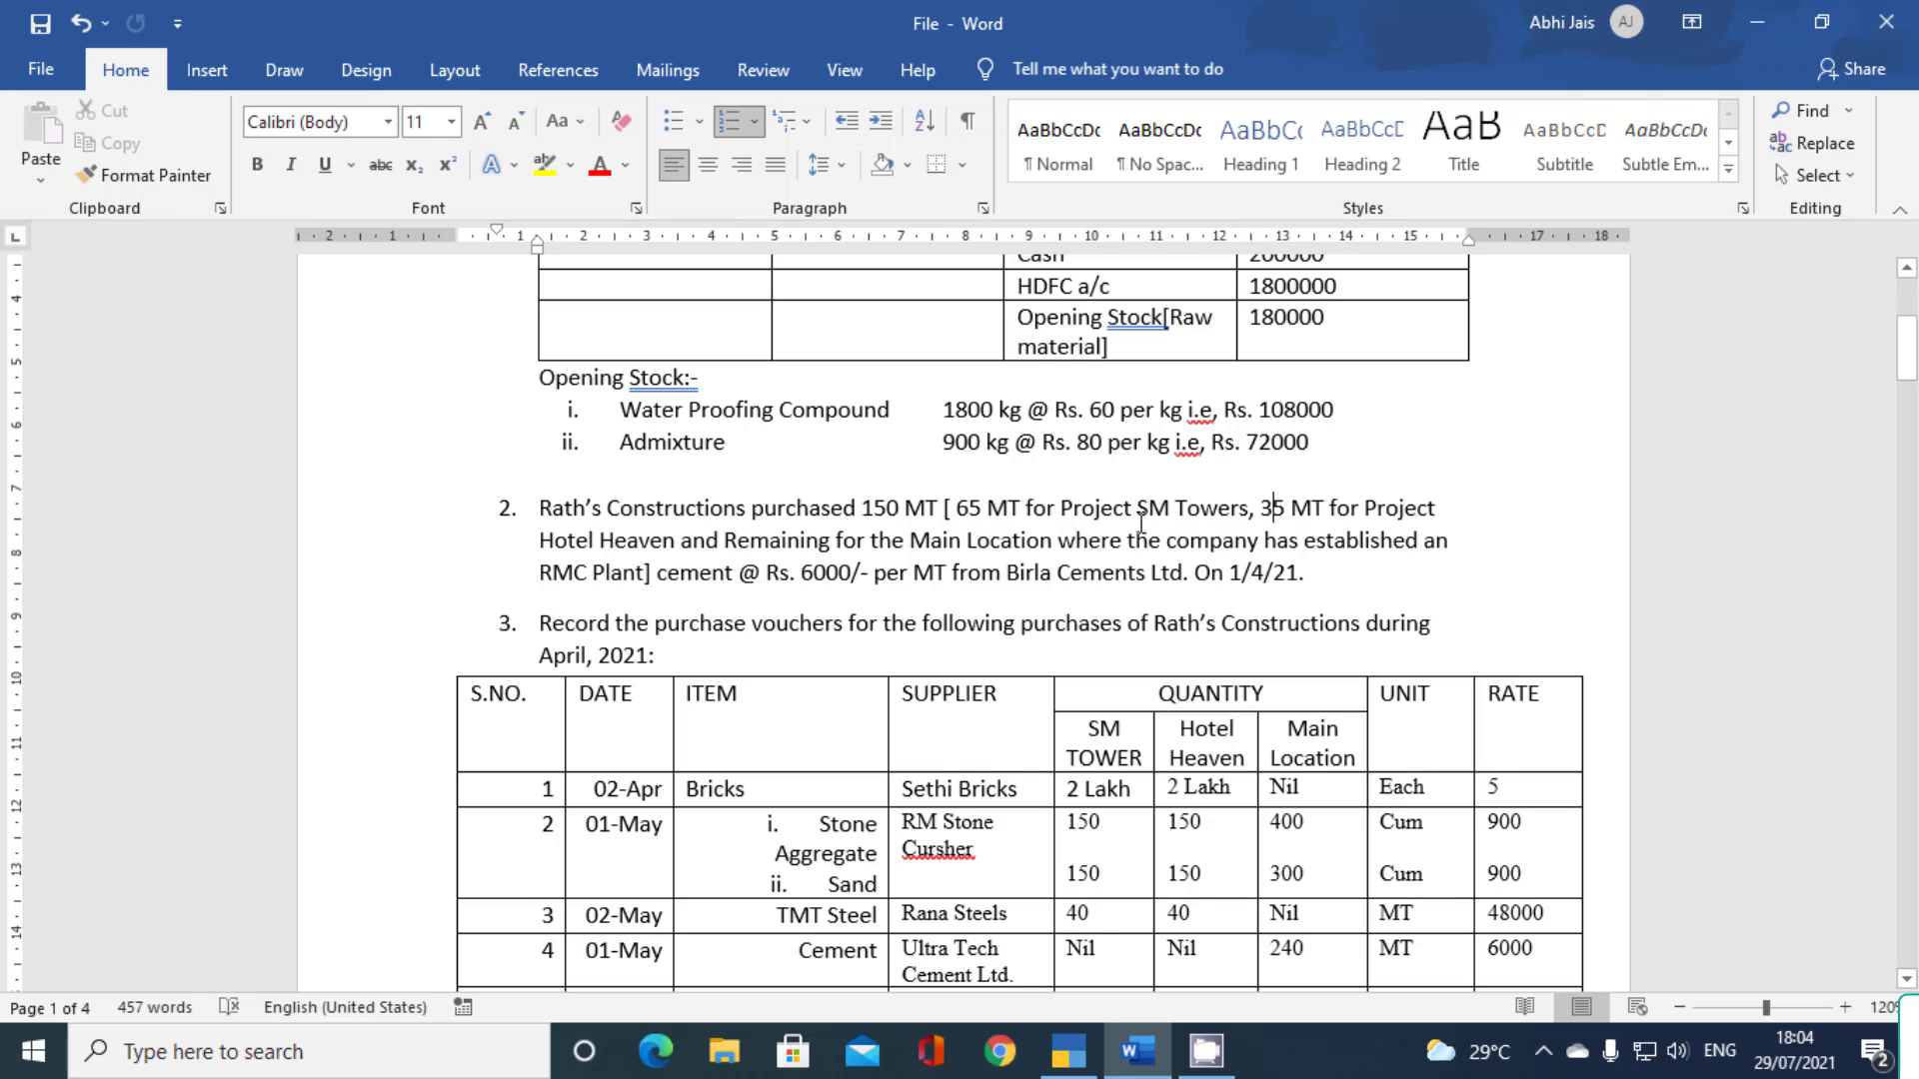
pyautogui.hotkey('alt', 'Tab')
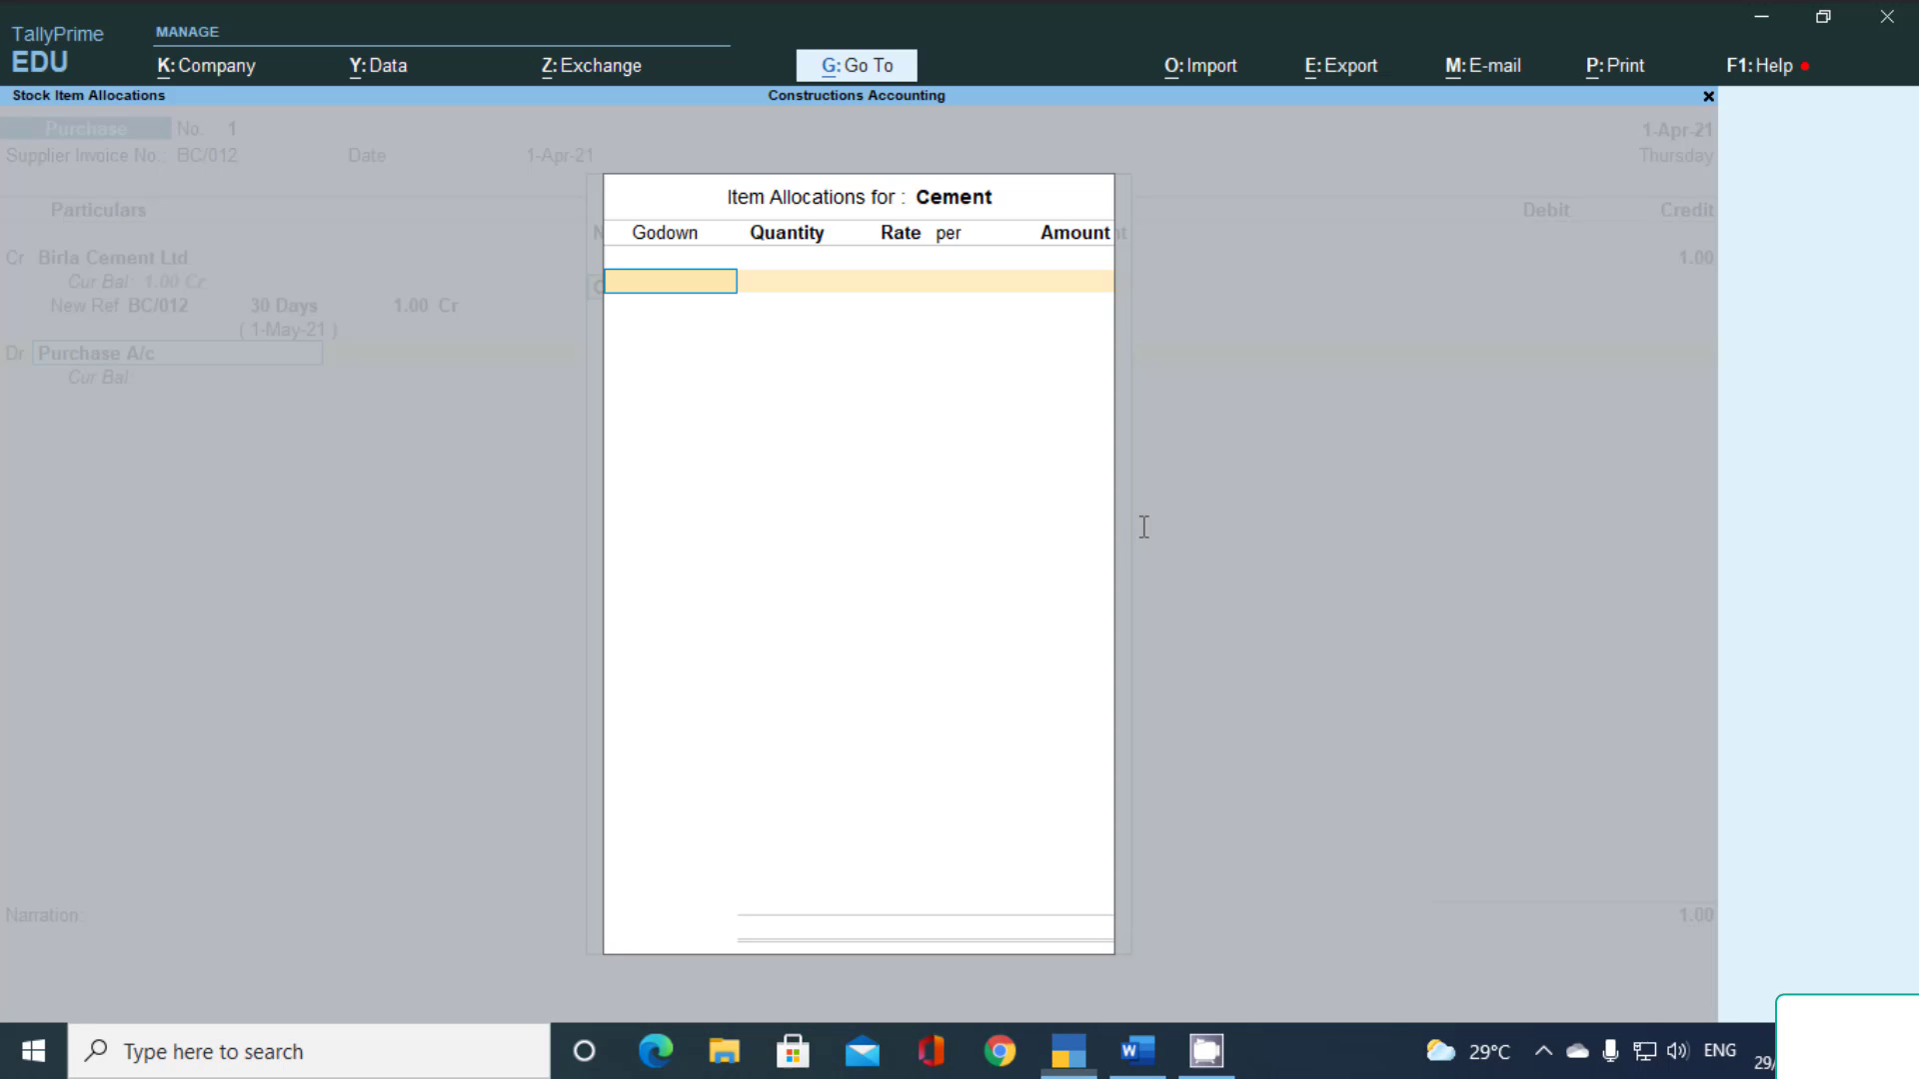
pyautogui.write('S')
pyautogui.press('Return')
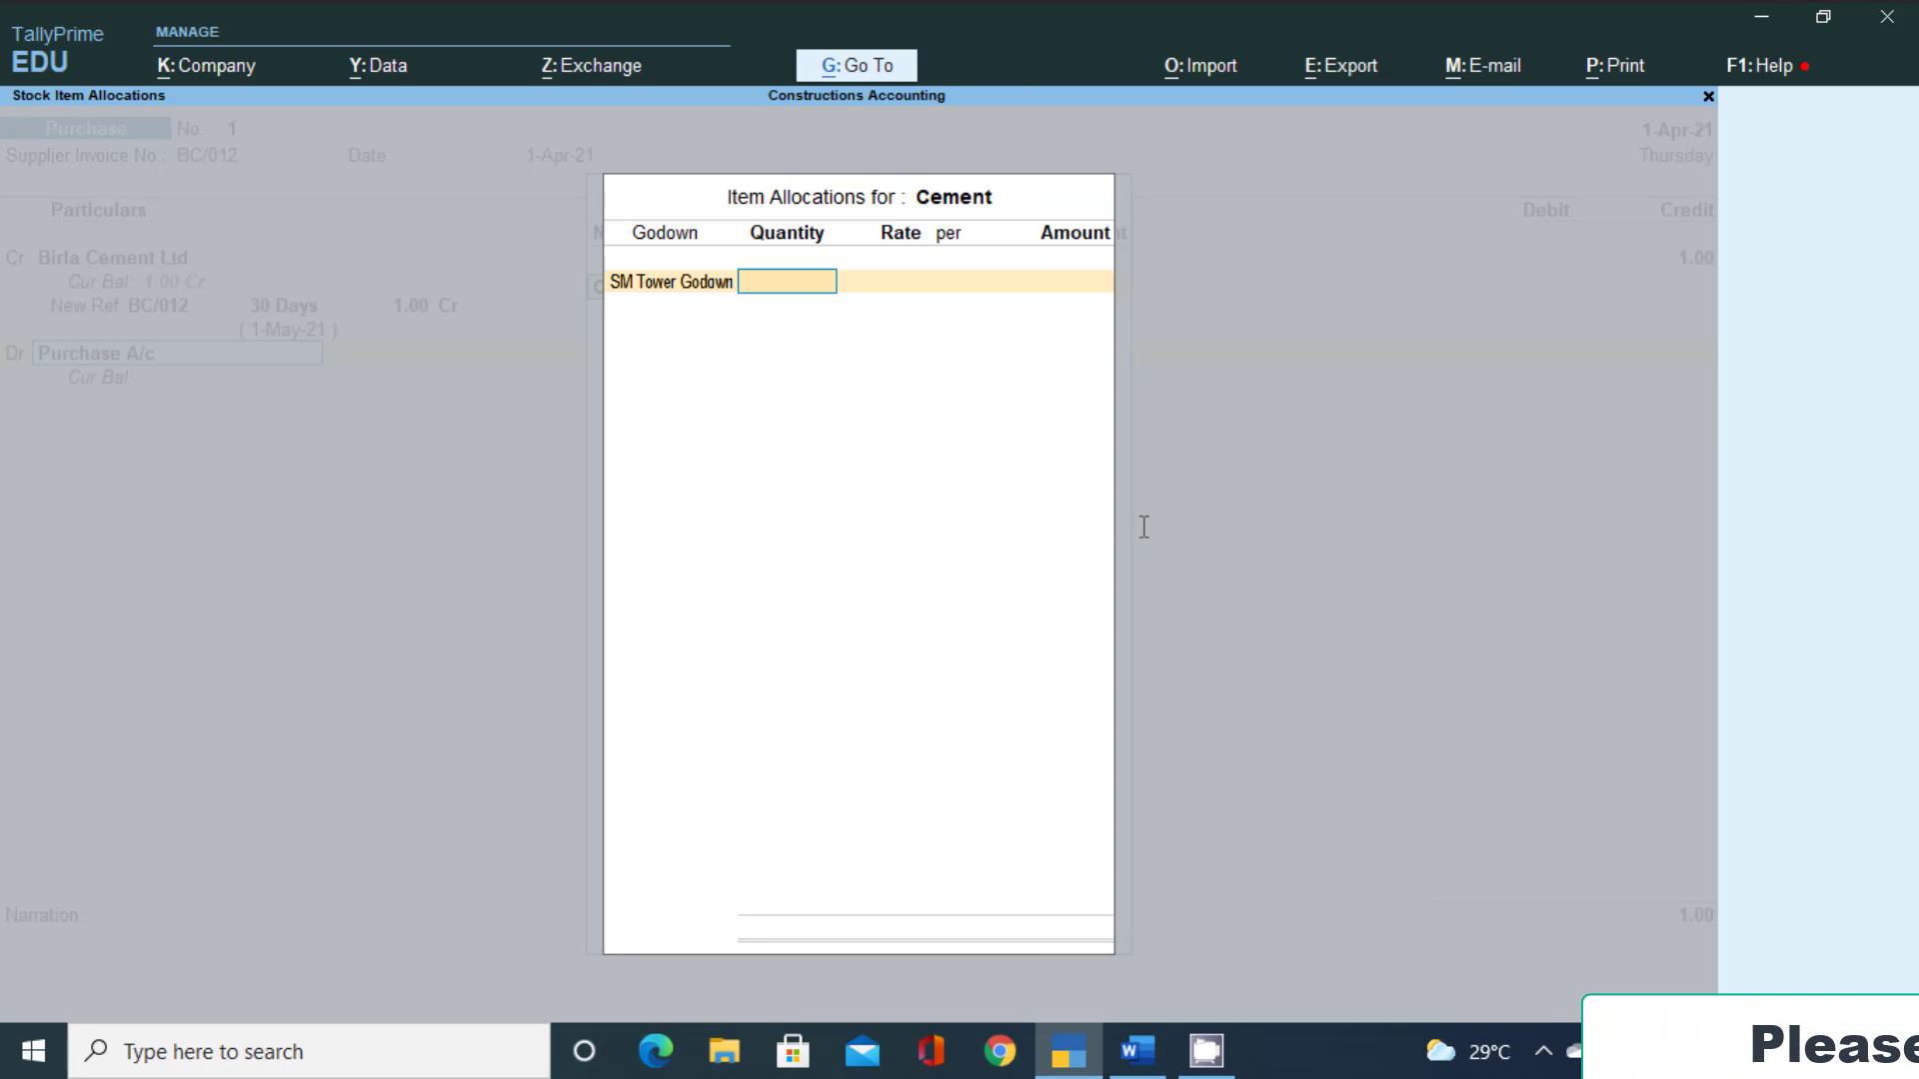
pyautogui.press('BackSpace')
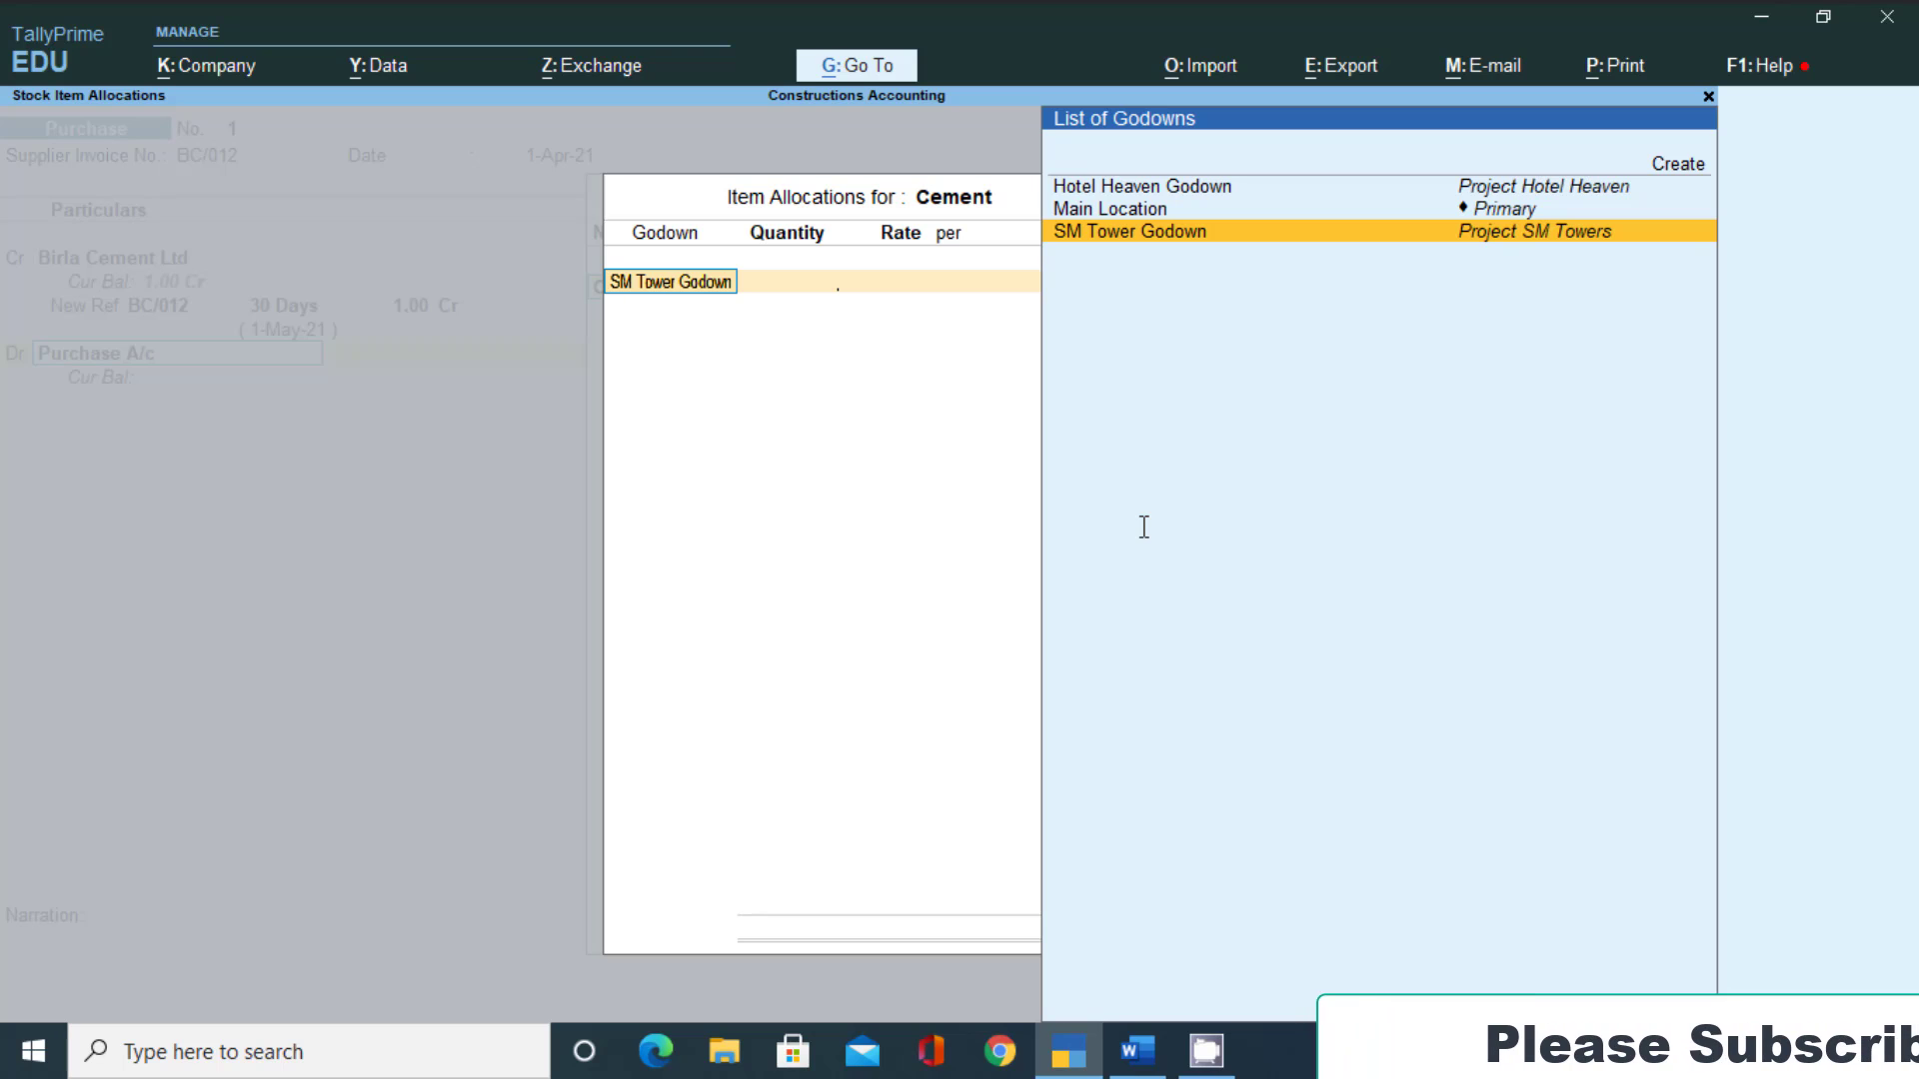
pyautogui.press('Return')
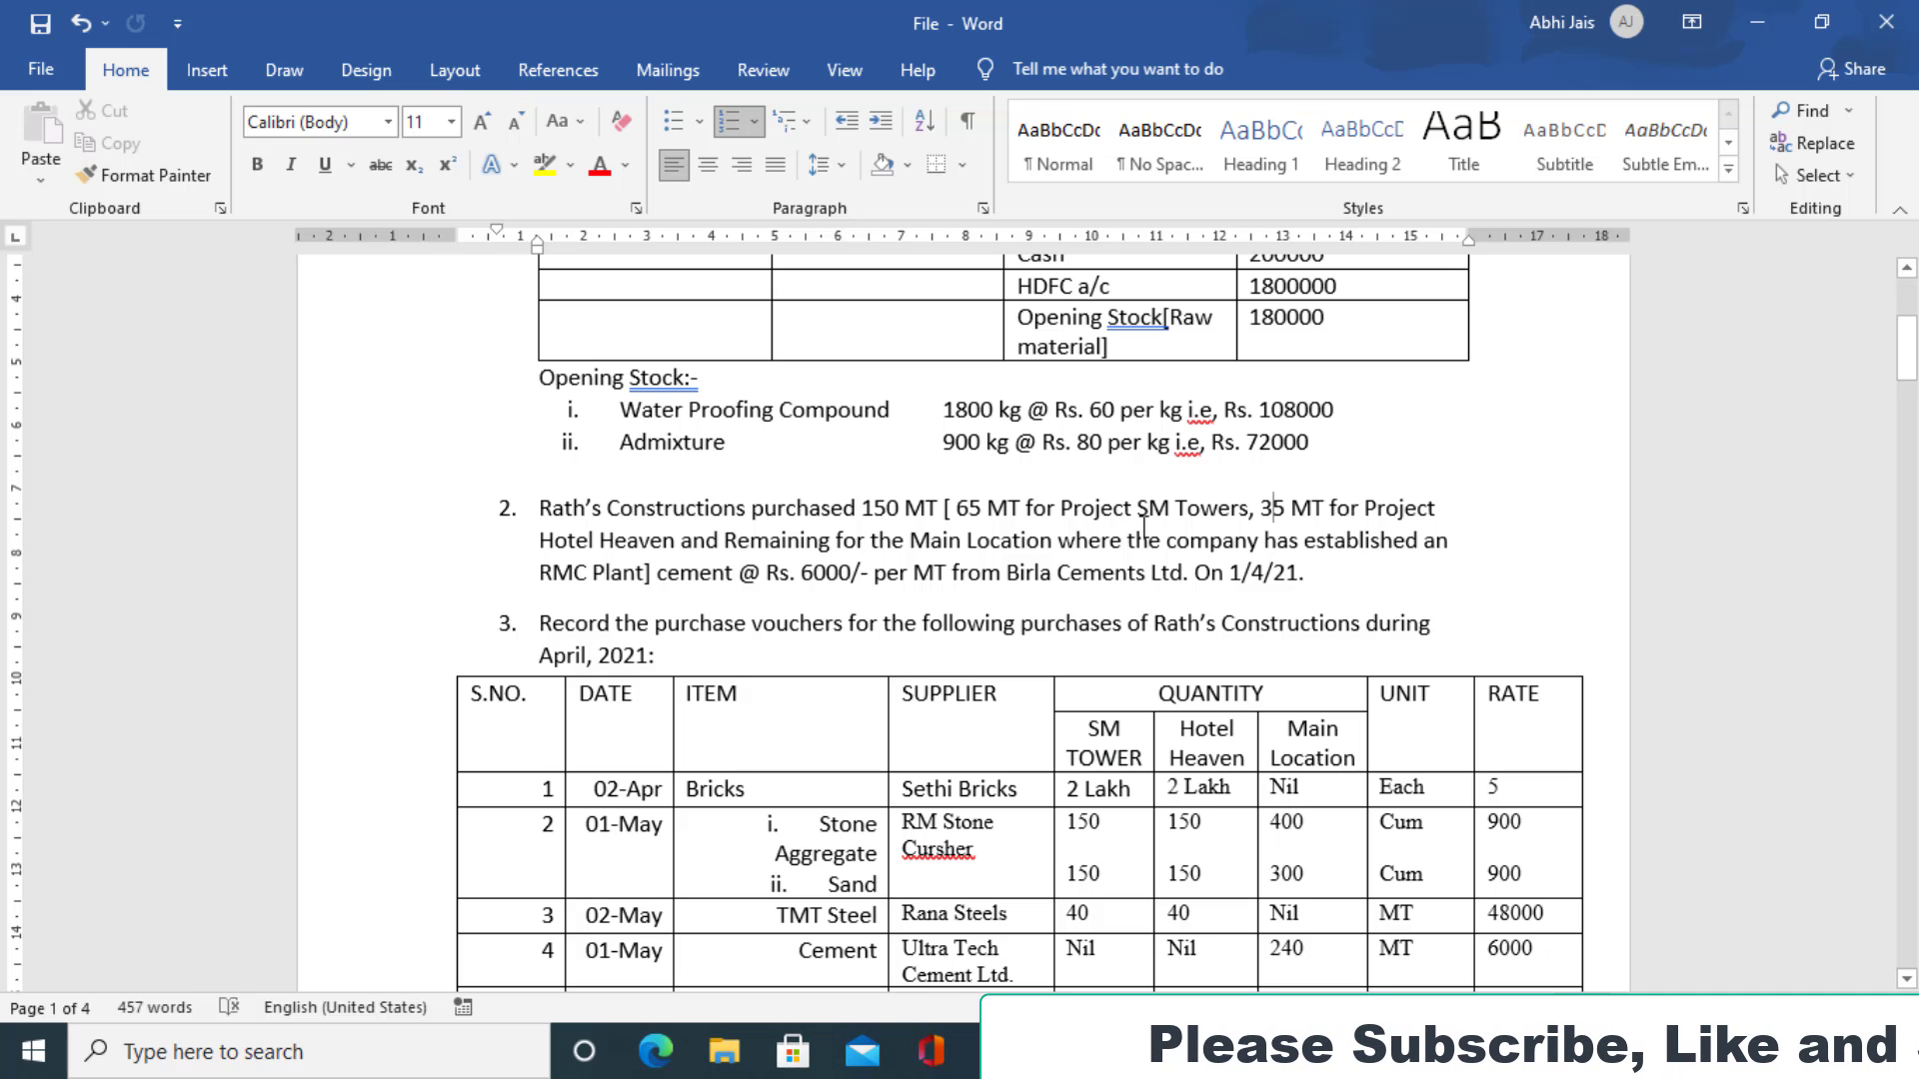
pyautogui.write('6')
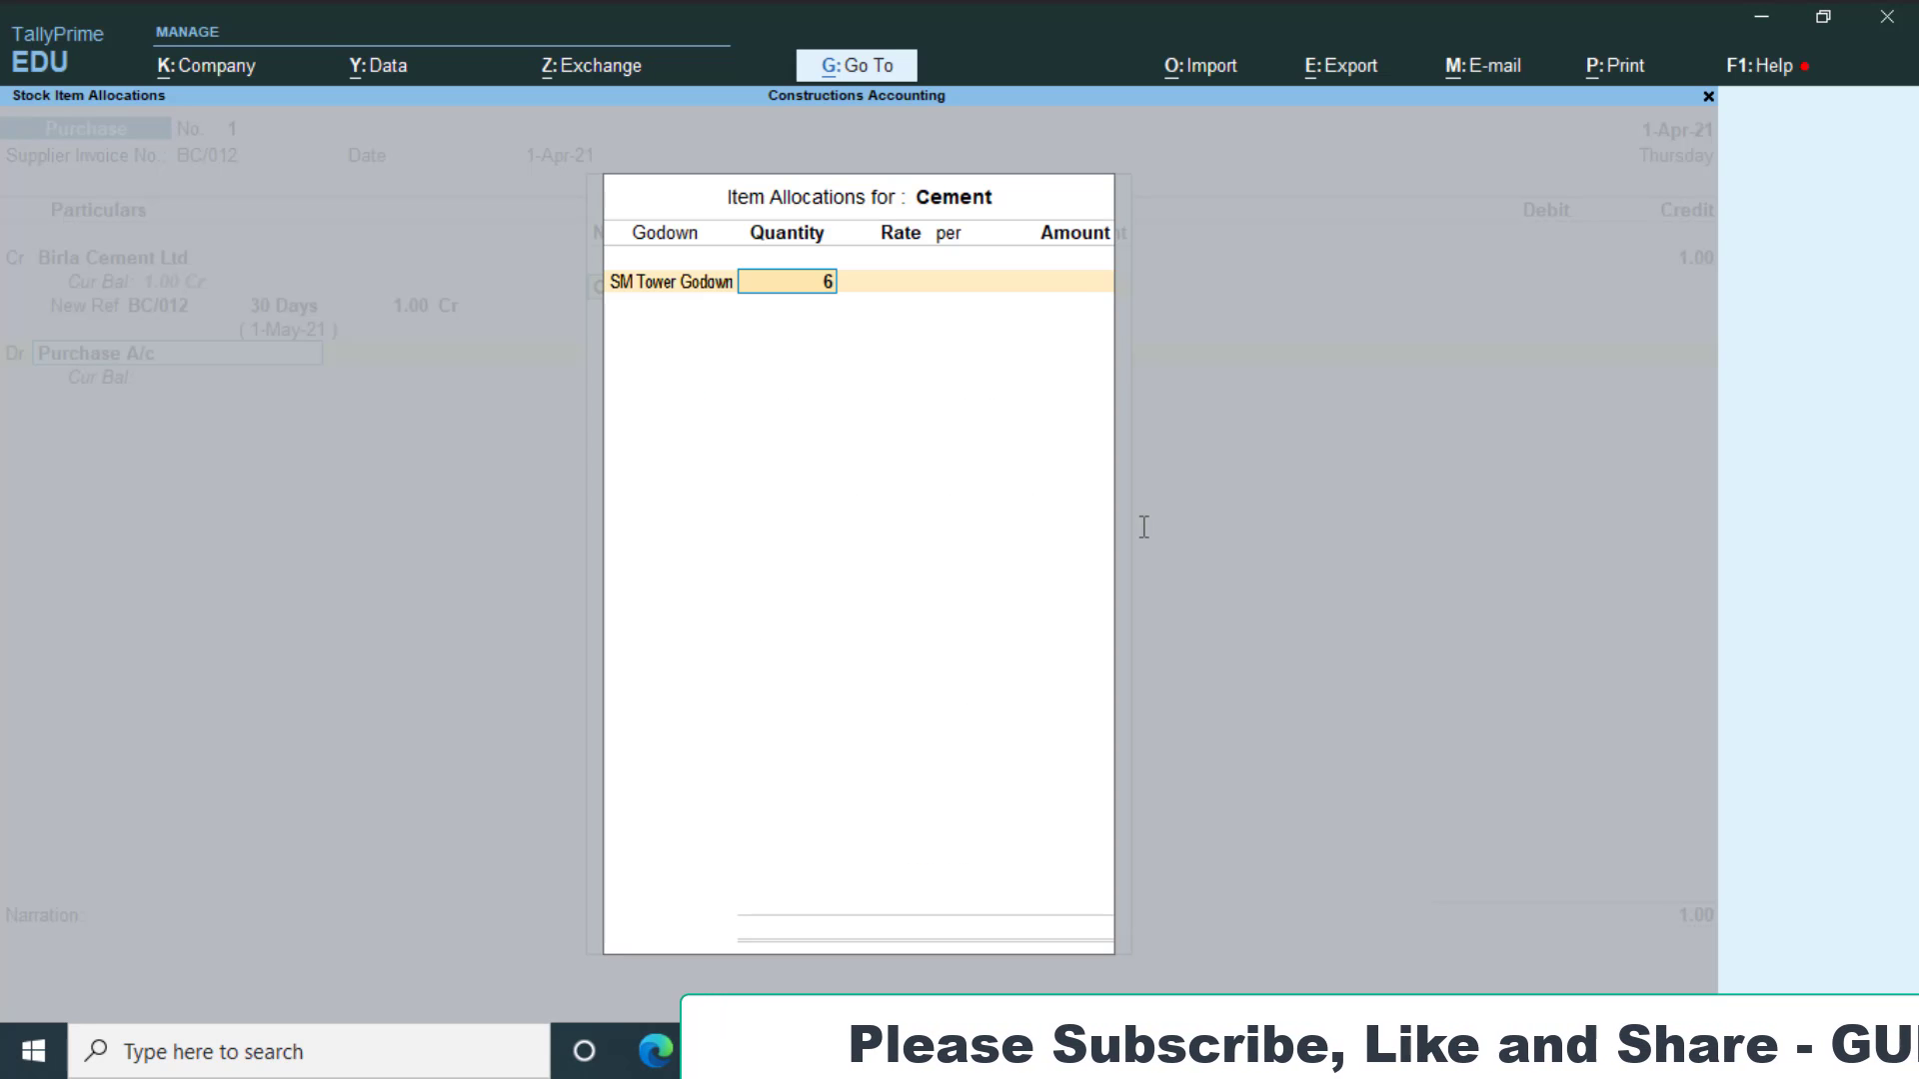
pyautogui.write('5')
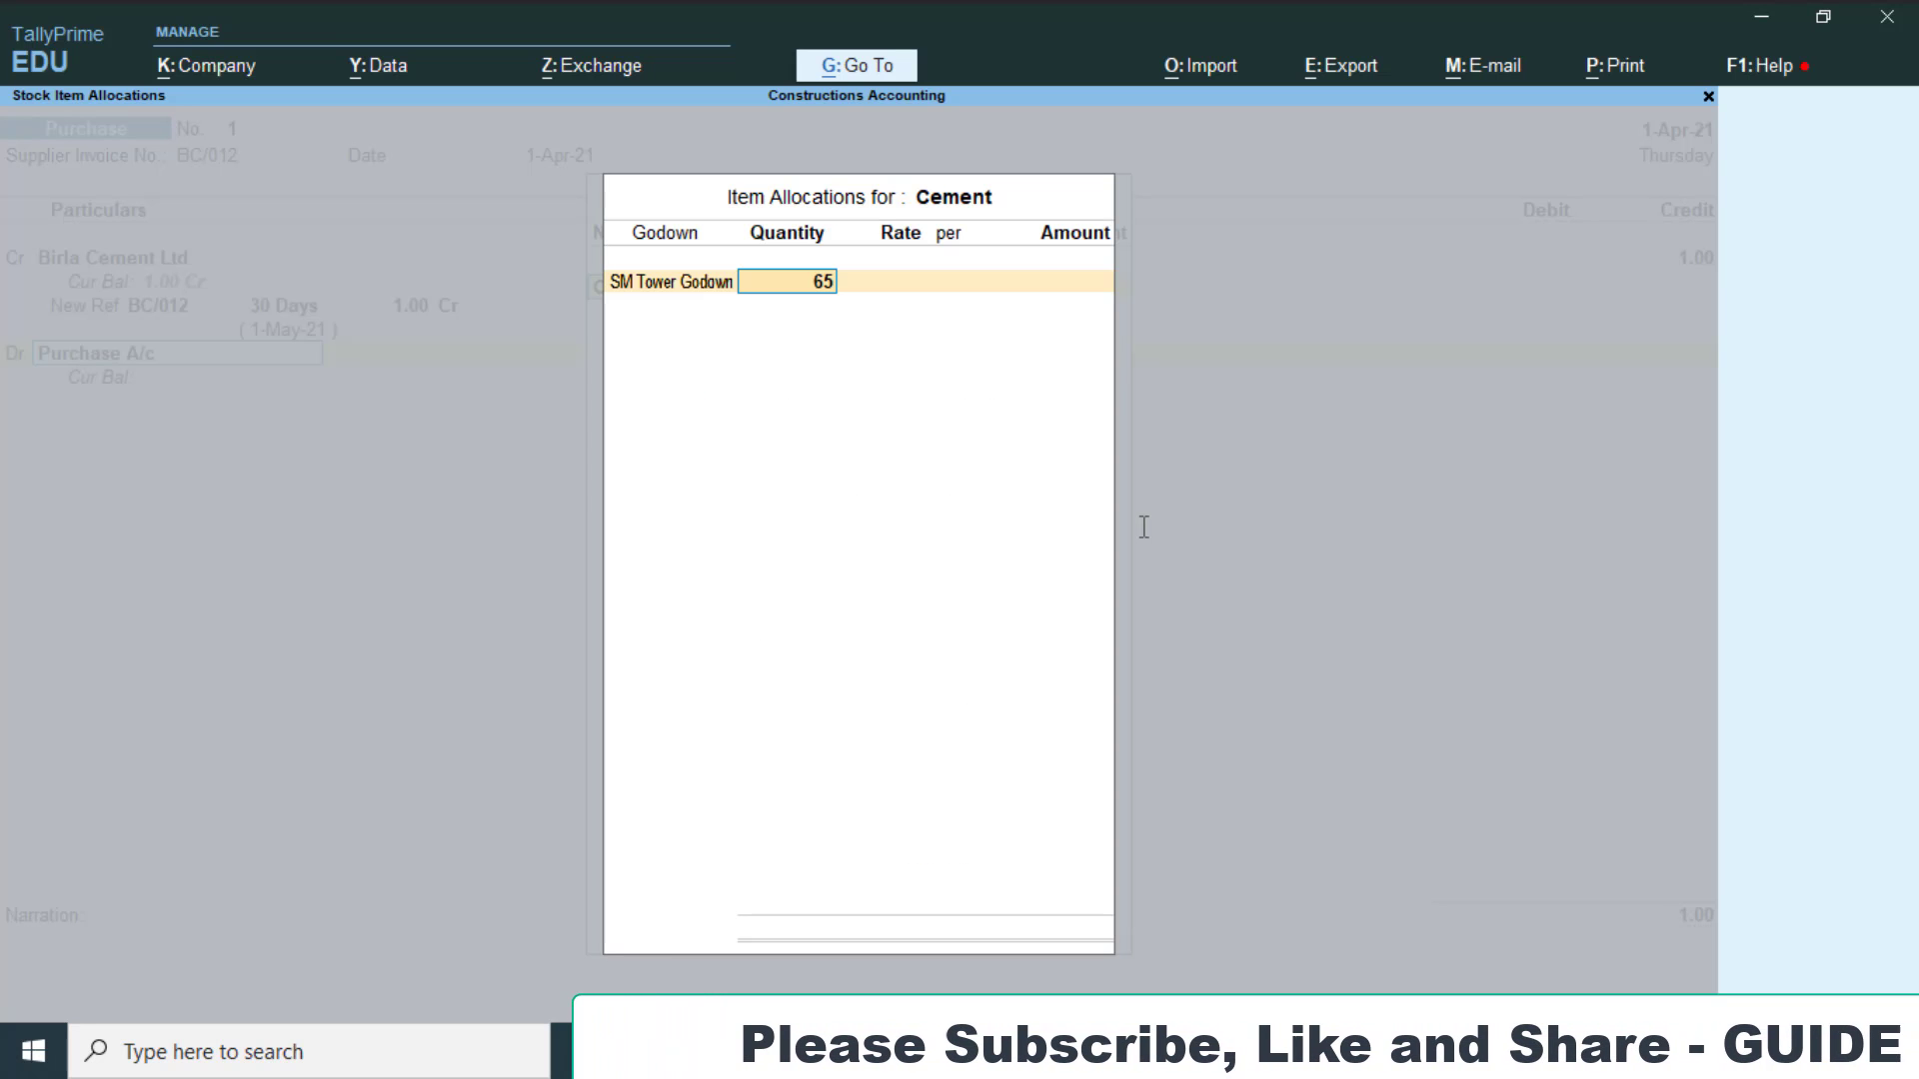
pyautogui.press('Return')
pyautogui.hotkey('alt', 'Tab')
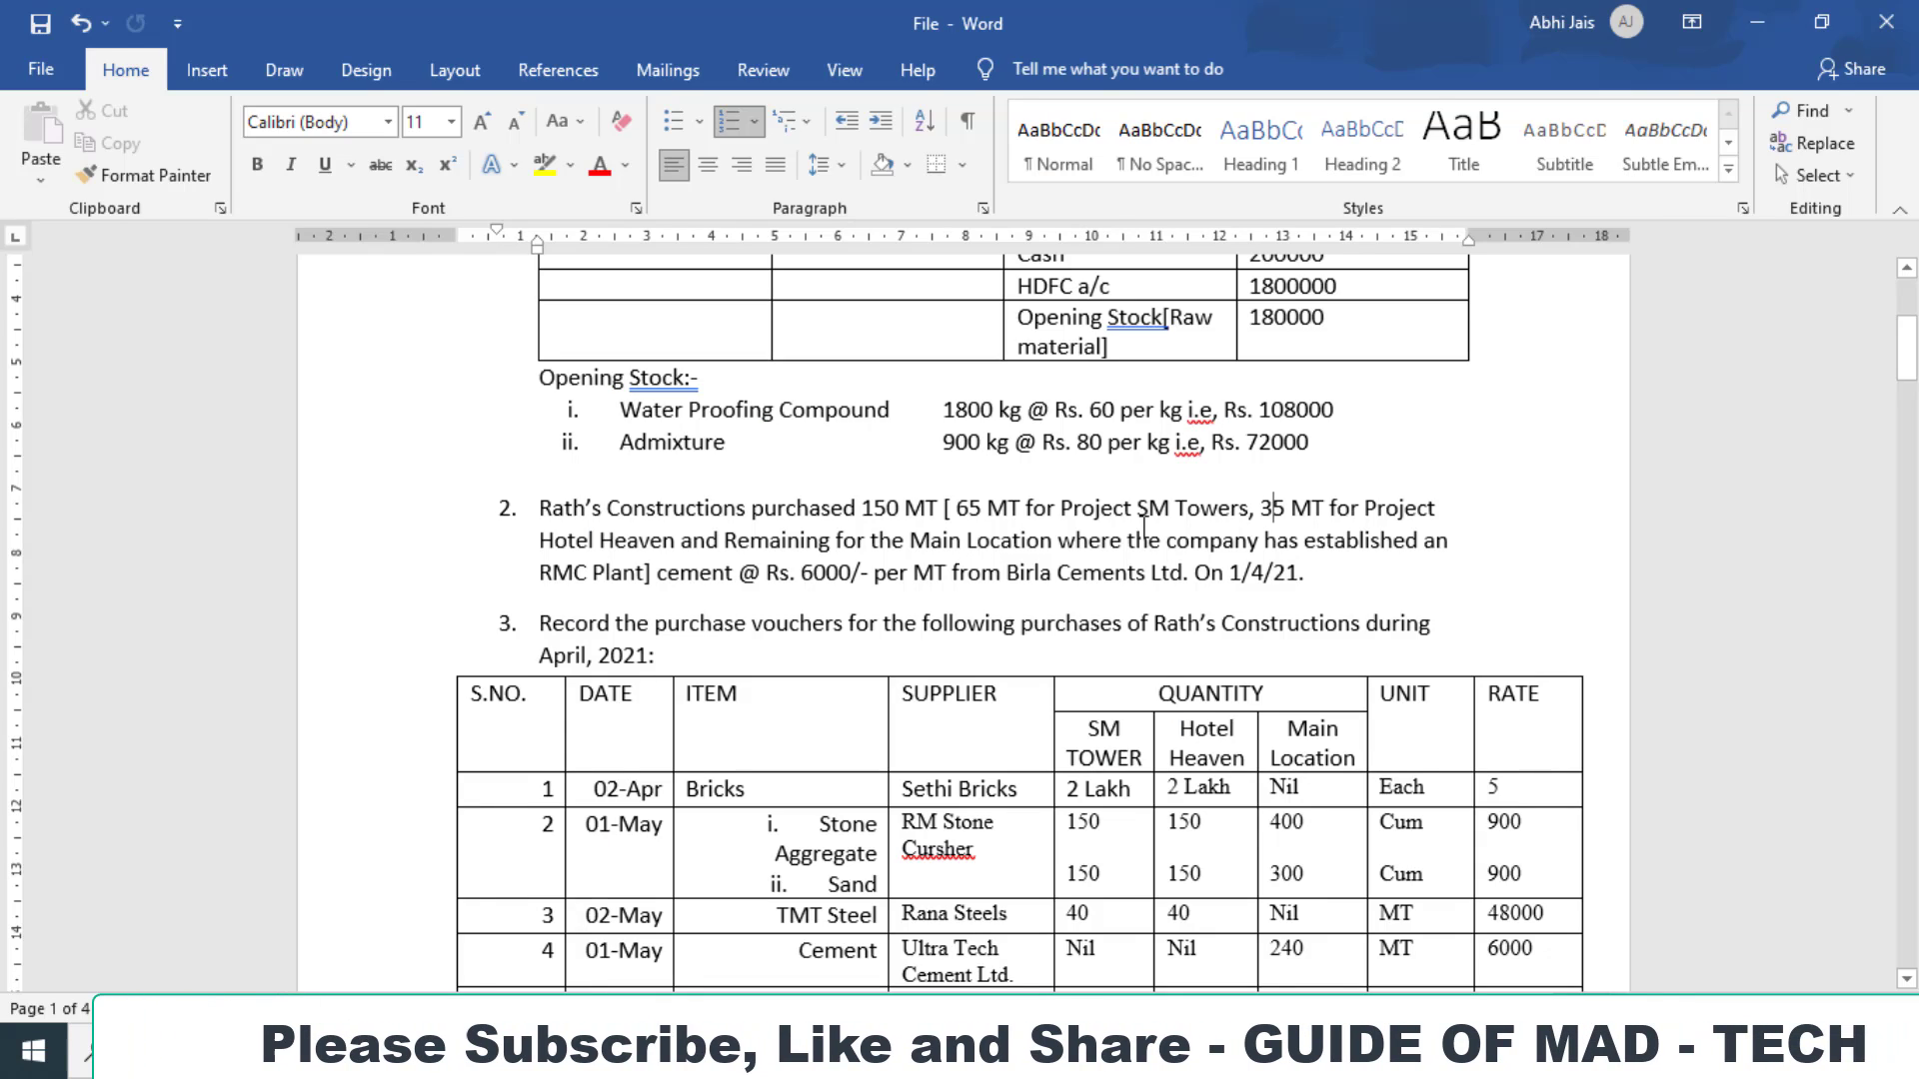
pyautogui.hotkey('alt', 'Tab')
pyautogui.write('6000')
pyautogui.press('Return')
pyautogui.press('Return')
pyautogui.press('Return')
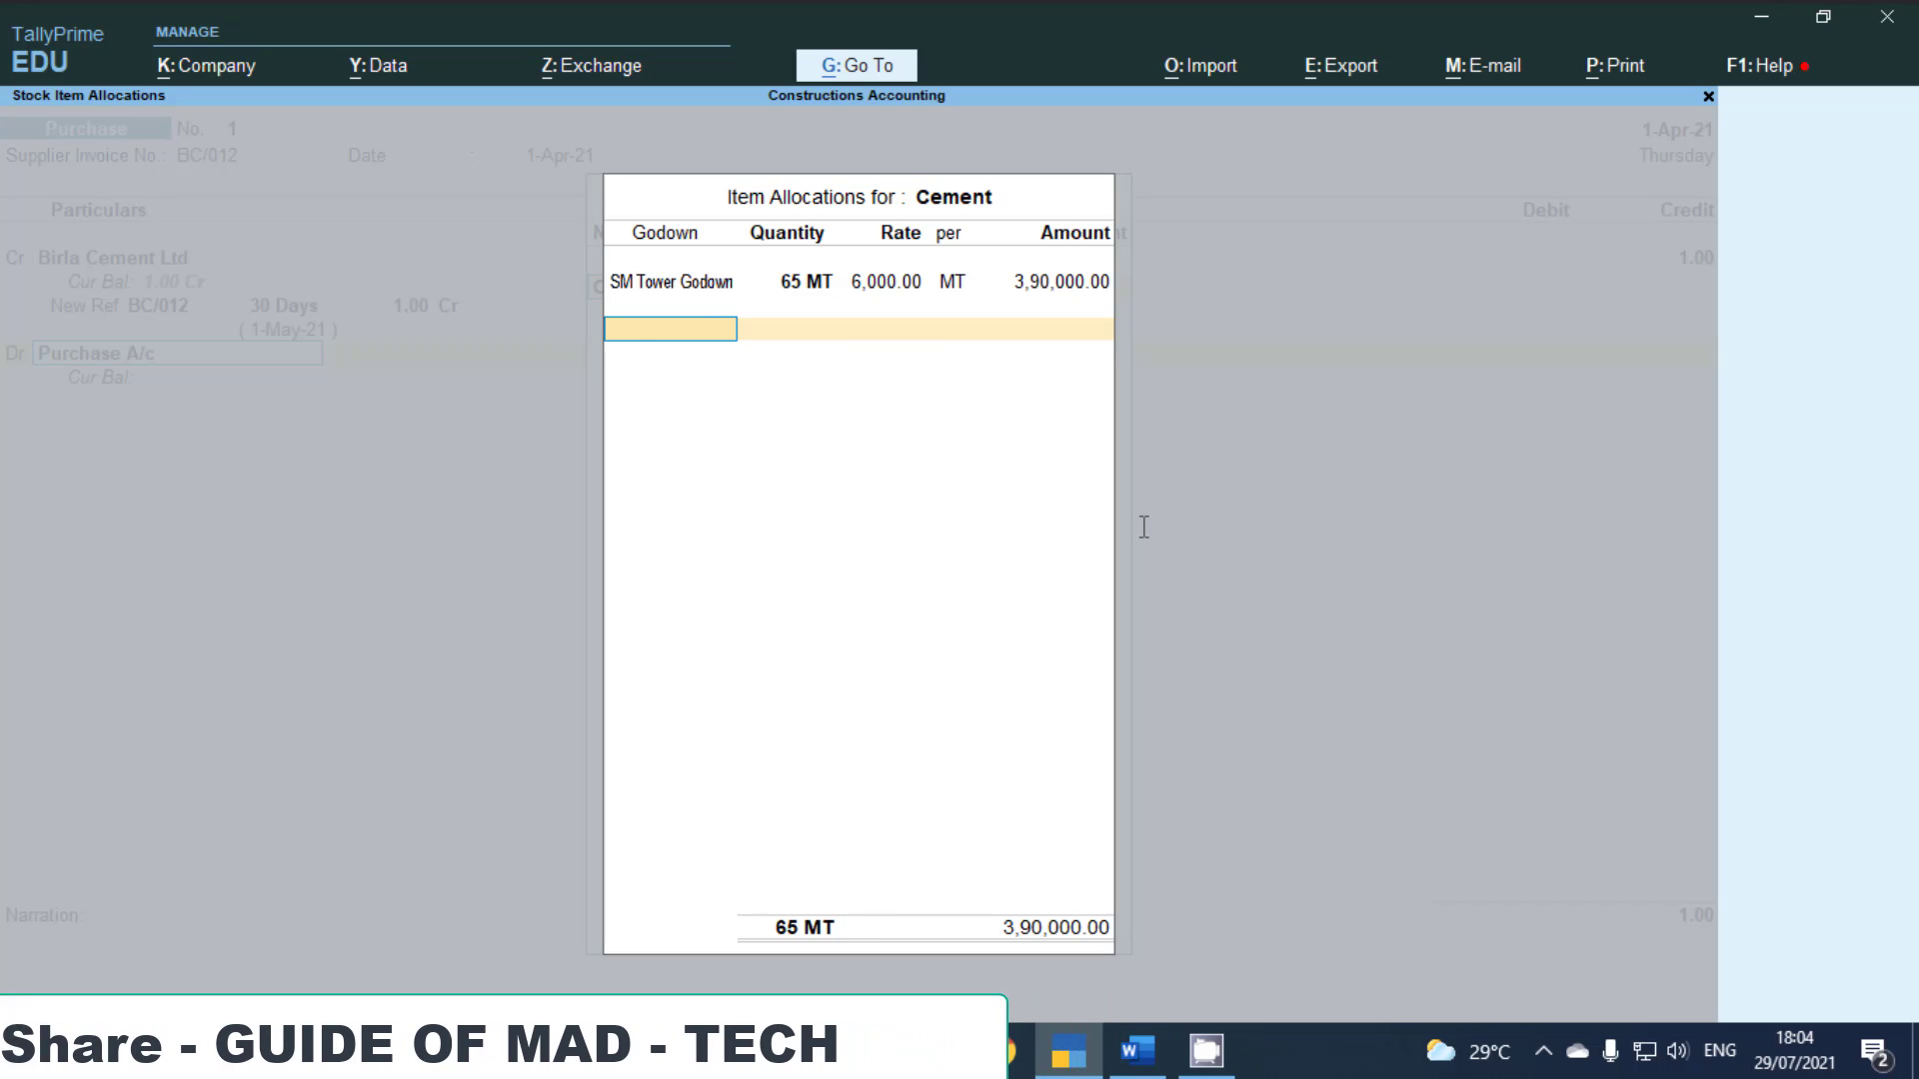
# Add a second row allocating 35 MT to Hotel Heaven Godown
pyautogui.hotkey('alt', 'Tab')
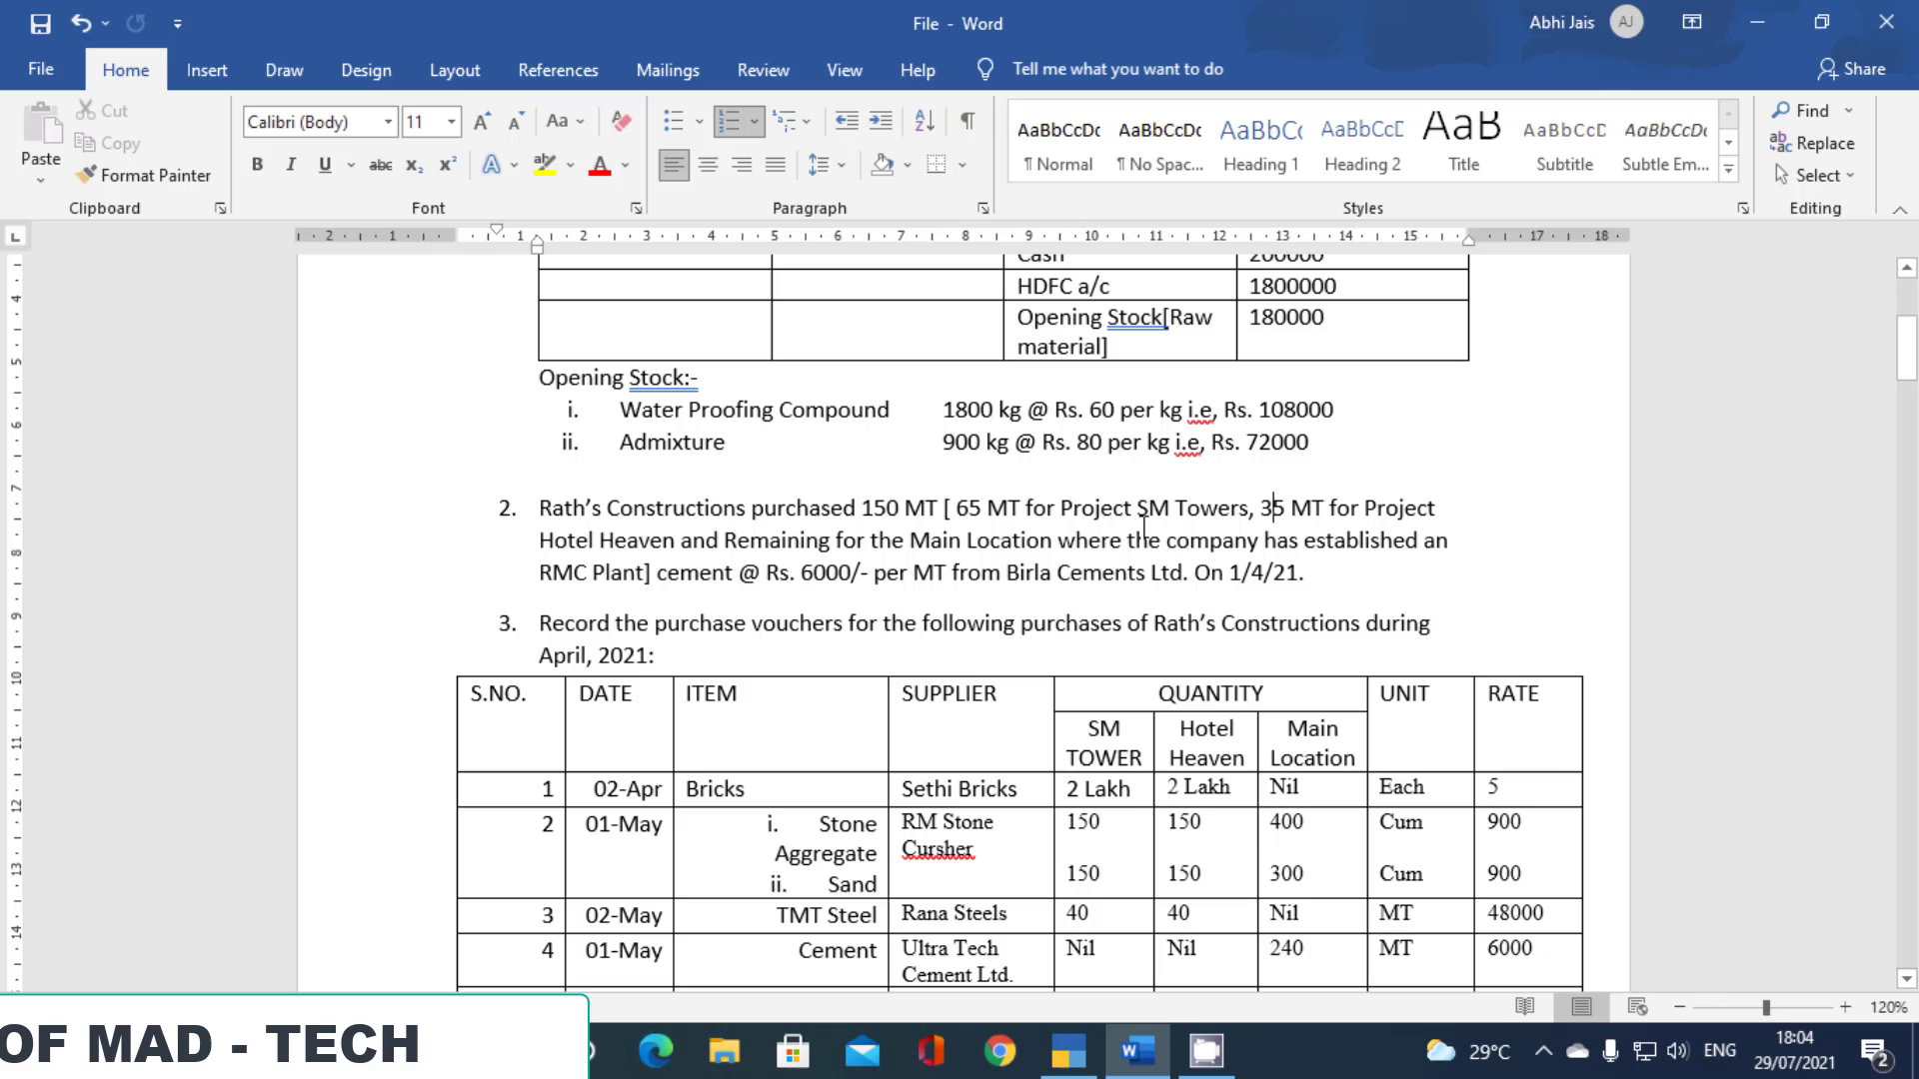
pyautogui.hotkey('alt', 'Tab')
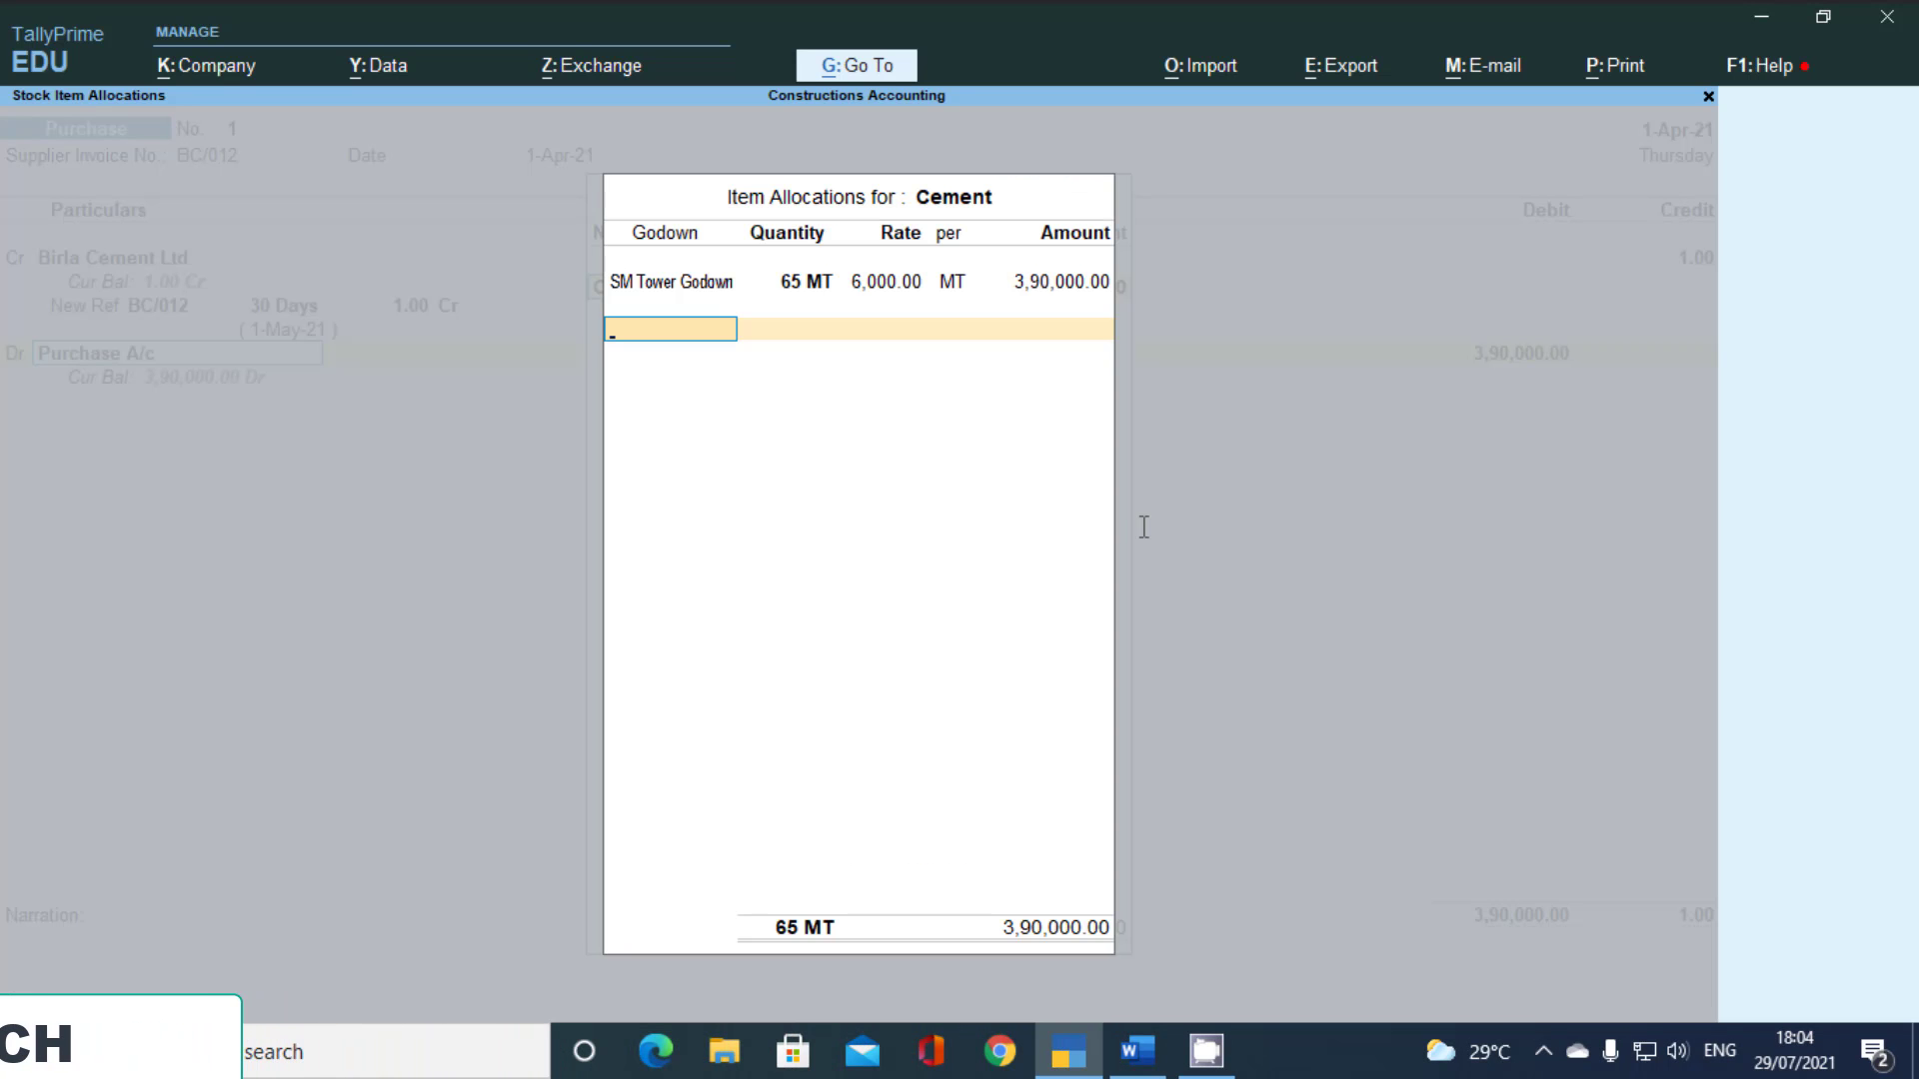
pyautogui.write('h')
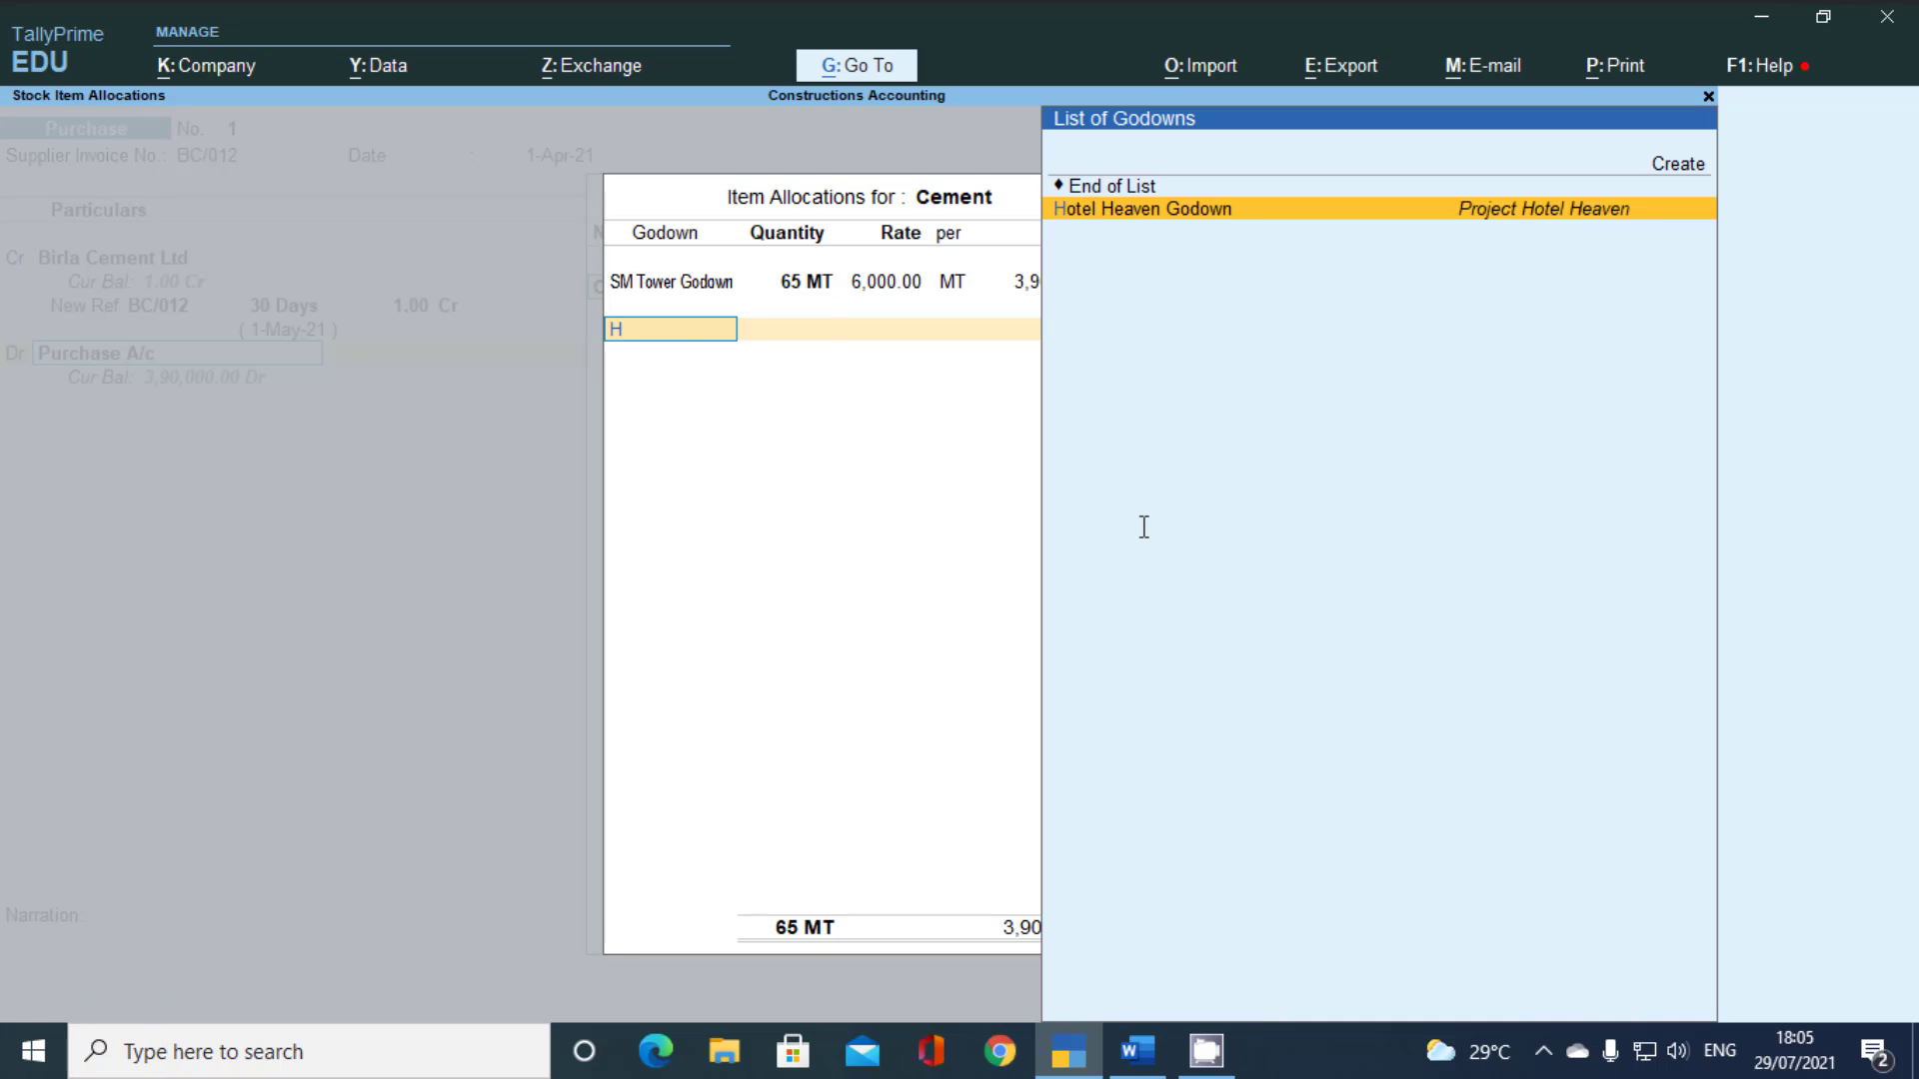
pyautogui.press('Return')
pyautogui.write('35')
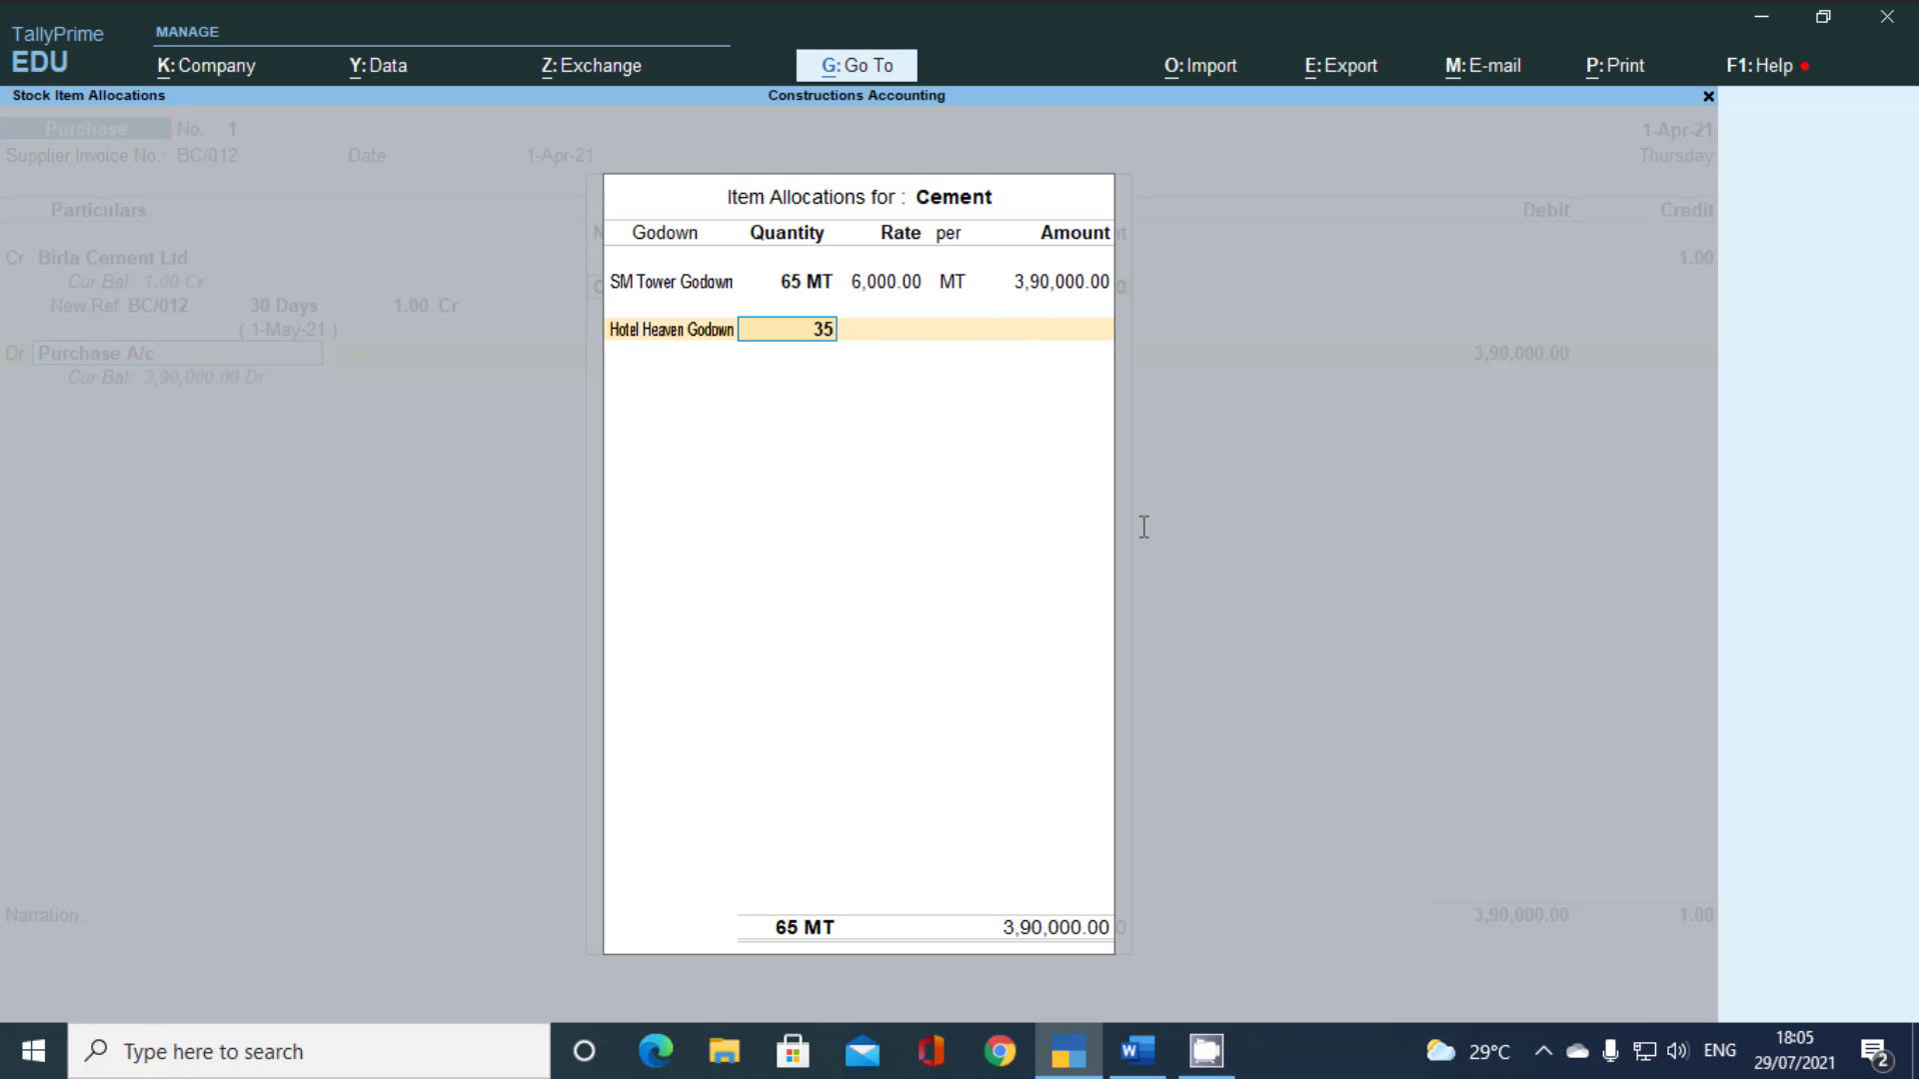
pyautogui.press('Return')
pyautogui.press('Return')
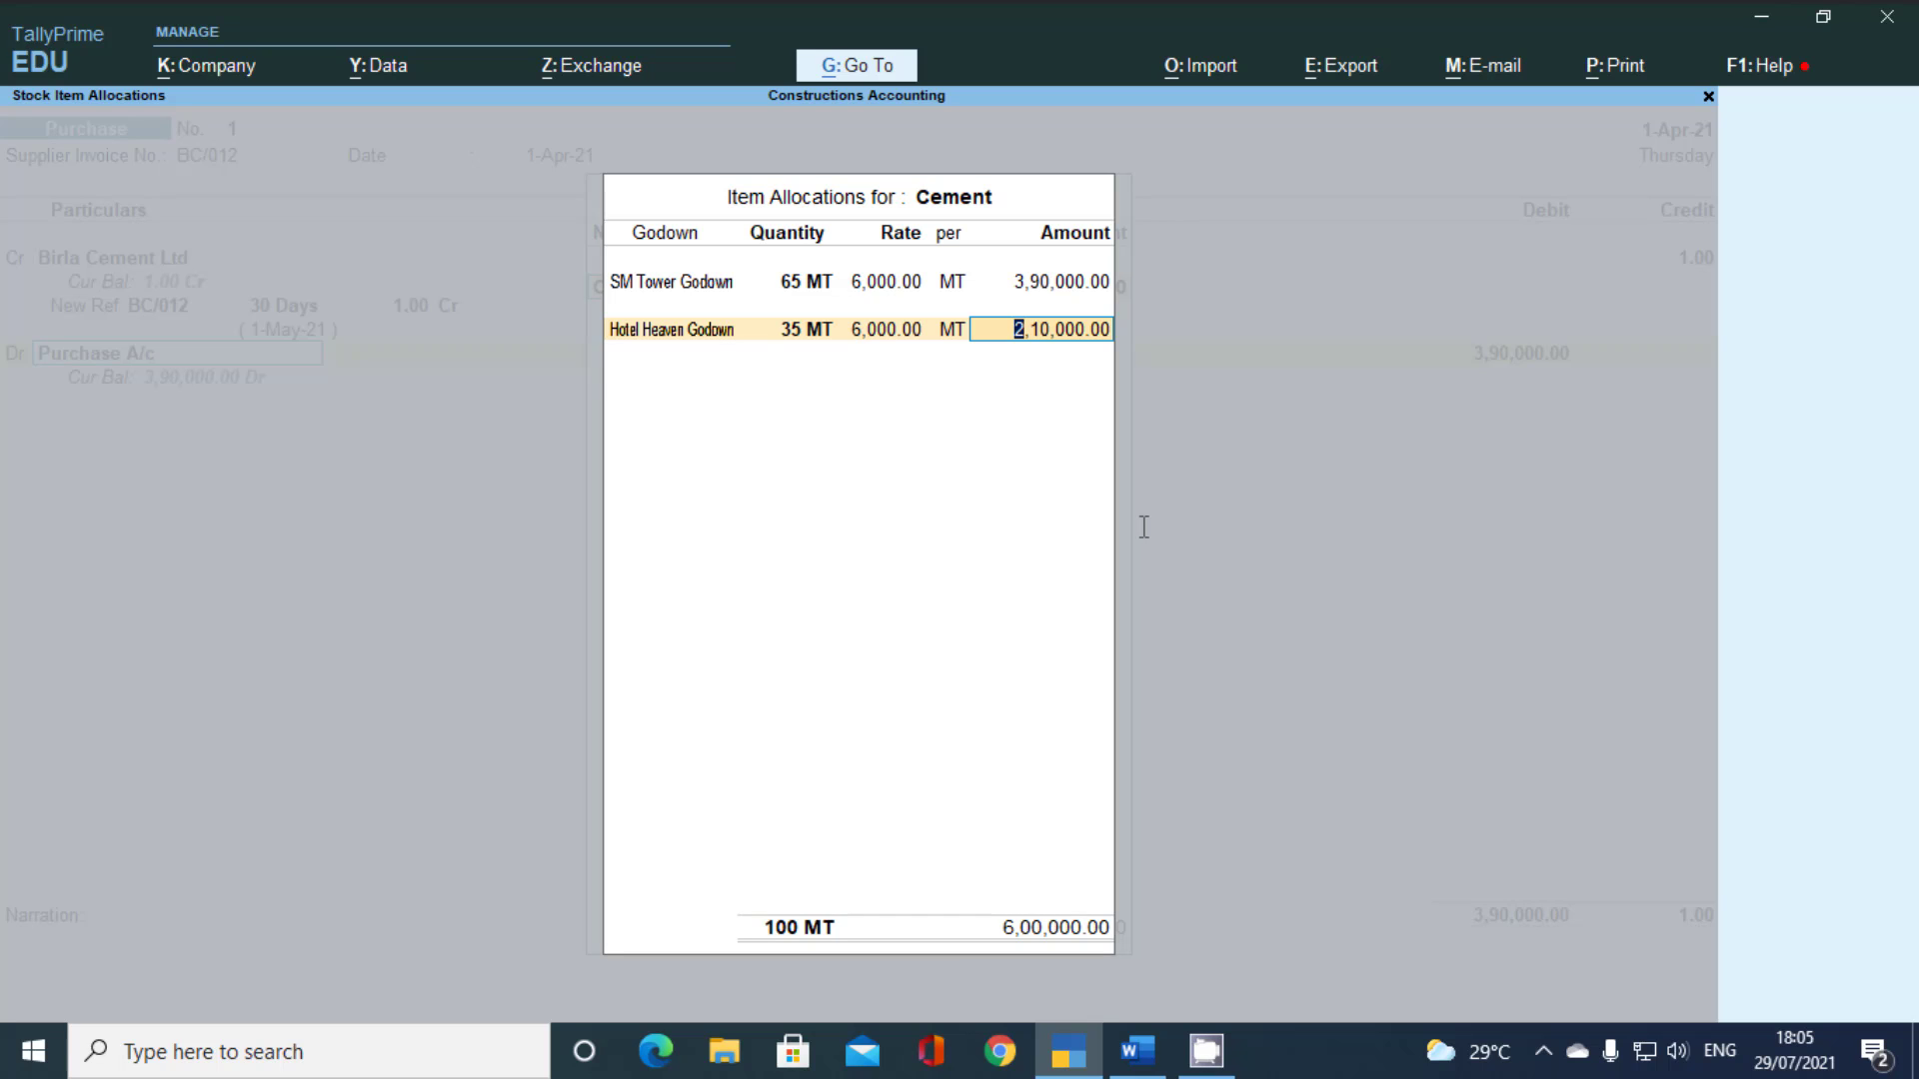
pyautogui.press('Return')
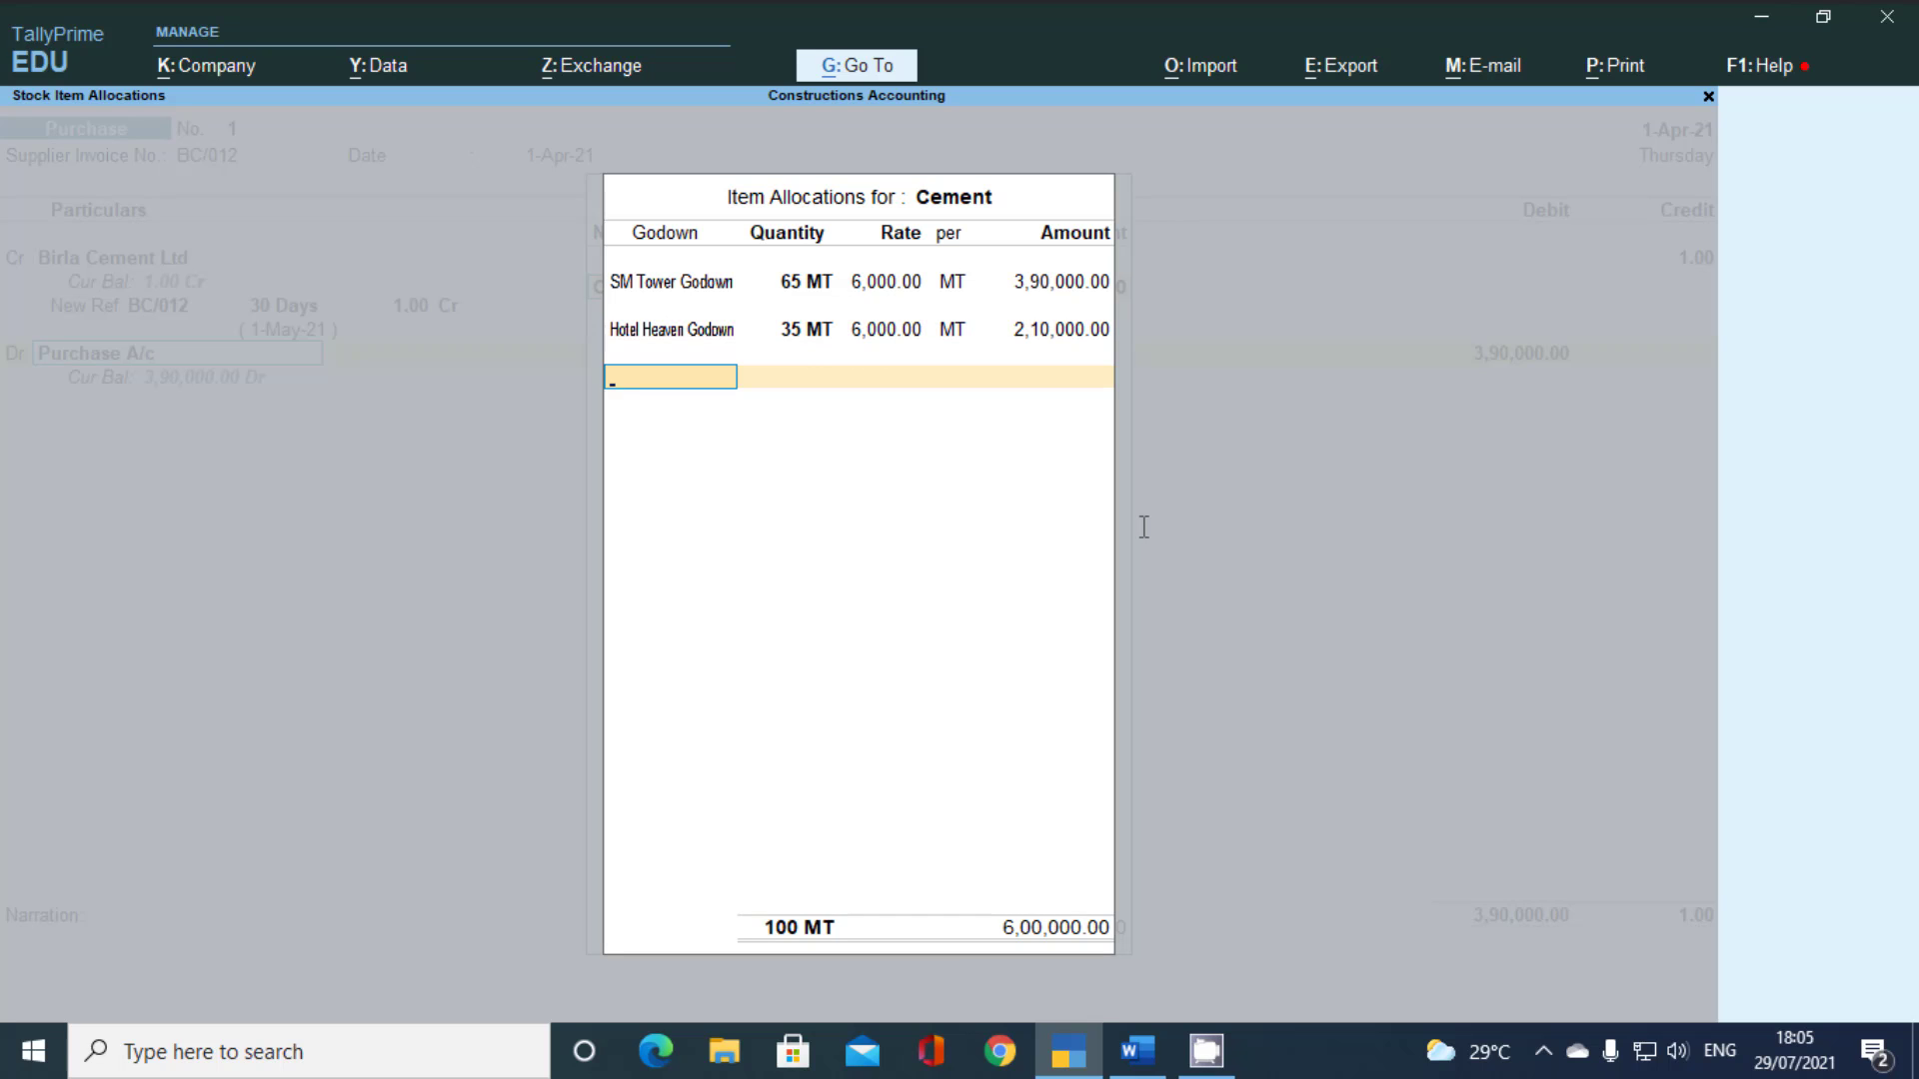
# Add a third row allocating 50 MT to Main Location
pyautogui.write('M')
pyautogui.press('Return')
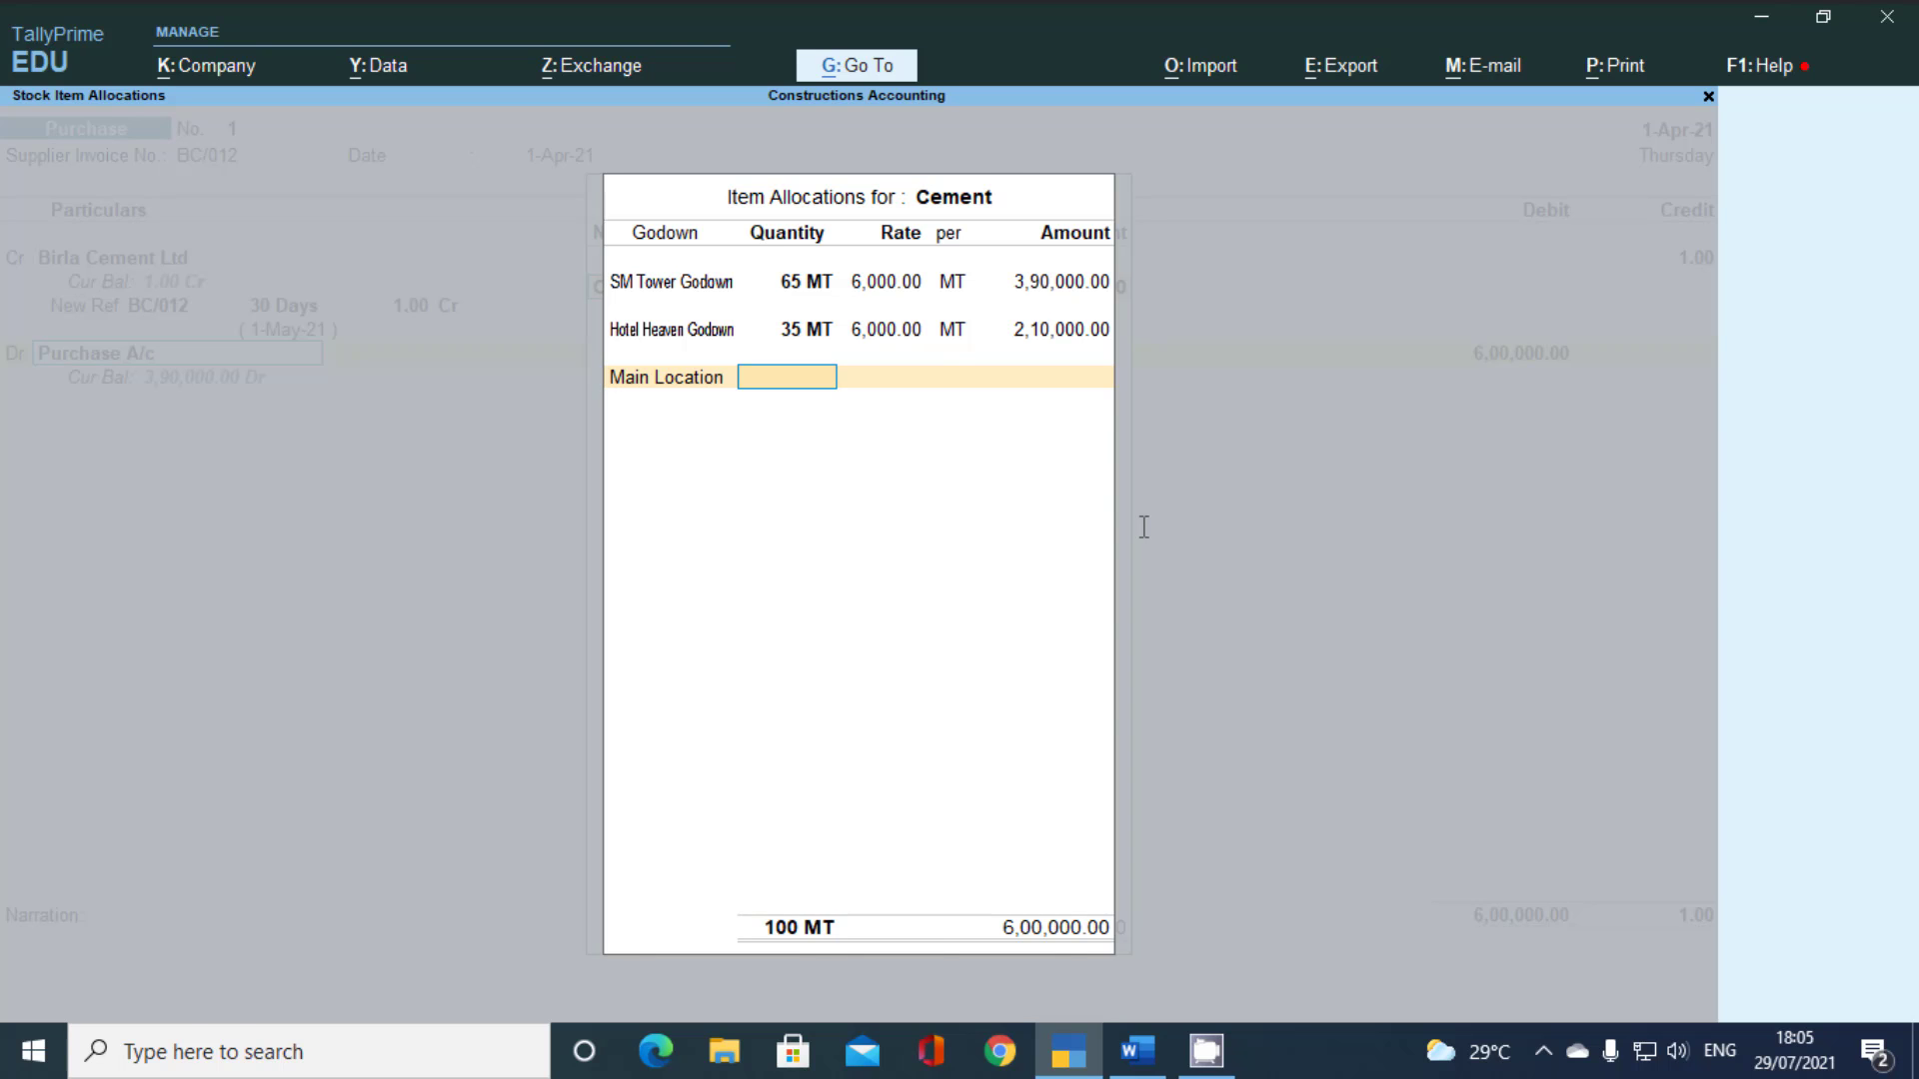
pyautogui.hotkey('alt', 'Tab')
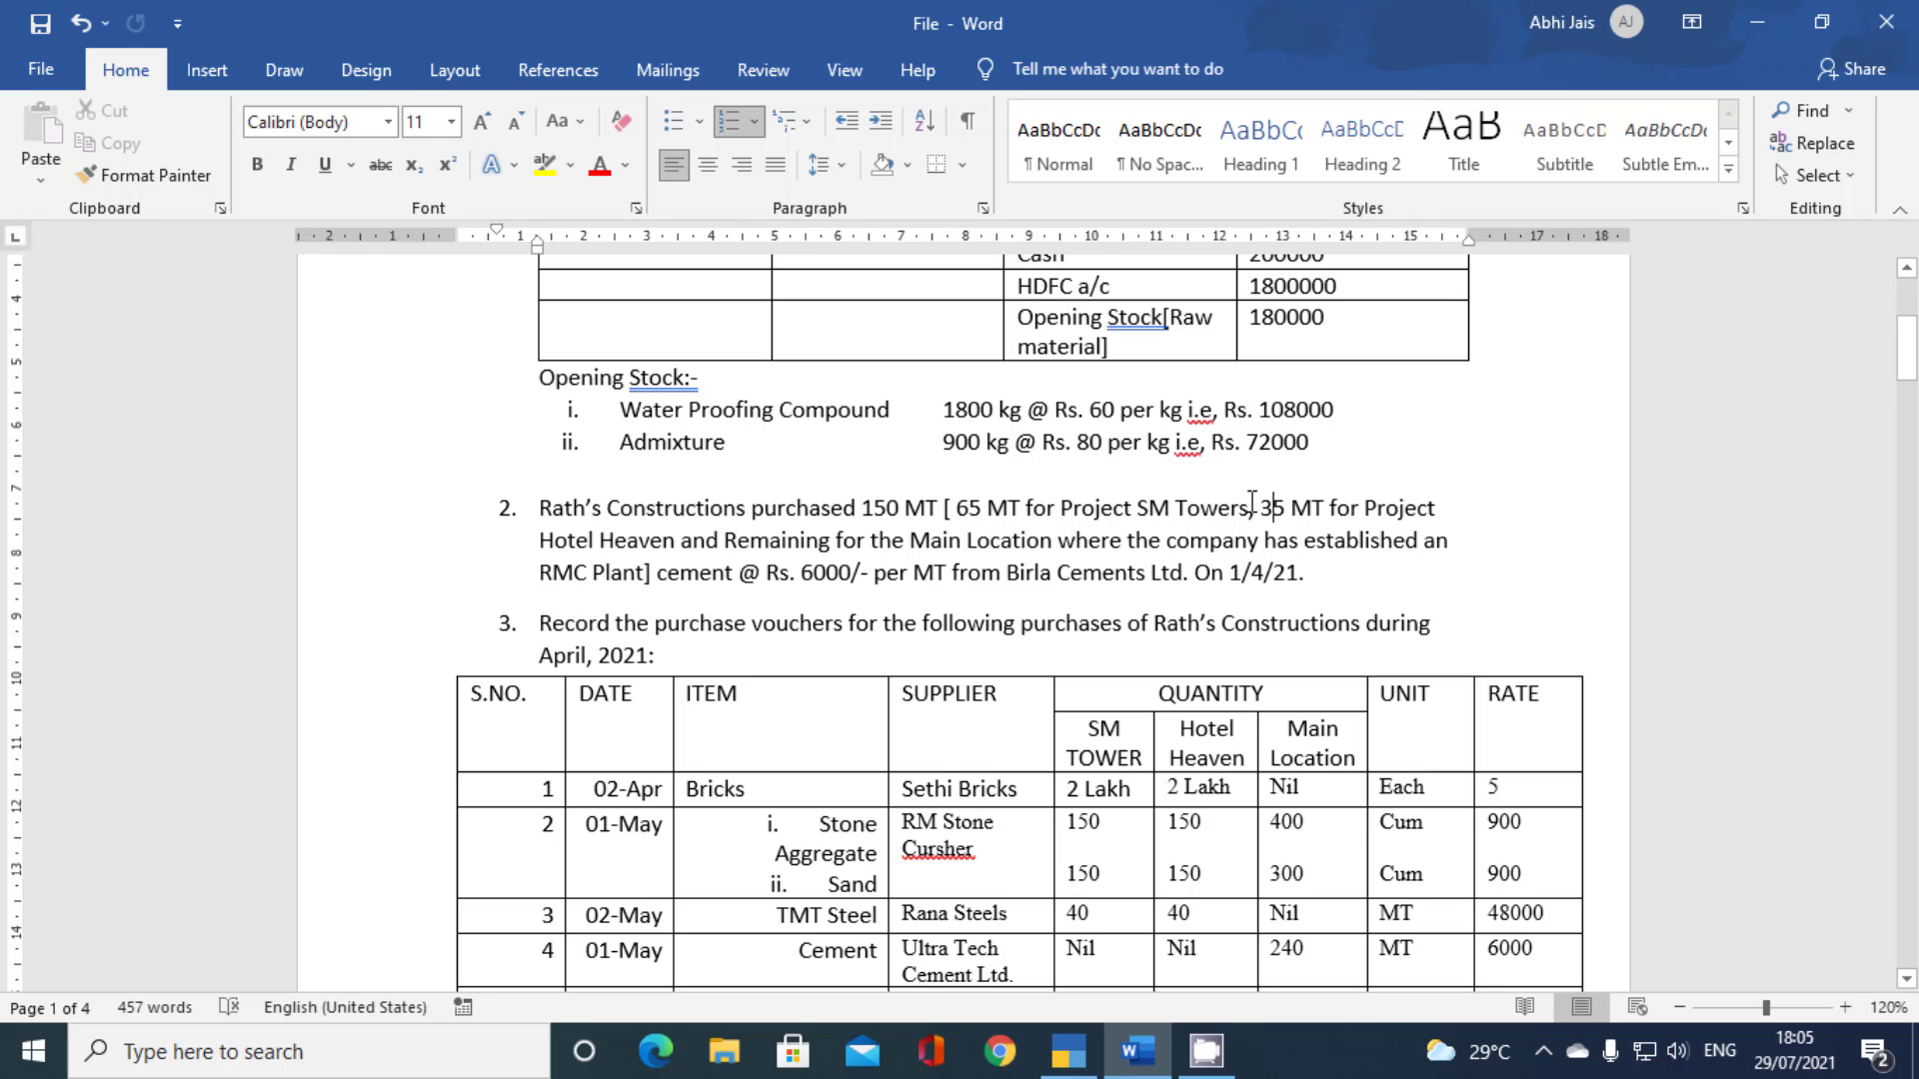
pyautogui.hotkey('alt', 'Tab')
pyautogui.write('50')
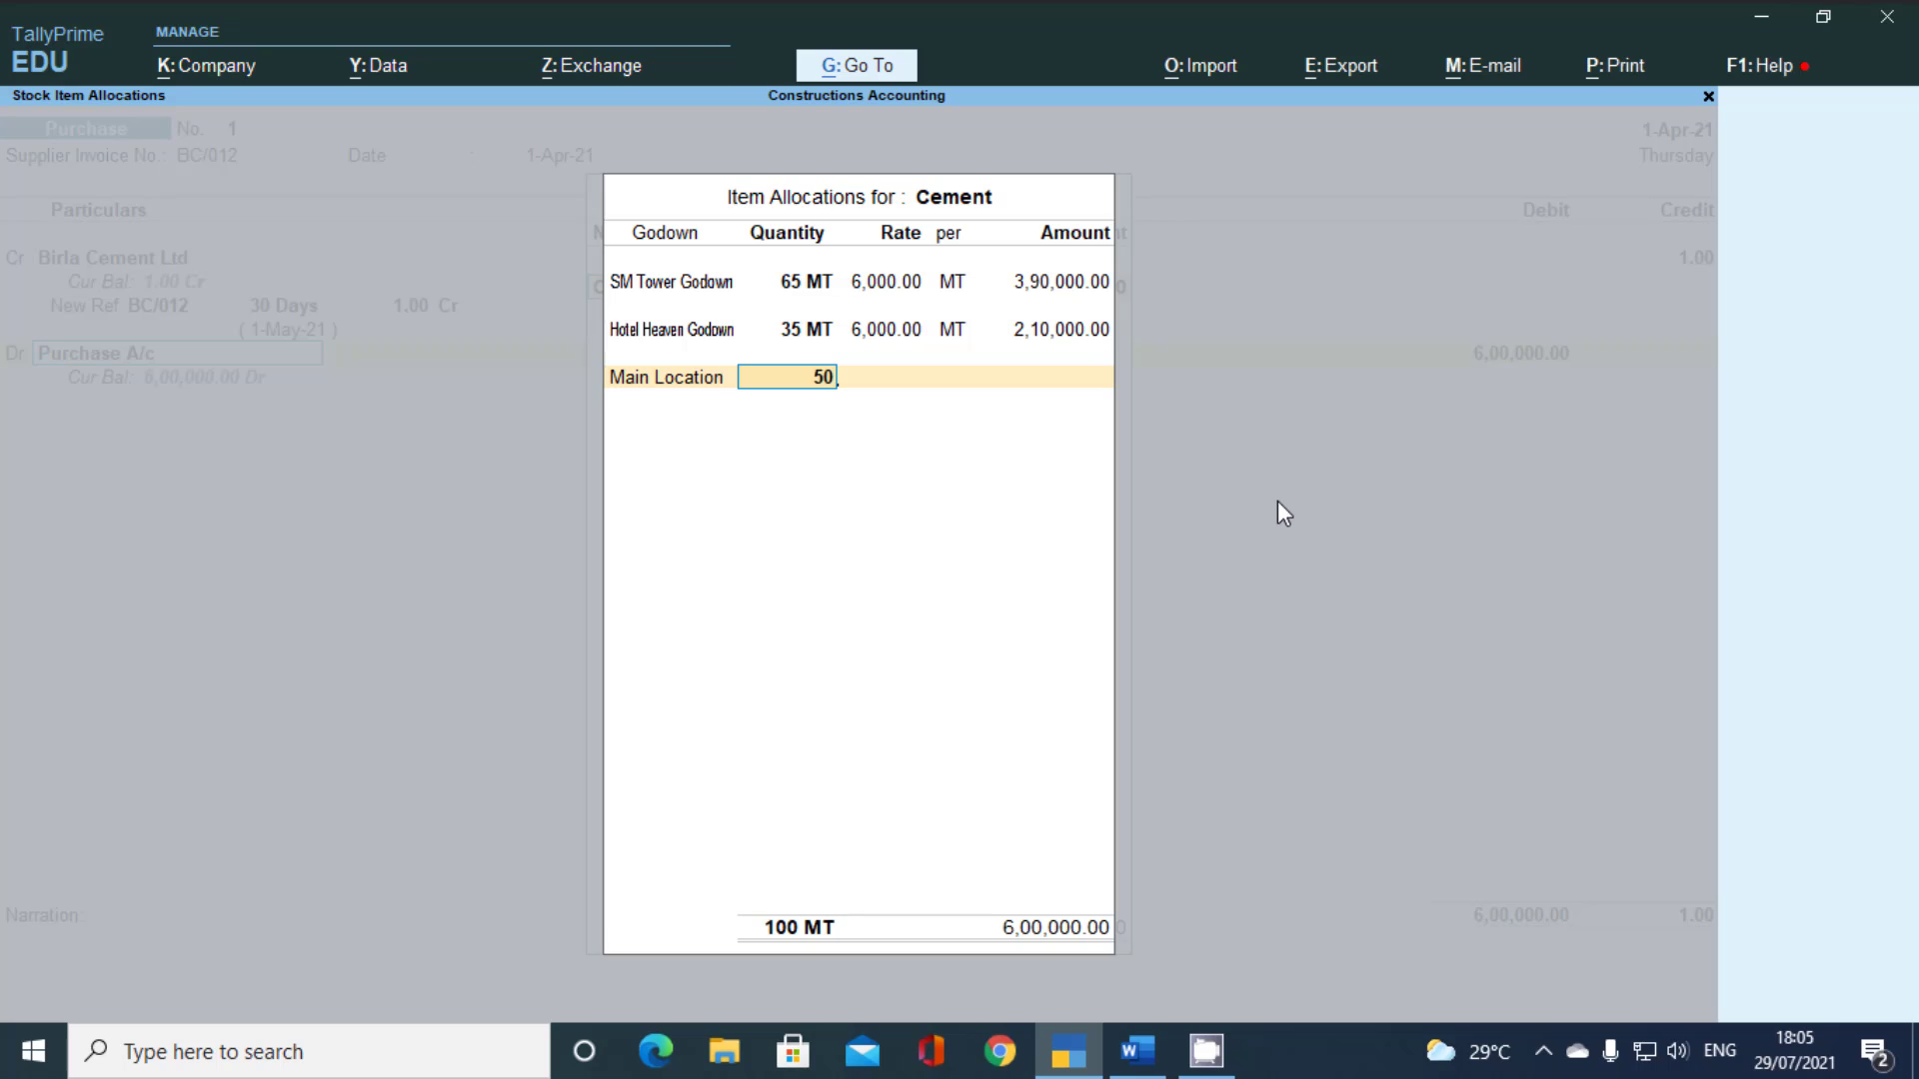
pyautogui.press('Return')
pyautogui.press('Return')
pyautogui.press('Return')
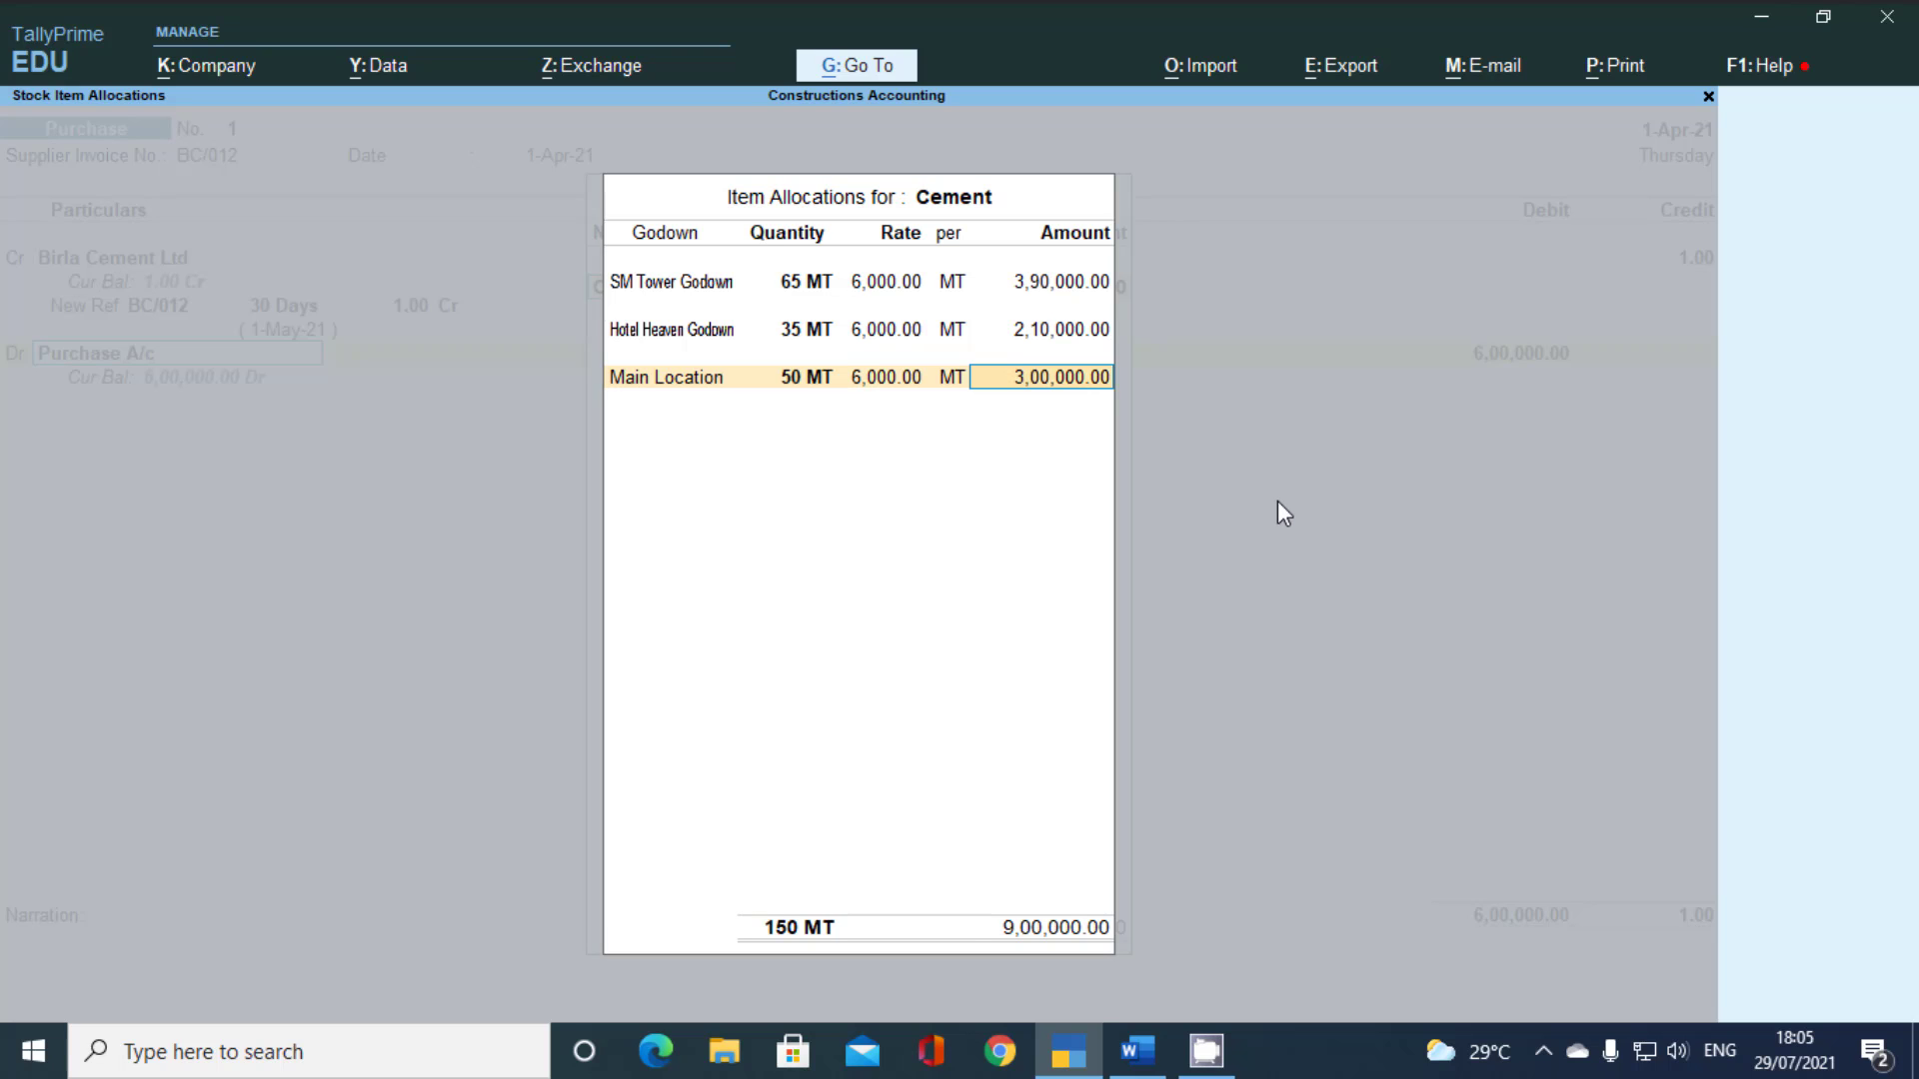
# Confirm Cement's 150 MT worth 9,00,000.00, then reopen its 65/35/50 MT godown rows
pyautogui.press('Return')
pyautogui.press('Return')
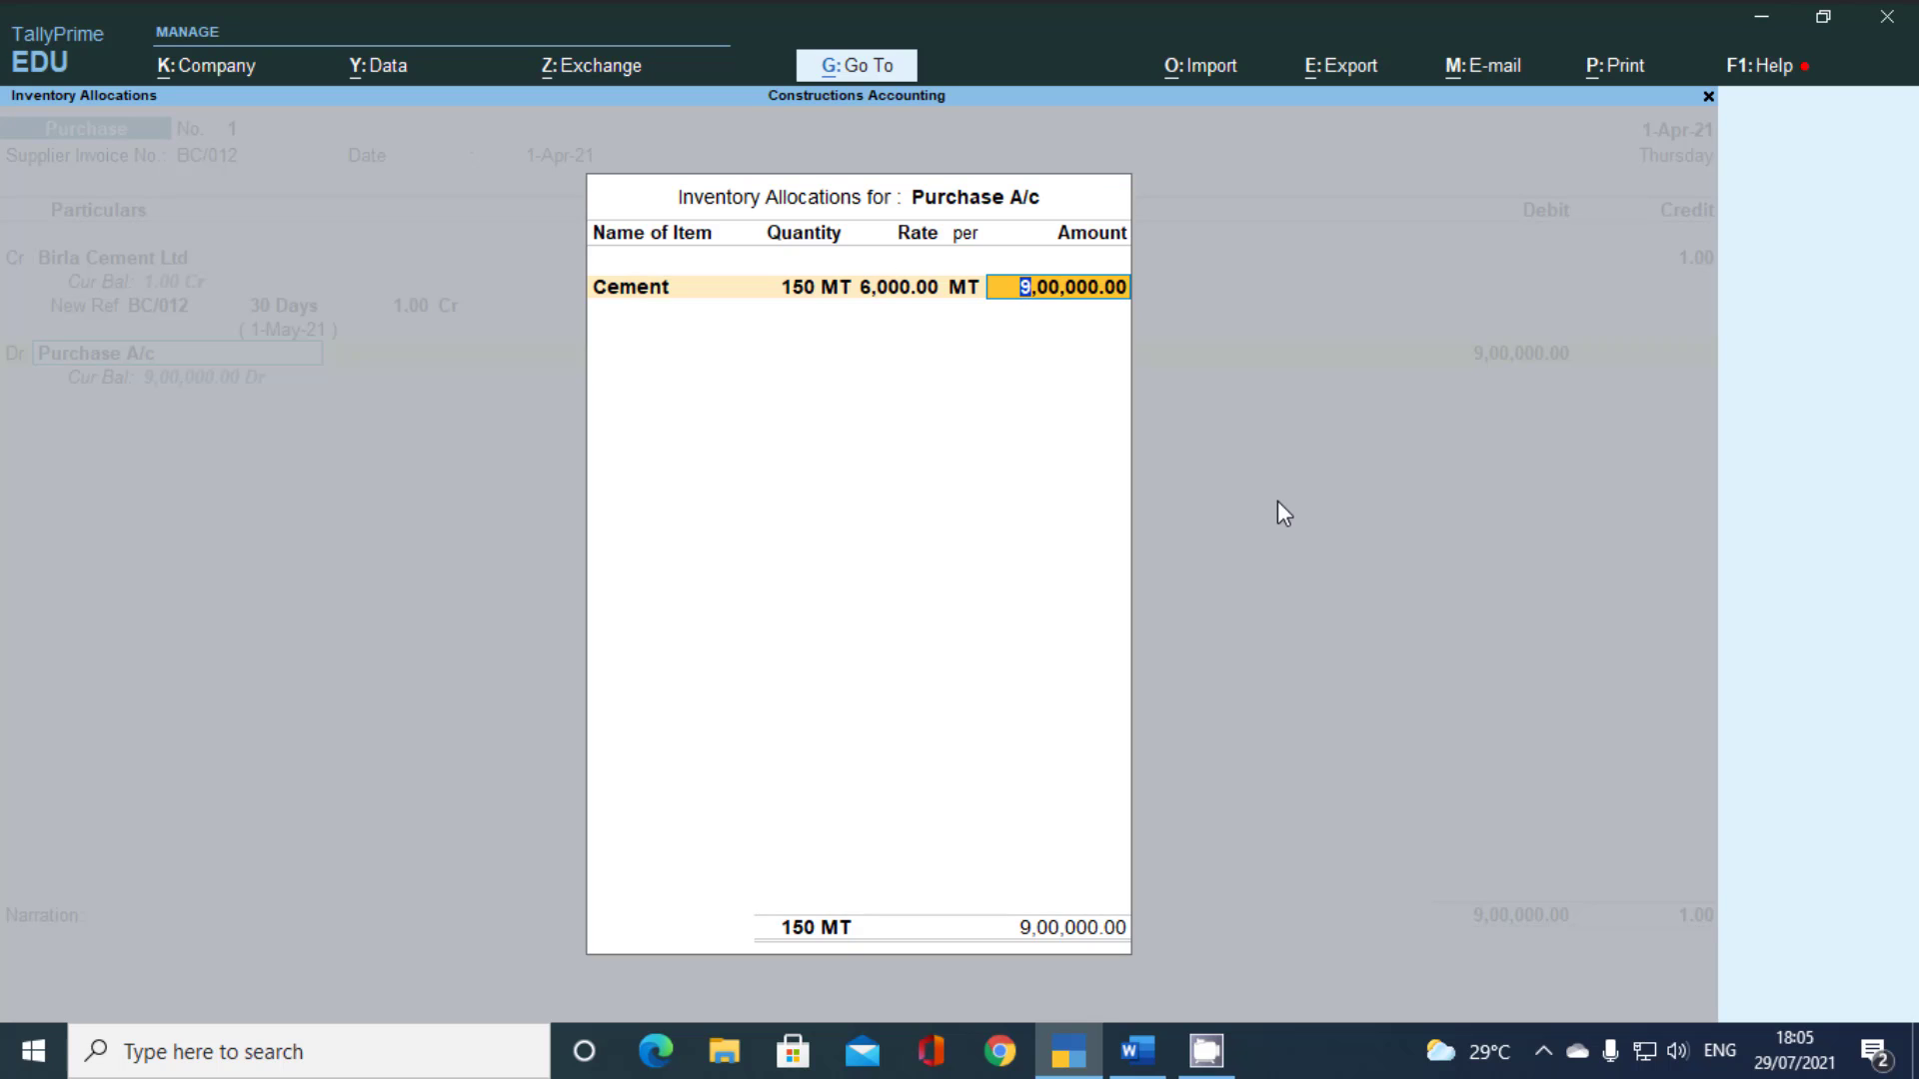
pyautogui.press('Return')
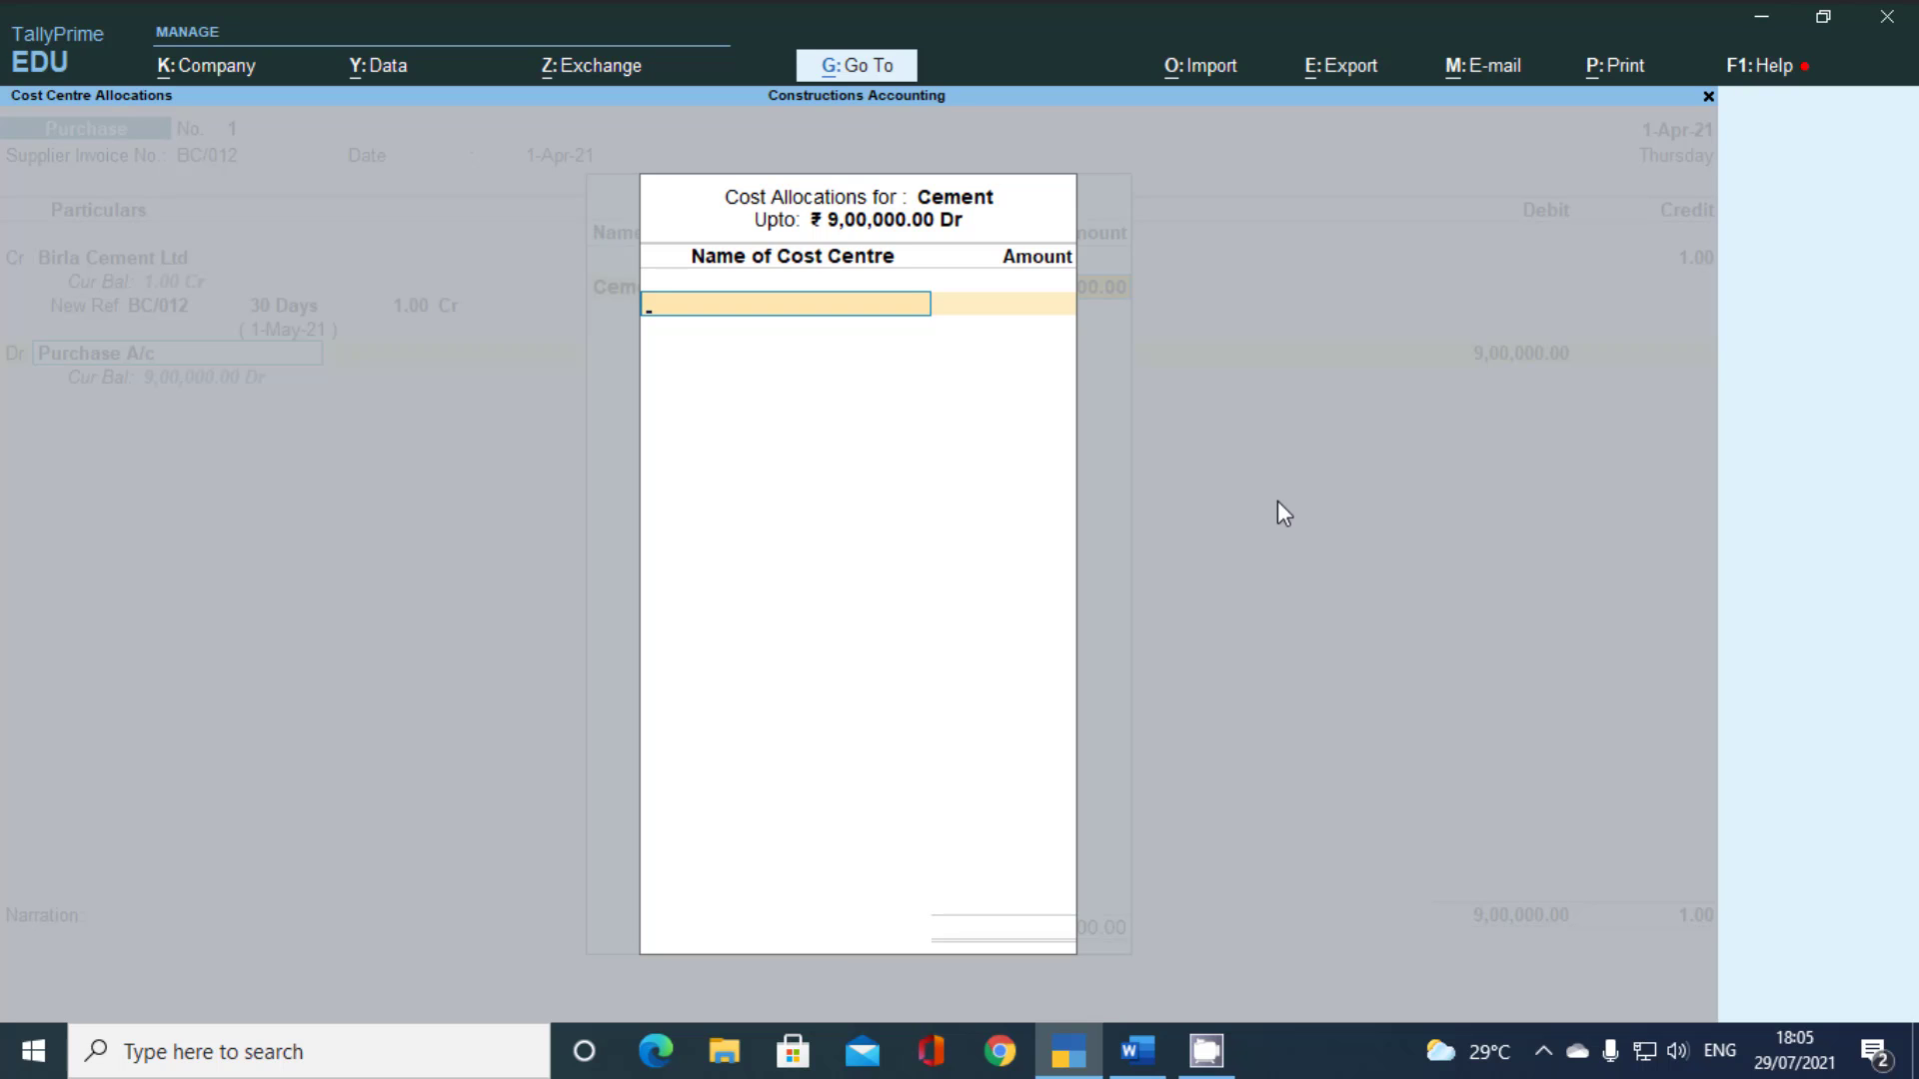
pyautogui.press('Escape')
pyautogui.press('Escape')
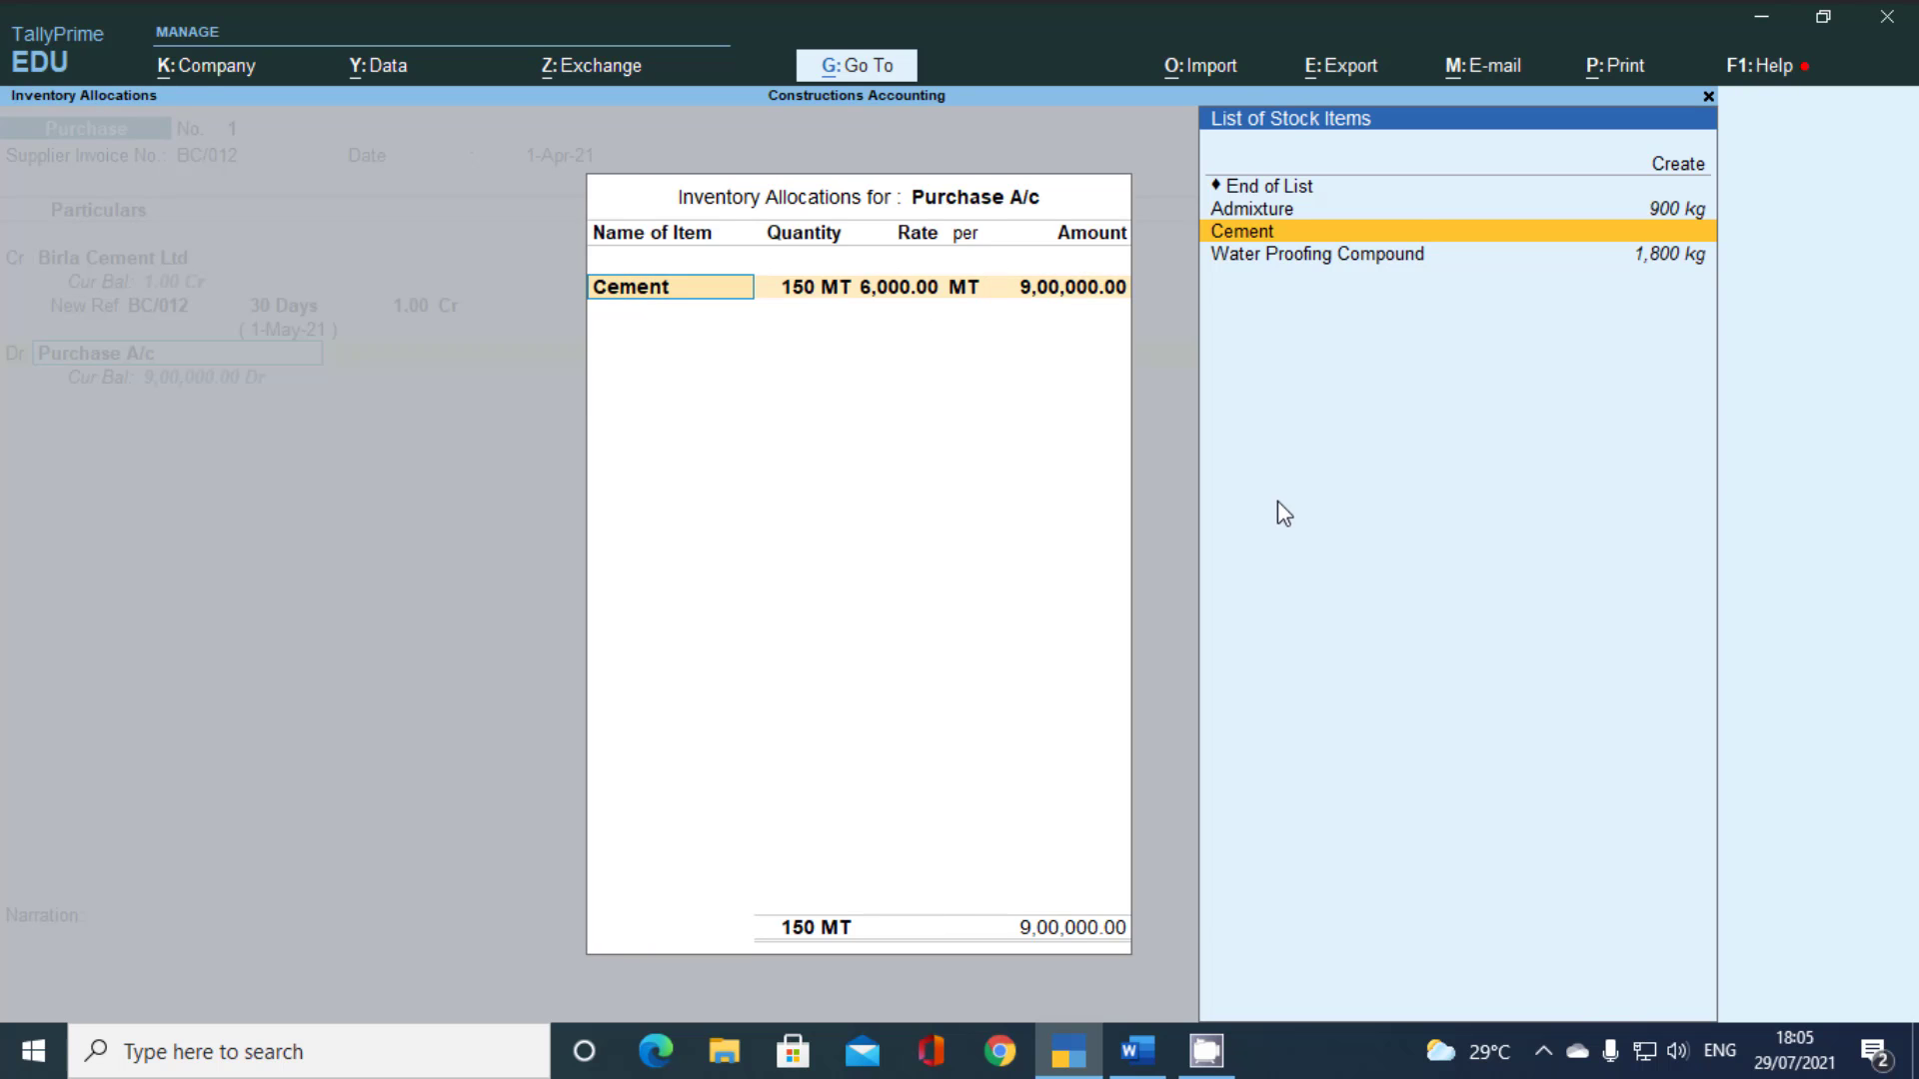
pyautogui.press('Escape')
pyautogui.press('Return')
pyautogui.press('Return')
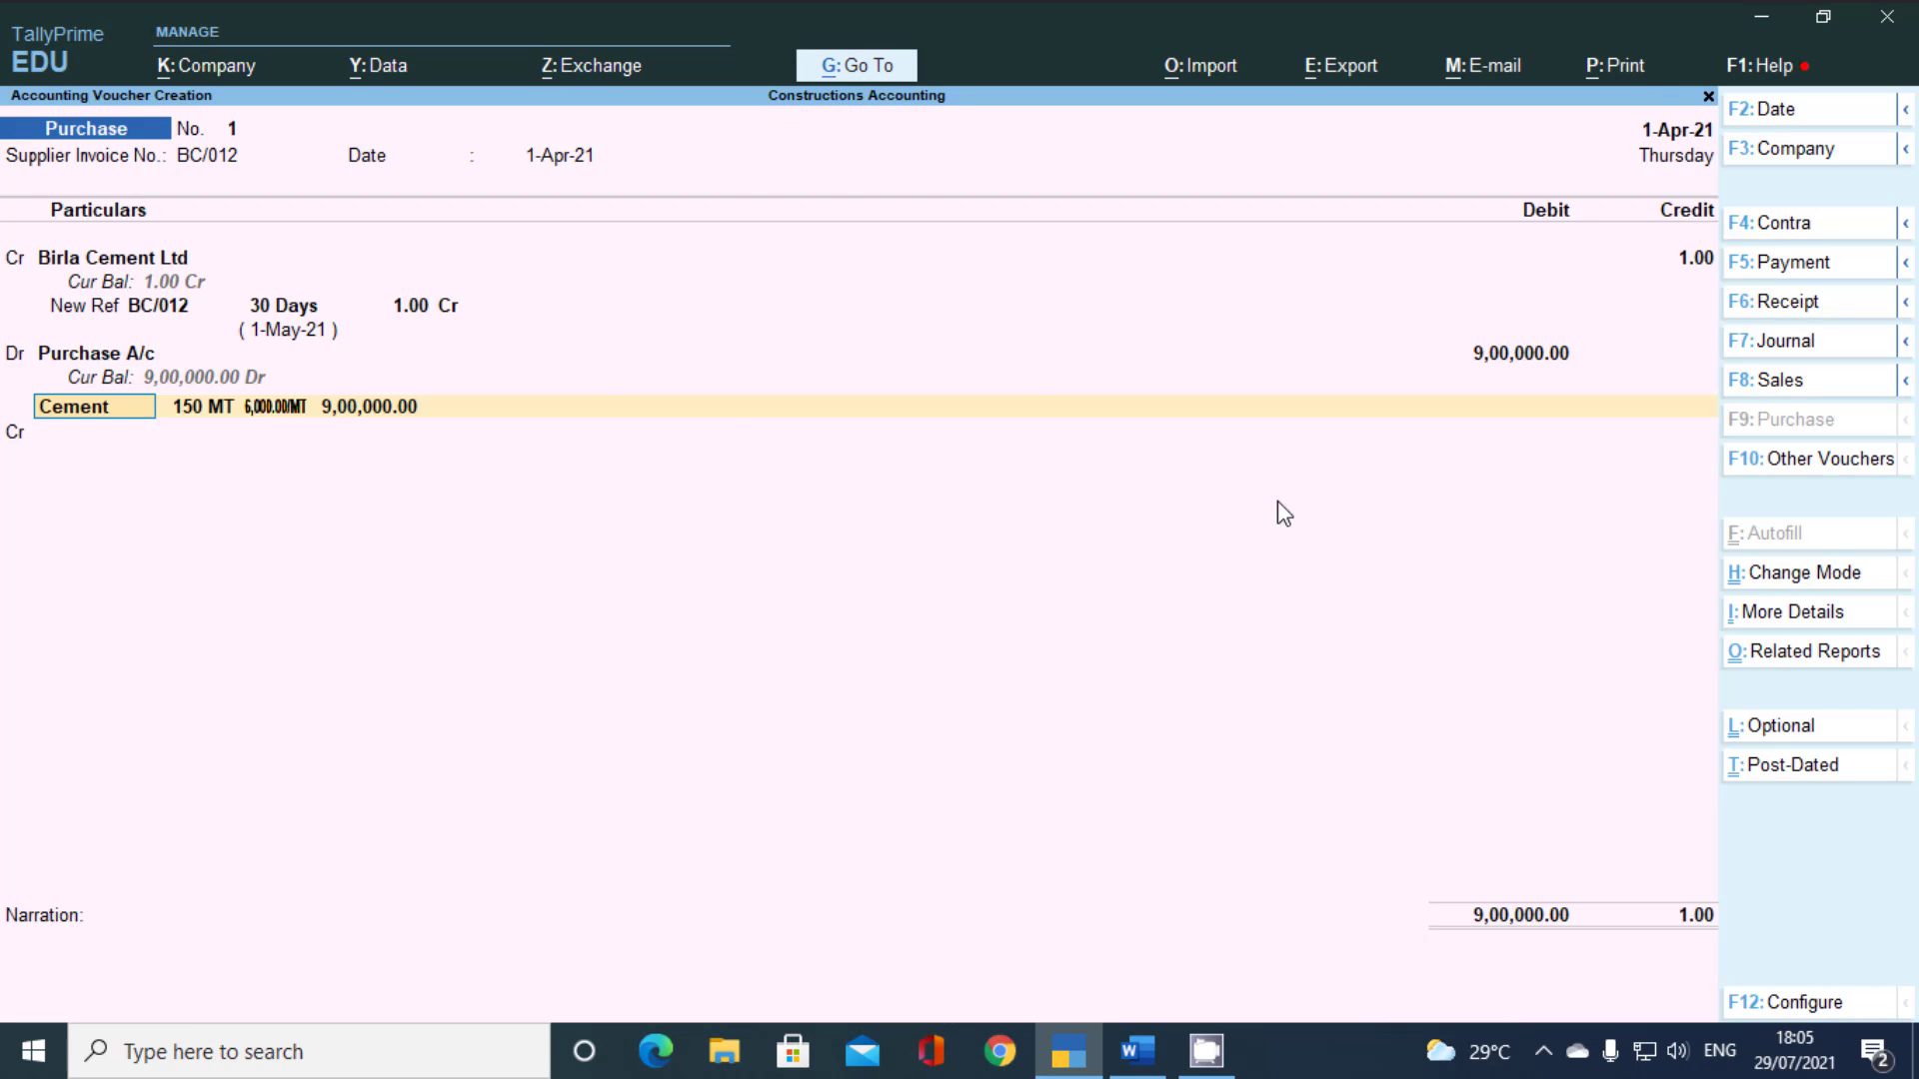
pyautogui.press('Return')
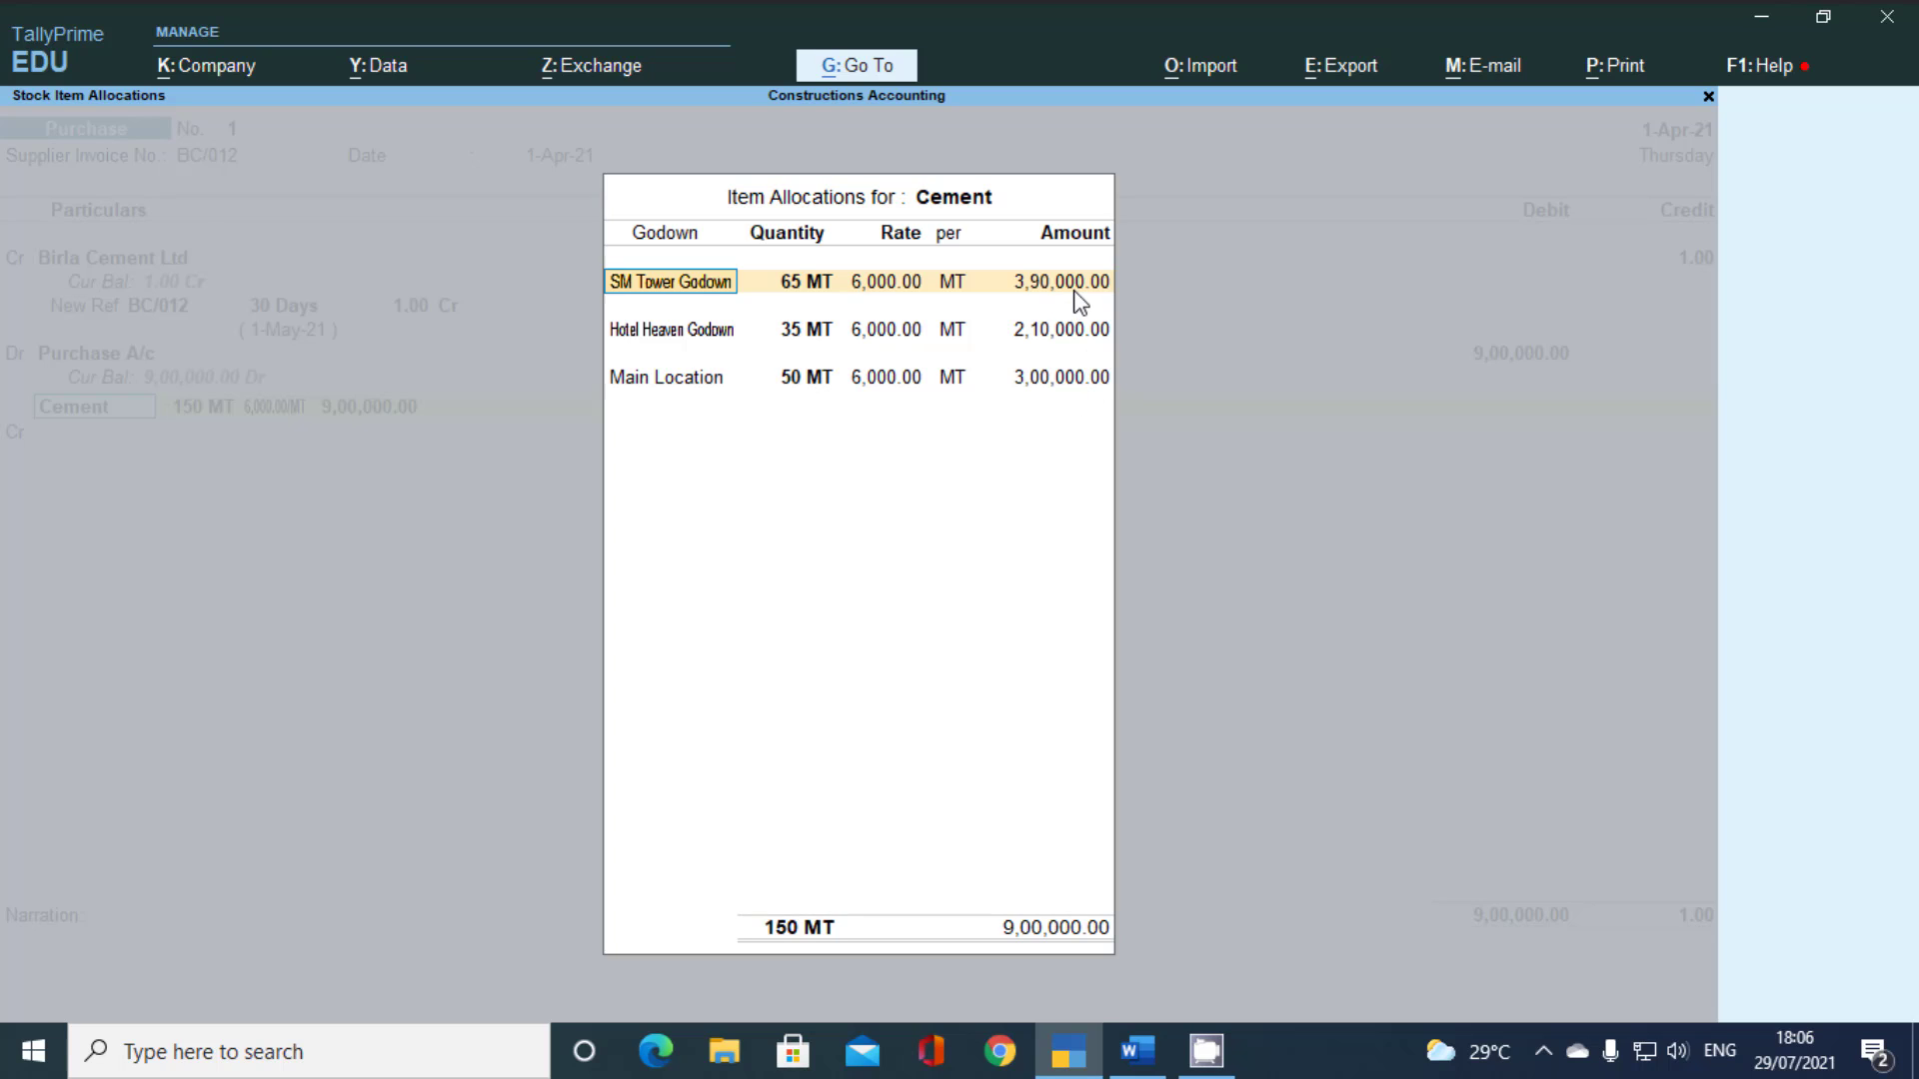
pyautogui.press('Return')
pyautogui.press('Return')
pyautogui.press('Return')
pyautogui.press('Return')
pyautogui.press('Return')
pyautogui.press('Return')
pyautogui.press('Return')
pyautogui.press('Return')
pyautogui.press('Return')
pyautogui.press('Return')
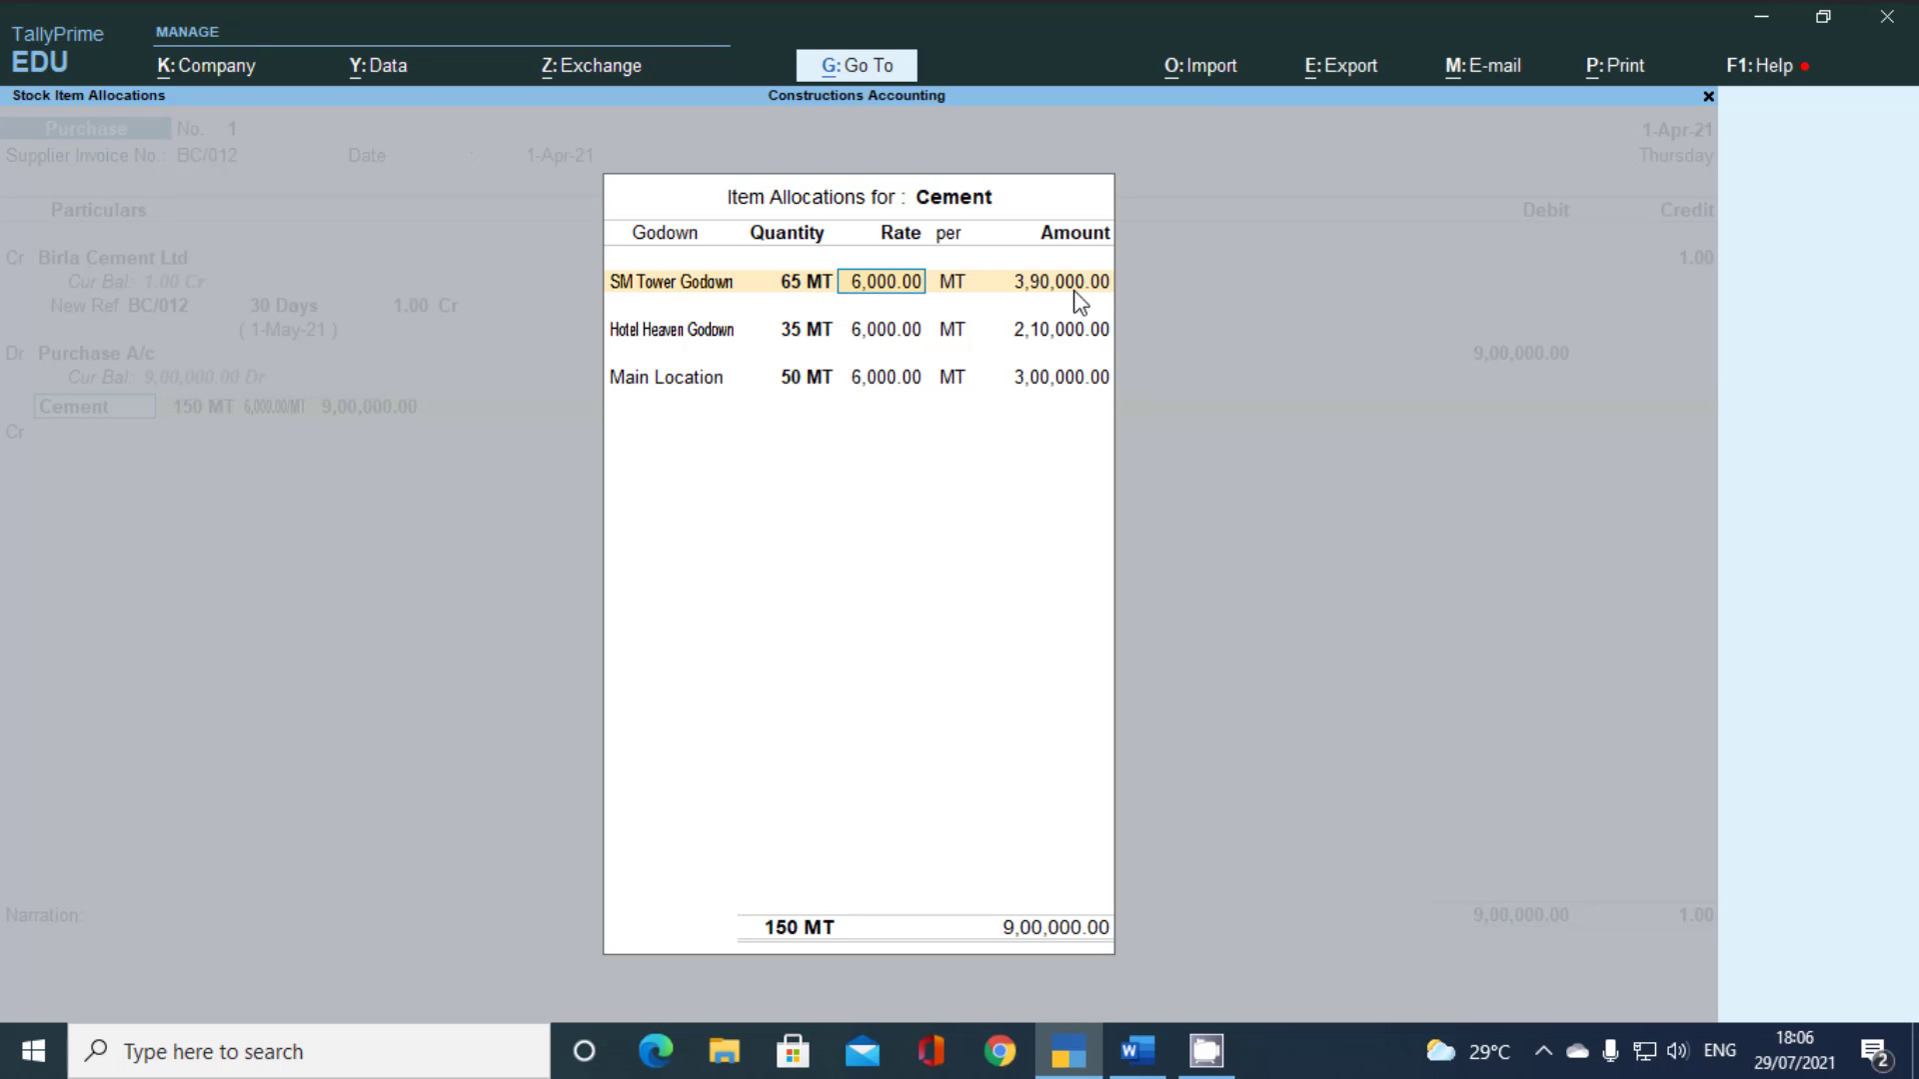
# Allocate 3,90,000 of Cement's cost to Project SM Towers and 2,10,000 to Project Hotel Heaven
pyautogui.press('Return')
pyautogui.press('Return')
pyautogui.press('Return')
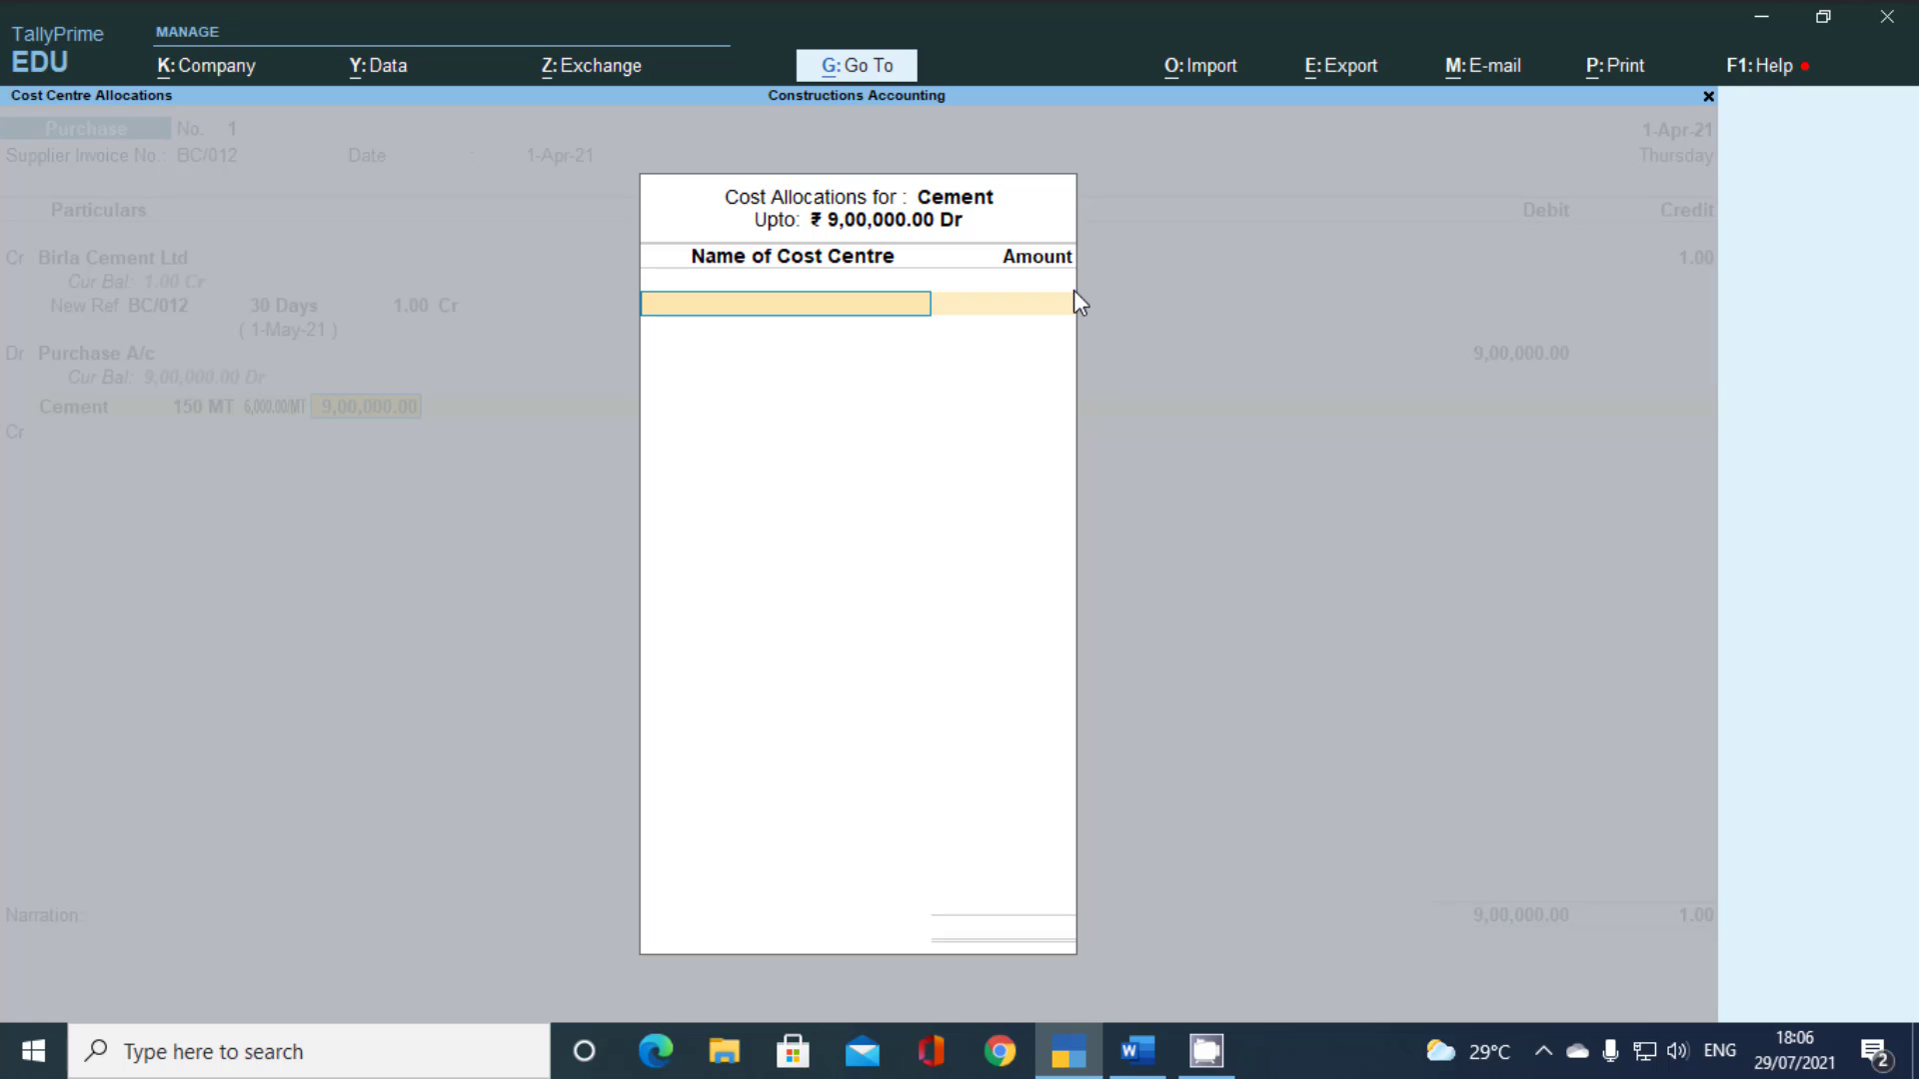
pyautogui.write('S')
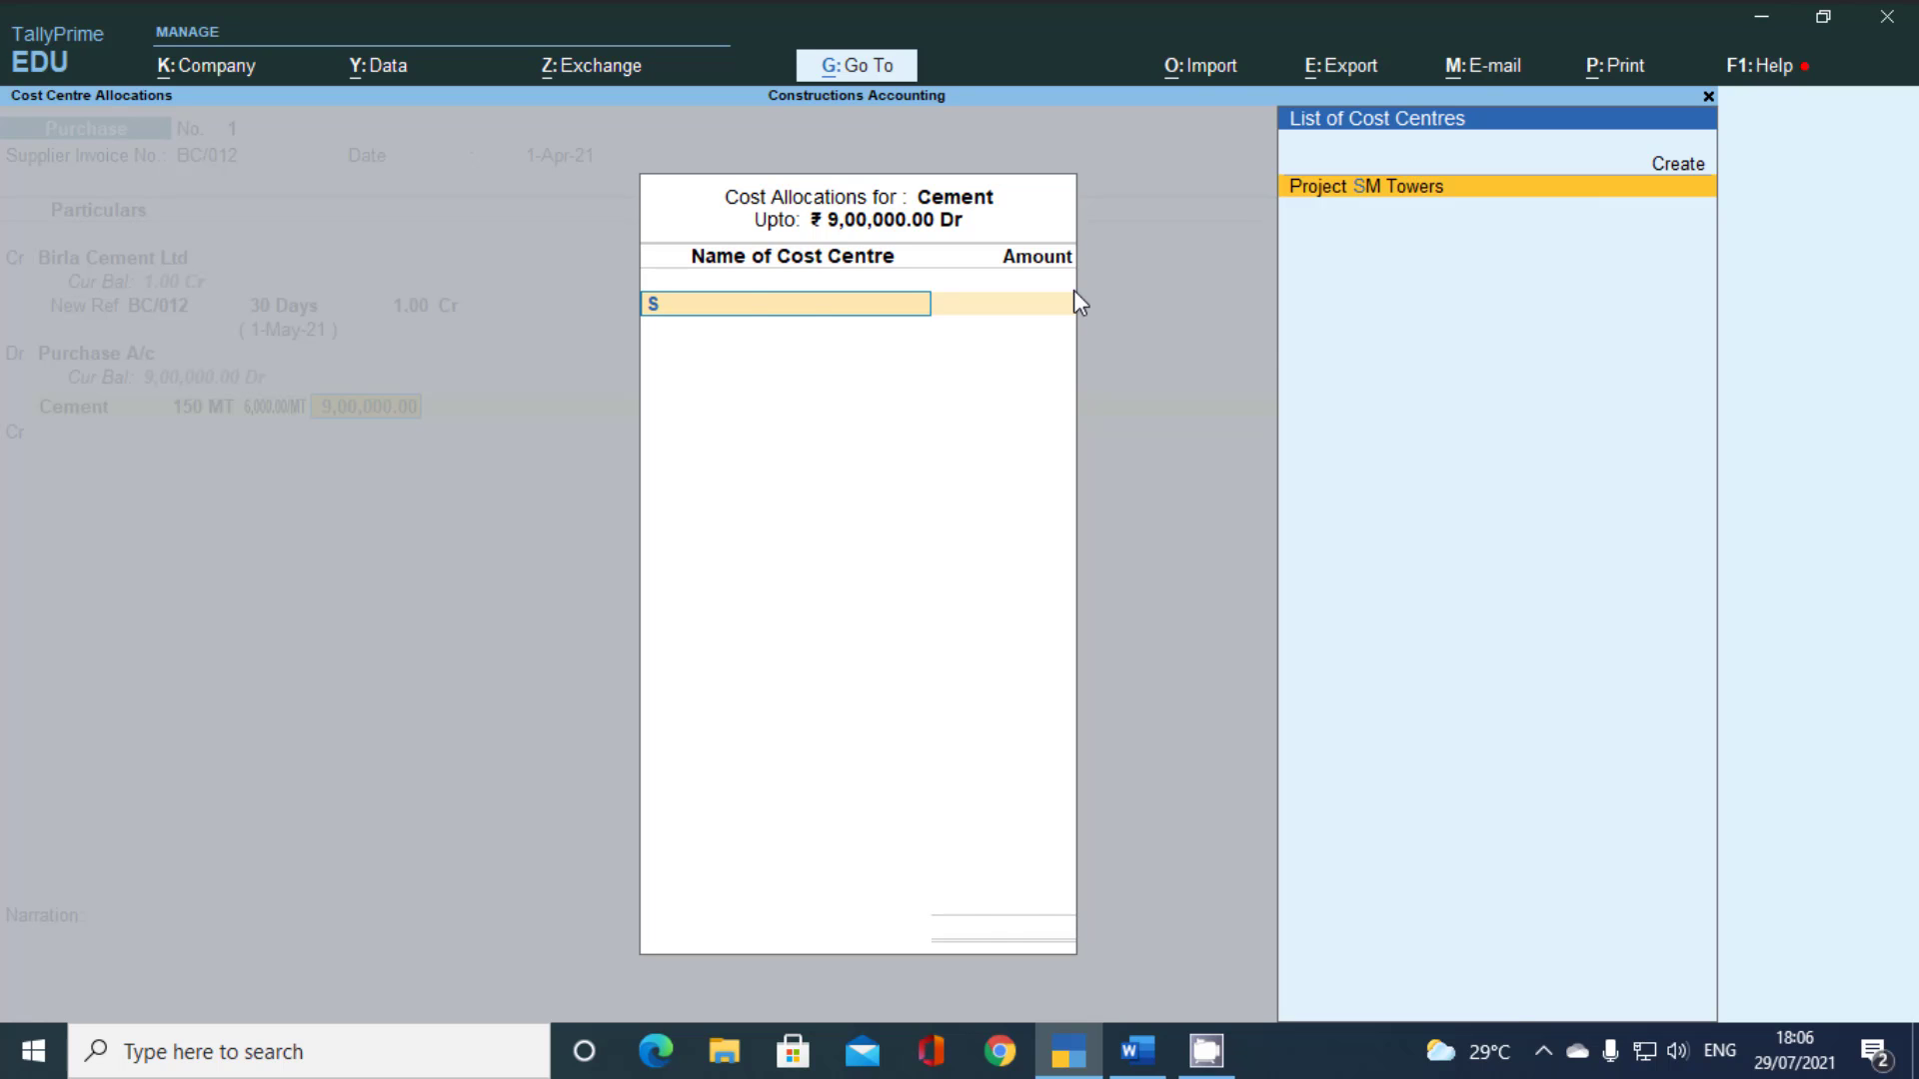
pyautogui.press('Return')
pyautogui.write('390000')
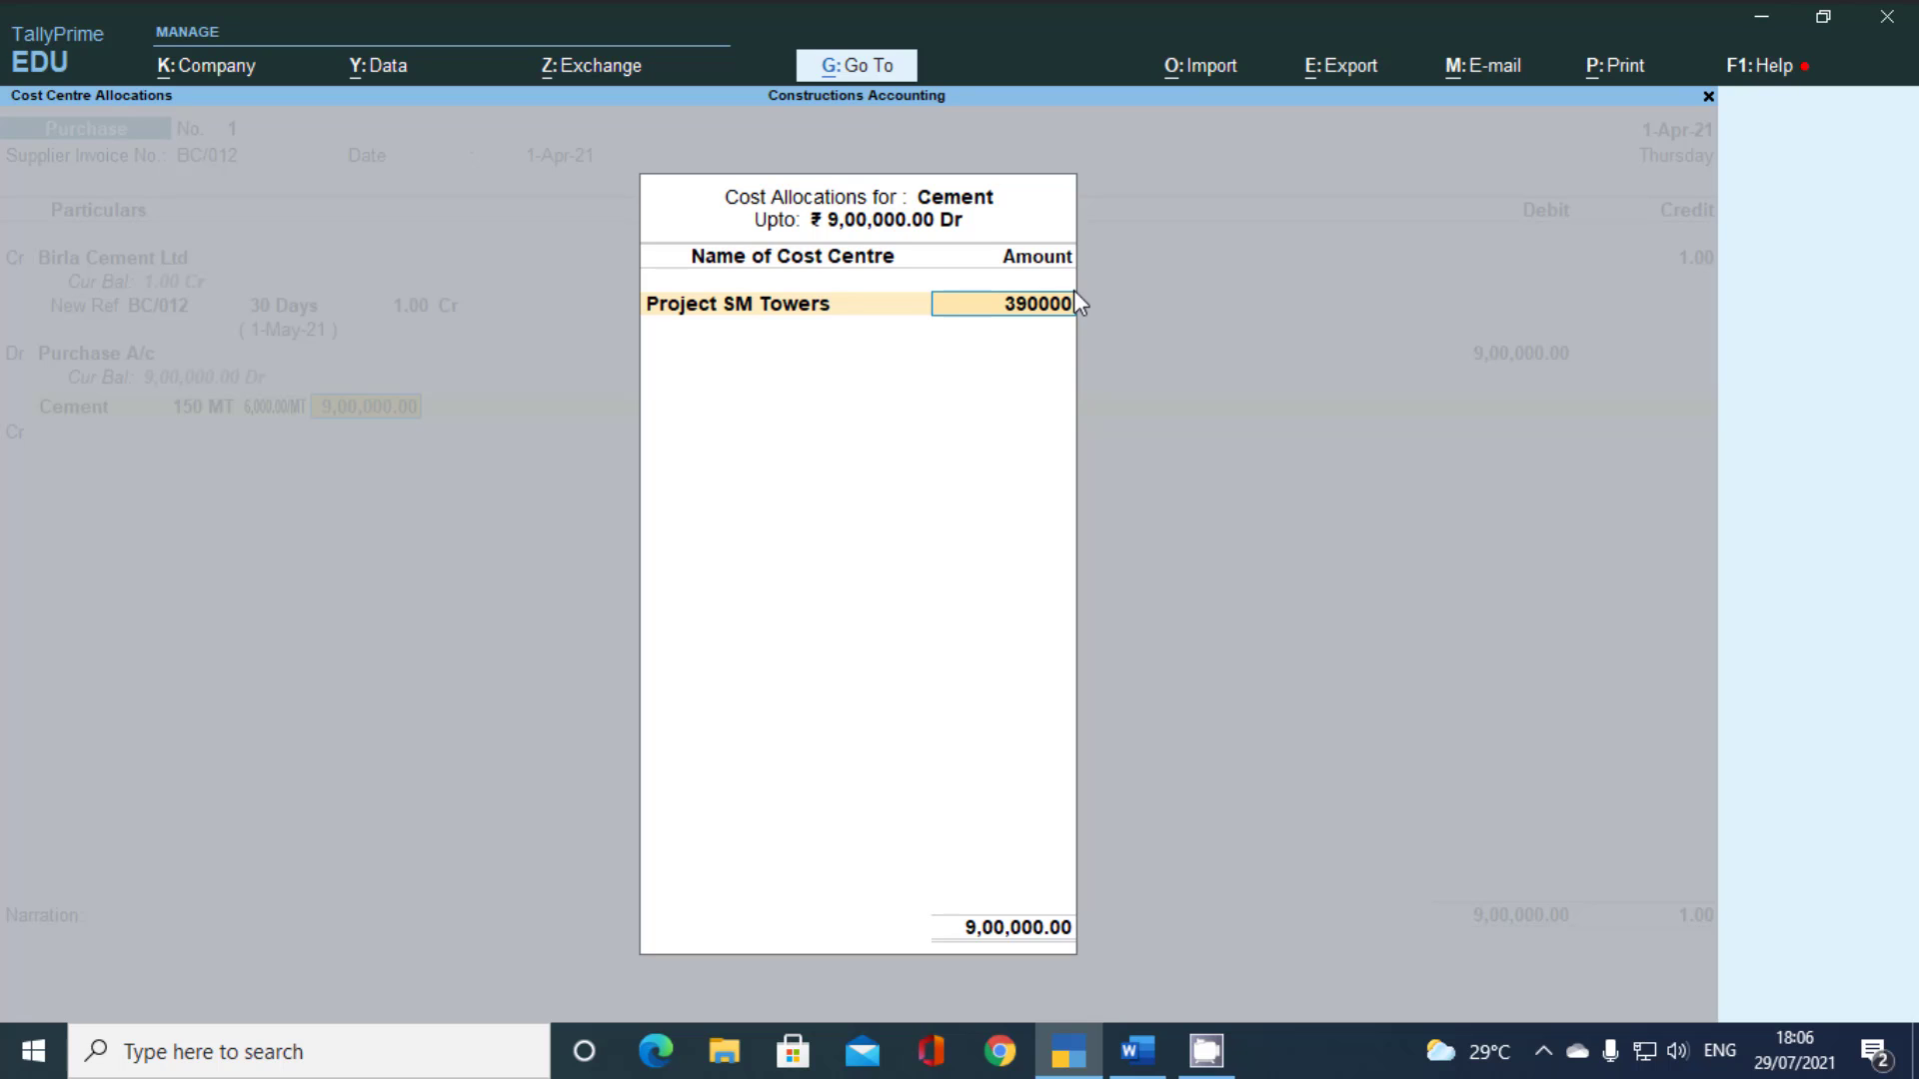
pyautogui.press('Return')
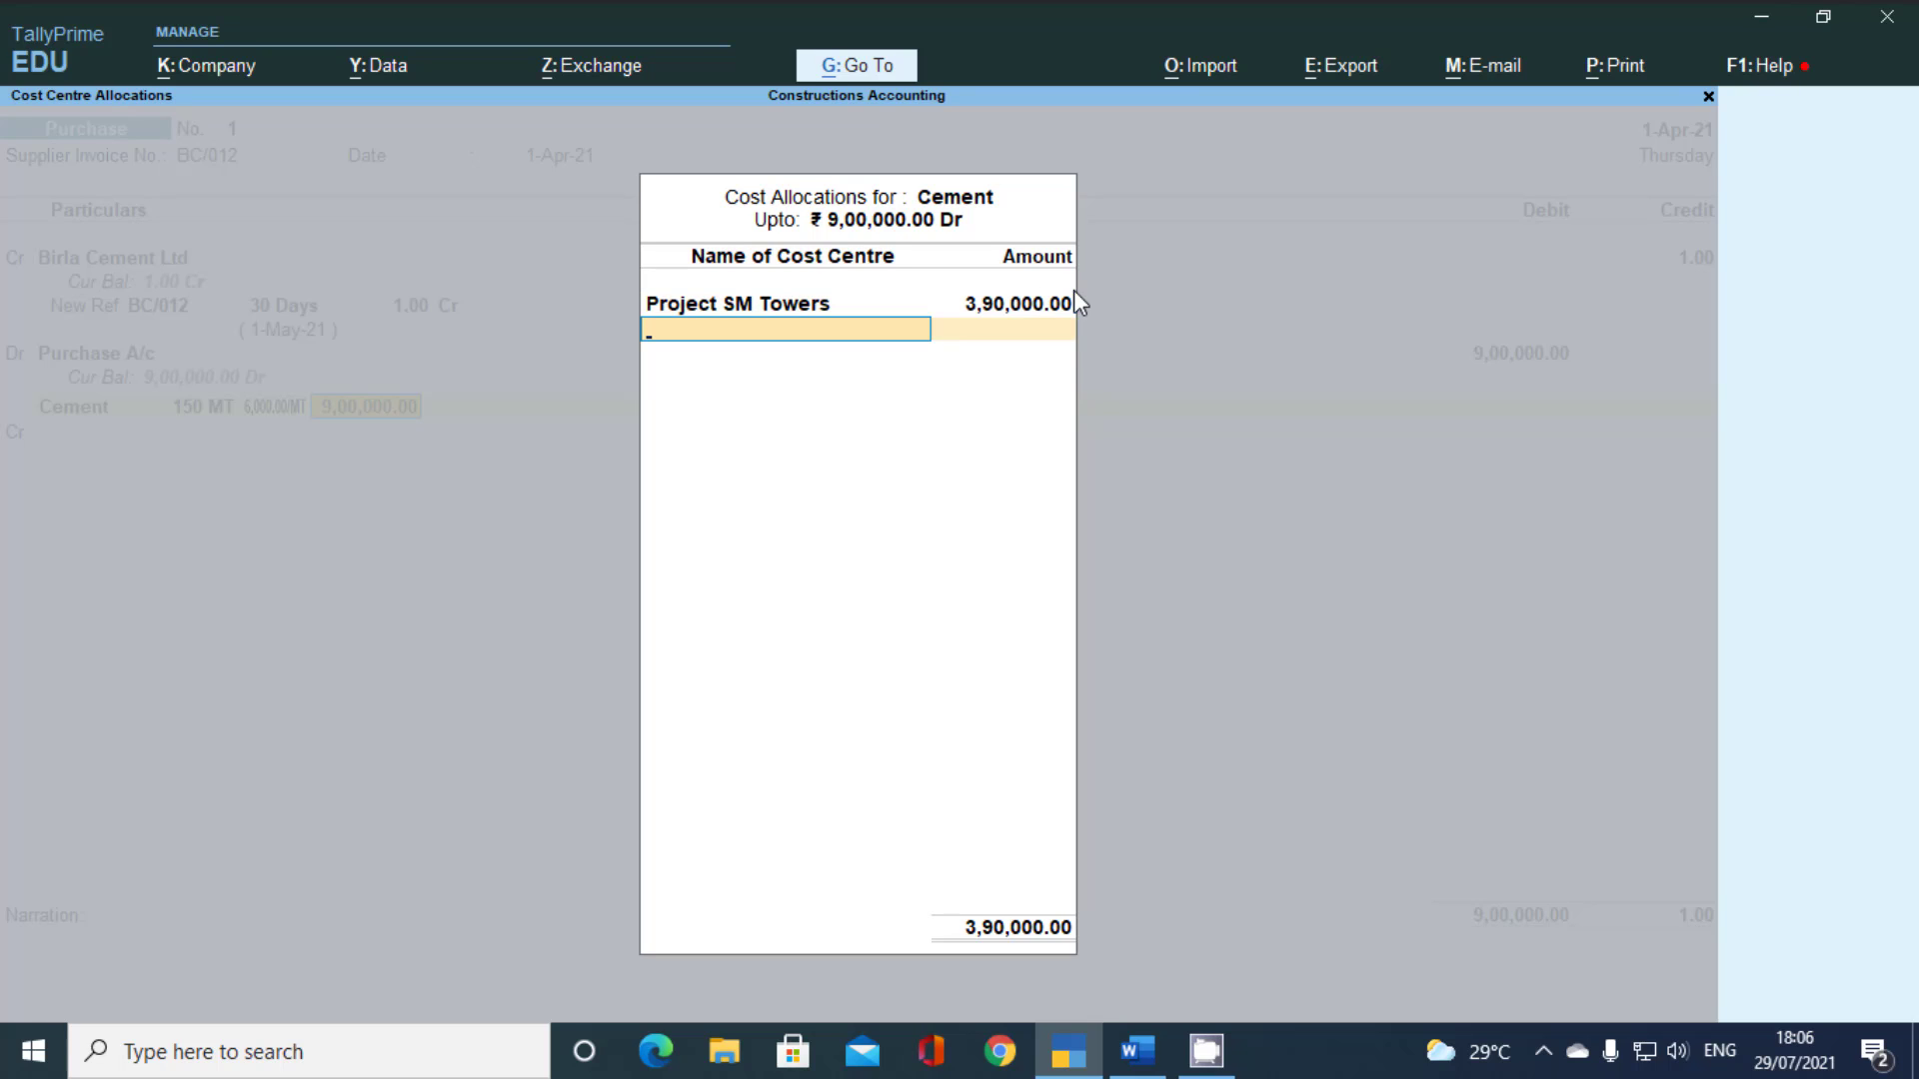
pyautogui.write('h')
pyautogui.press('Return')
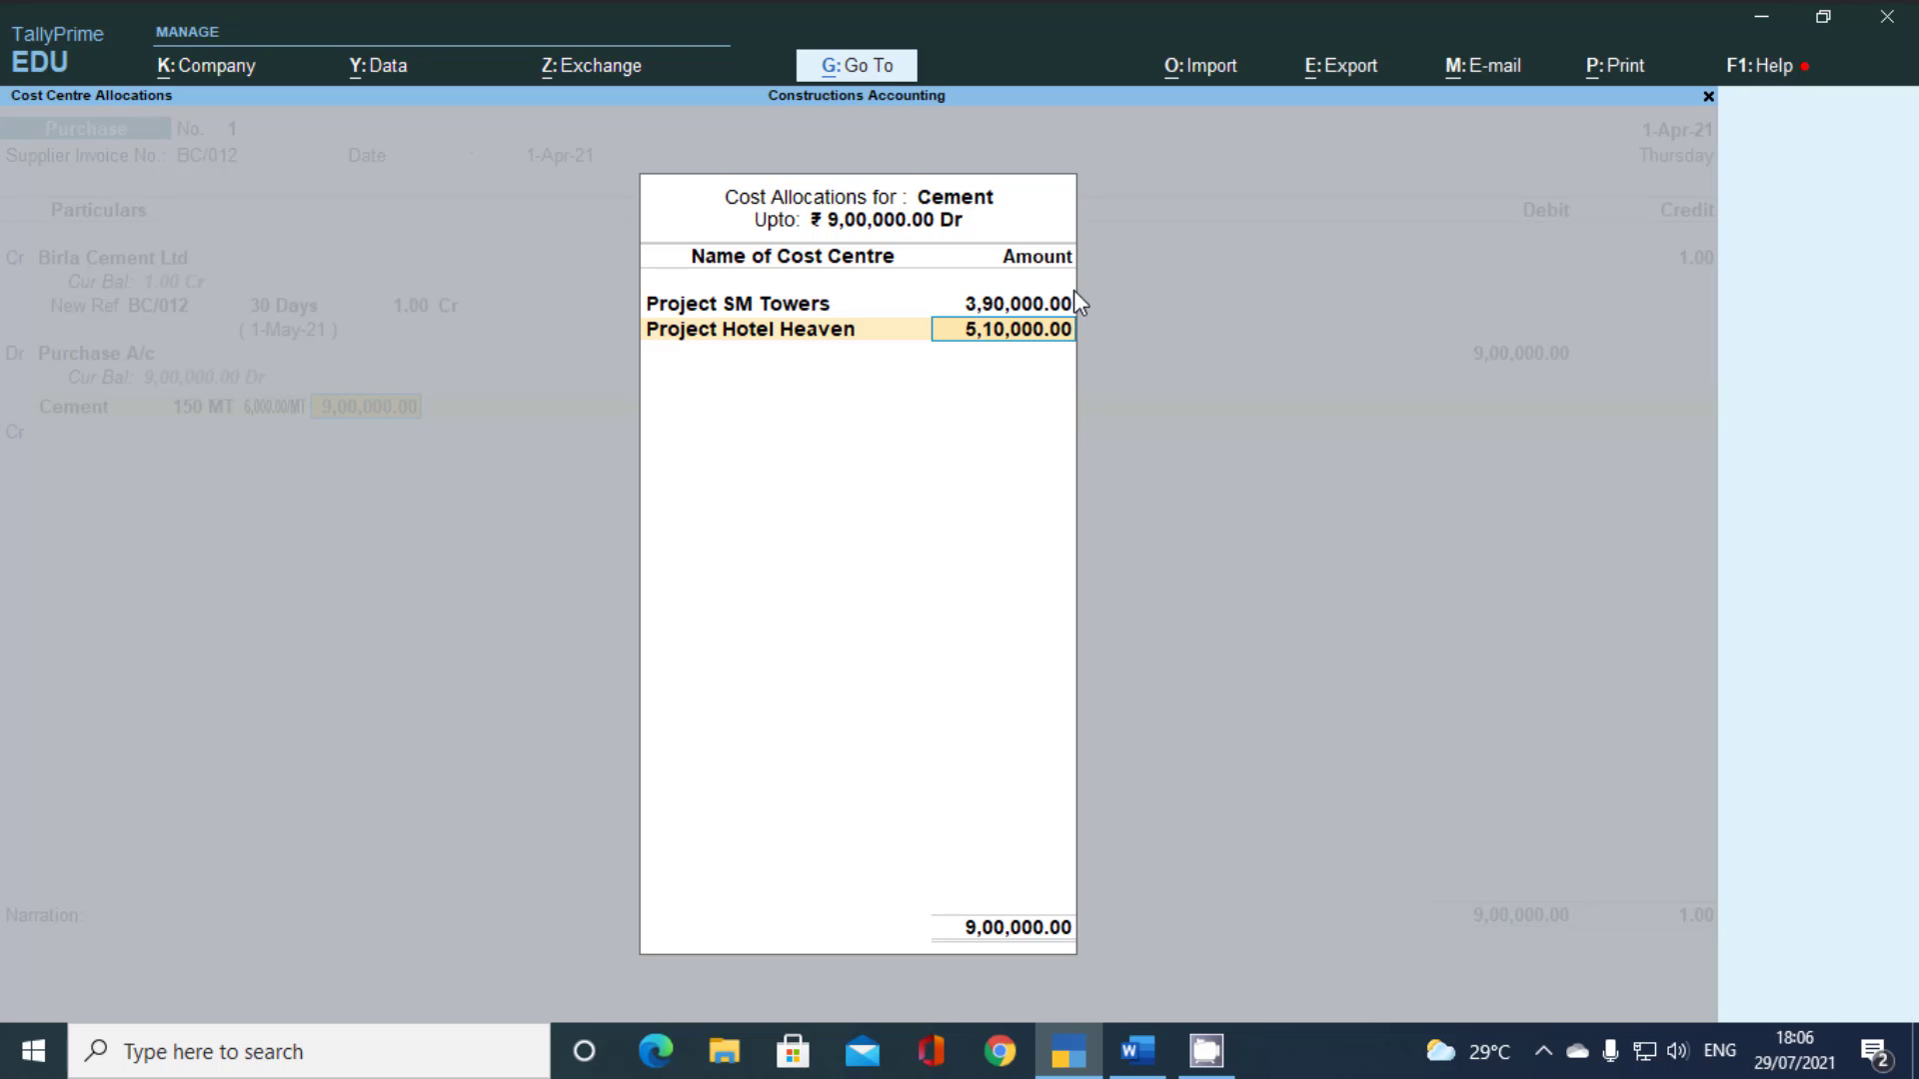
pyautogui.write('210000')
pyautogui.press('Return')
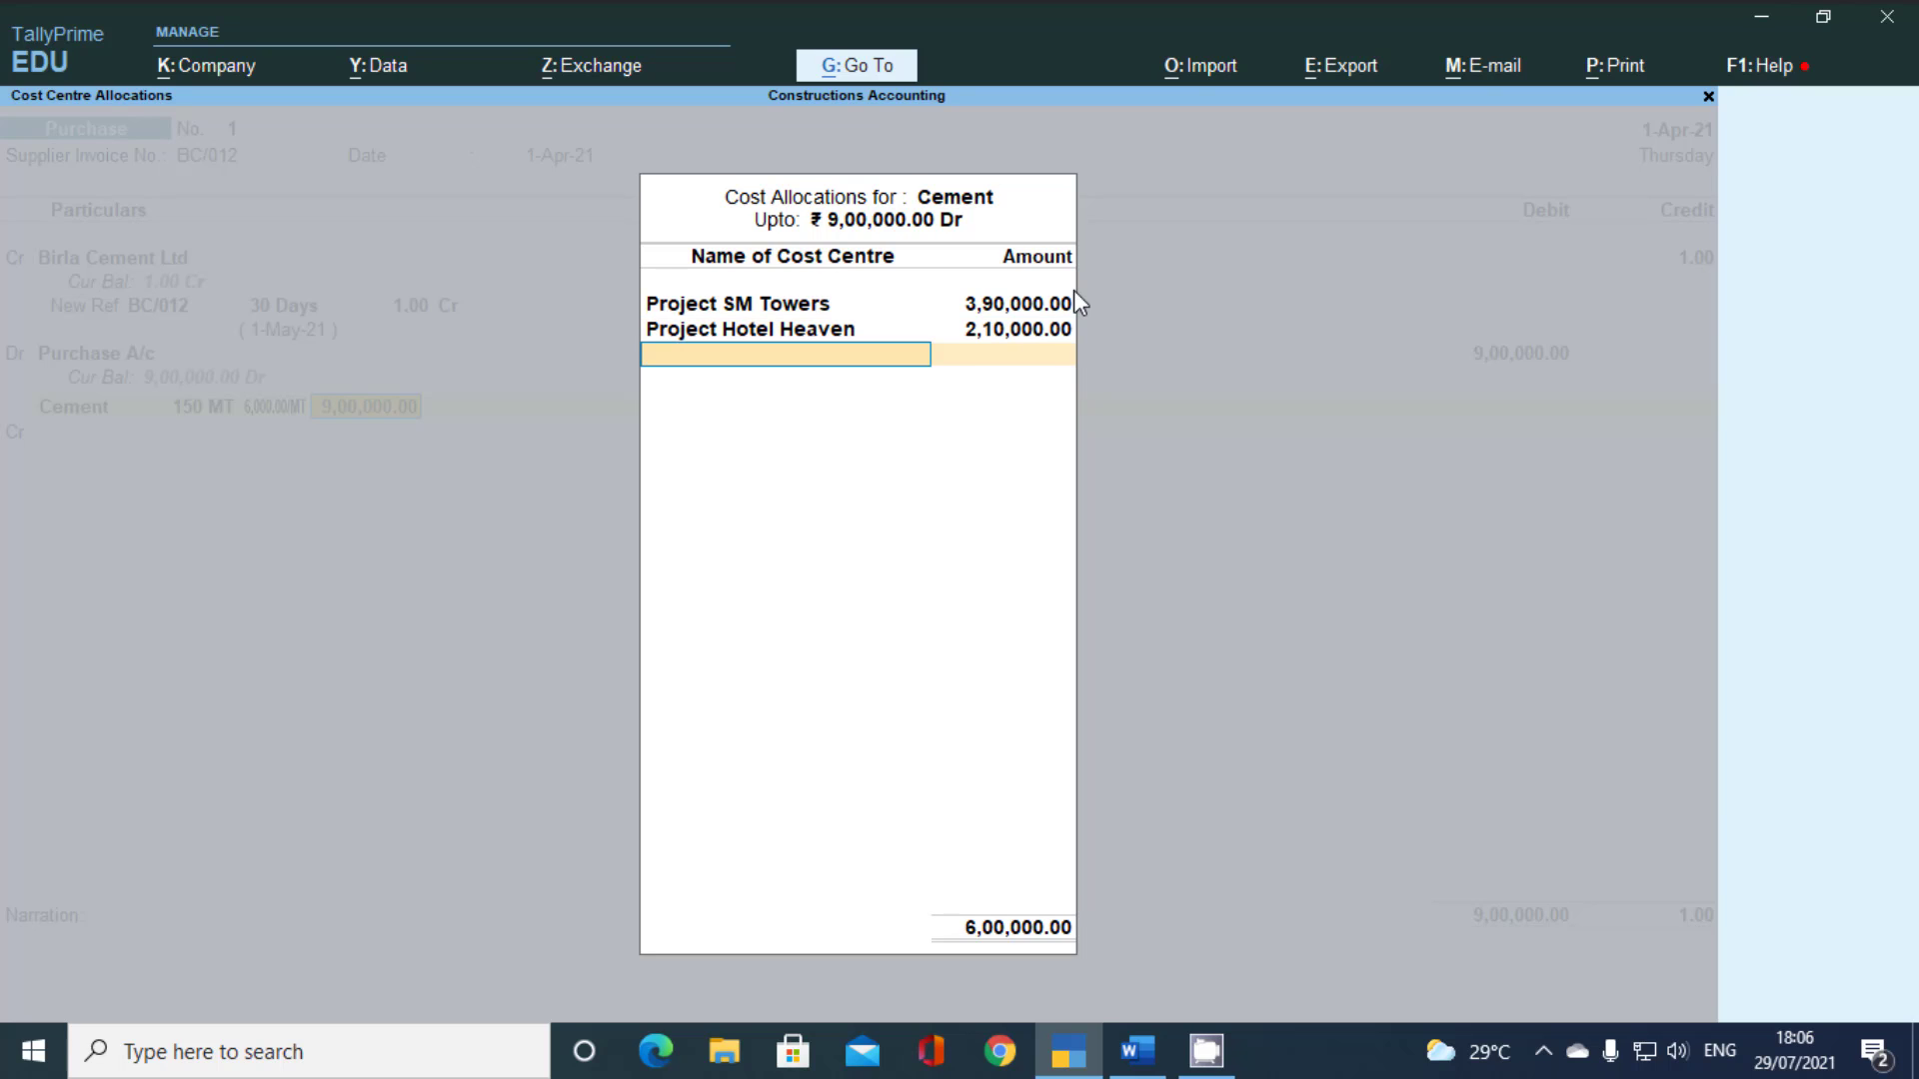
# Show the full List of Cost Centres and highlight Create
pyautogui.write('M')
pyautogui.press('BackSpace')
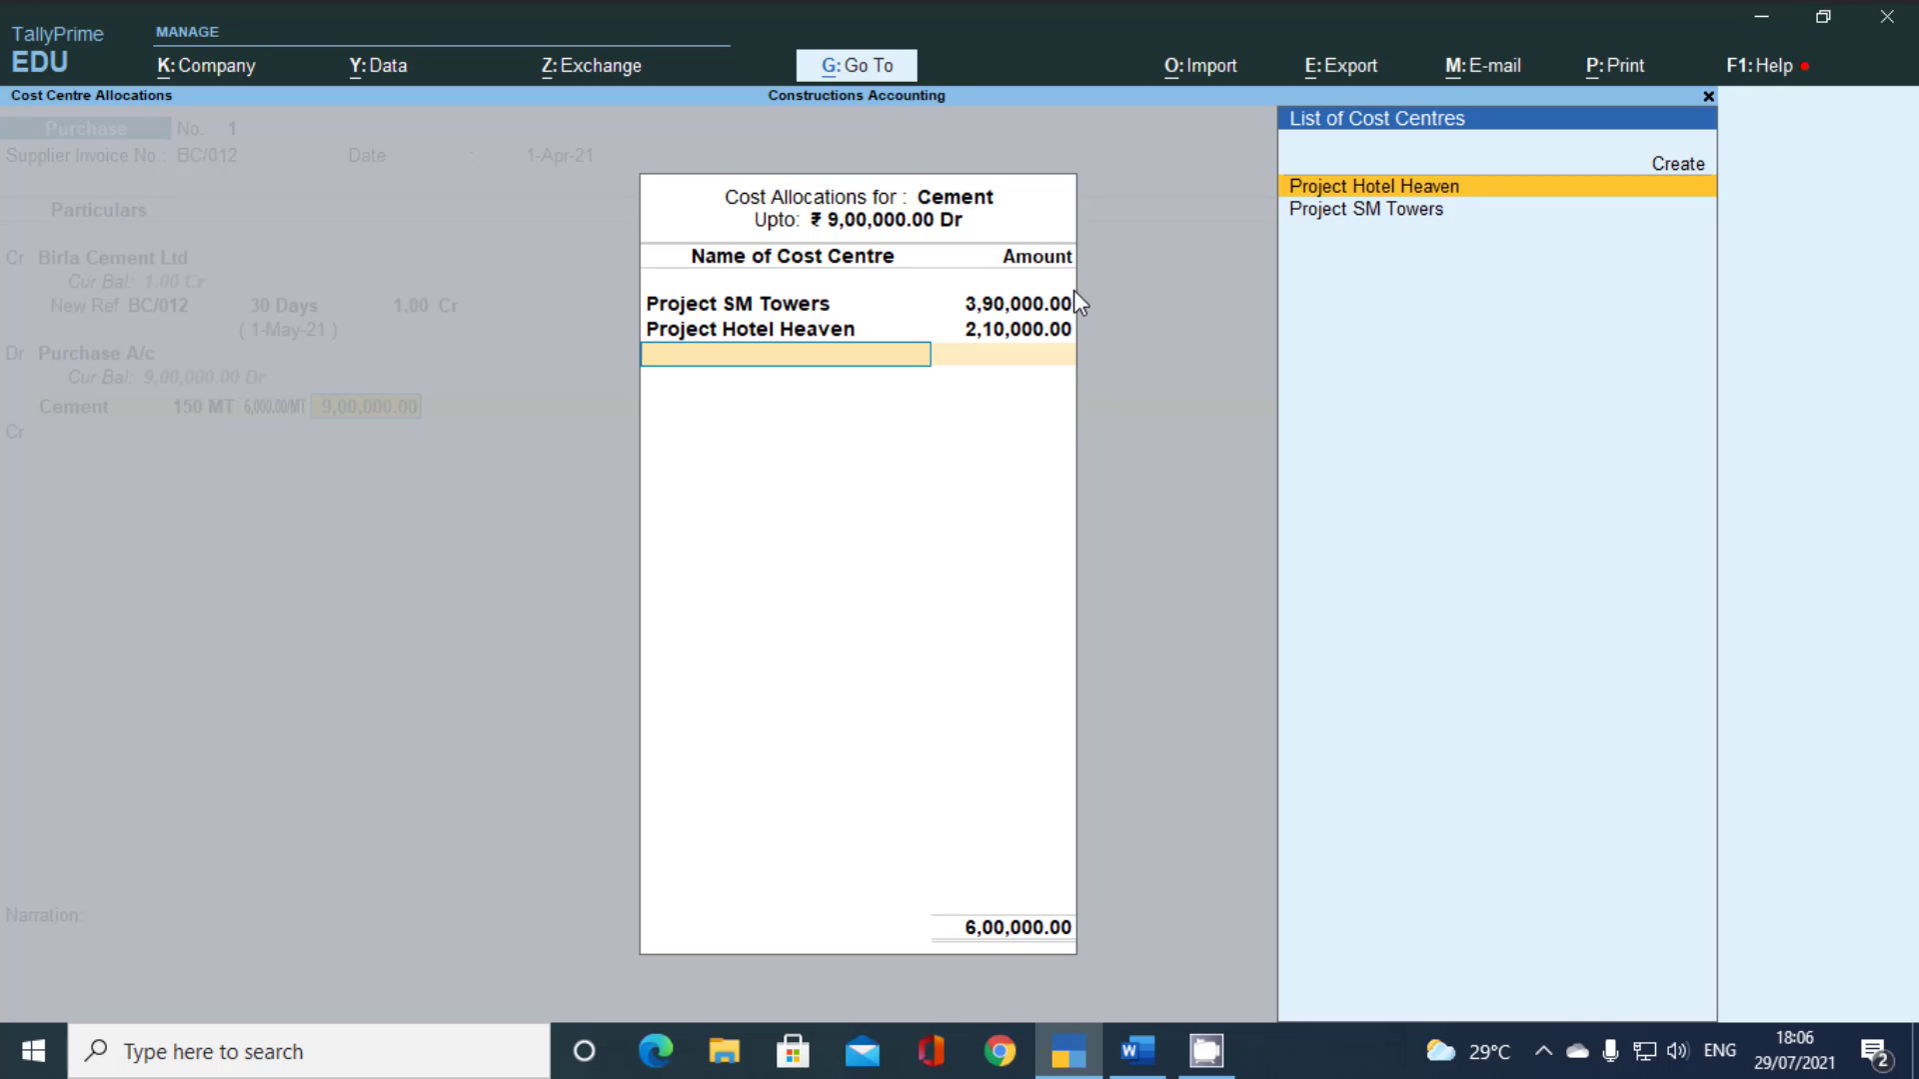
pyautogui.press('Up')
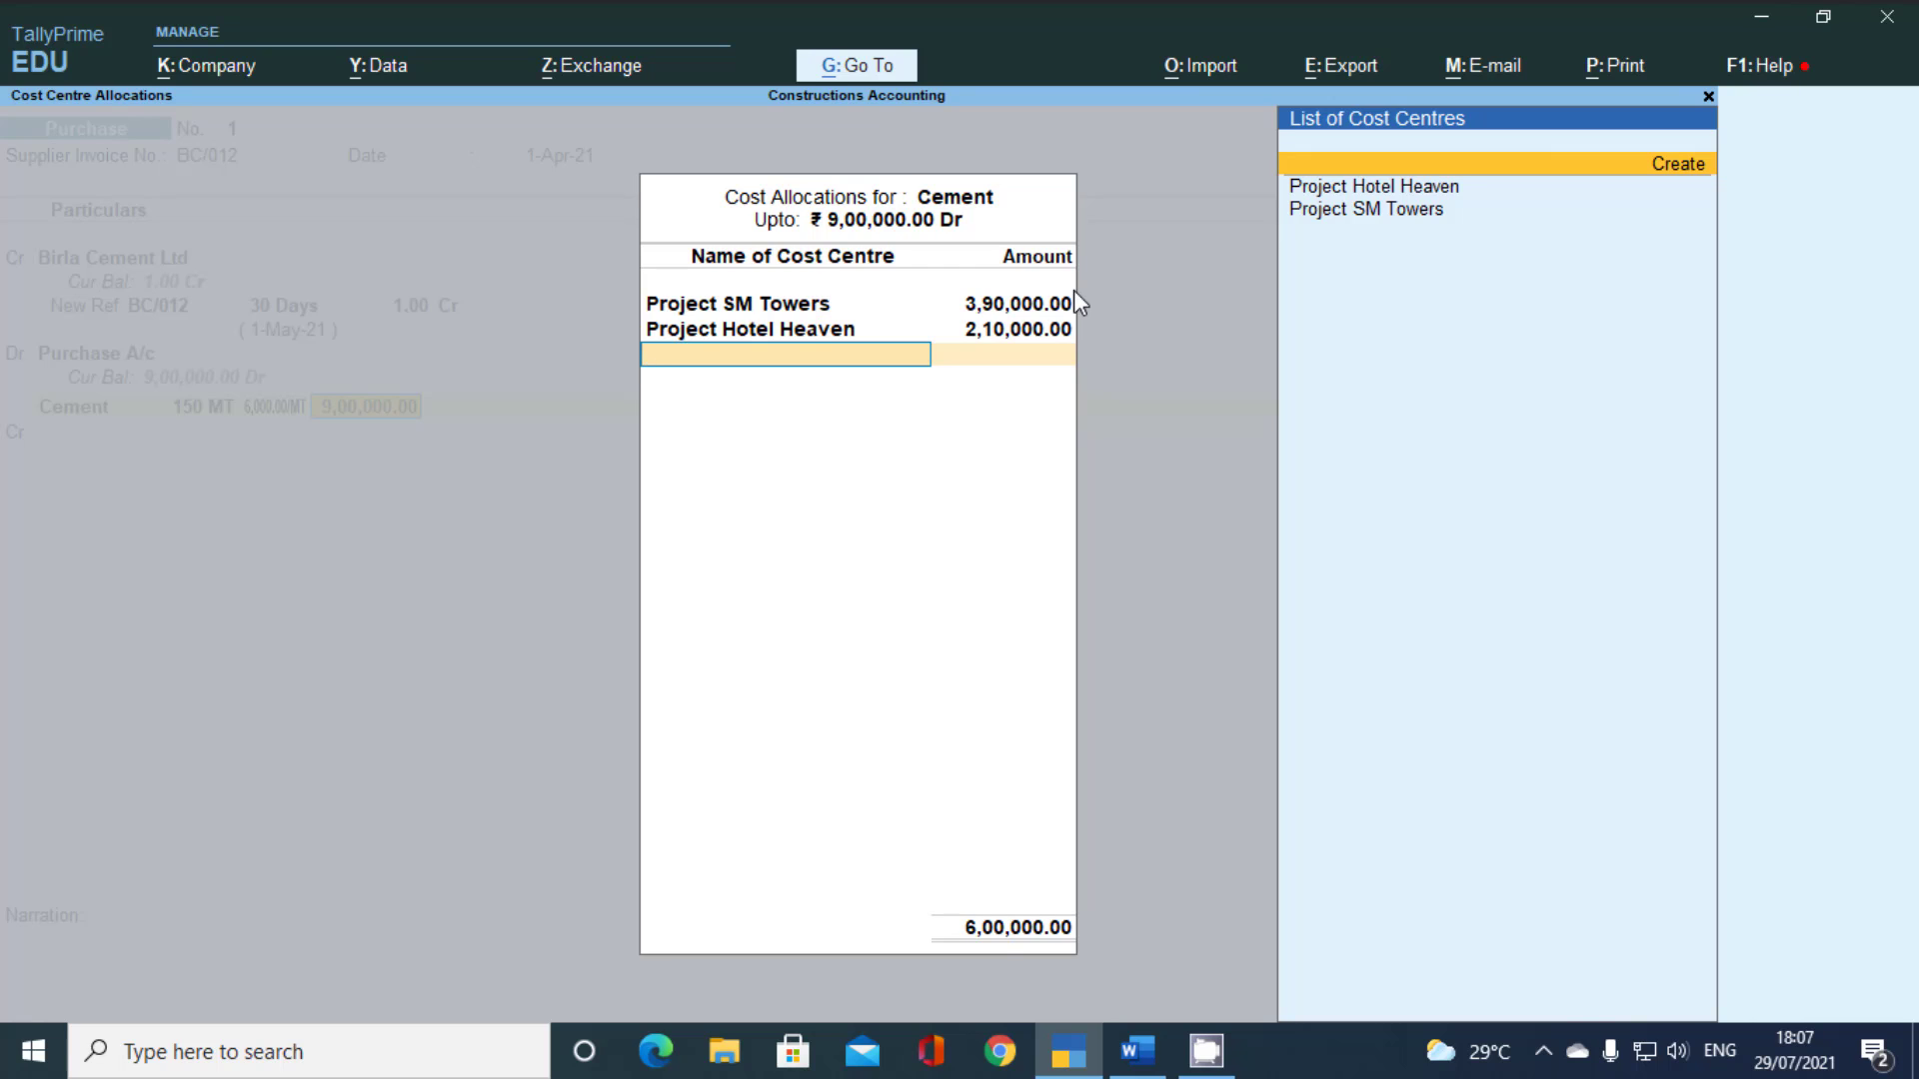
# Abandon the new cost centre form and bring up the Main Location godown for alteration
pyautogui.press('Return')
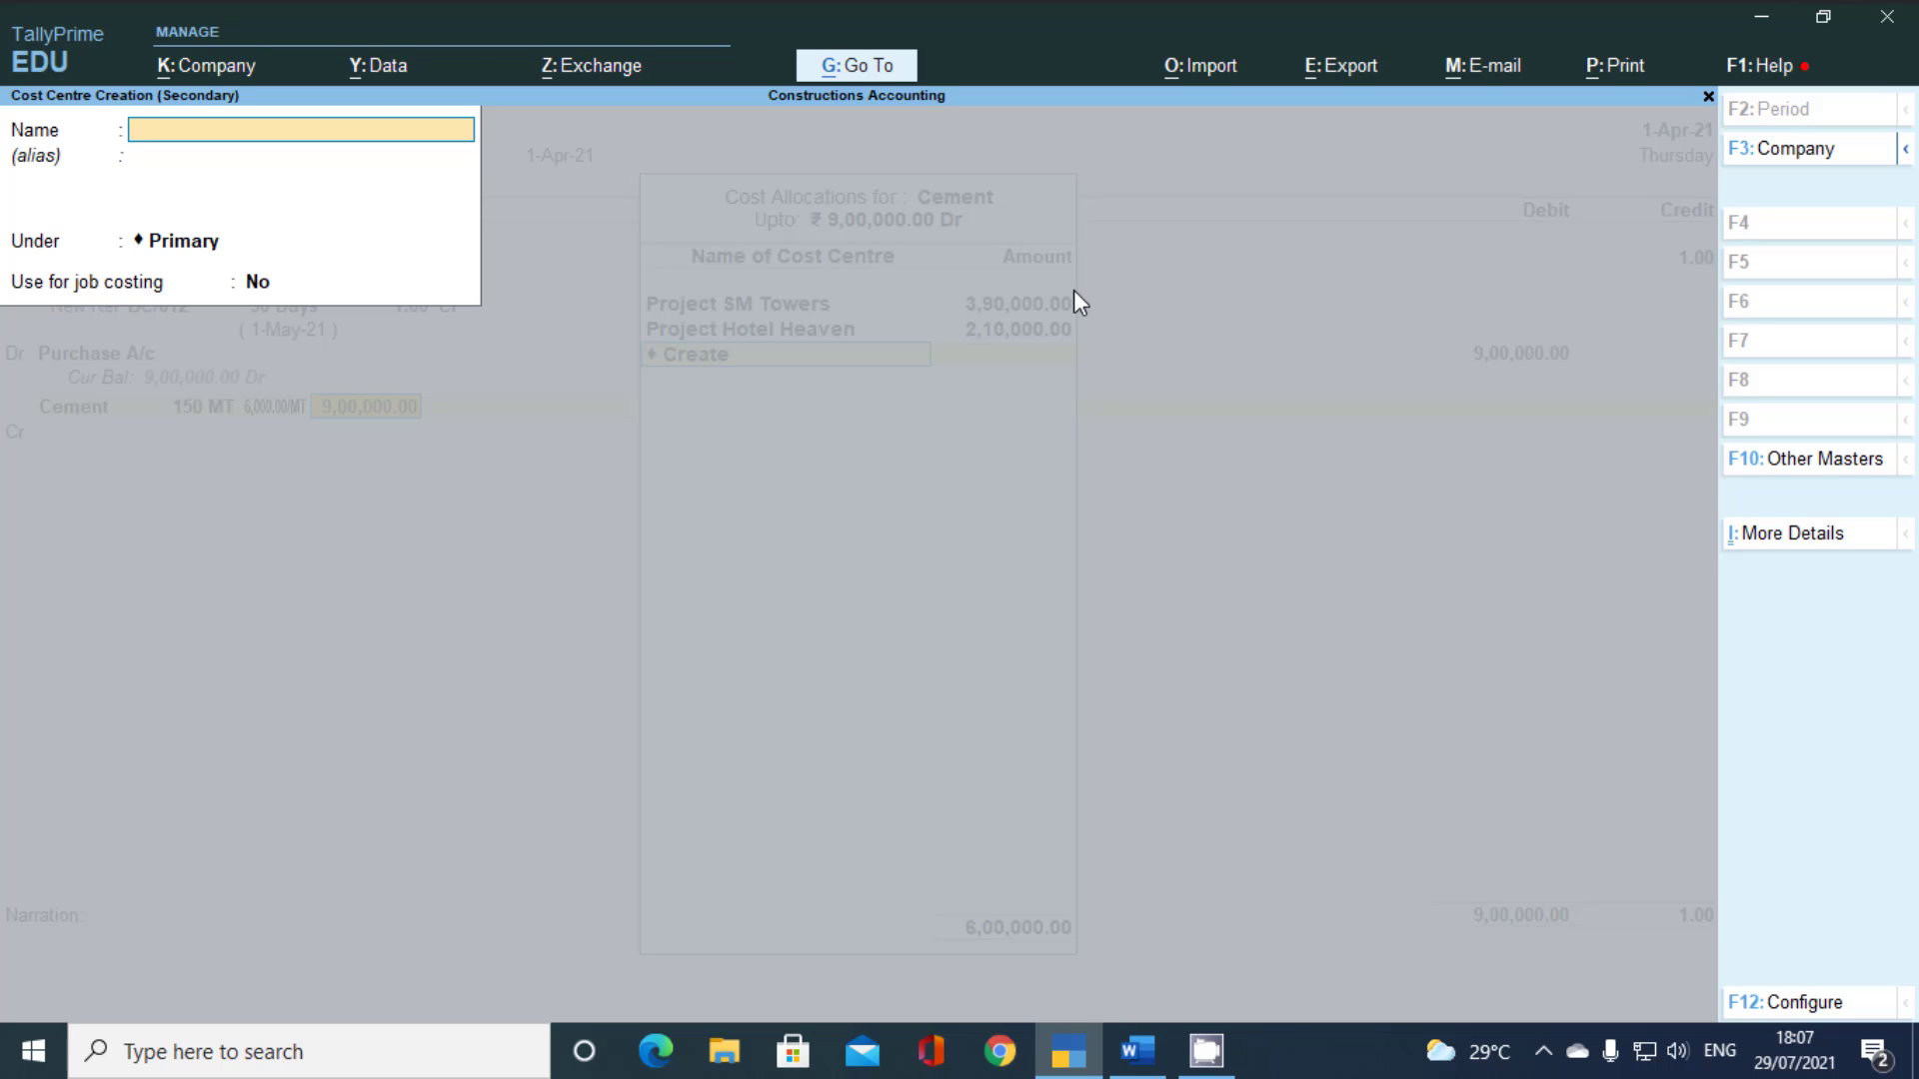
pyautogui.press('Escape')
pyautogui.press('y')
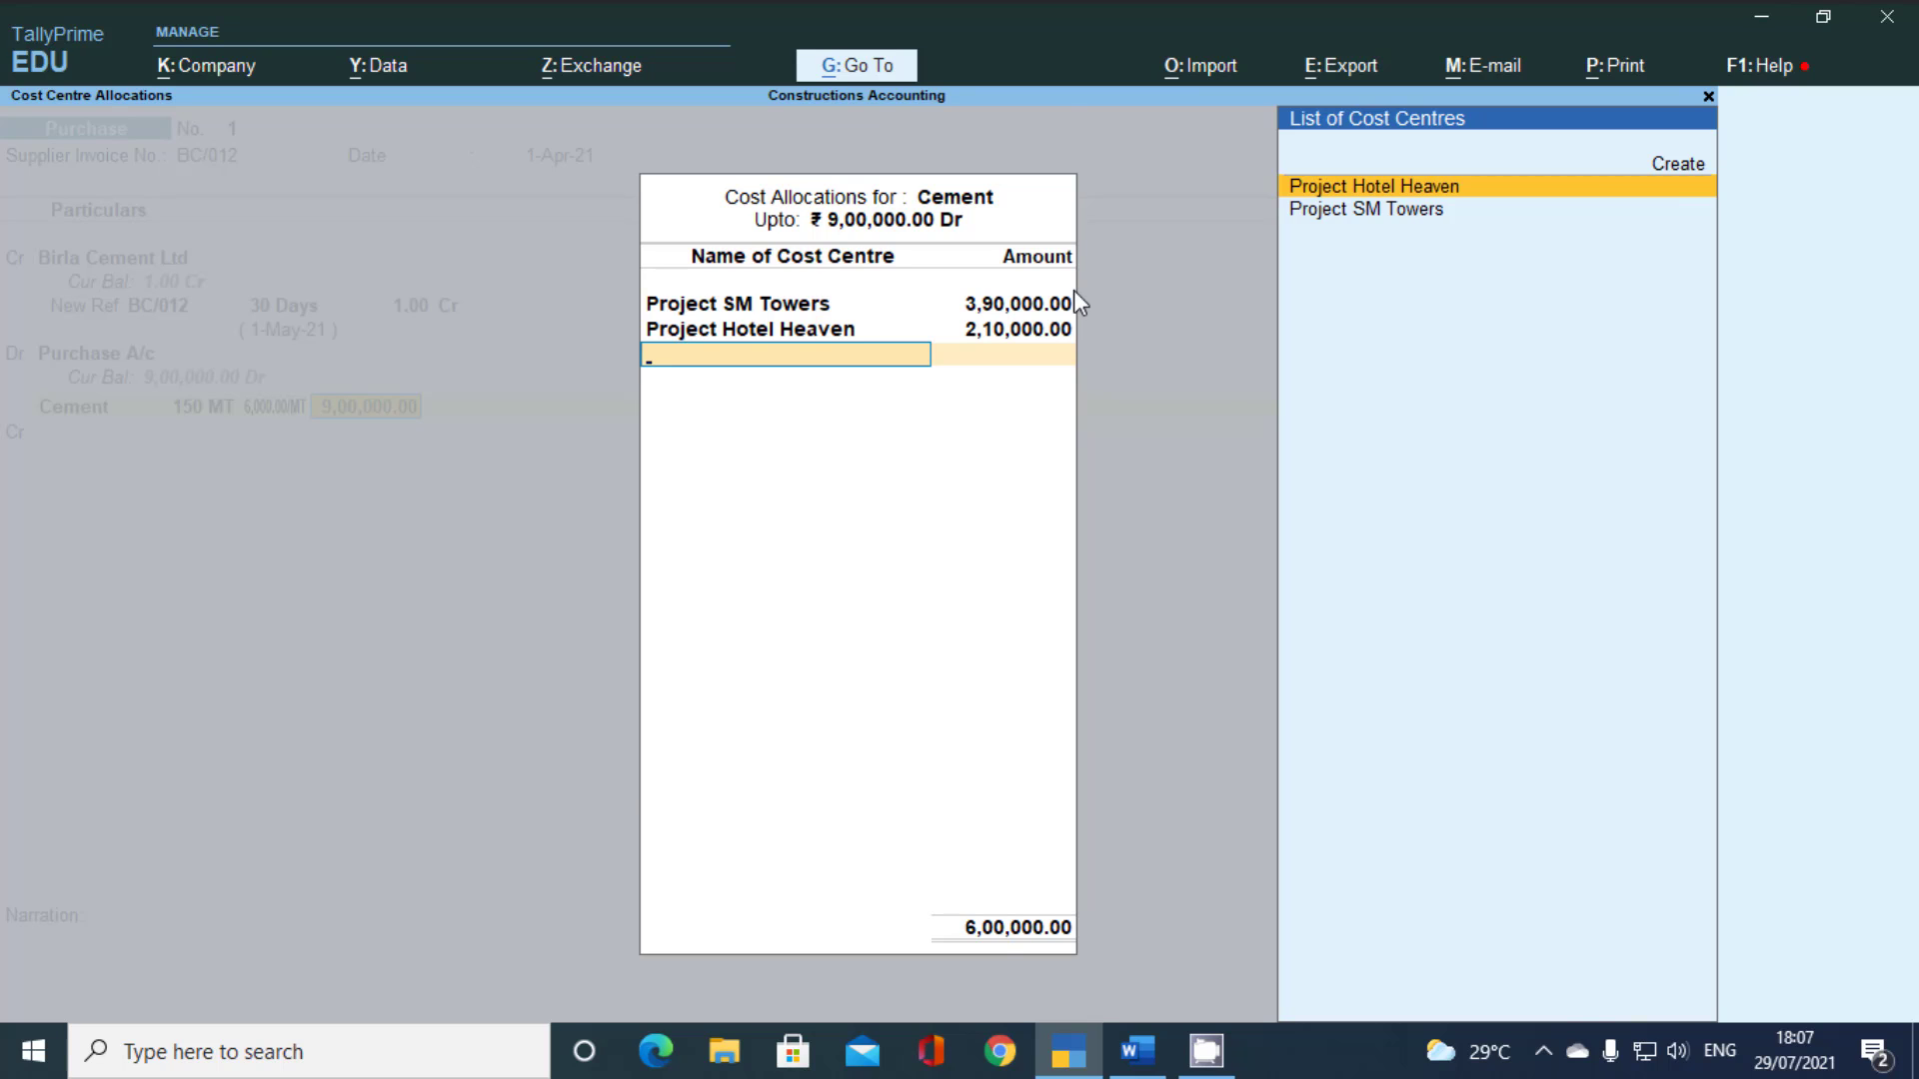
pyautogui.hotkey('alt', 'g')
pyautogui.press('Up')
pyautogui.press('Up')
pyautogui.press('Up')
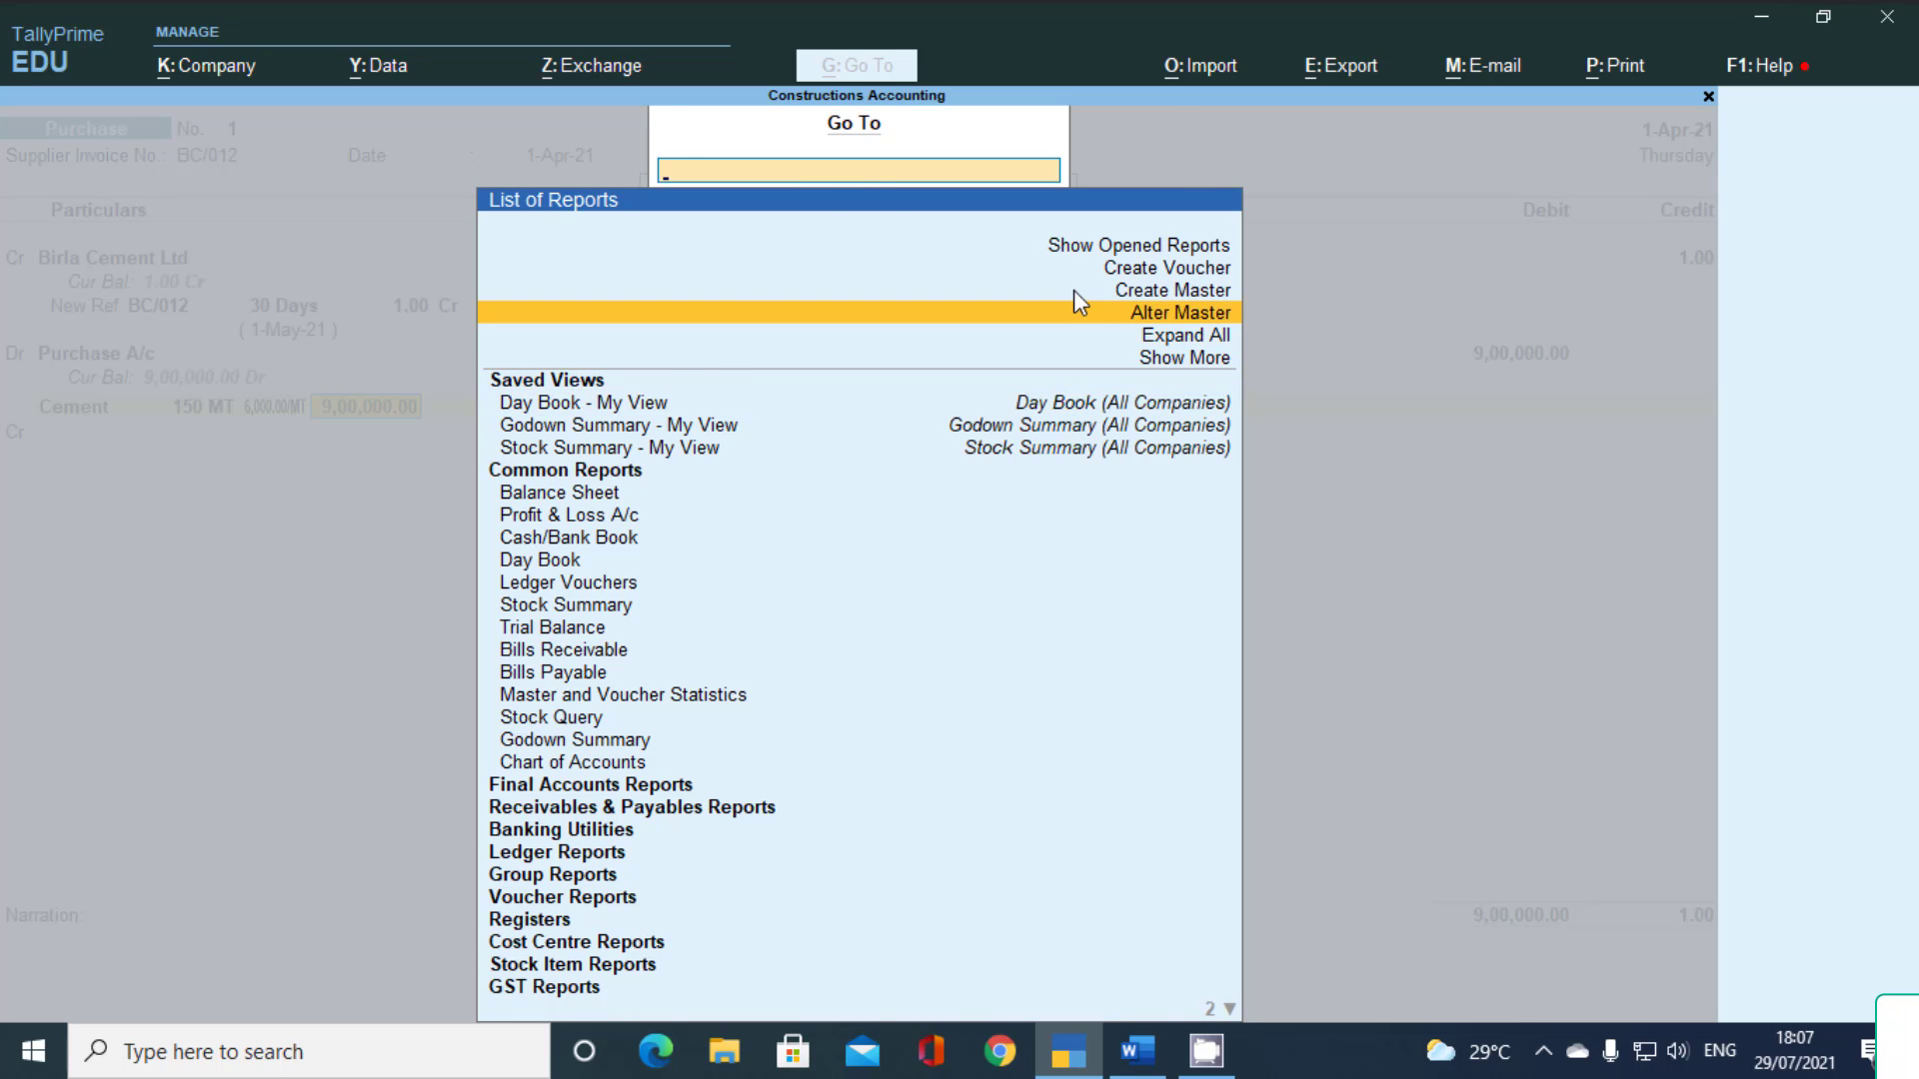
pyautogui.press('Return')
pyautogui.press('Down')
pyautogui.press('Down')
pyautogui.press('Down')
pyautogui.press('Down')
pyautogui.press('Down')
pyautogui.press('Down')
pyautogui.press('Down')
pyautogui.press('Down')
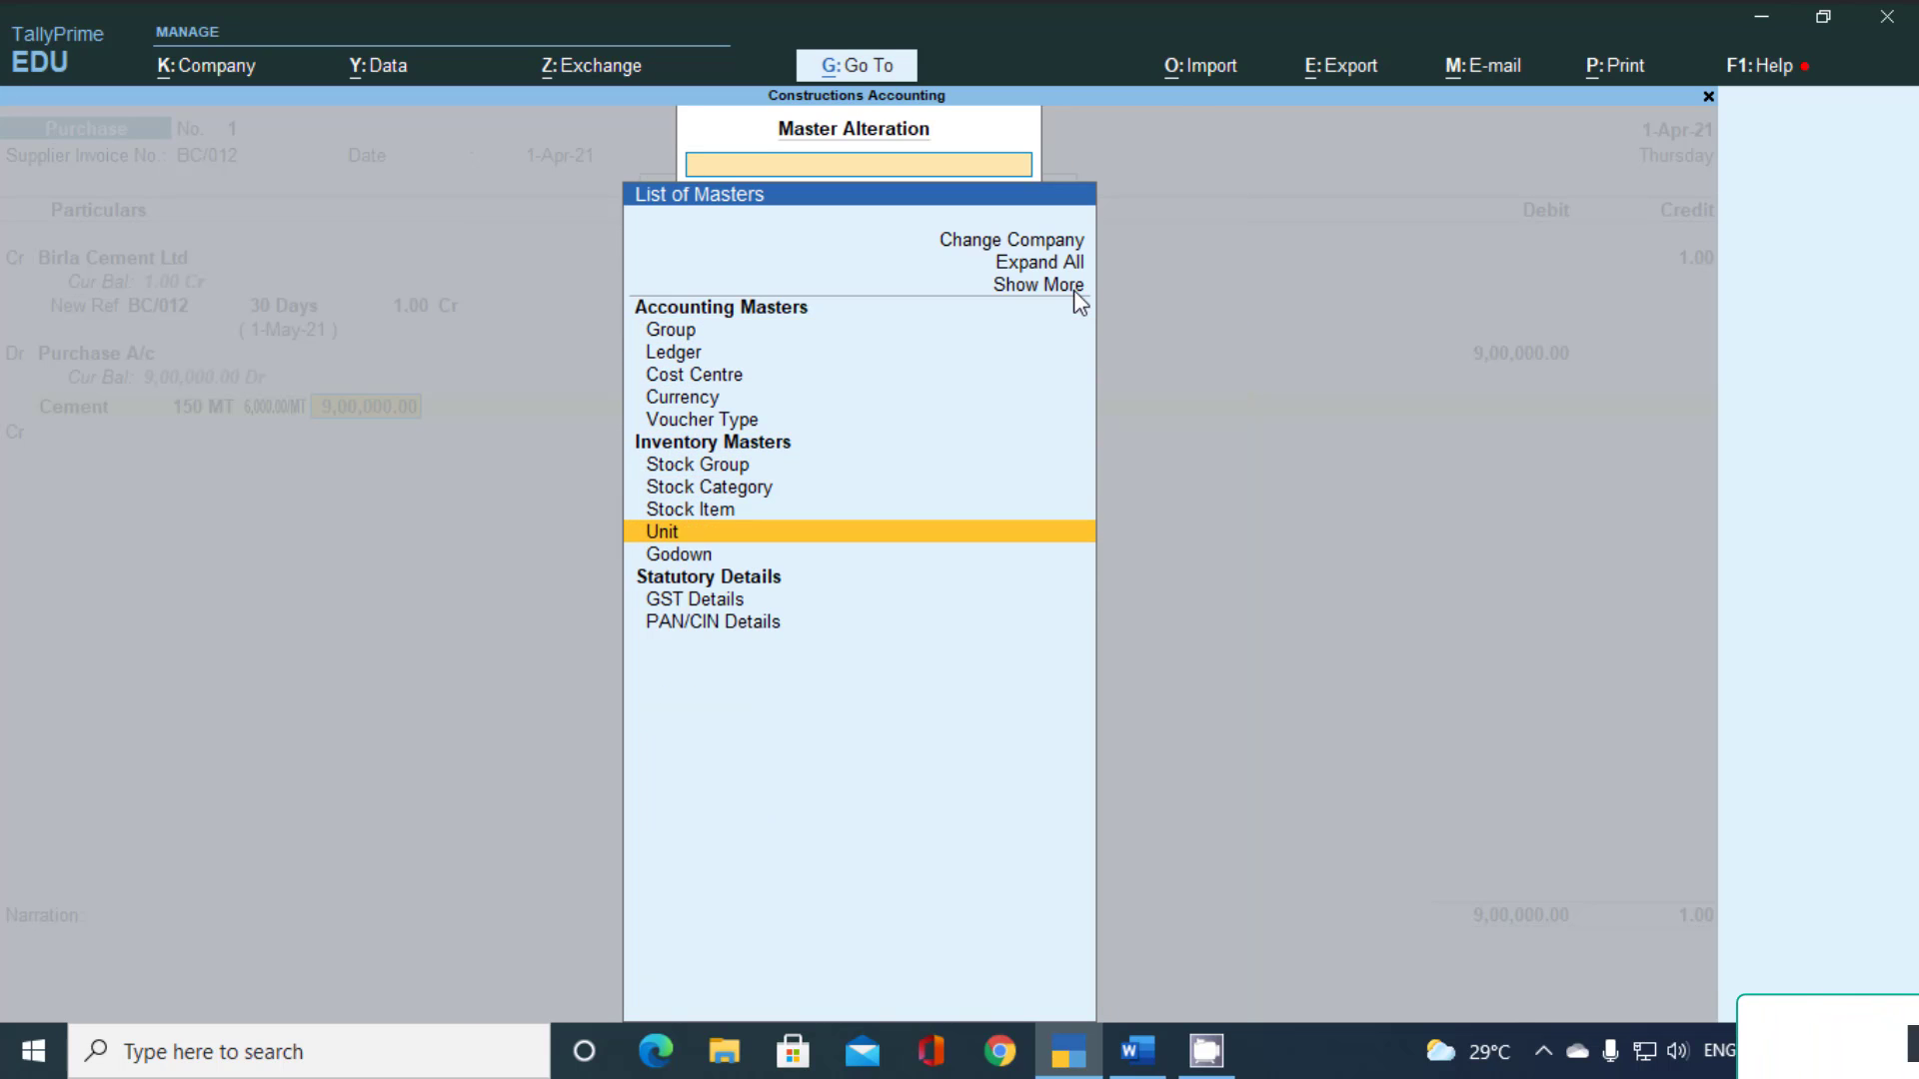
pyautogui.press('Down')
pyautogui.press('Return')
pyautogui.press('Down')
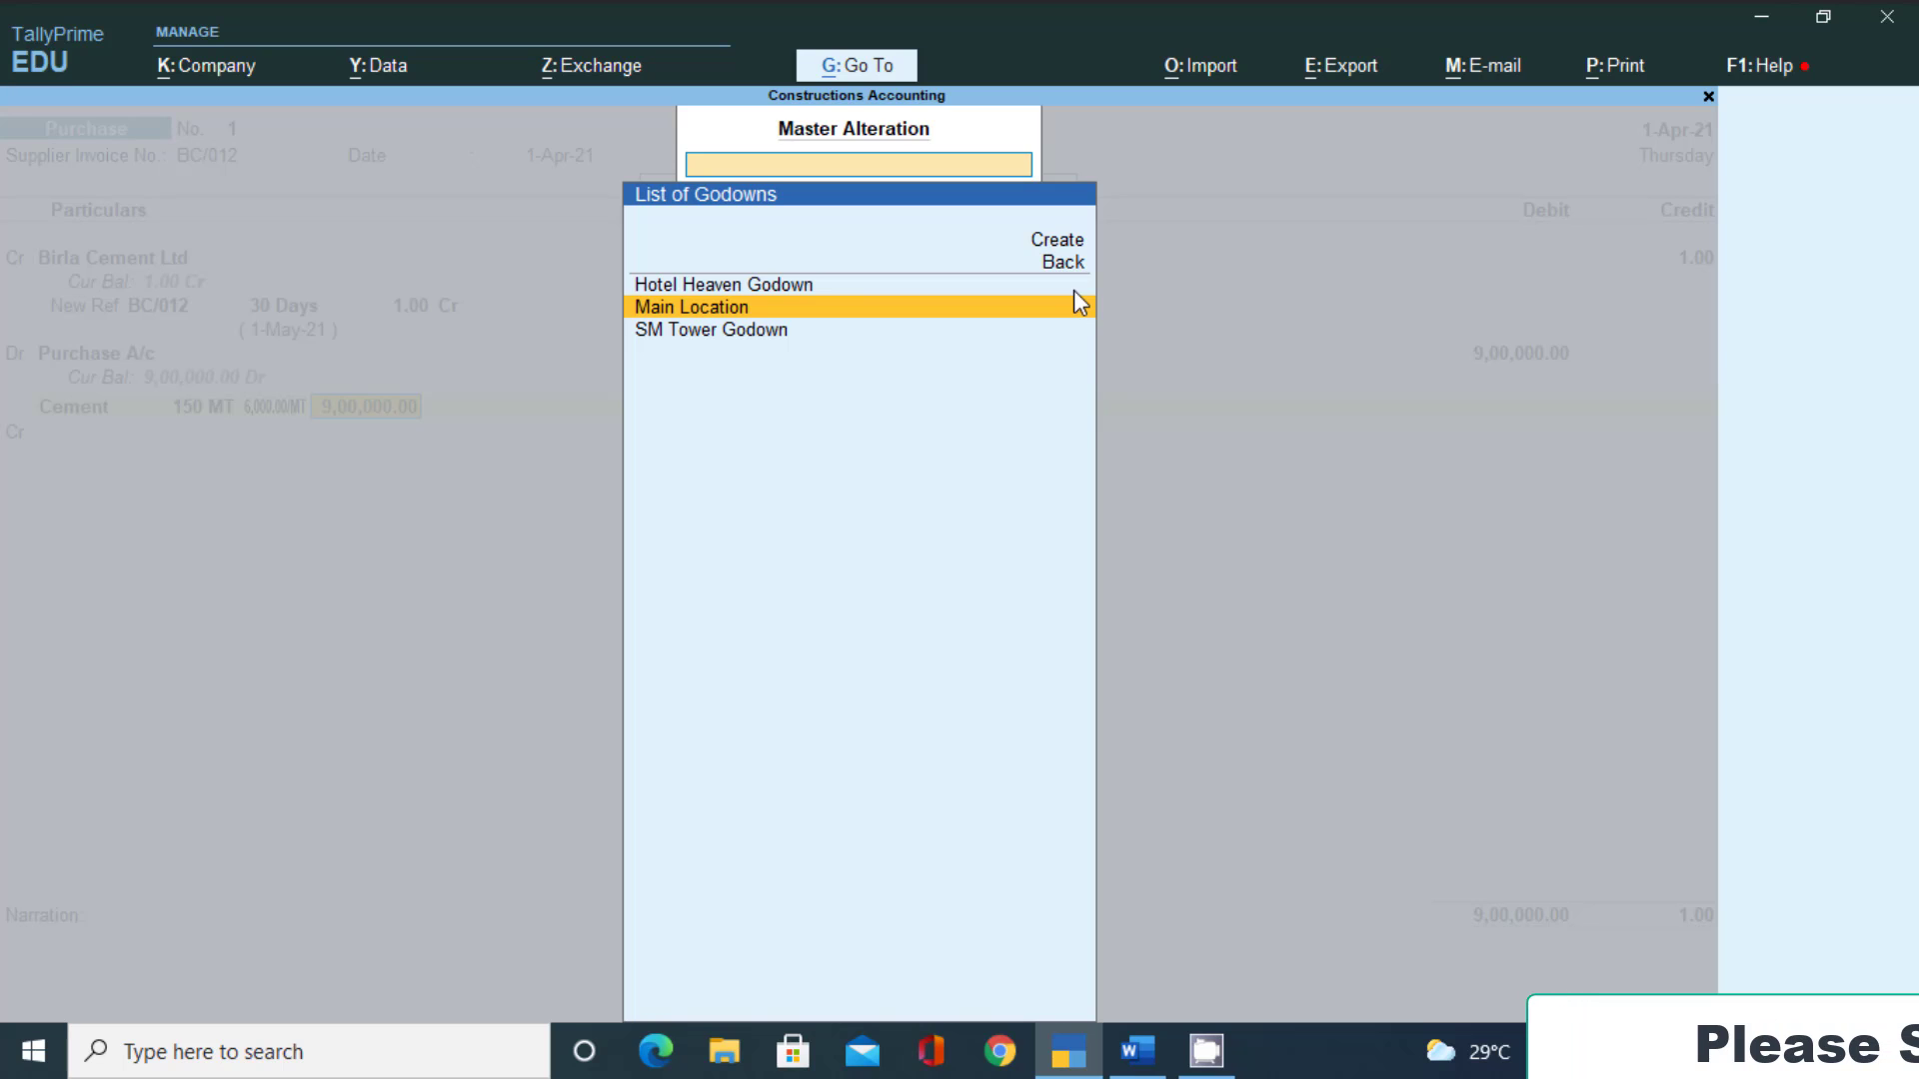
pyautogui.press('Return')
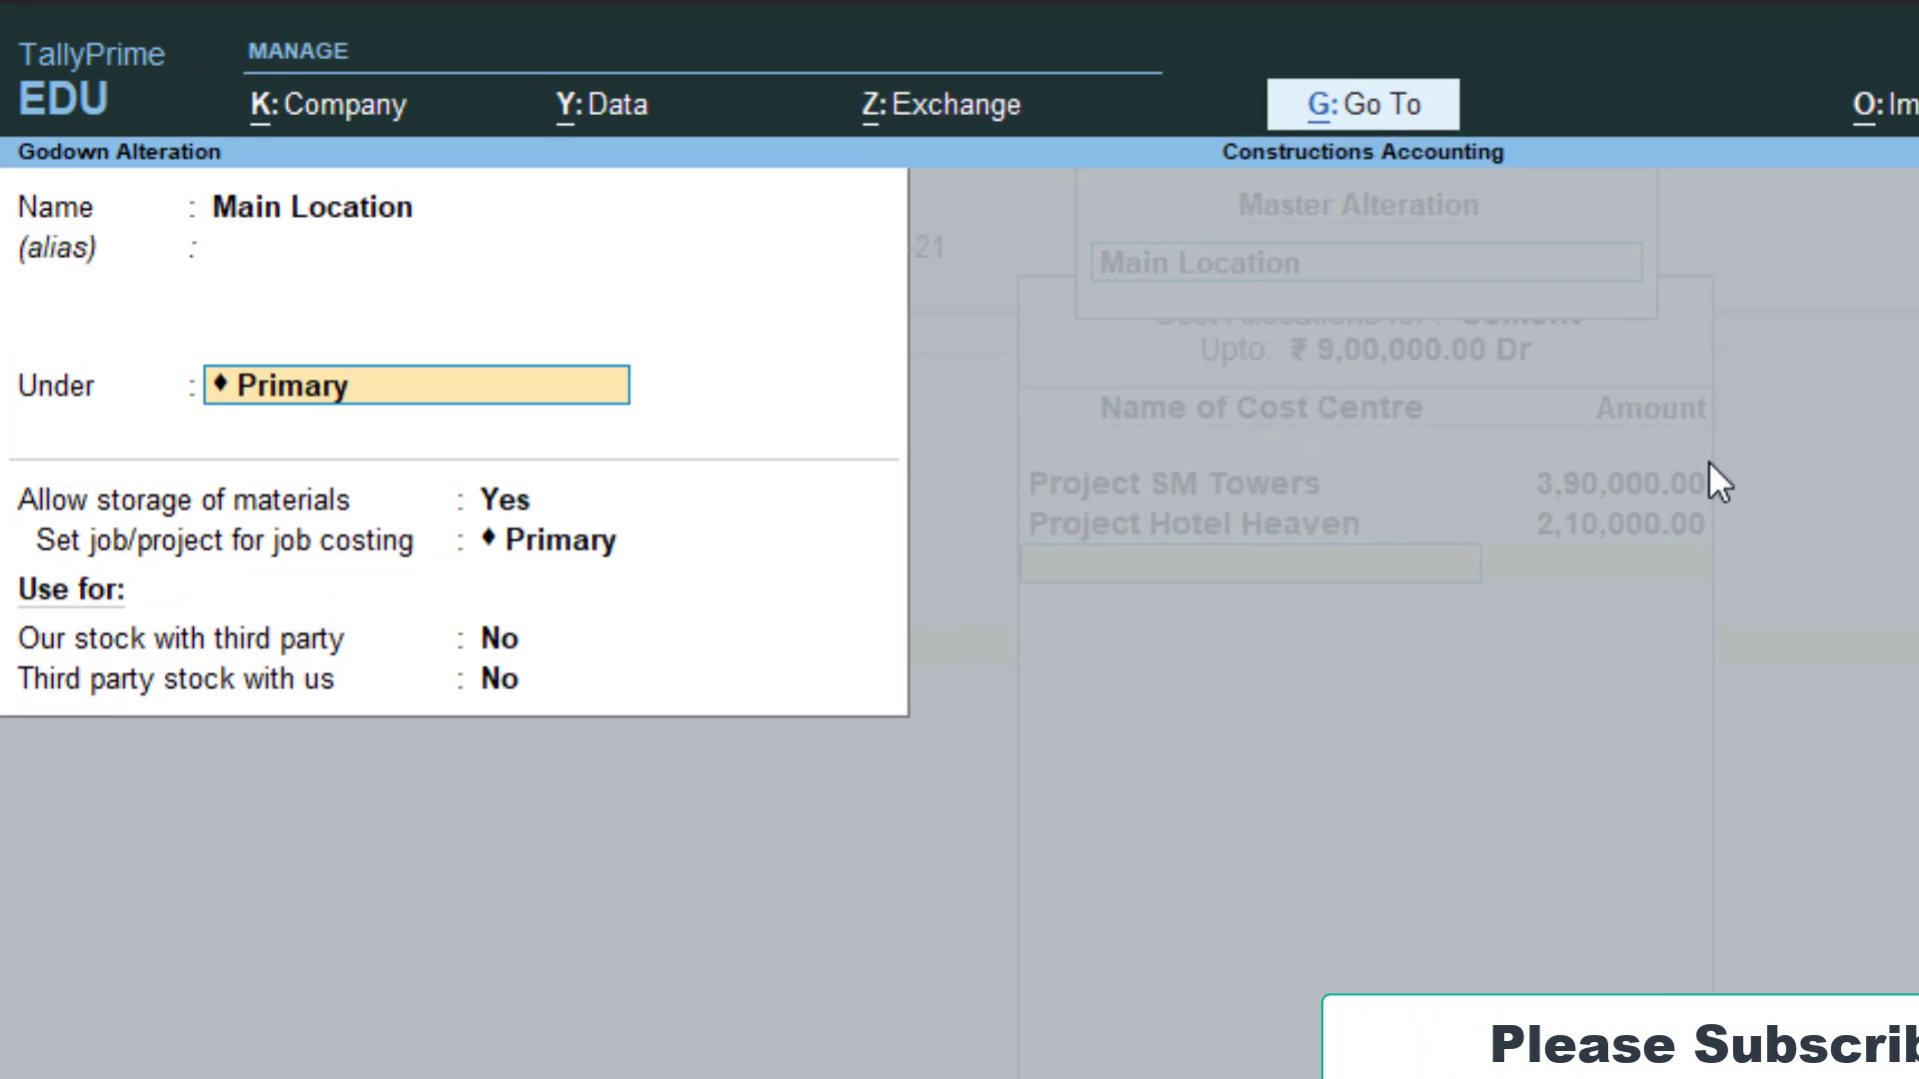
# Create job cost centre Project Main Location and link it to the Main Location godown
pyautogui.press('Return')
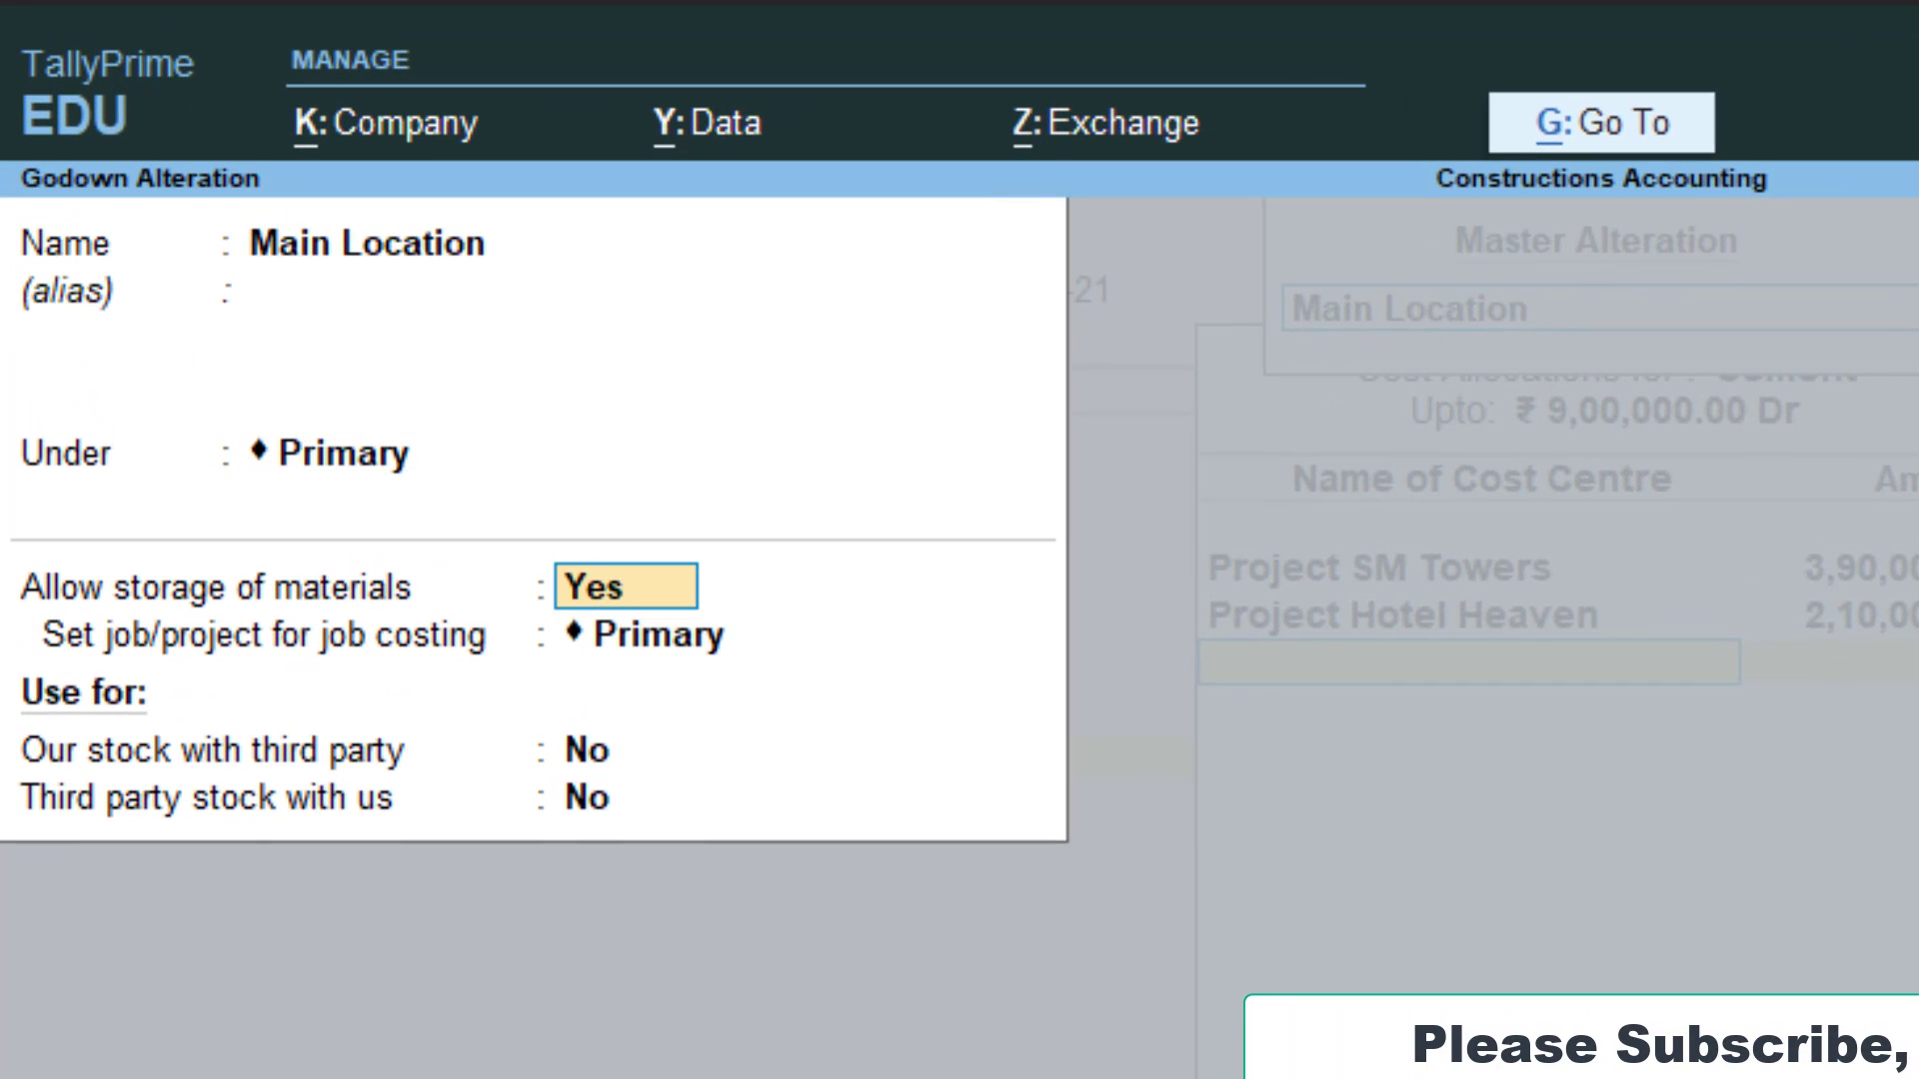
pyautogui.press('Return')
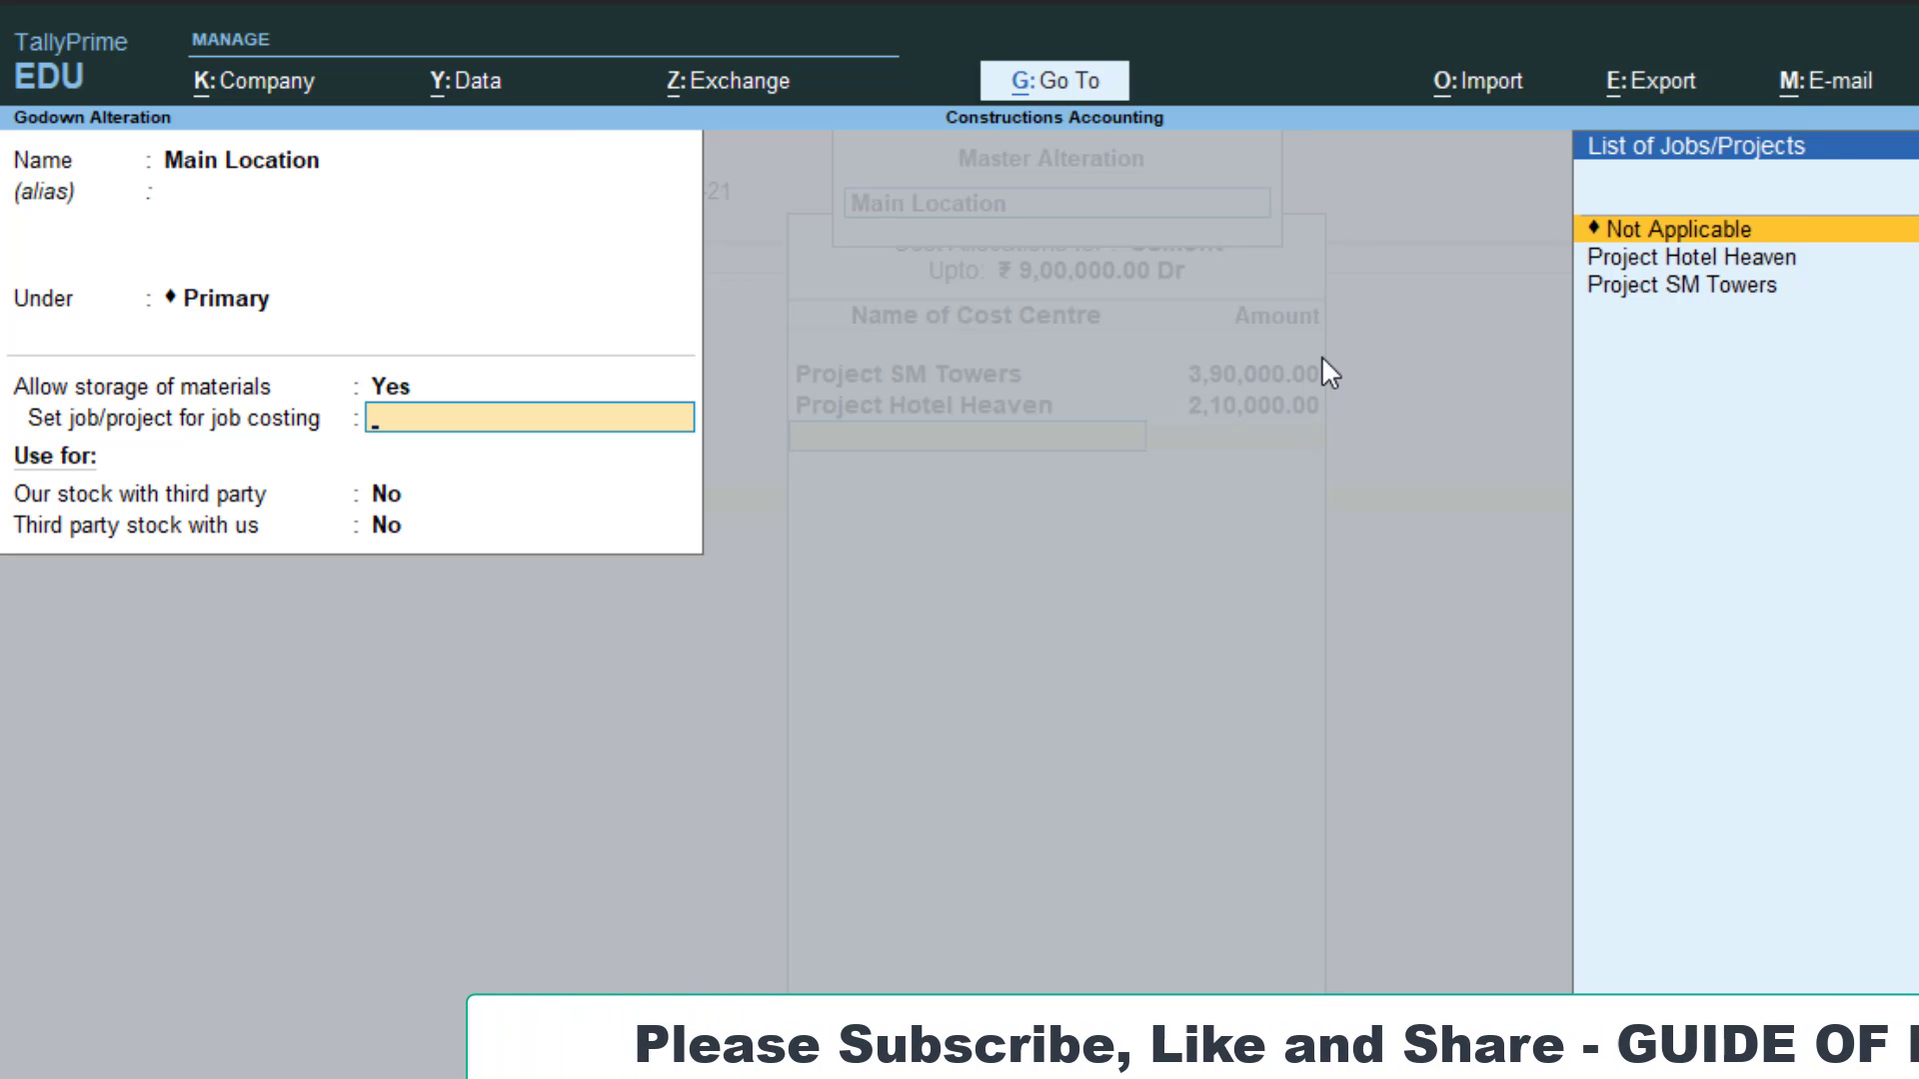
pyautogui.press('Up')
pyautogui.press('Return')
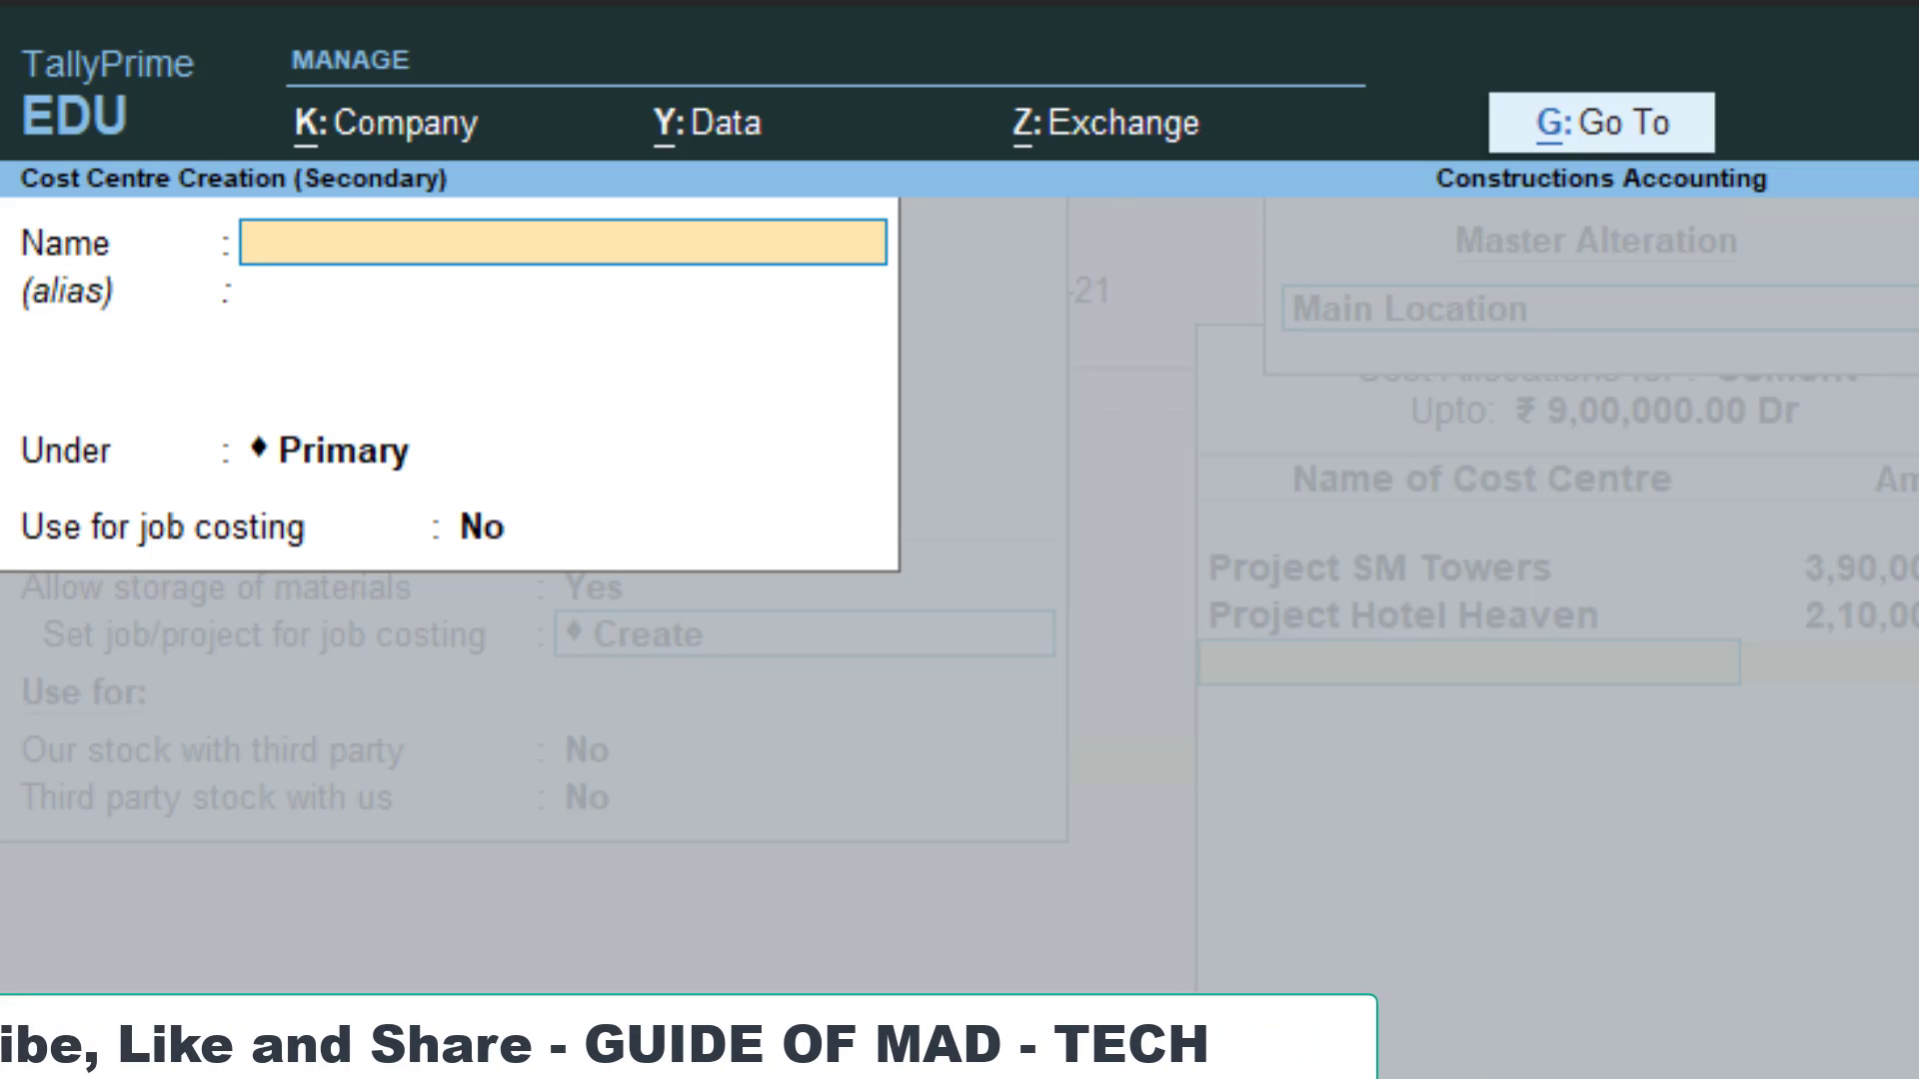
pyautogui.write('Project')
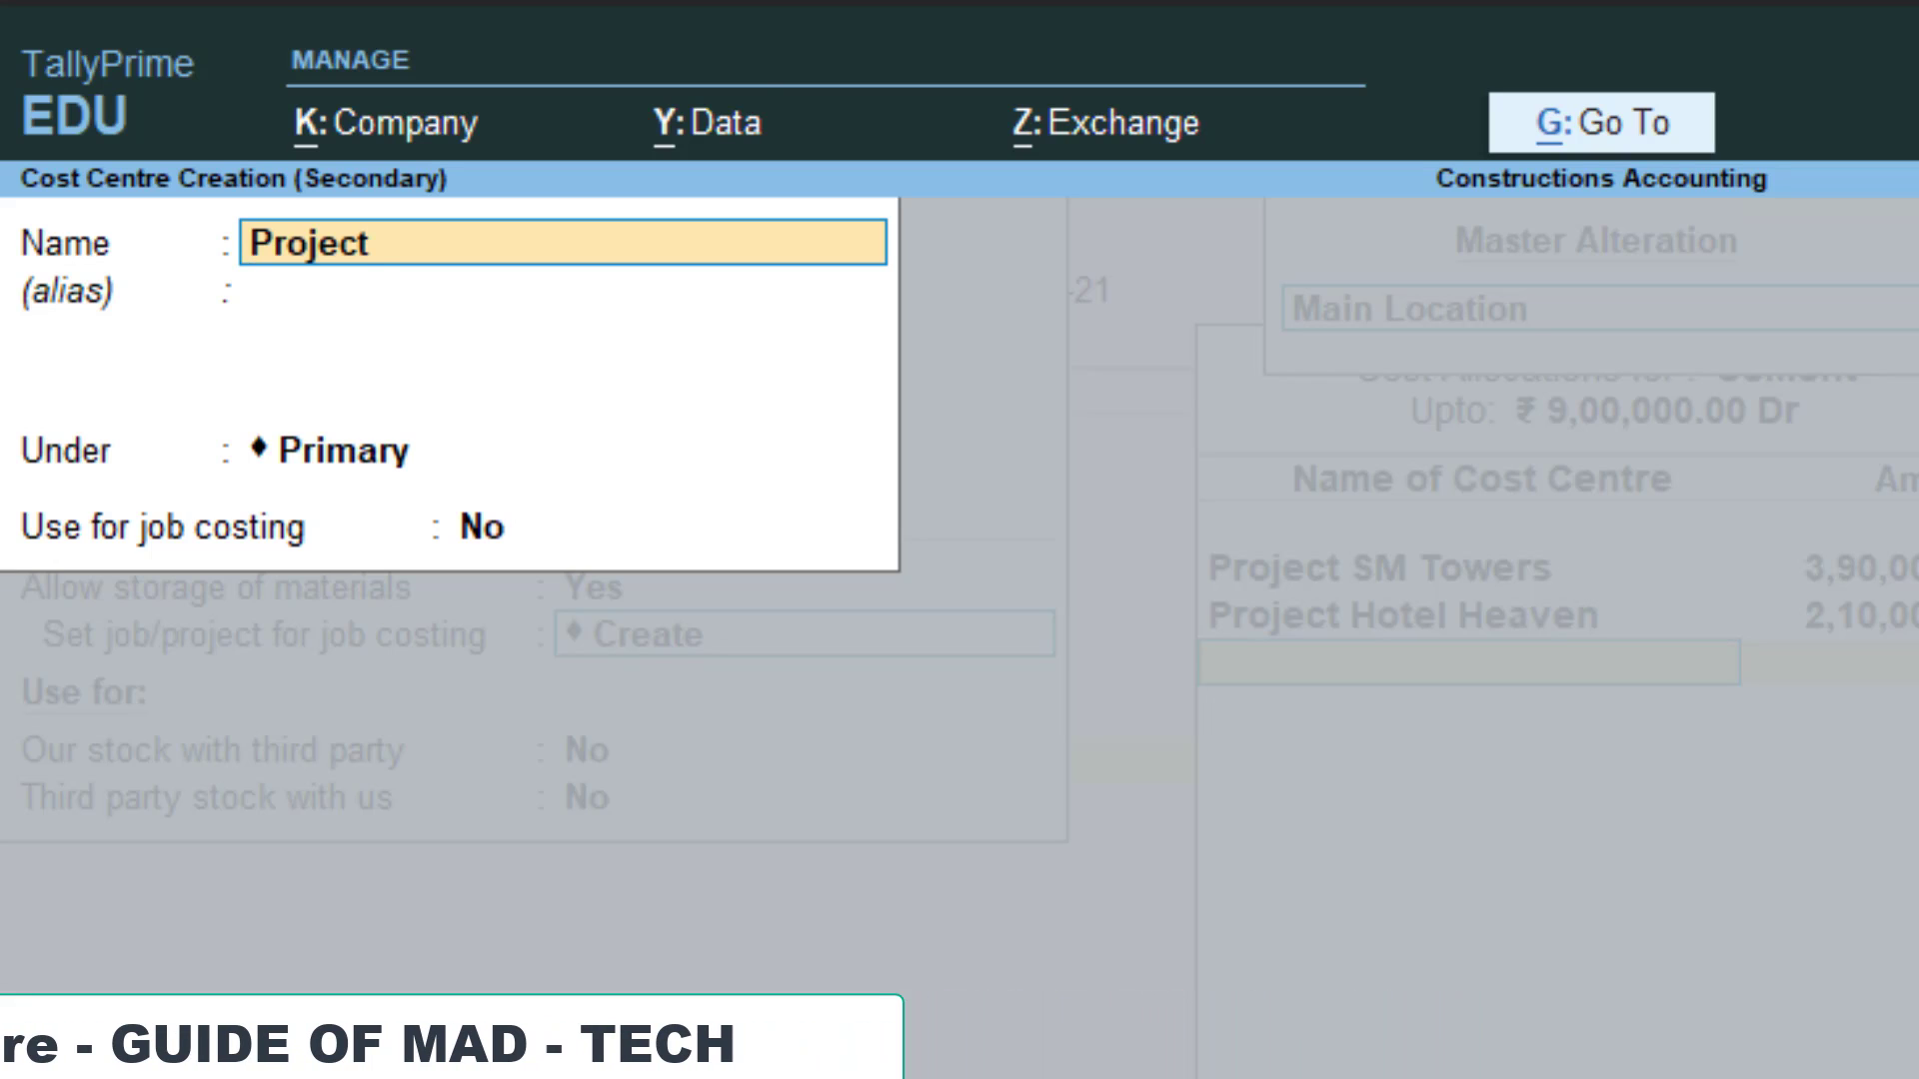
pyautogui.write(' Main L')
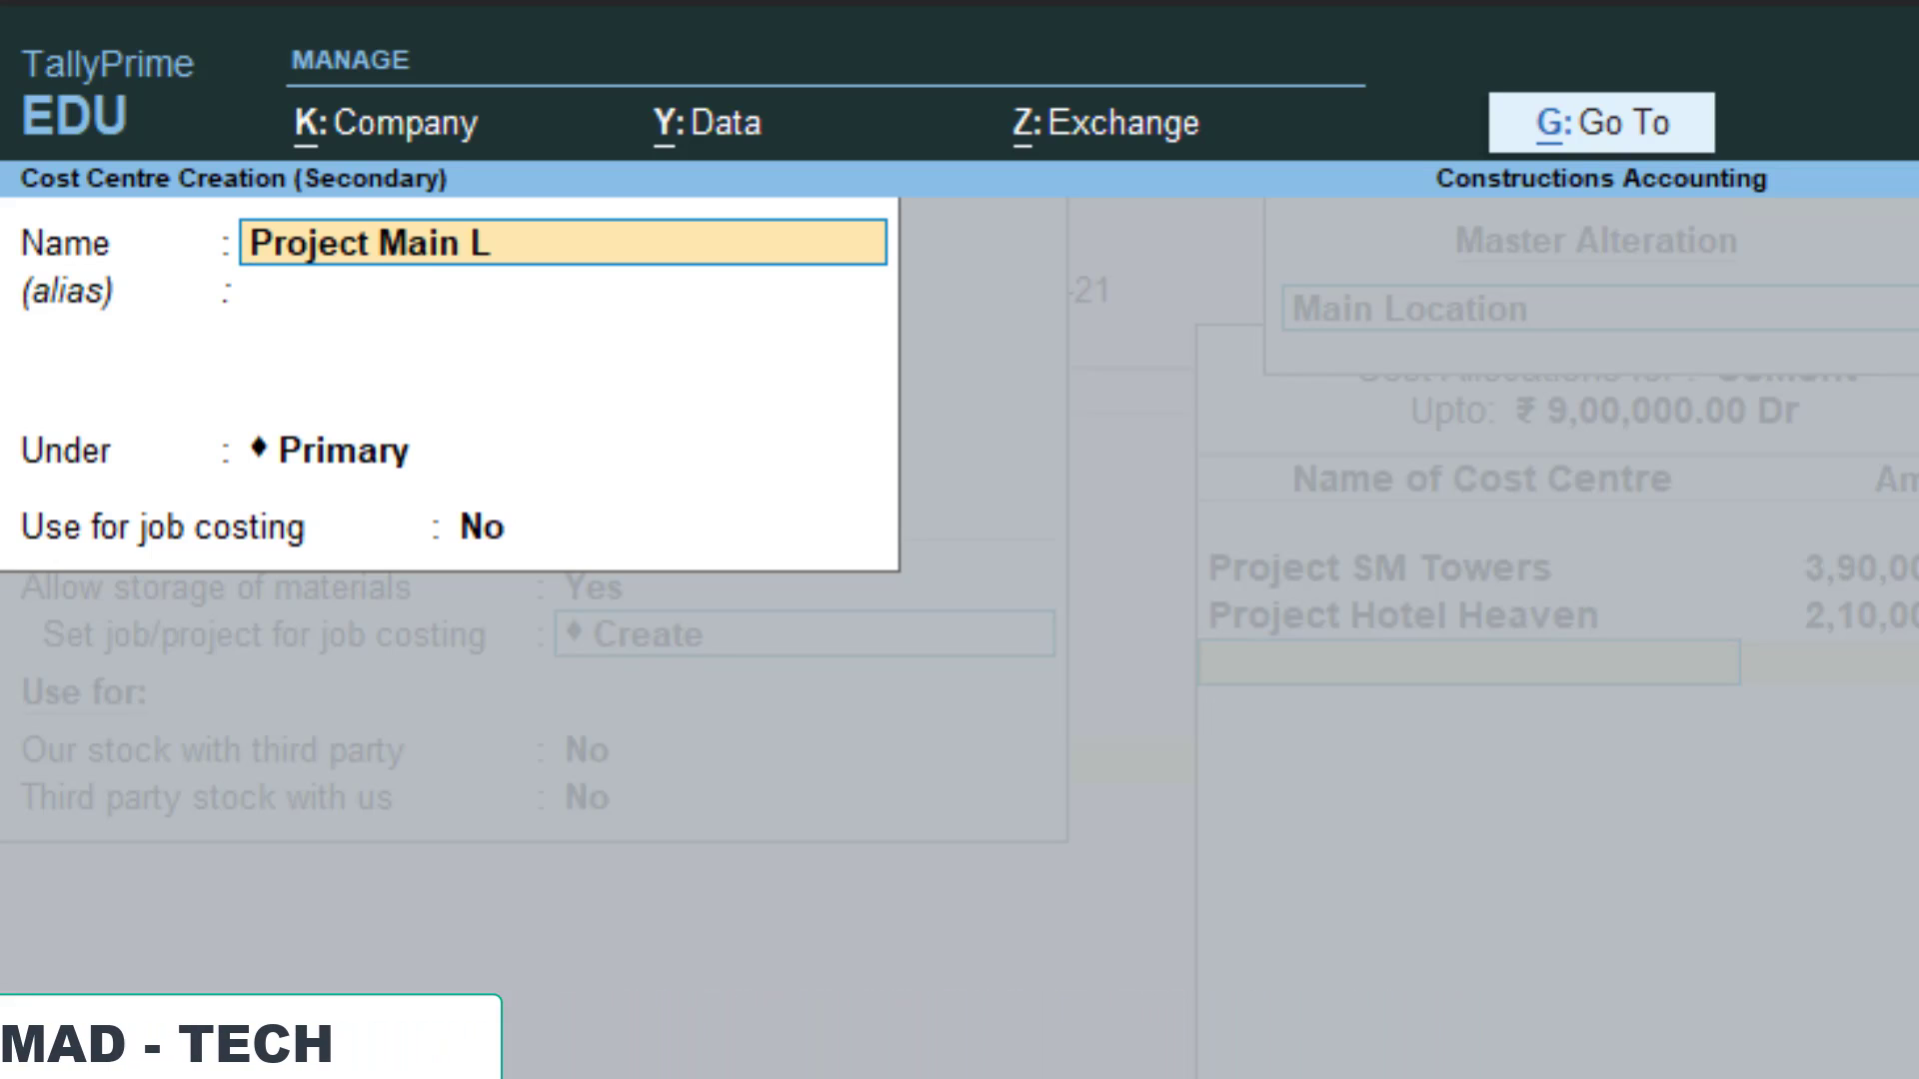
pyautogui.write('ocation')
pyautogui.press('Return')
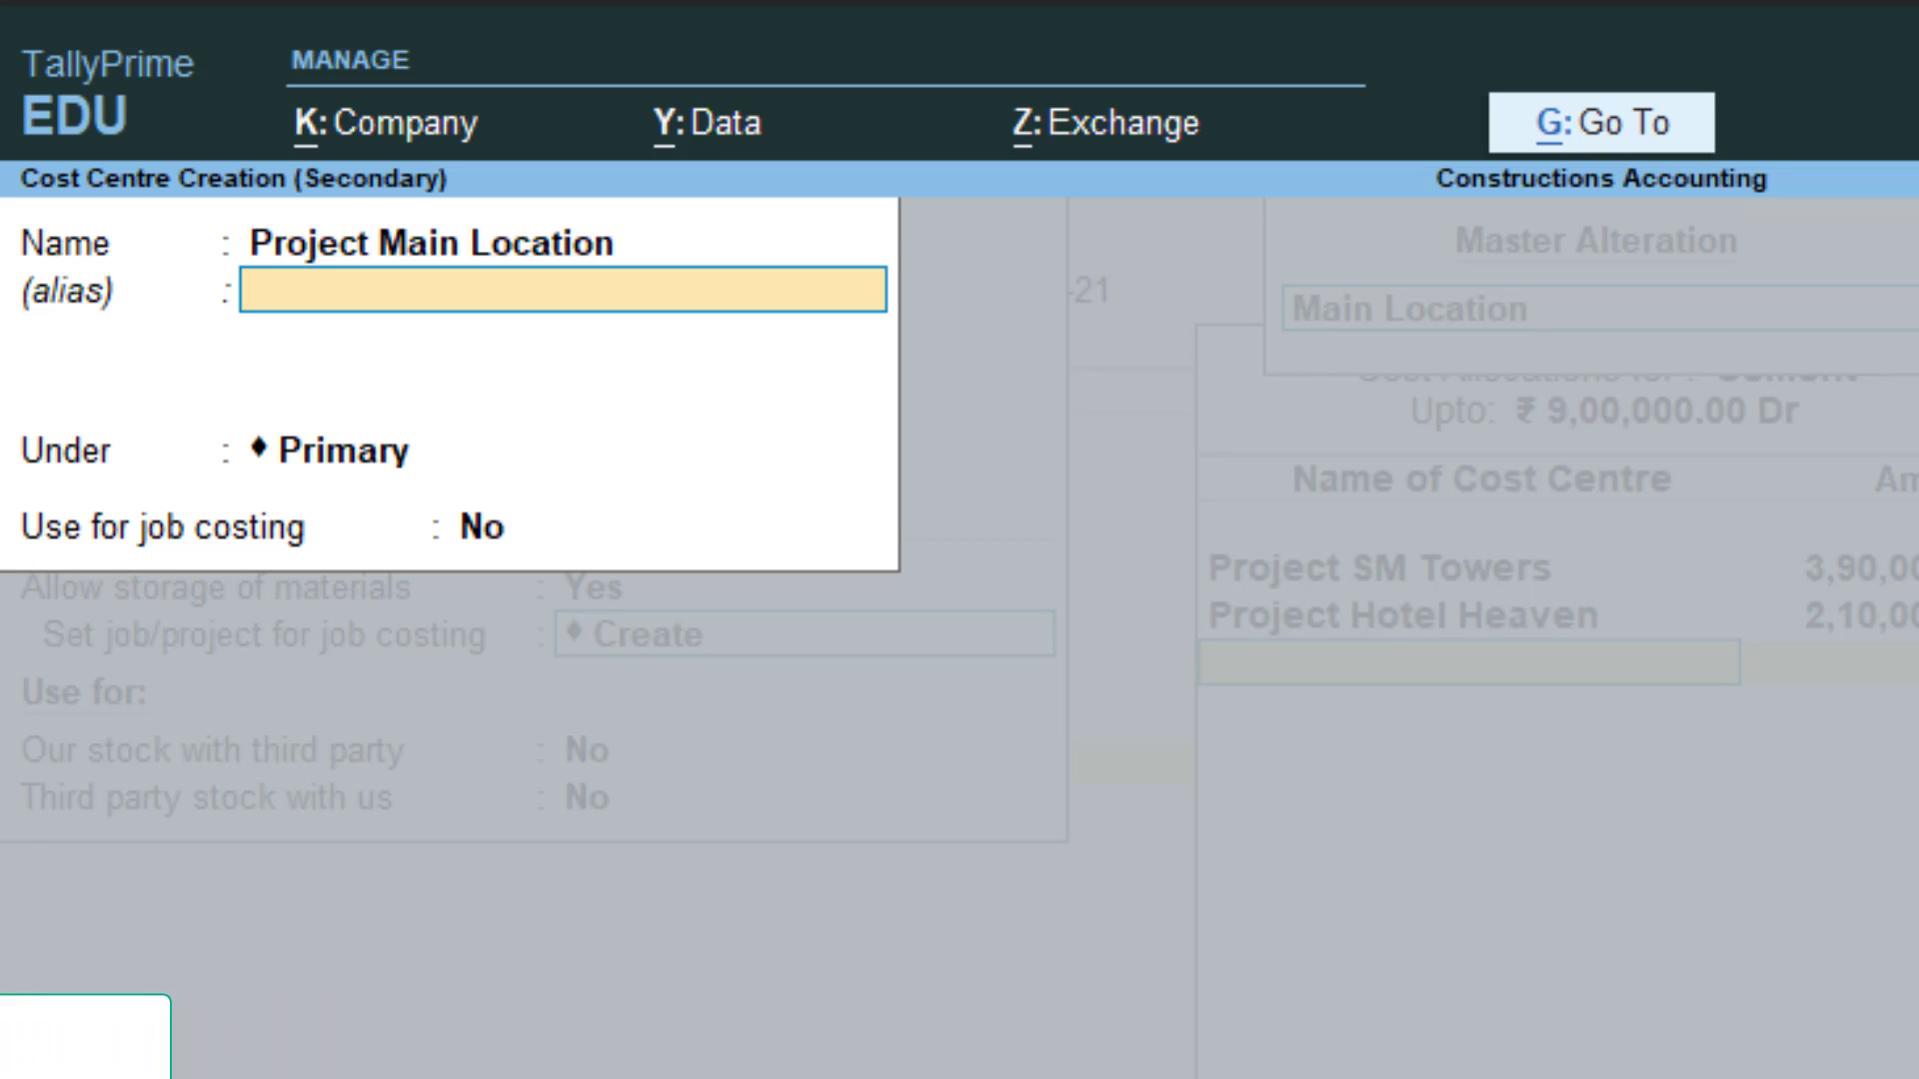
pyautogui.press('Return')
pyautogui.press('Return')
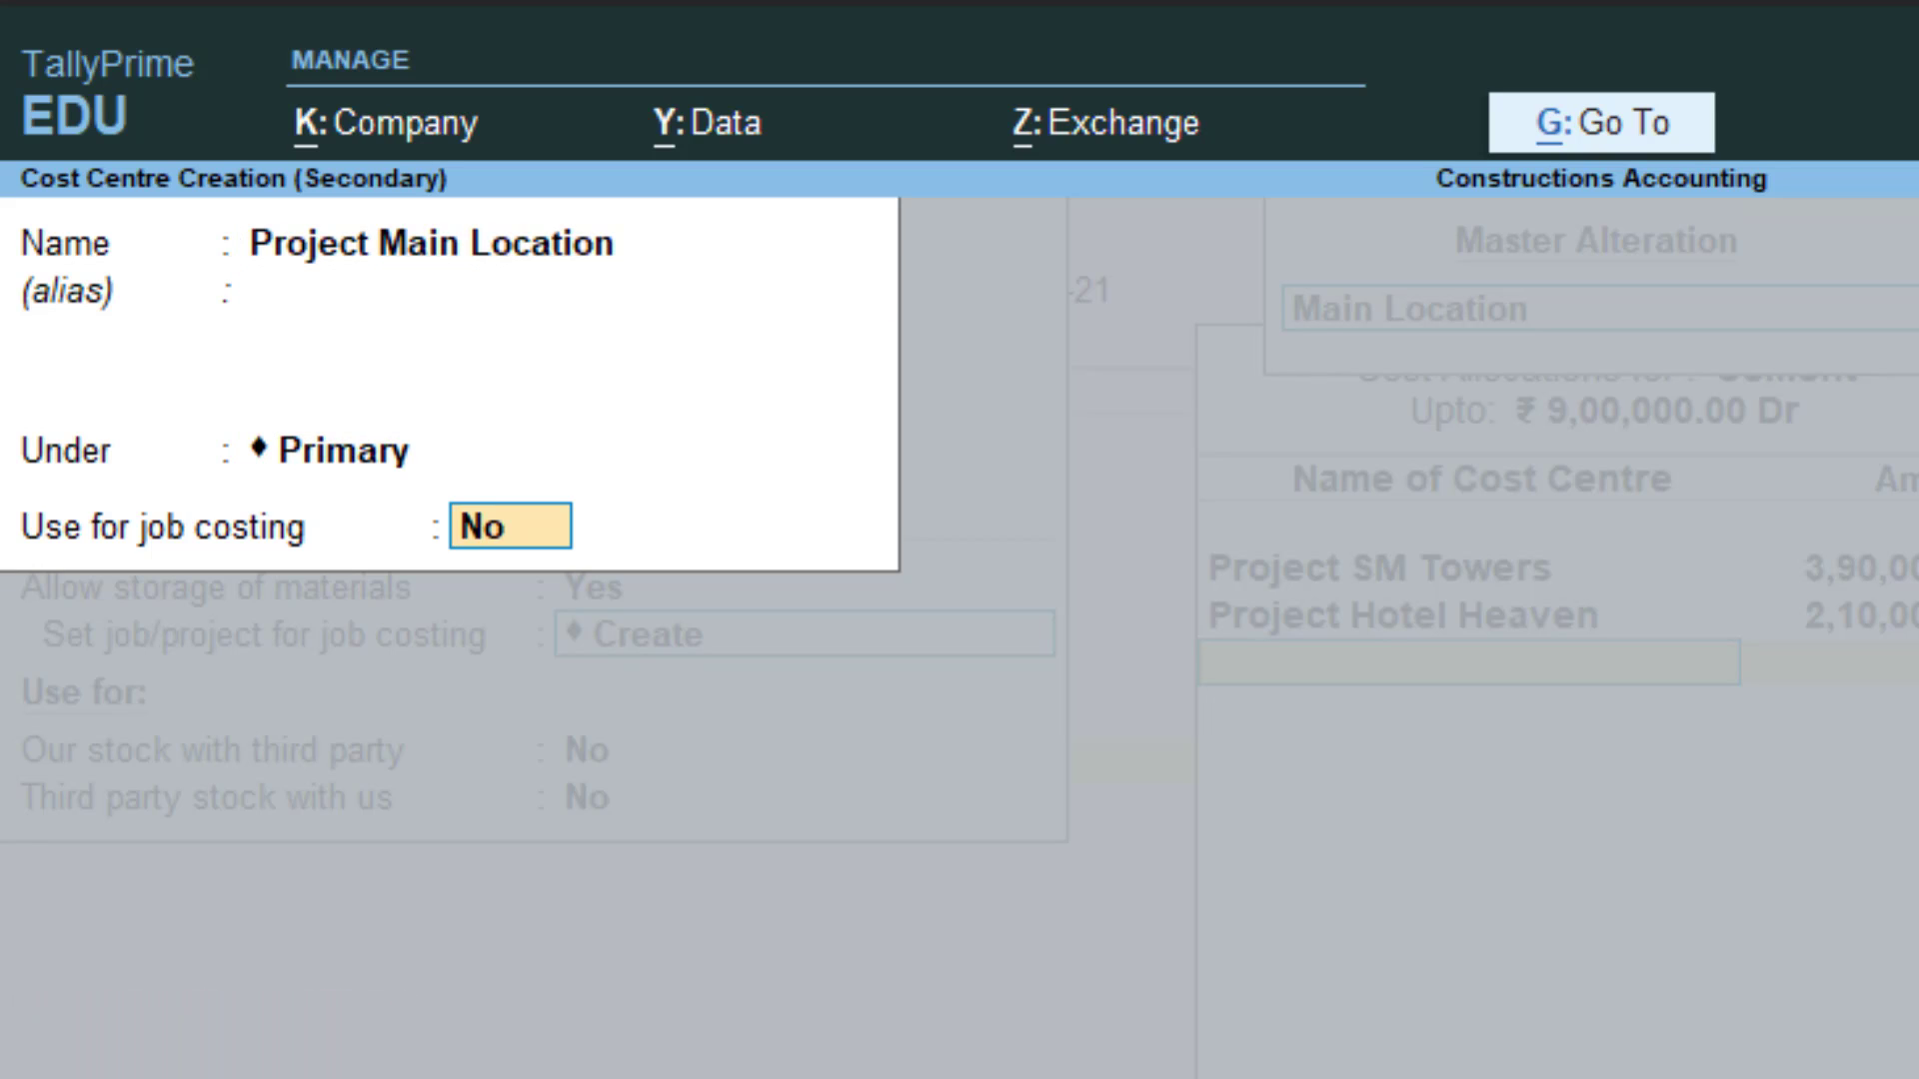
pyautogui.write('y')
pyautogui.press('Return')
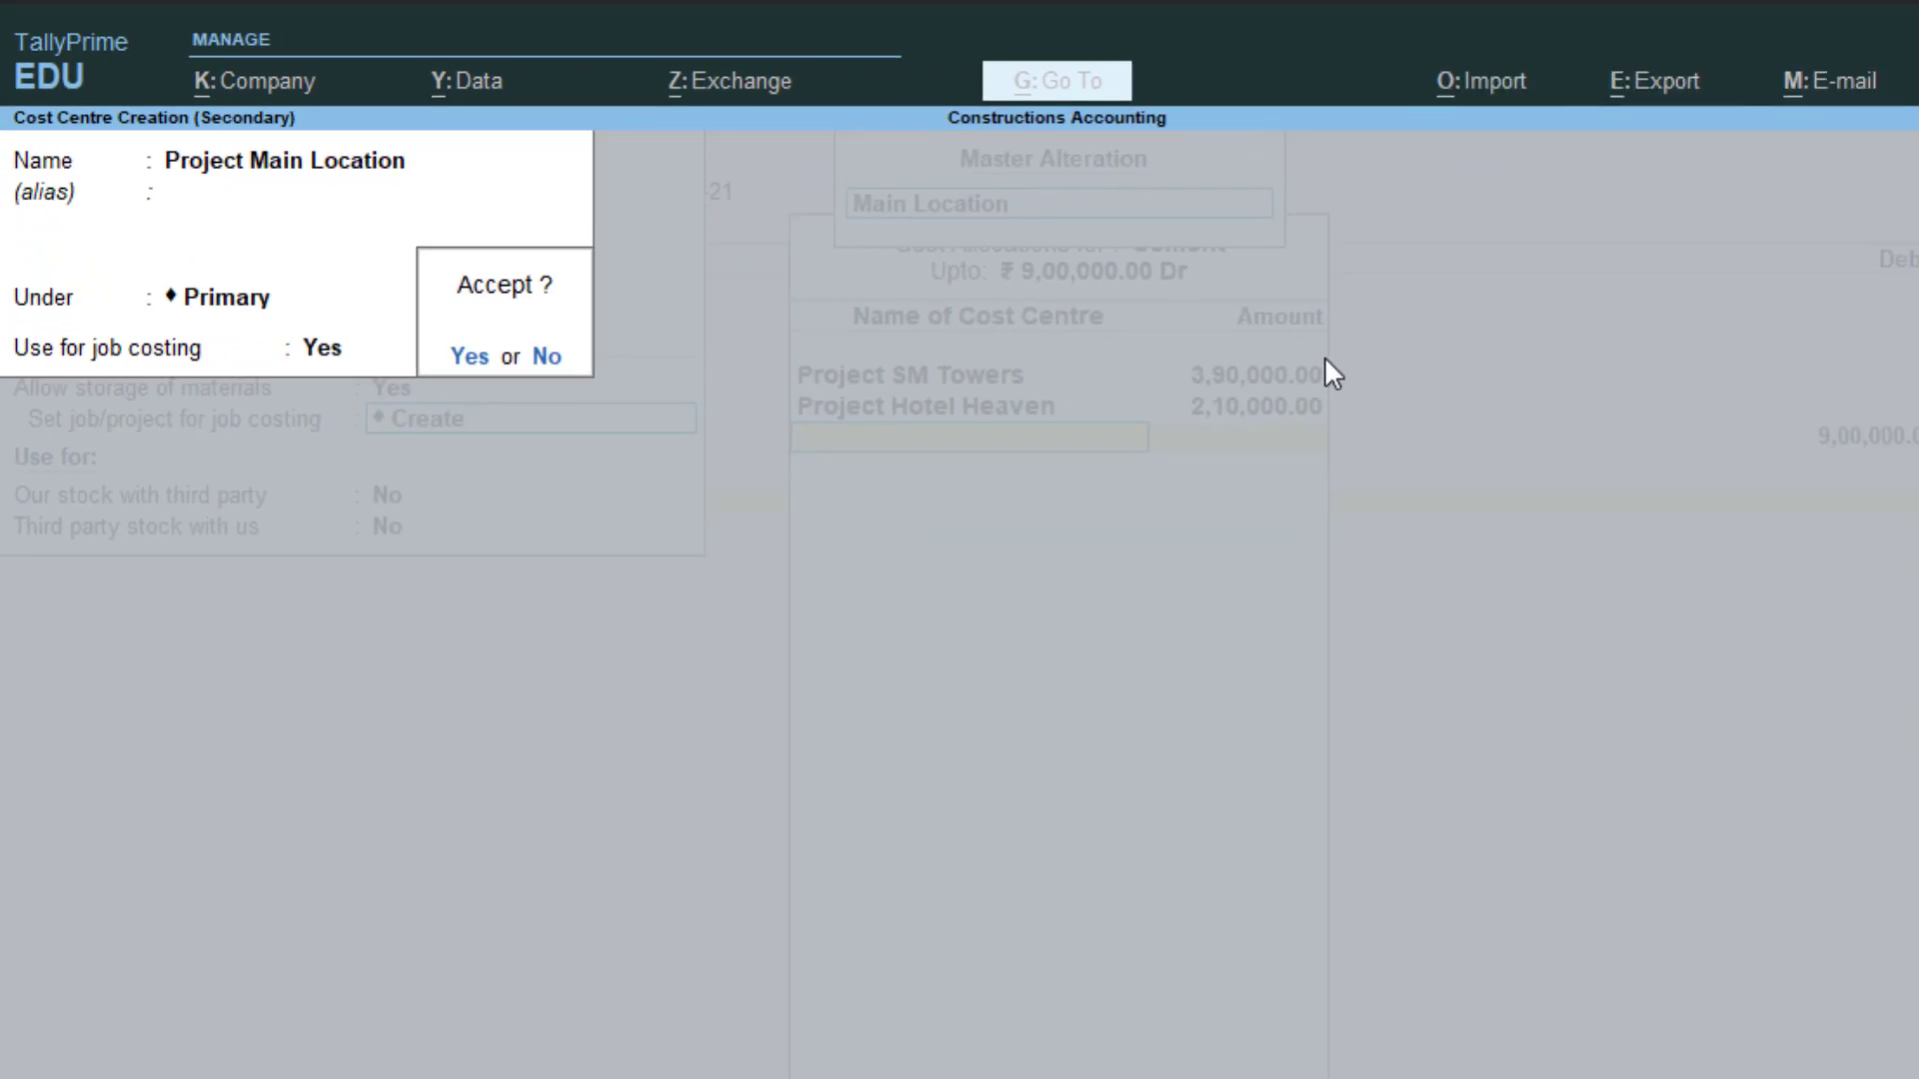
pyautogui.press('Return')
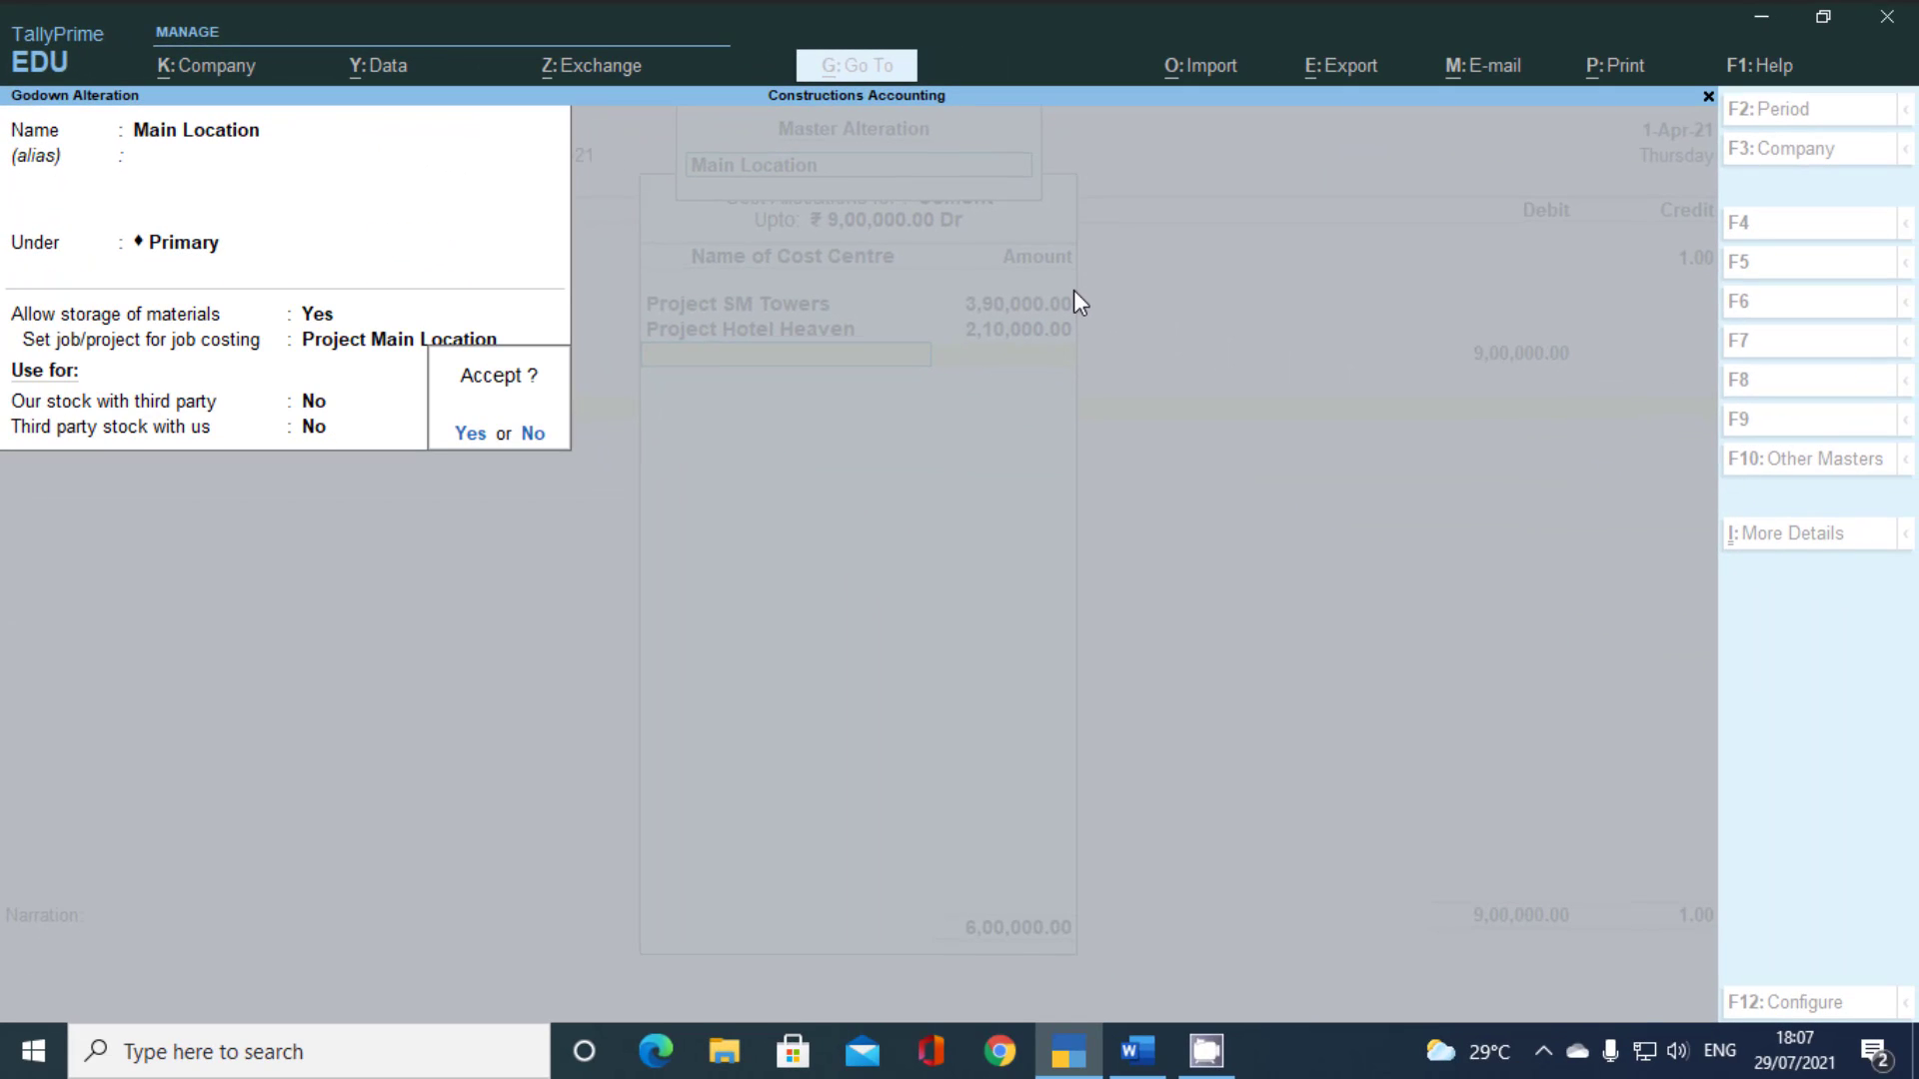
pyautogui.press('Return')
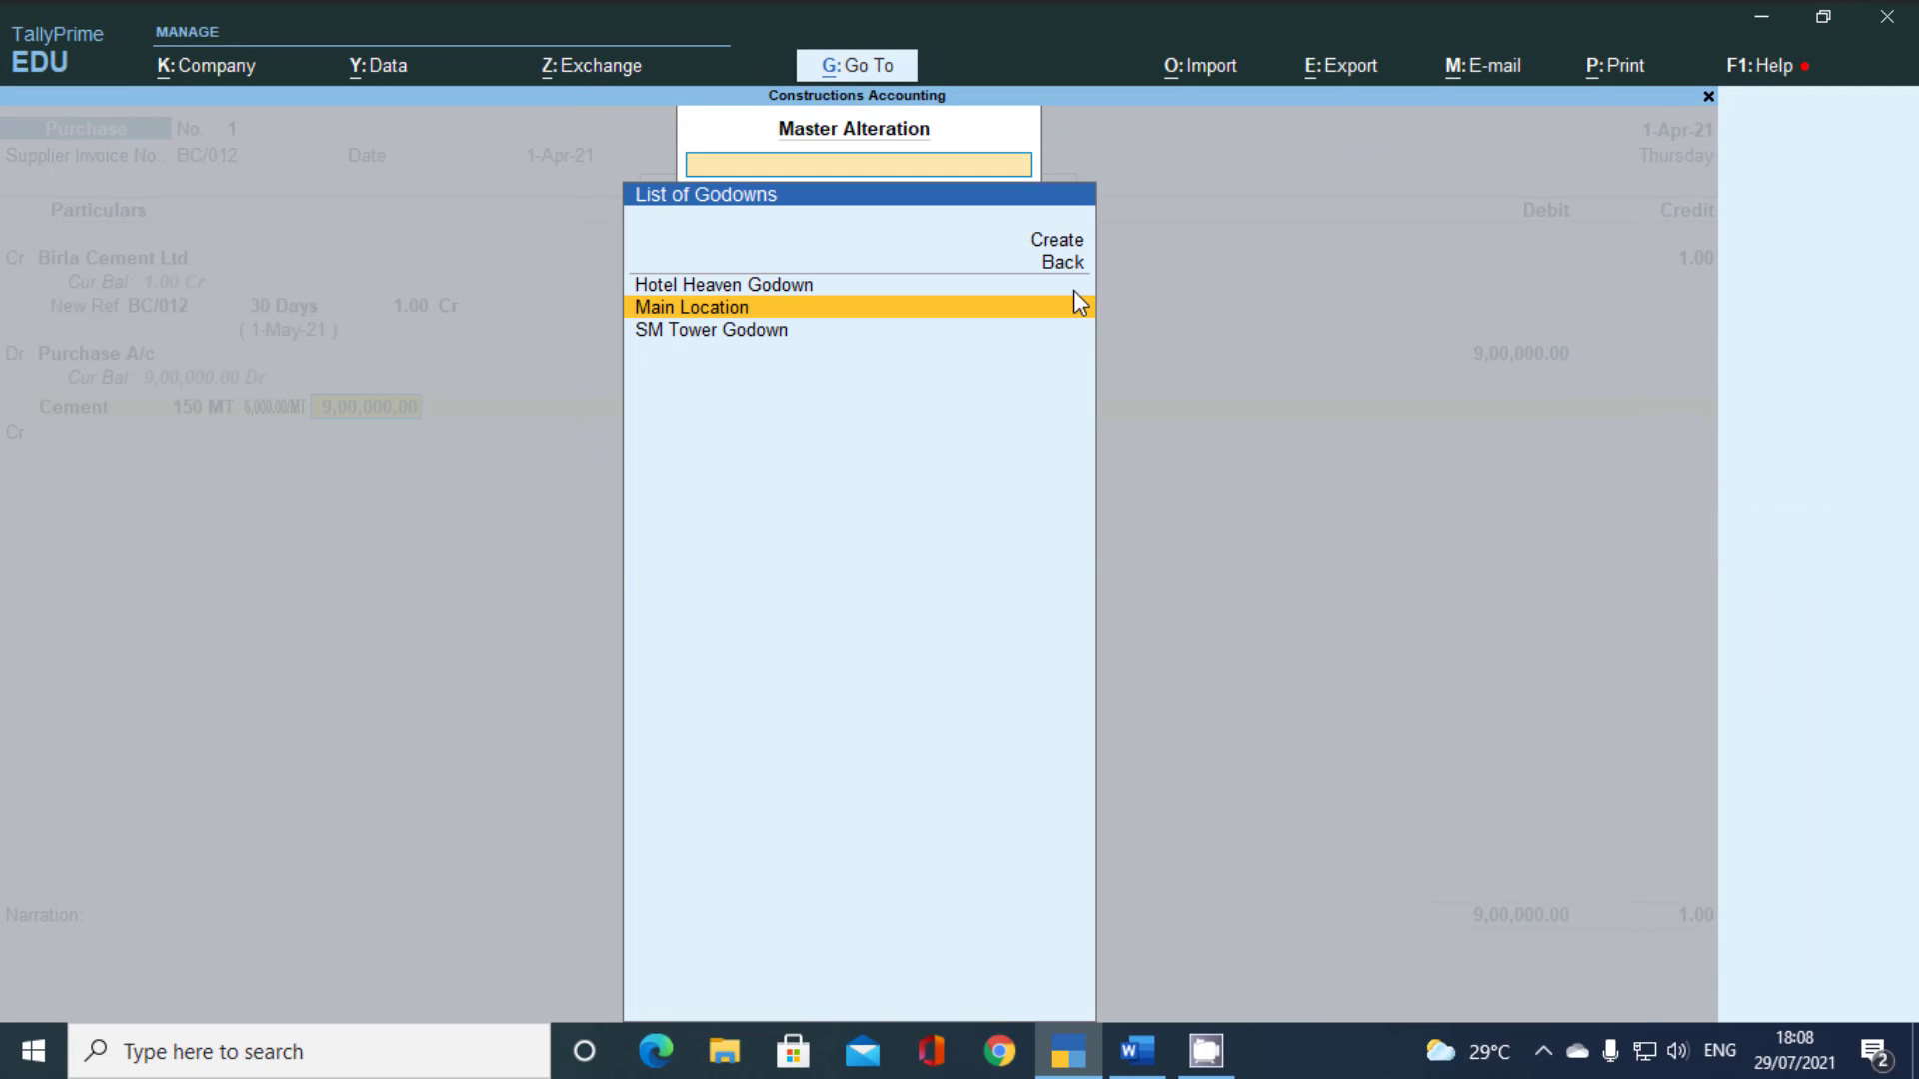
# Assign the remaining 3,00,000 of Cement to Project Main Location and return to the voucher
pyautogui.press('Escape')
pyautogui.press('Escape')
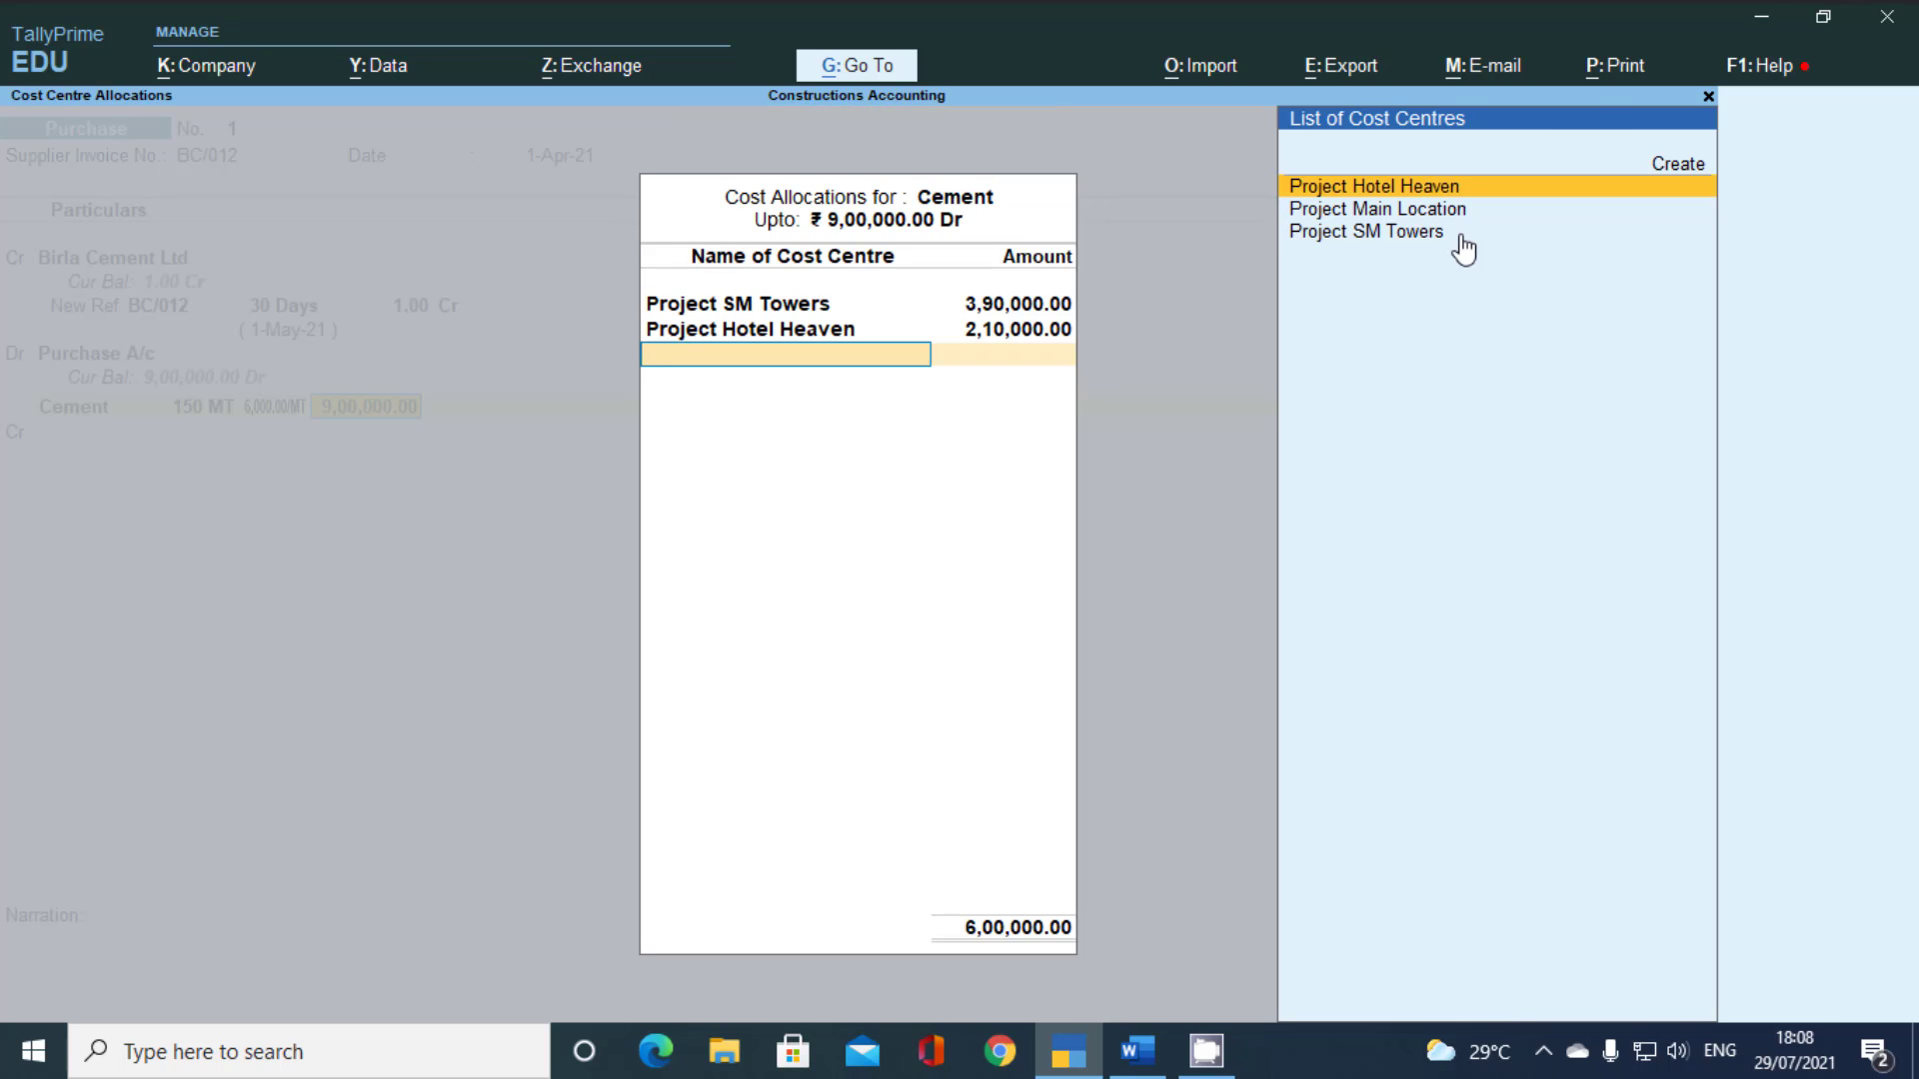
pyautogui.press('Down')
pyautogui.press('Return')
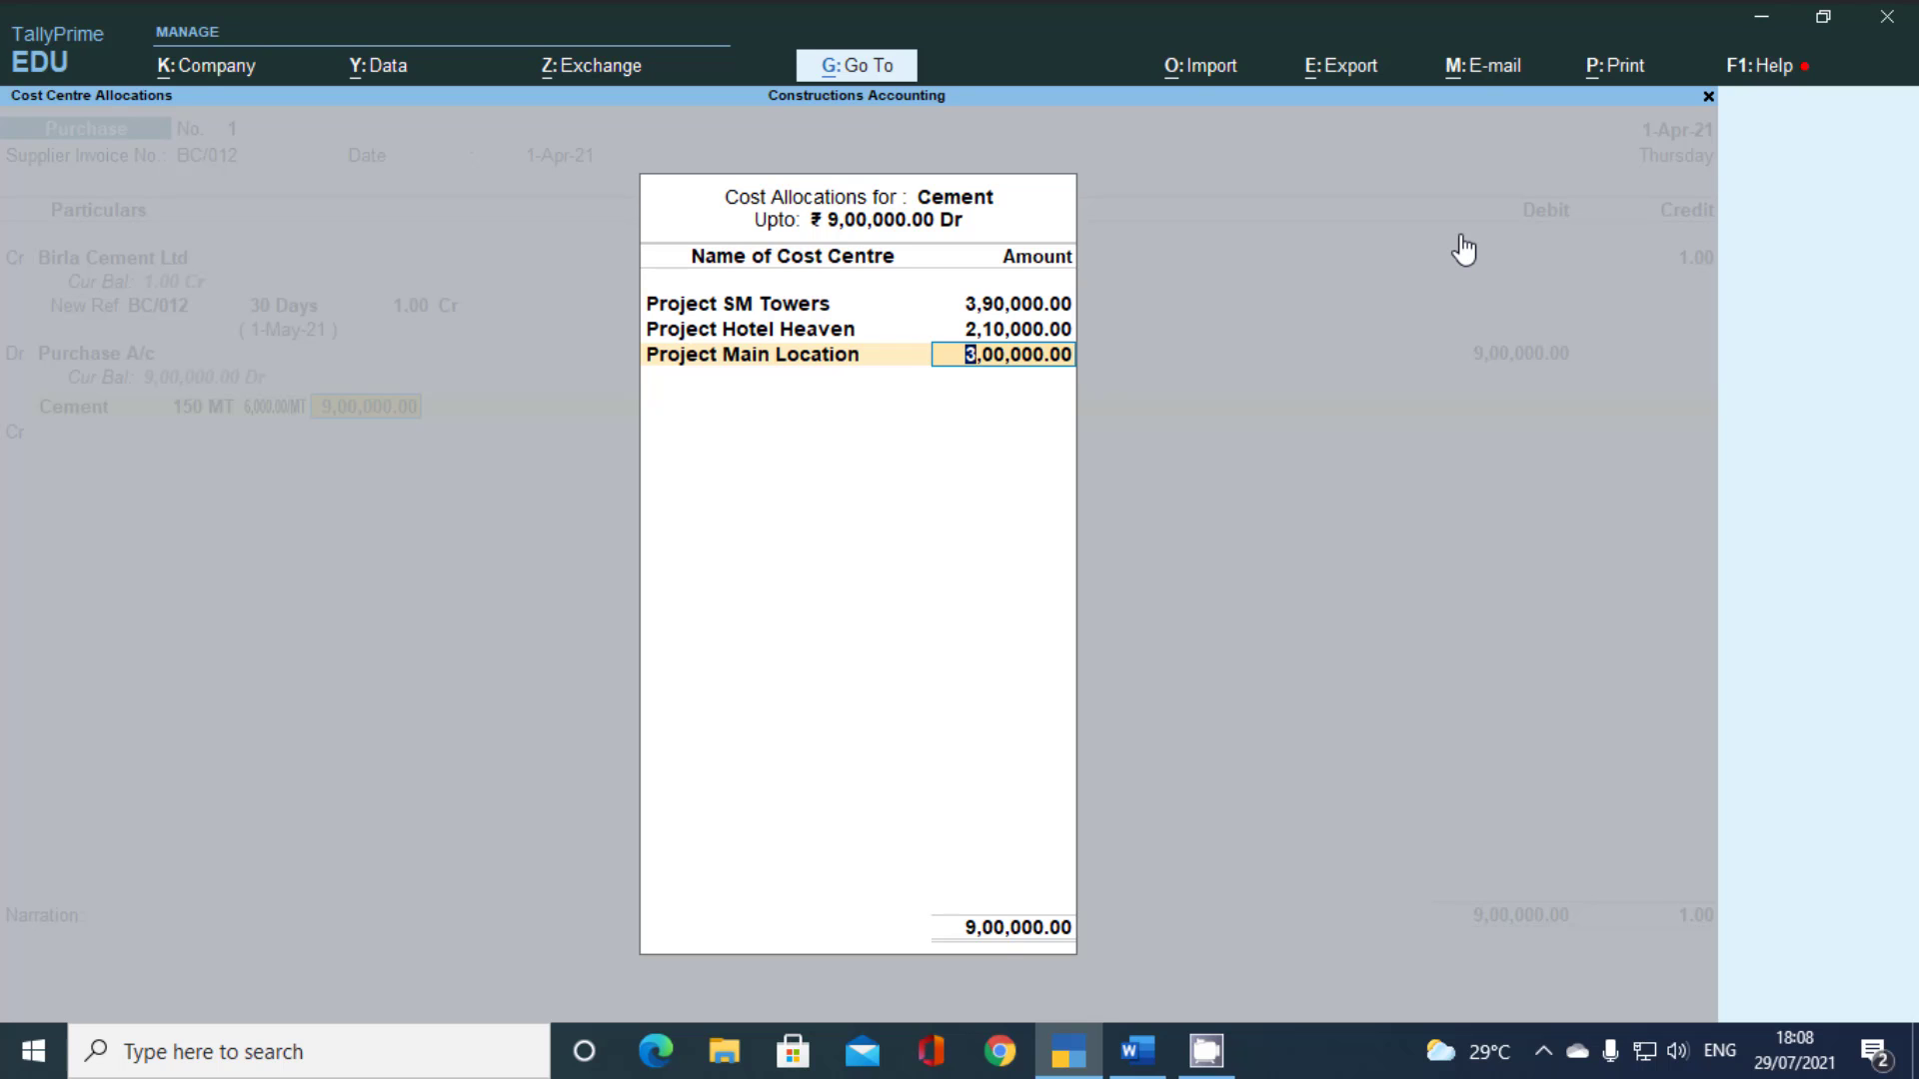
pyautogui.press('Return')
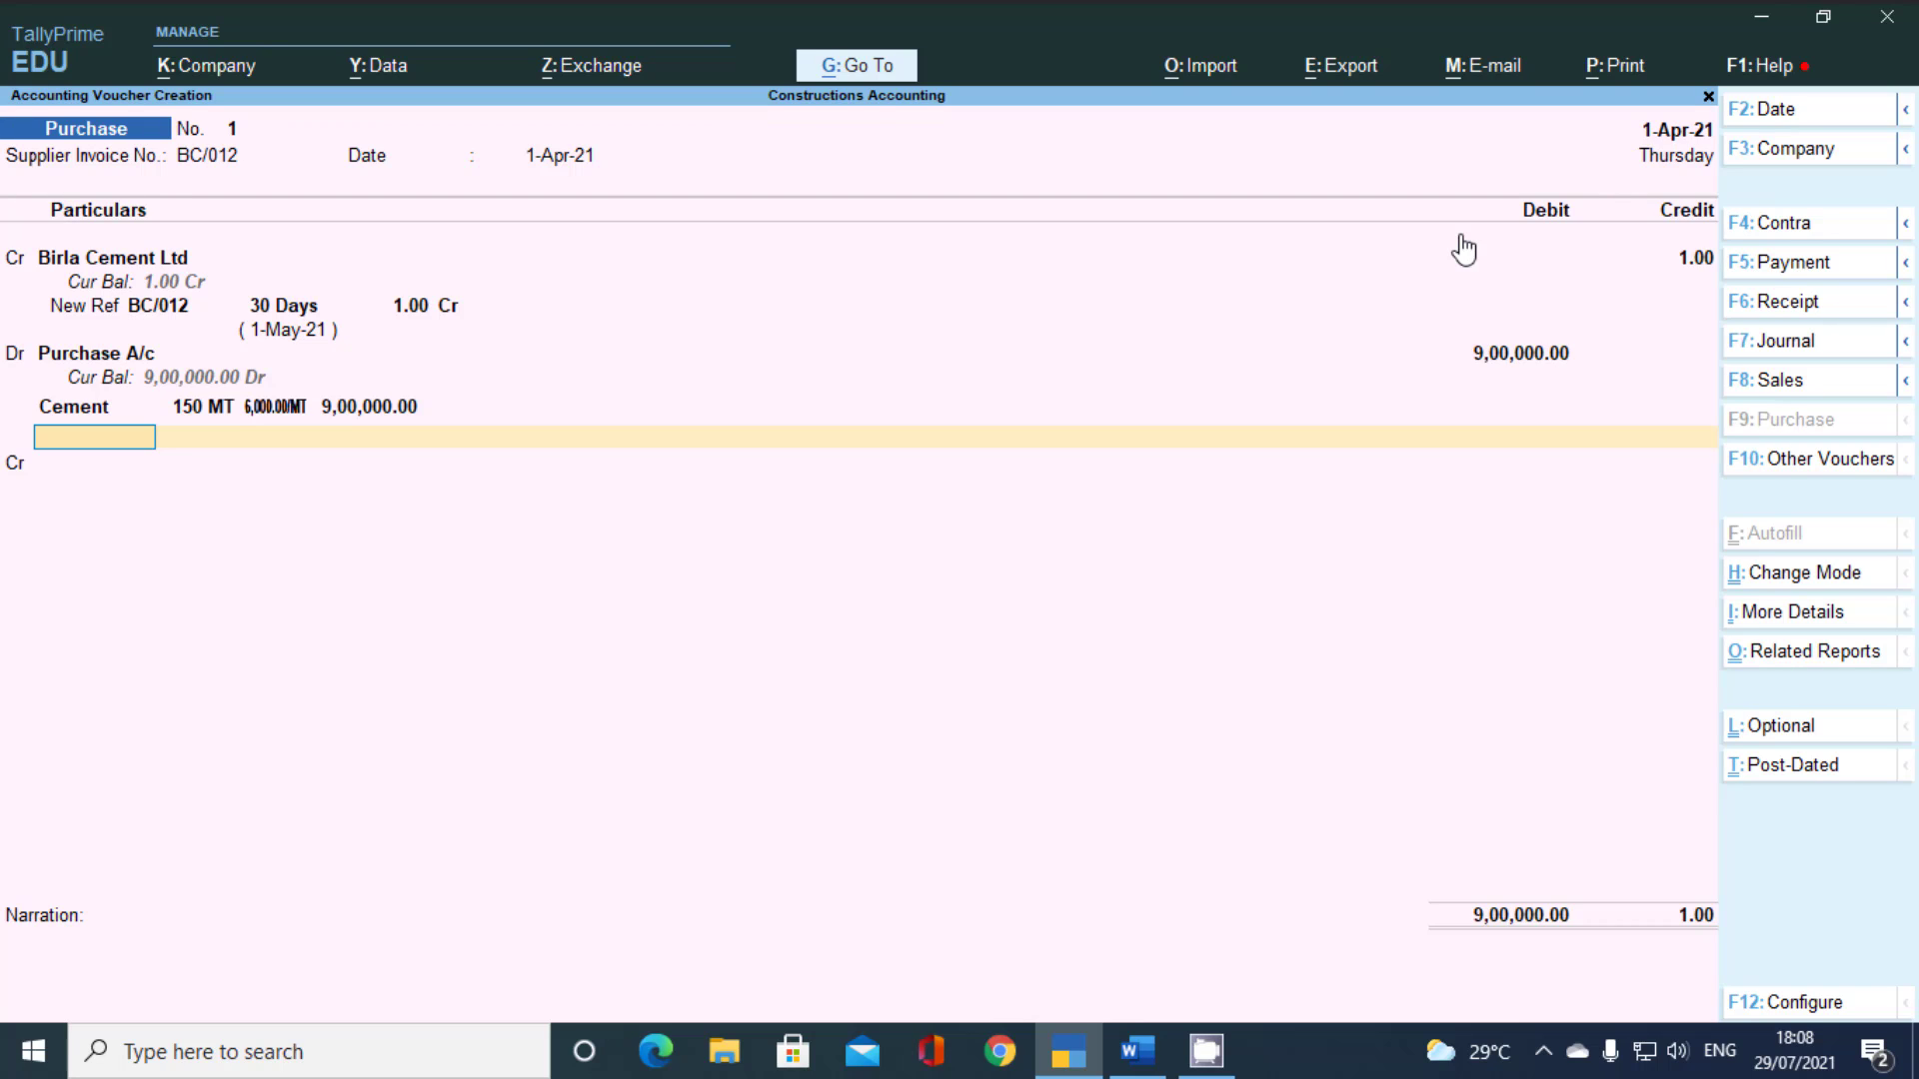
# Correct Birla Cement Ltd's credit to 9,00,000.00 and accept New Ref, item and cost allocations
pyautogui.press('BackSpace')
pyautogui.press('BackSpace')
pyautogui.press('BackSpace')
pyautogui.press('BackSpace')
pyautogui.press('BackSpace')
pyautogui.press('BackSpace')
pyautogui.press('BackSpace')
pyautogui.press('BackSpace')
pyautogui.press('BackSpace')
pyautogui.press('BackSpace')
pyautogui.press('BackSpace')
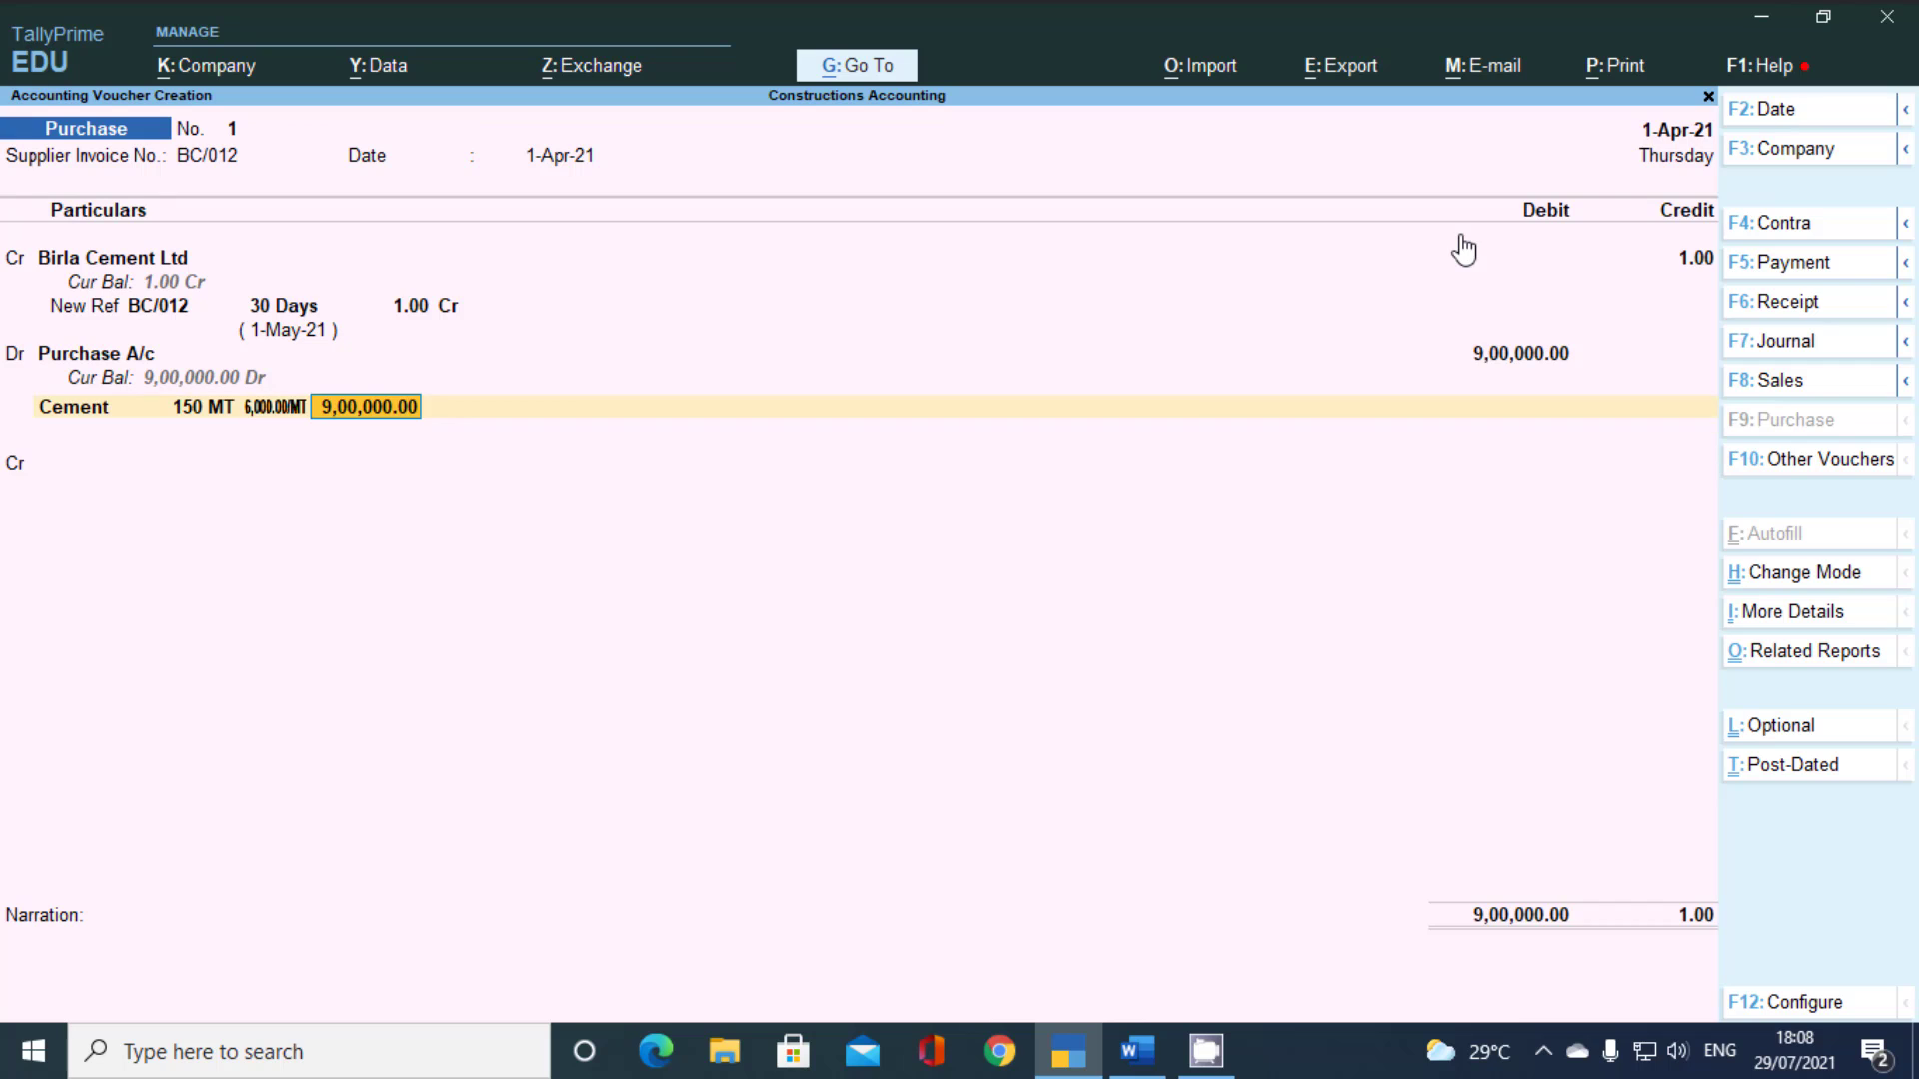
pyautogui.press('BackSpace')
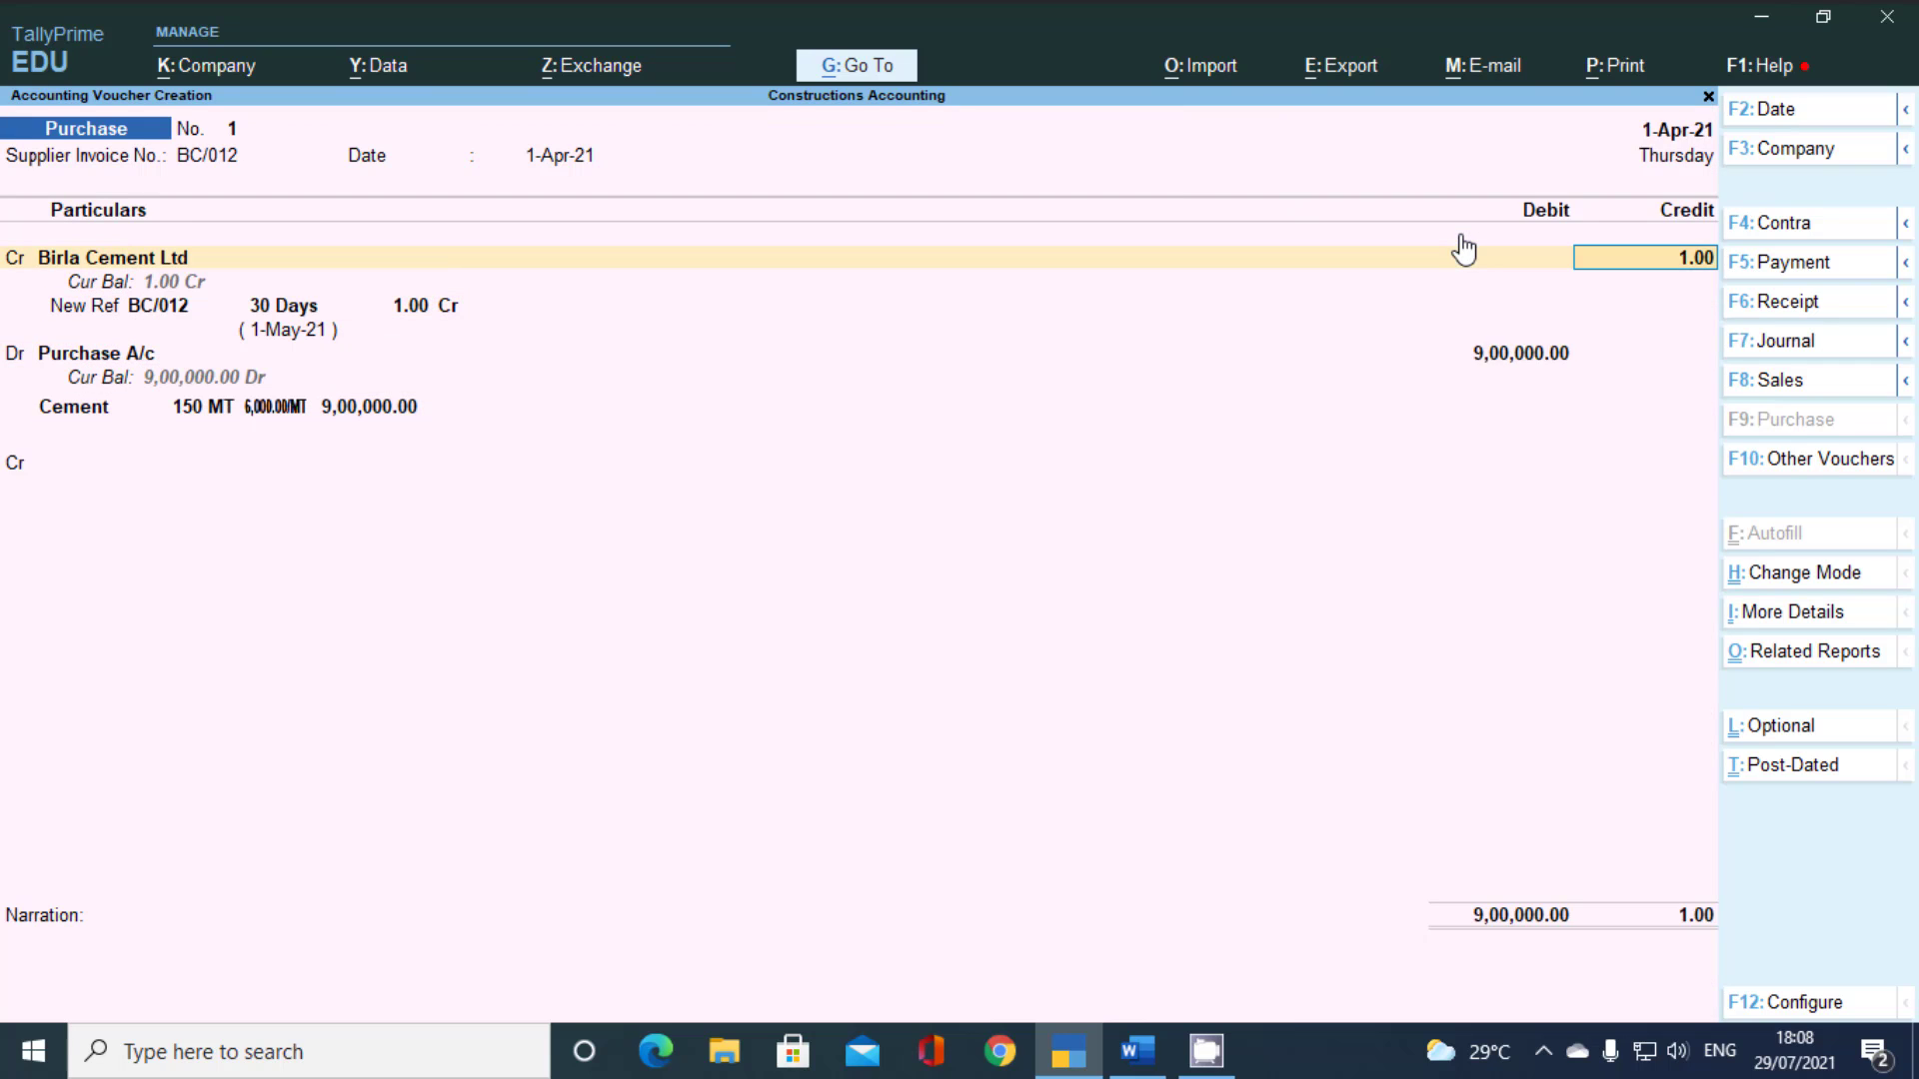
pyautogui.write('900000')
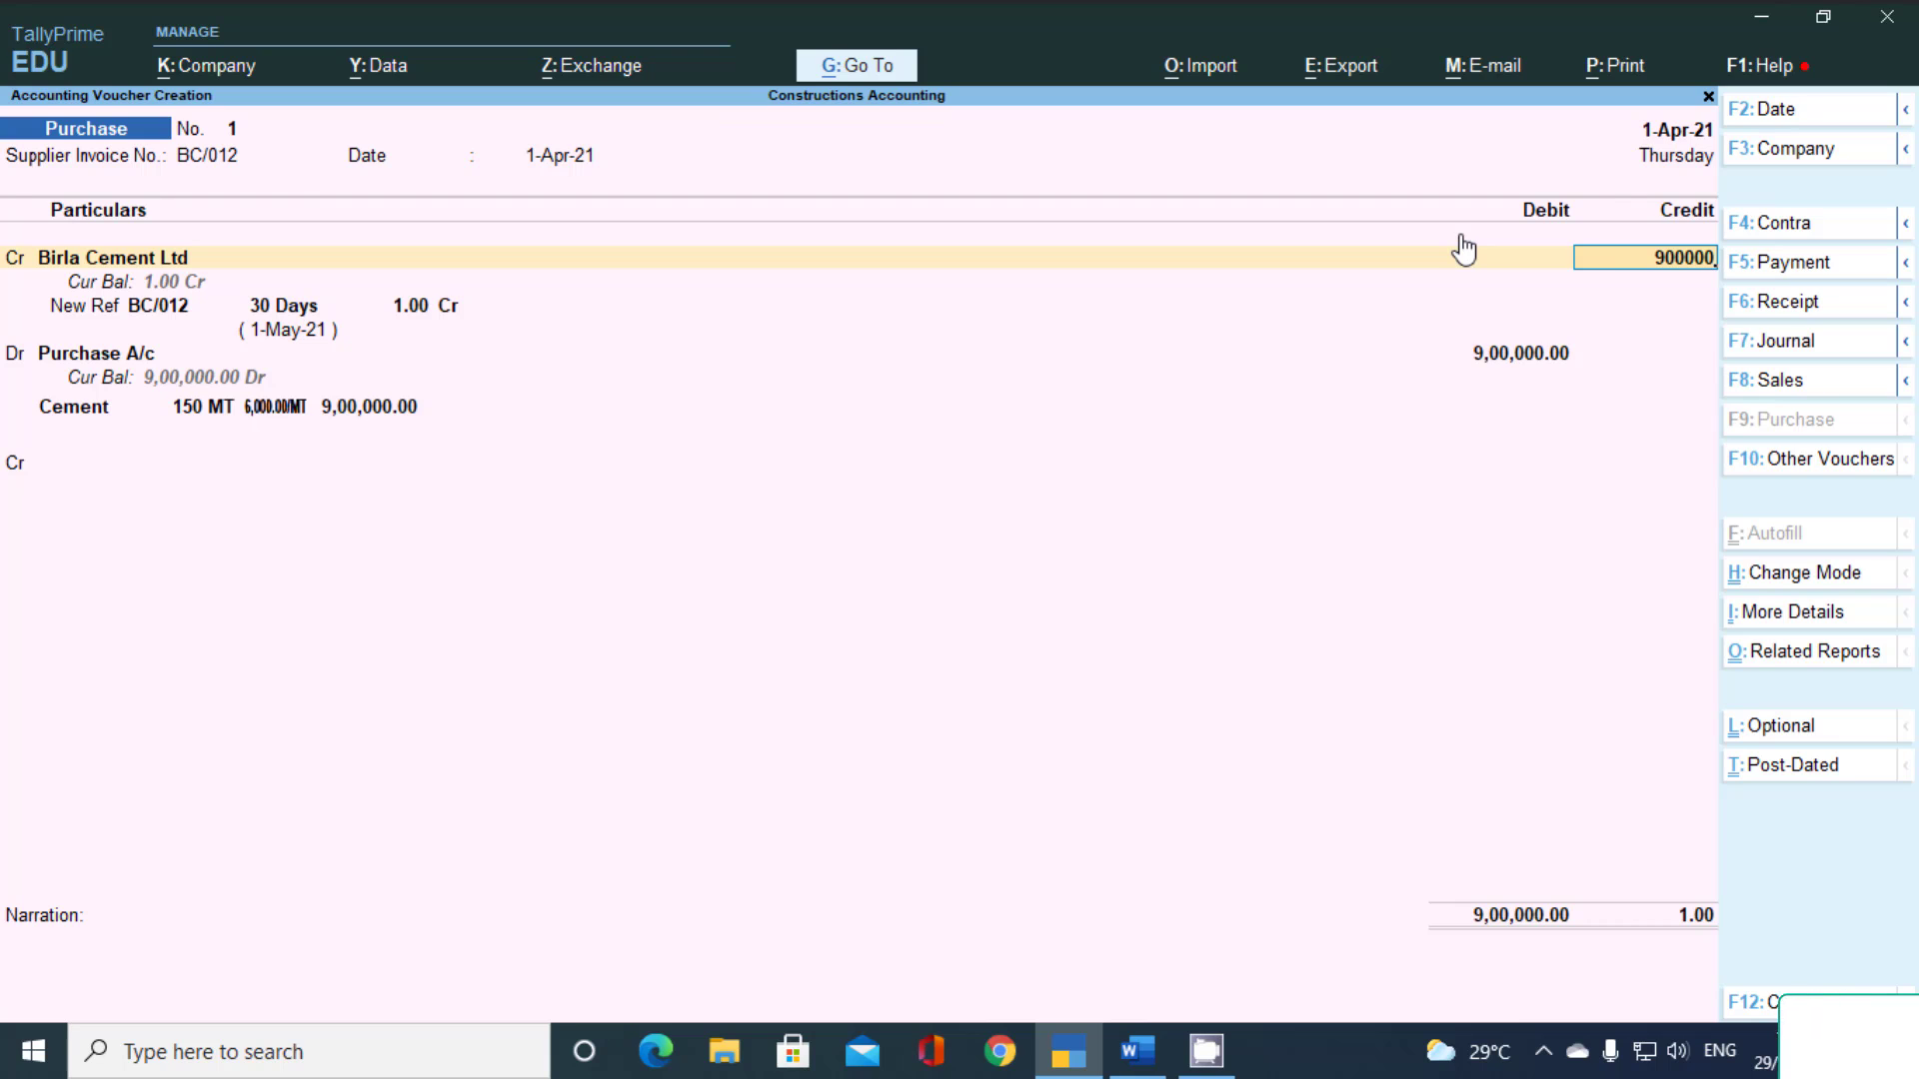
pyautogui.press('Return')
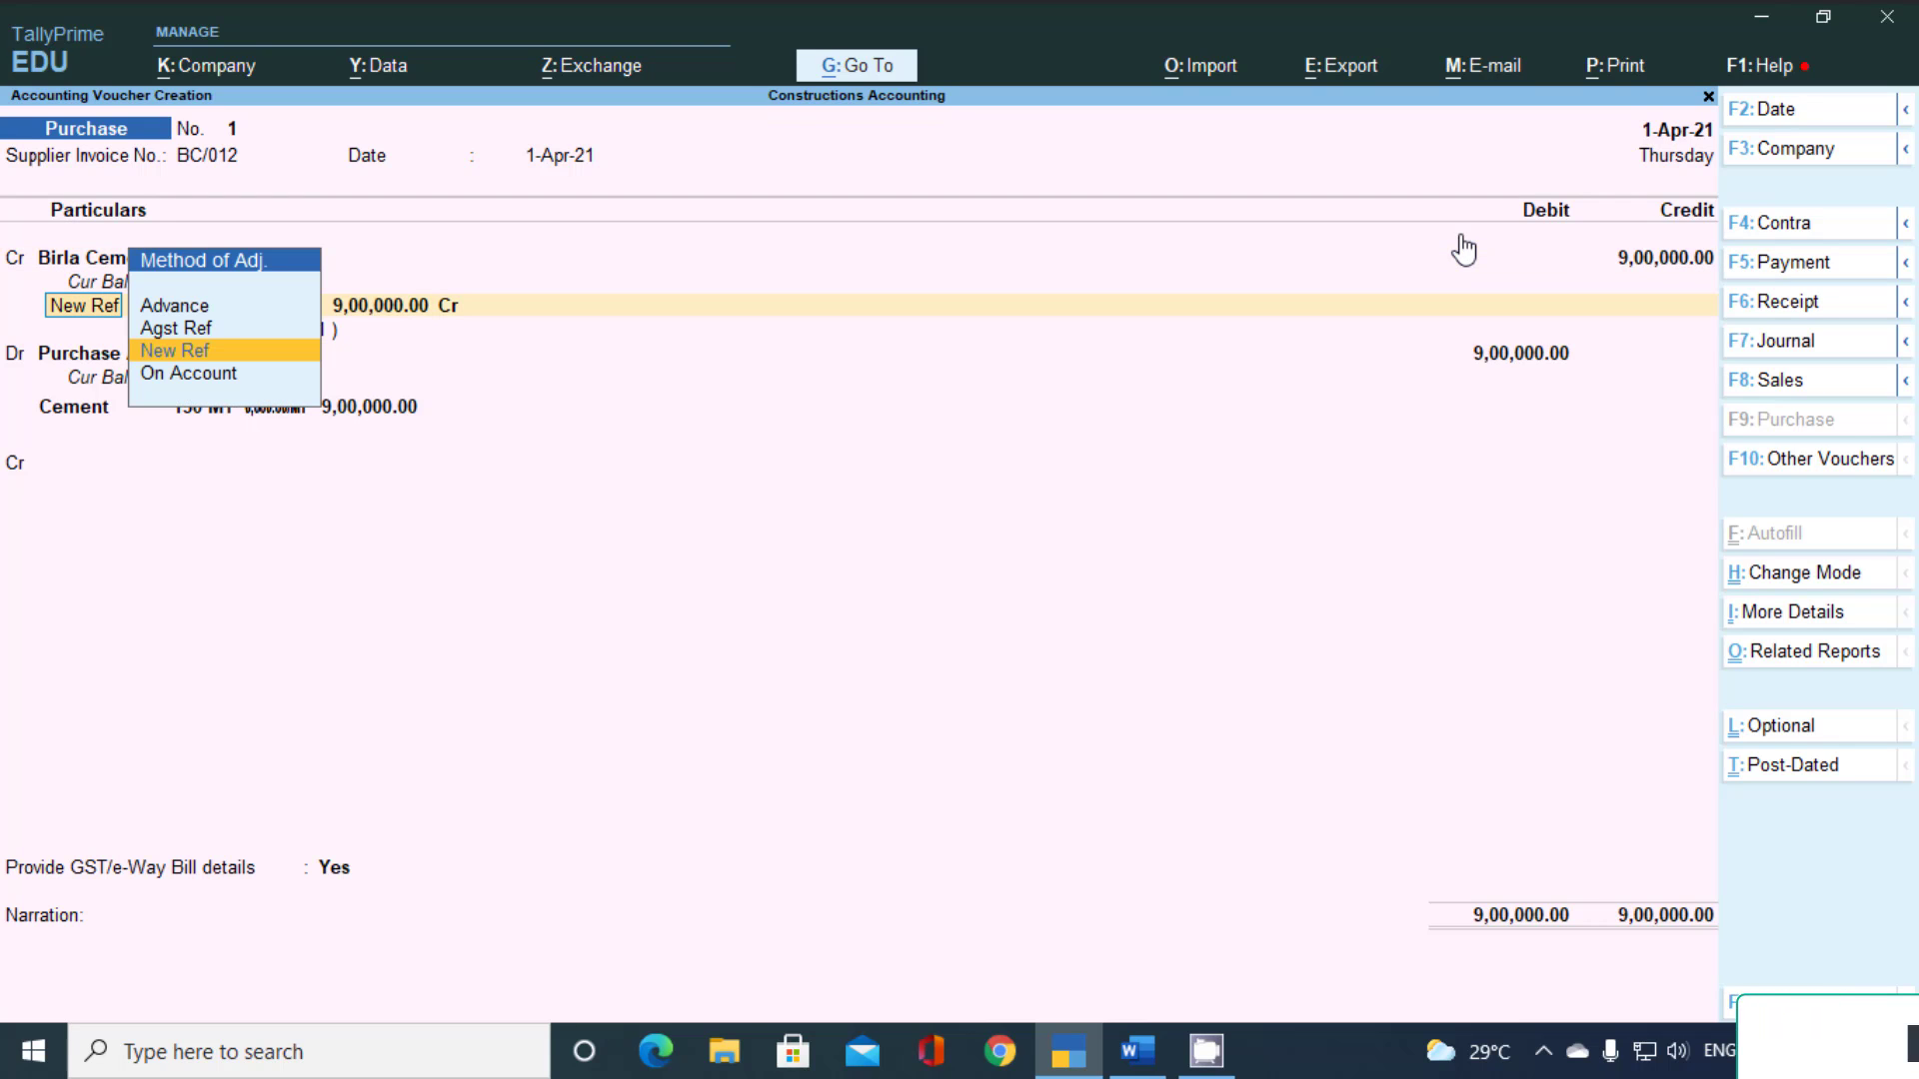
pyautogui.press('Return')
pyautogui.press('Return')
pyautogui.press('Return')
pyautogui.press('Return')
pyautogui.press('Return')
pyautogui.press('Return')
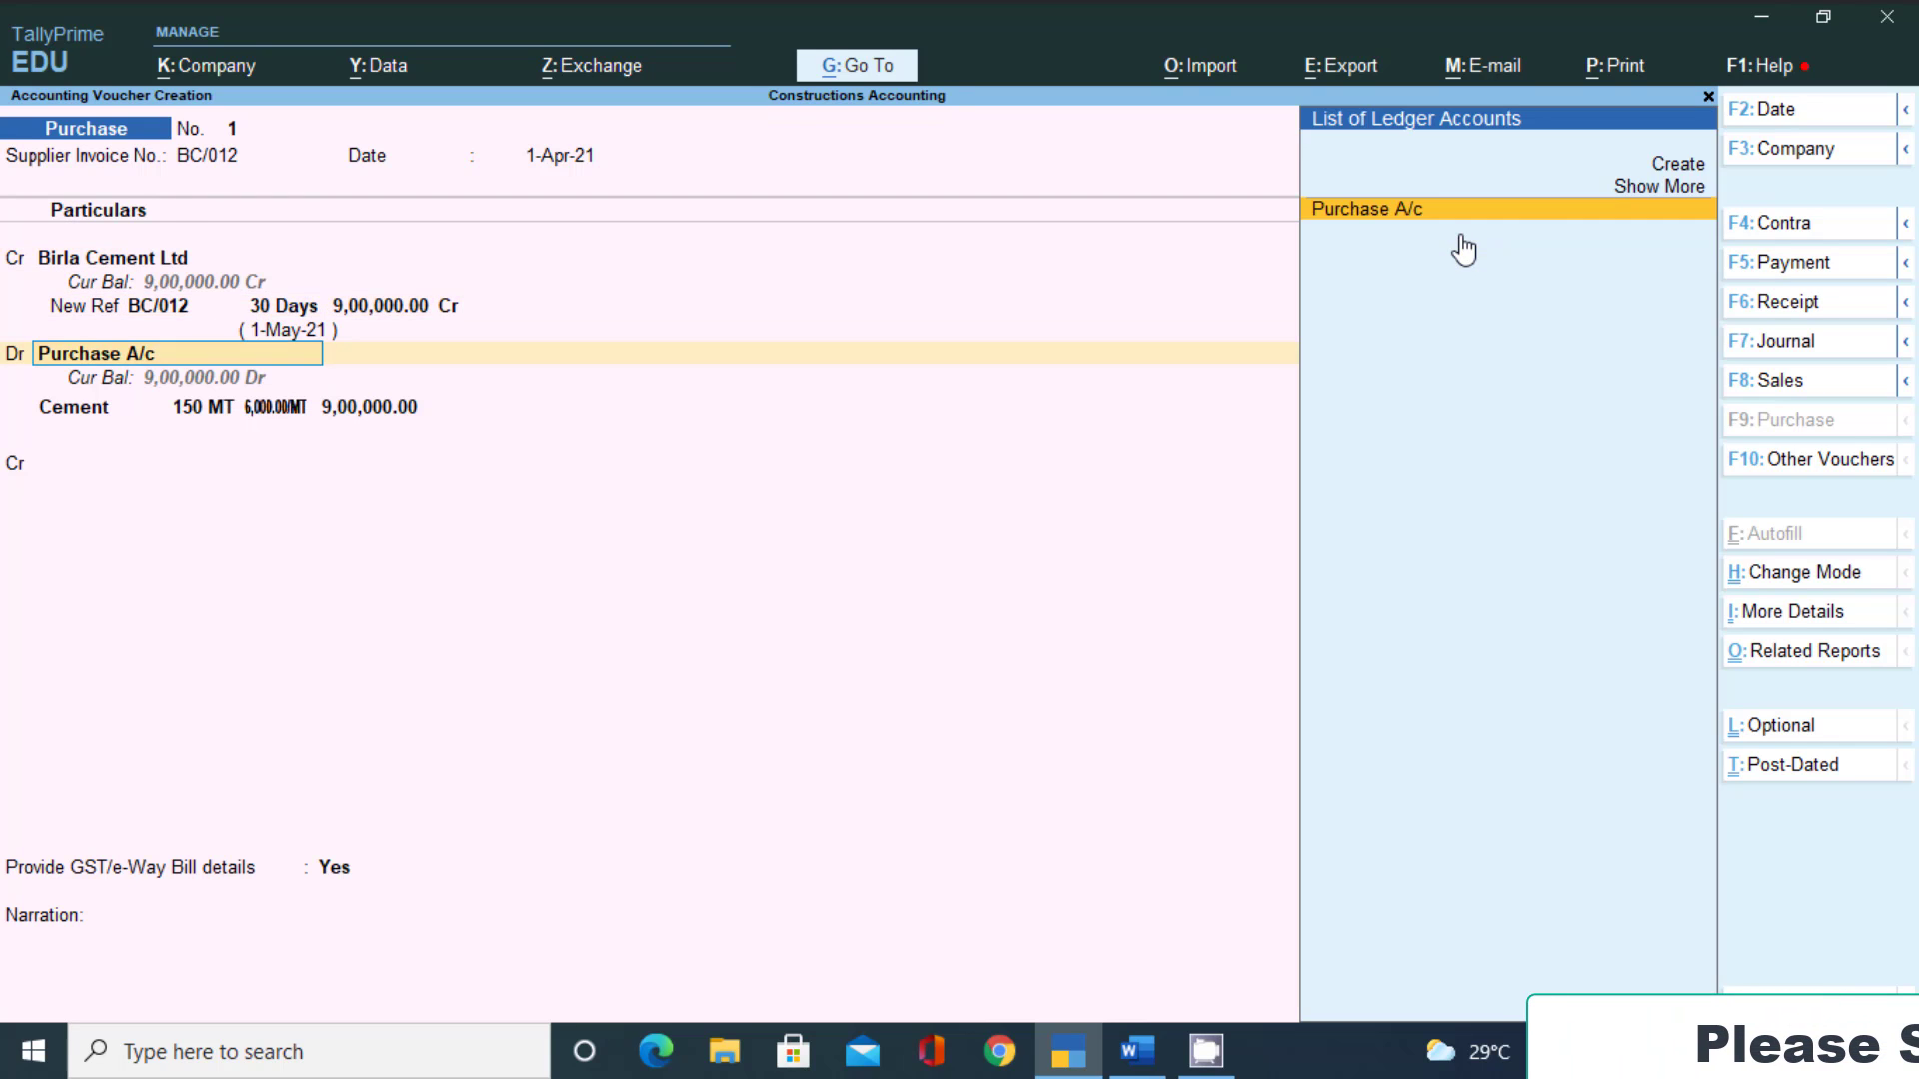
pyautogui.press('Return')
pyautogui.press('Return')
pyautogui.press('Return')
pyautogui.press('Return')
pyautogui.press('Return')
pyautogui.press('Return')
pyautogui.press('Return')
pyautogui.press('Return')
pyautogui.press('Return')
pyautogui.press('Return')
pyautogui.press('Return')
pyautogui.press('Return')
pyautogui.press('Return')
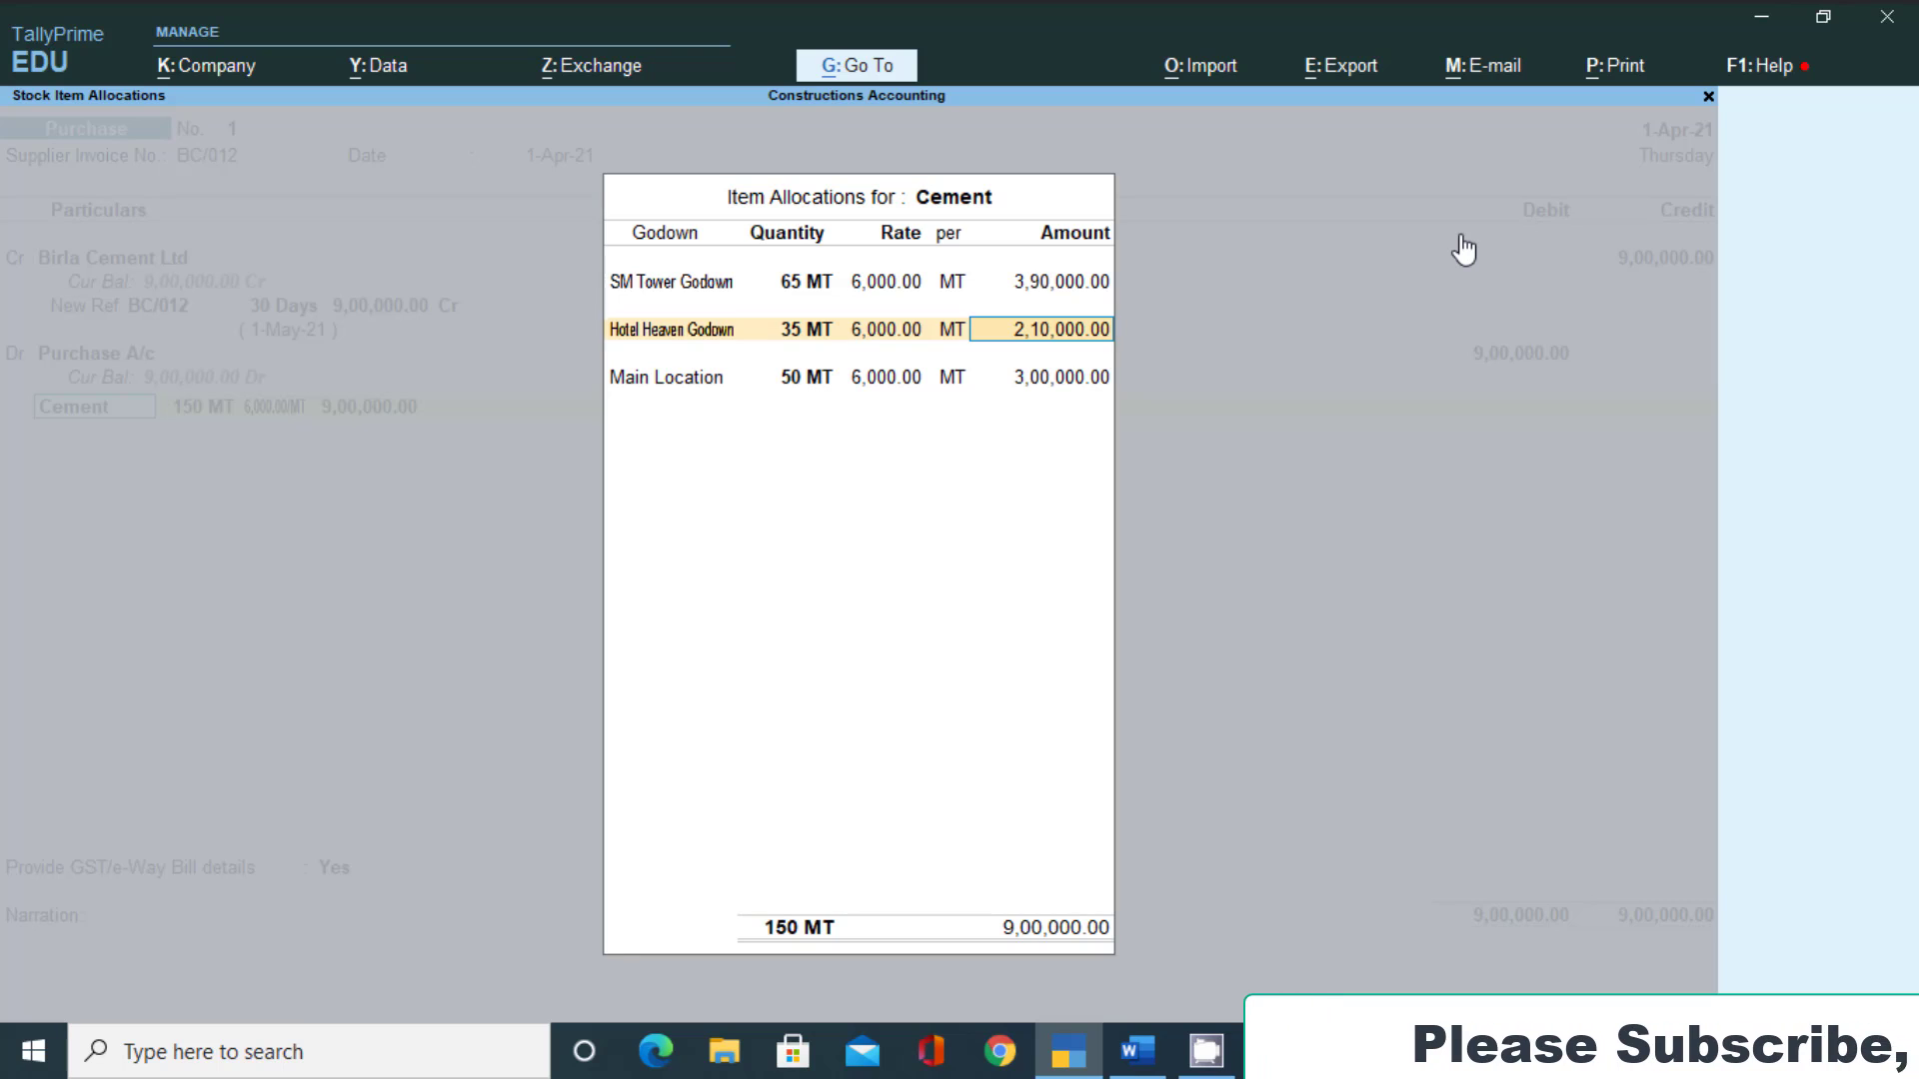
pyautogui.press('Return')
pyautogui.press('Return')
pyautogui.press('Return')
pyautogui.press('Return')
pyautogui.press('Return')
pyautogui.press('Return')
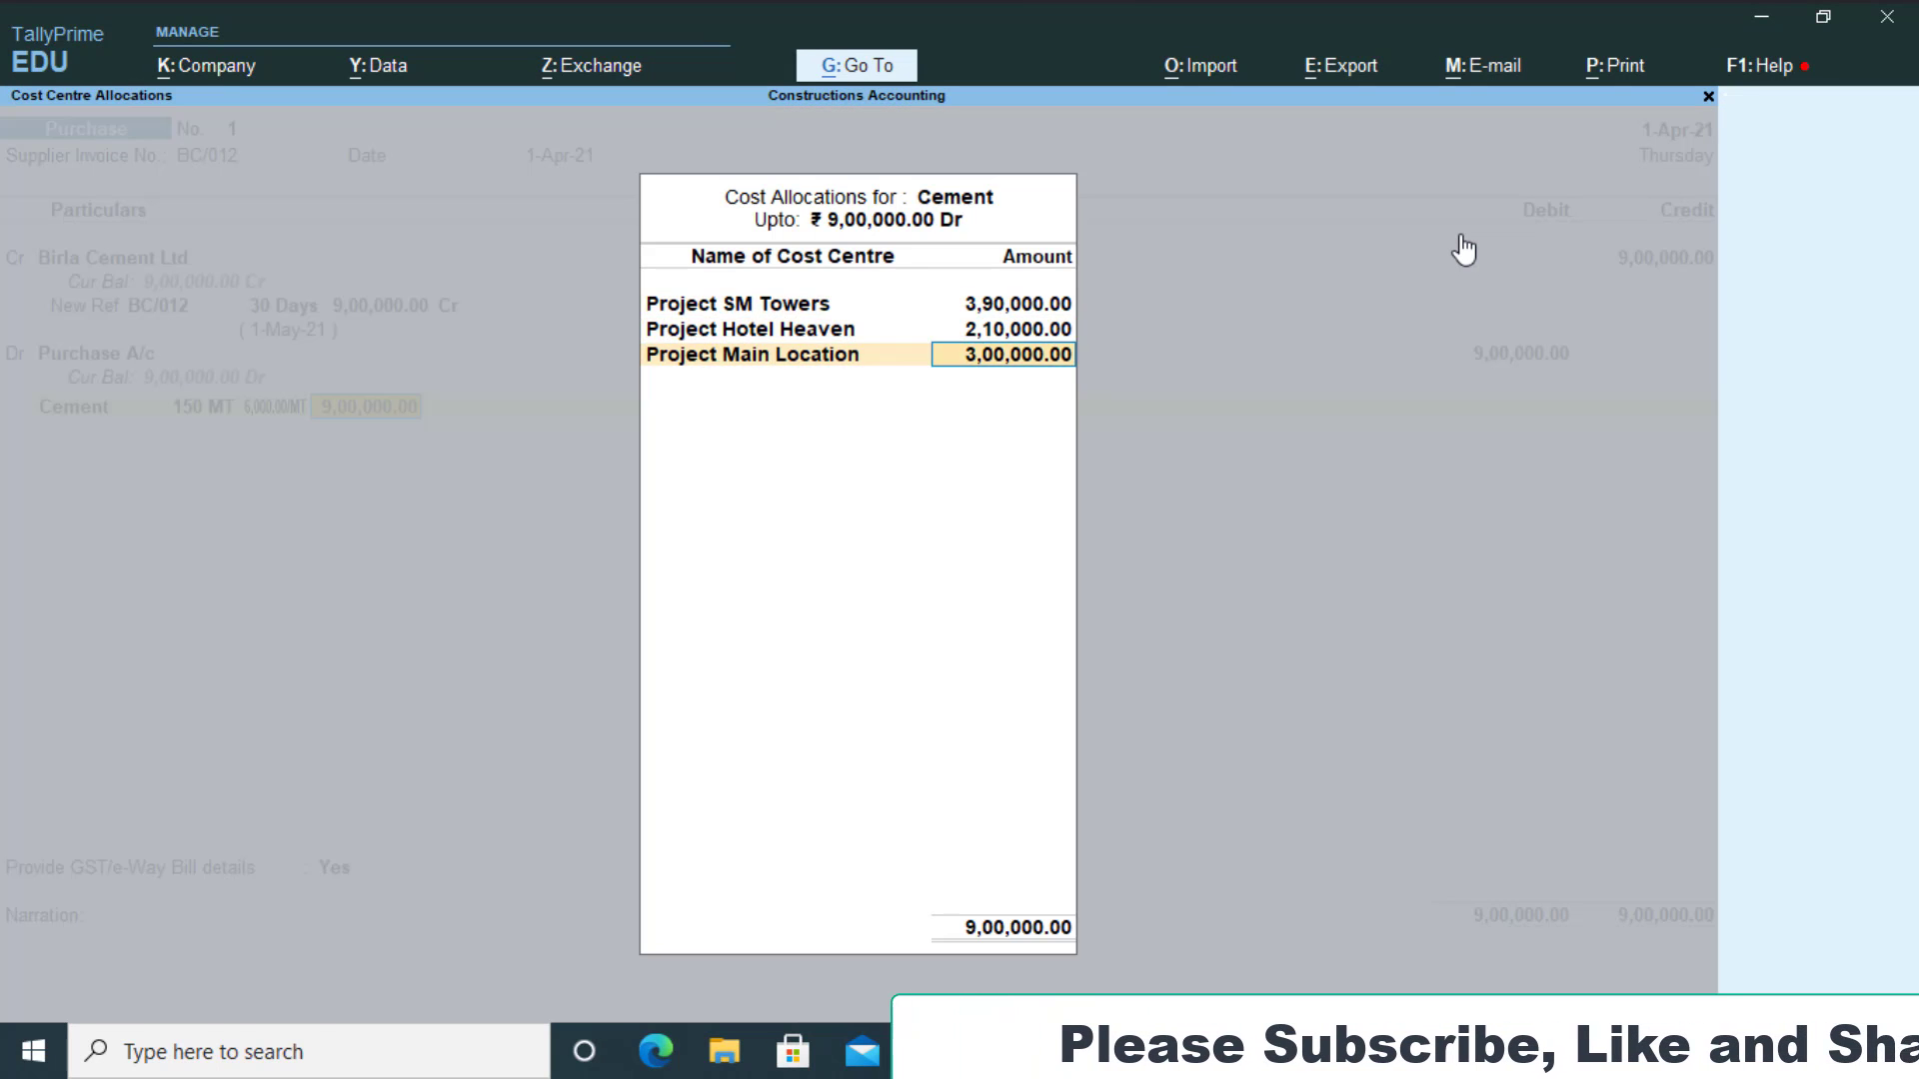
# Set GST/e-Way Bill details to No, leave narration blank, and save voucher No. 1
pyautogui.press('Down')
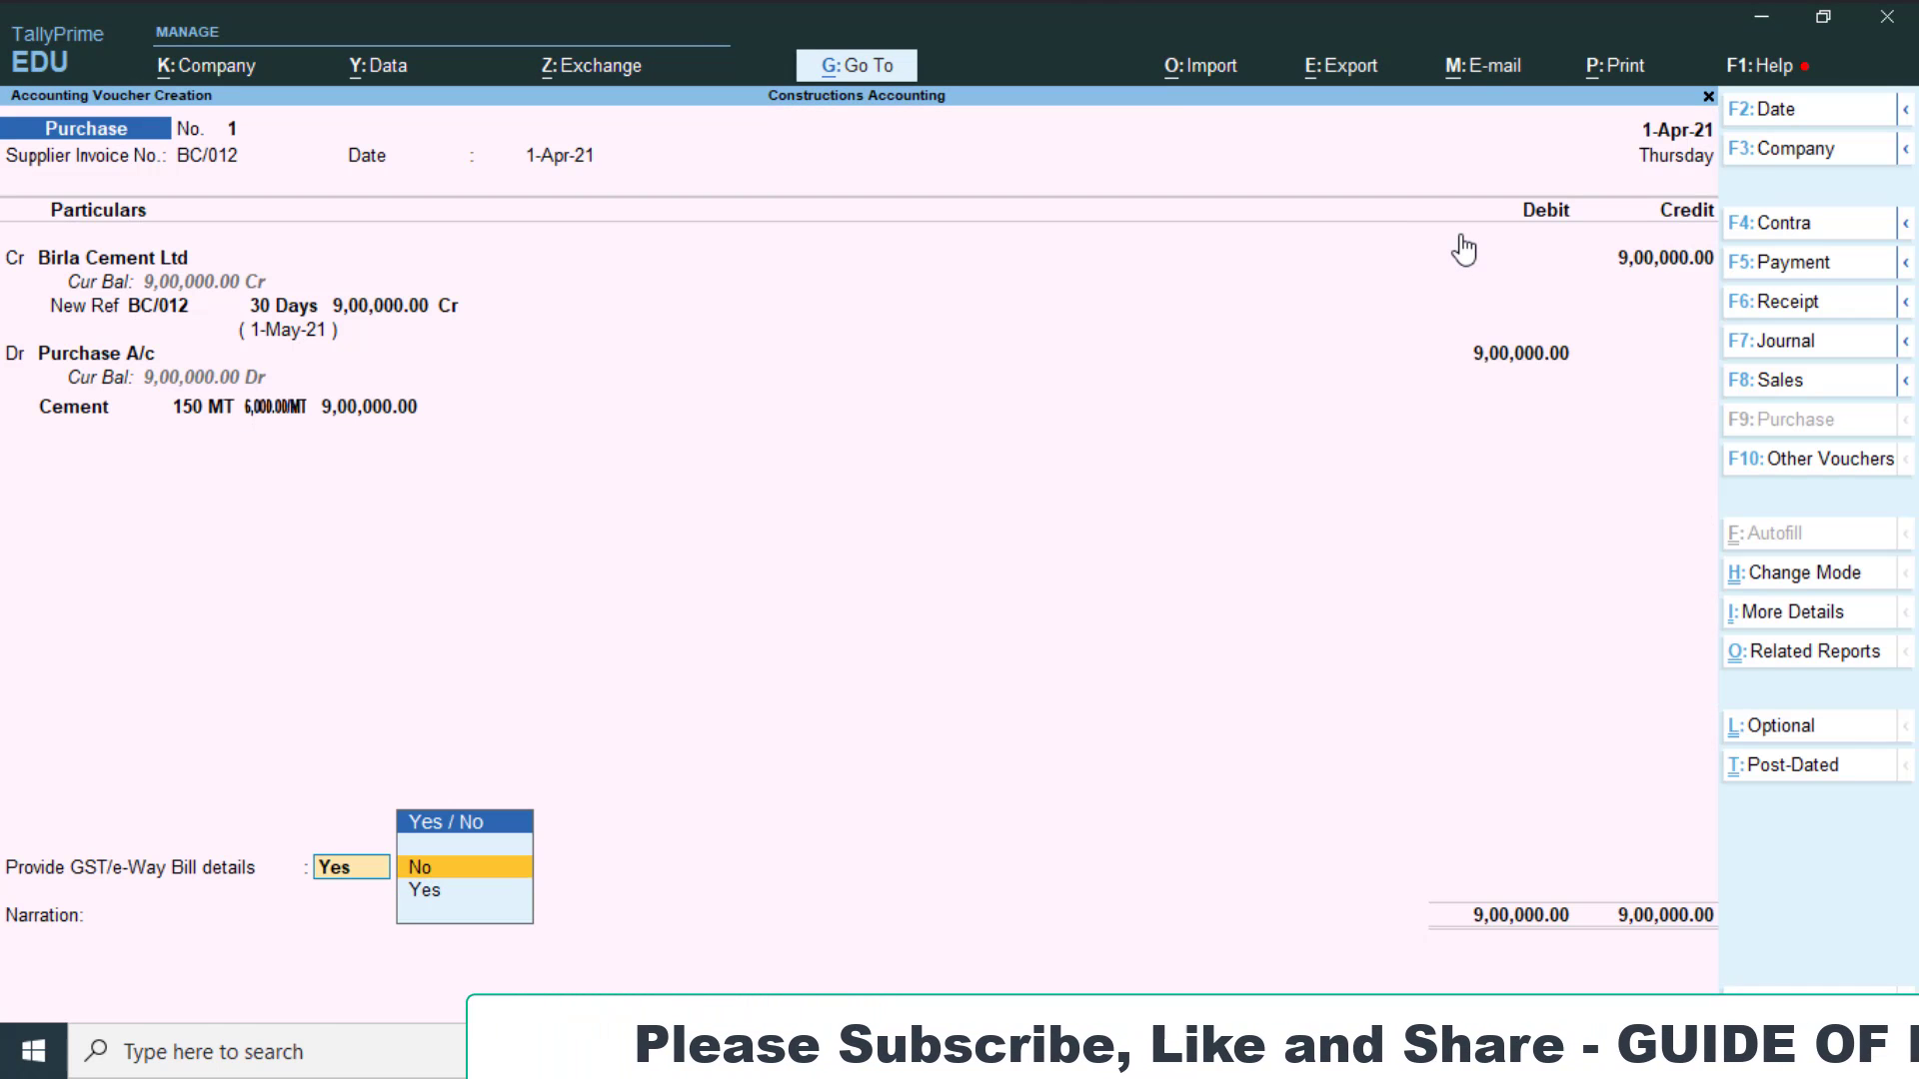
pyautogui.press('Return')
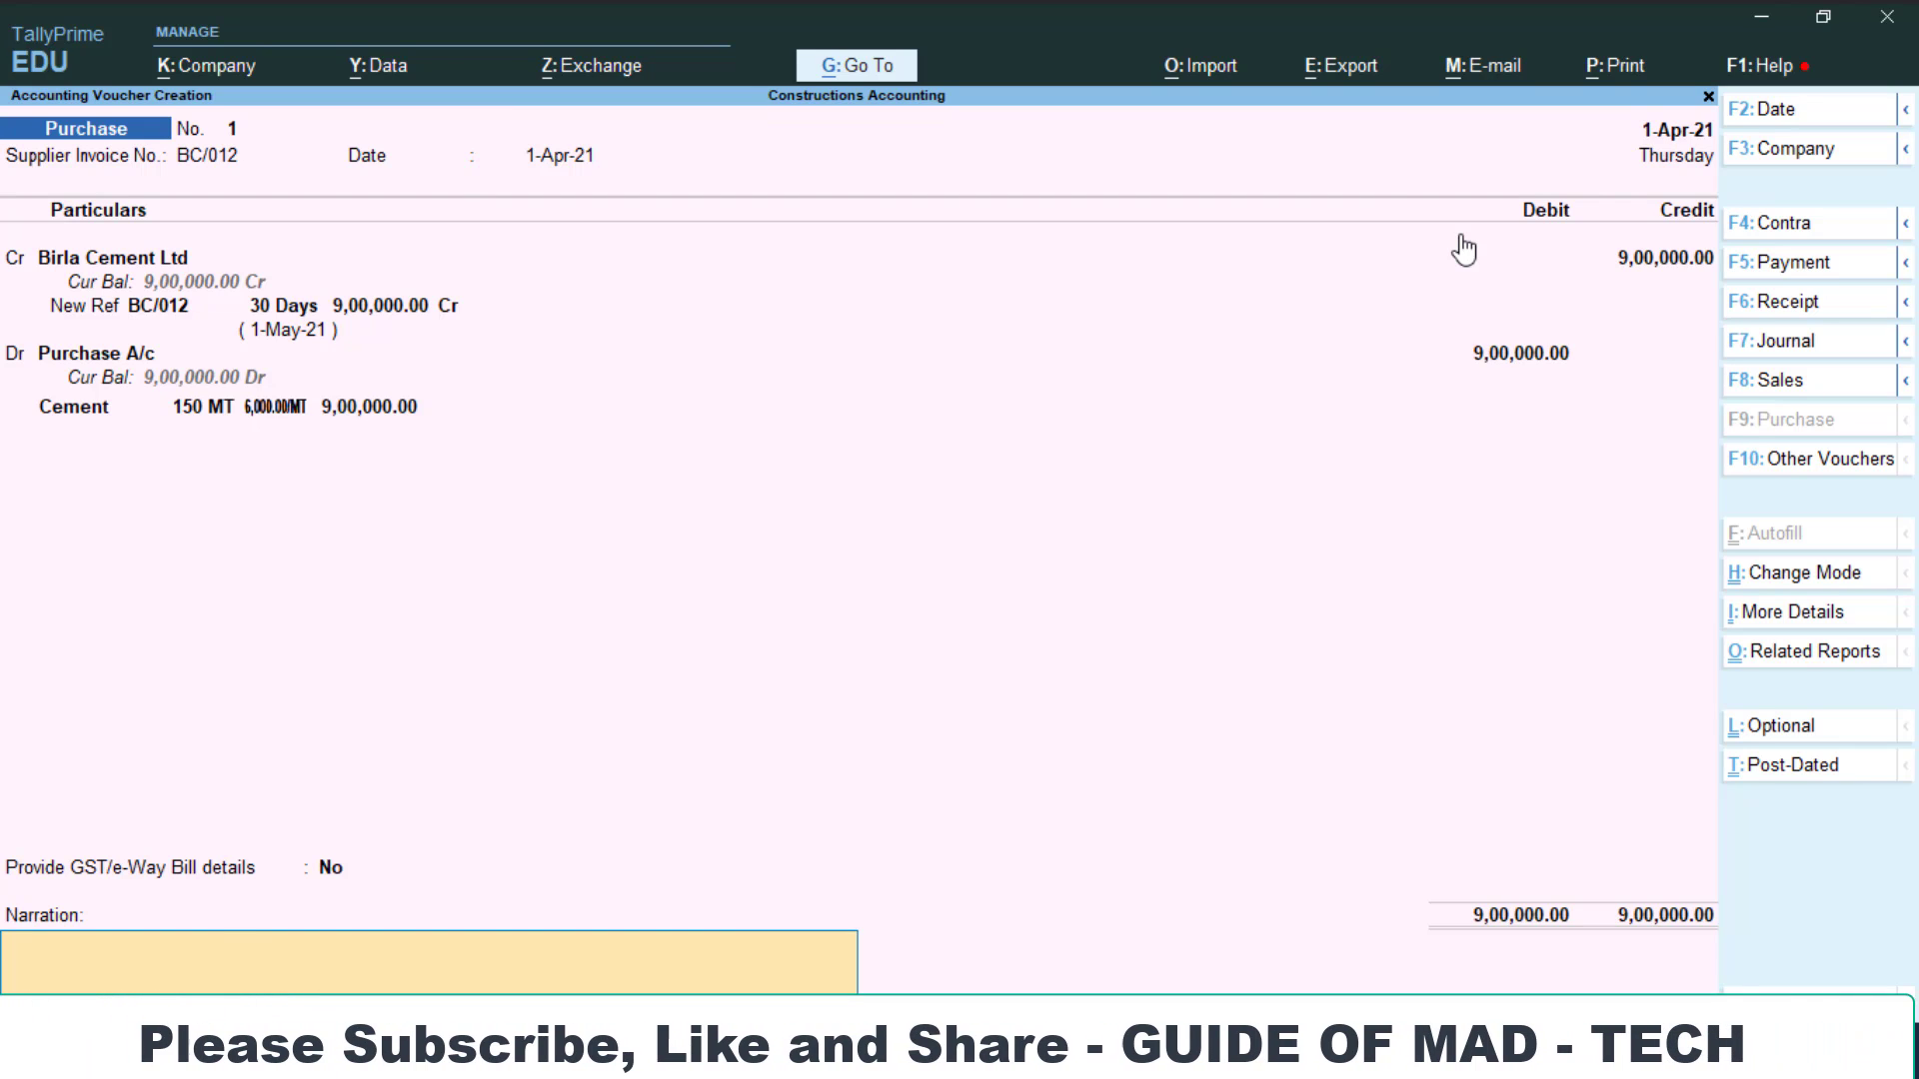
pyautogui.press('Return')
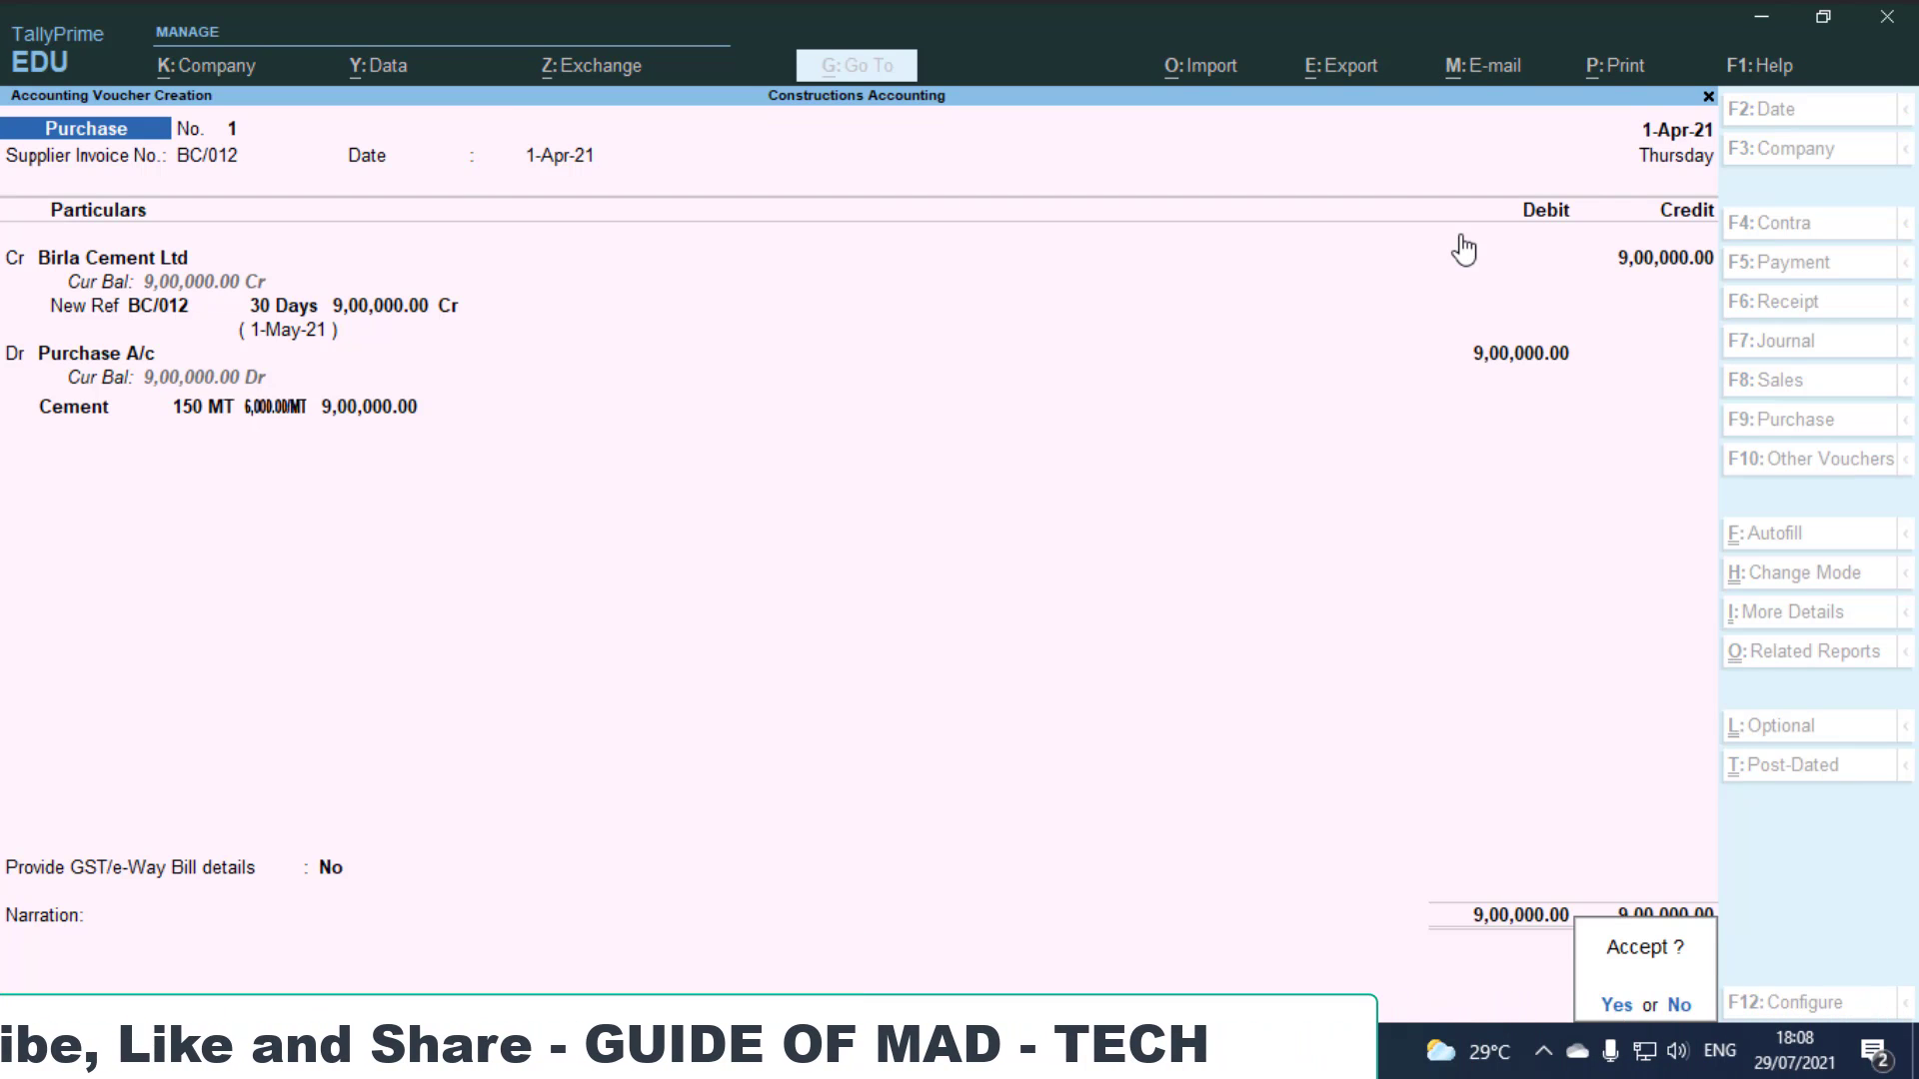
pyautogui.press('Return')
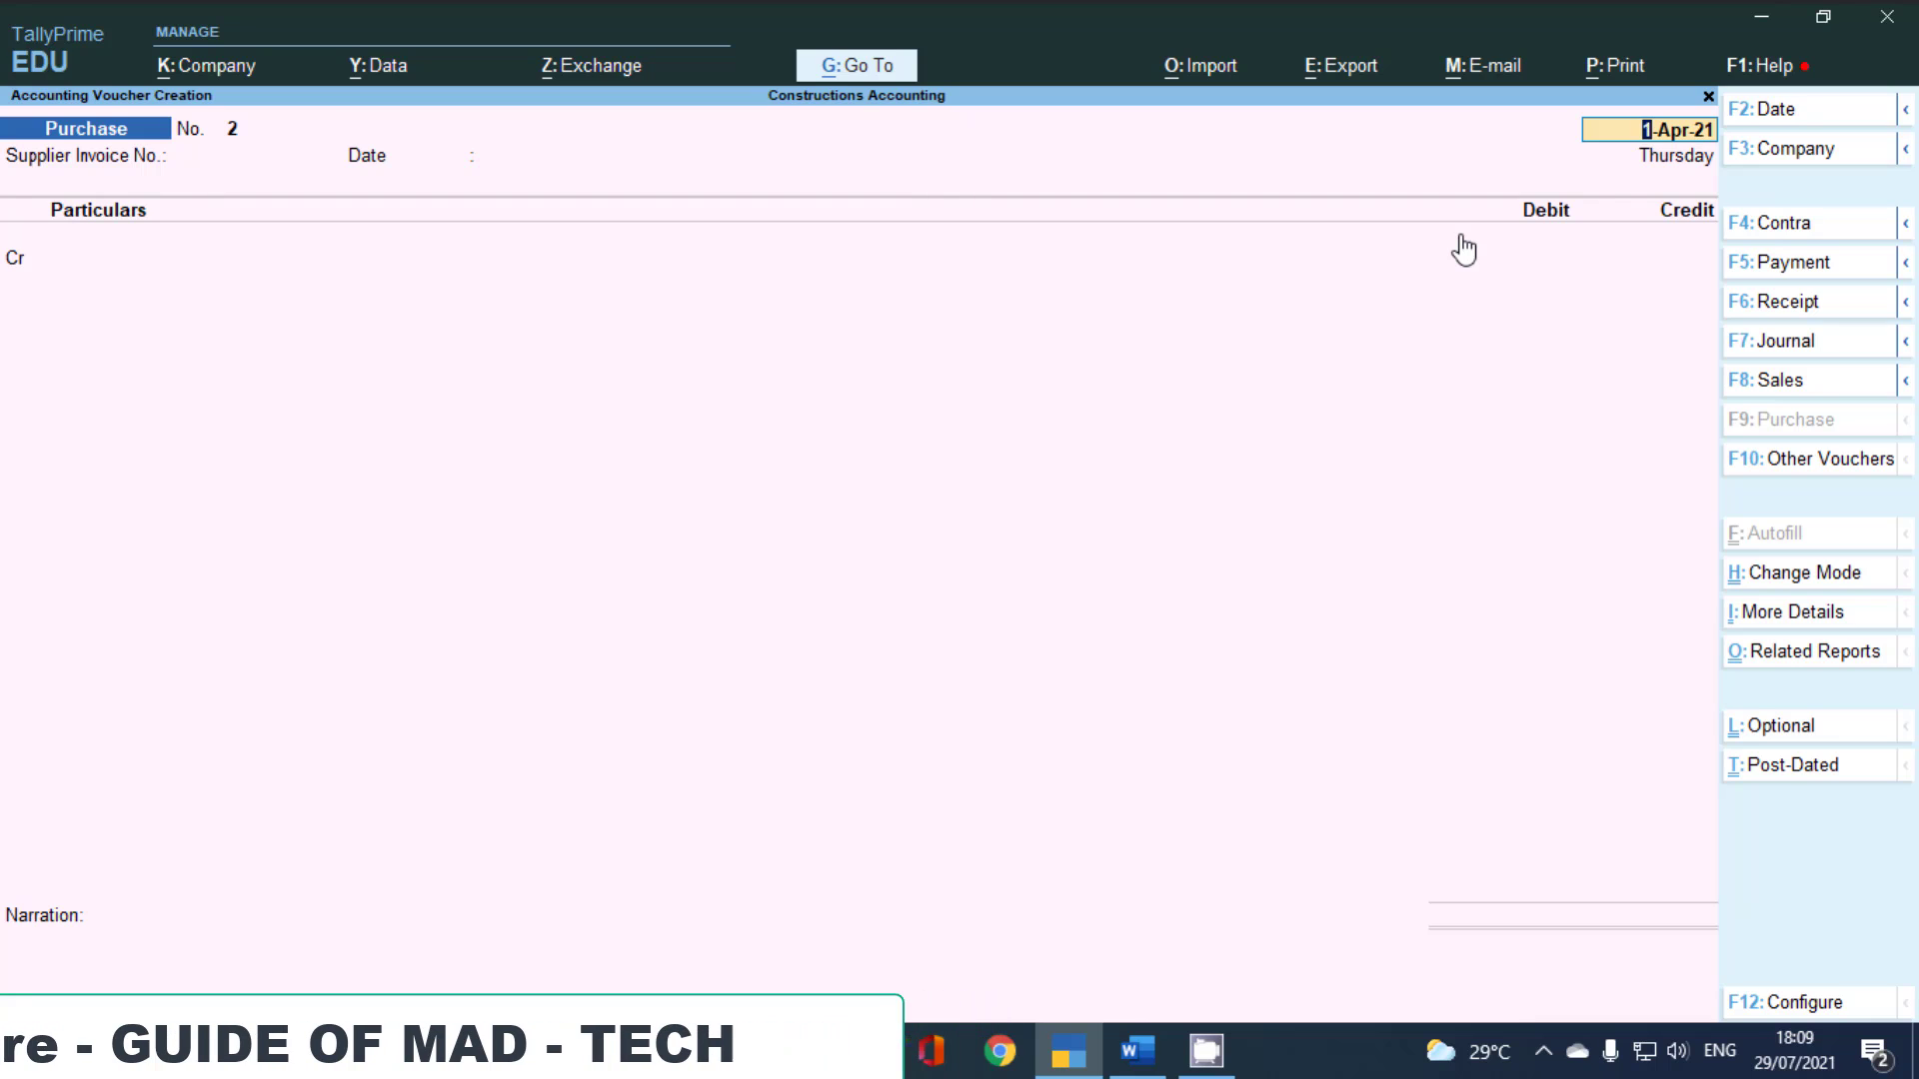
# Review saved purchase voucher No. 1, then quit back to blank voucher No. 2
pyautogui.press('pageup')
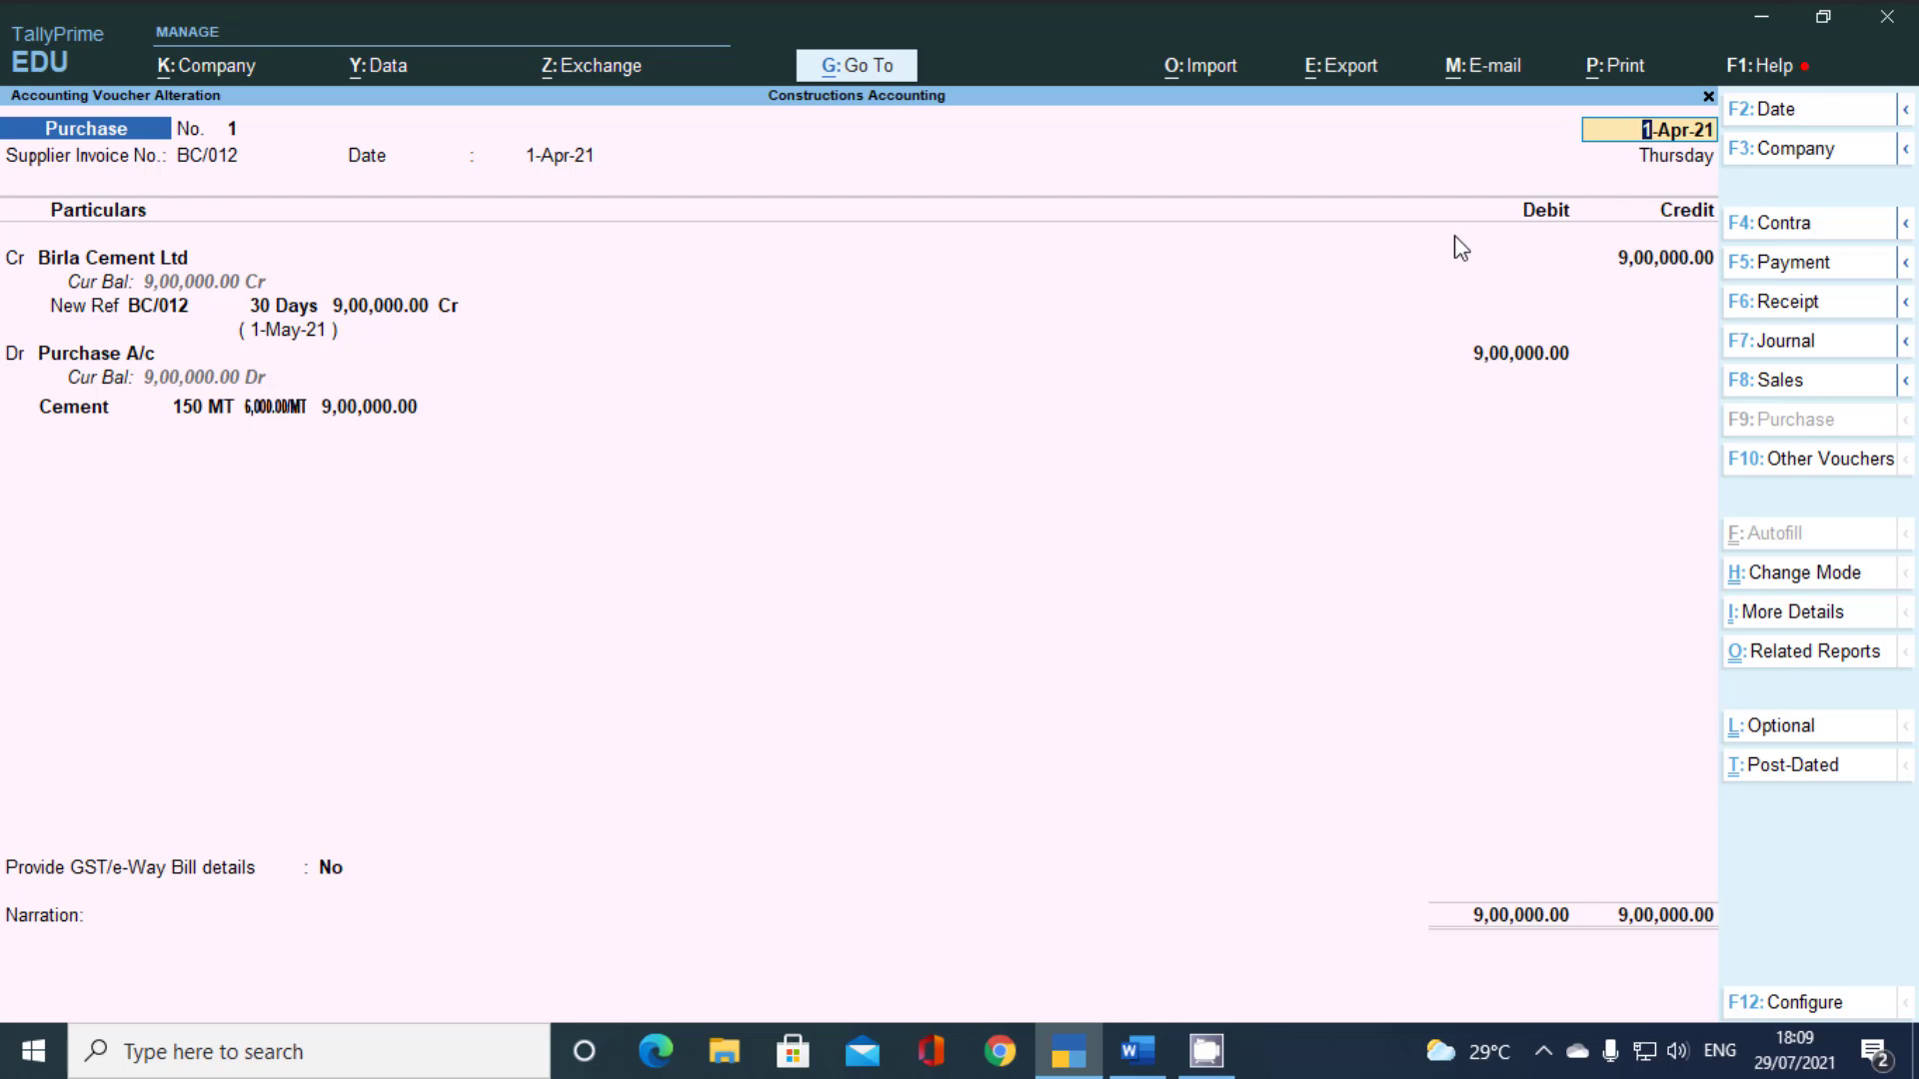
pyautogui.press('Escape')
pyautogui.press('y')
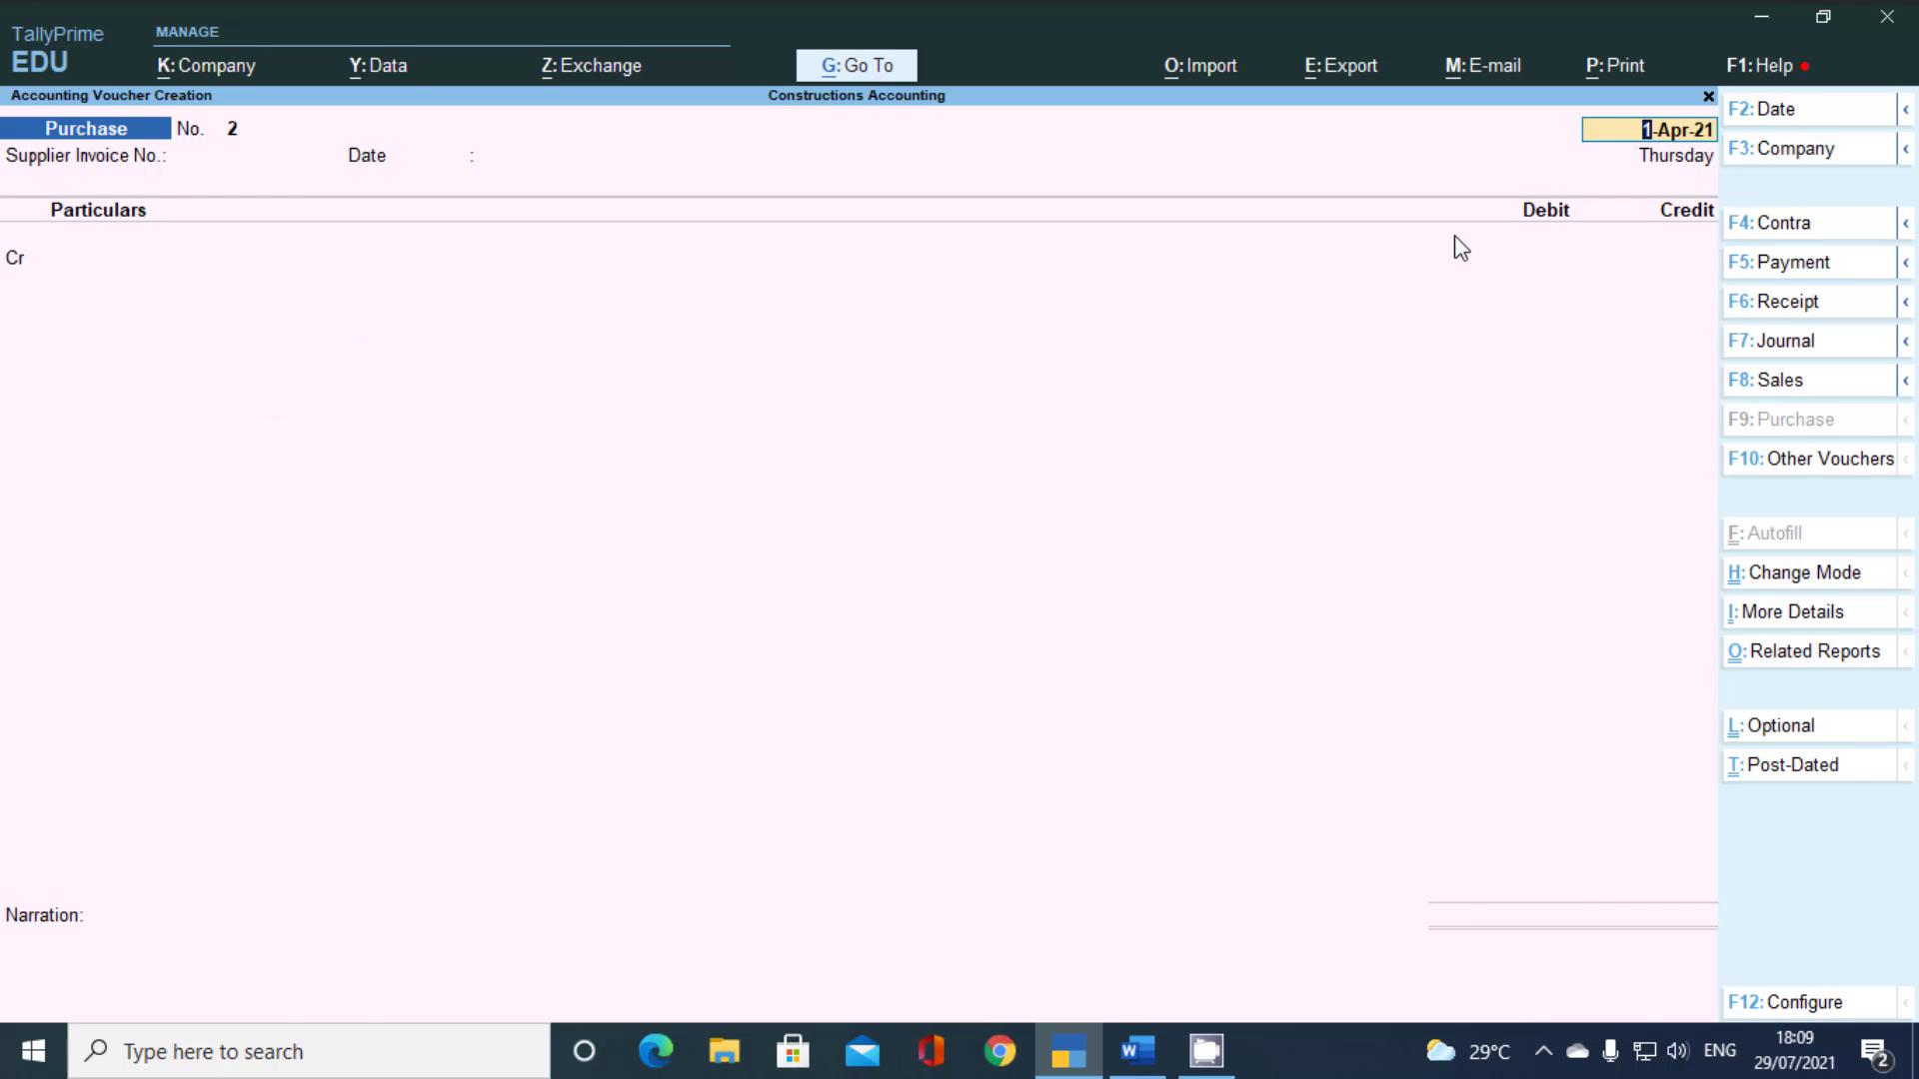
# Find the Sethi Bricks 02-Apr purchase in the Word assignment and move to Supplier Invoice No
pyautogui.hotkey('alt', 'Tab')
pyautogui.scroll(-6, 856, 555)
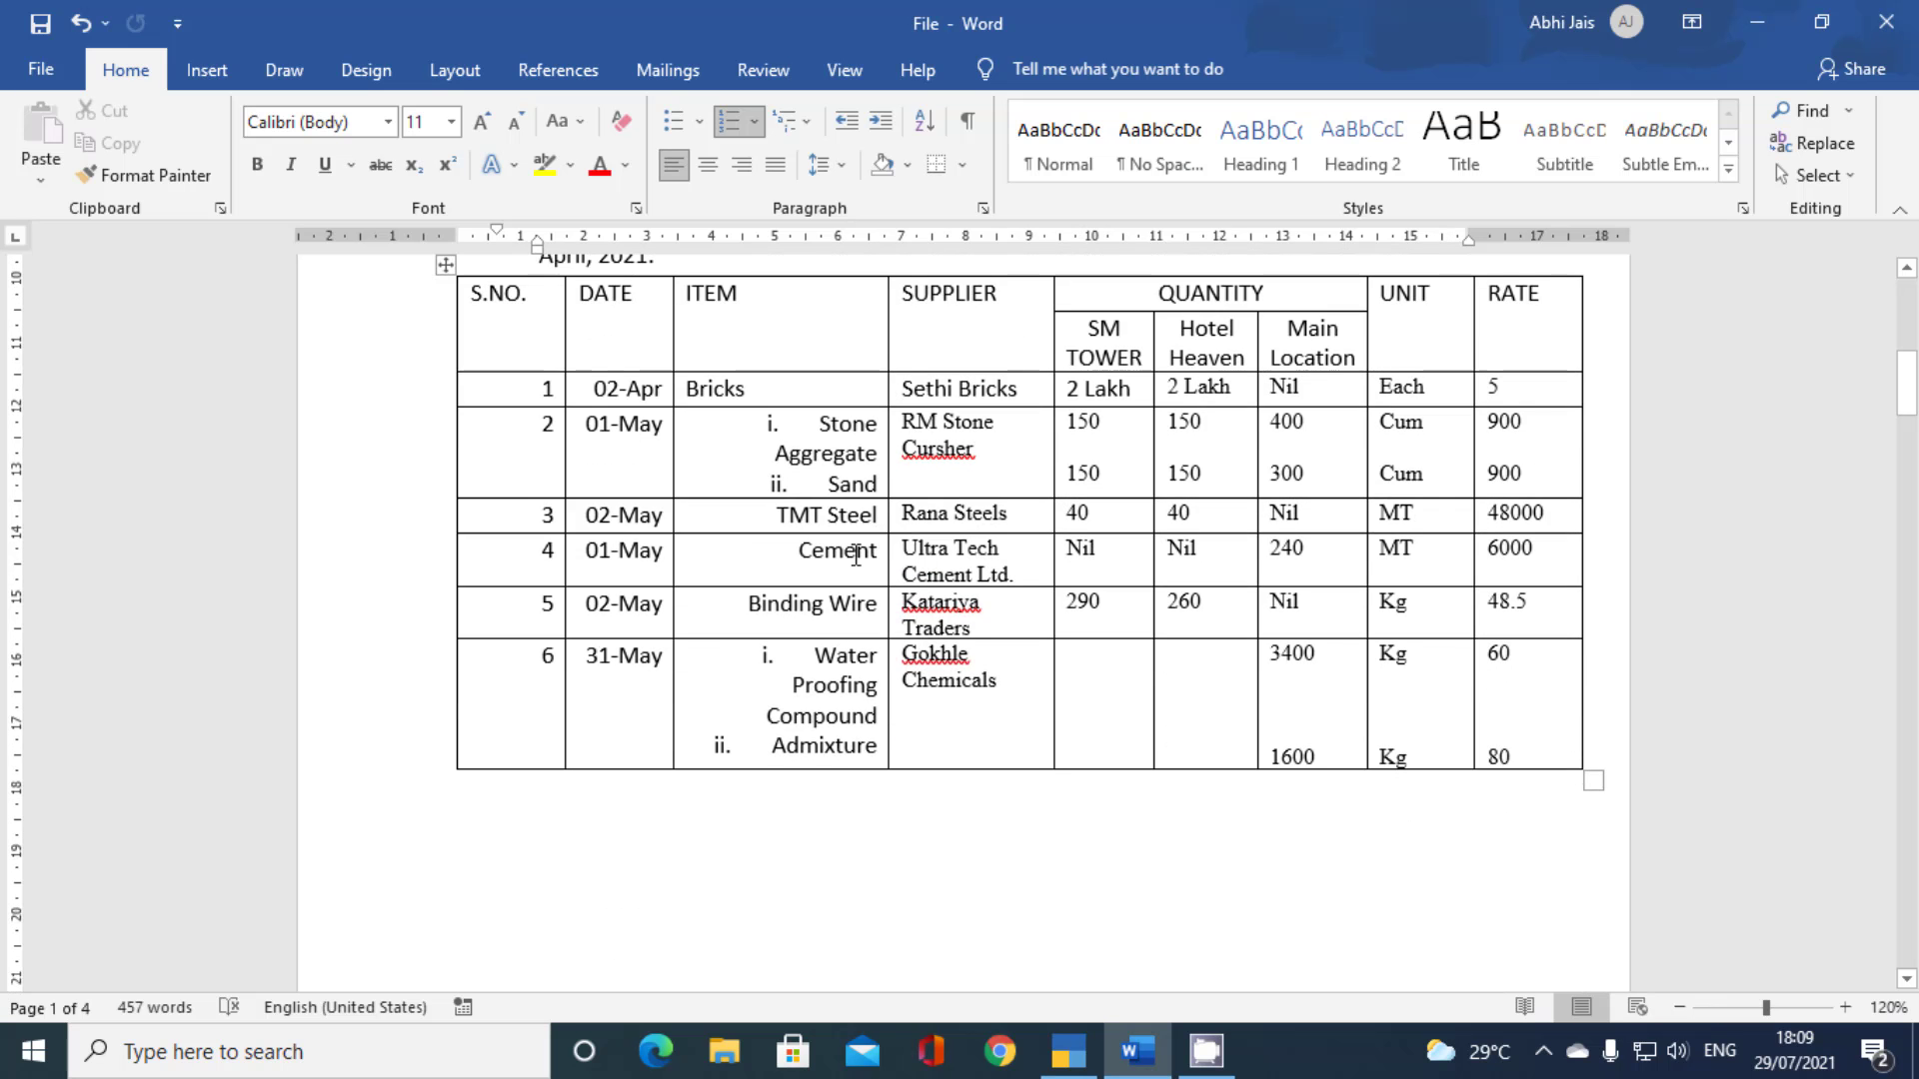
pyautogui.scroll(3, 658, 388)
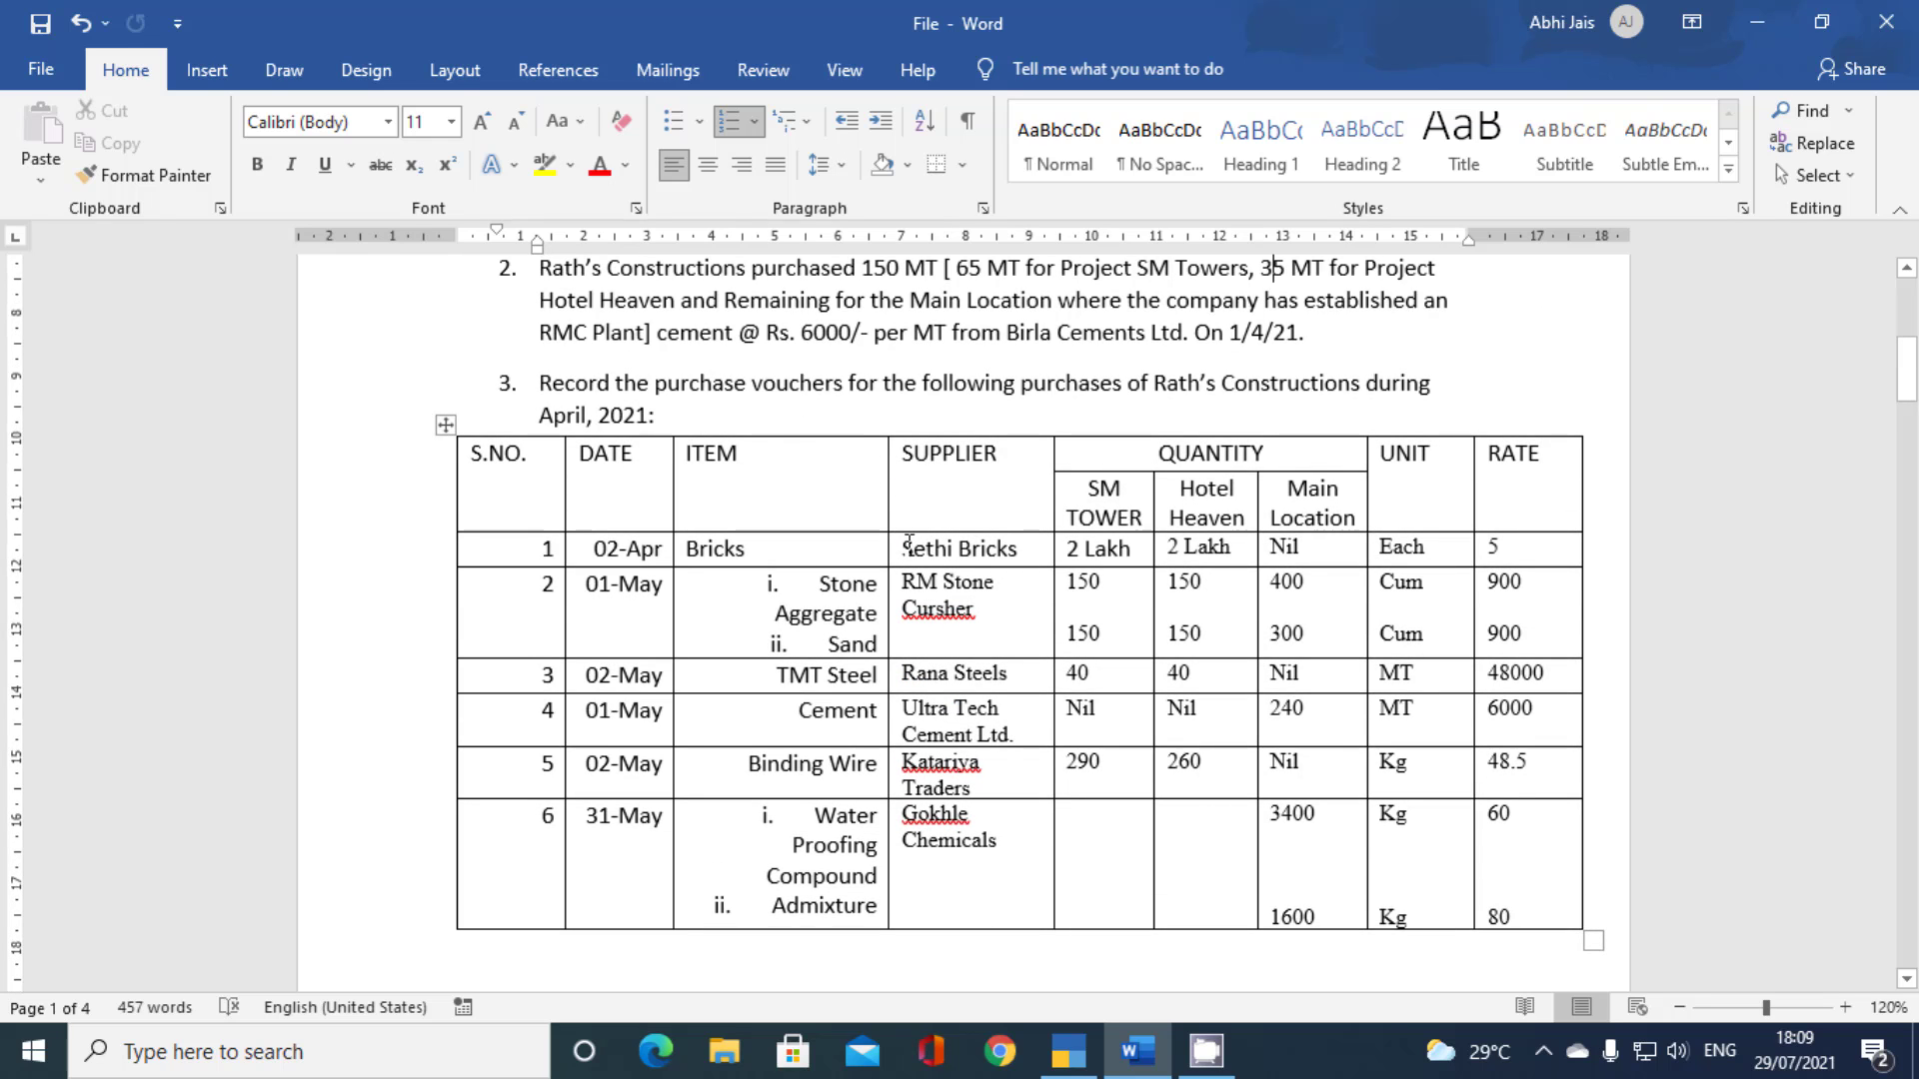
pyautogui.moveTo(945, 542); pyautogui.dragTo(1017, 545)
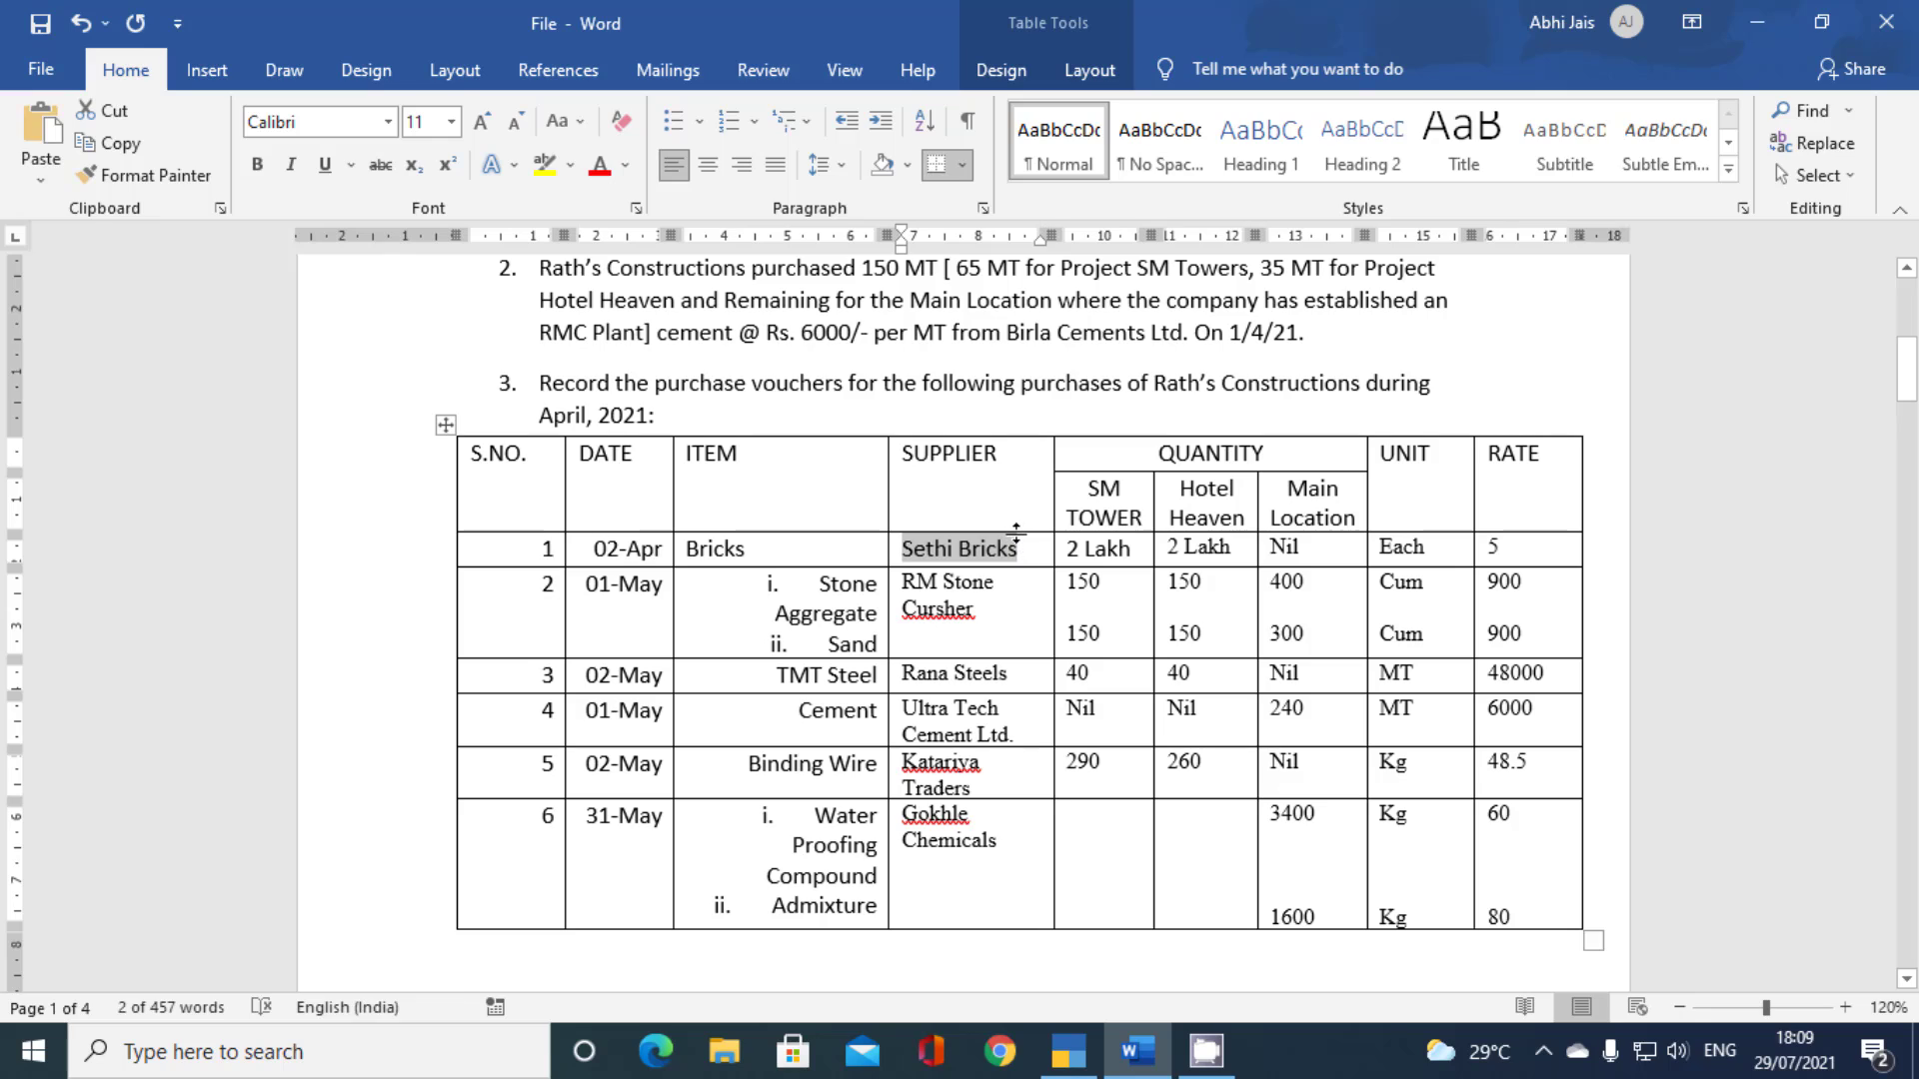
pyautogui.hotkey('alt', 'Tab')
pyautogui.press('Return')
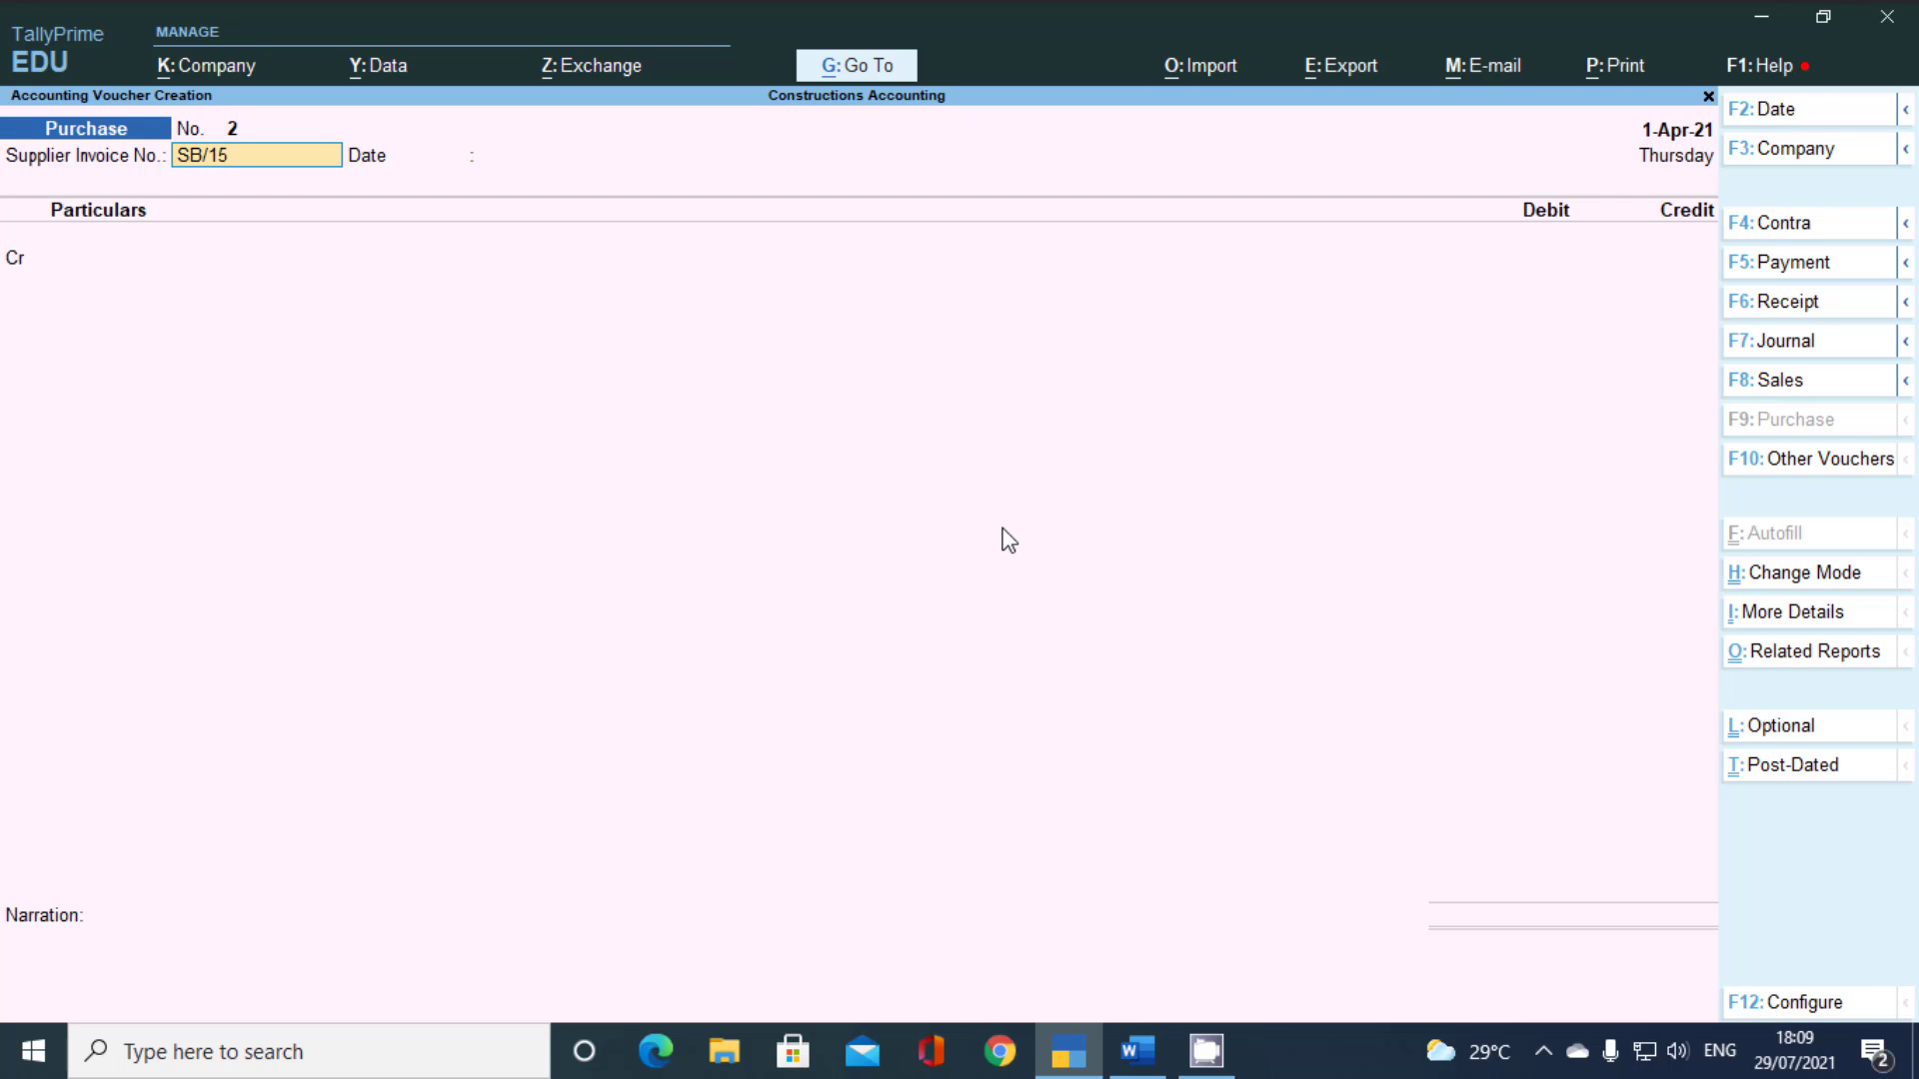
# Accept invoice SB/15 and change the voucher date to 2-Apr-21
pyautogui.press('Return')
pyautogui.press('Return')
pyautogui.press('BackSpace')
pyautogui.hotkey('alt', 'Tab')
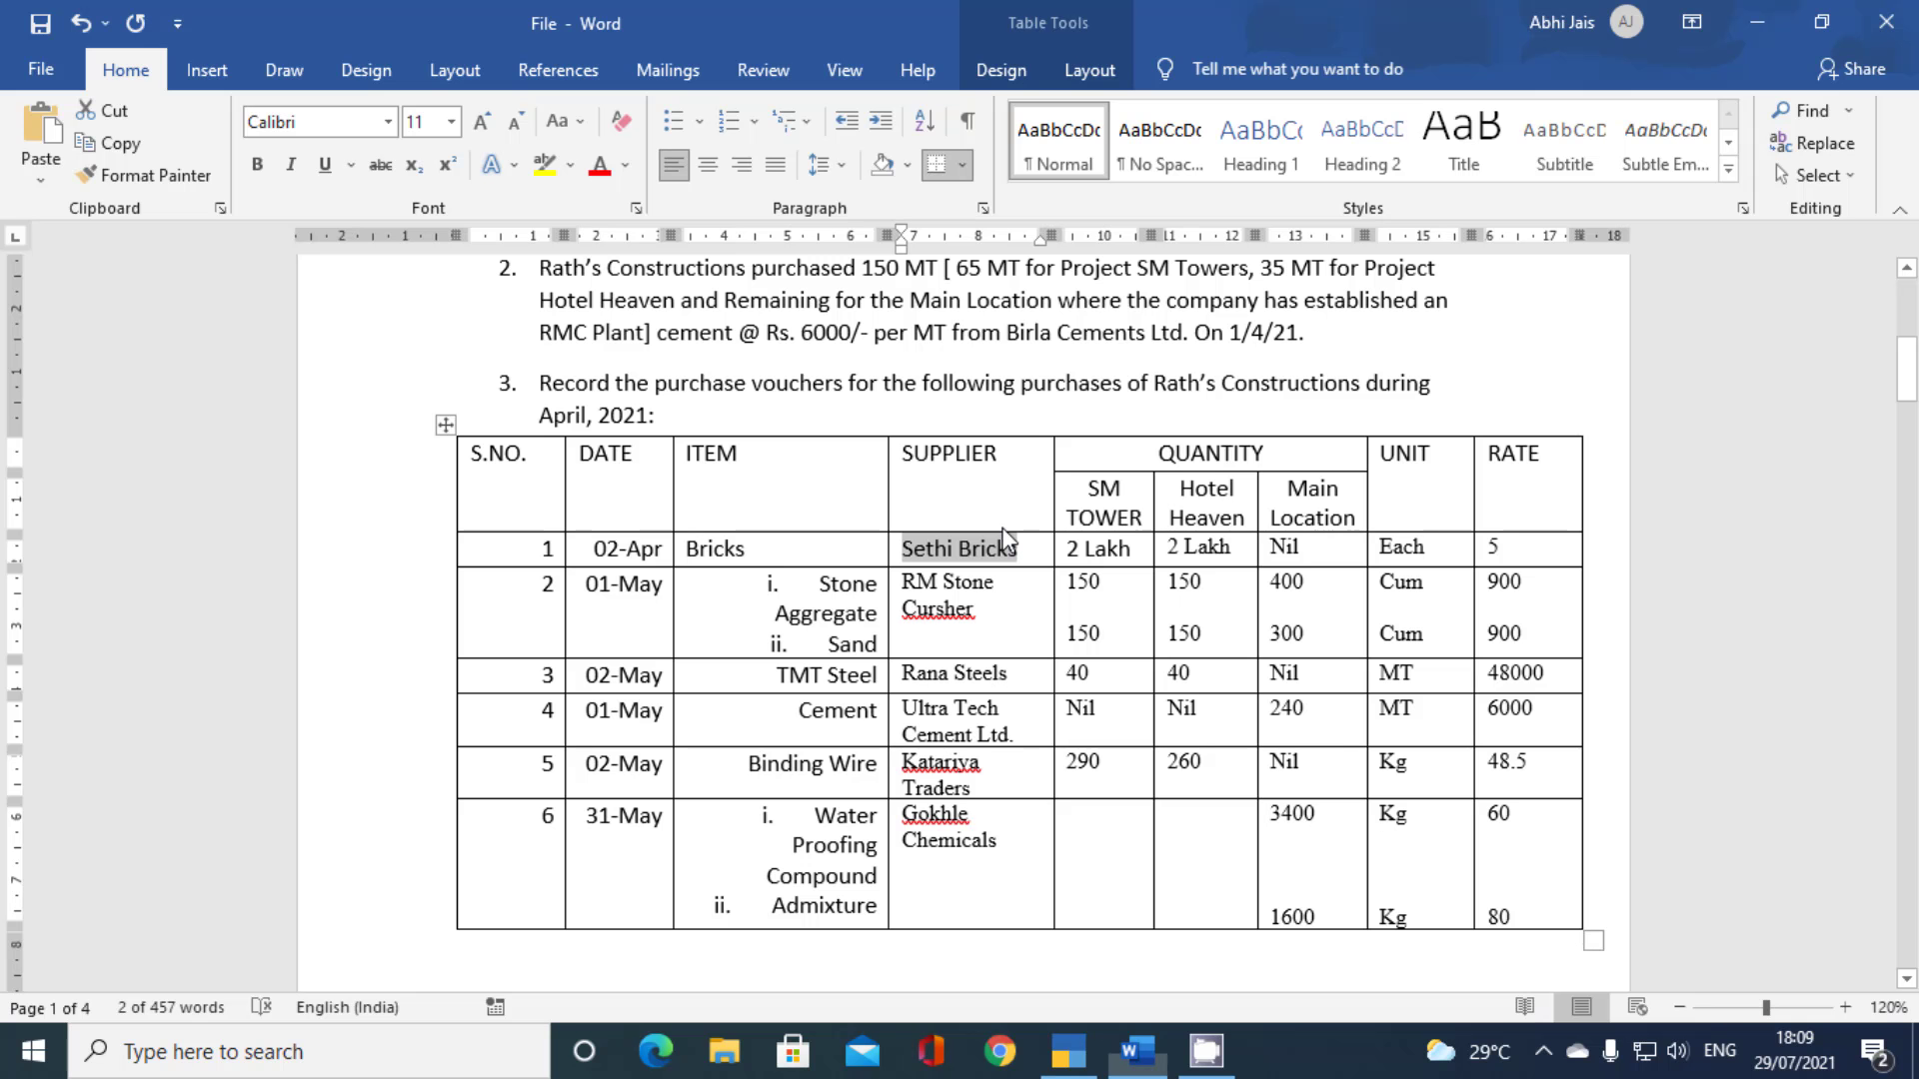
pyautogui.hotkey('alt', 'Tab')
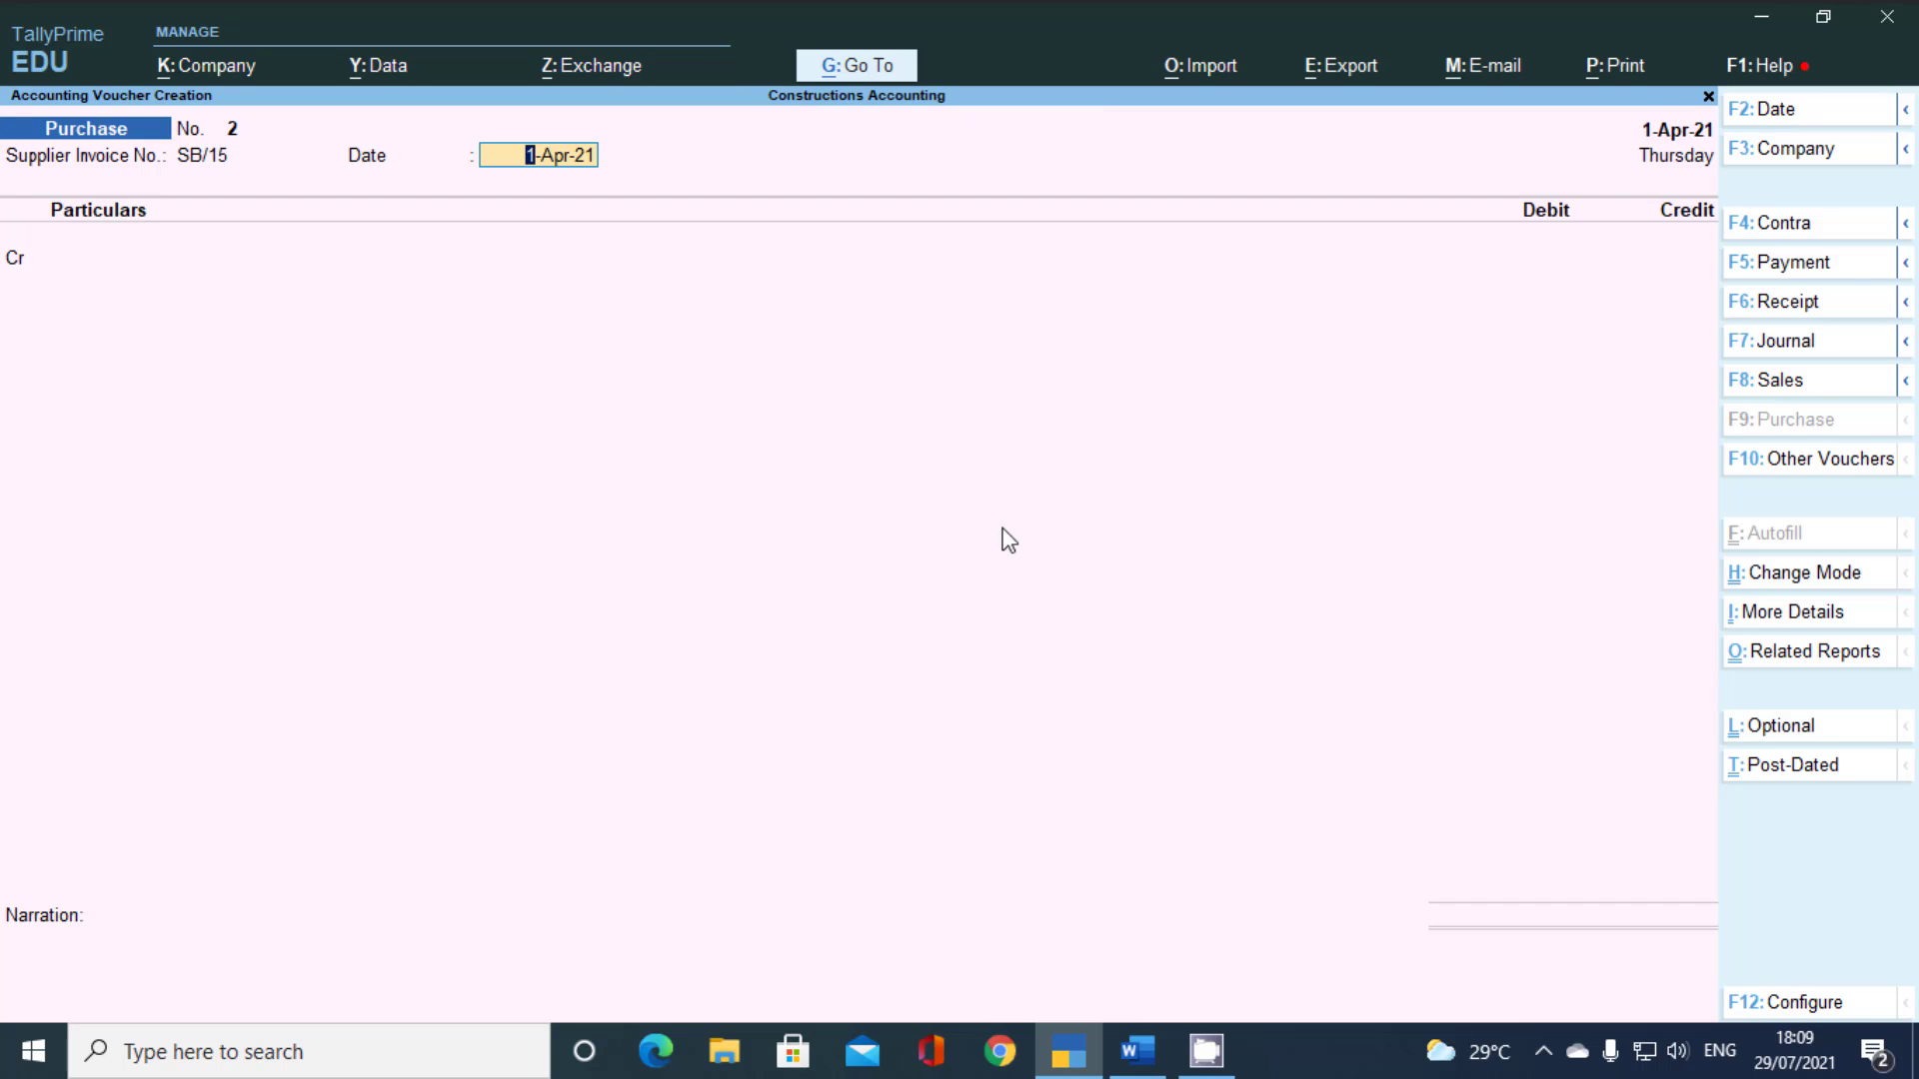
pyautogui.press('F2')
pyautogui.write('2')
pyautogui.press('Return')
pyautogui.press('Return')
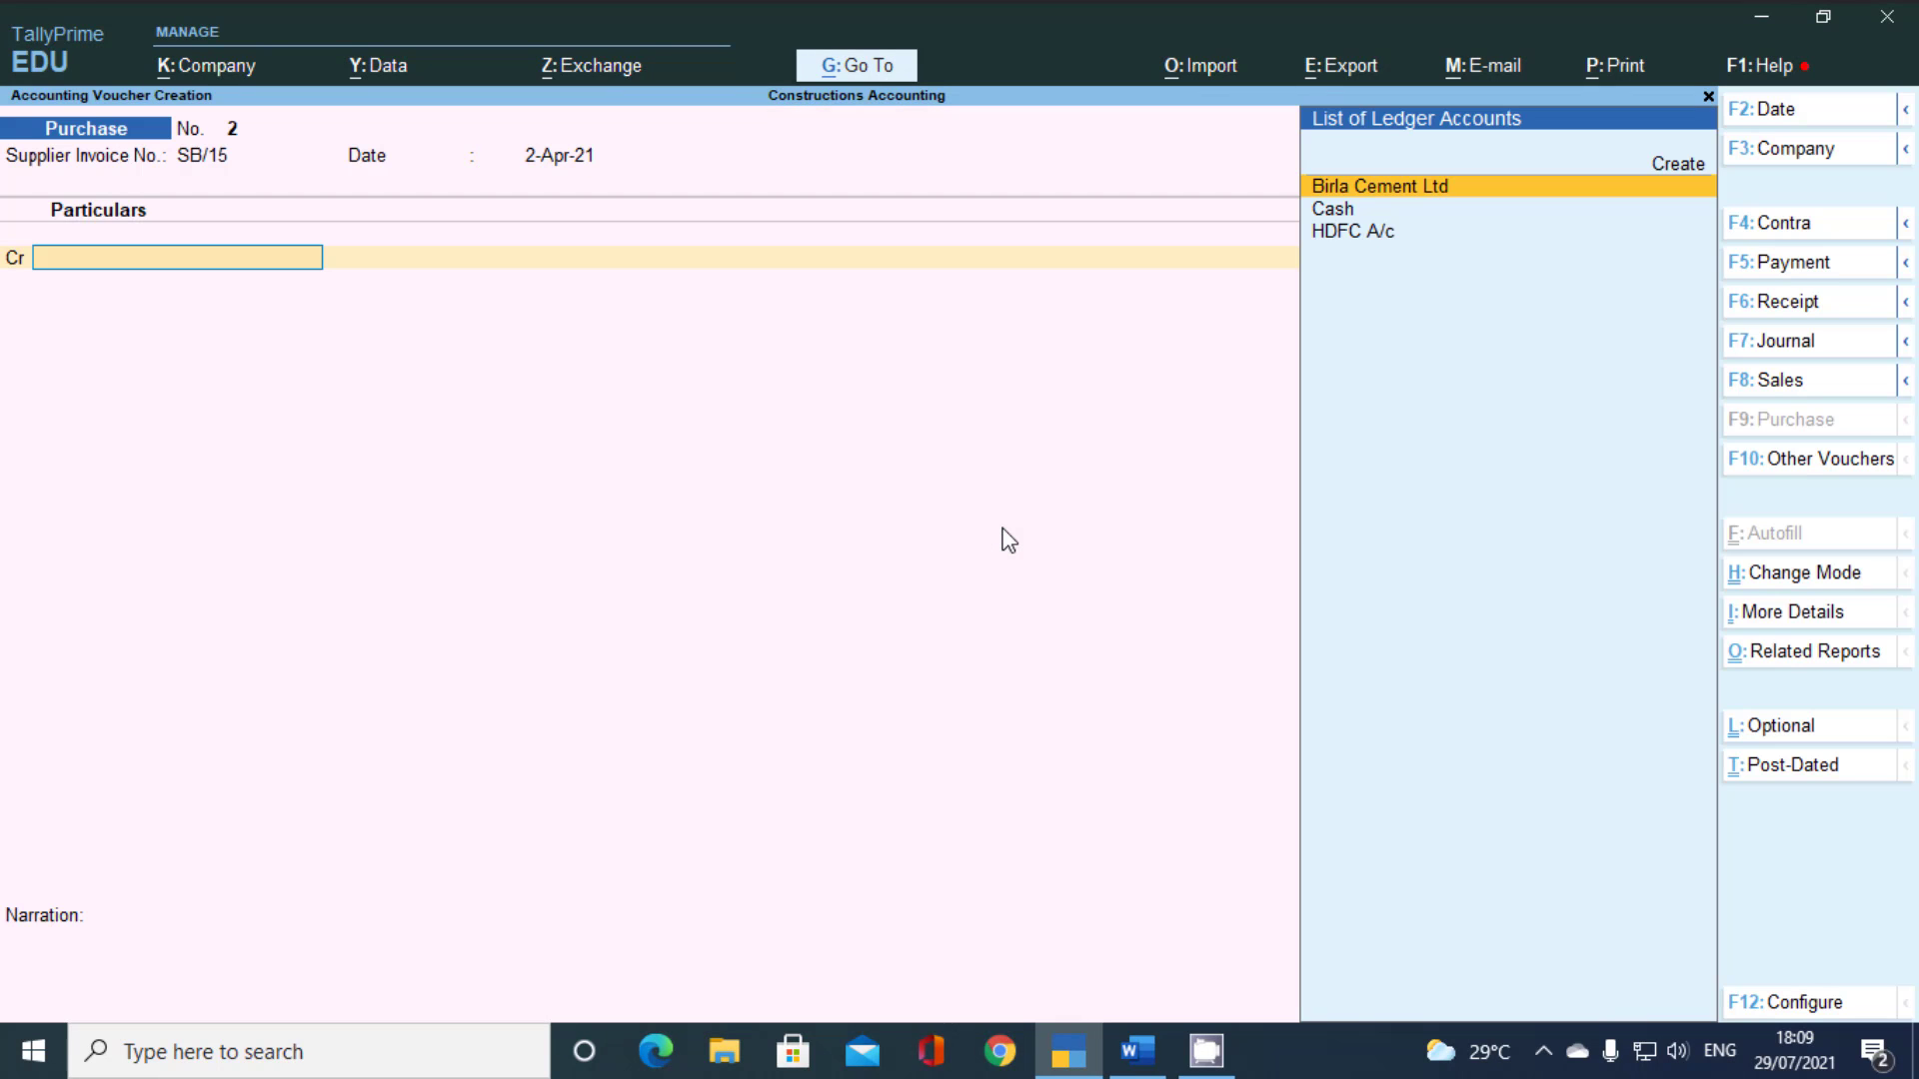
pyautogui.hotkey('alt', 'Tab')
pyautogui.hotkey('alt', 'Tab')
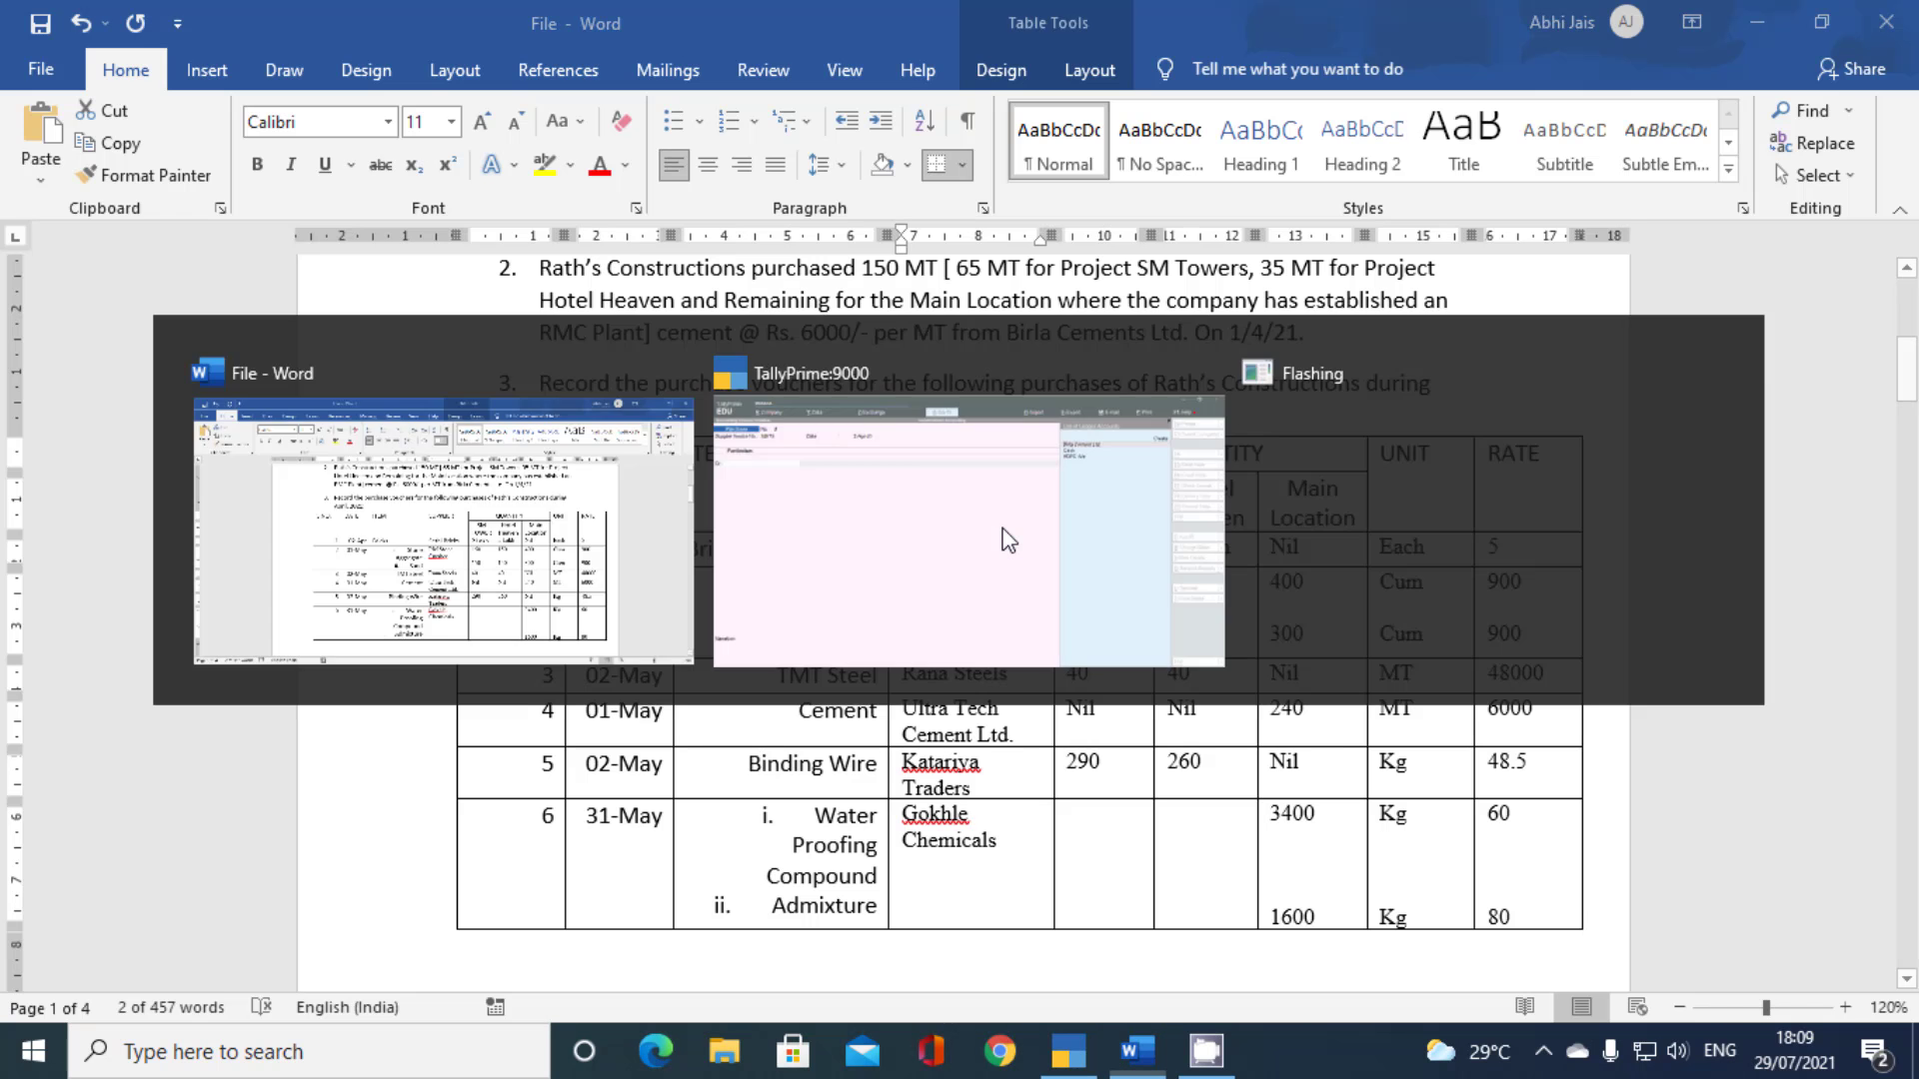
pyautogui.press('alt')
# Create the Sethi Bricks ledger under Sundry Creditors
pyautogui.hotkey('alt', 'c')
pyautogui.write('Sethi Bricks')
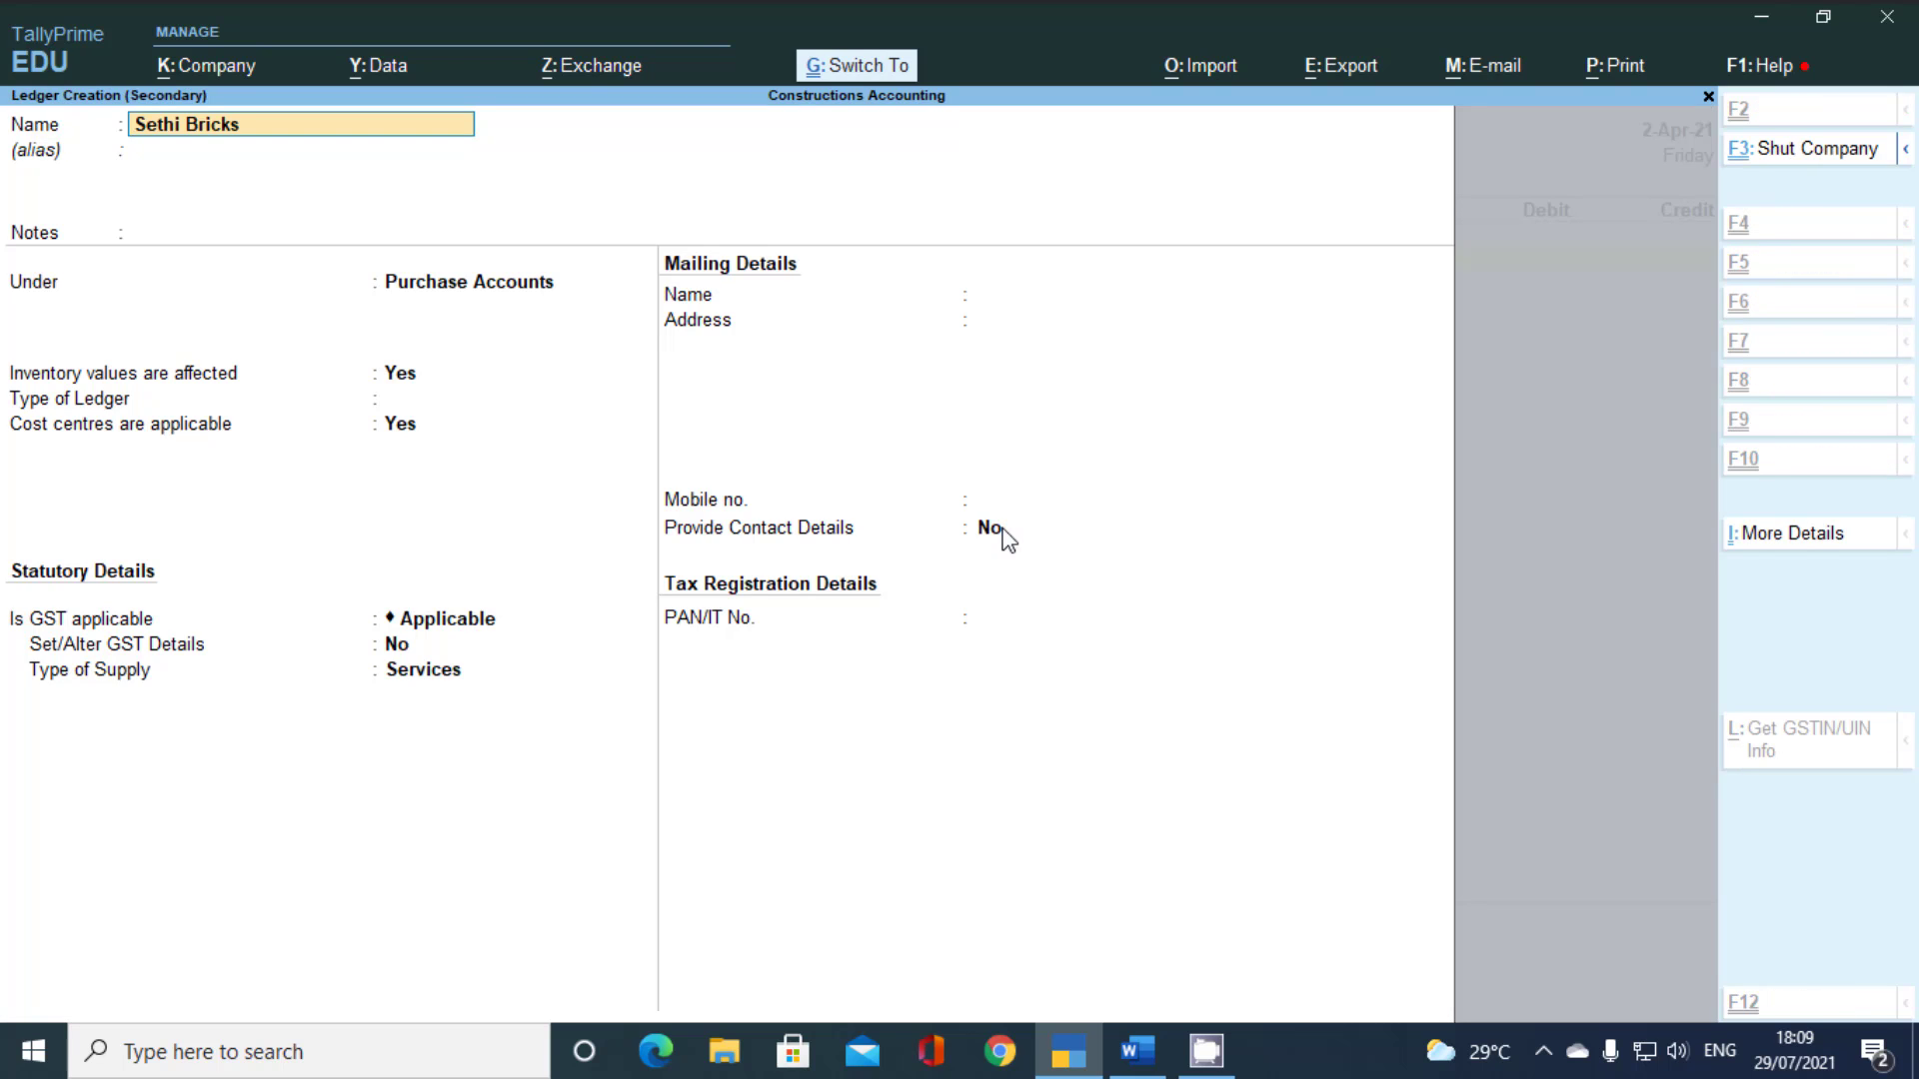
pyautogui.press('Return')
pyautogui.press('Return')
pyautogui.press('Return')
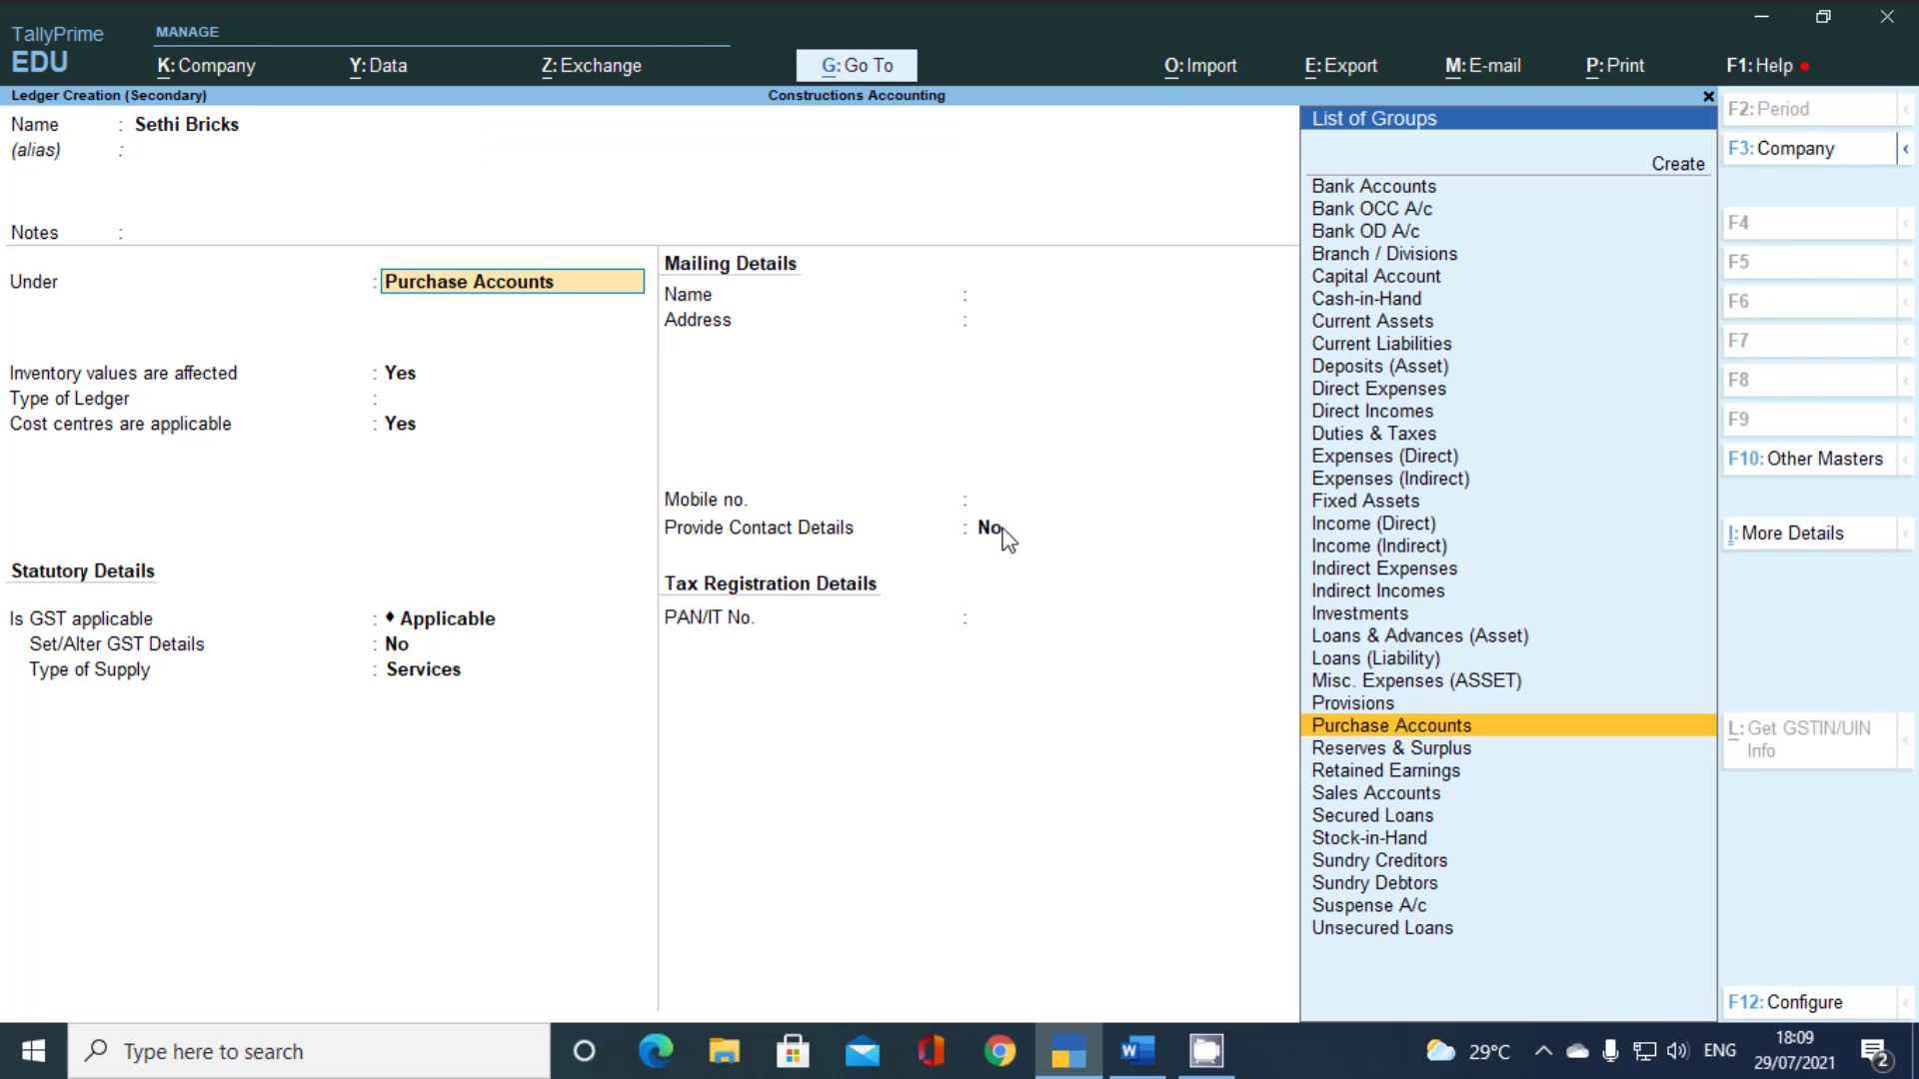
pyautogui.write('su')
pyautogui.press('Return')
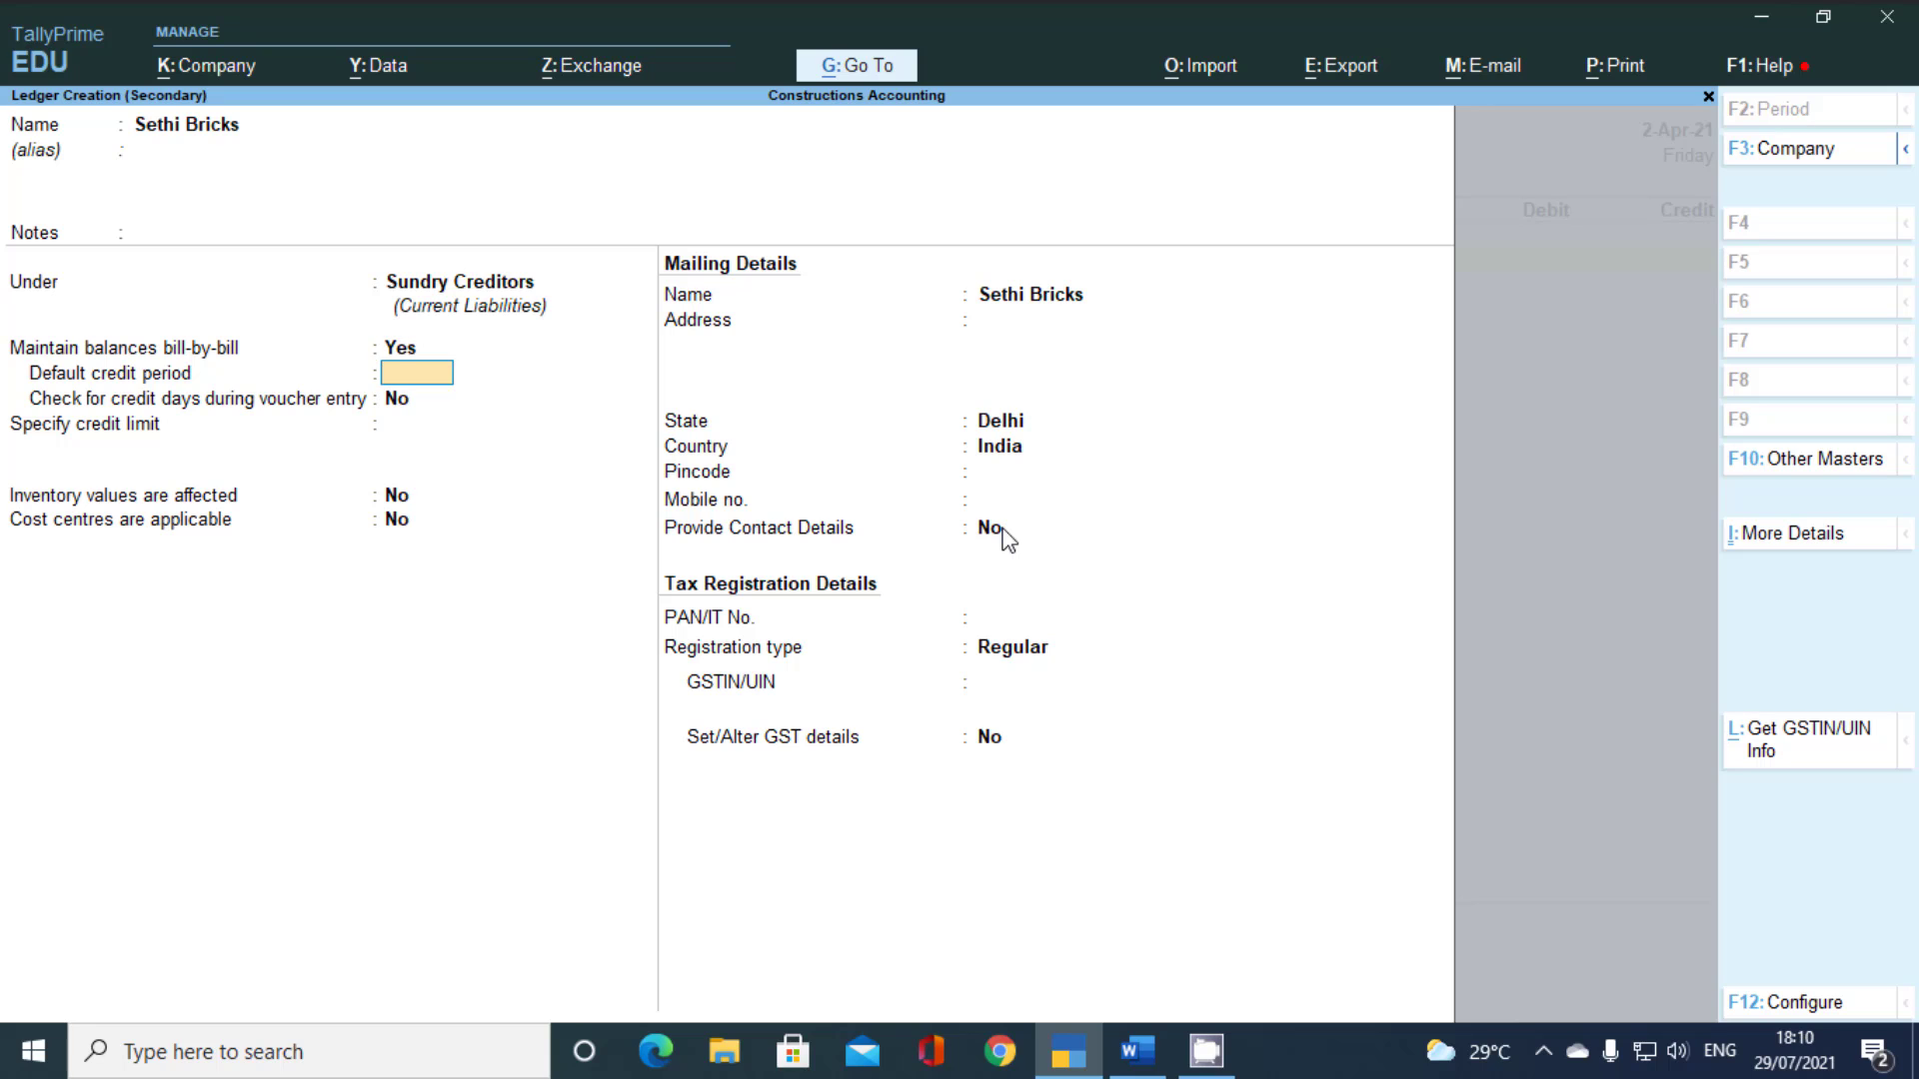
pyautogui.press('Return')
pyautogui.press('Return')
pyautogui.press('Return')
pyautogui.press('Return')
pyautogui.press('Return')
pyautogui.press('Return')
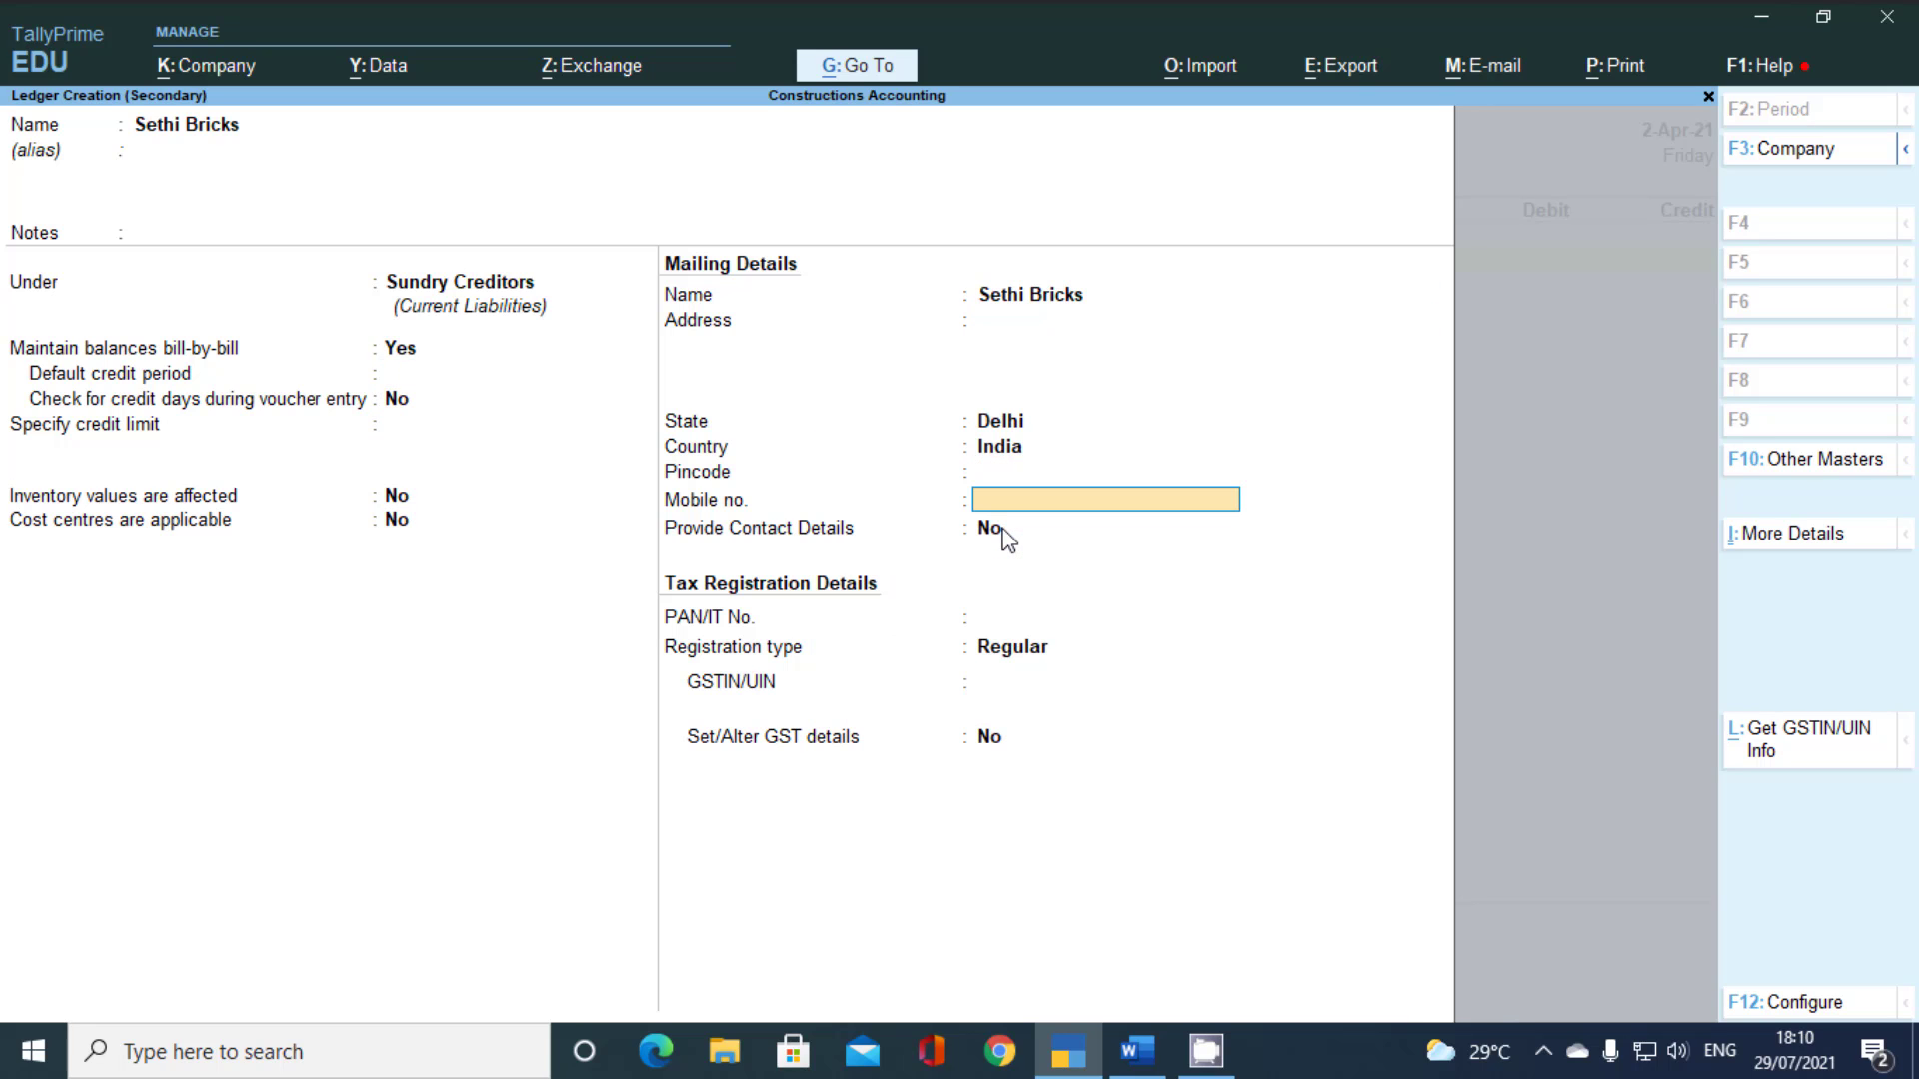
pyautogui.hotkey('ctrl', 'a')
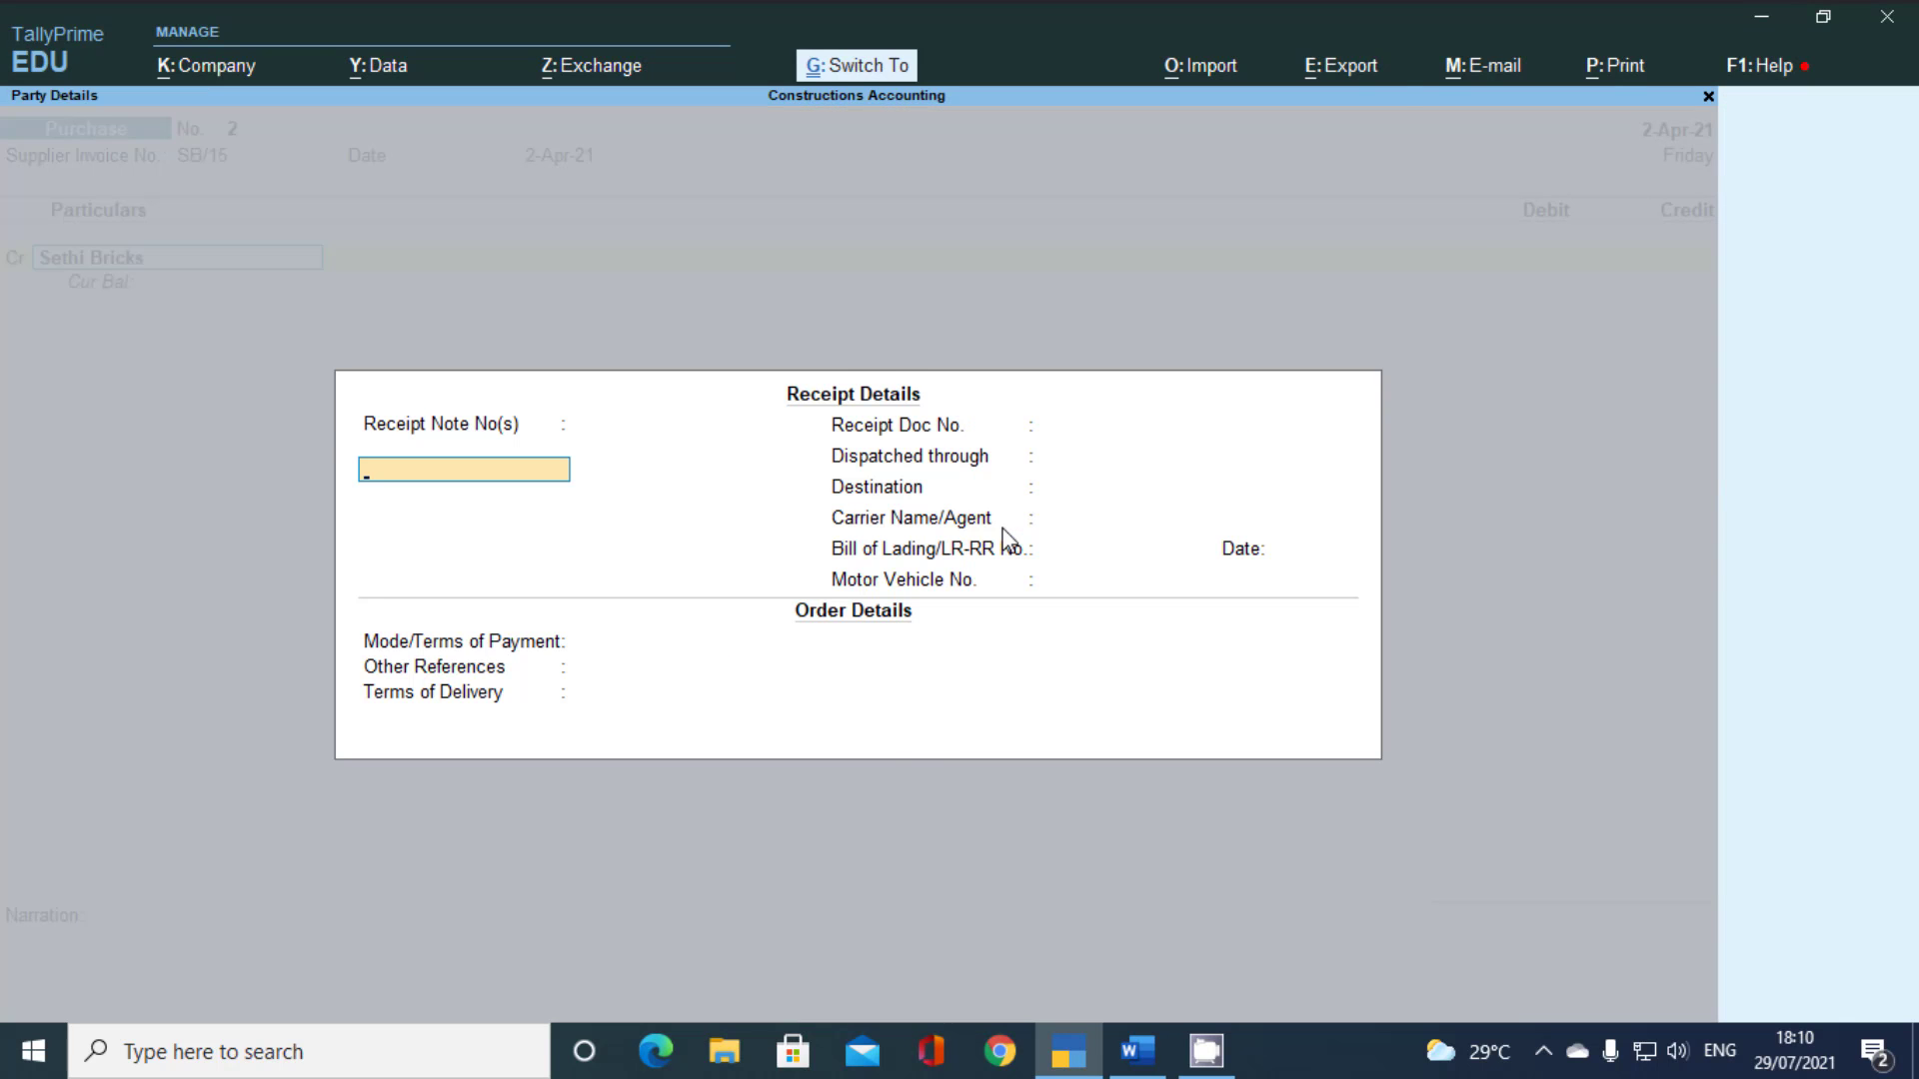
pyautogui.hotkey('ctrl', 'a')
pyautogui.hotkey('ctrl', 'a')
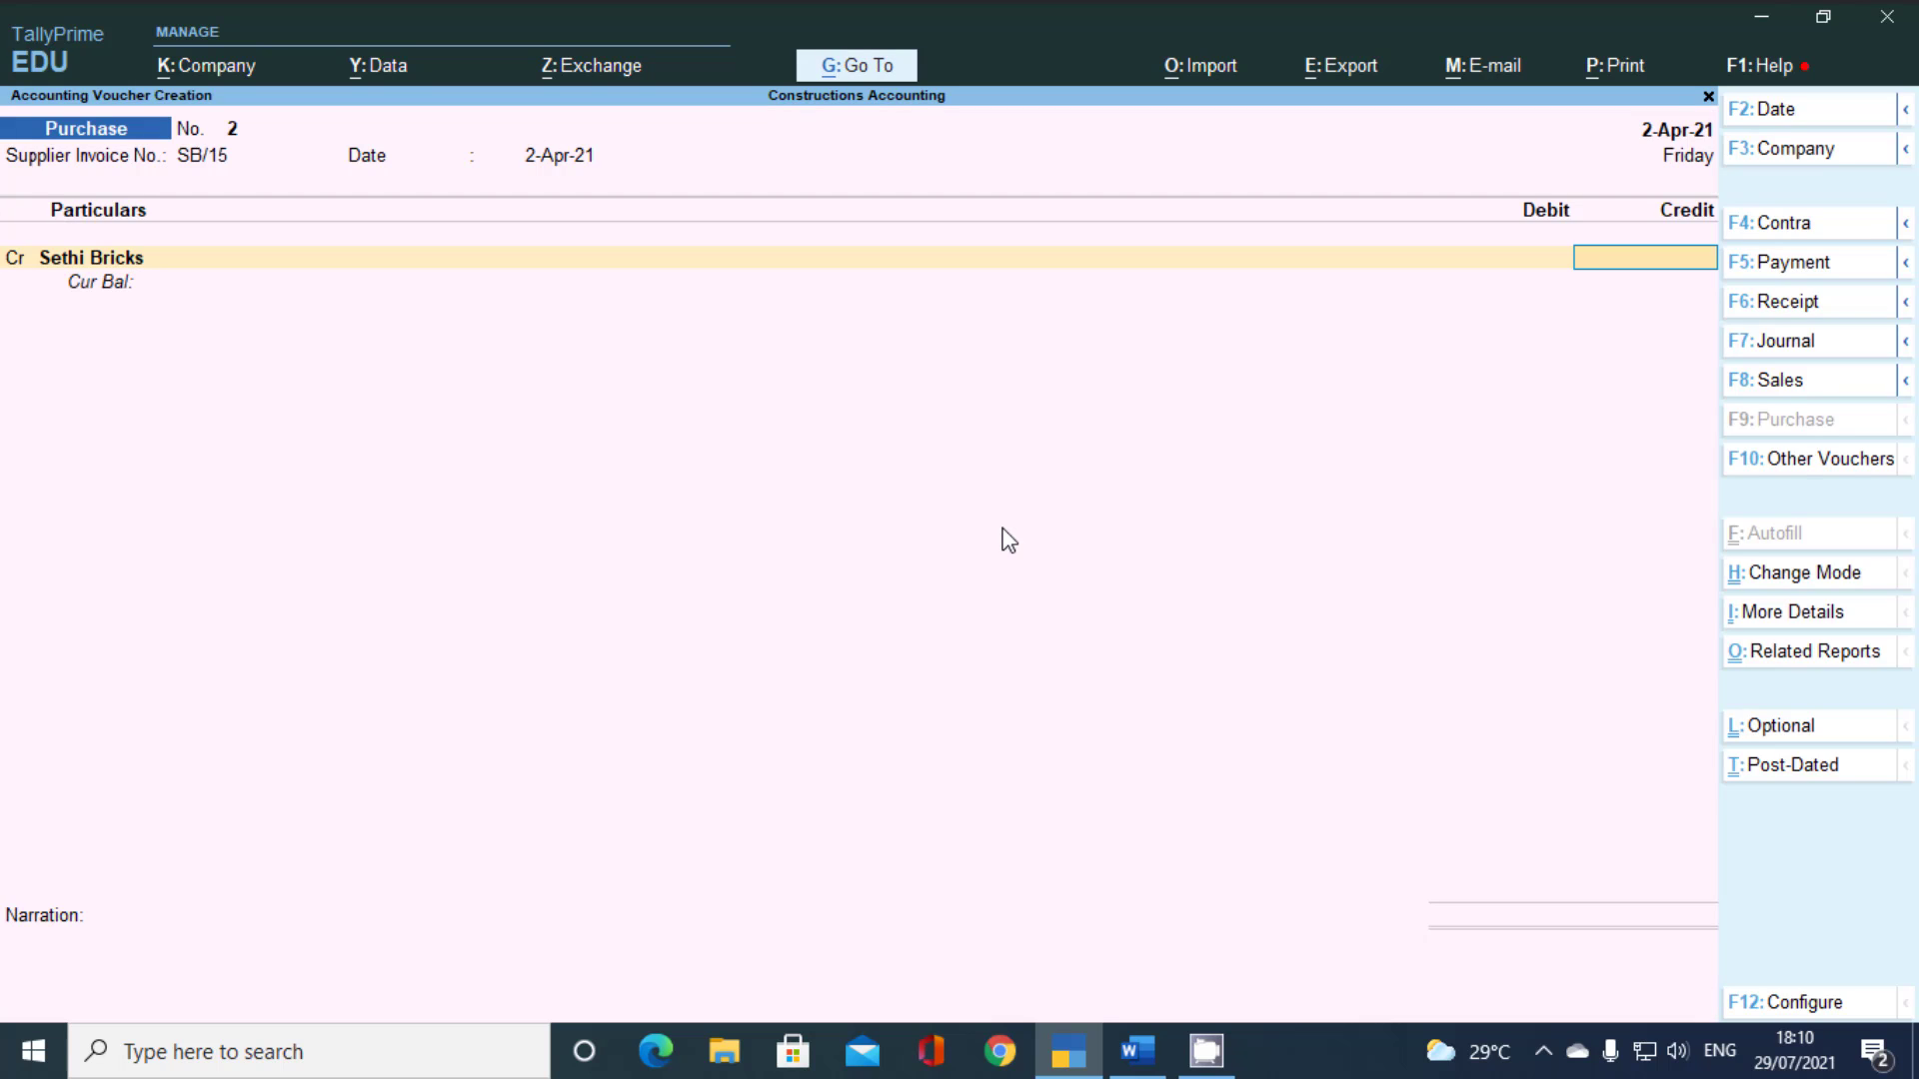
# Credit Sethi Bricks with New Ref bill SB/15 and debit Purchase A/c
pyautogui.press('Return')
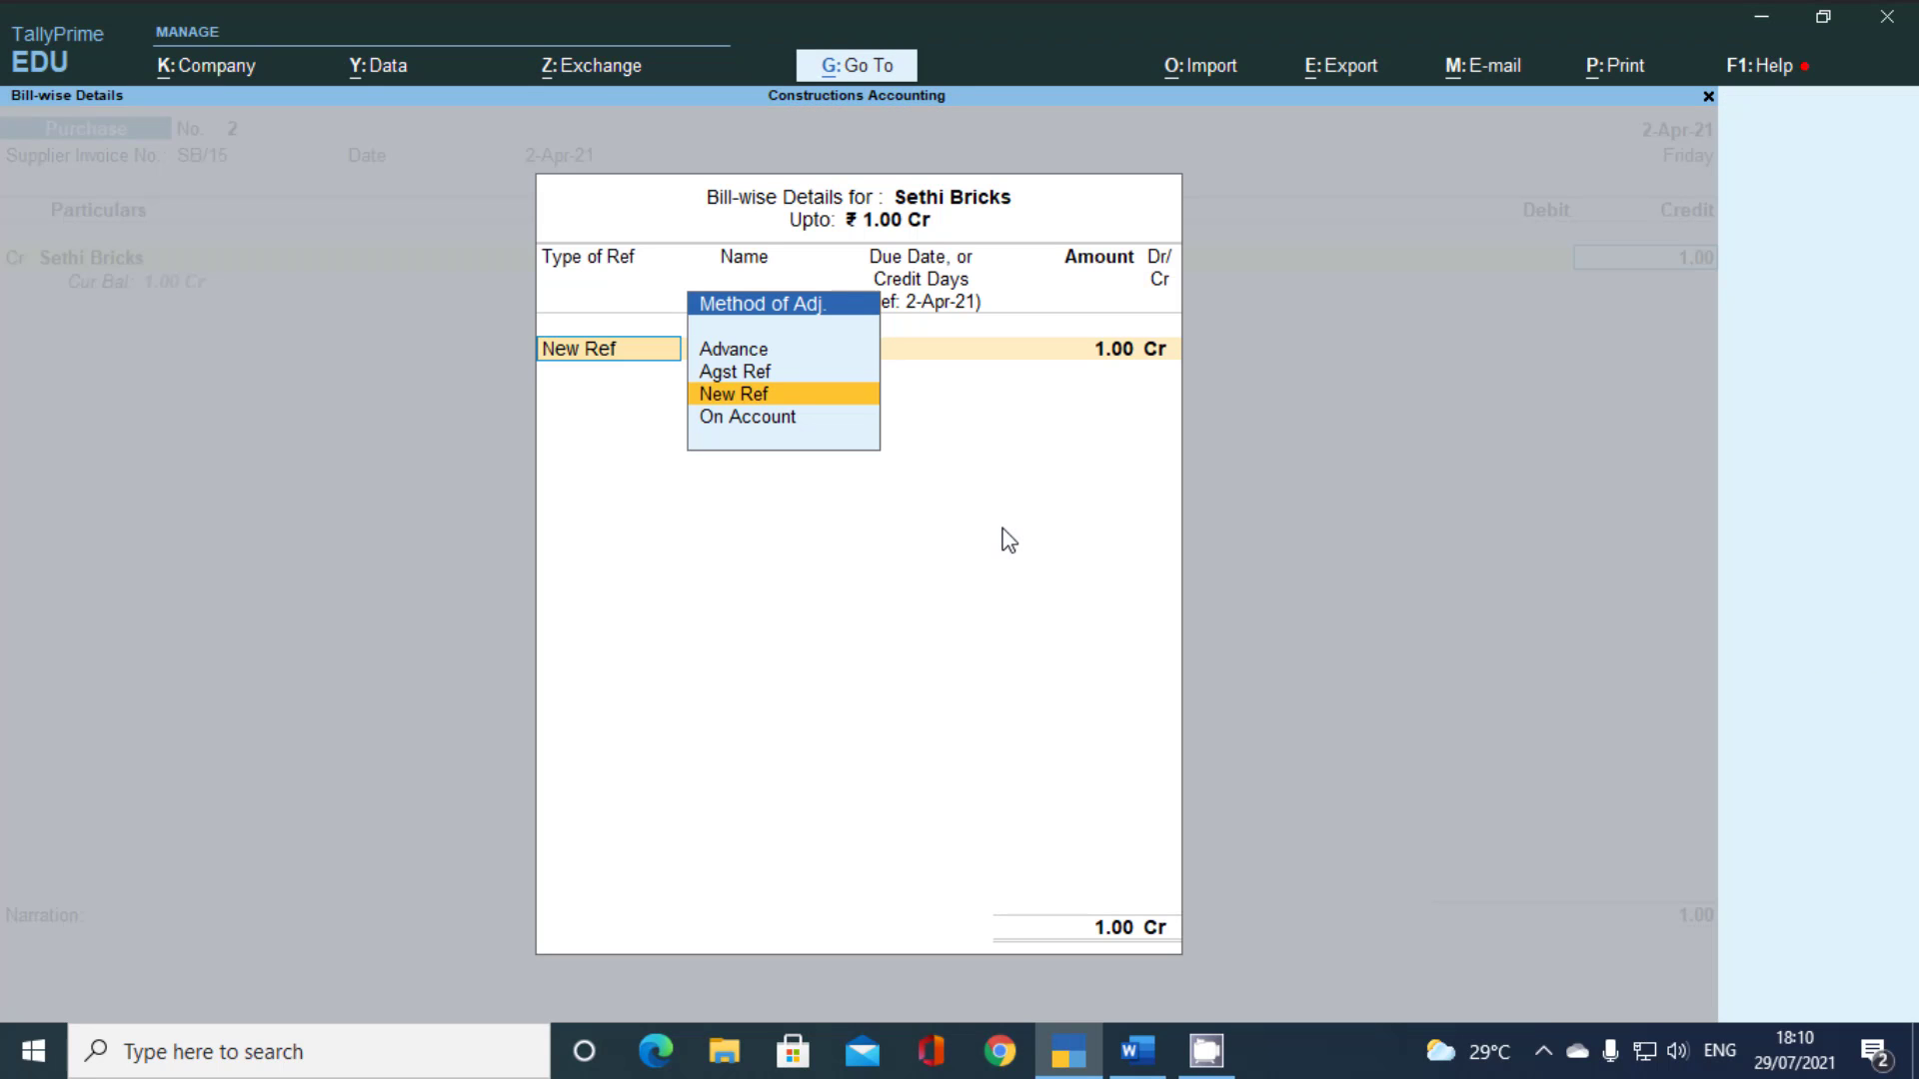
pyautogui.press('Return')
pyautogui.press('Return')
pyautogui.press('Return')
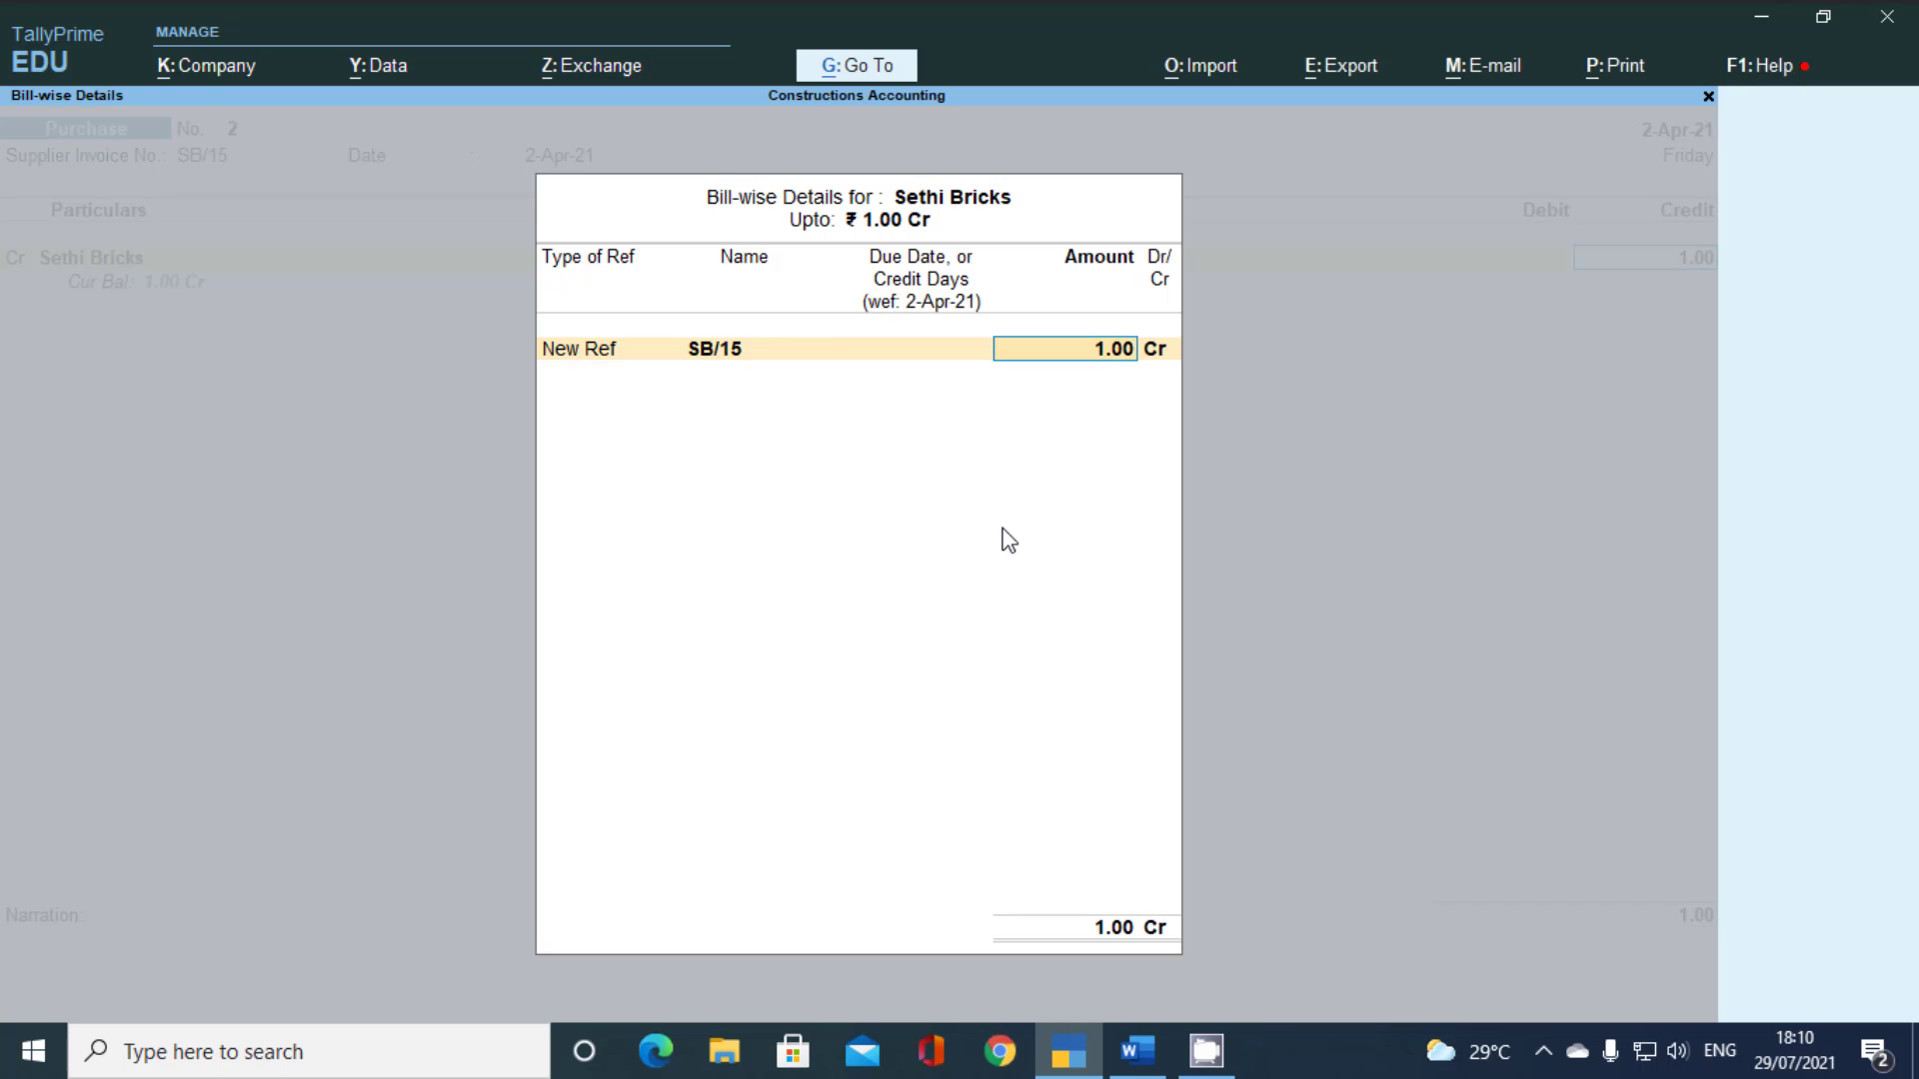
pyautogui.press('Return')
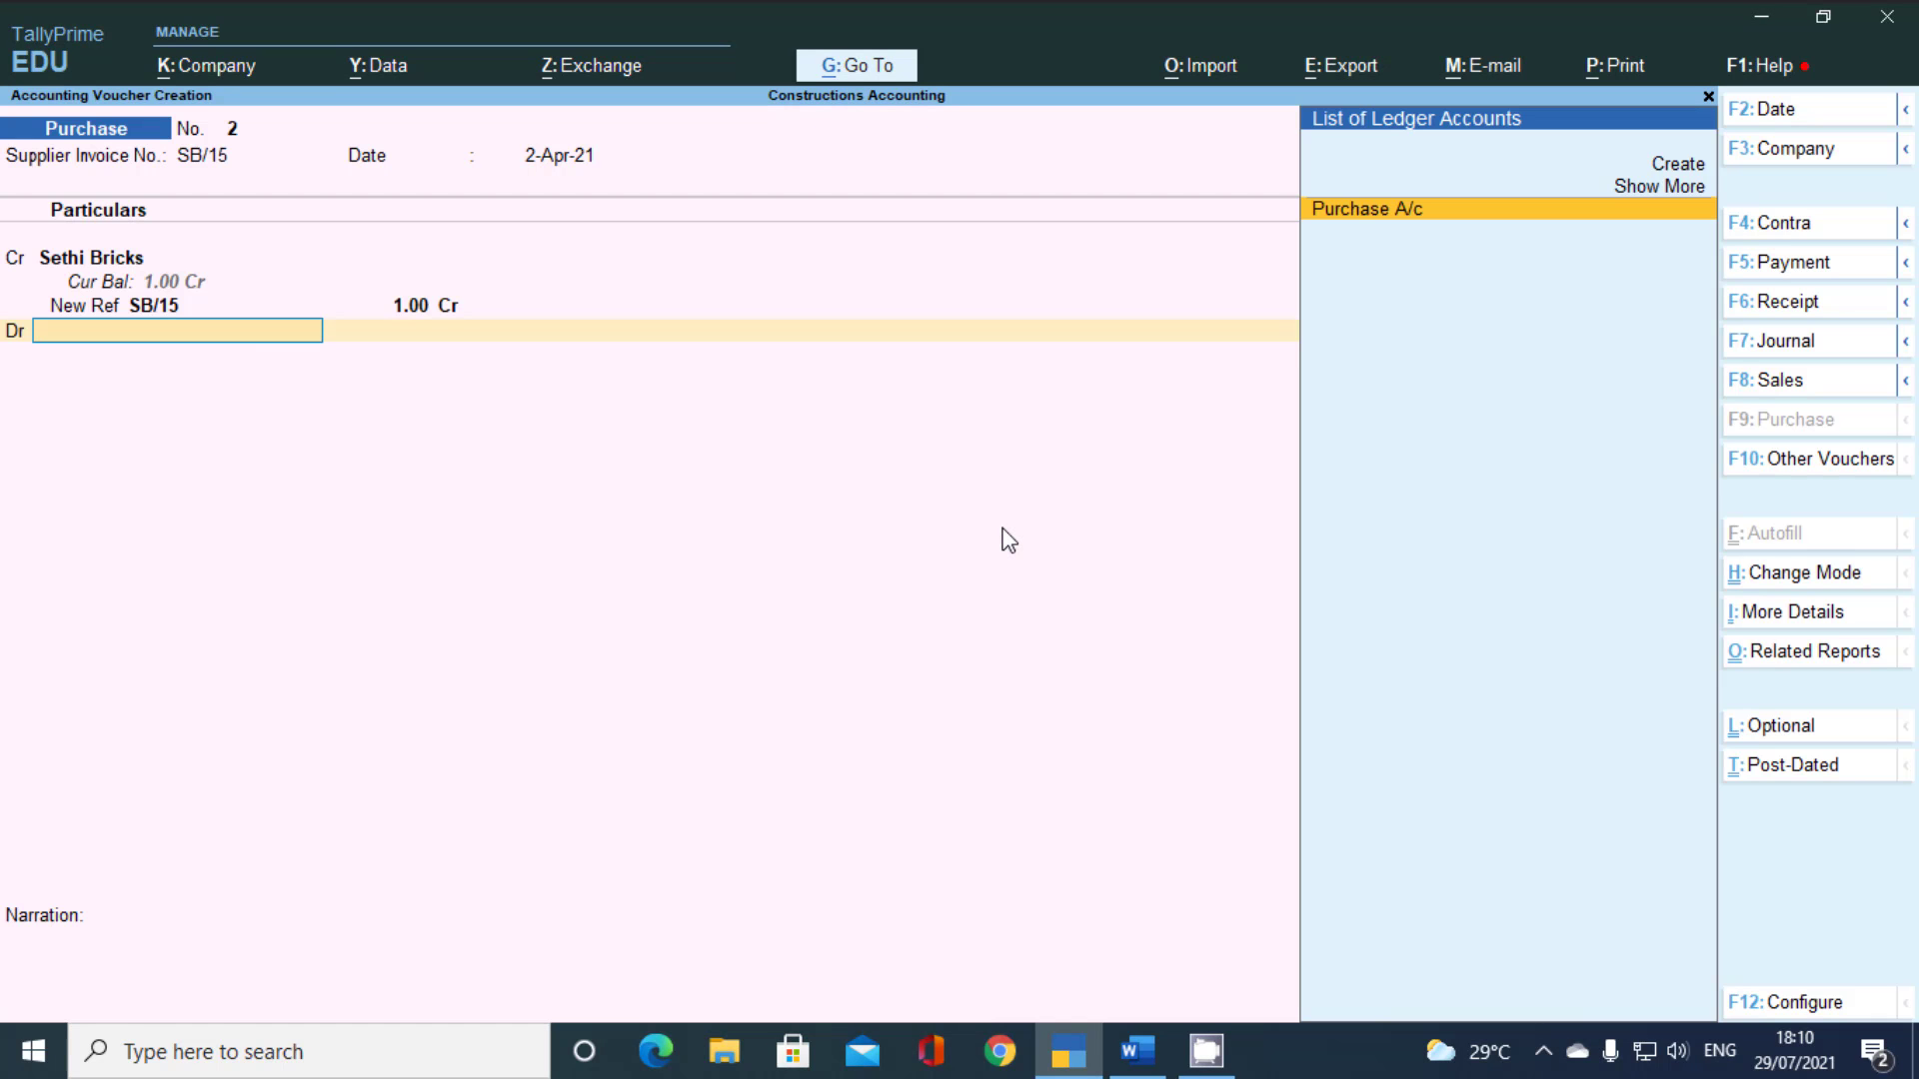
pyautogui.press('Return')
pyautogui.press('Return')
pyautogui.hotkey('alt', 'Tab')
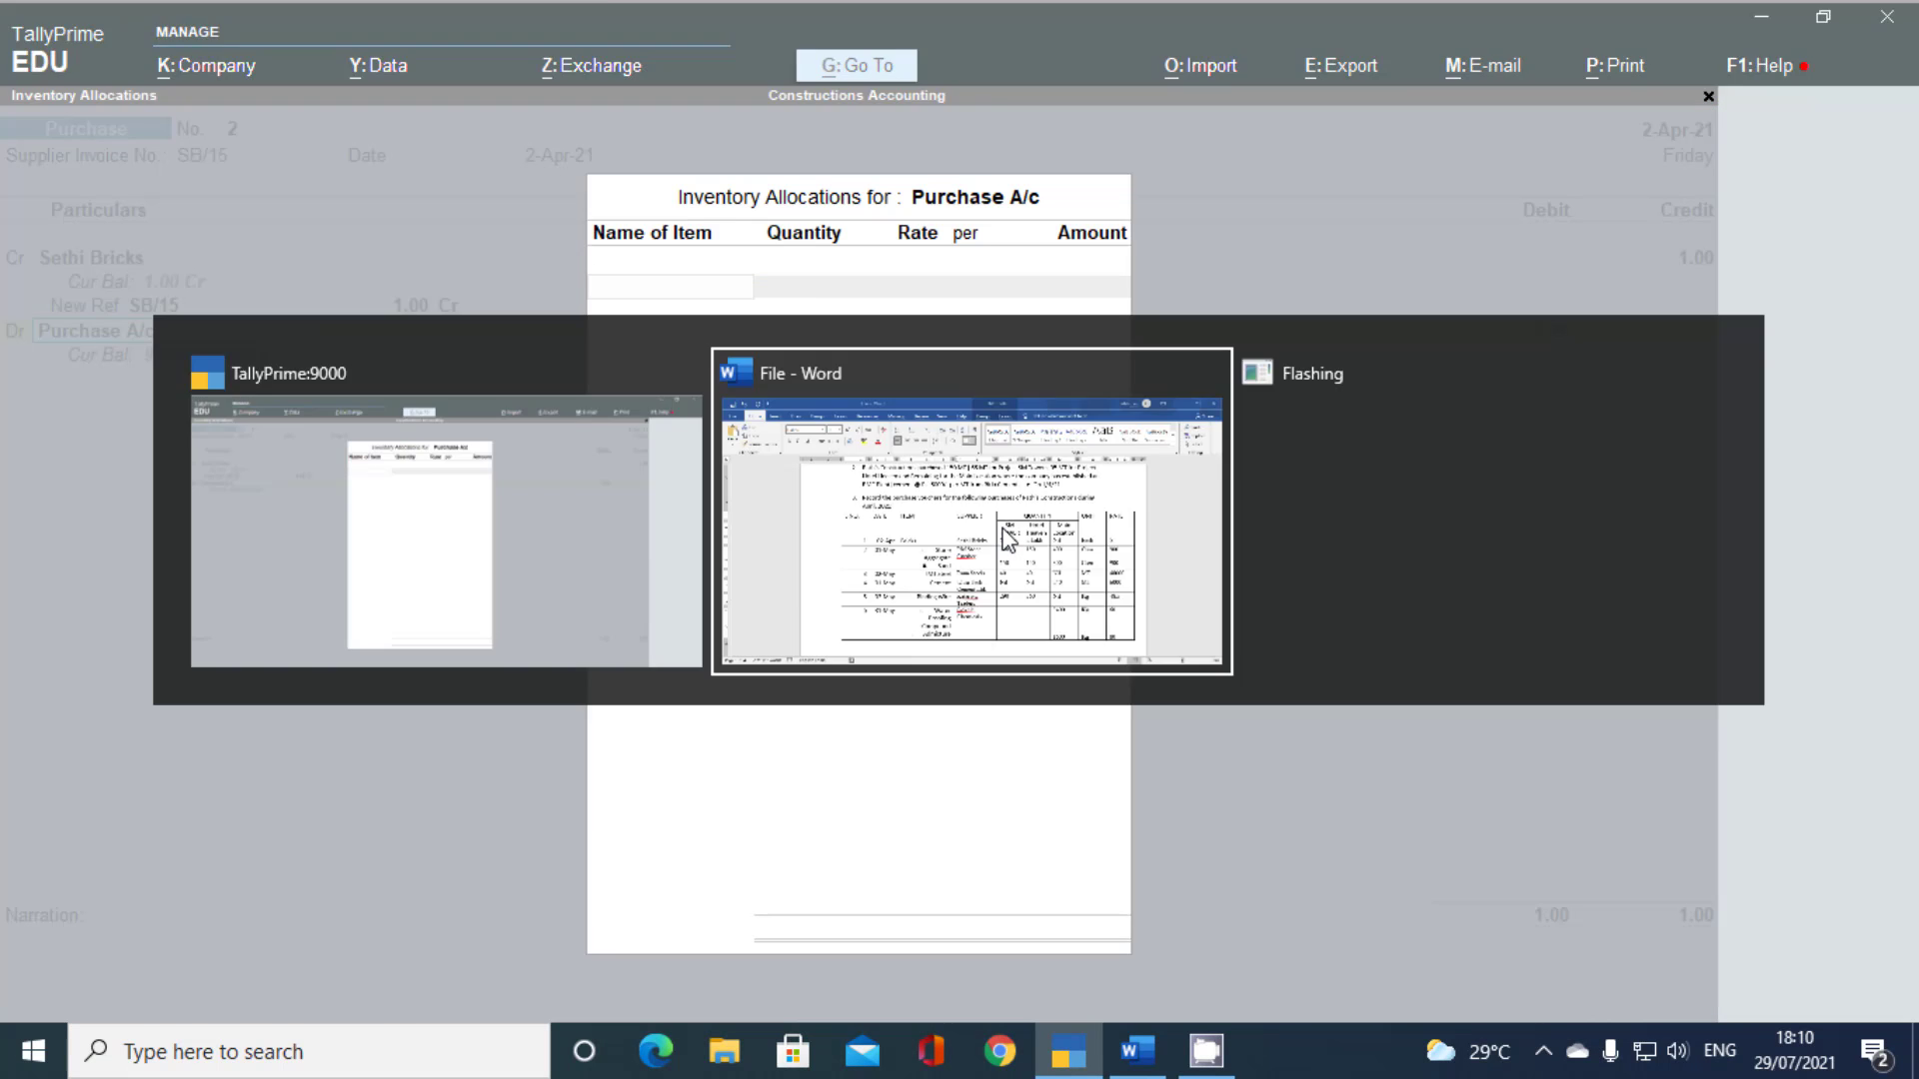
pyautogui.hotkey('alt', 'Tab')
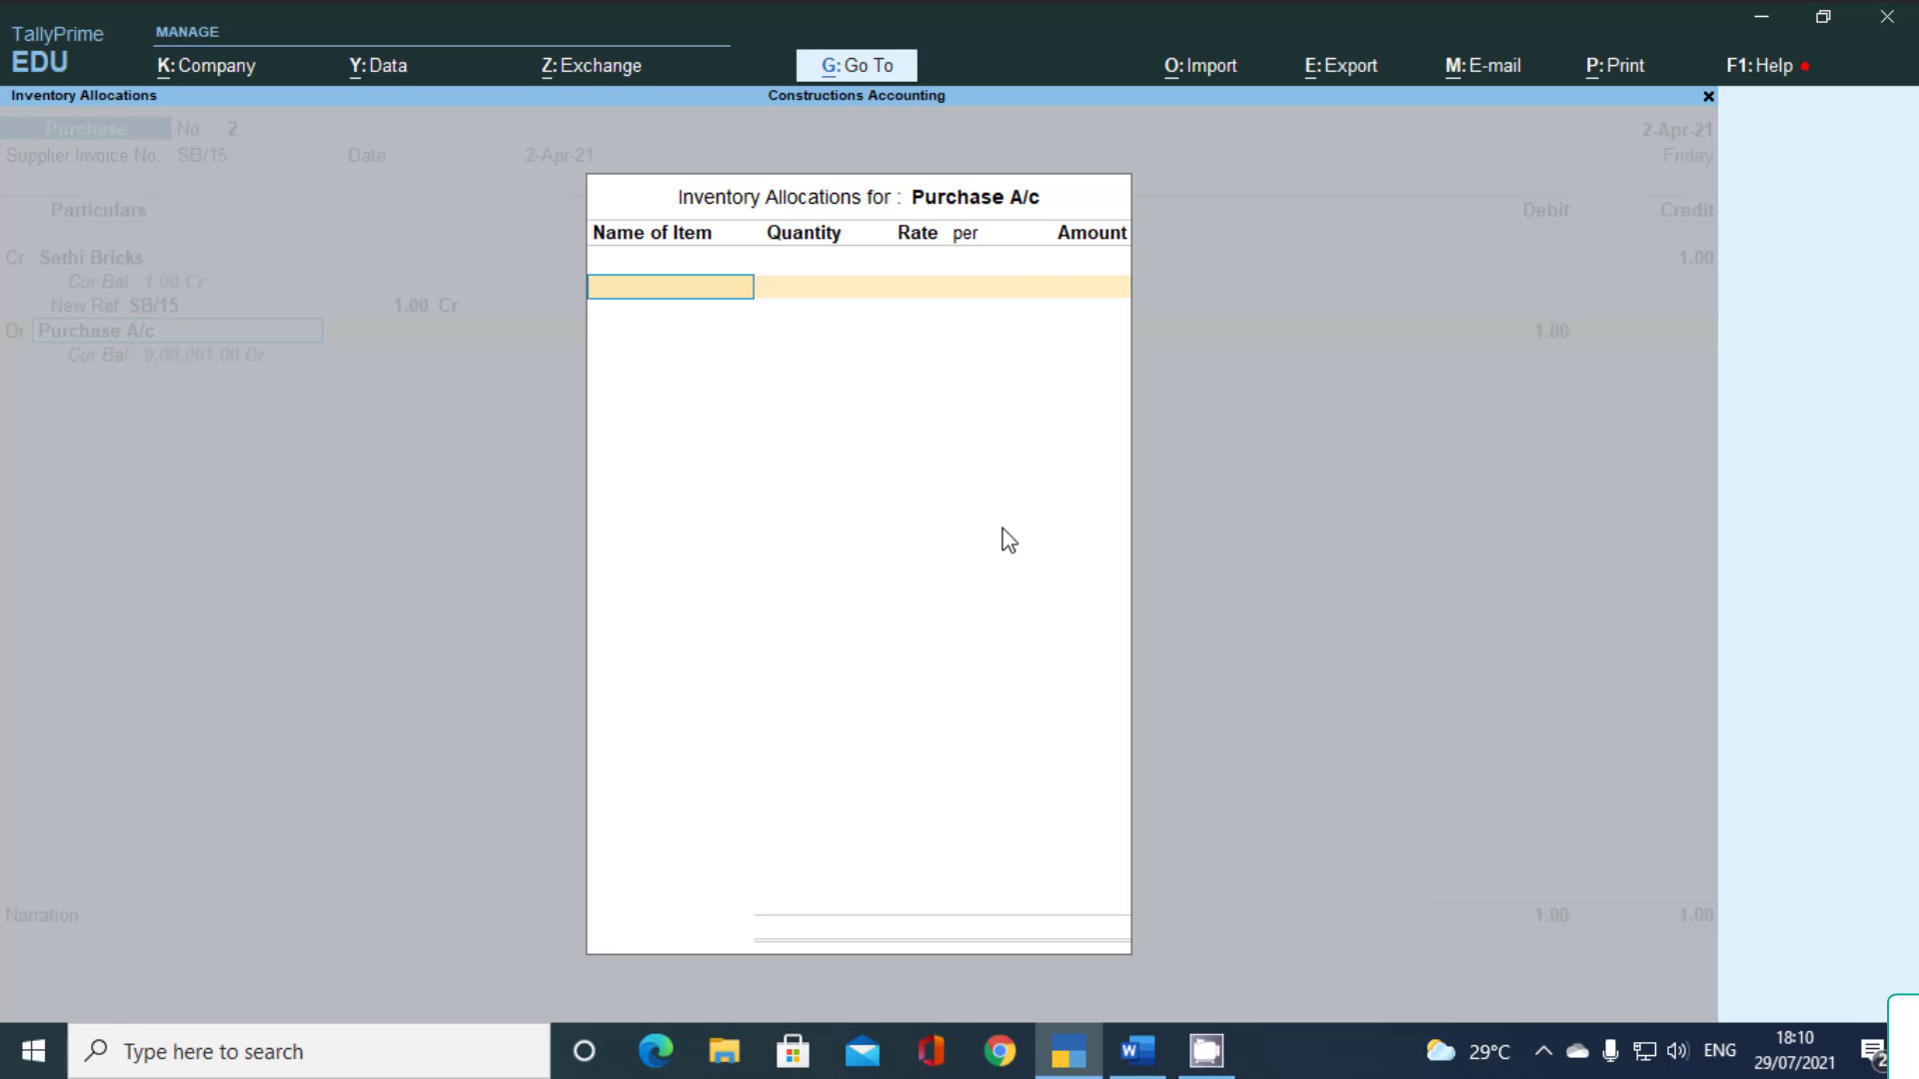
# Start a new stock item named Bricks under Primary and reach its units field
pyautogui.hotkey('alt', 'c')
pyautogui.write('Bricks')
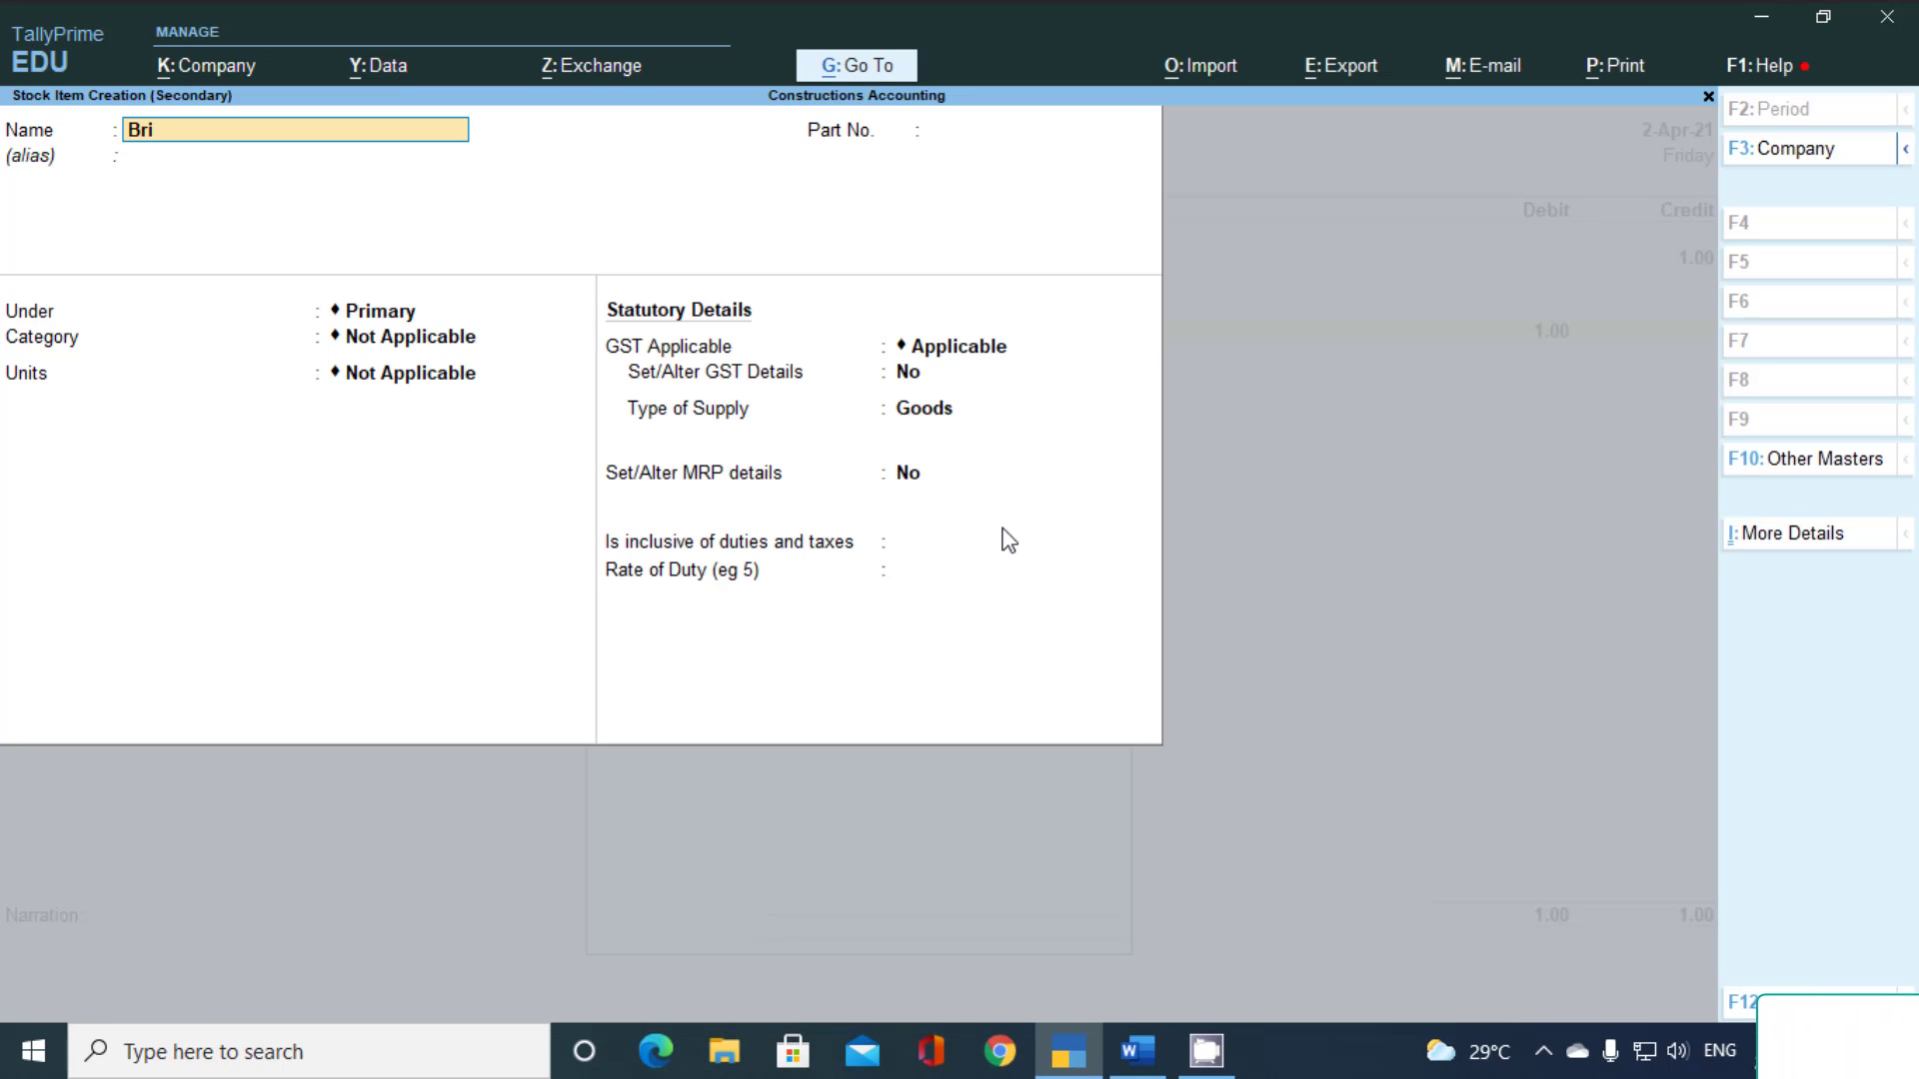
pyautogui.press('Return')
pyautogui.press('Return')
pyautogui.press('Return')
pyautogui.press('Return')
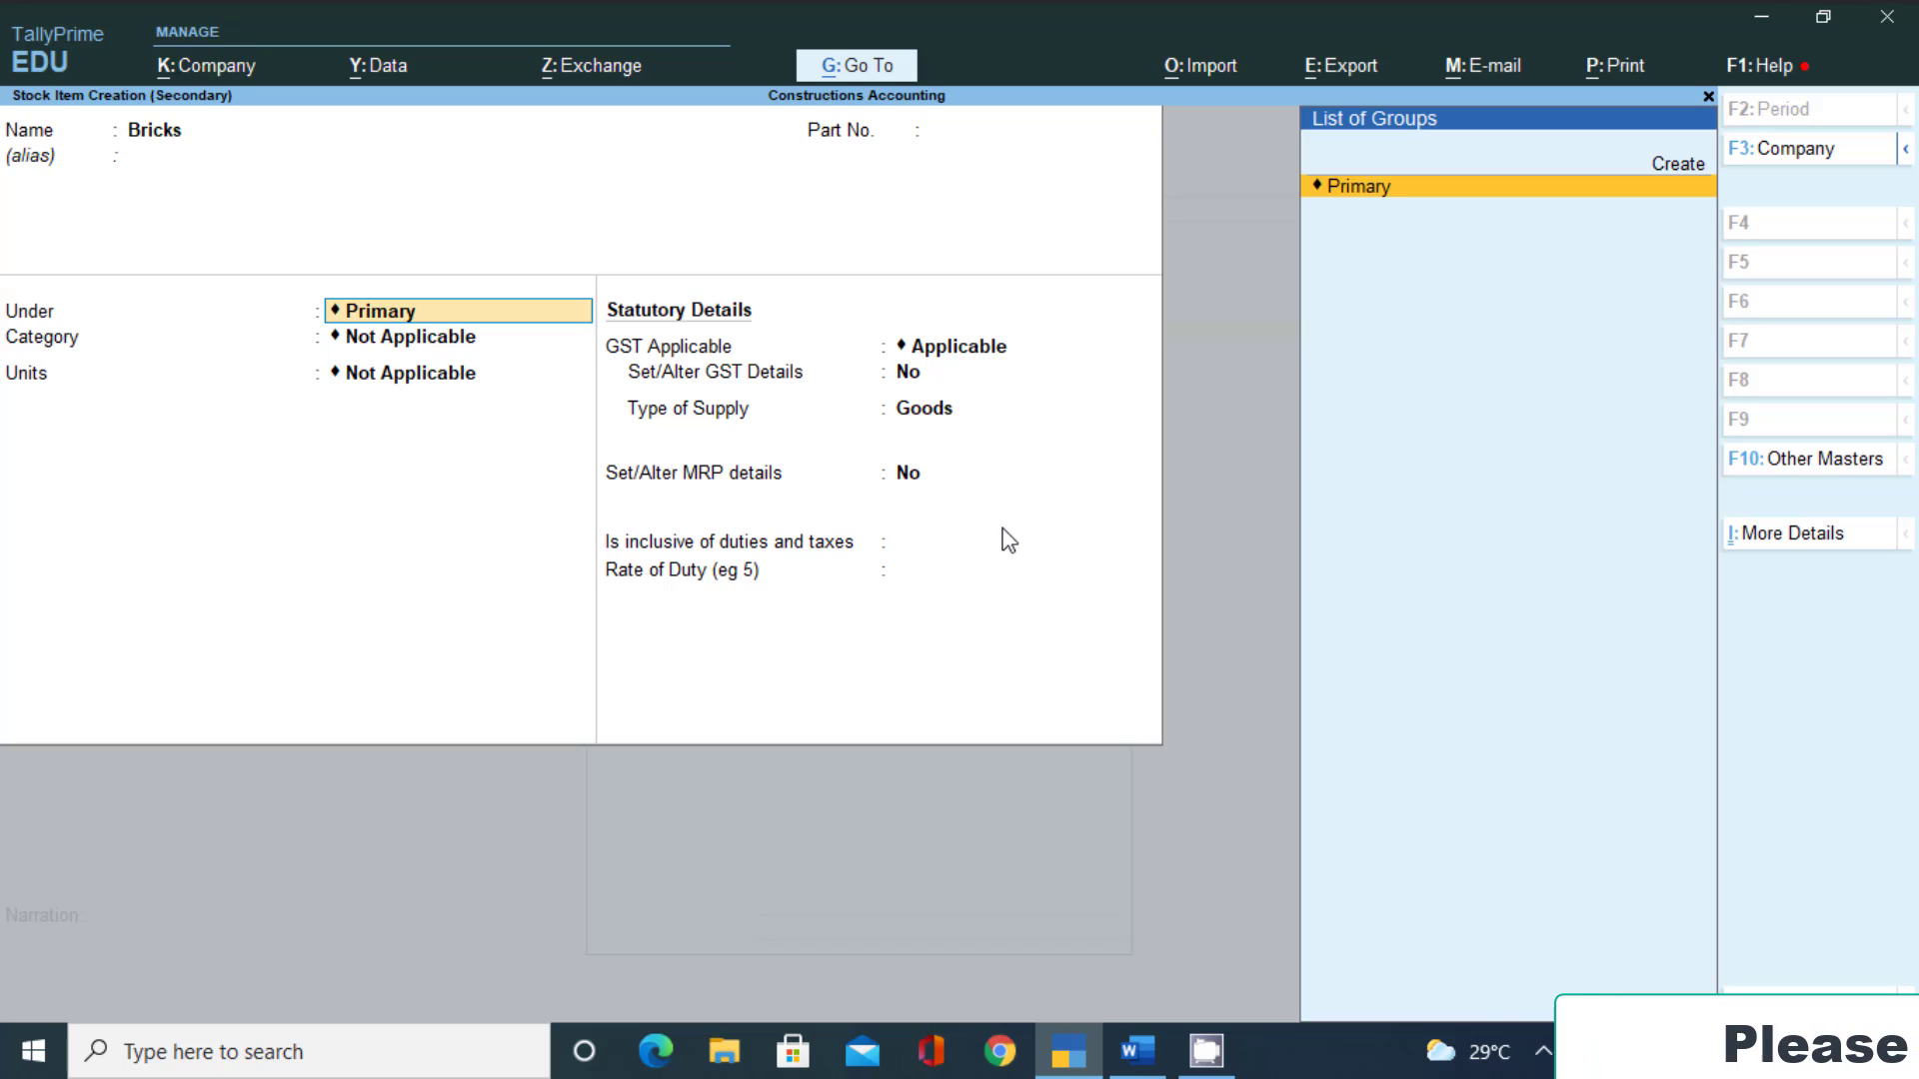
pyautogui.press('Return')
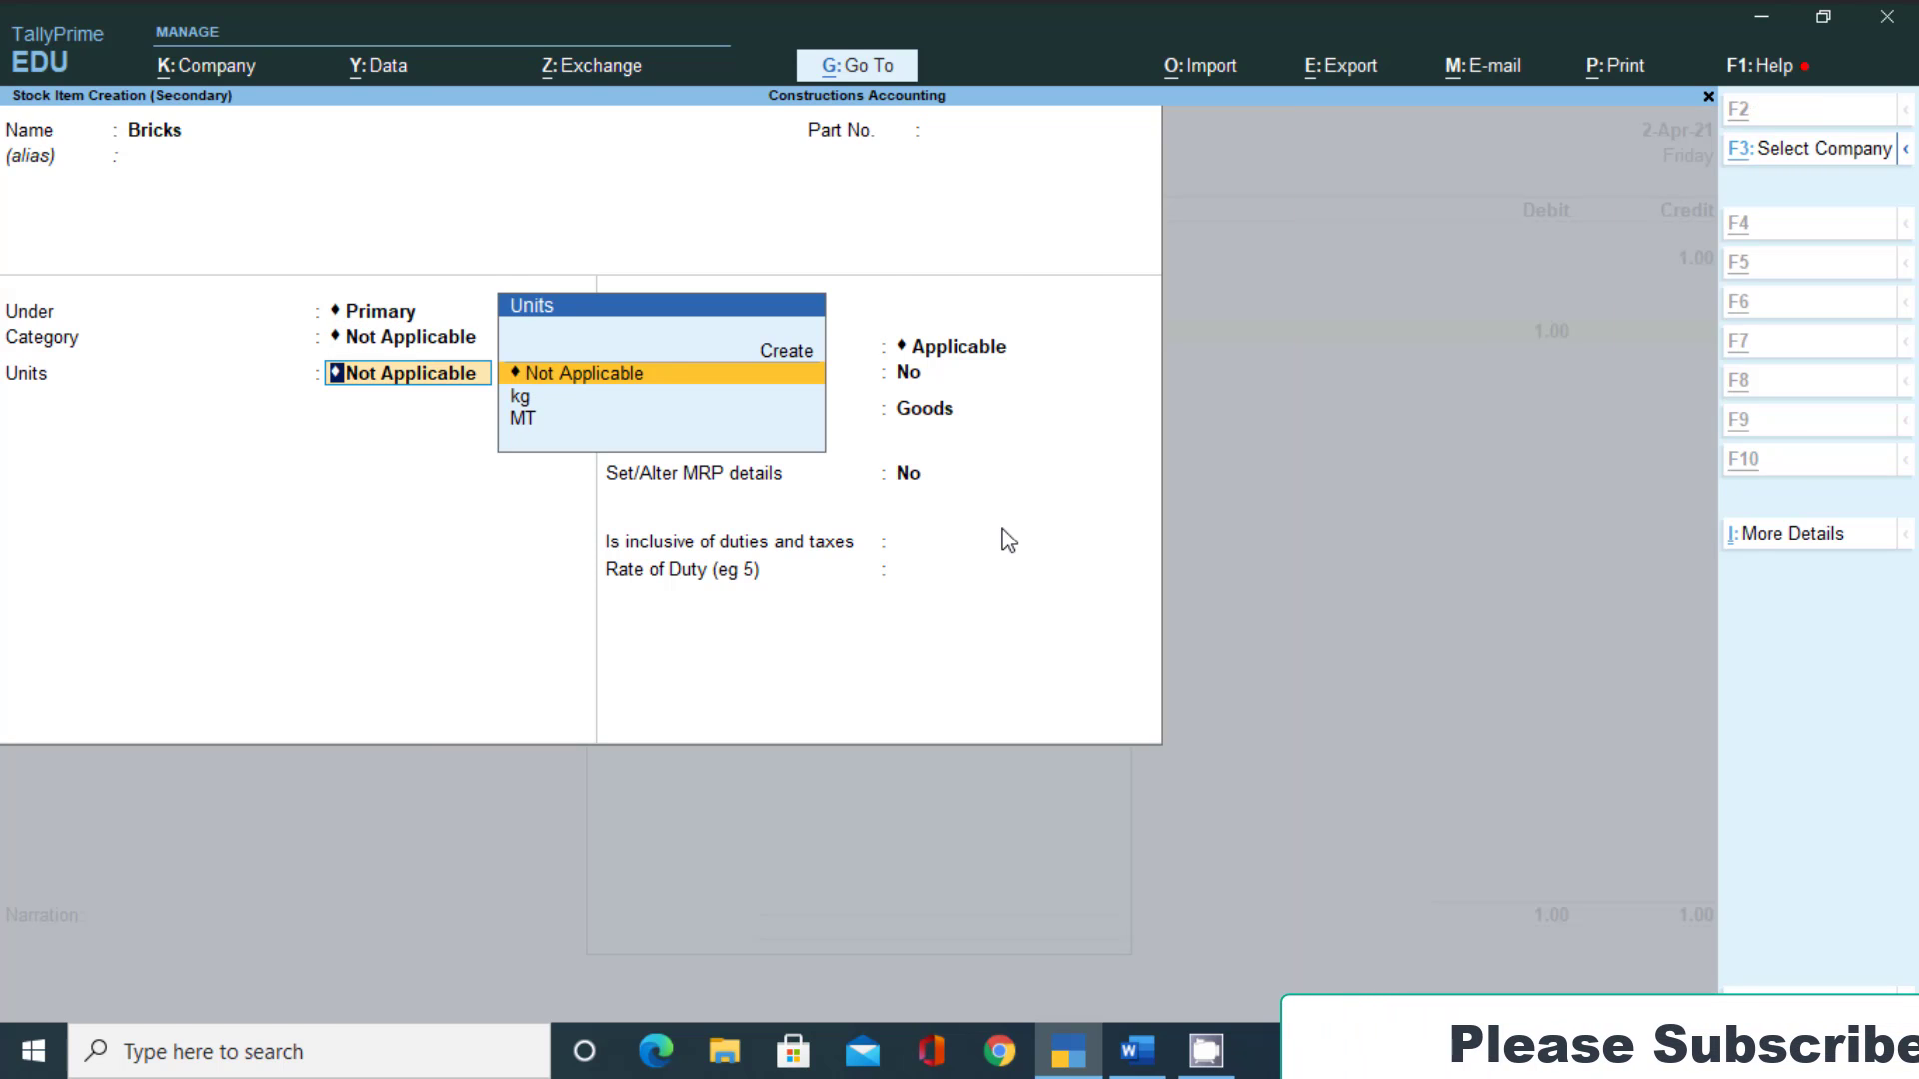
pyautogui.hotkey('alt', 'Tab')
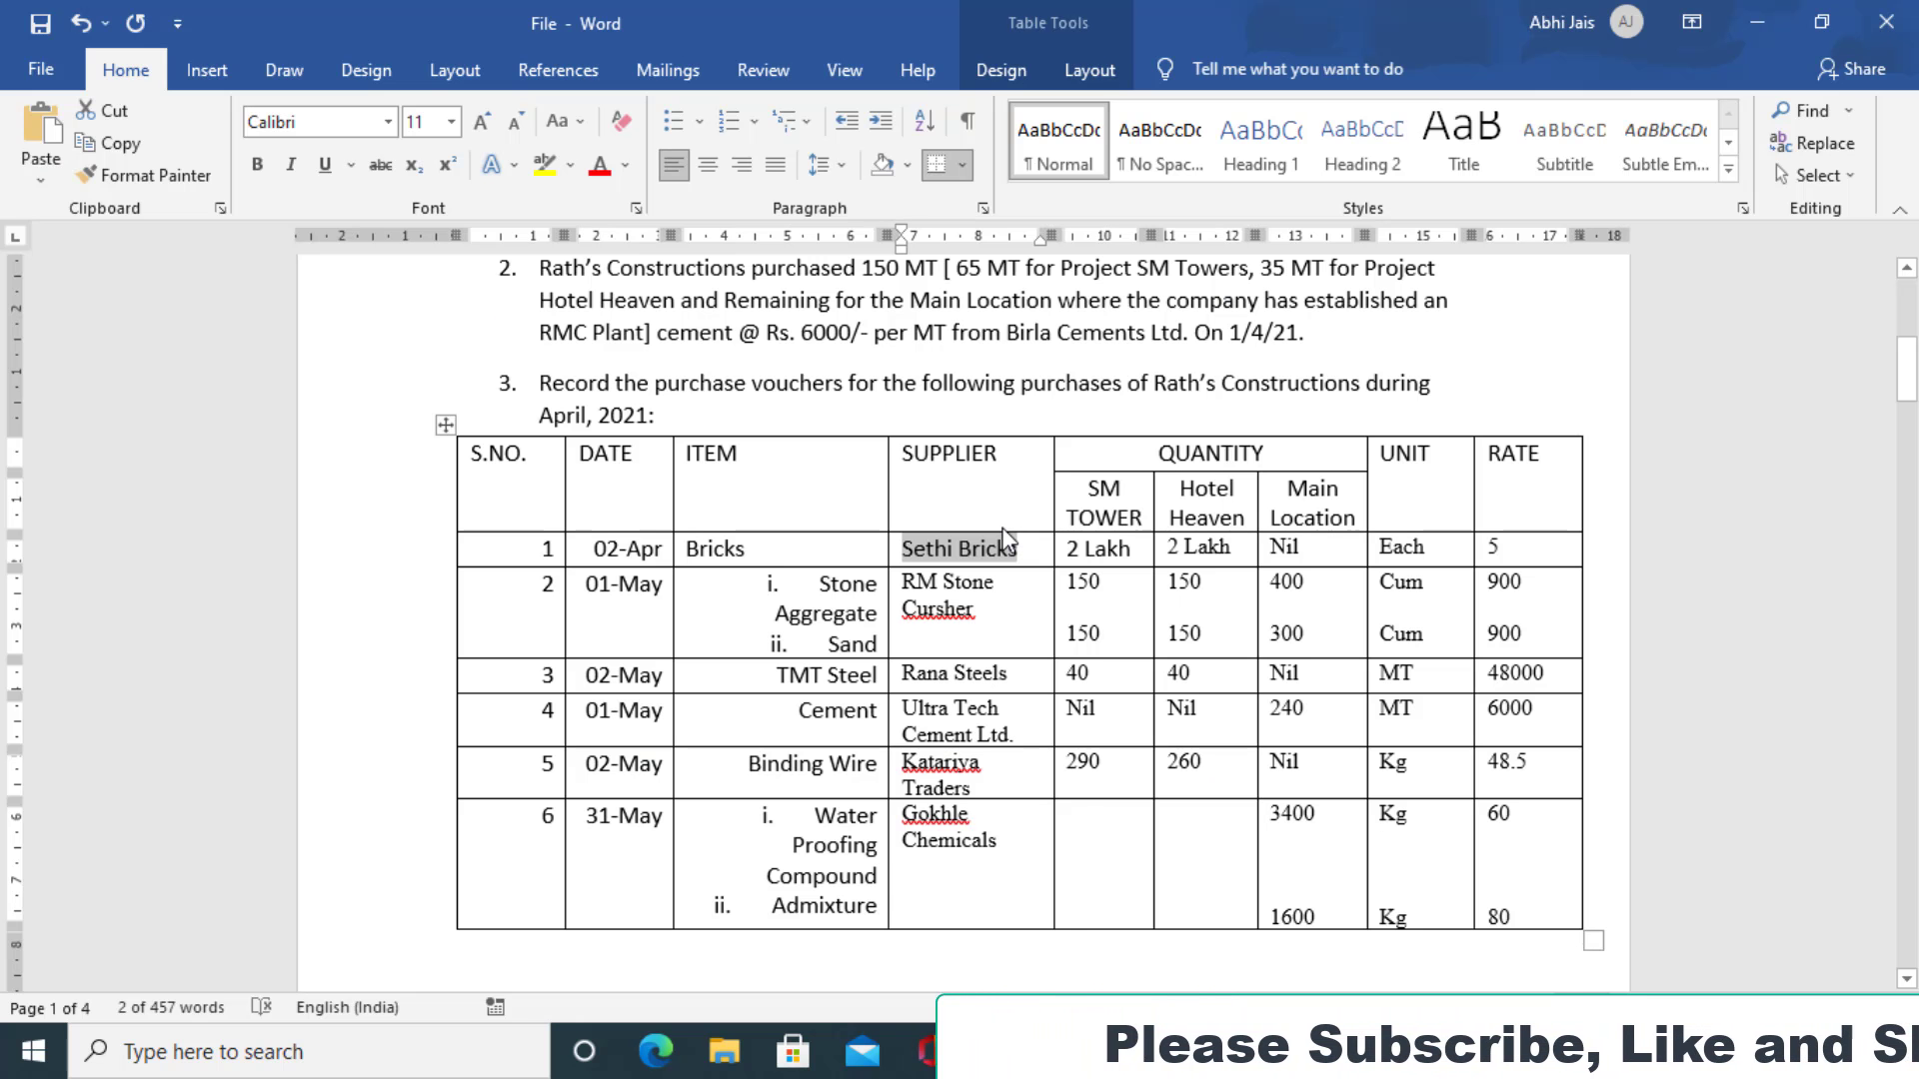
pyautogui.hotkey('alt', 'Tab')
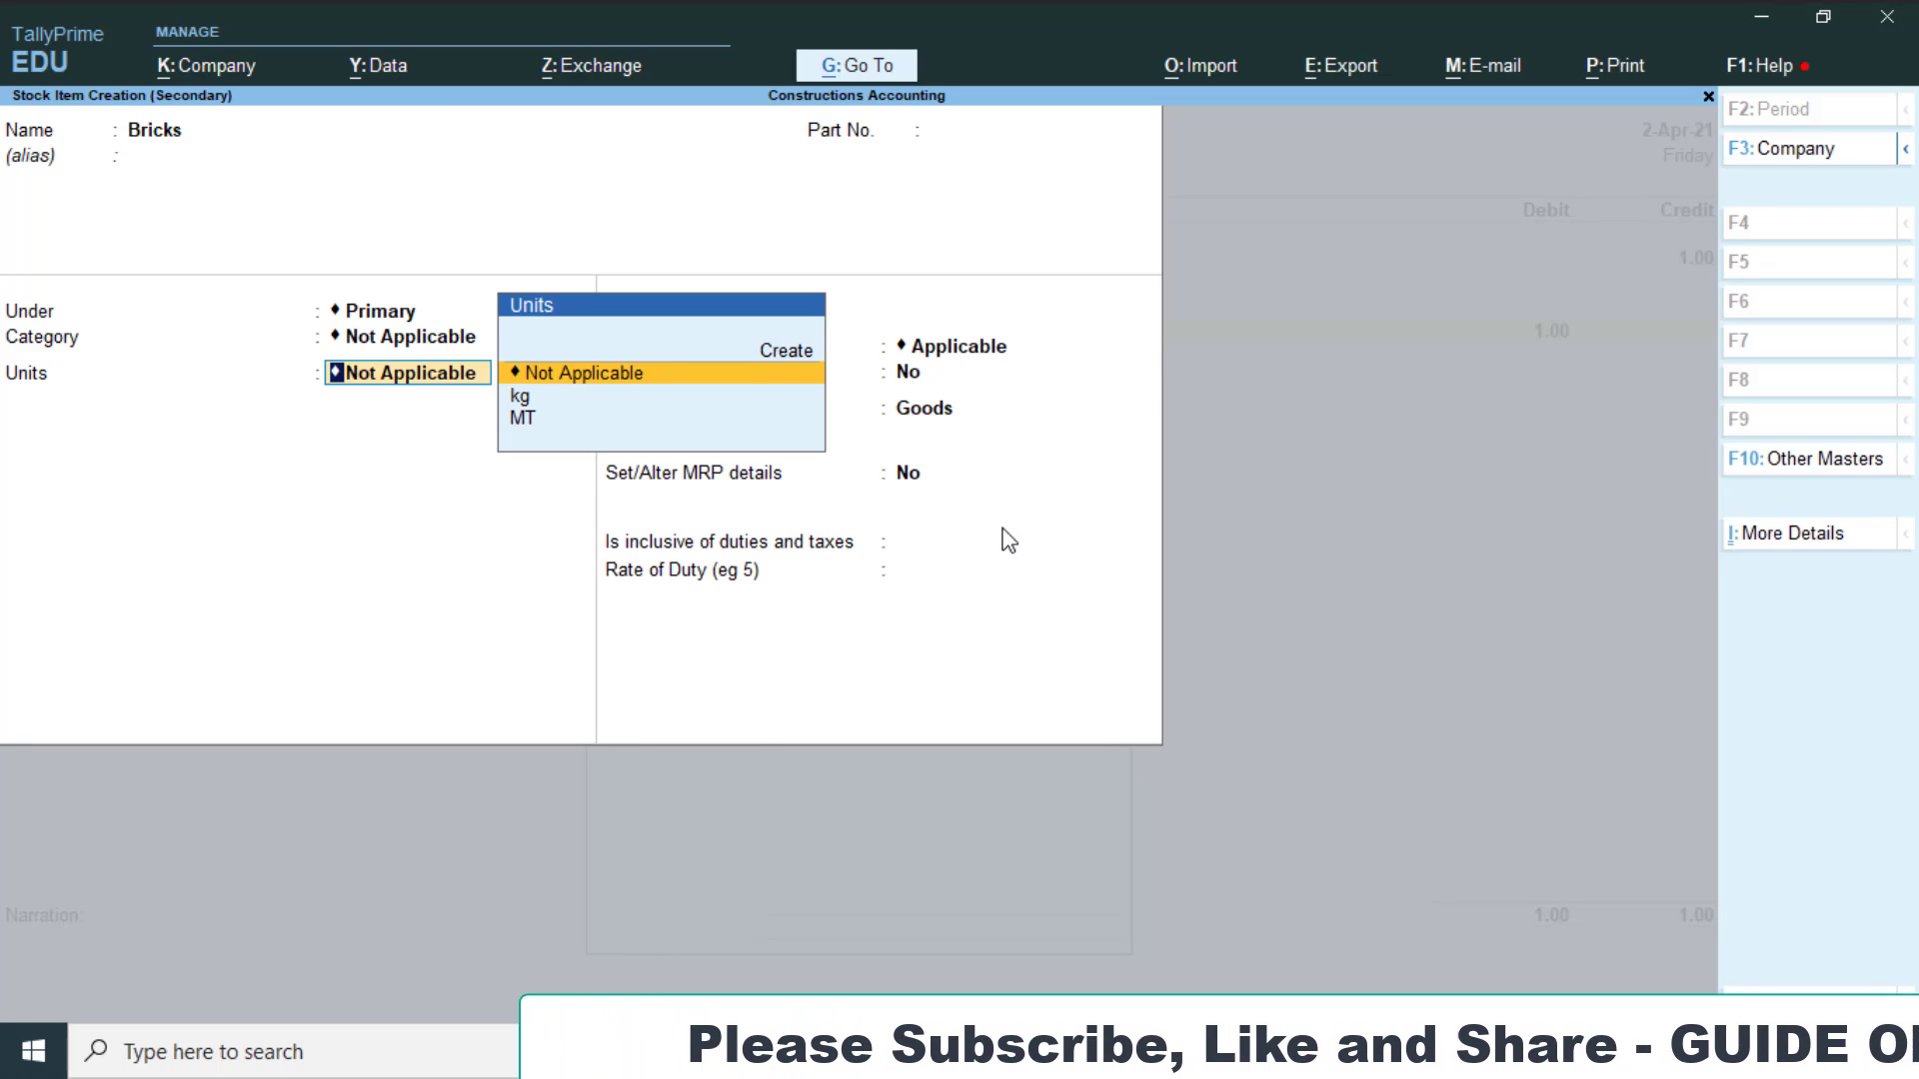
# Create the pcs unit with UQC PCS-PIECES and save the Bricks stock item
pyautogui.press('Up')
pyautogui.press('Return')
pyautogui.write('pcs')
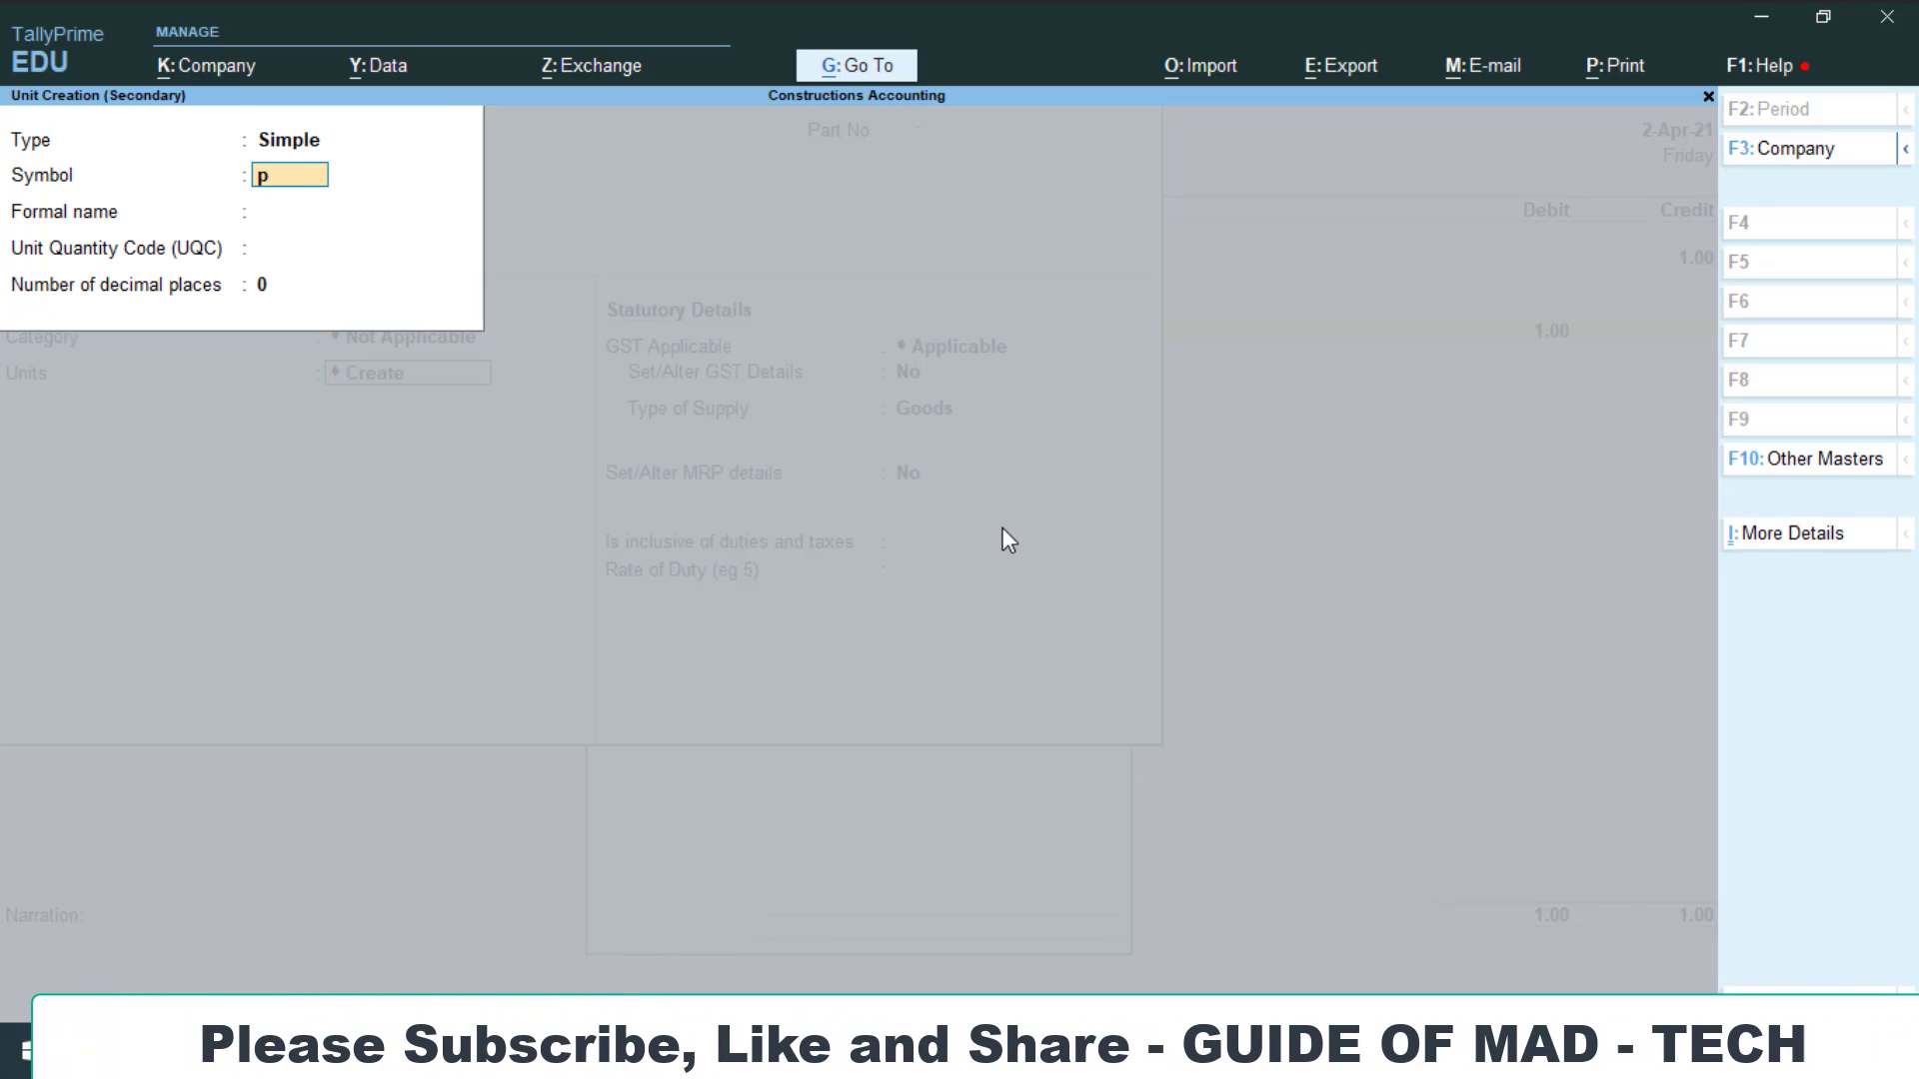
pyautogui.press('Return')
pyautogui.press('Return')
pyautogui.press('Return')
pyautogui.write('p')
pyautogui.press('BackSpace')
pyautogui.press('BackSpace')
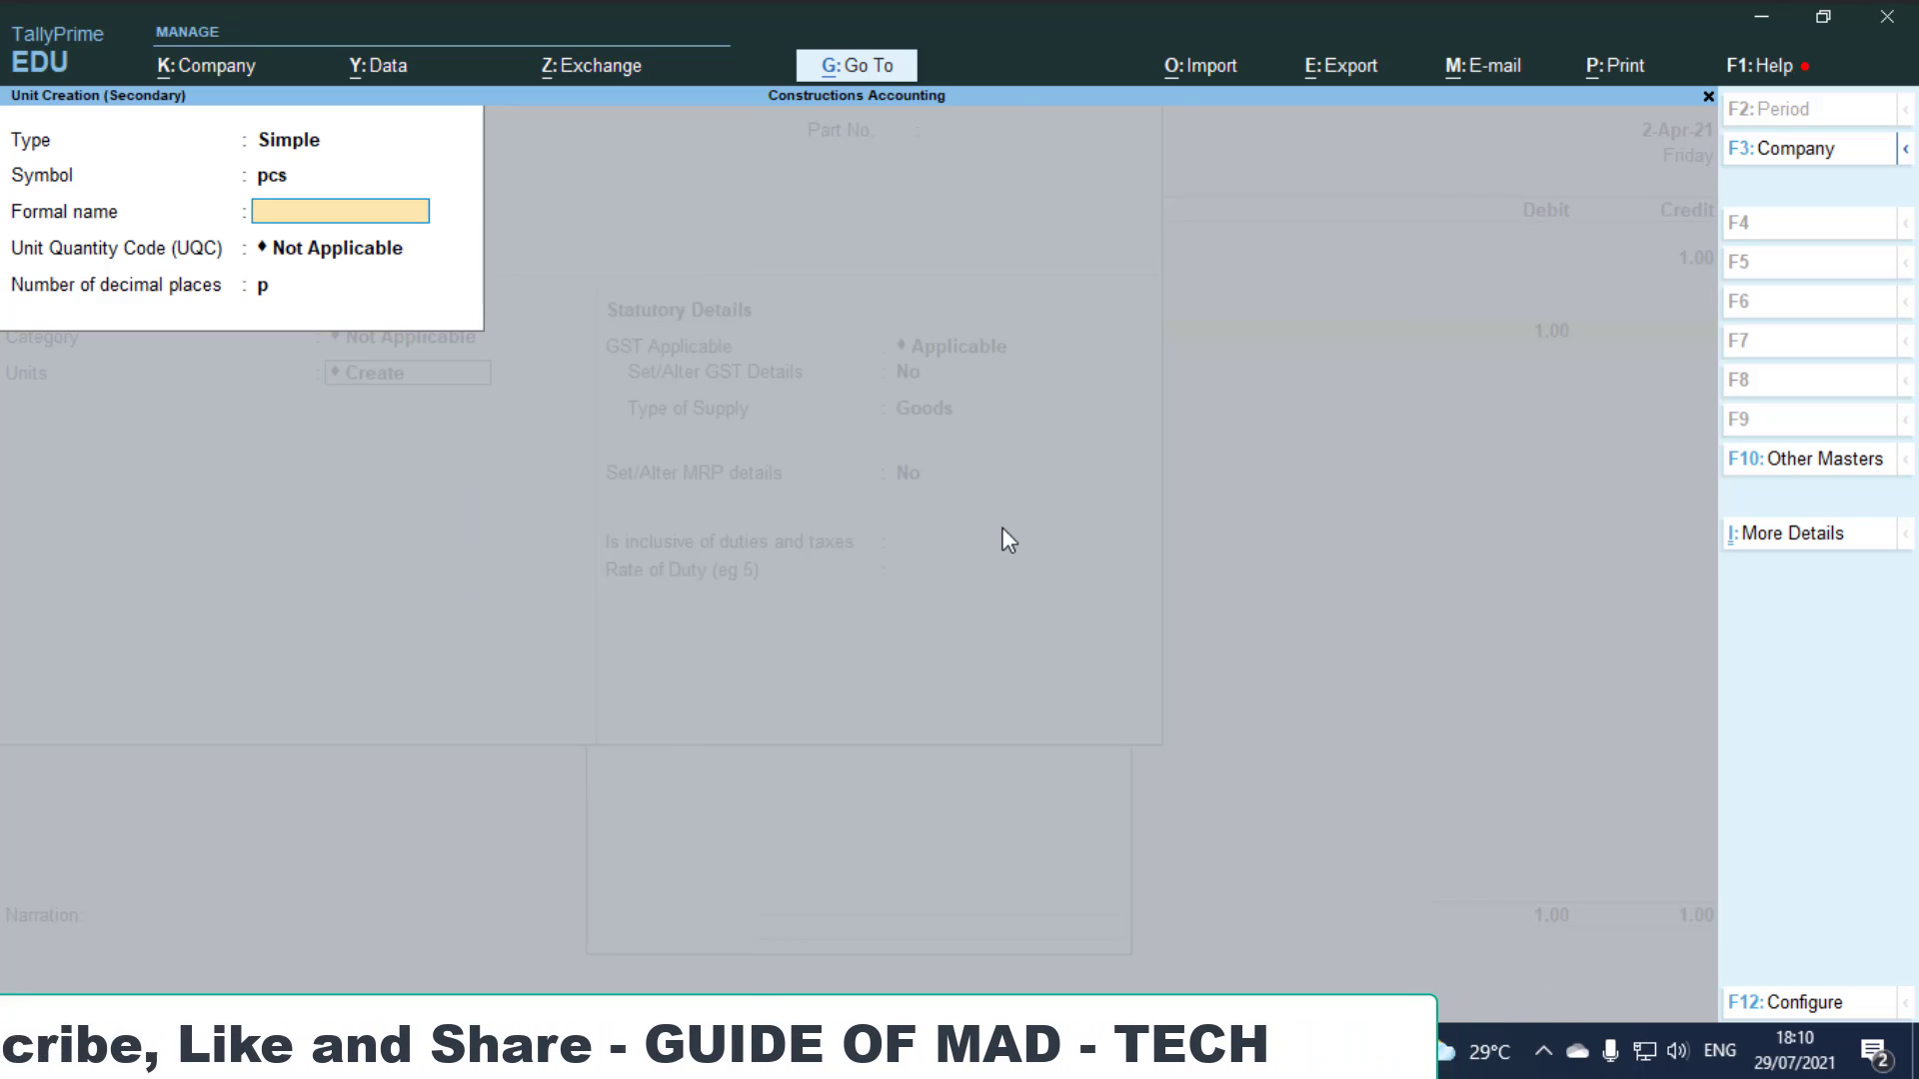
pyautogui.press('Return')
pyautogui.write('pcs')
pyautogui.press('Return')
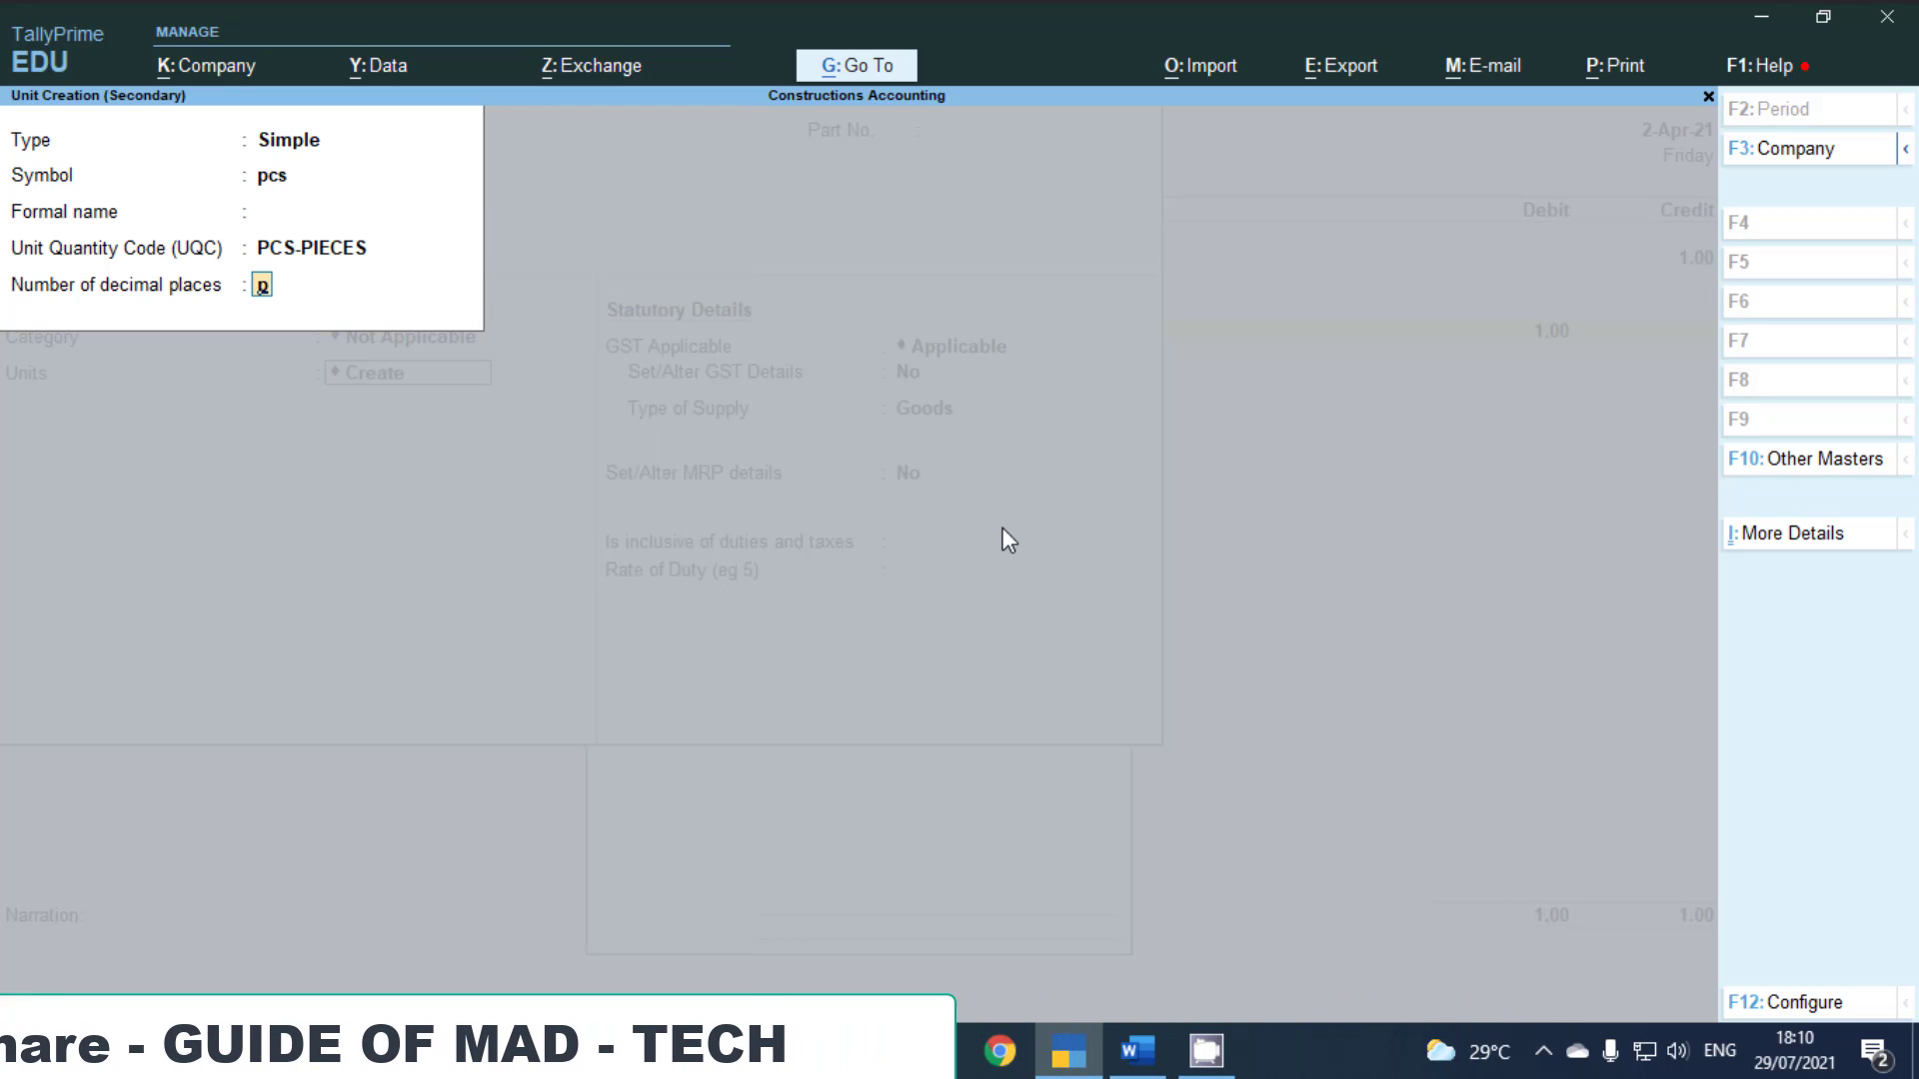
pyautogui.press('Return')
pyautogui.press('Return')
pyautogui.press('Return')
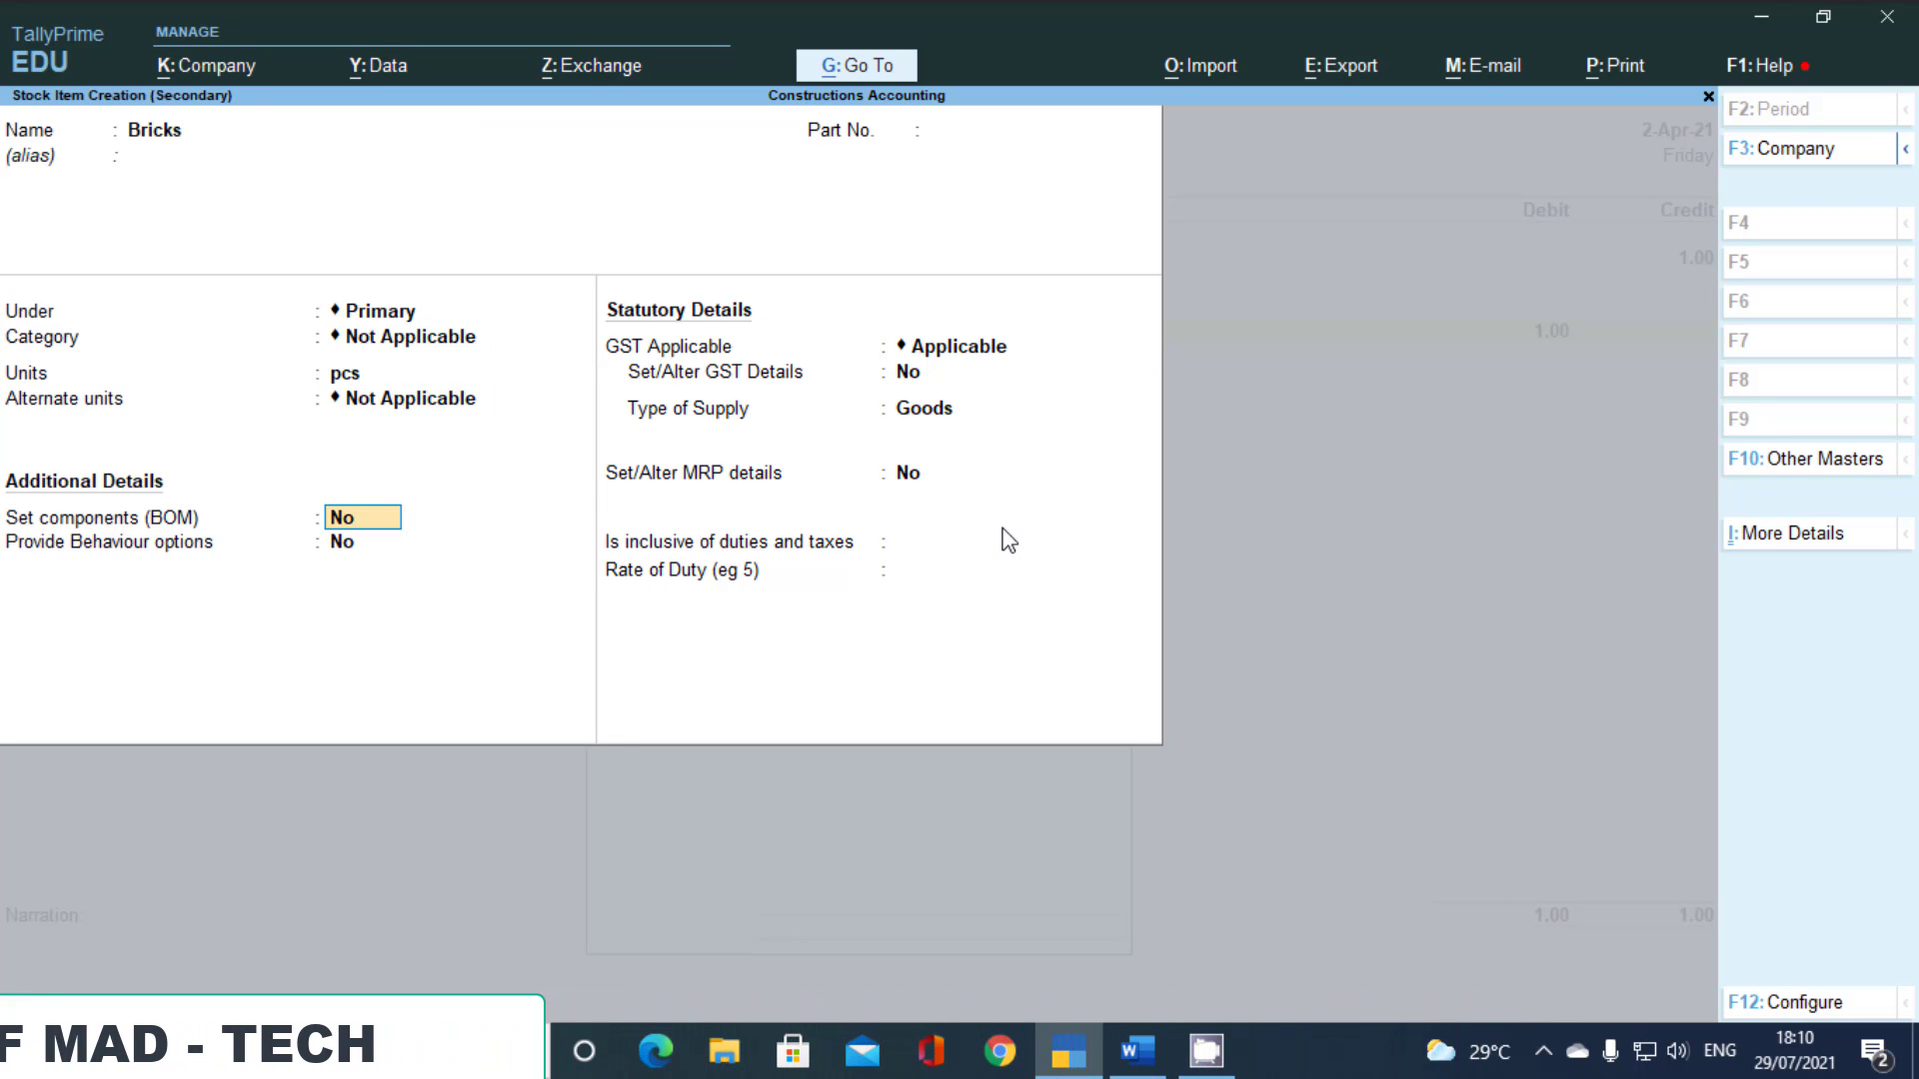
pyautogui.press('ctrl')
pyautogui.hotkey('ctrl', 'a')
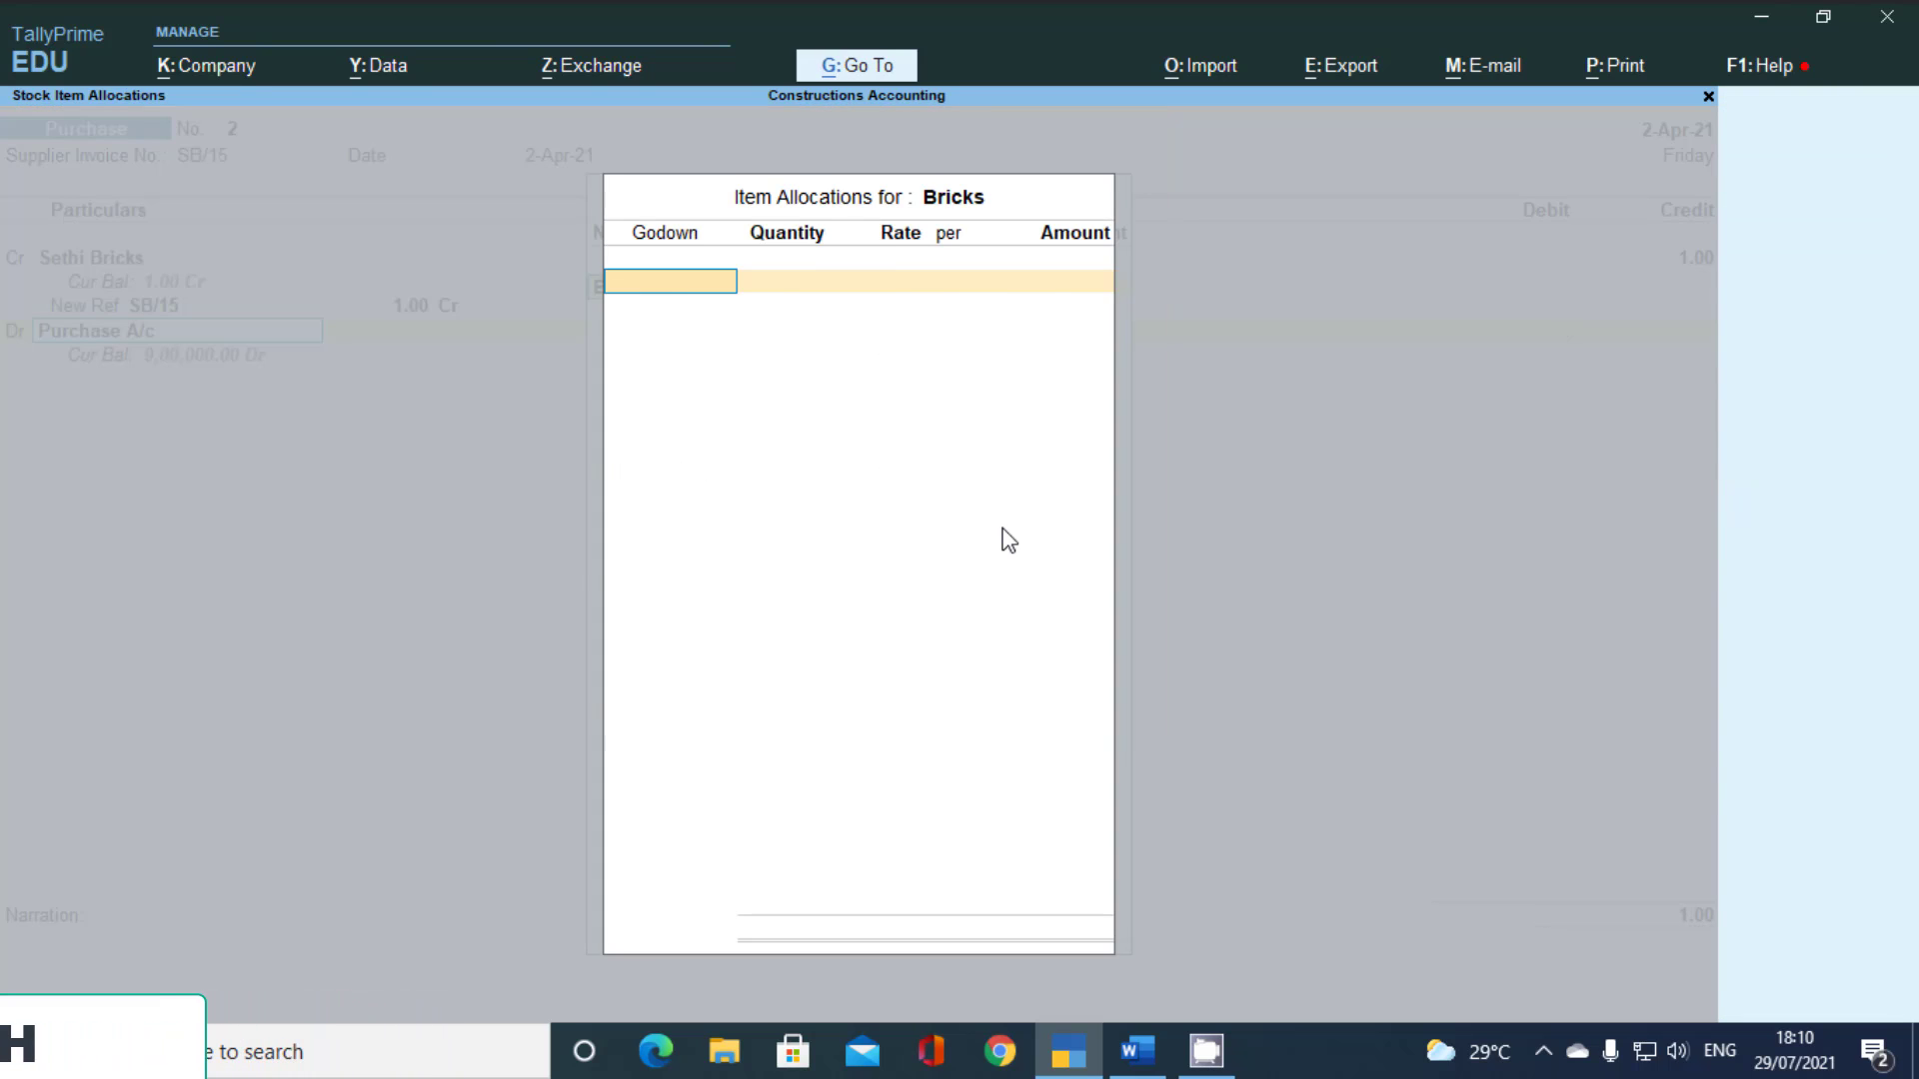
# Allocate 2,00,000 pcs of Bricks at 5.00 each to SM Tower Godown
pyautogui.hotkey('alt', 'Tab')
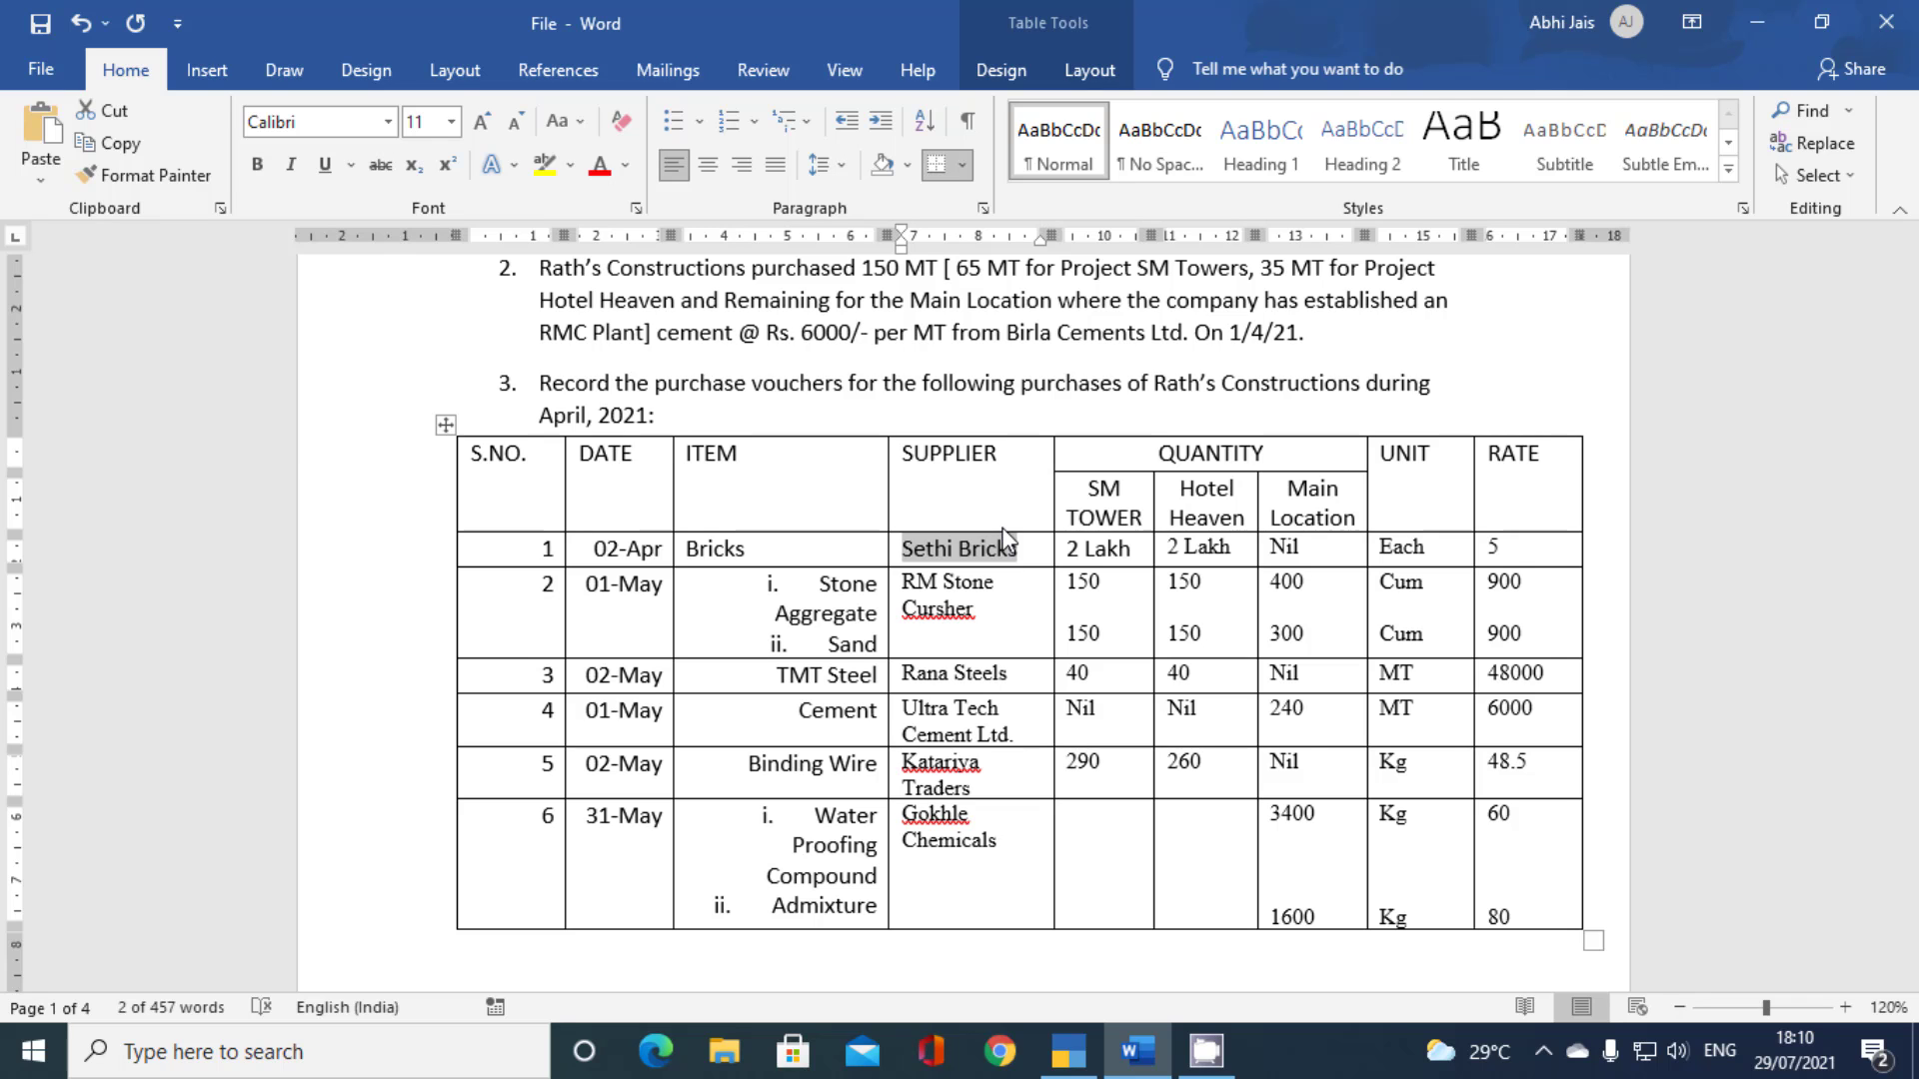
pyautogui.hotkey('alt', 'Tab')
pyautogui.press('Return')
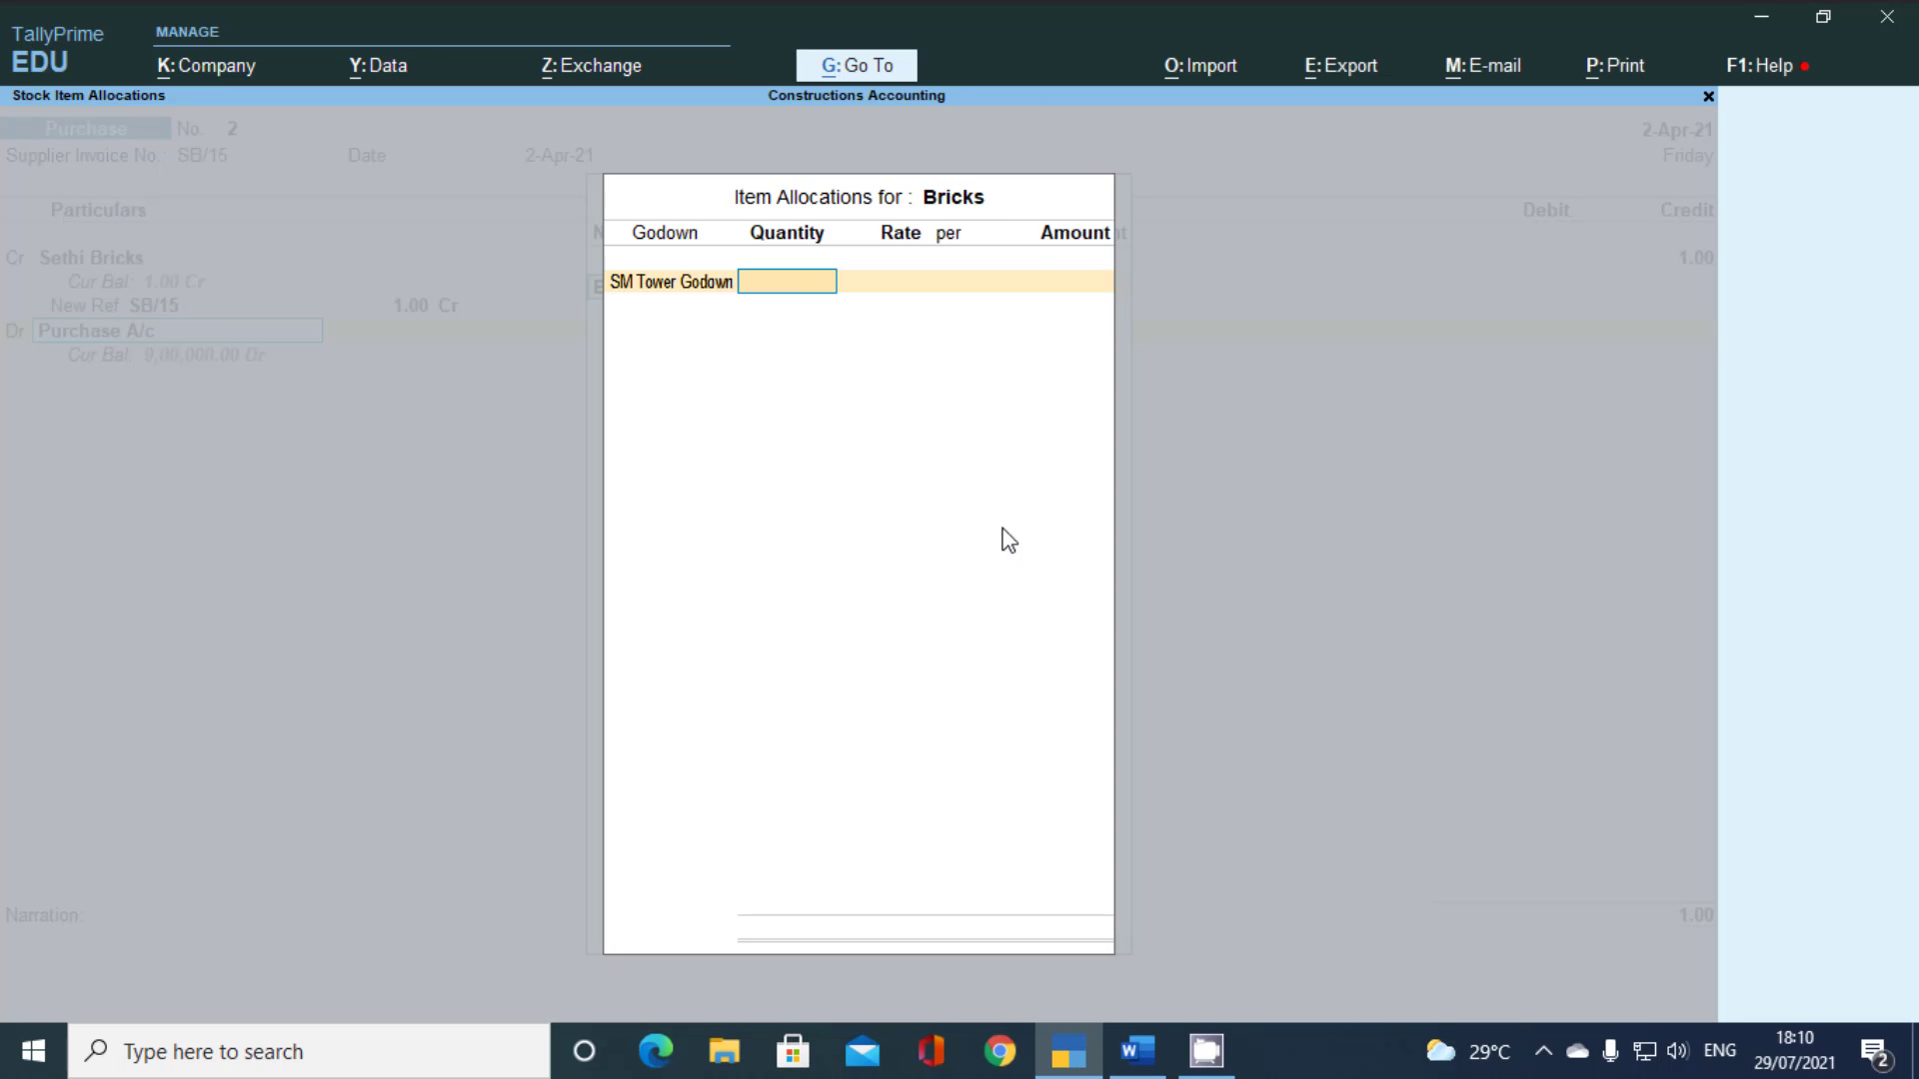
pyautogui.hotkey('alt', 'Tab')
pyautogui.hotkey('alt', 'Tab')
pyautogui.press('Return')
pyautogui.hotkey('alt', 'Tab')
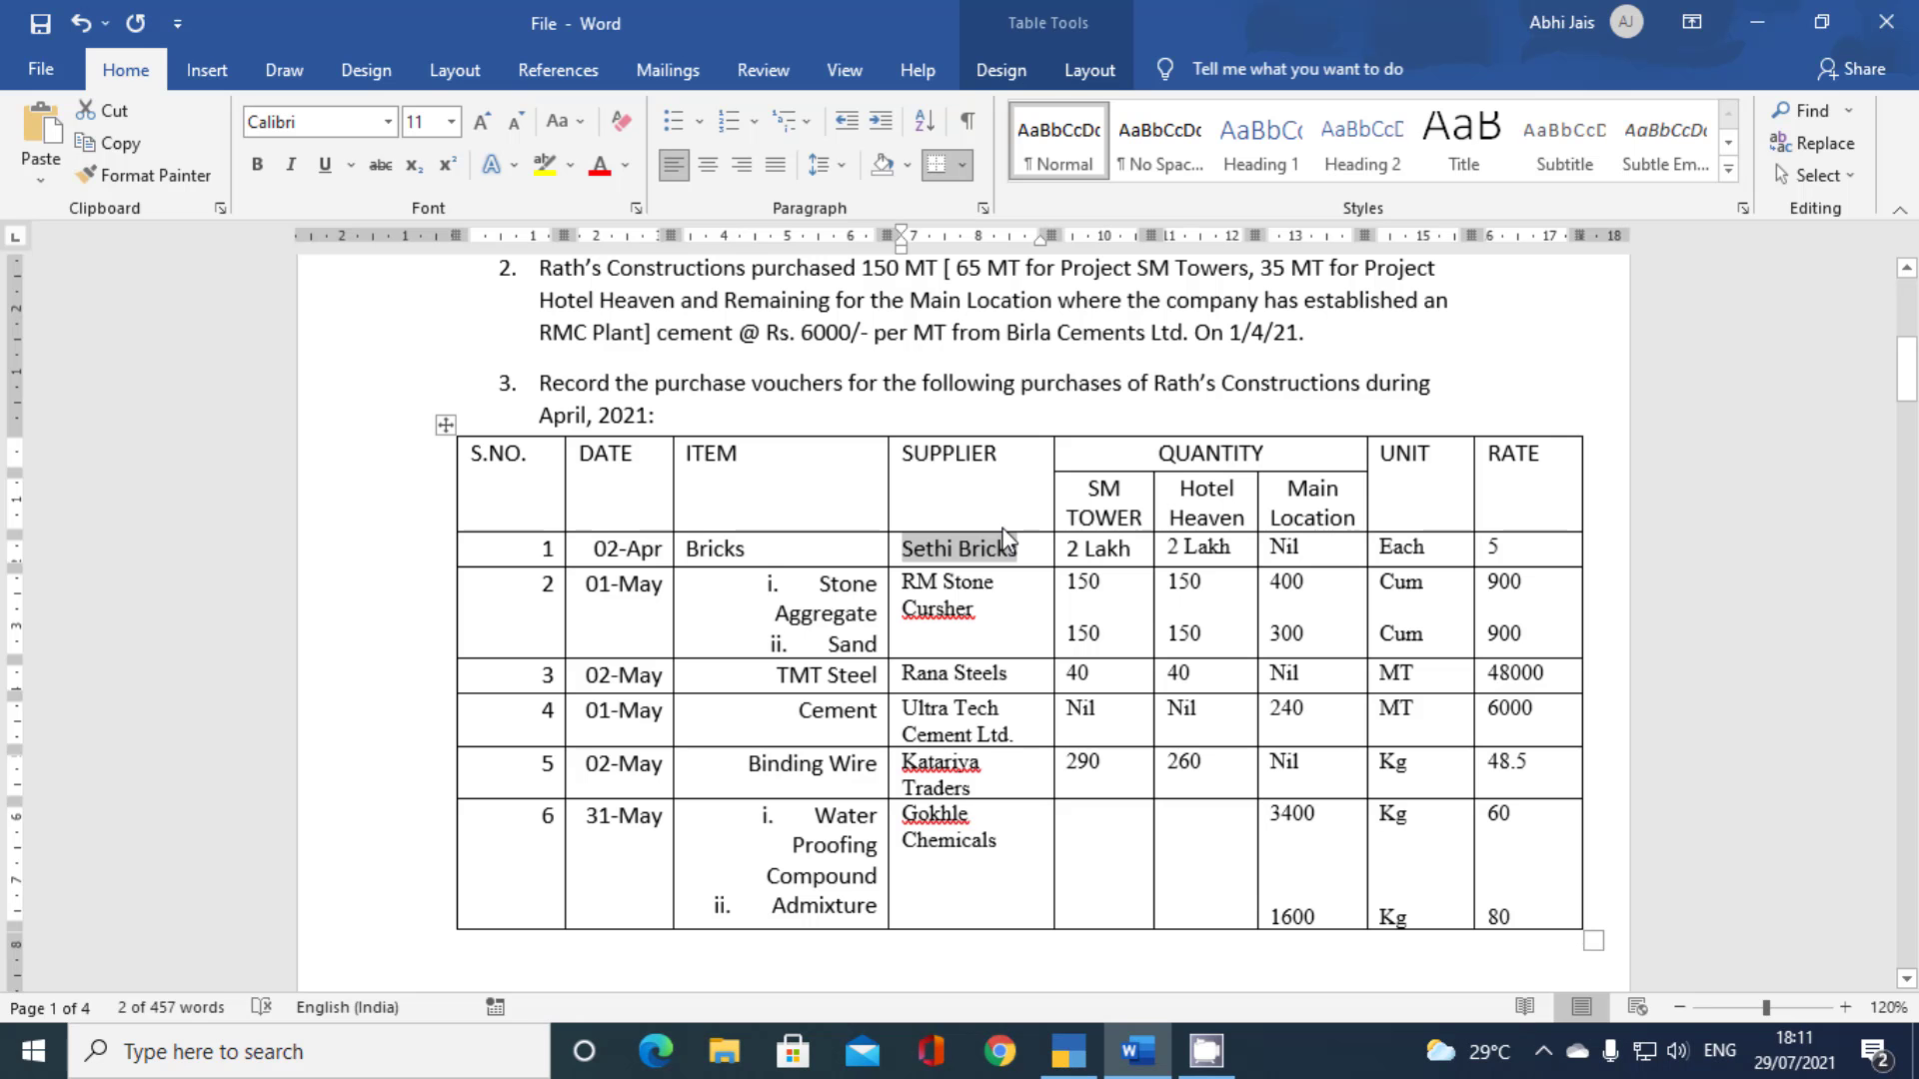
pyautogui.hotkey('alt', 'Tab')
pyautogui.write('5')
pyautogui.press('Return')
pyautogui.press('Return')
pyautogui.press('Return')
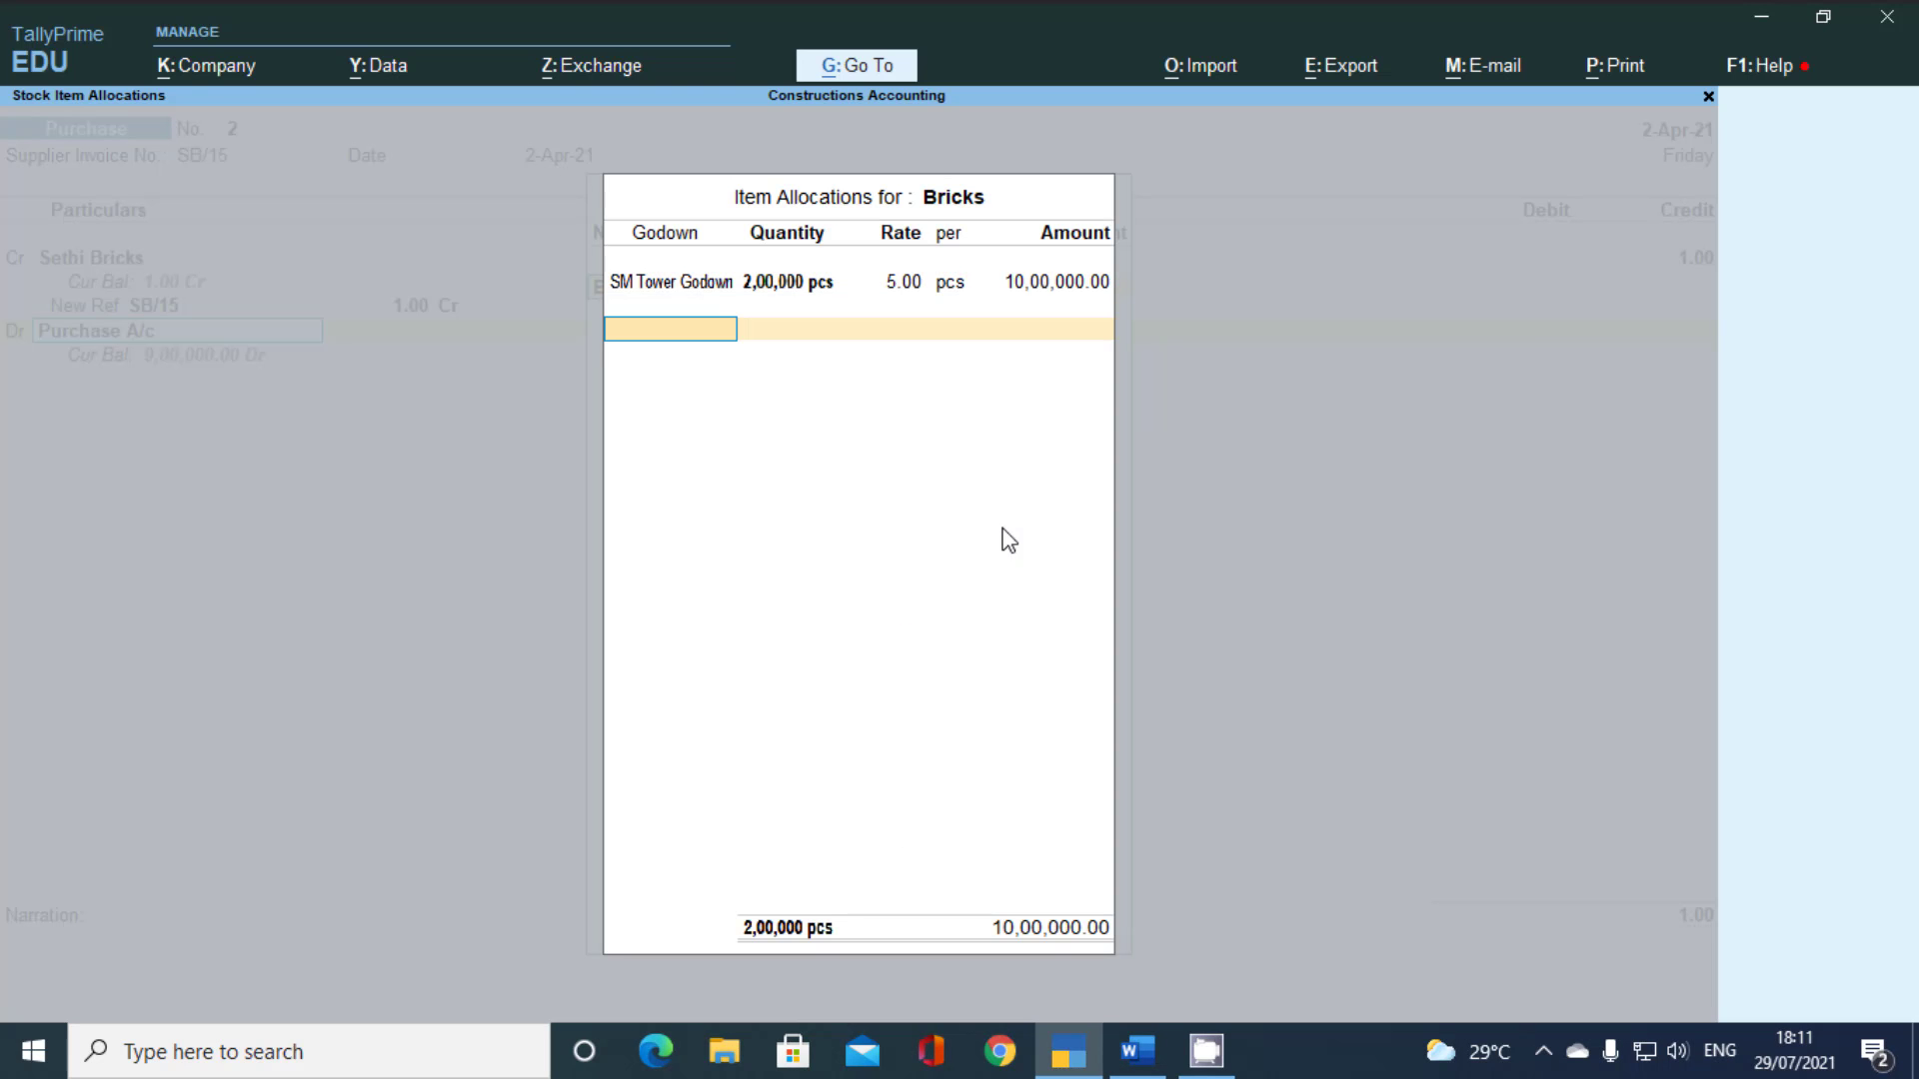
# Allocate 2,00,000 pcs at 5.00 to Hotel Heaven Godown, totalling 20,00,000.00
pyautogui.hotkey('alt', 'Tab')
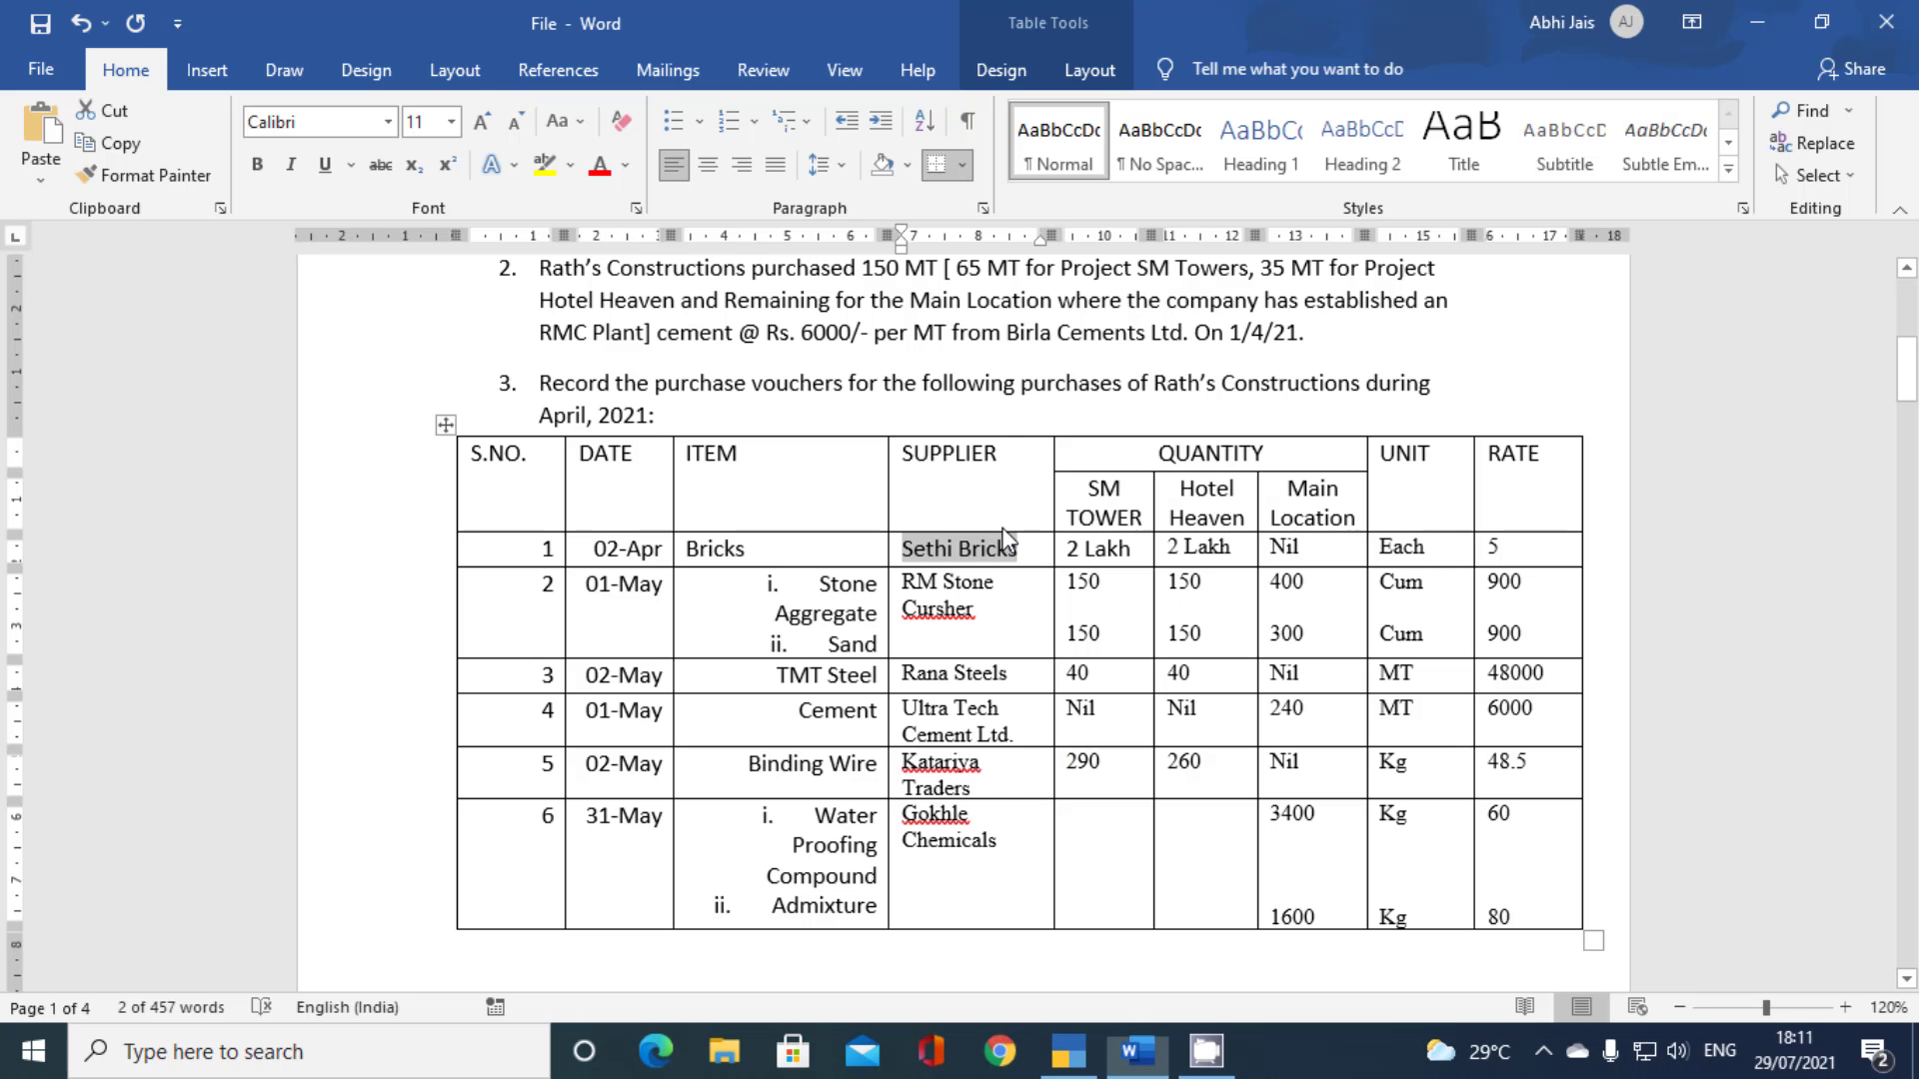
pyautogui.hotkey('alt', 'Tab')
pyautogui.press('Return')
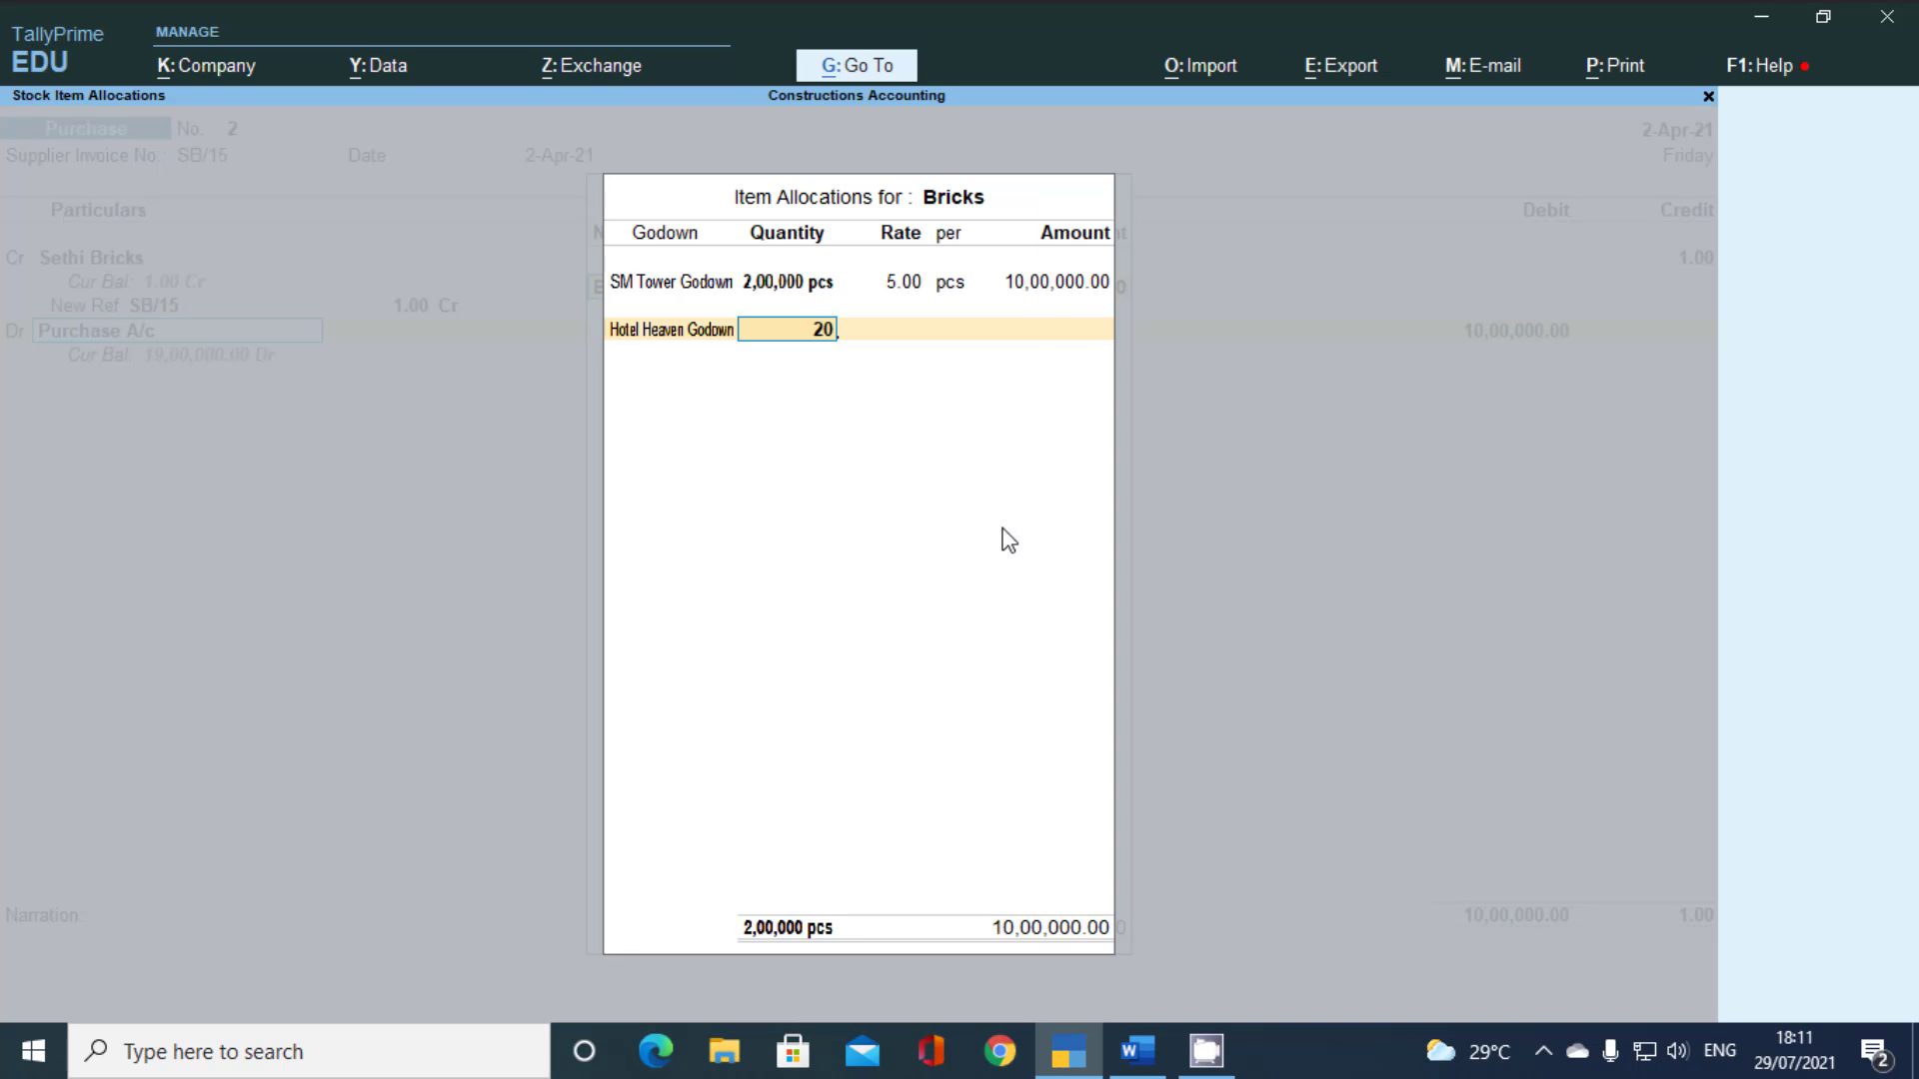
pyautogui.press('Return')
pyautogui.press('Return')
pyautogui.press('Return')
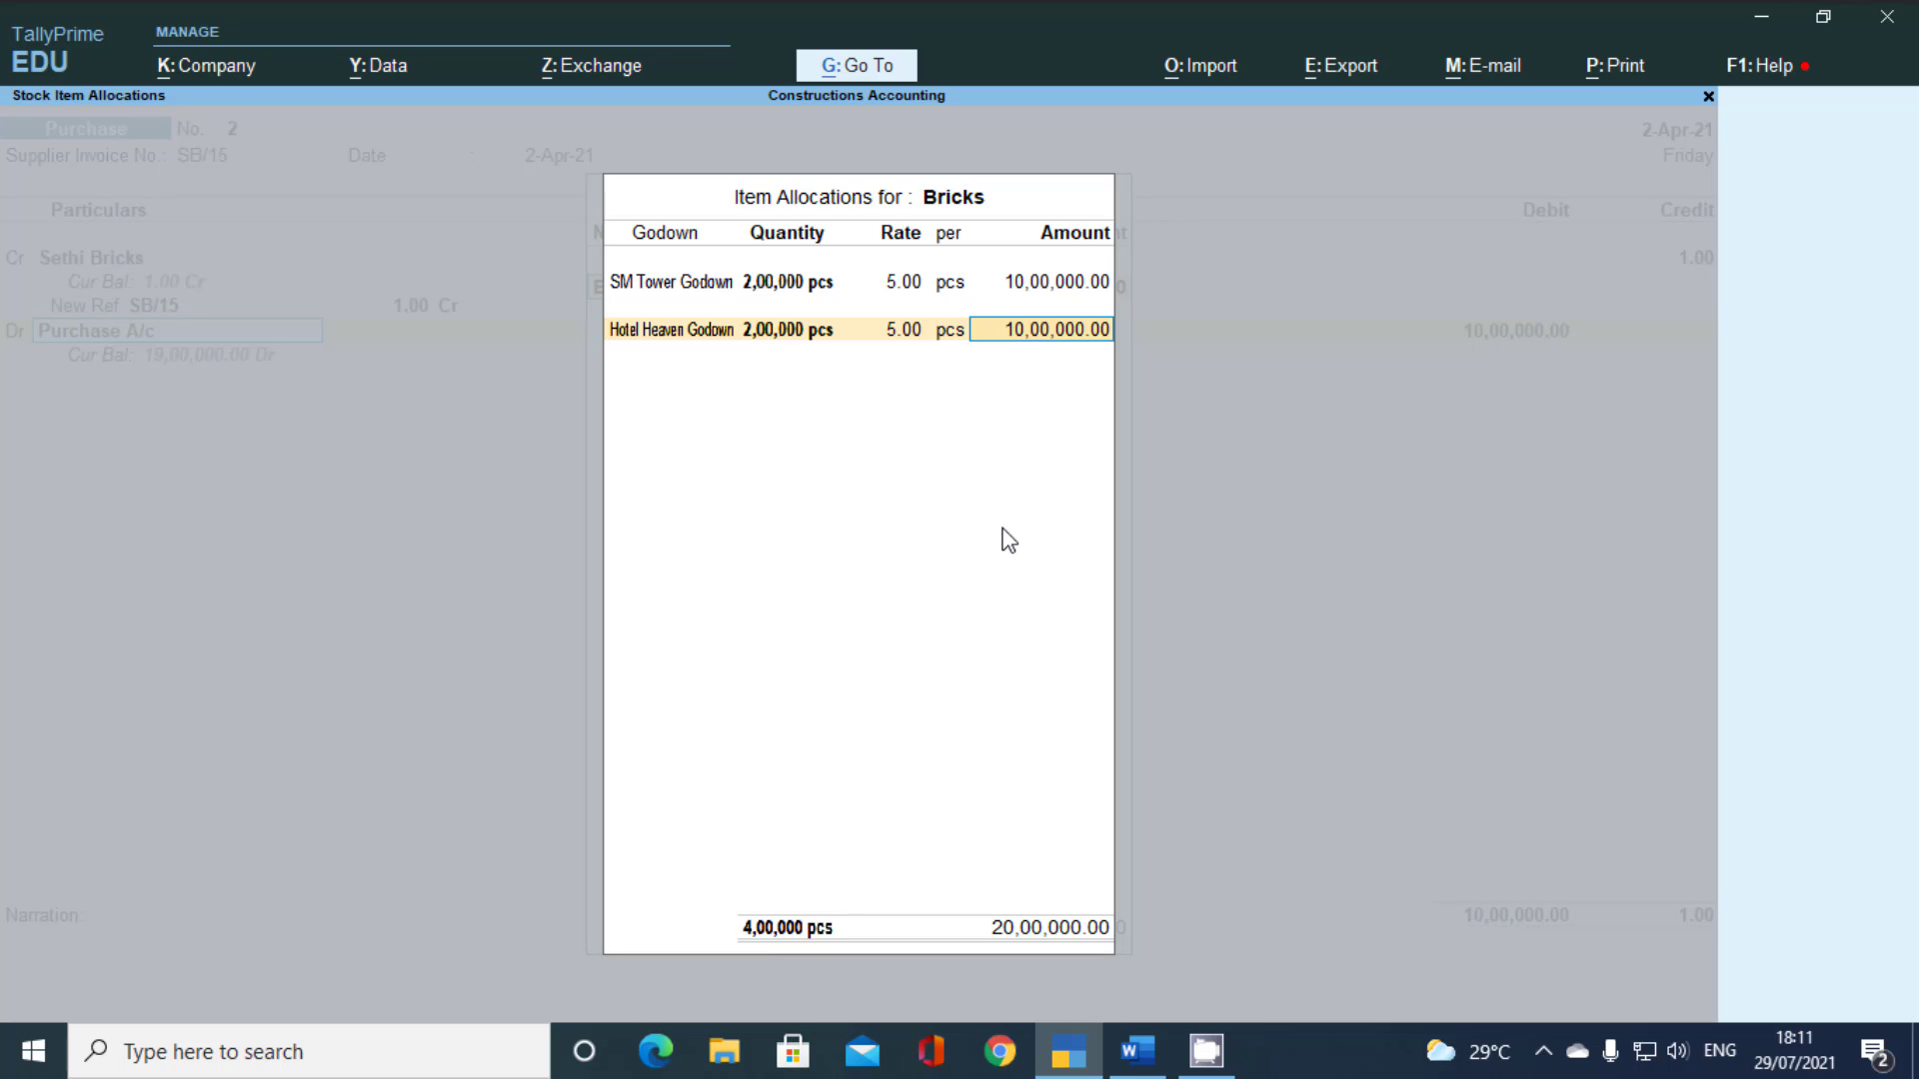
pyautogui.press('Return')
# Allocate 10,00,000 each of the Bricks cost to Project SM Towers and Project Hotel Heaven
pyautogui.press('Return')
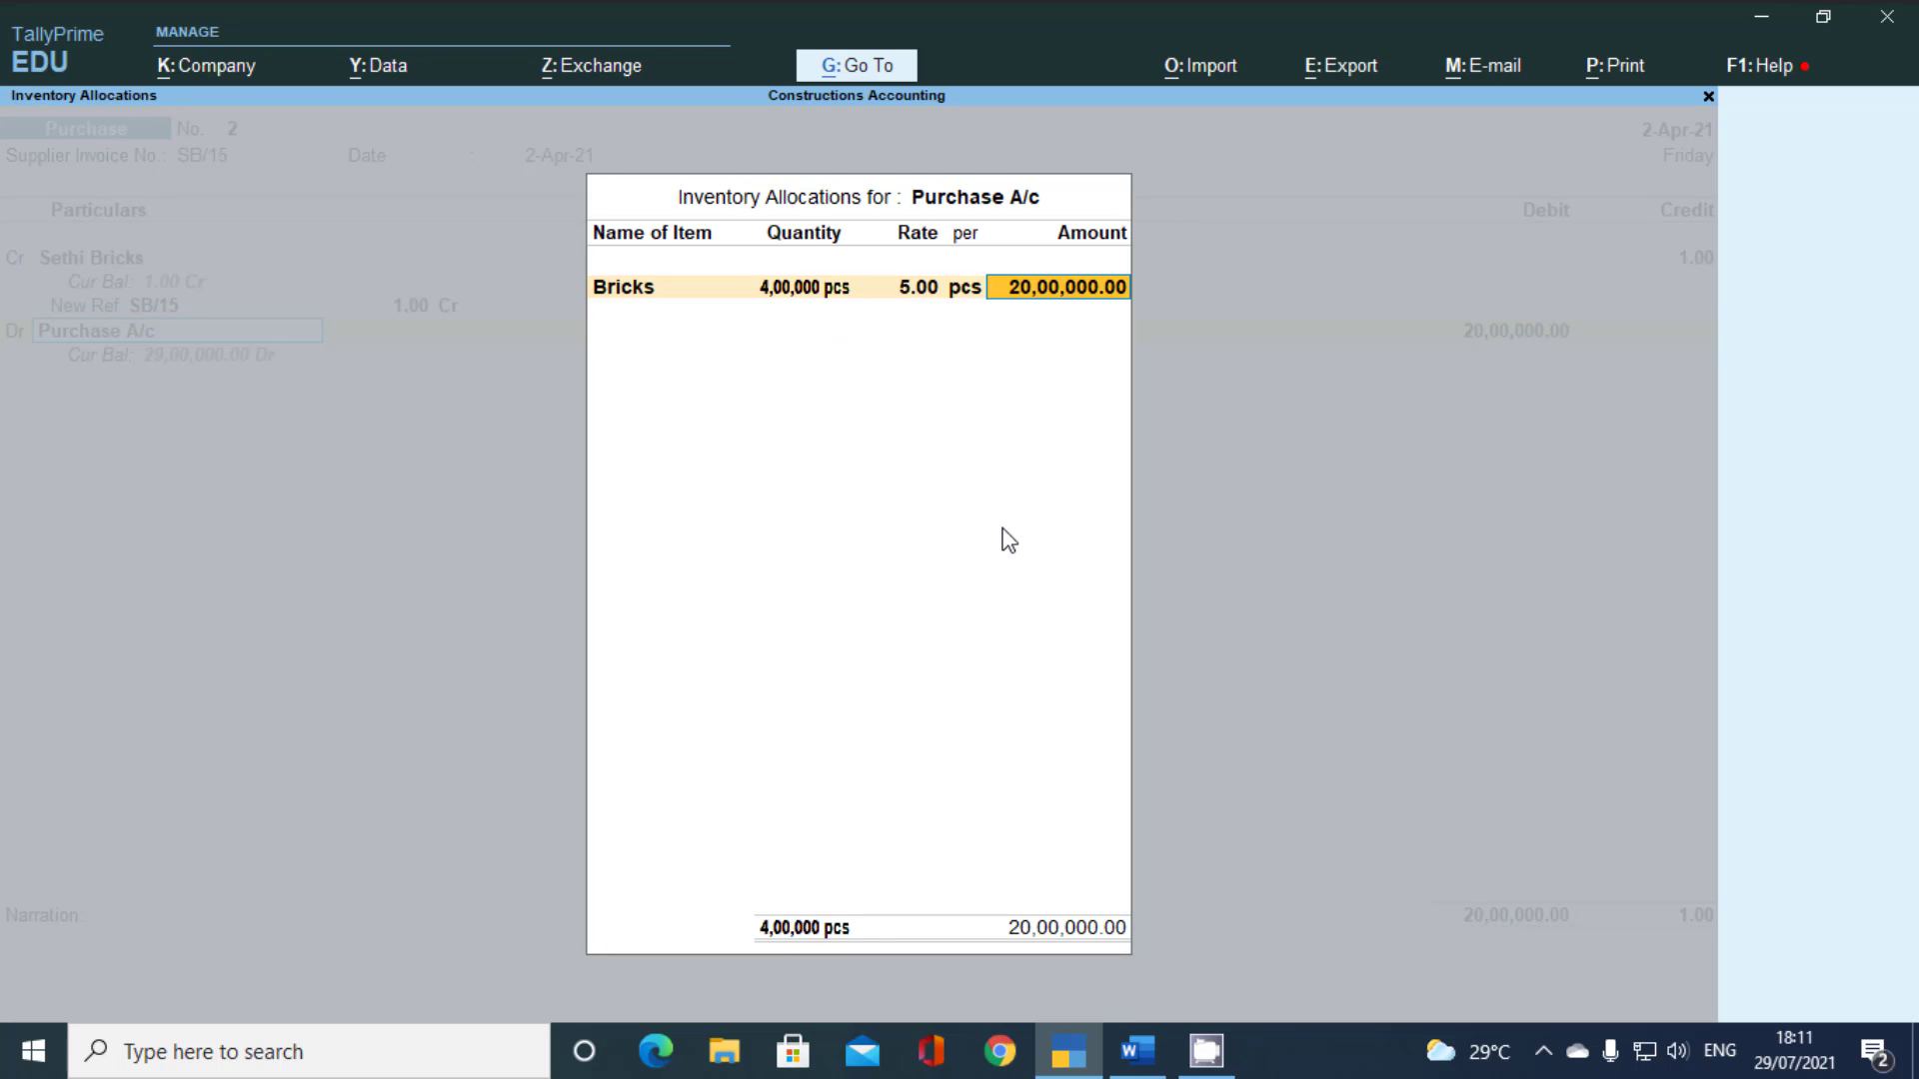
pyautogui.press('Return')
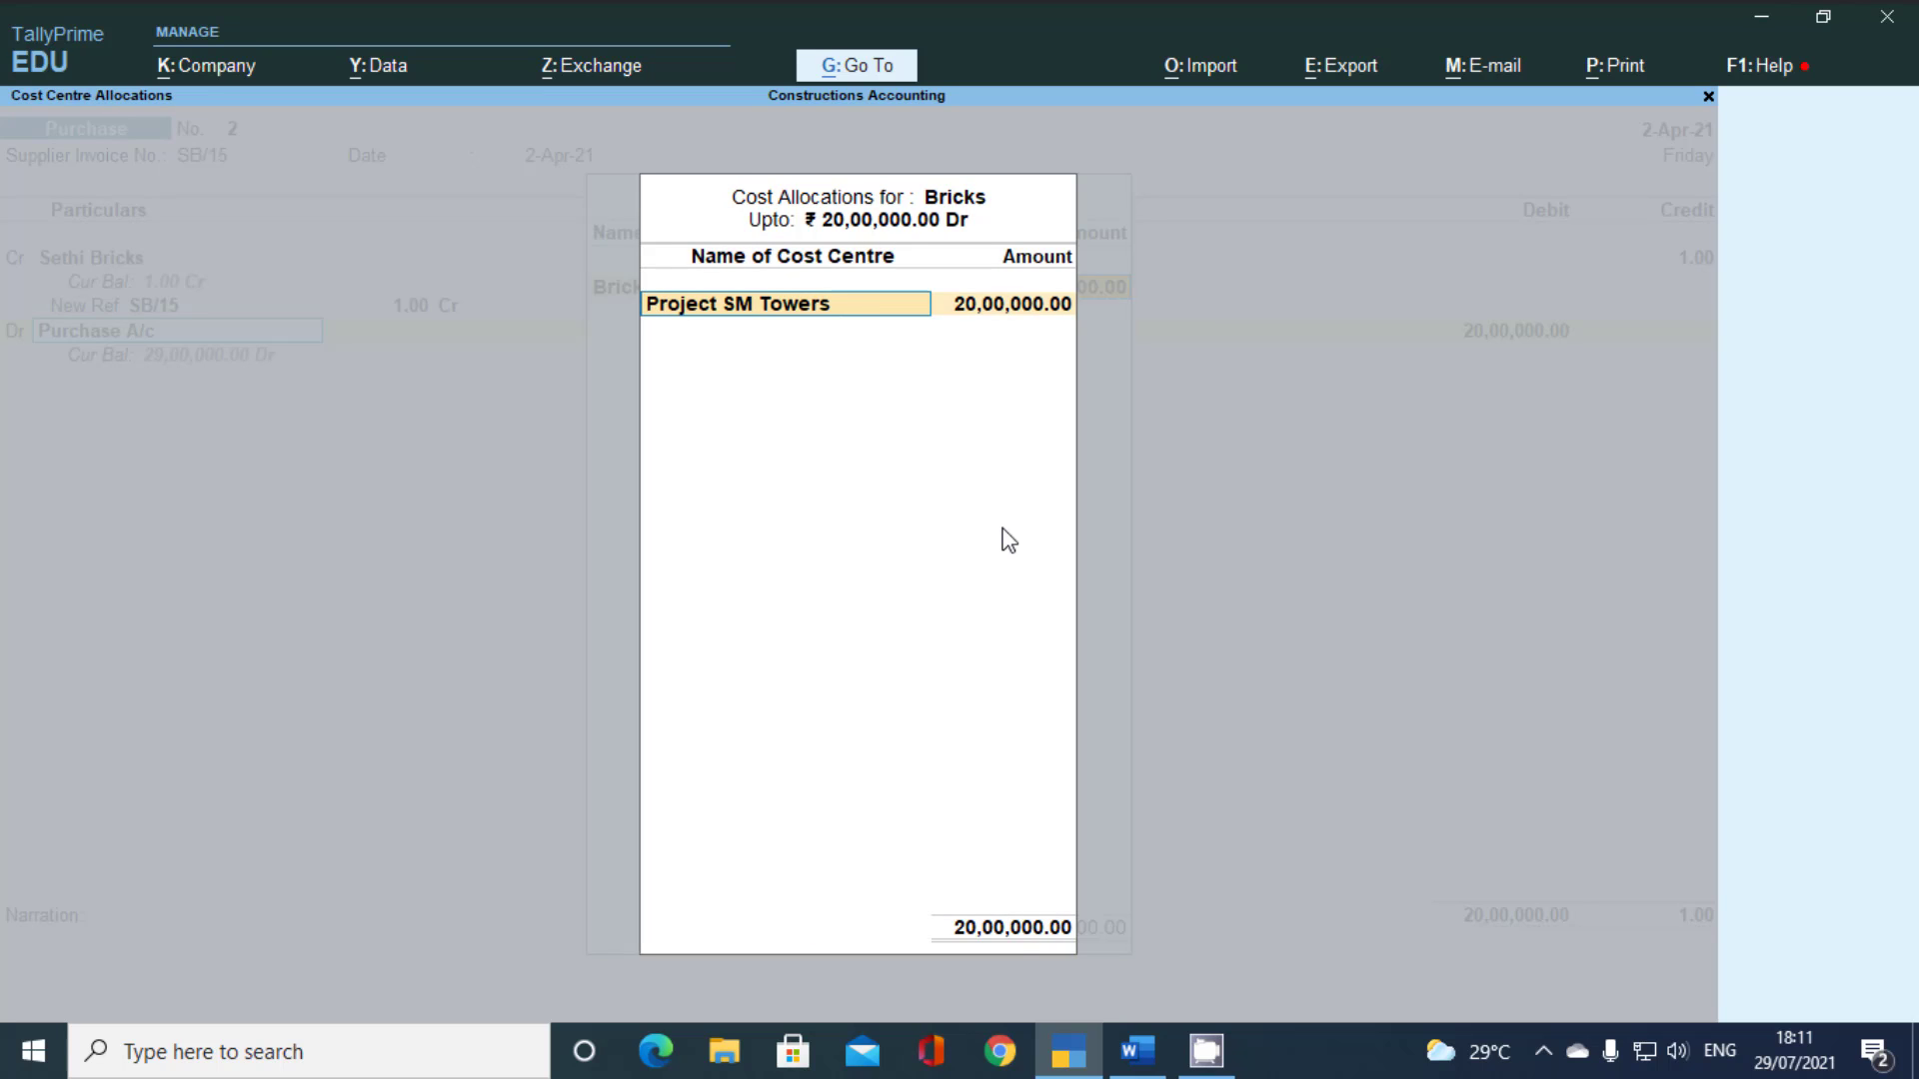
pyautogui.press('Return')
pyautogui.write('1000000')
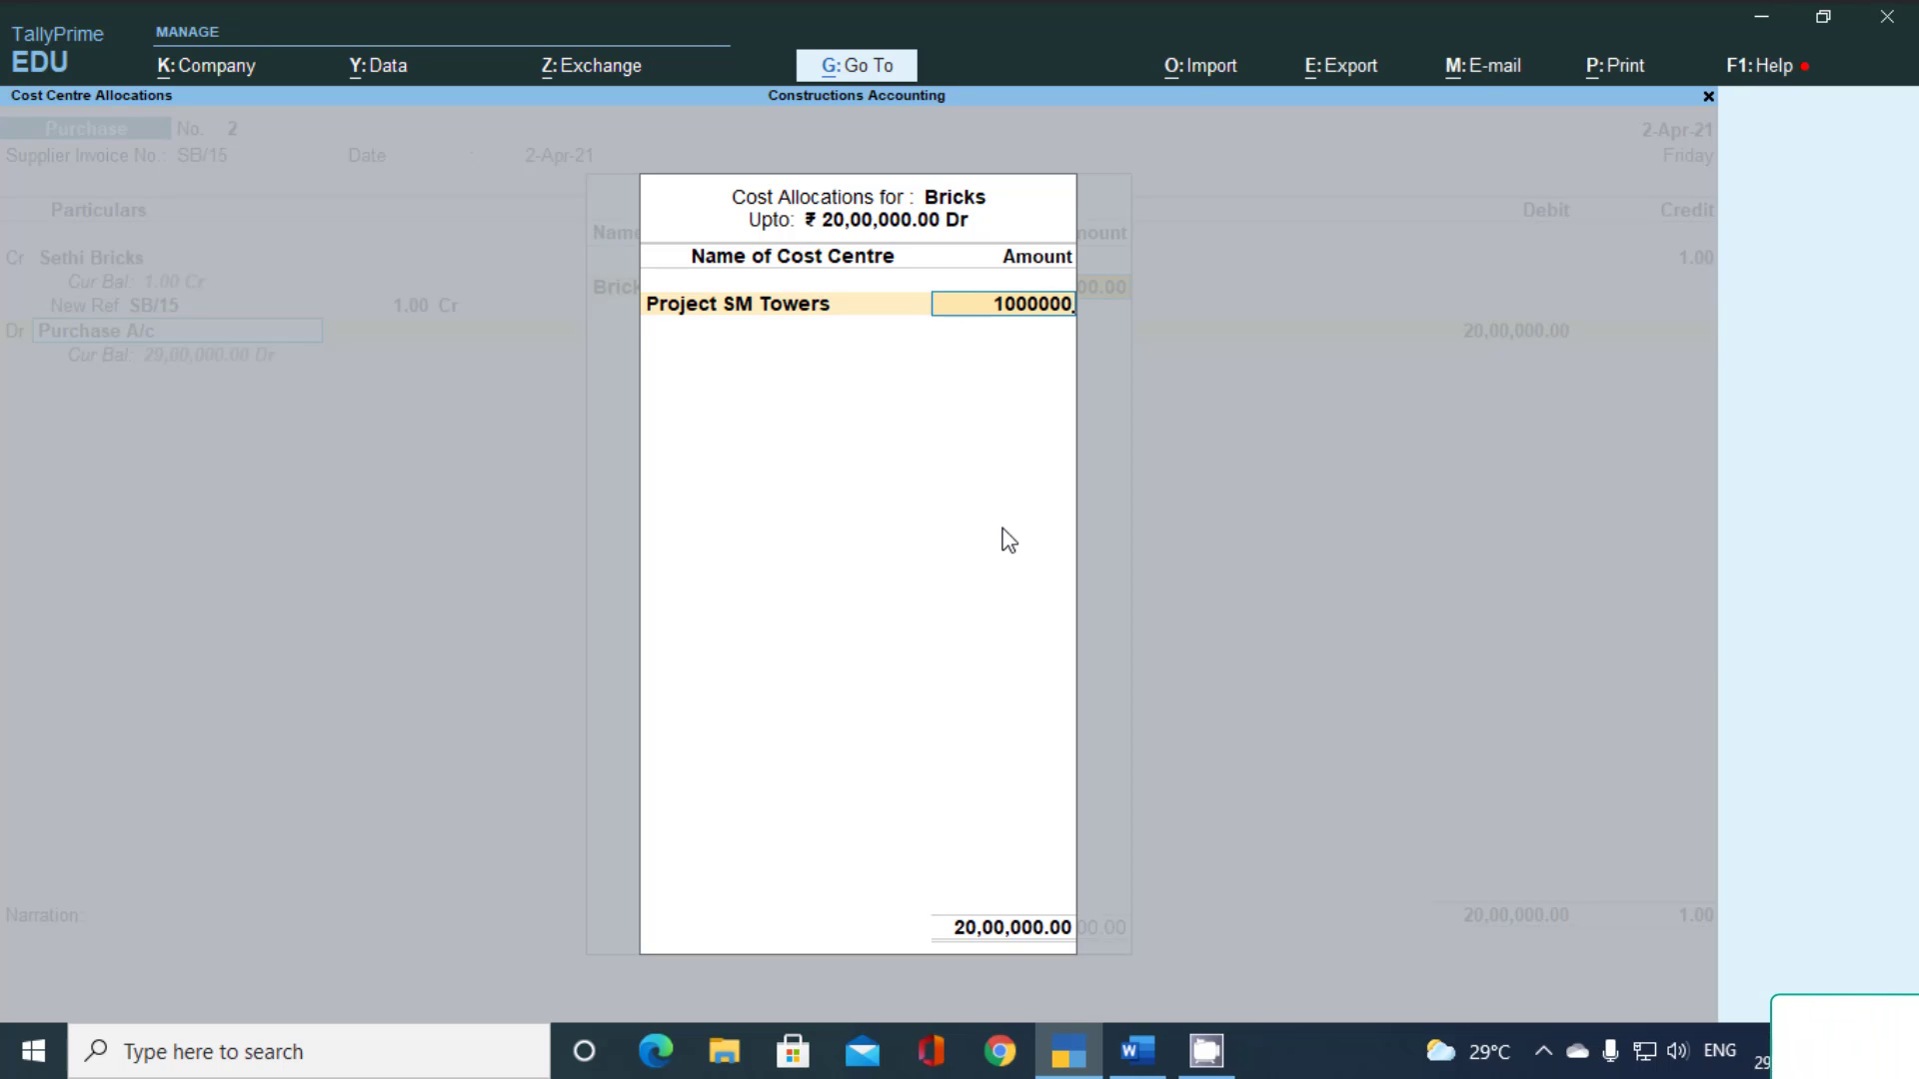
pyautogui.press('Return')
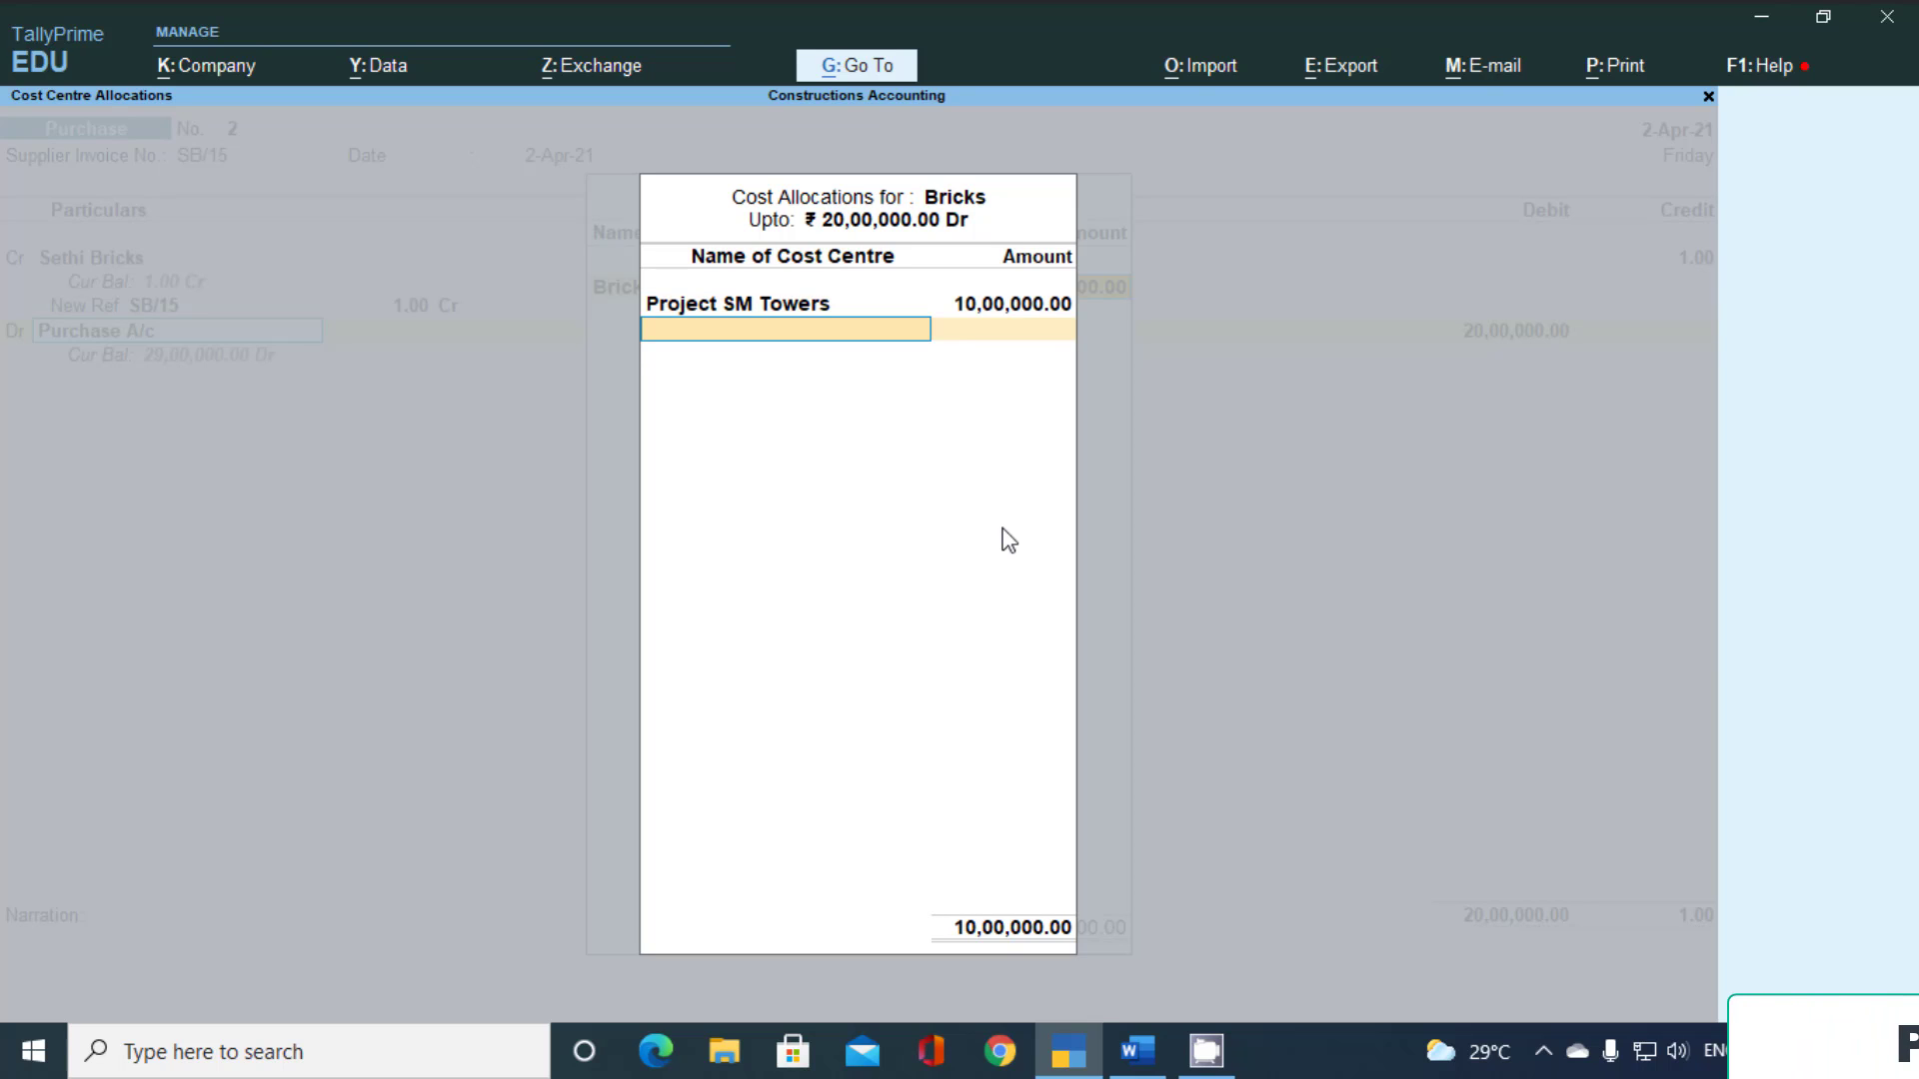
pyautogui.write('P')
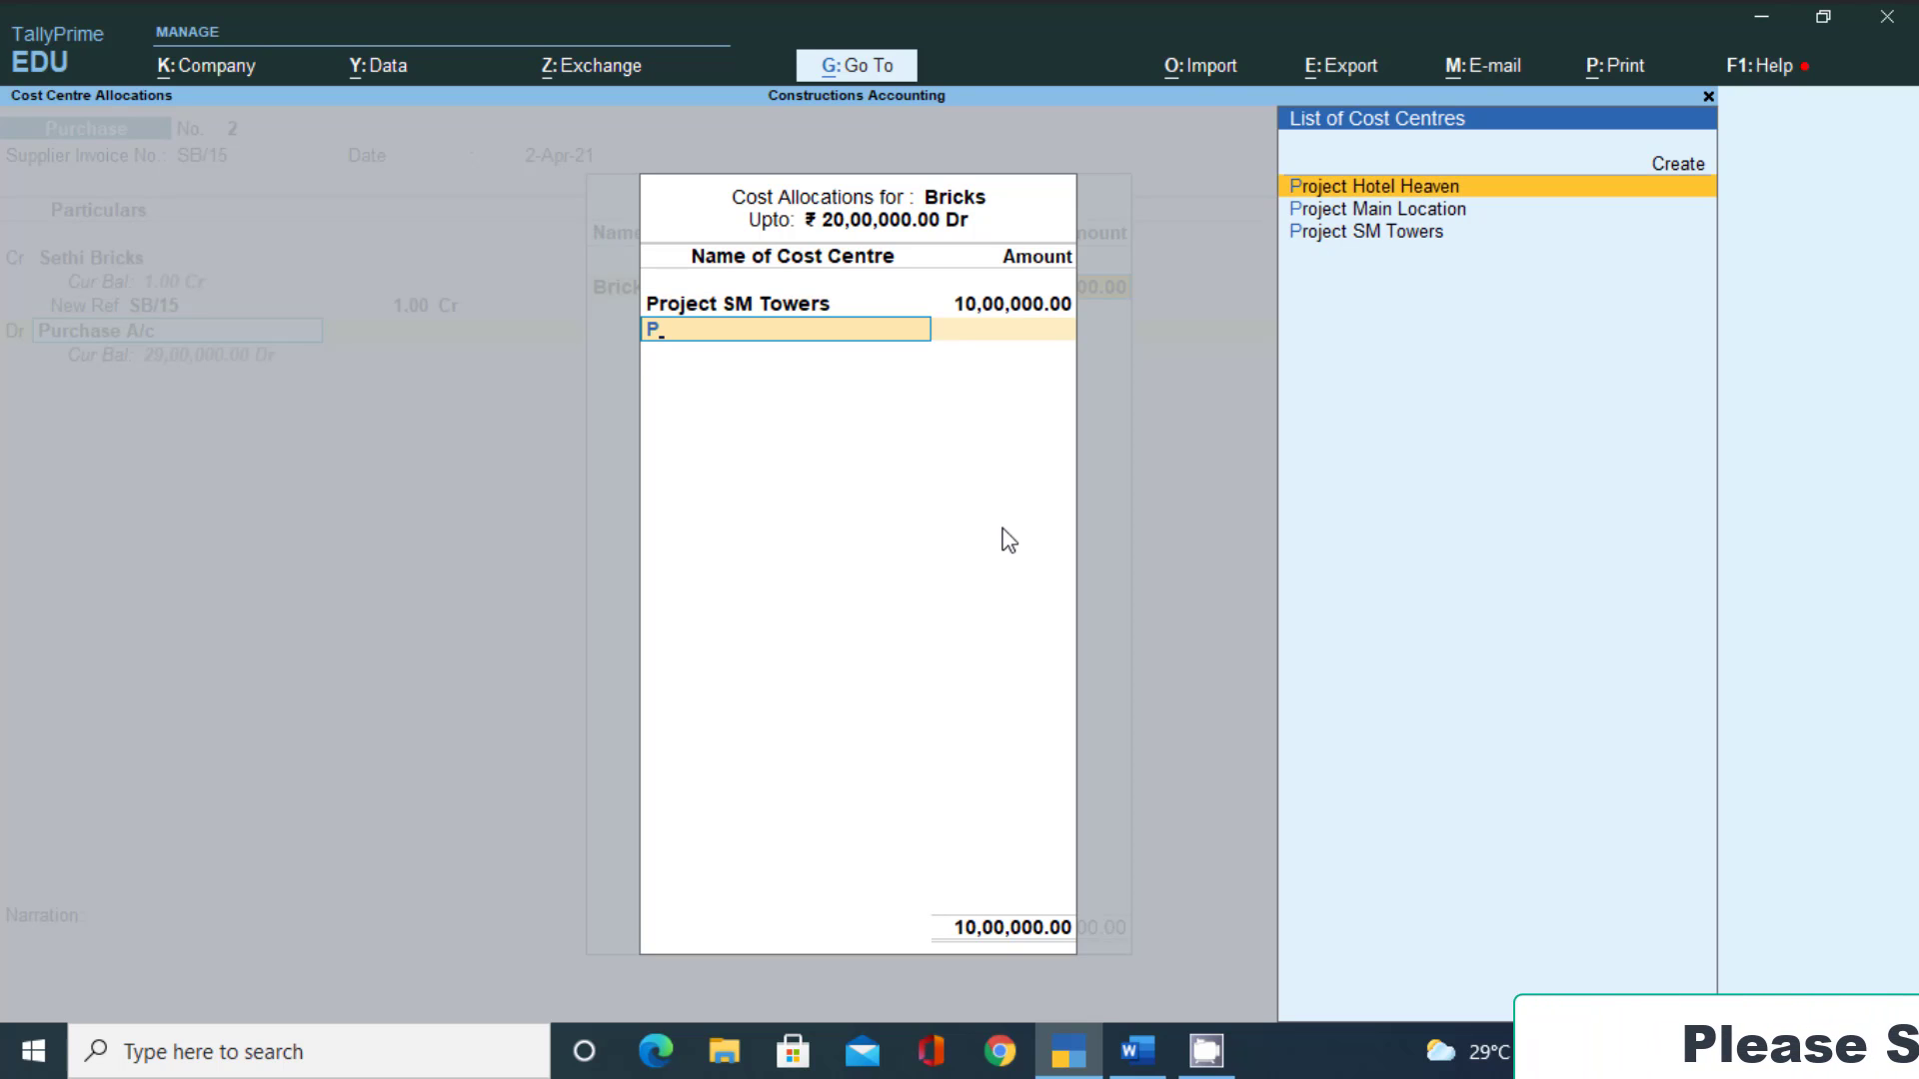
pyautogui.press('Return')
pyautogui.press('Return')
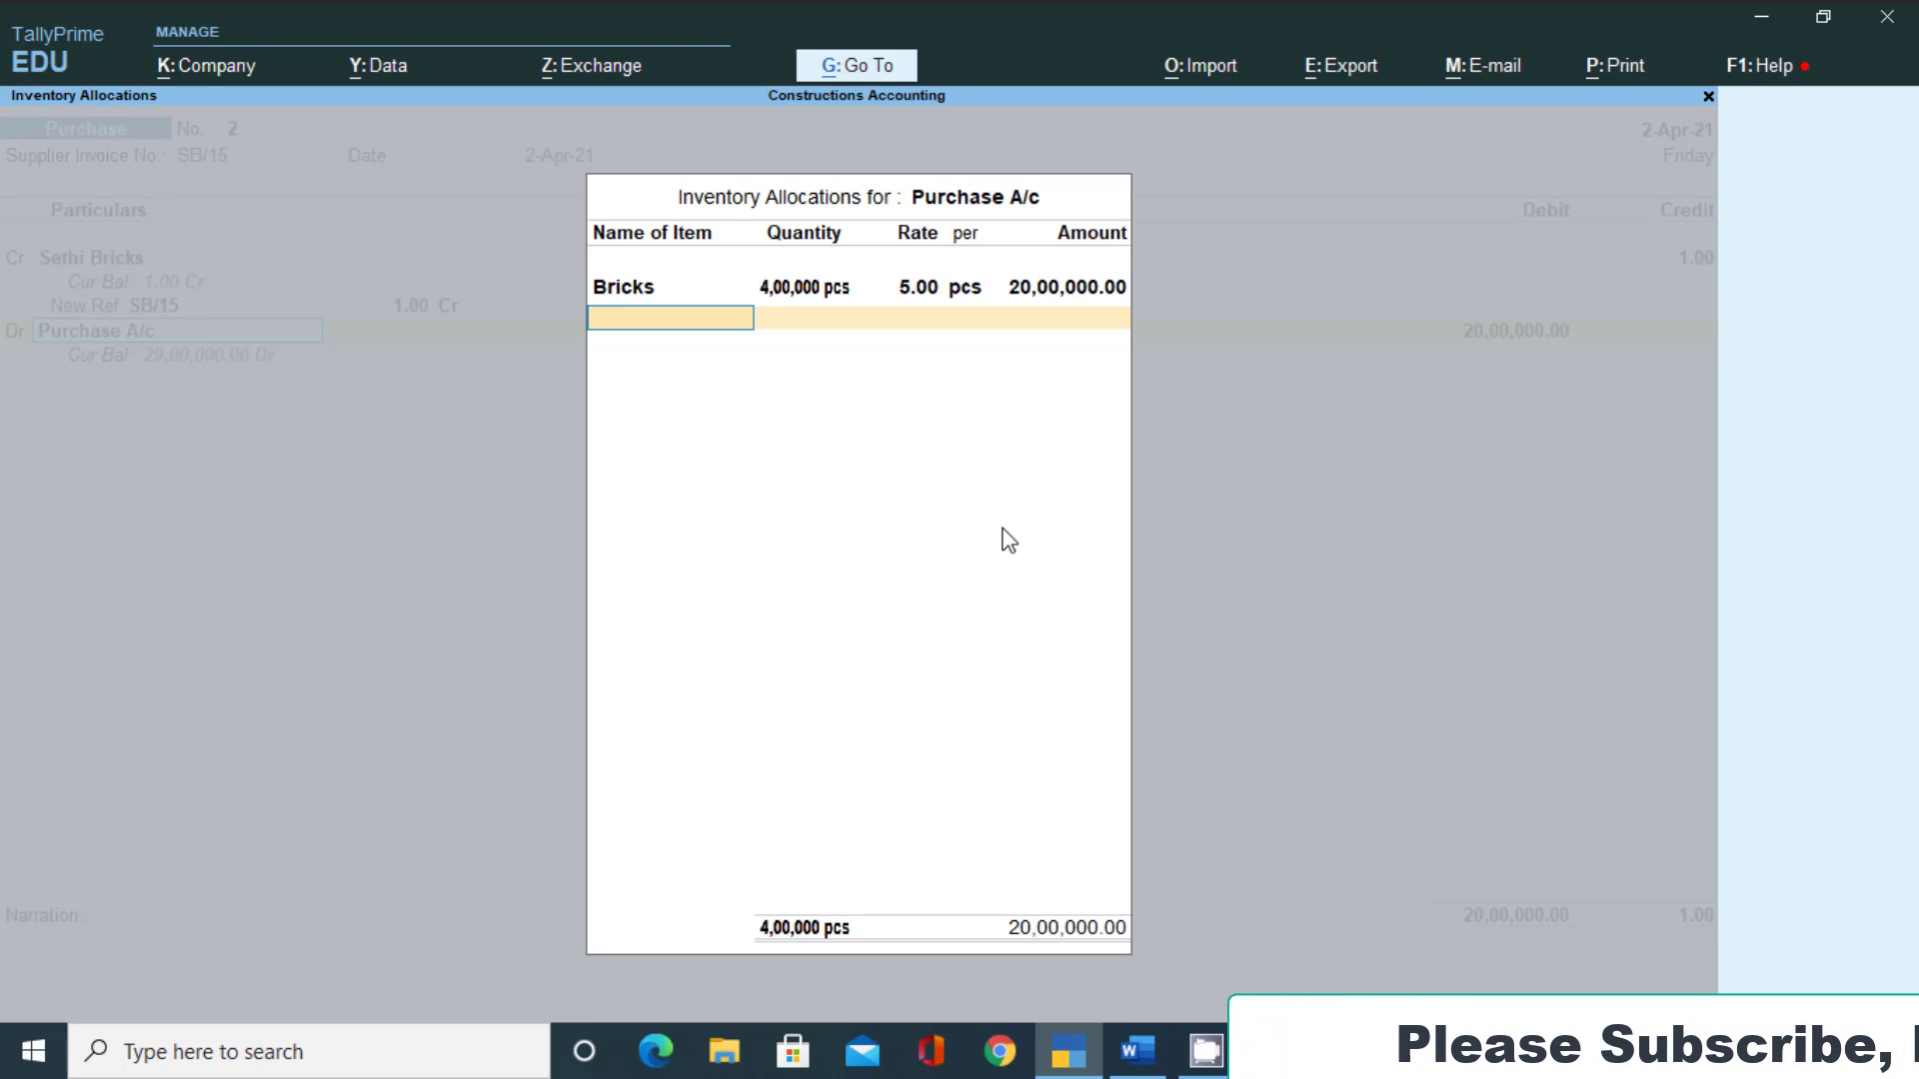
pyautogui.press('Return')
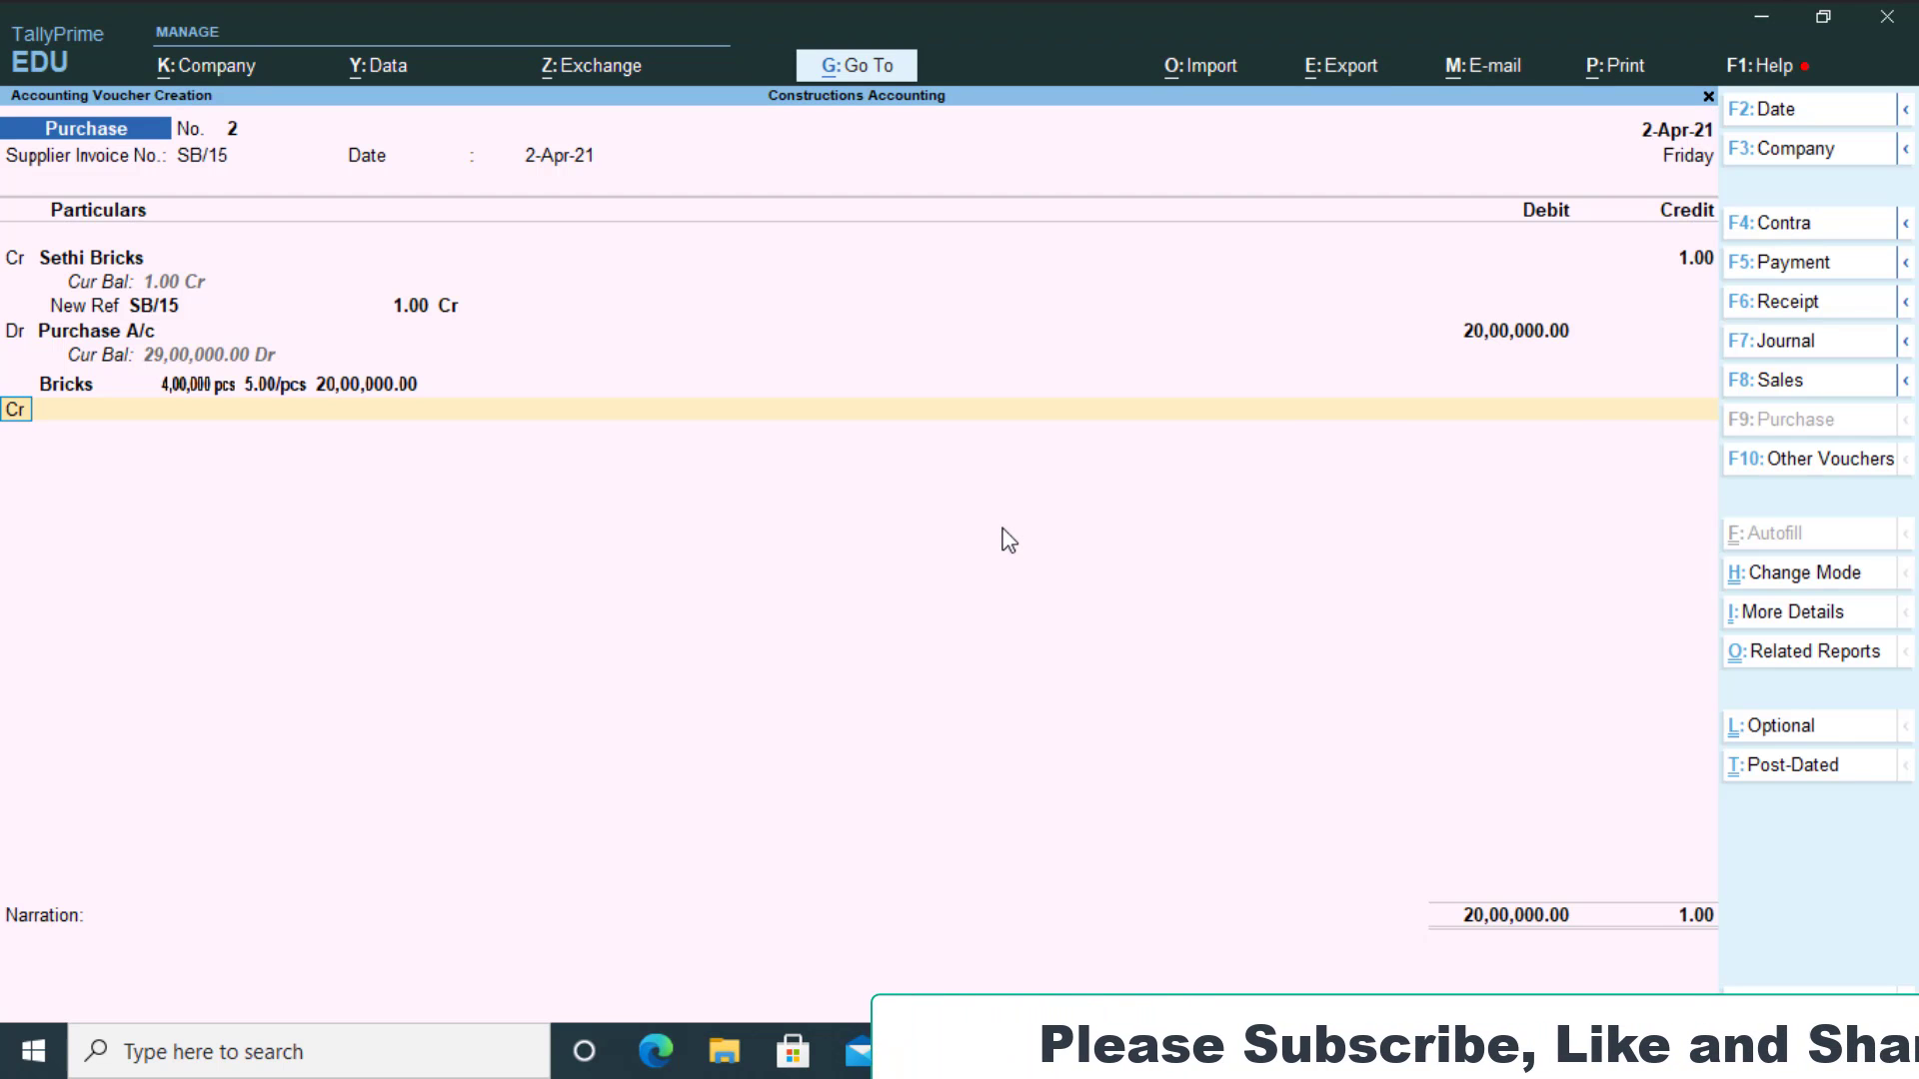
# Change Sethi Bricks' credit to 20,00,000 against New Ref SB/15, skip GST details, and save
pyautogui.press('BackSpace')
pyautogui.press('BackSpace')
pyautogui.press('BackSpace')
pyautogui.press('BackSpace')
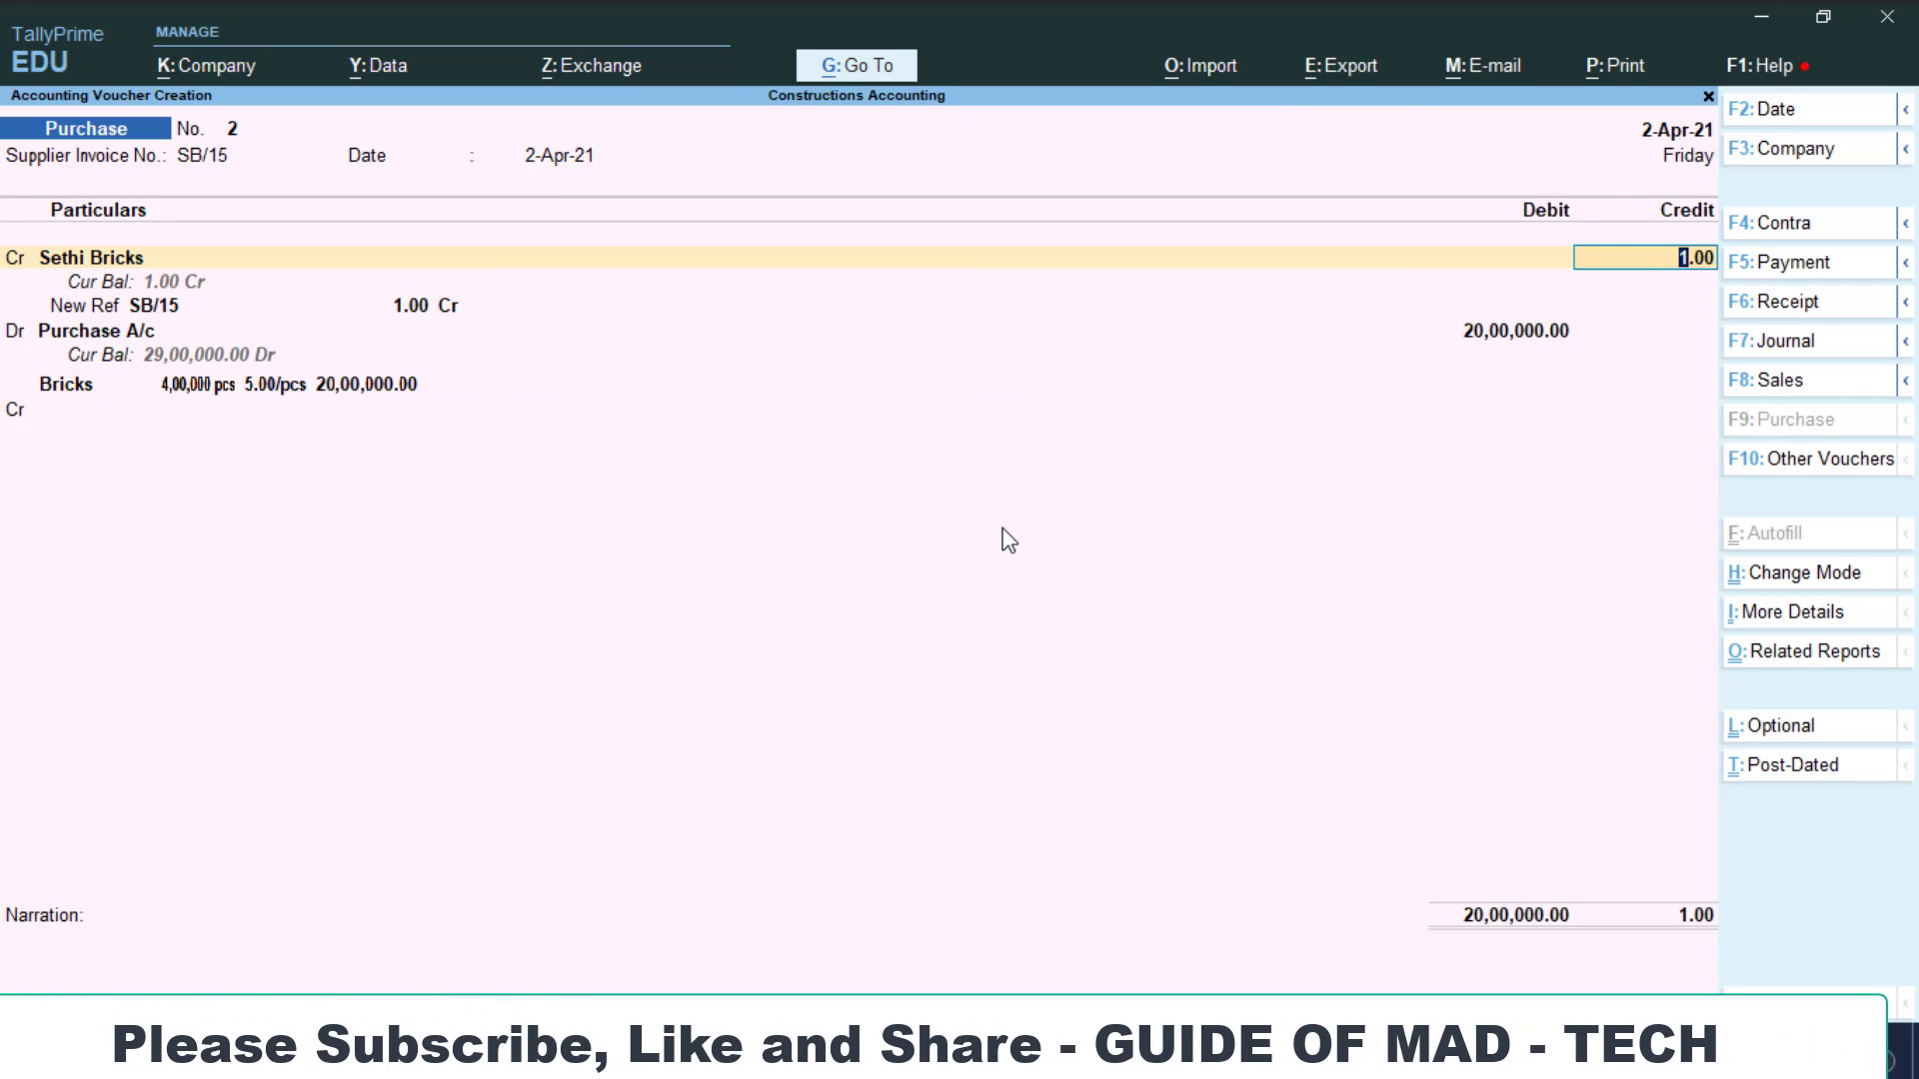
pyautogui.write('2000000')
pyautogui.press('Return')
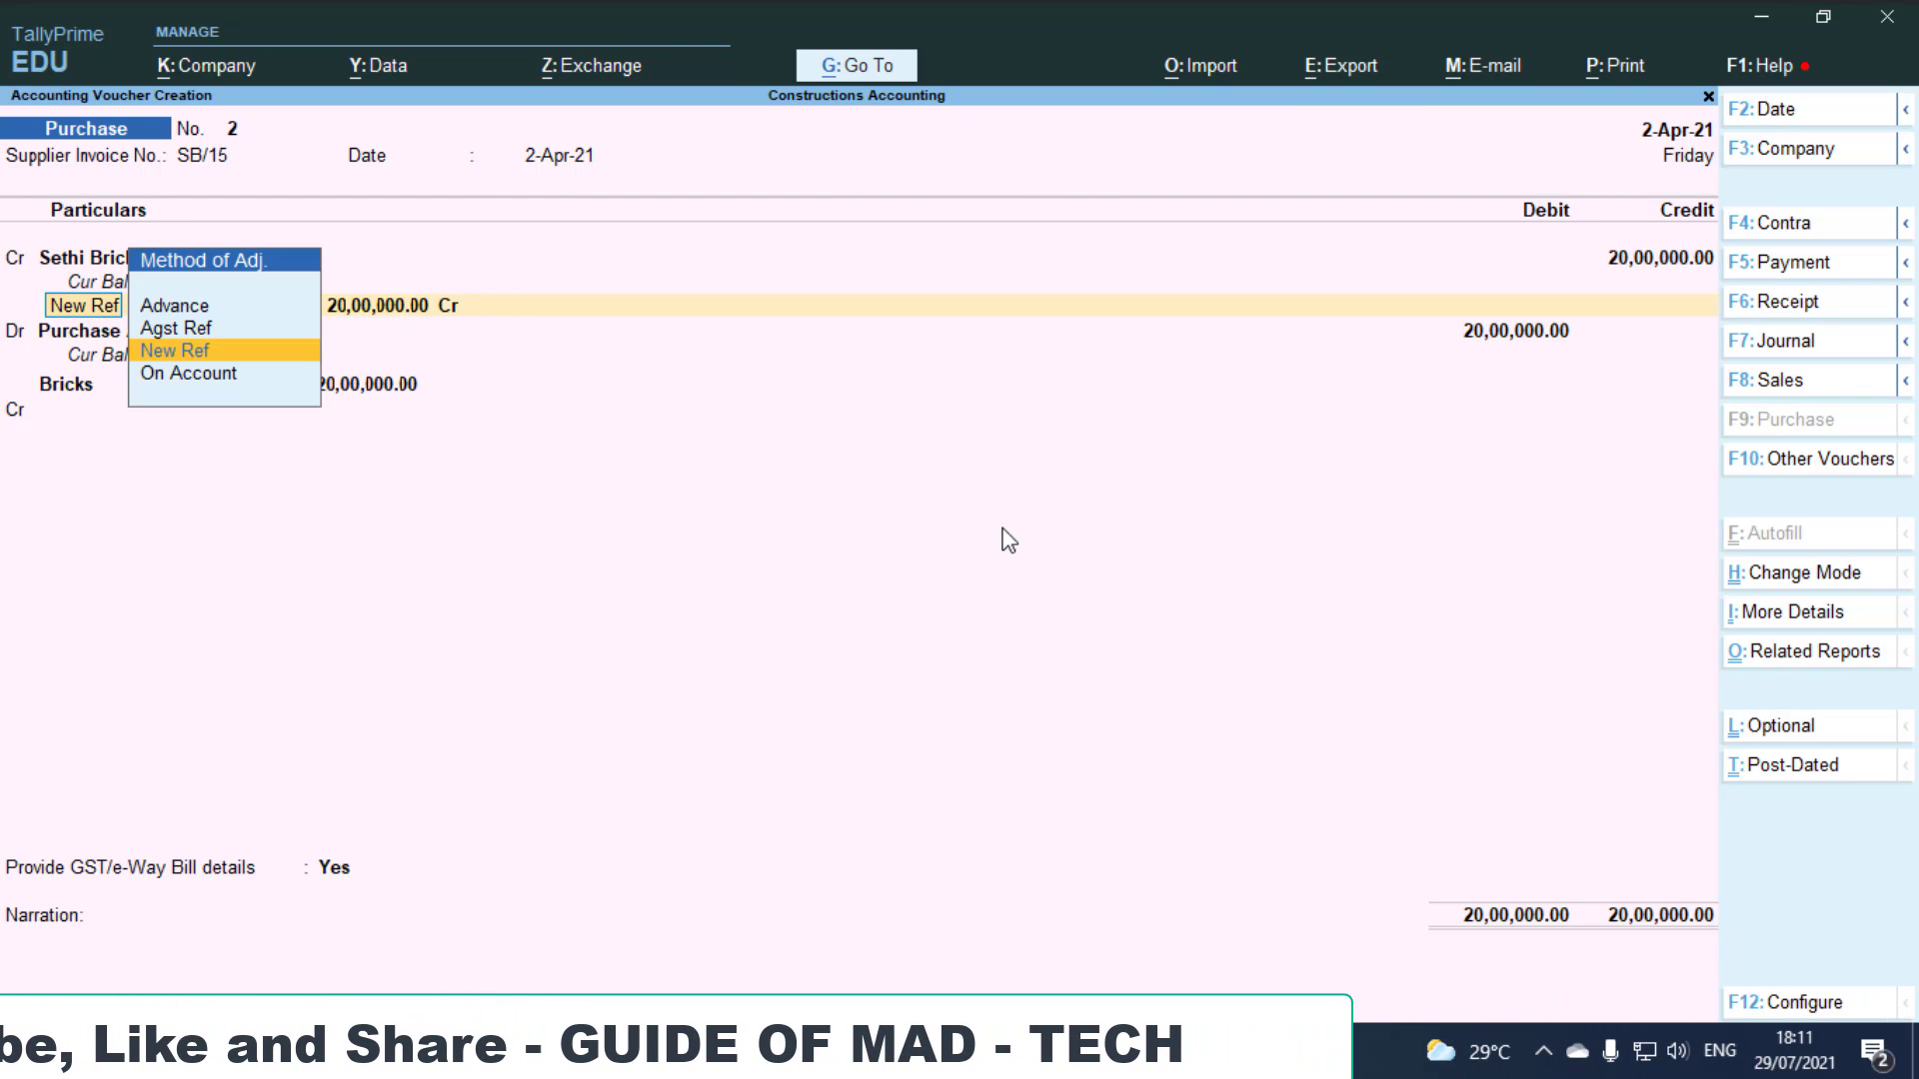
pyautogui.press('Return')
pyautogui.press('Return')
pyautogui.press('Return')
pyautogui.press('Return')
pyautogui.press('Return')
pyautogui.press('Return')
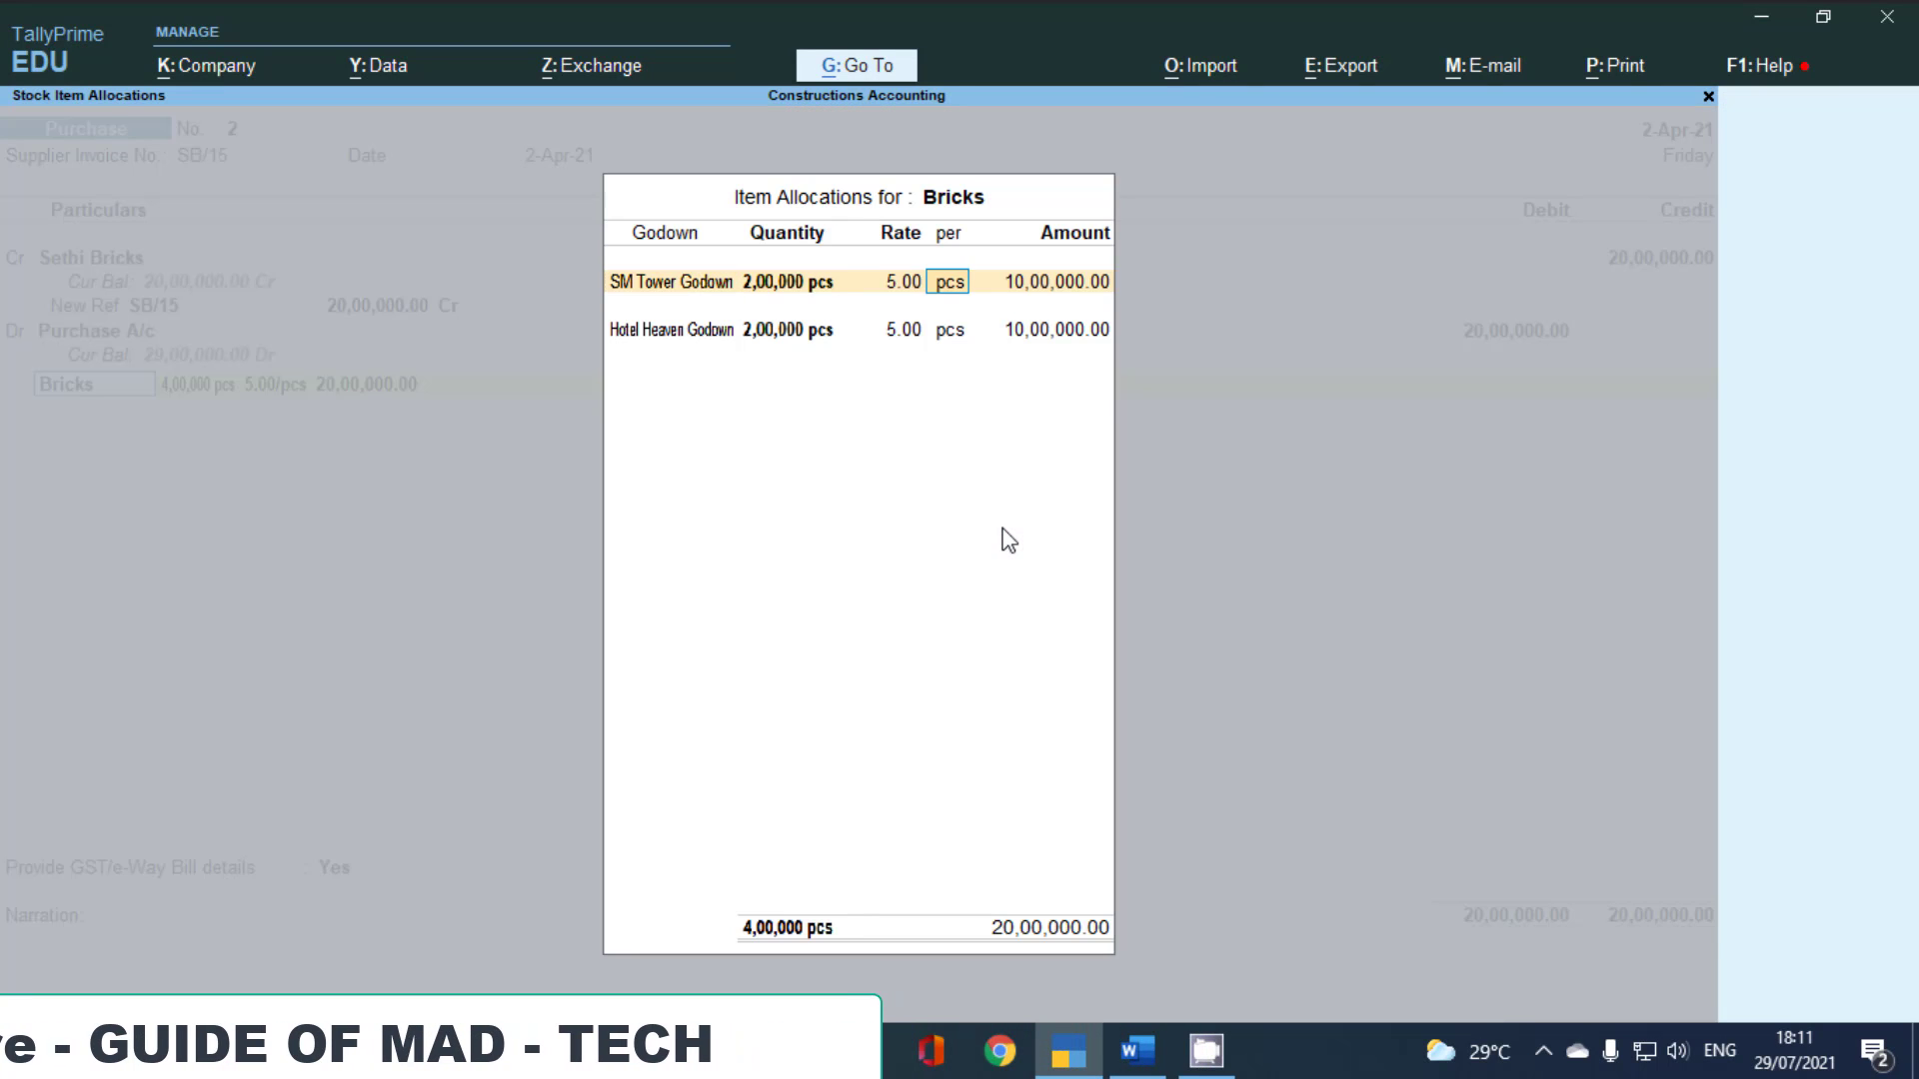
pyautogui.press('Return')
pyautogui.press('Return')
pyautogui.press('Return')
pyautogui.press('Return')
pyautogui.press('Return')
pyautogui.press('Return')
pyautogui.press('Return')
pyautogui.press('Return')
pyautogui.press('Return')
pyautogui.press('Return')
pyautogui.press('Return')
pyautogui.press('Return')
pyautogui.press('Return')
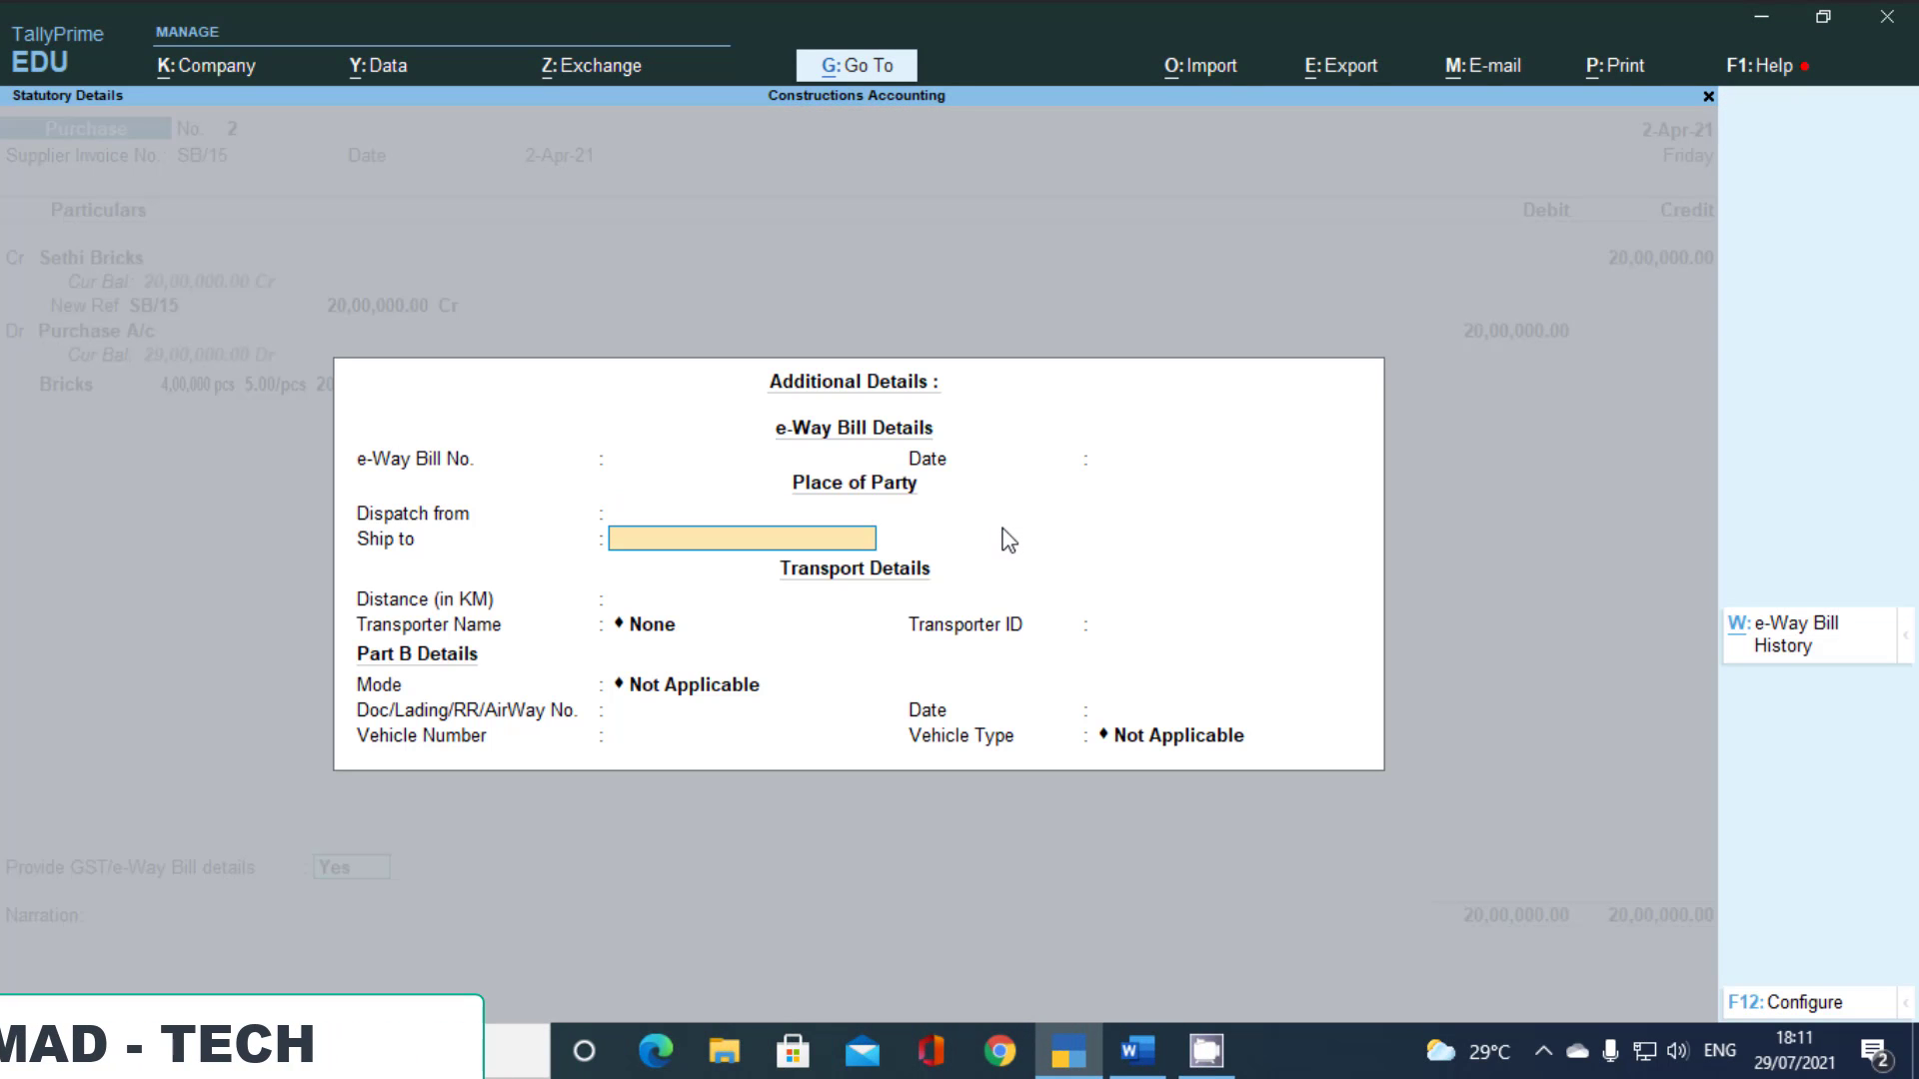
pyautogui.press('BackSpace')
pyautogui.press('Escape')
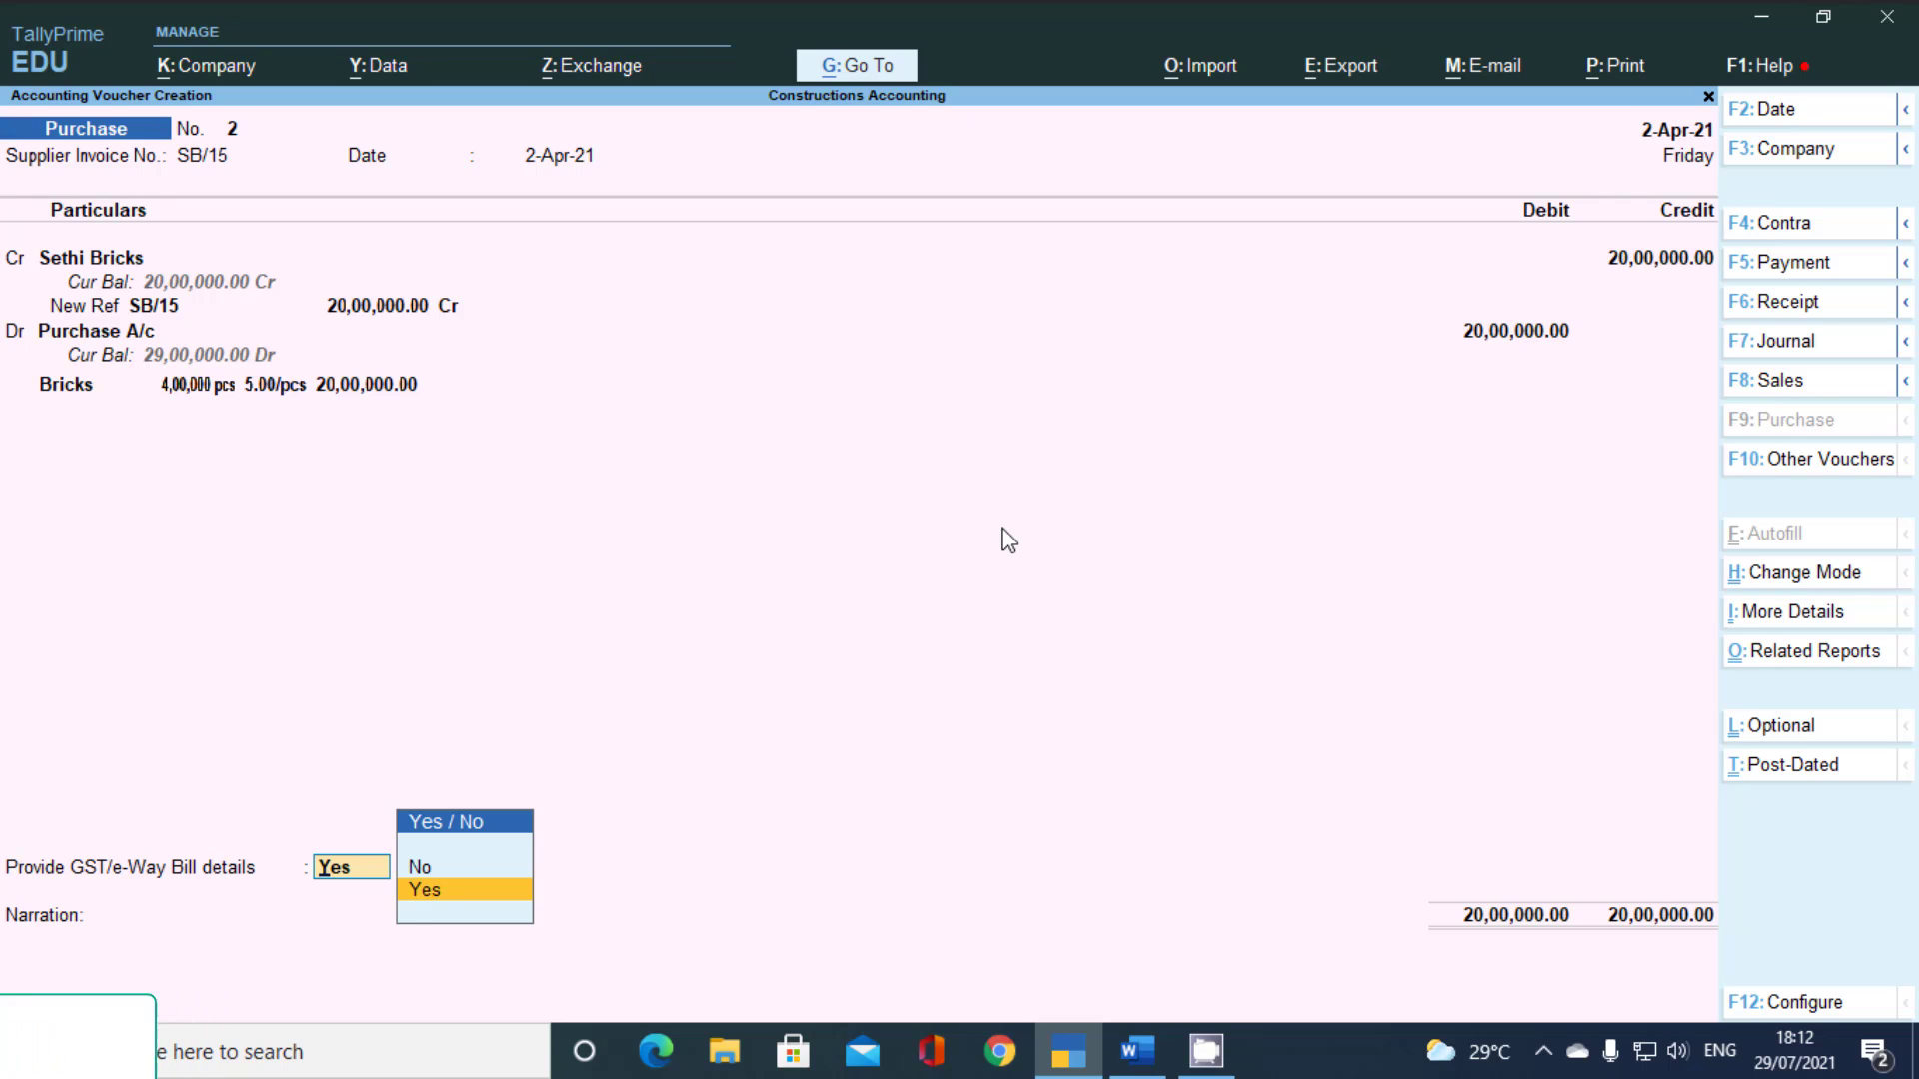
pyautogui.press('n')
pyautogui.press('Return')
pyautogui.press('Return')
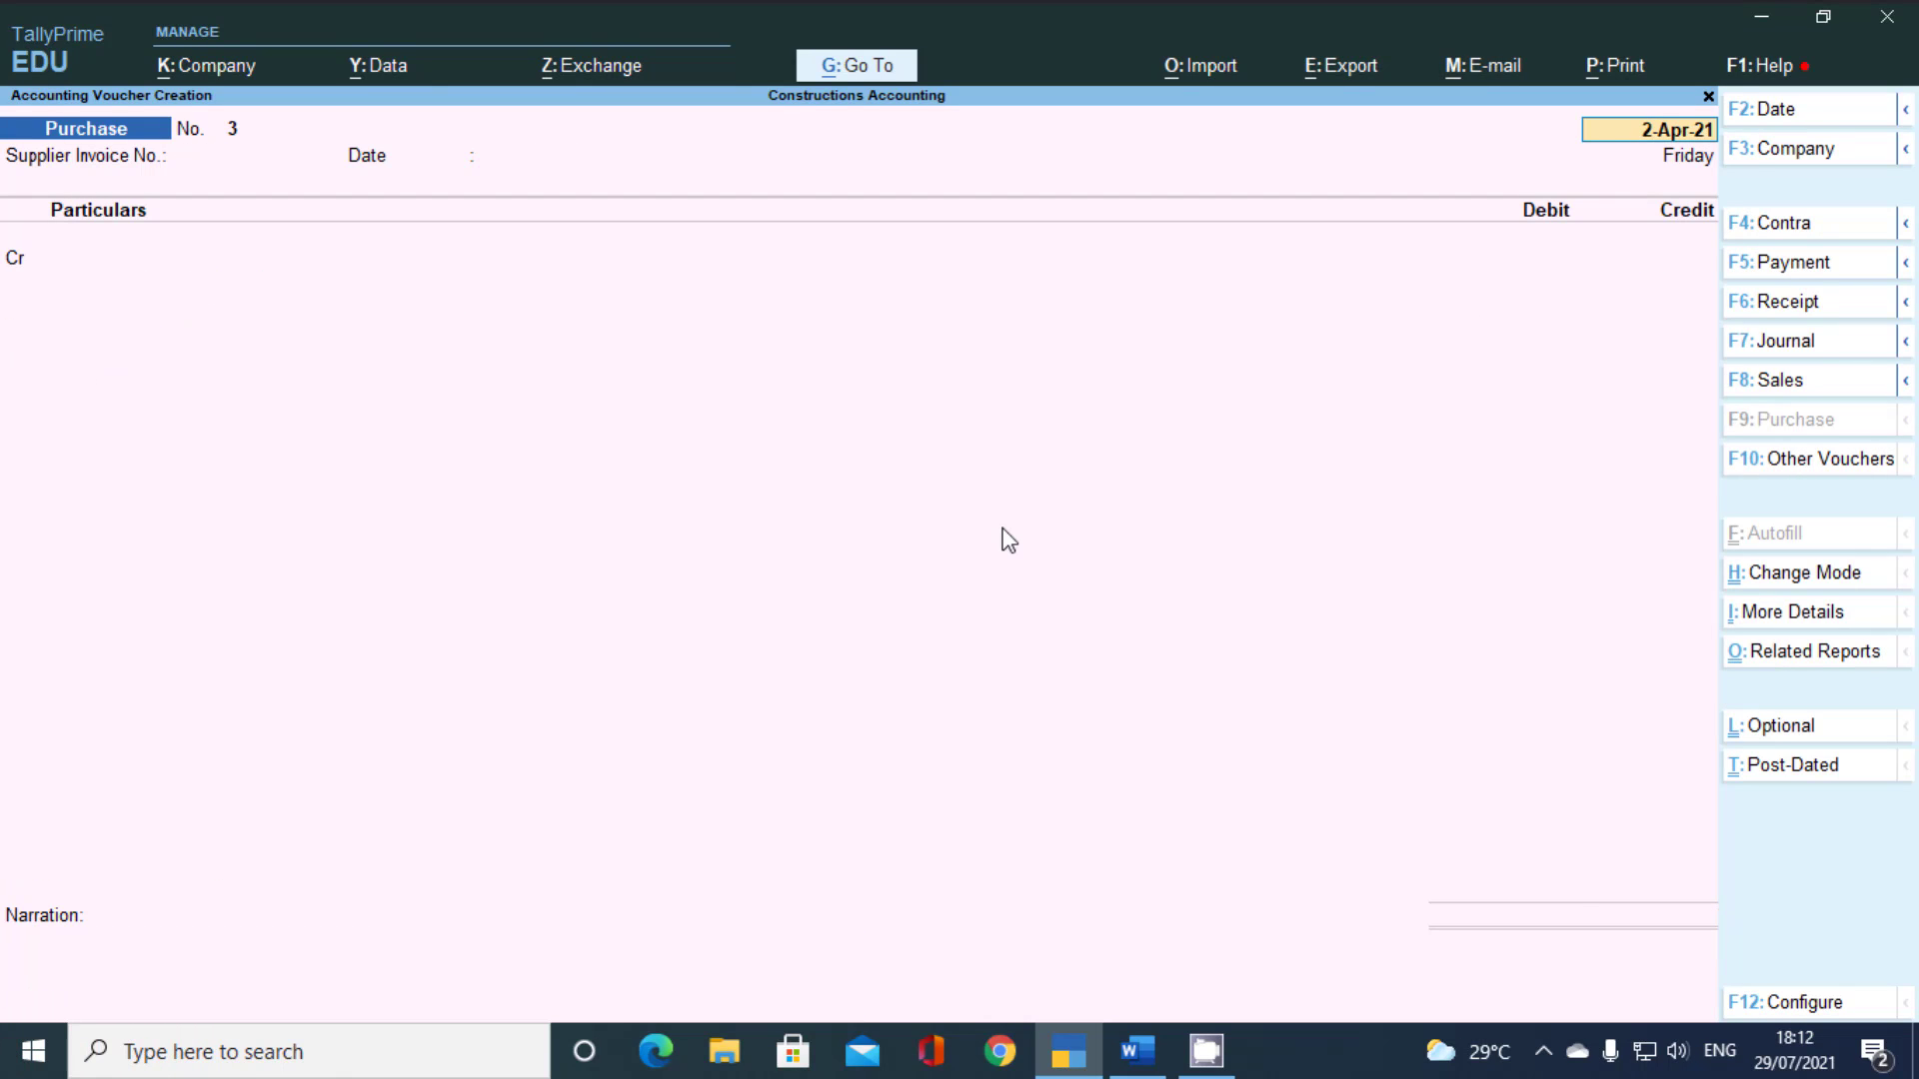
# Select the RM Stone Cursher purchase row in the Word assignment table
pyautogui.hotkey('alt', 'Tab')
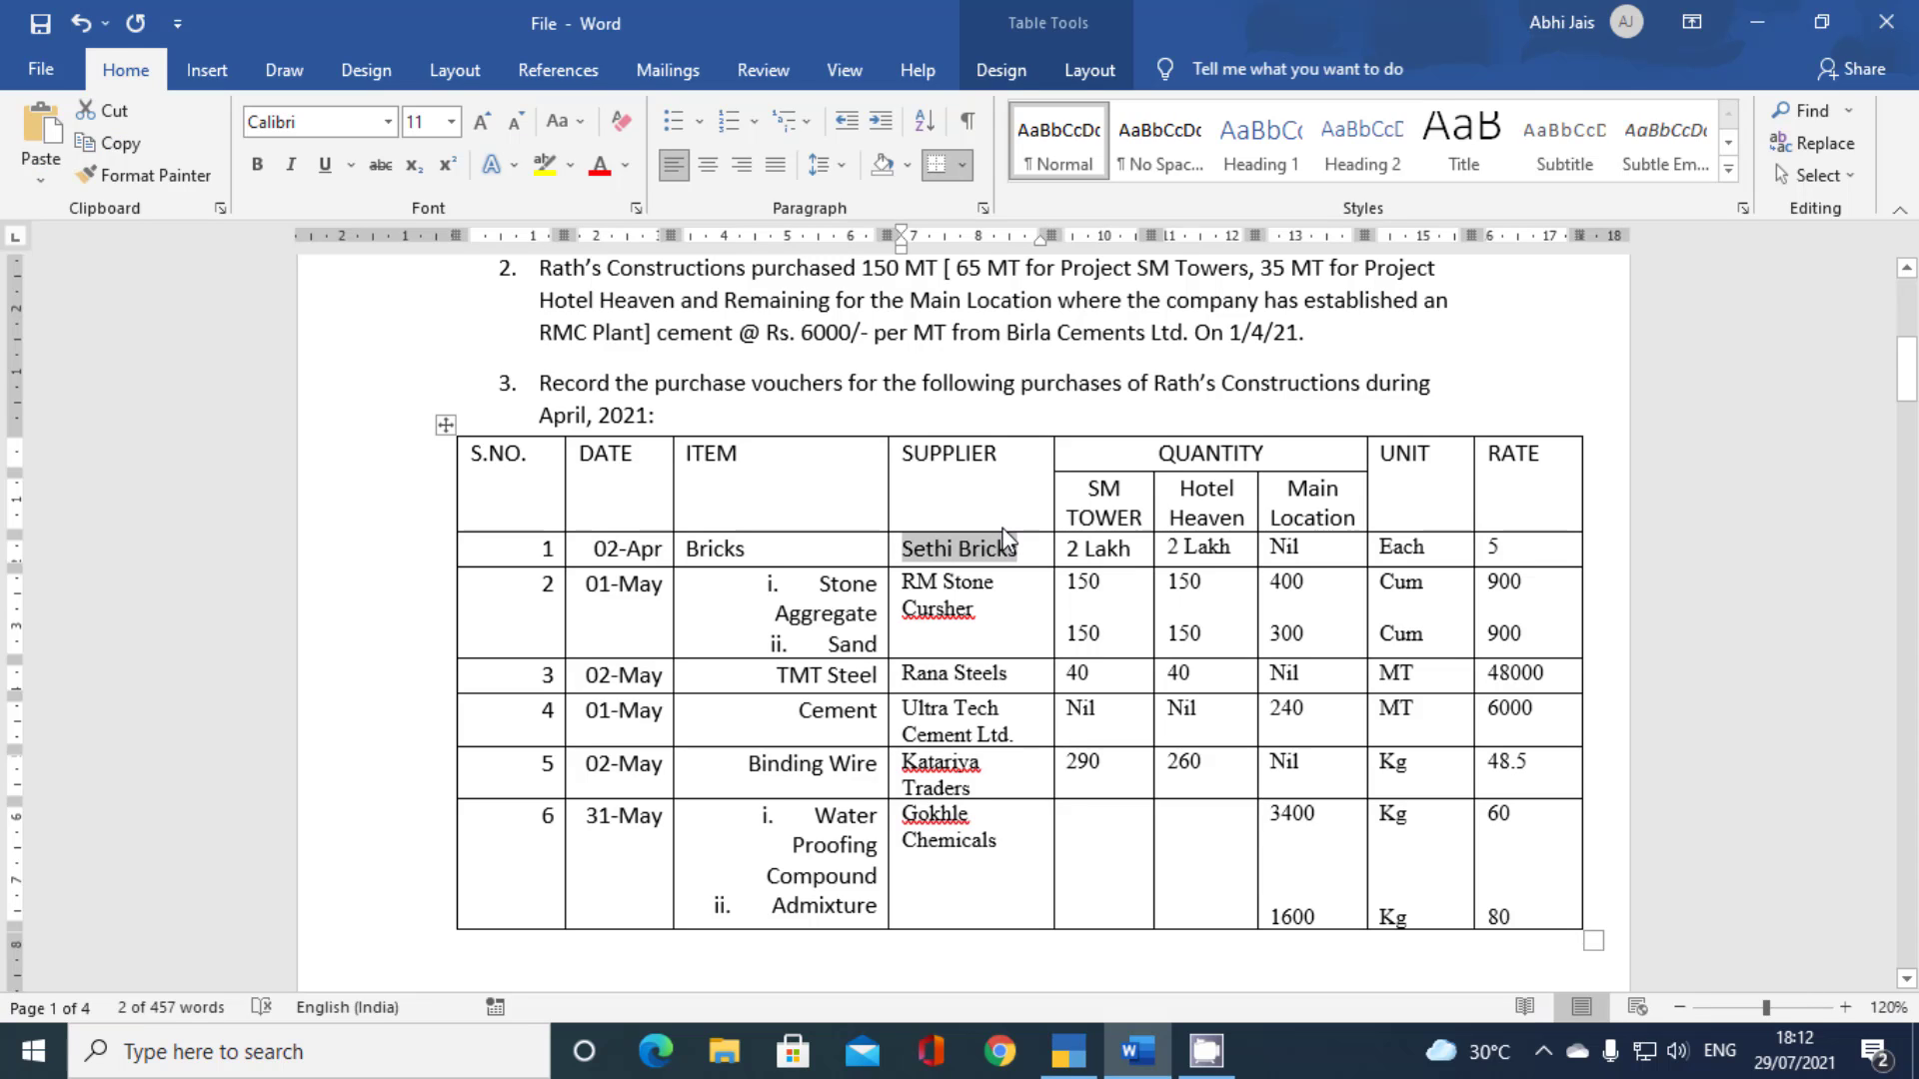
pyautogui.click(990, 632)
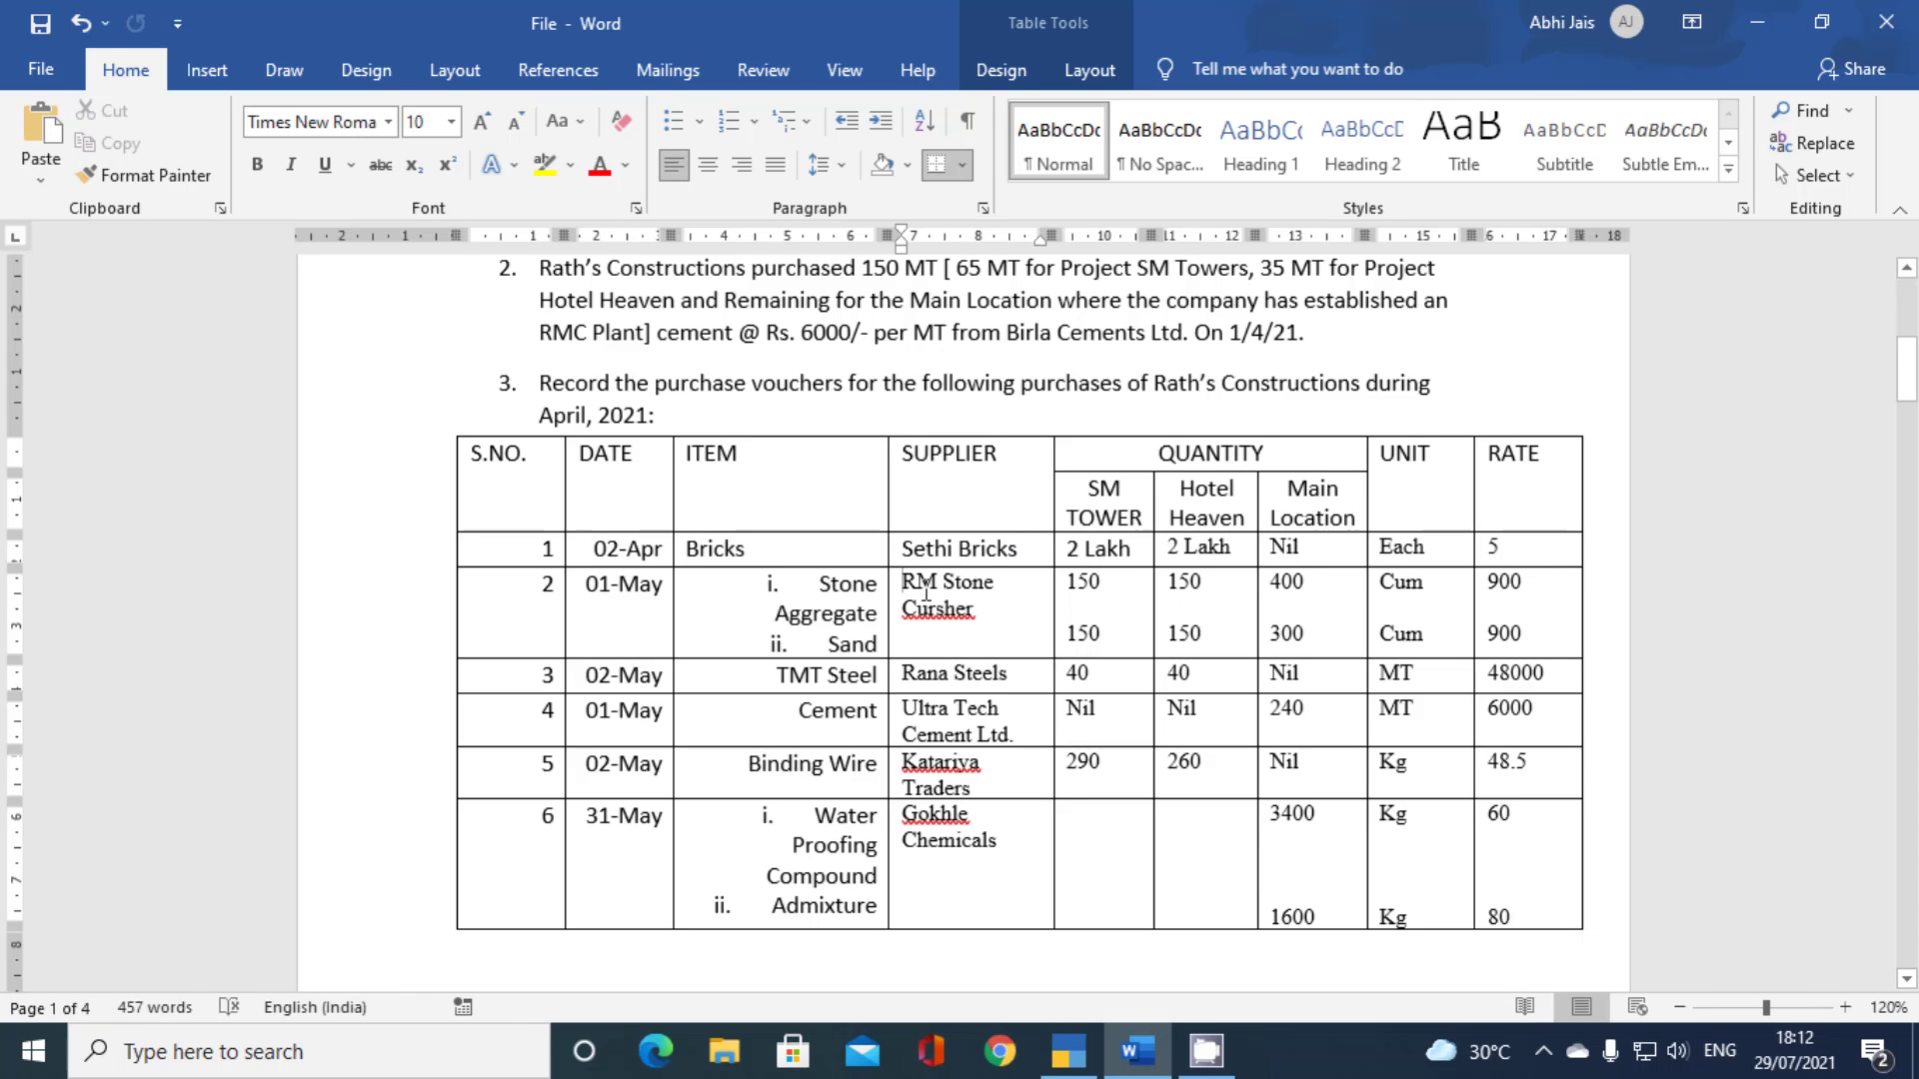
pyautogui.moveTo(925, 591); pyautogui.dragTo(983, 614)
pyautogui.hotkey('alt', 'Tab')
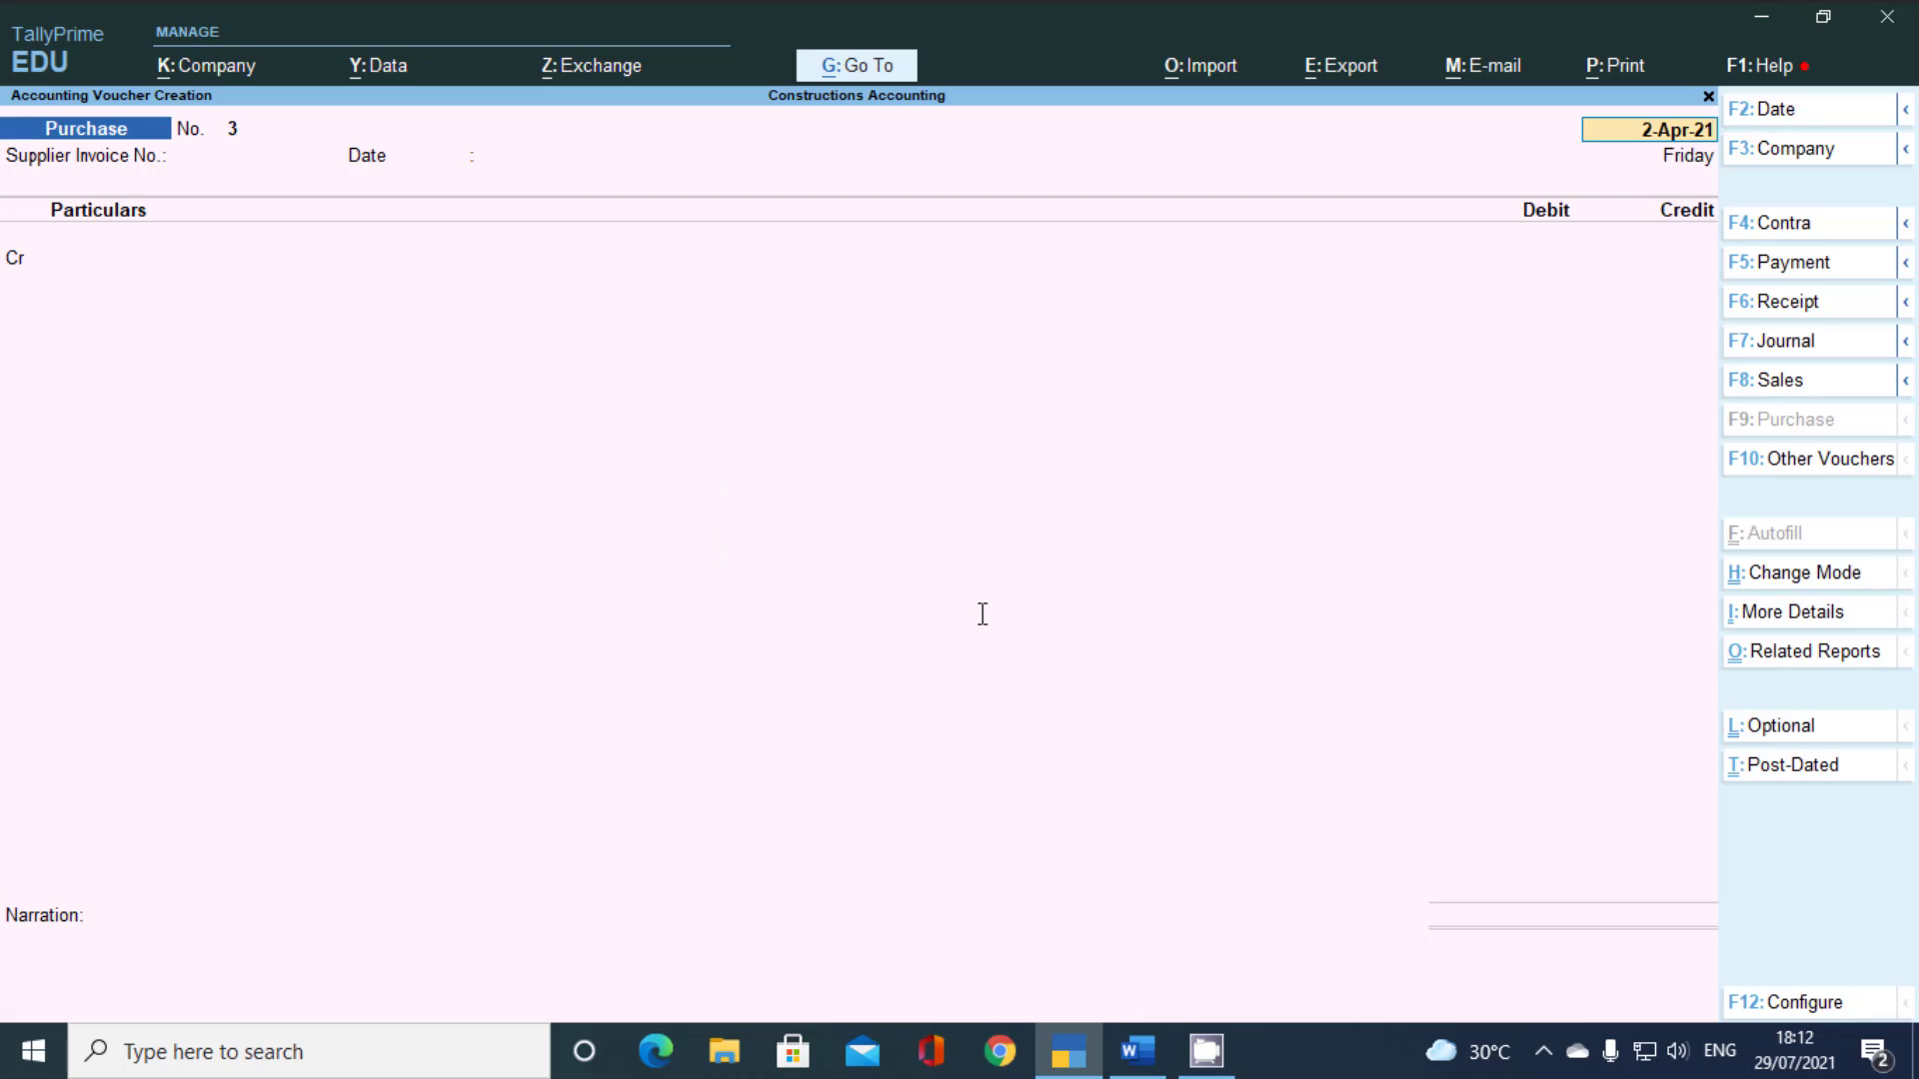
pyautogui.hotkey('alt', 'Tab')
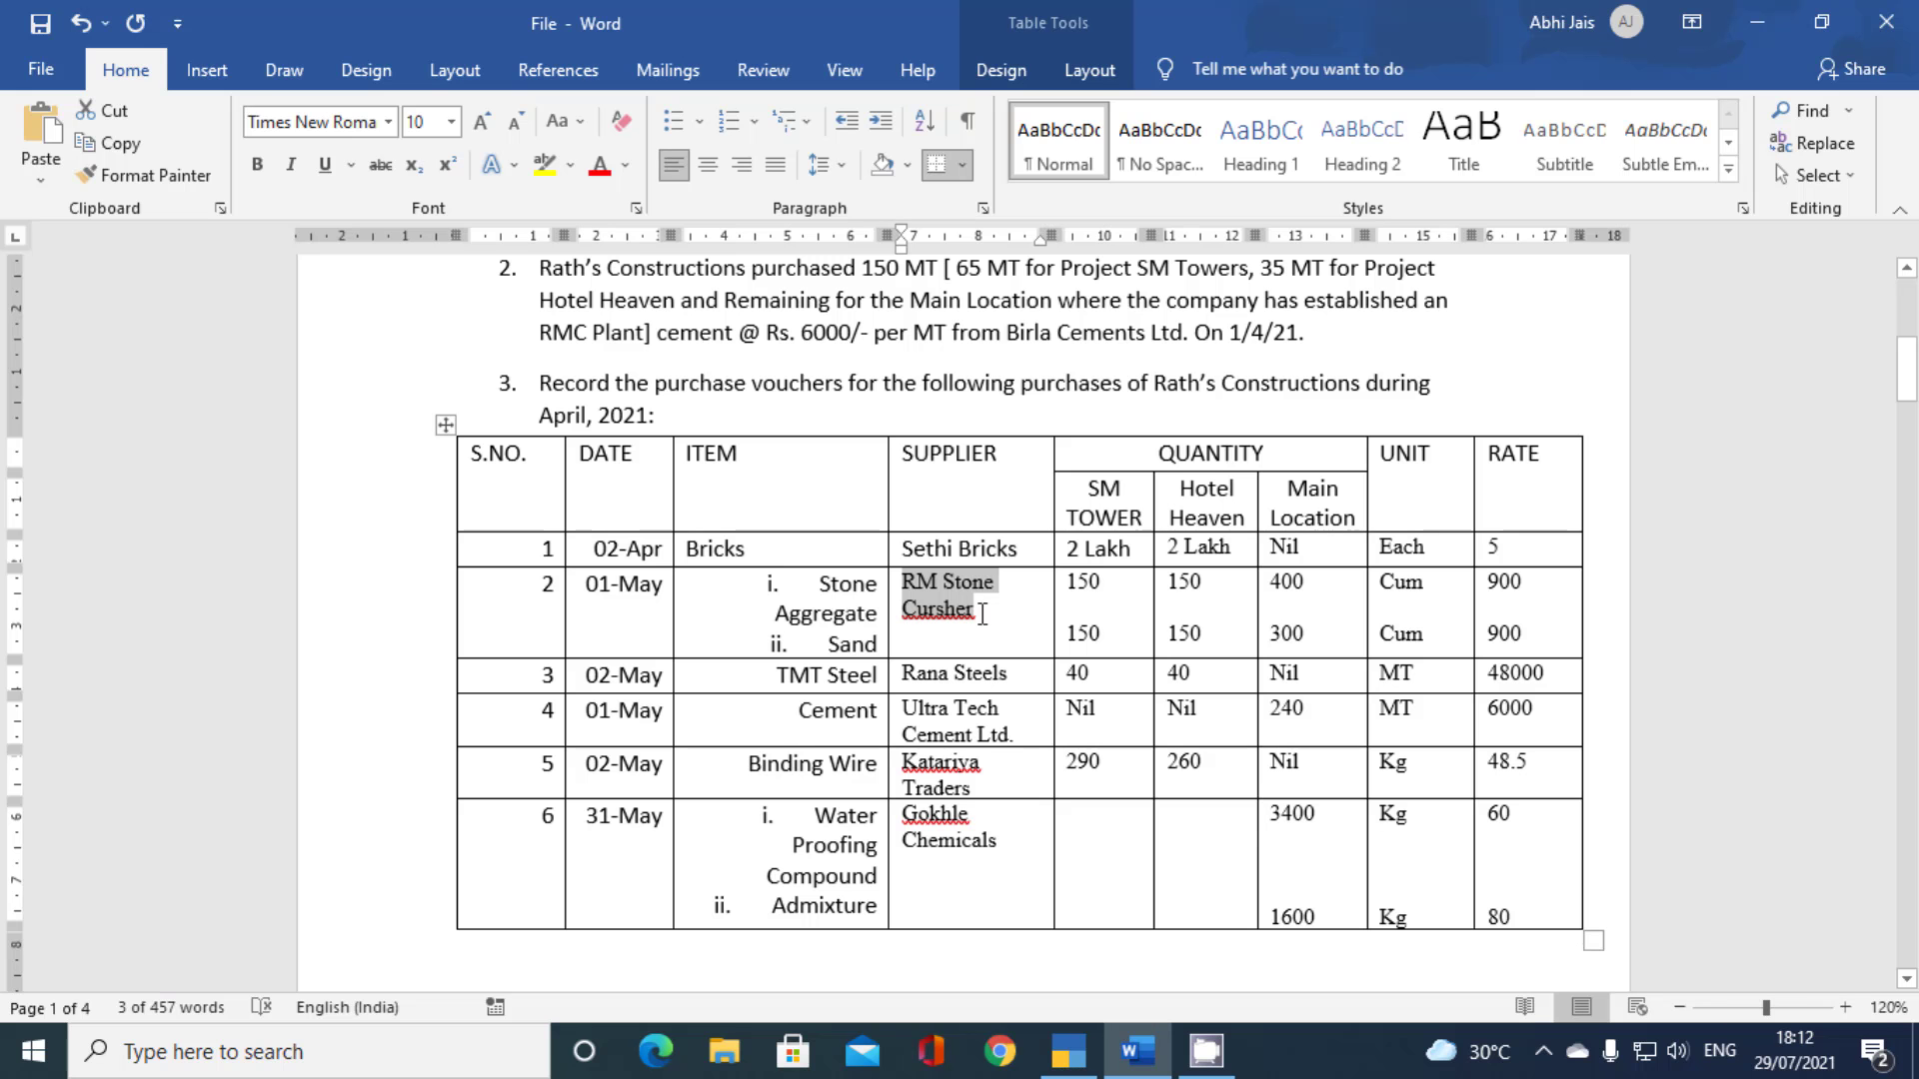
pyautogui.hotkey('alt', 'Tab')
# Date voucher No. 3 as 1-May-21 with supplier invoice SM/0145
pyautogui.press('F2')
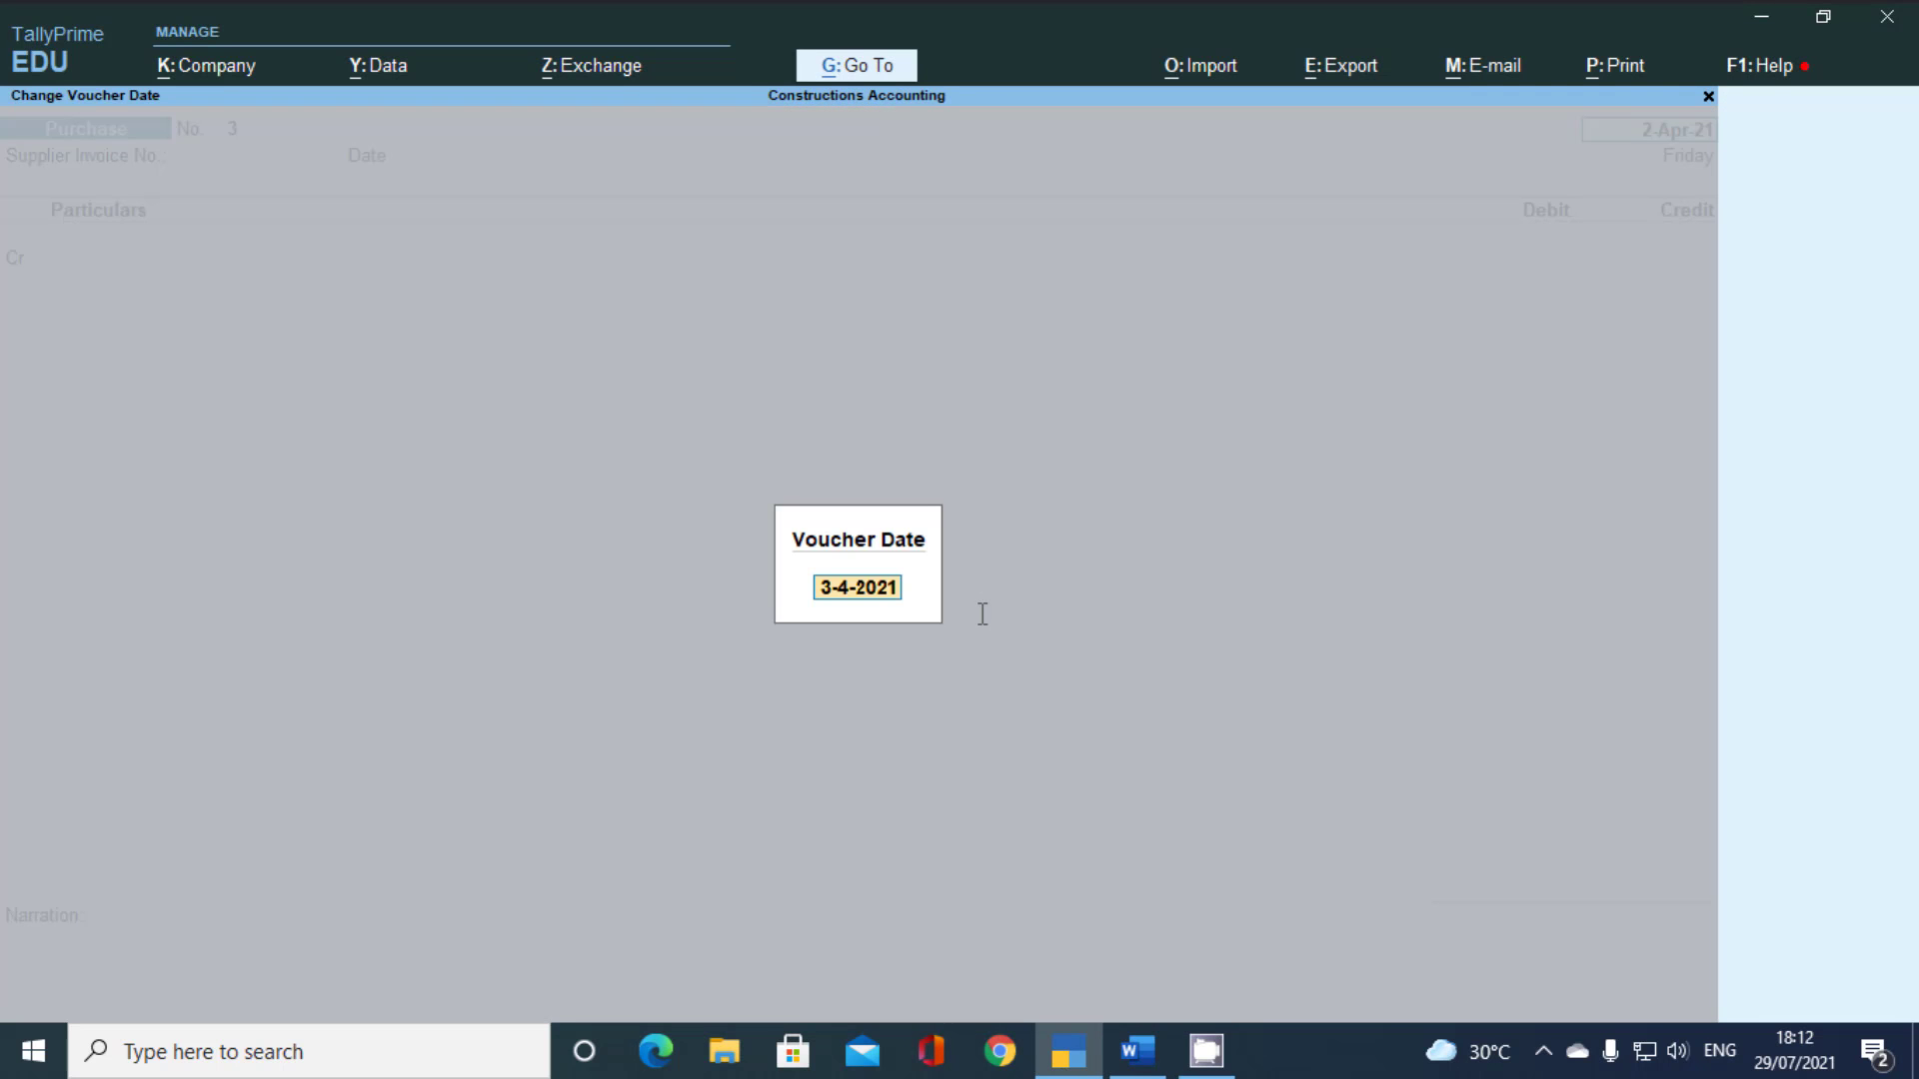
pyautogui.write('1.5')
pyautogui.press('Return')
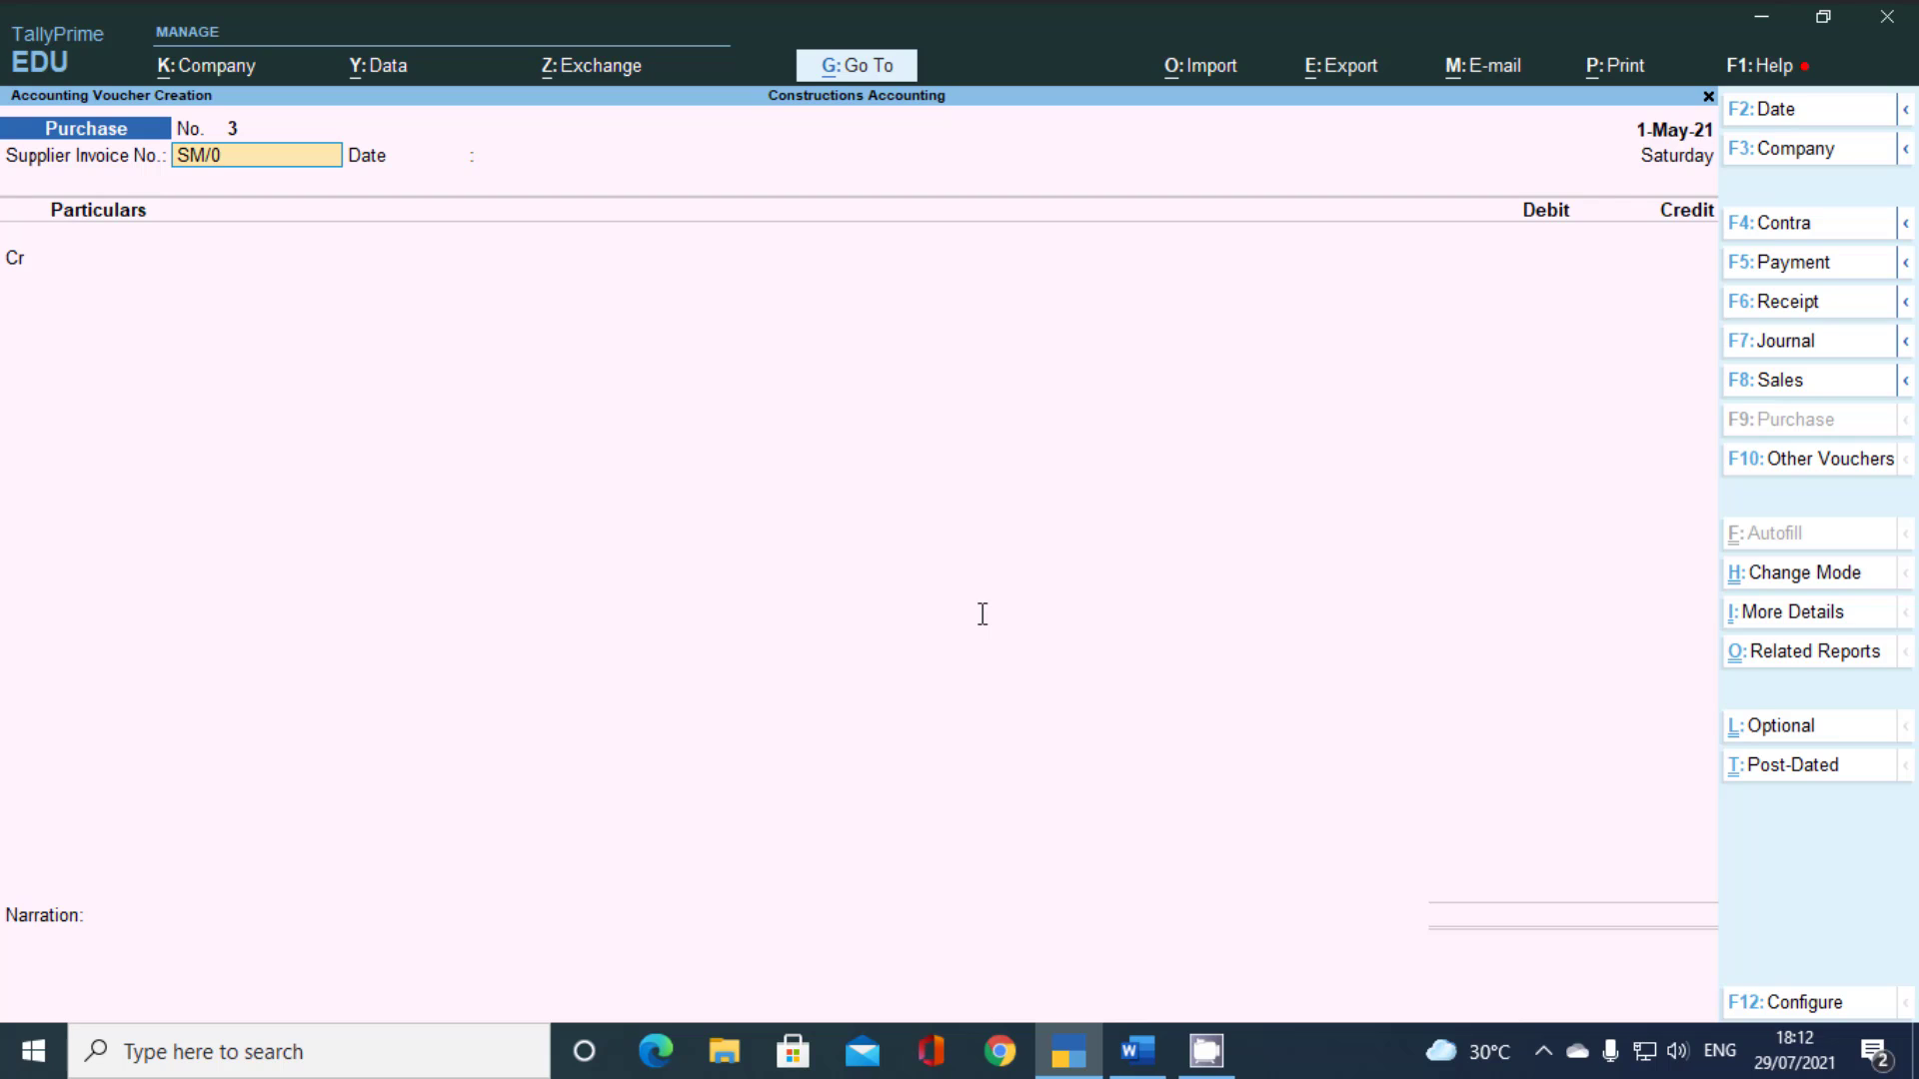
pyautogui.press('Return')
pyautogui.press('Return')
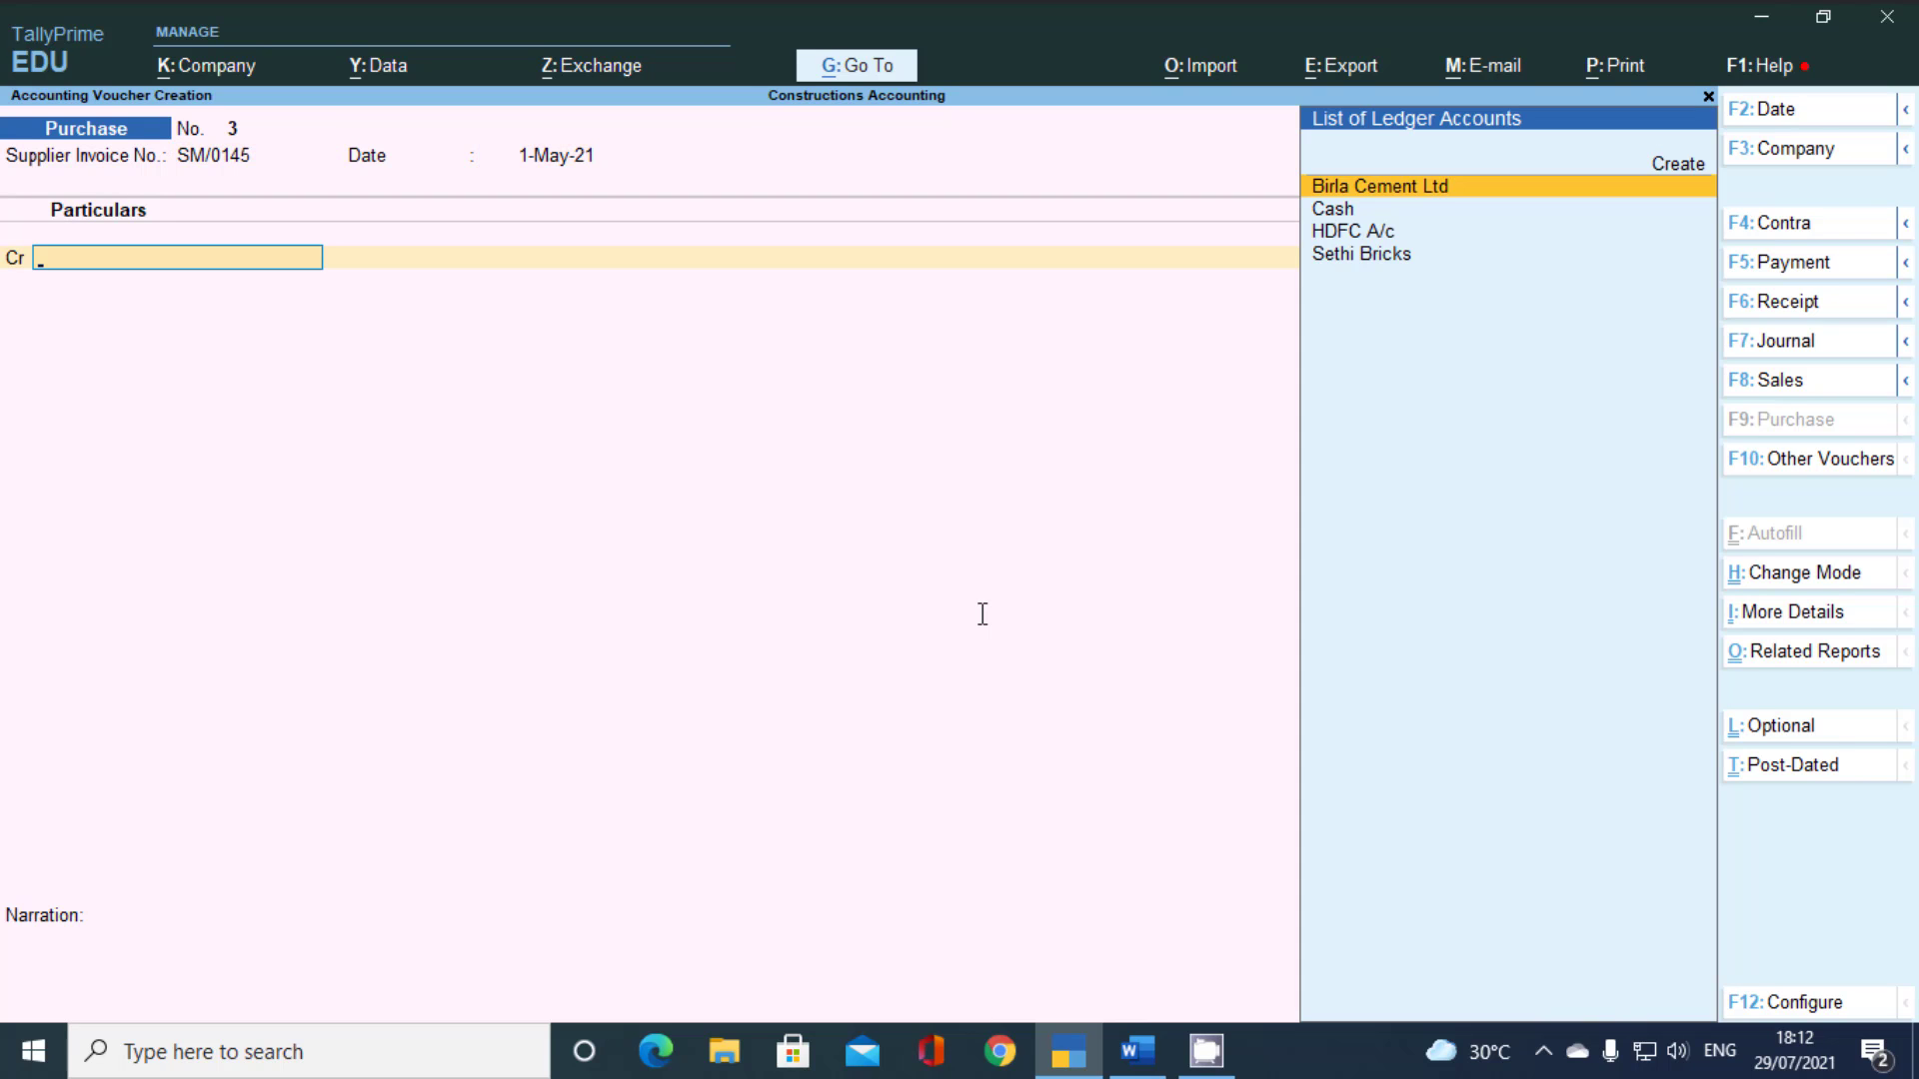
# Create the RM Stone Cursher ledger under Sundry Creditors
pyautogui.hotkey('alt', 'c')
pyautogui.write('RM Stone Cursher')
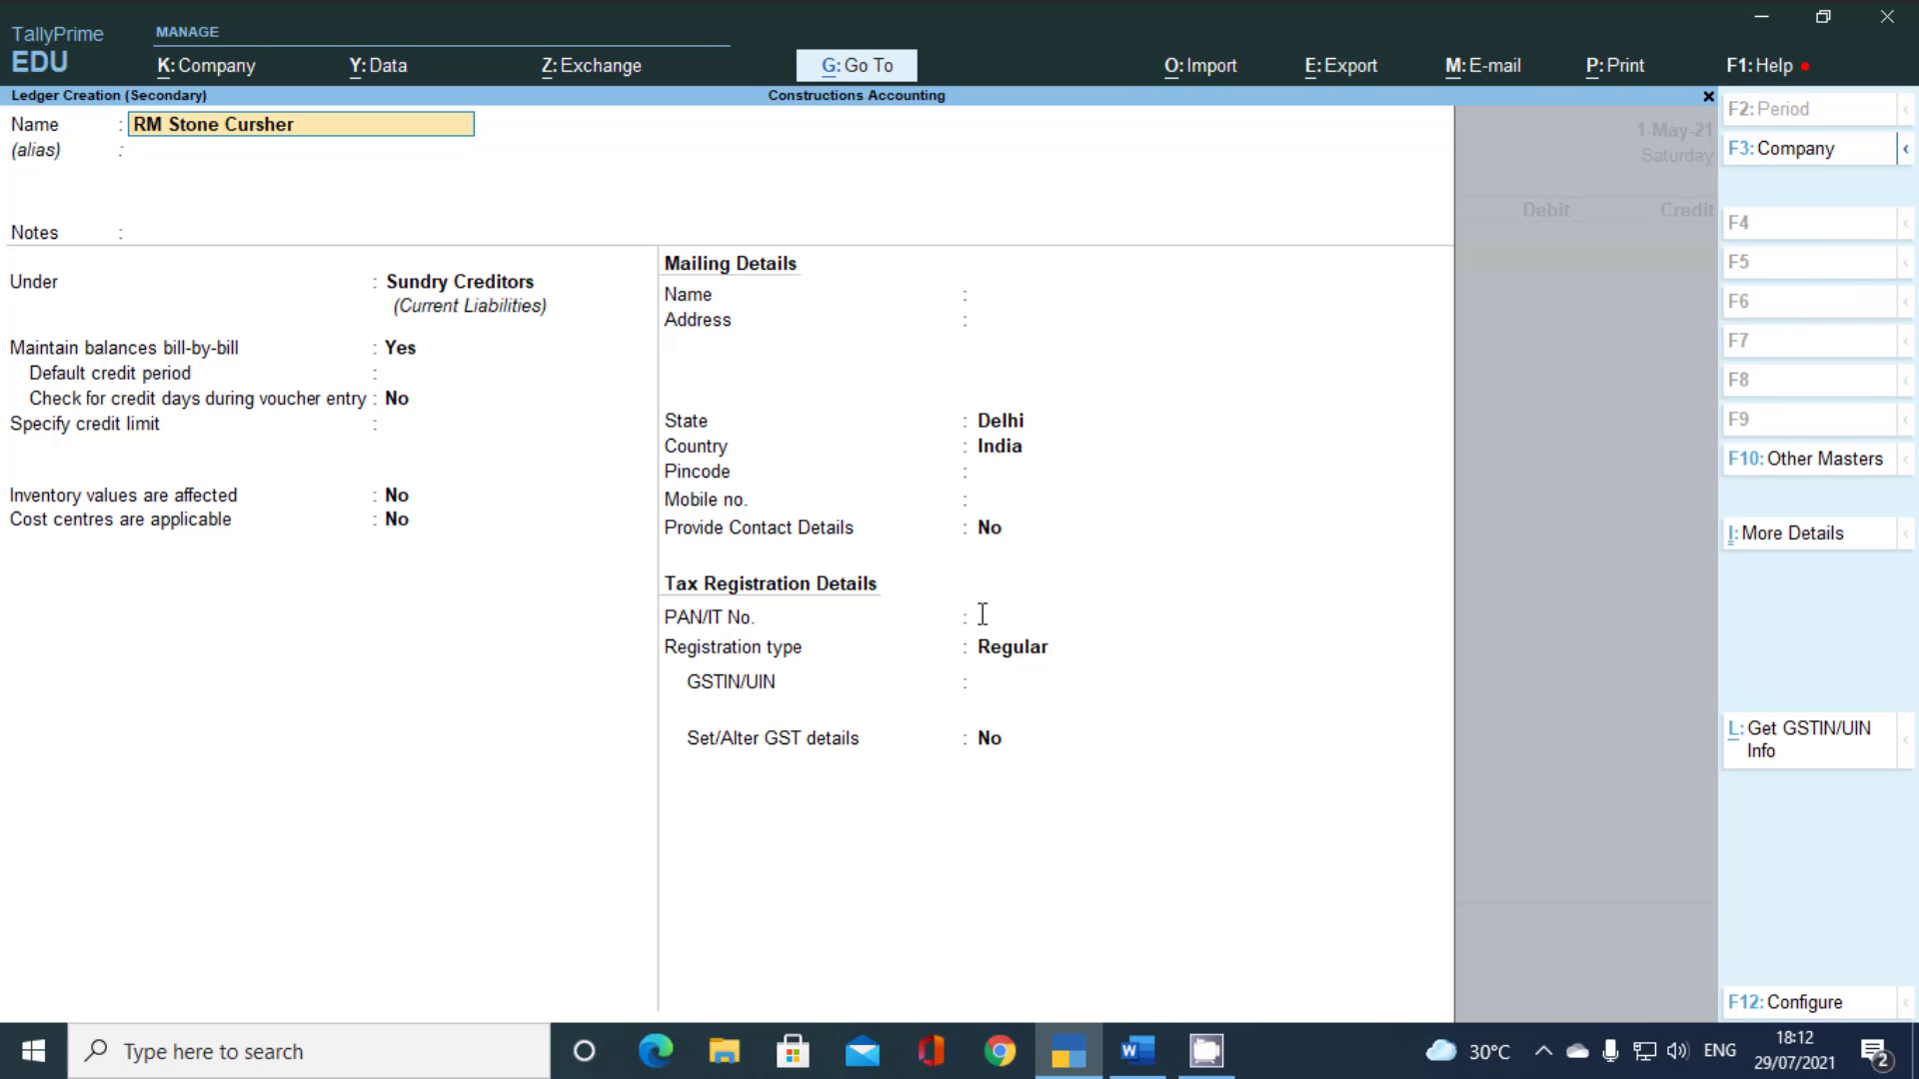
pyautogui.press('Return')
pyautogui.press('Return')
pyautogui.press('Return')
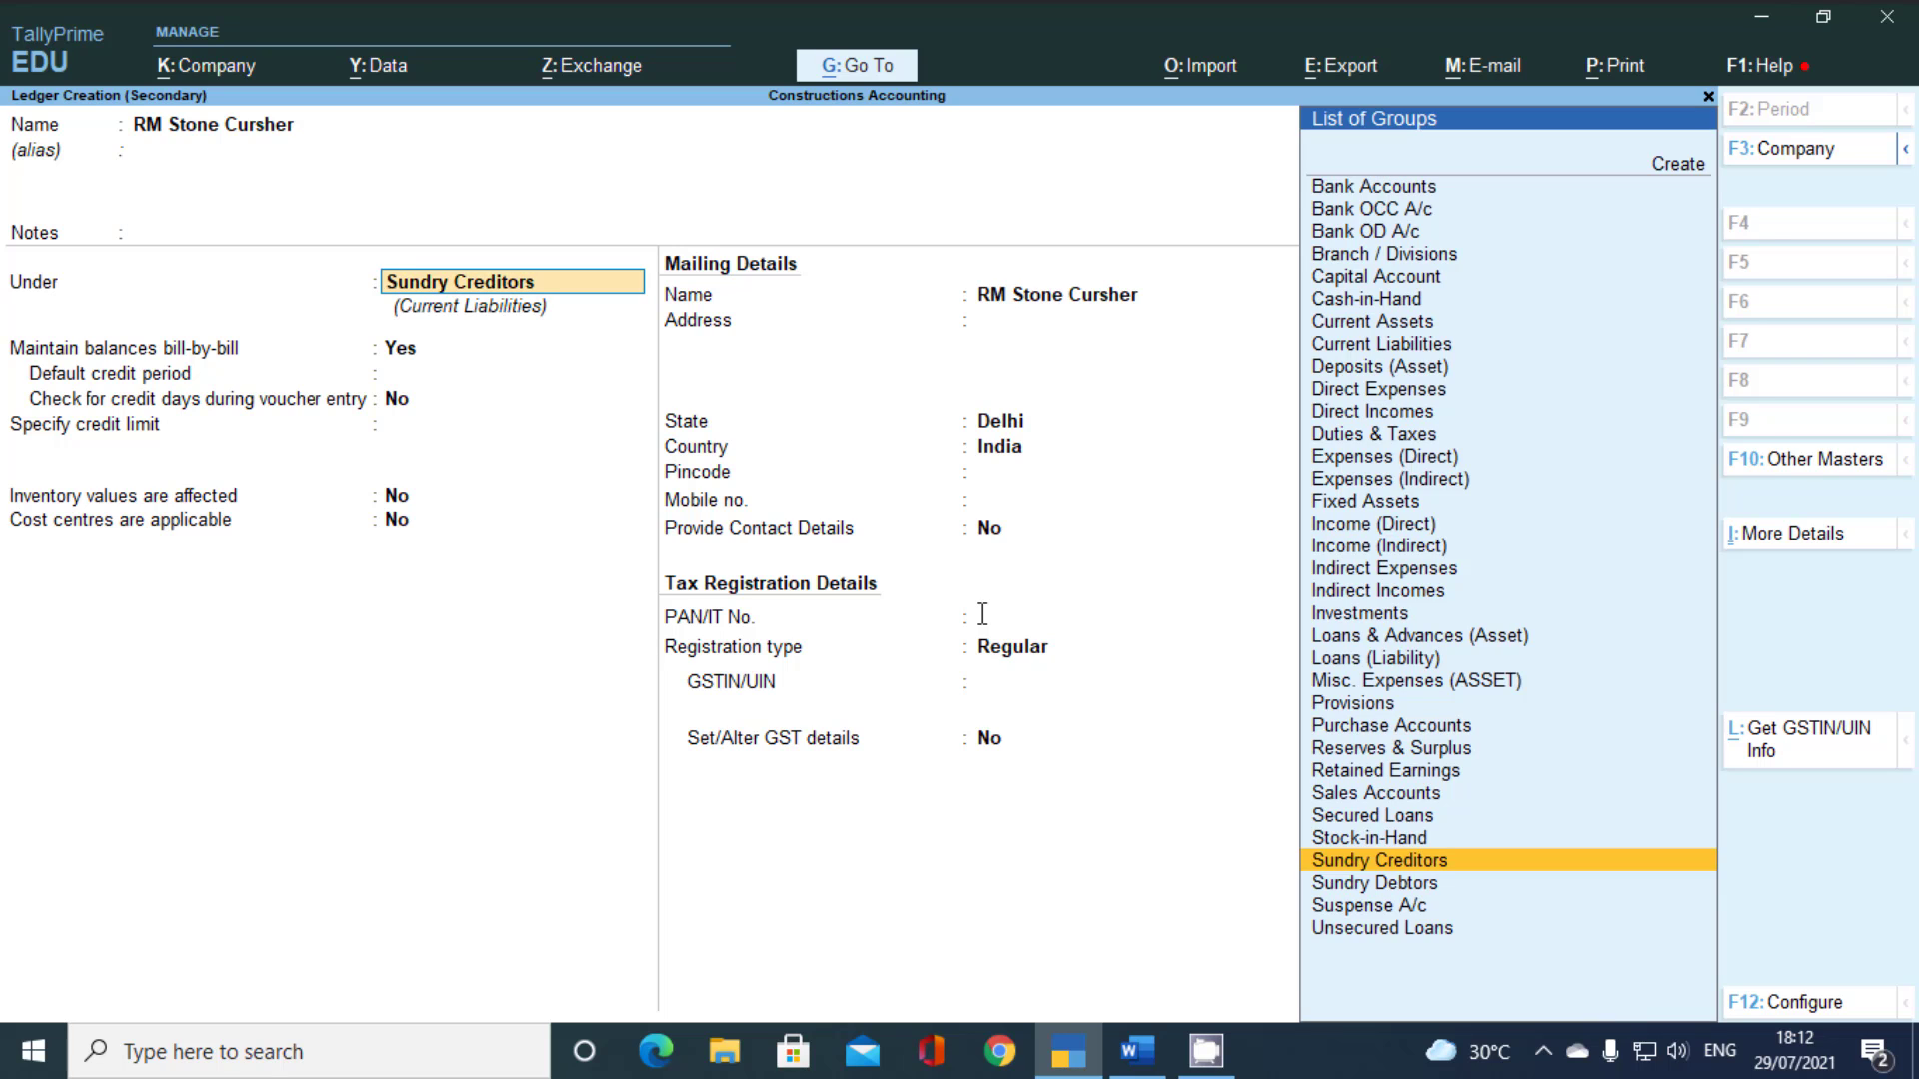
pyautogui.press('Return')
pyautogui.press('Return')
pyautogui.press('Return')
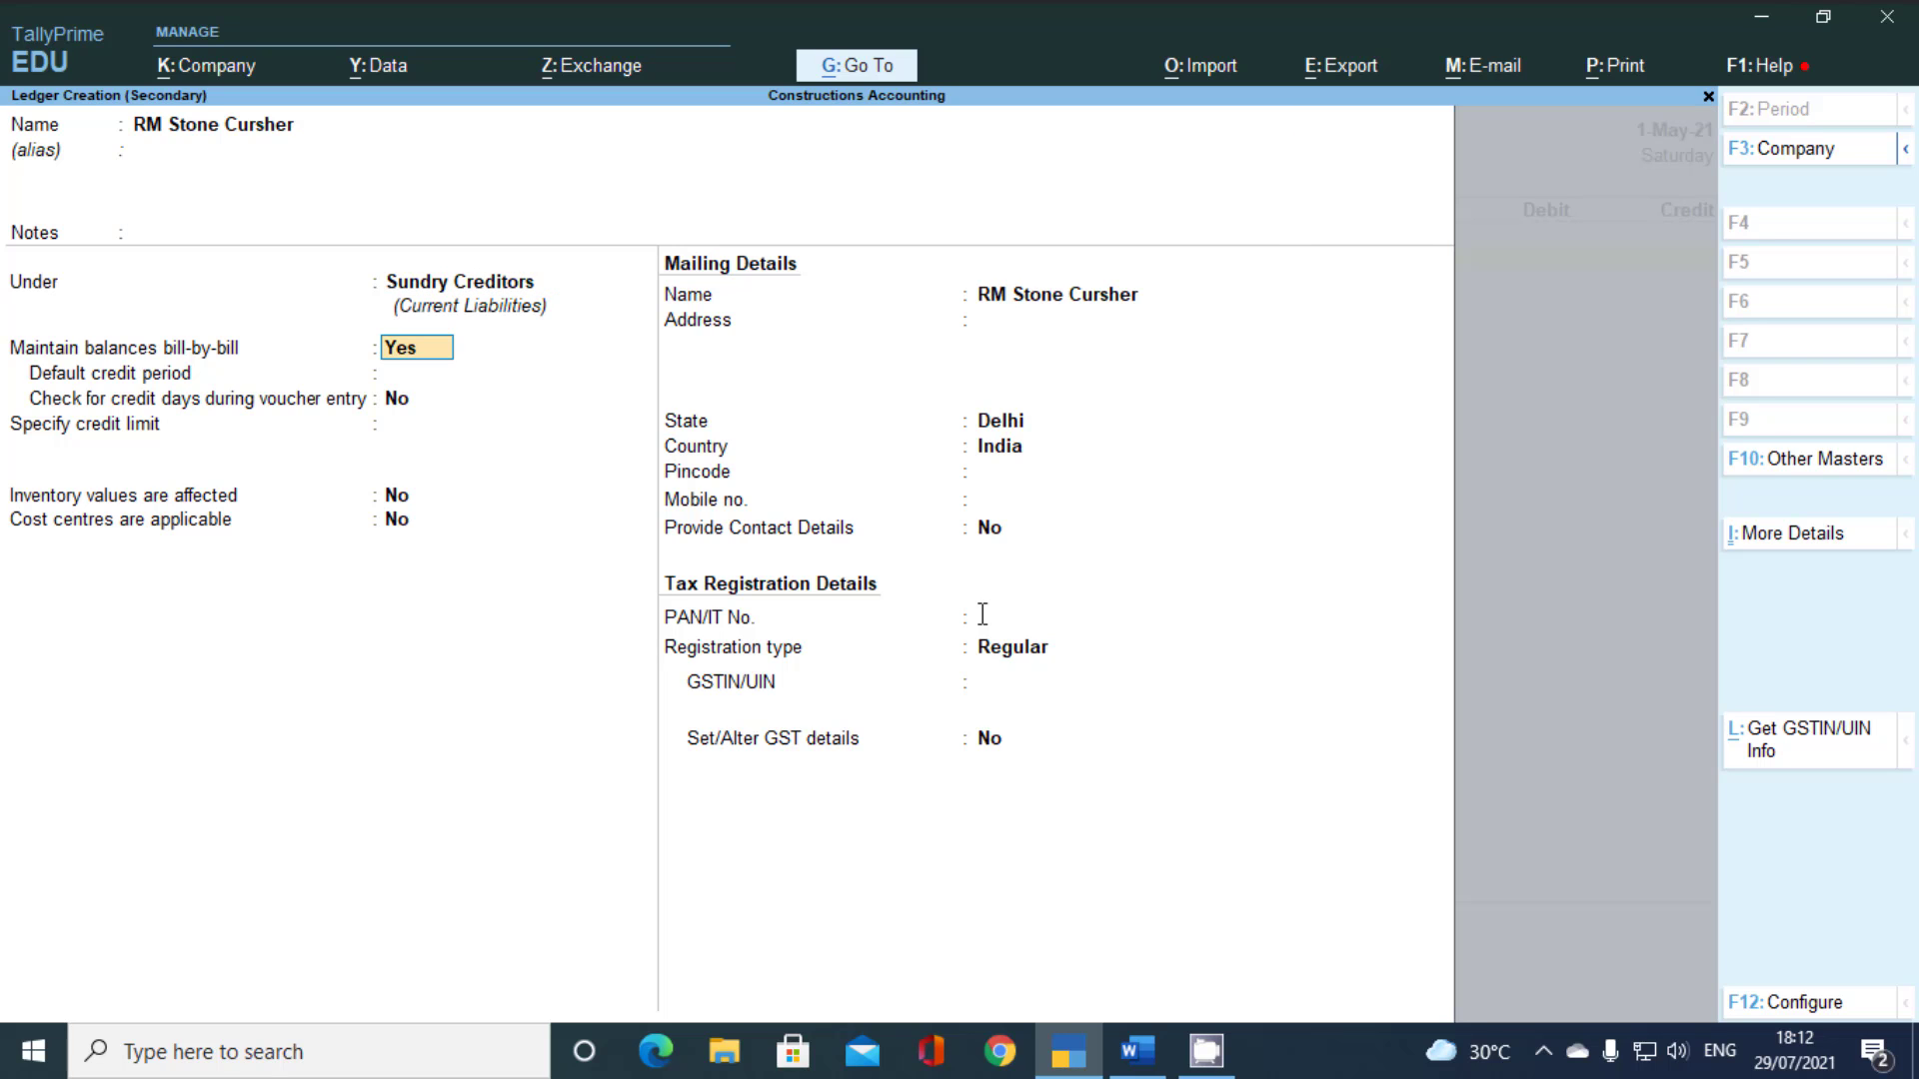
pyautogui.hotkey('ctrl', 'a')
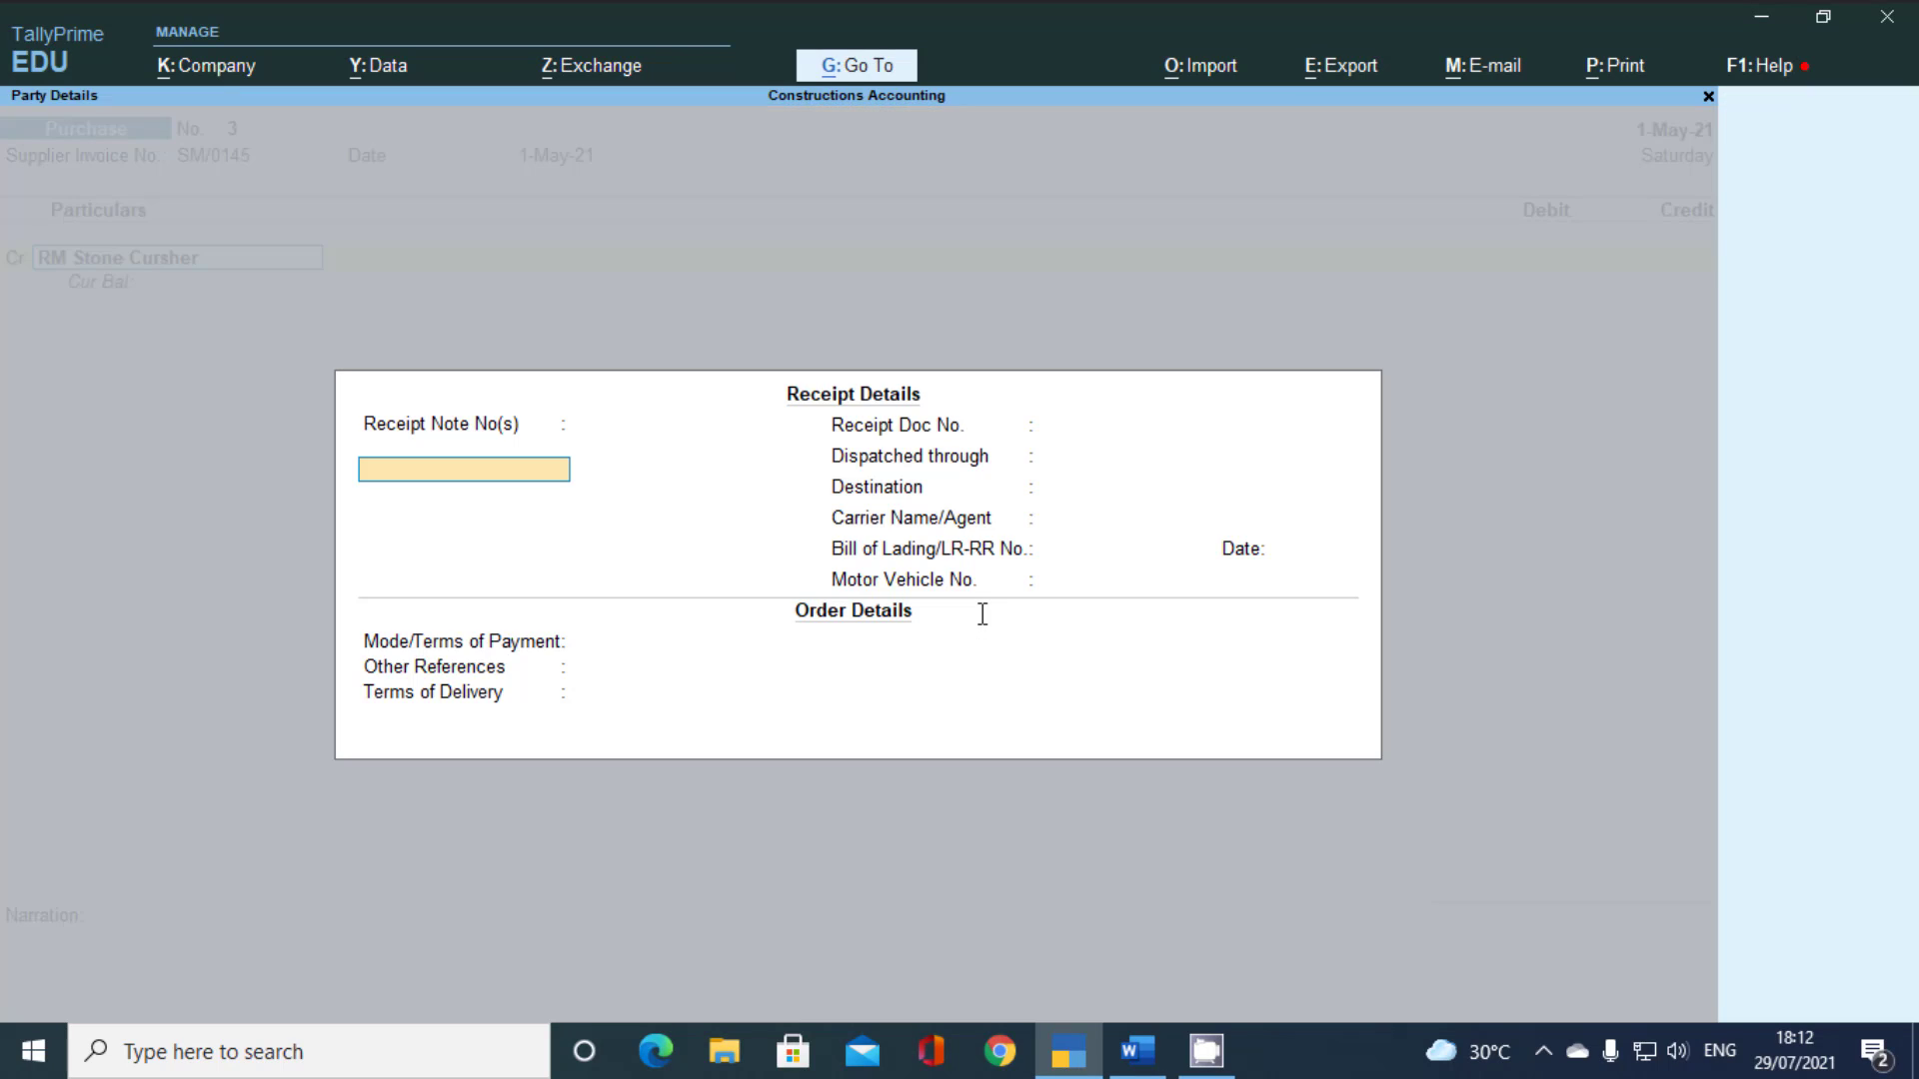
pyautogui.press('Escape')
pyautogui.hotkey('ctrl', 'a')
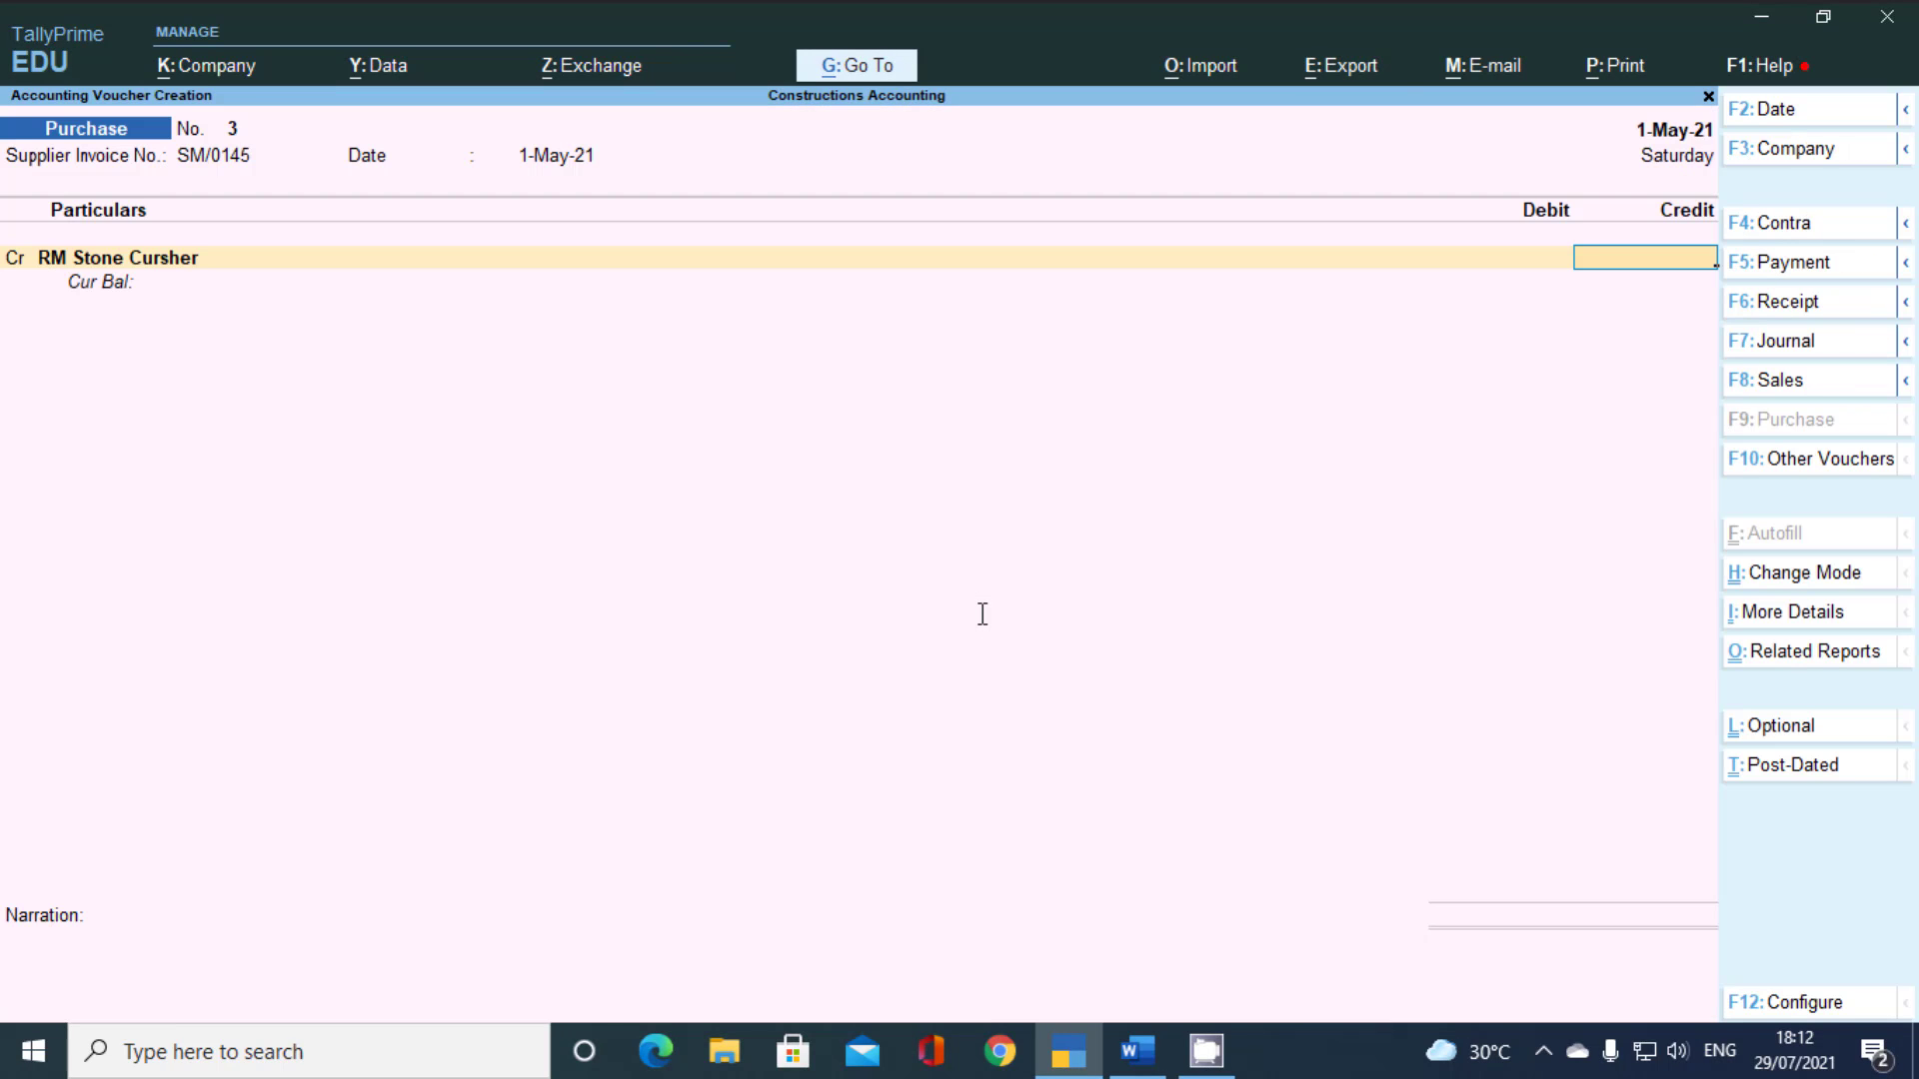
# Credit RM Stone Cursher 1.00 against New Ref SM/0145 and debit Purchase A/c
pyautogui.write('1')
pyautogui.press('Return')
pyautogui.press('Return')
pyautogui.press('Return')
pyautogui.press('Return')
pyautogui.press('Return')
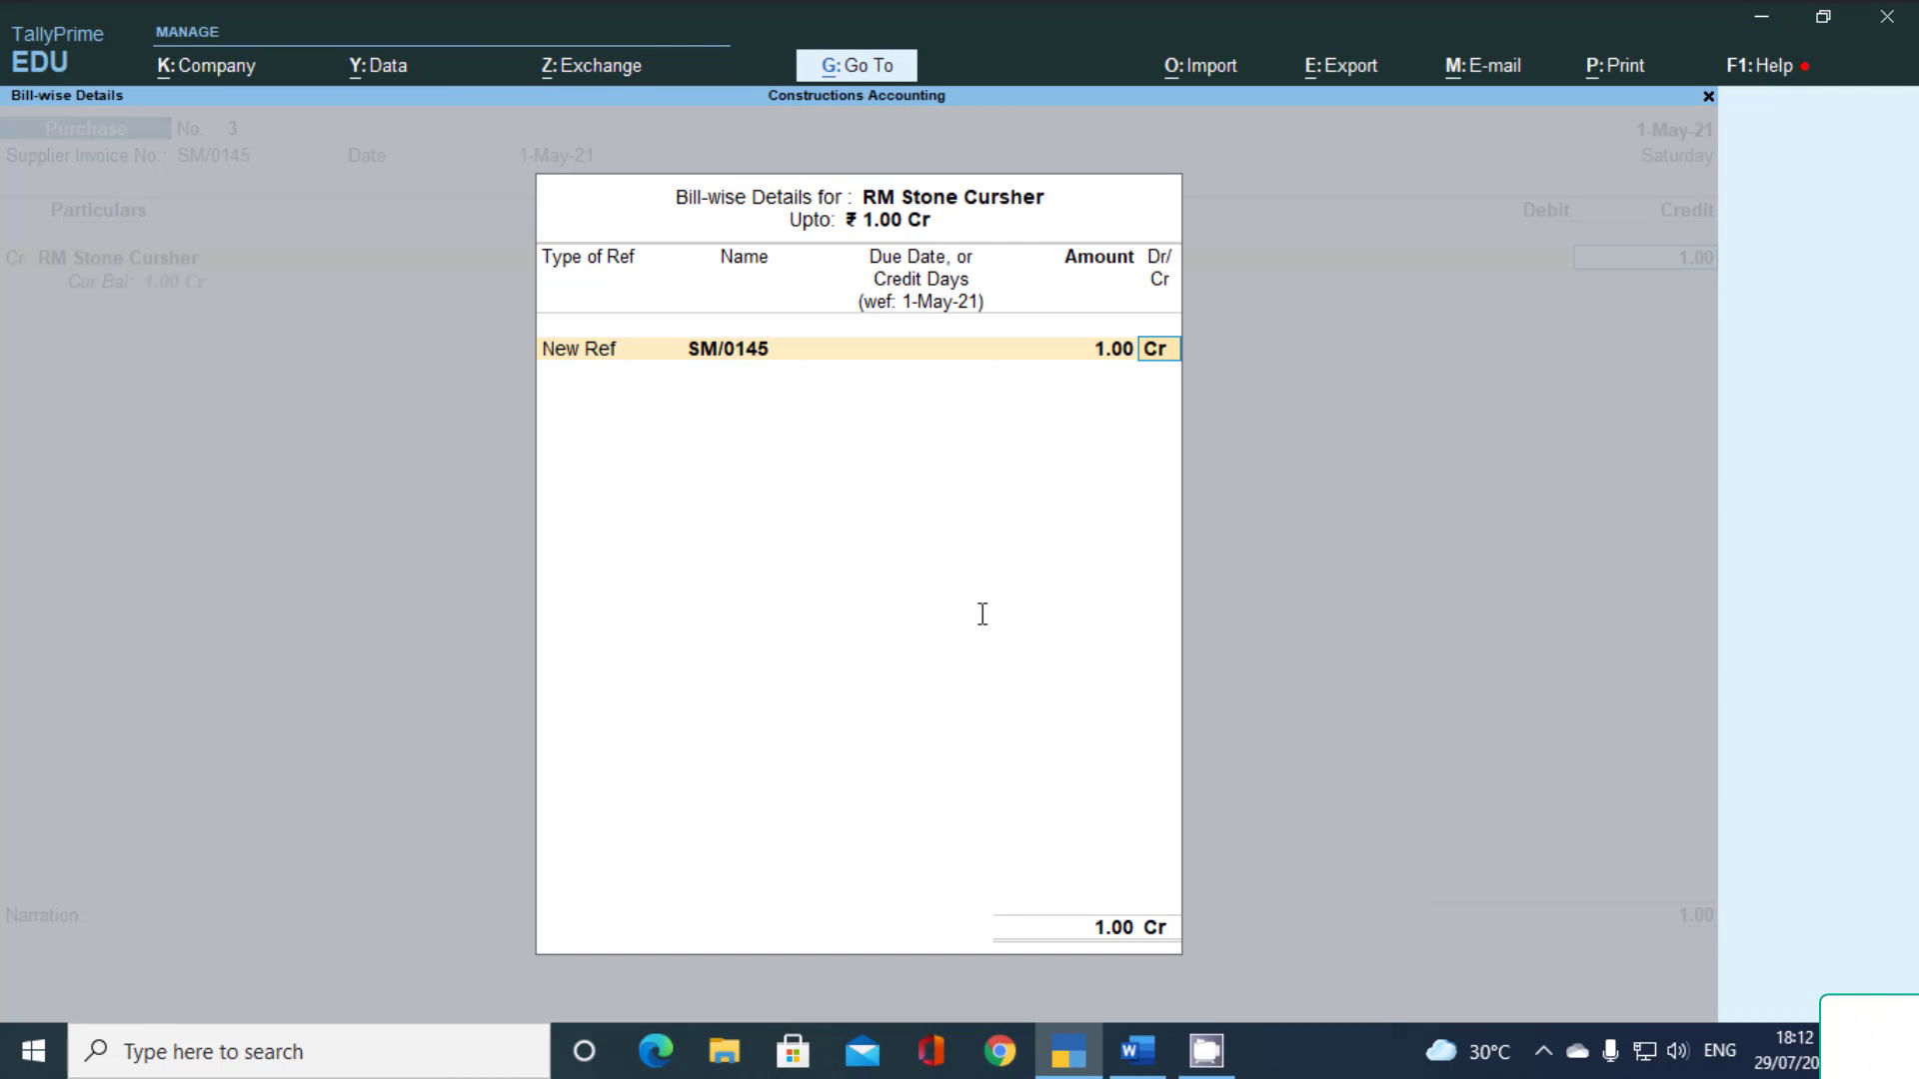
pyautogui.press('Return')
pyautogui.press('Return')
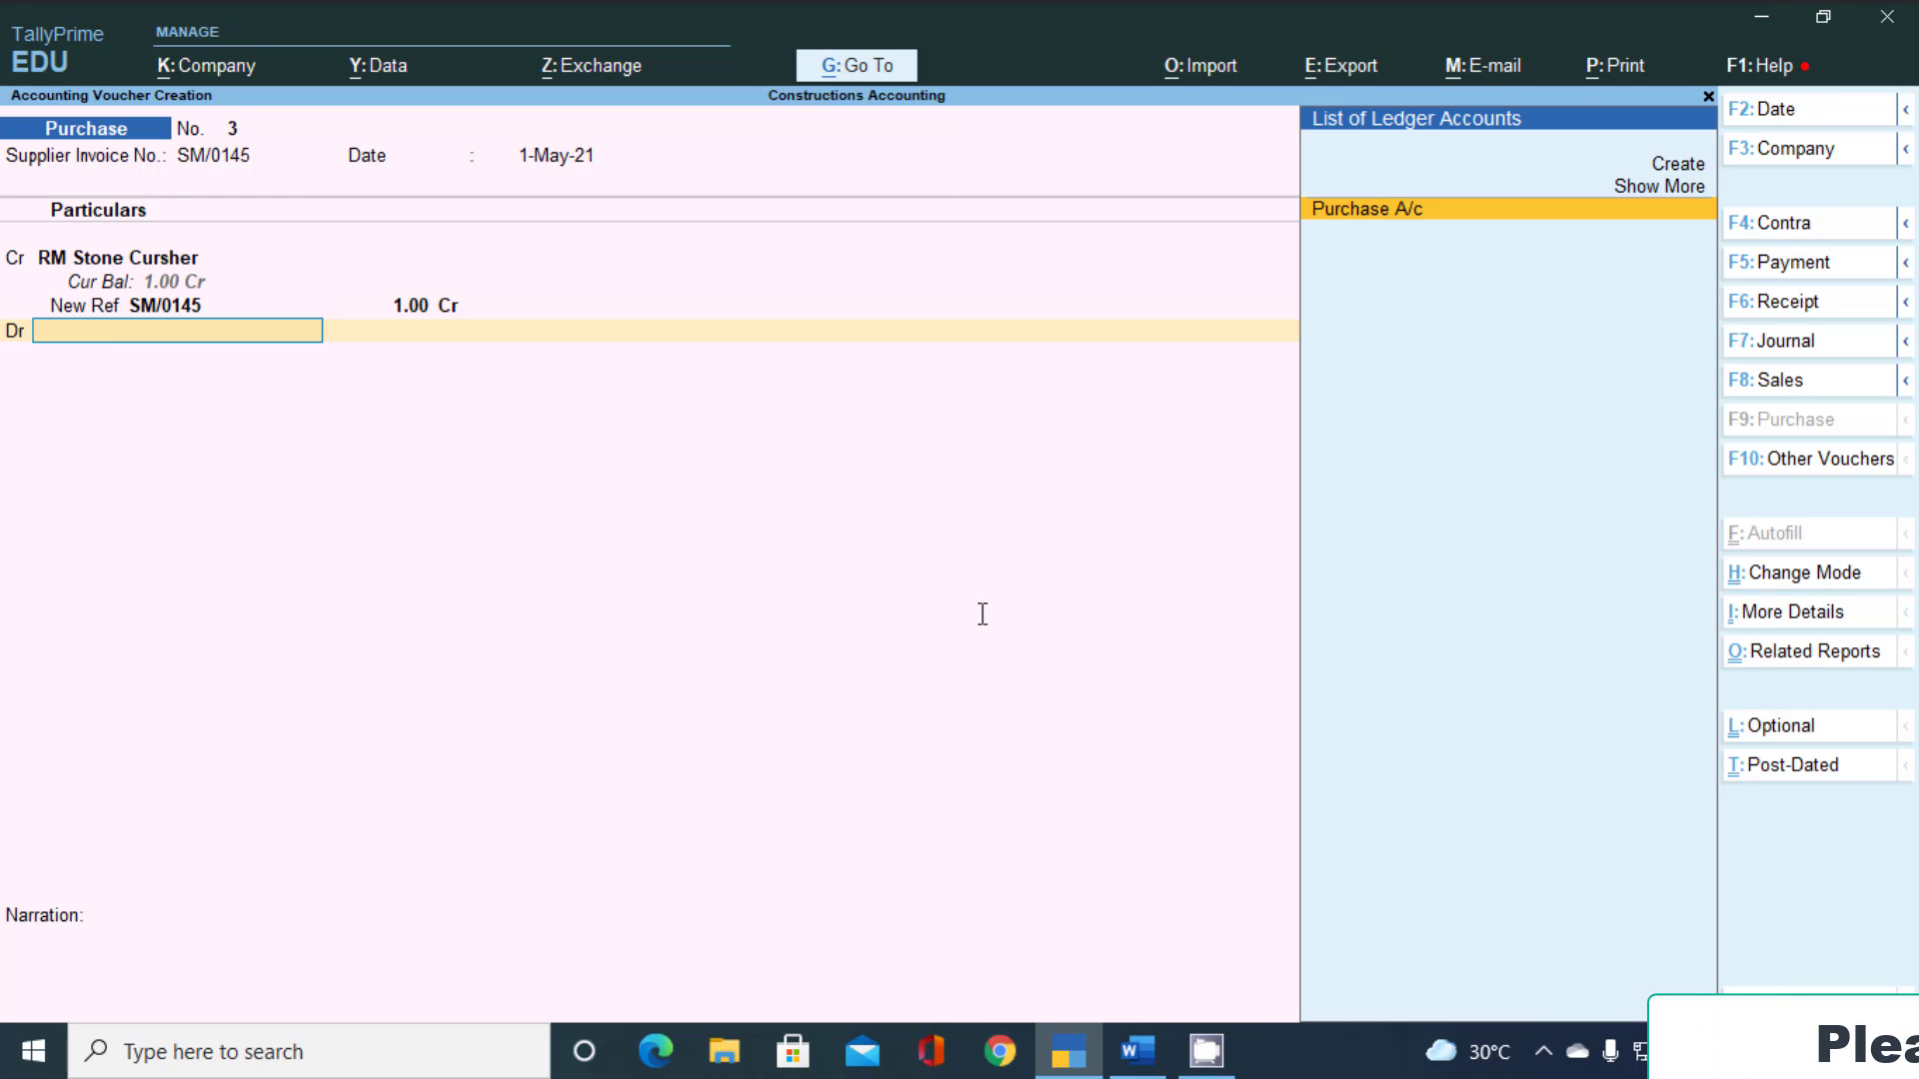
pyautogui.press('Return')
pyautogui.press('Return')
pyautogui.press('Return')
pyautogui.hotkey('alt', 'Tab')
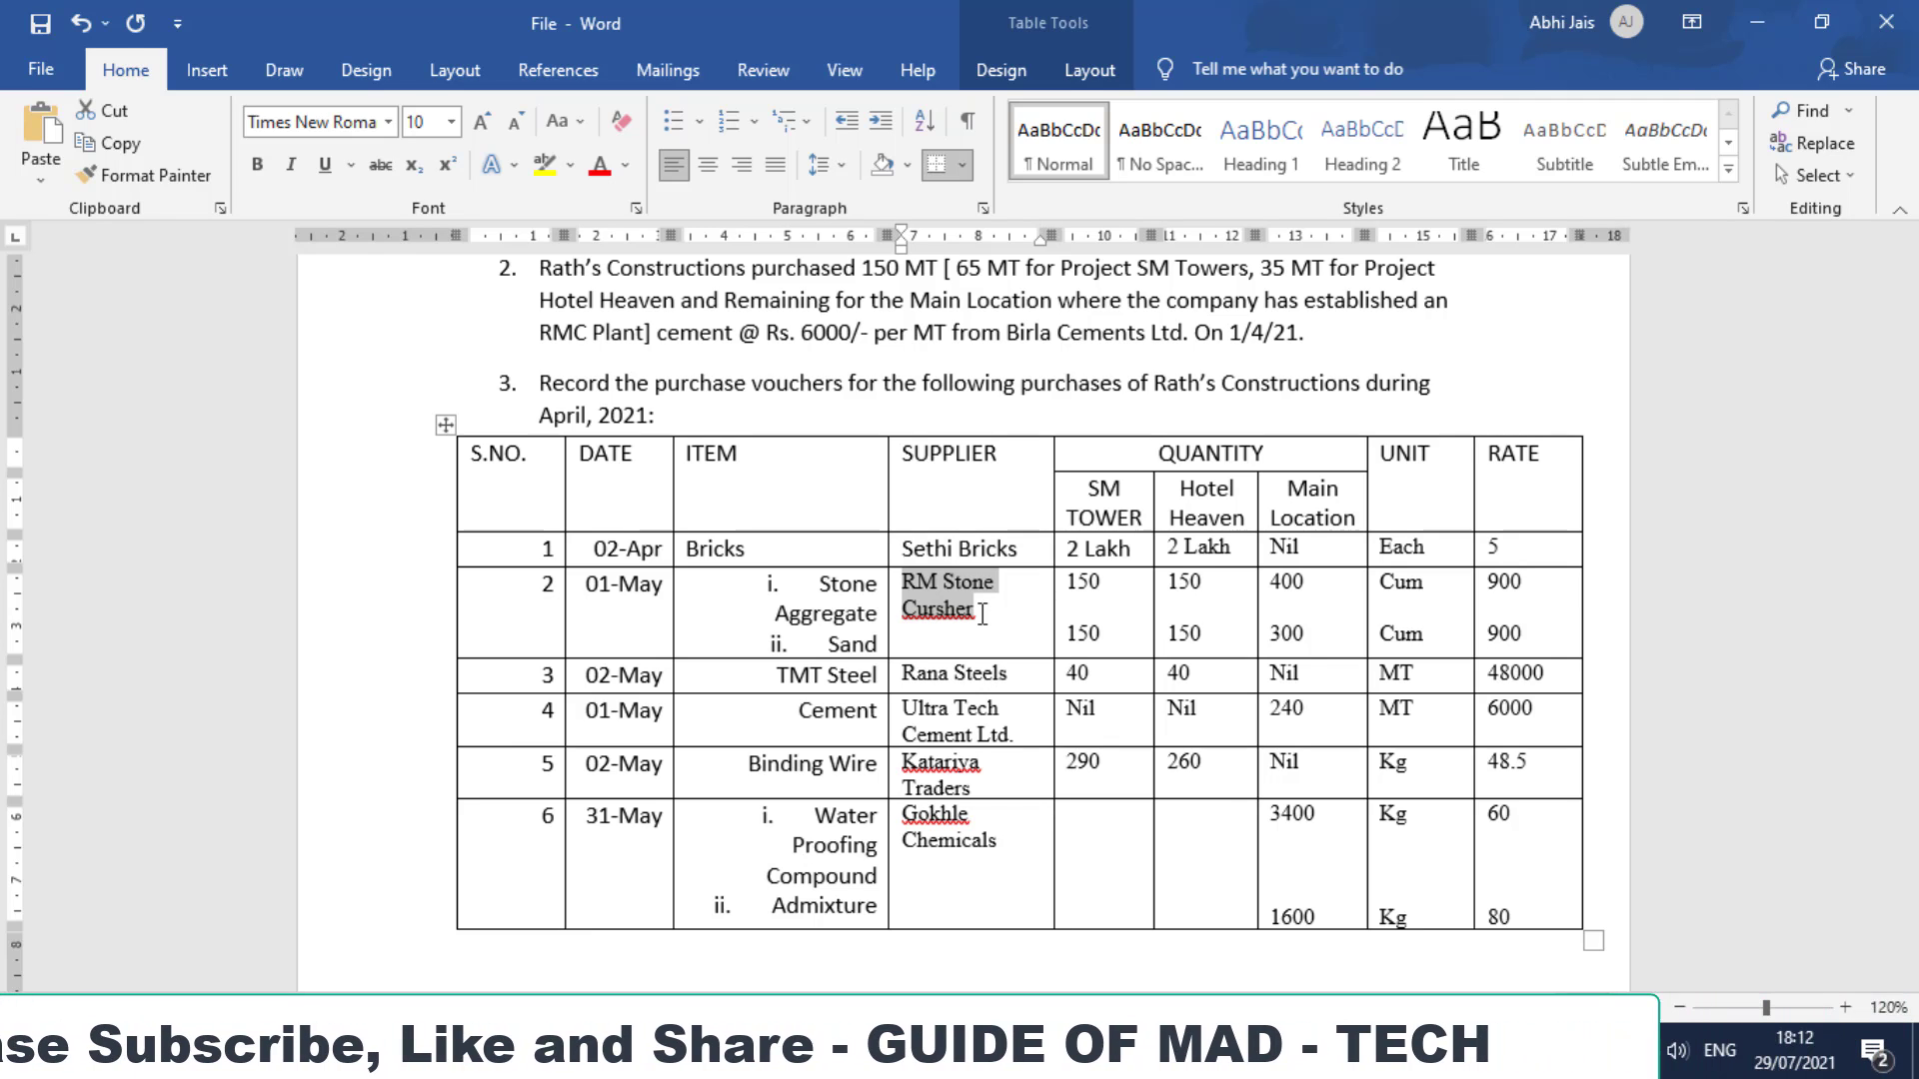
# Start a new stock item named Stone Aggregate and reach its units field
pyautogui.hotkey('alt', 'Tab')
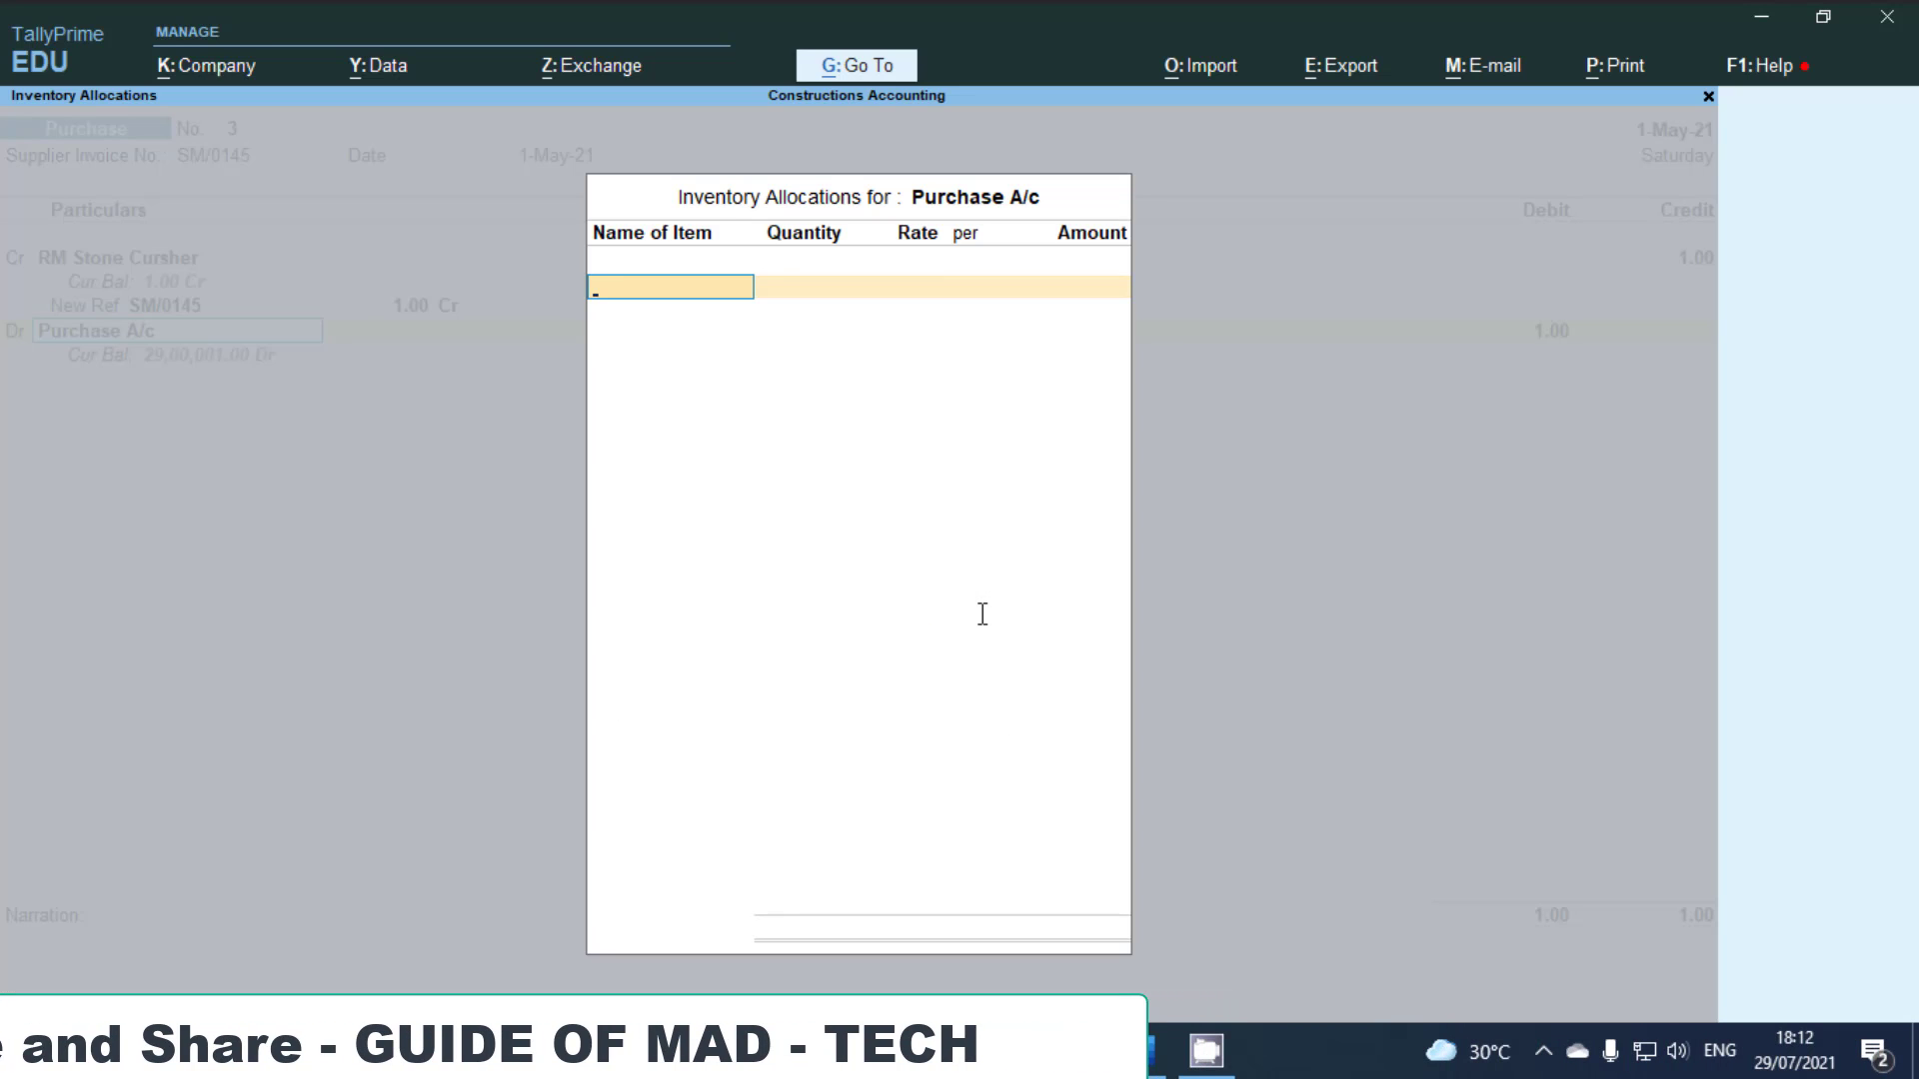
pyautogui.hotkey('alt', 'c')
pyautogui.write('ne')
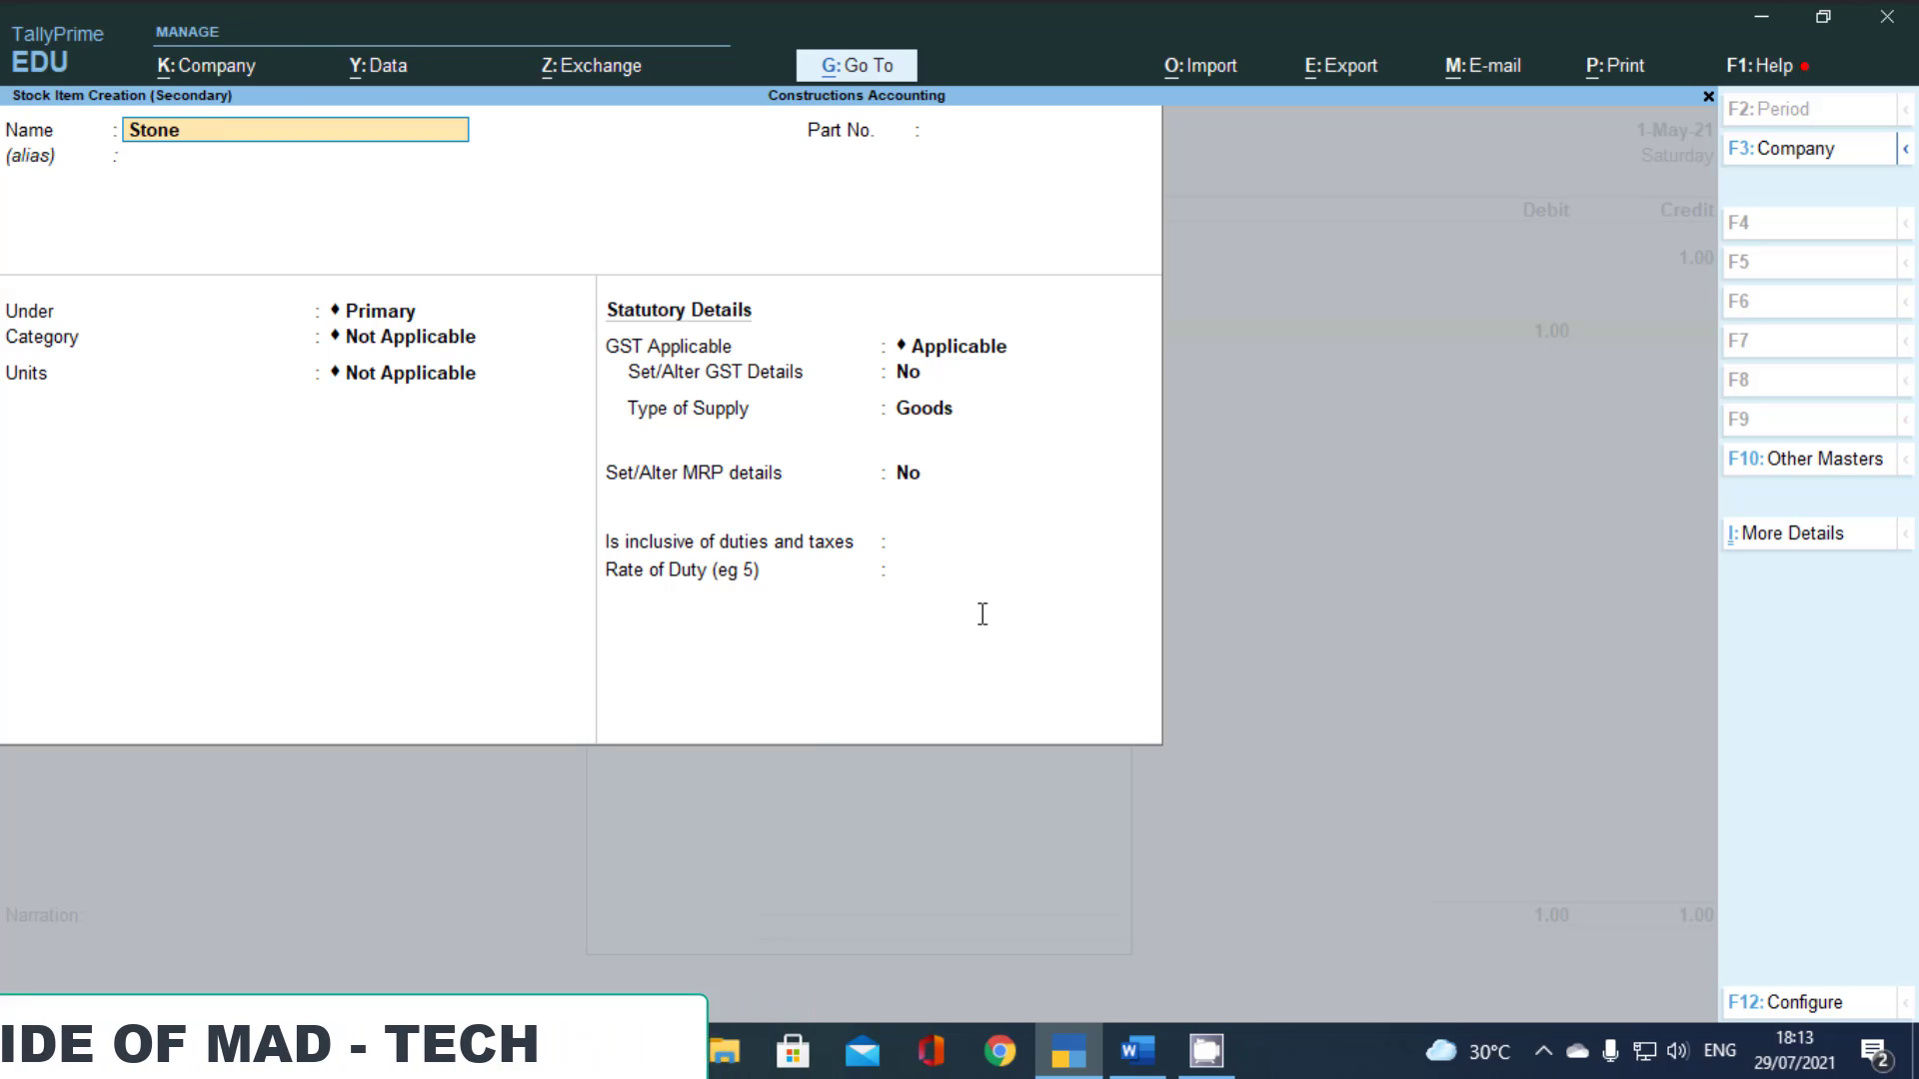
pyautogui.write(' Aggregate')
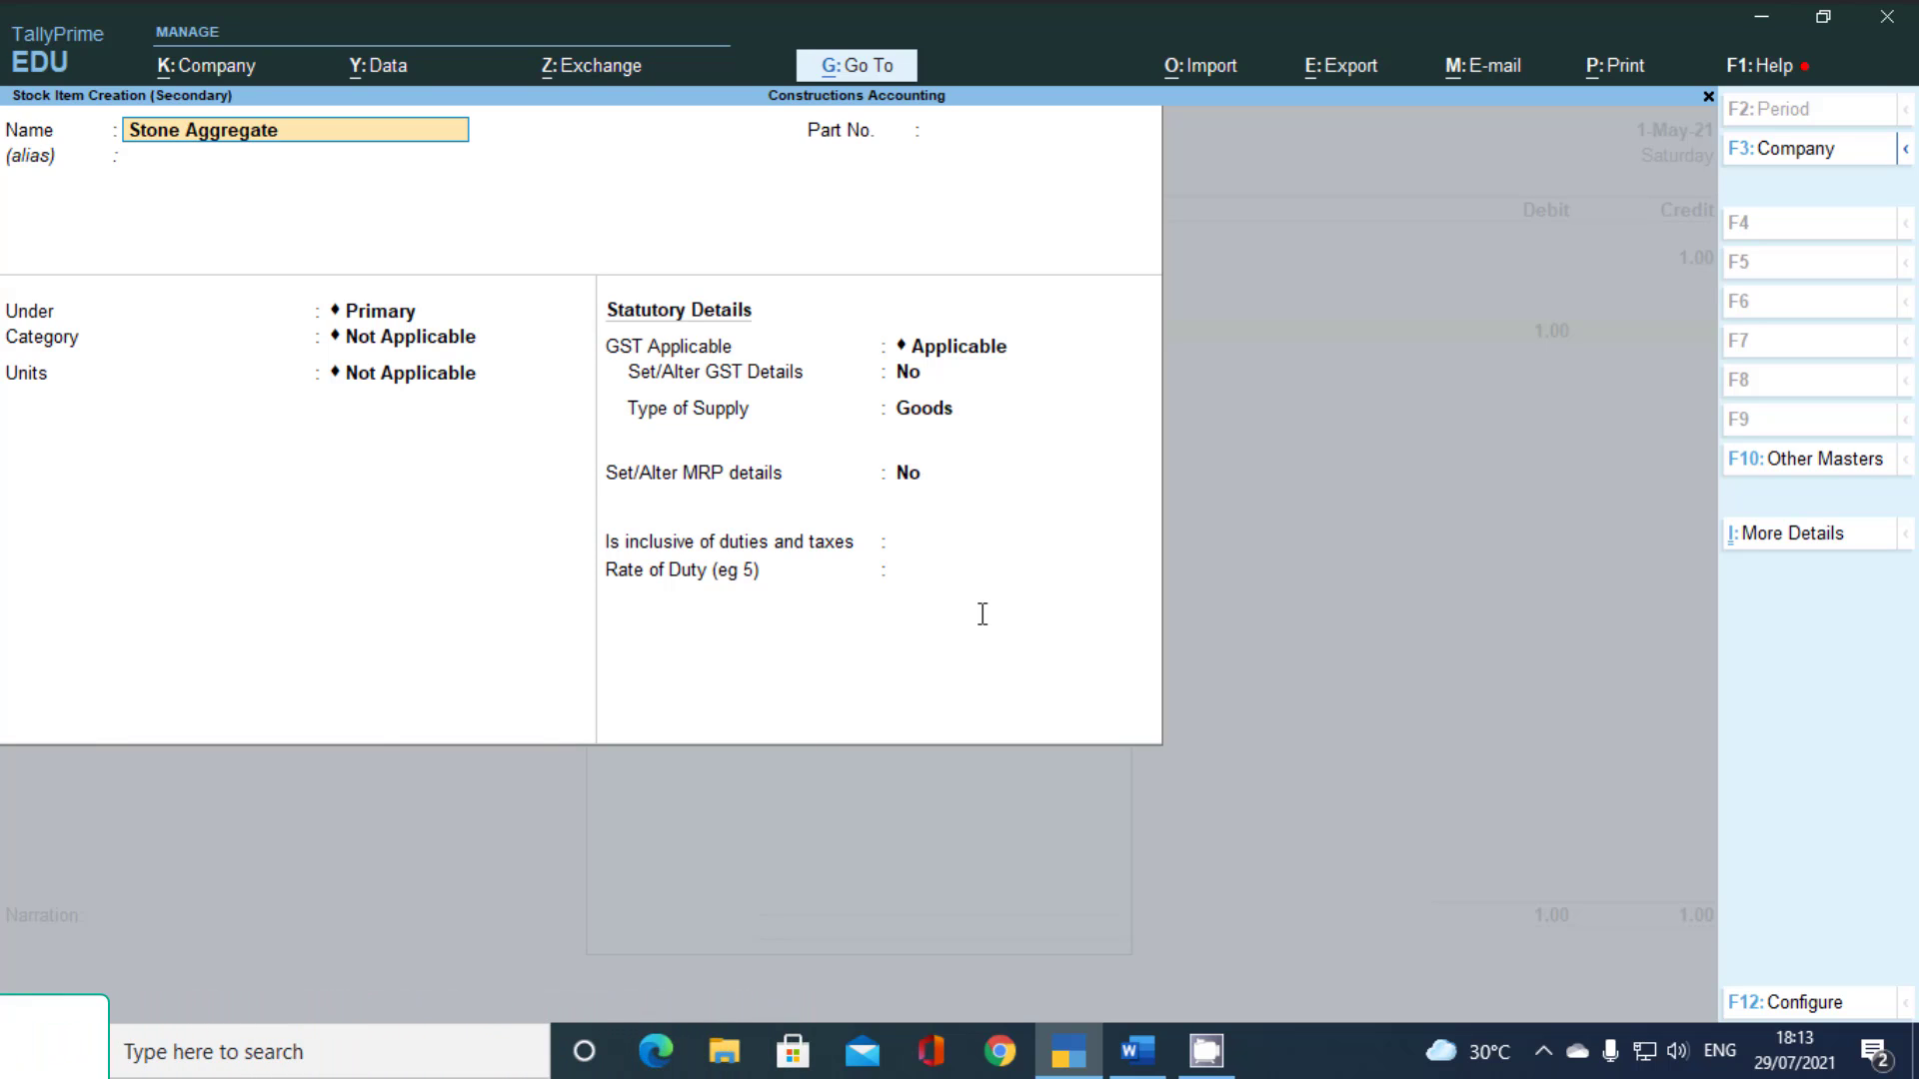
pyautogui.press('Return')
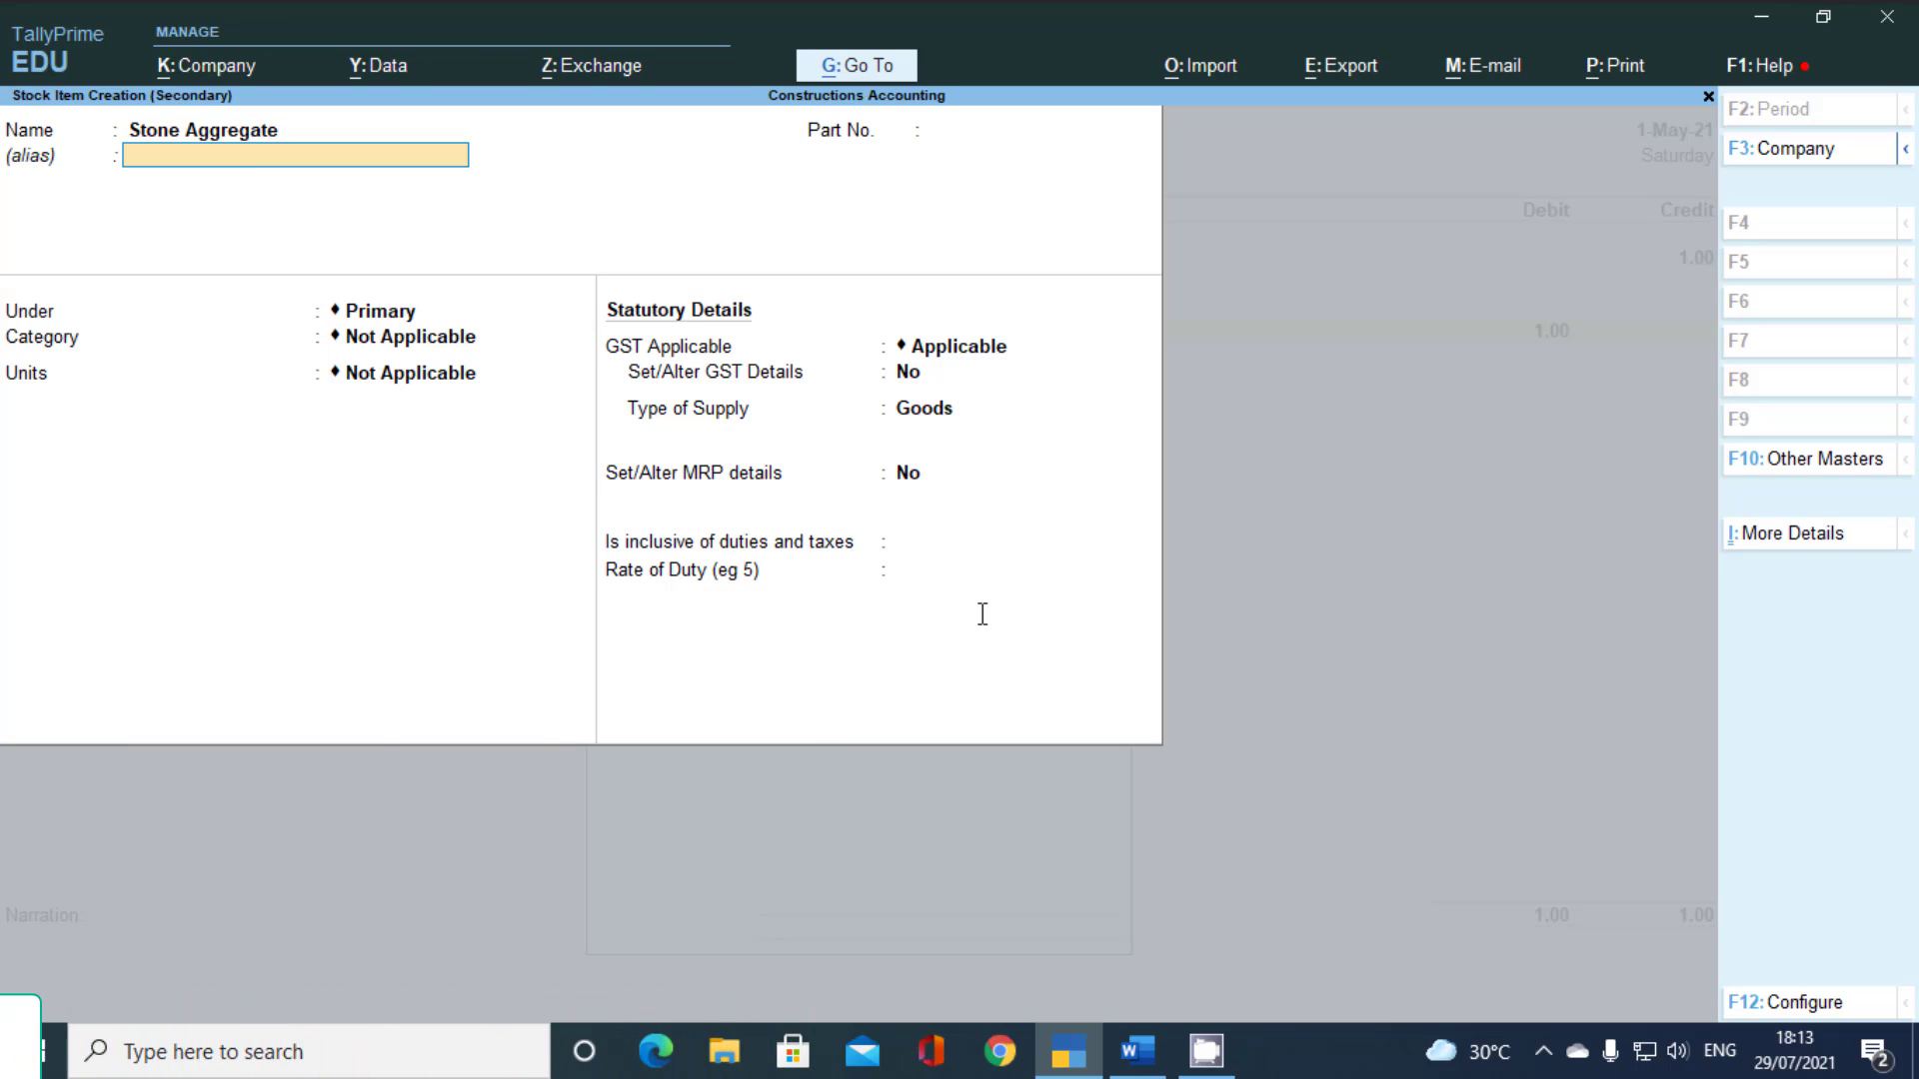
pyautogui.press('Return')
pyautogui.press('Return')
pyautogui.press('Return')
pyautogui.press('Return')
pyautogui.hotkey('alt', 'Tab')
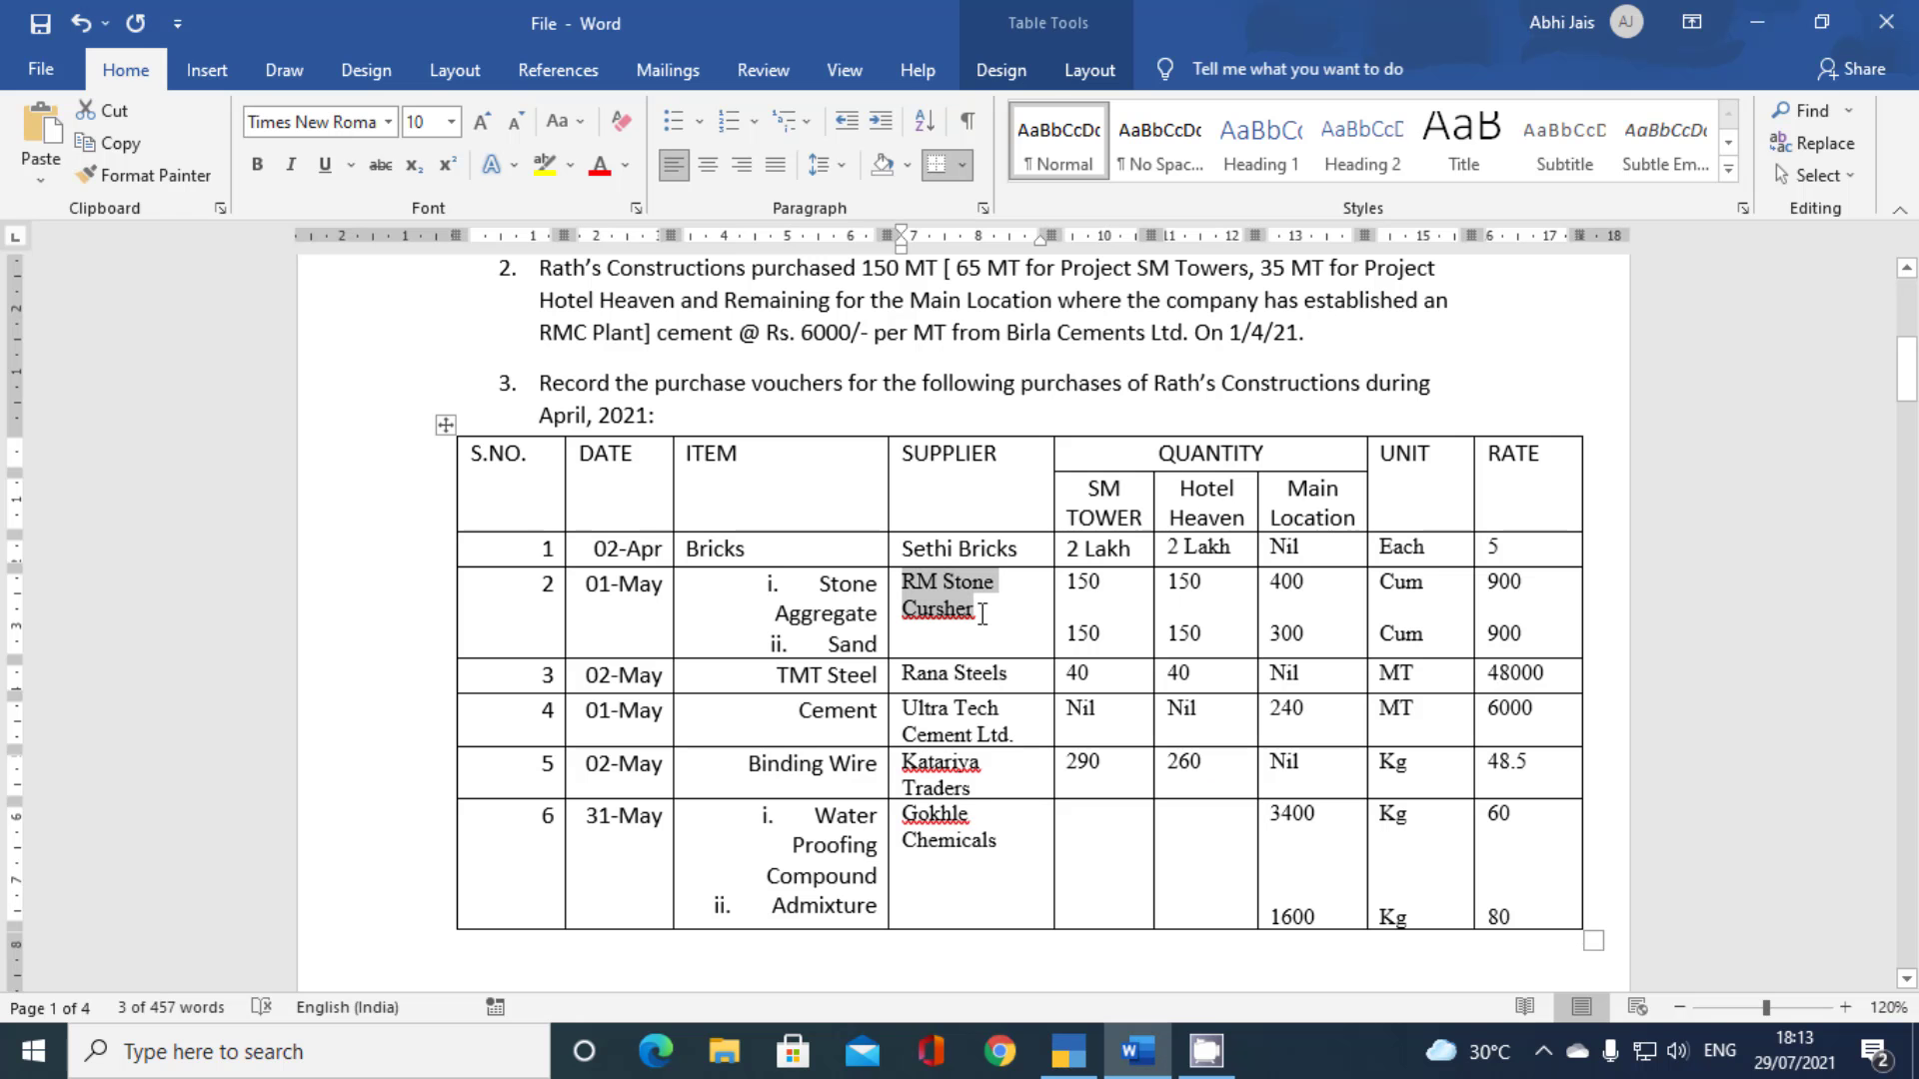
pyautogui.hotkey('alt', 'Tab')
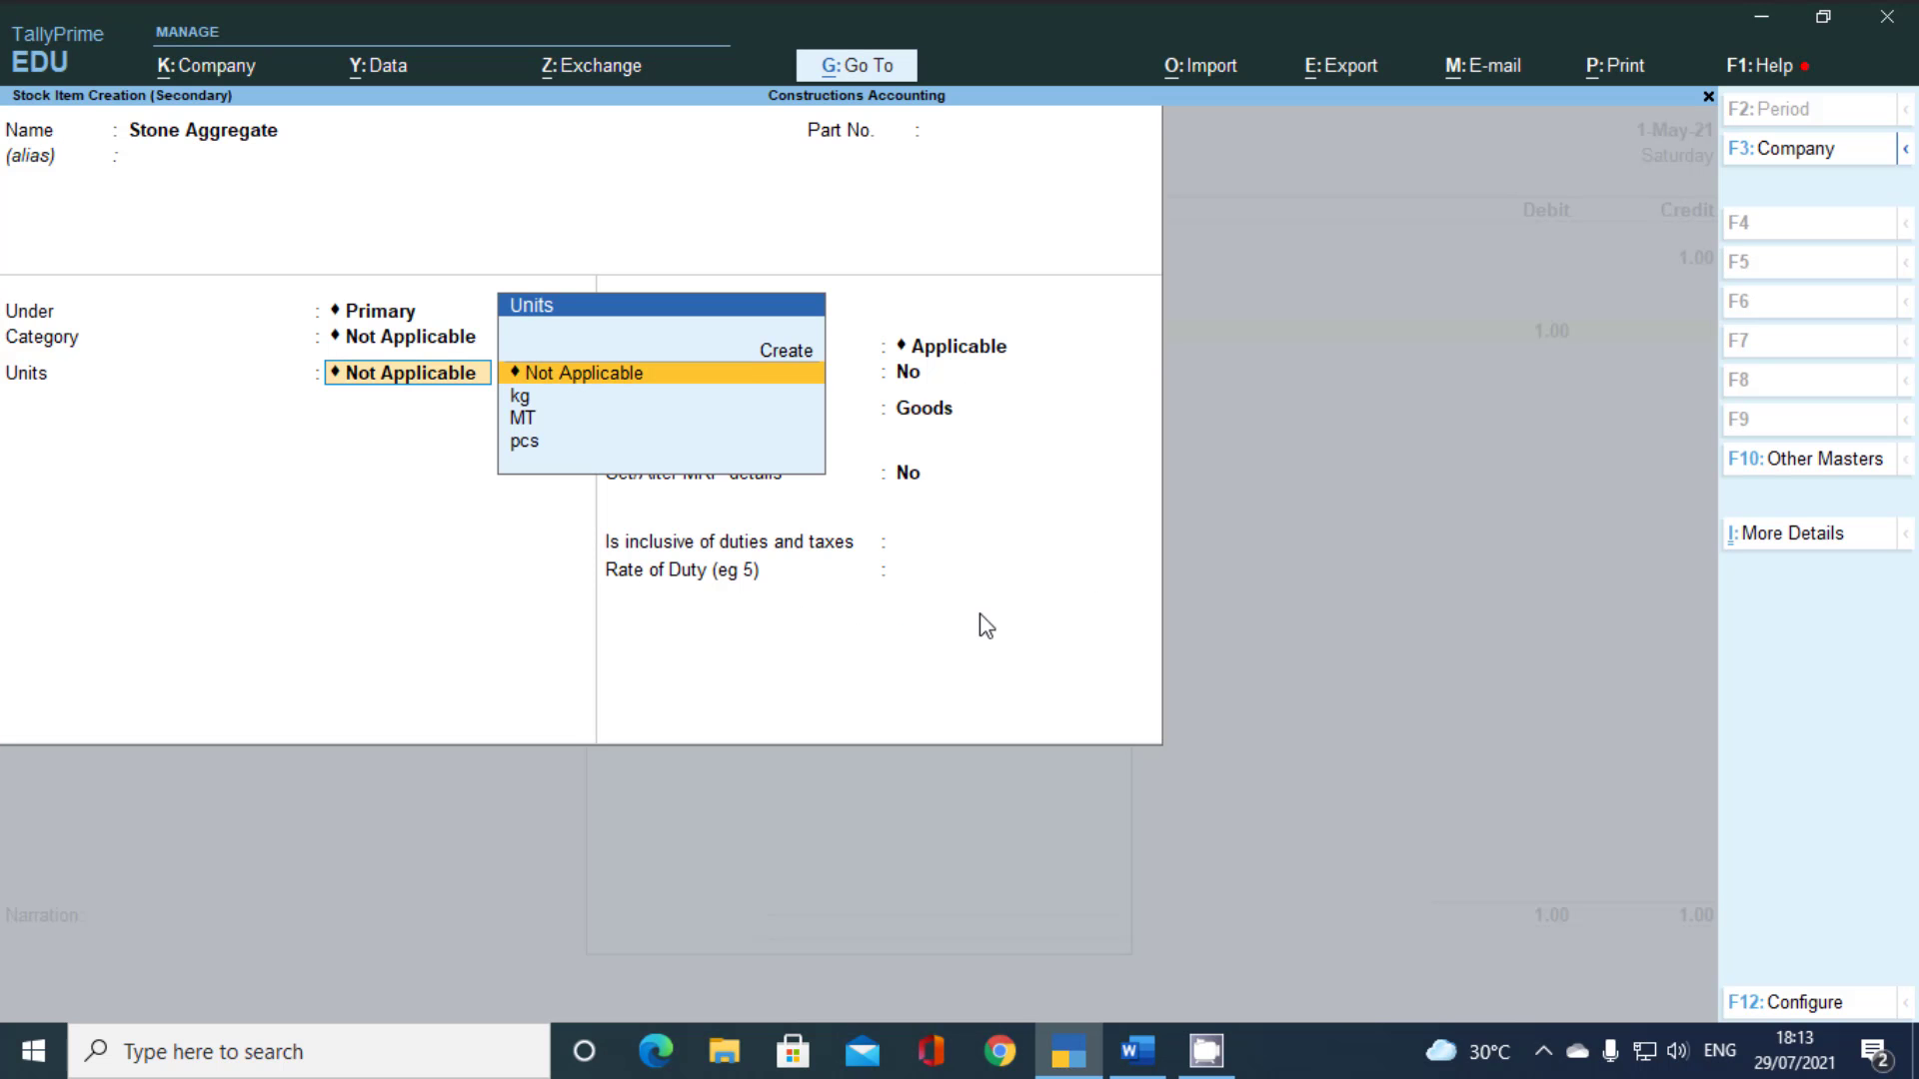
# Create unit Cum with UQC CBM-CUBIC METERS and save the Stone Aggregate item
pyautogui.hotkey('alt', 'c')
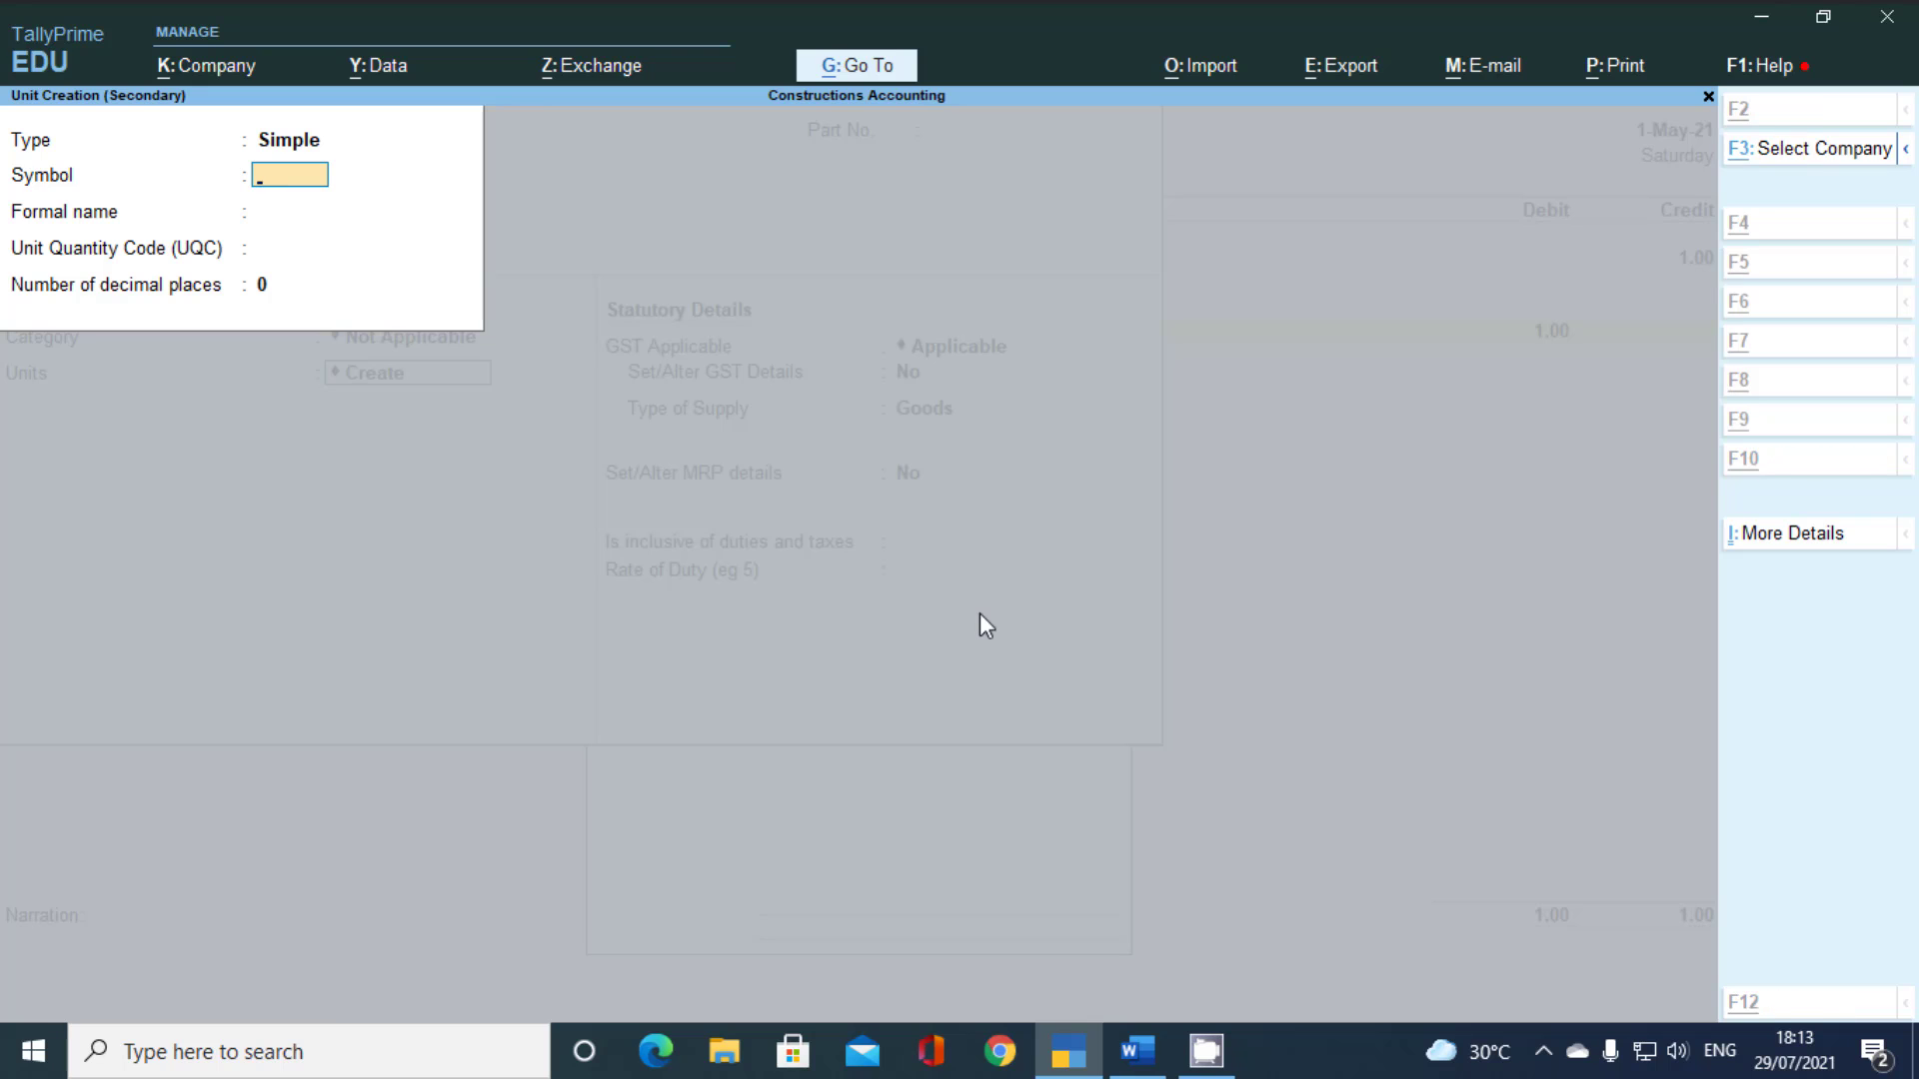
pyautogui.write('Cum')
pyautogui.press('Return')
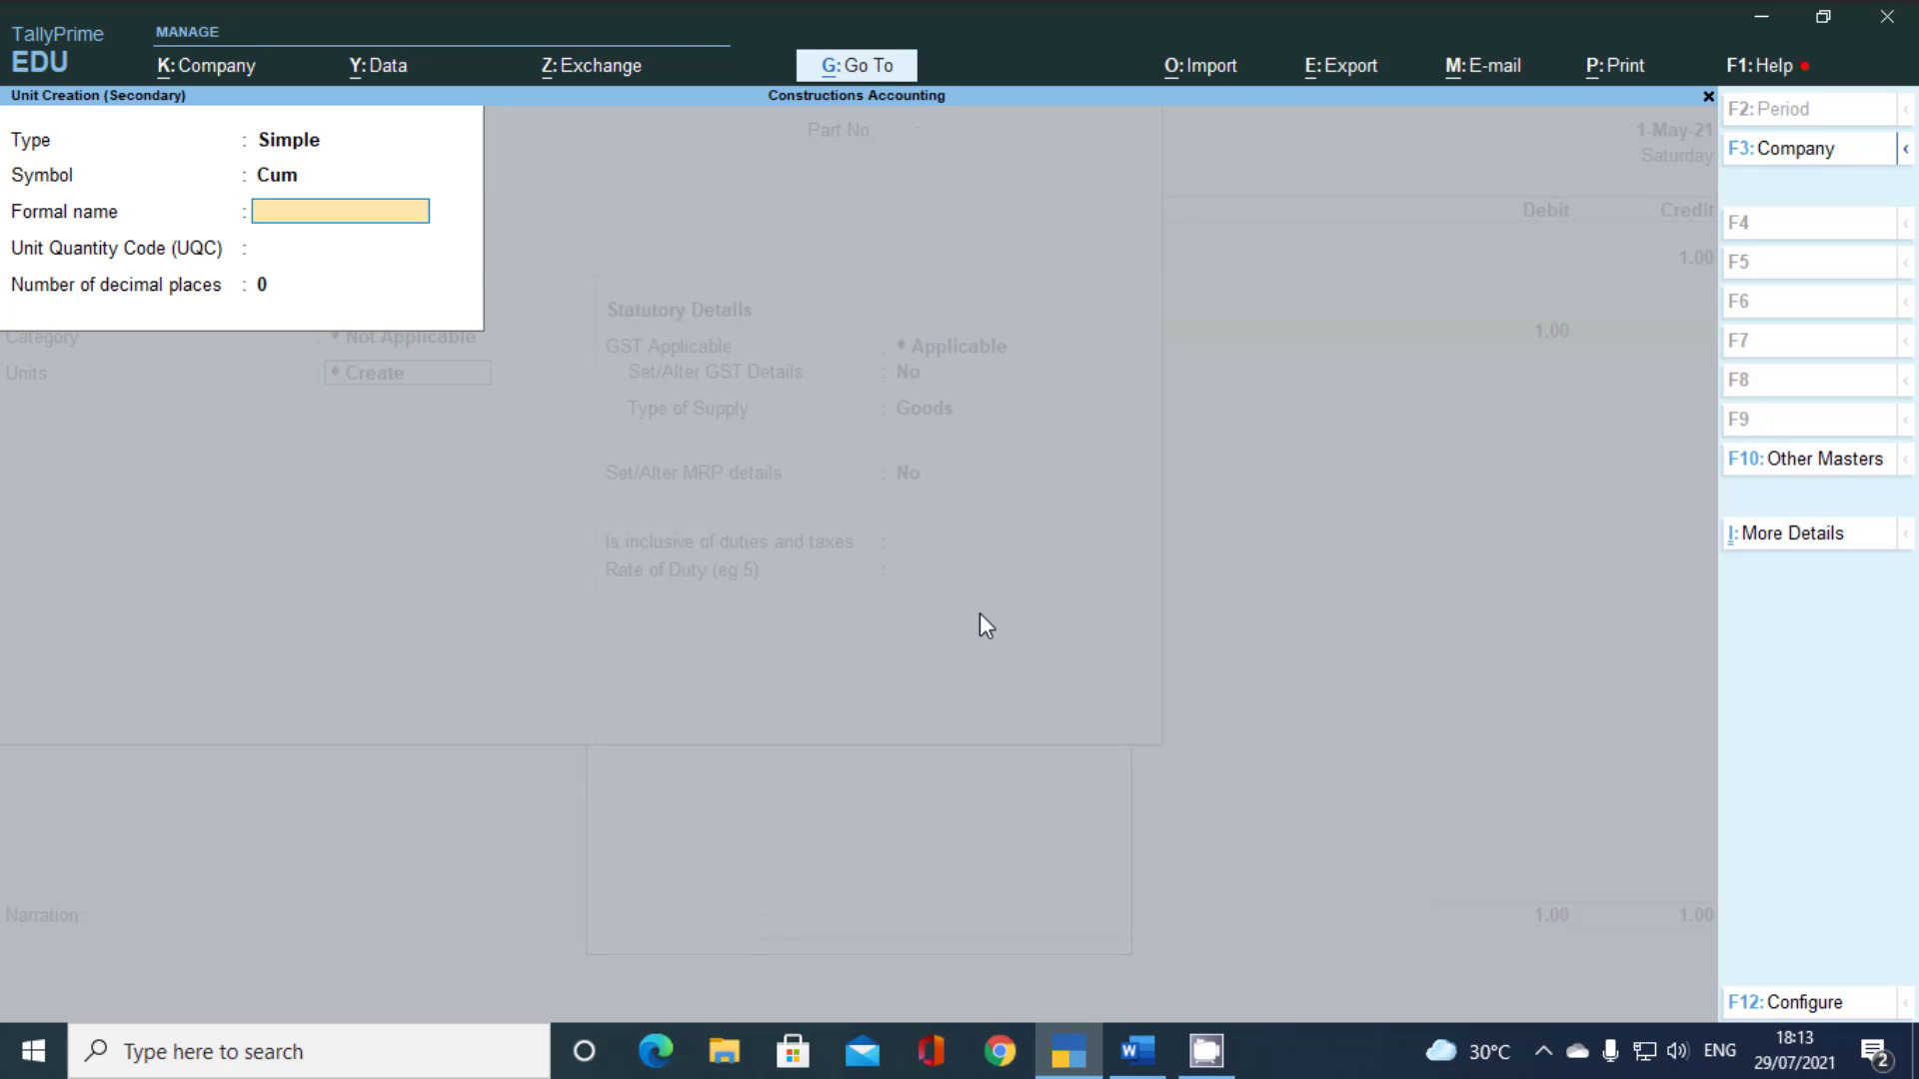
pyautogui.press('Return')
pyautogui.write('cu')
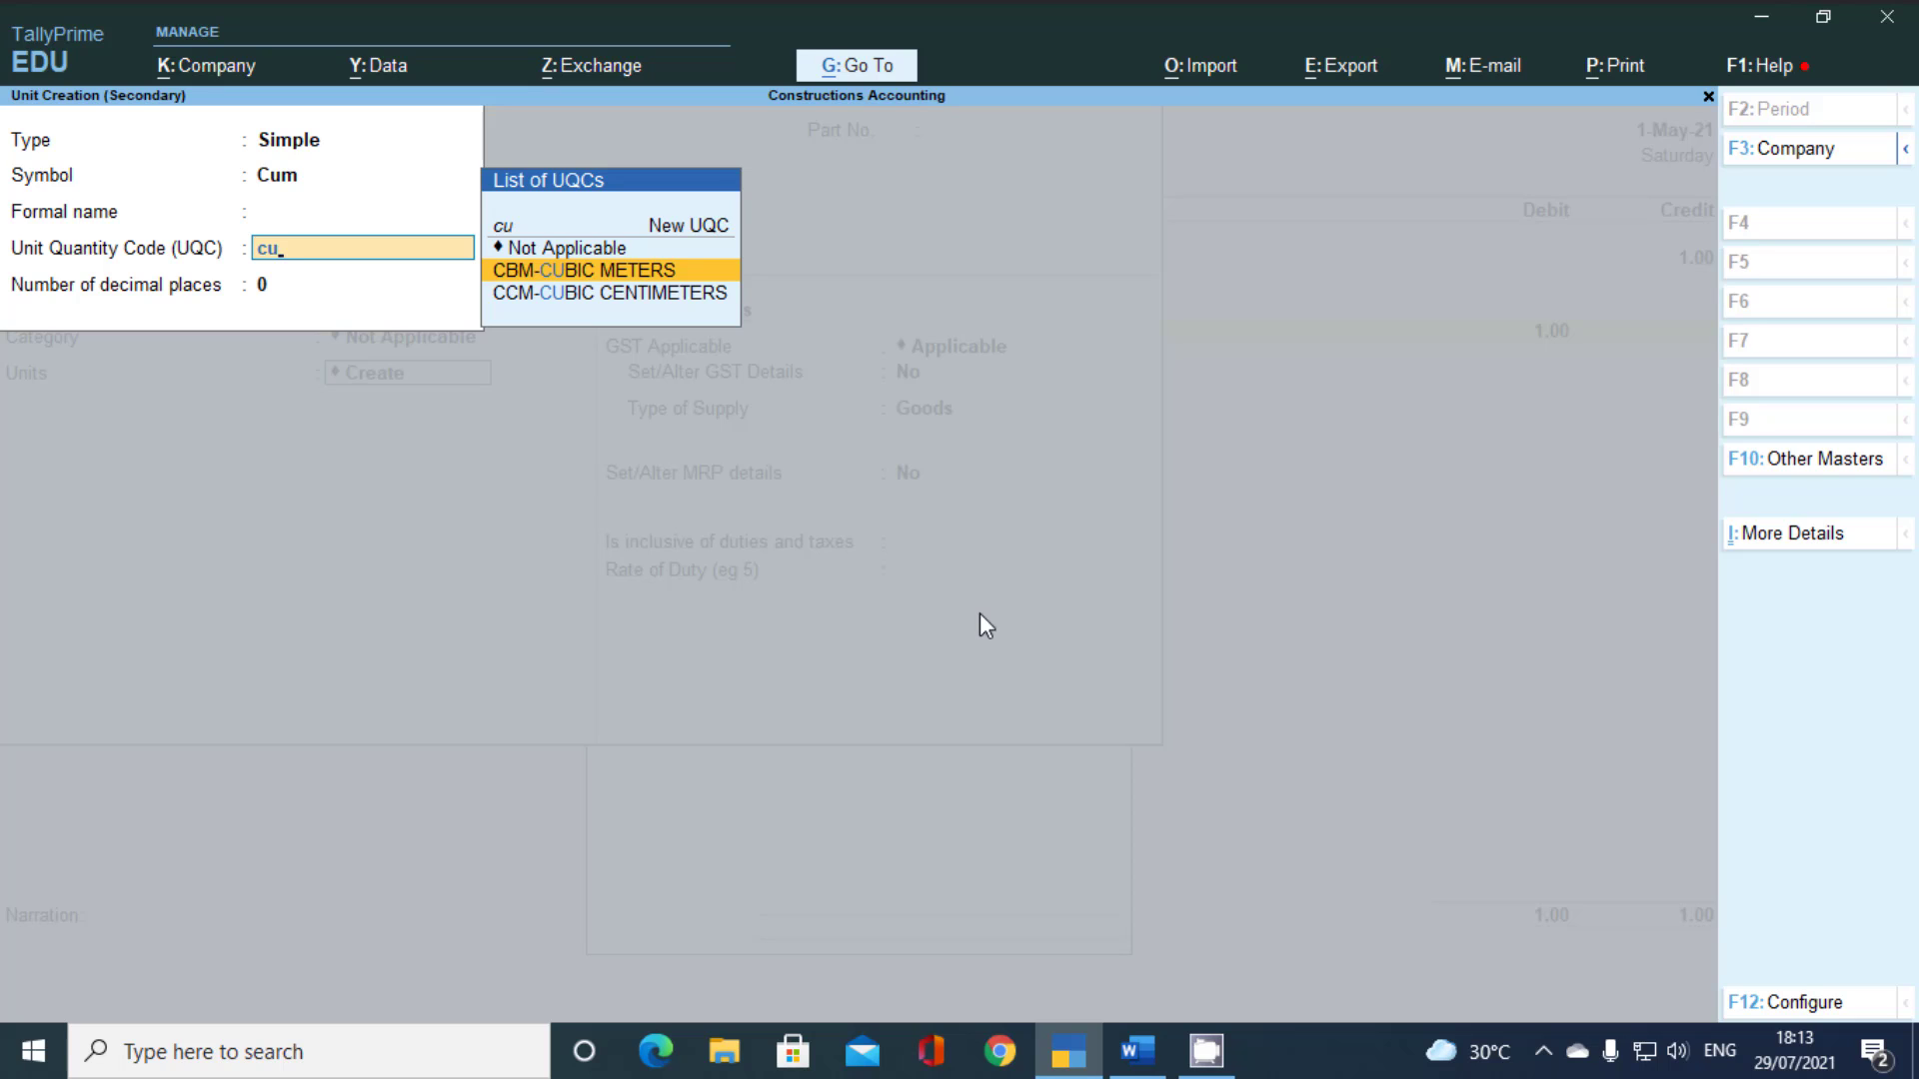
pyautogui.press('Return')
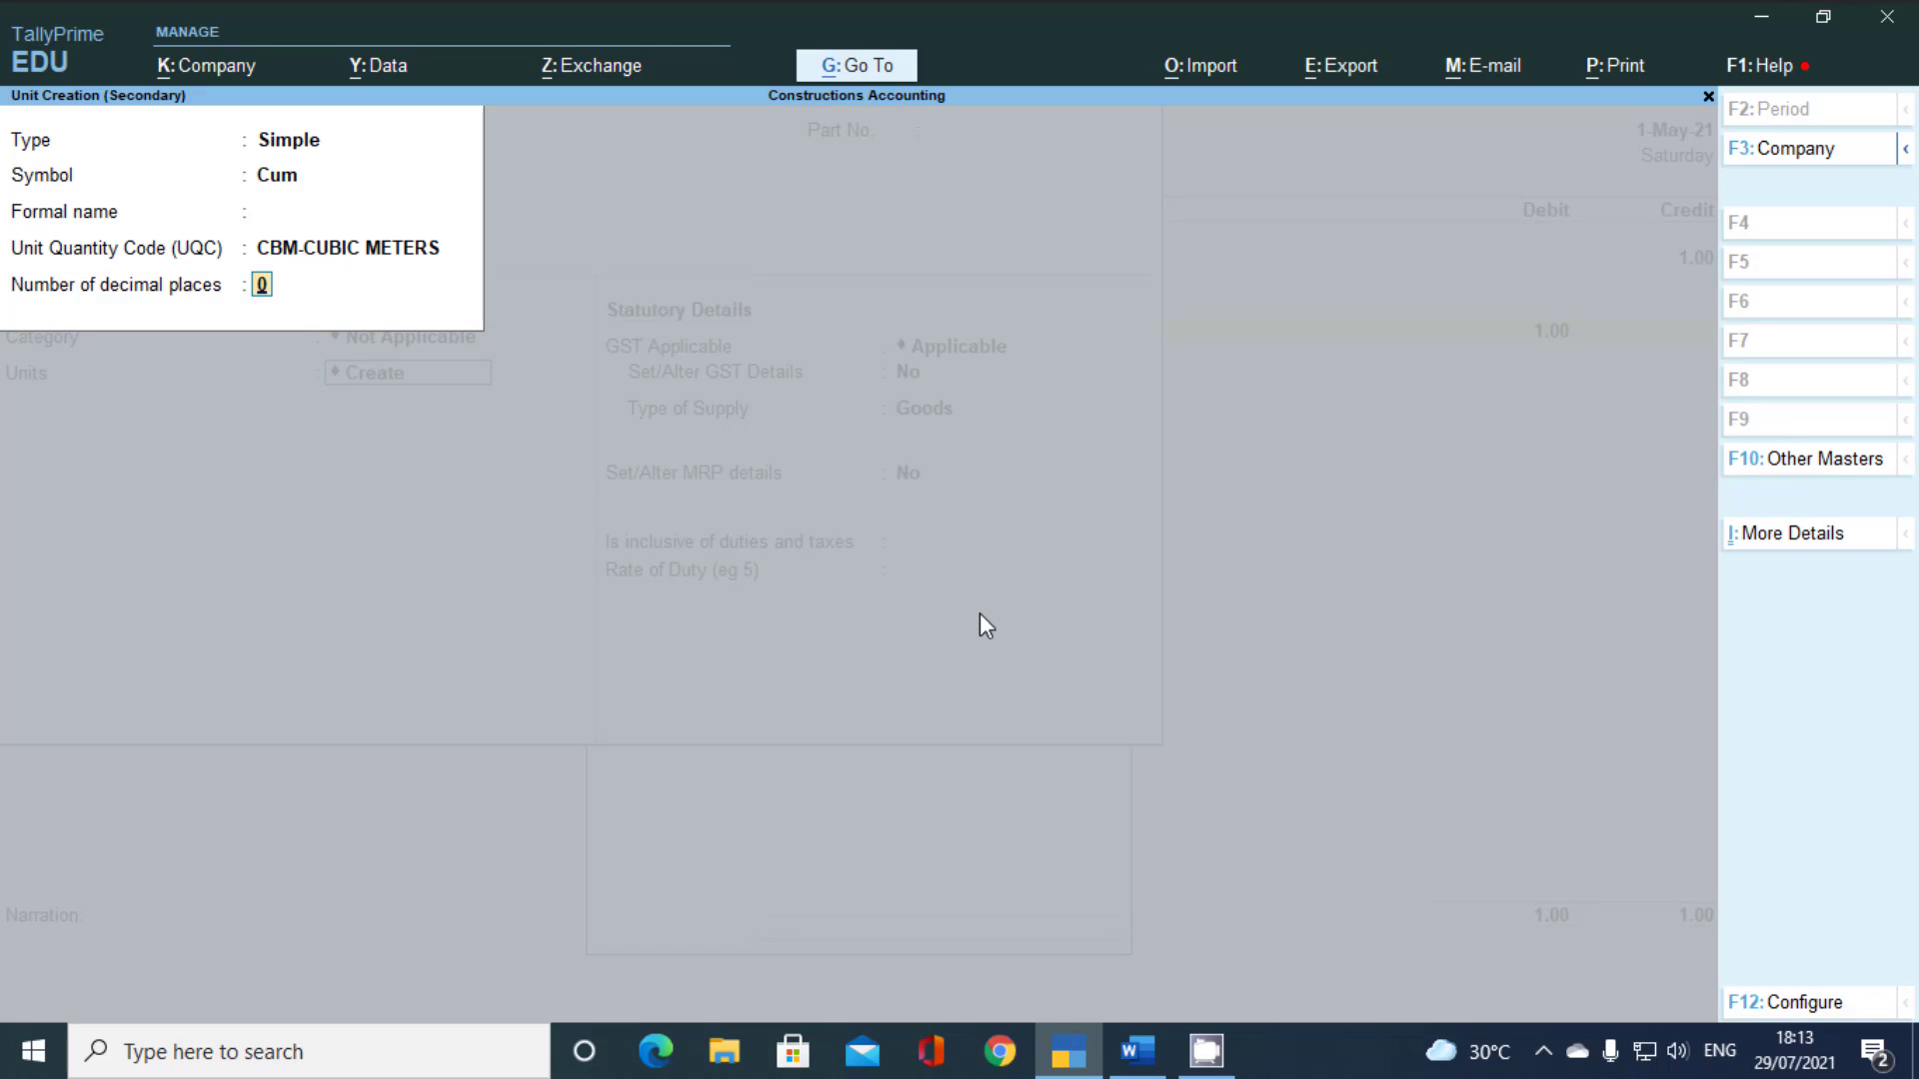
pyautogui.press('Return')
pyautogui.press('Return')
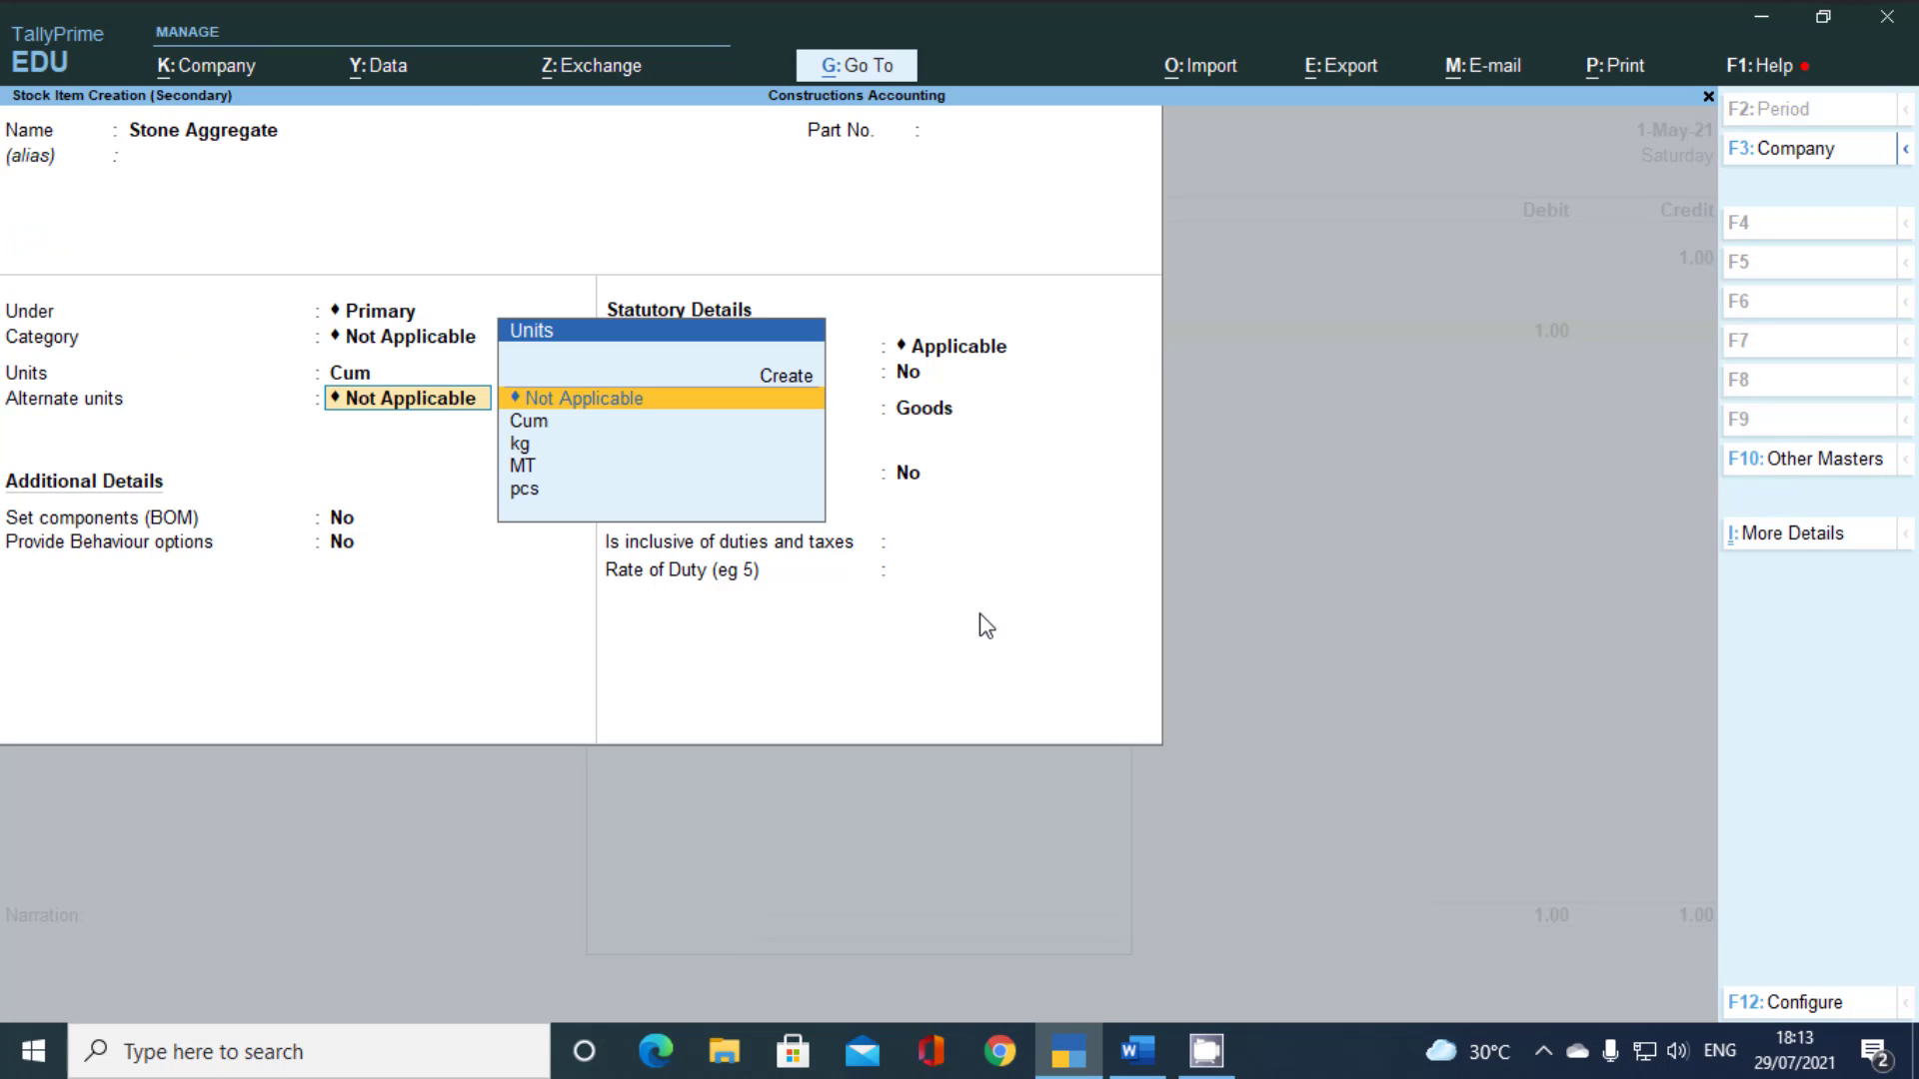
pyautogui.press('Return')
pyautogui.press('Return')
pyautogui.press('Return')
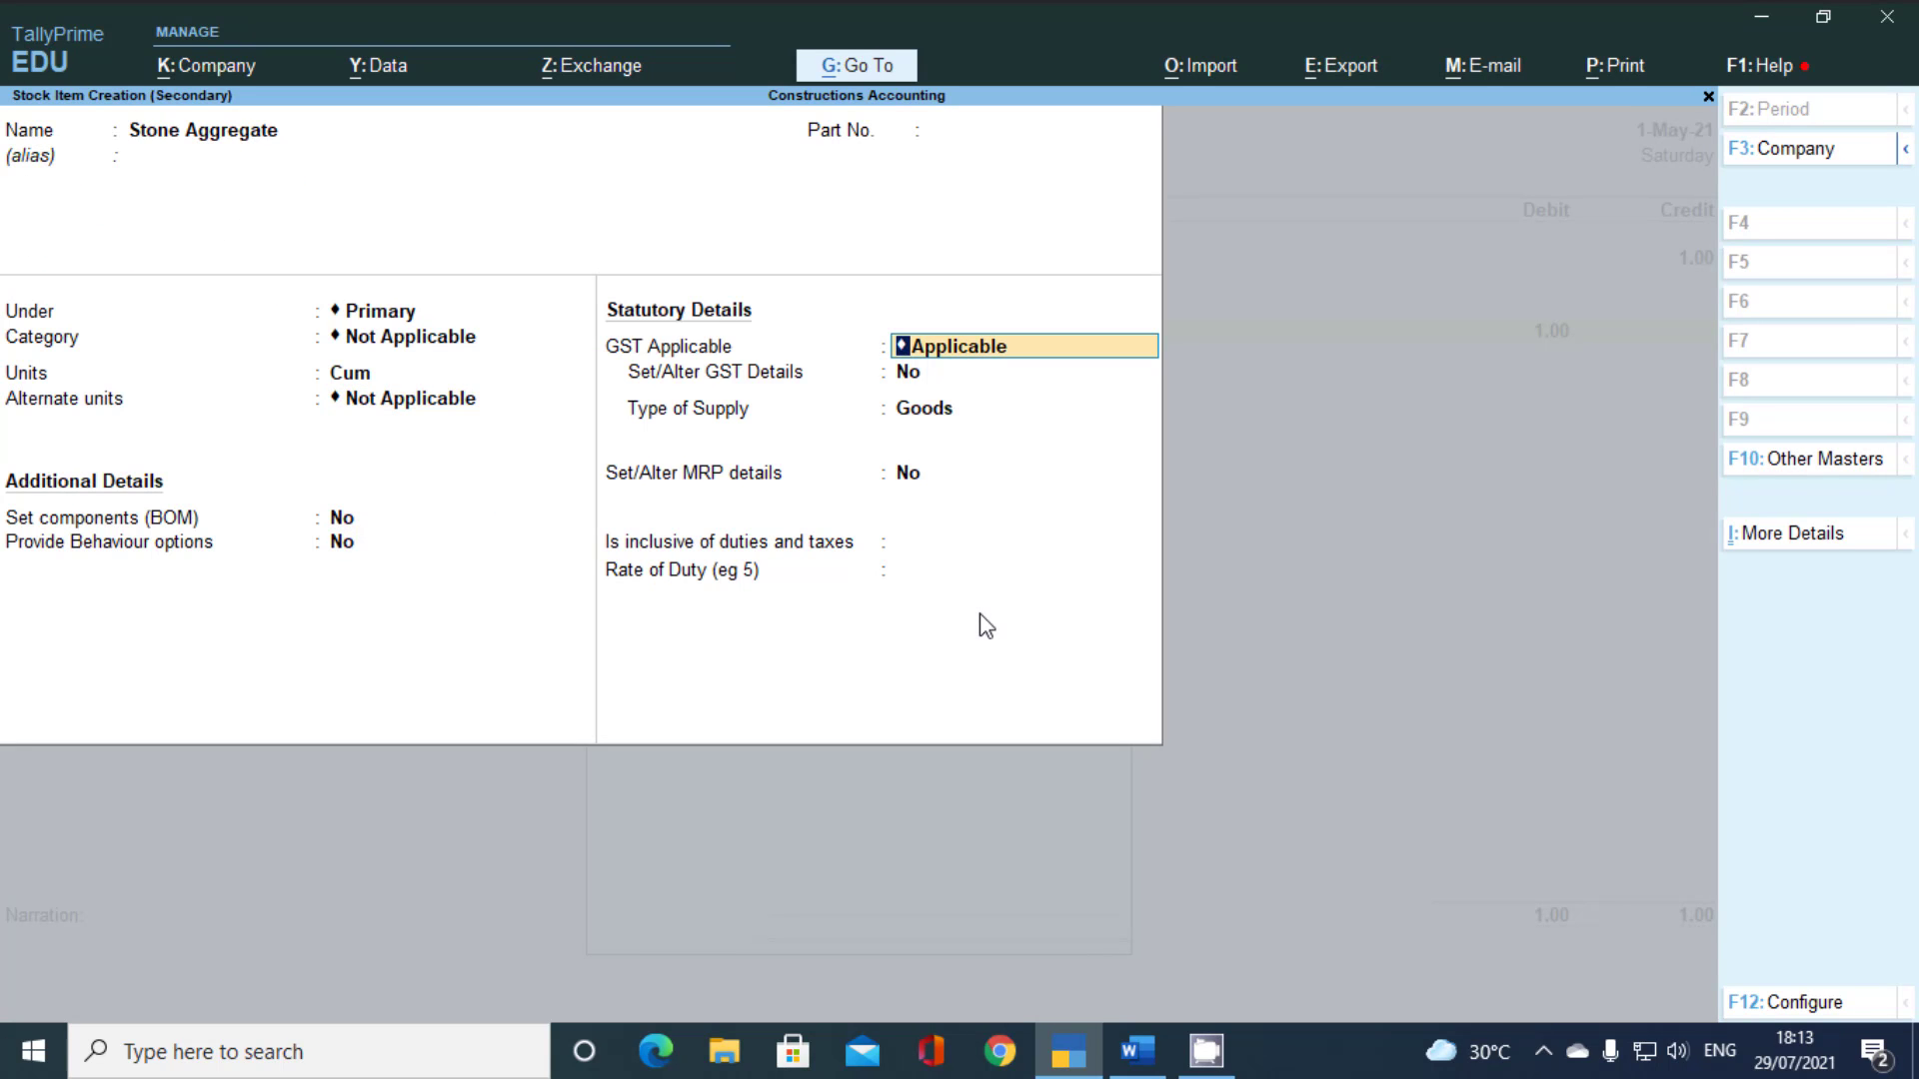
pyautogui.press('ctrl')
pyautogui.hotkey('ctrl', 'a')
# Allocate 150 Cum of Stone Aggregate at 900 to SM Tower Godown (1,35,000)
pyautogui.hotkey('alt', 'Tab')
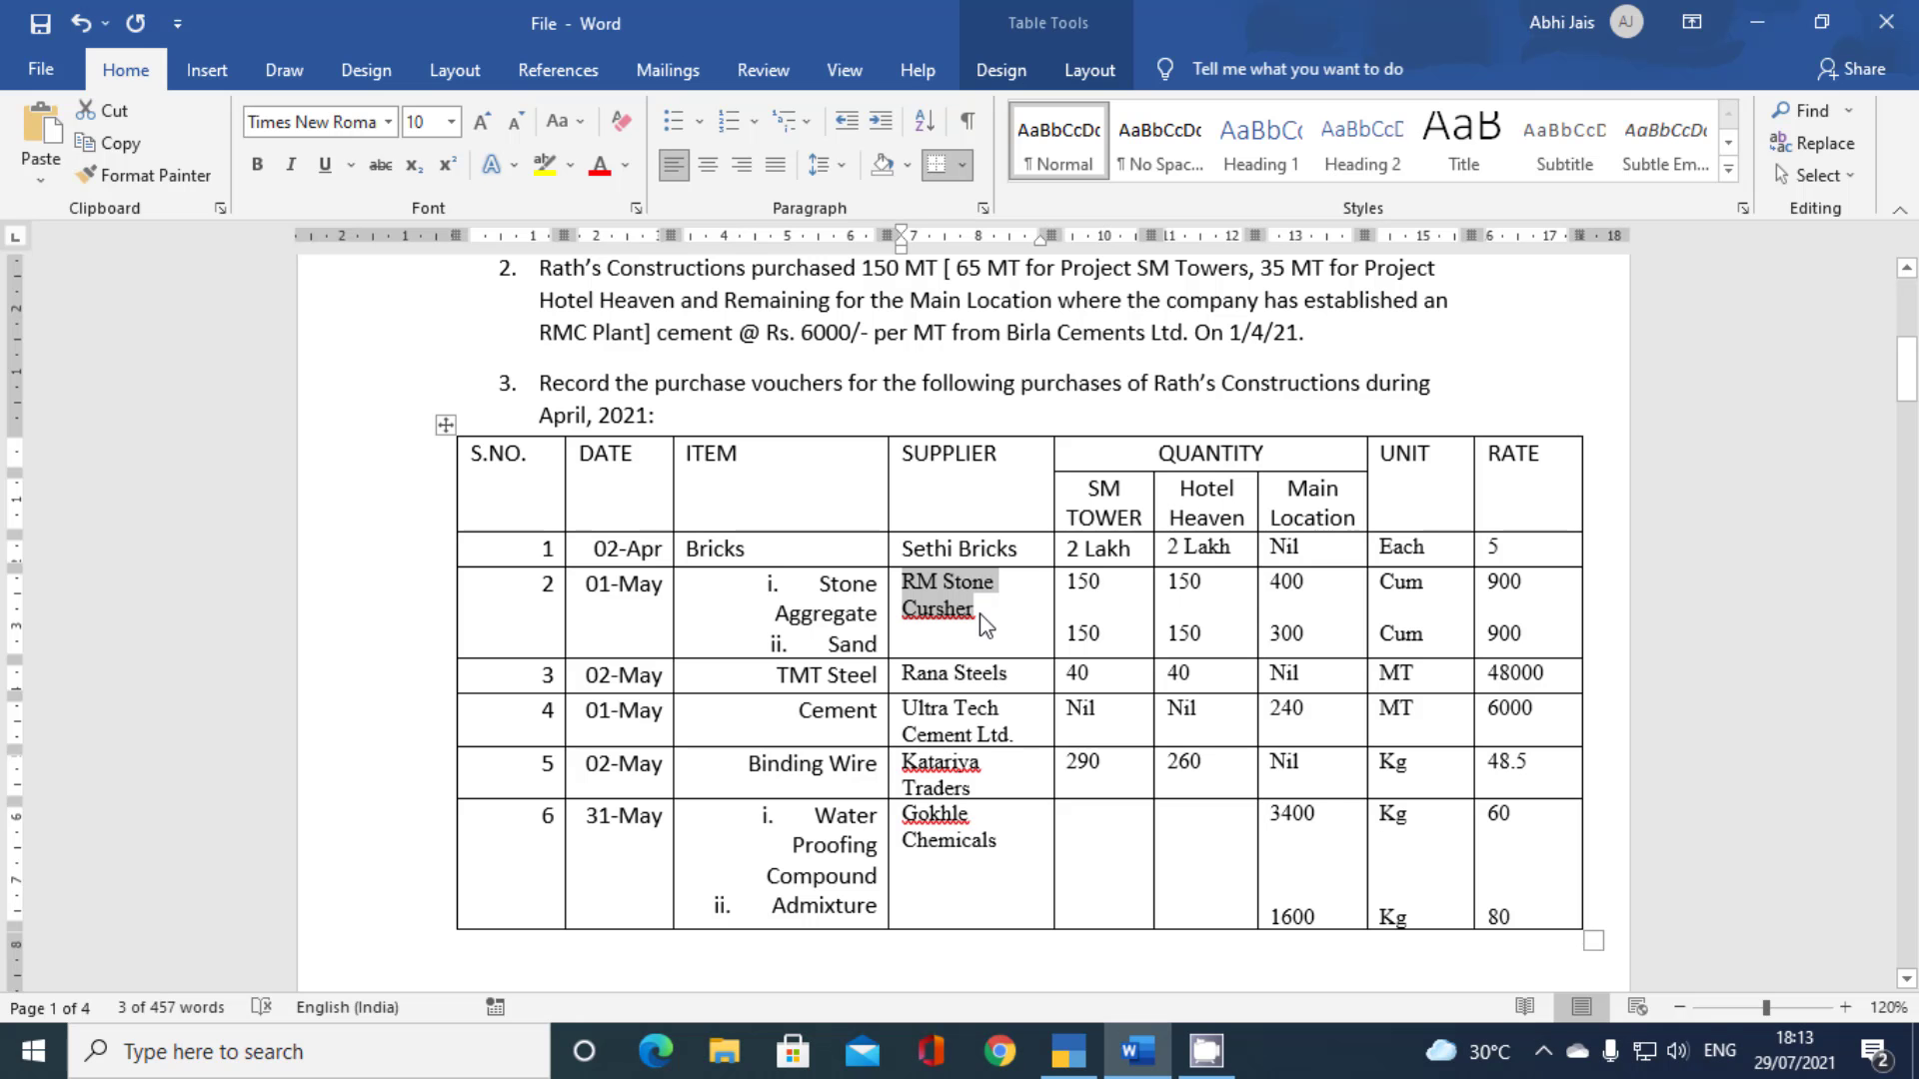
pyautogui.click(1091, 587)
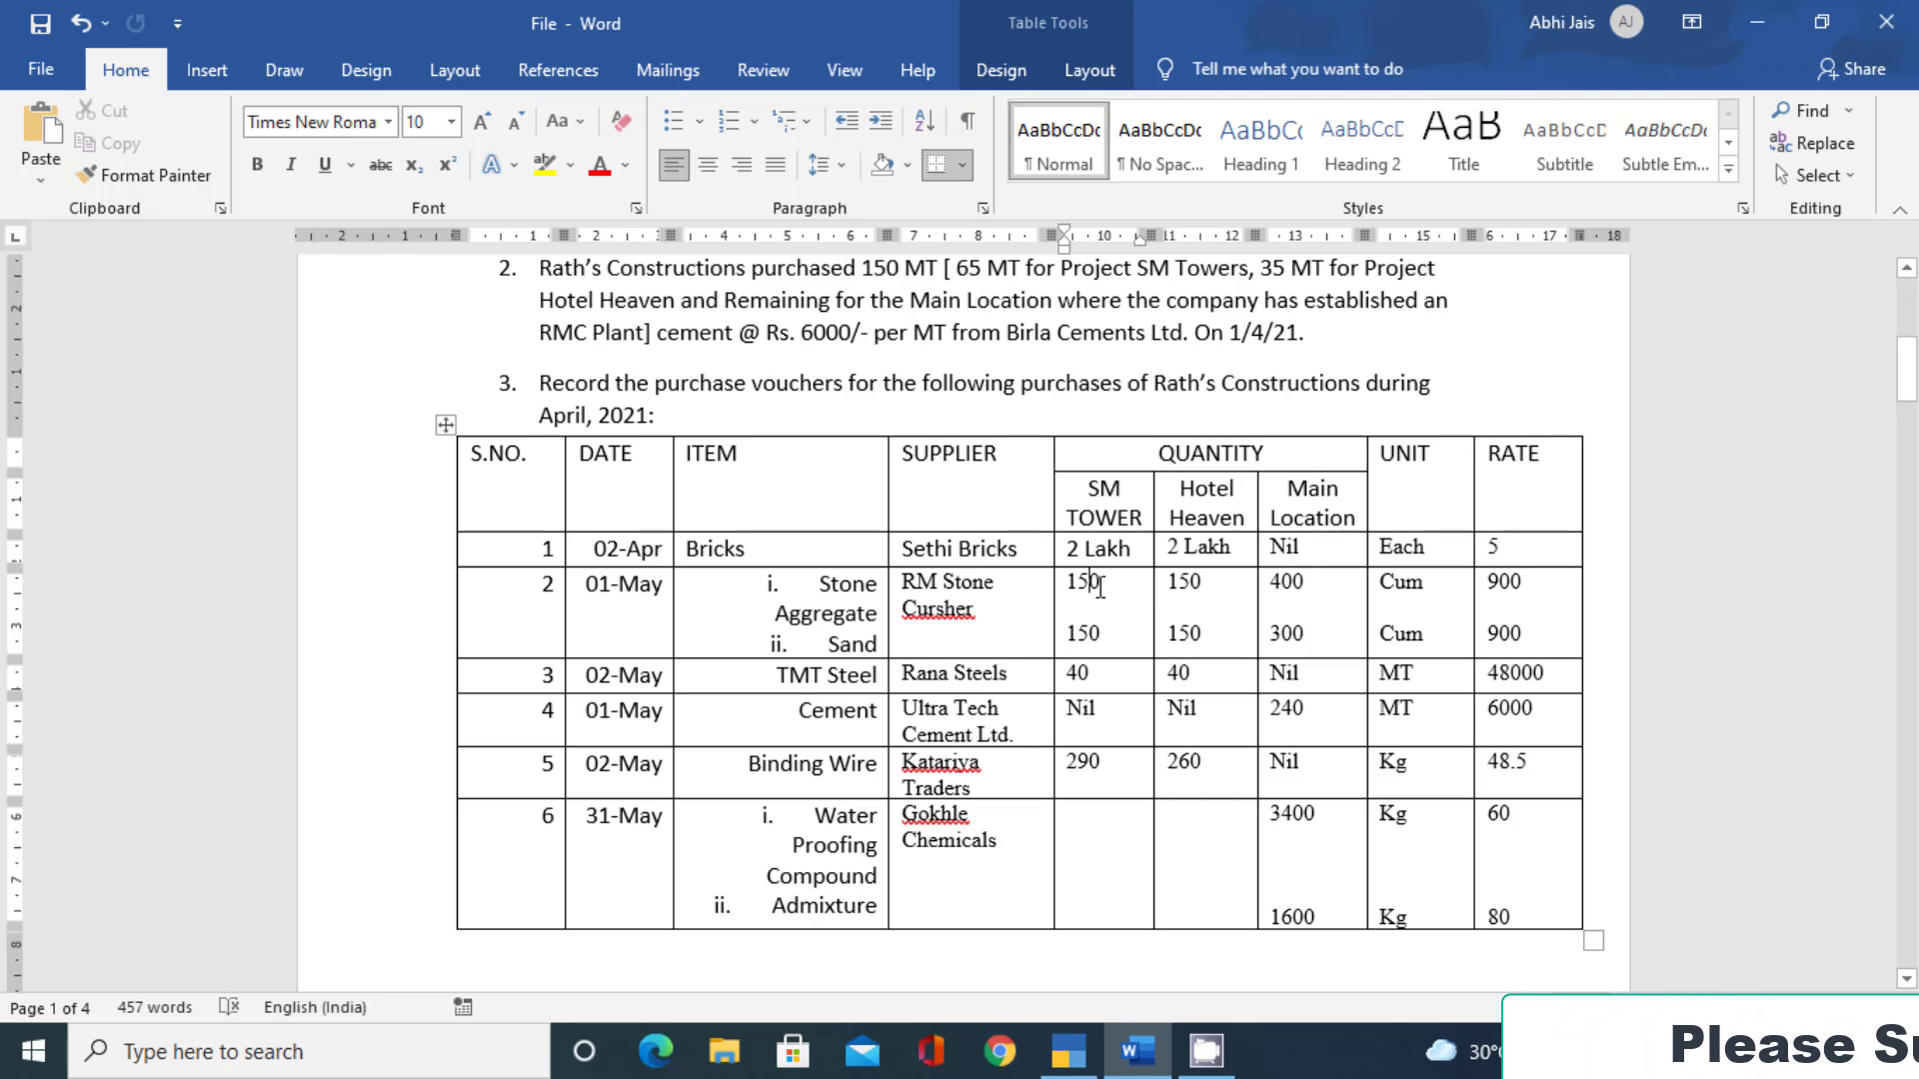
pyautogui.hotkey('alt', 'Tab')
pyautogui.hotkey('alt', 'Tab')
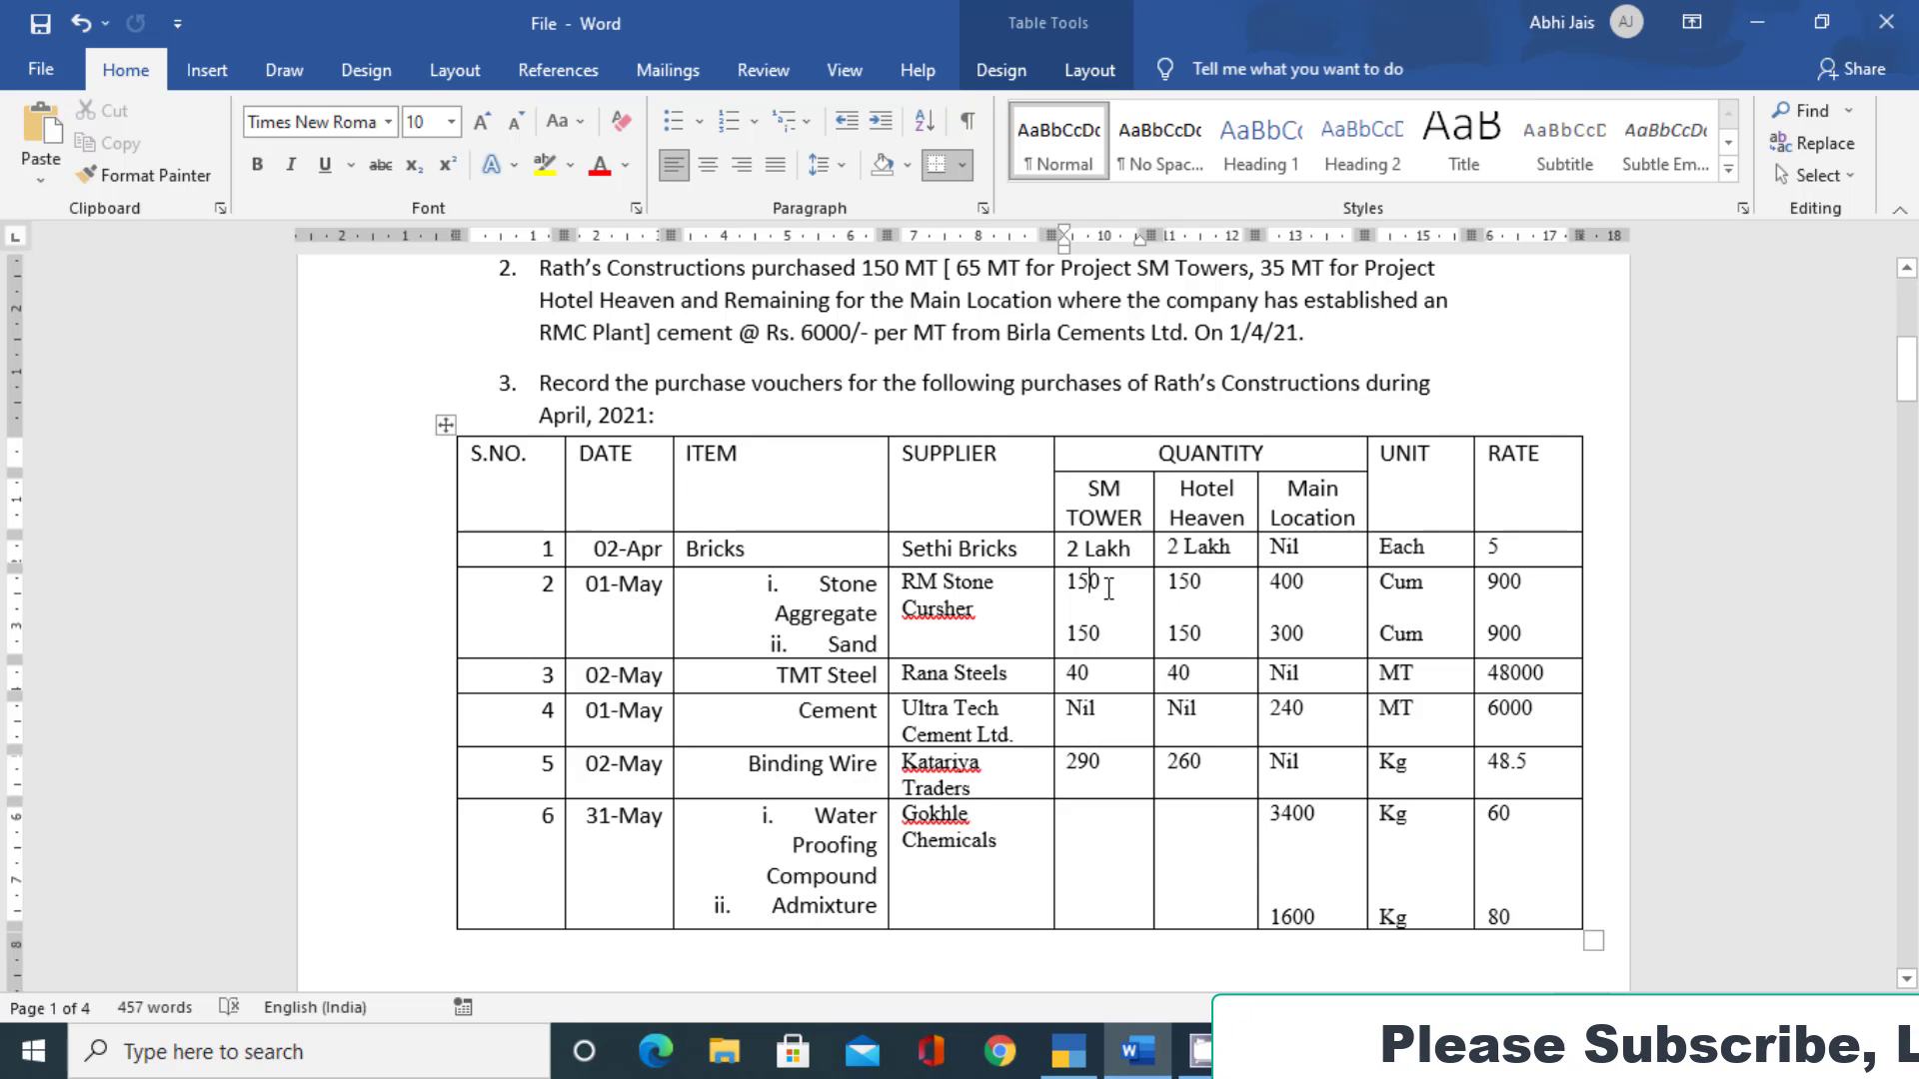
pyautogui.hotkey('alt', 'Tab')
pyautogui.press('Return')
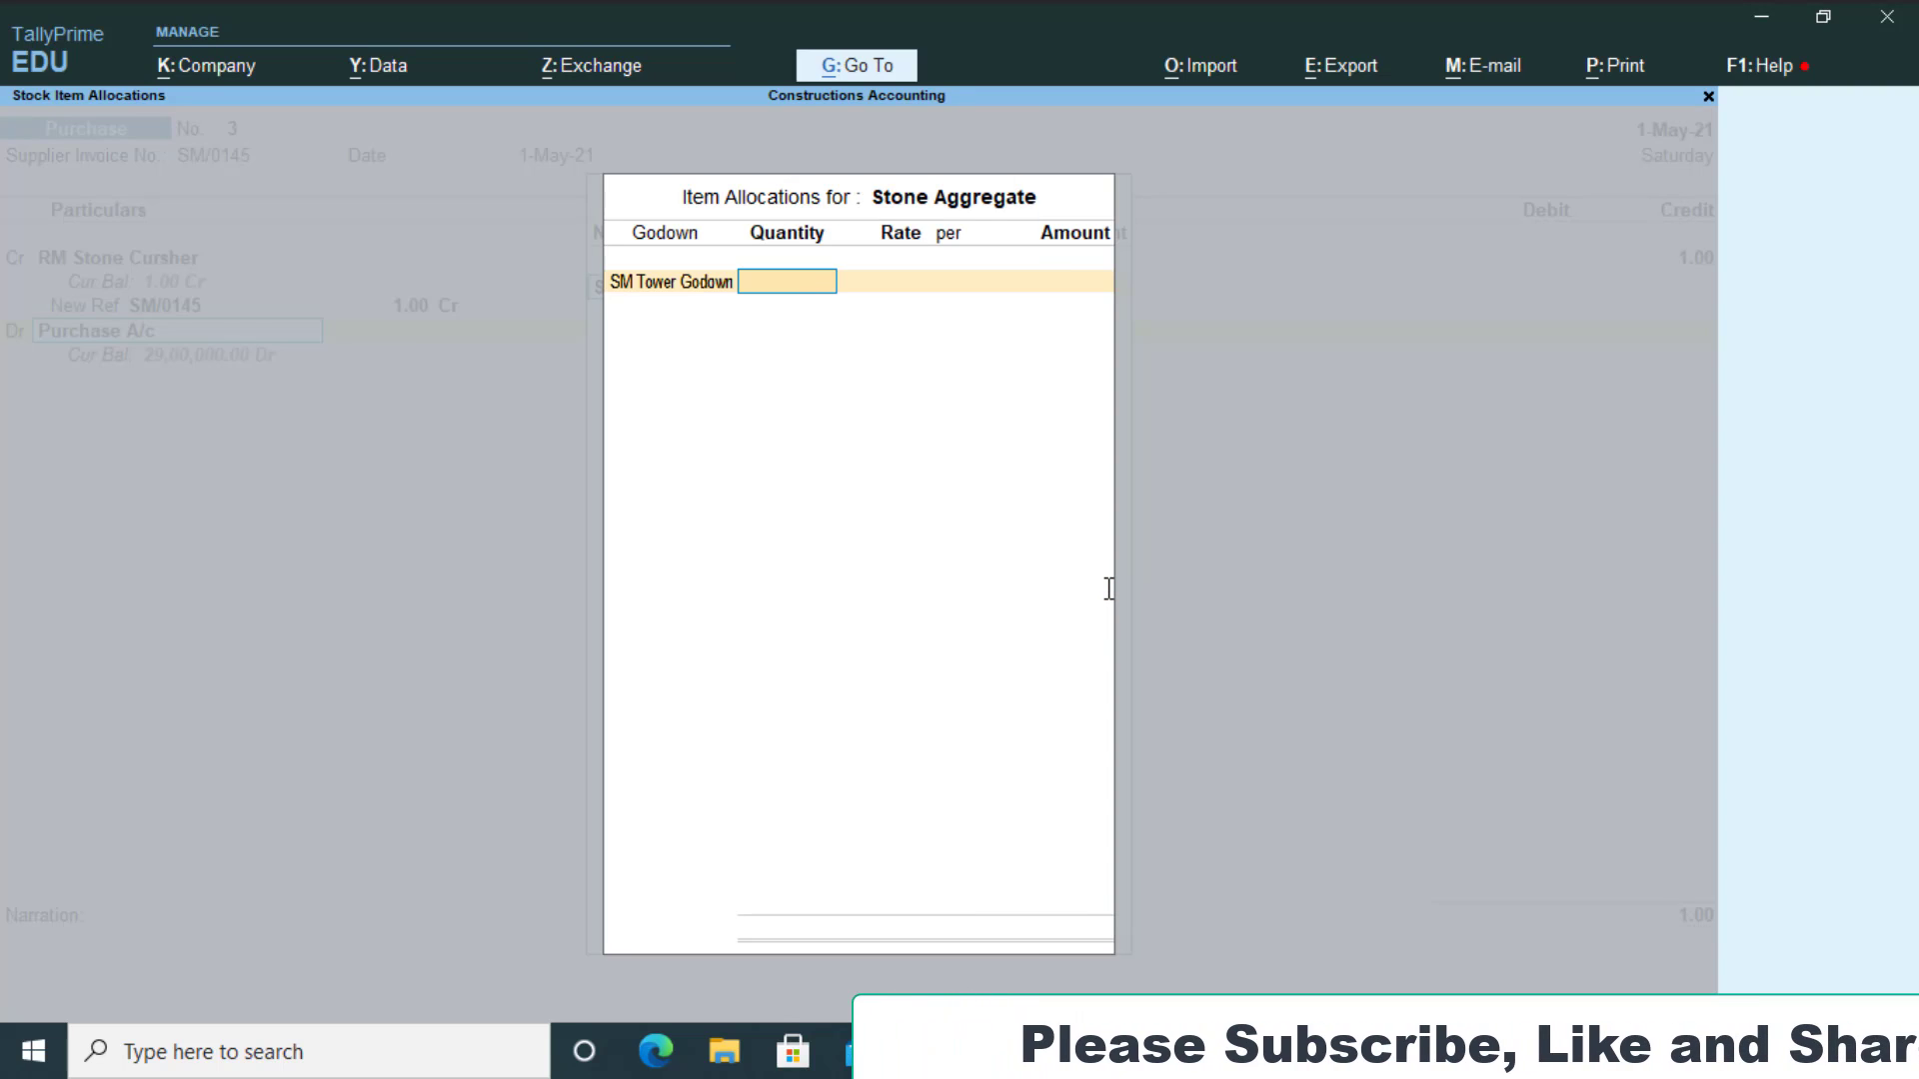
pyautogui.write('150')
pyautogui.hotkey('alt', 'Tab')
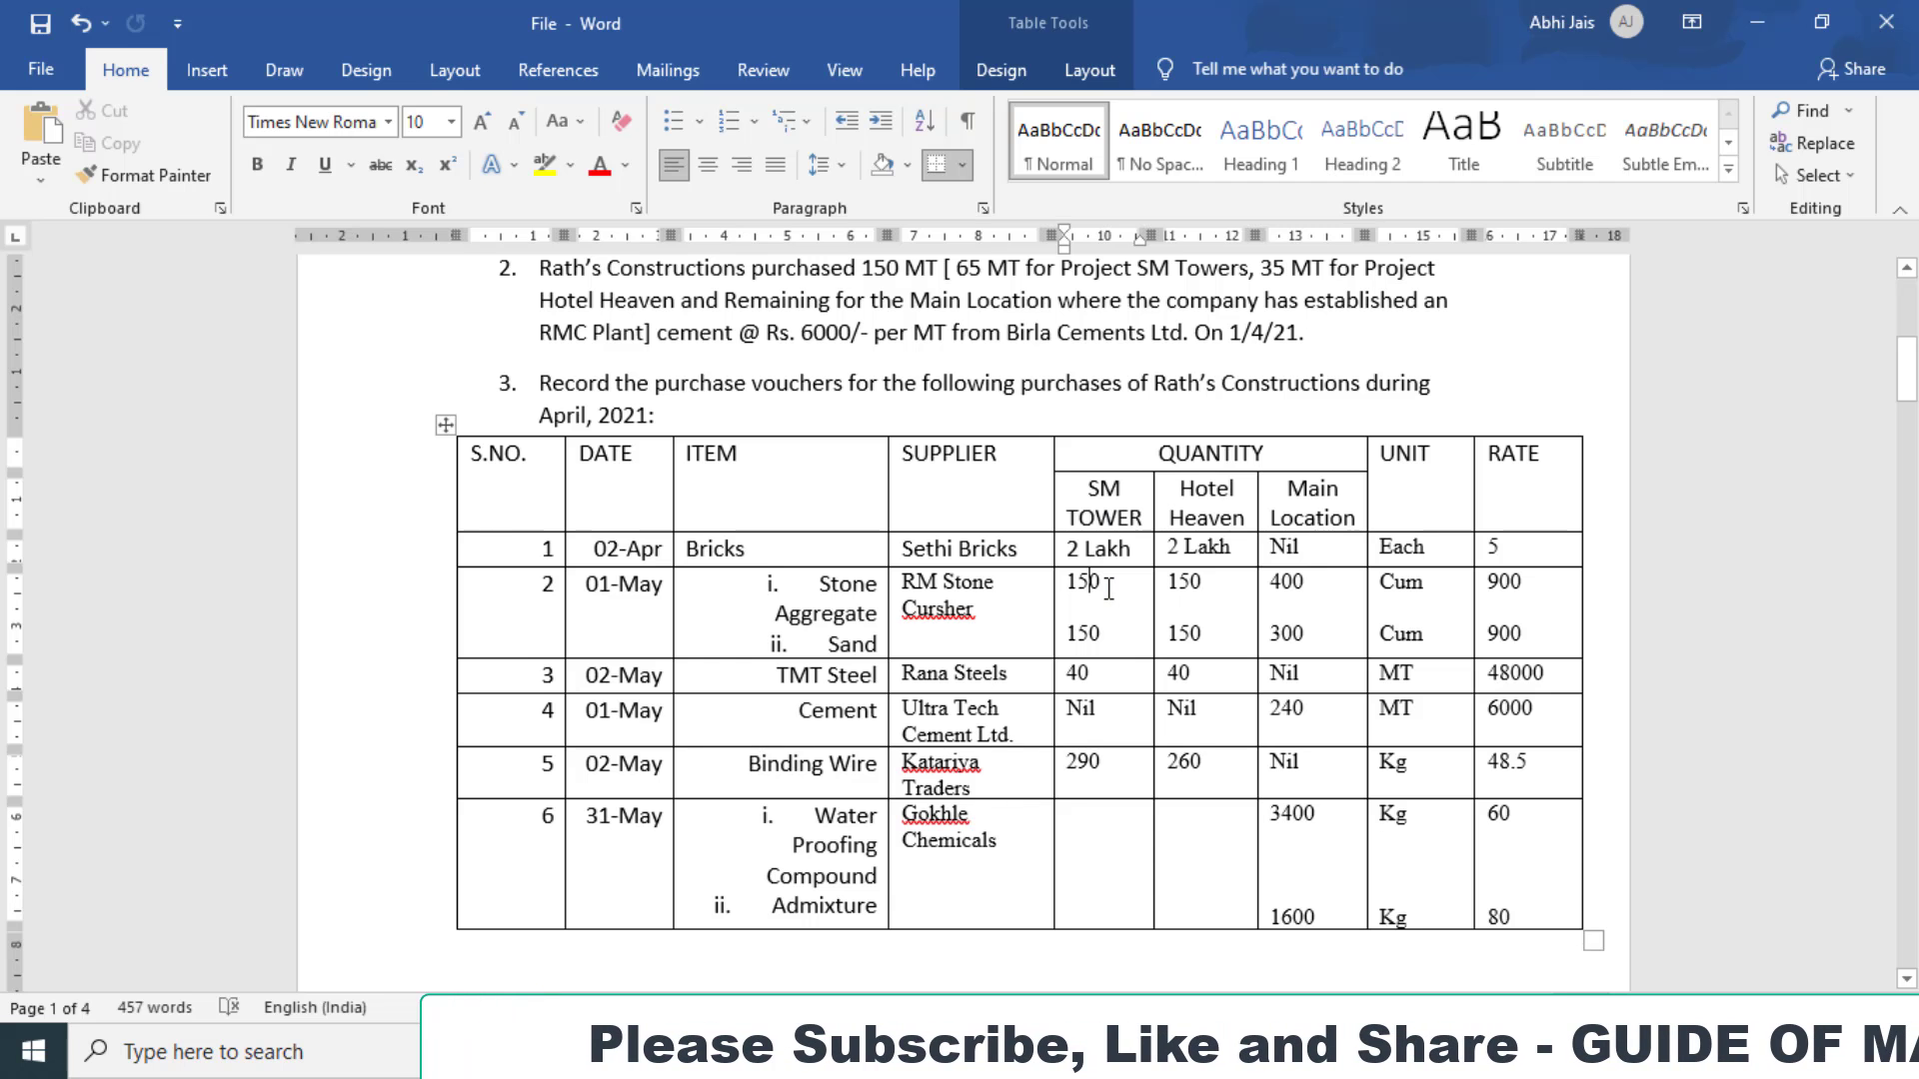
pyautogui.hotkey('alt', 'Tab')
pyautogui.press('Return')
pyautogui.write('900')
pyautogui.press('Return')
pyautogui.press('Return')
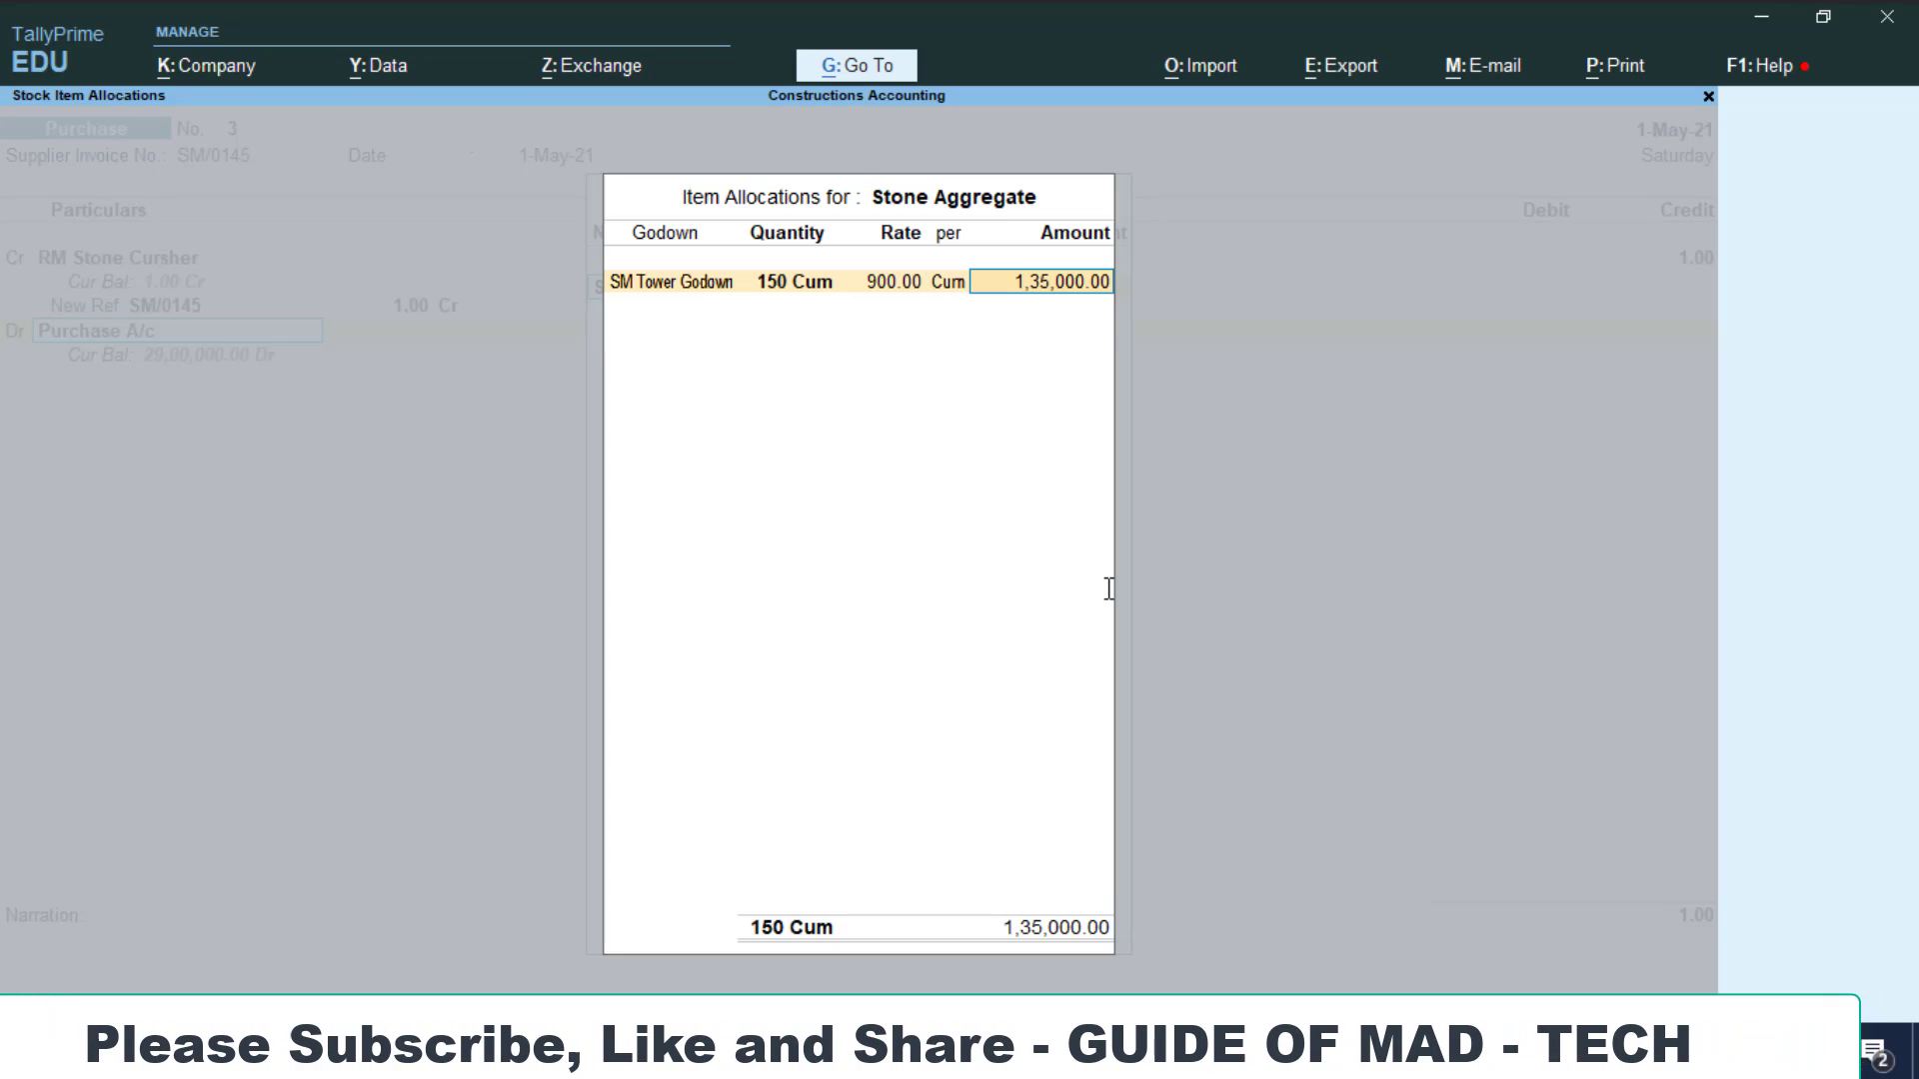
pyautogui.press('Return')
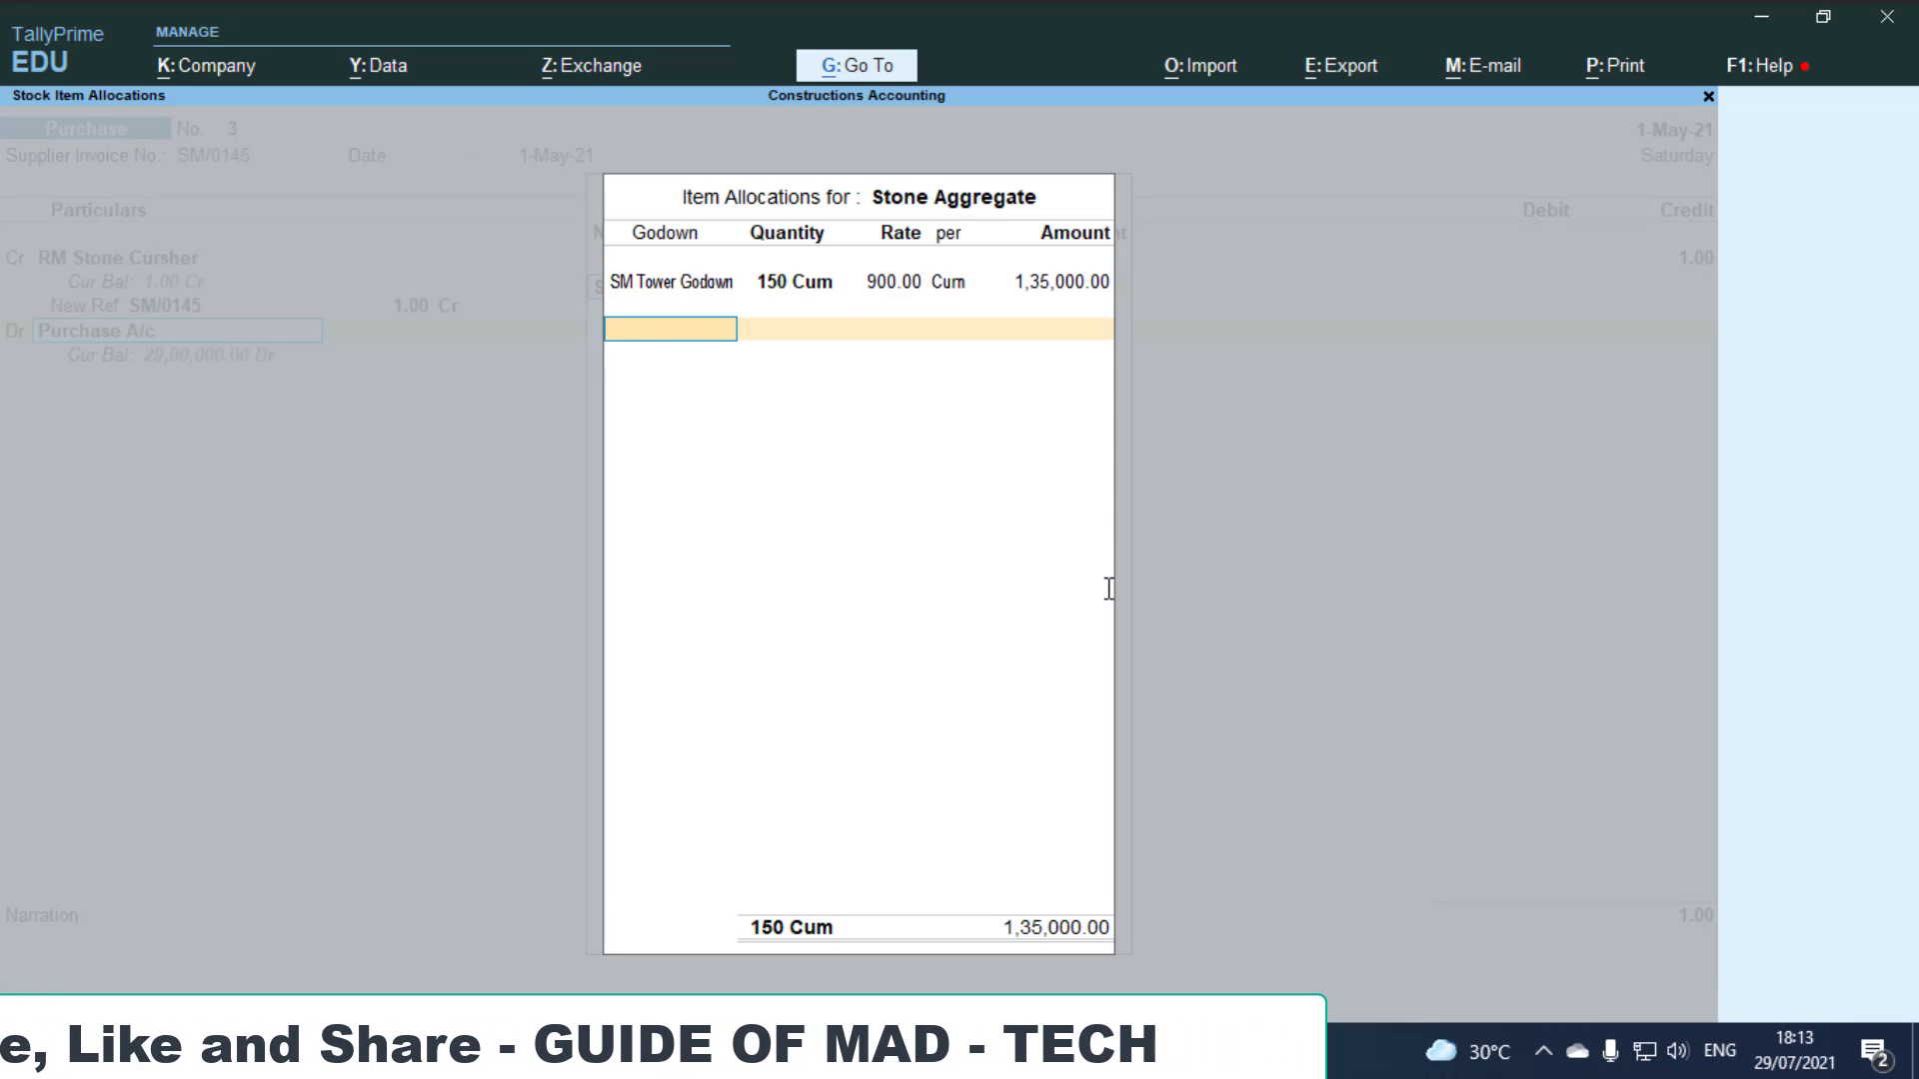
pyautogui.hotkey('alt', 'Tab')
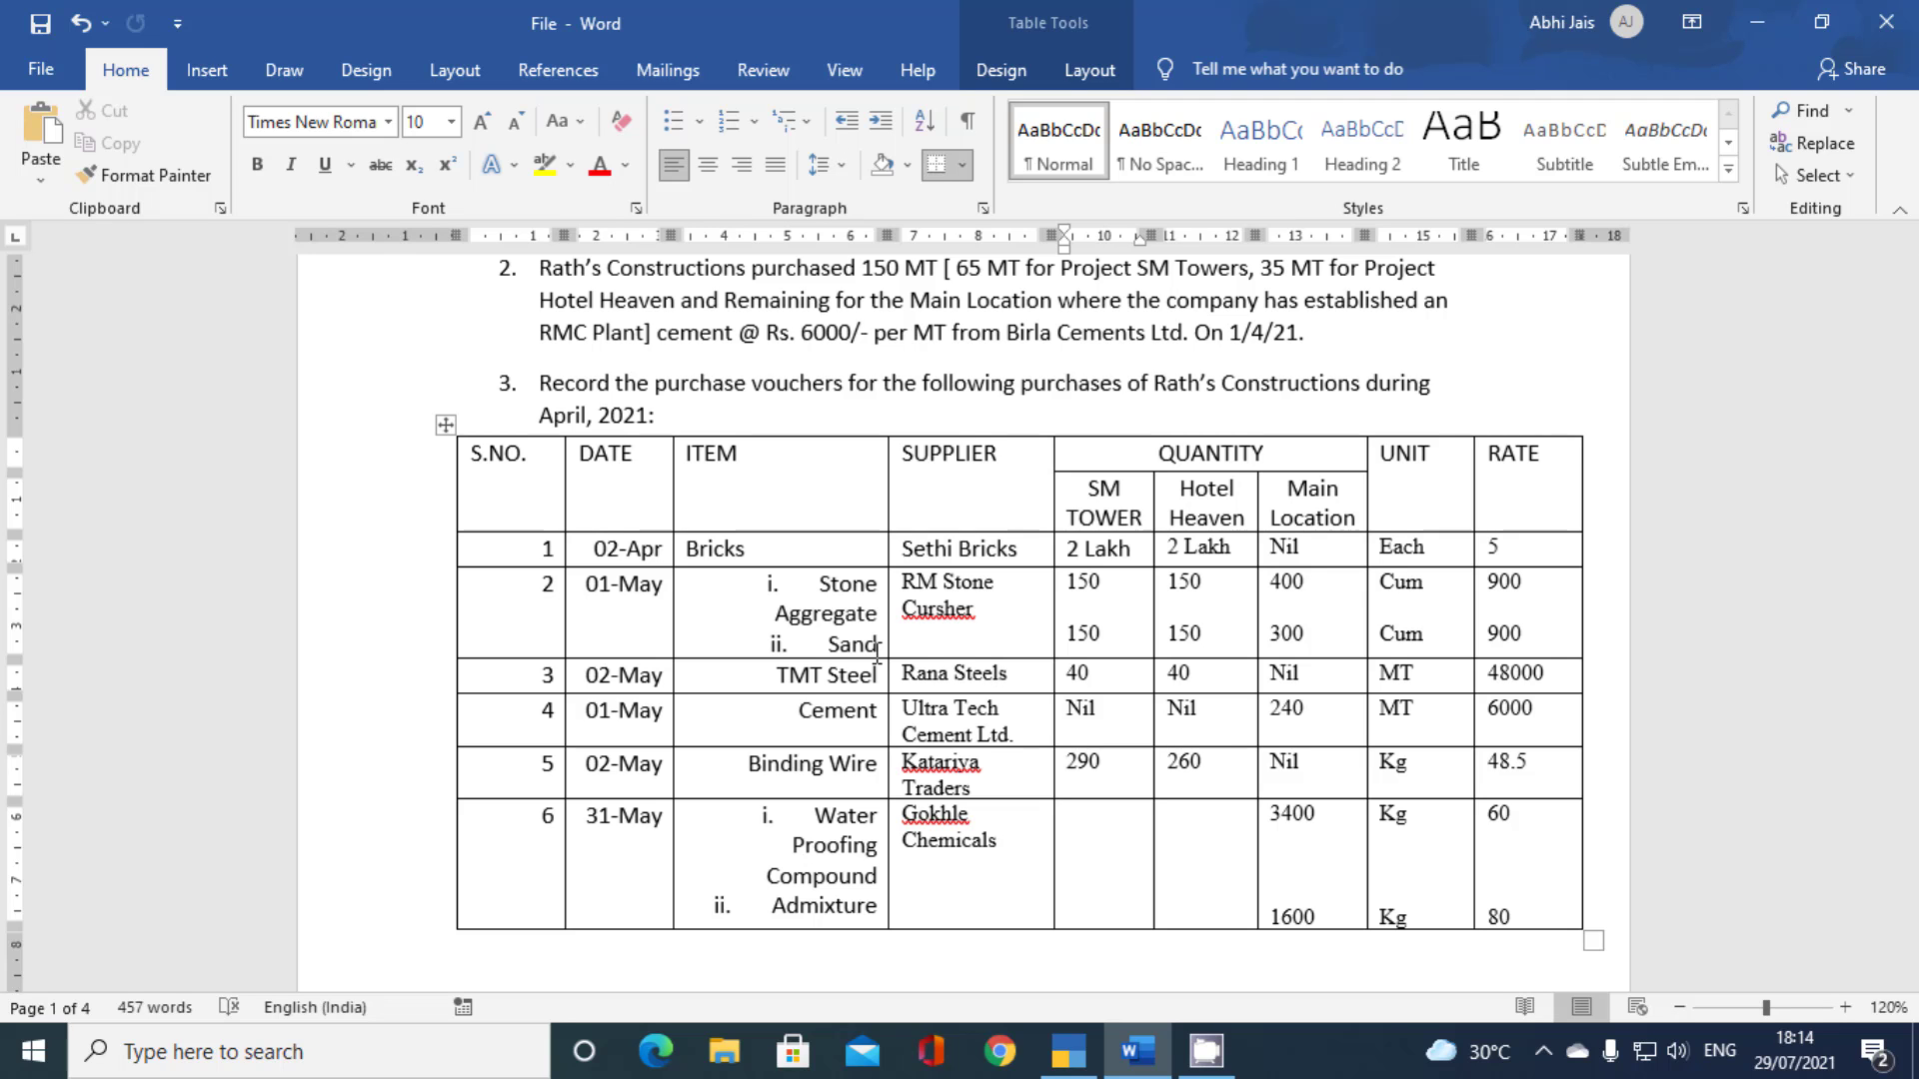
# Add a Hotel Heaven Godown row for 150 Cum, amounting to 1,35,000
pyautogui.hotkey('alt', 'Tab')
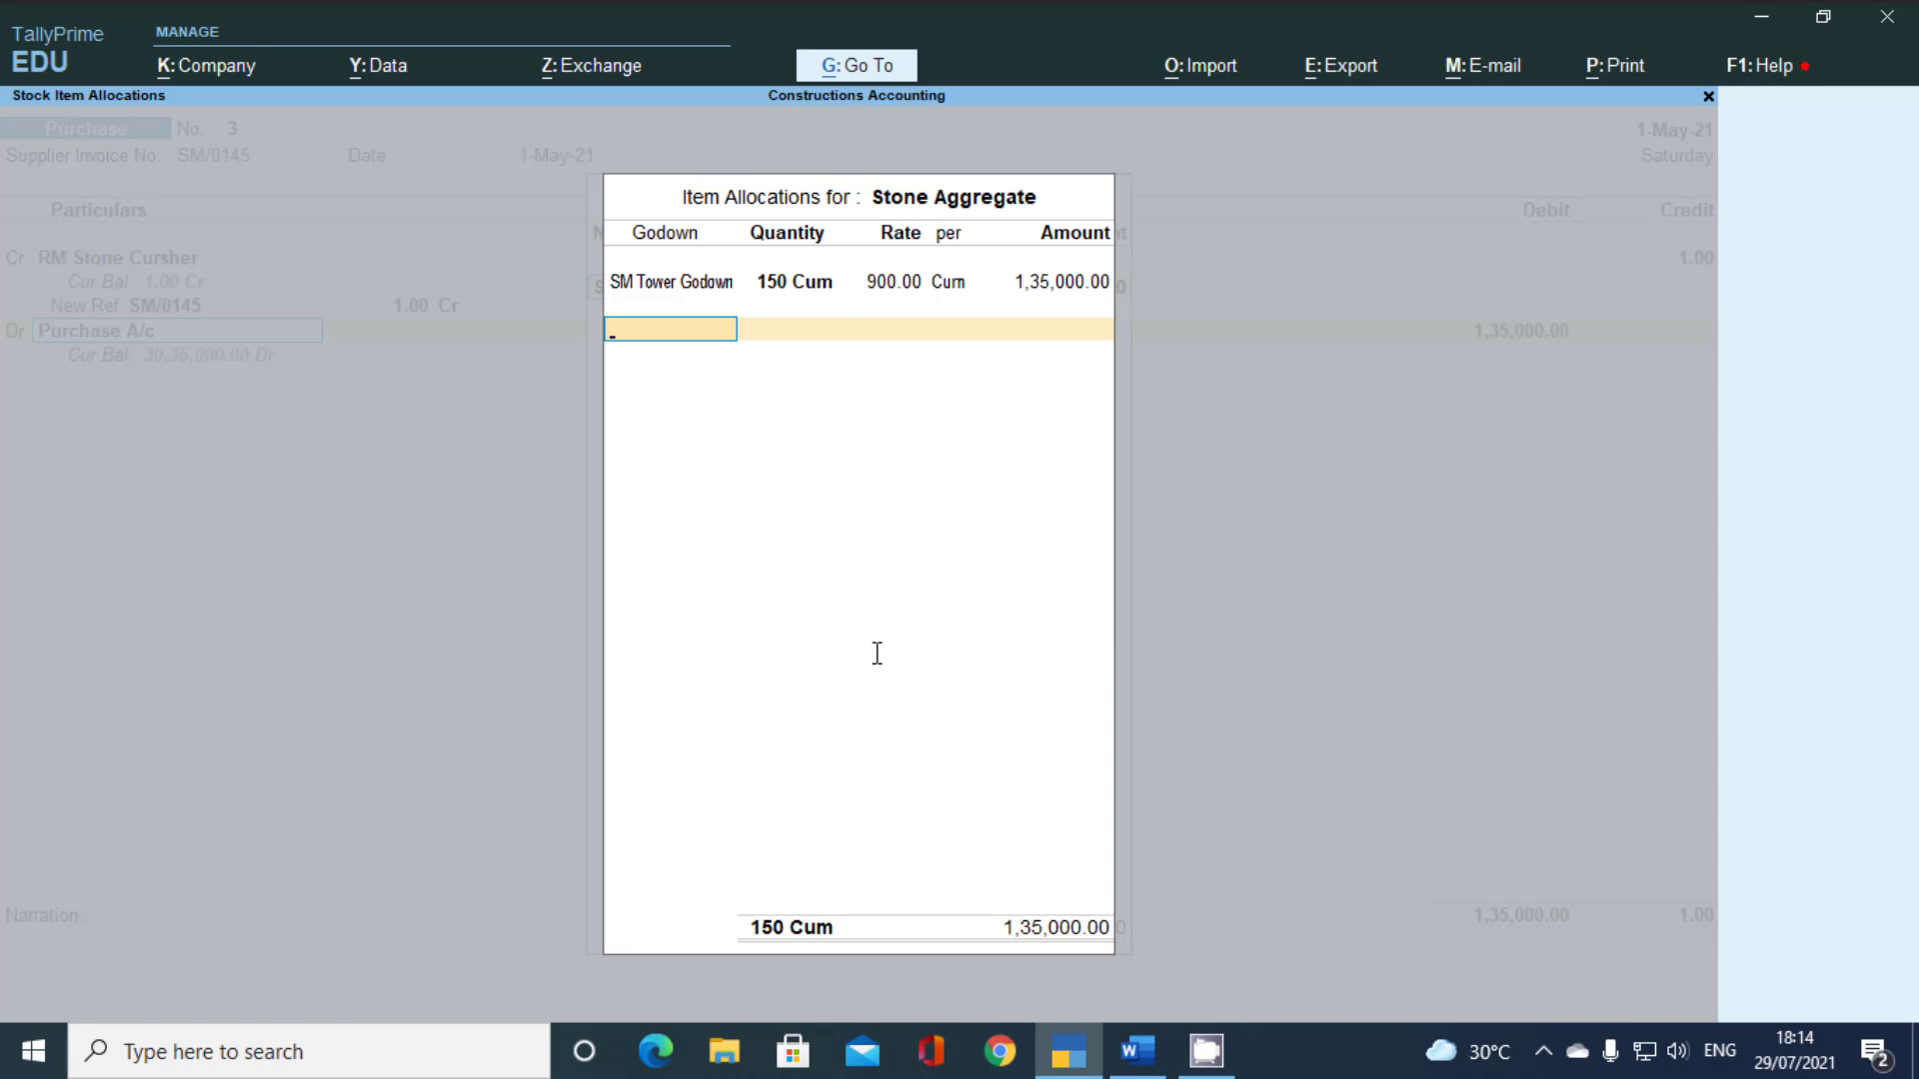
pyautogui.hotkey('alt', 'Tab')
pyautogui.hotkey('alt', 'Tab')
pyautogui.write('h')
pyautogui.press('Return')
pyautogui.hotkey('alt', 'Tab')
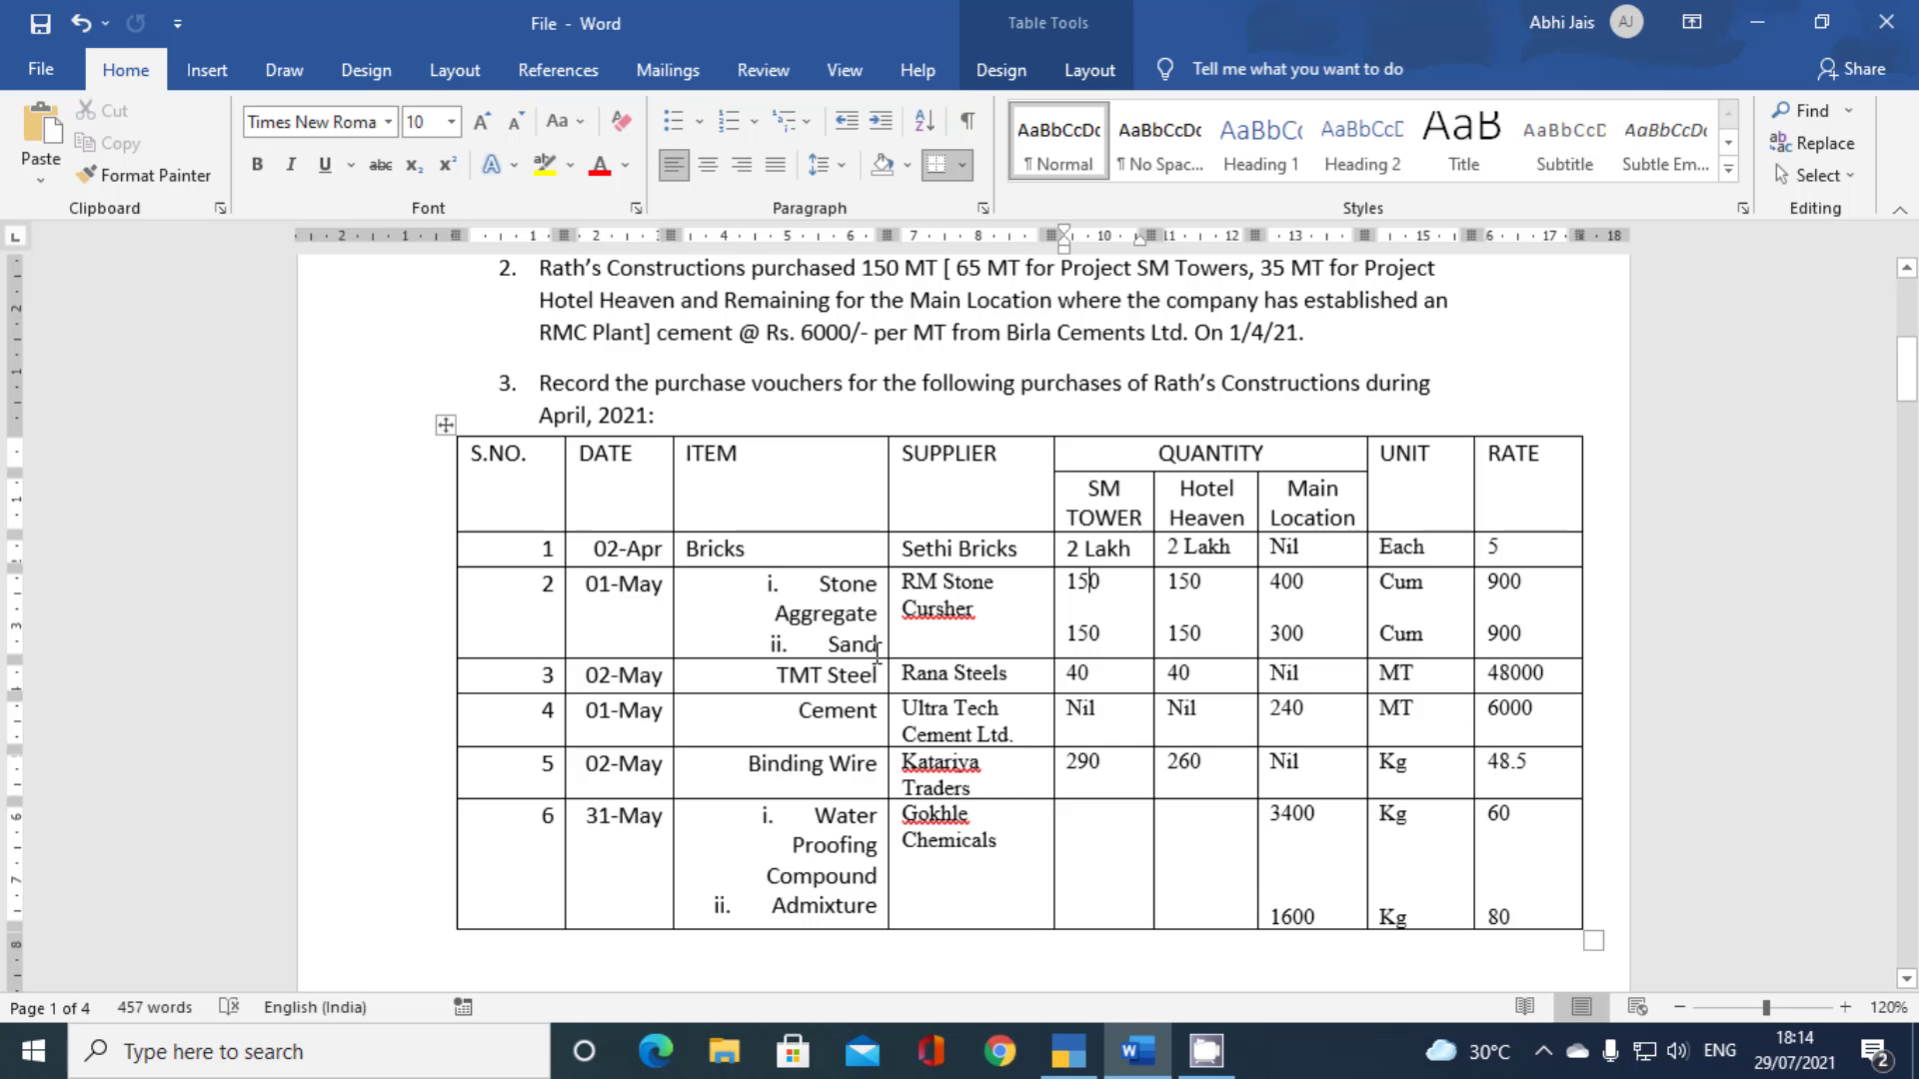
pyautogui.hotkey('alt', 'Tab')
pyautogui.write('150')
pyautogui.press('Return')
pyautogui.press('Return')
pyautogui.press('Return')
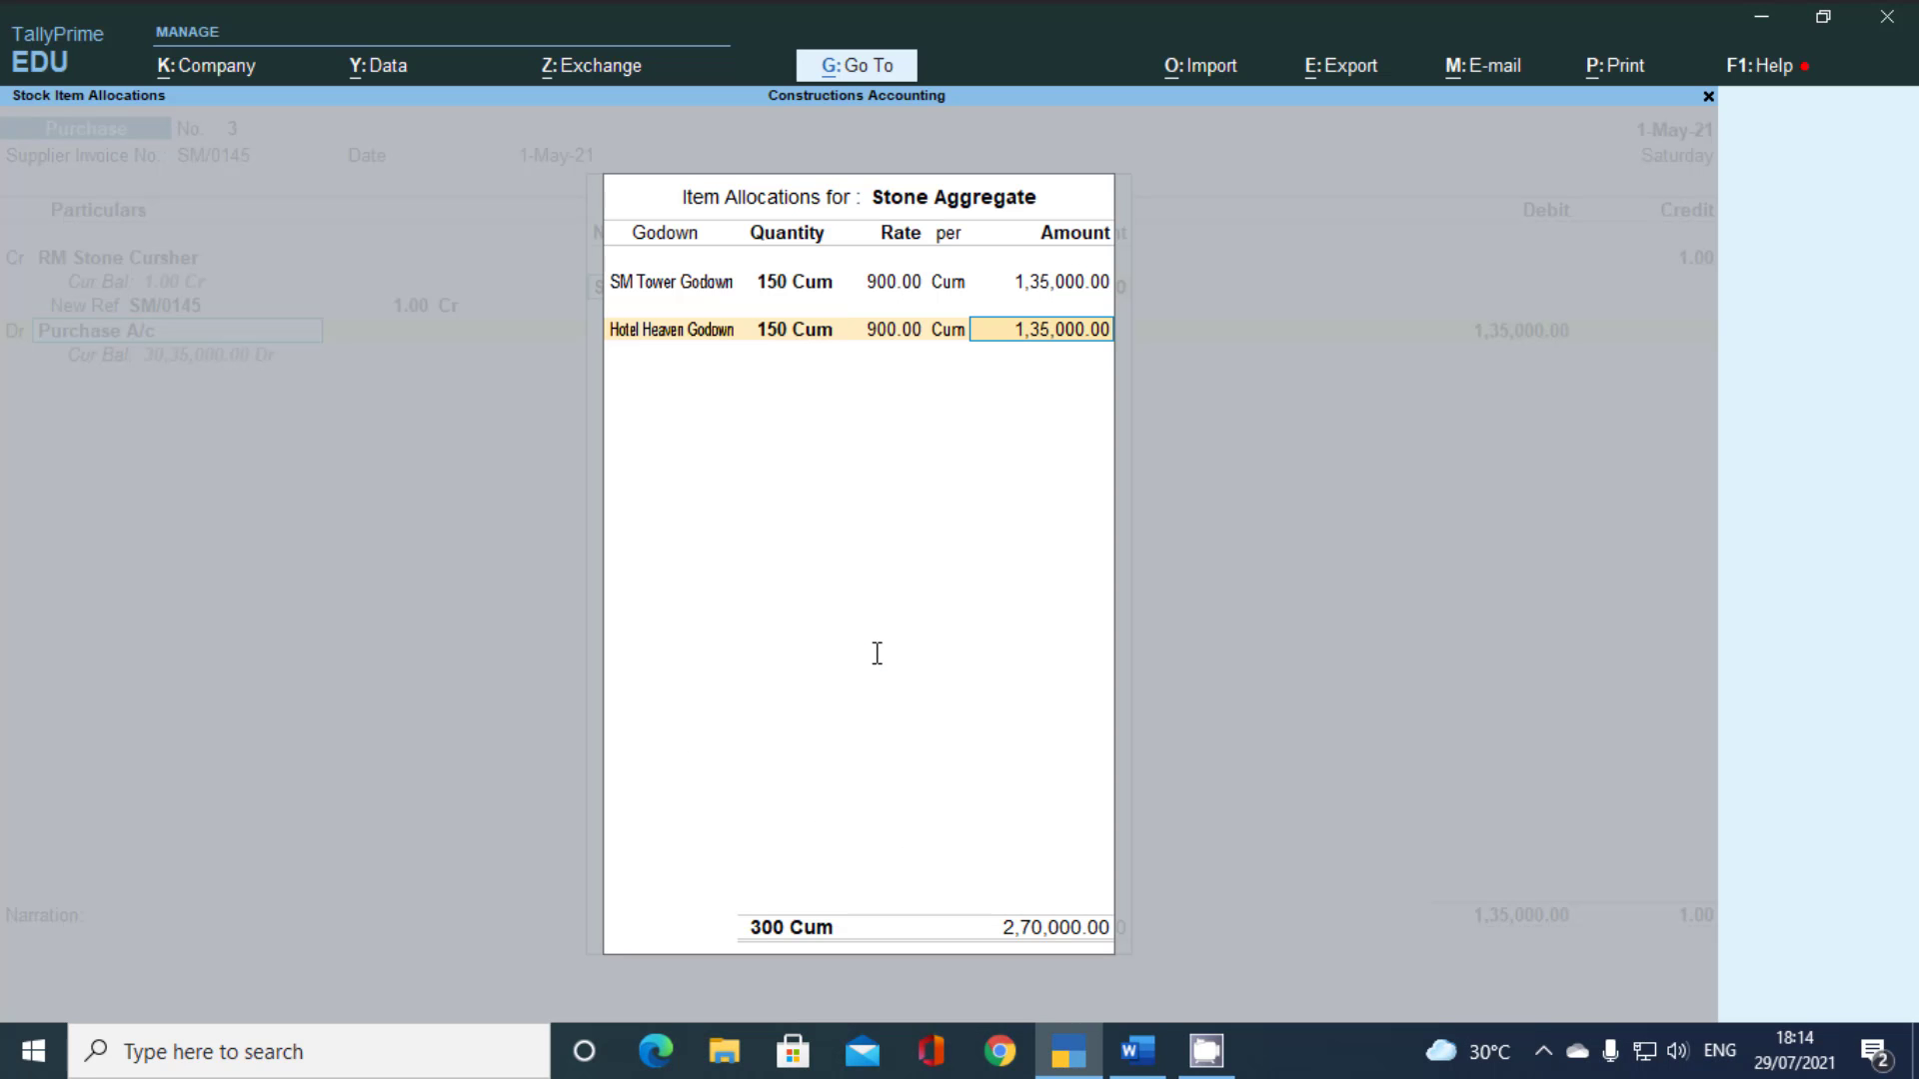
pyautogui.press('Return')
# Add a Main Location row for 400 Cum, amounting to 3,60,000
pyautogui.hotkey('alt', 'Tab')
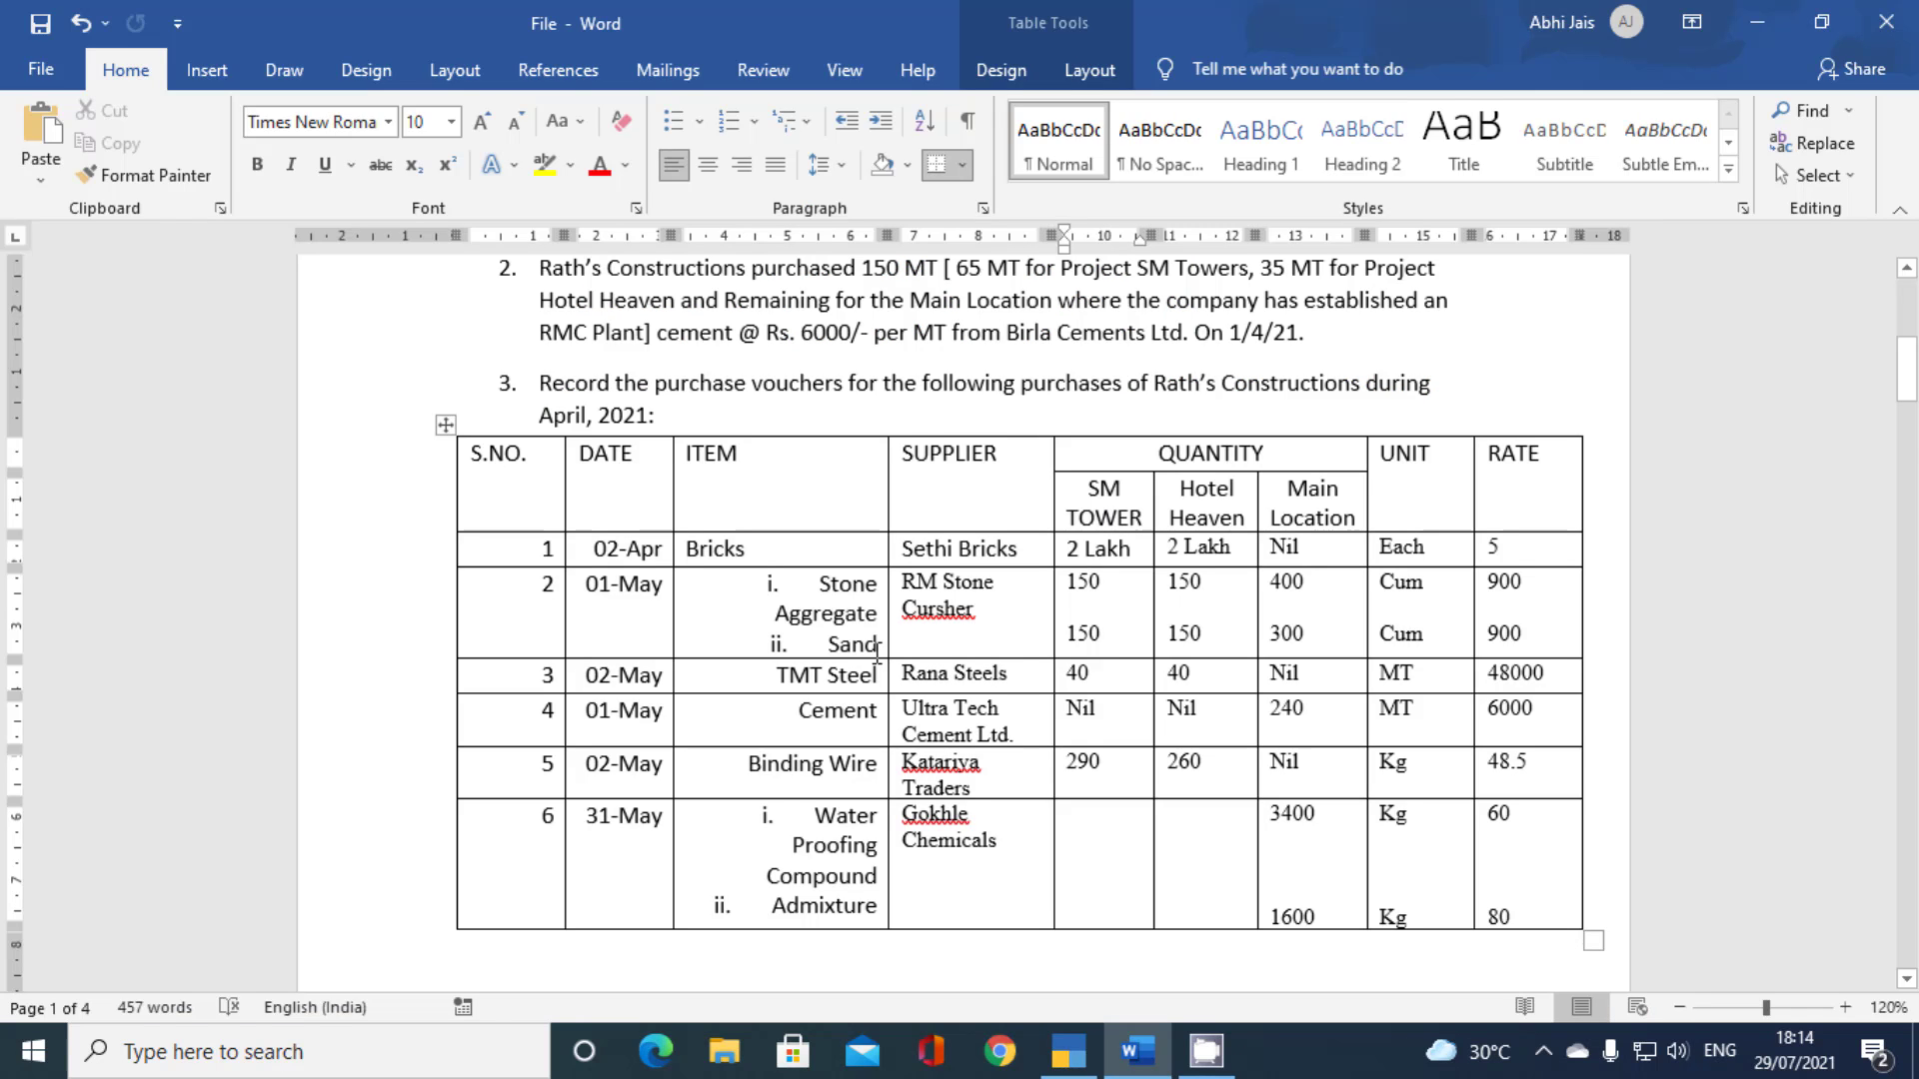
pyautogui.hotkey('alt', 'Tab')
pyautogui.write('M')
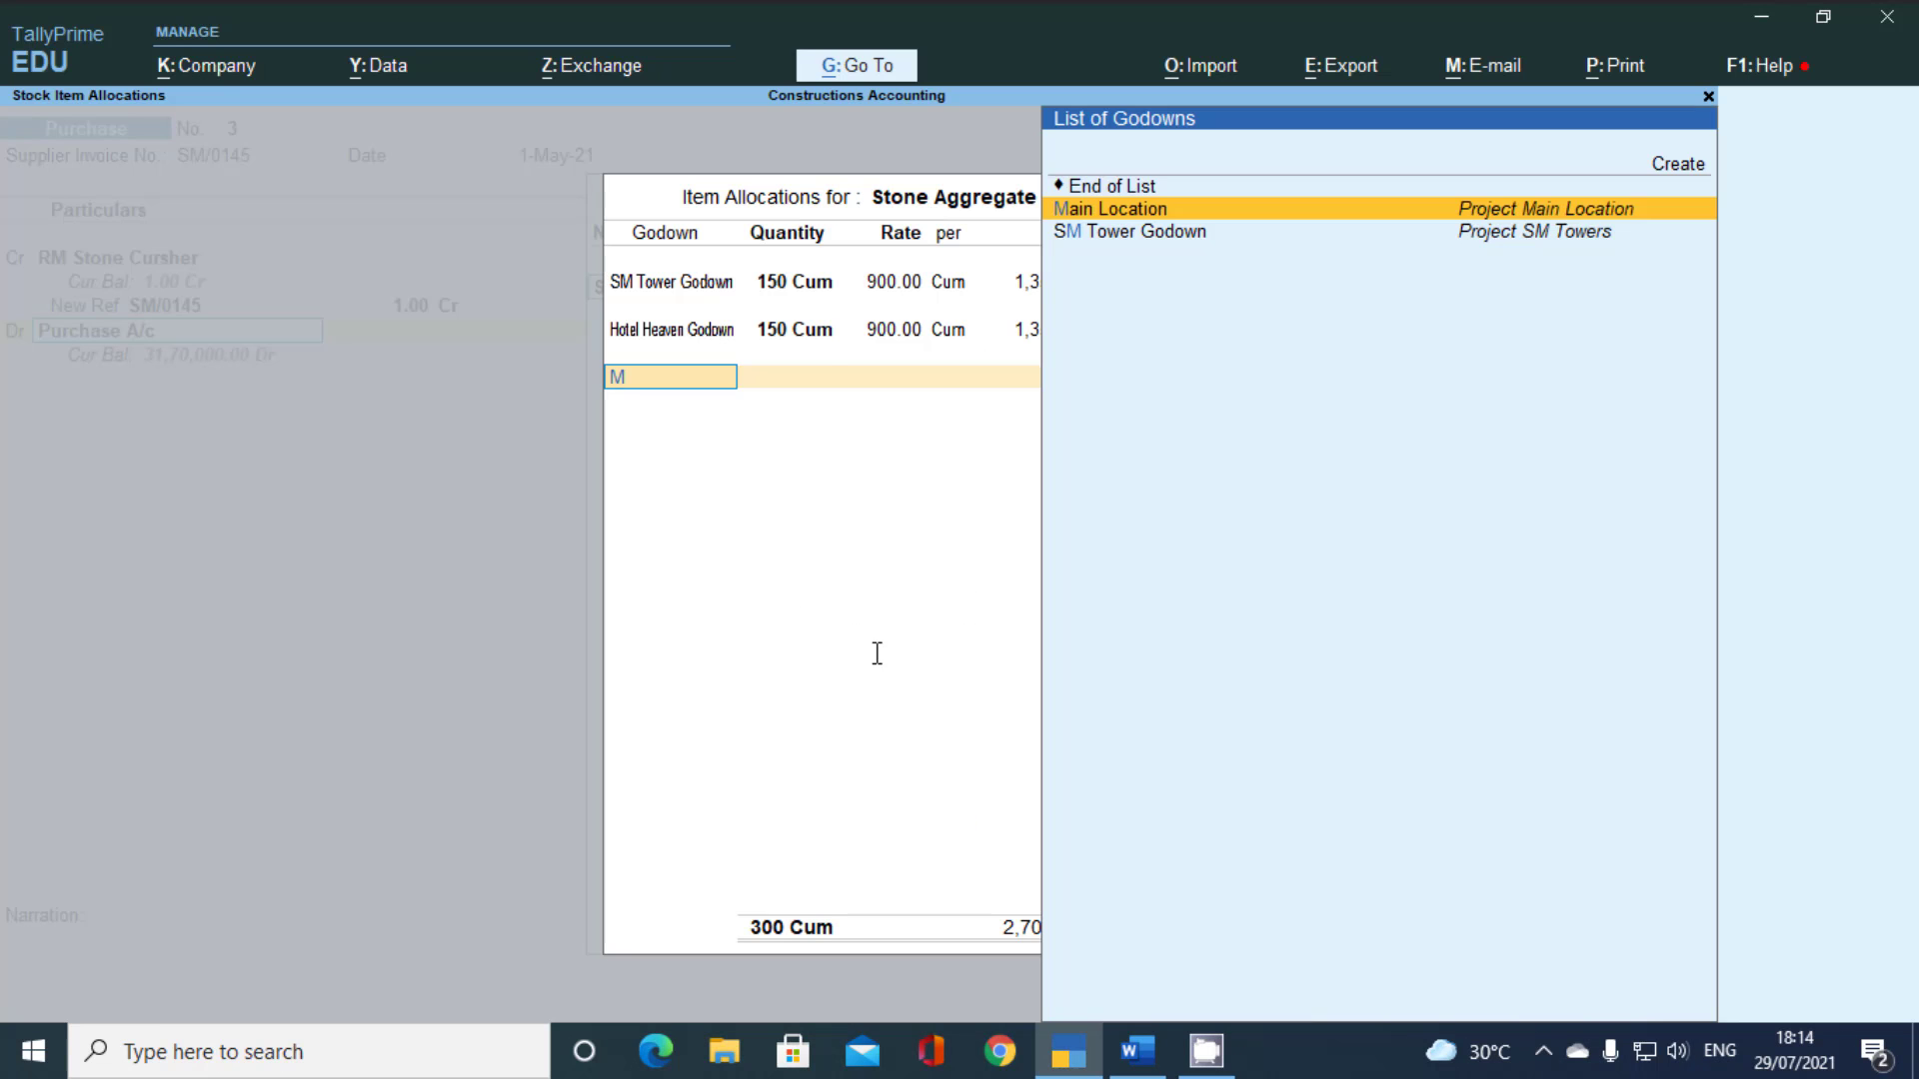
pyautogui.press('Return')
pyautogui.hotkey('alt', 'Tab')
pyautogui.hotkey('alt', 'Tab')
pyautogui.write('4')
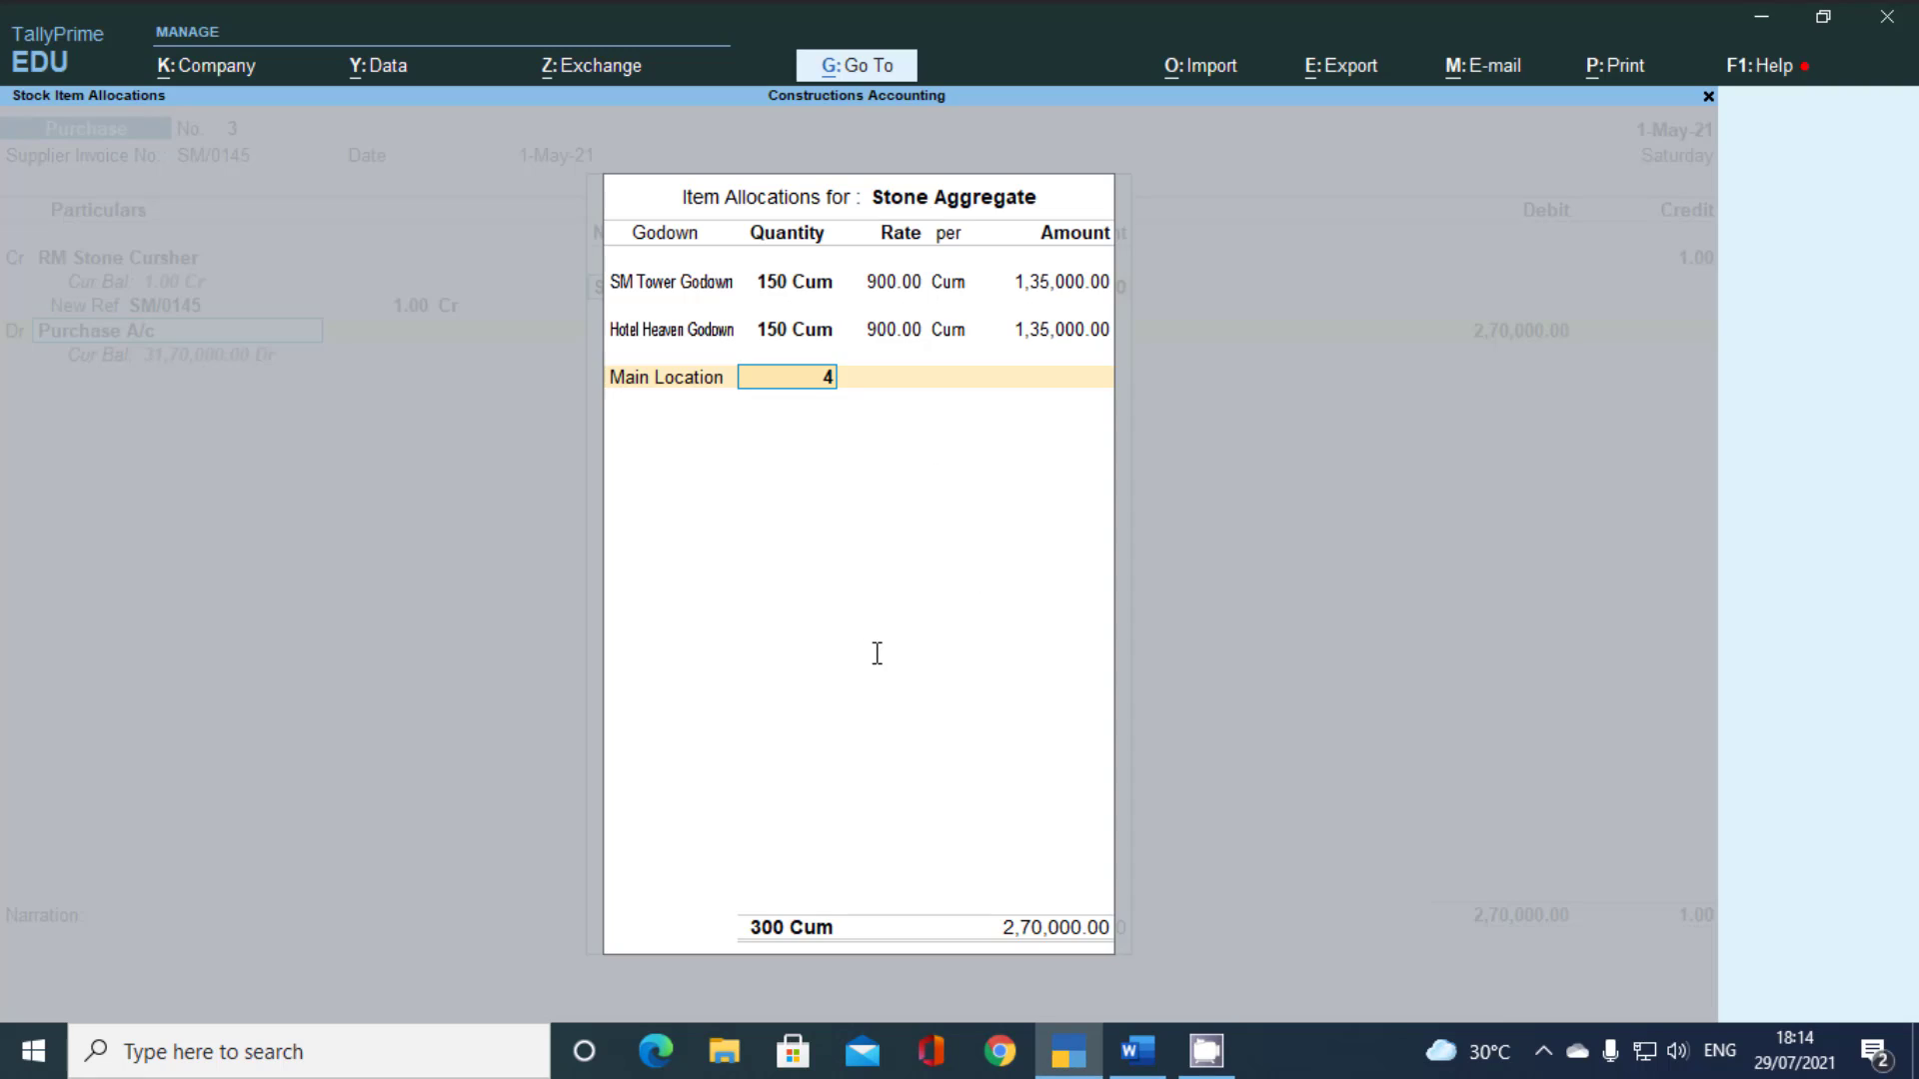
pyautogui.write('00')
pyautogui.press('Return')
pyautogui.press('Return')
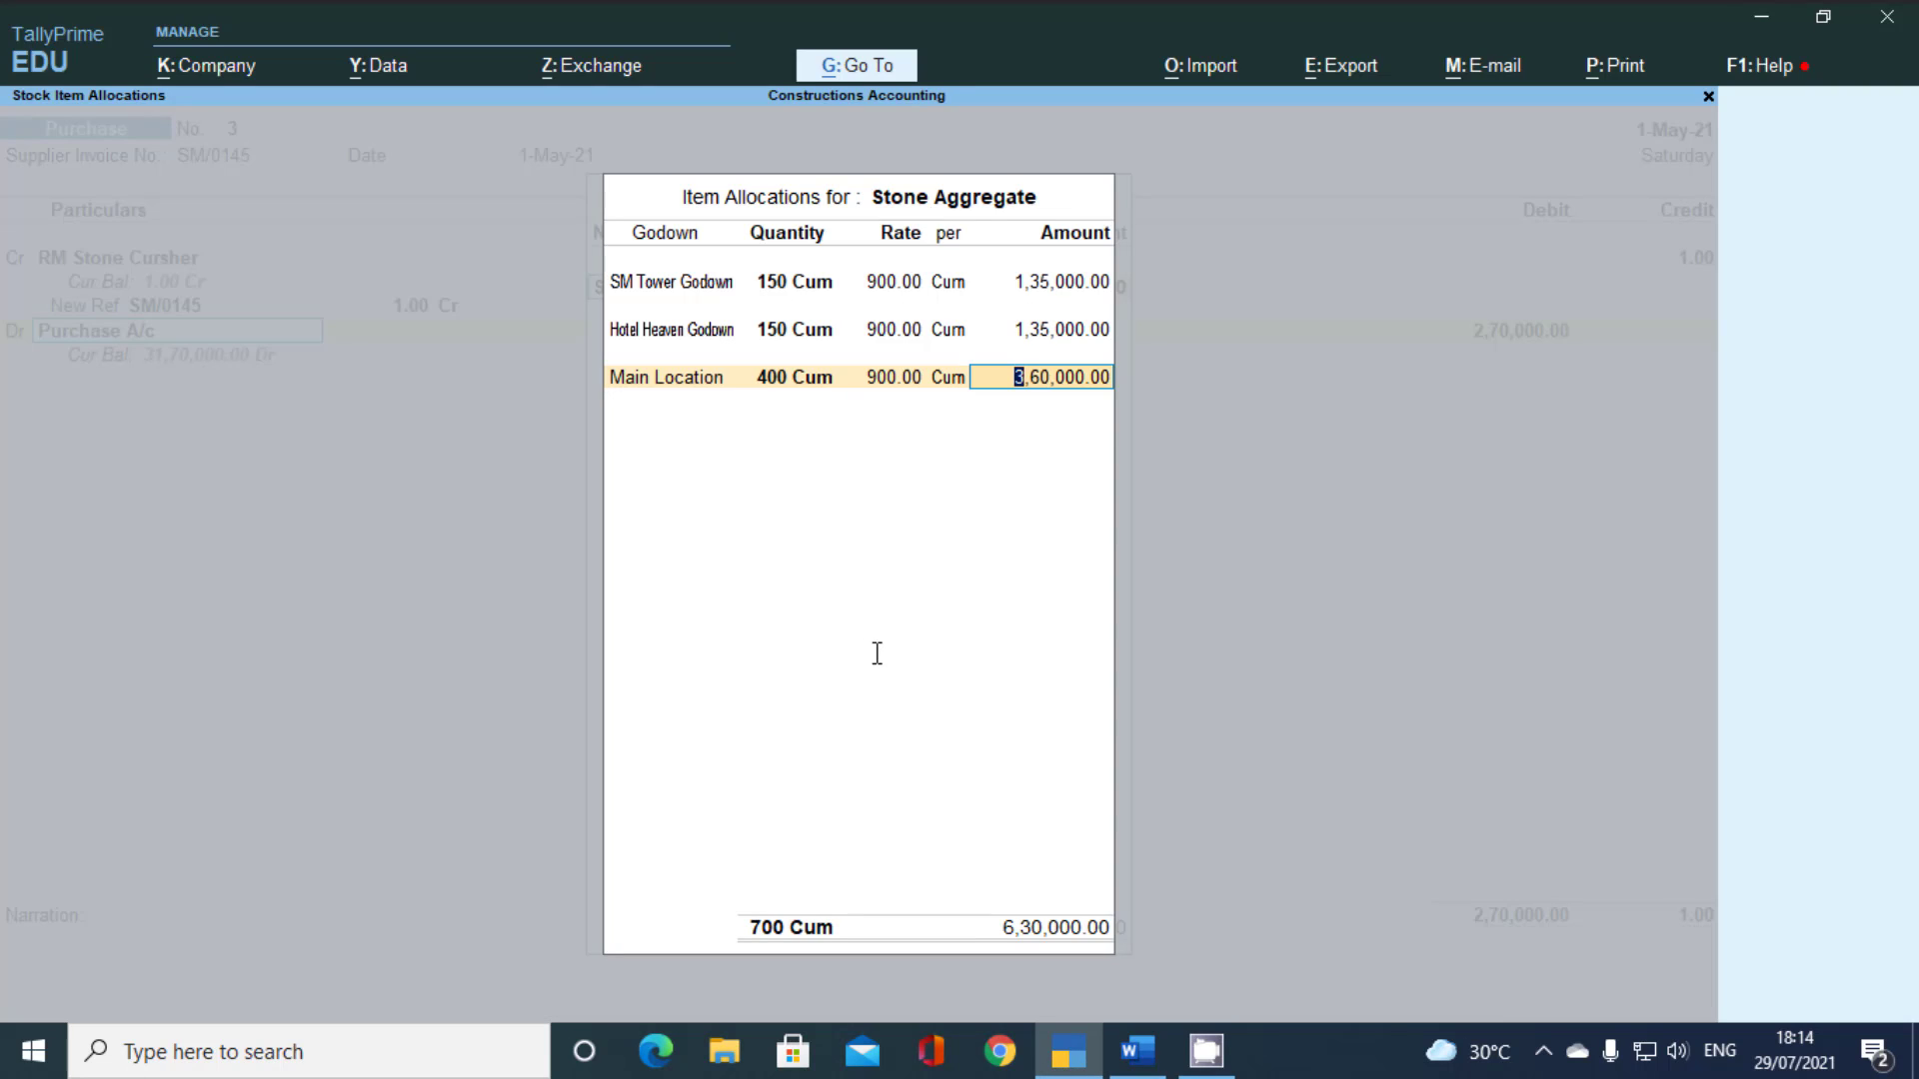
pyautogui.press('Return')
pyautogui.press('Return')
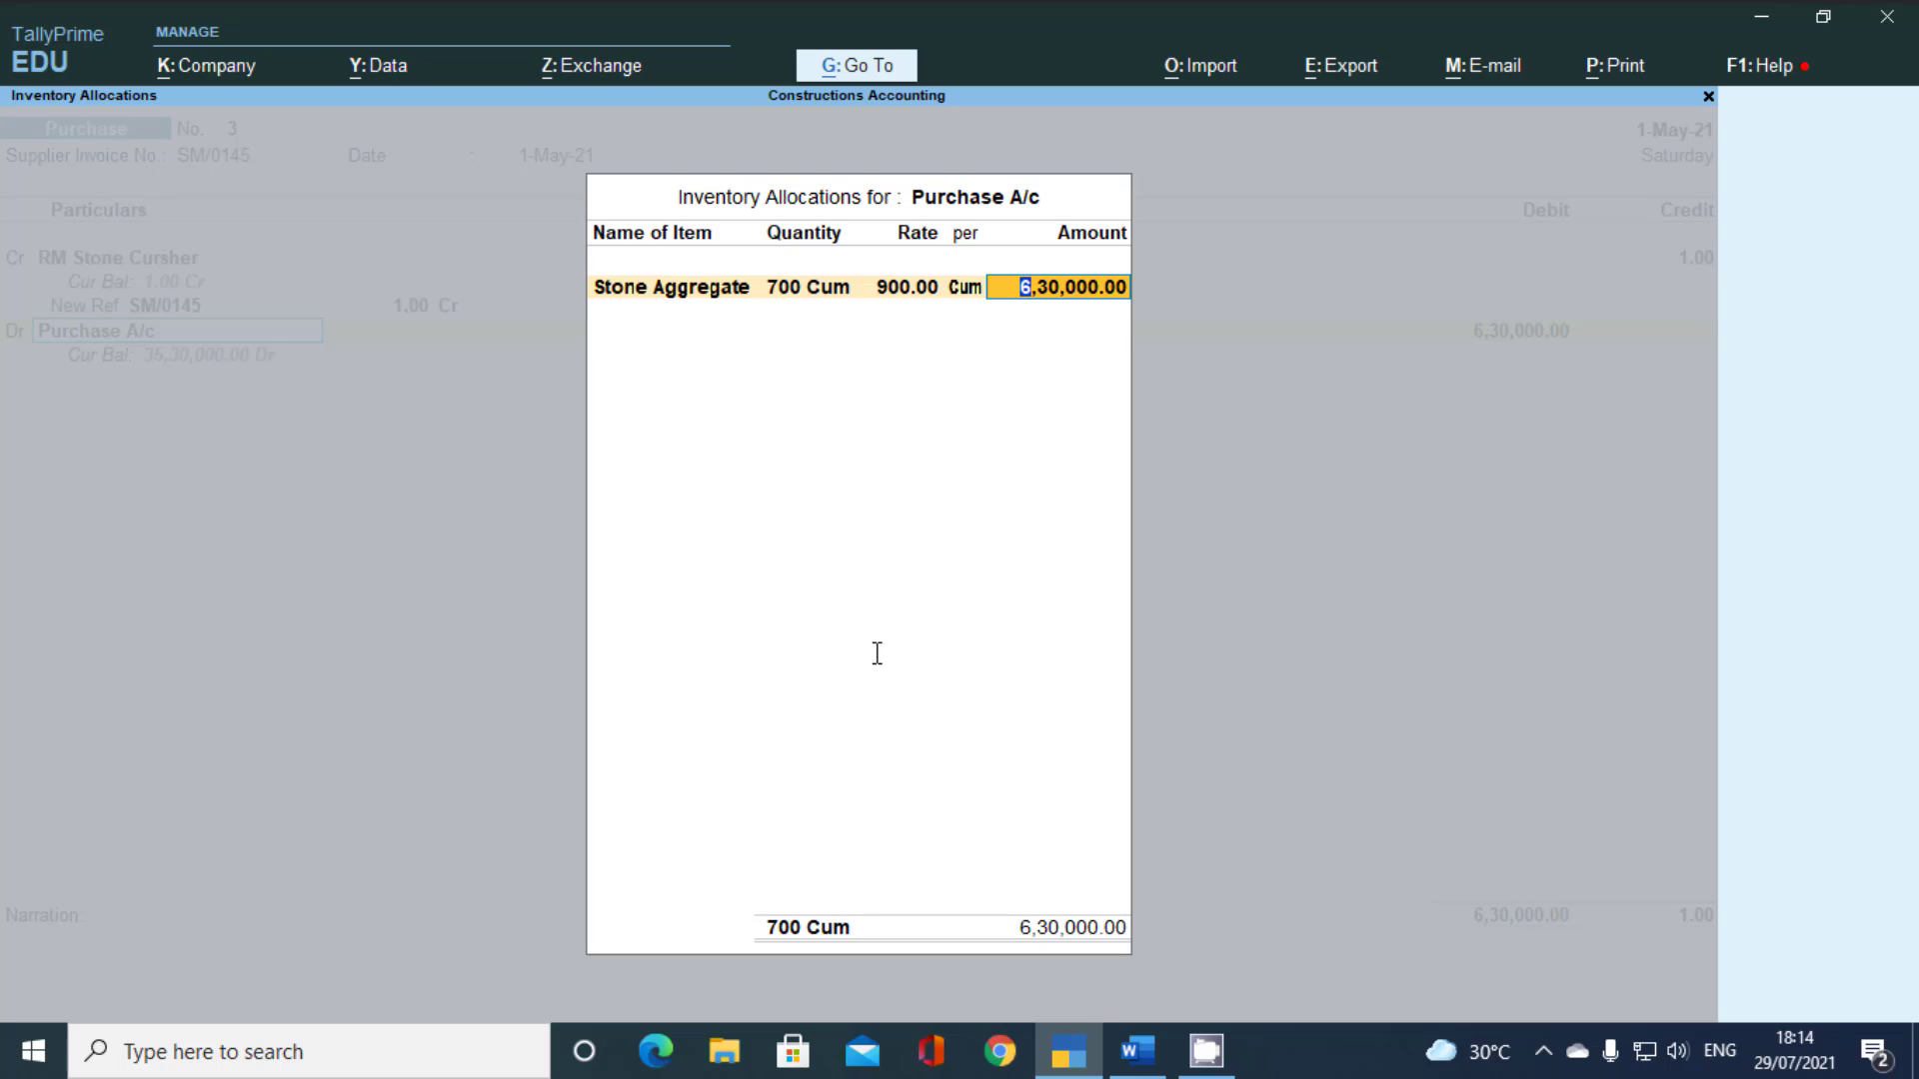
# Assign 1,35,000 of Stone Aggregate's cost to Project SM Towers
pyautogui.press('Return')
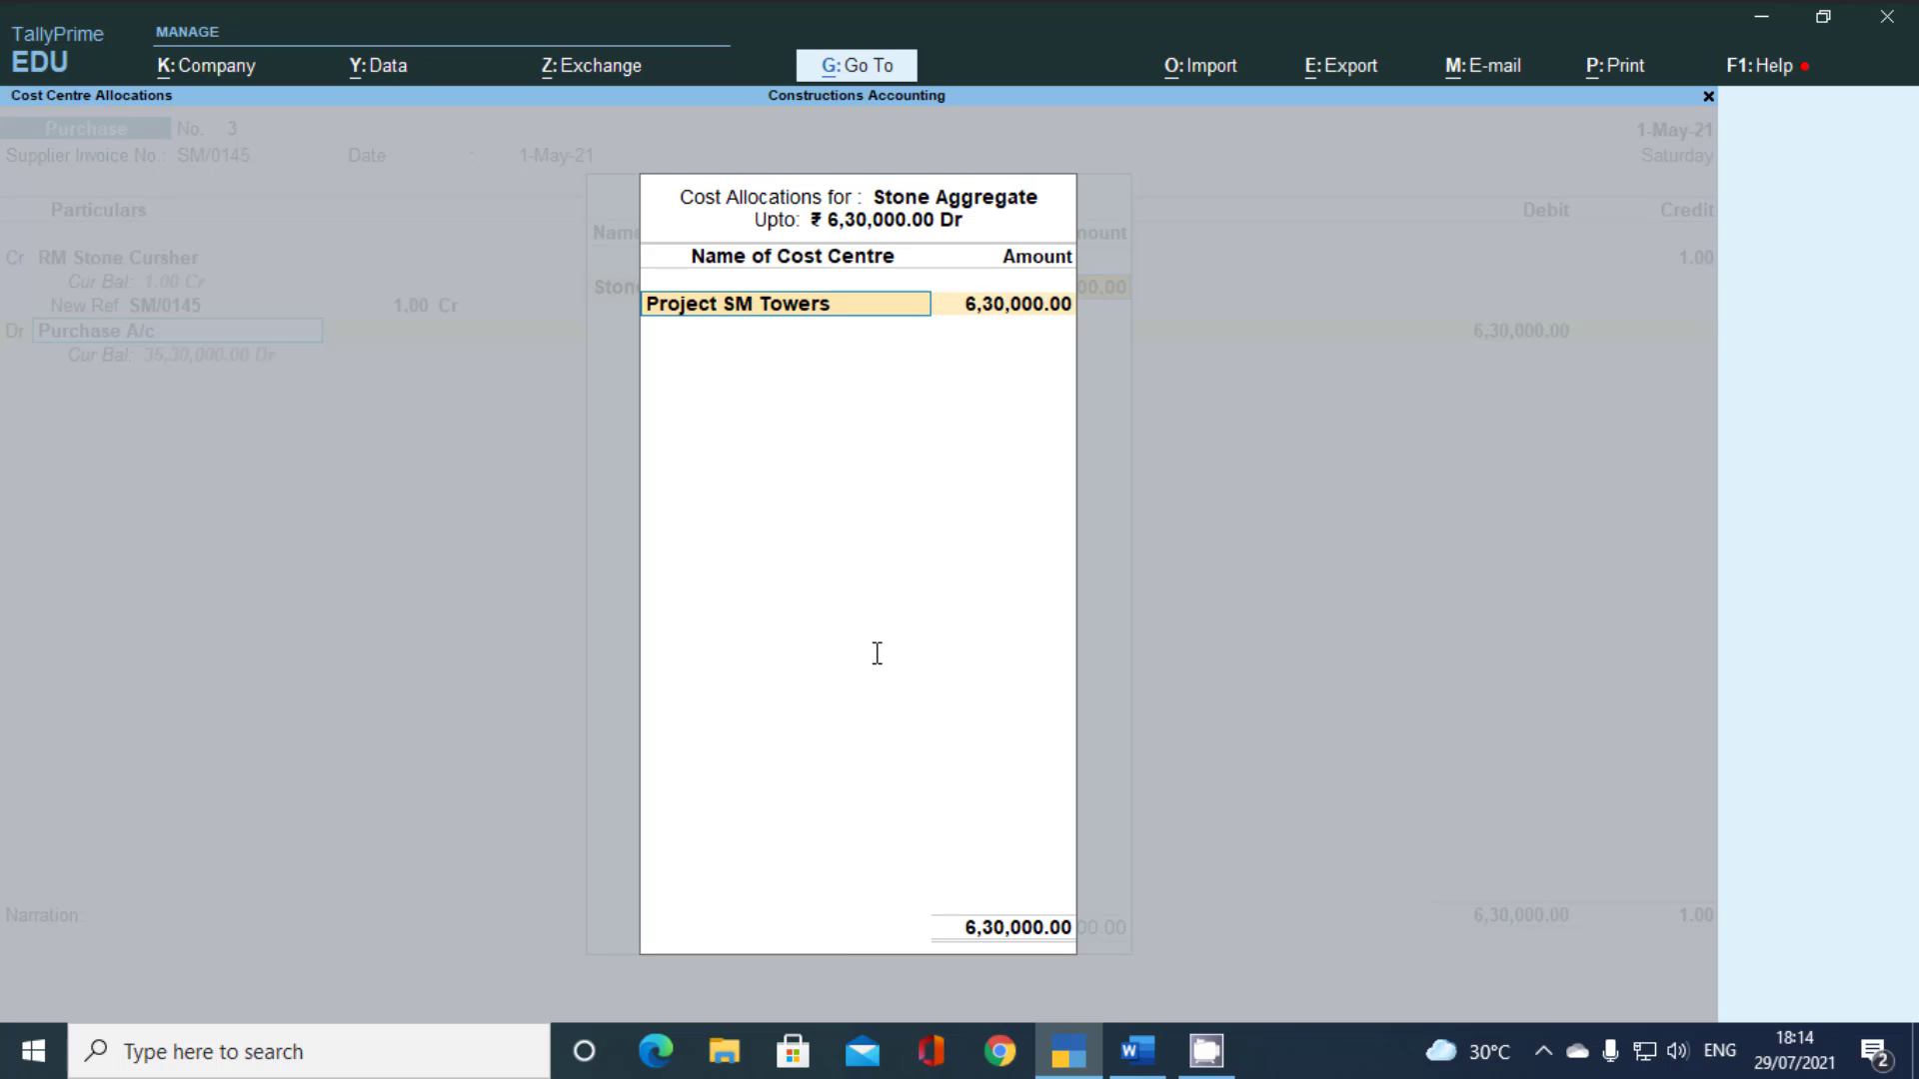
pyautogui.press('Return')
pyautogui.press('Return')
pyautogui.press('Return')
pyautogui.press('Return')
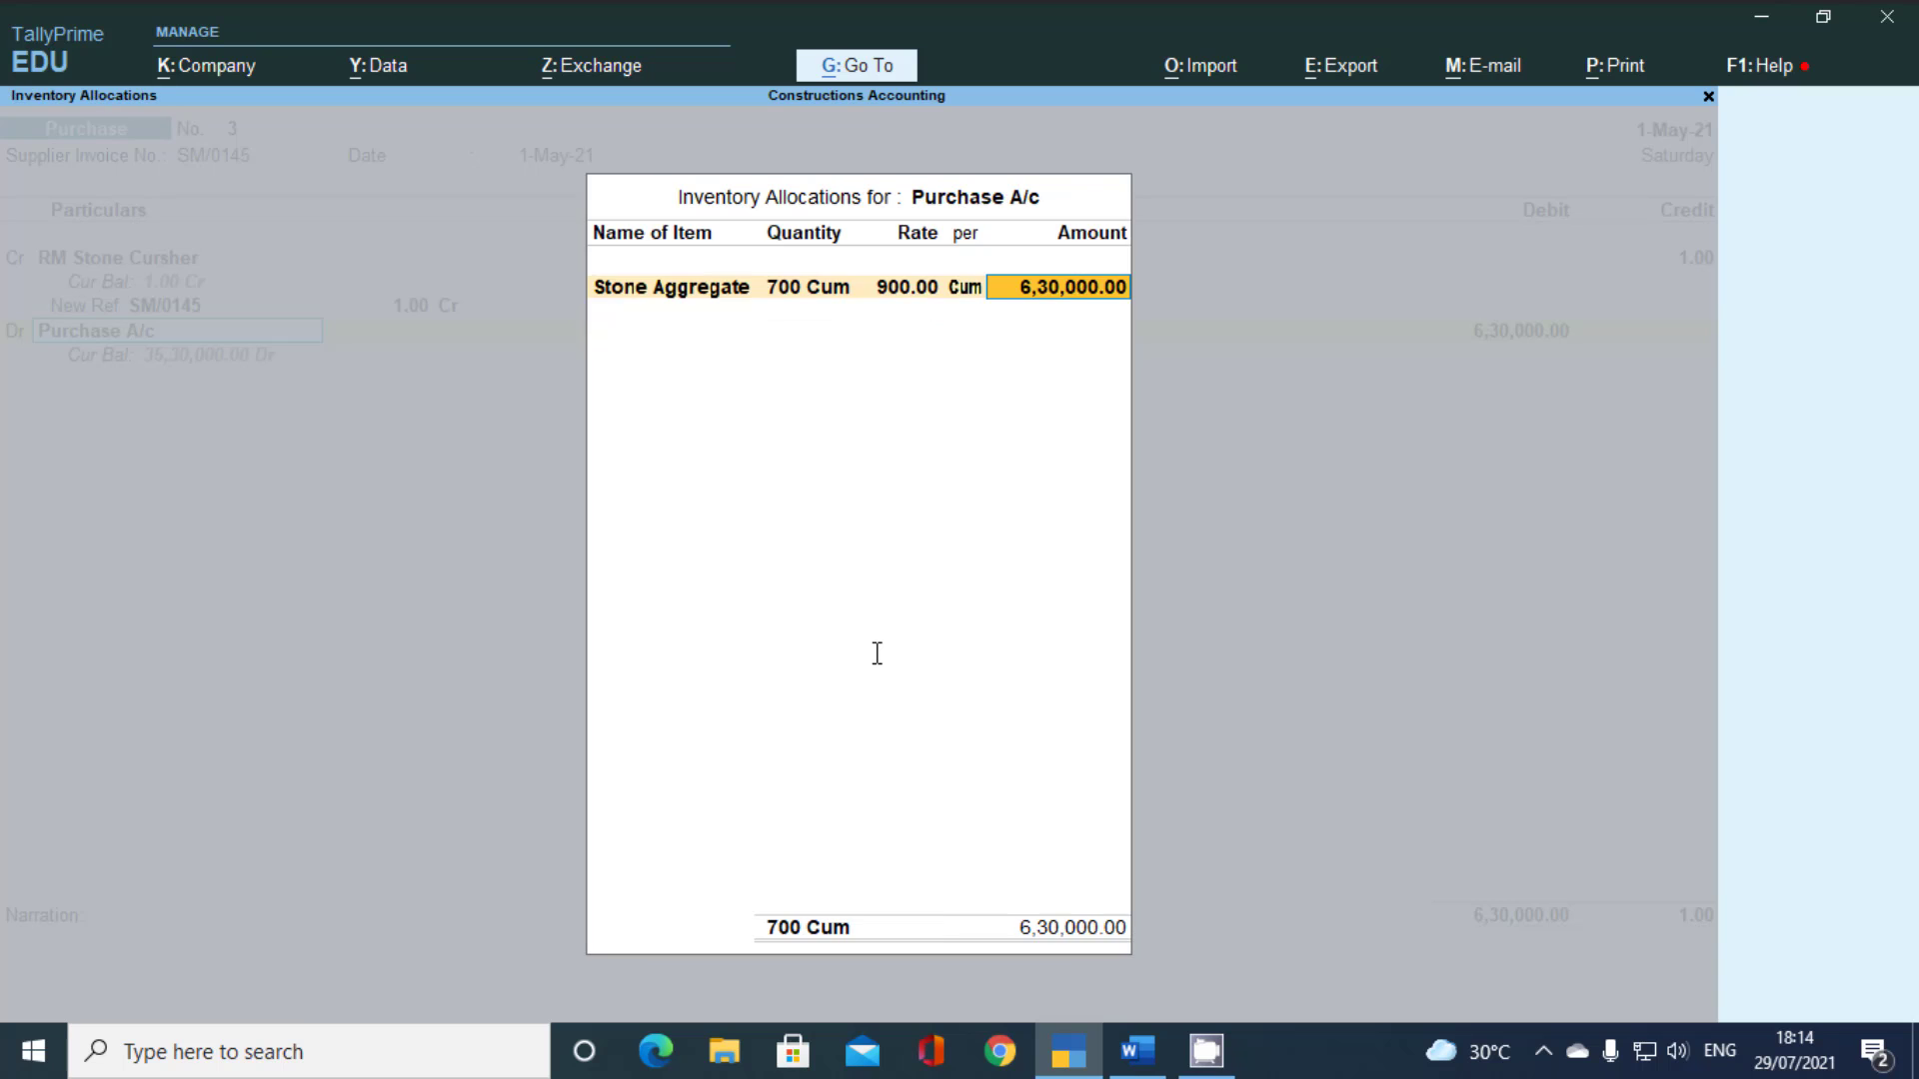
pyautogui.press('Return')
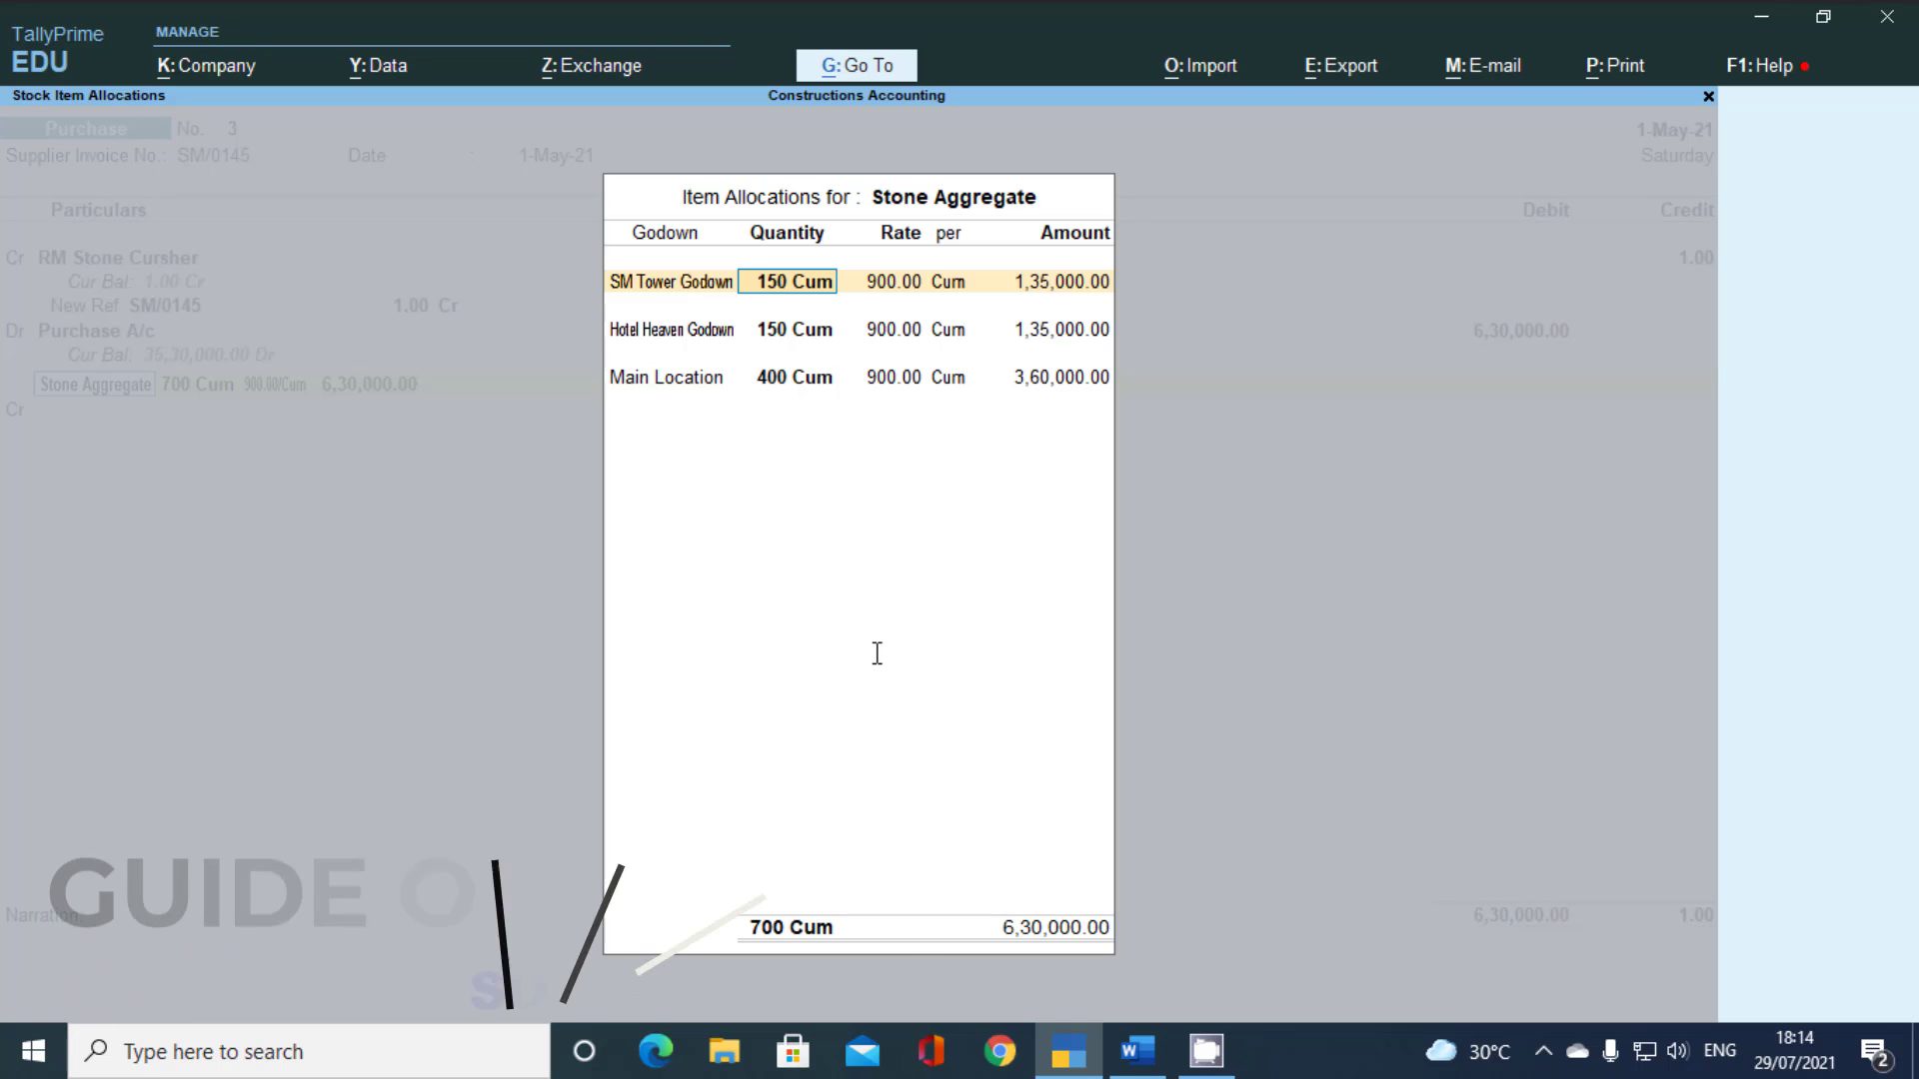
pyautogui.press('Return')
pyautogui.press('Return')
pyautogui.press('Return')
pyautogui.press('Return')
pyautogui.press('Return')
pyautogui.press('Return')
pyautogui.press('Return')
pyautogui.press('Return')
pyautogui.press('Return')
pyautogui.press('Return')
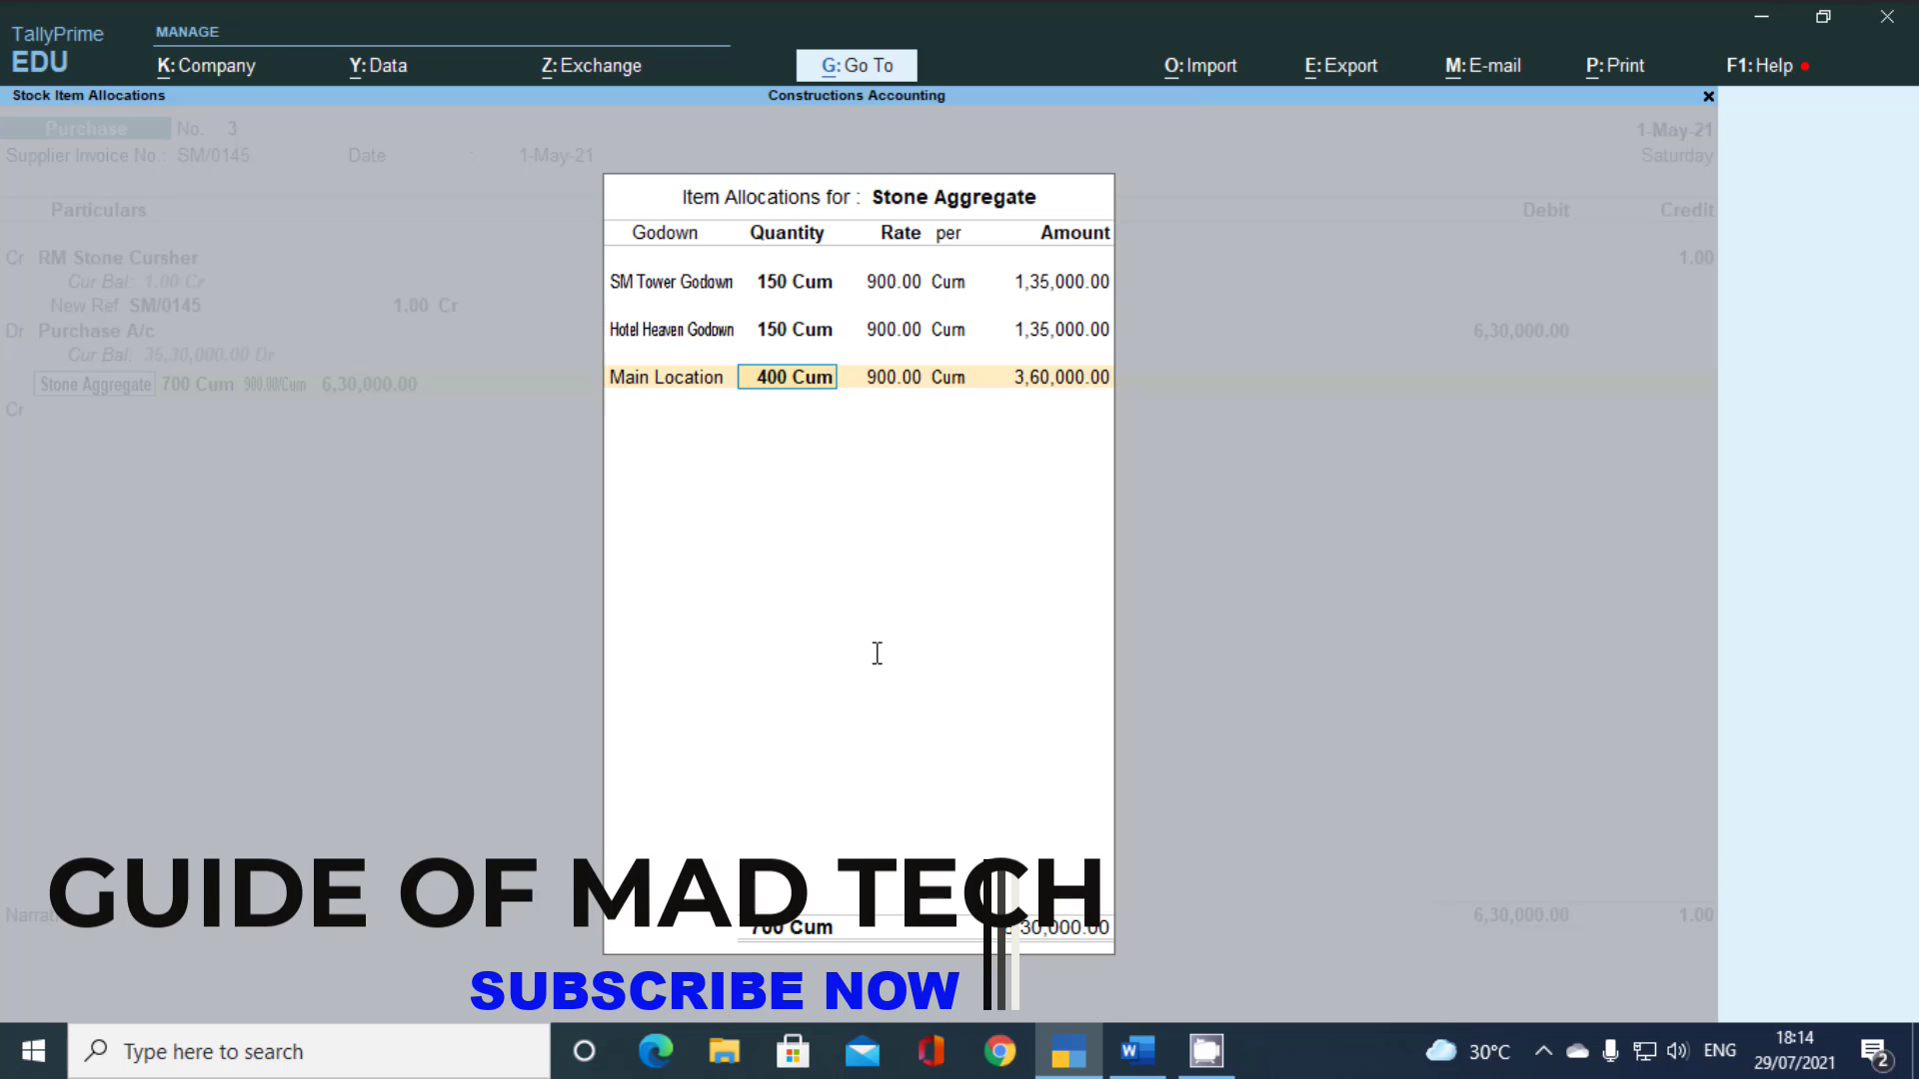
pyautogui.press('Return')
pyautogui.press('Return')
pyautogui.press('Return')
pyautogui.press('Return')
pyautogui.press('Return')
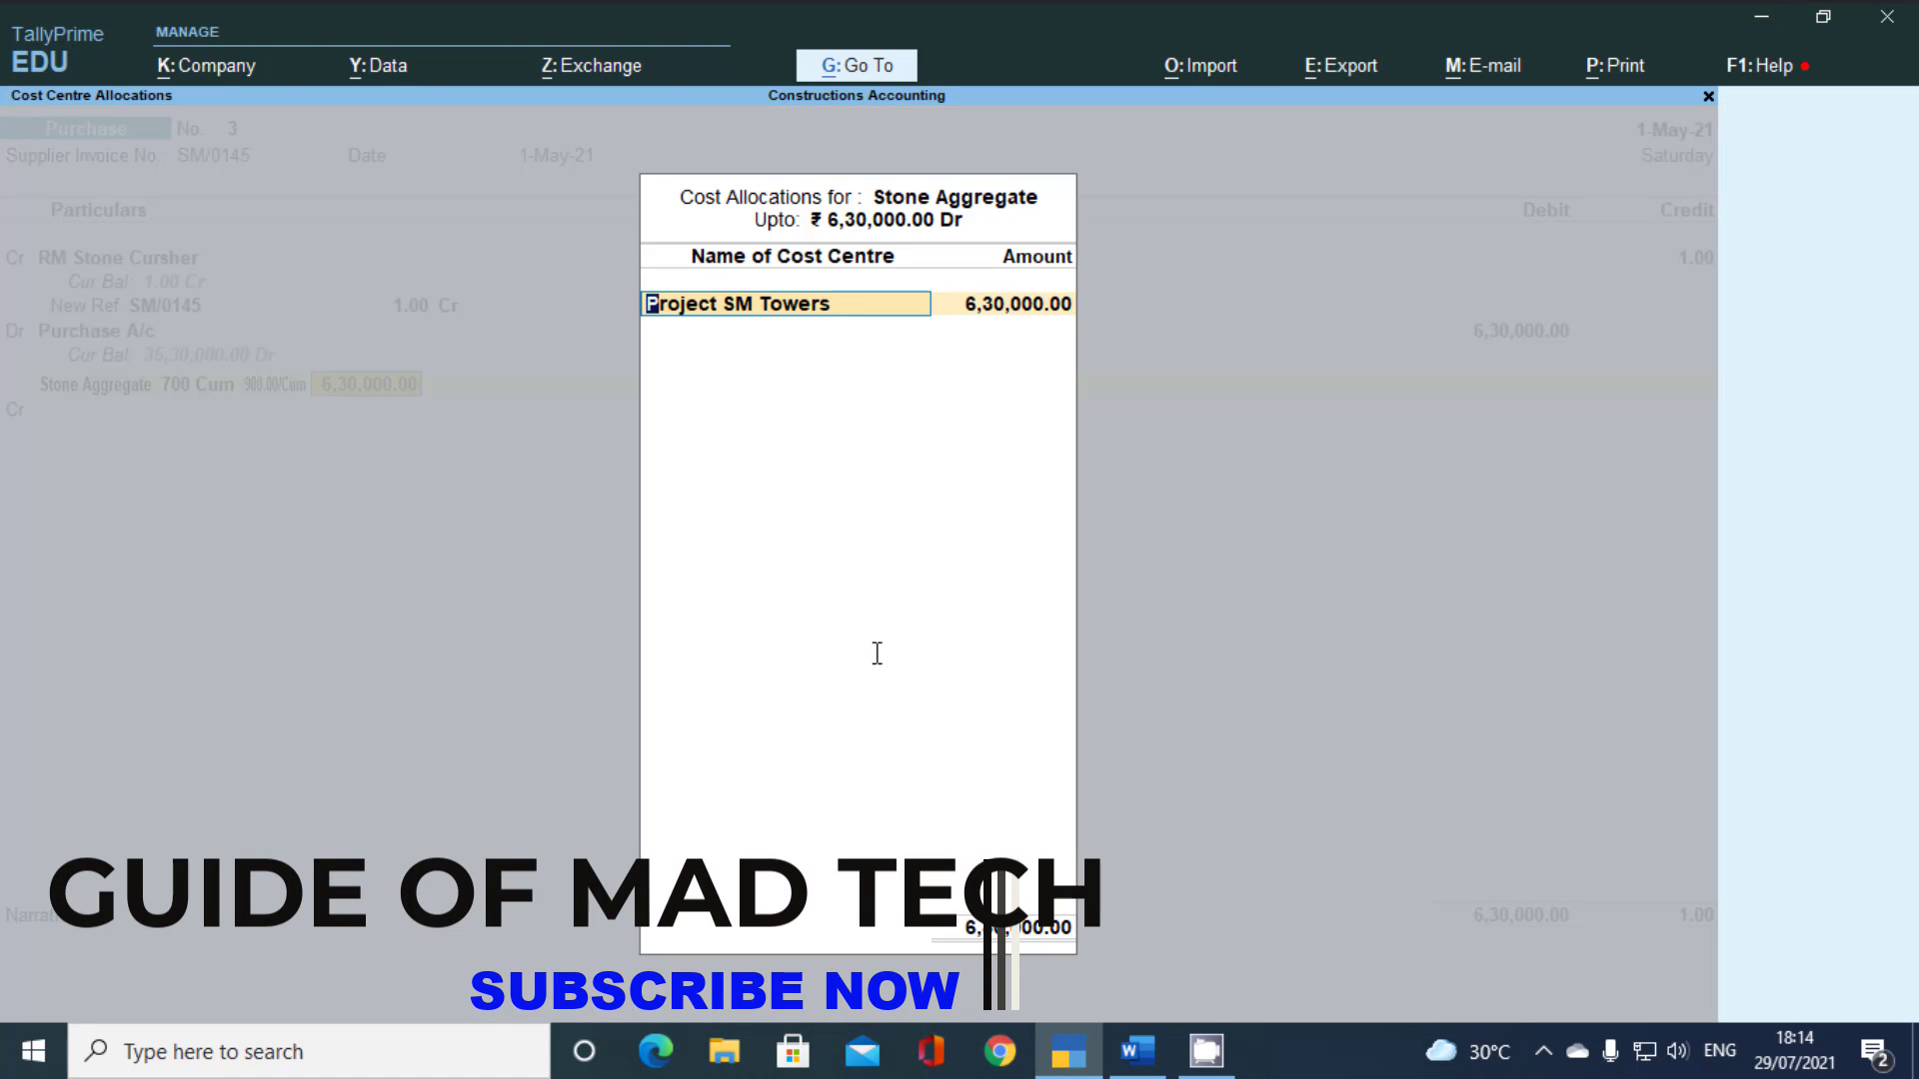
pyautogui.press('Return')
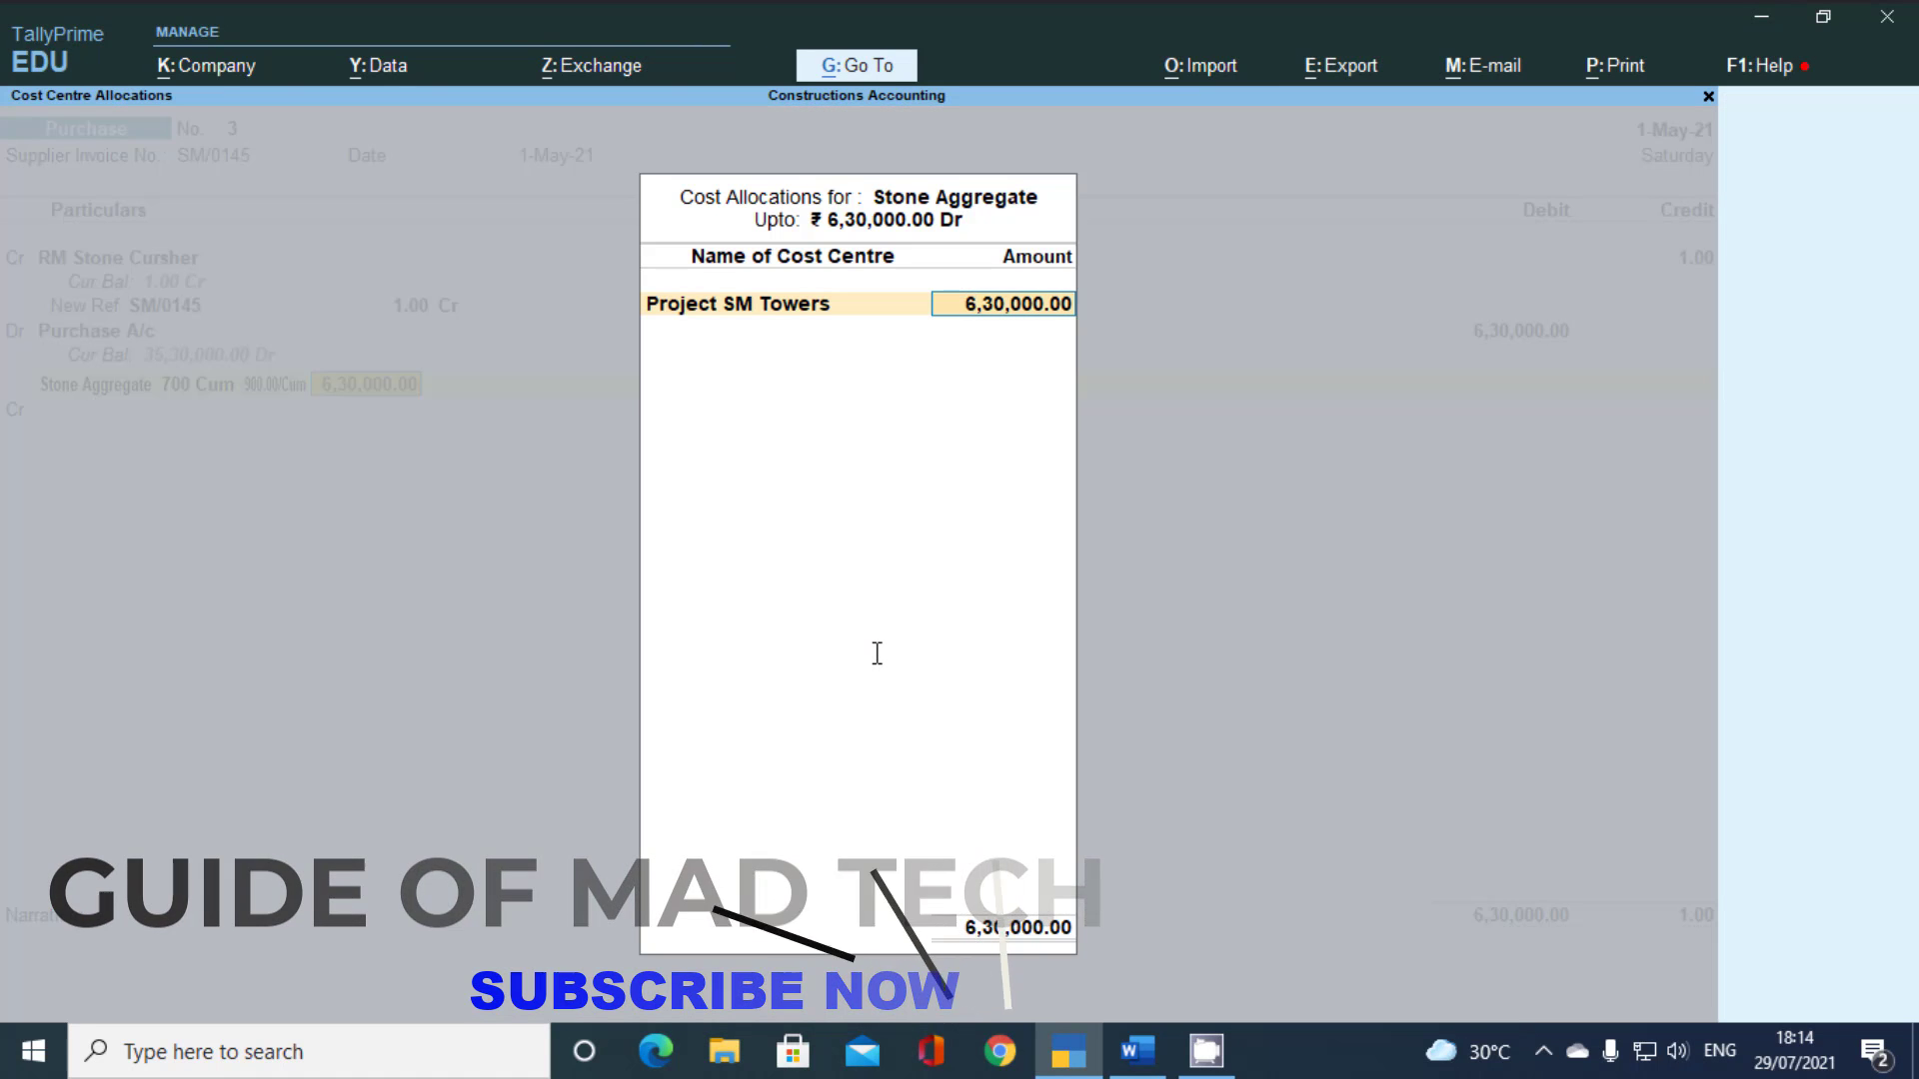
pyautogui.write('1,35,000')
pyautogui.press('Return')
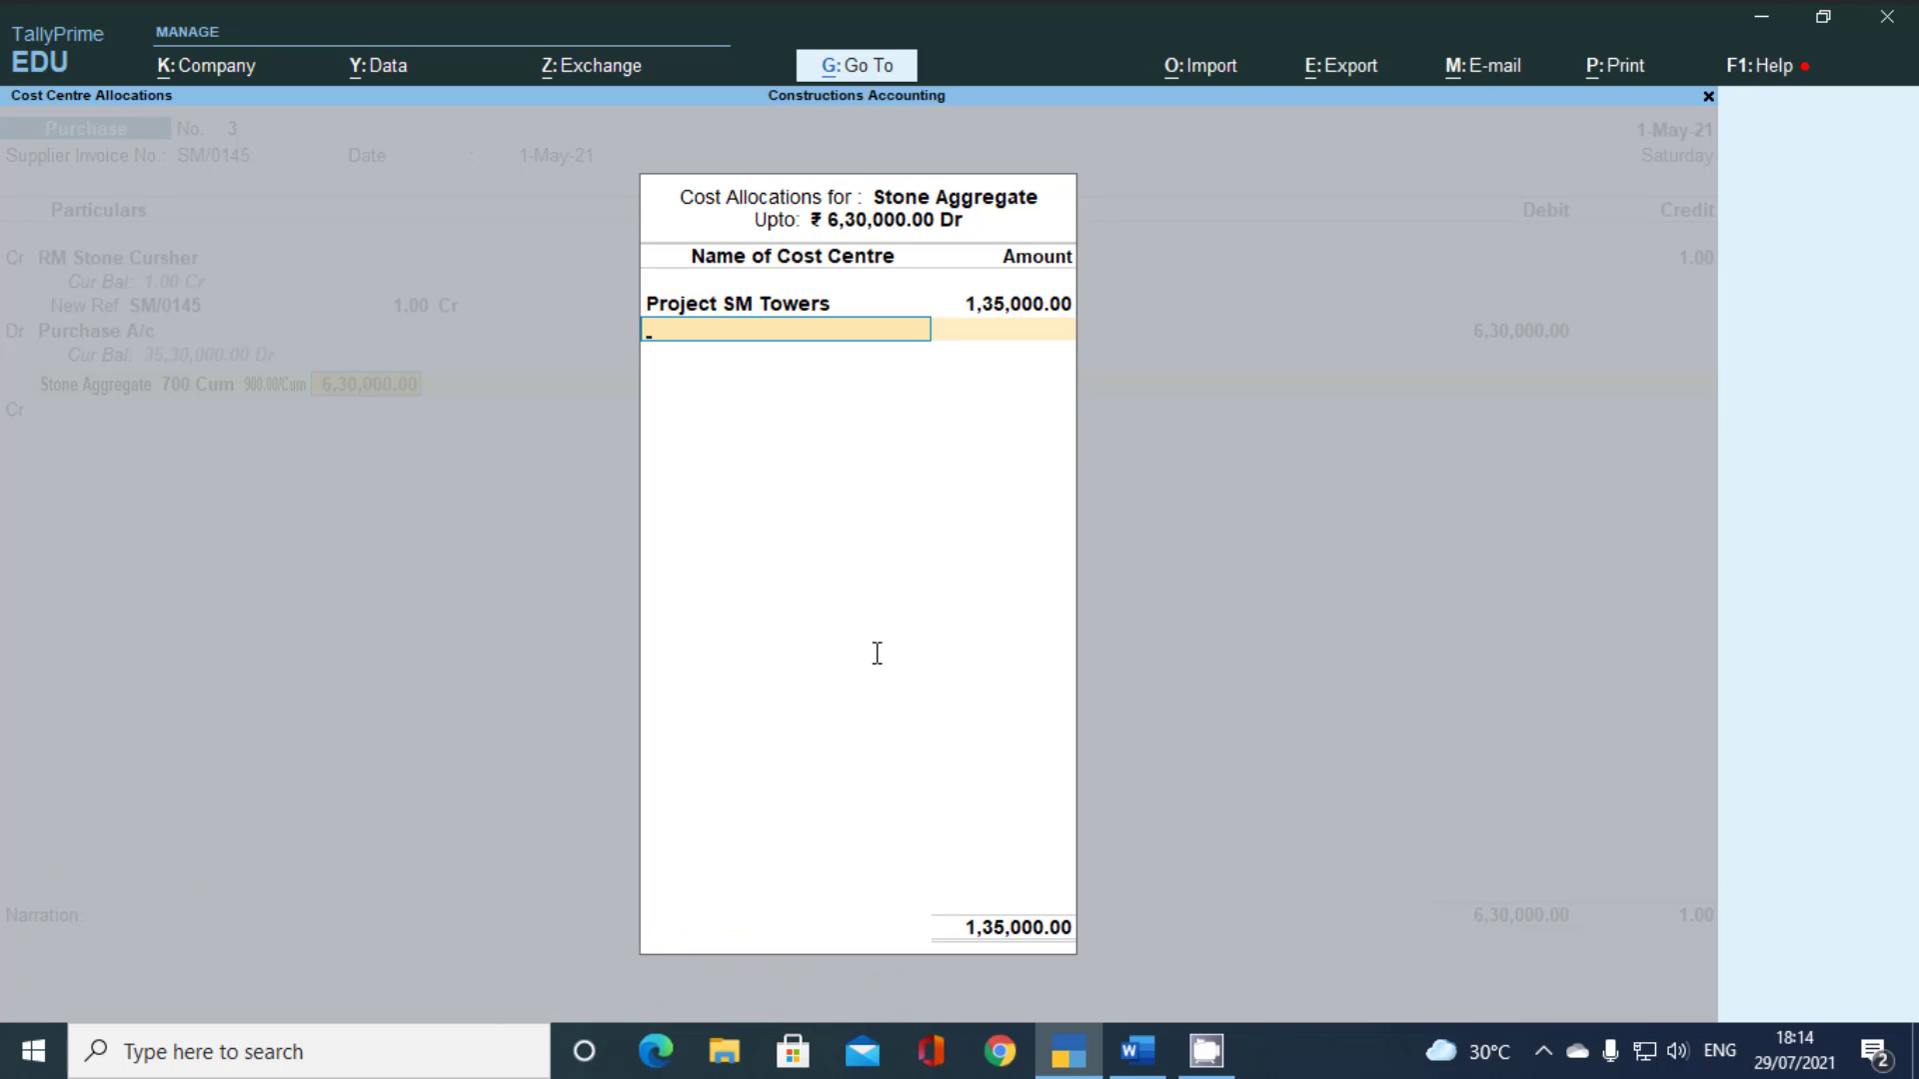
# Assign 1,35,000 to Project Hotel Heaven and 3,60,000 to Project Main Location
pyautogui.write('P')
pyautogui.press('Down')
pyautogui.press('Up')
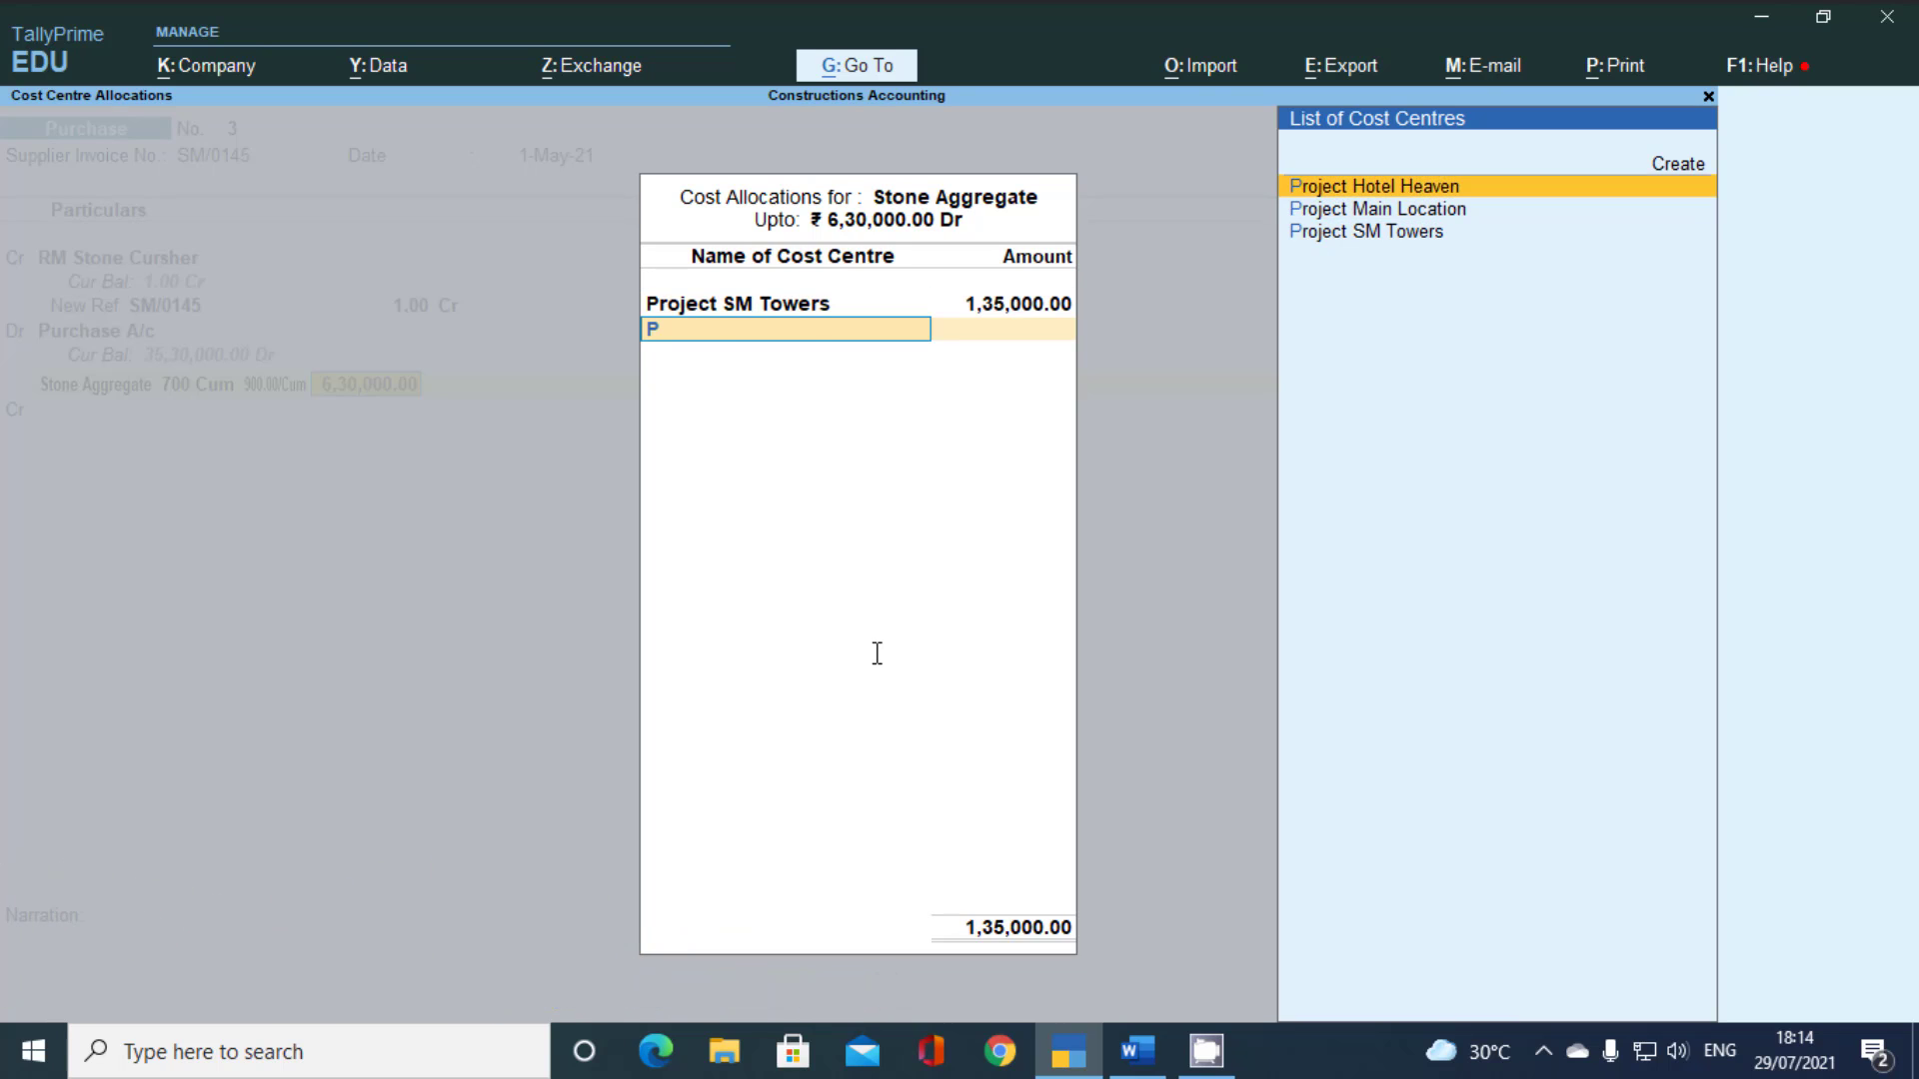
pyautogui.press('Return')
pyautogui.write('135000')
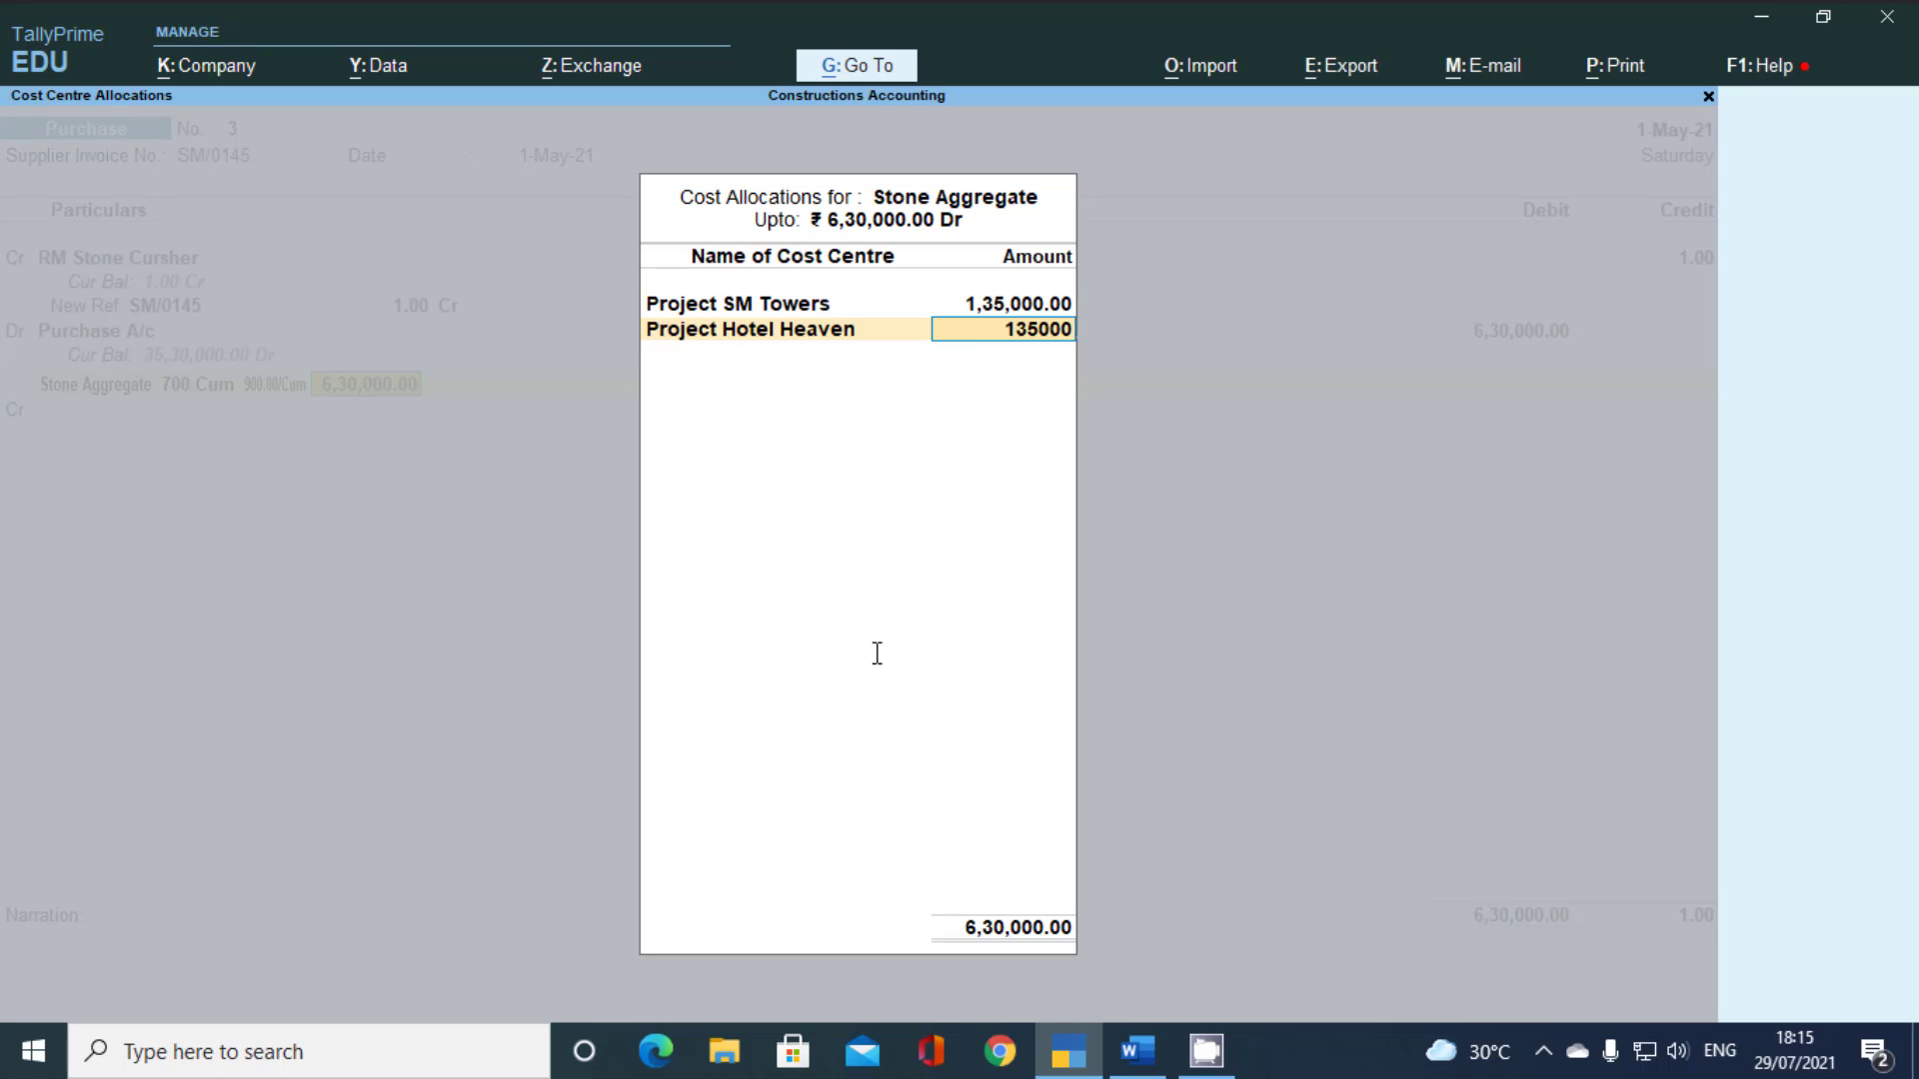
pyautogui.press('Return')
pyautogui.write('P')
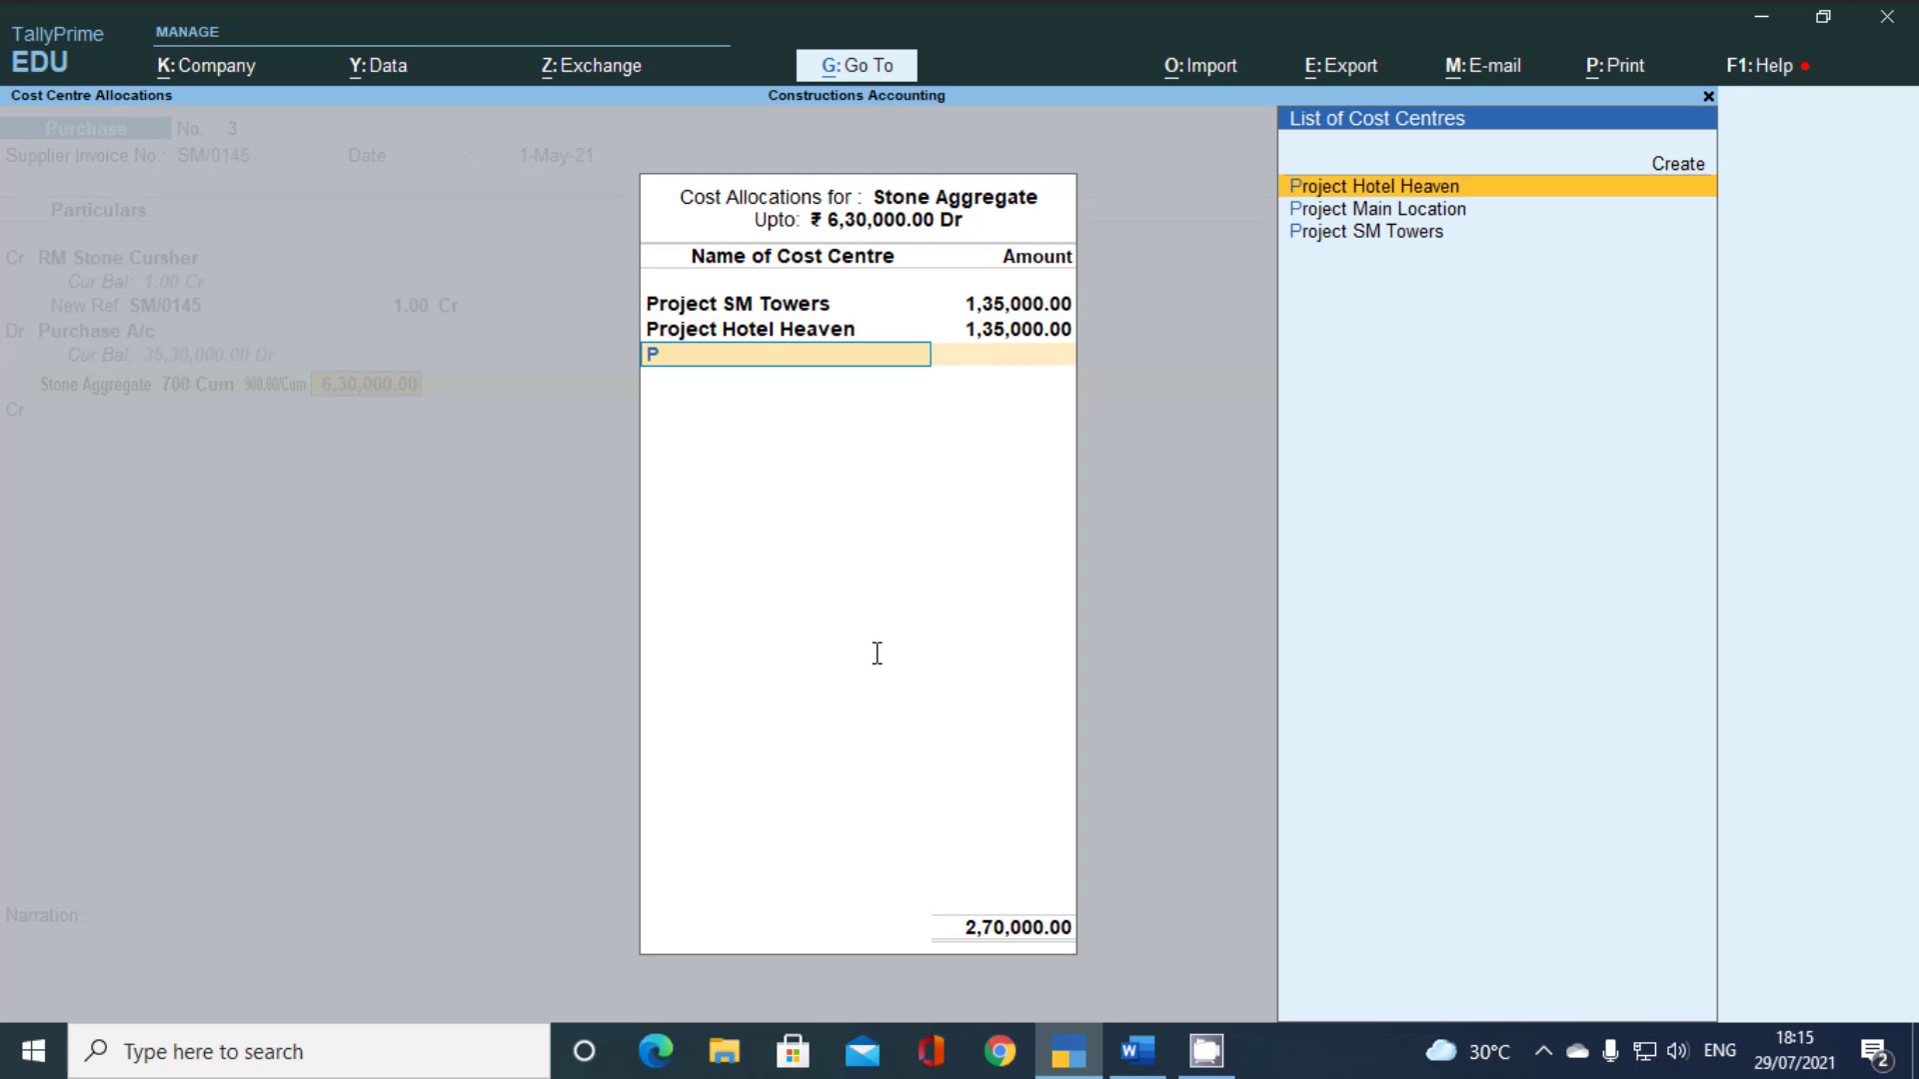
pyautogui.press('Down')
pyautogui.press('Return')
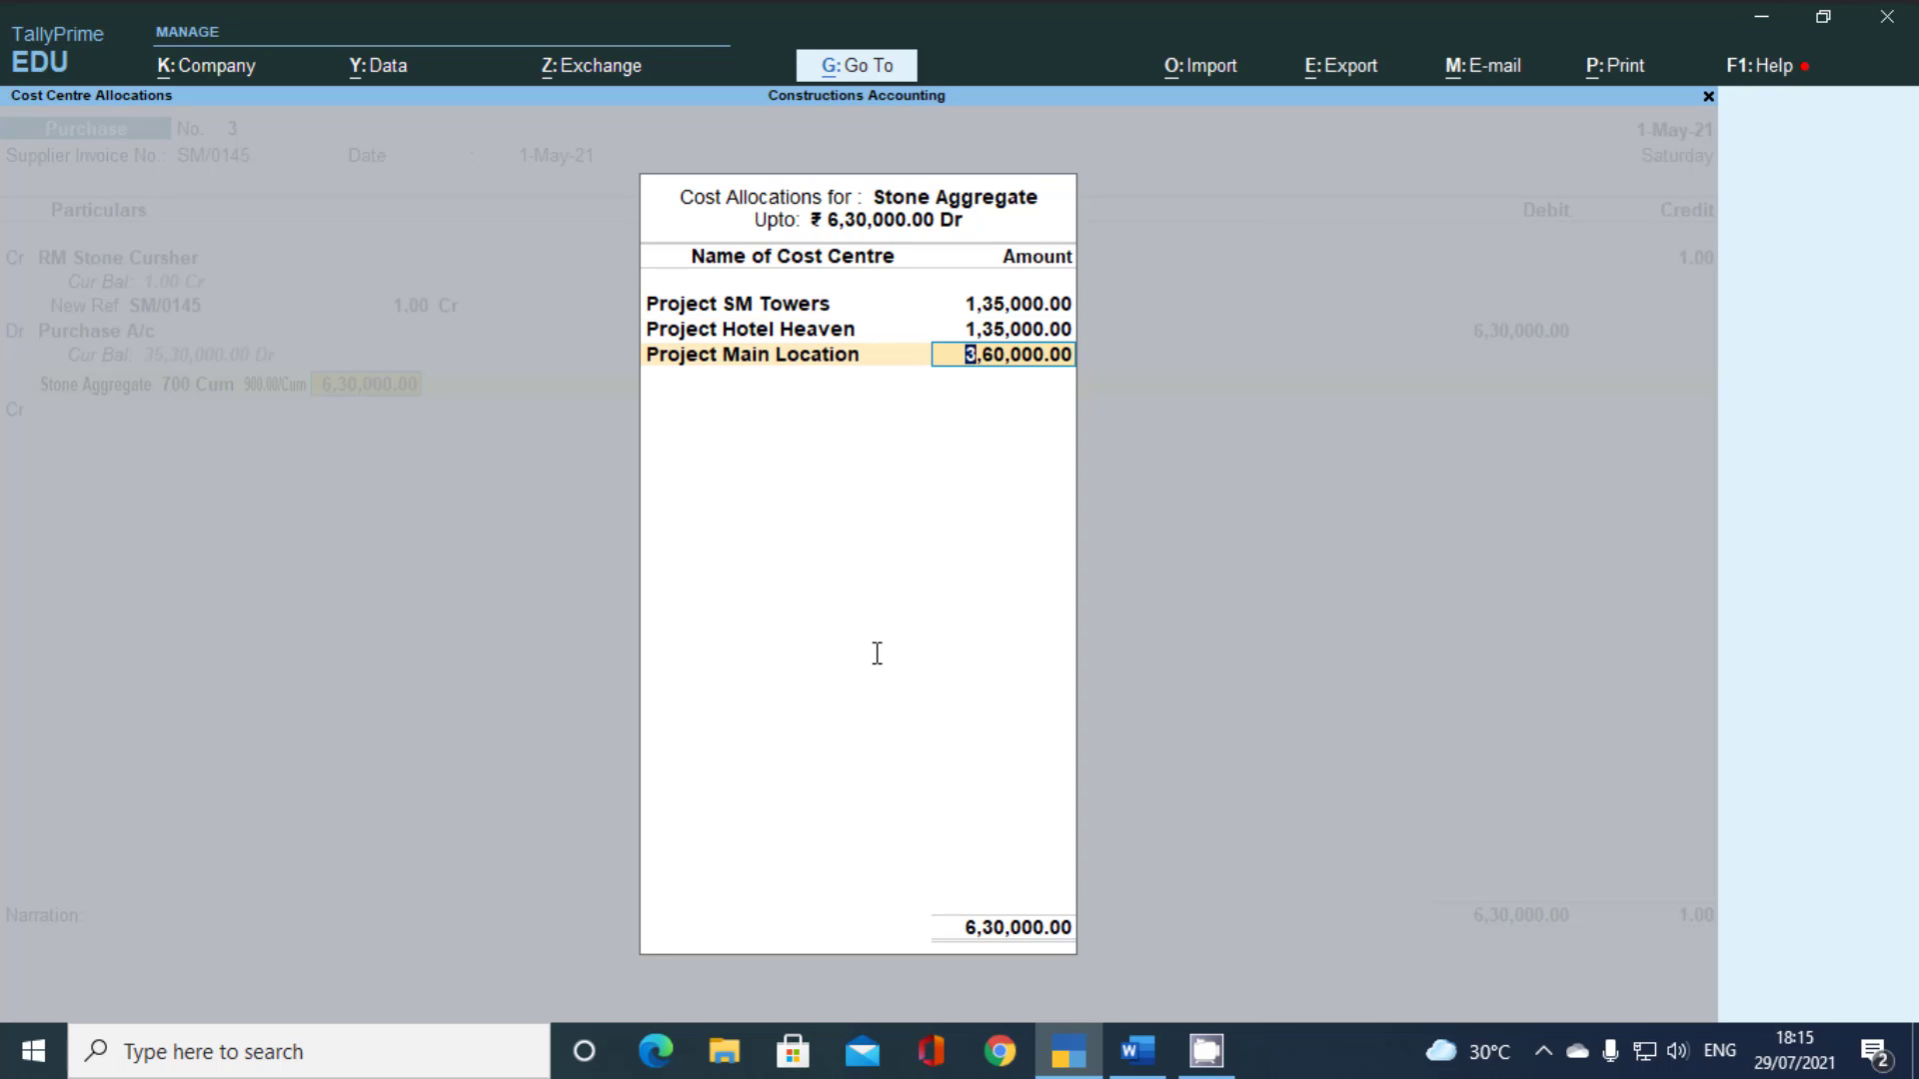
pyautogui.press('Return')
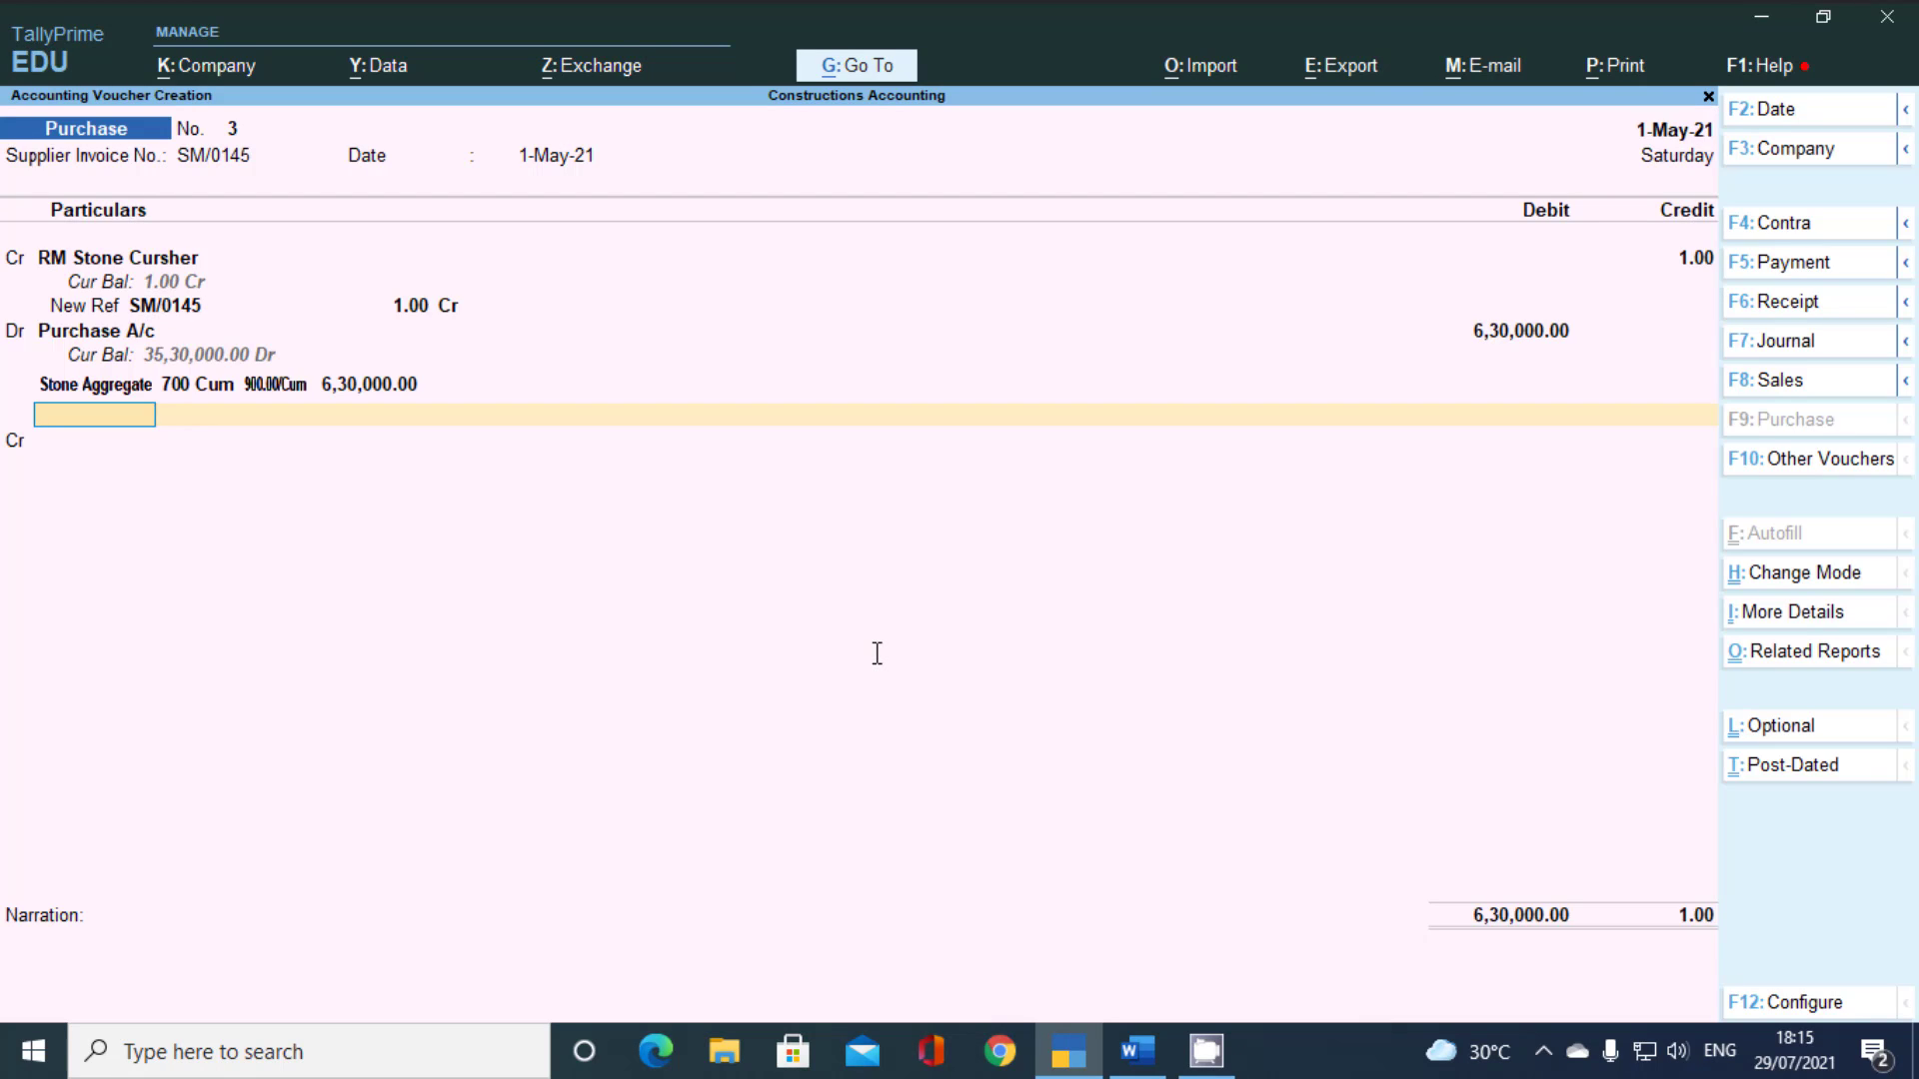
# Create stock item 'Sand' under Primary with unit Cum, using Alt+C, and save it
pyautogui.hotkey('alt', 'c')
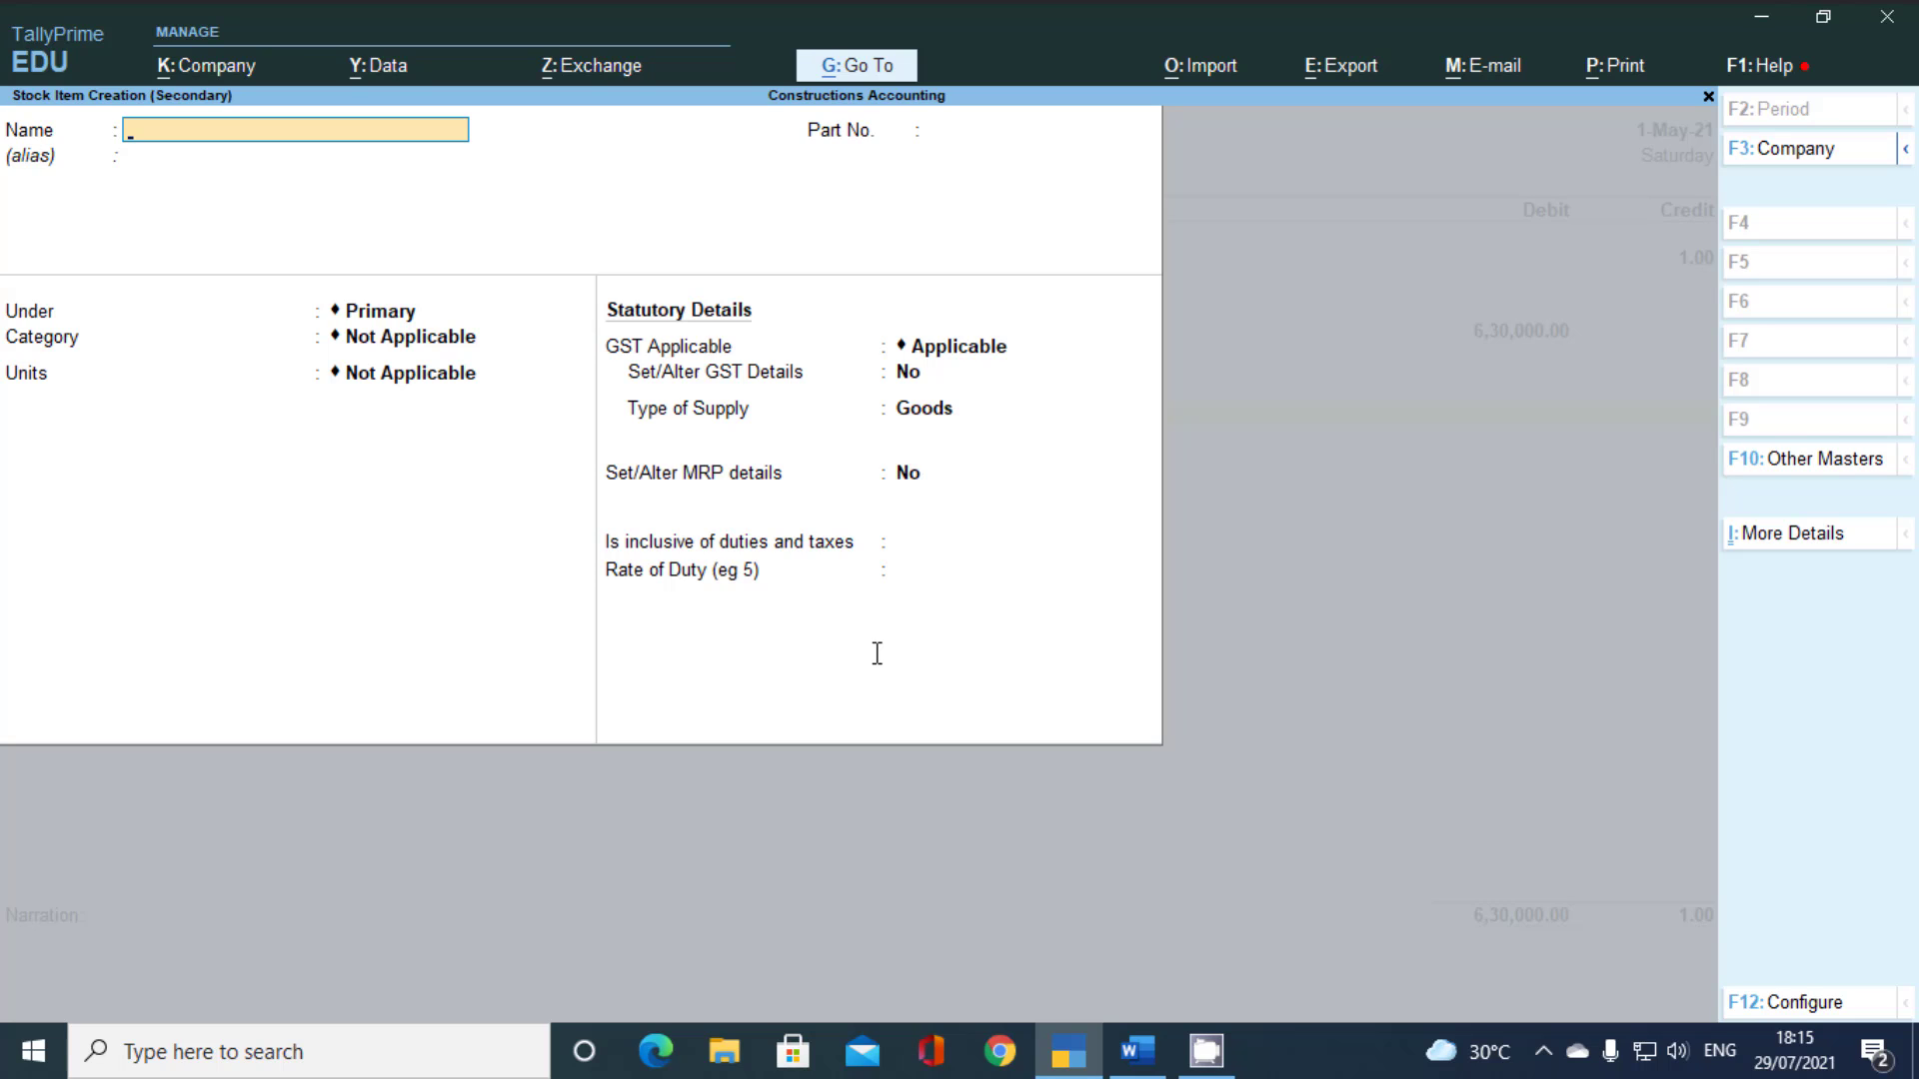
pyautogui.write('Sand')
pyautogui.press('Return')
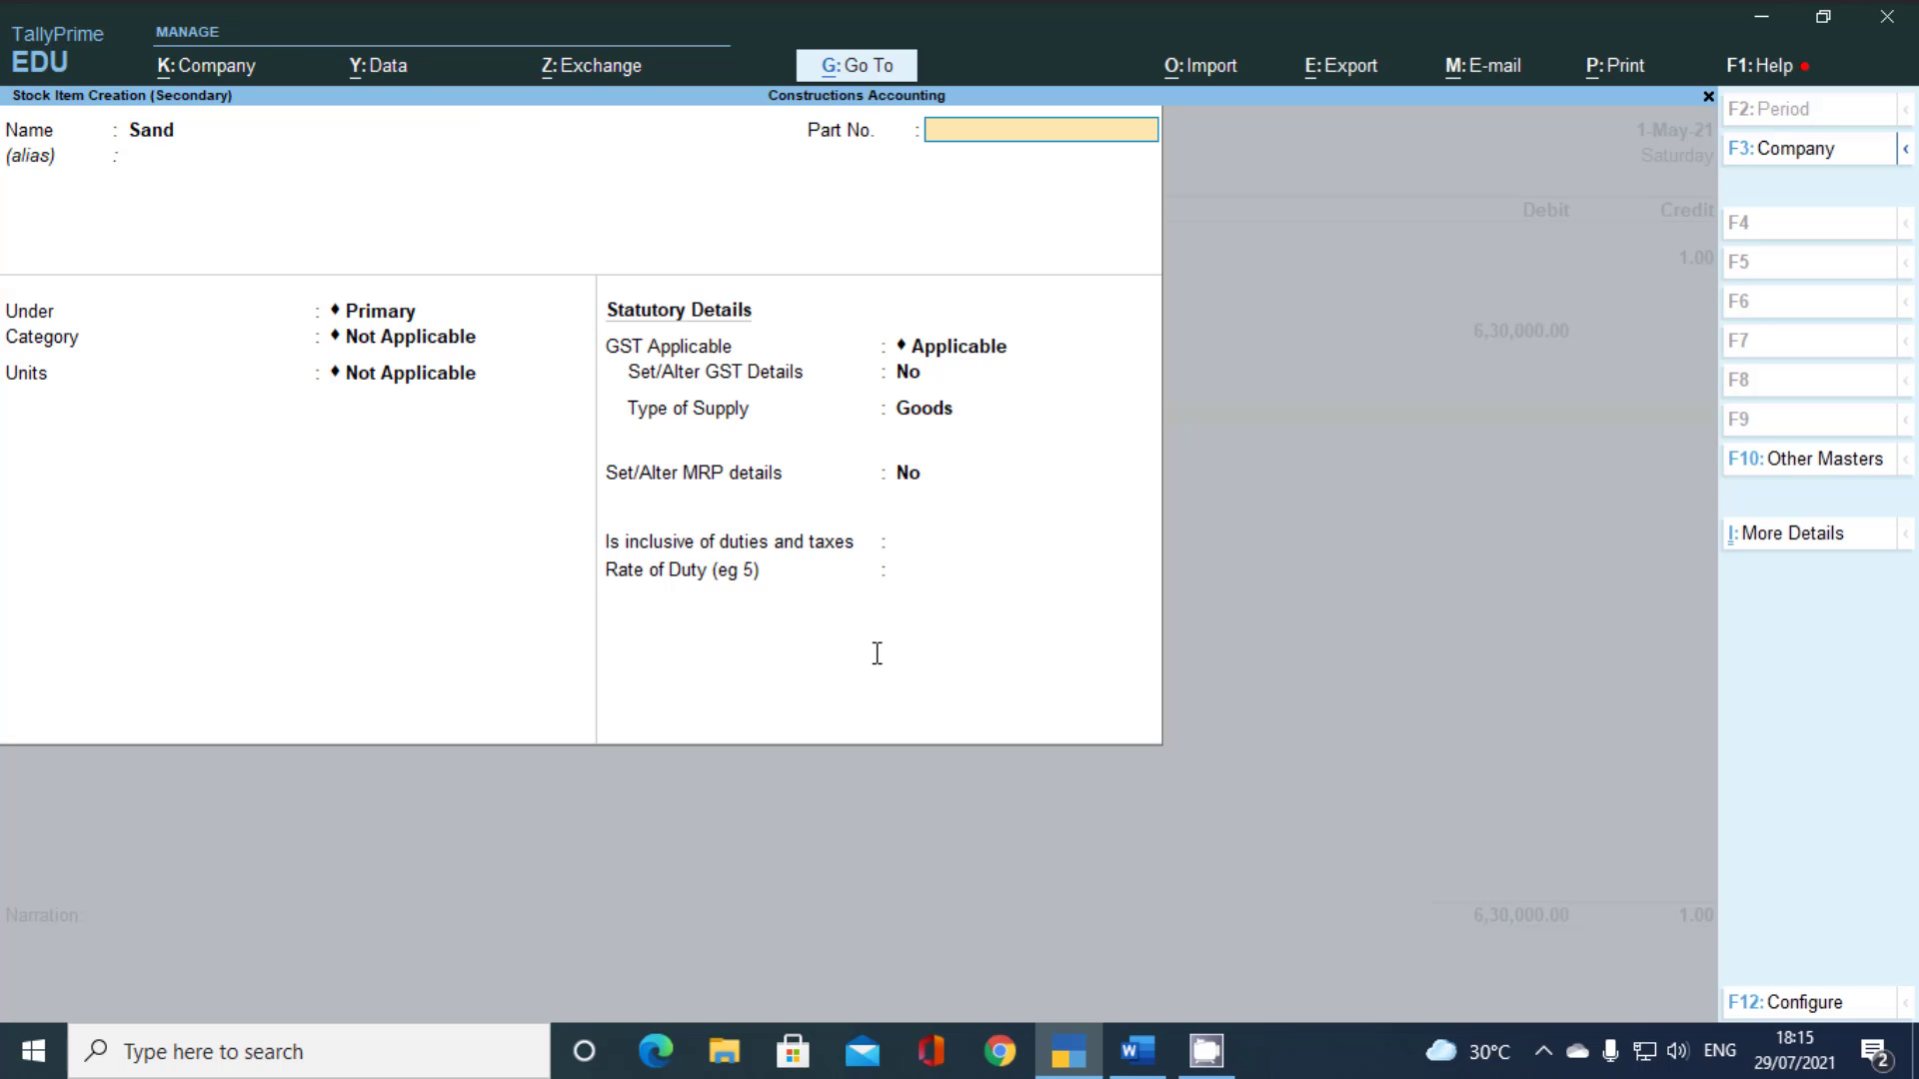
pyautogui.press('Return')
pyautogui.press('Return')
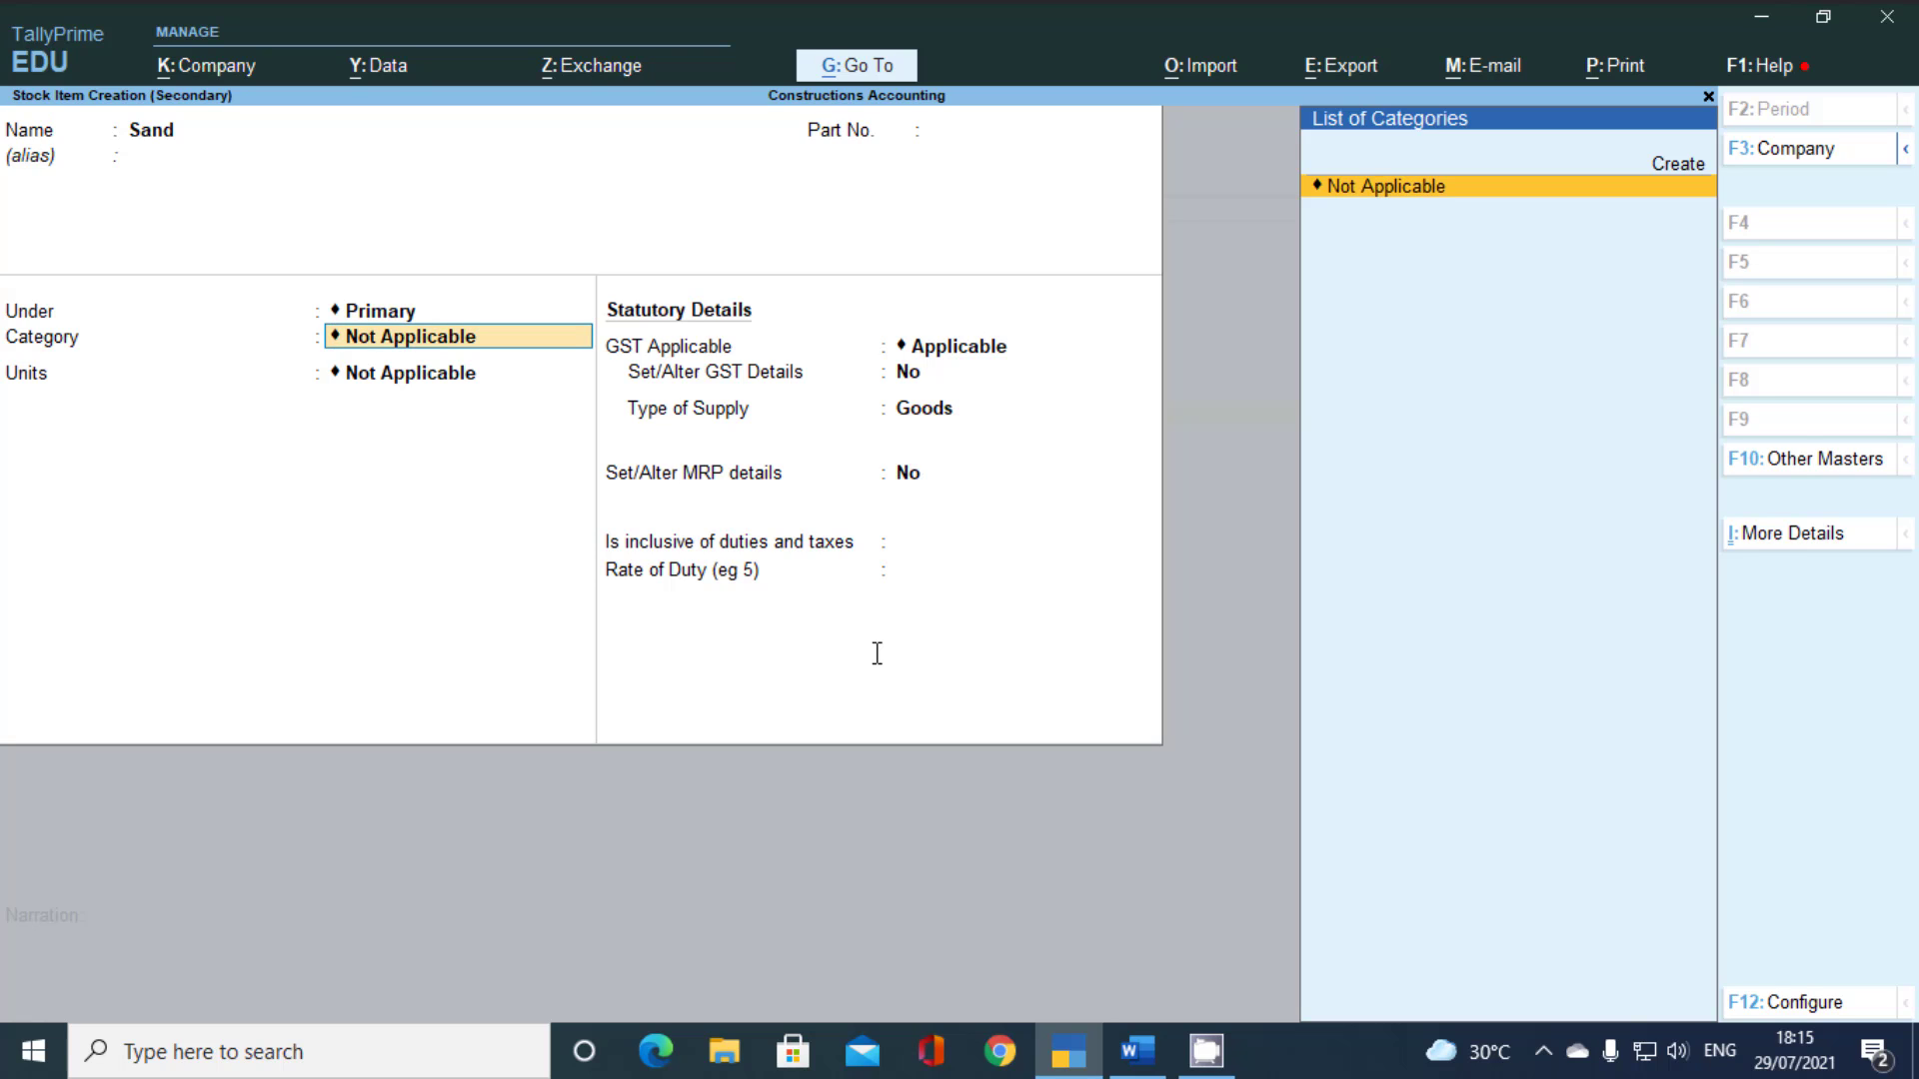
pyautogui.press('Return')
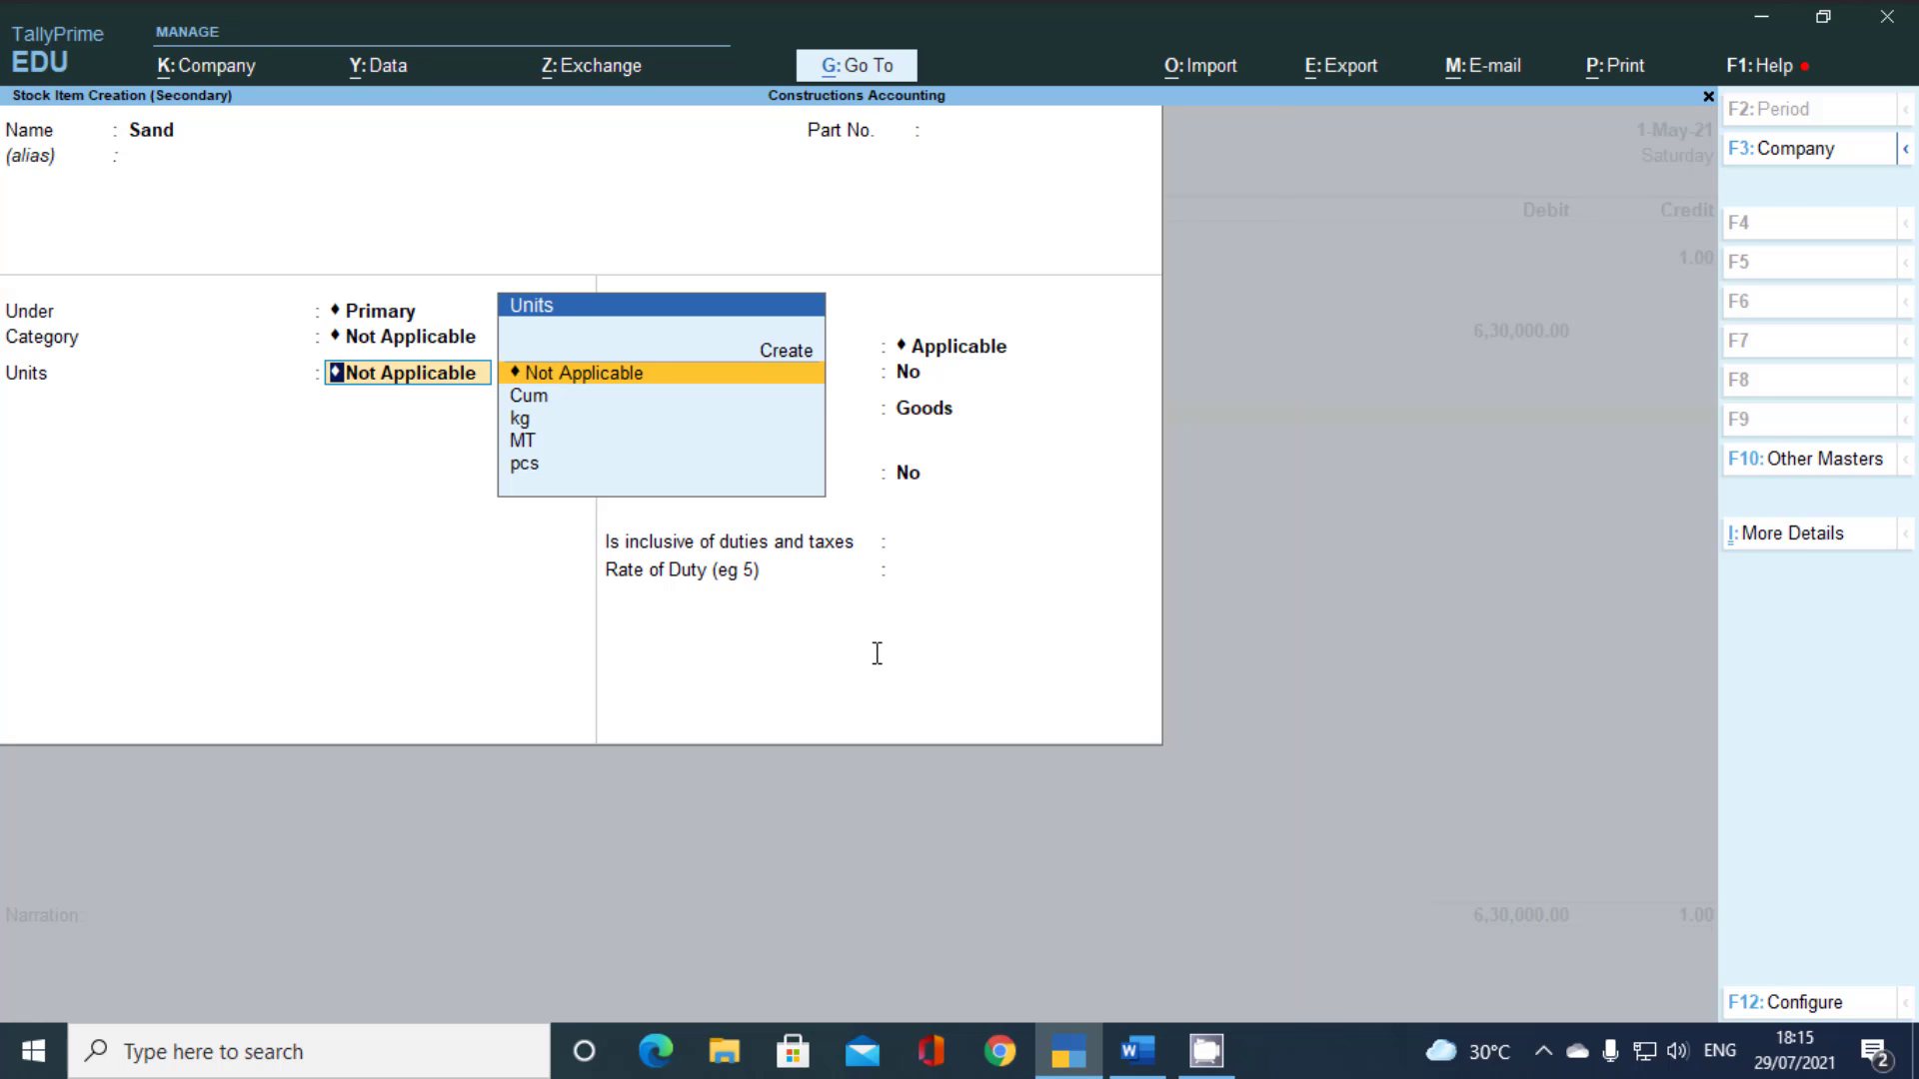
pyautogui.write('c')
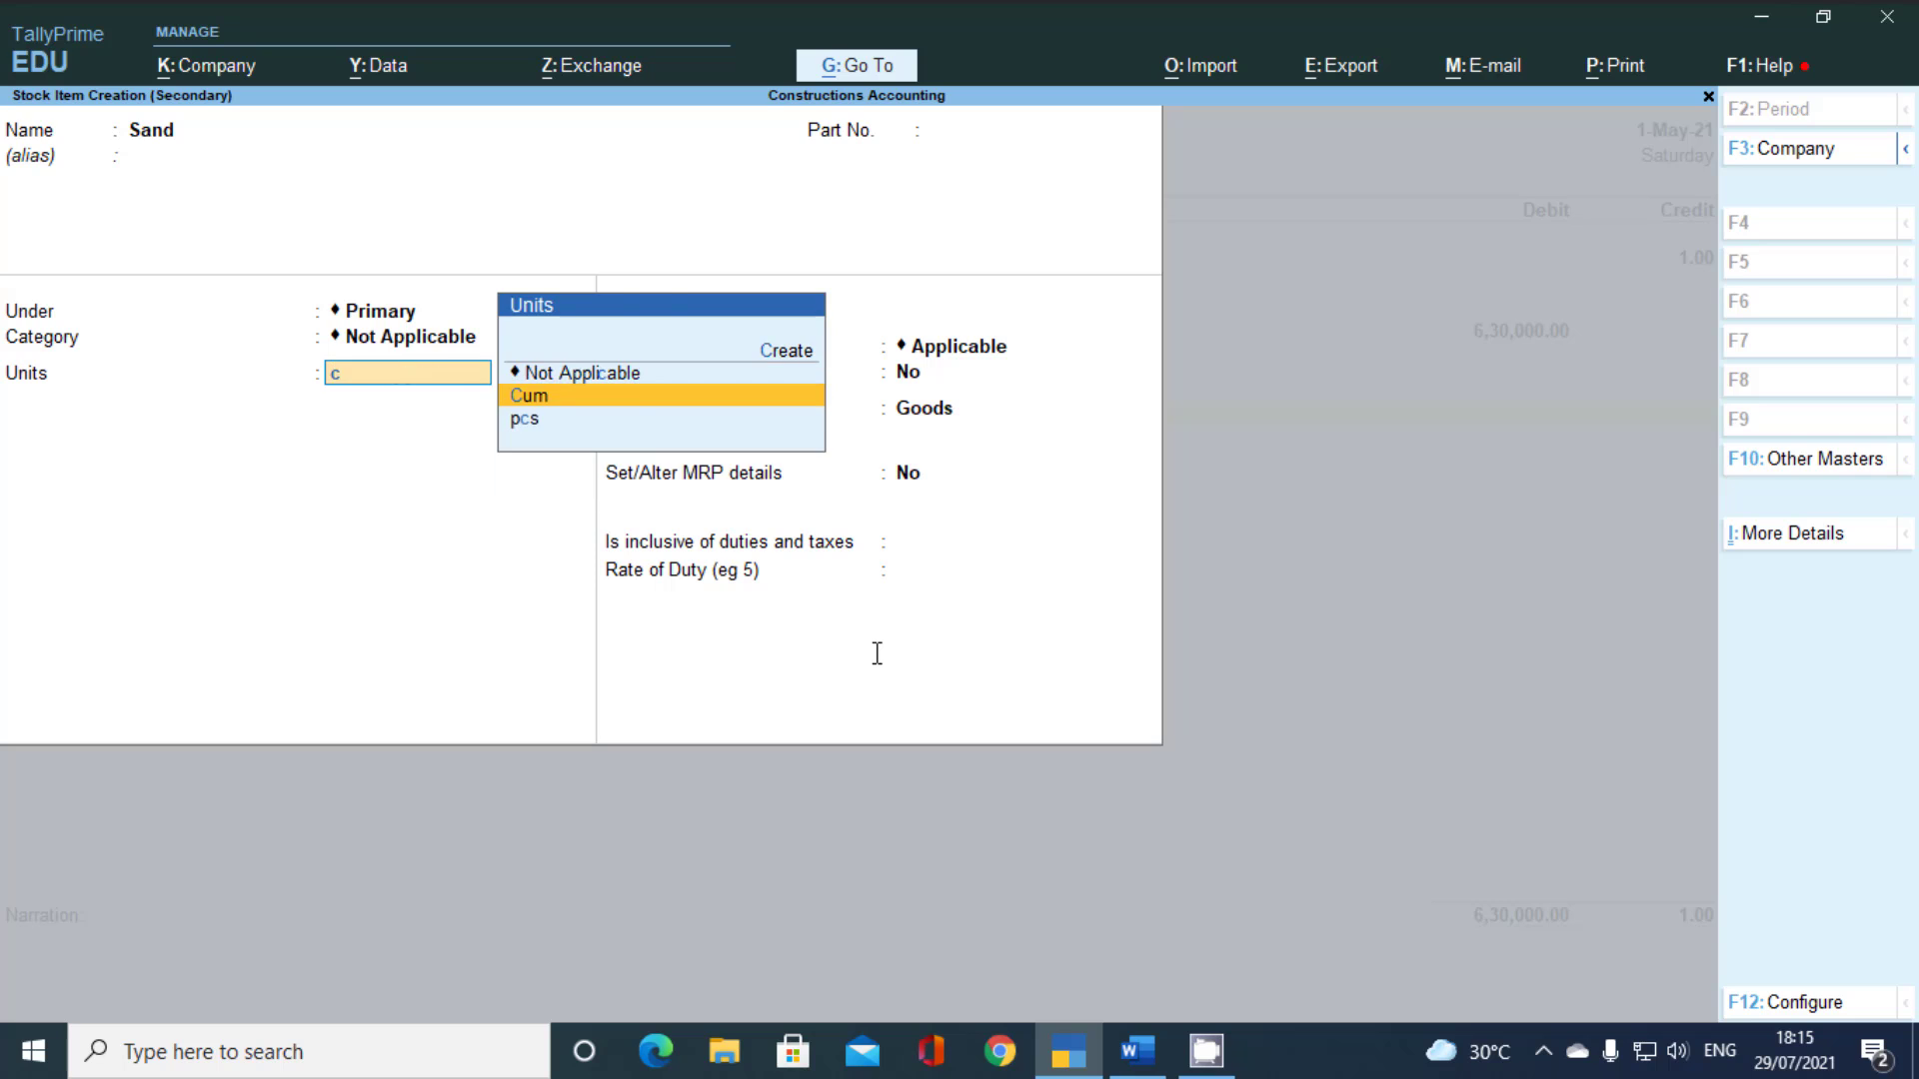
pyautogui.press('Return')
pyautogui.press('Return')
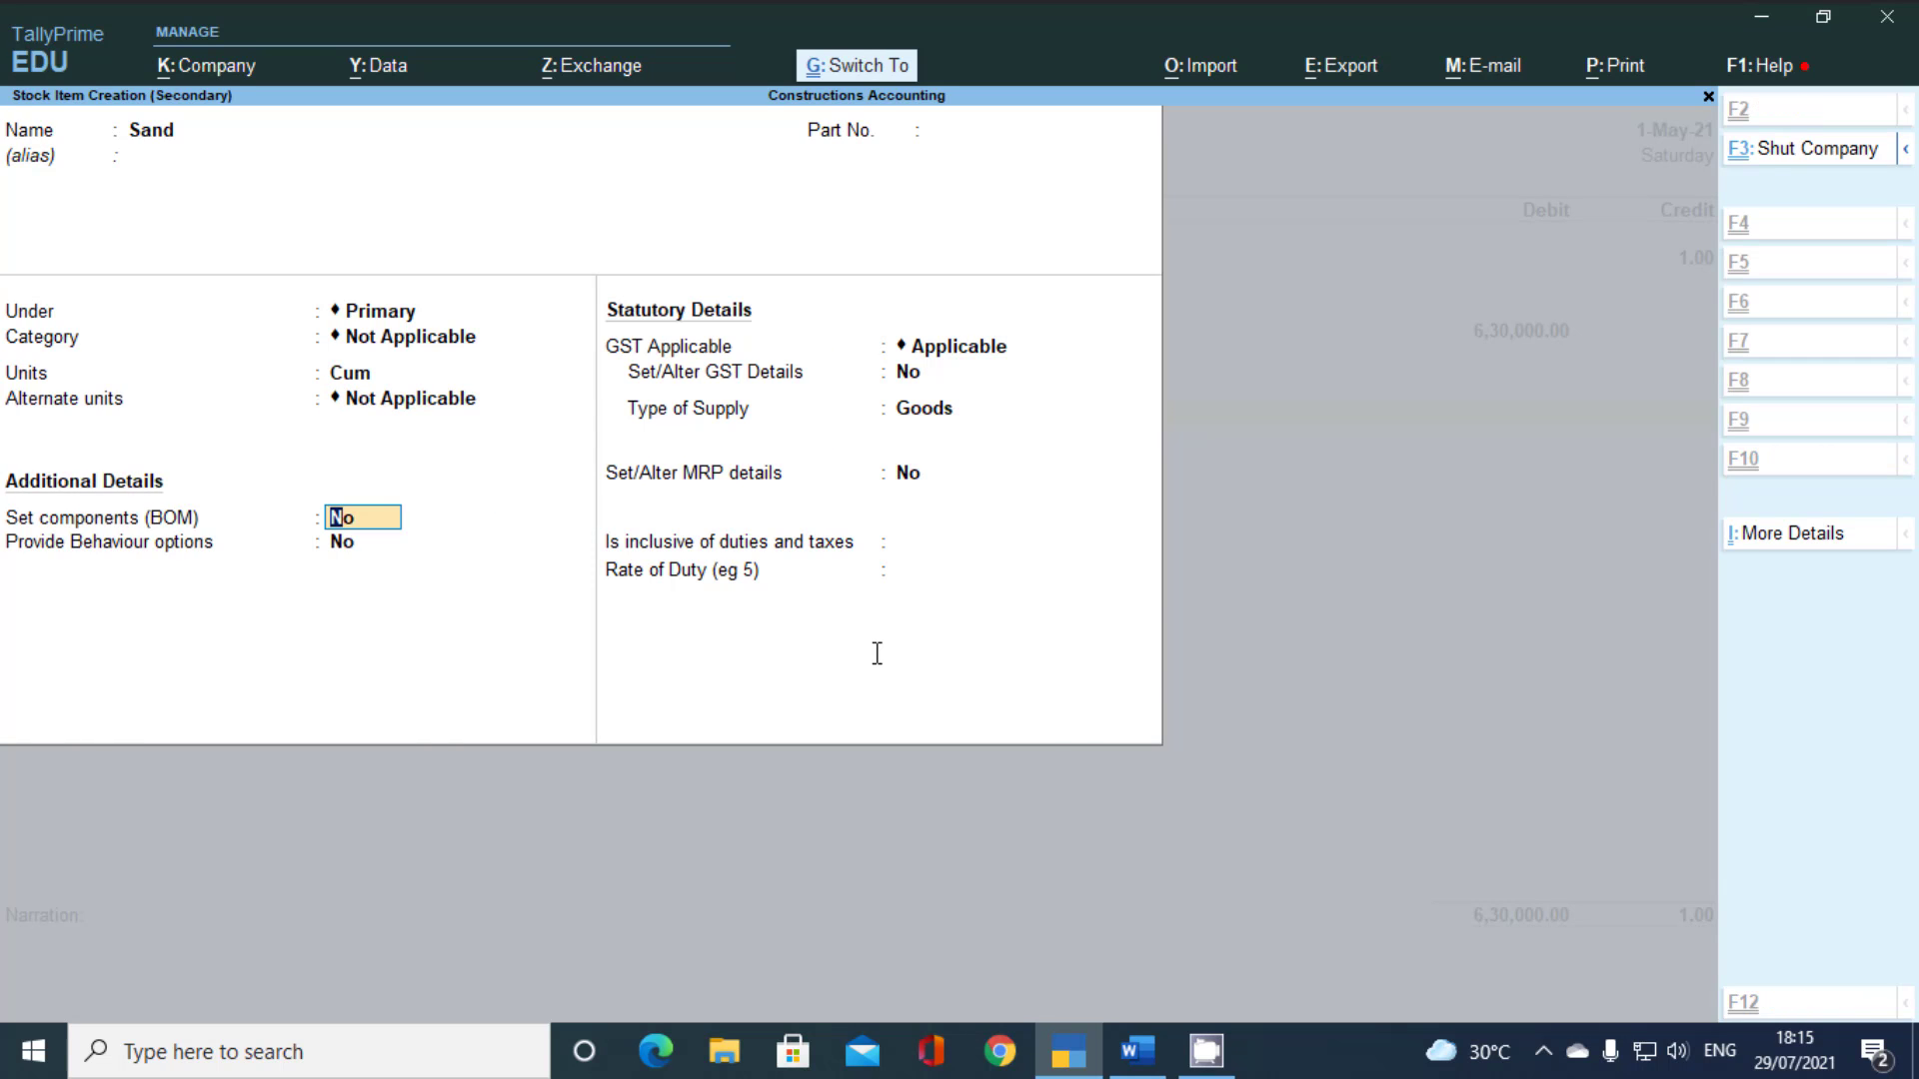
pyautogui.hotkey('ctrl', 'a')
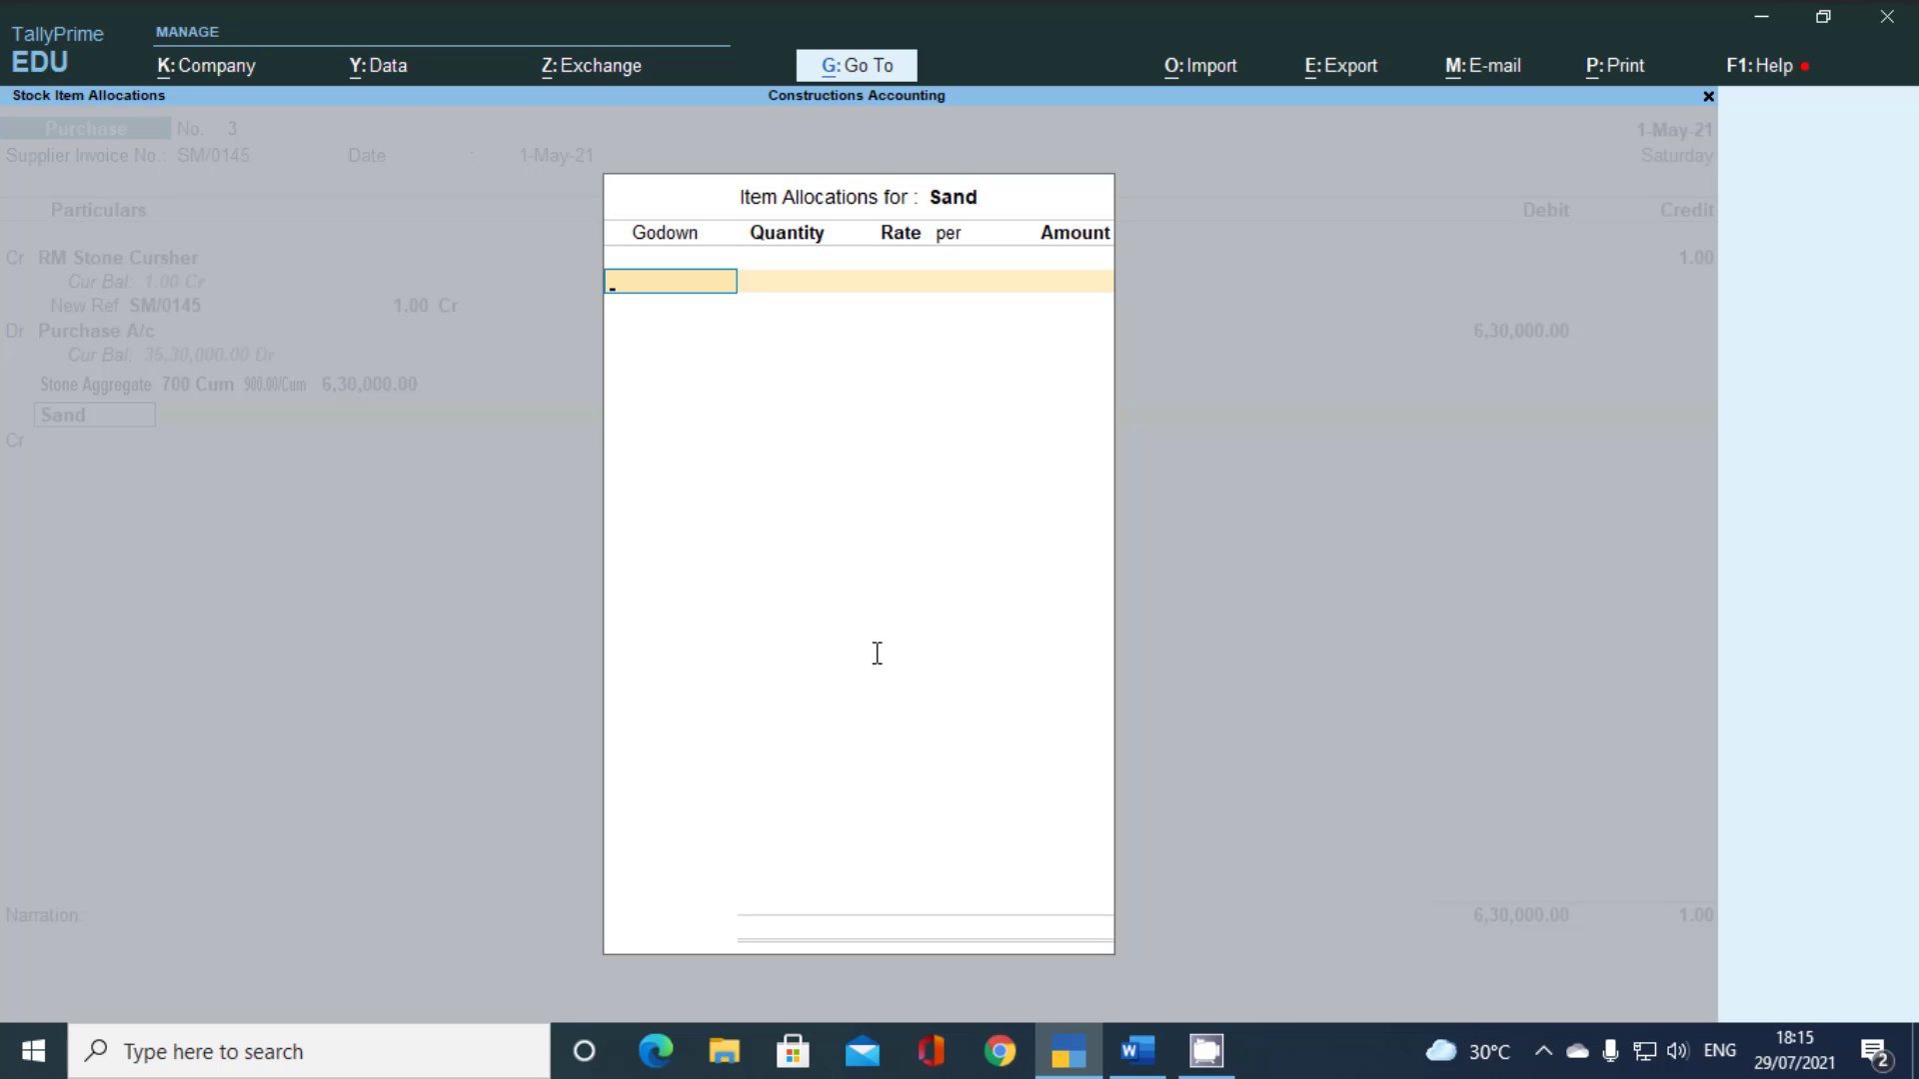
# Allocate 150 Cum of Sand at 900 to SM Tower Godown and 150 Cum to Hotel Heaven Godown
pyautogui.press('Return')
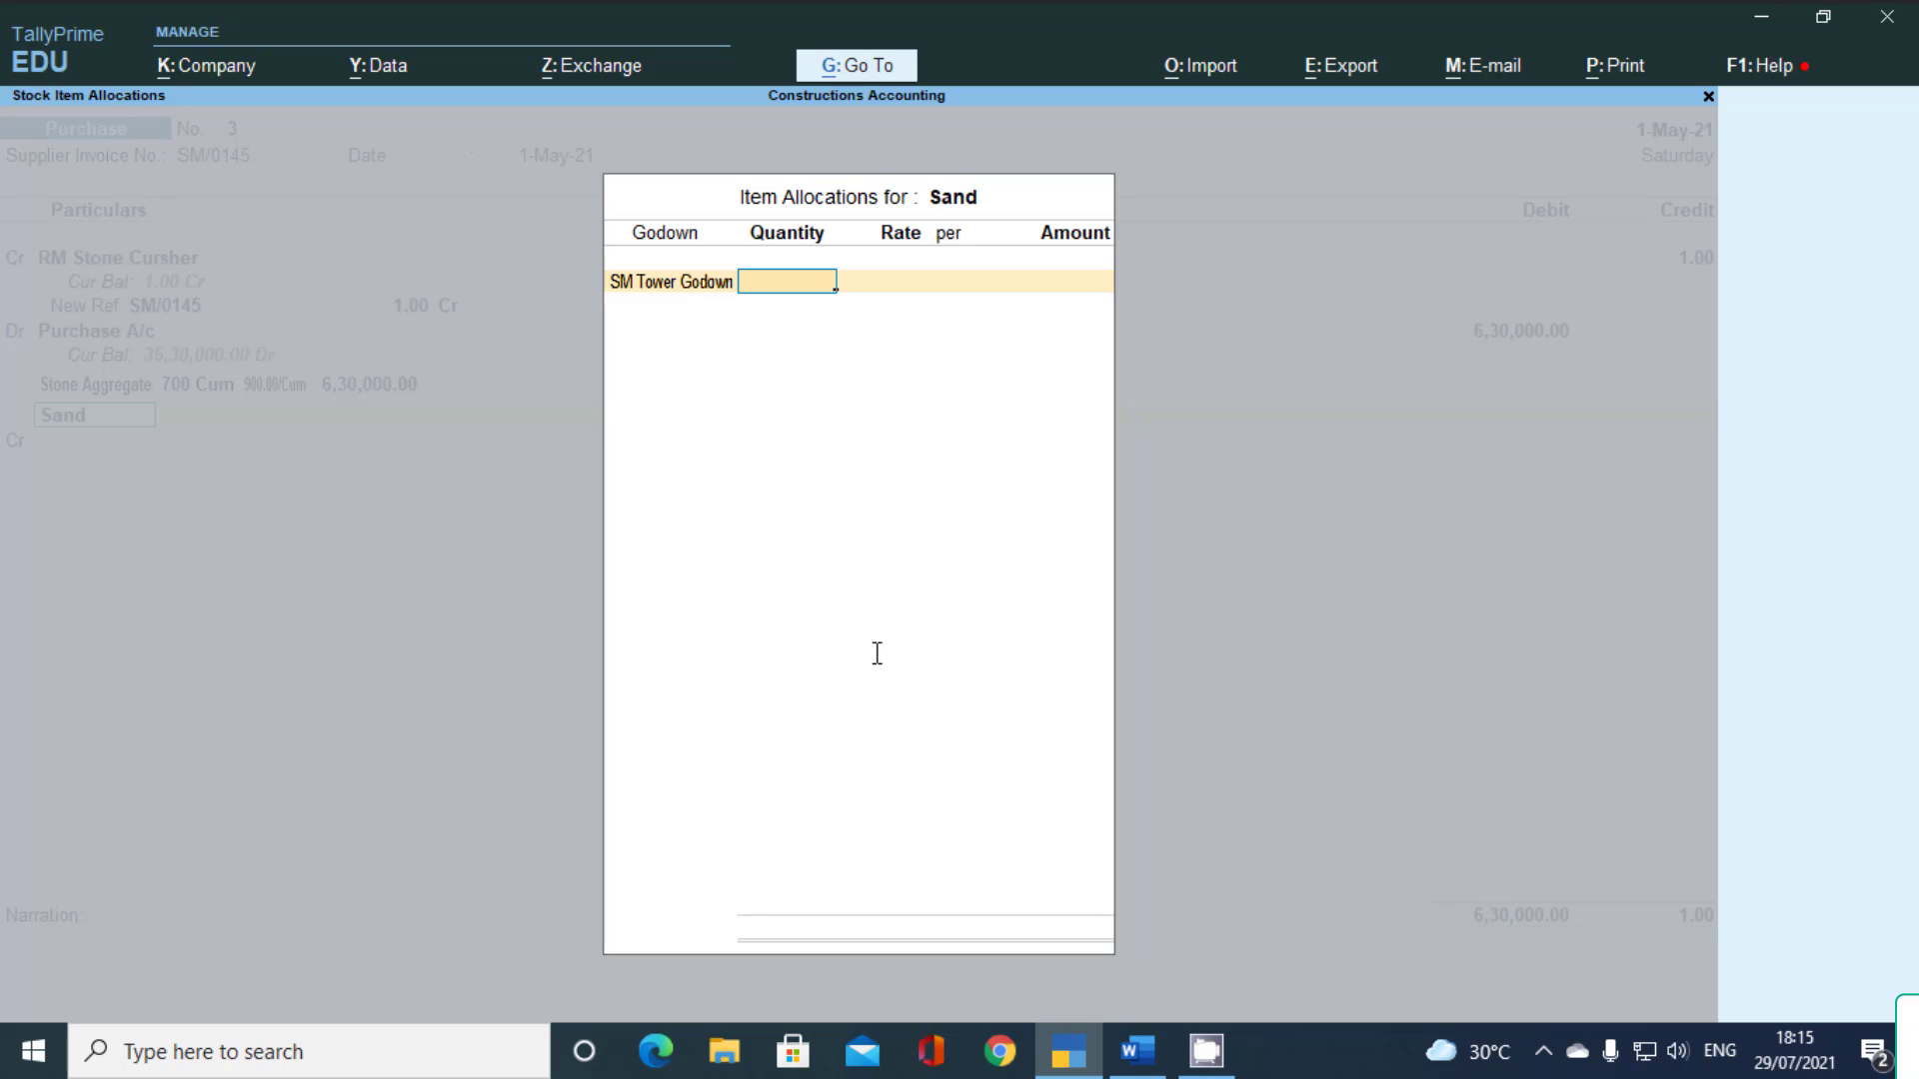
pyautogui.write('150')
pyautogui.press('Return')
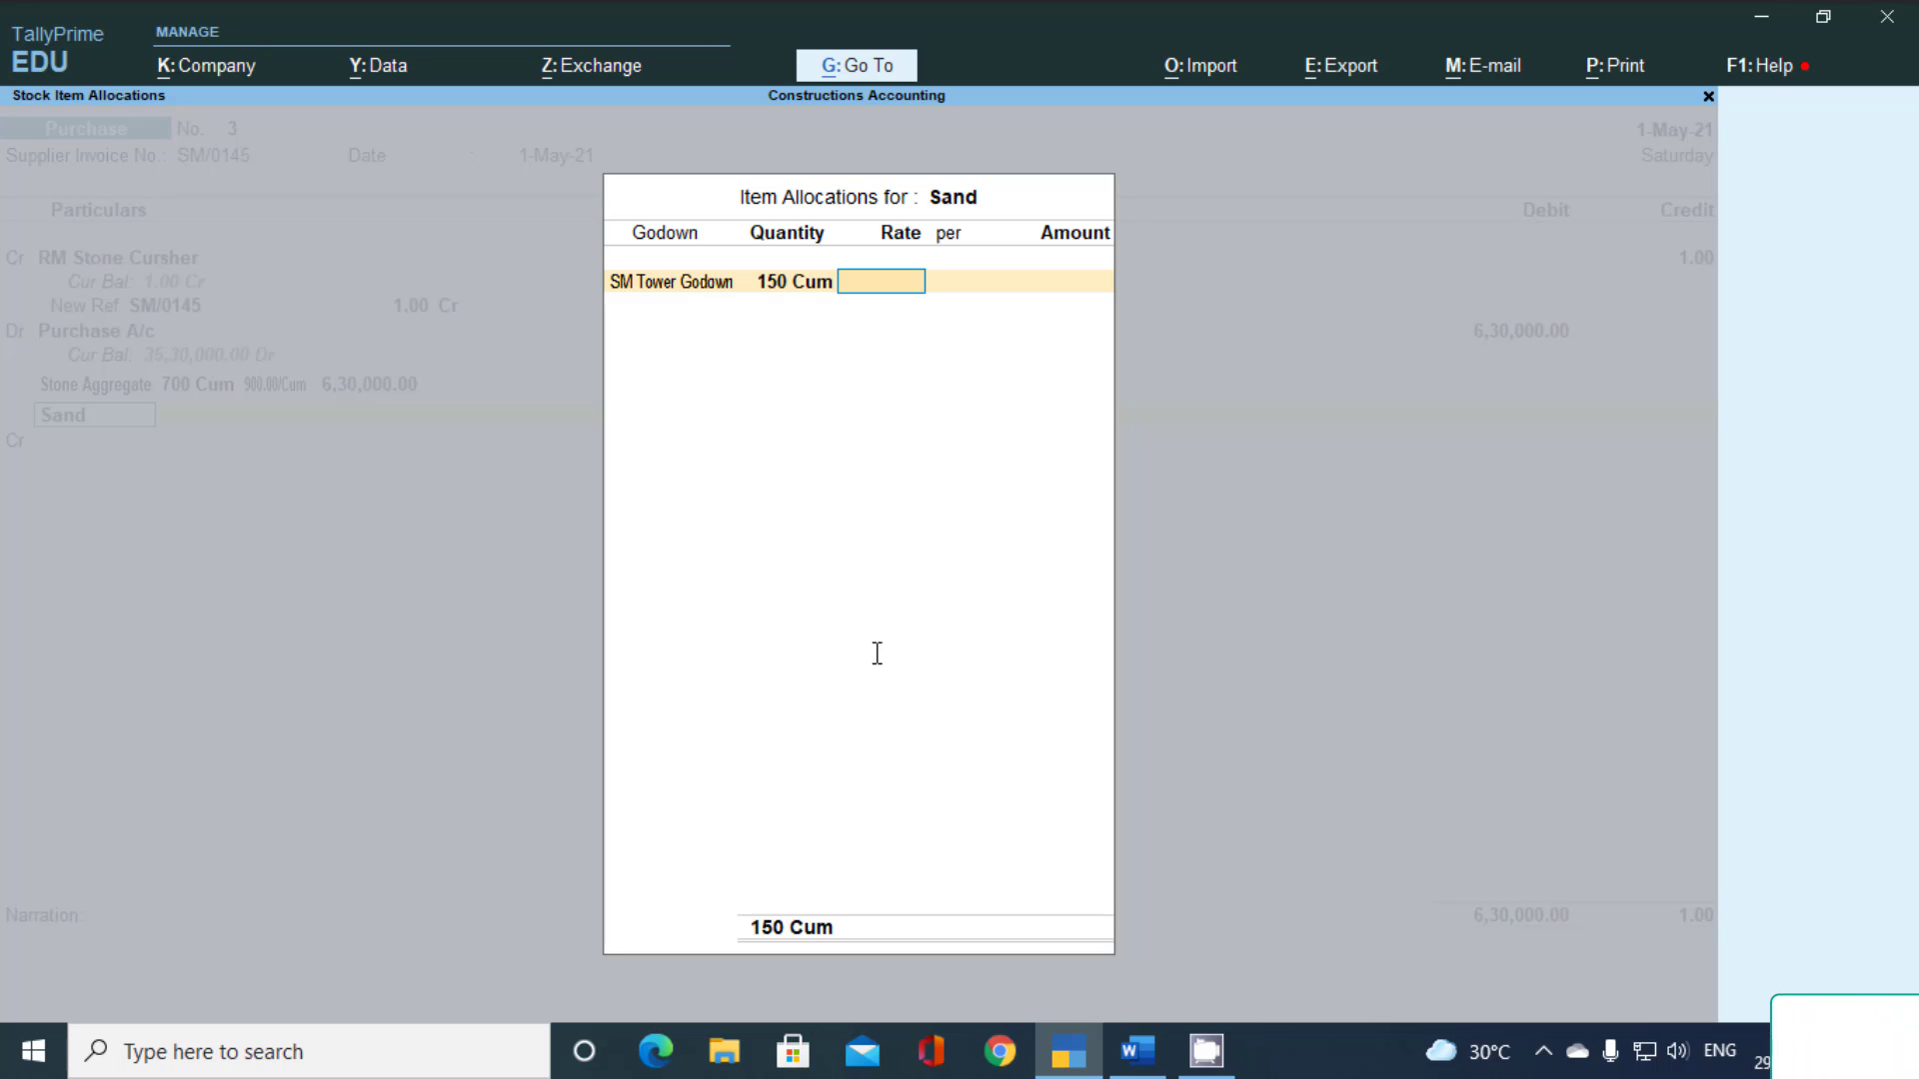
pyautogui.write('900')
pyautogui.press('Return')
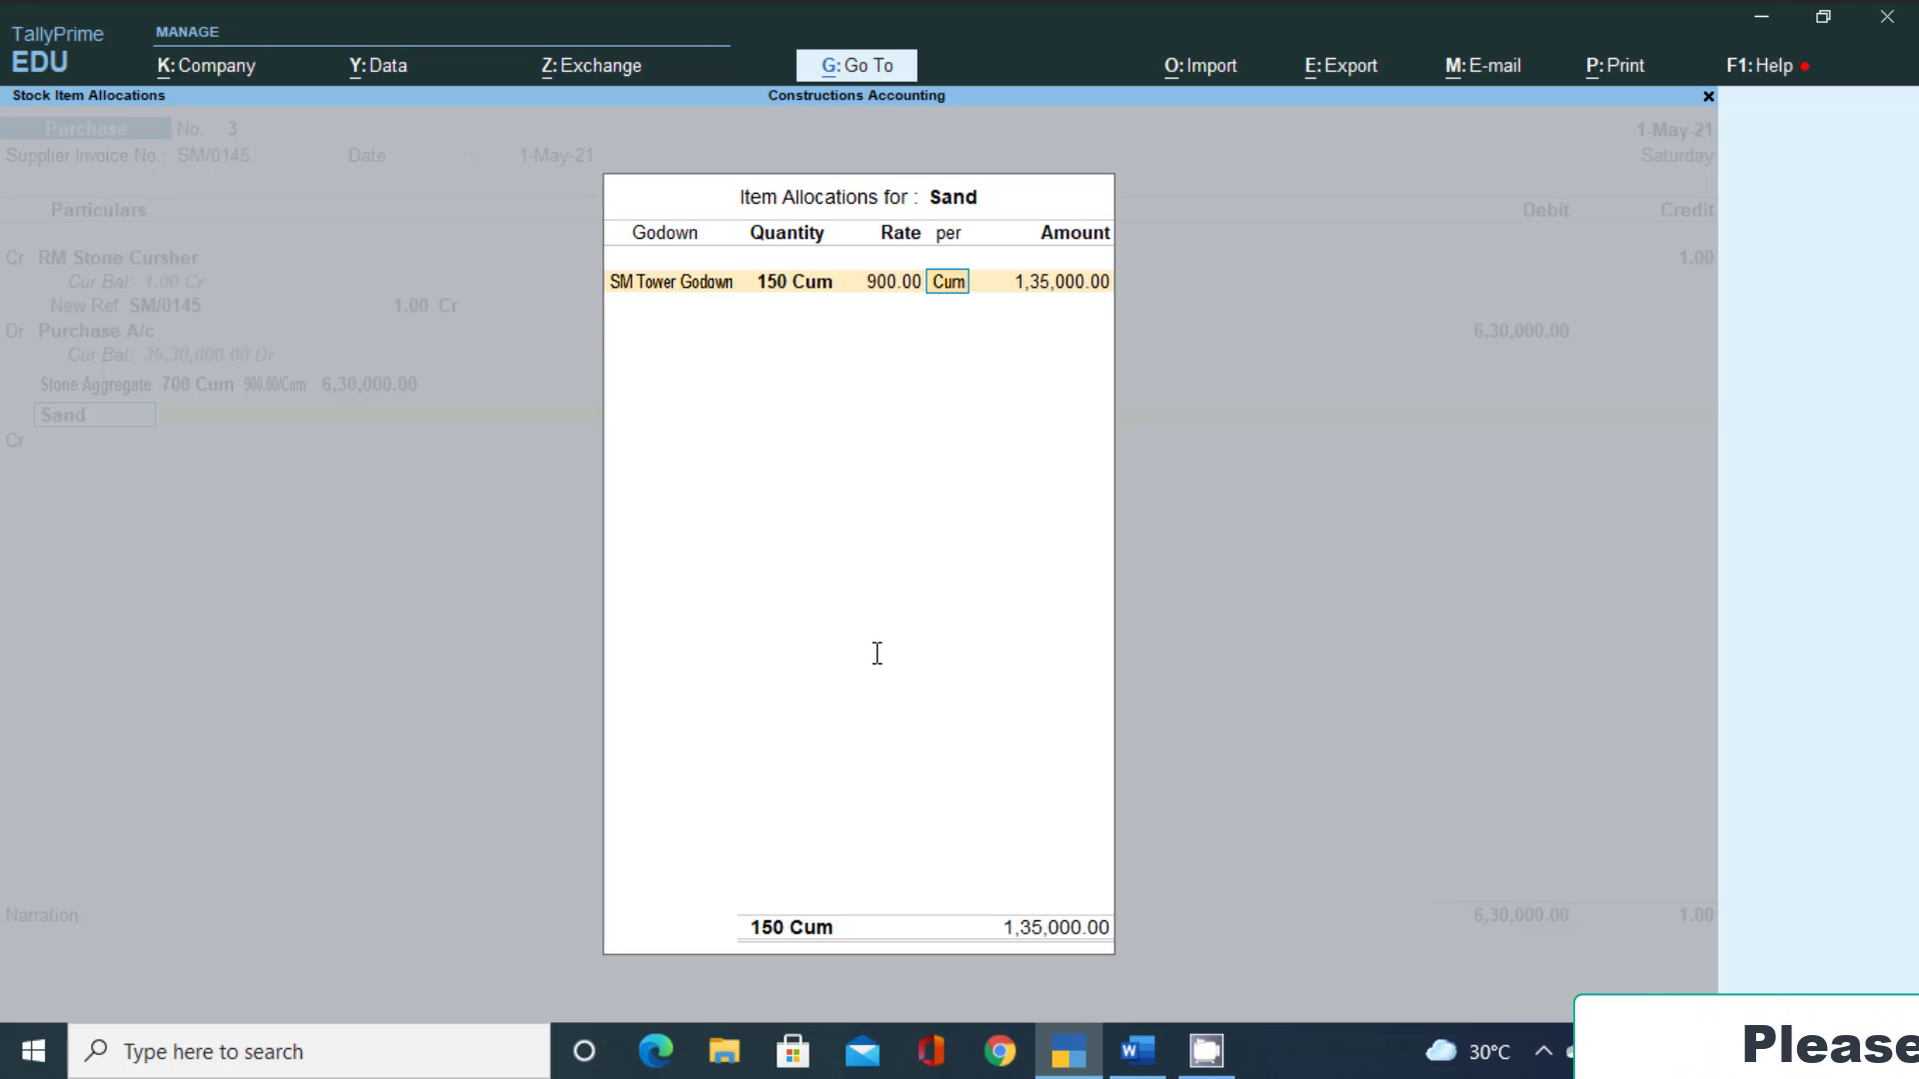
pyautogui.press('Return')
pyautogui.press('Return')
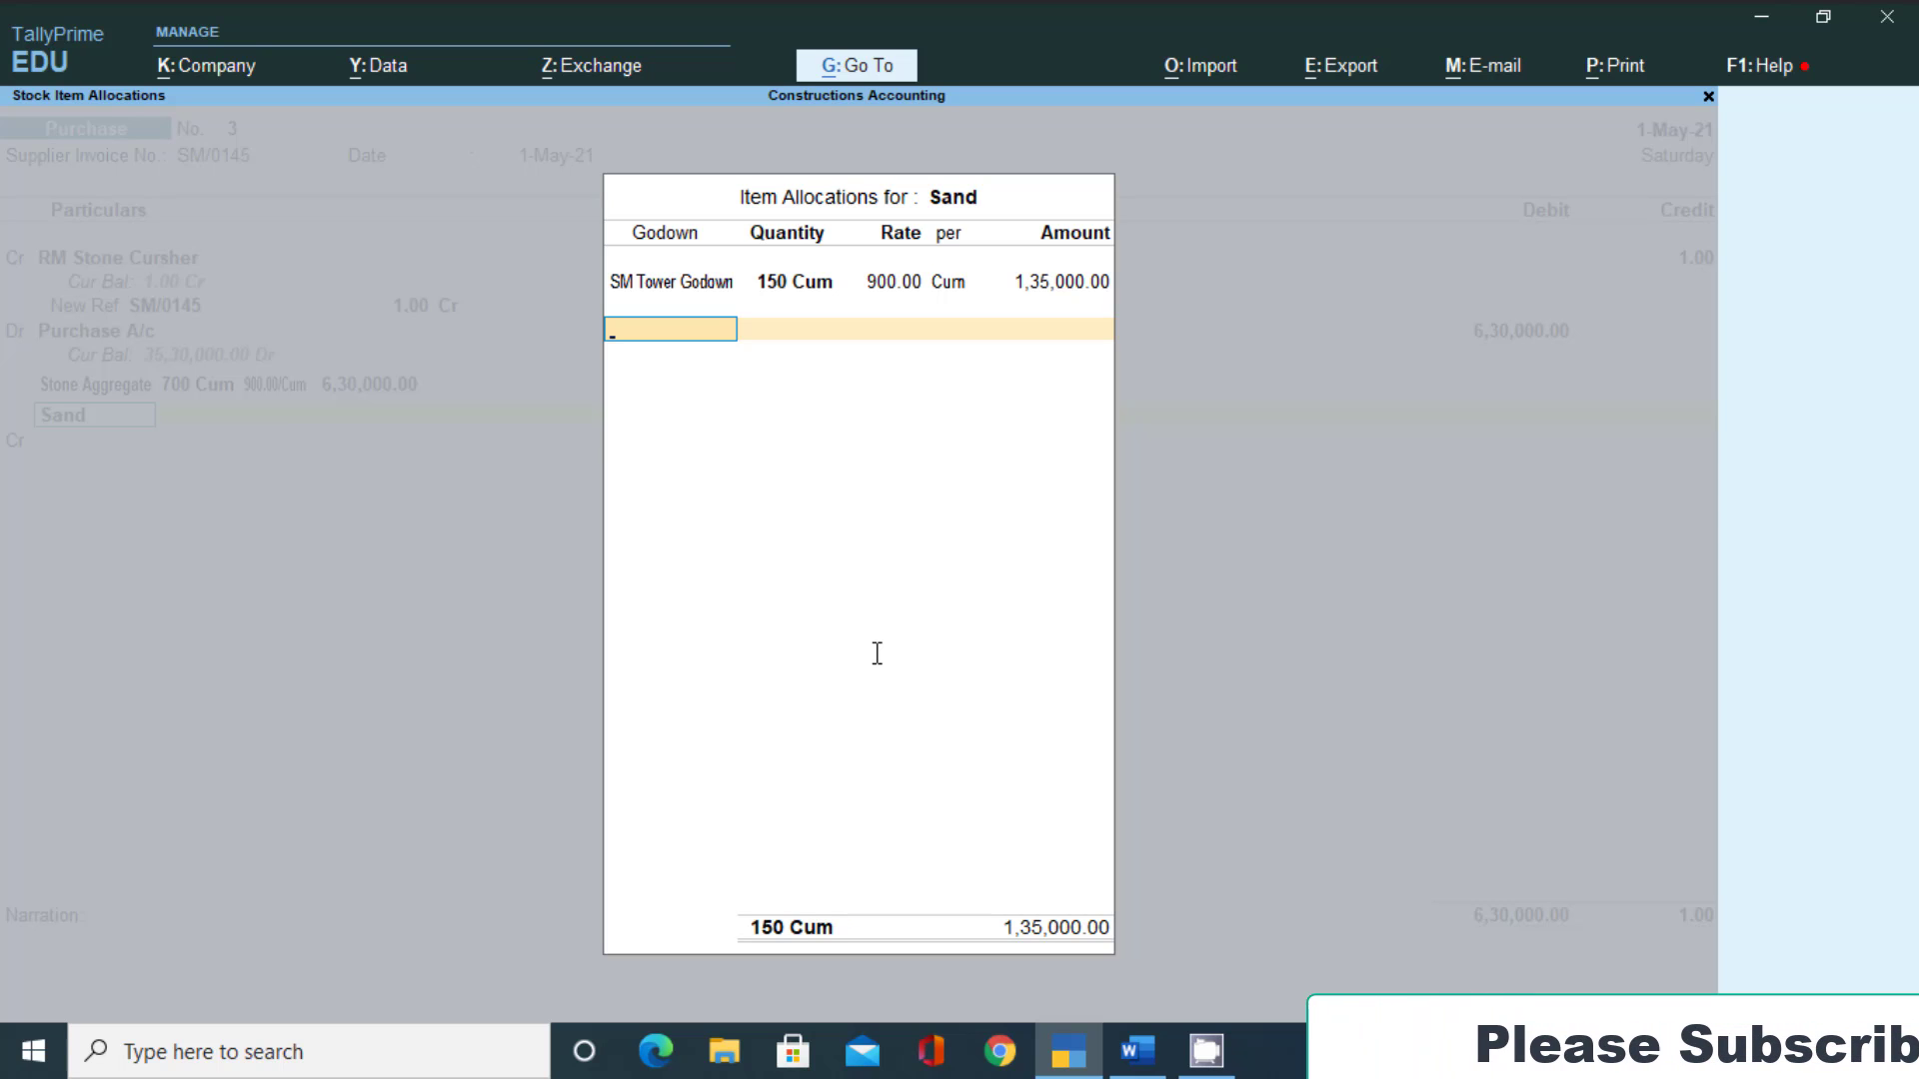
pyautogui.write('h')
pyautogui.press('Return')
pyautogui.write('1')
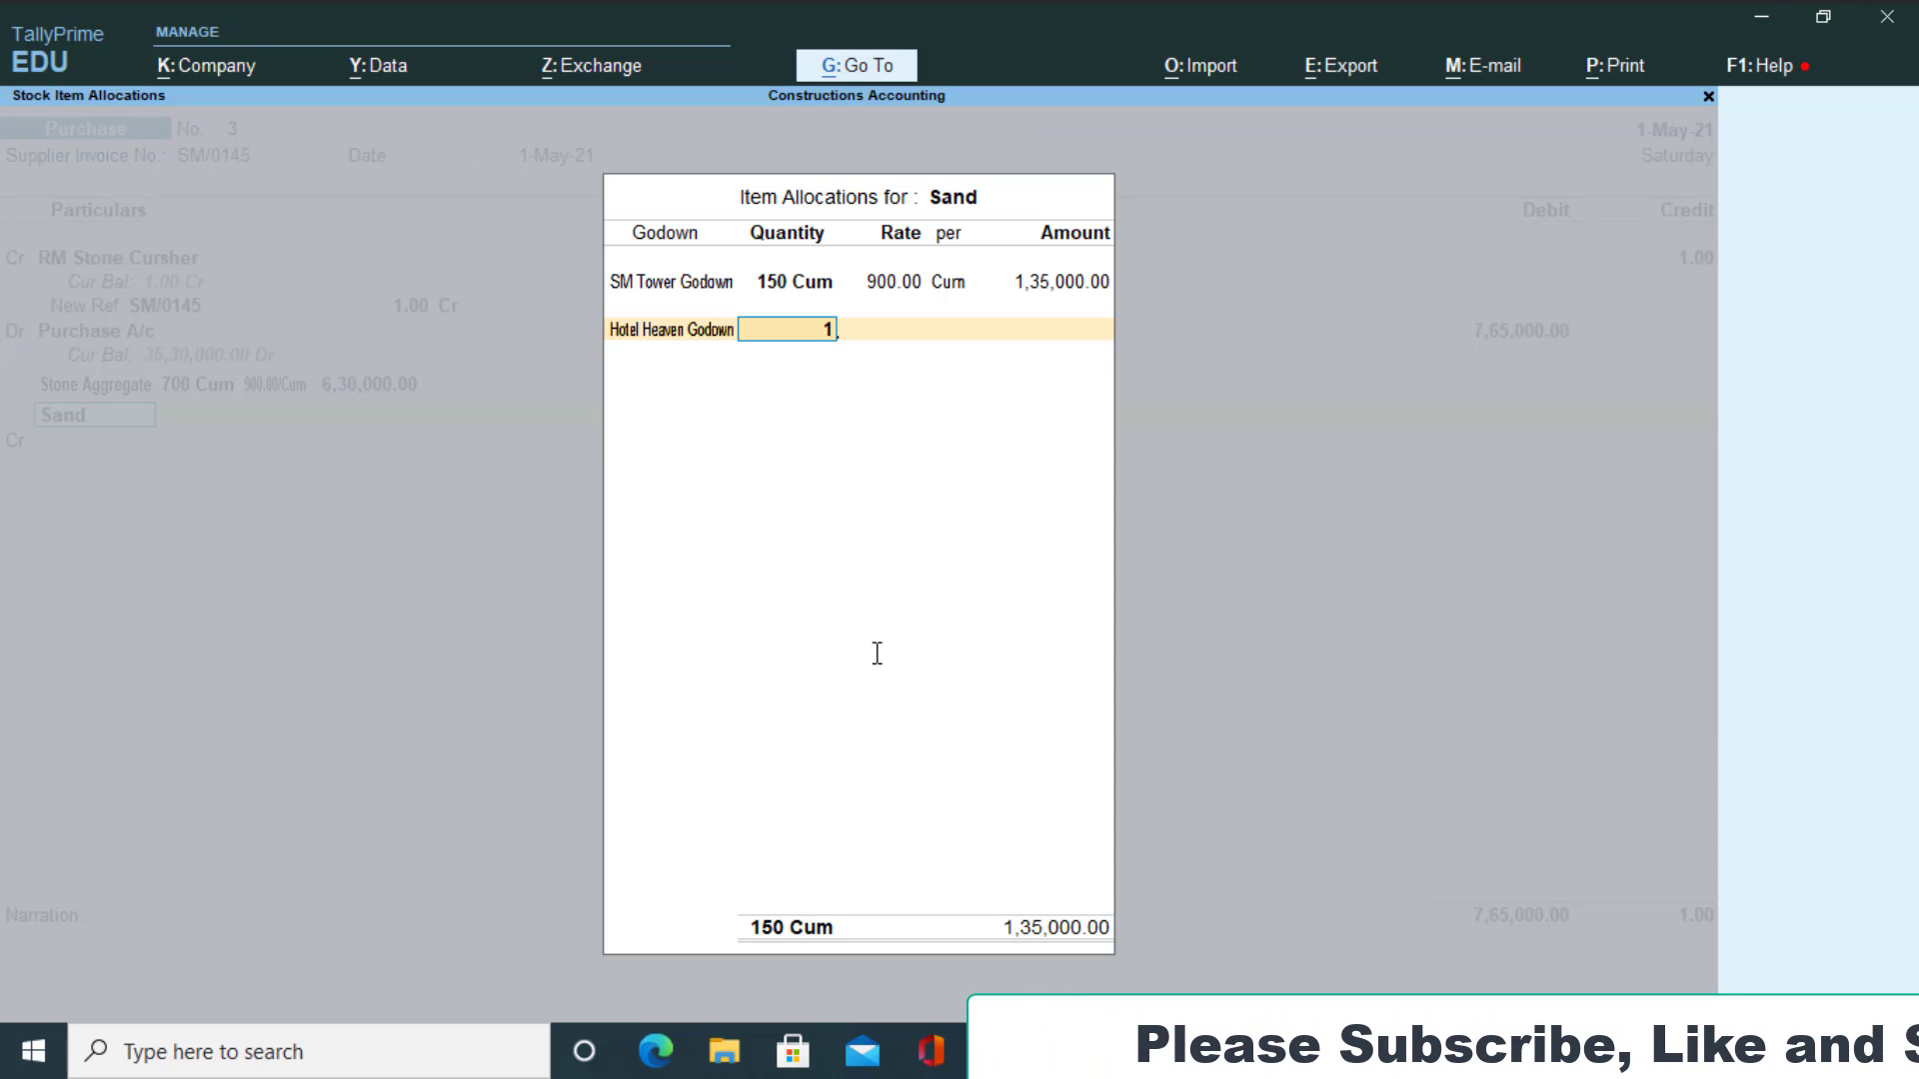
pyautogui.write('50')
pyautogui.press('Return')
pyautogui.press('Return')
pyautogui.press('Return')
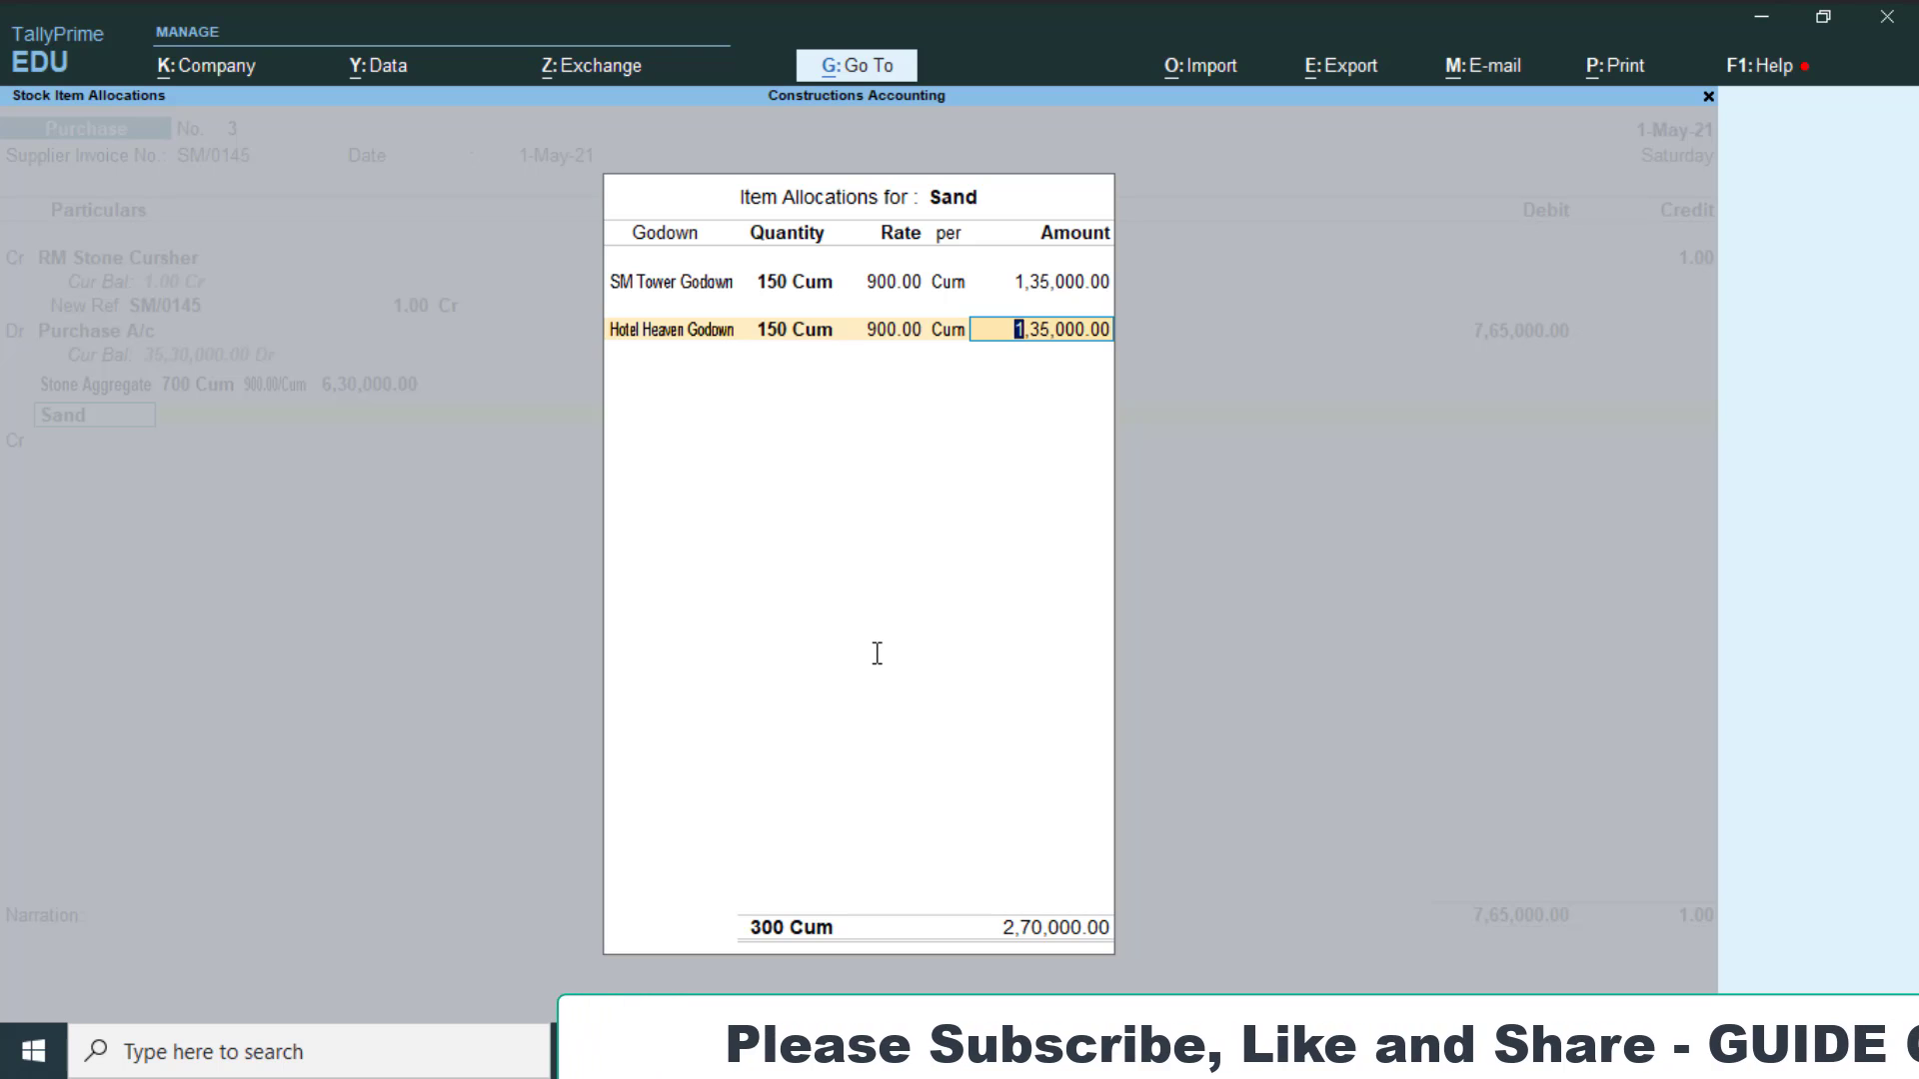
pyautogui.press('Return')
# Add Main Location as Sand's third godown, correcting its quantity from 400 to 300 Cum
pyautogui.write('m')
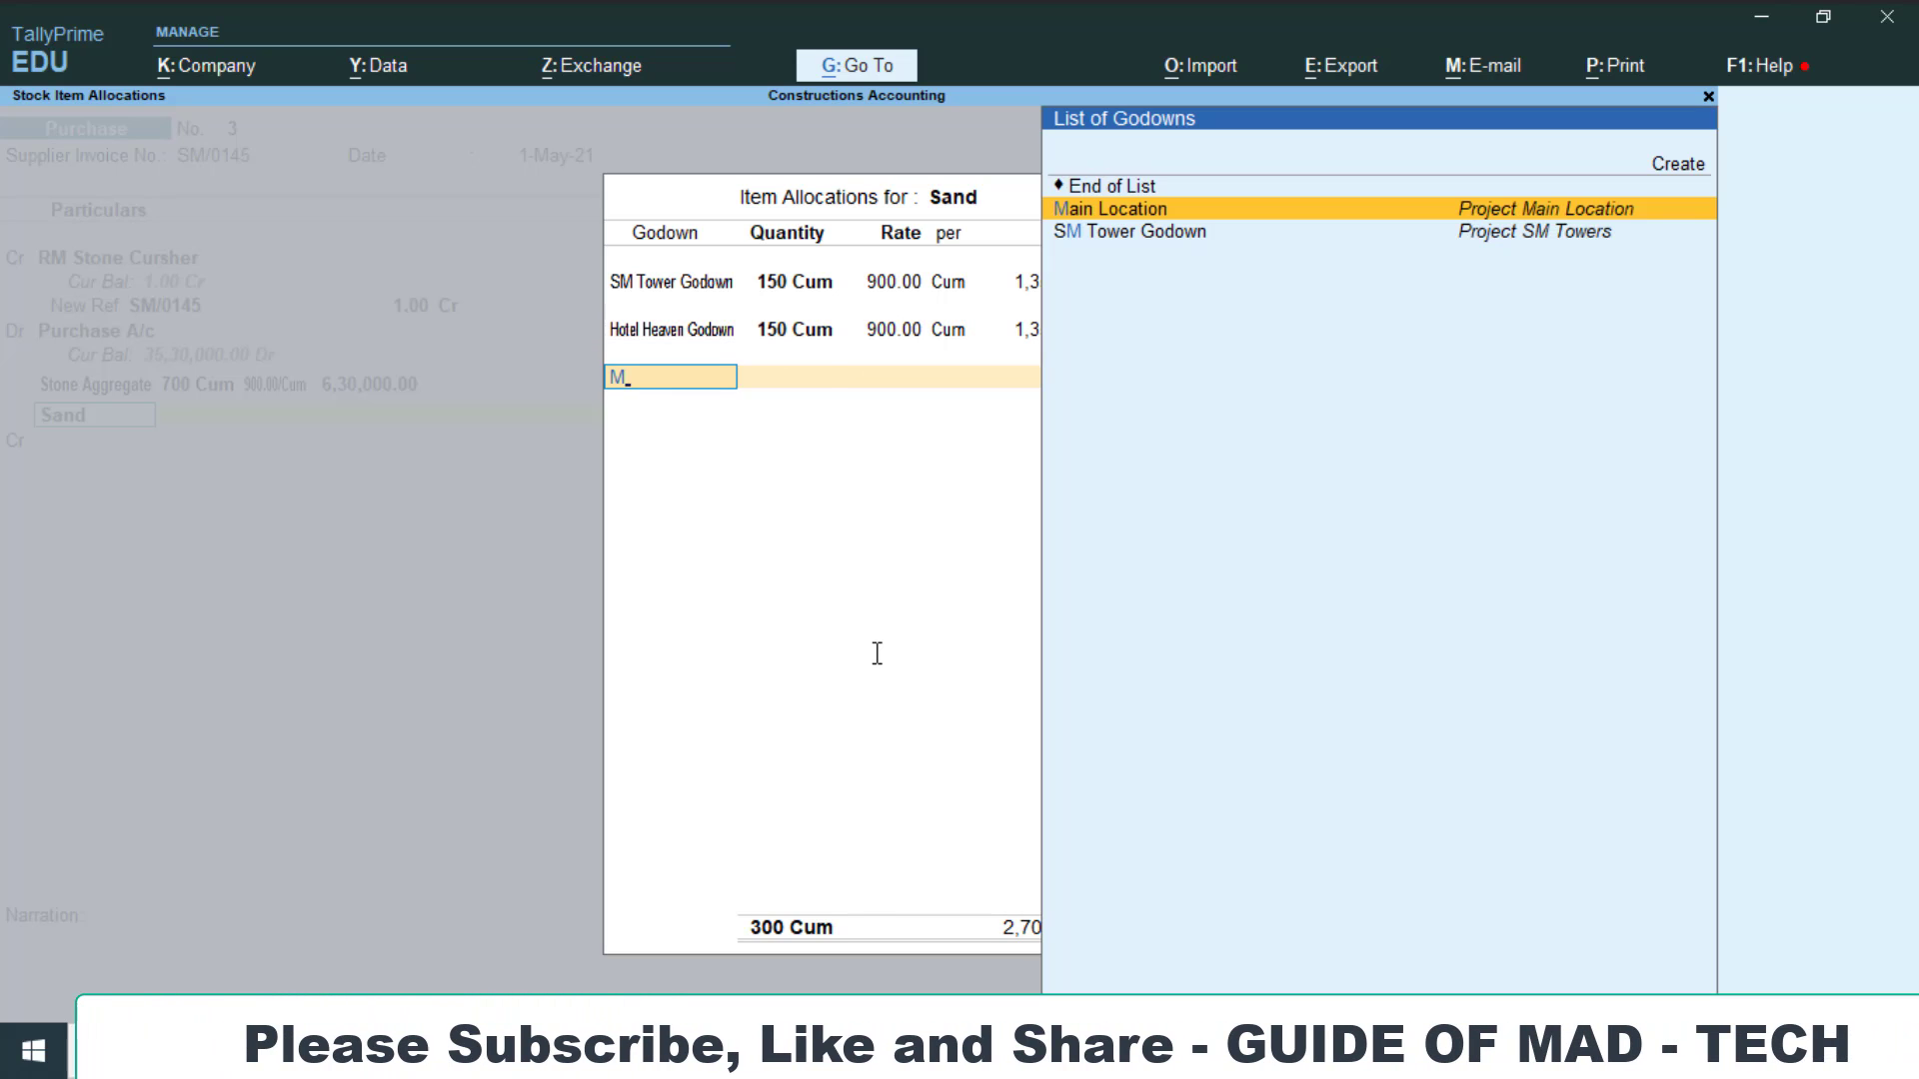
pyautogui.press('Return')
pyautogui.write('400')
pyautogui.press('Return')
pyautogui.press('Return')
pyautogui.press('Return')
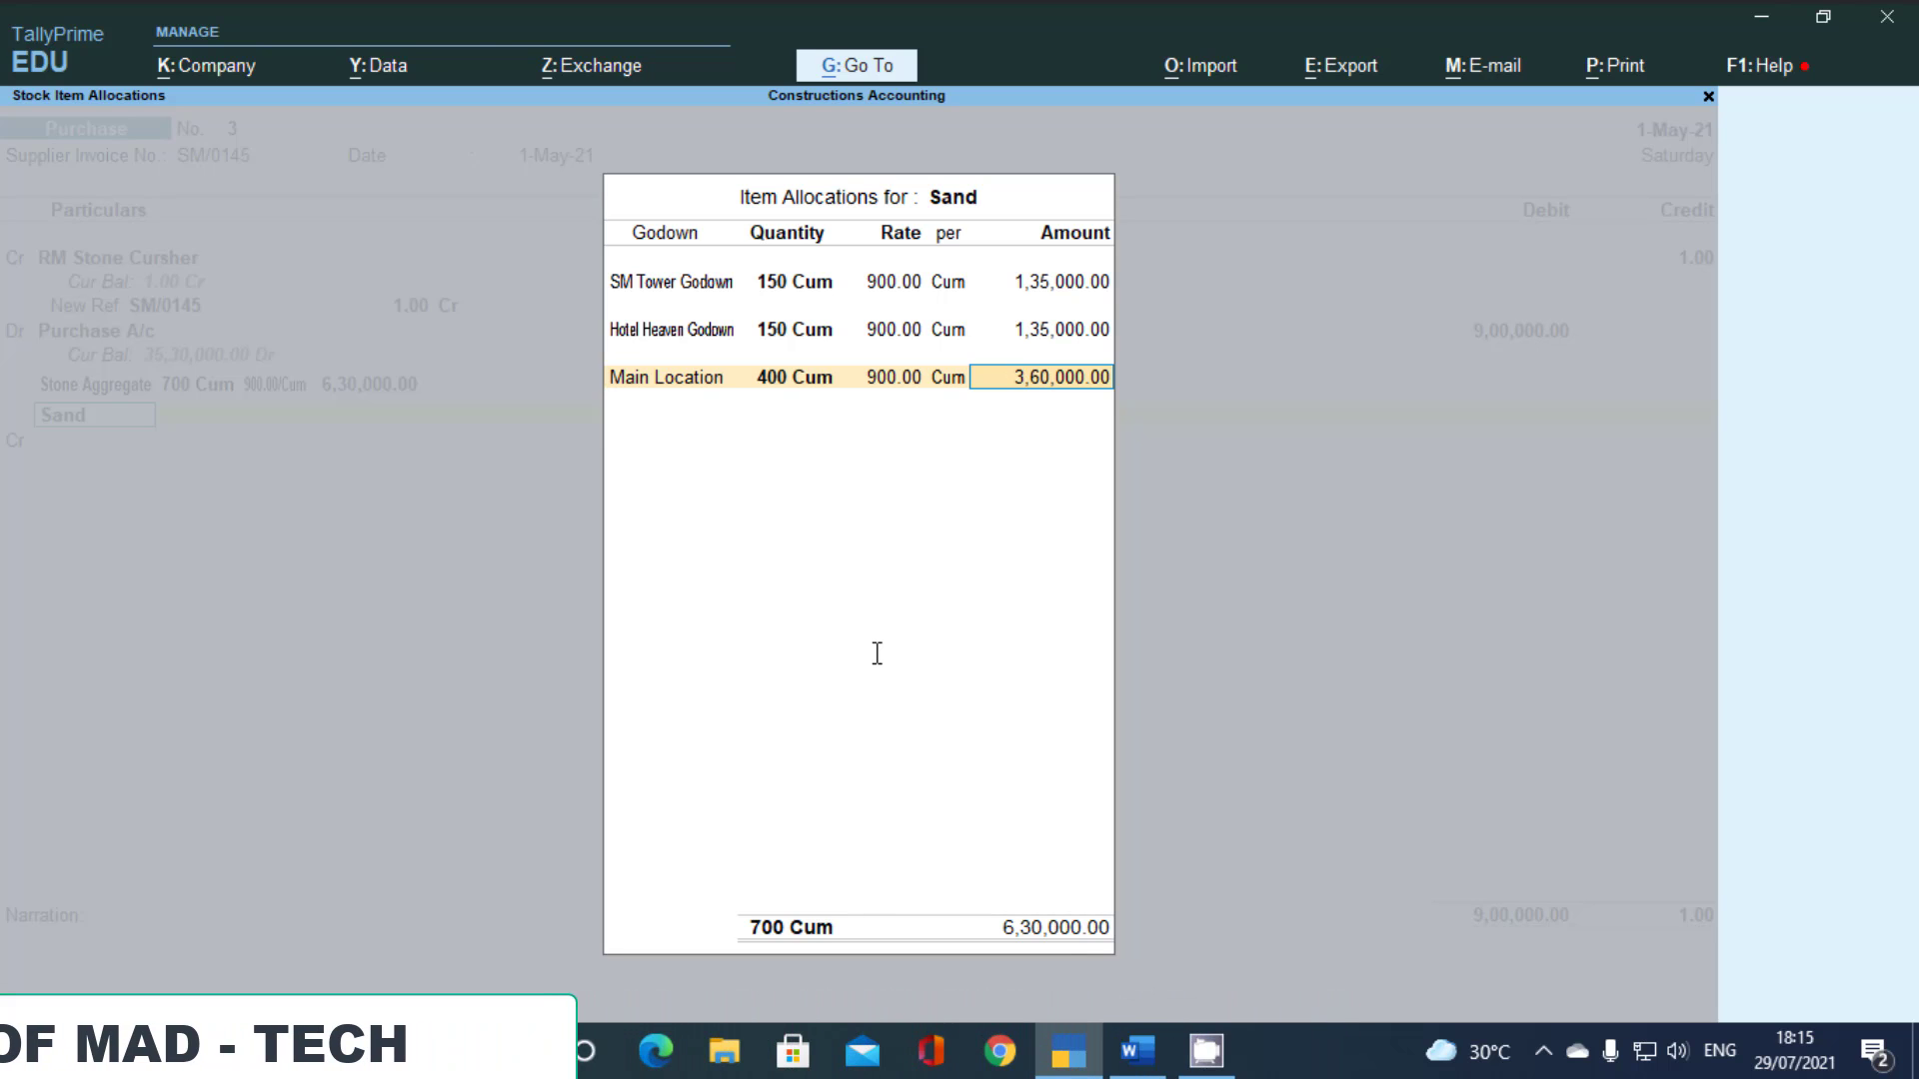
pyautogui.press('BackSpace')
pyautogui.press('BackSpace')
pyautogui.press('BackSpace')
pyautogui.write('300')
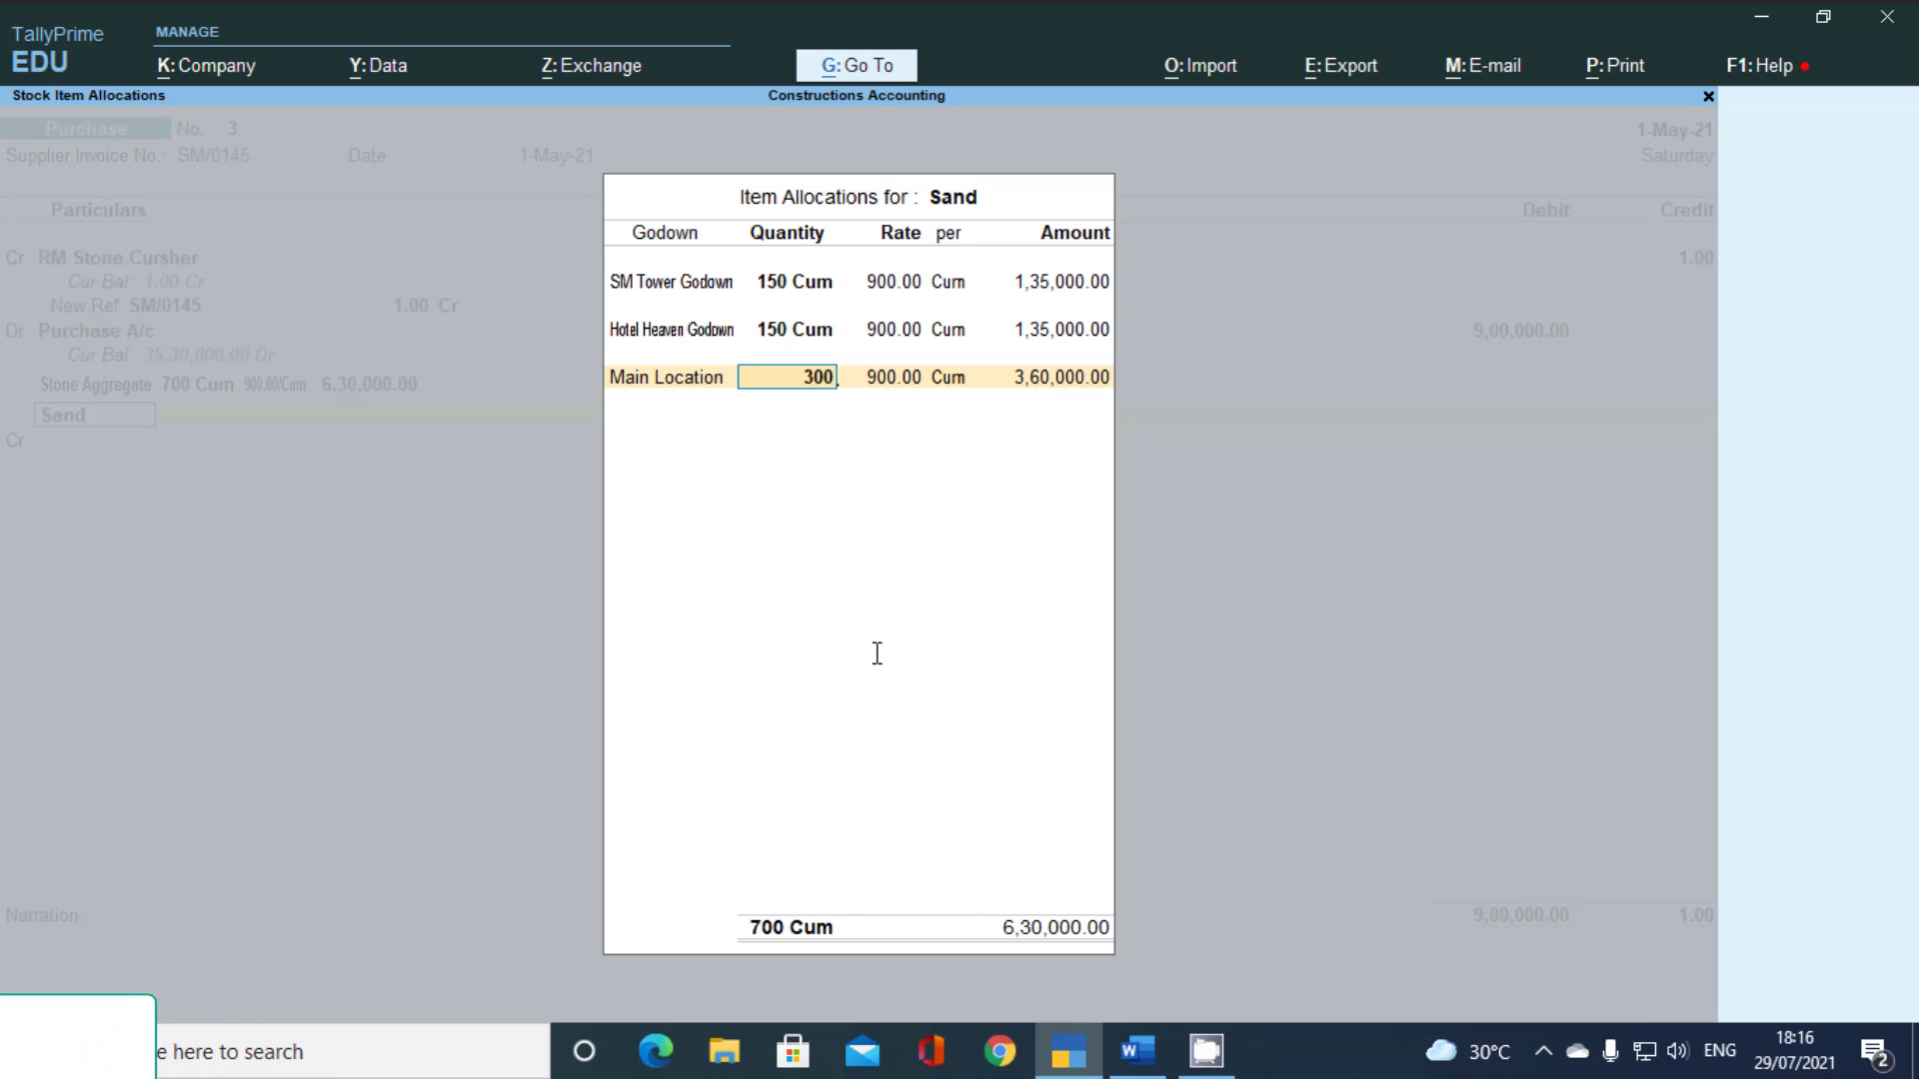
pyautogui.press('Return')
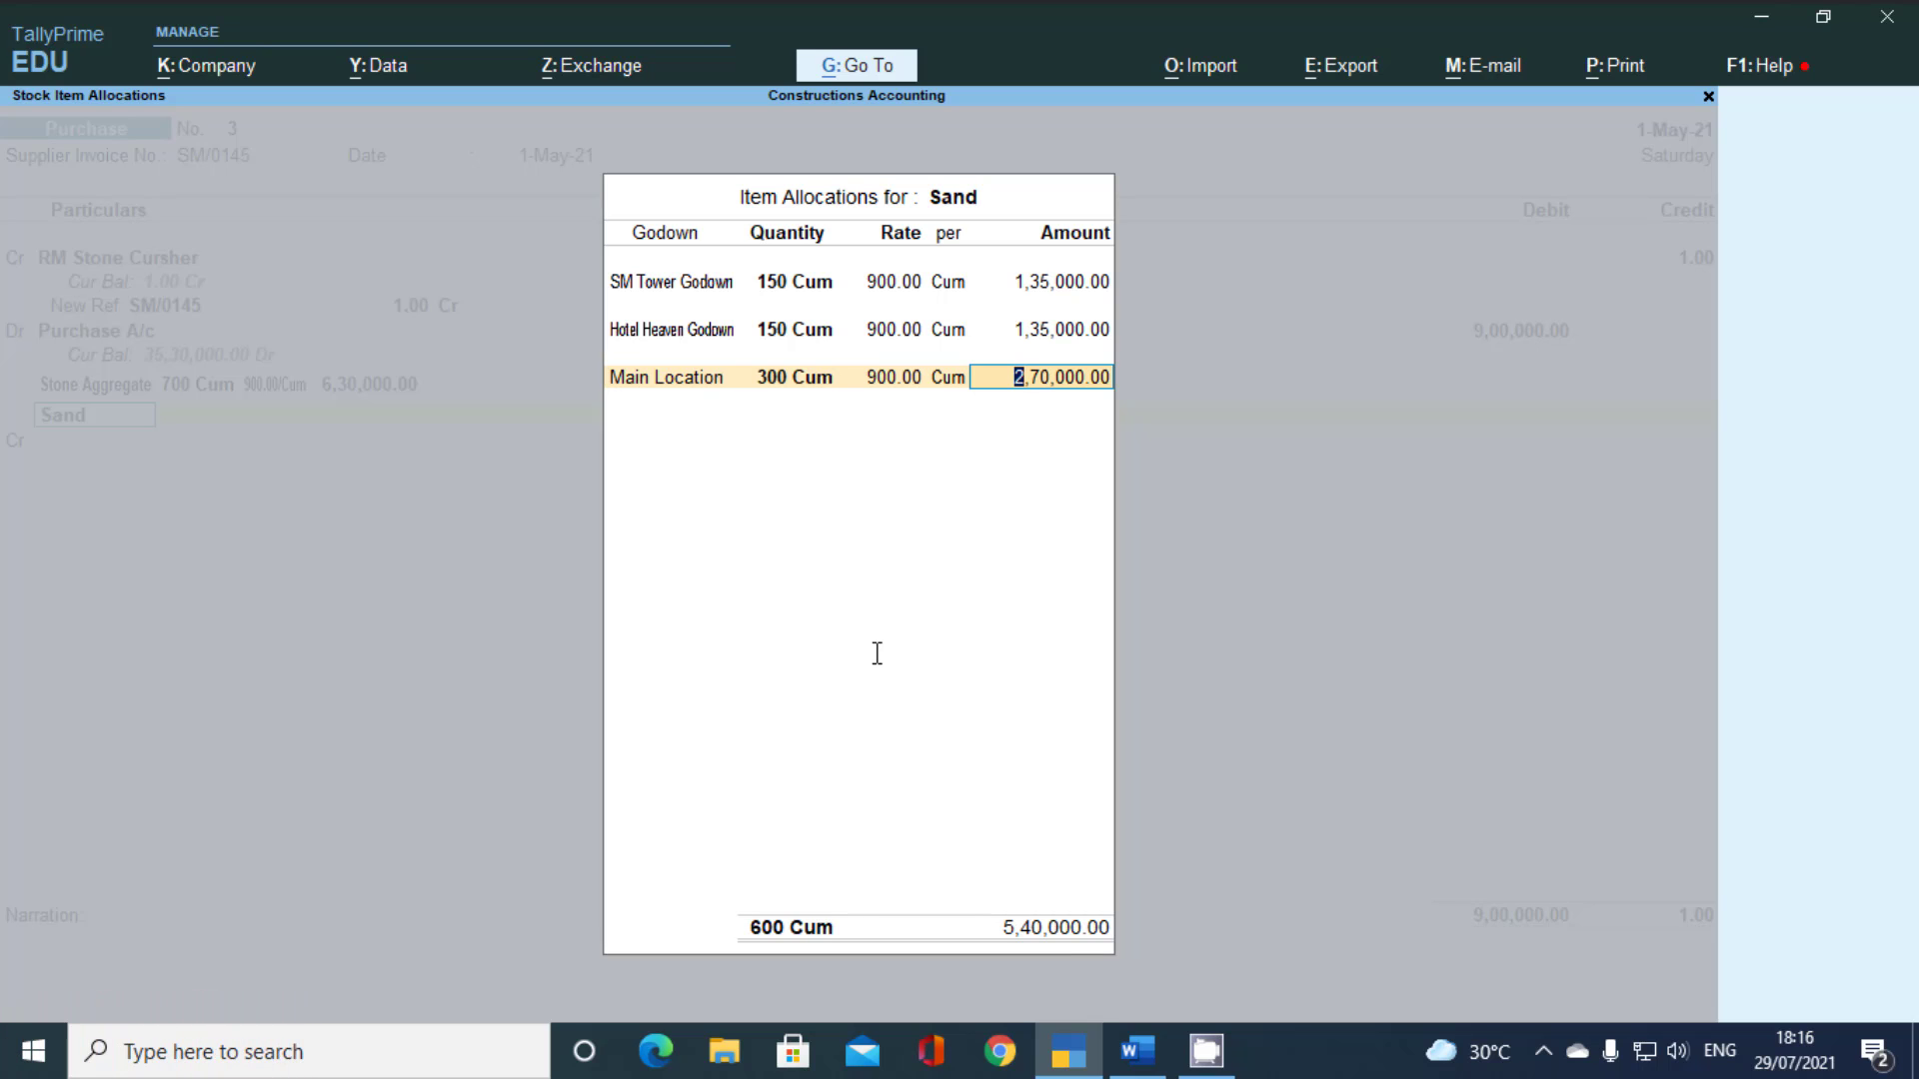
pyautogui.press('Return')
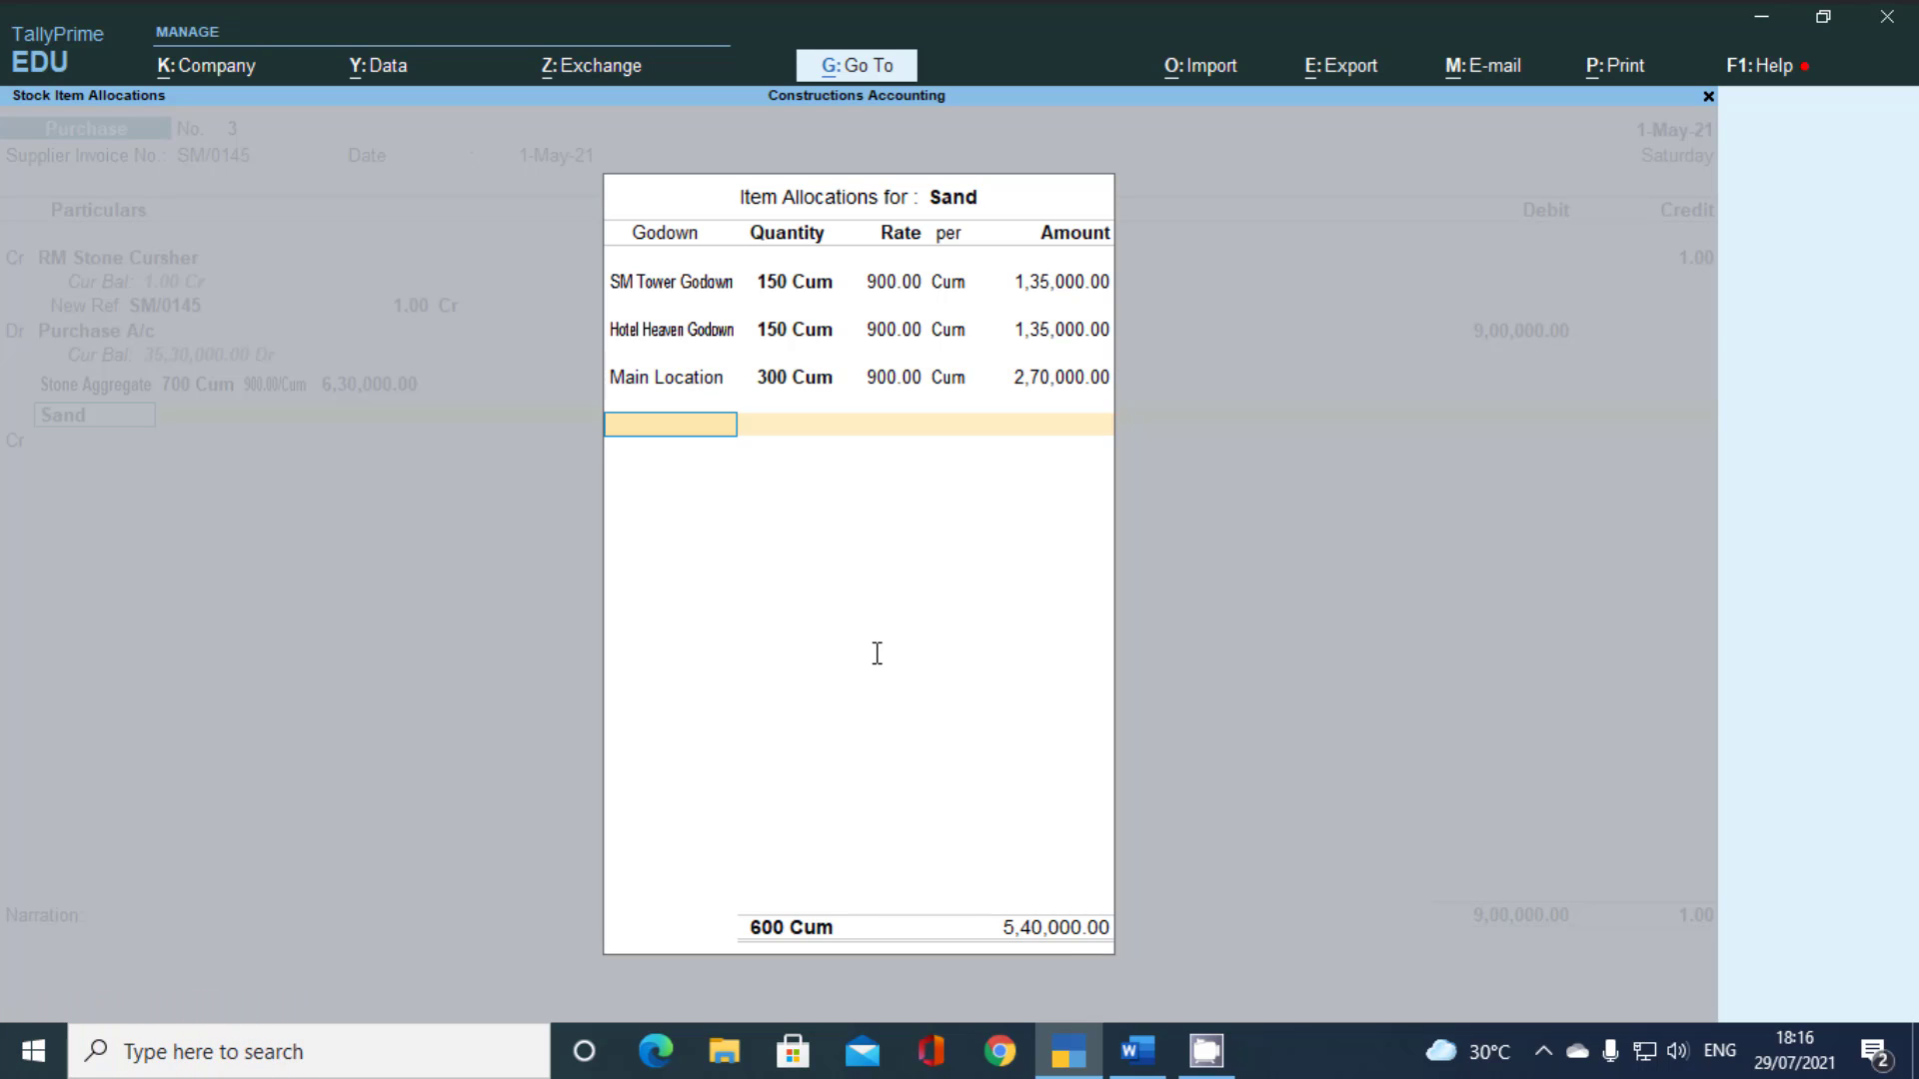
pyautogui.press('Return')
pyautogui.press('Return')
pyautogui.press('Return')
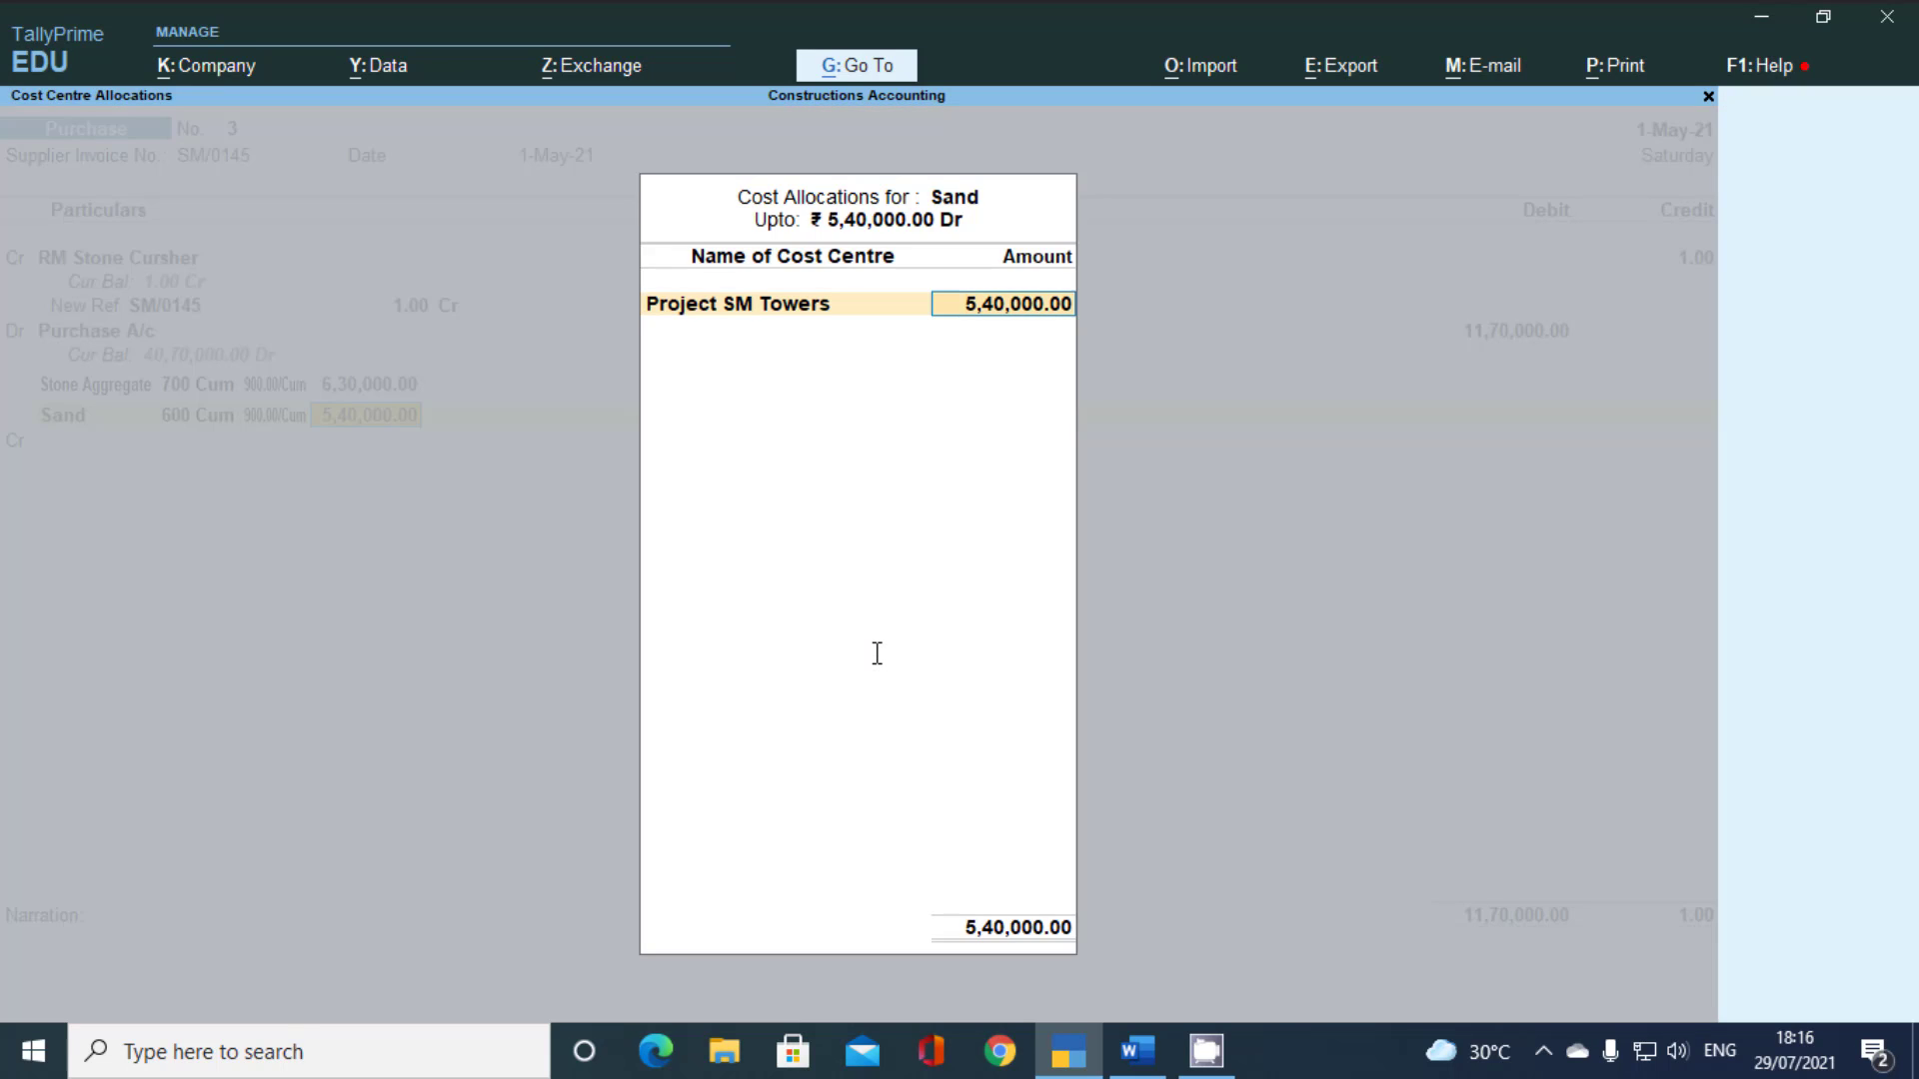
# Split Sand's cost: 1,35,000 to SM Towers, 1,35,000 to Hotel Heaven, 2,70,000 to Main Location
pyautogui.write('1,3')
pyautogui.press('Return')
pyautogui.write('P')
pyautogui.press('Down')
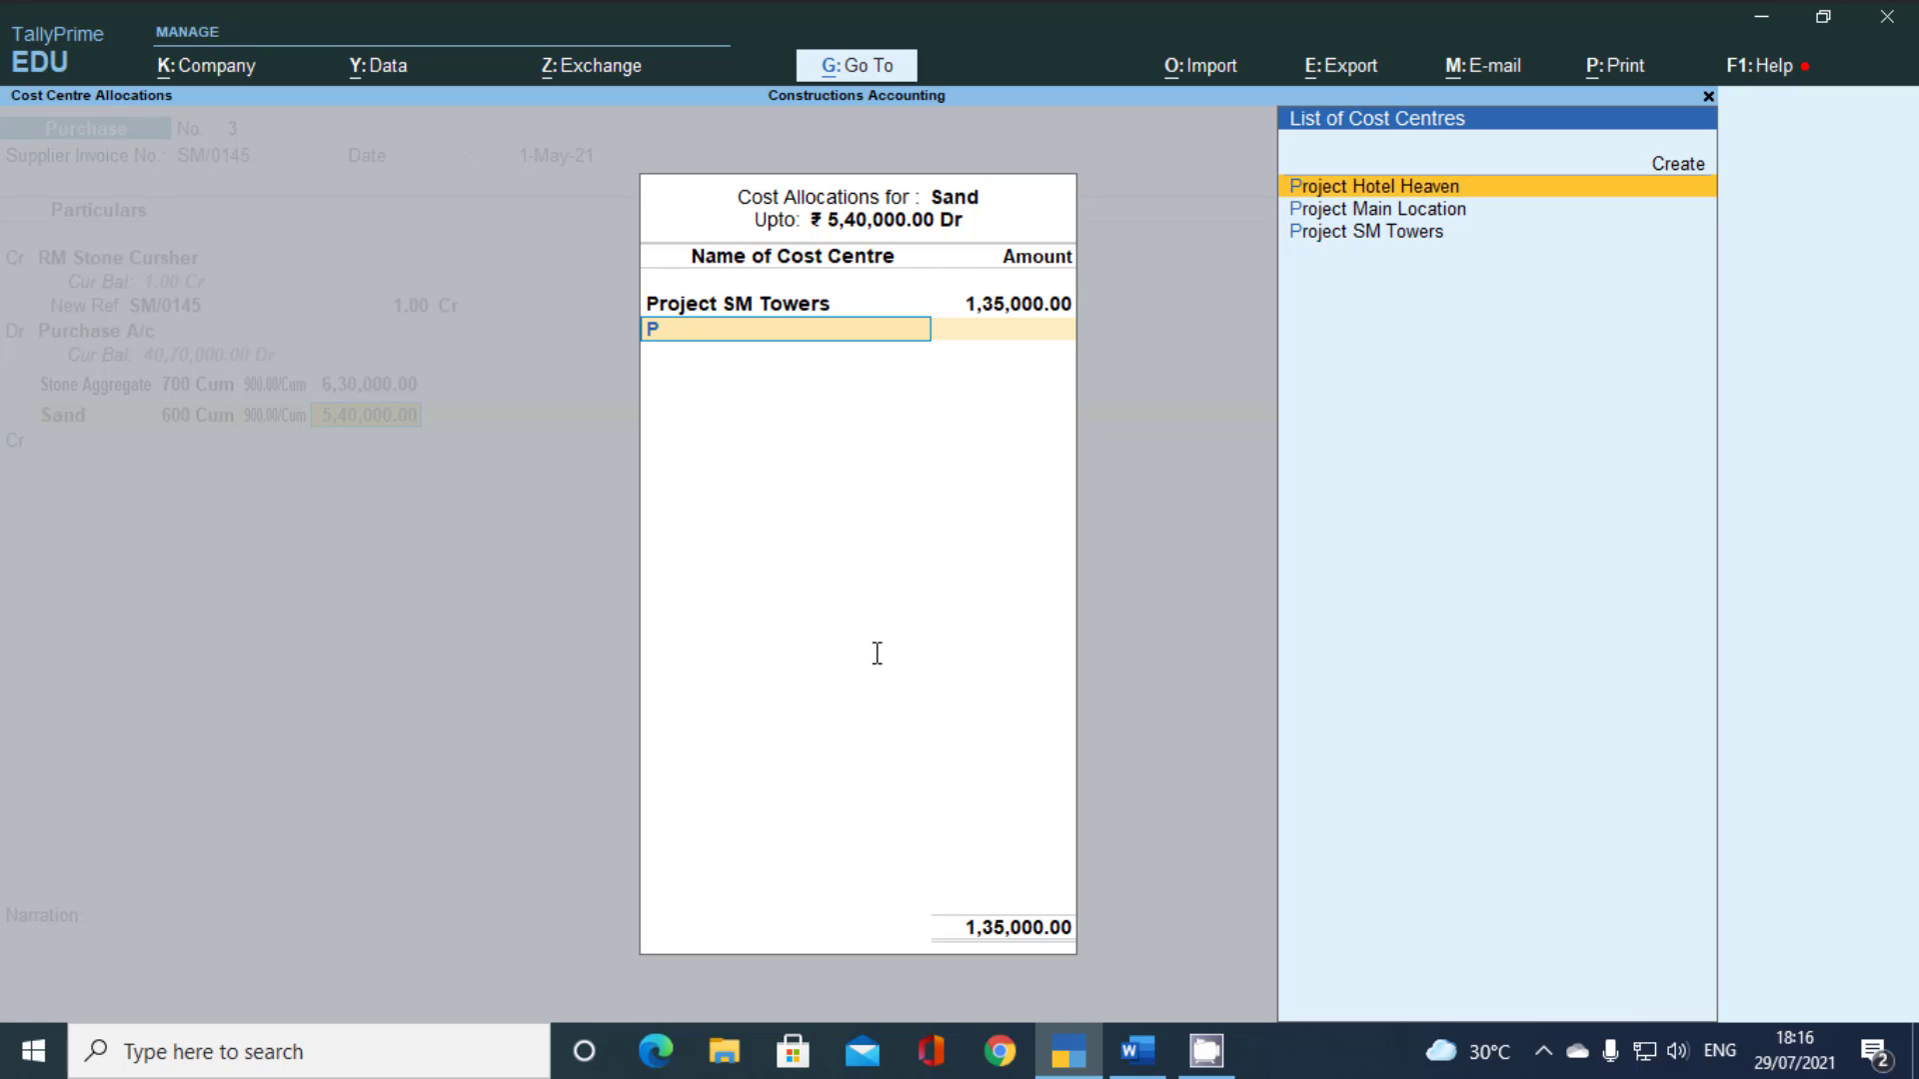
pyautogui.press('Return')
pyautogui.write('35000')
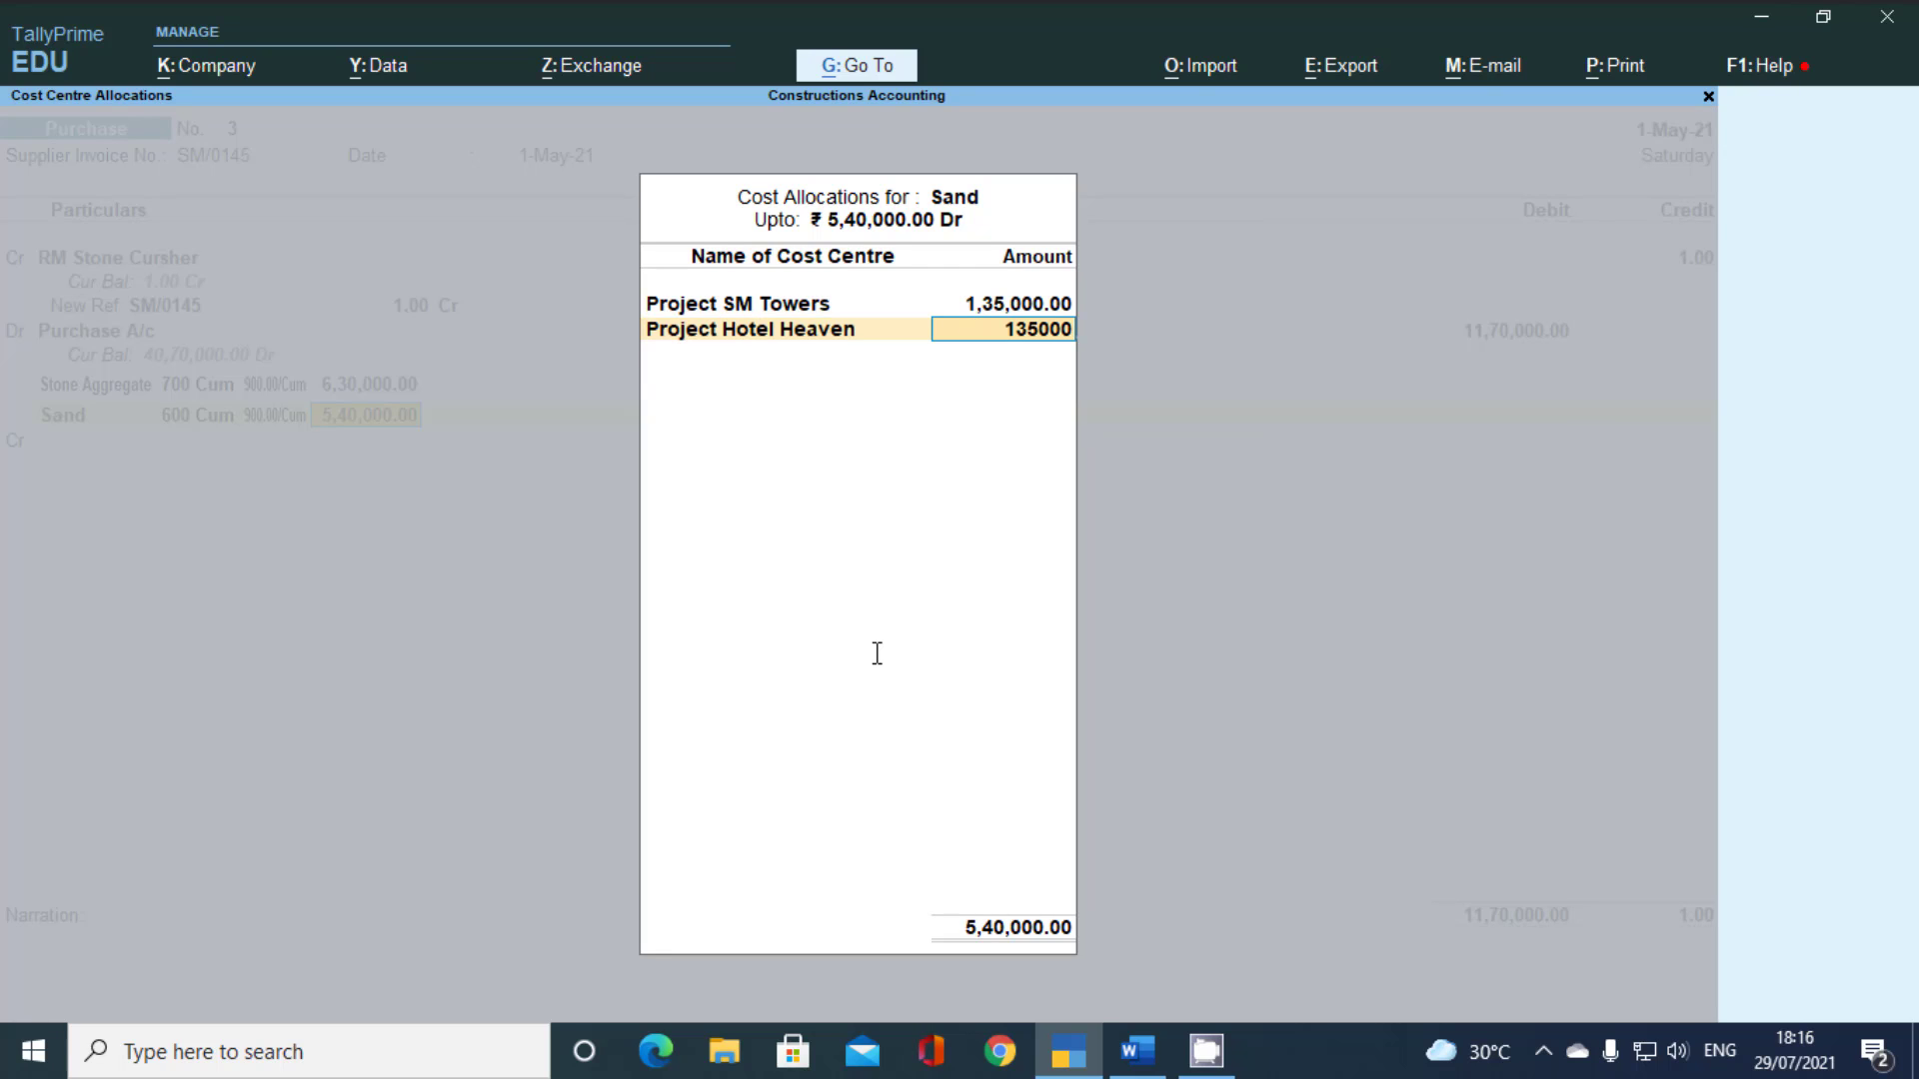
pyautogui.press('Return')
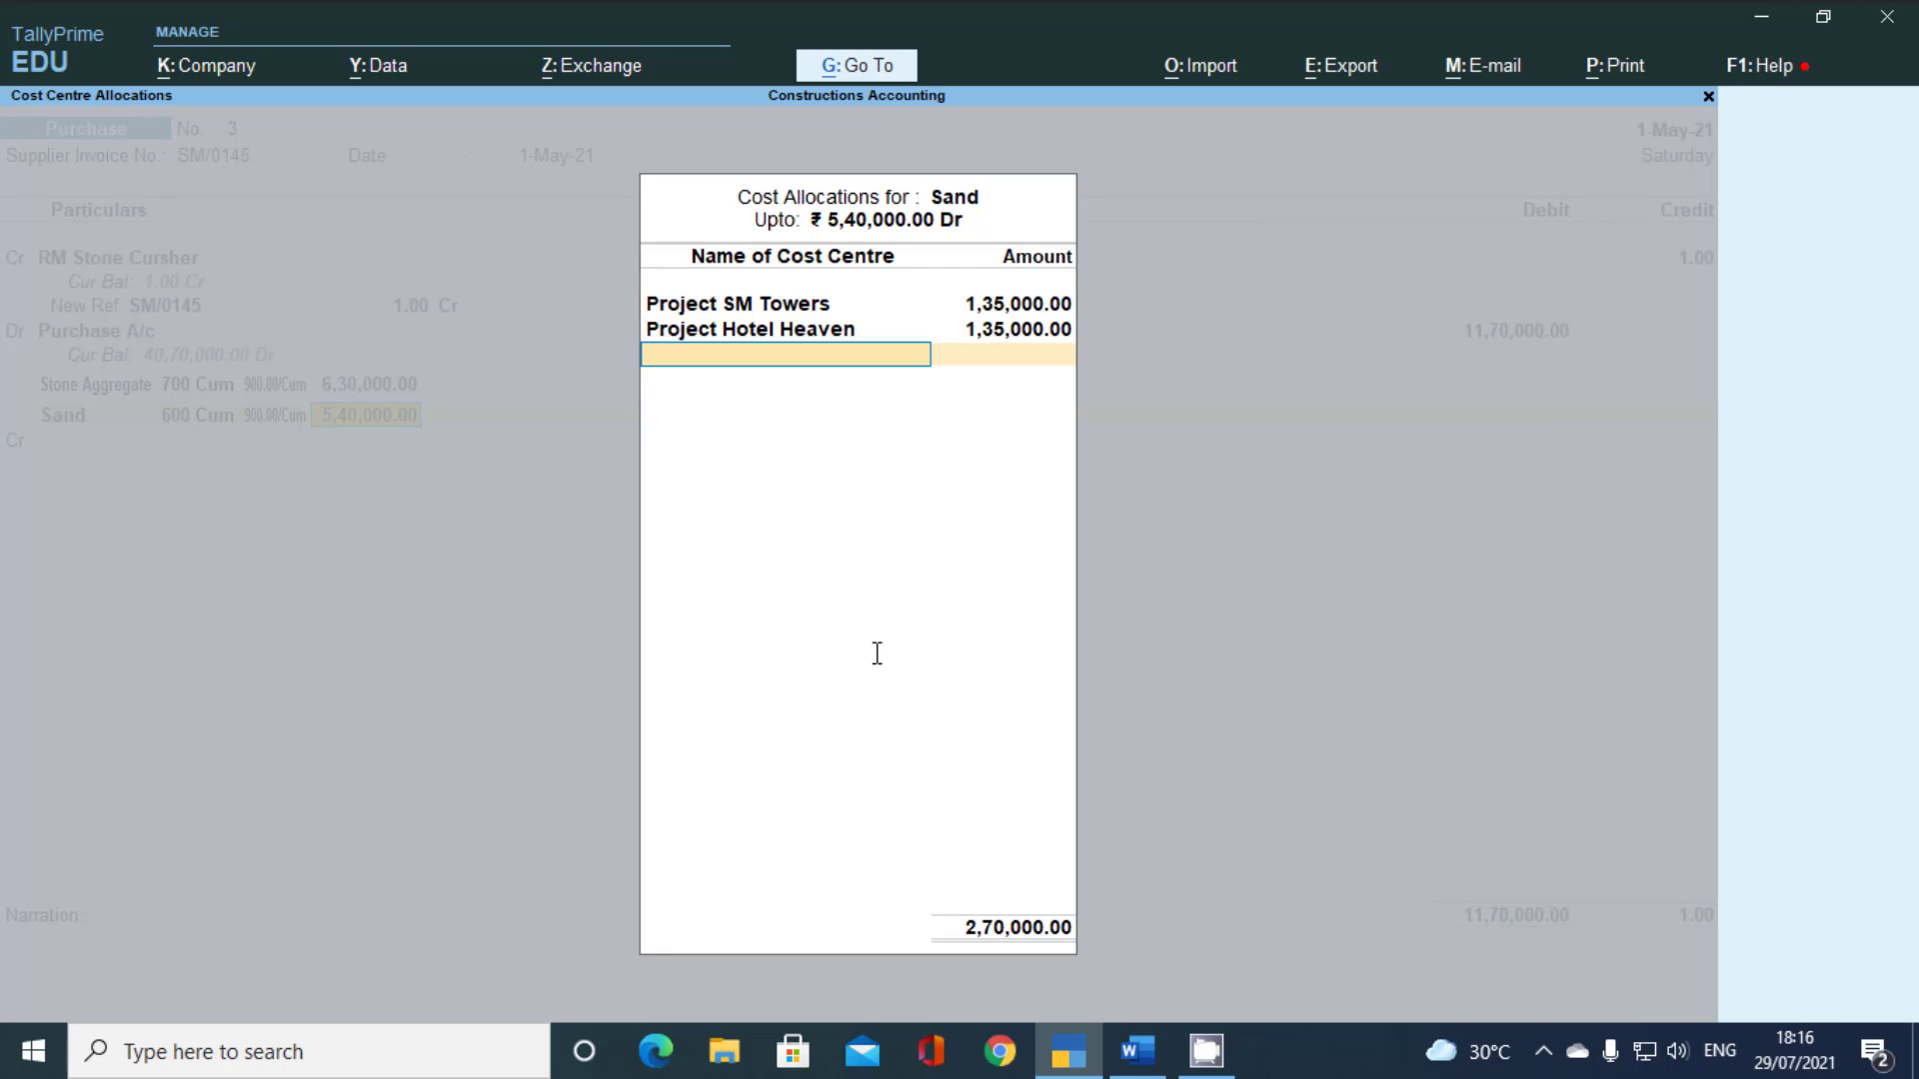
pyautogui.write('P')
pyautogui.press('Down')
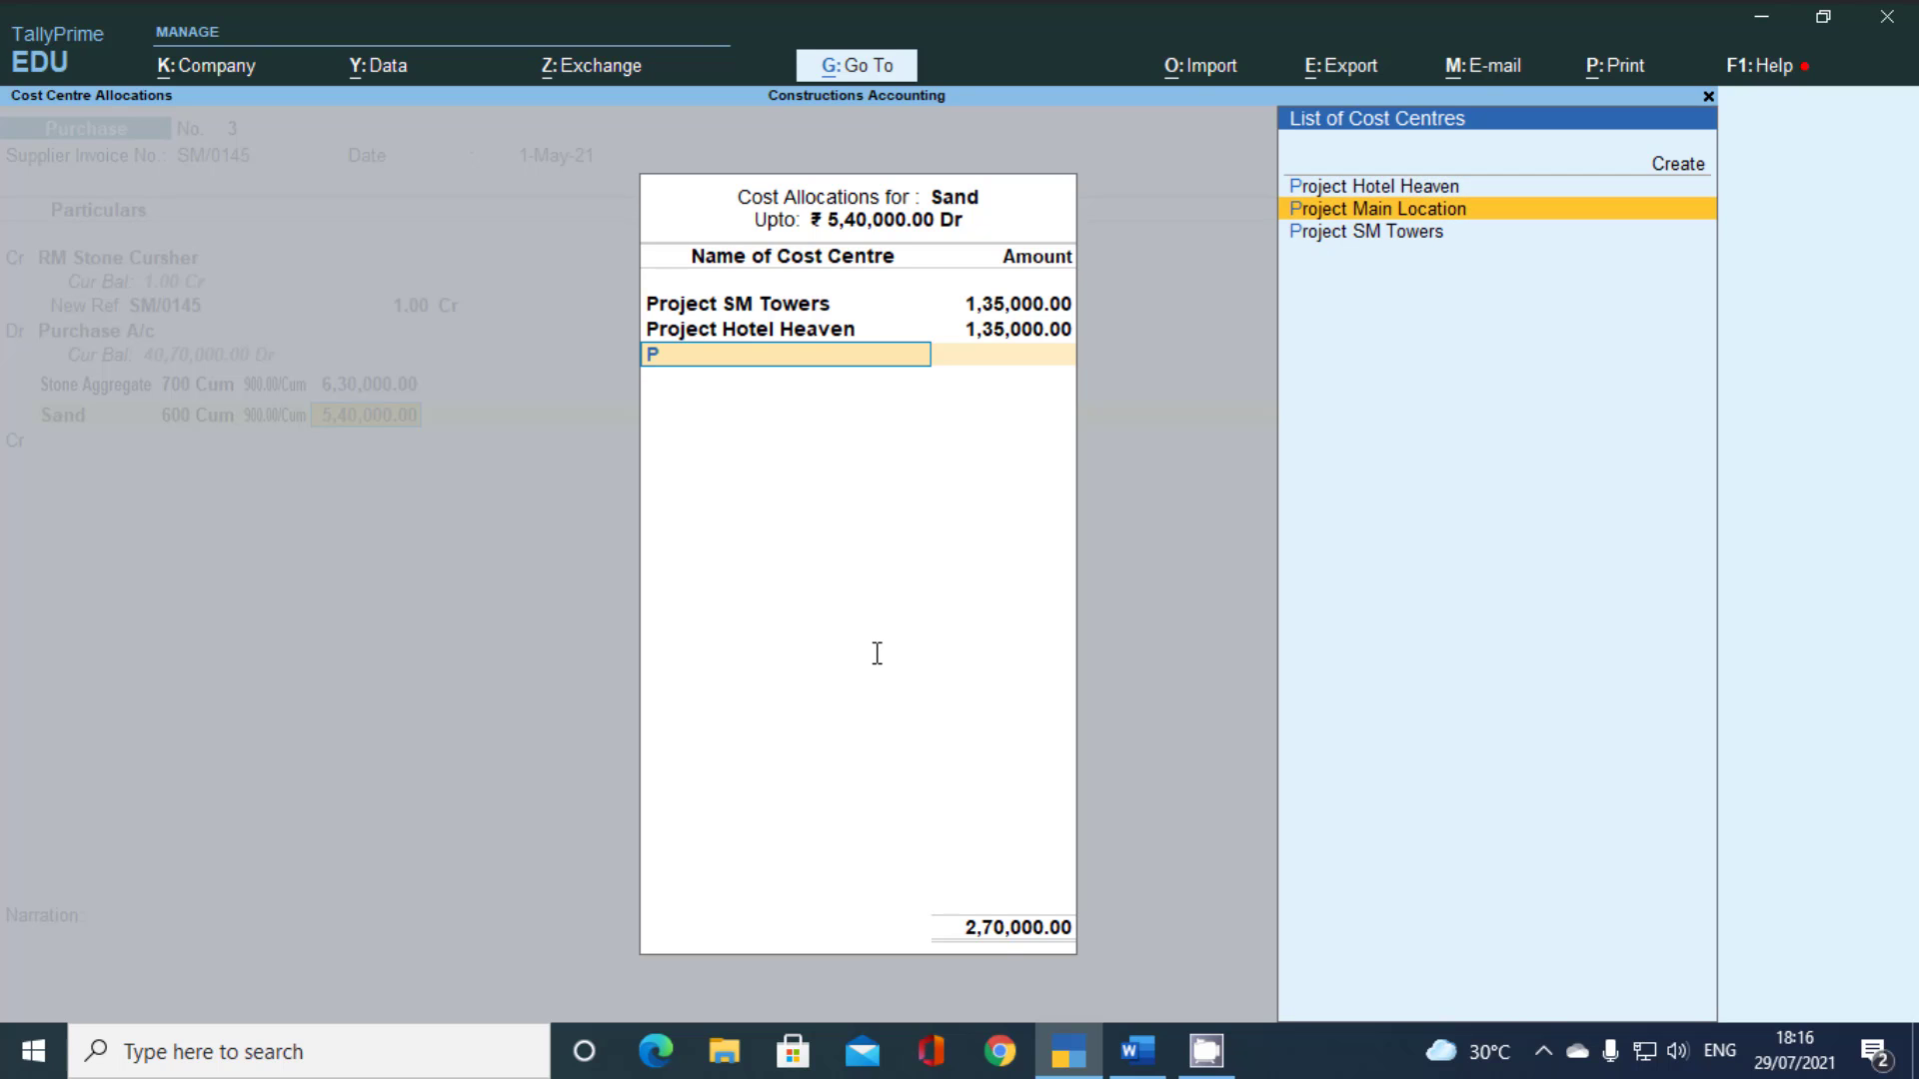
pyautogui.press('Return')
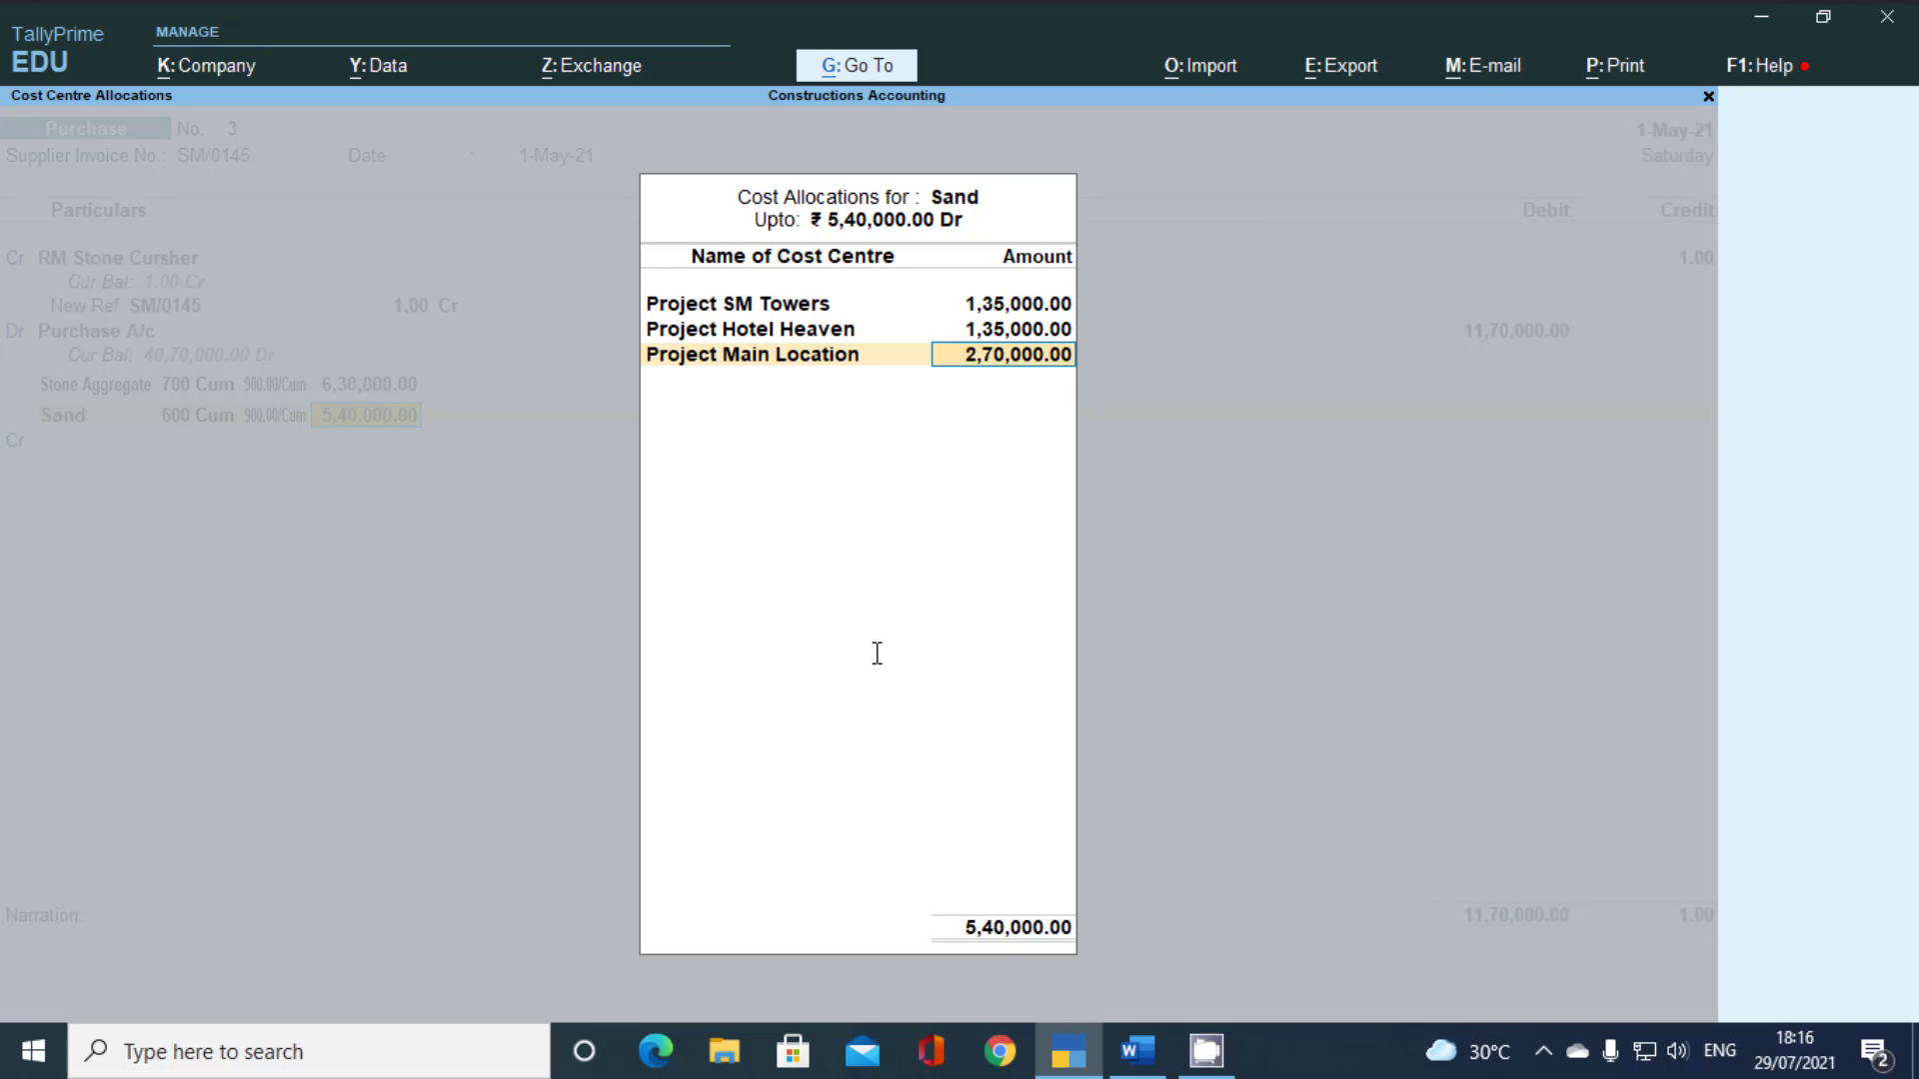
pyautogui.press('Return')
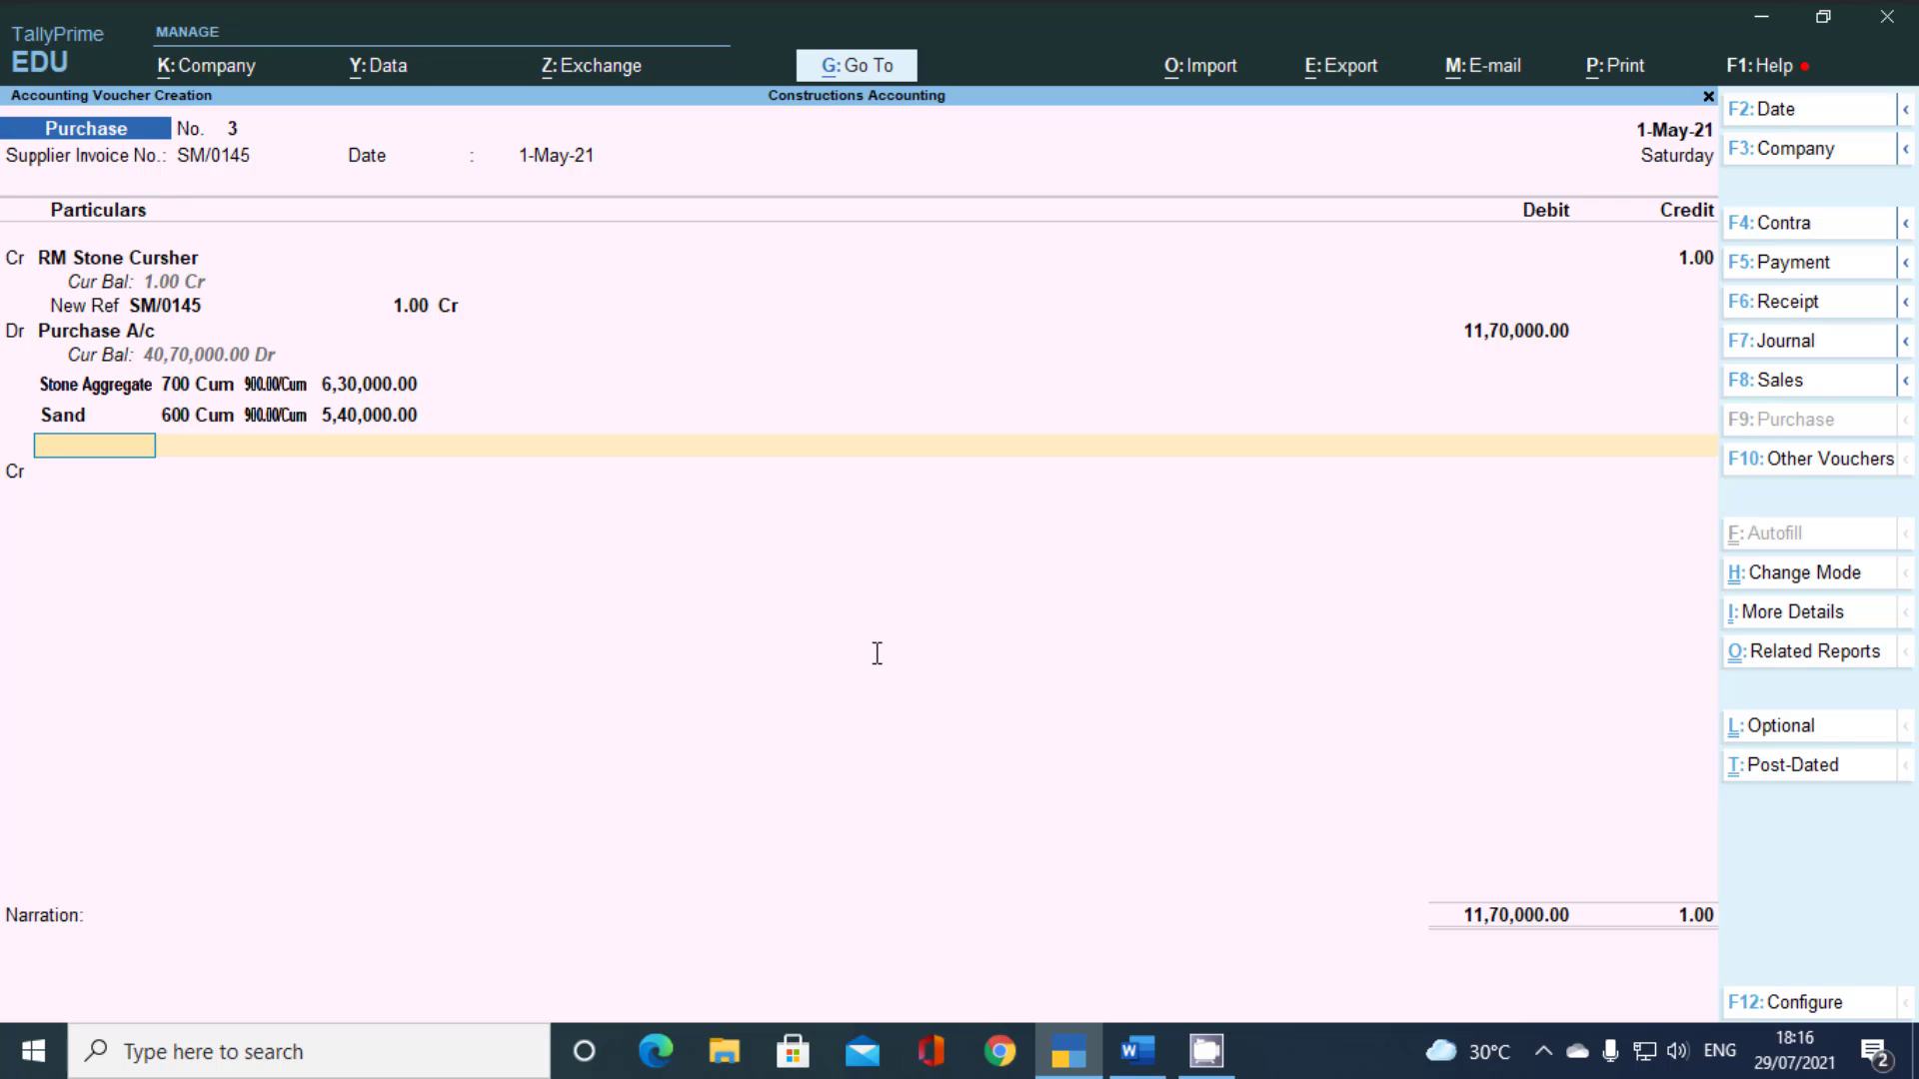
# Credit RM Stone Cursher 11,70,000, decline GST details and save purchase voucher 3
pyautogui.press('Up')
pyautogui.press('Up')
pyautogui.press('Up')
pyautogui.press('Up')
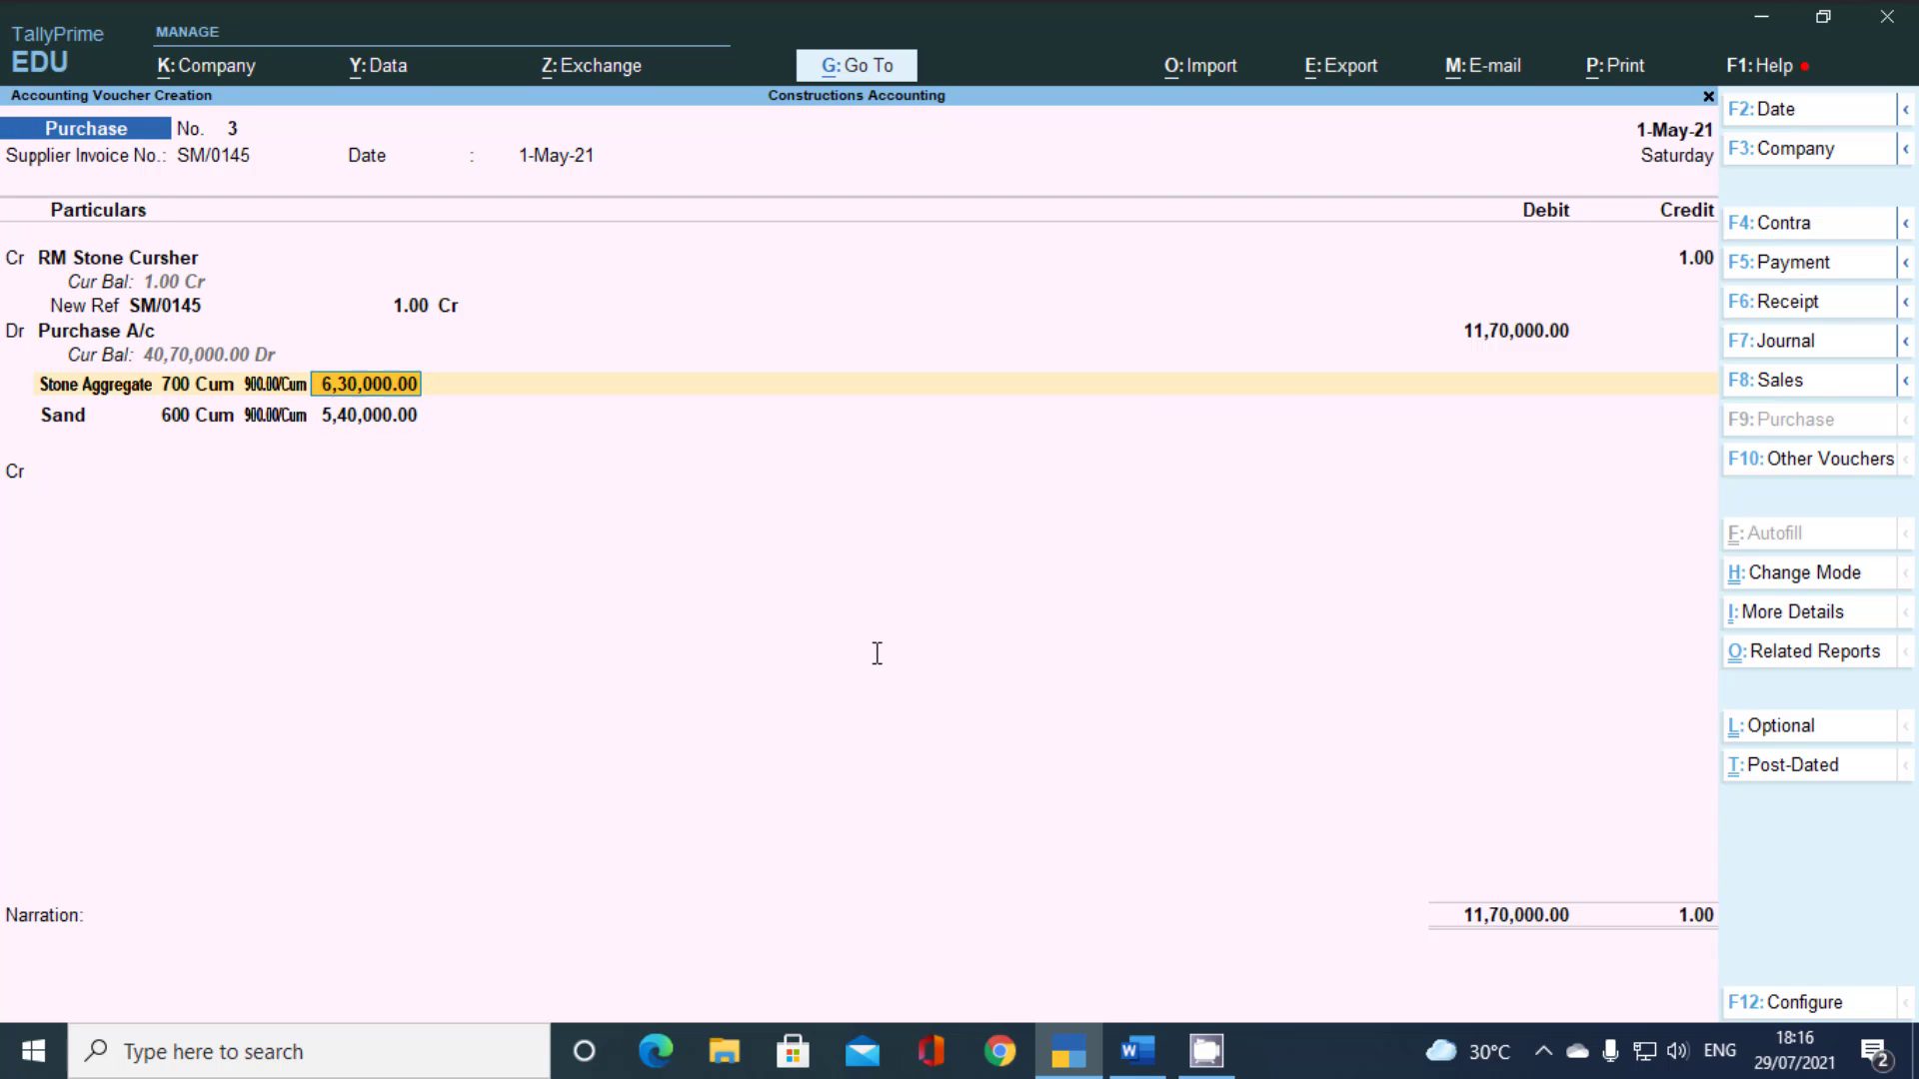
pyautogui.press('Up')
pyautogui.press('Up')
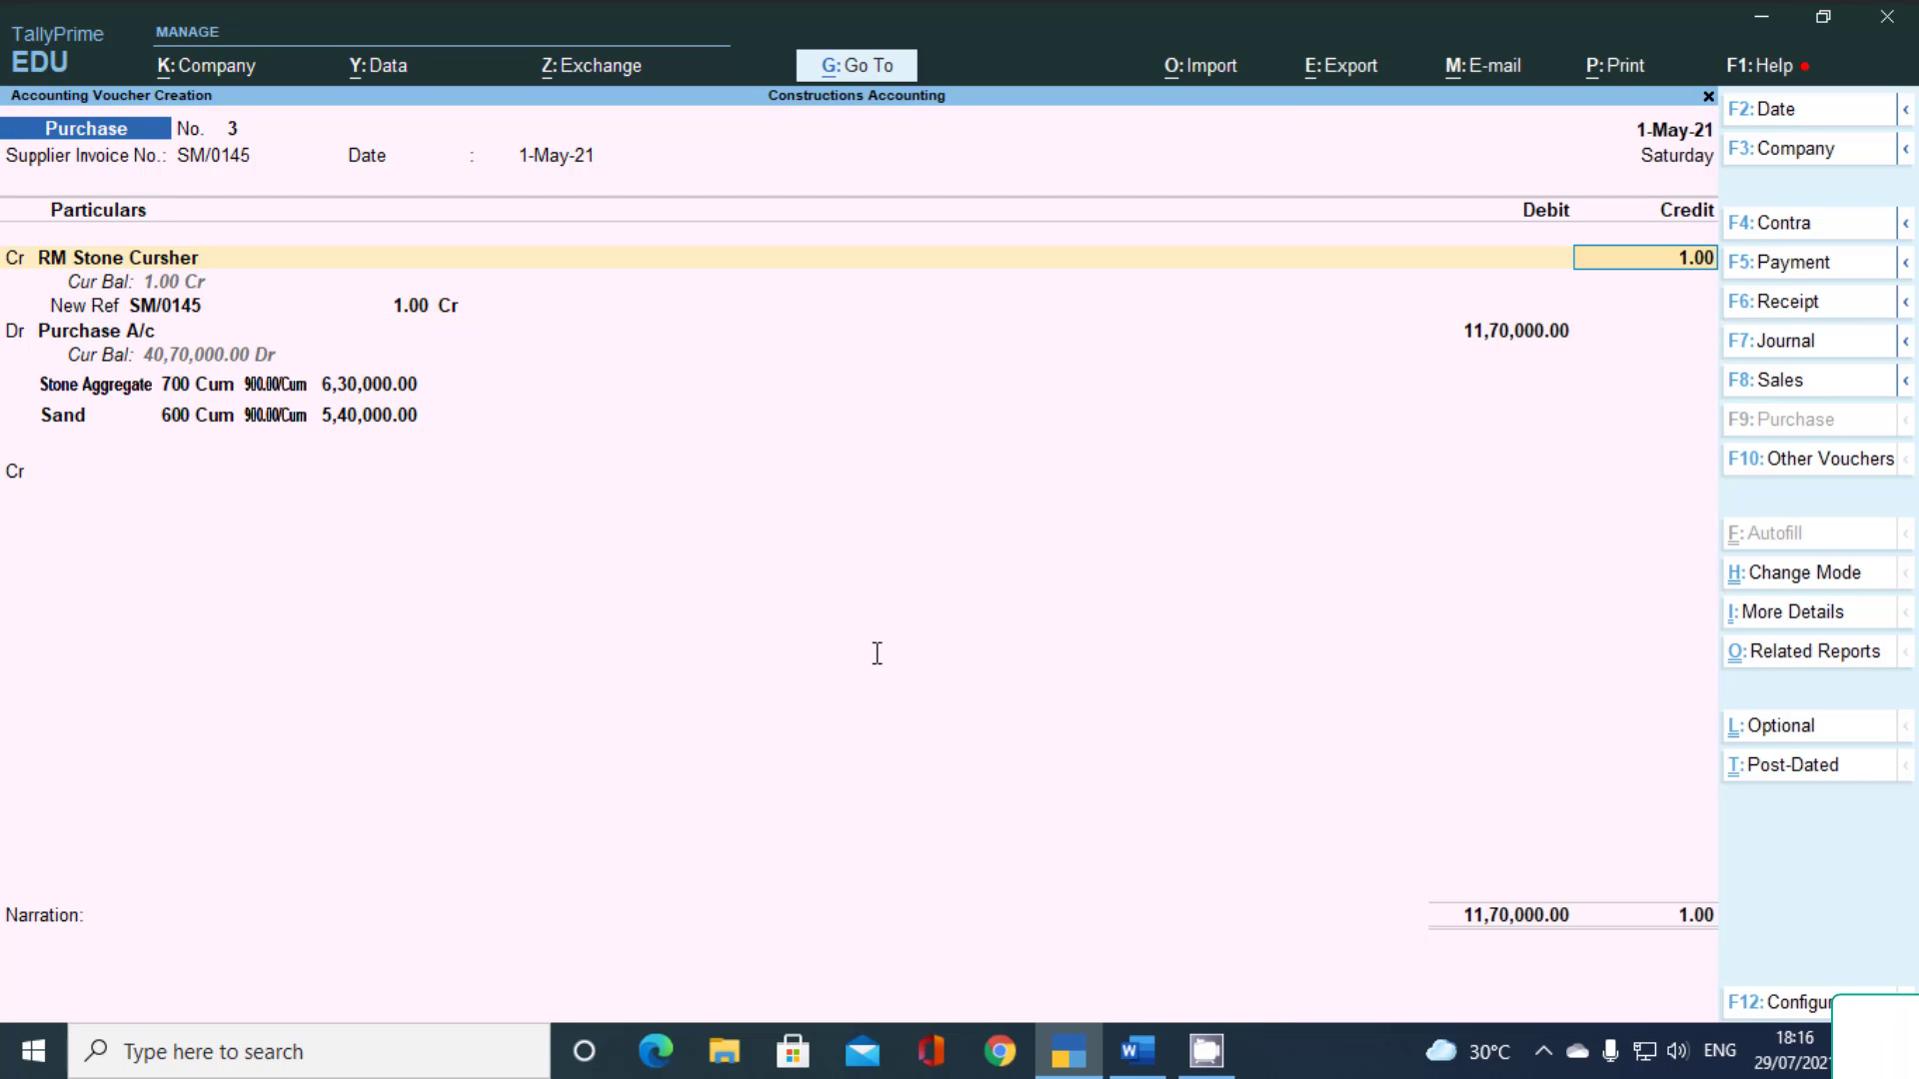
pyautogui.write('1170000')
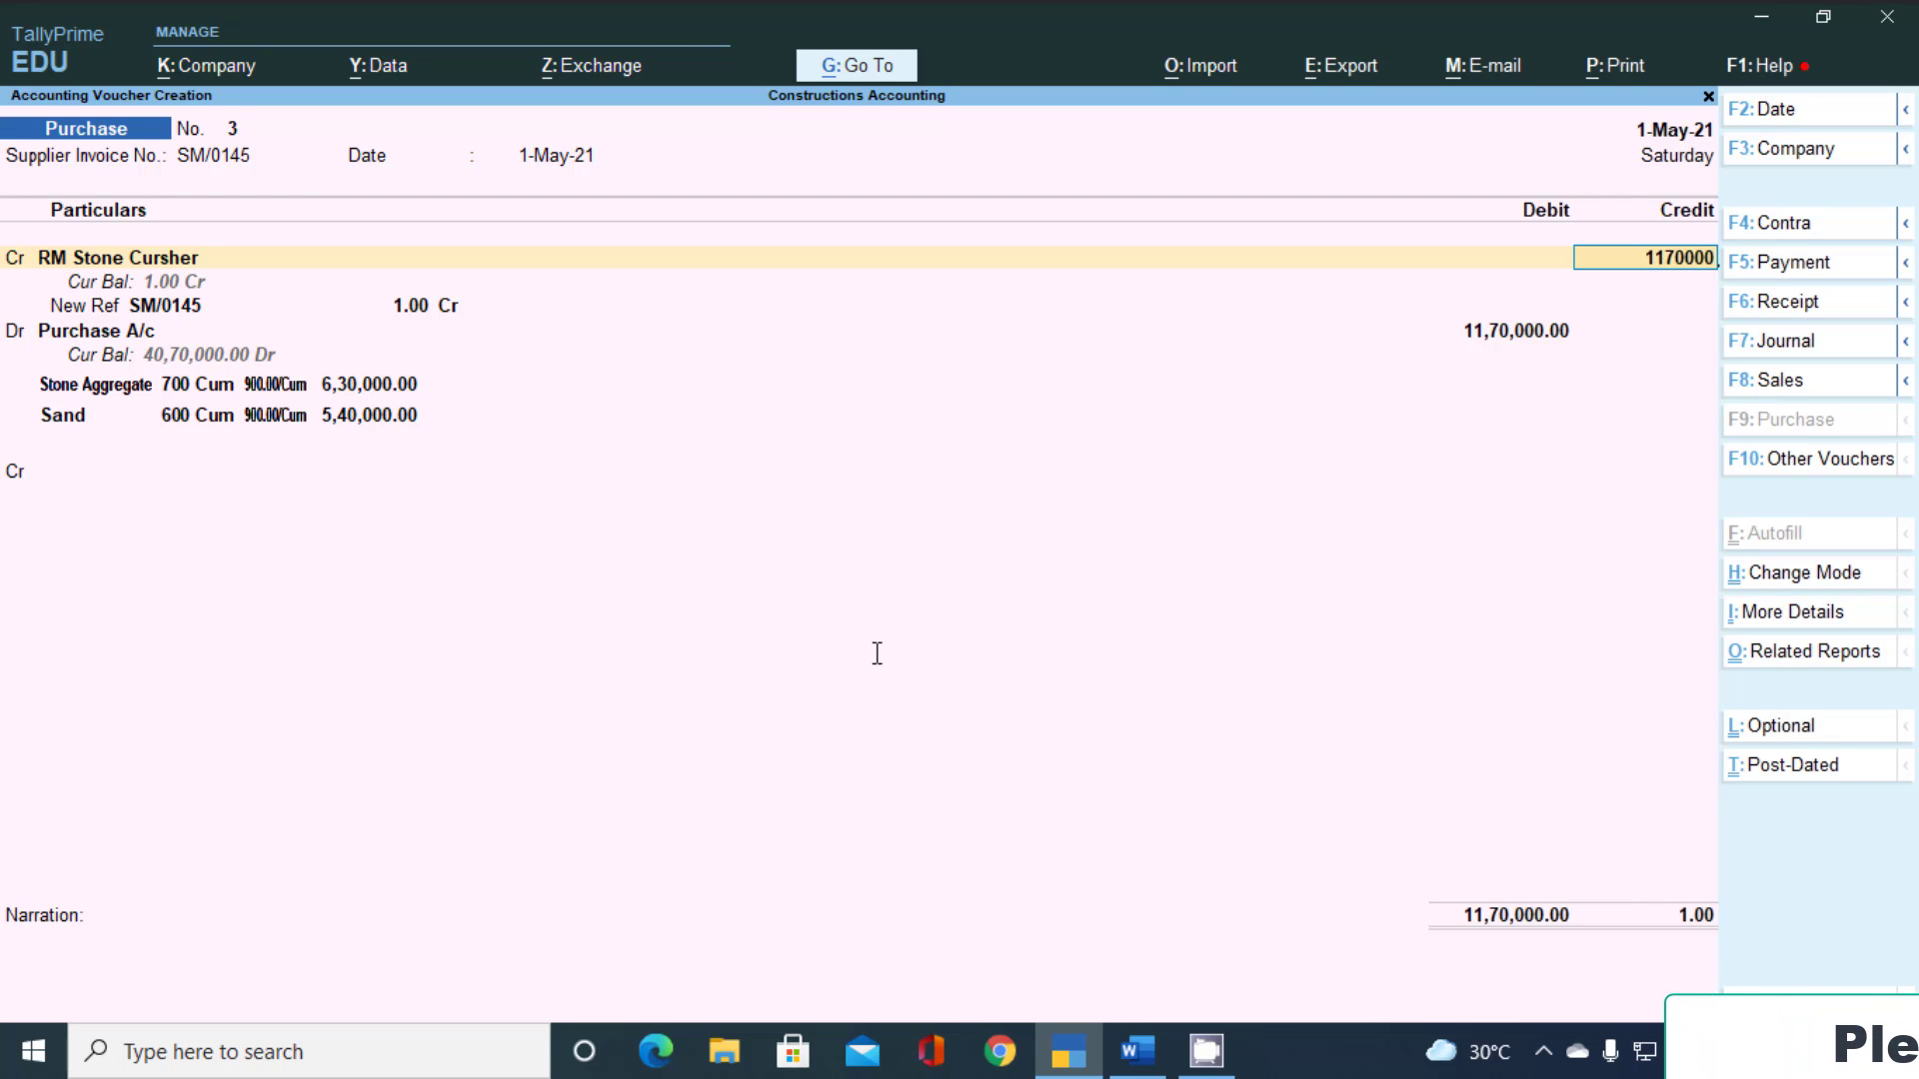
pyautogui.press('Return')
pyautogui.press('Return')
pyautogui.press('Return')
pyautogui.press('Return')
pyautogui.press('Return')
pyautogui.press('Return')
pyautogui.press('Return')
pyautogui.press('Return')
pyautogui.press('Return')
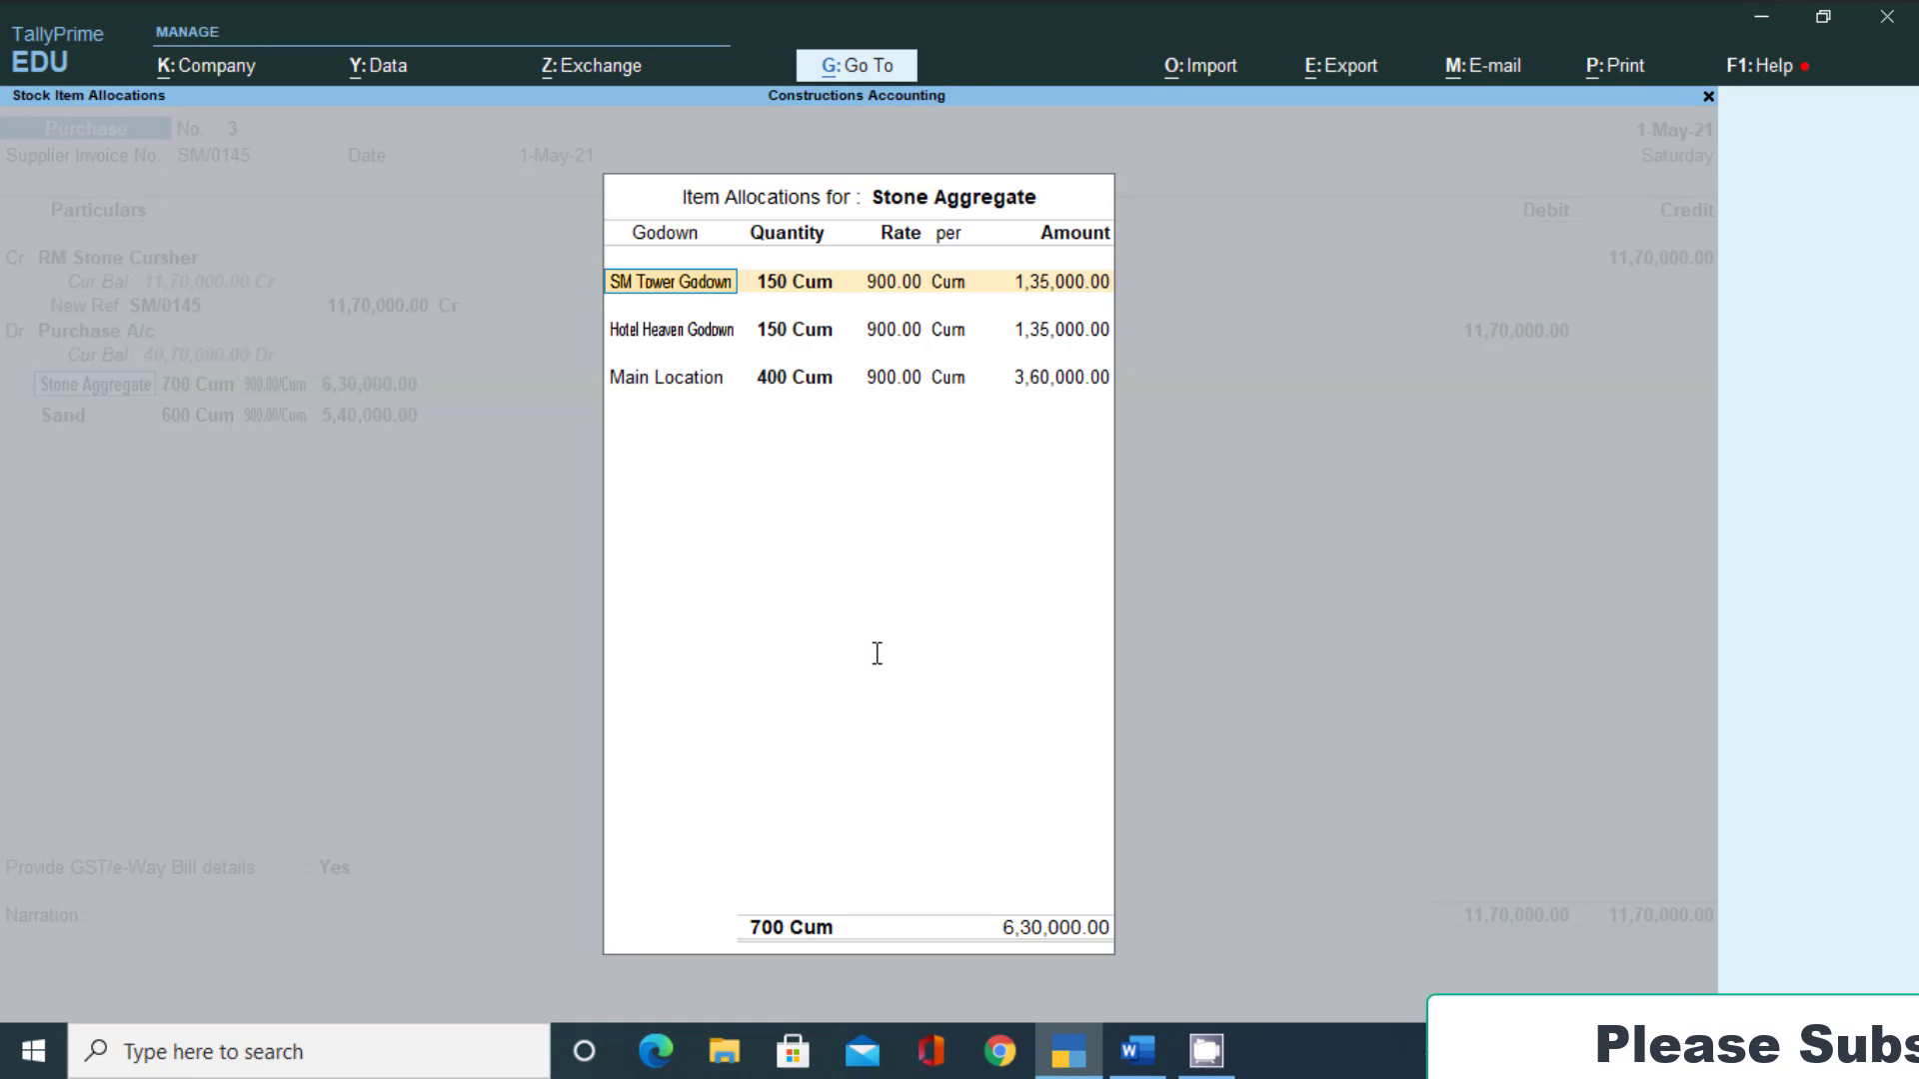
pyautogui.press('Return')
pyautogui.press('Return')
pyautogui.press('Return')
pyautogui.press('Return')
pyautogui.press('Return')
pyautogui.press('Return')
pyautogui.press('Return')
pyautogui.press('Return')
pyautogui.press('Return')
pyautogui.press('Return')
pyautogui.press('Return')
pyautogui.press('Return')
pyautogui.press('Return')
pyautogui.press('Return')
pyautogui.press('Return')
pyautogui.press('Return')
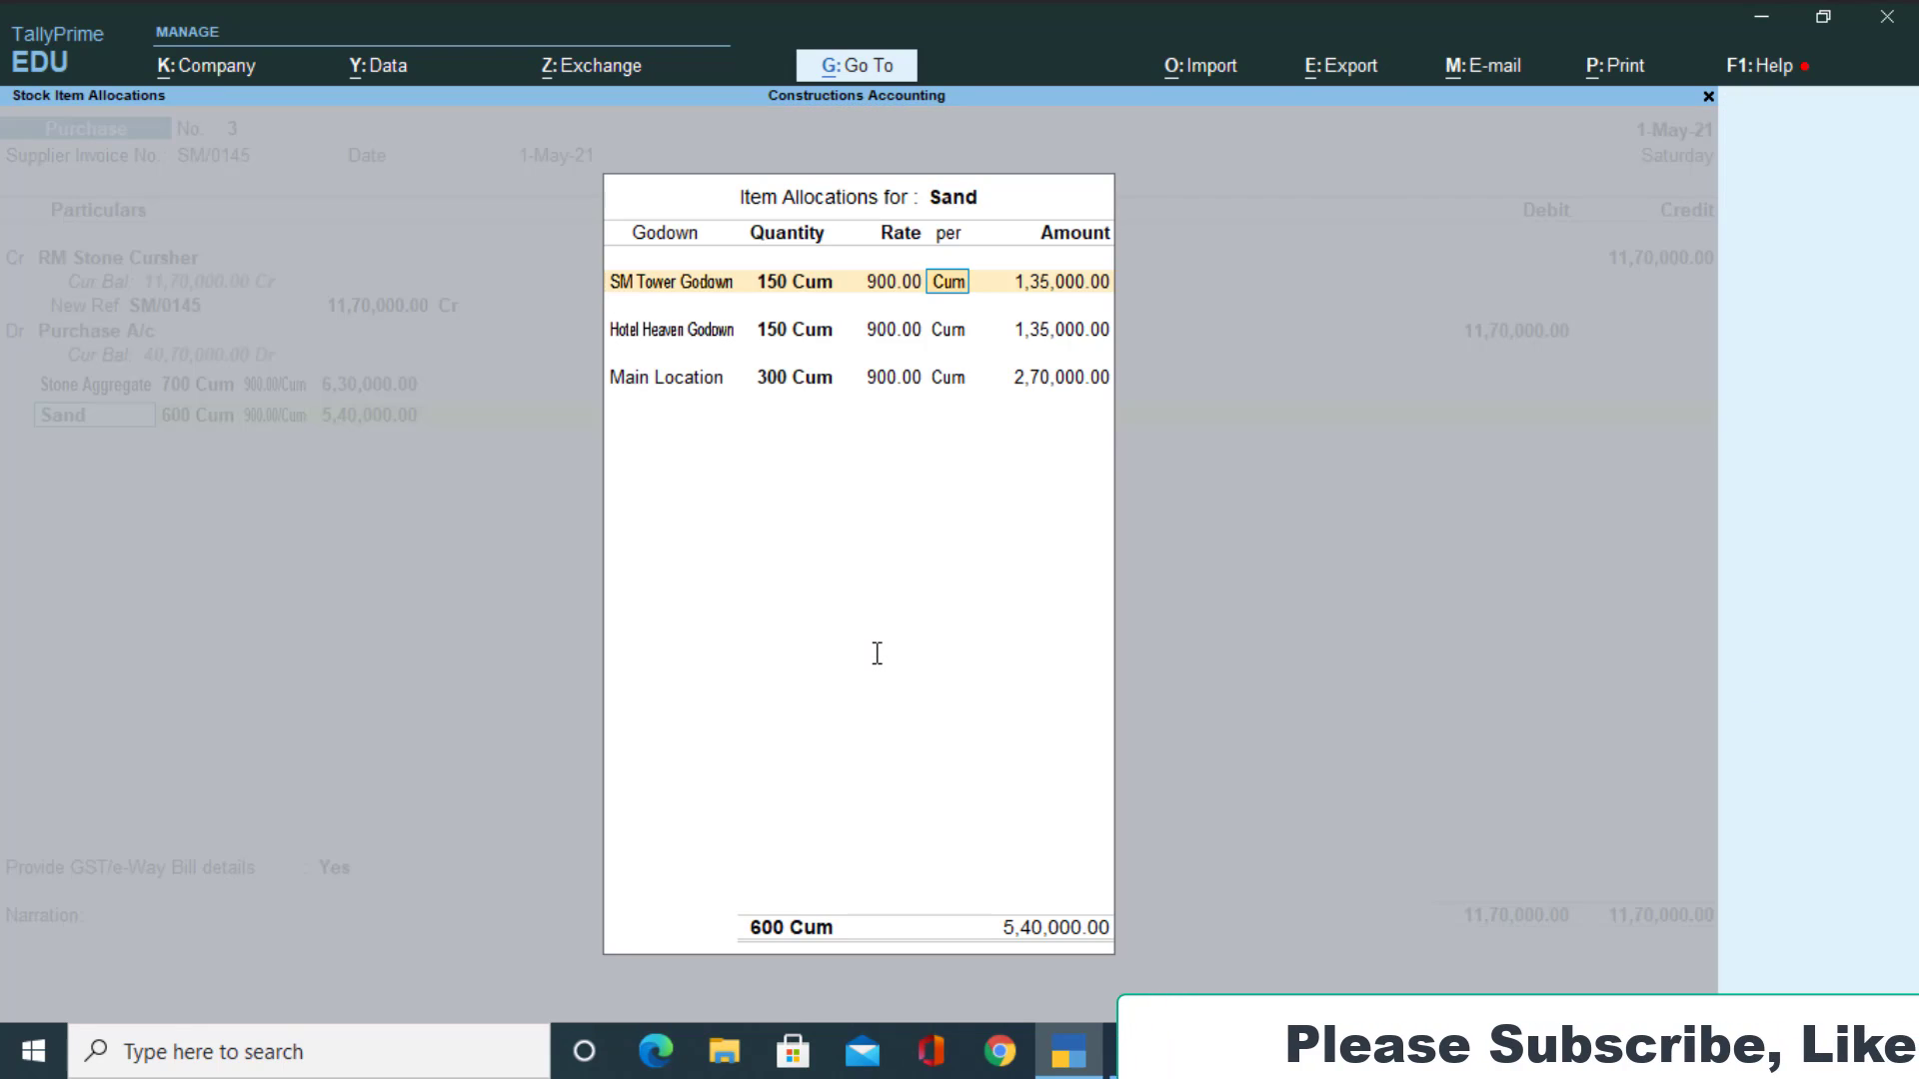
pyautogui.press('Return')
pyautogui.press('Return')
pyautogui.press('Return')
pyautogui.press('Return')
pyautogui.press('Return')
pyautogui.press('Return')
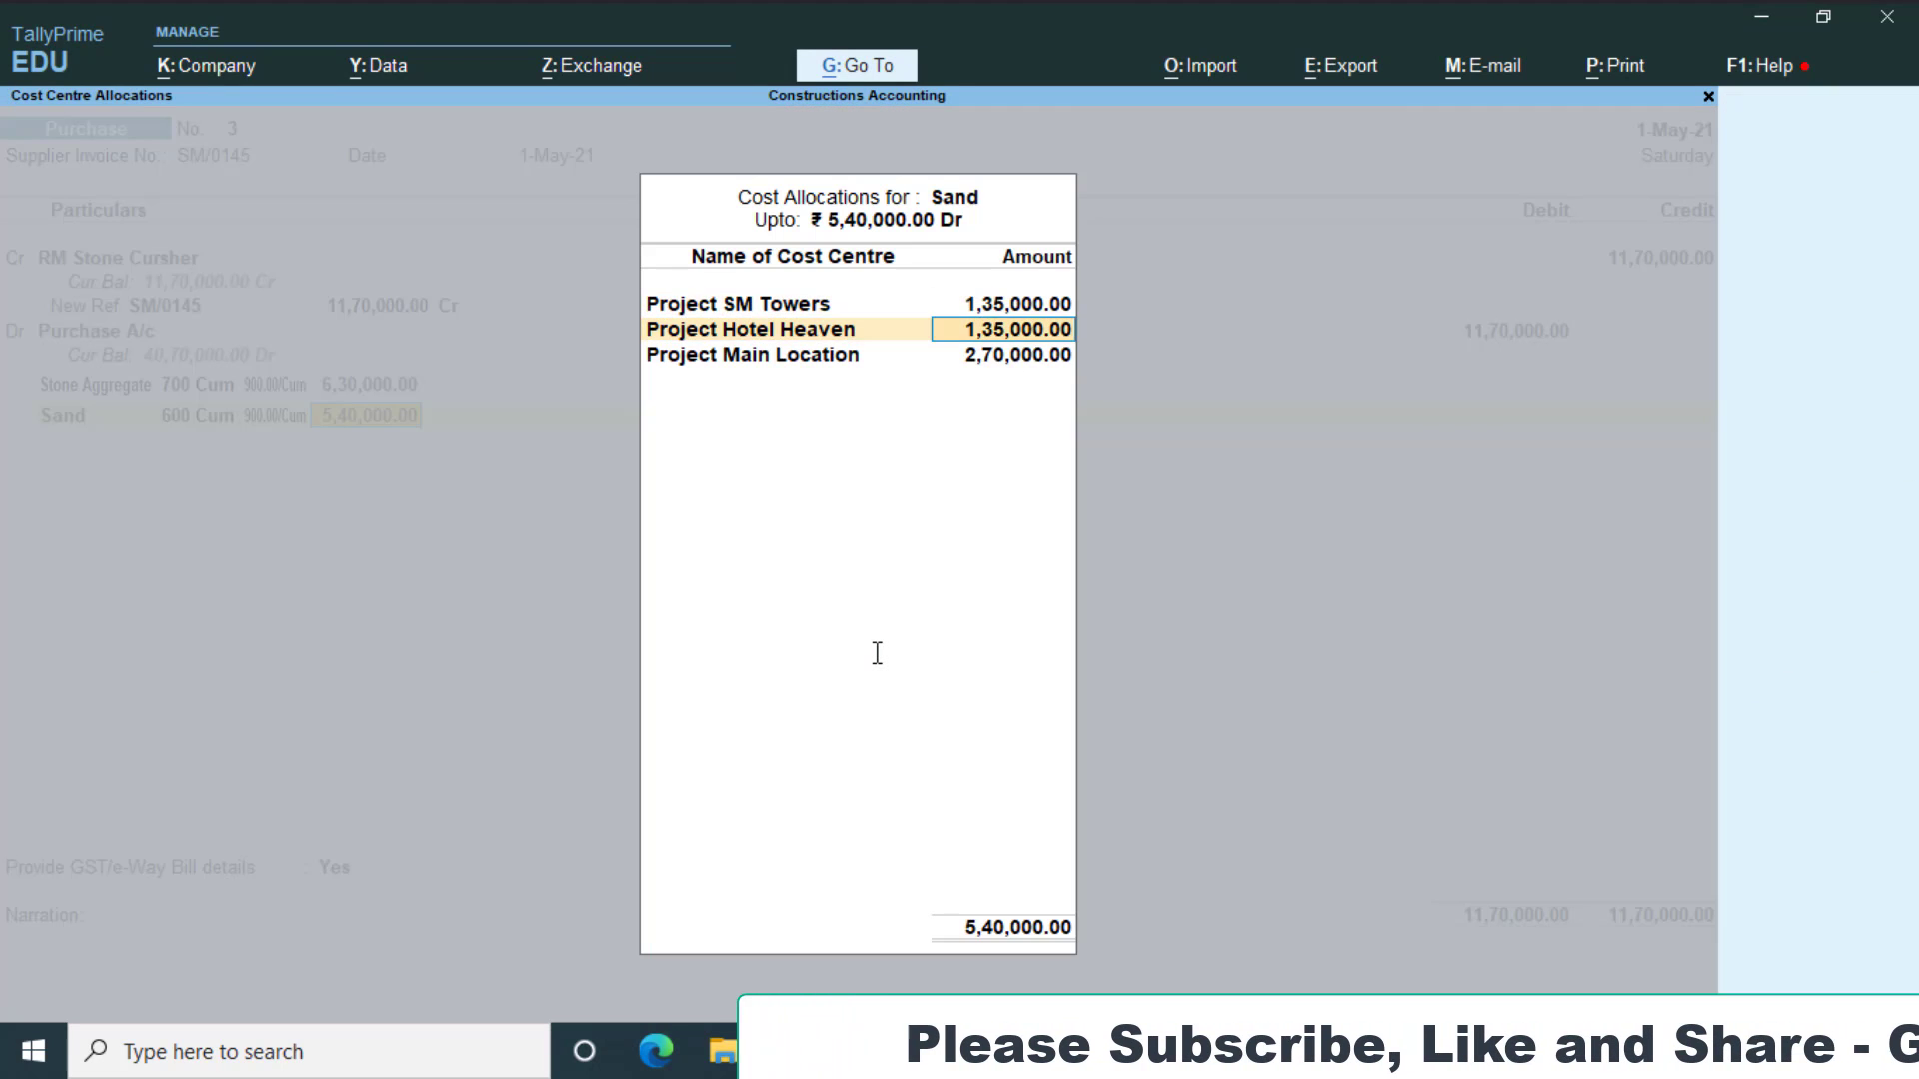
pyautogui.press('Up')
pyautogui.press('Return')
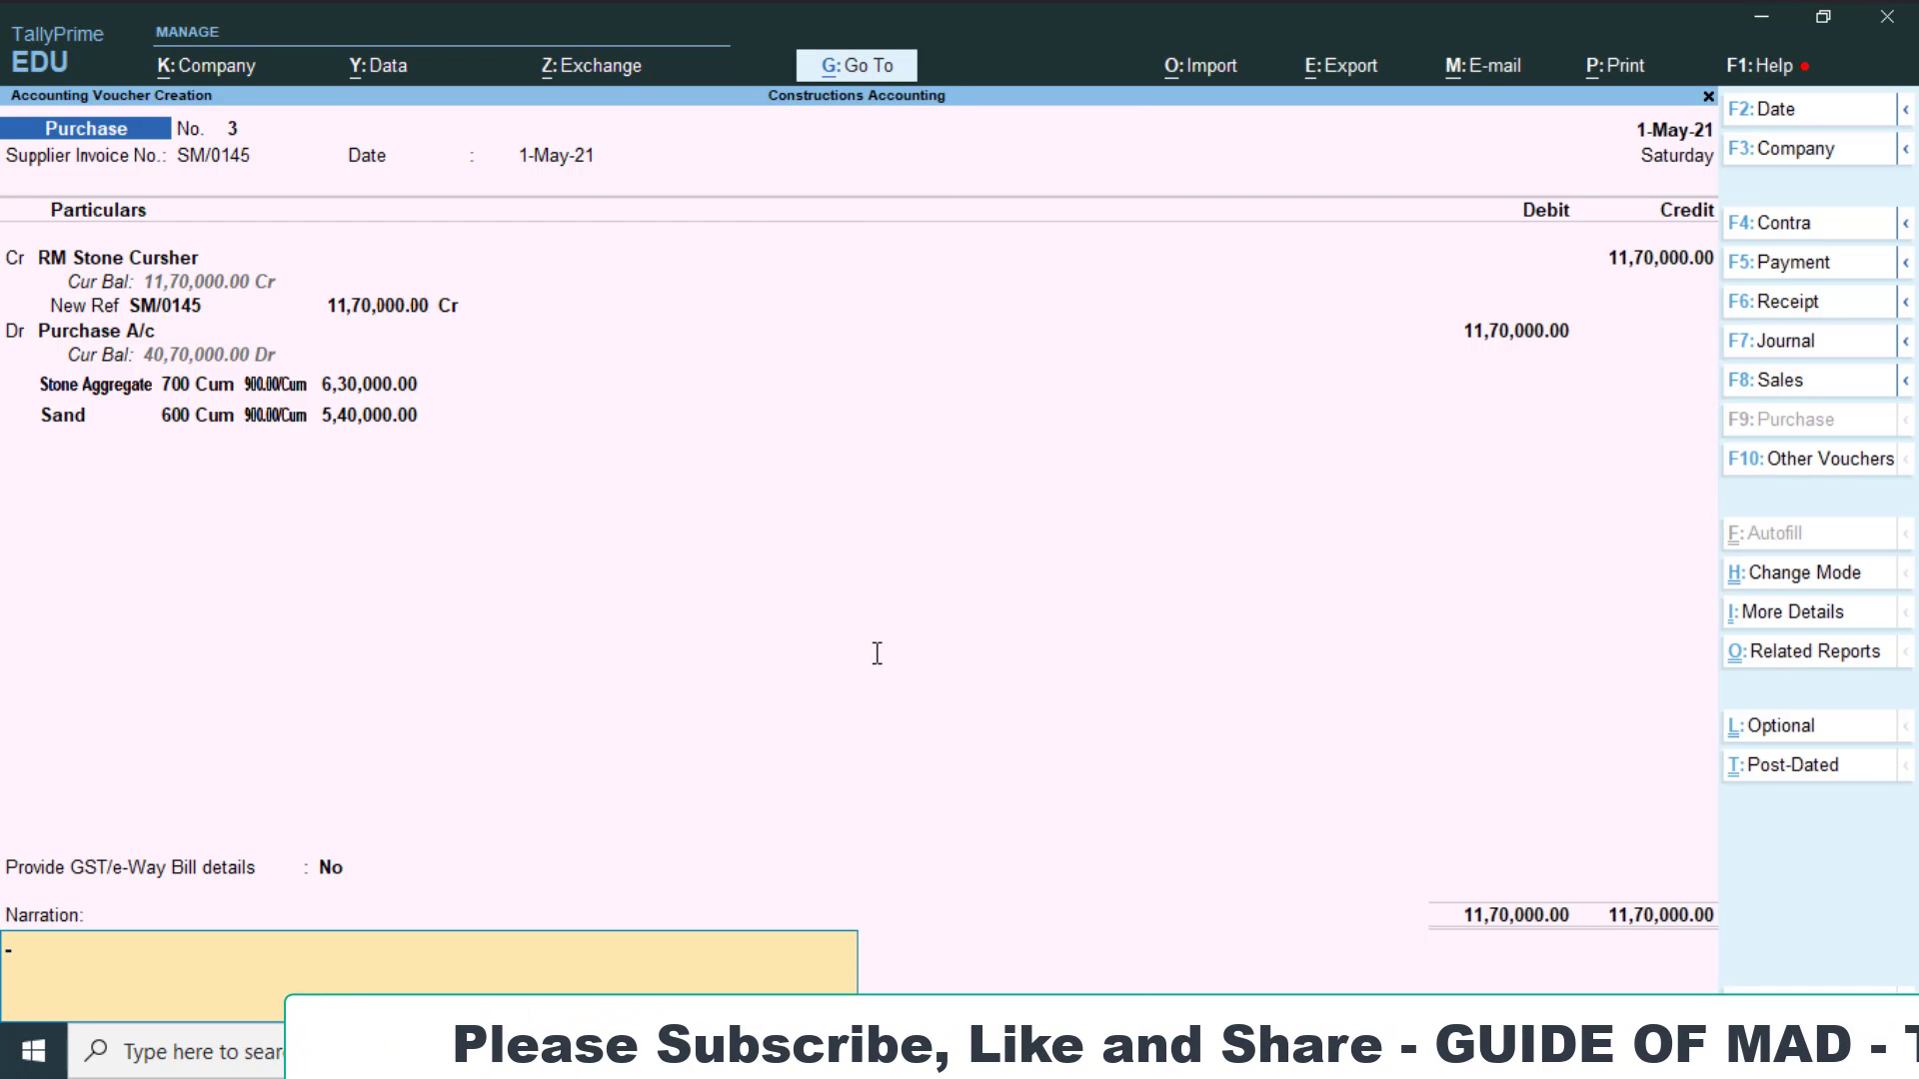
pyautogui.press('Return')
pyautogui.press('Return')
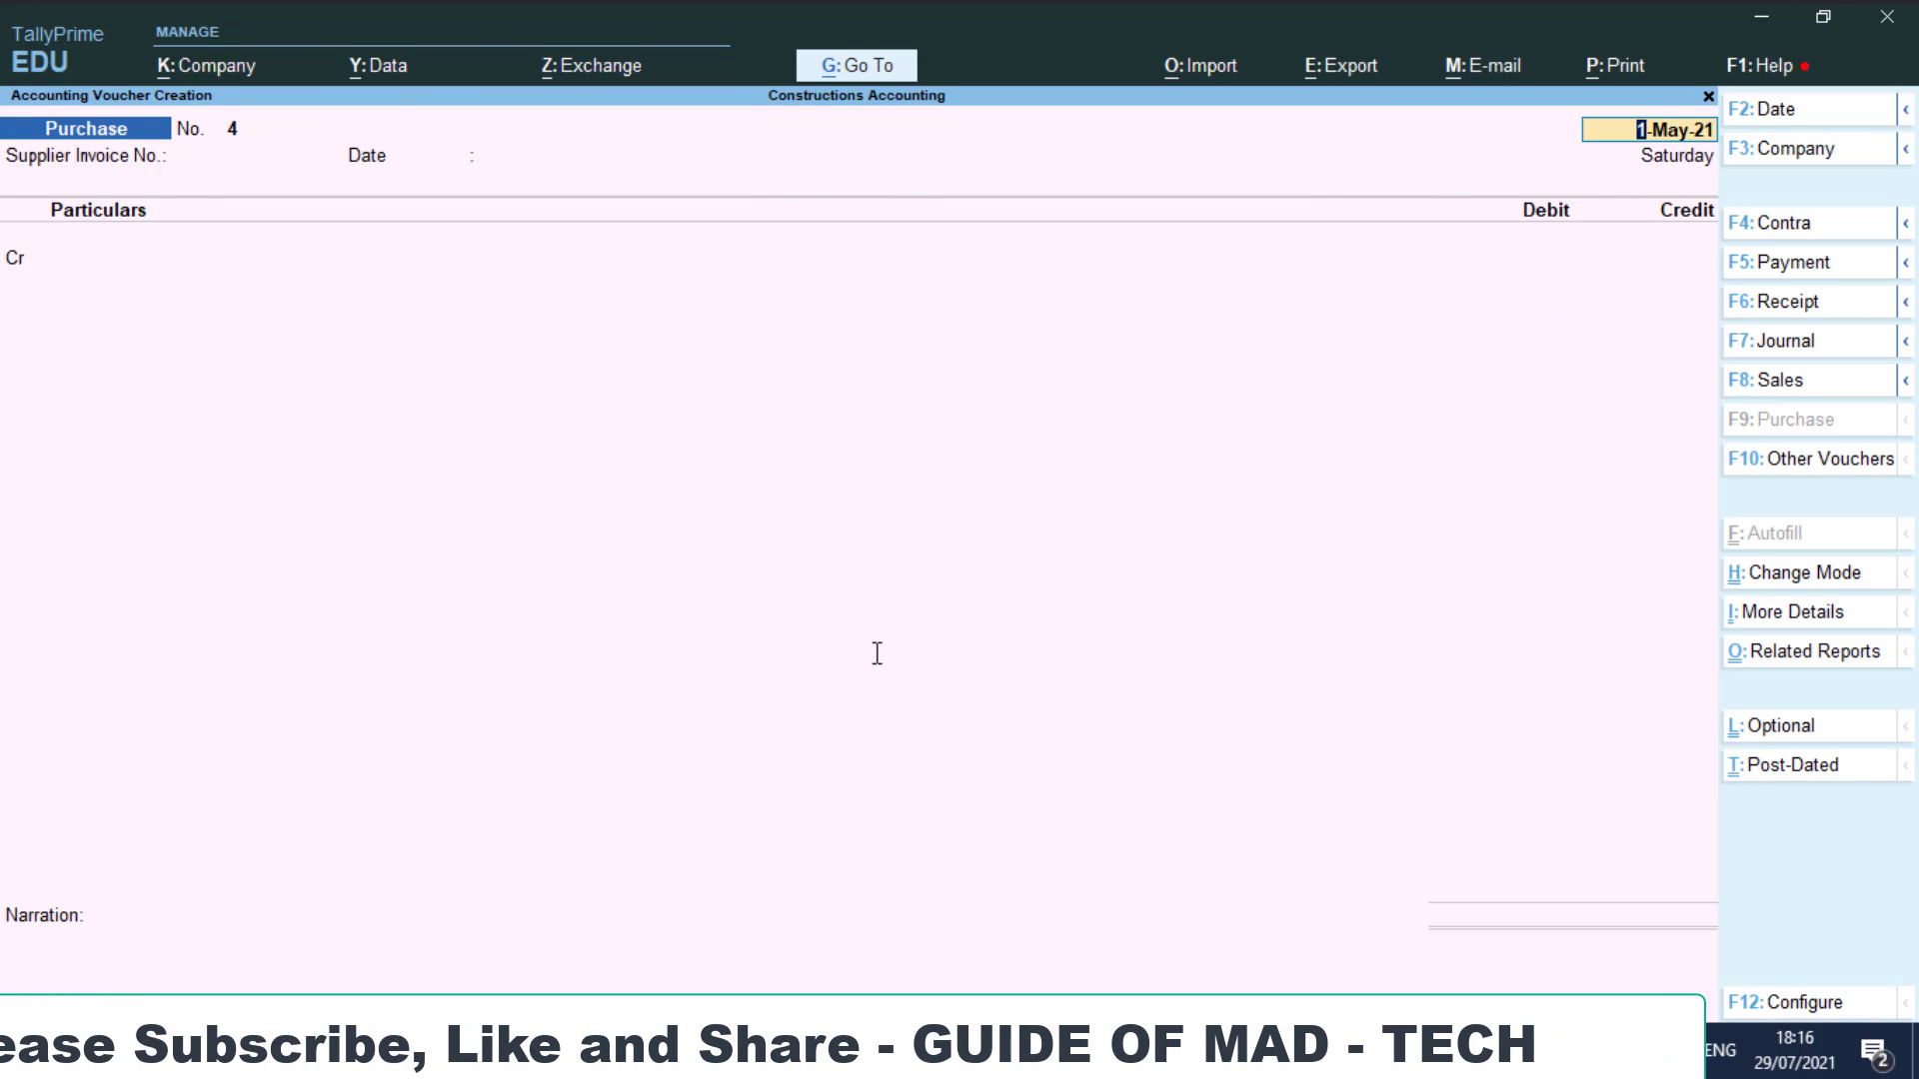
# Complete supplier invoice number ut/015 and keep voucher date 1-May-21, checking the Word purchases table
pyautogui.hotkey('alt', 'Tab')
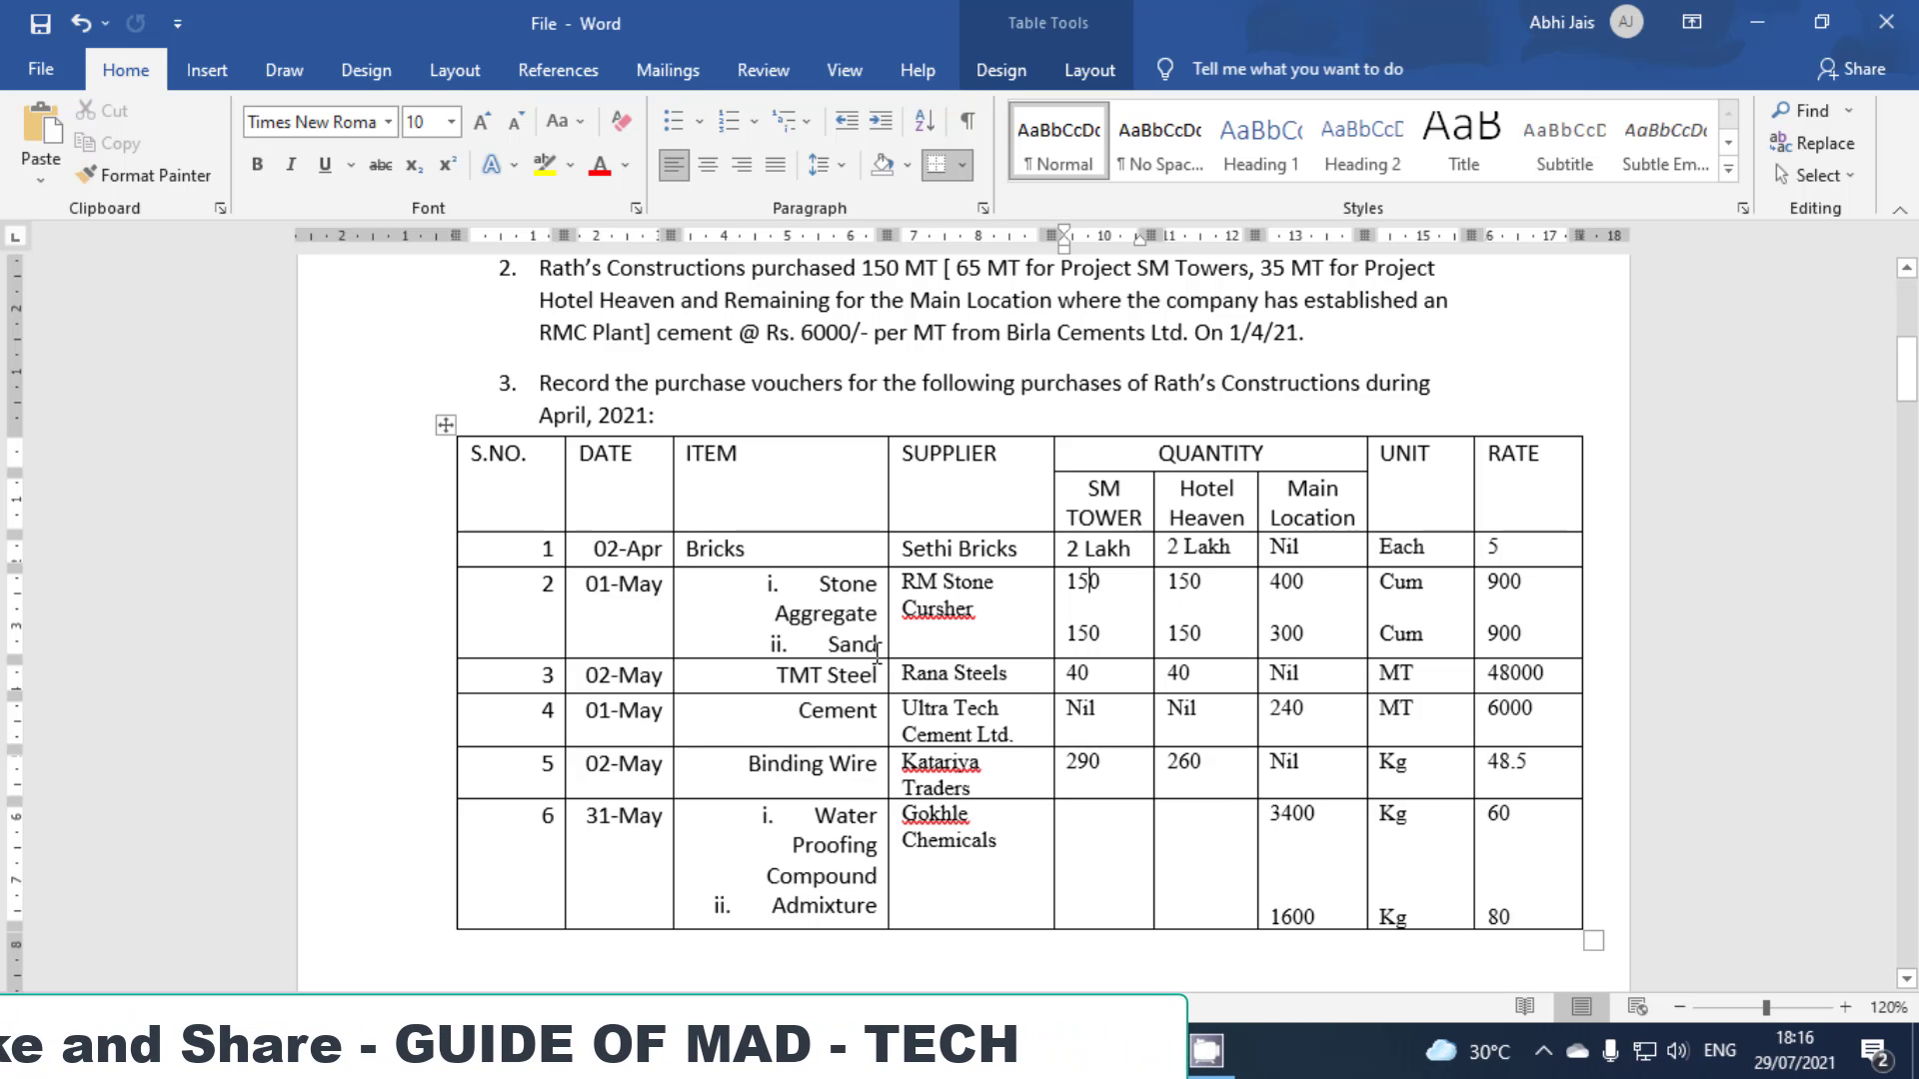
pyautogui.scroll(-1, 711, 699)
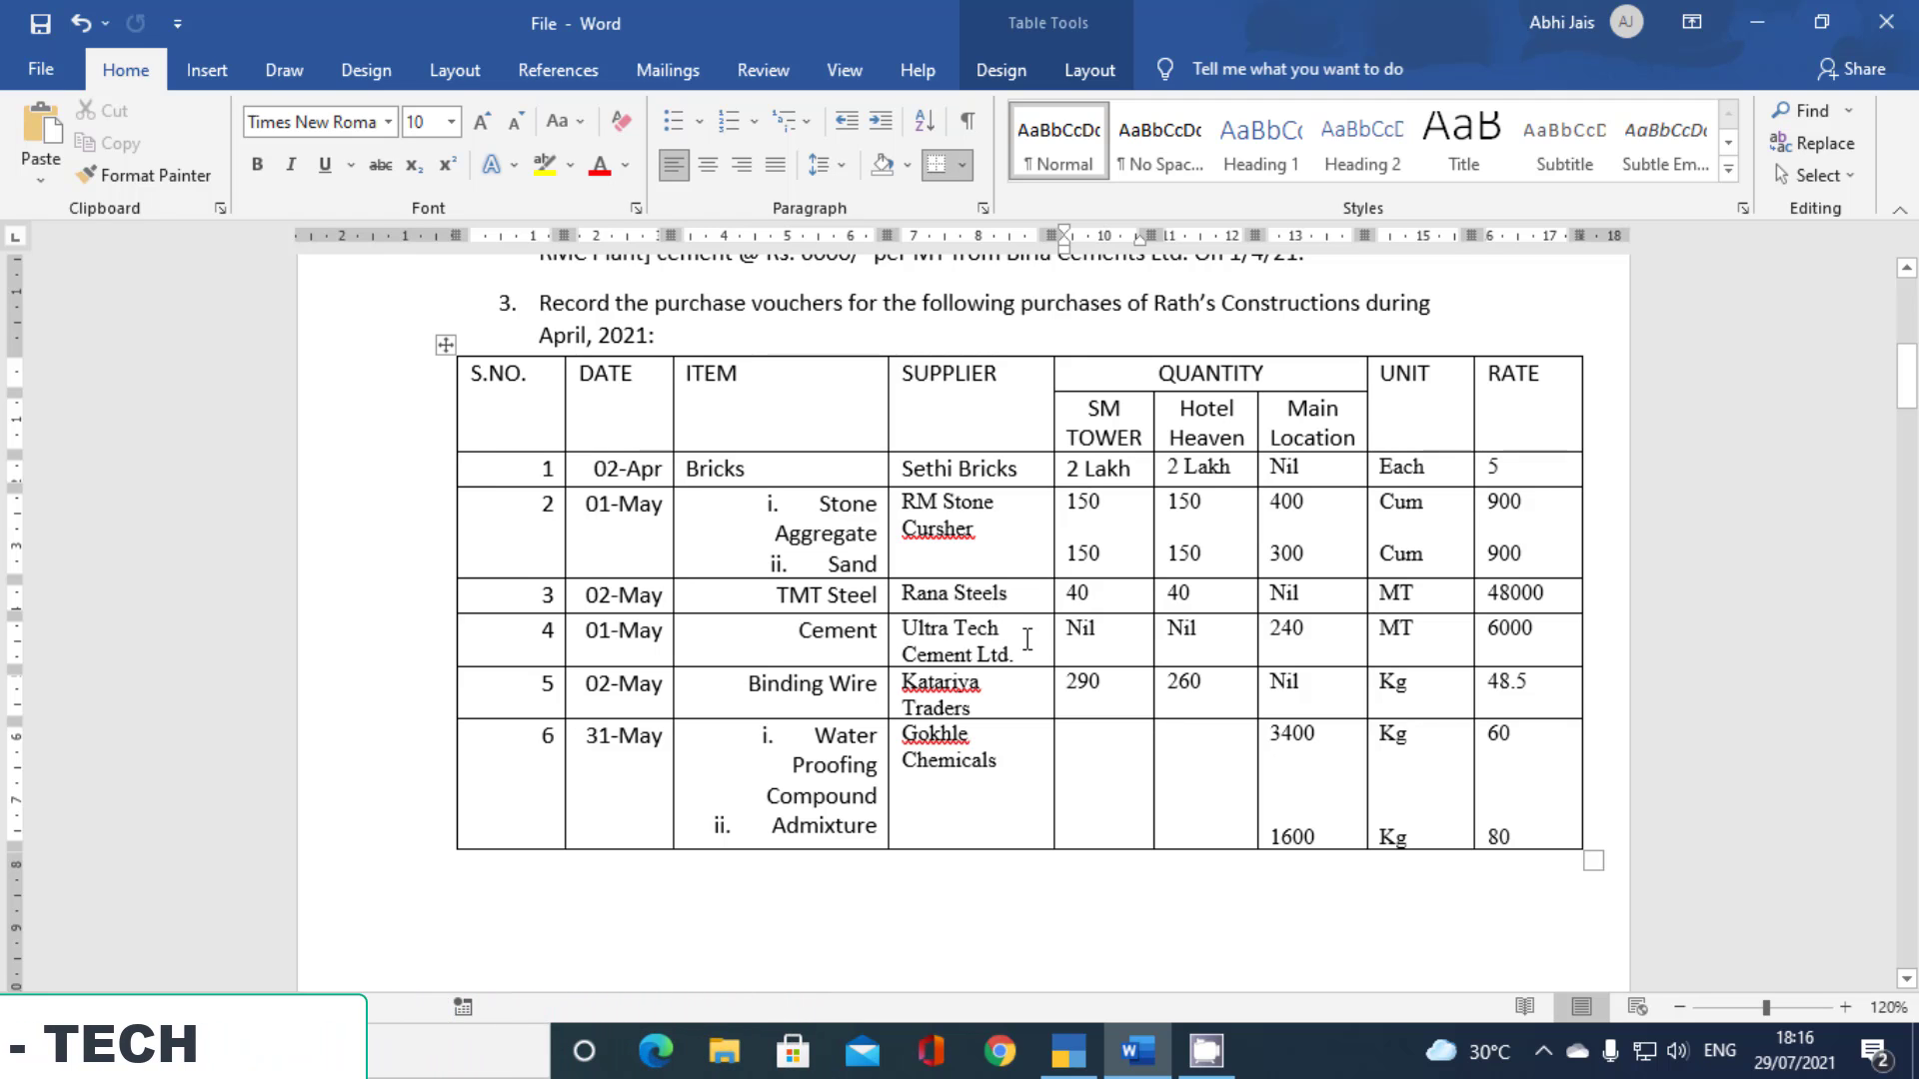
pyautogui.hotkey('alt', 'Tab')
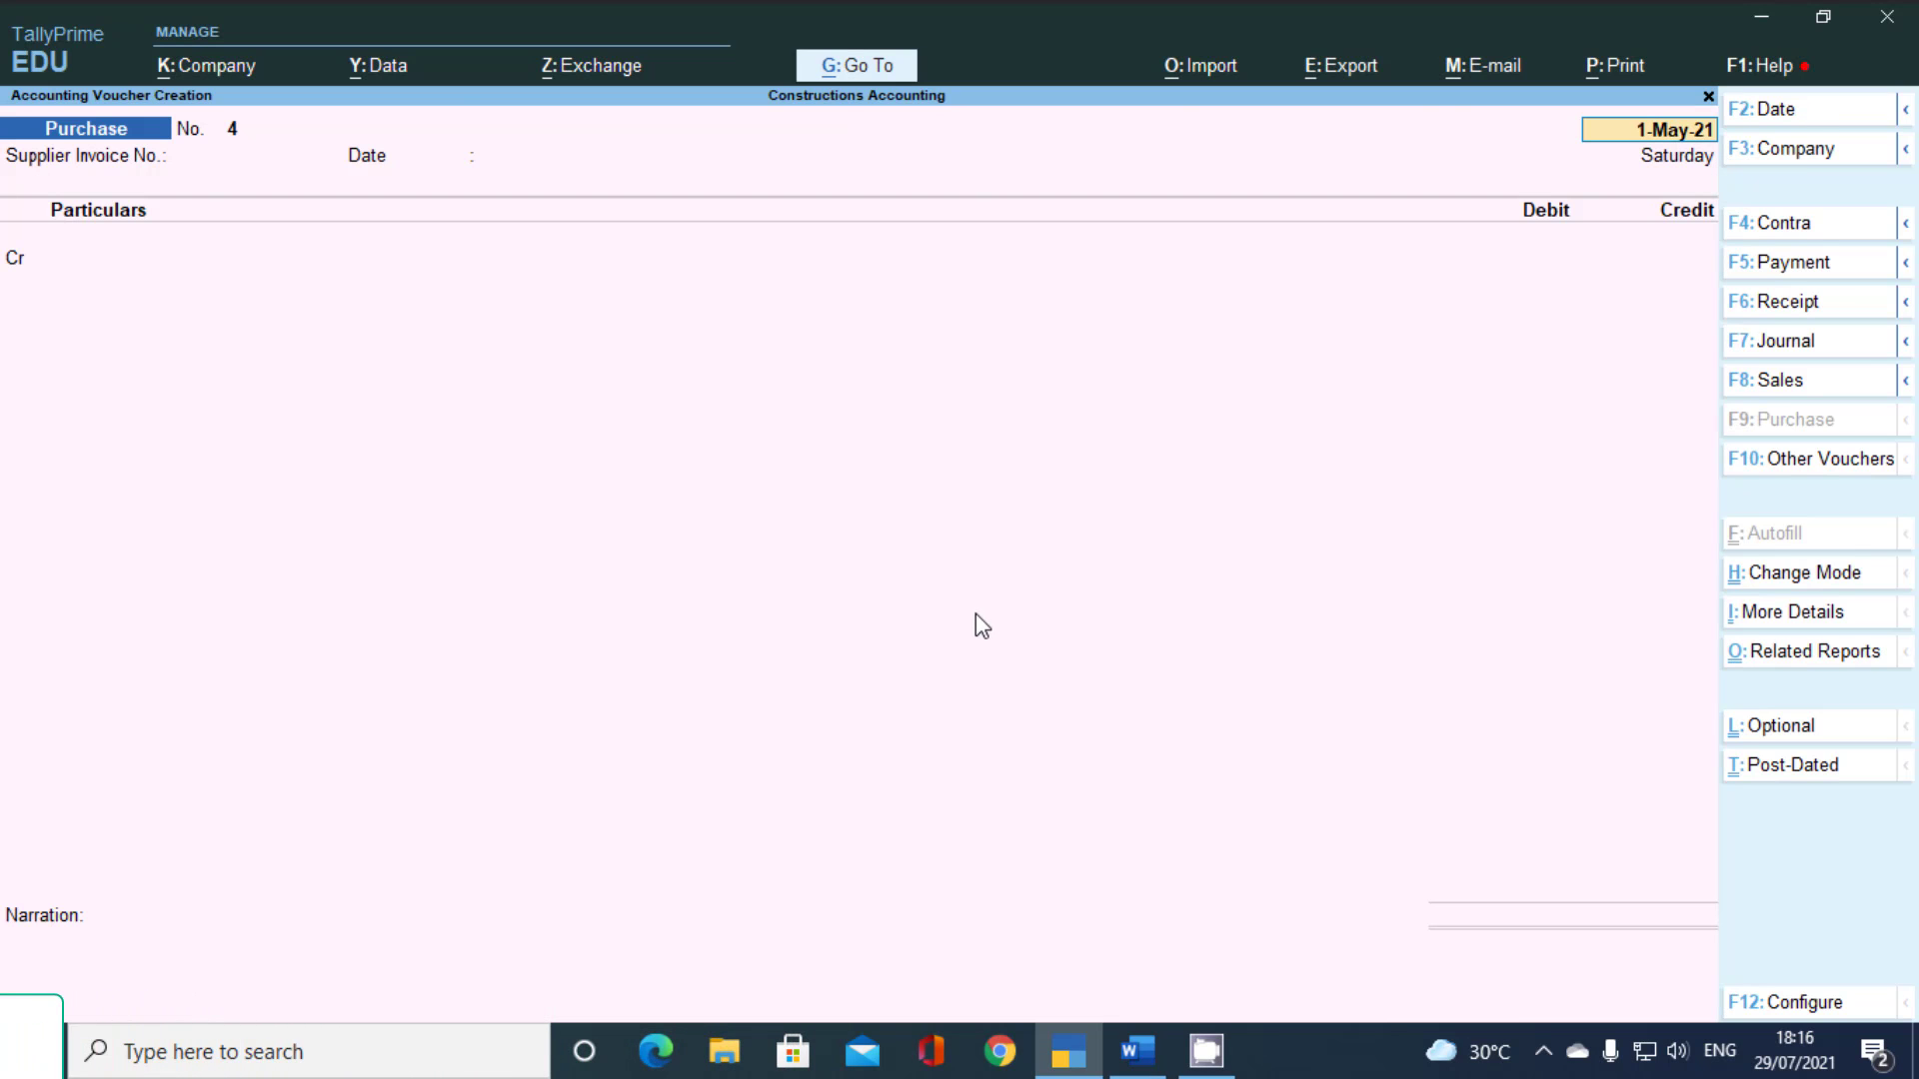
pyautogui.hotkey('alt', 'Tab')
pyautogui.hotkey('alt', 'Tab')
pyautogui.hotkey('alt', 'Tab')
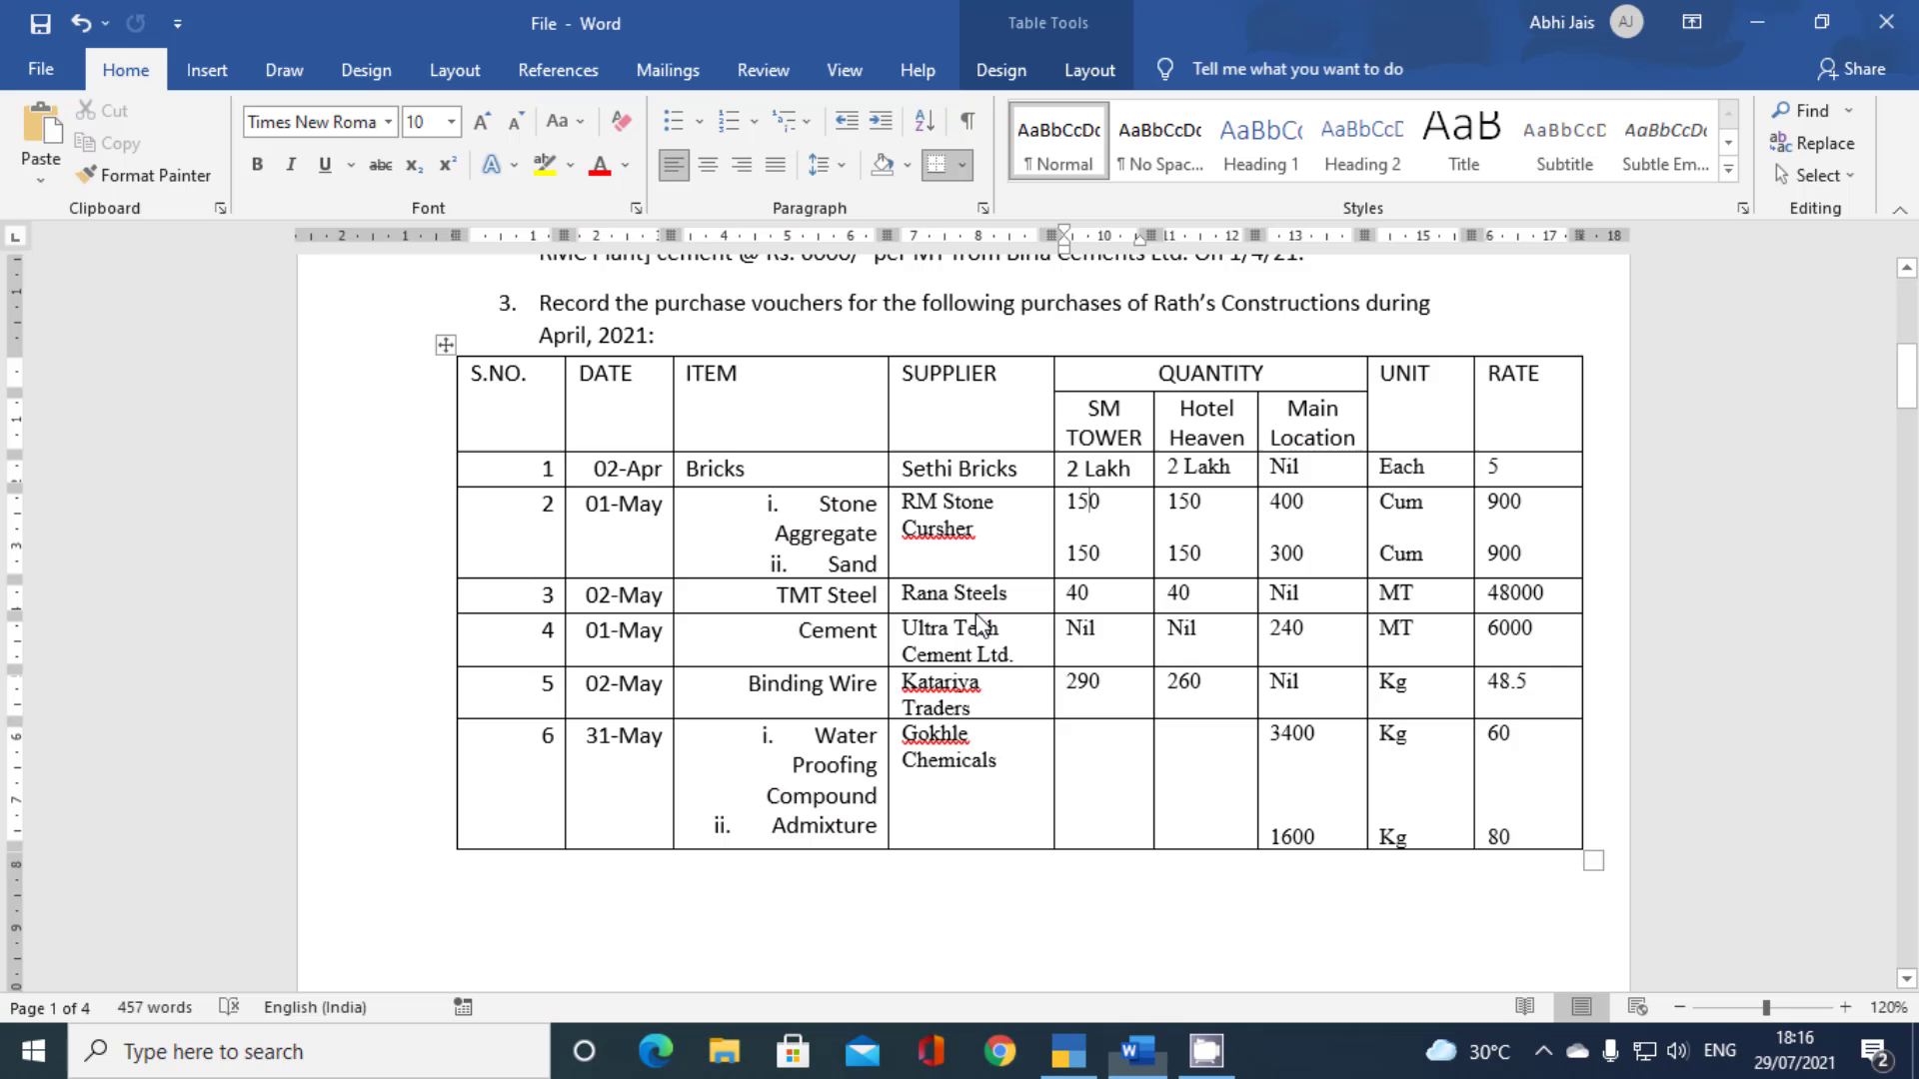
pyautogui.hotkey('alt', 'Tab')
pyautogui.press('Return')
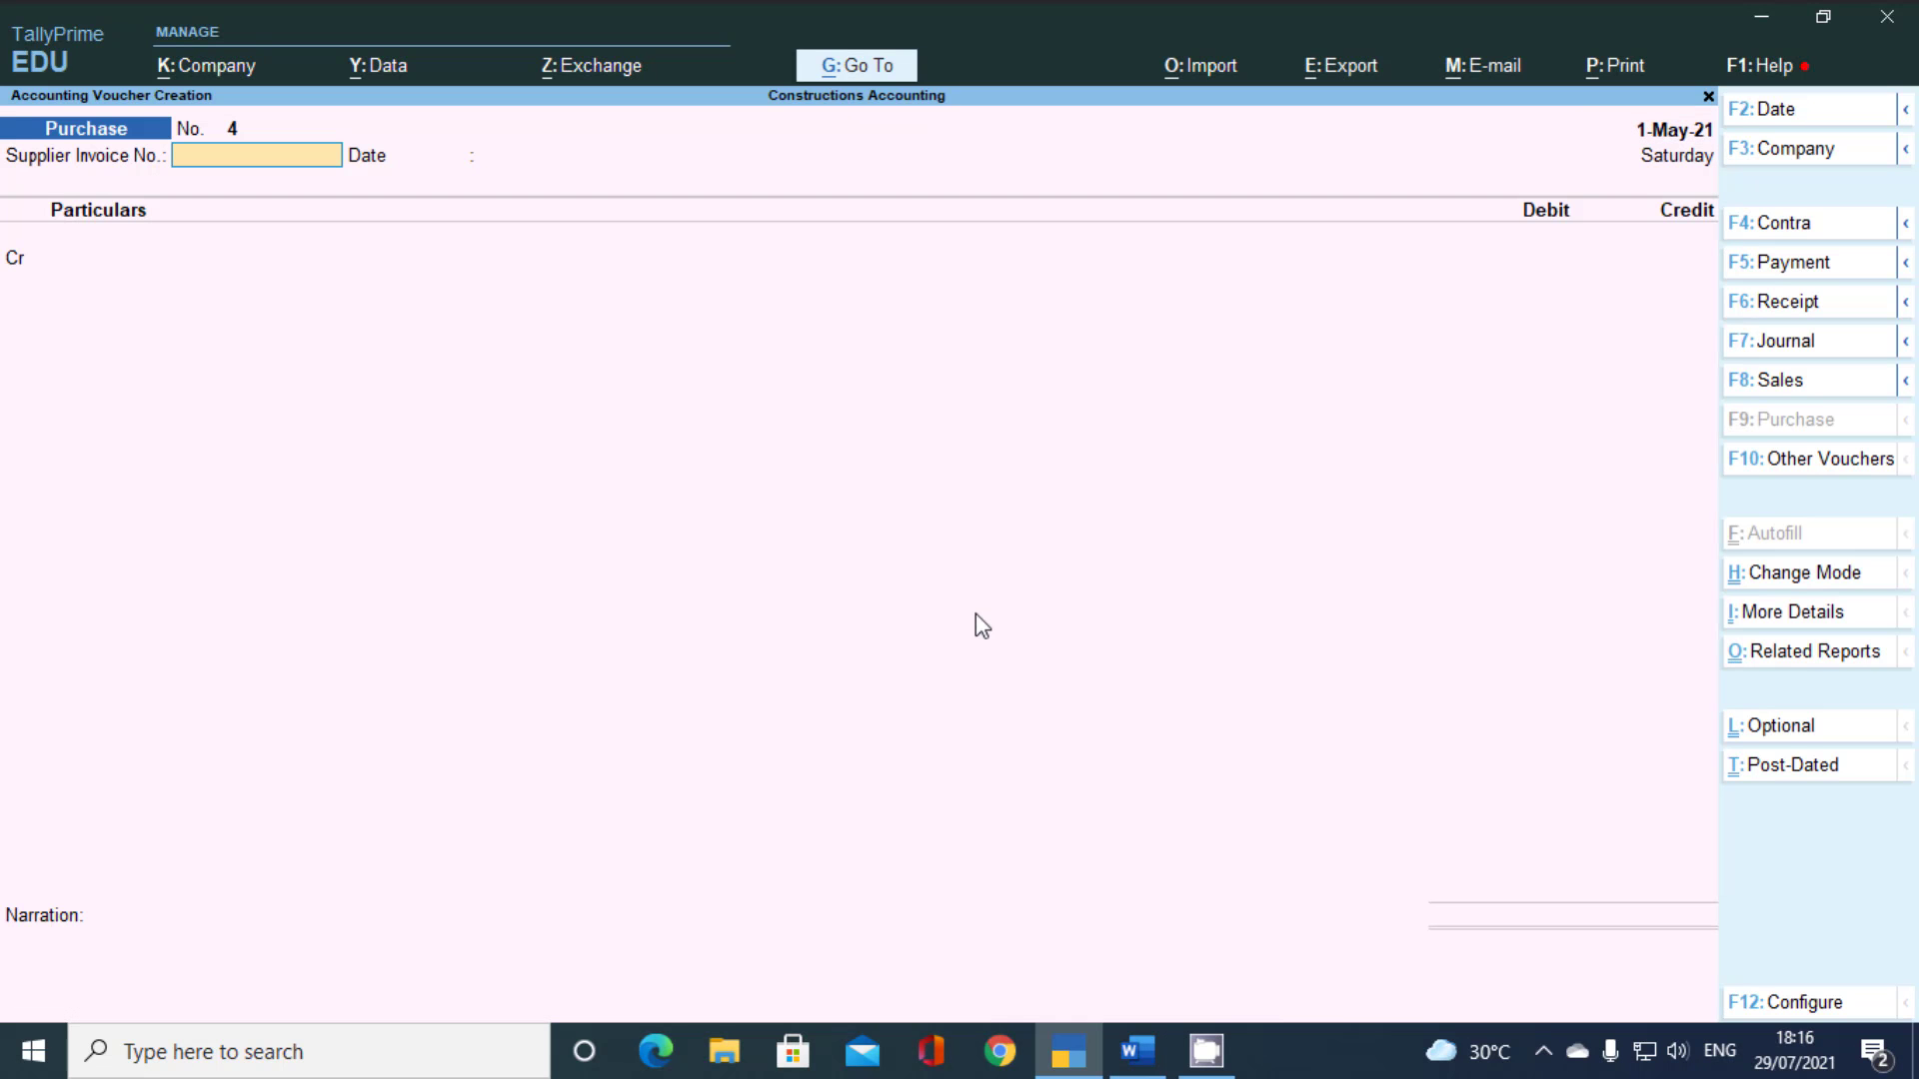
pyautogui.hotkey('alt', 'Tab')
pyautogui.write('5')
pyautogui.press('Return')
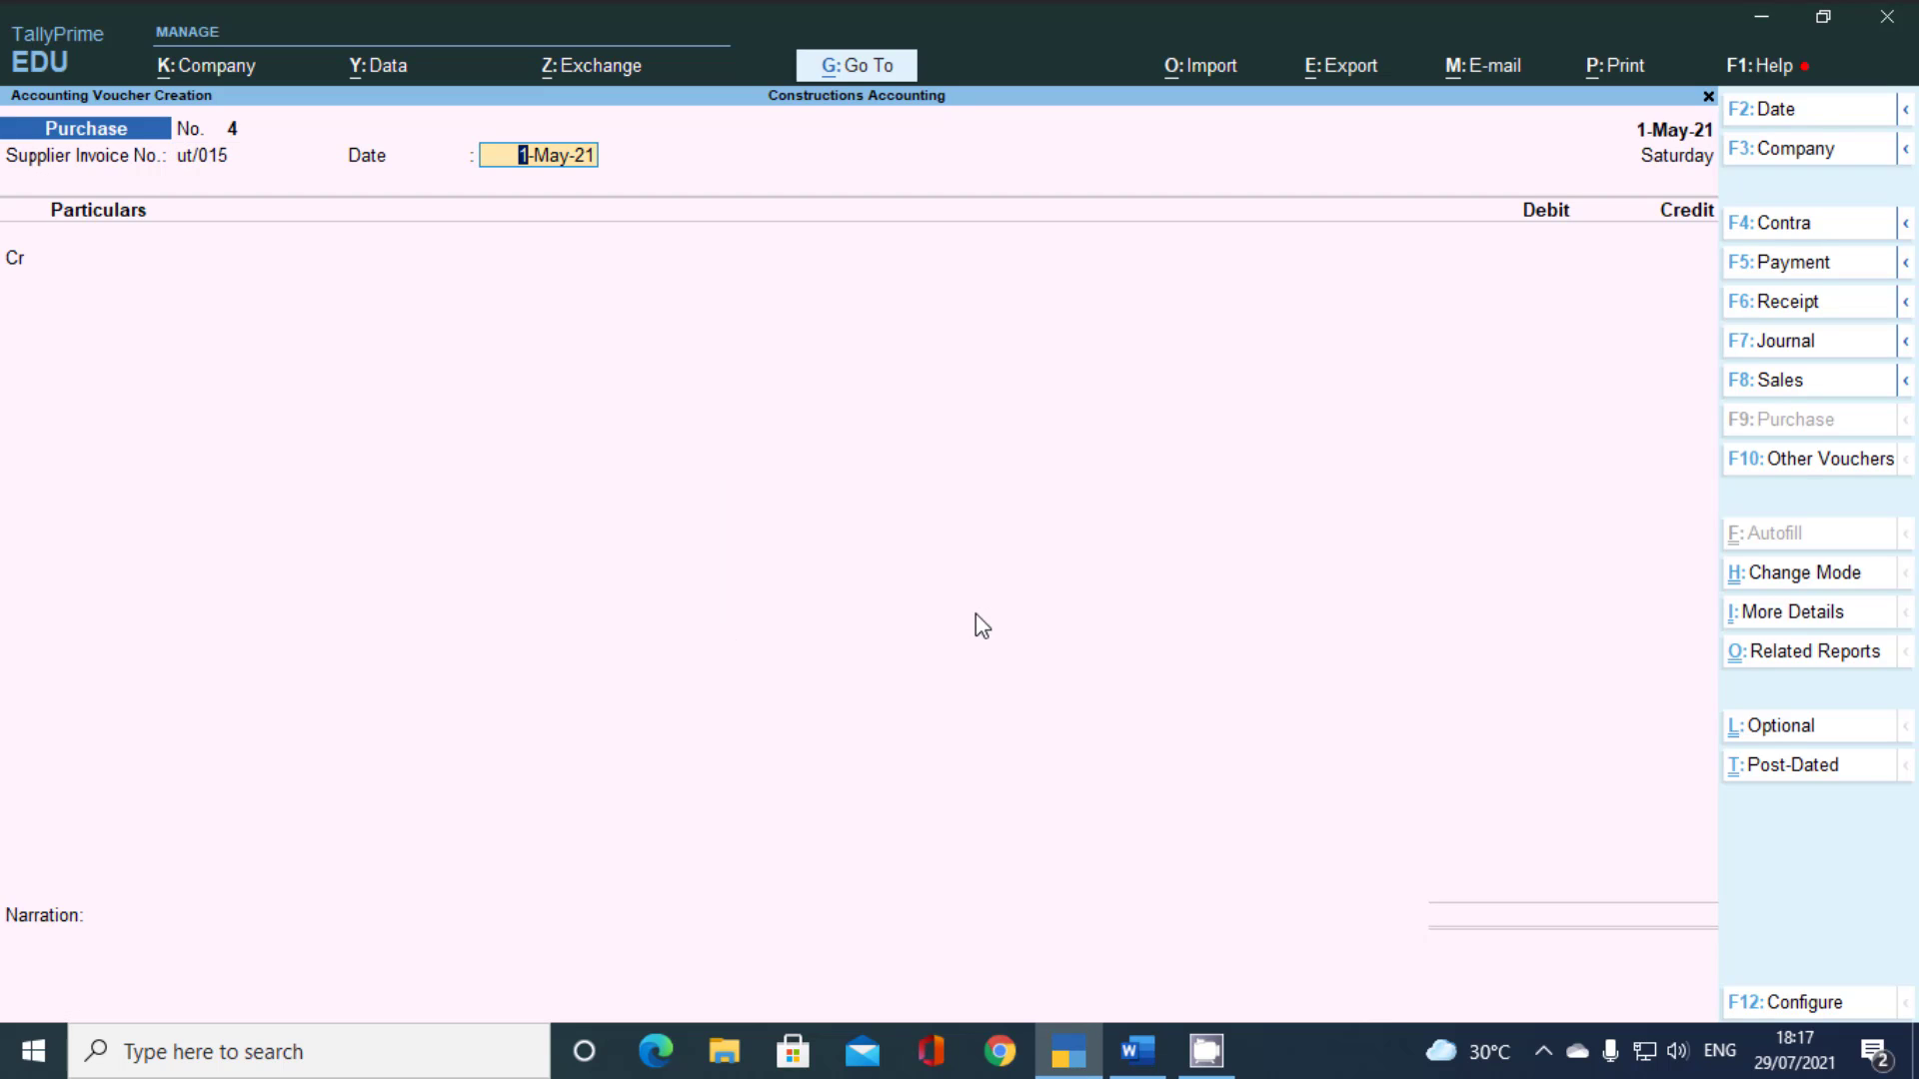
pyautogui.hotkey('alt', 'Tab')
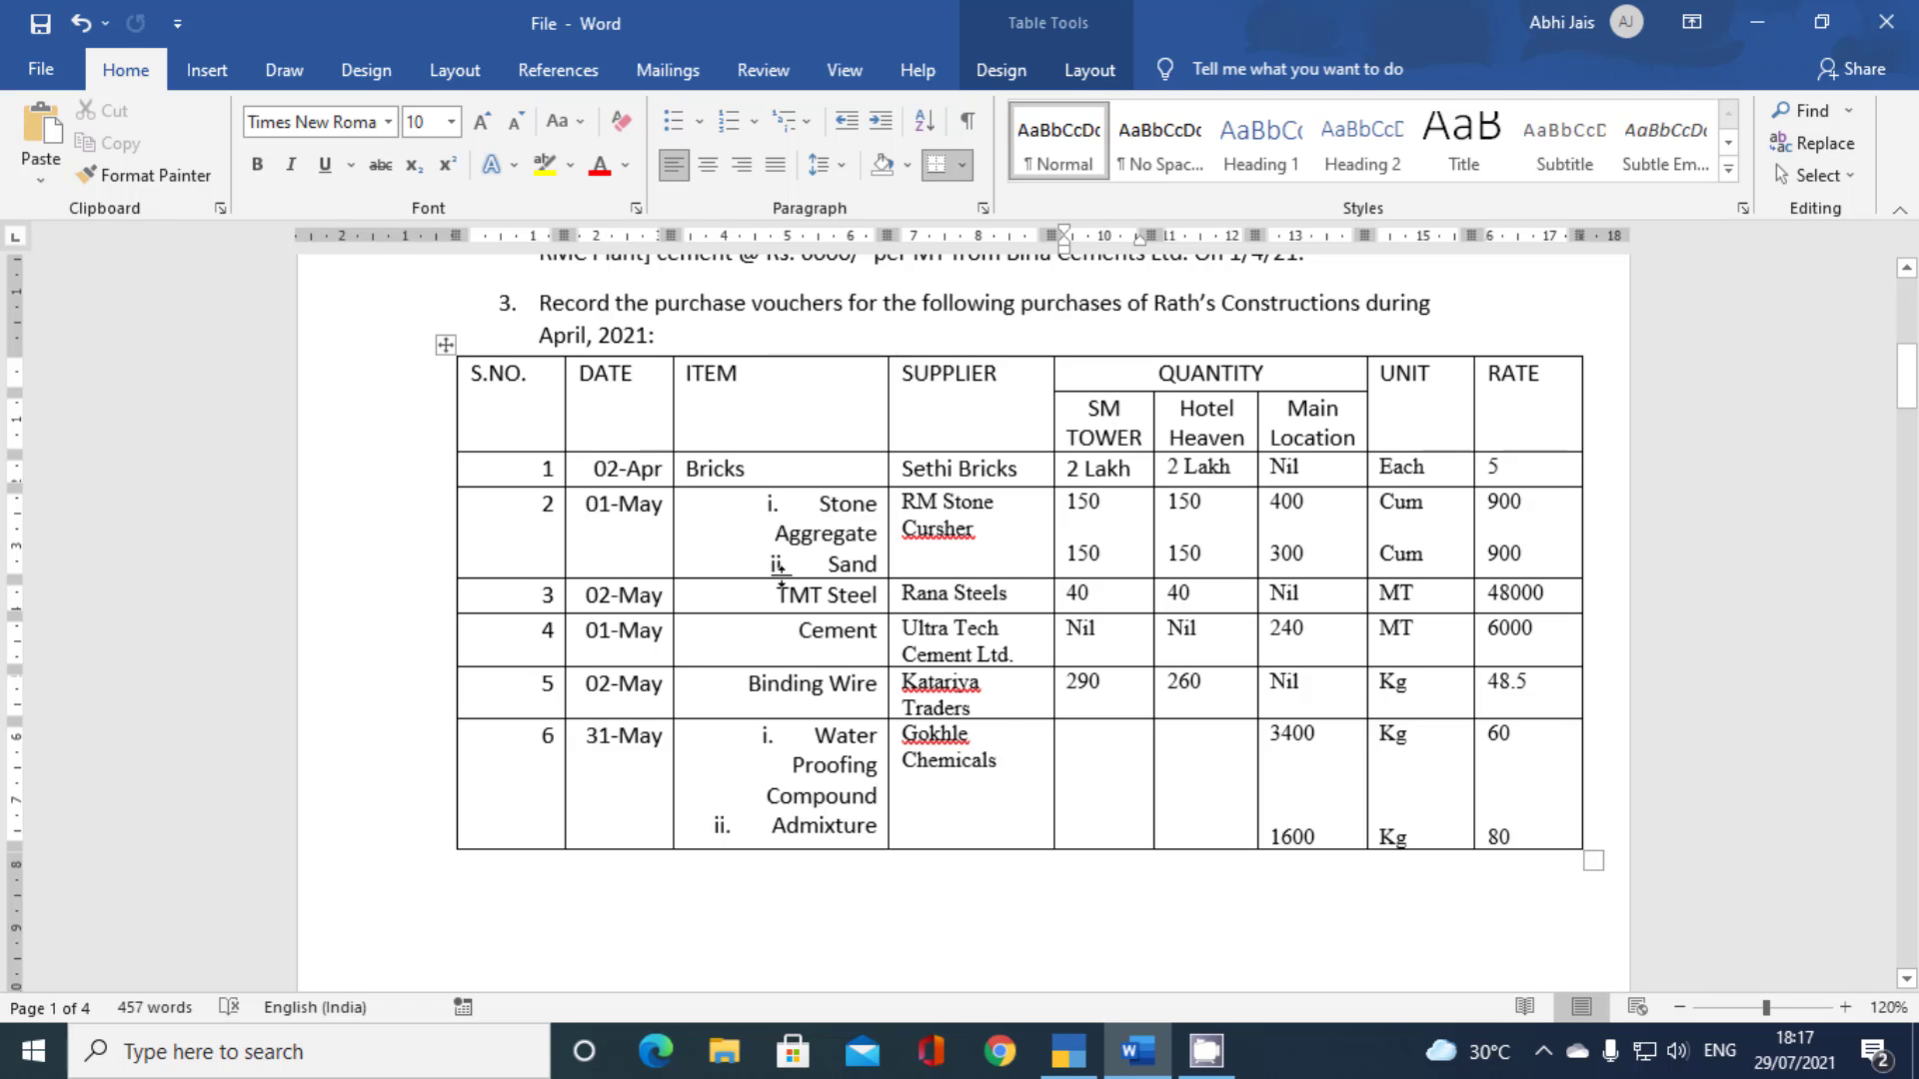
pyautogui.hotkey('alt', 'Tab')
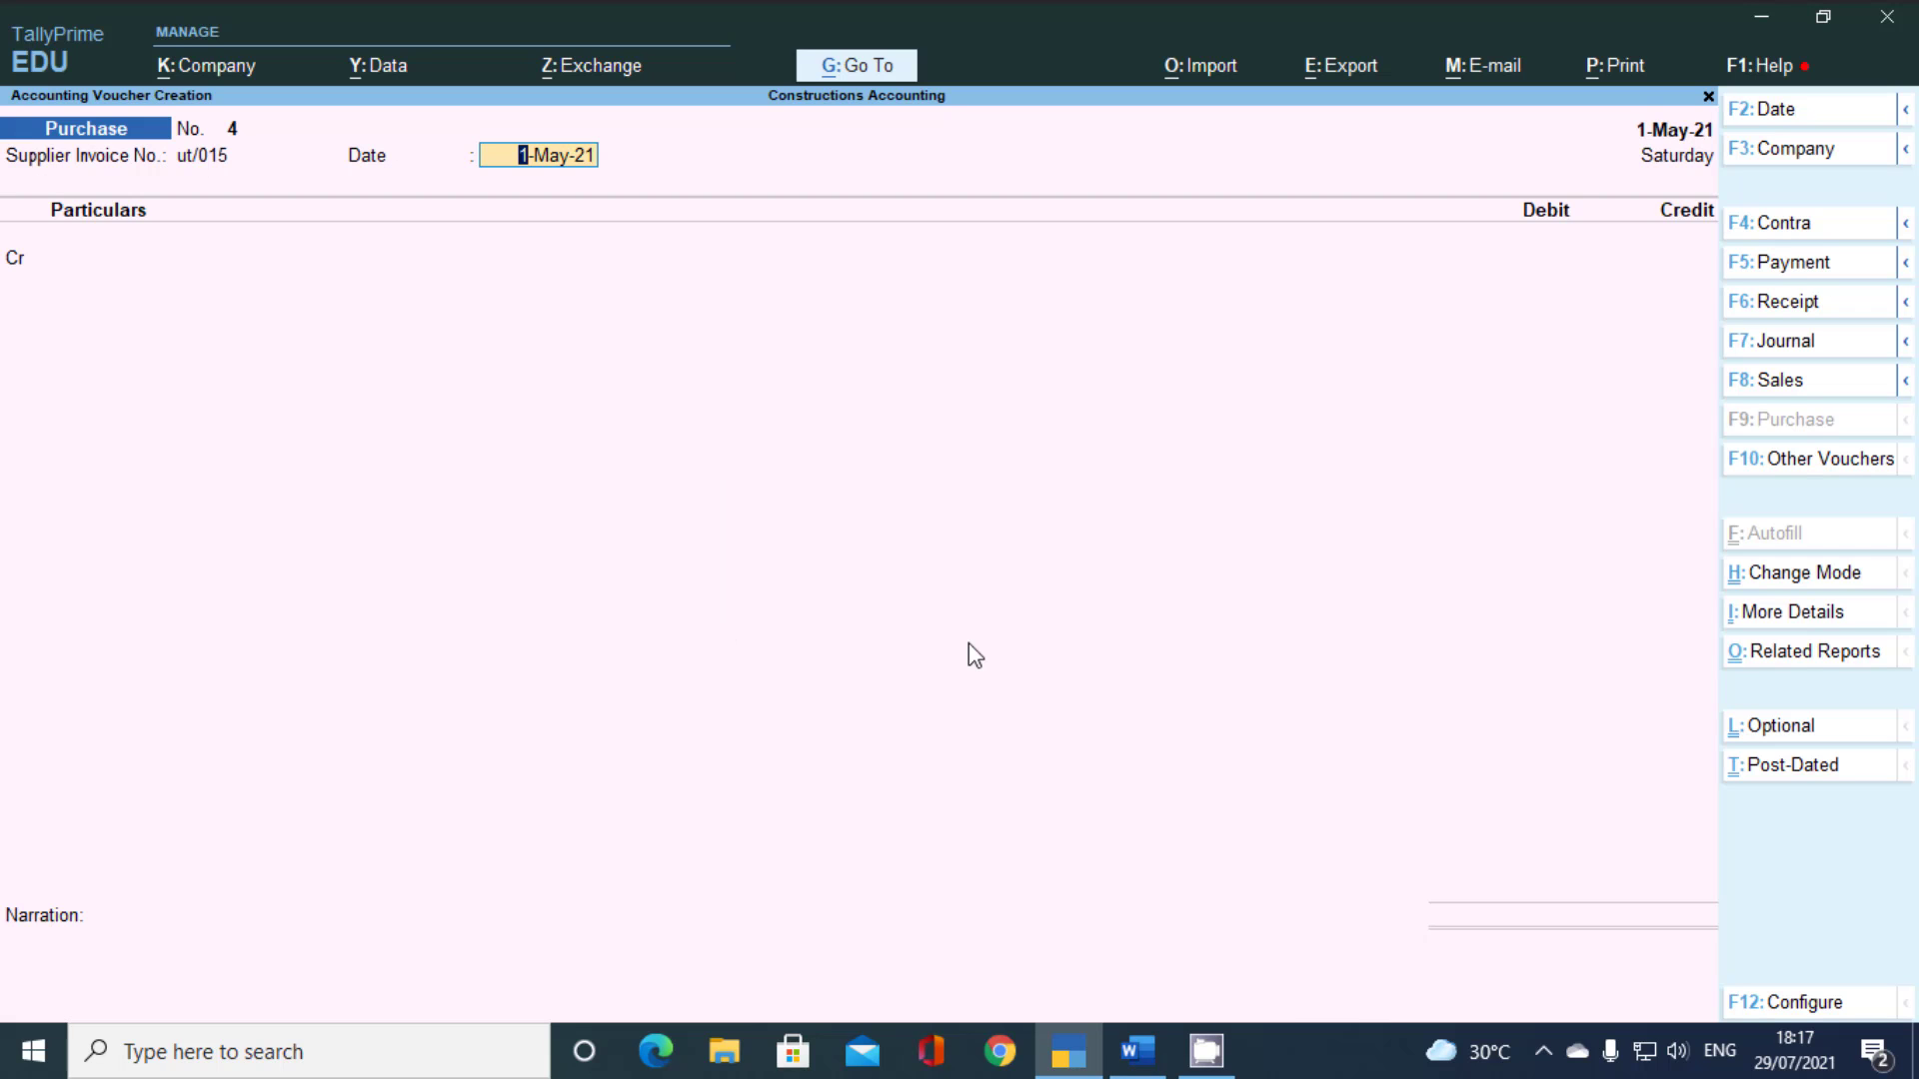
pyautogui.press('Return')
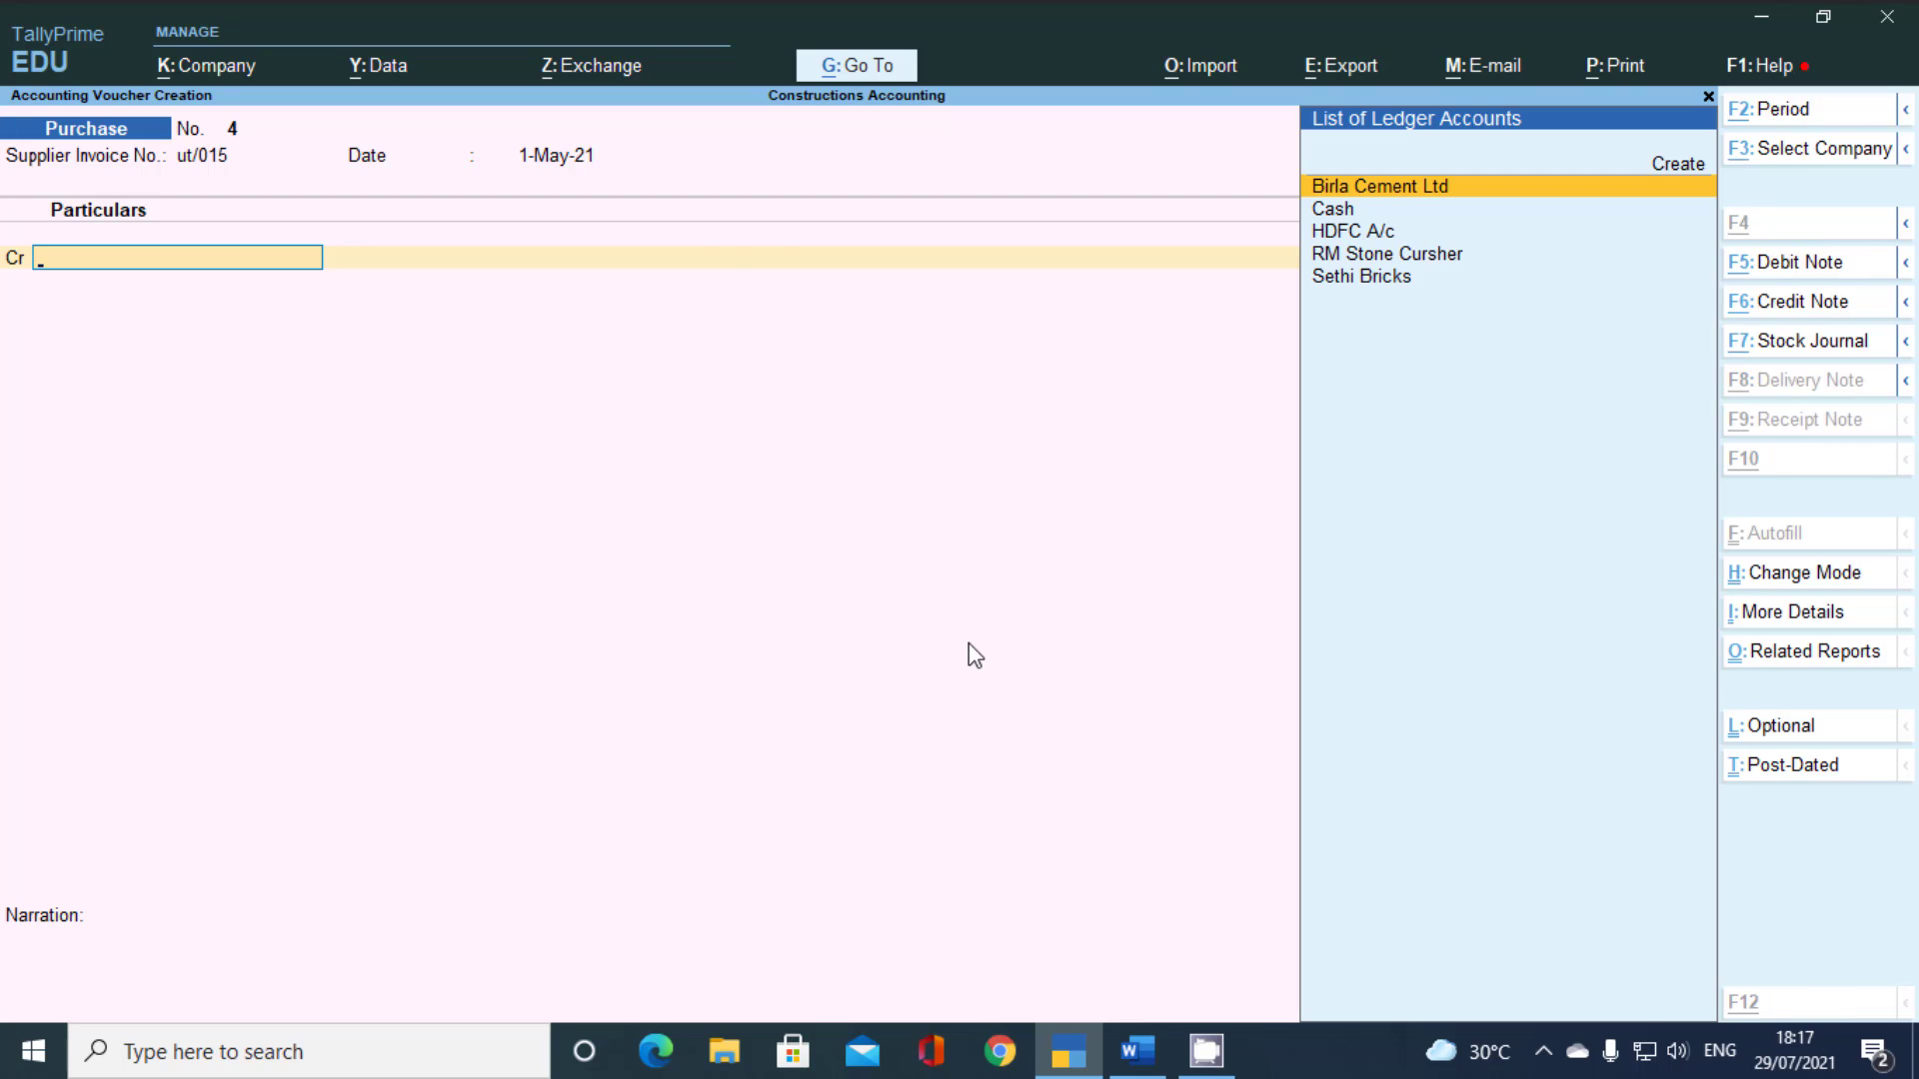
# Start a new ledger named Ultra Tech Cement Ltd., copying the name from the Word document
pyautogui.hotkey('alt', 'c')
pyautogui.hotkey('alt', 'Tab')
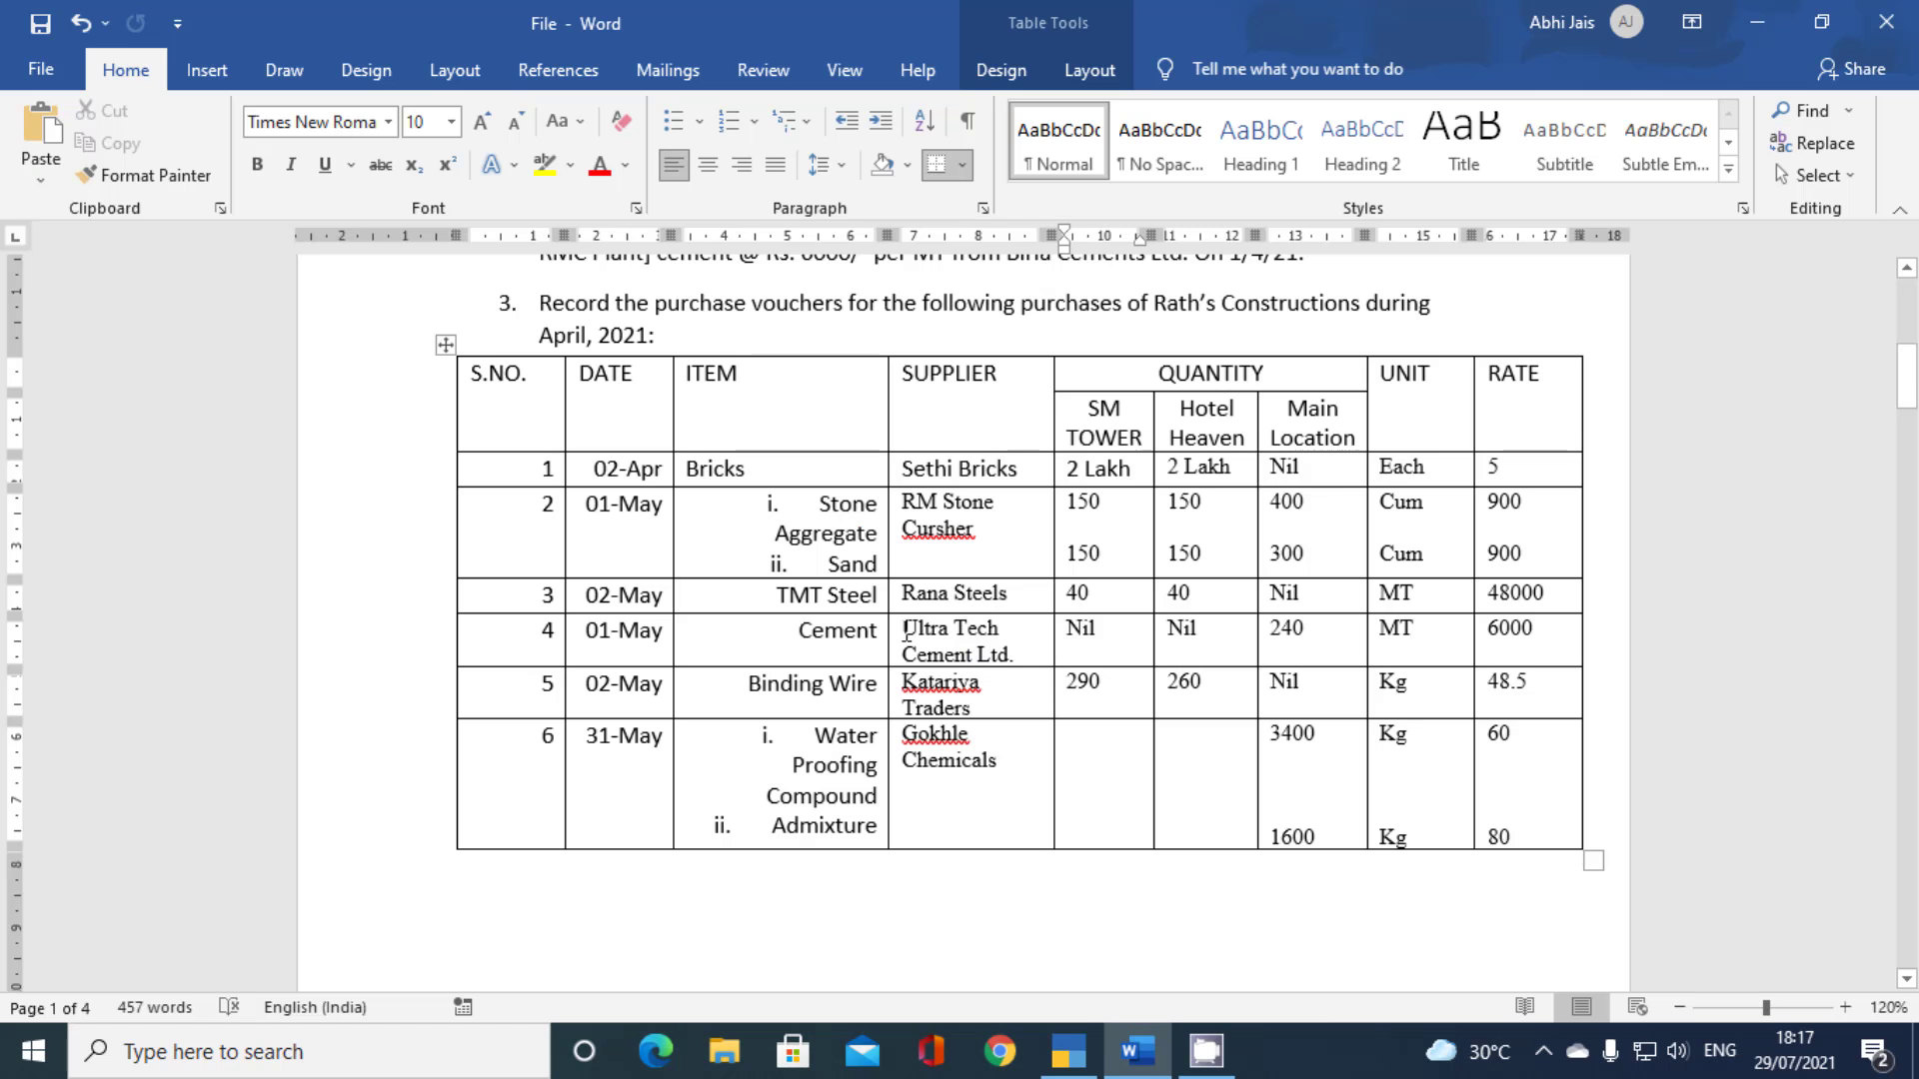
pyautogui.moveTo(905, 630); pyautogui.dragTo(1019, 657)
pyautogui.hotkey('ctrl', 'c')
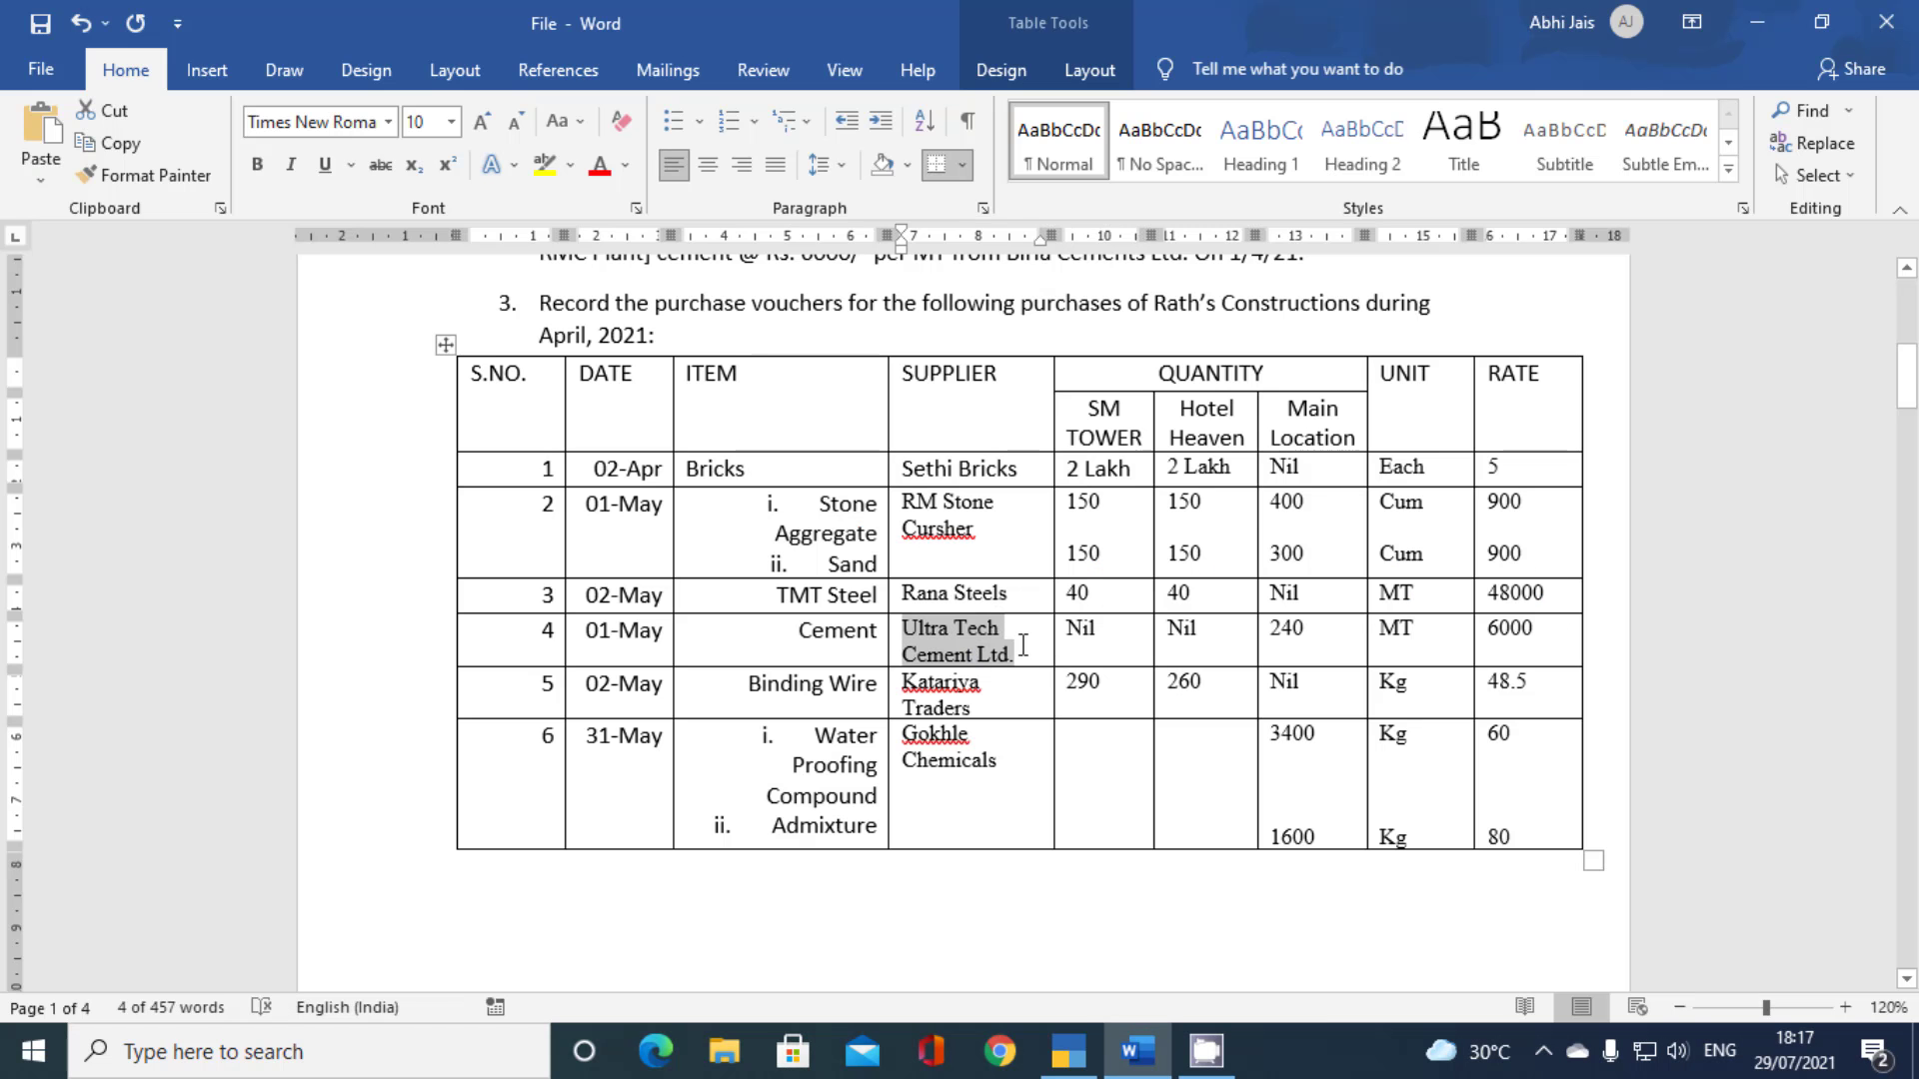
pyautogui.hotkey('alt', 'Tab')
pyautogui.hotkey('ctrl', 'alt', 'v')
pyautogui.press('Return')
# Save the Ultra Tech Cement Ltd. ledger under Sundry Creditors and credit it with new reference ut/015
pyautogui.press('Return')
pyautogui.press('Return')
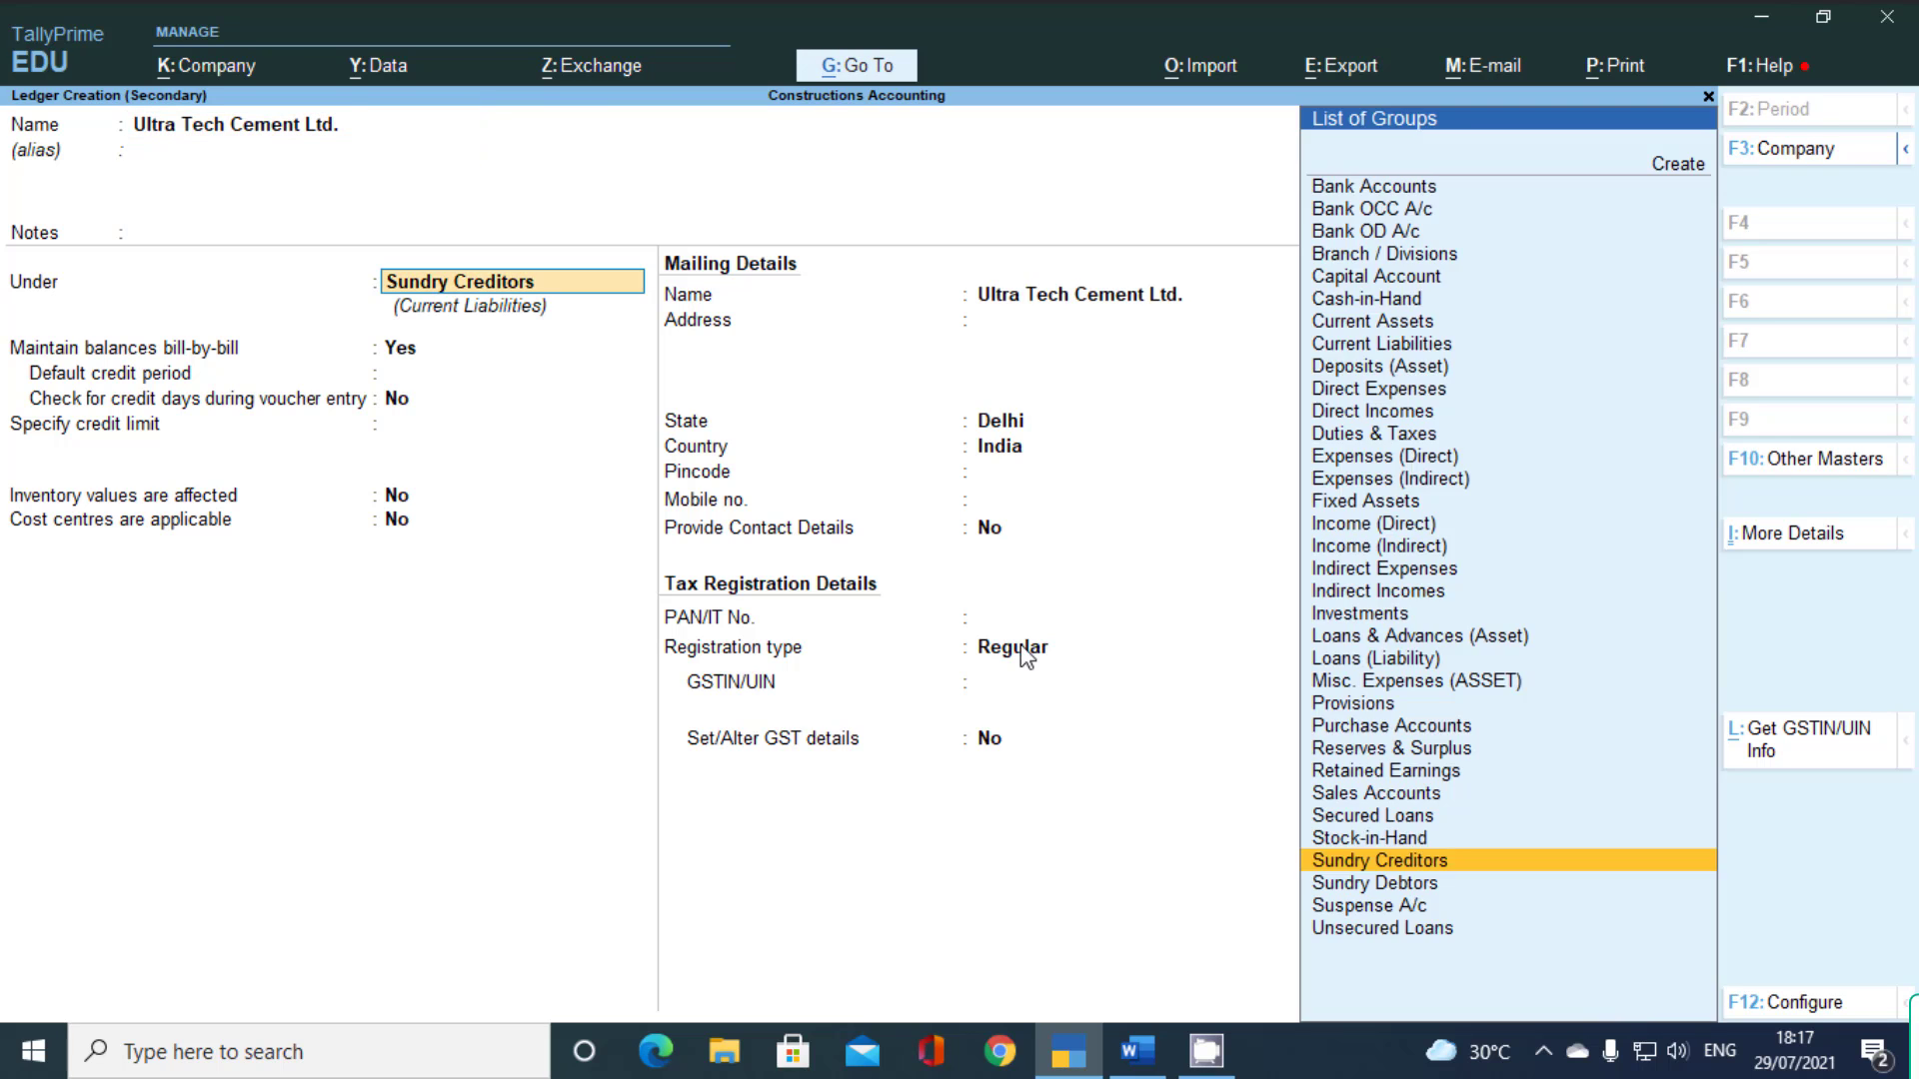
pyautogui.press('Return')
pyautogui.press('Return')
pyautogui.press('Return')
pyautogui.press('ctrl')
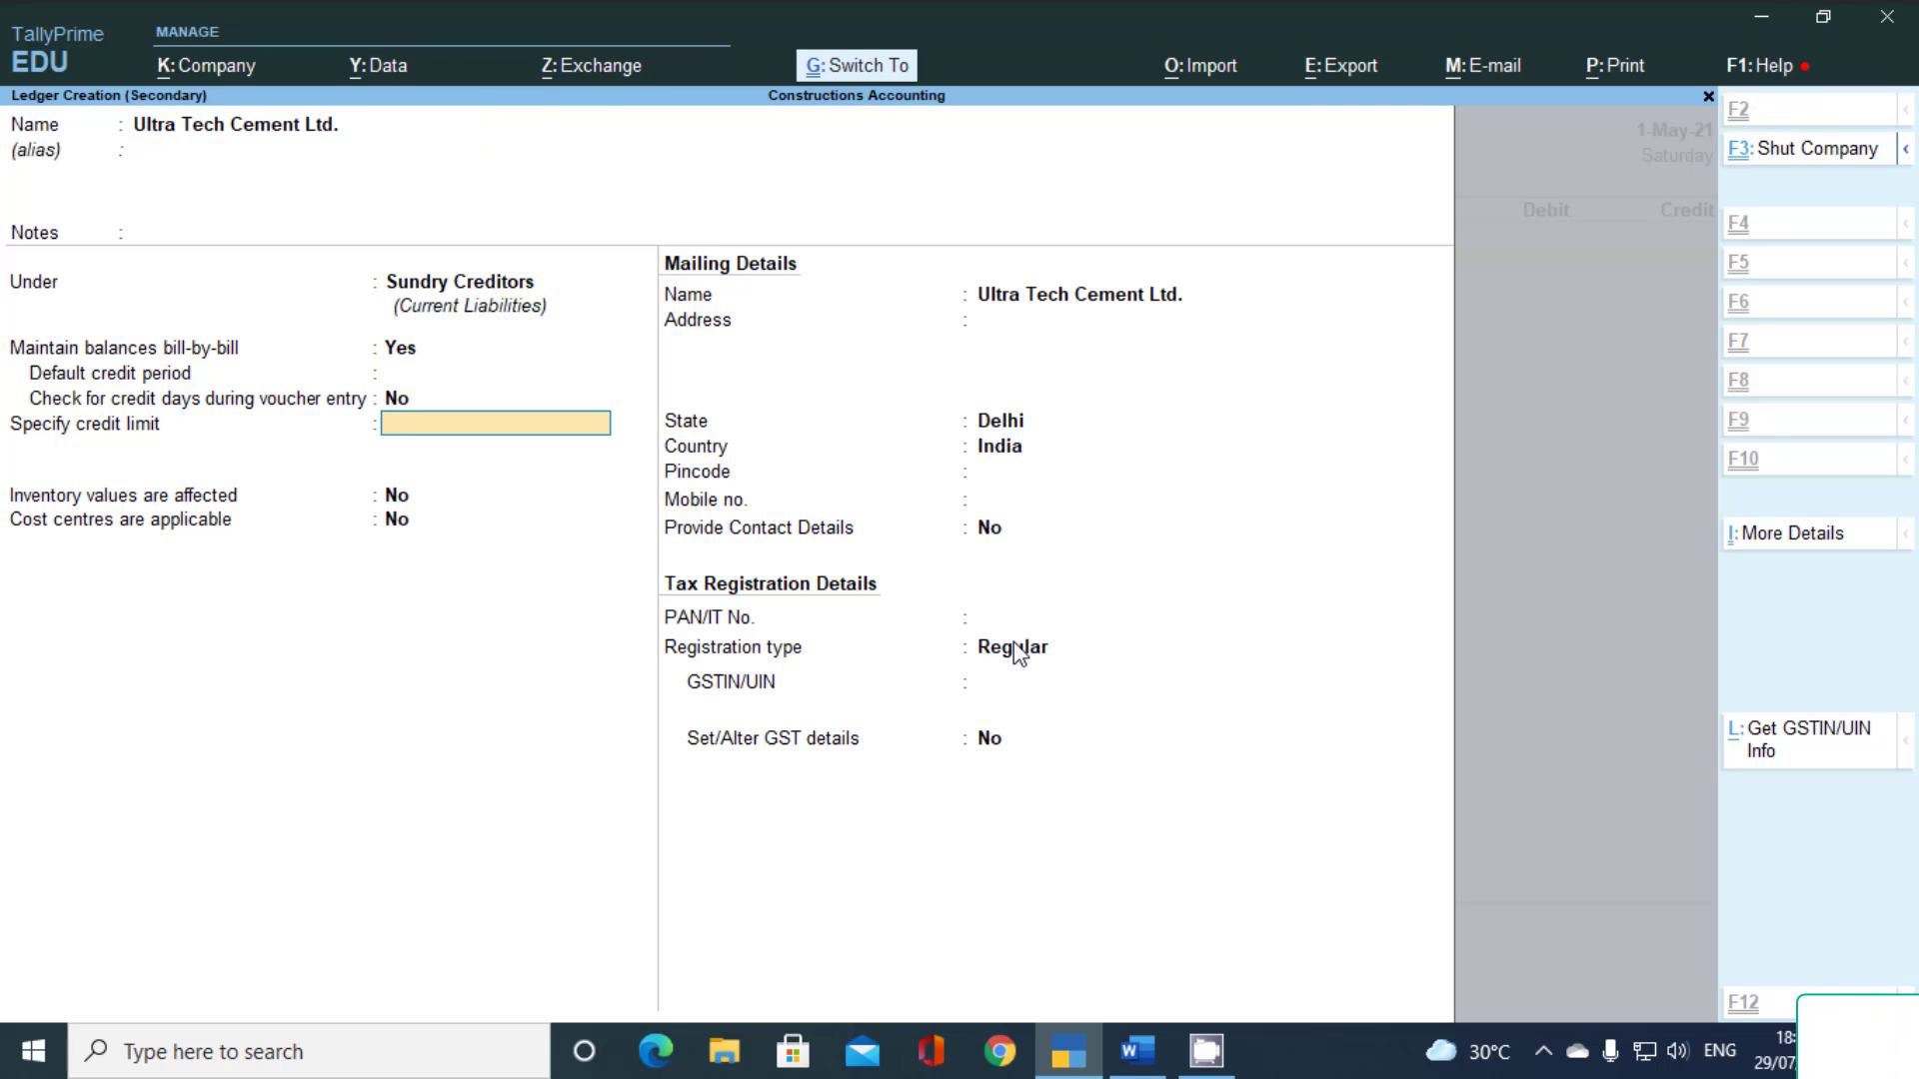
pyautogui.hotkey('ctrl', 'a')
pyautogui.hotkey('ctrl', 'a')
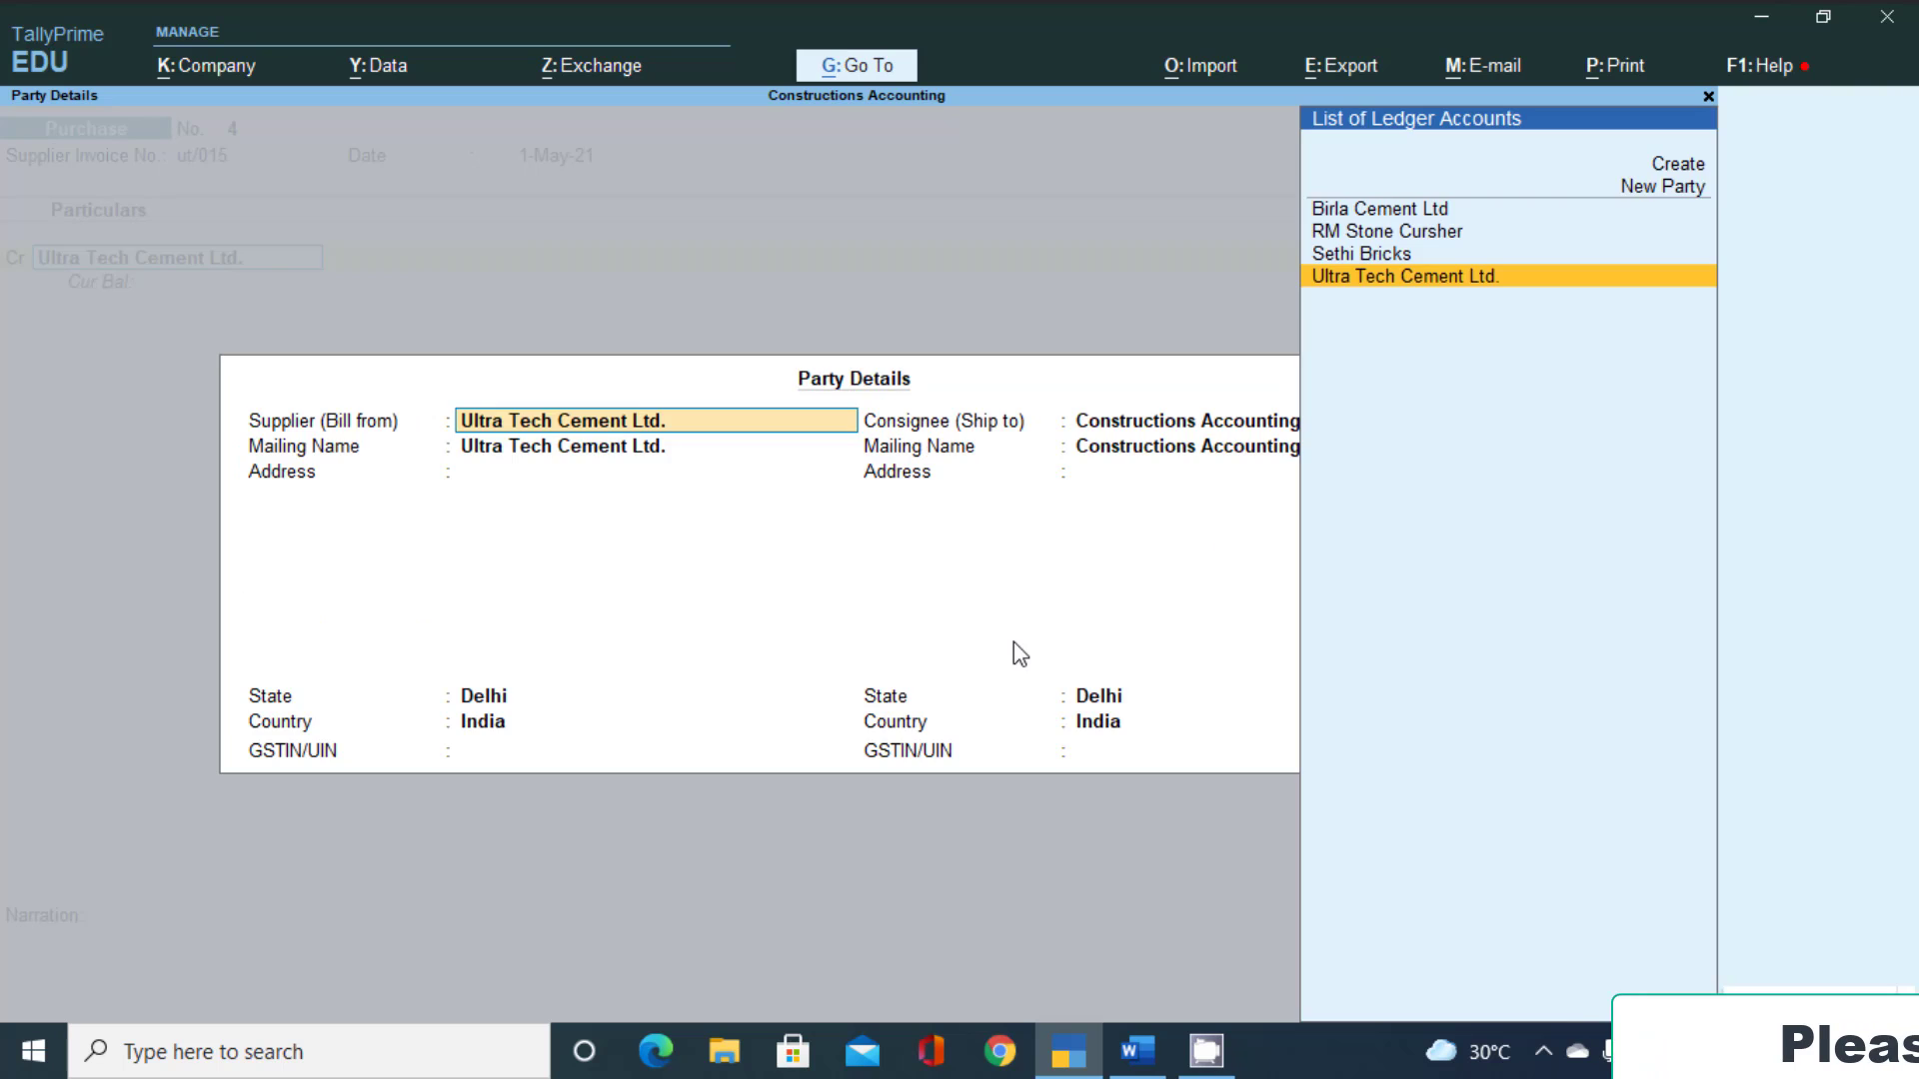
pyautogui.press('Return')
pyautogui.hotkey('ctrl', 'a')
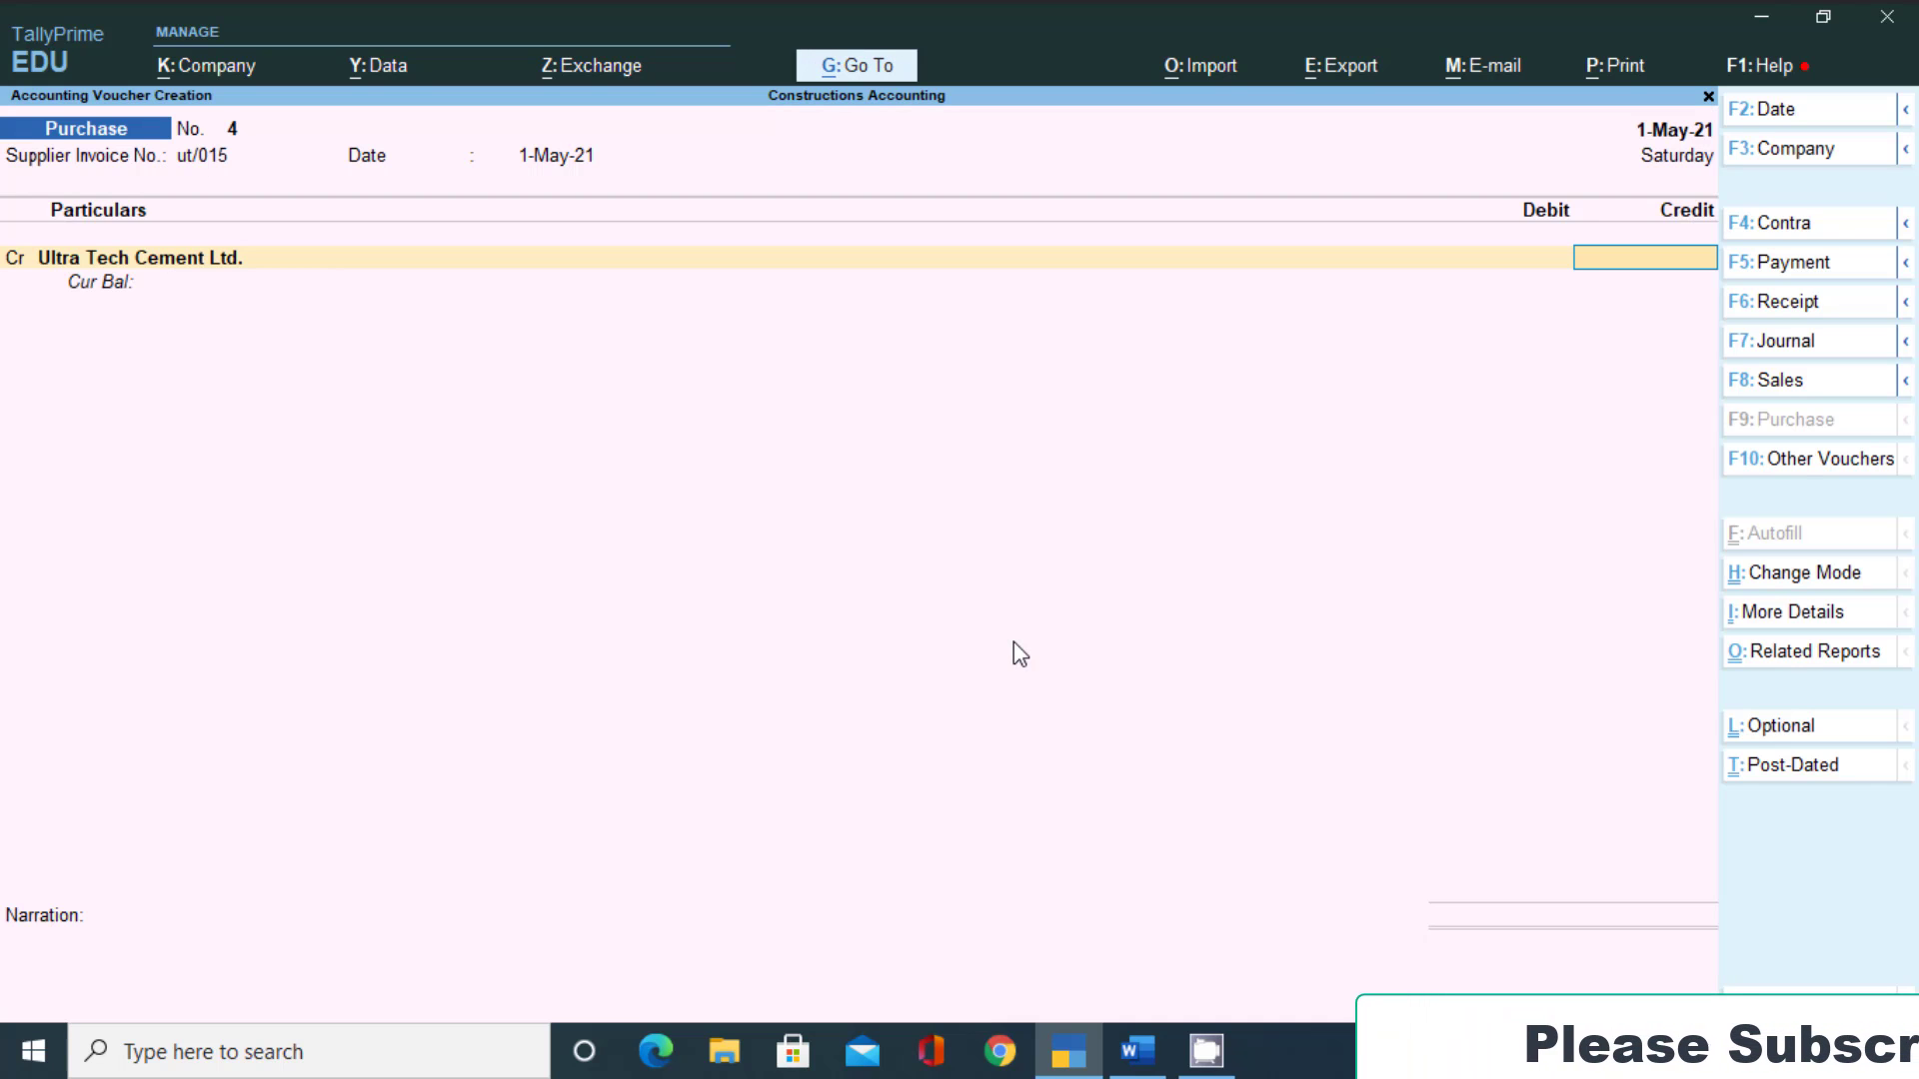
pyautogui.hotkey('alt', 'Tab')
pyautogui.hotkey('alt', 'Tab')
pyautogui.write('1')
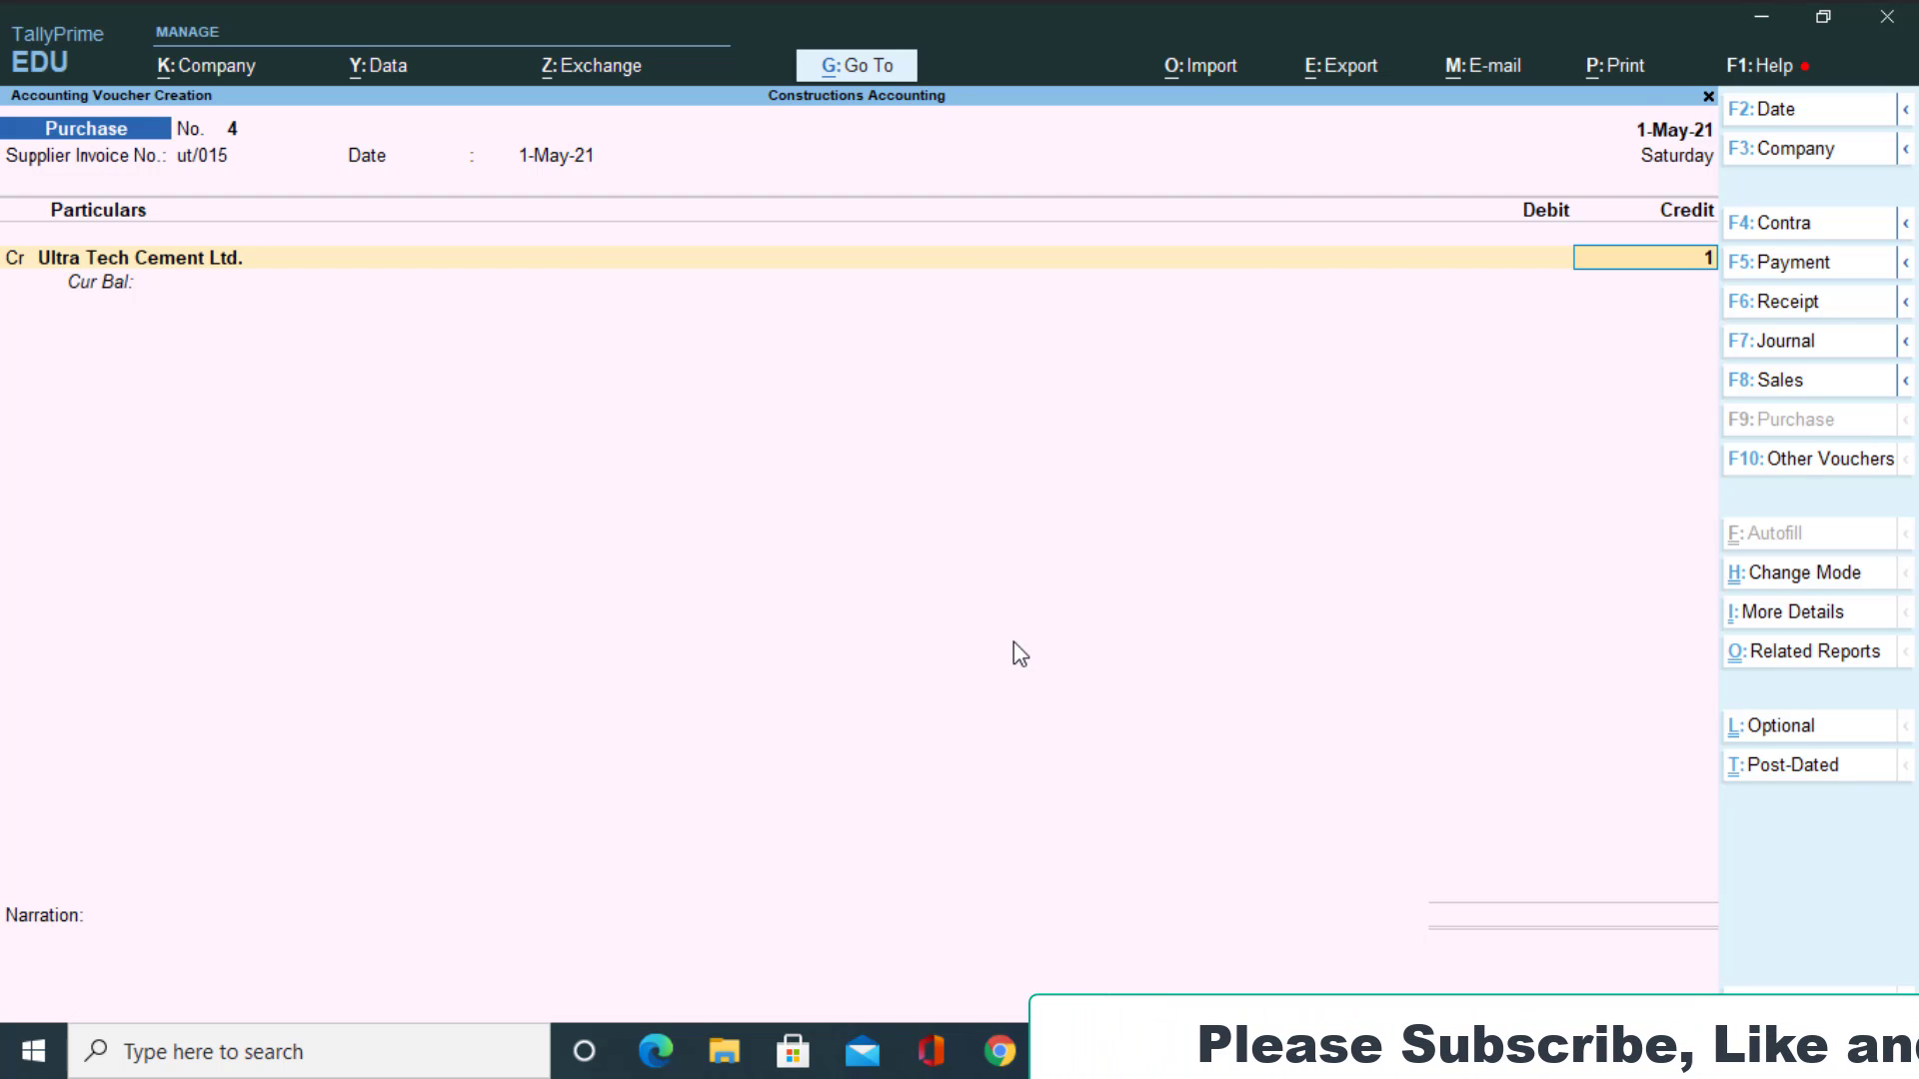
pyautogui.press('Return')
pyautogui.press('Return')
pyautogui.hotkey('ctrl', 'a')
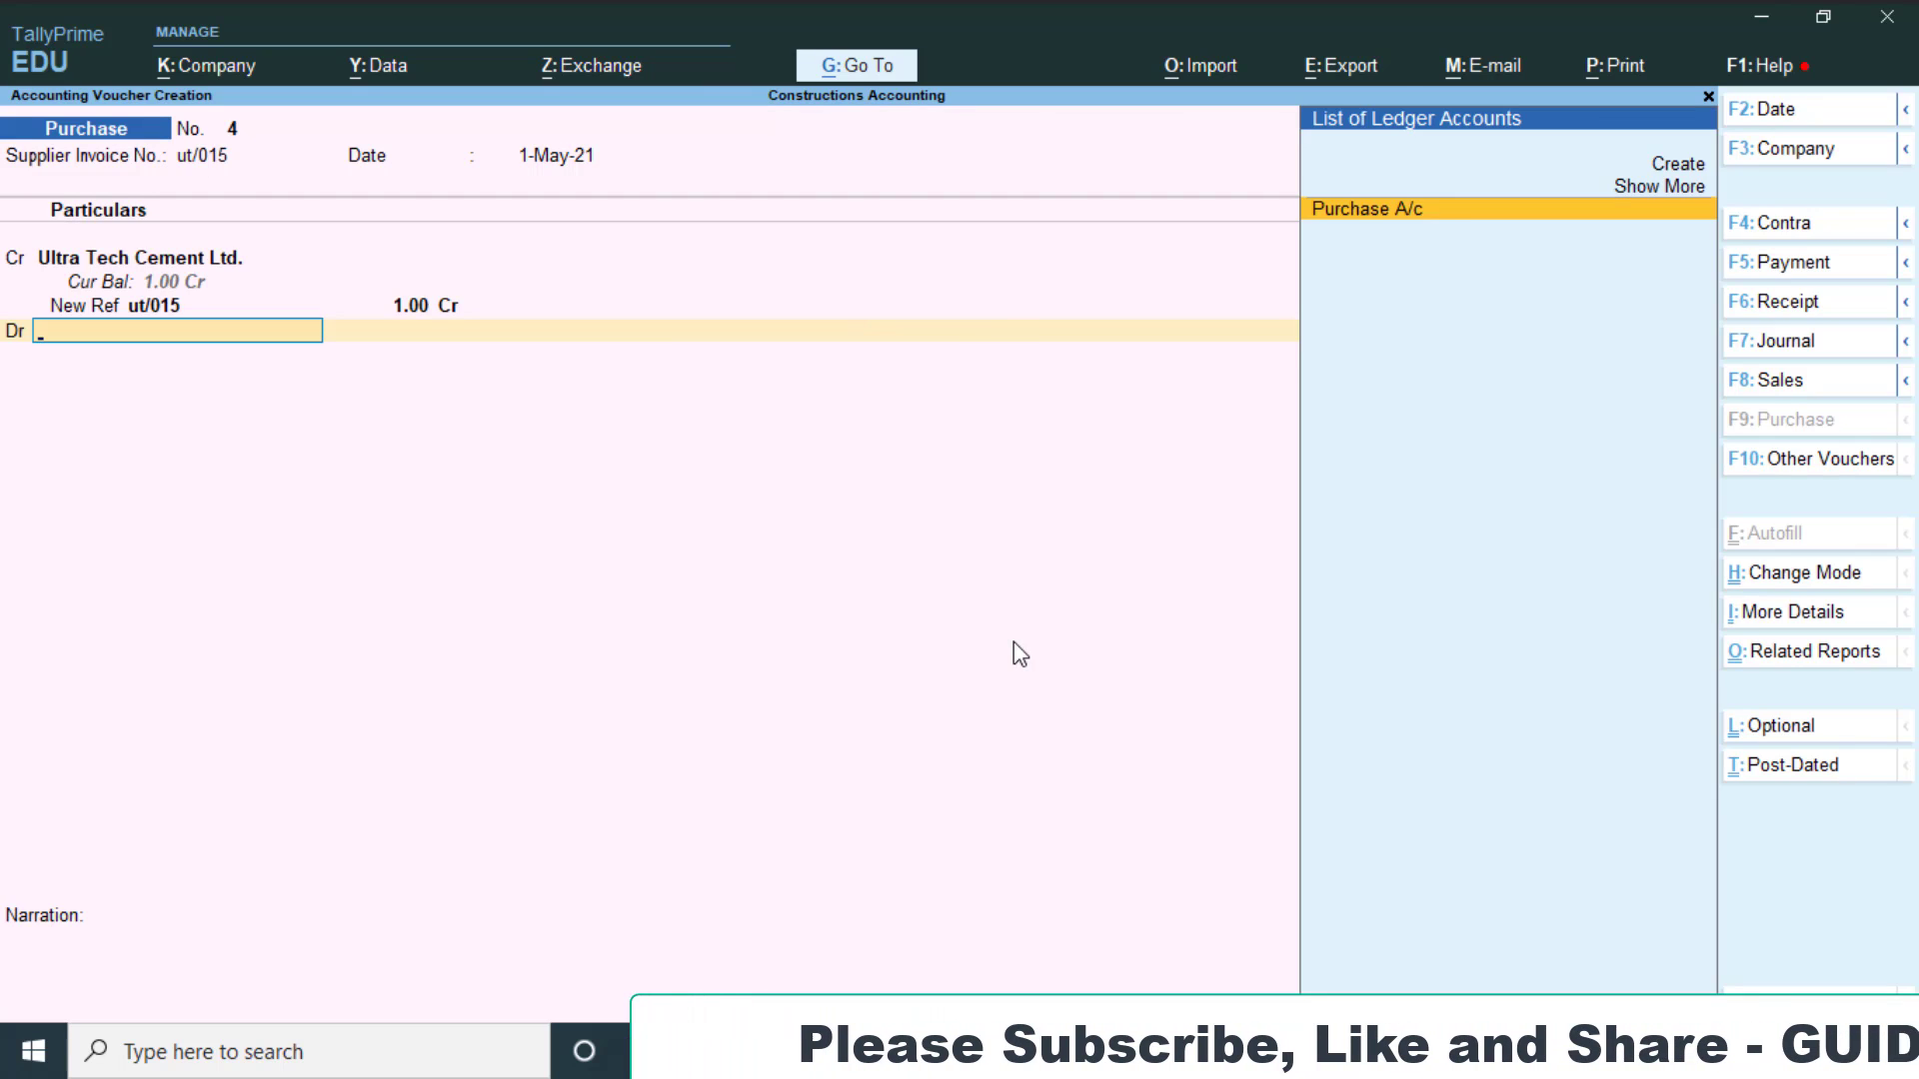
pyautogui.press('Return')
pyautogui.press('Return')
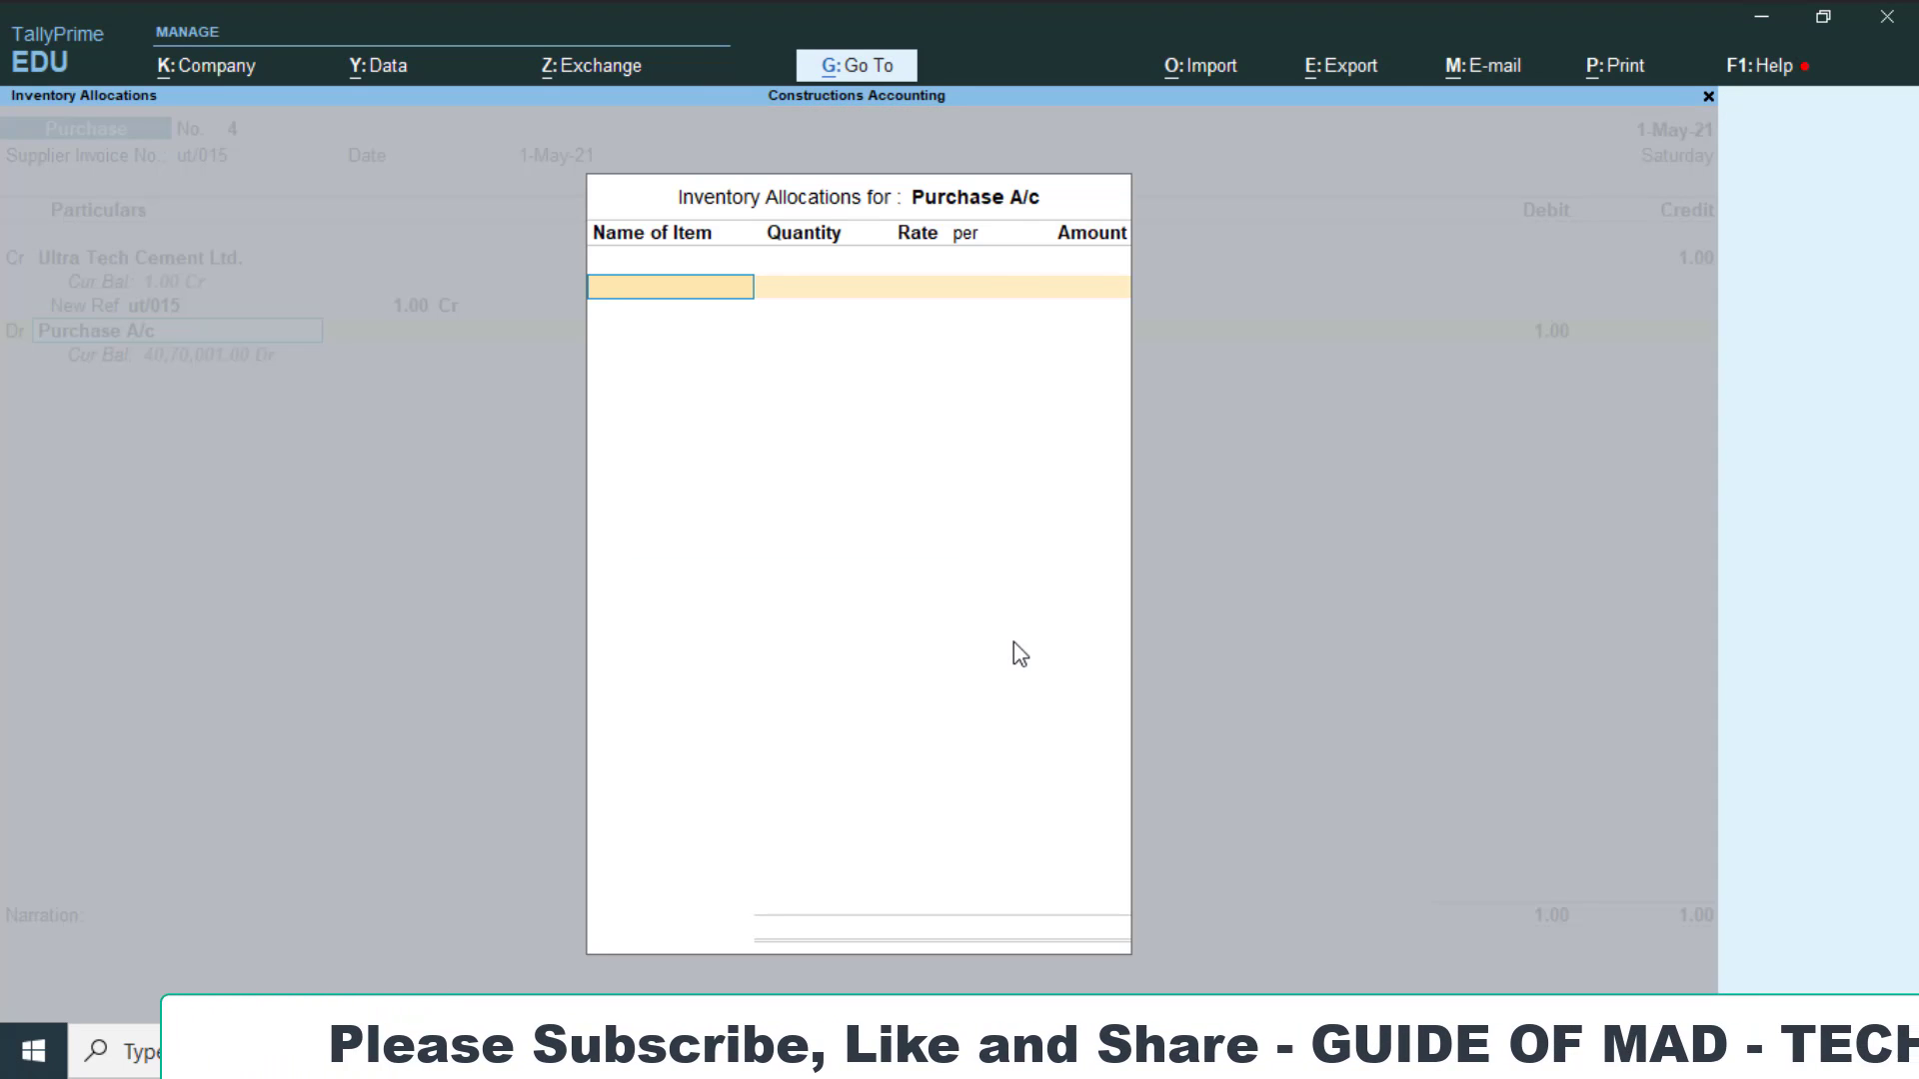
# Debit Purchase A/c with 240 MT Cement at 6,000 per MT in the Main Location godown
pyautogui.hotkey('alt', 'Tab')
pyautogui.hotkey('alt', 'Tab')
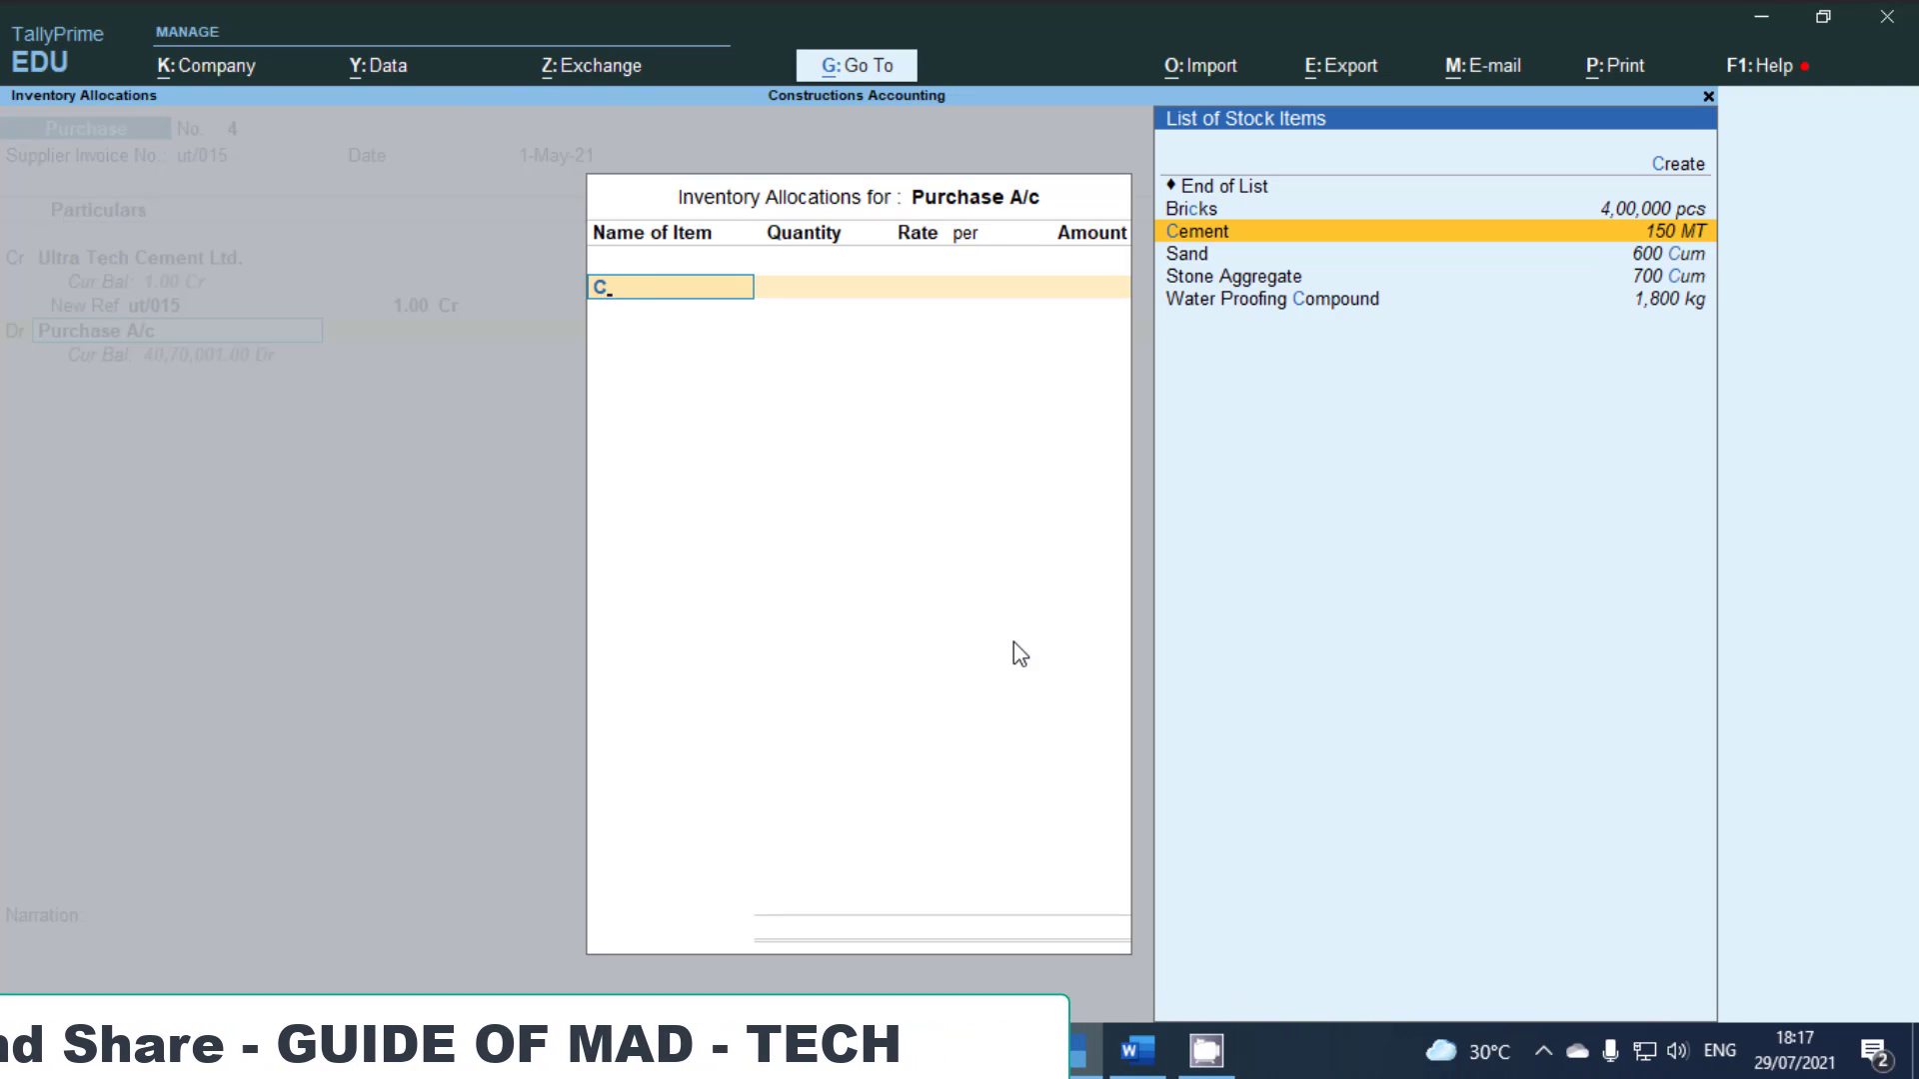
pyautogui.press('Return')
pyautogui.hotkey('alt', 'Tab')
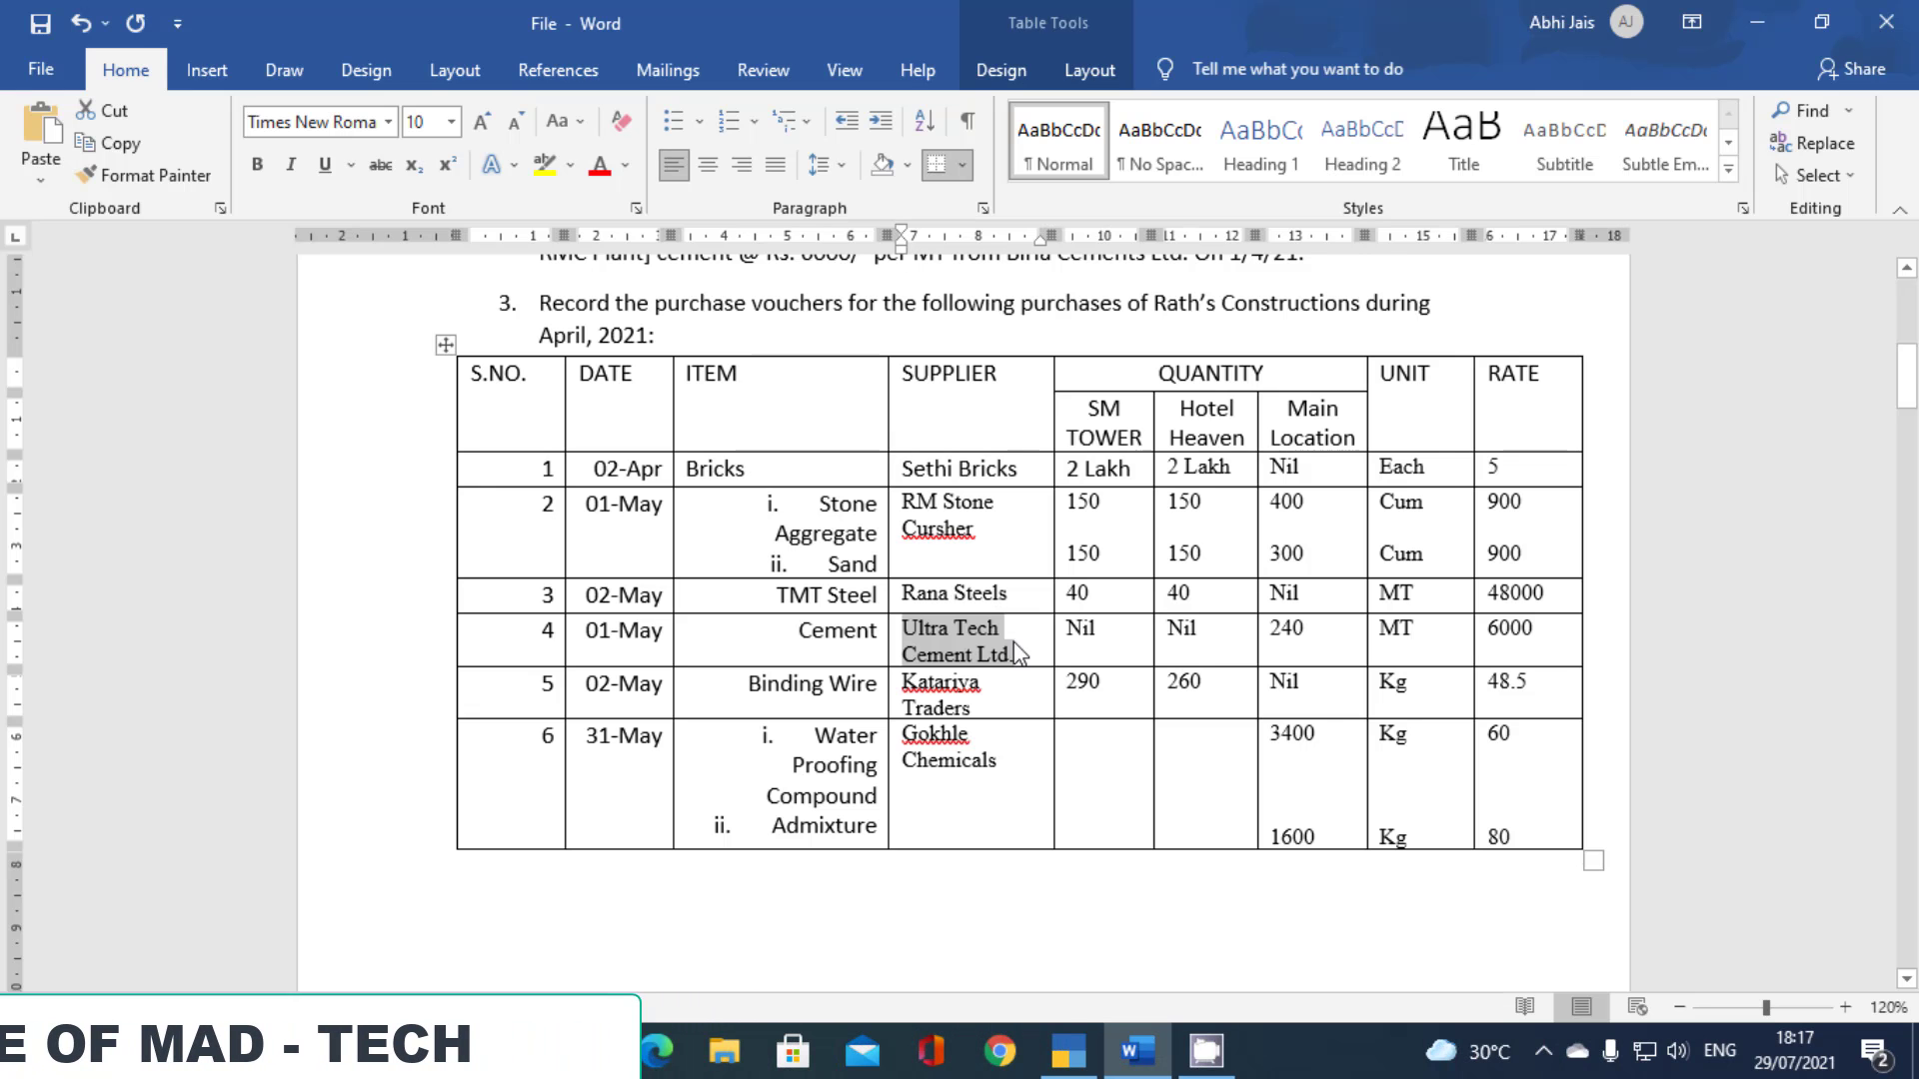
pyautogui.click(1275, 627)
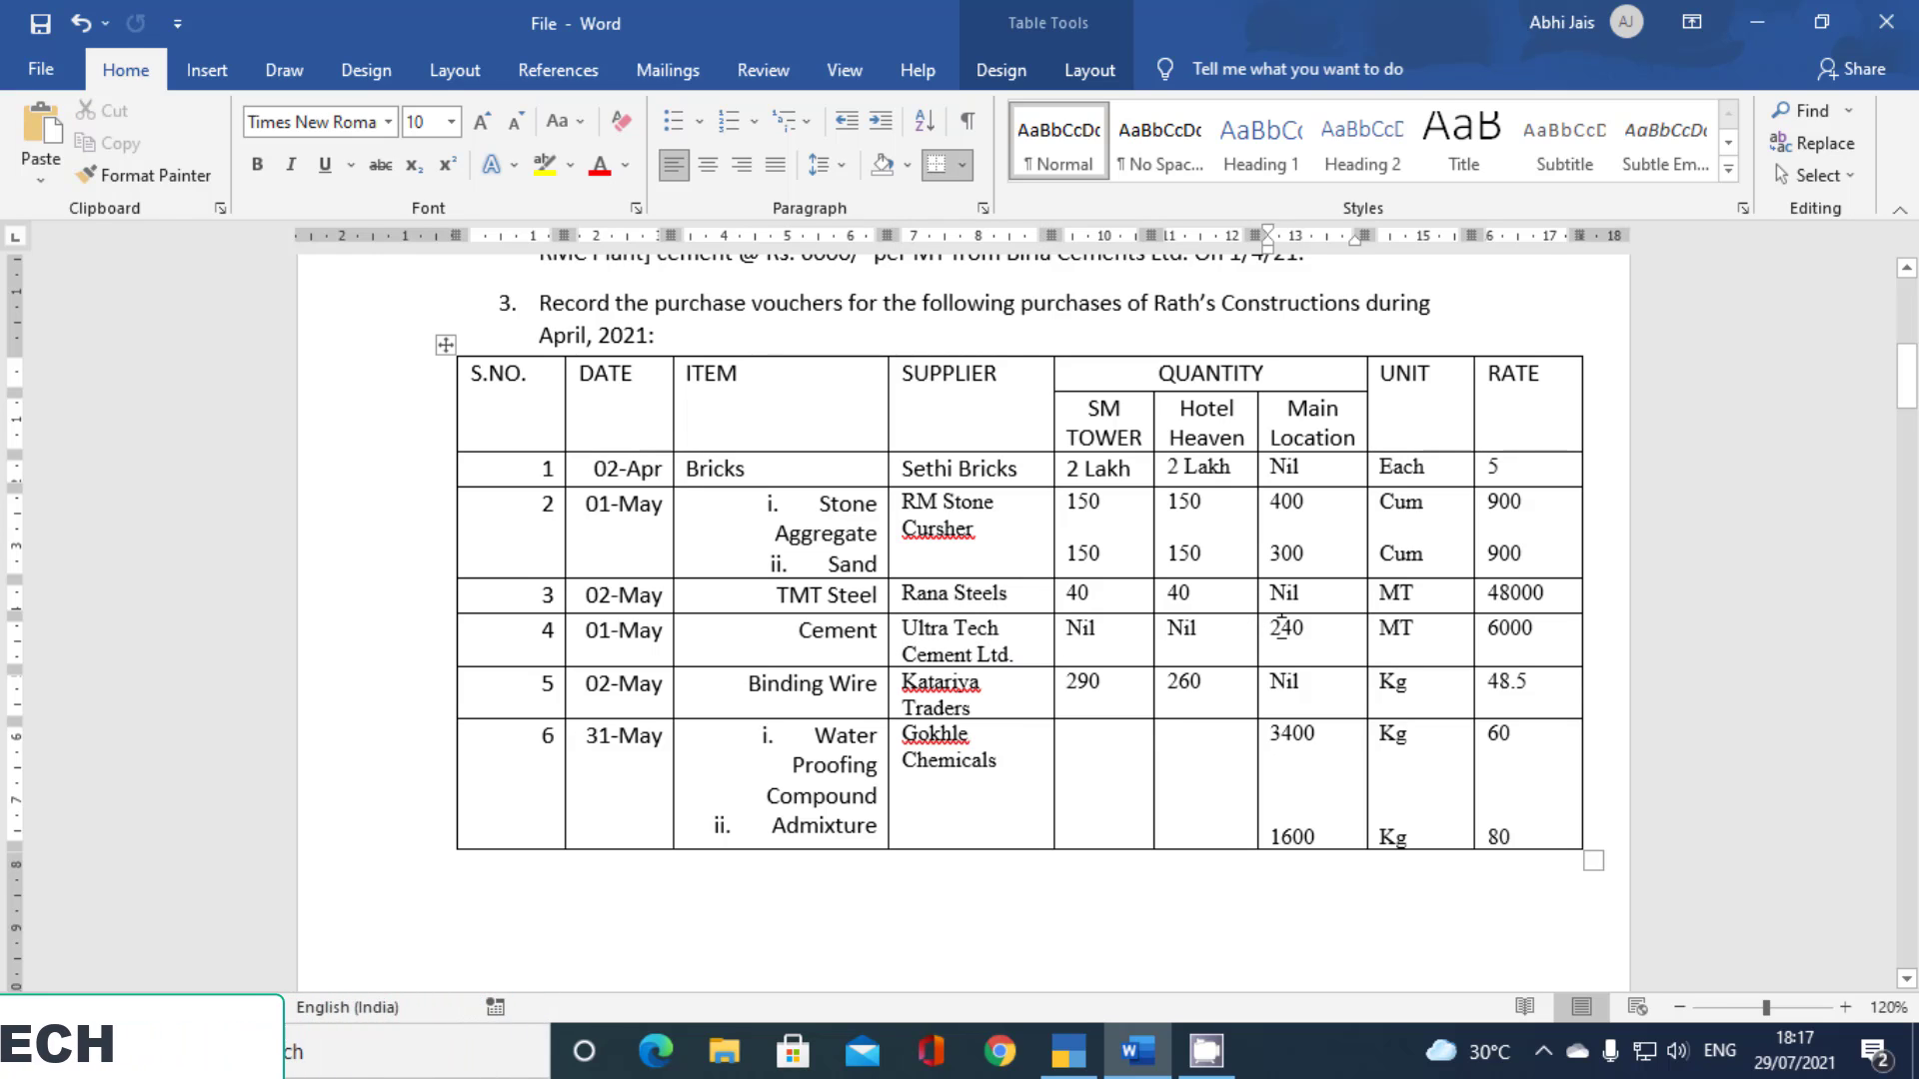
pyautogui.hotkey('alt', 'Tab')
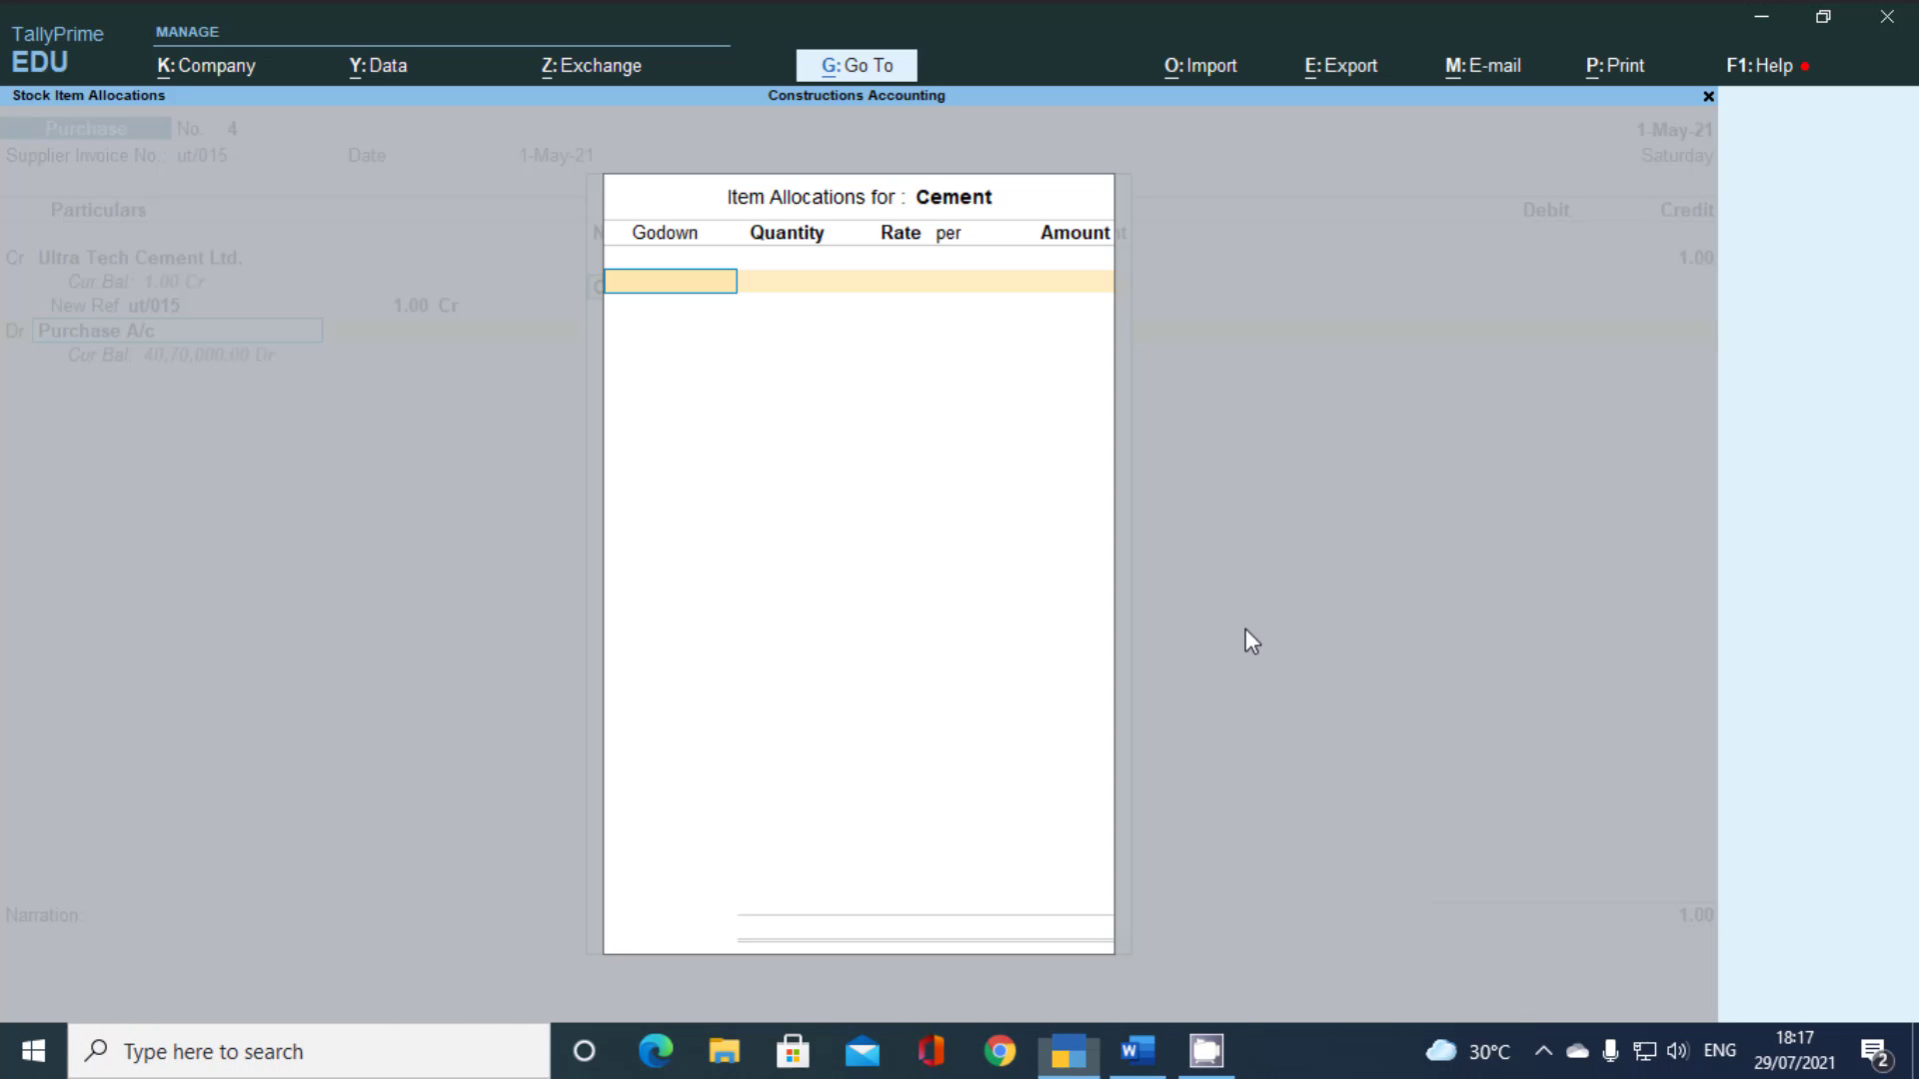
pyautogui.press('Down')
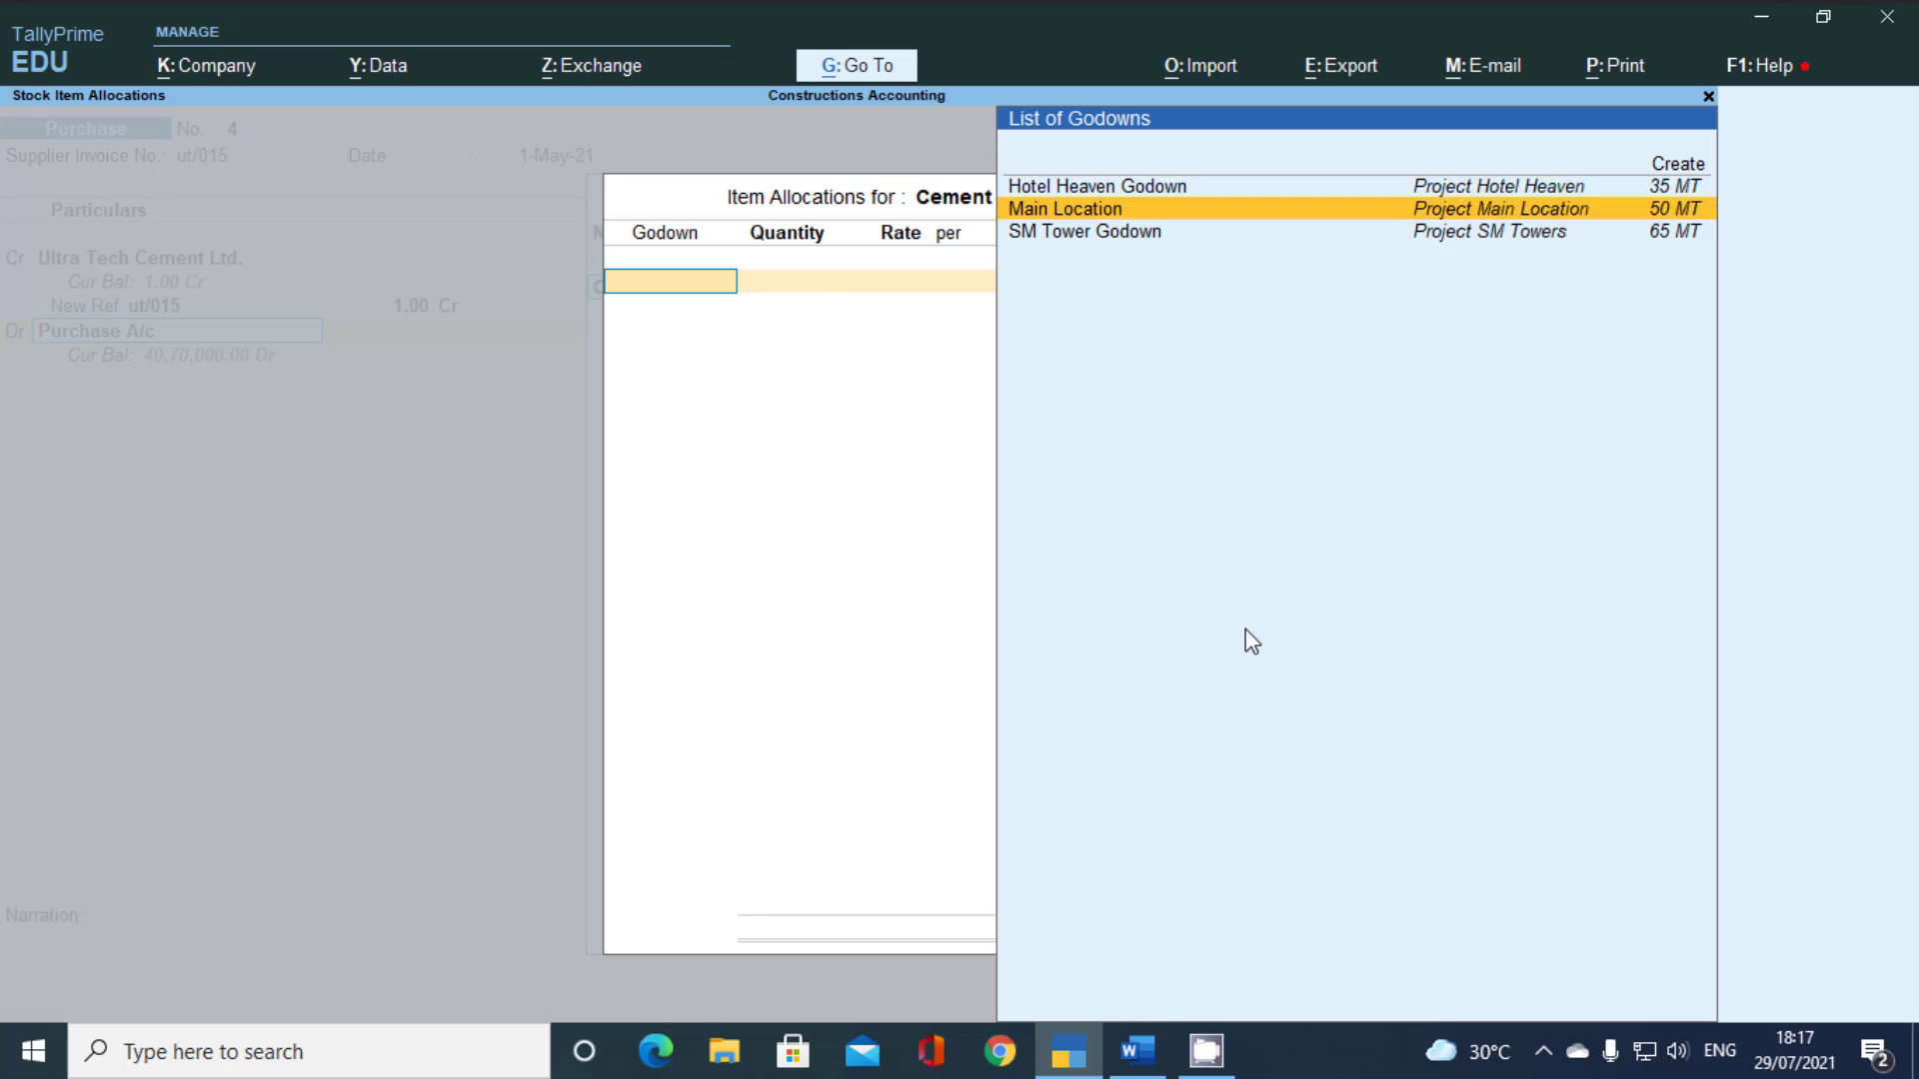
pyautogui.press('Return')
pyautogui.hotkey('alt', 'Tab')
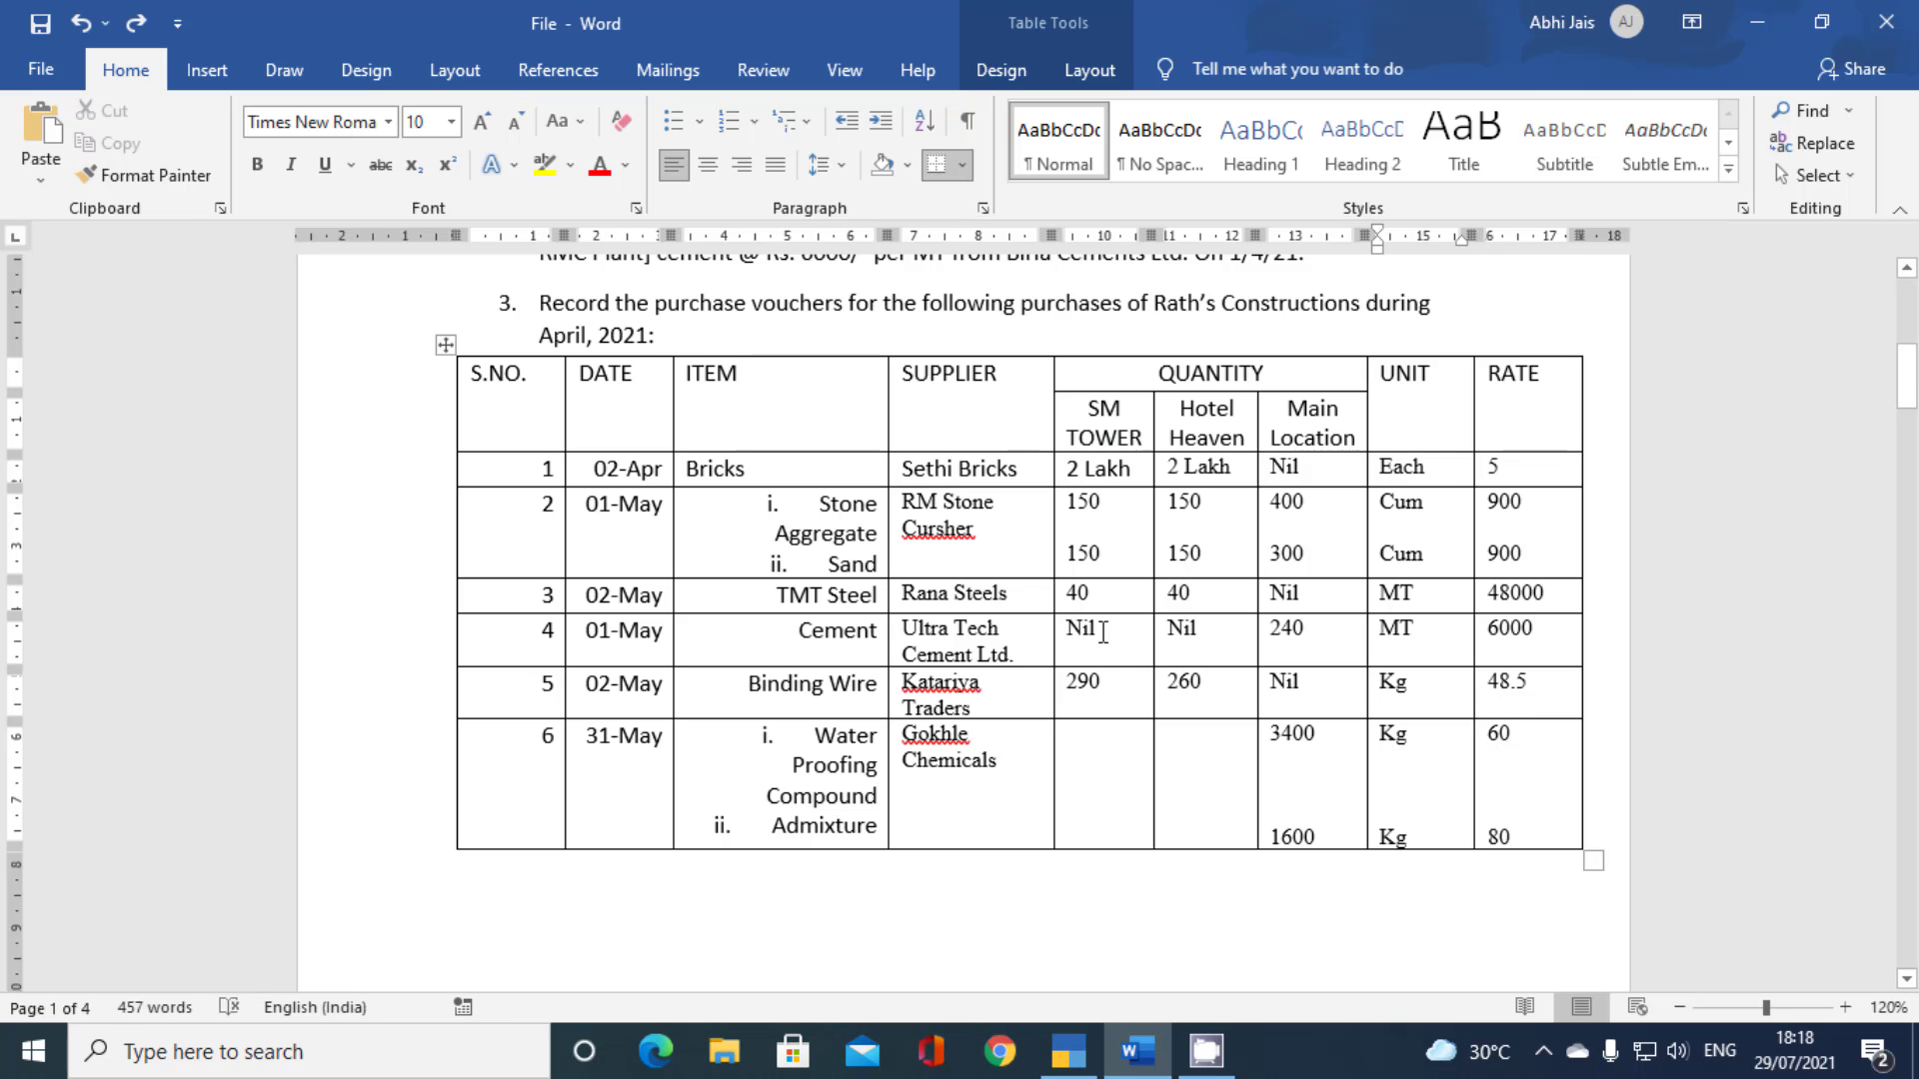
pyautogui.hotkey('alt', 'Tab')
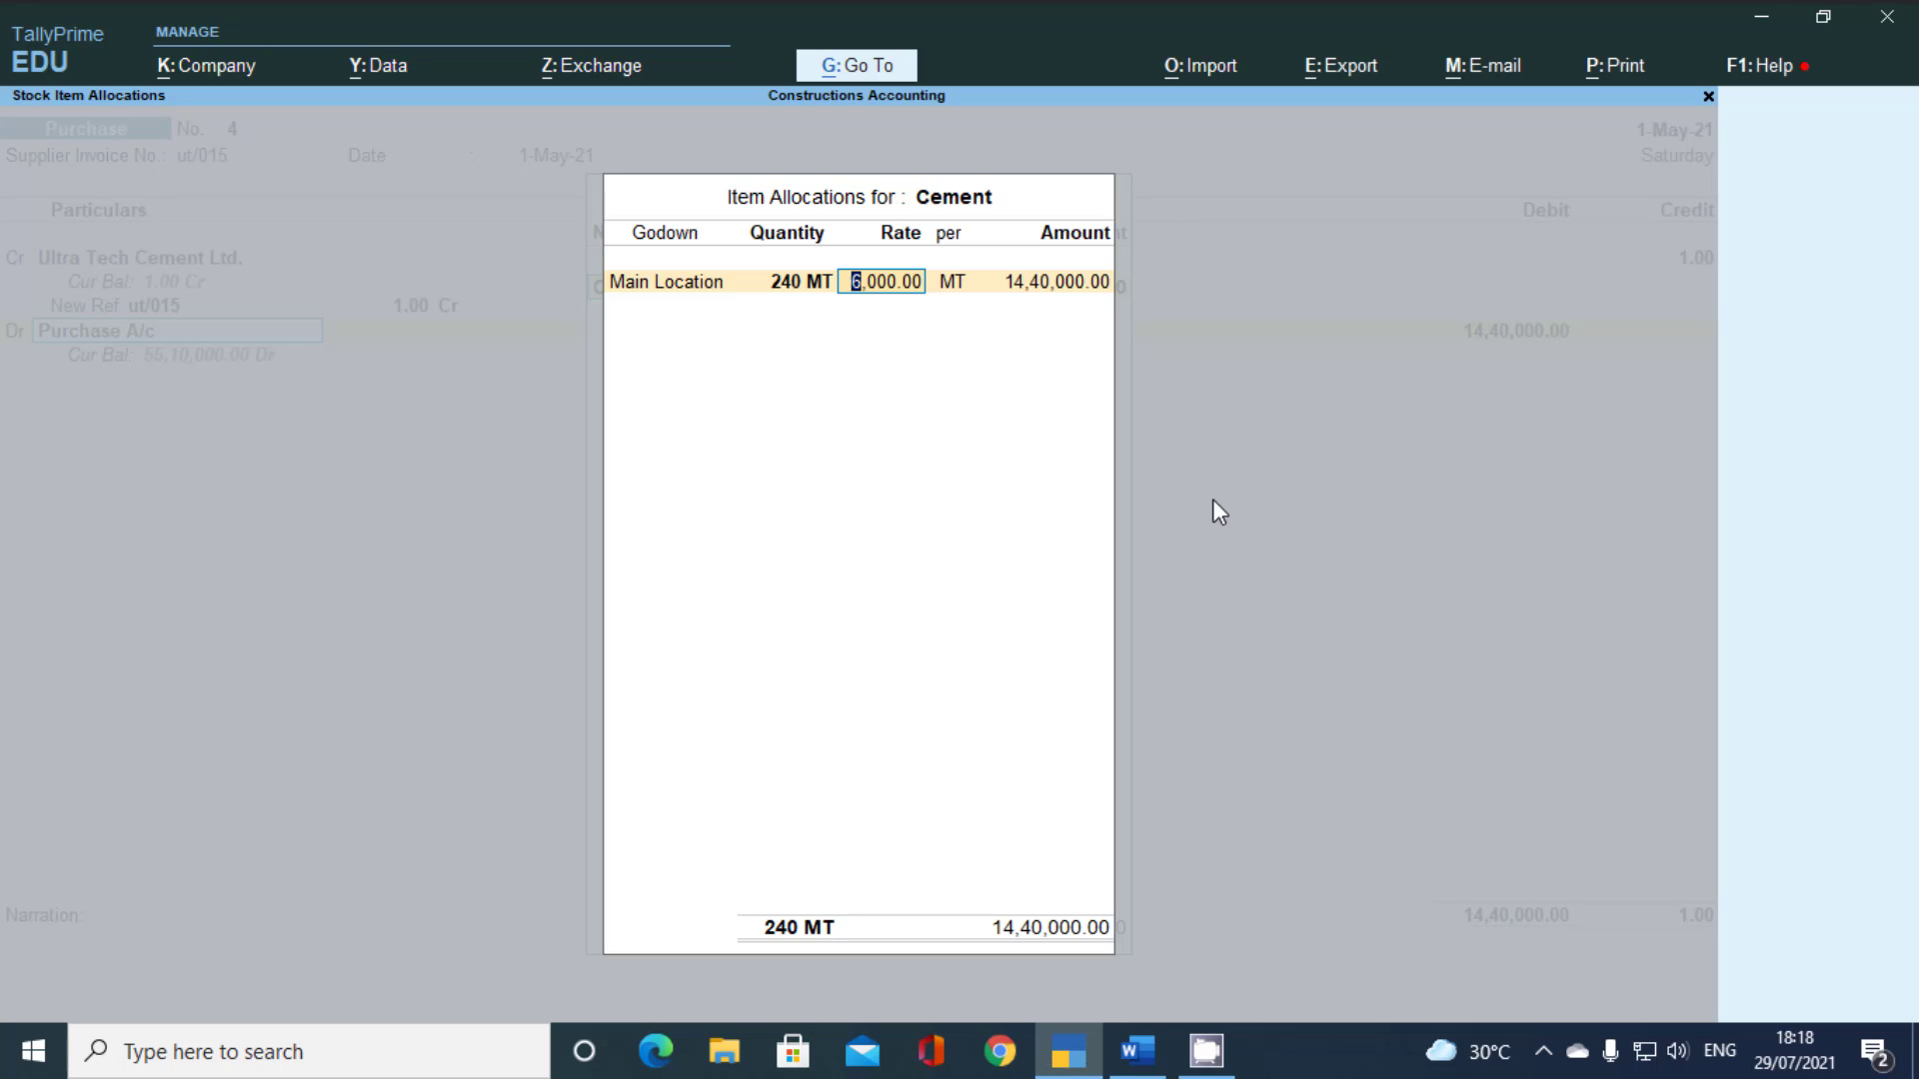
pyautogui.press('Return')
pyautogui.press('Return')
pyautogui.press('Return')
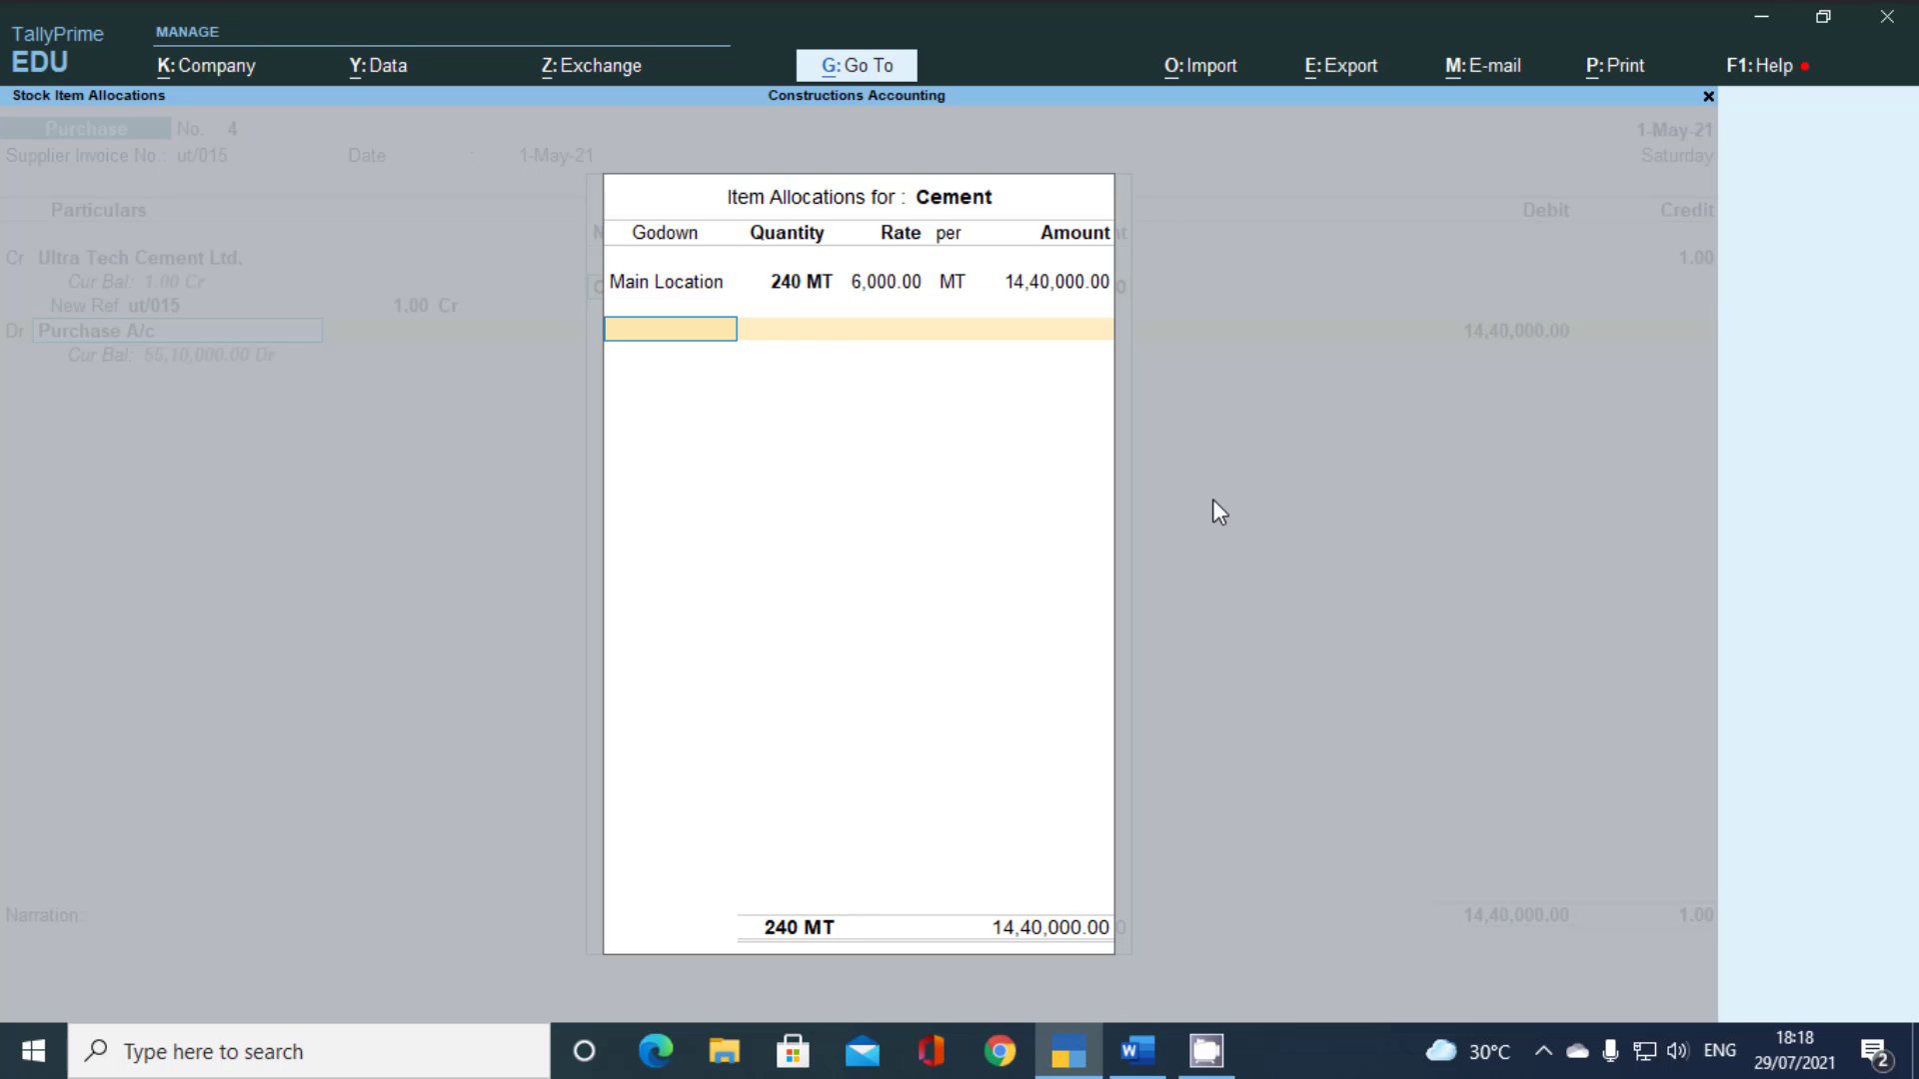
pyautogui.press('Return')
pyautogui.press('Return')
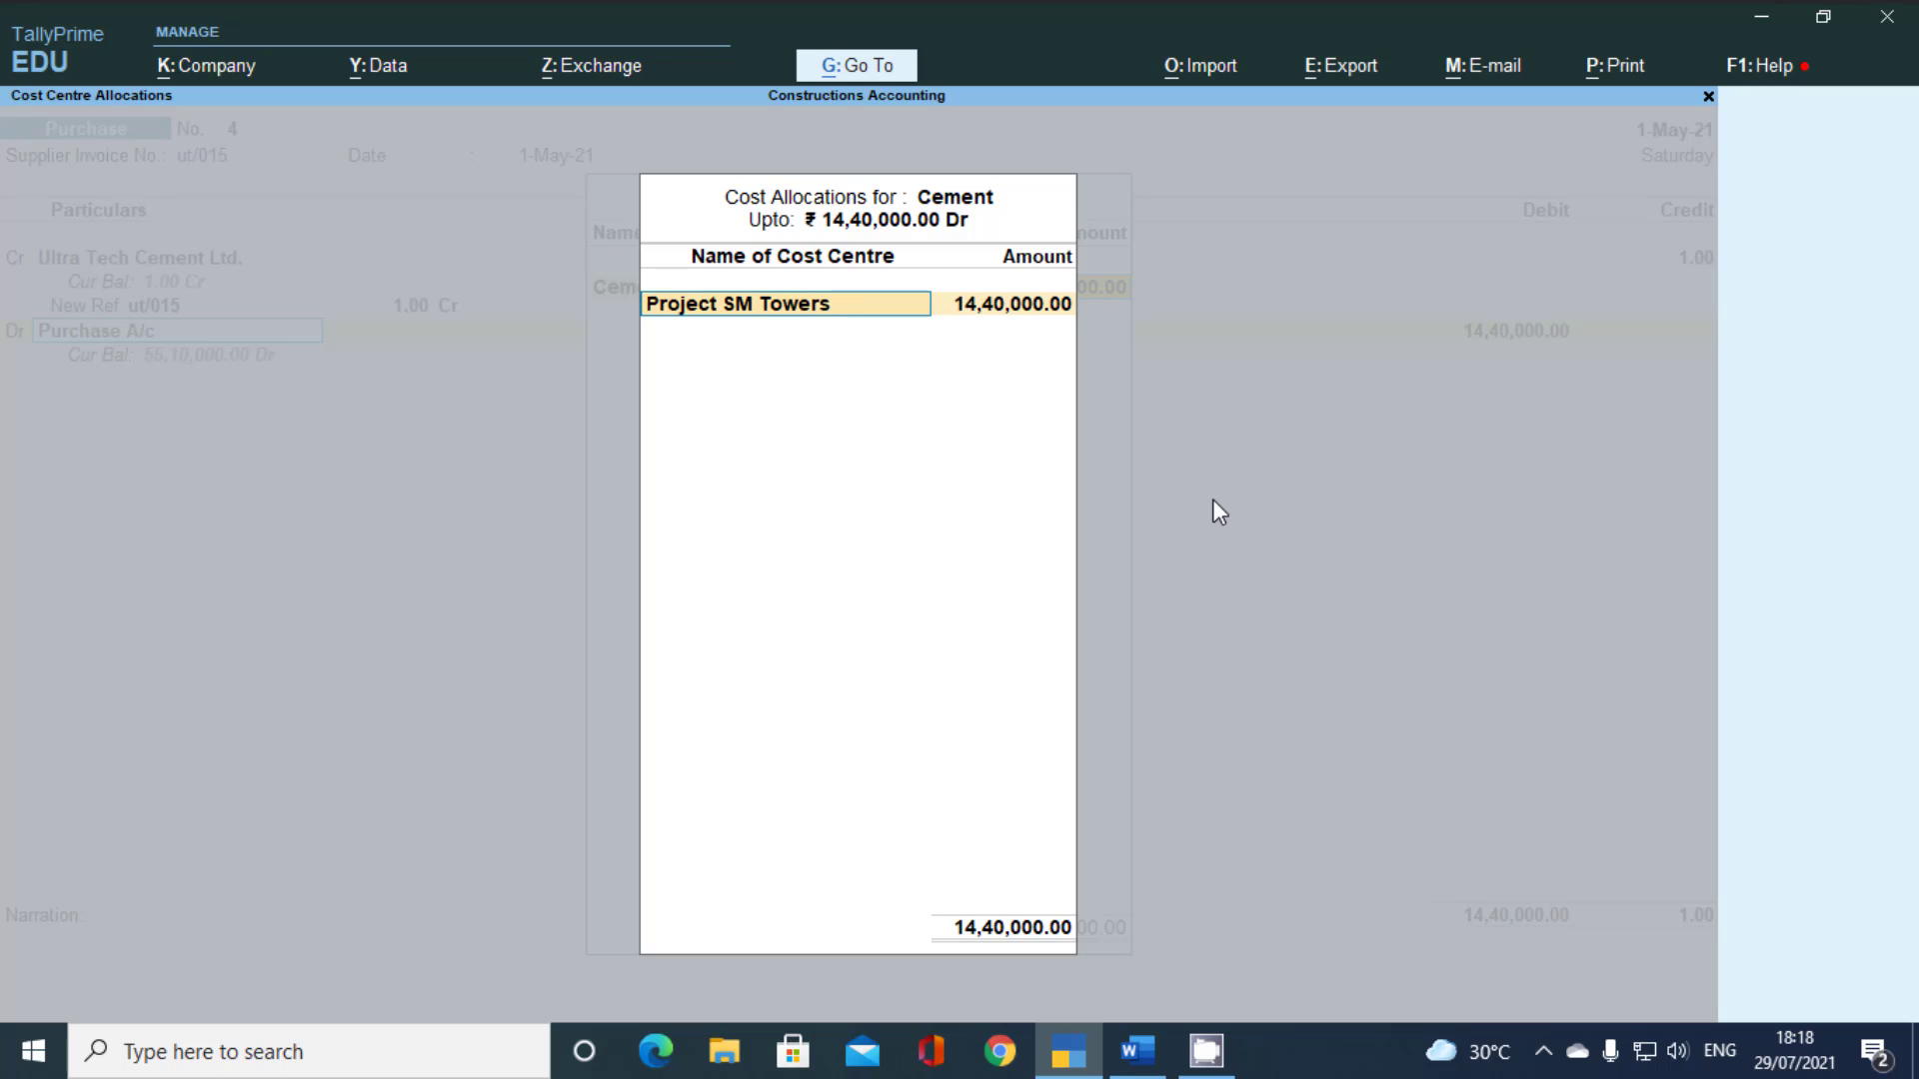
# Allocate the Cement cost to the Project Main Location cost centre
pyautogui.write('P')
pyautogui.press('Down')
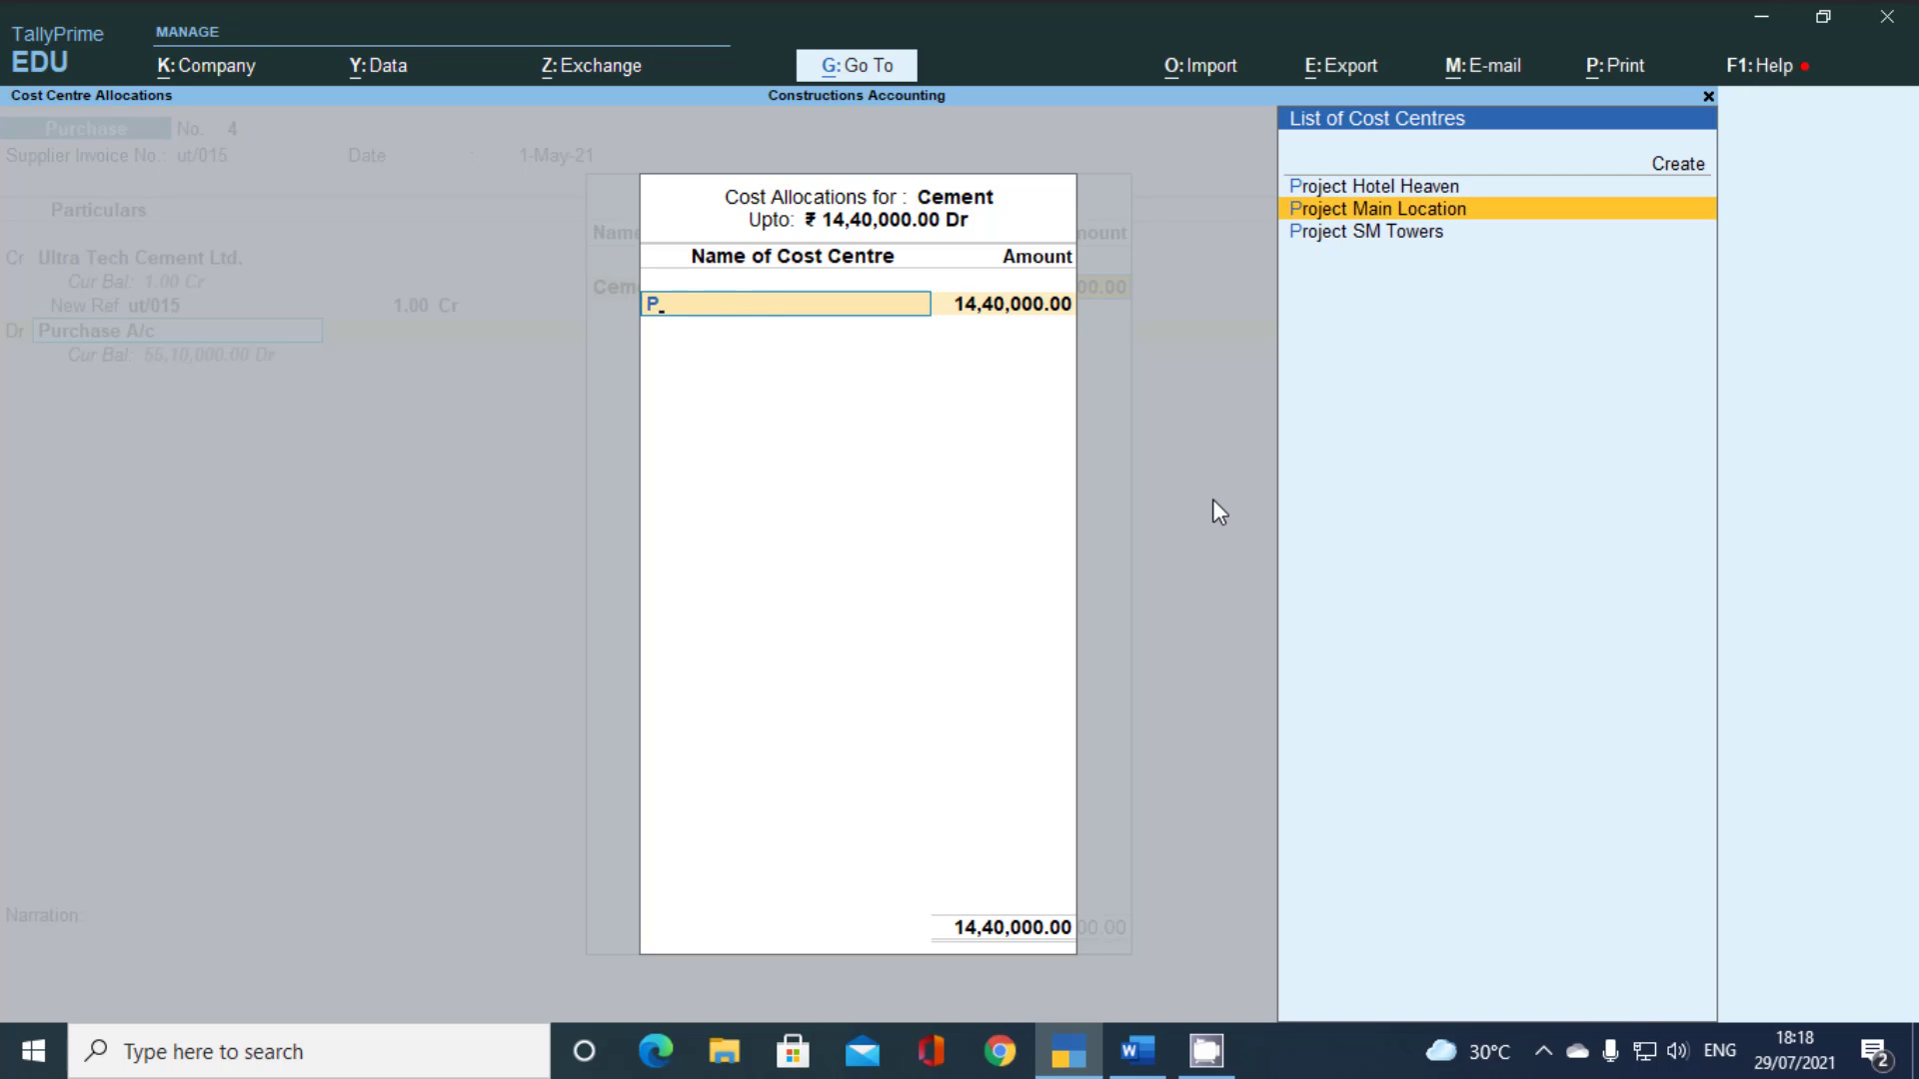
pyautogui.press('Return')
pyautogui.press('Return')
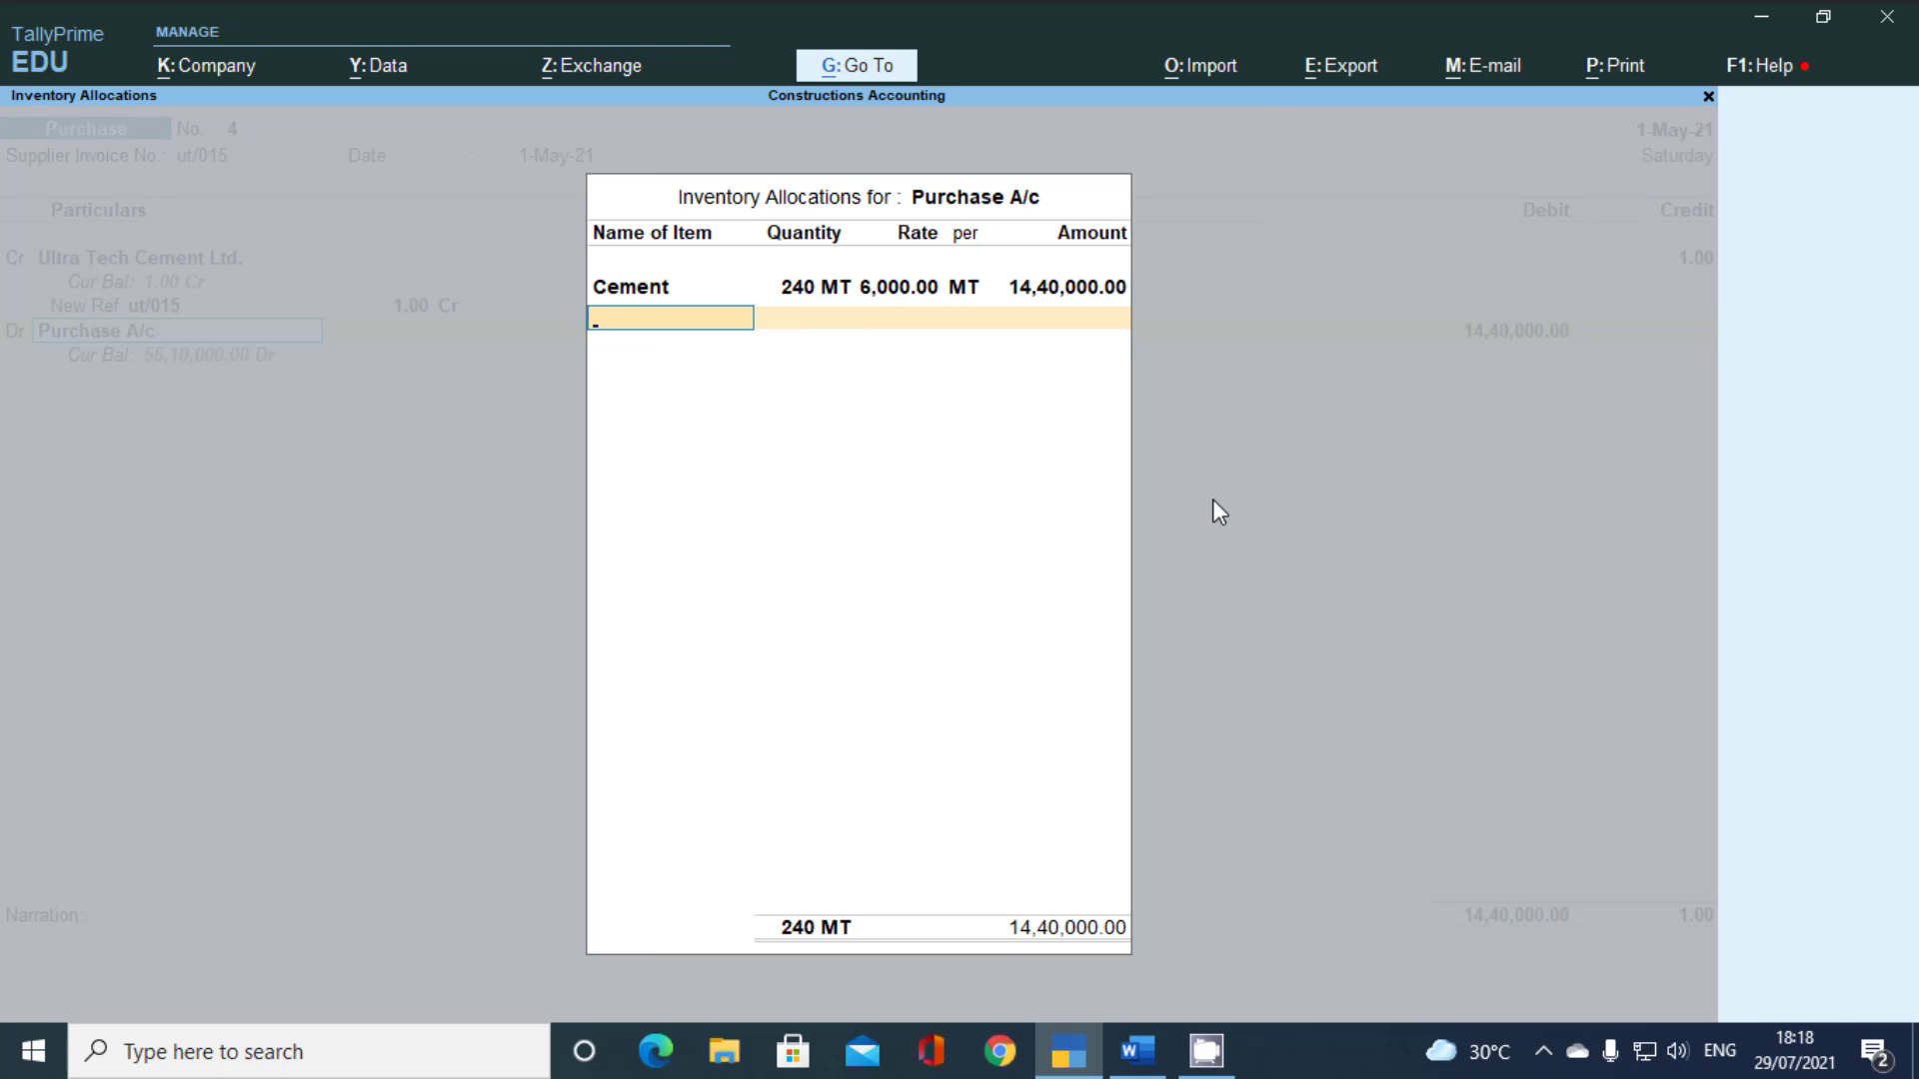
pyautogui.press('Return')
# Correct Ultra Tech Cement Ltd.'s credit to 14,40,000, decline GST details and save voucher 4
pyautogui.press('BackSpace')
pyautogui.press('BackSpace')
pyautogui.press('BackSpace')
pyautogui.press('BackSpace')
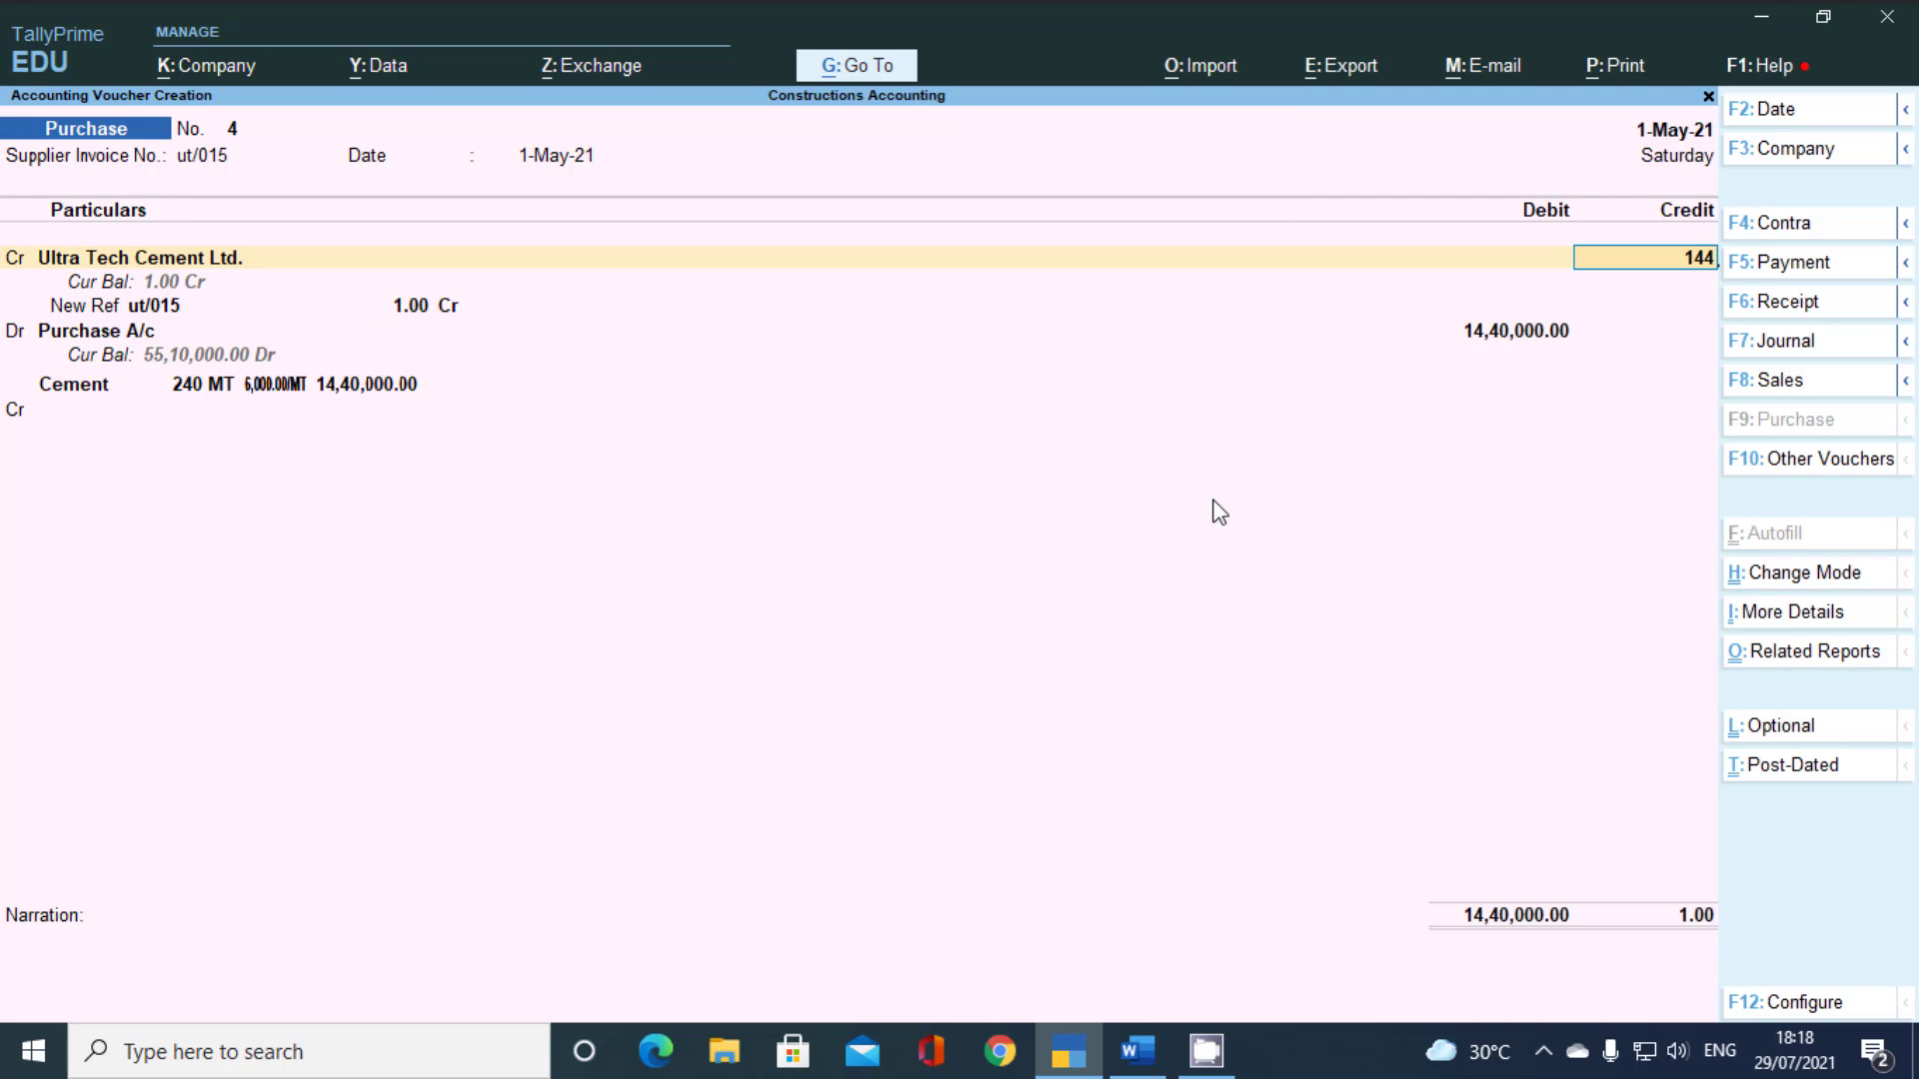
pyautogui.write('144000')
pyautogui.press('Return')
pyautogui.press('Return')
pyautogui.press('Return')
pyautogui.press('Return')
pyautogui.press('Return')
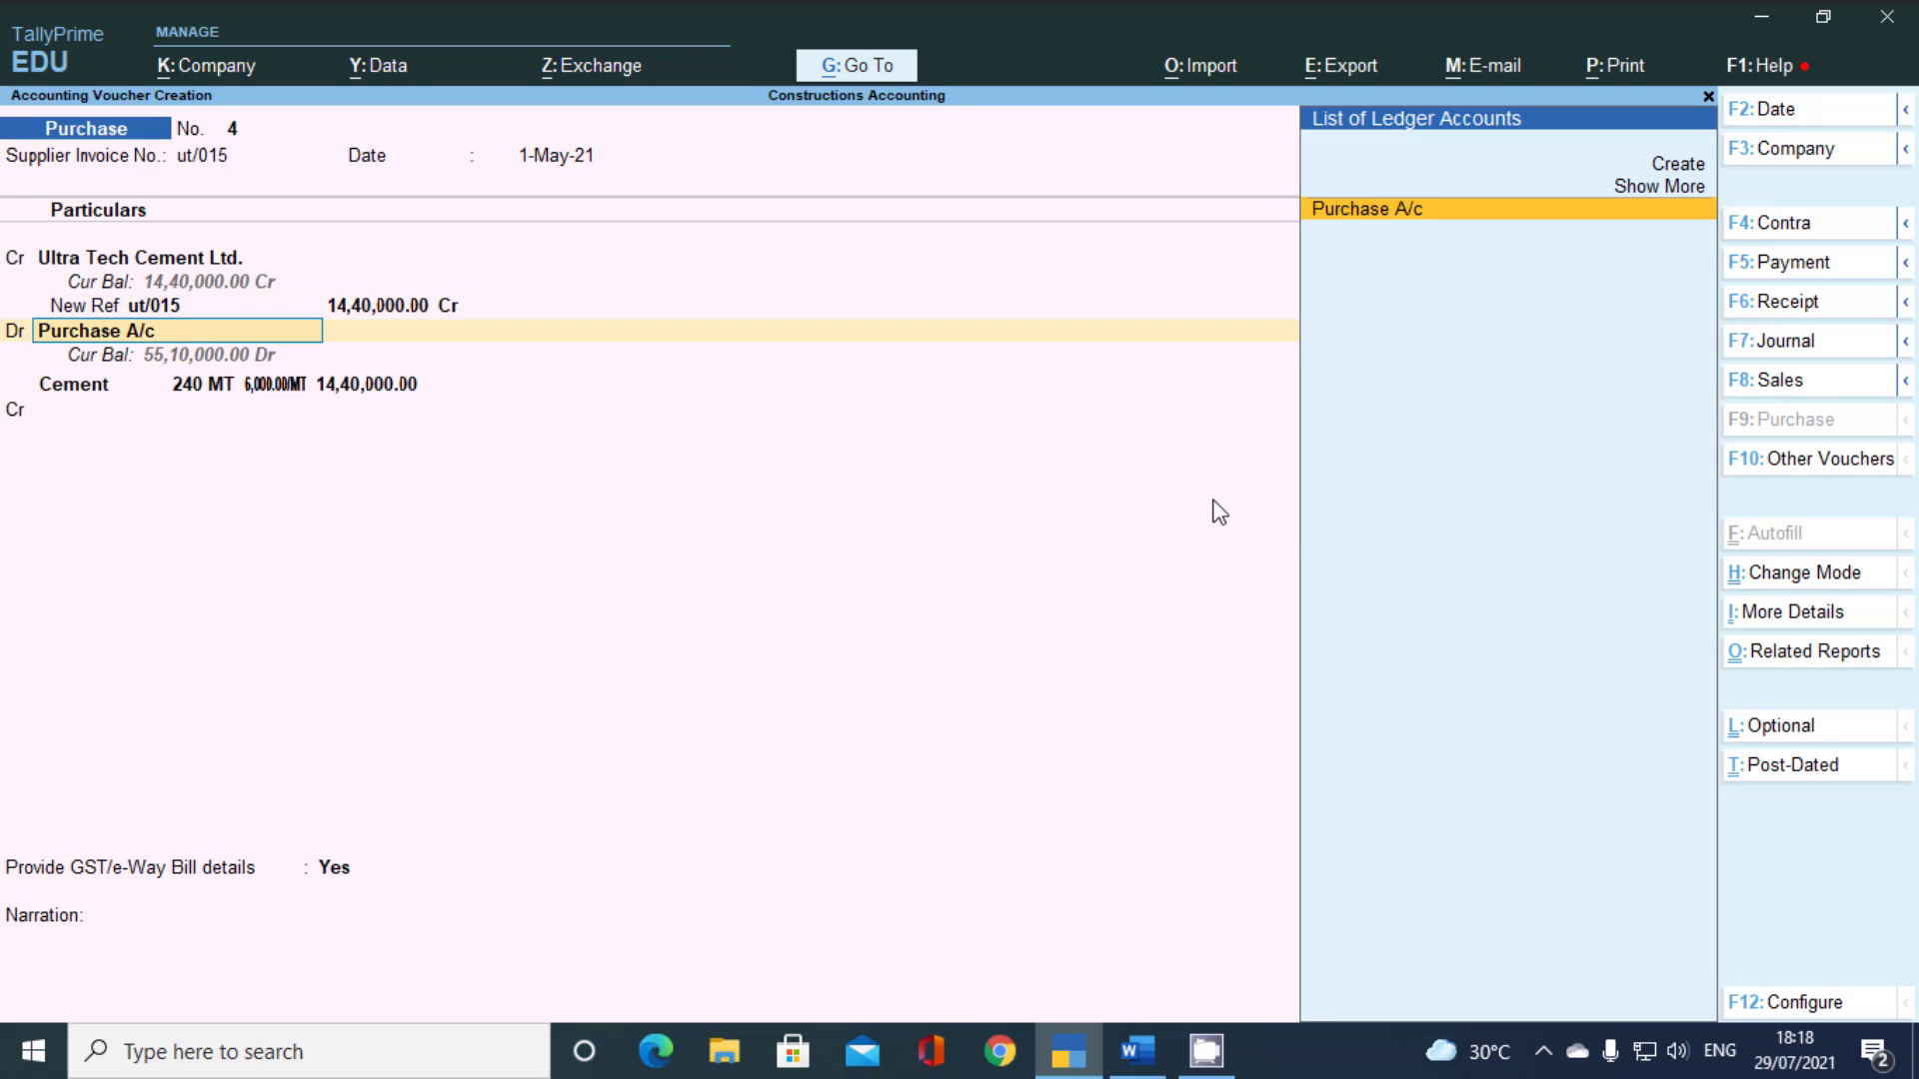
pyautogui.press('Return')
pyautogui.press('Return')
pyautogui.press('Return')
pyautogui.press('Return')
pyautogui.press('Return')
pyautogui.press('Return')
pyautogui.press('Return')
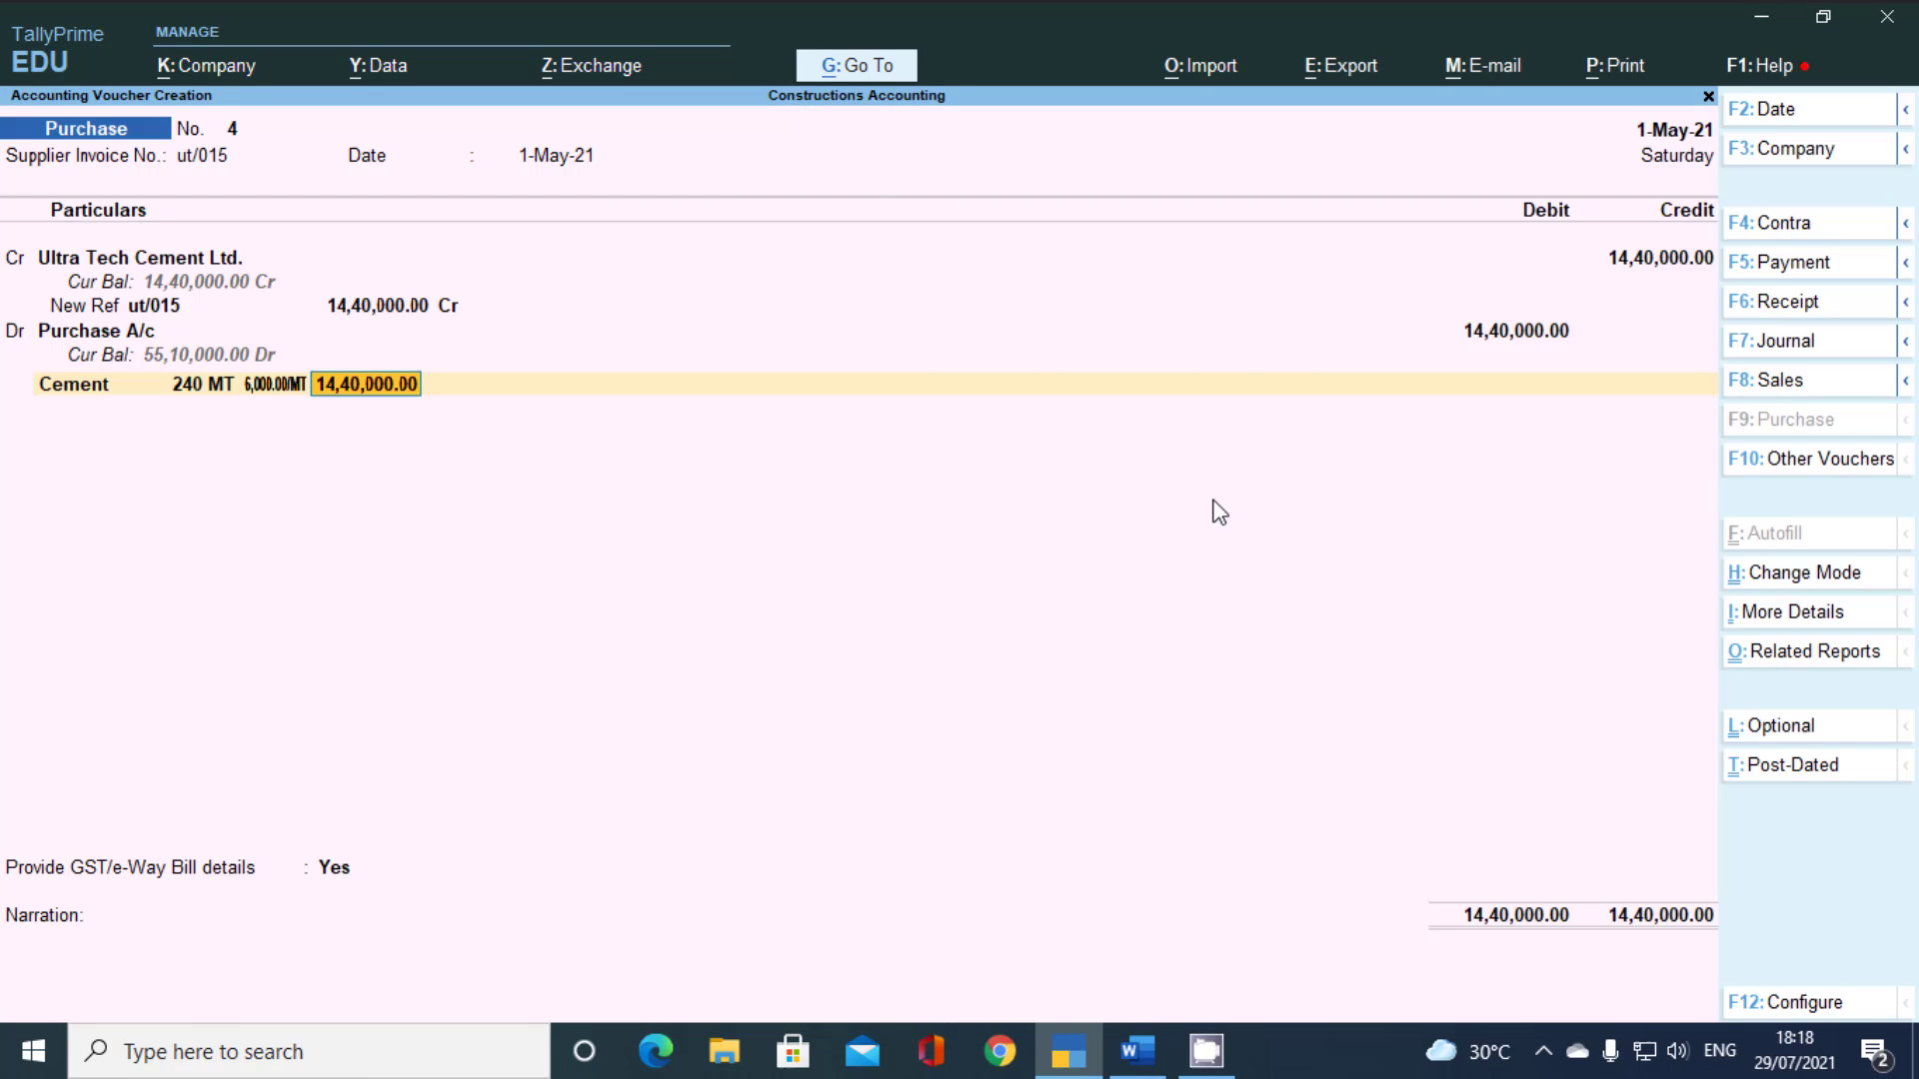
pyautogui.press('Return')
pyautogui.press('Return')
pyautogui.press('Return')
pyautogui.press('Return')
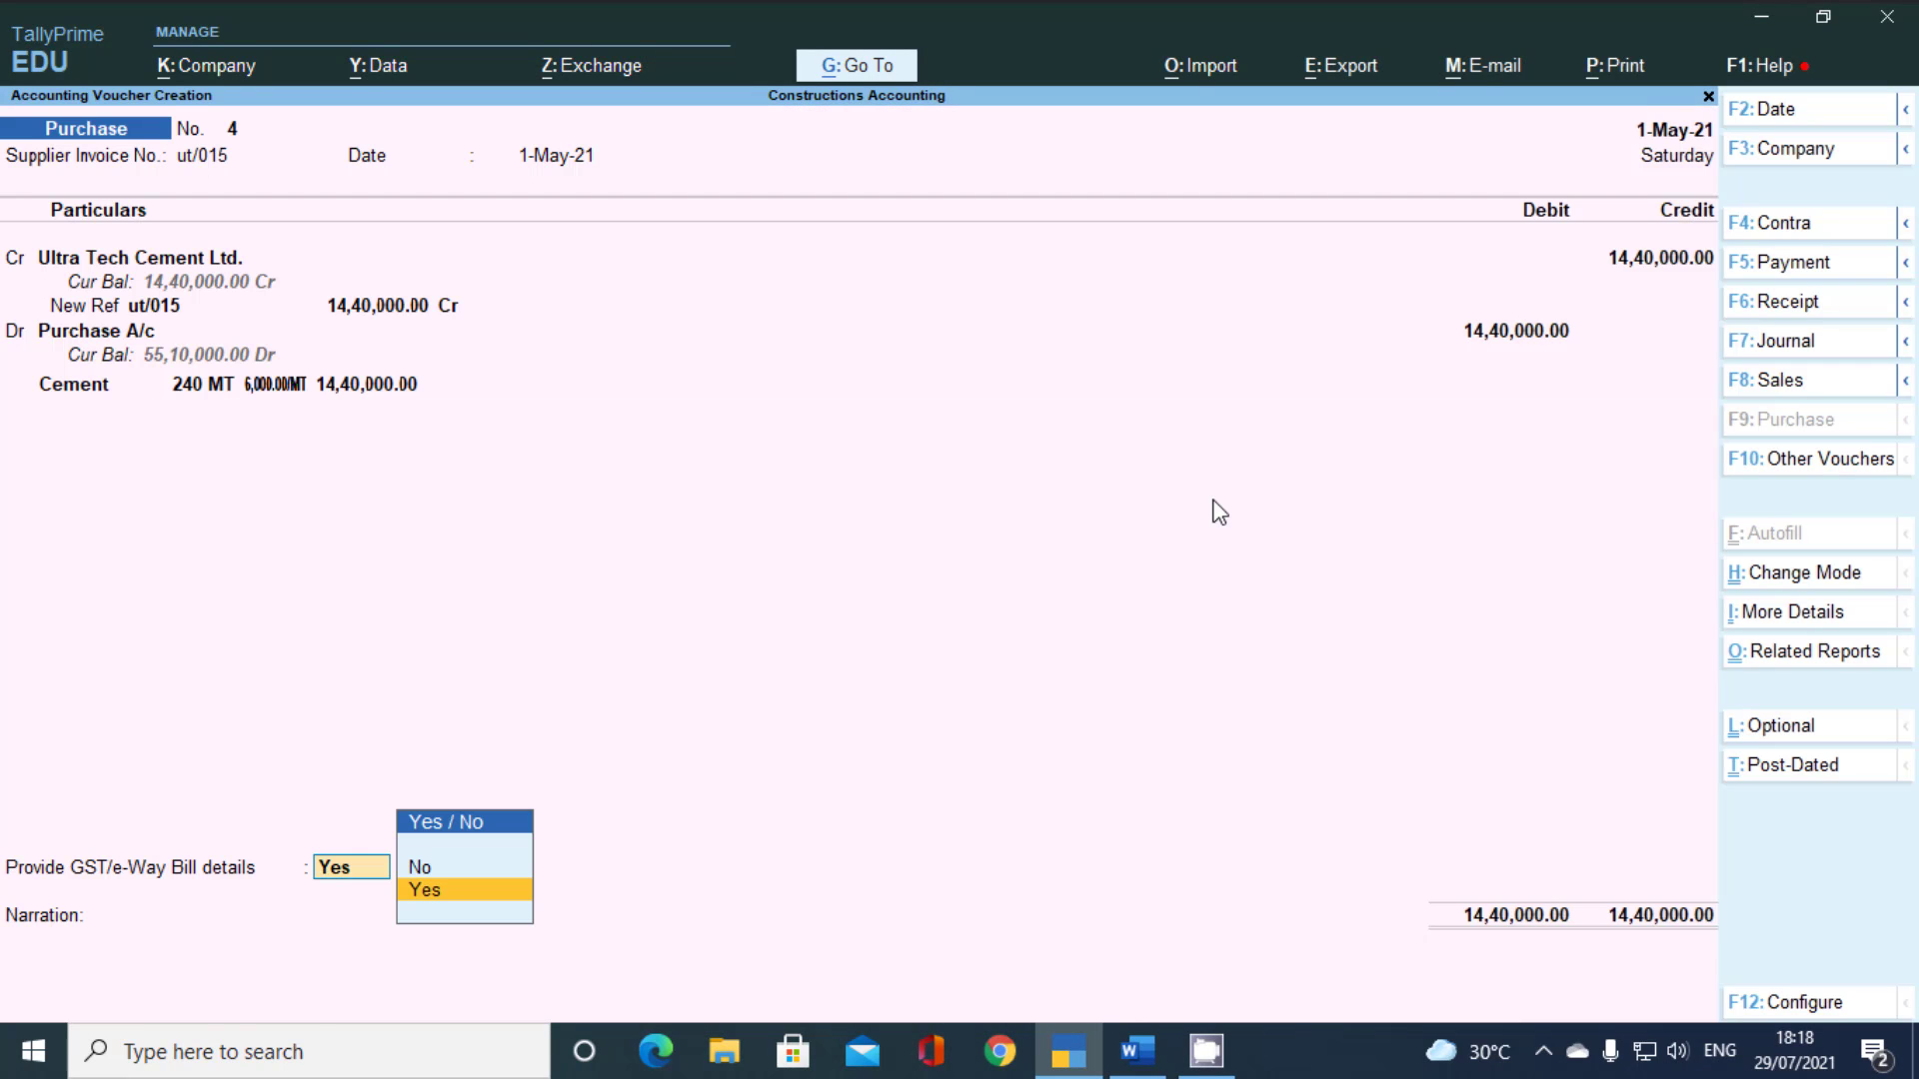
pyautogui.press('Up')
pyautogui.press('Return')
pyautogui.press('Return')
pyautogui.press('Return')
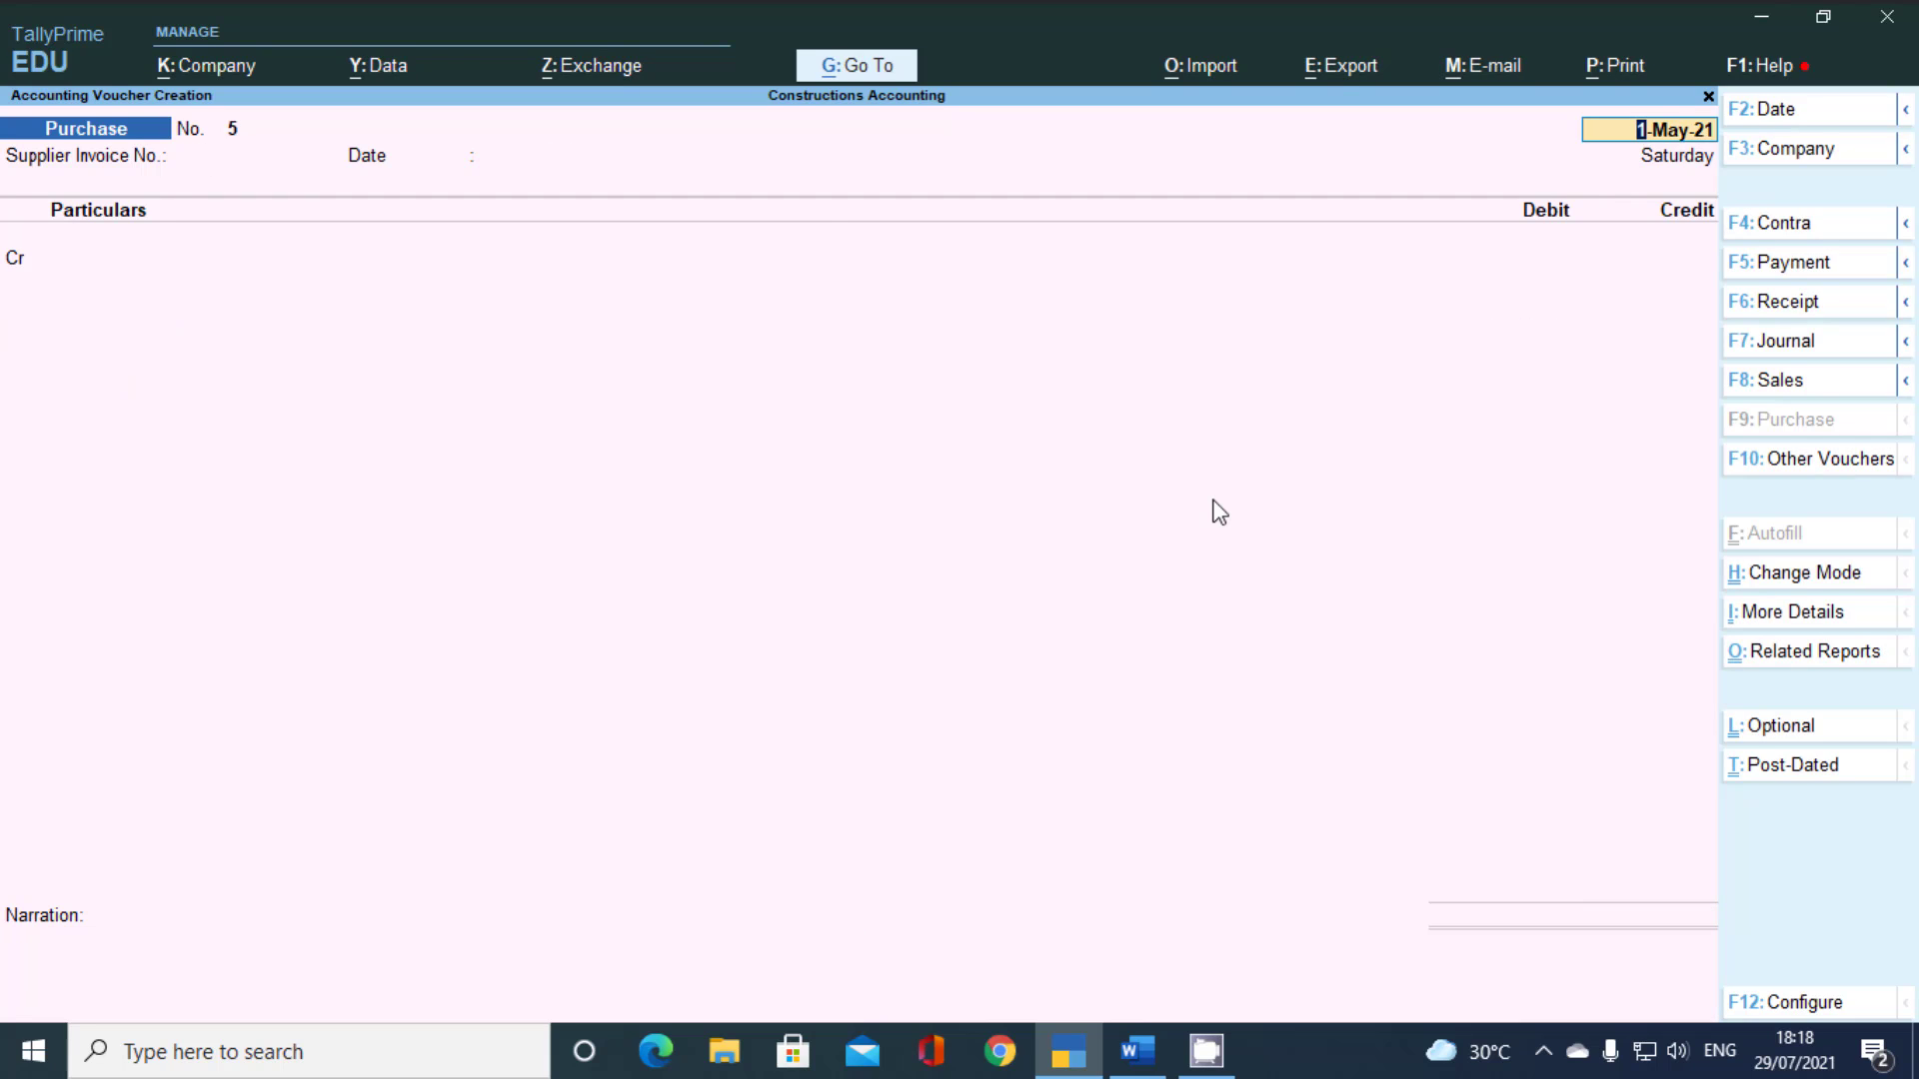
# Date the new purchase voucher 2-May-21 and accept the supplier invoice details
pyautogui.hotkey('alt', 'Tab')
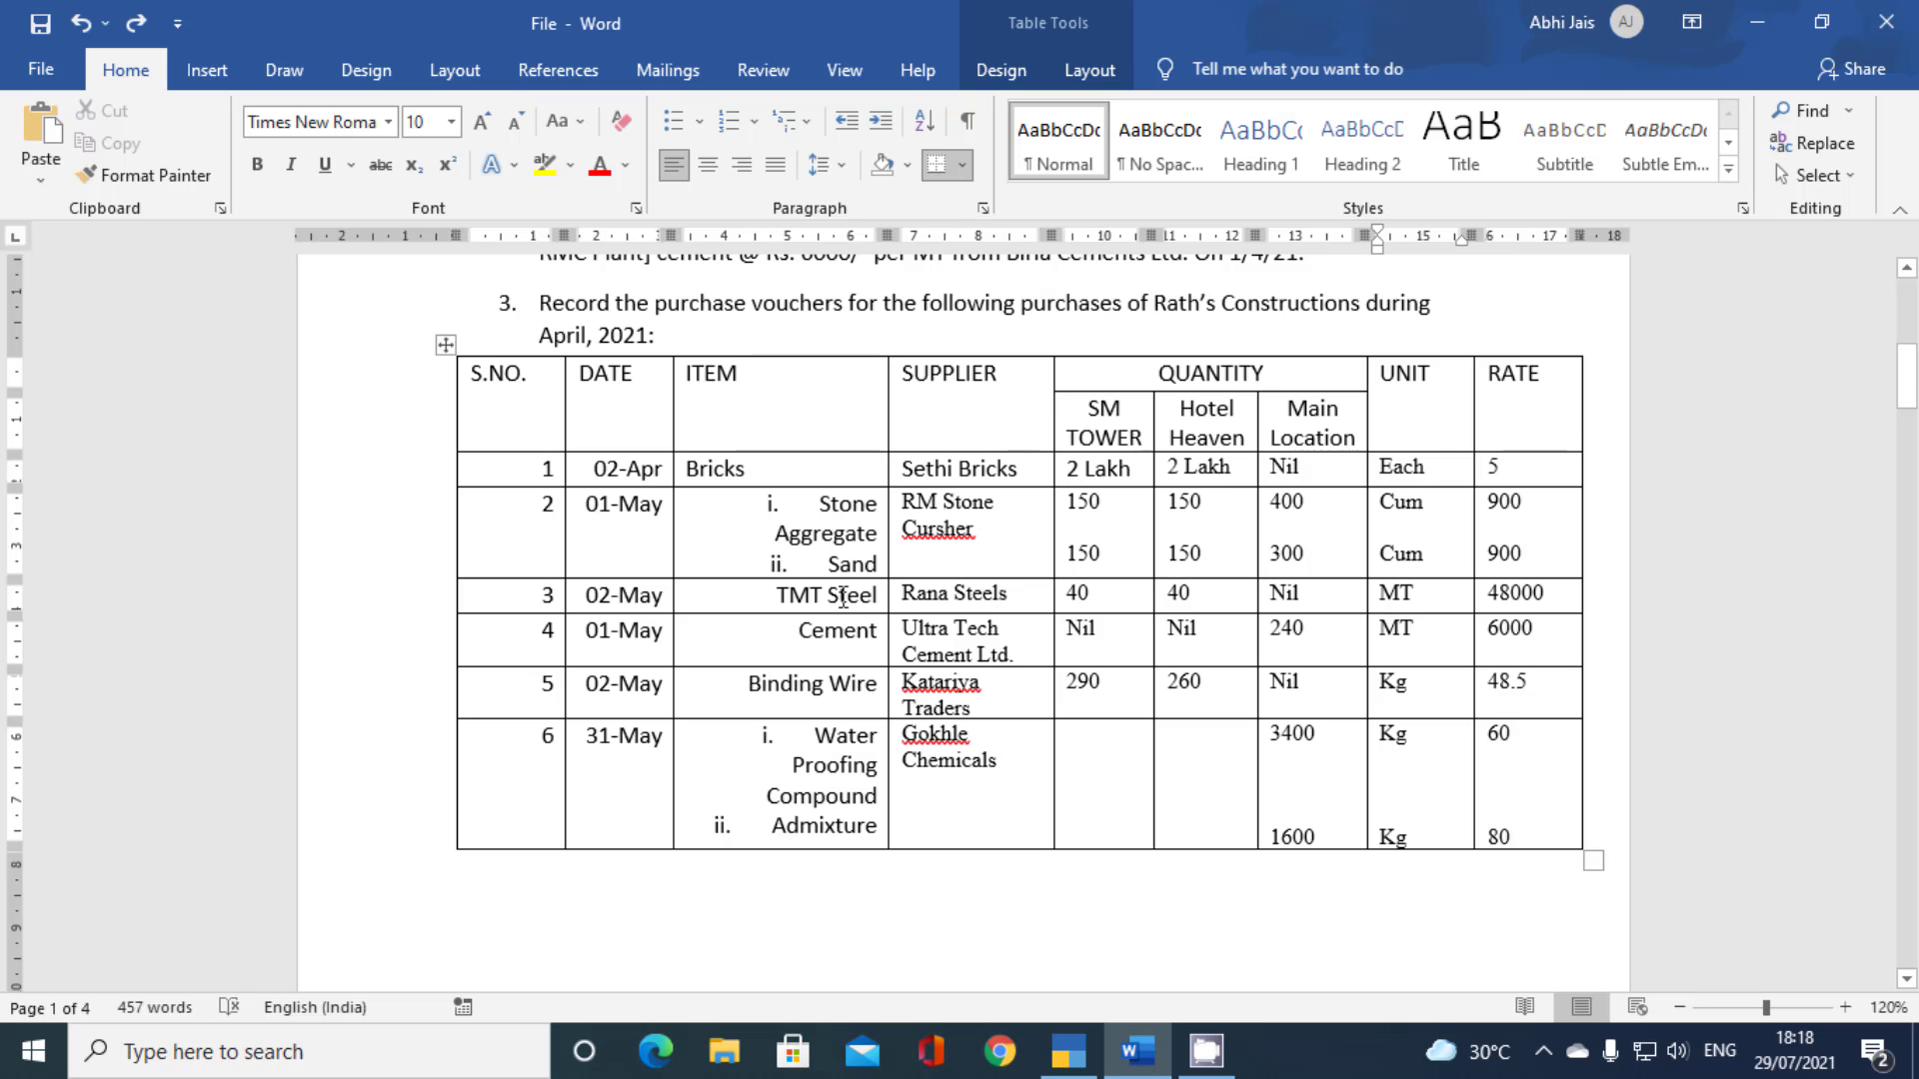
pyautogui.moveTo(936, 591); pyautogui.dragTo(1023, 595)
pyautogui.hotkey('alt', 'Tab')
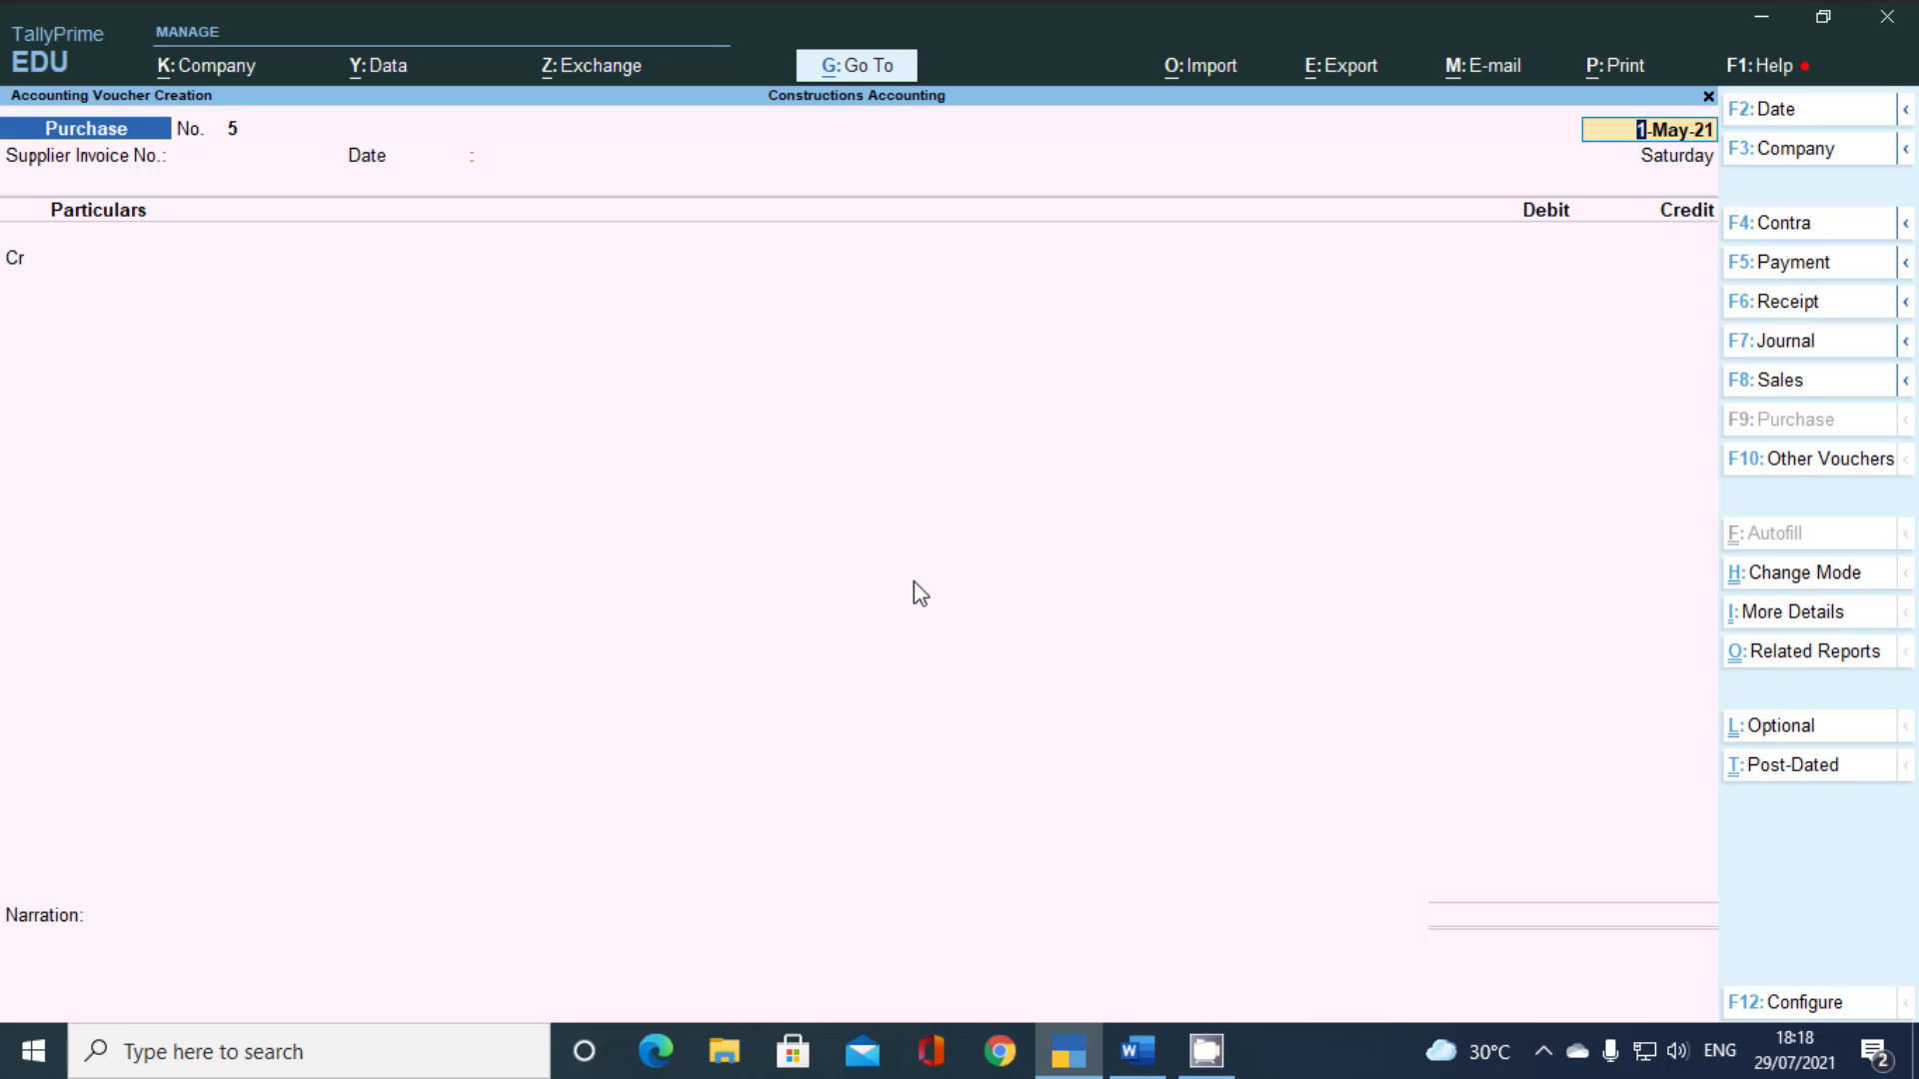
pyautogui.write('2')
pyautogui.press('Return')
pyautogui.press('Return')
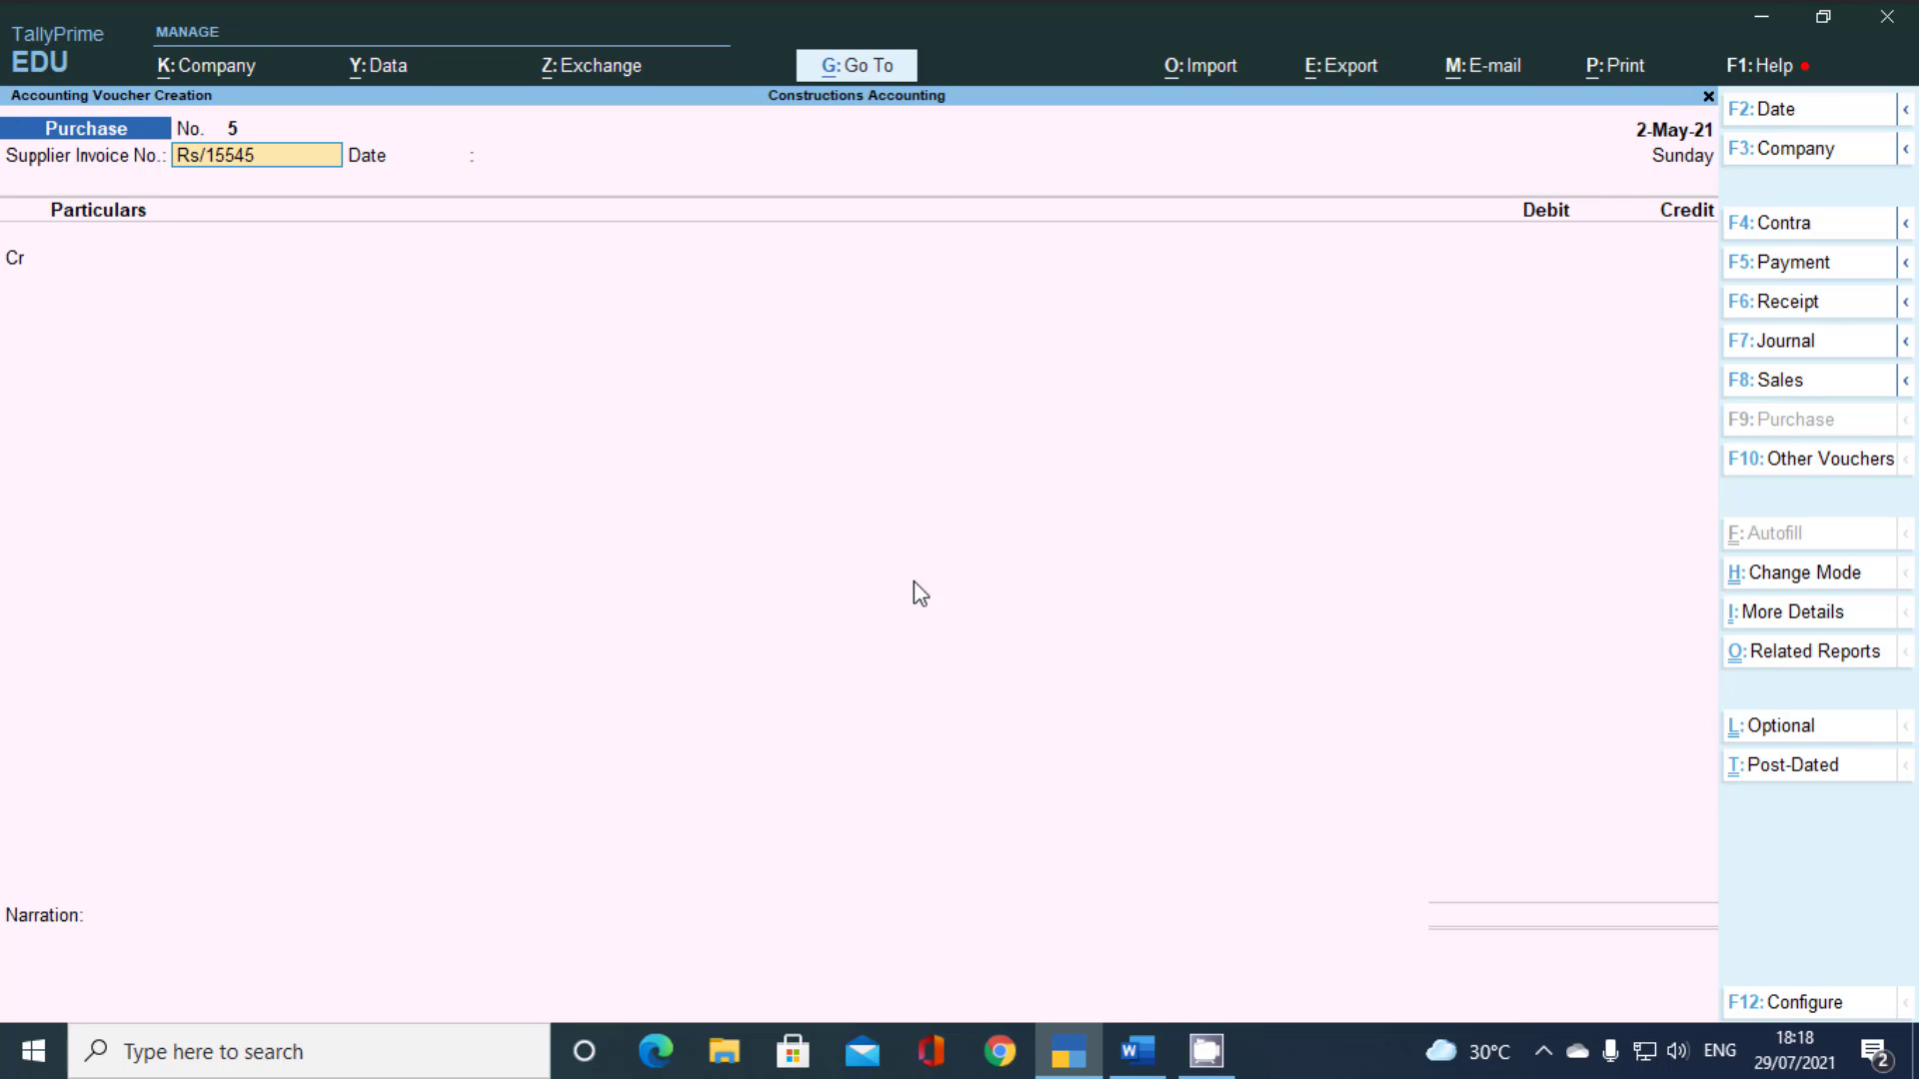
pyautogui.press('Return')
pyautogui.press('Return')
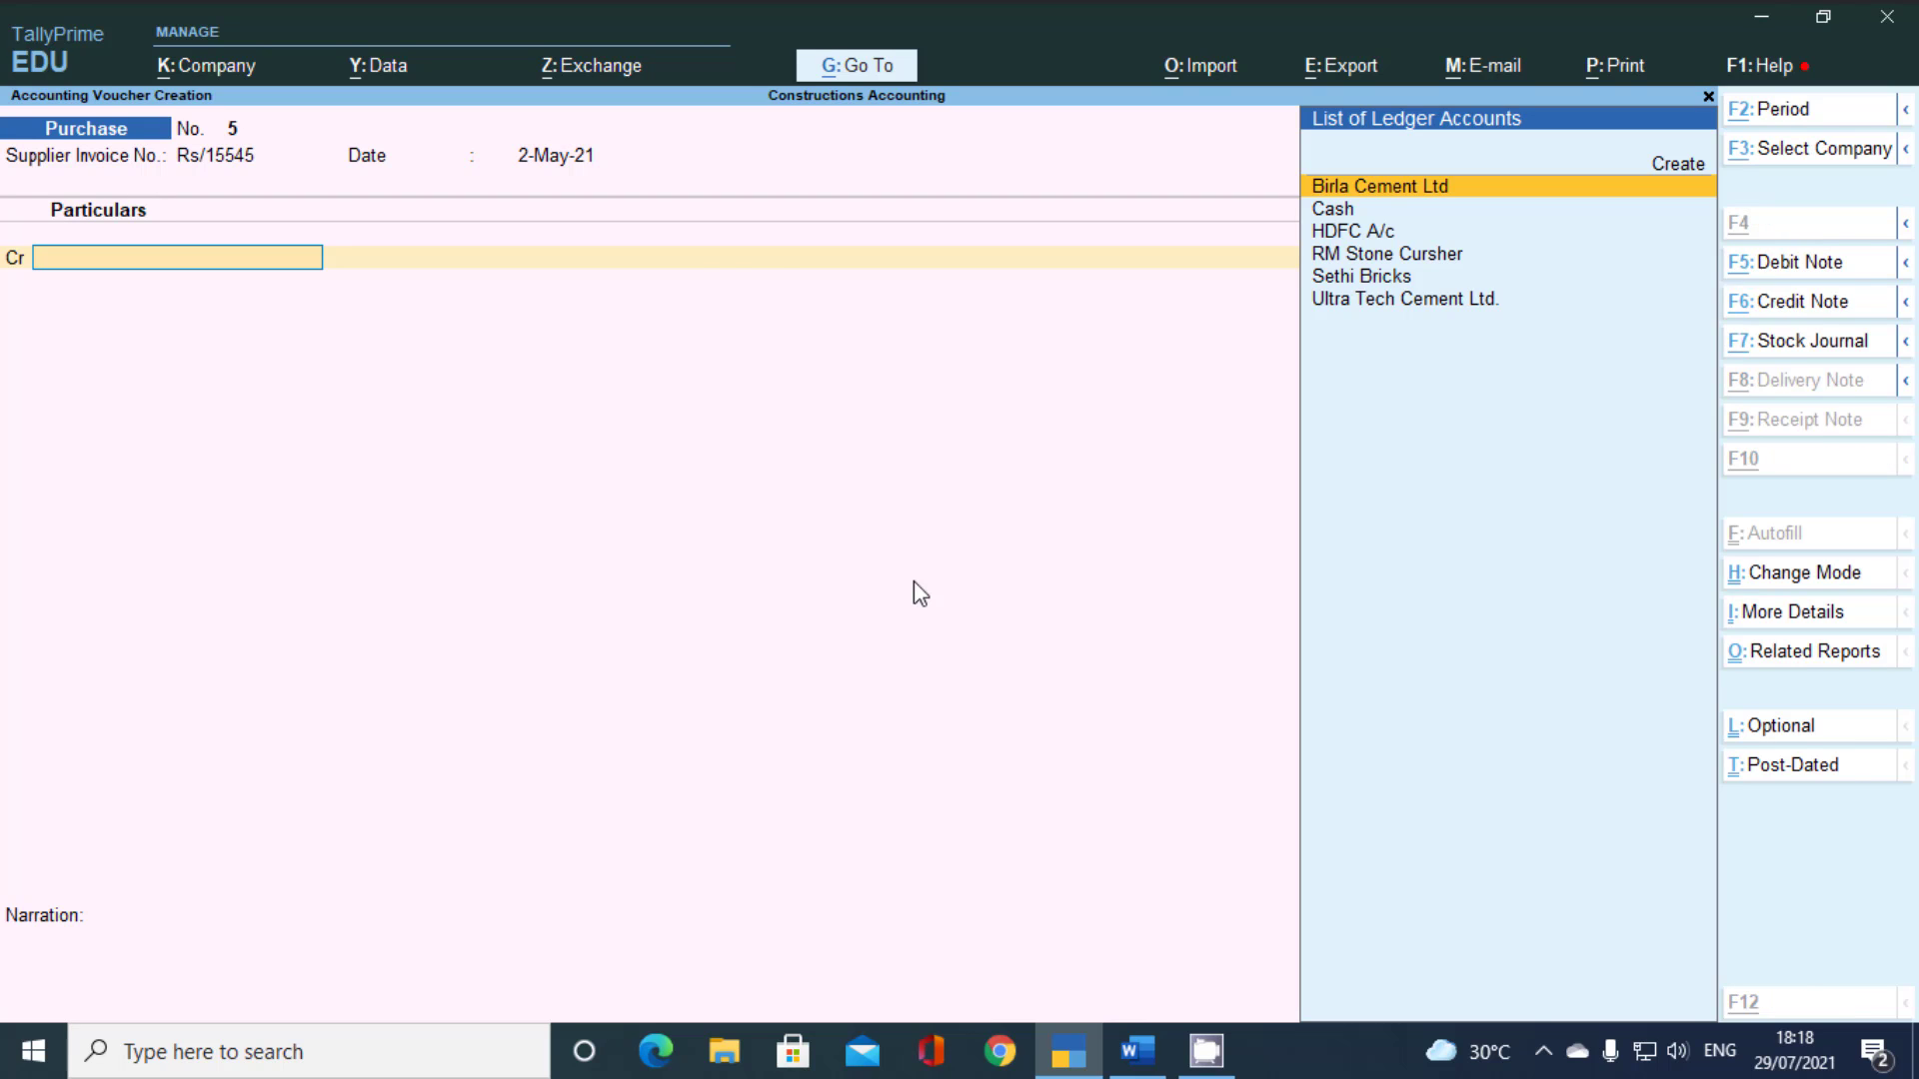
# Create and save supplier ledger Rana Steels under Sundry Creditors
pyautogui.hotkey('alt', 'c')
pyautogui.write('Rana Steels')
pyautogui.press('Return')
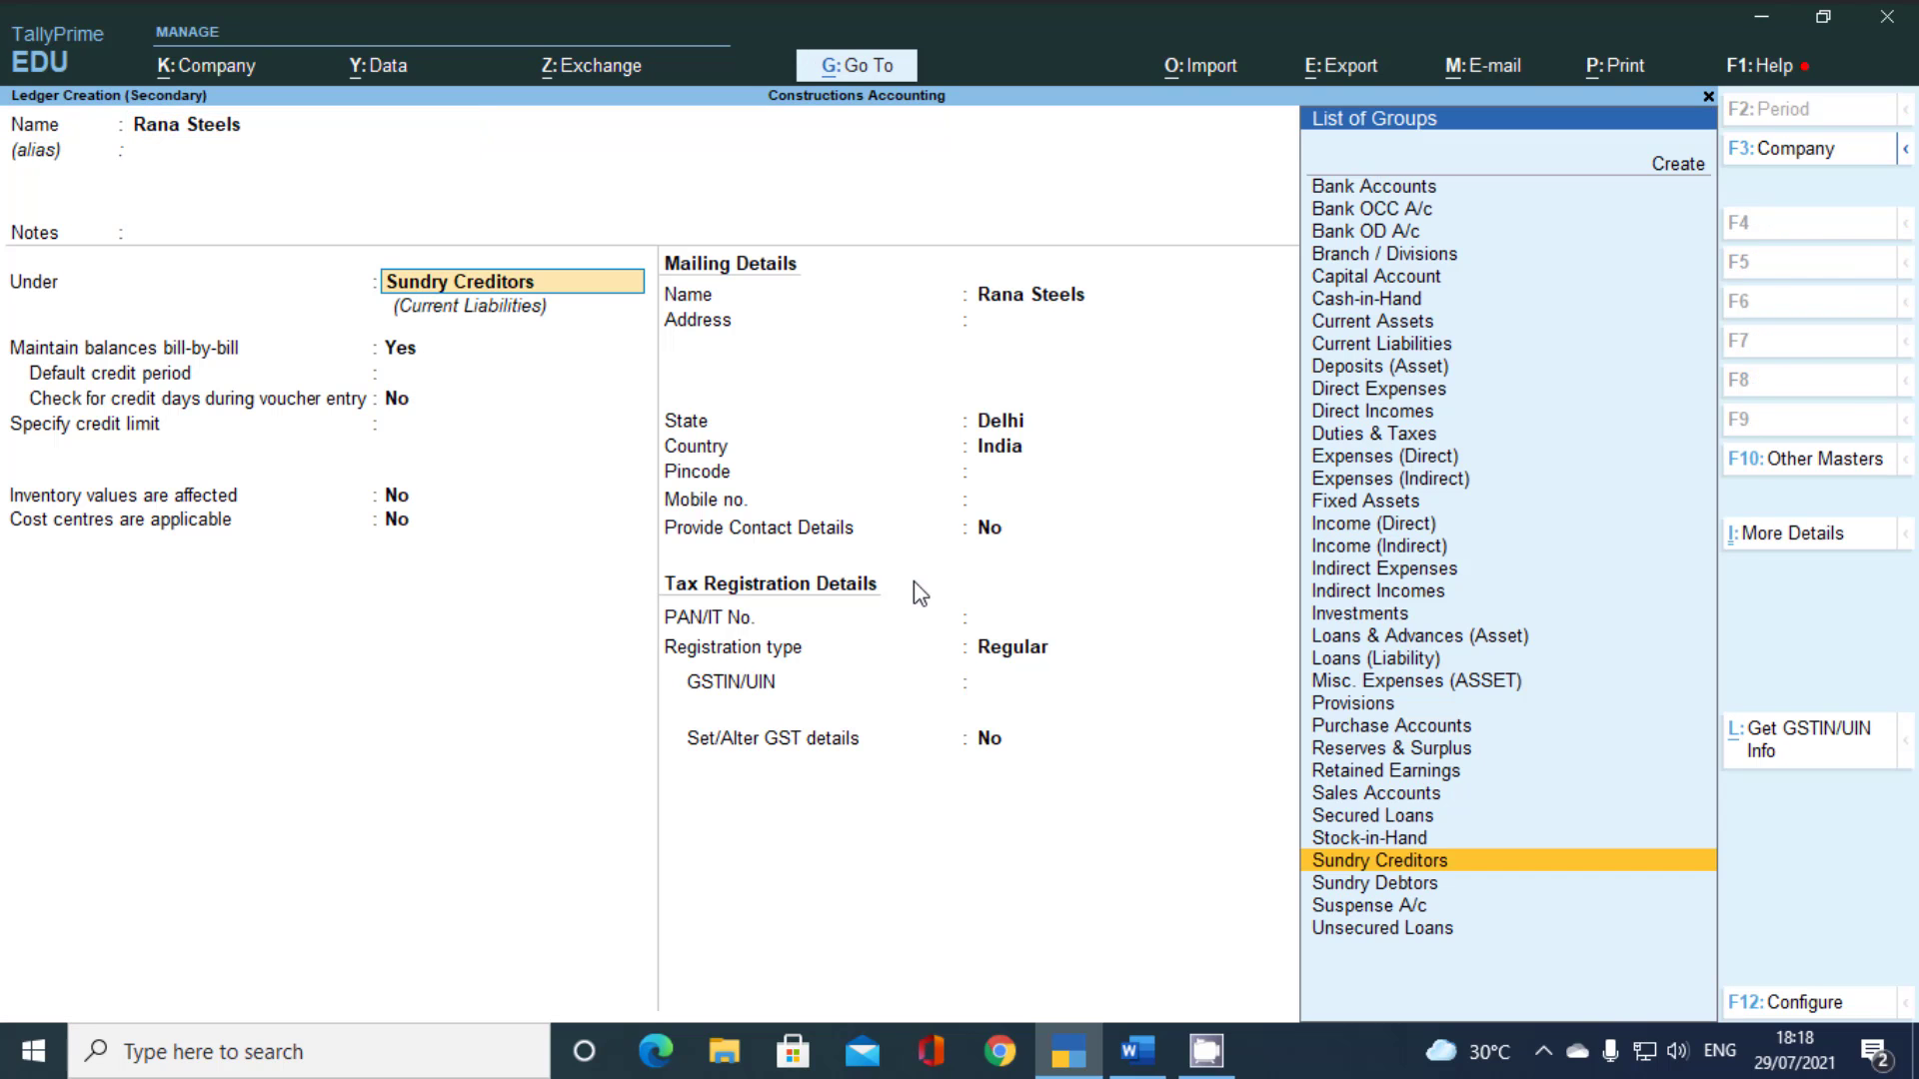
pyautogui.press('Return')
pyautogui.press('Return')
pyautogui.press('Return')
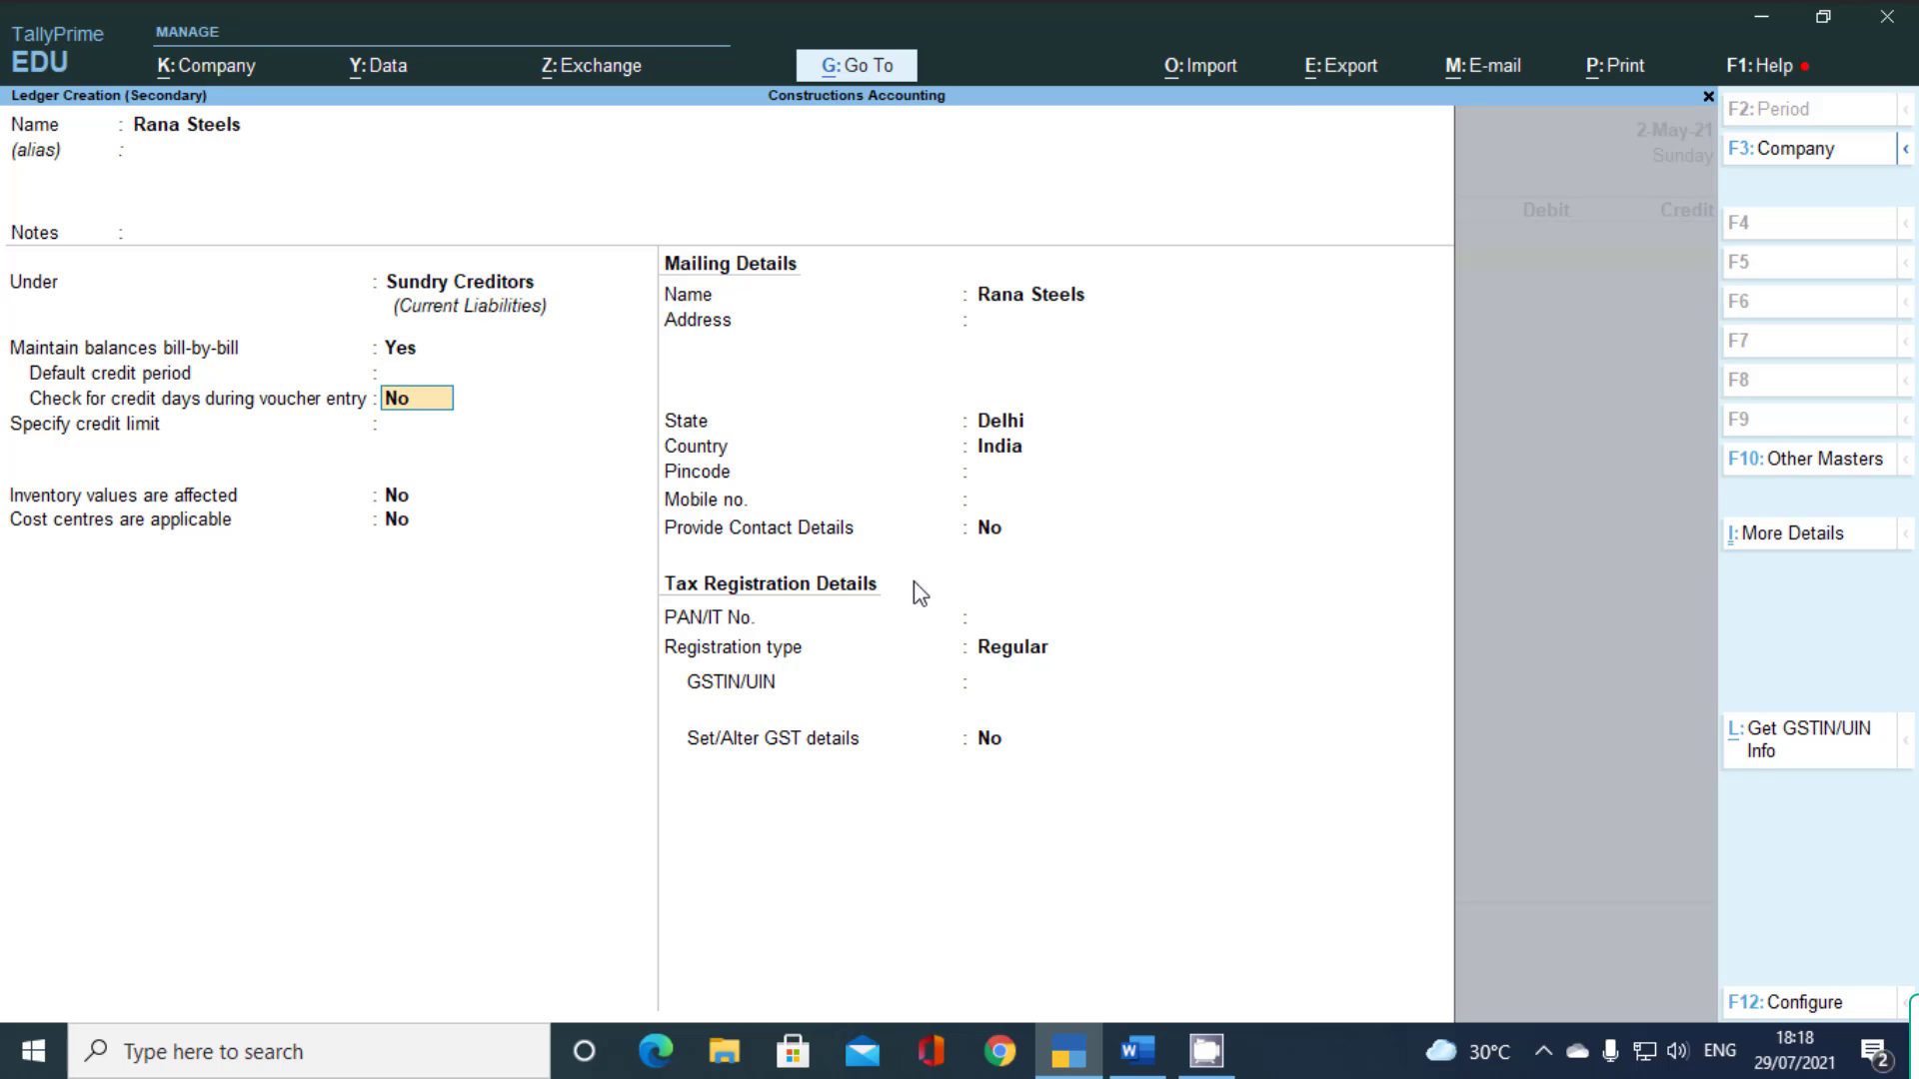
pyautogui.hotkey('ctrl', 'a')
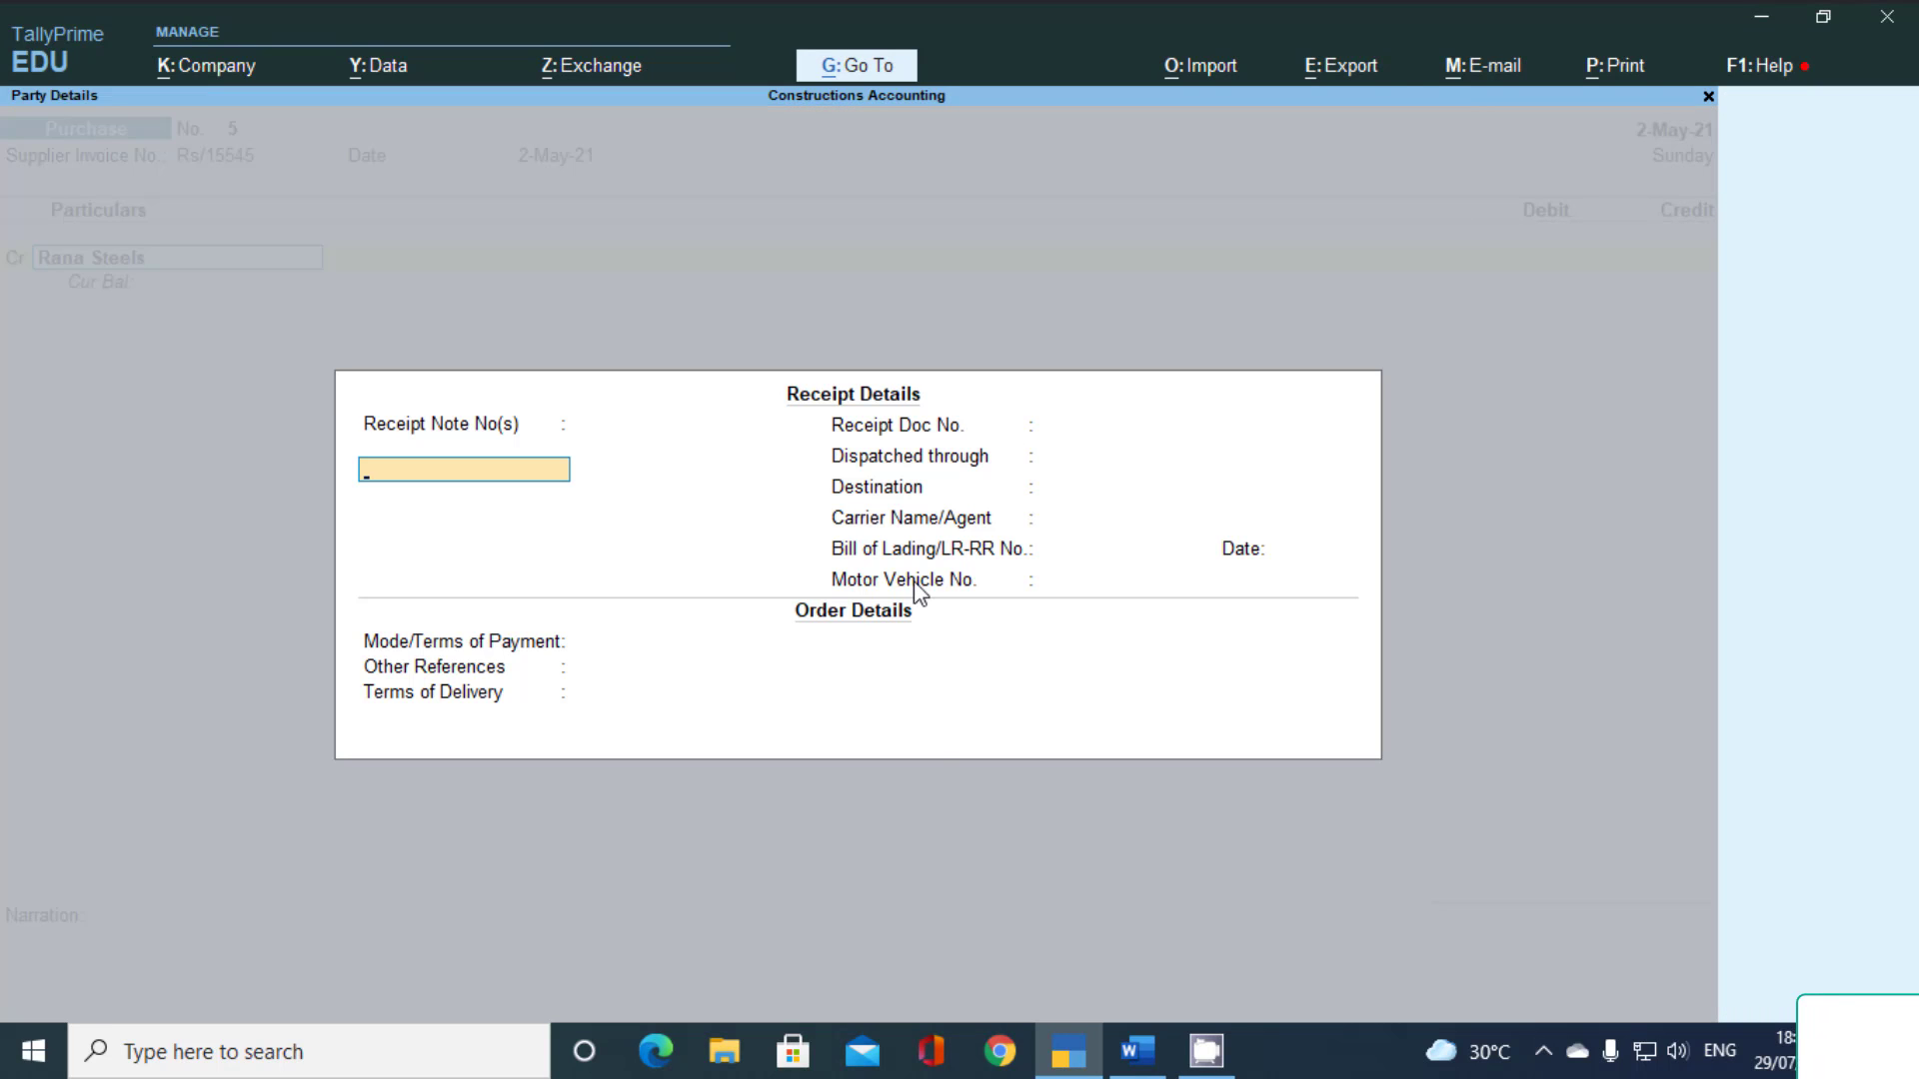
pyautogui.hotkey('ctrl', 'a')
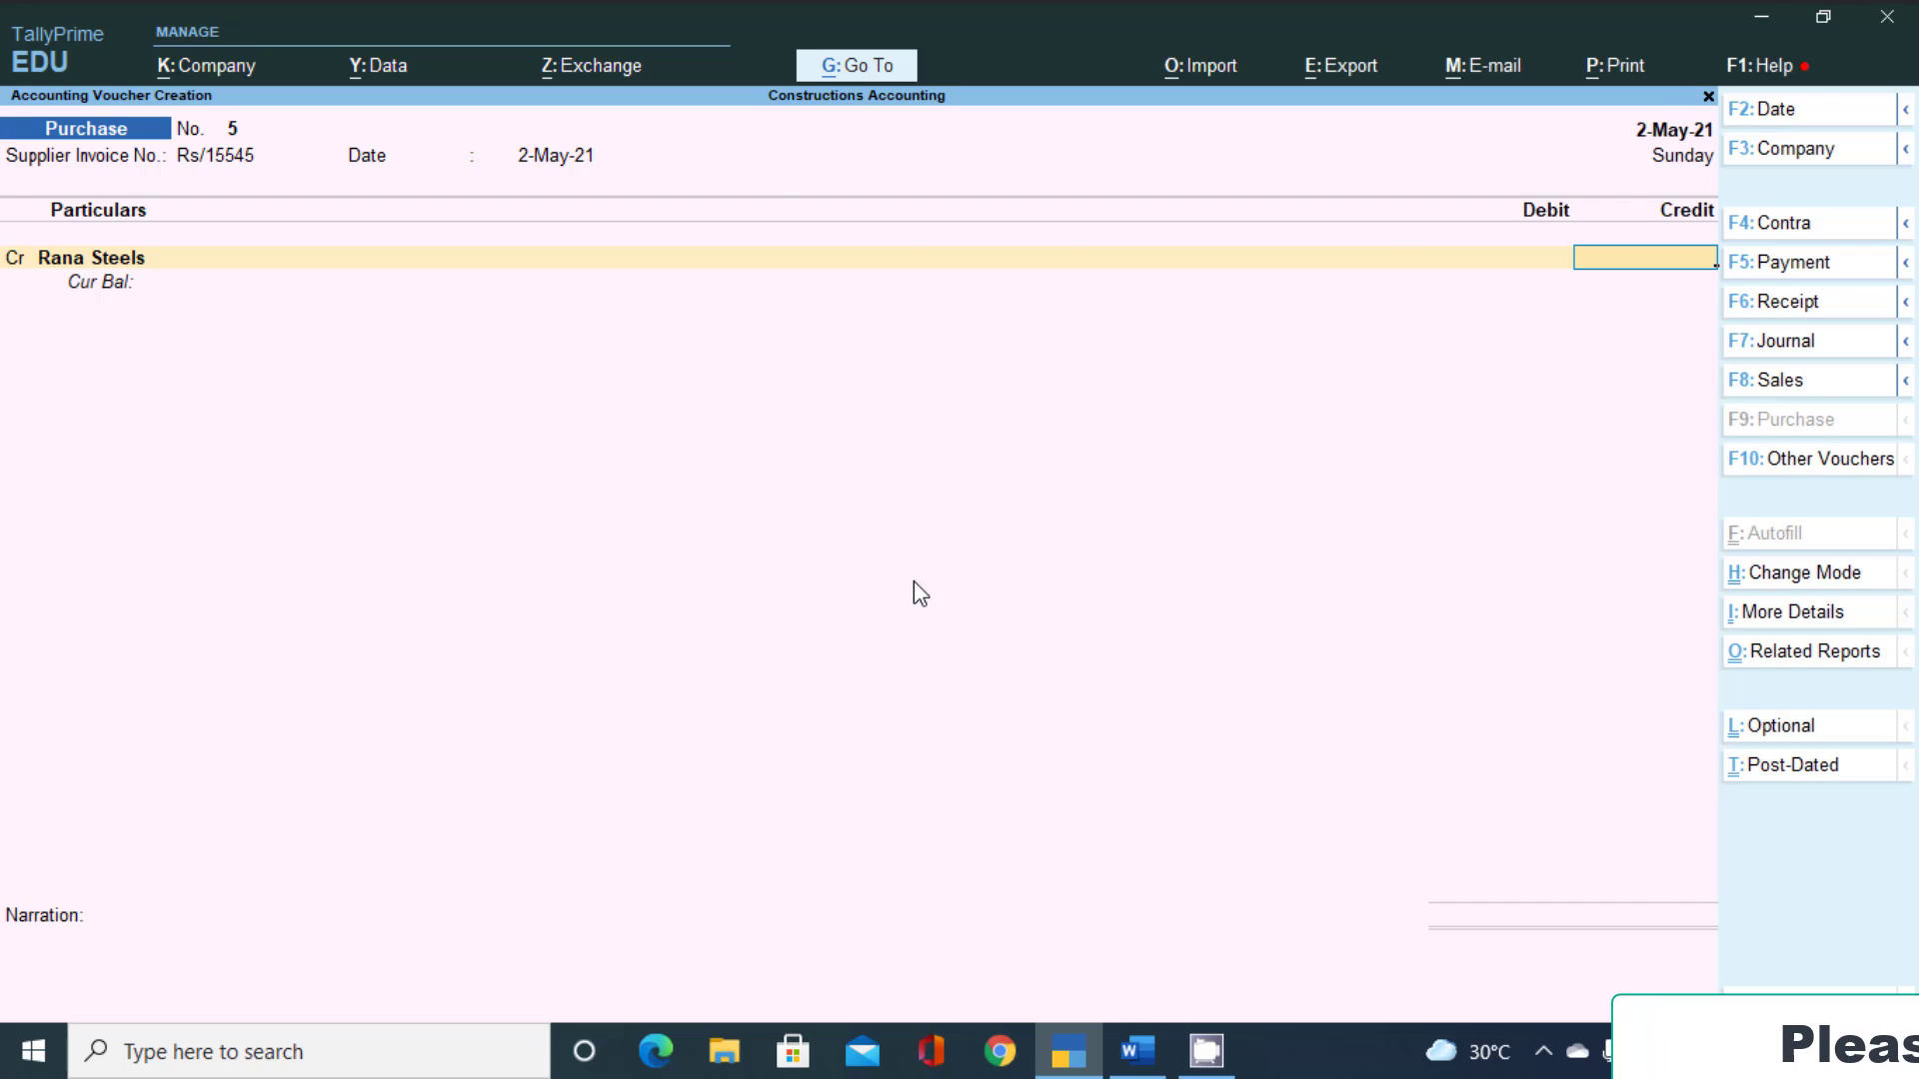
# Credit Rana Steels with new bill reference Rs/15545 and debit Purchase A/c
pyautogui.write('1')
pyautogui.press('Return')
pyautogui.hotkey('ctrl', 'a')
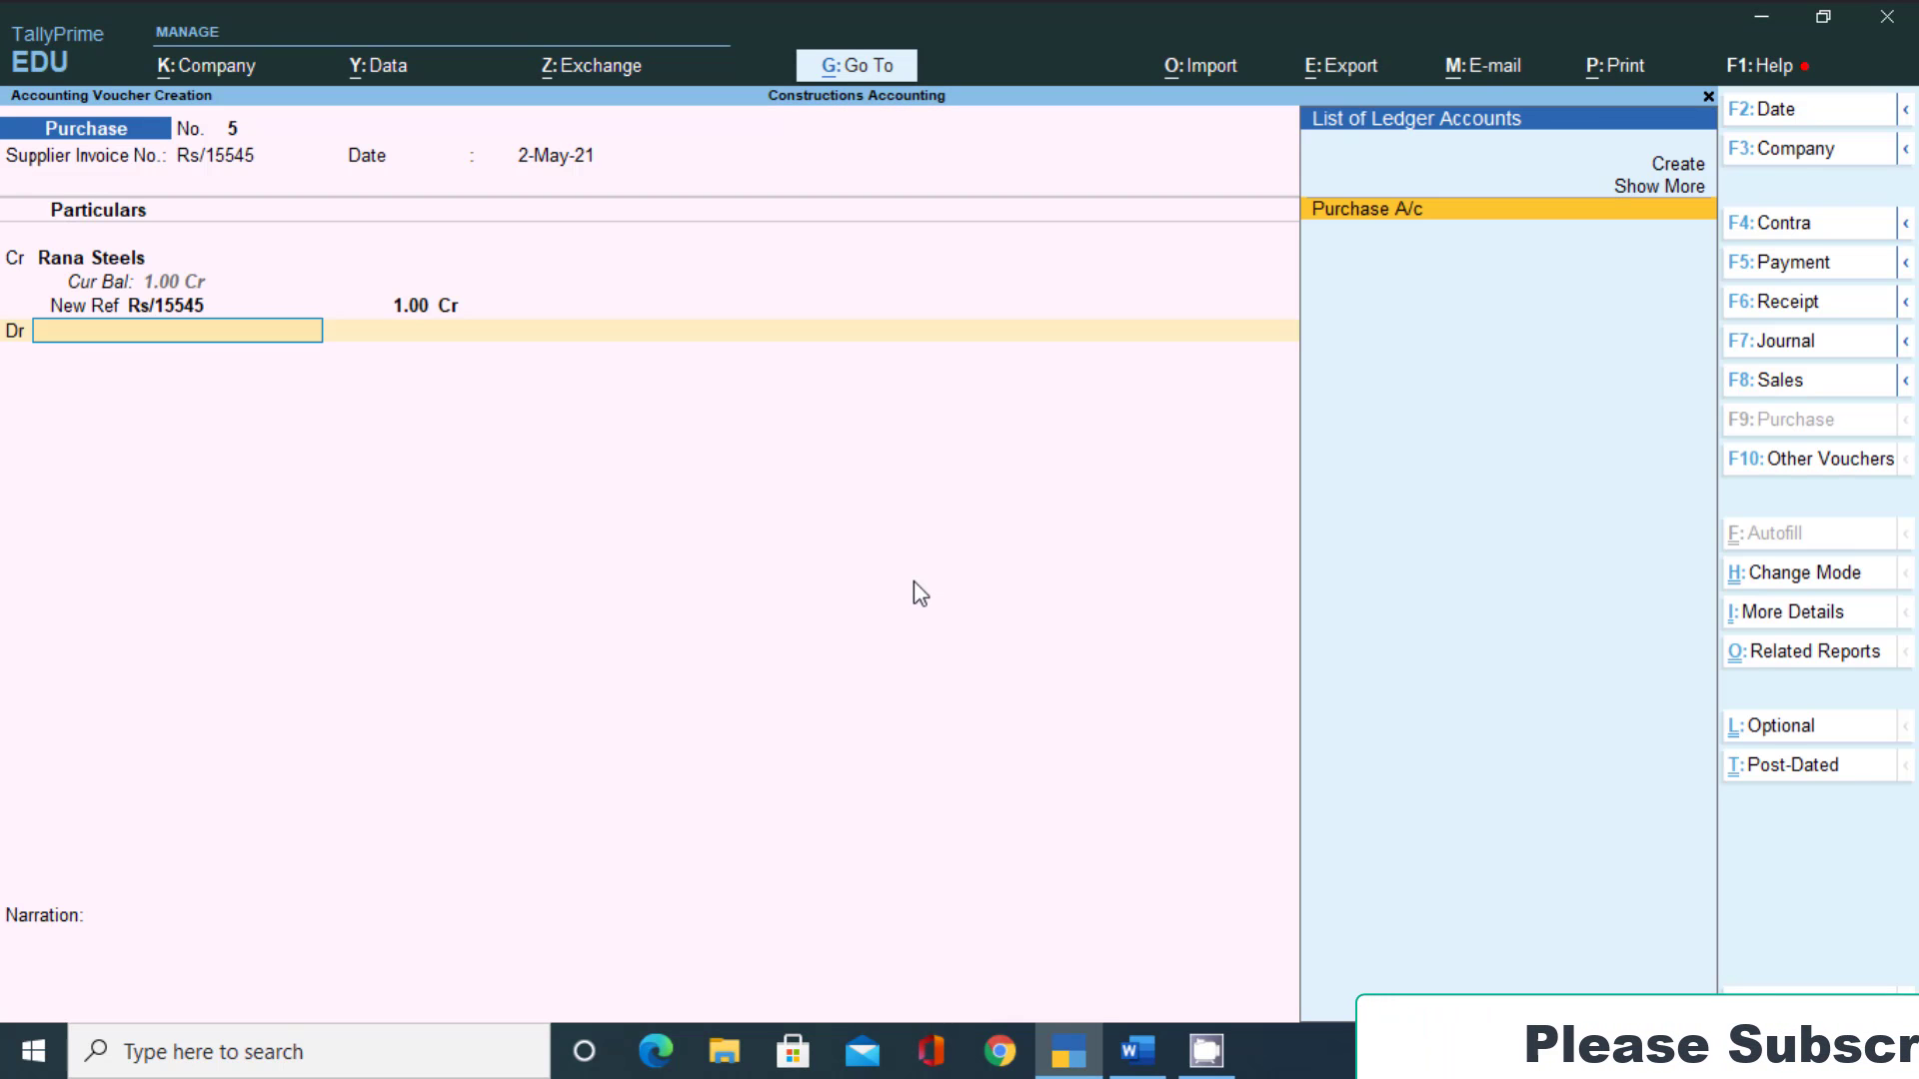
pyautogui.press('Return')
pyautogui.hotkey('alt', 'Tab')
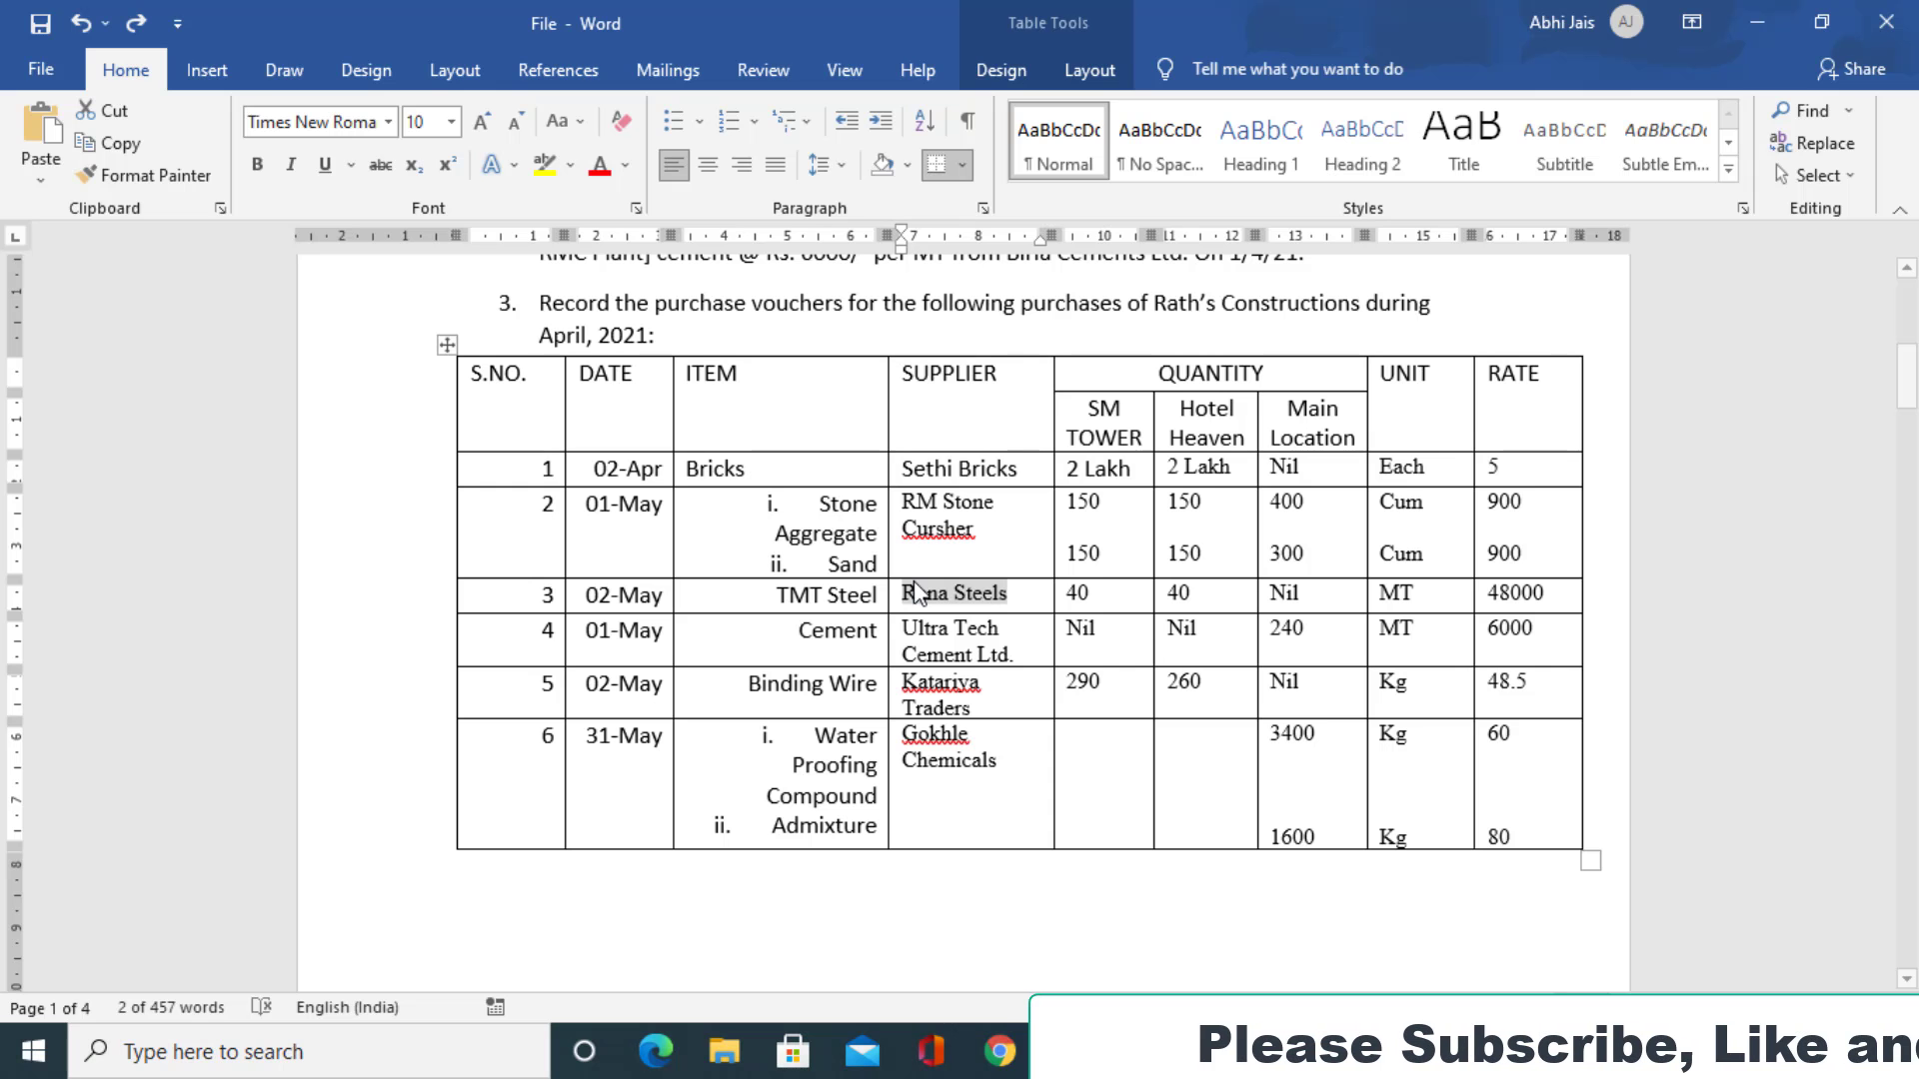
pyautogui.hotkey('alt', 'Tab')
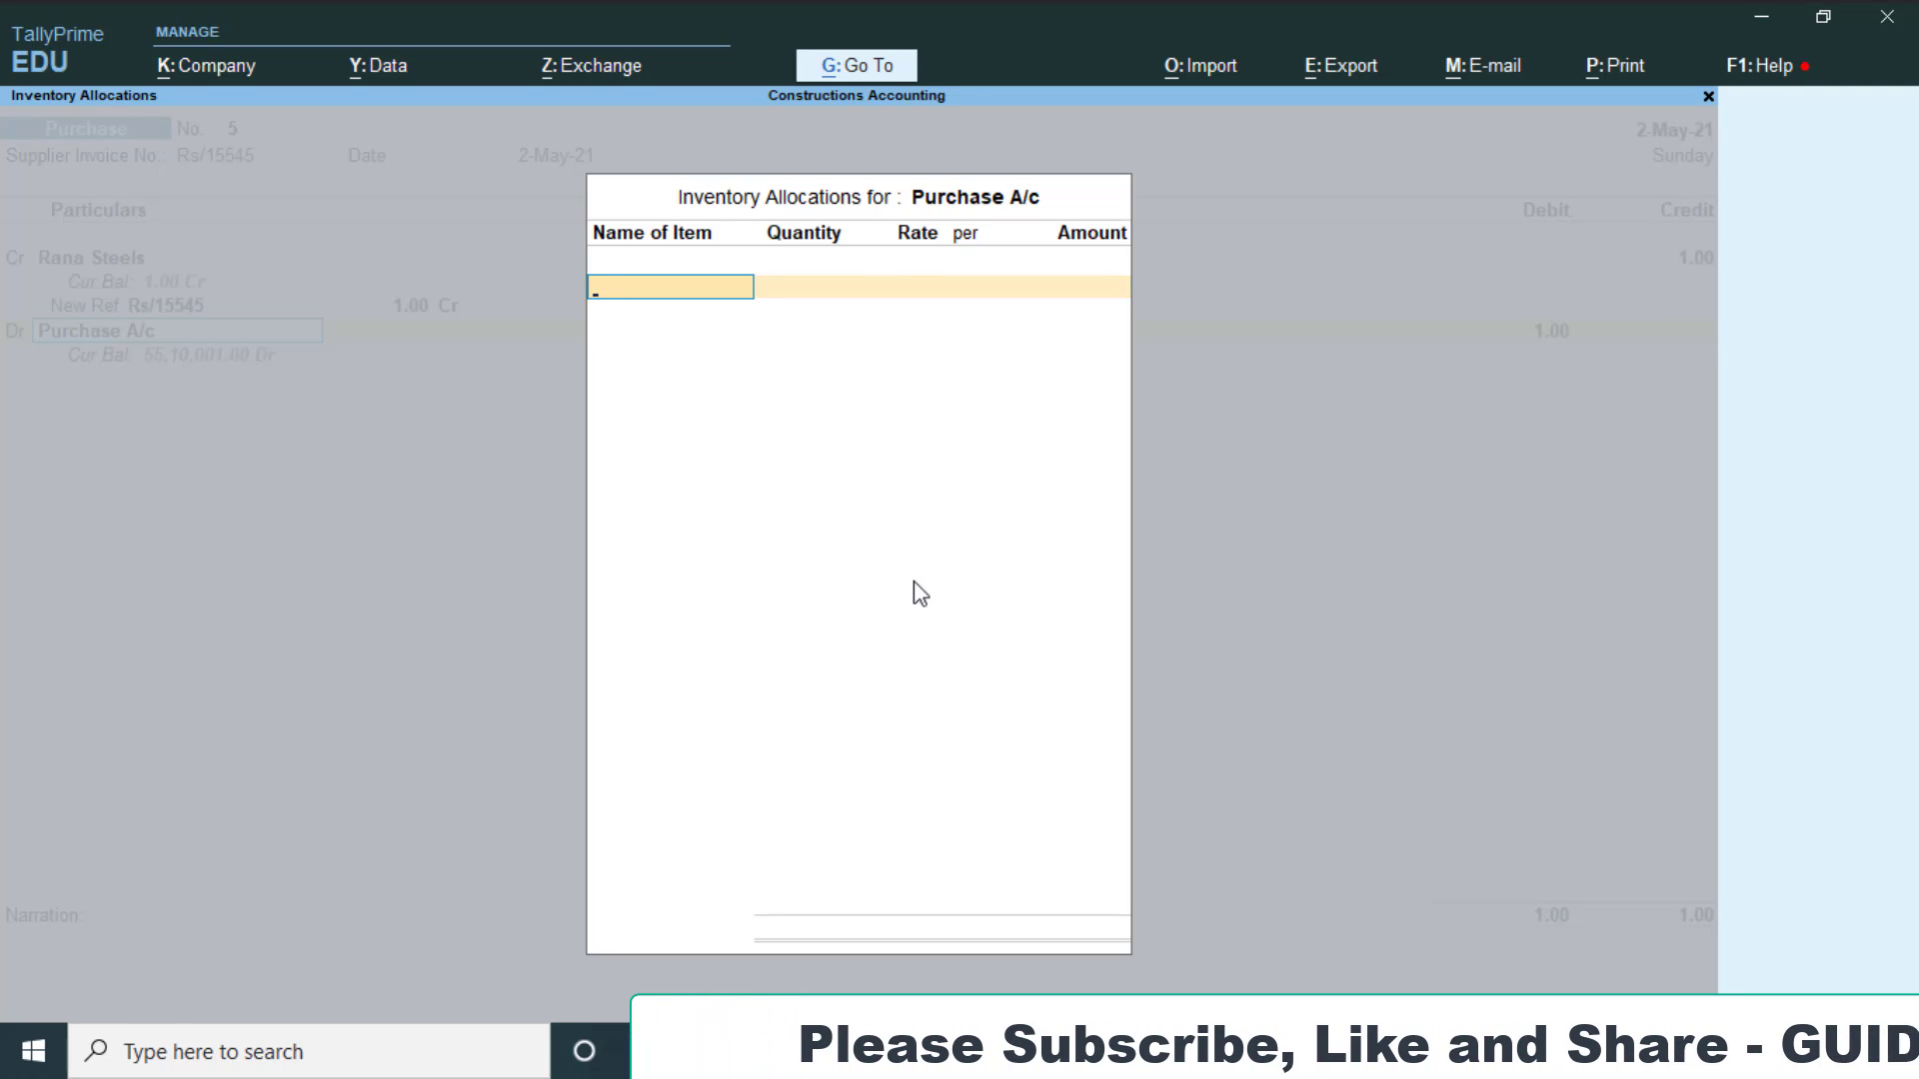
# Create and save stock item TMT Steels with unit MT, then view the TMT Steel row in Word
pyautogui.hotkey('alt', 'c')
pyautogui.write('T')
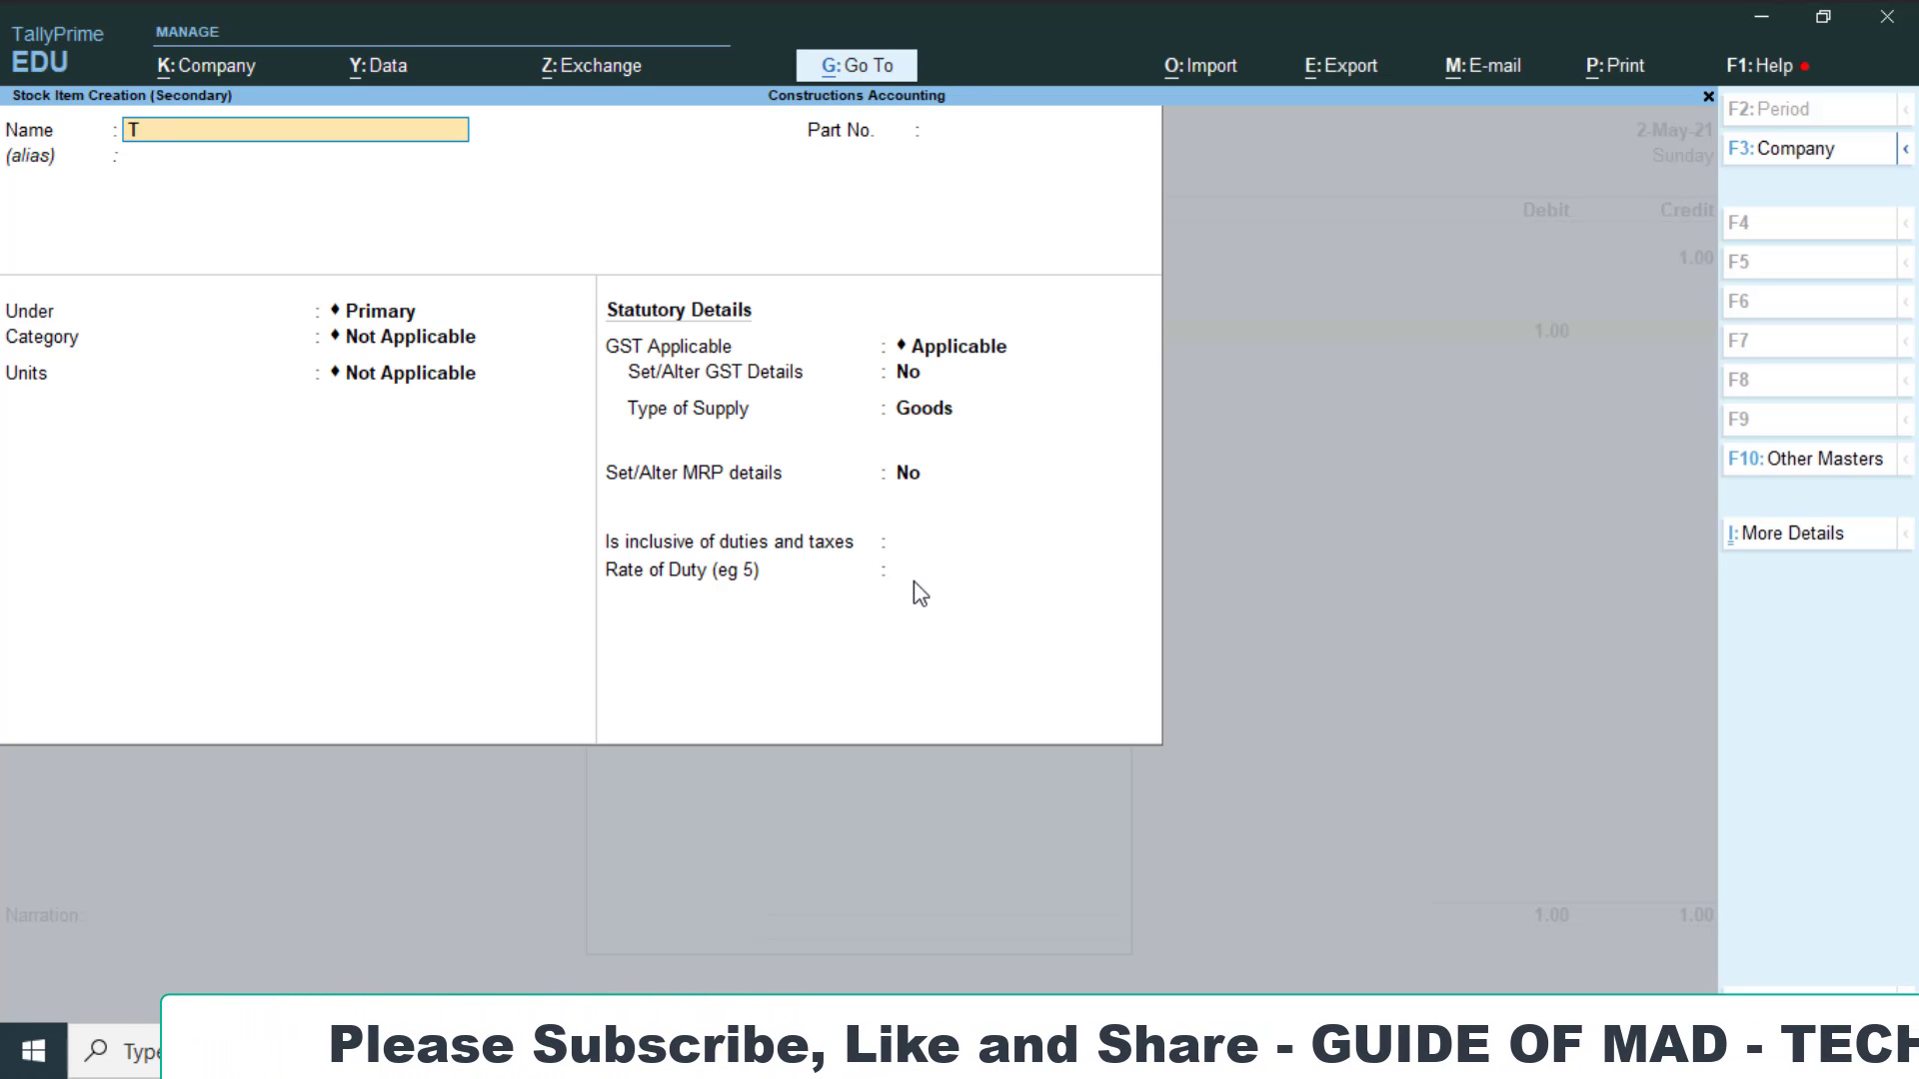
pyautogui.write('MT Steel')
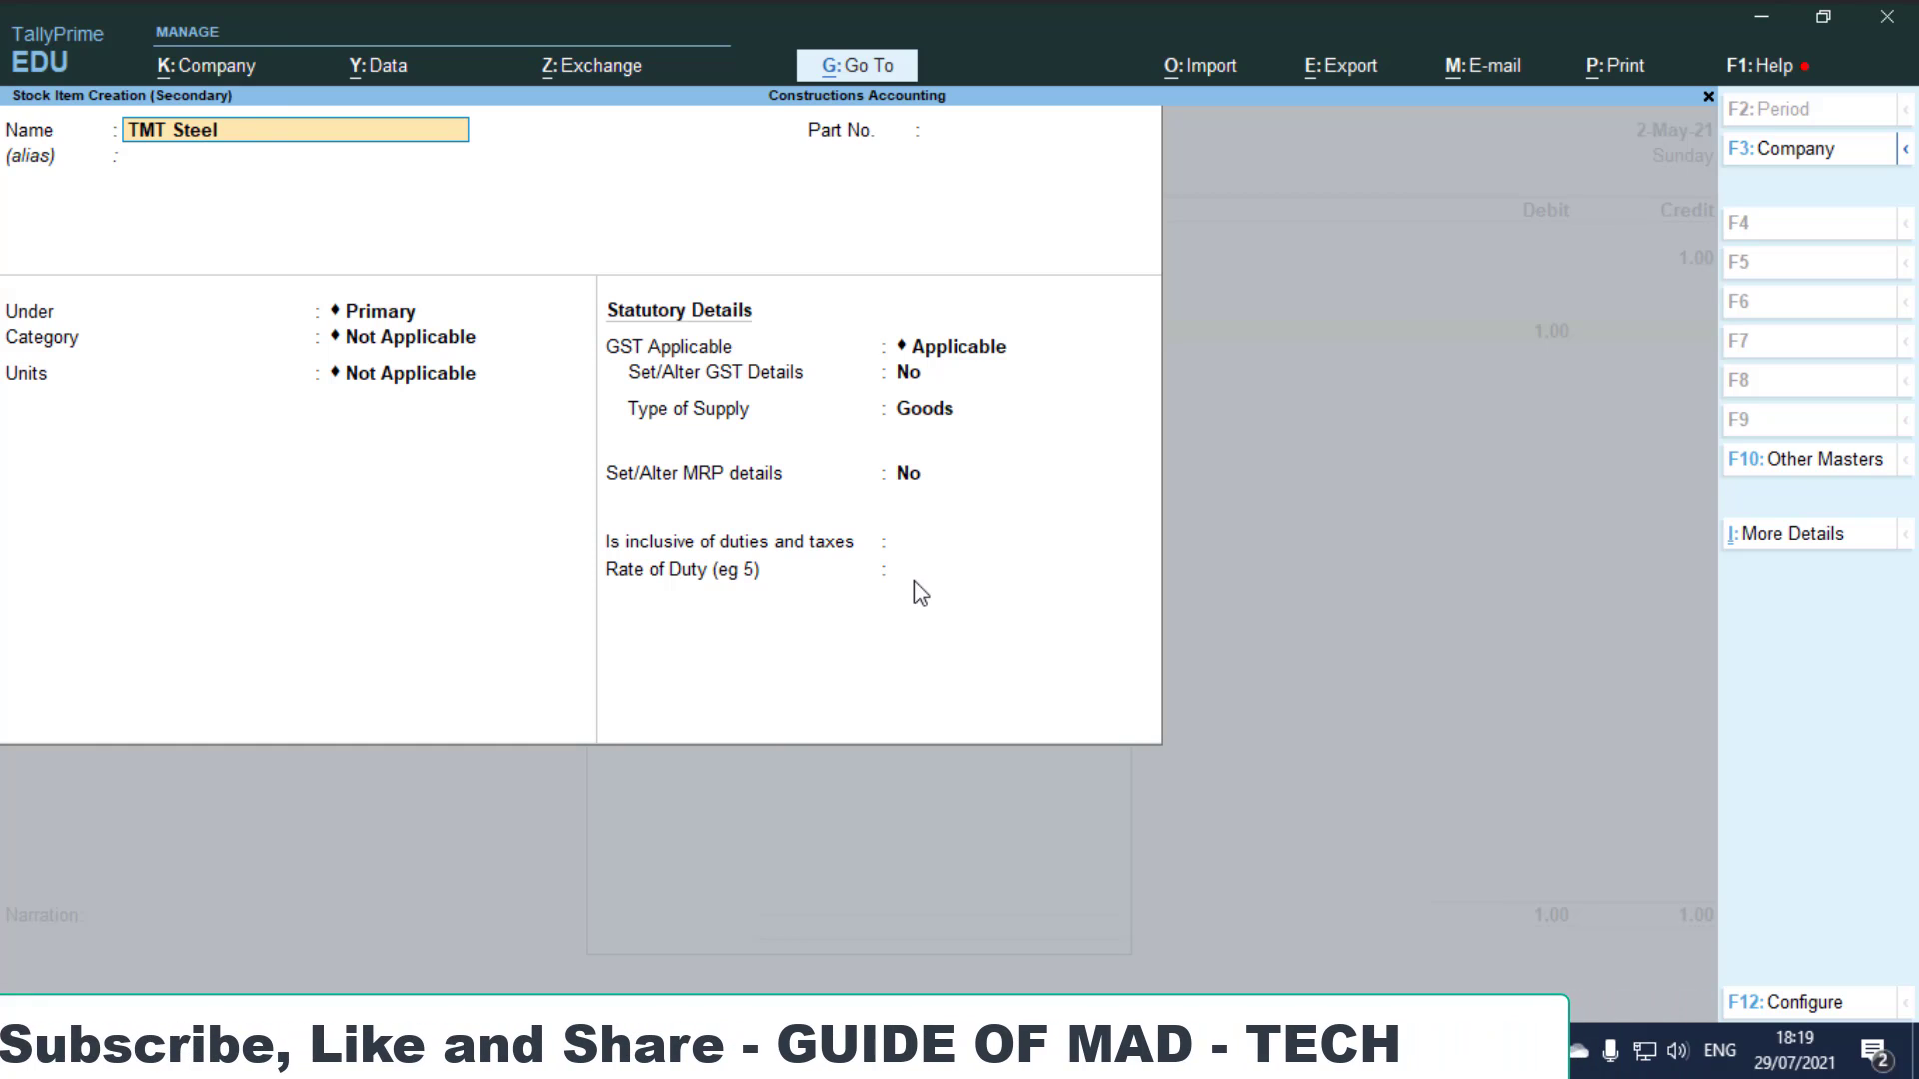
pyautogui.write('s')
pyautogui.press('Return')
pyautogui.press('Return')
pyautogui.press('Return')
pyautogui.press('Return')
pyautogui.press('BackSpace')
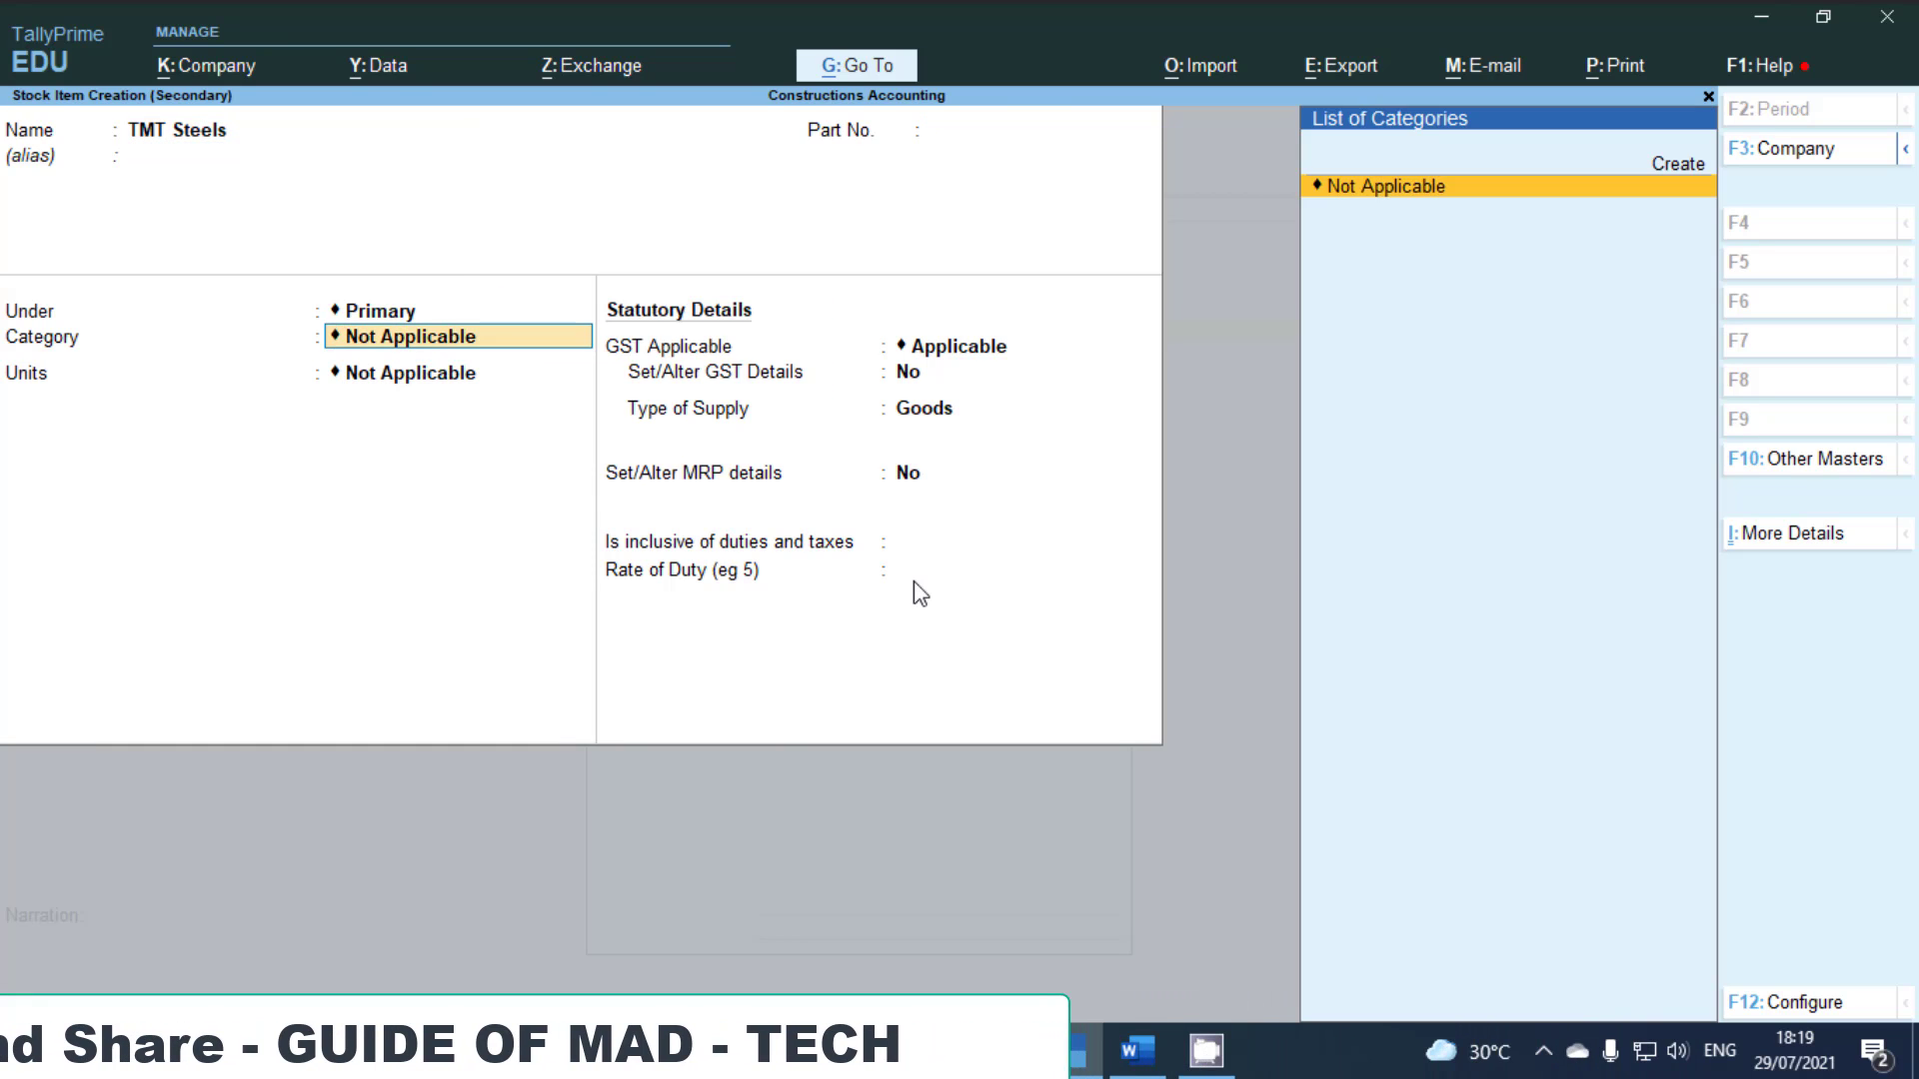
pyautogui.press('Return')
pyautogui.hotkey('alt', 'Tab')
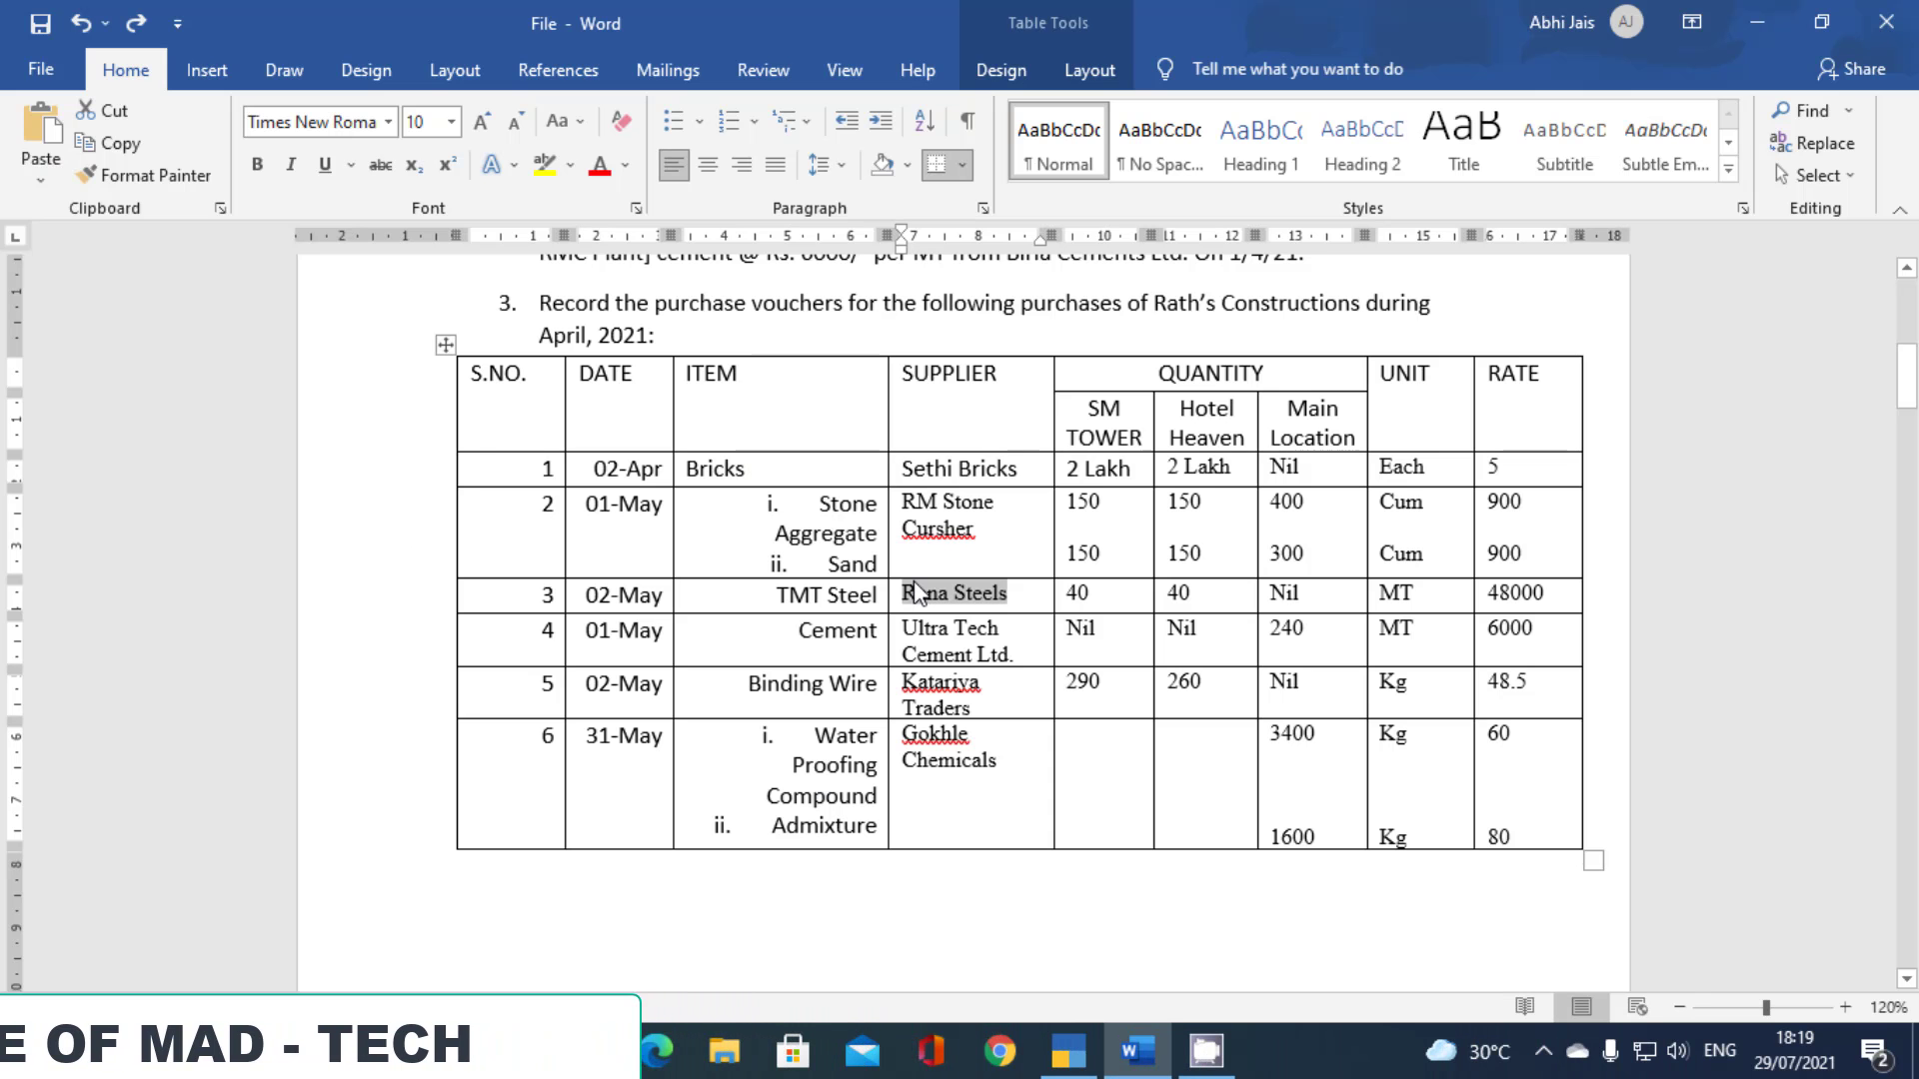
pyautogui.hotkey('alt', 'Tab')
pyautogui.write('m')
pyautogui.press('Return')
pyautogui.press('Return')
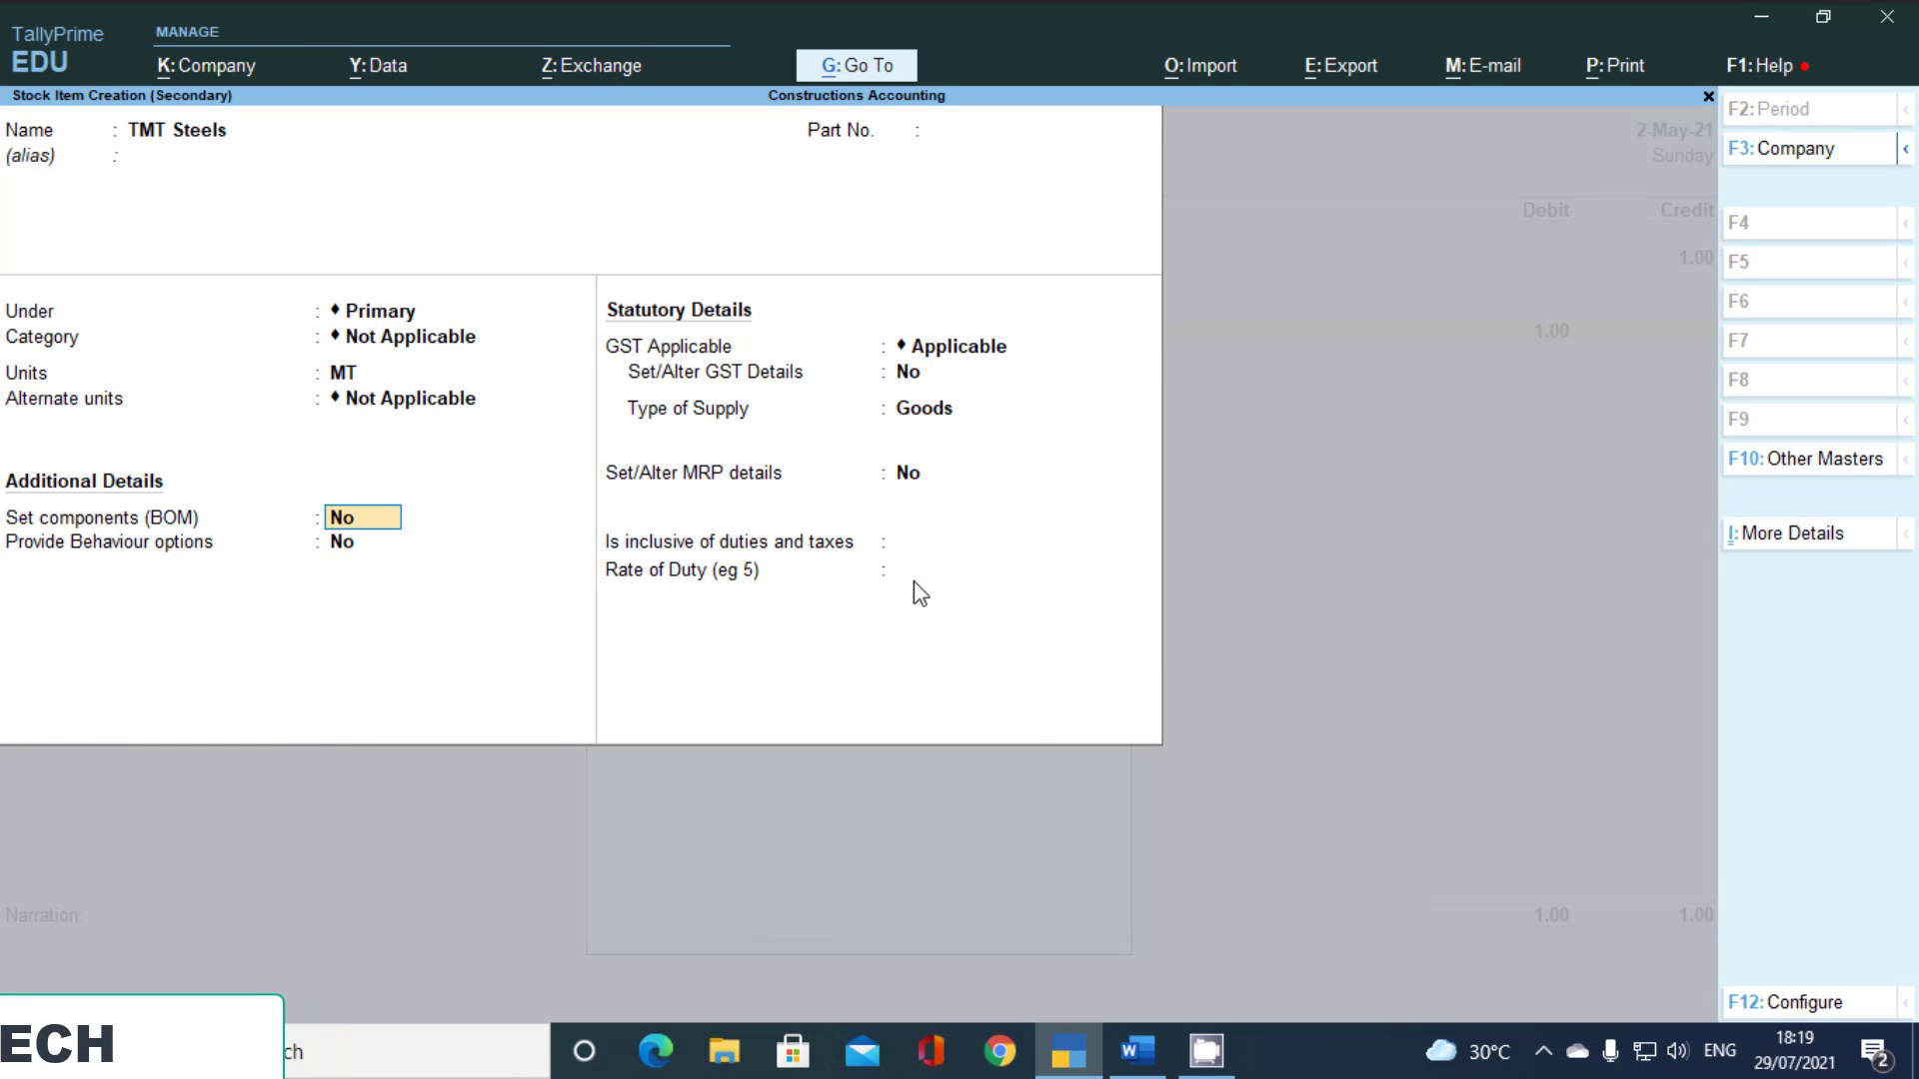
pyautogui.hotkey('ctrl', 'a')
pyautogui.hotkey('alt', 'Tab')
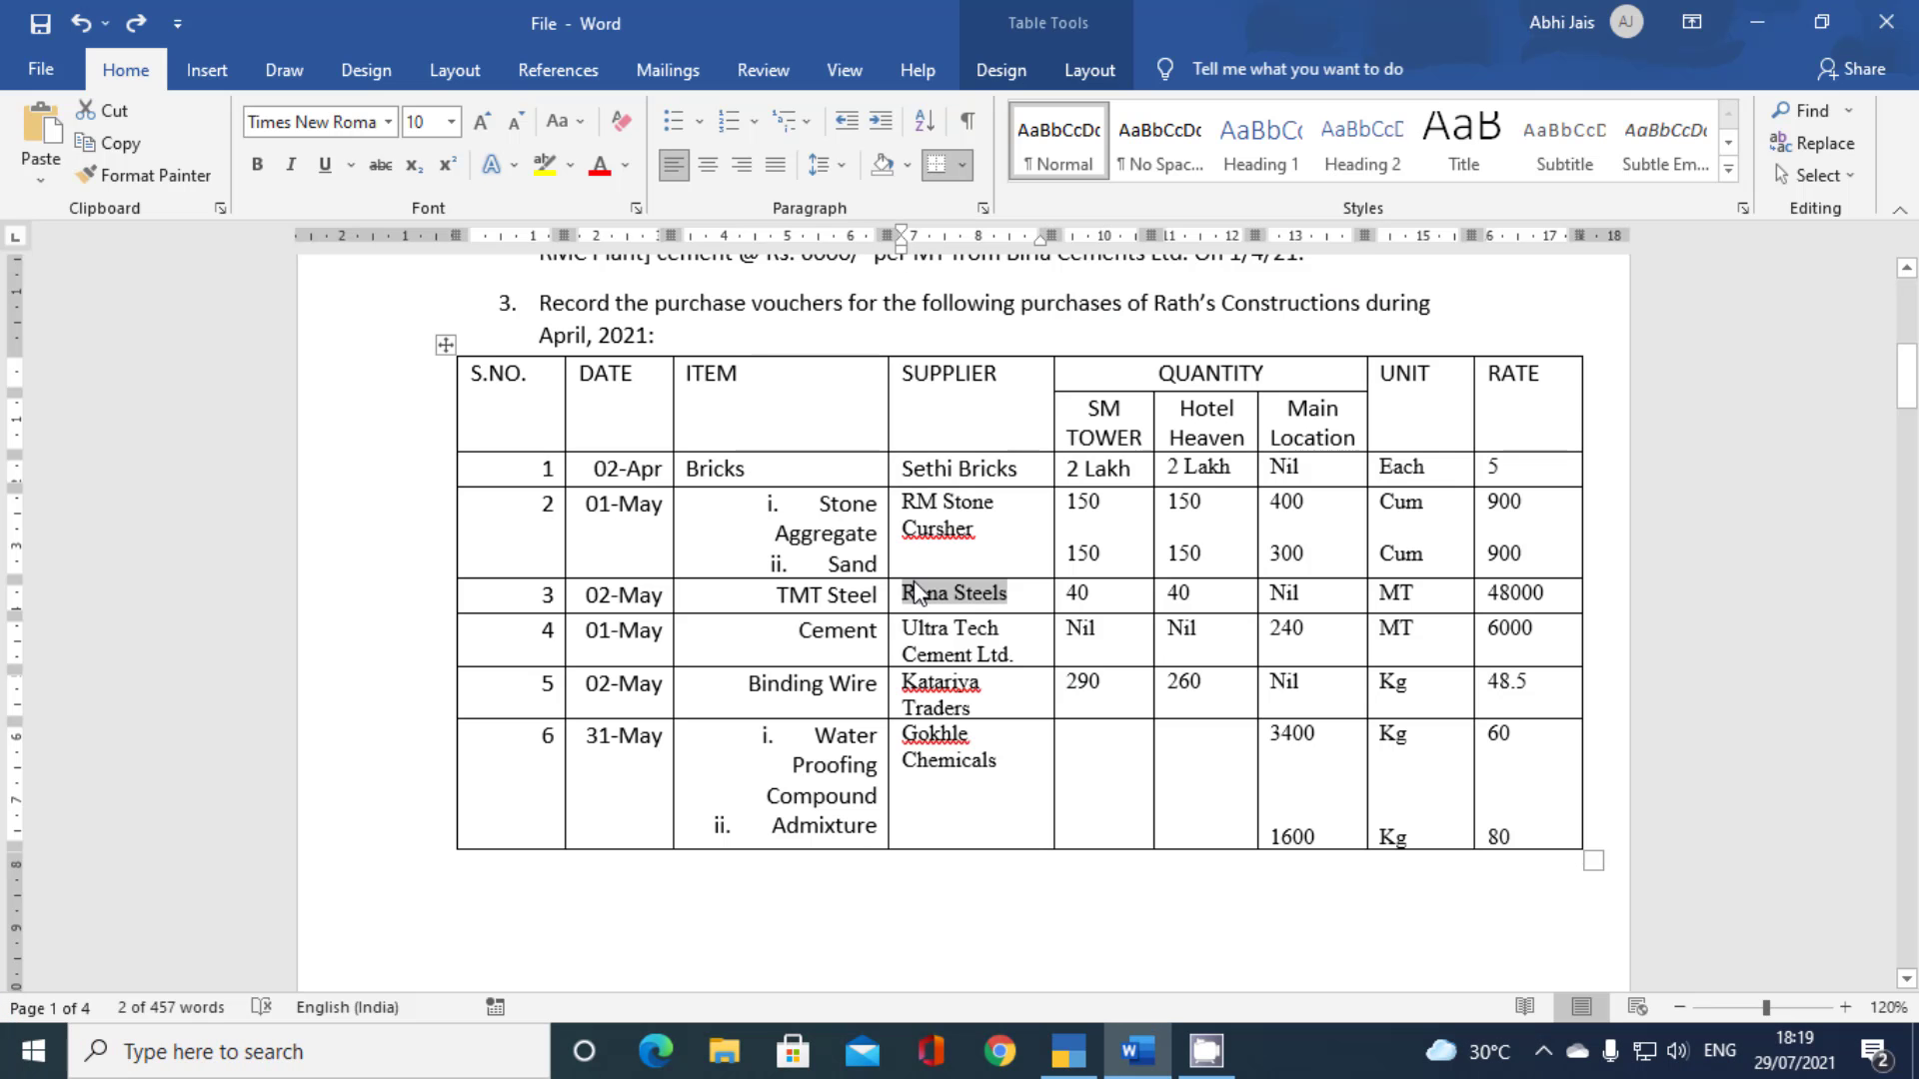
pyautogui.click(1081, 592)
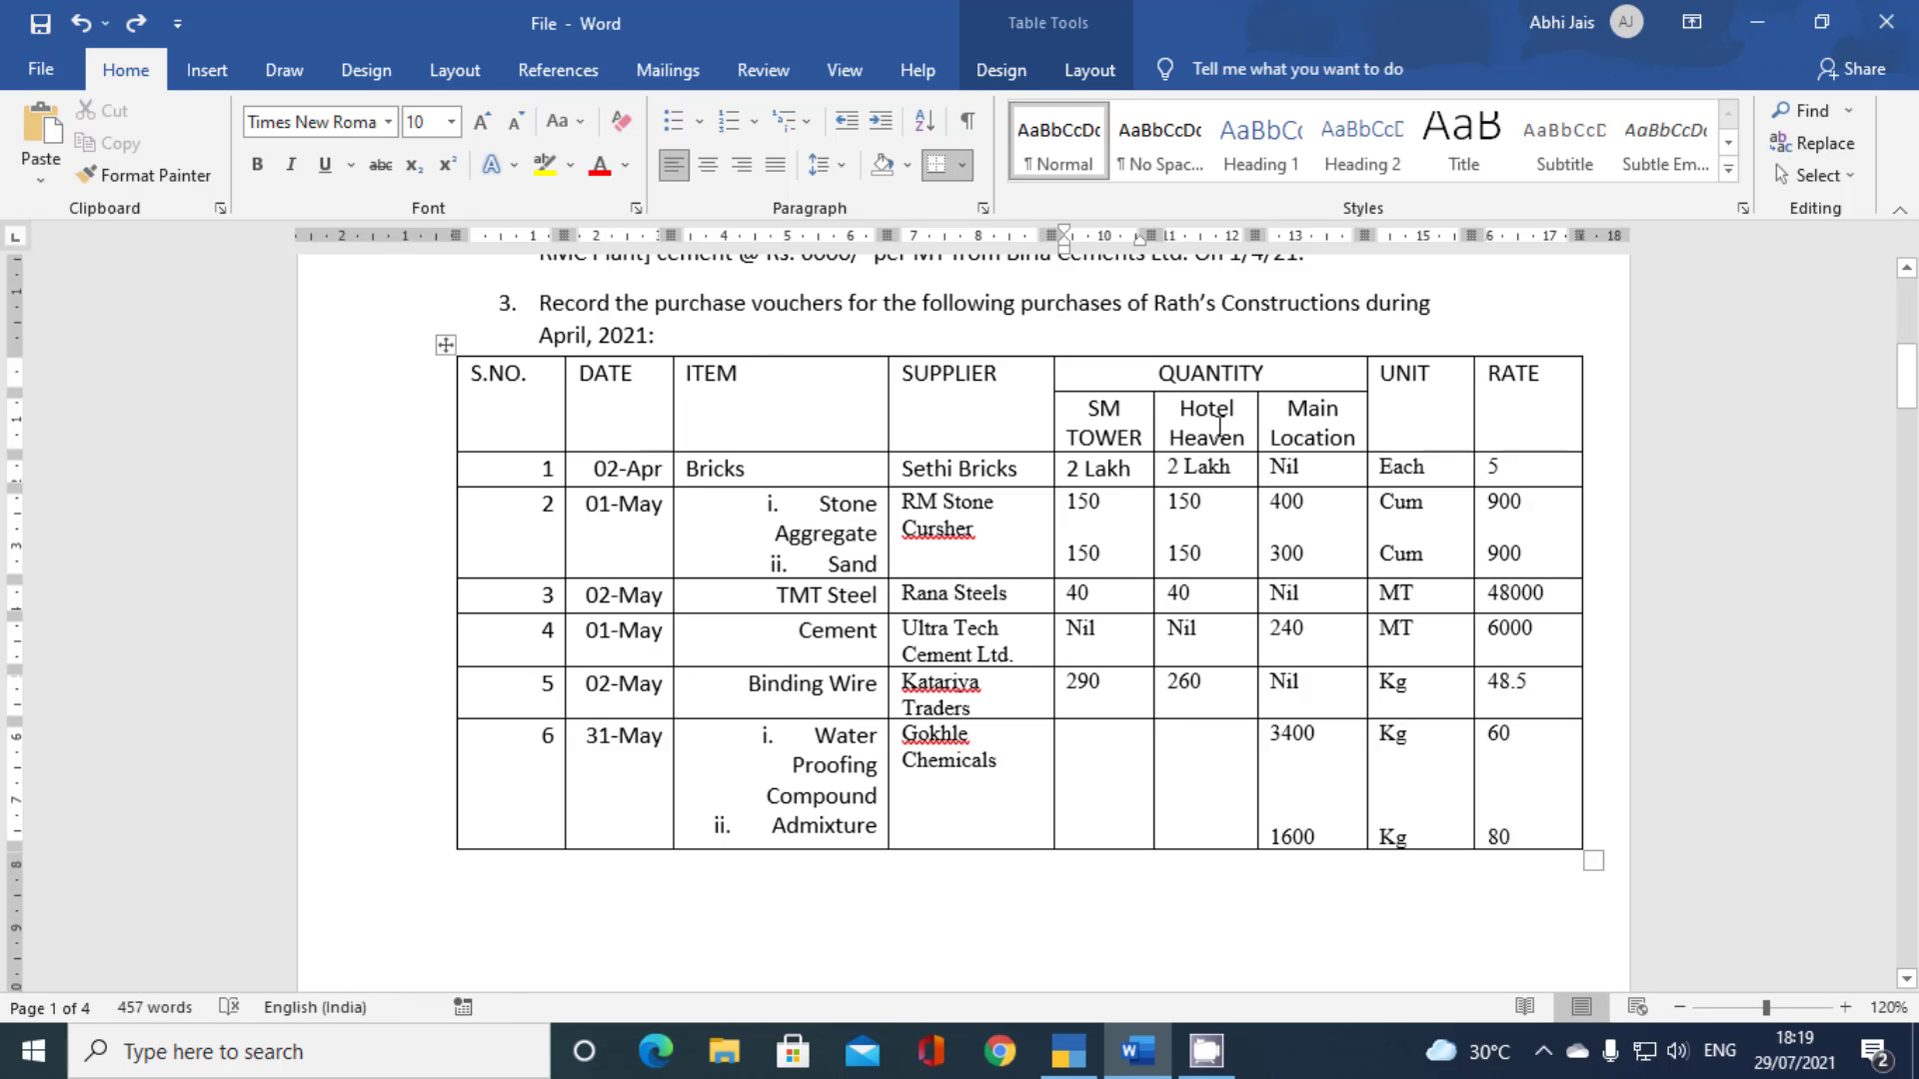
# Allocate 40 MT of TMT Steels to SM Tower Godown at 48,000 per MT
pyautogui.hotkey('alt', 'Tab')
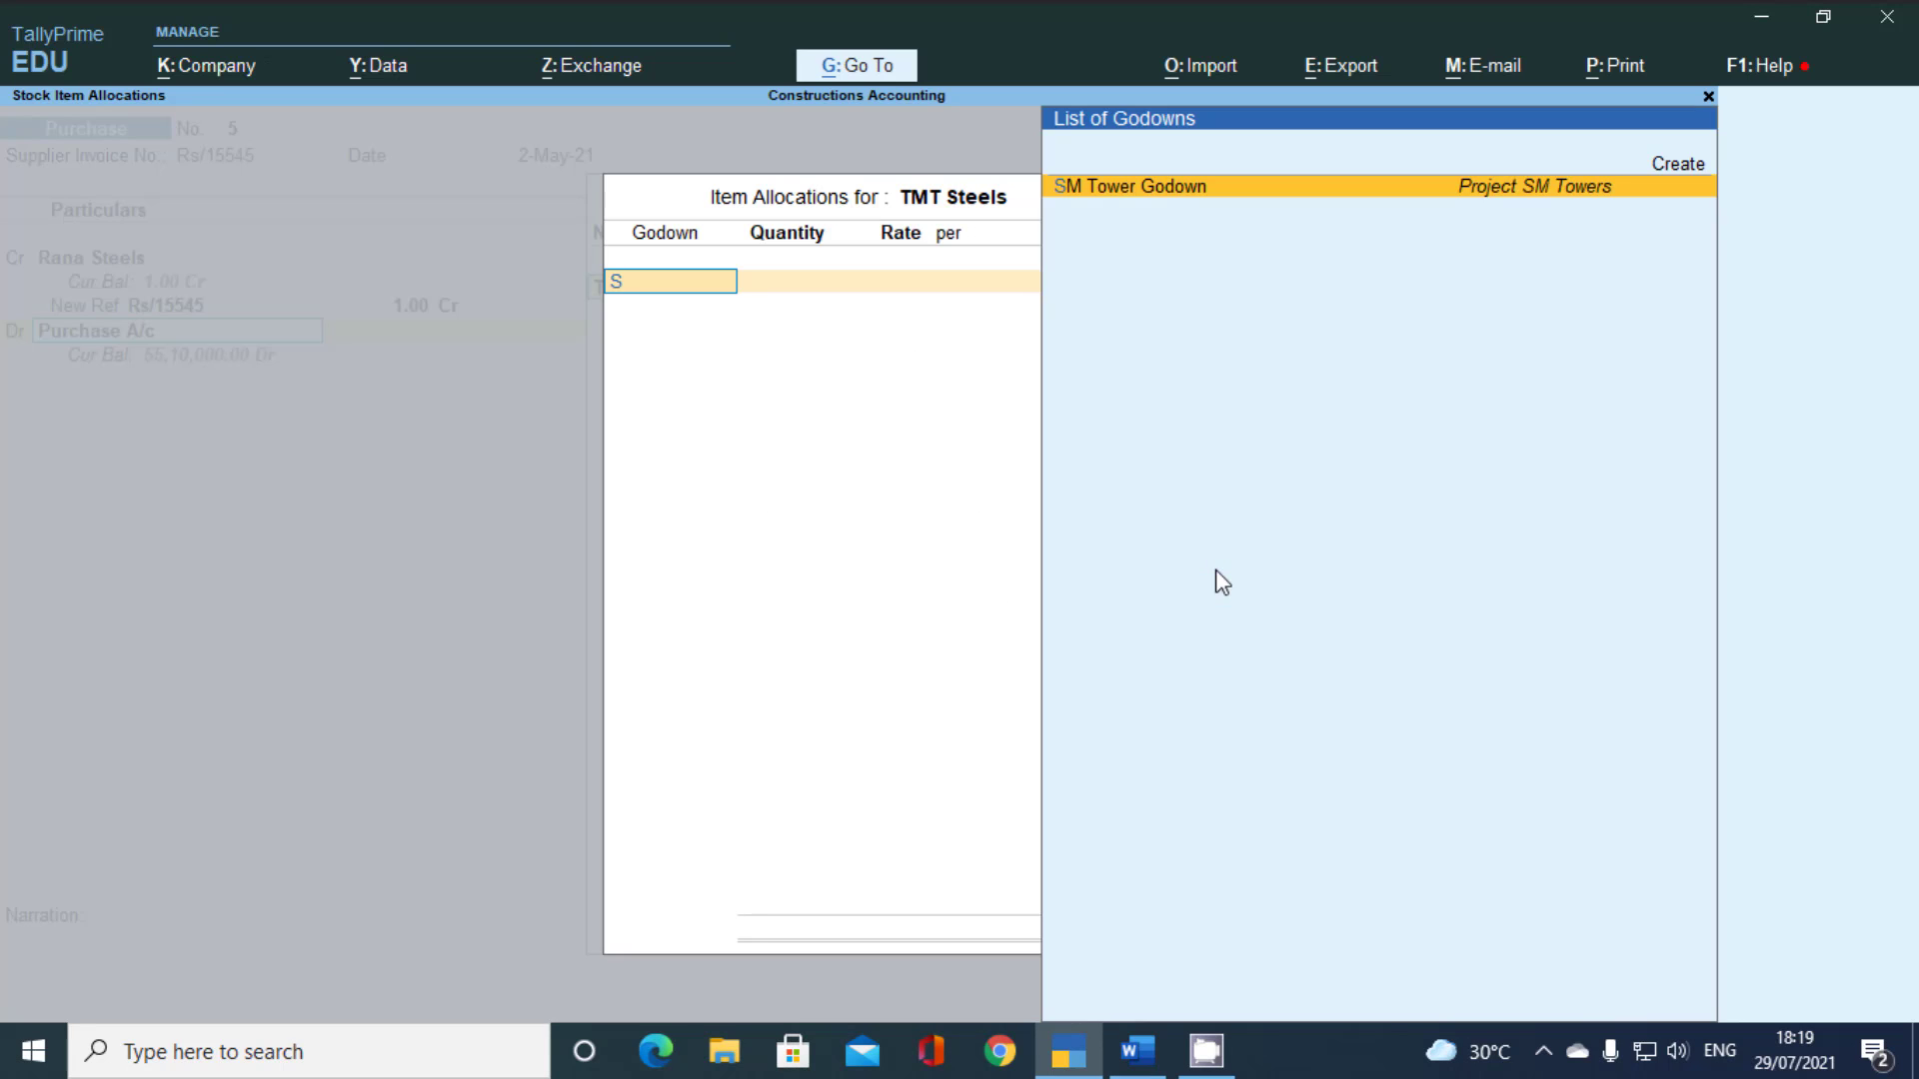
pyautogui.press('Return')
pyautogui.hotkey('alt', 'Tab')
pyautogui.hotkey('alt', 'Tab')
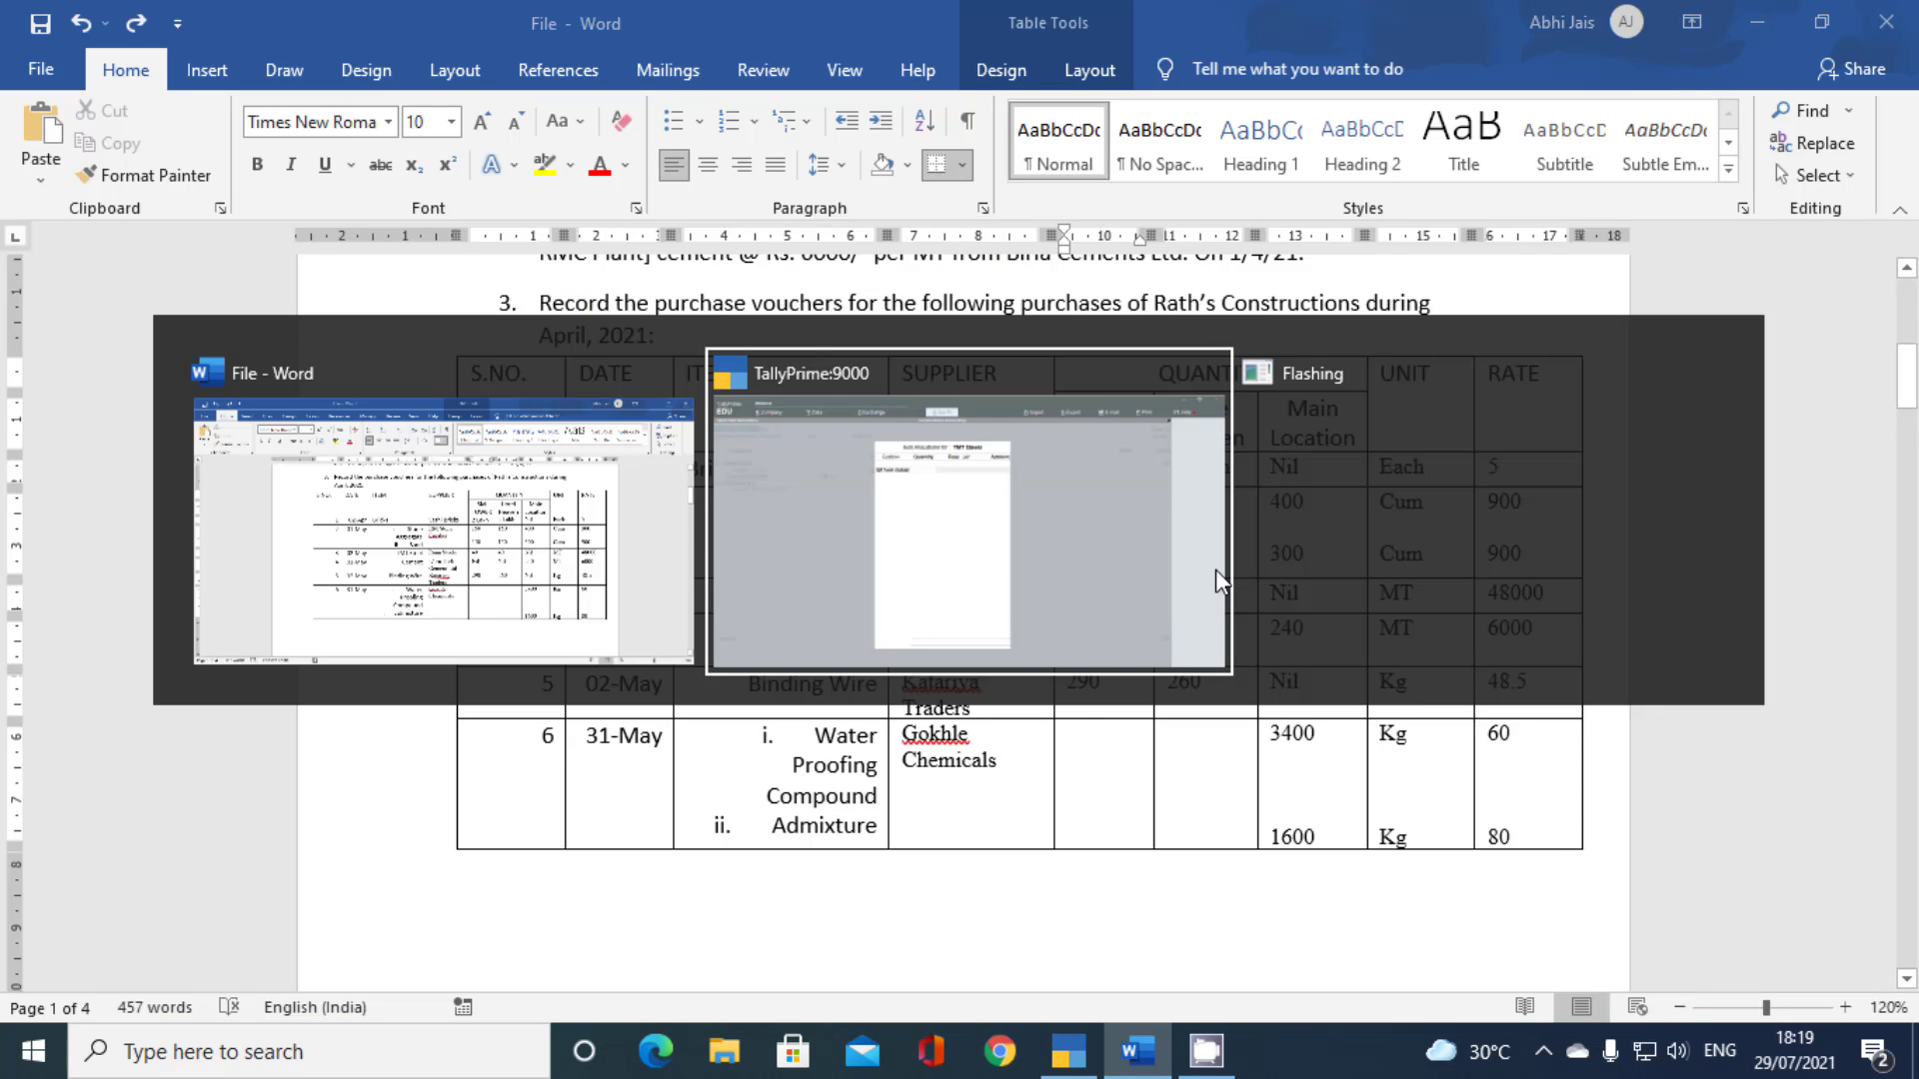
pyautogui.write('40')
pyautogui.press('Return')
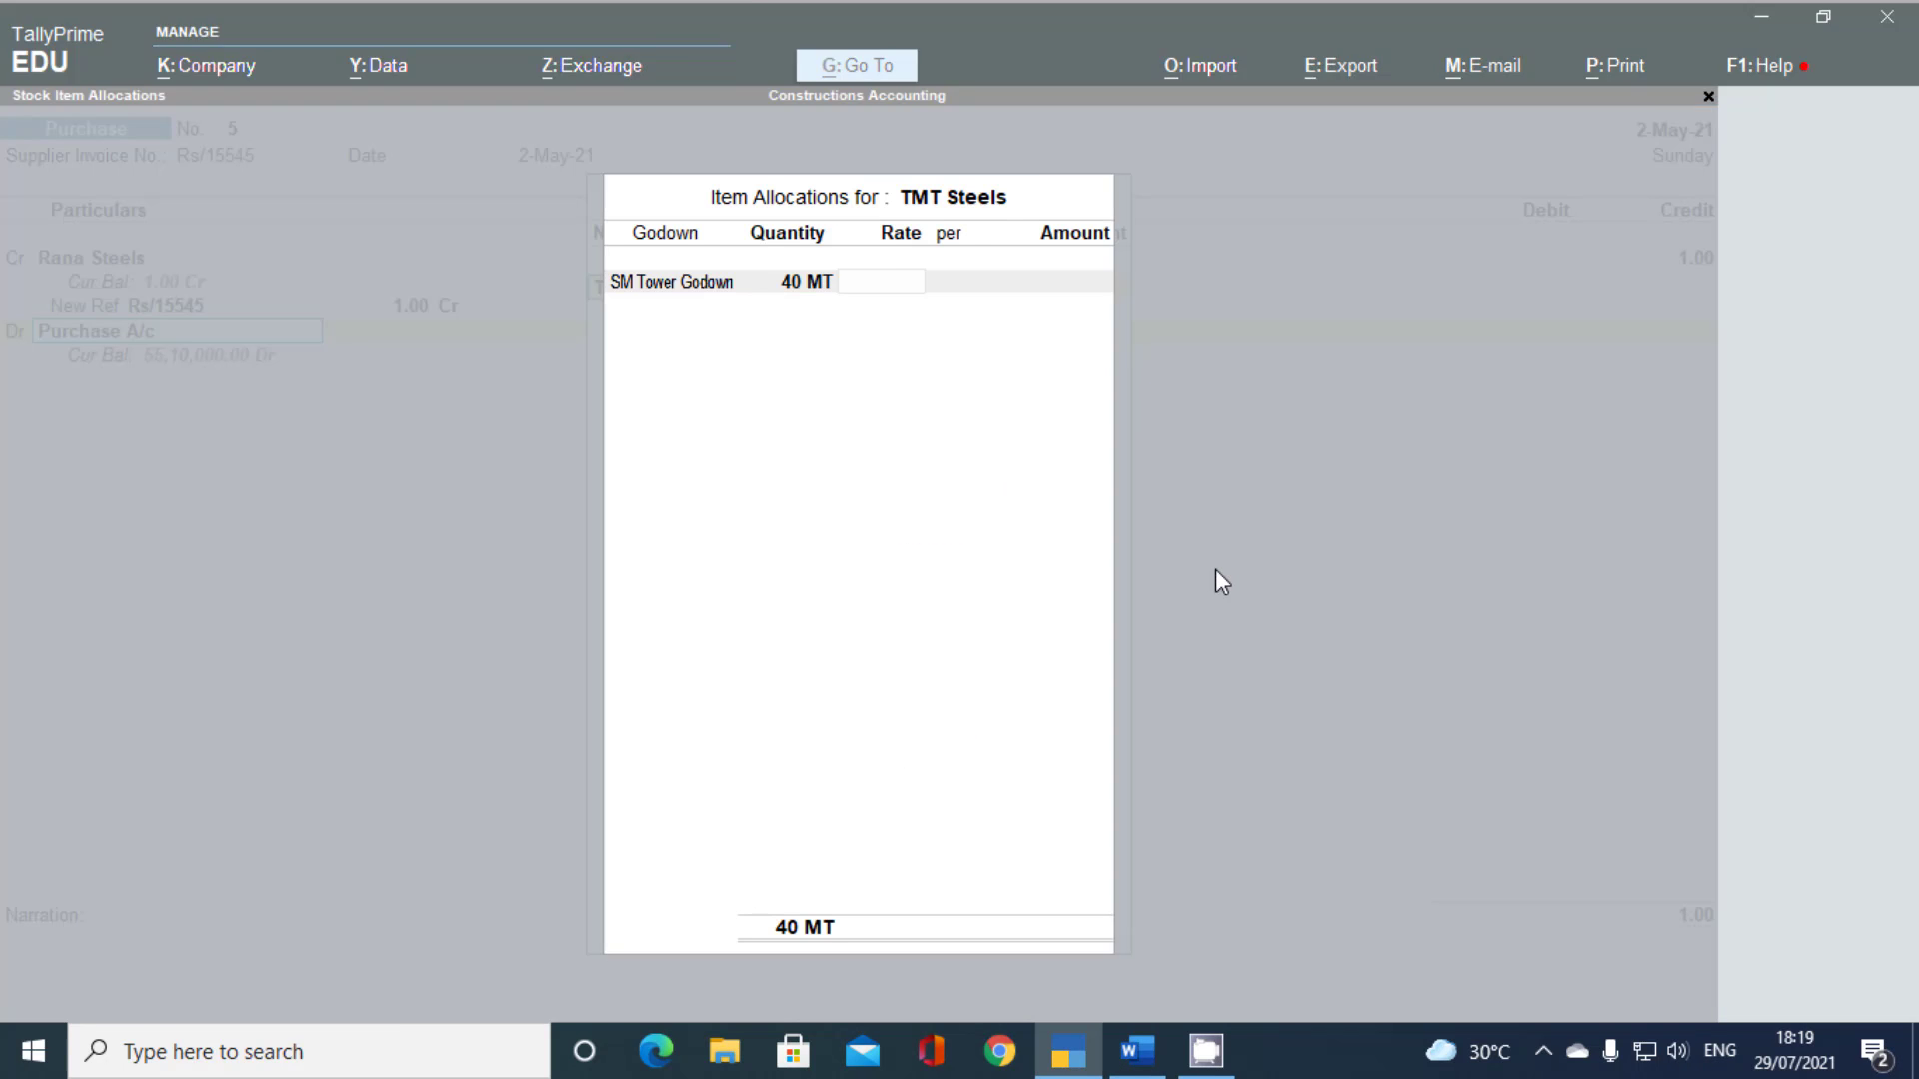
pyautogui.hotkey('alt', 'Tab')
pyautogui.hotkey('alt', 'Tab')
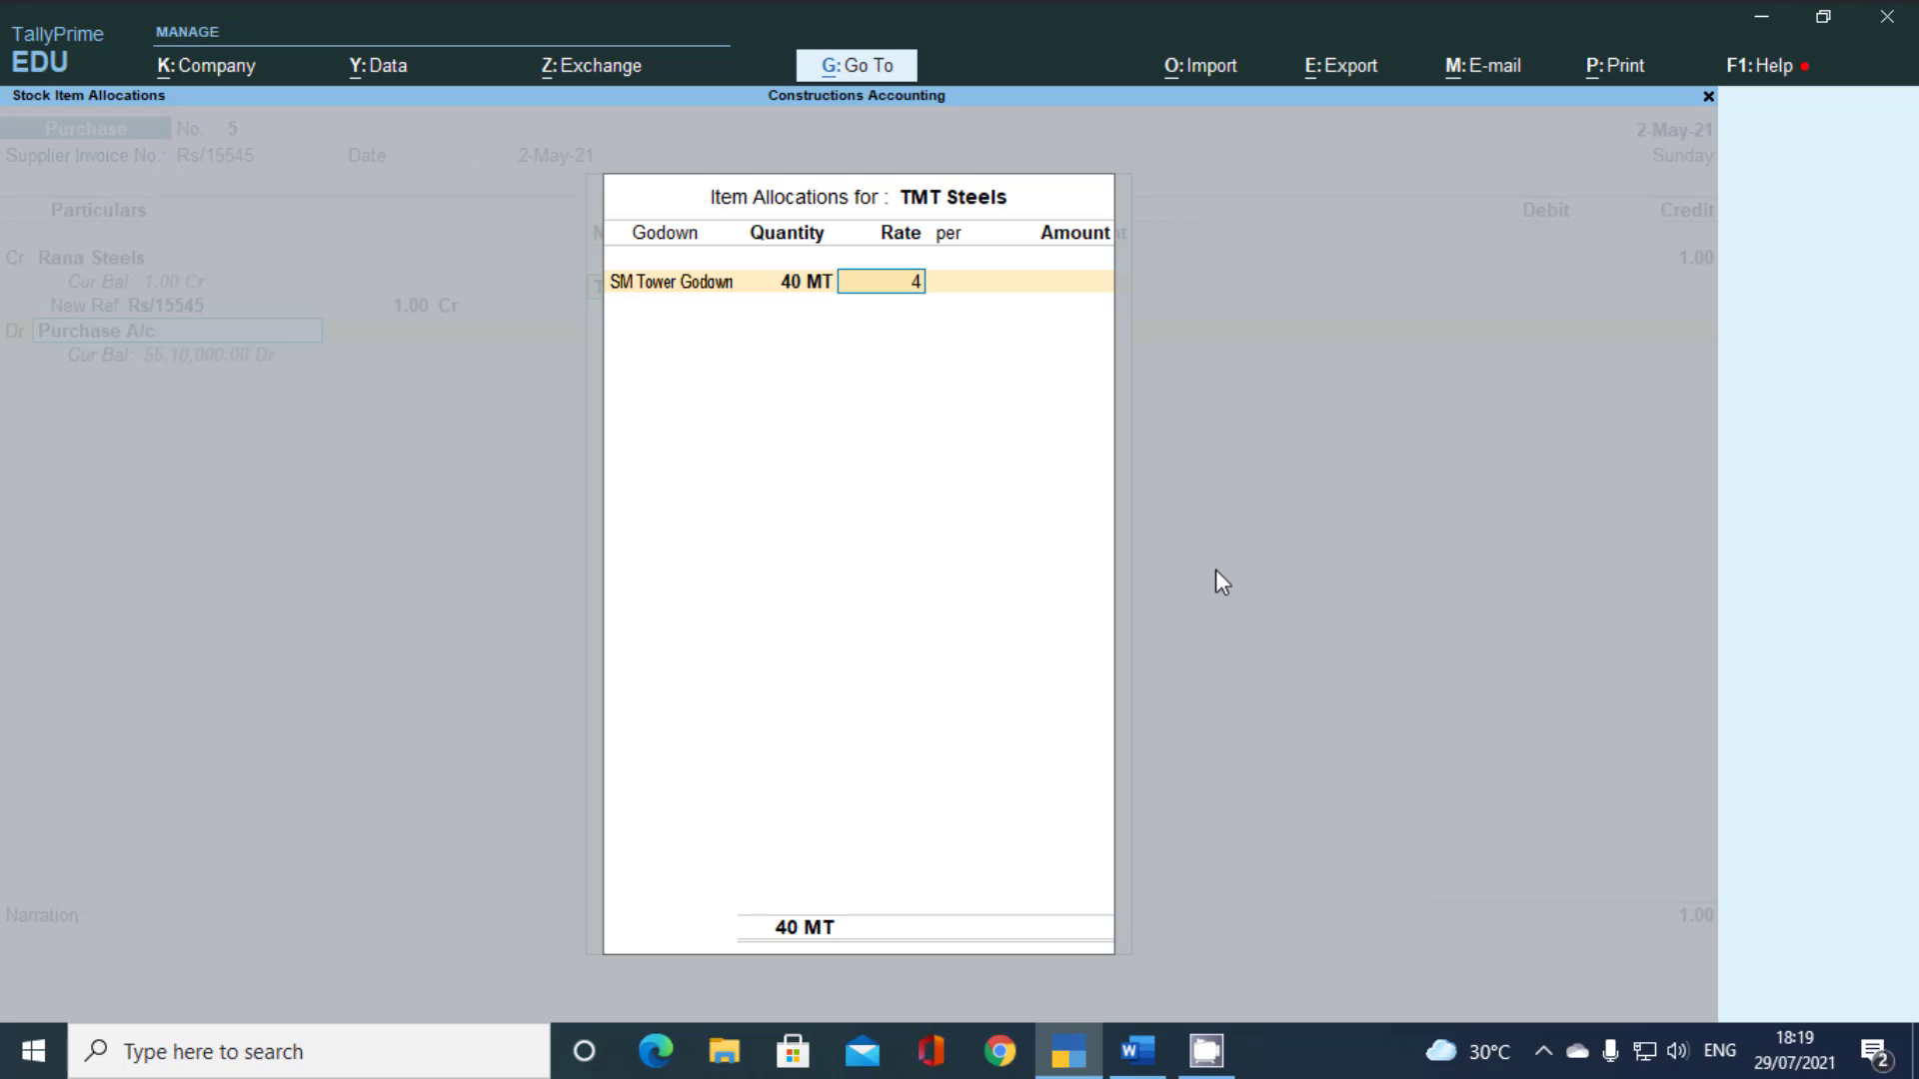
pyautogui.press('Return')
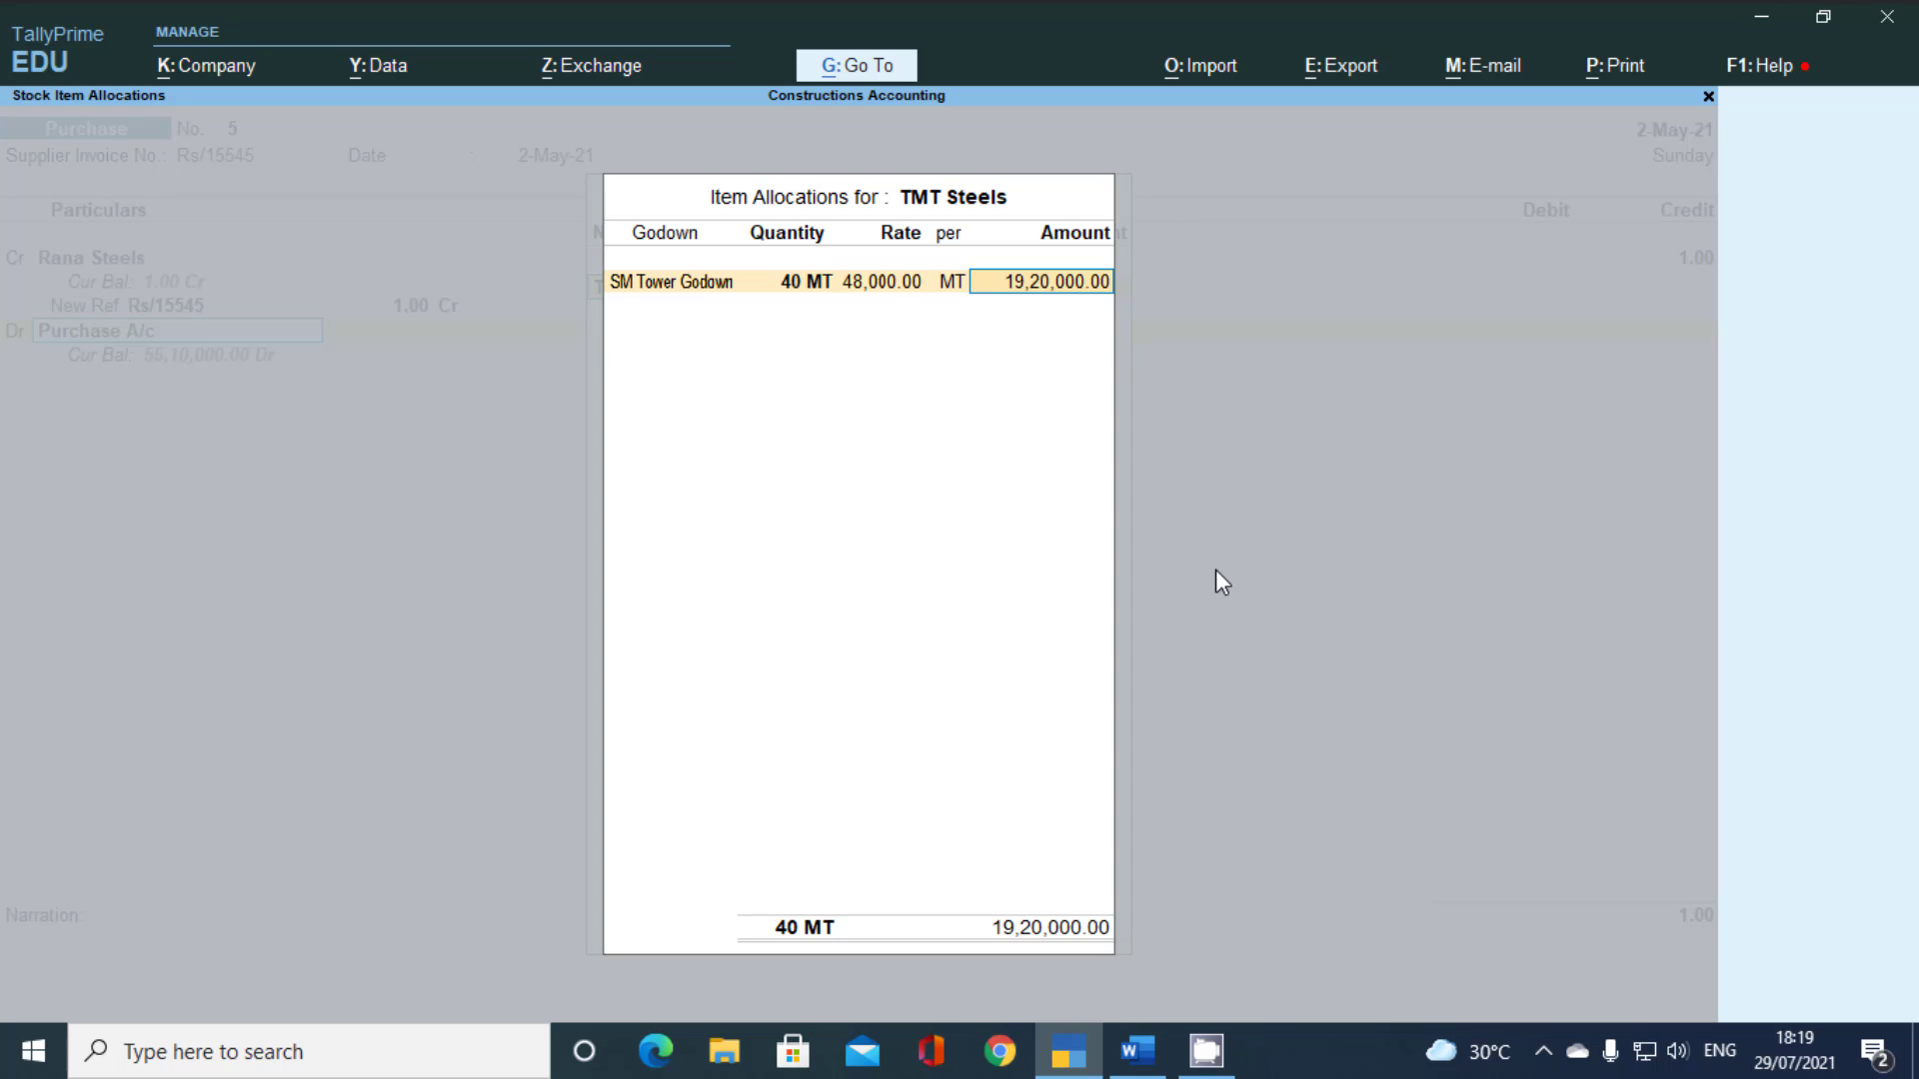
pyautogui.press('Return')
# Allocate the other 40 MT of TMT Steels to Hotel Heaven Godown
pyautogui.write('S')
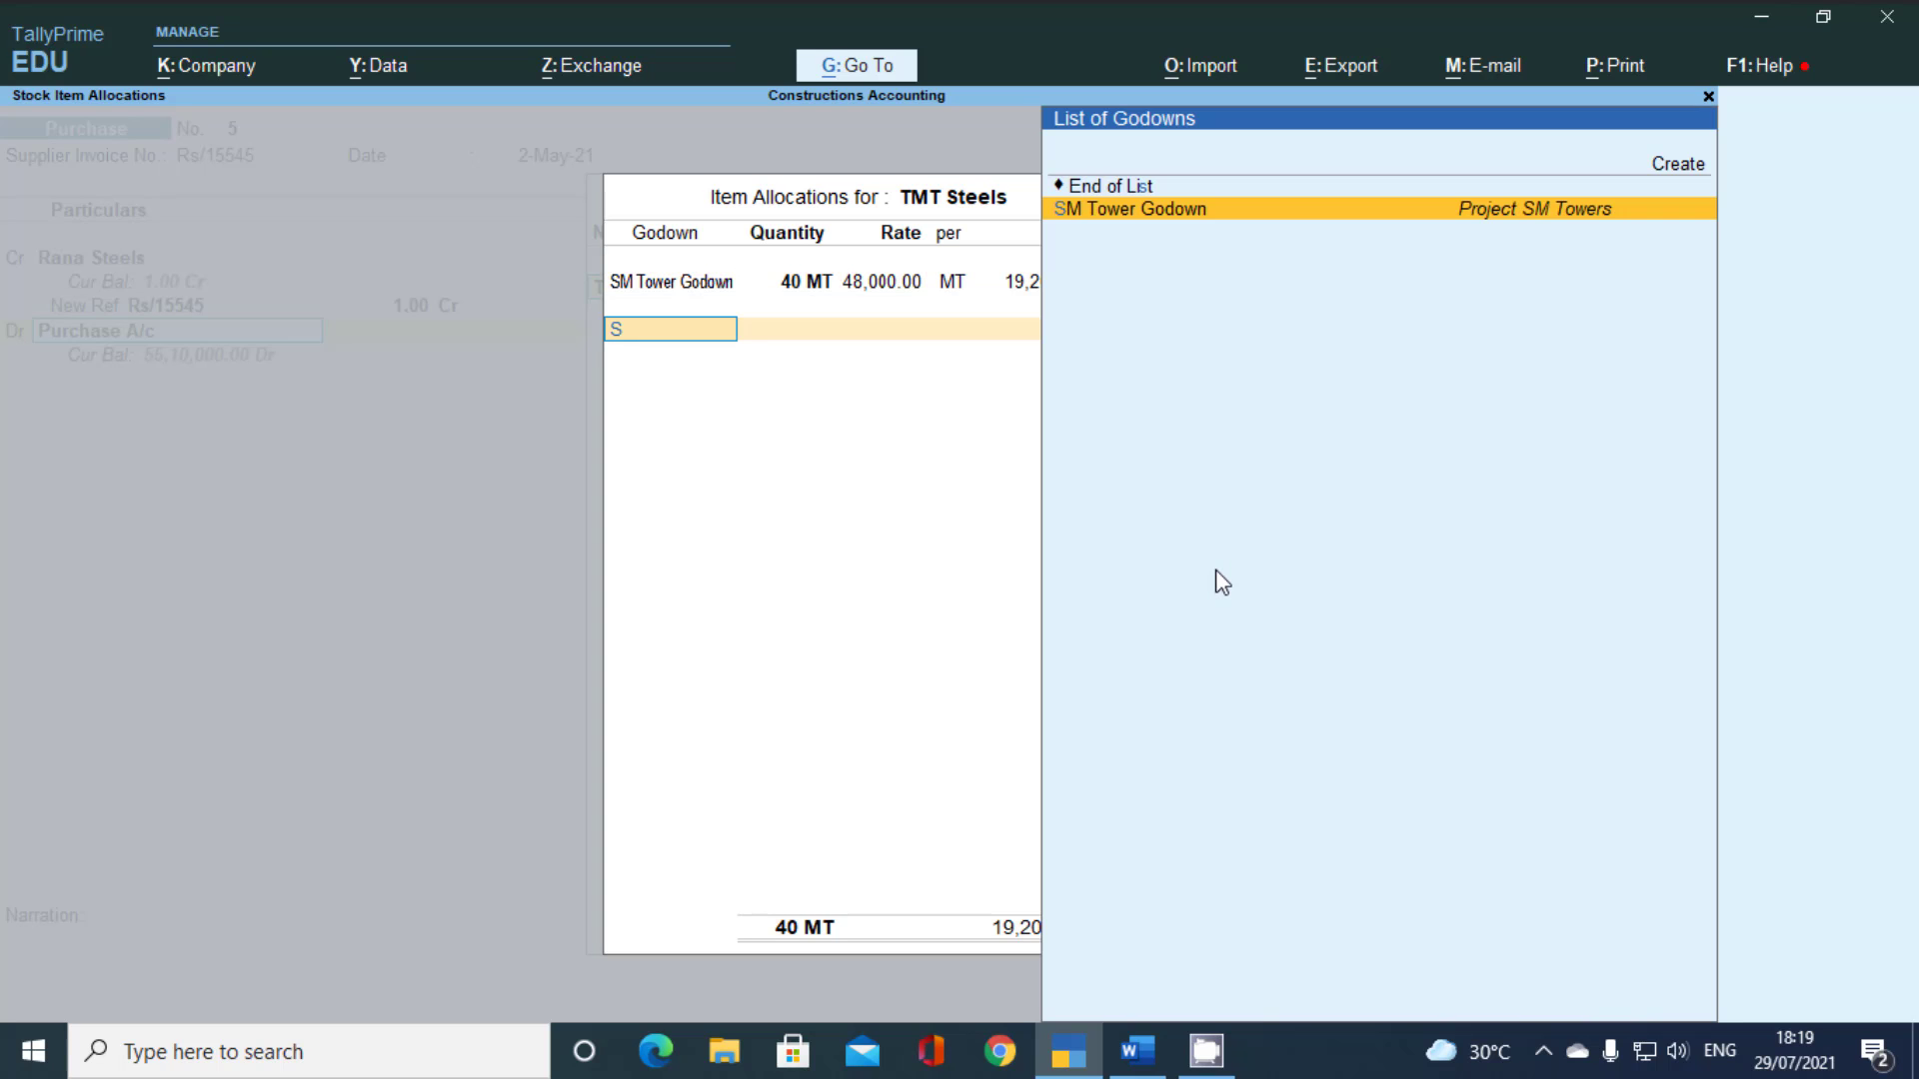
pyautogui.press('BackSpace')
pyautogui.press('Down')
pyautogui.press('Return')
pyautogui.write('4')
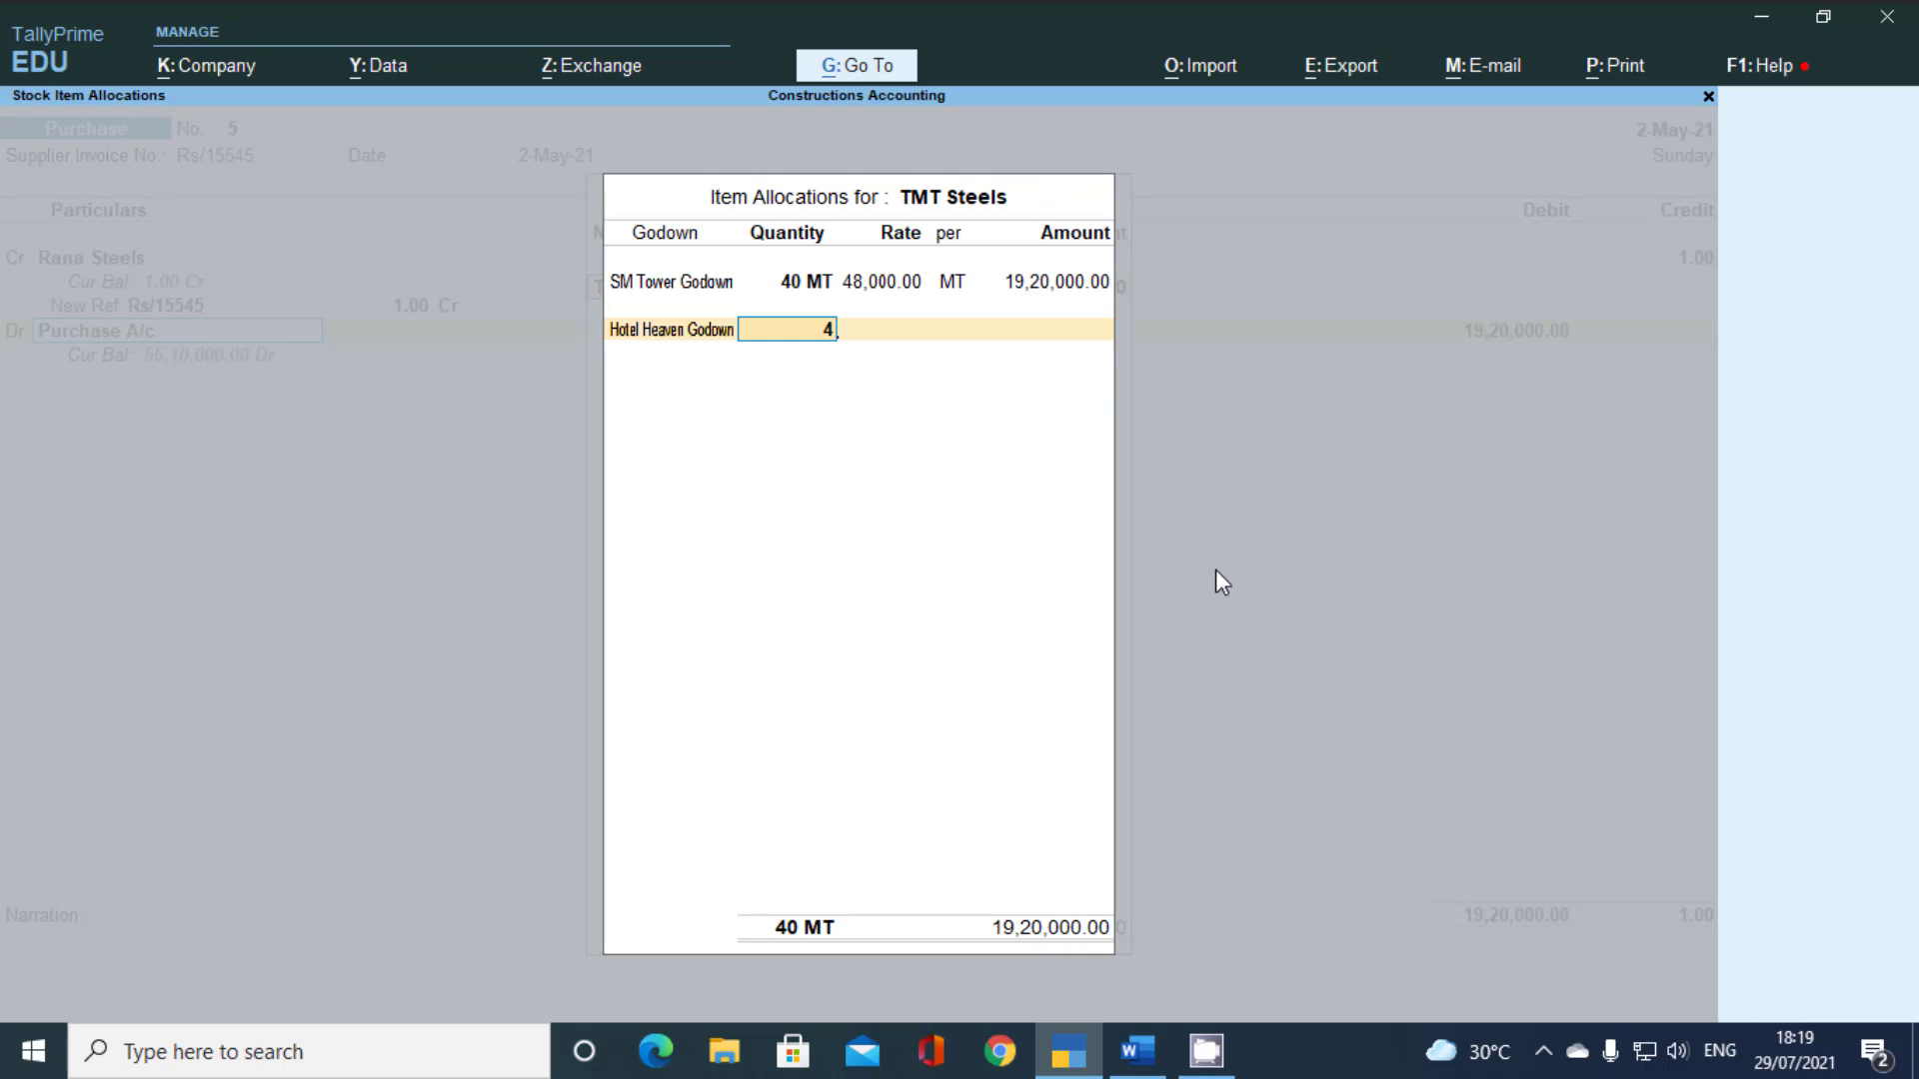
pyautogui.write('0')
pyautogui.press('Return')
pyautogui.press('Return')
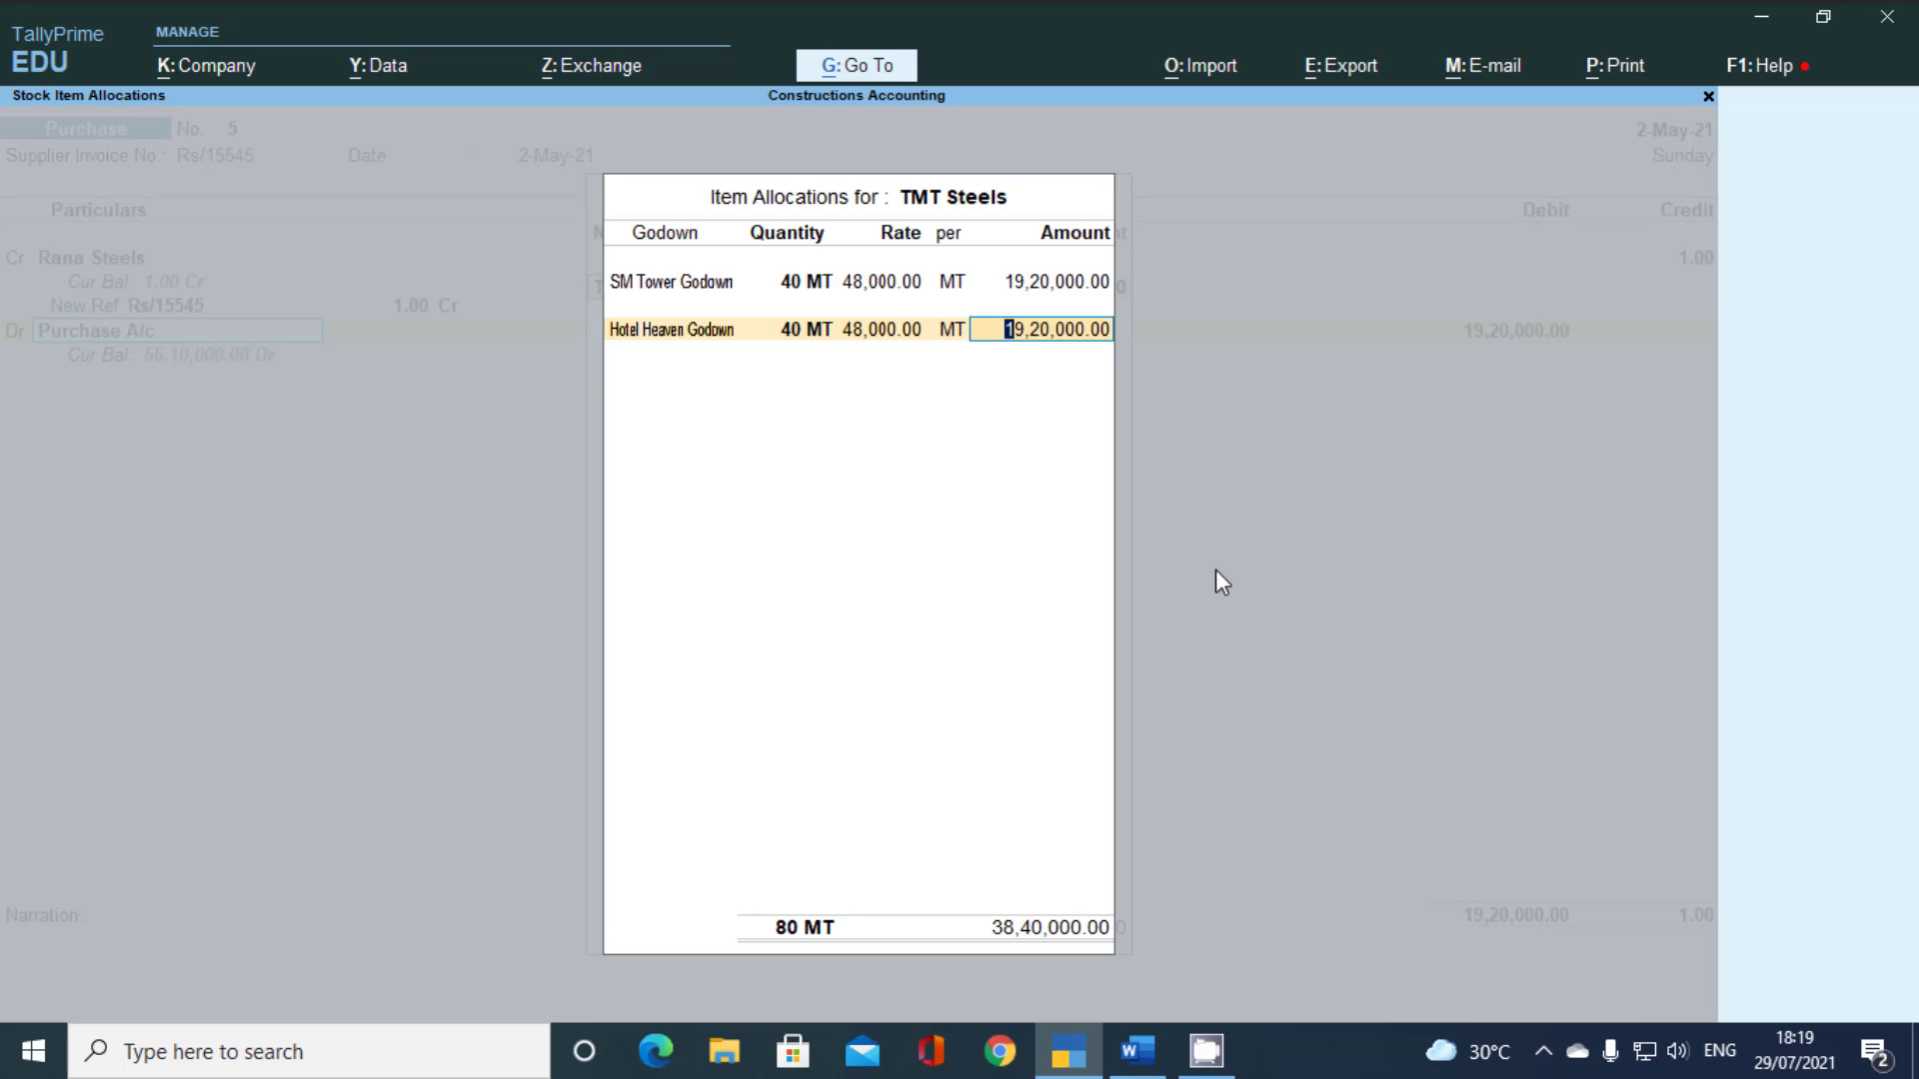
pyautogui.press('Return')
pyautogui.press('Return')
pyautogui.press('Return')
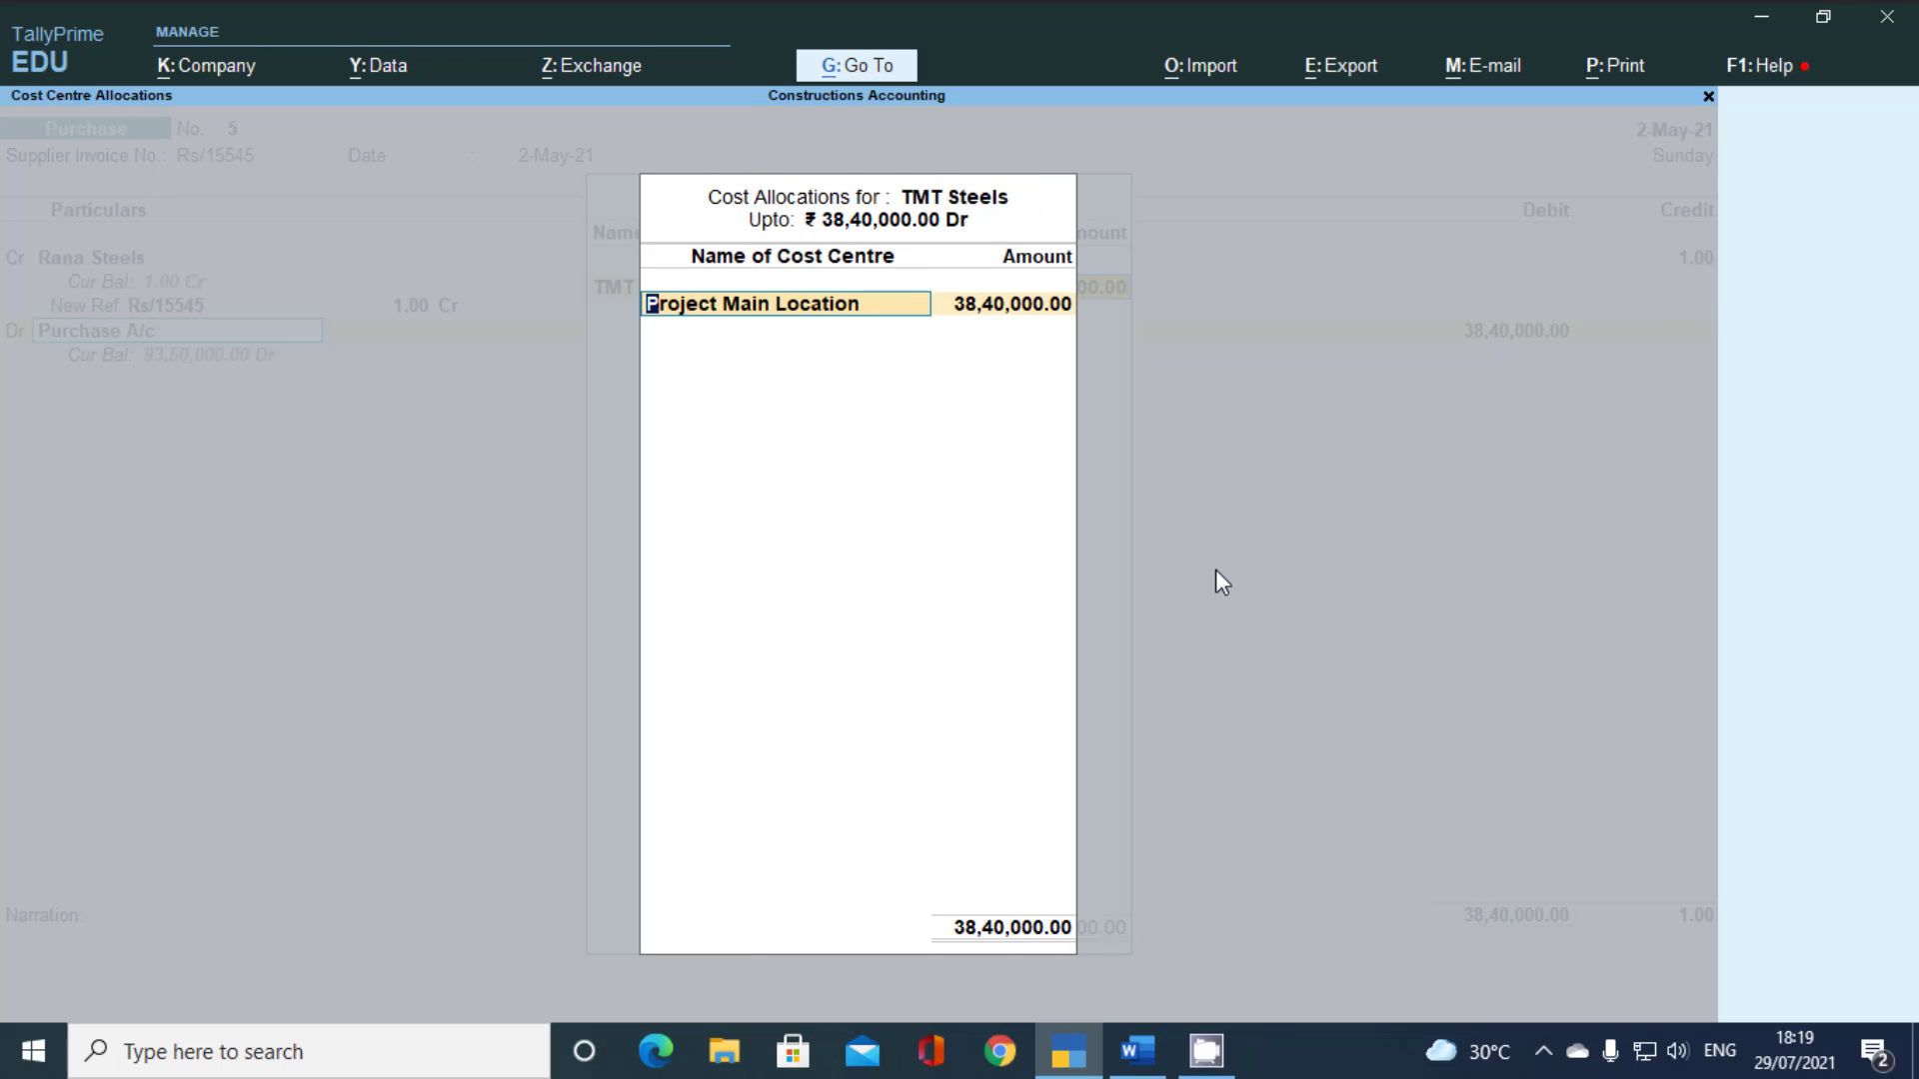
# Charge 19,20,000 to Project SM Towers and the remainder to Project Hotel Heaven
pyautogui.write('P')
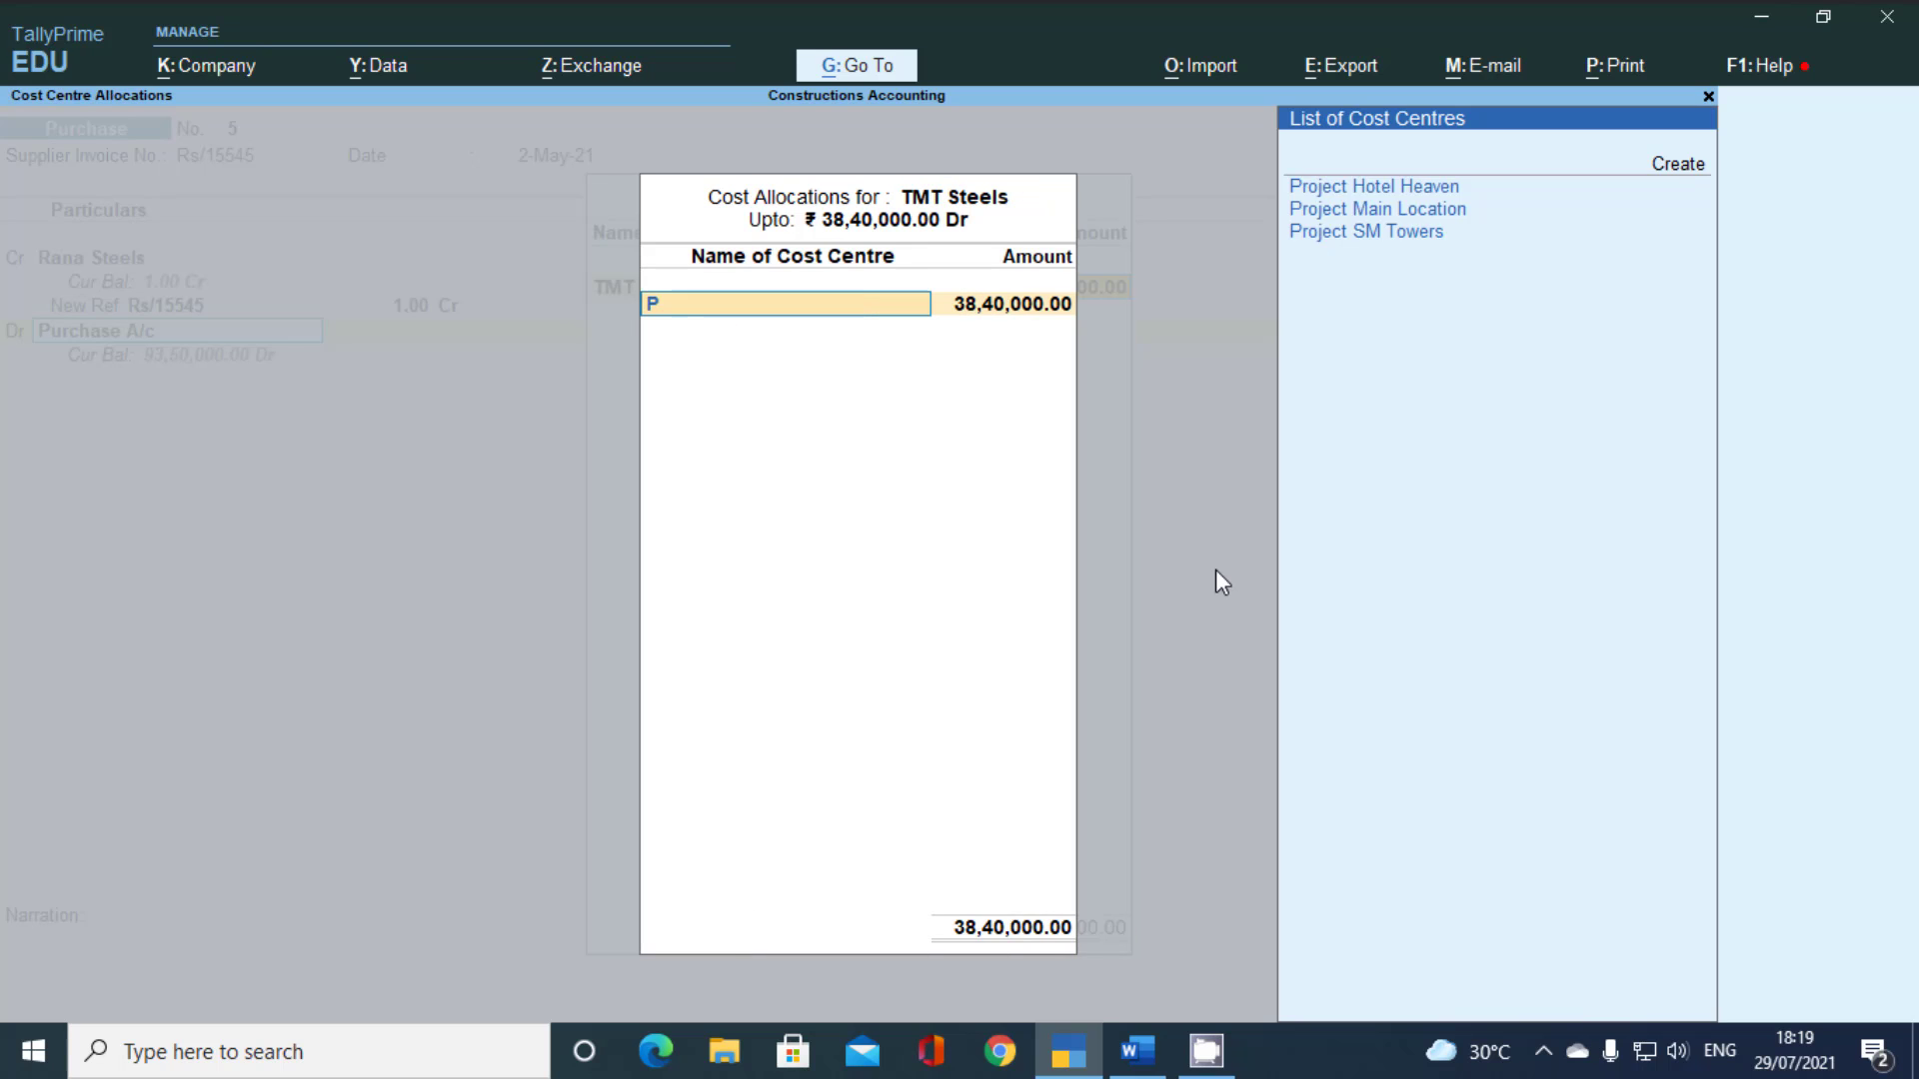
pyautogui.press('Down')
pyautogui.press('Down')
pyautogui.press('Return')
pyautogui.write('19200')
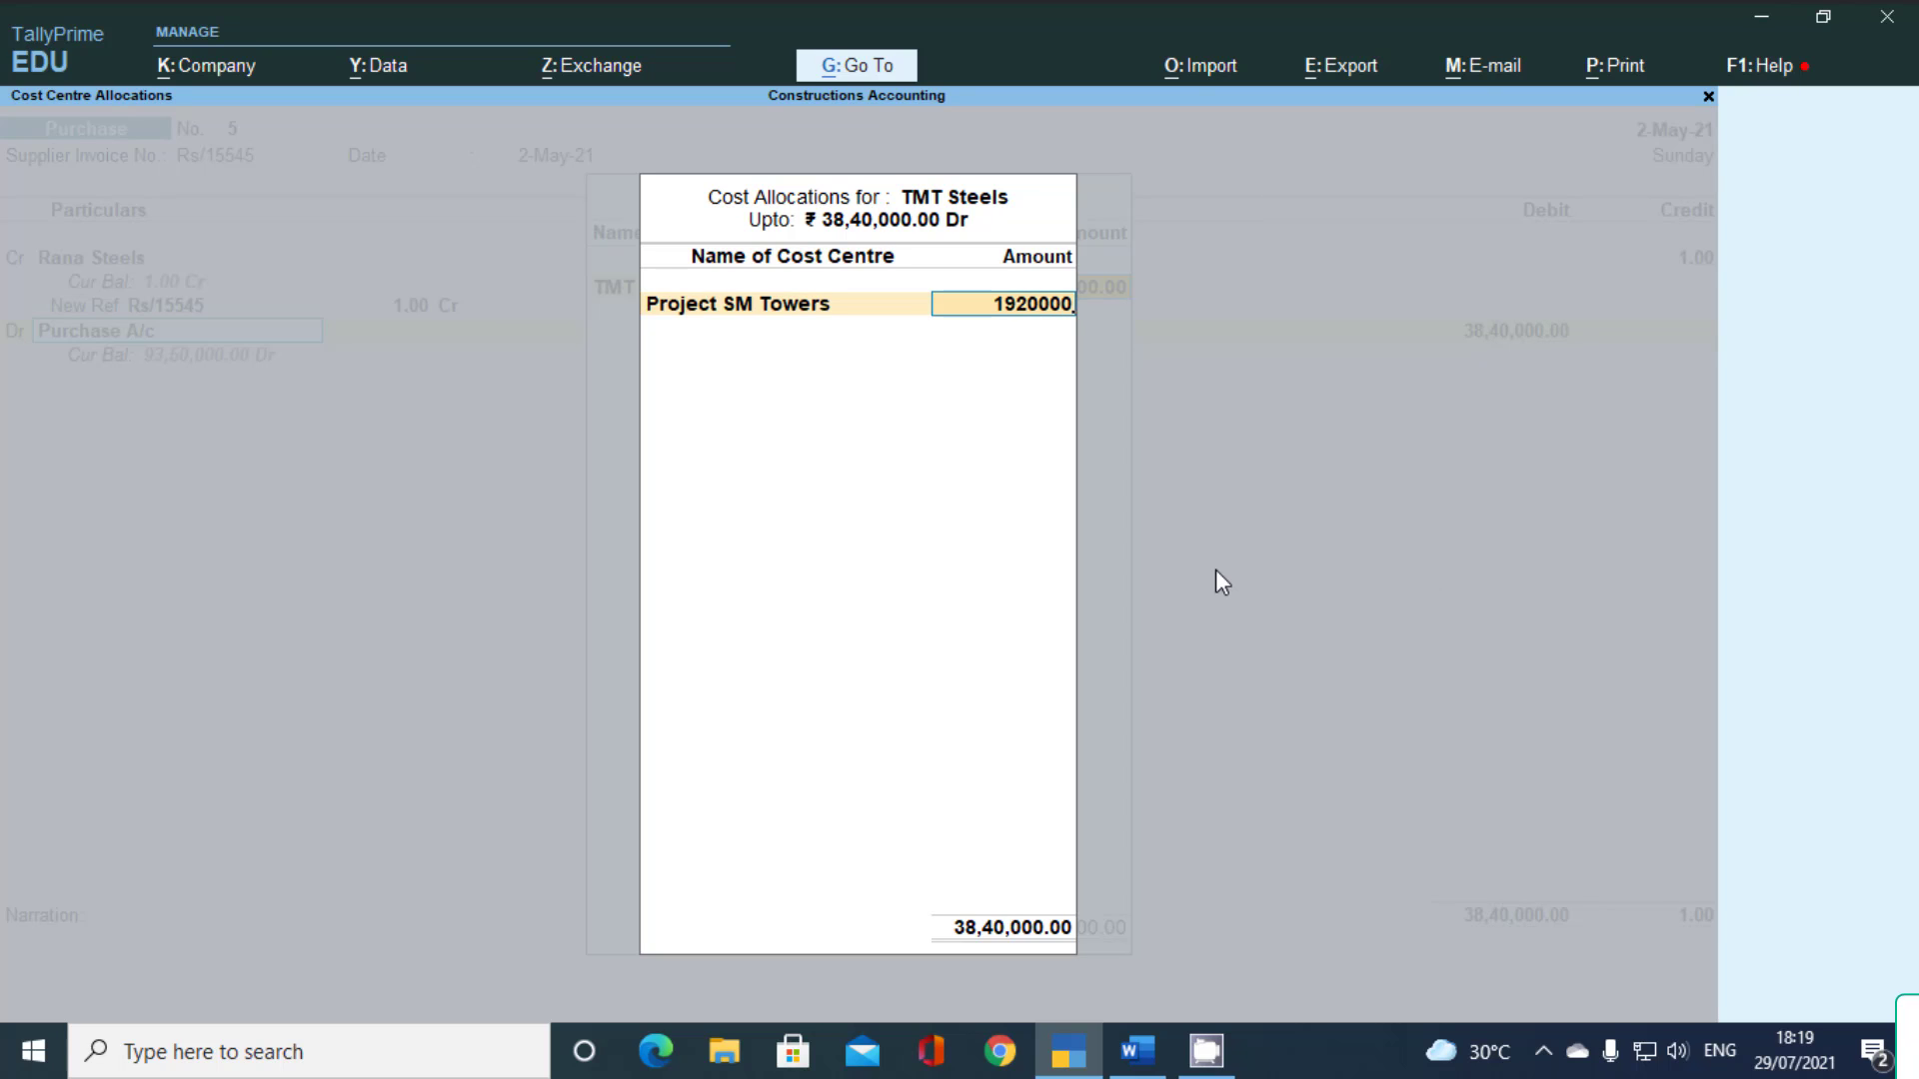
pyautogui.press('Return')
pyautogui.write('P')
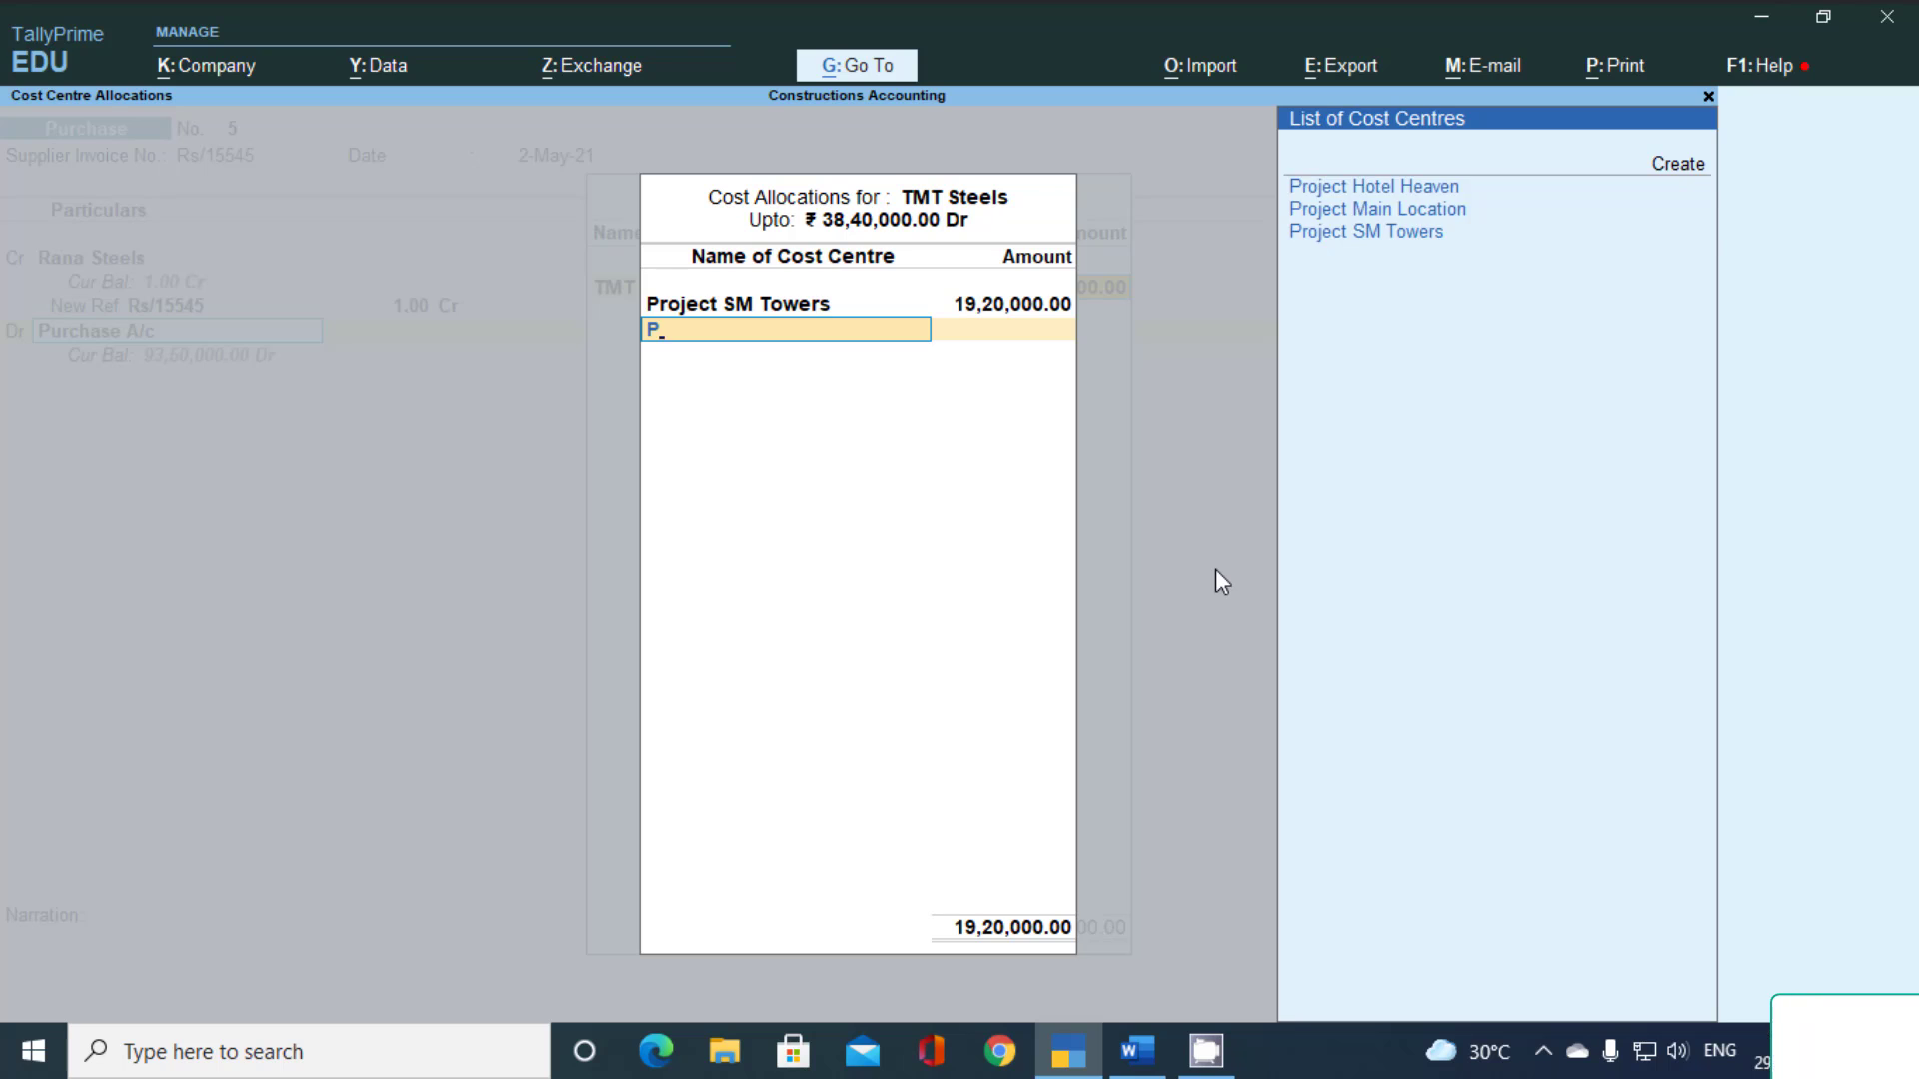
pyautogui.press('Down')
pyautogui.press('Down')
pyautogui.press('Up')
pyautogui.press('Up')
pyautogui.press('Return')
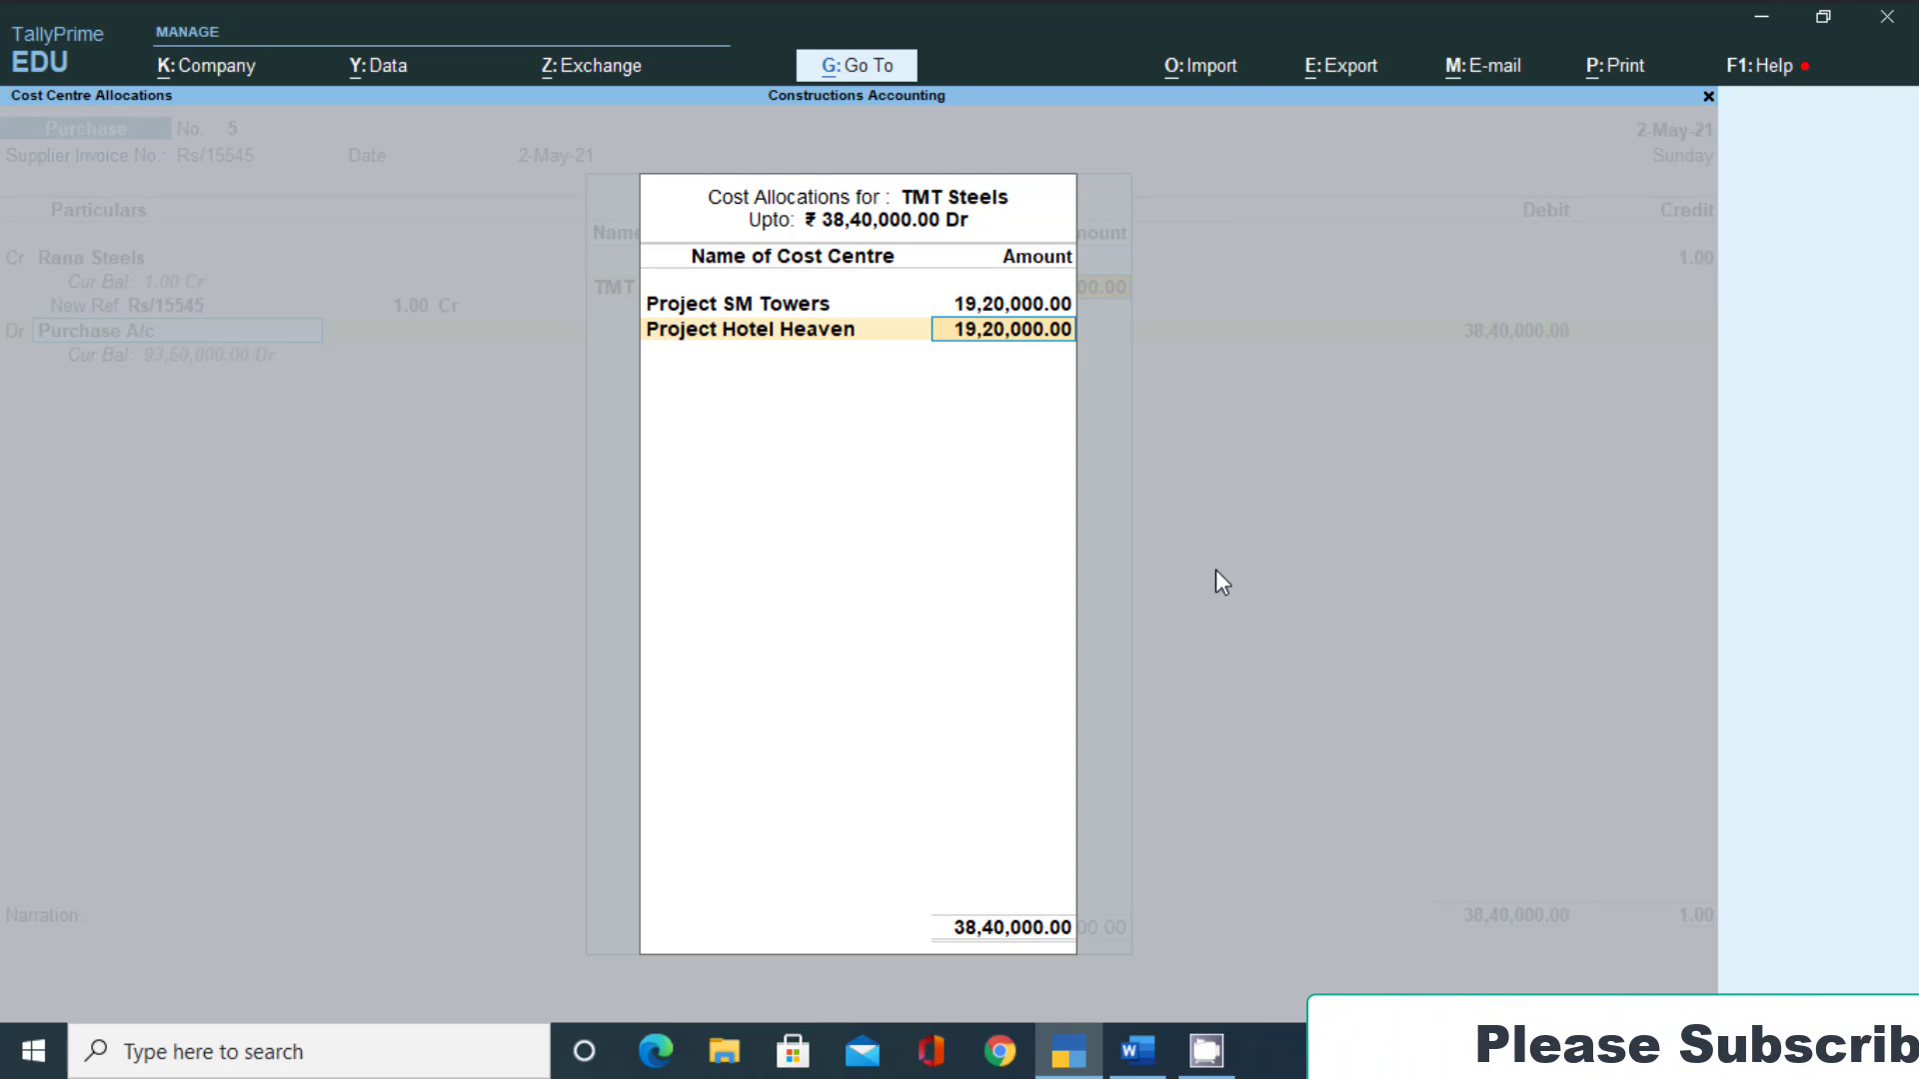
pyautogui.press('Return')
pyautogui.press('Return')
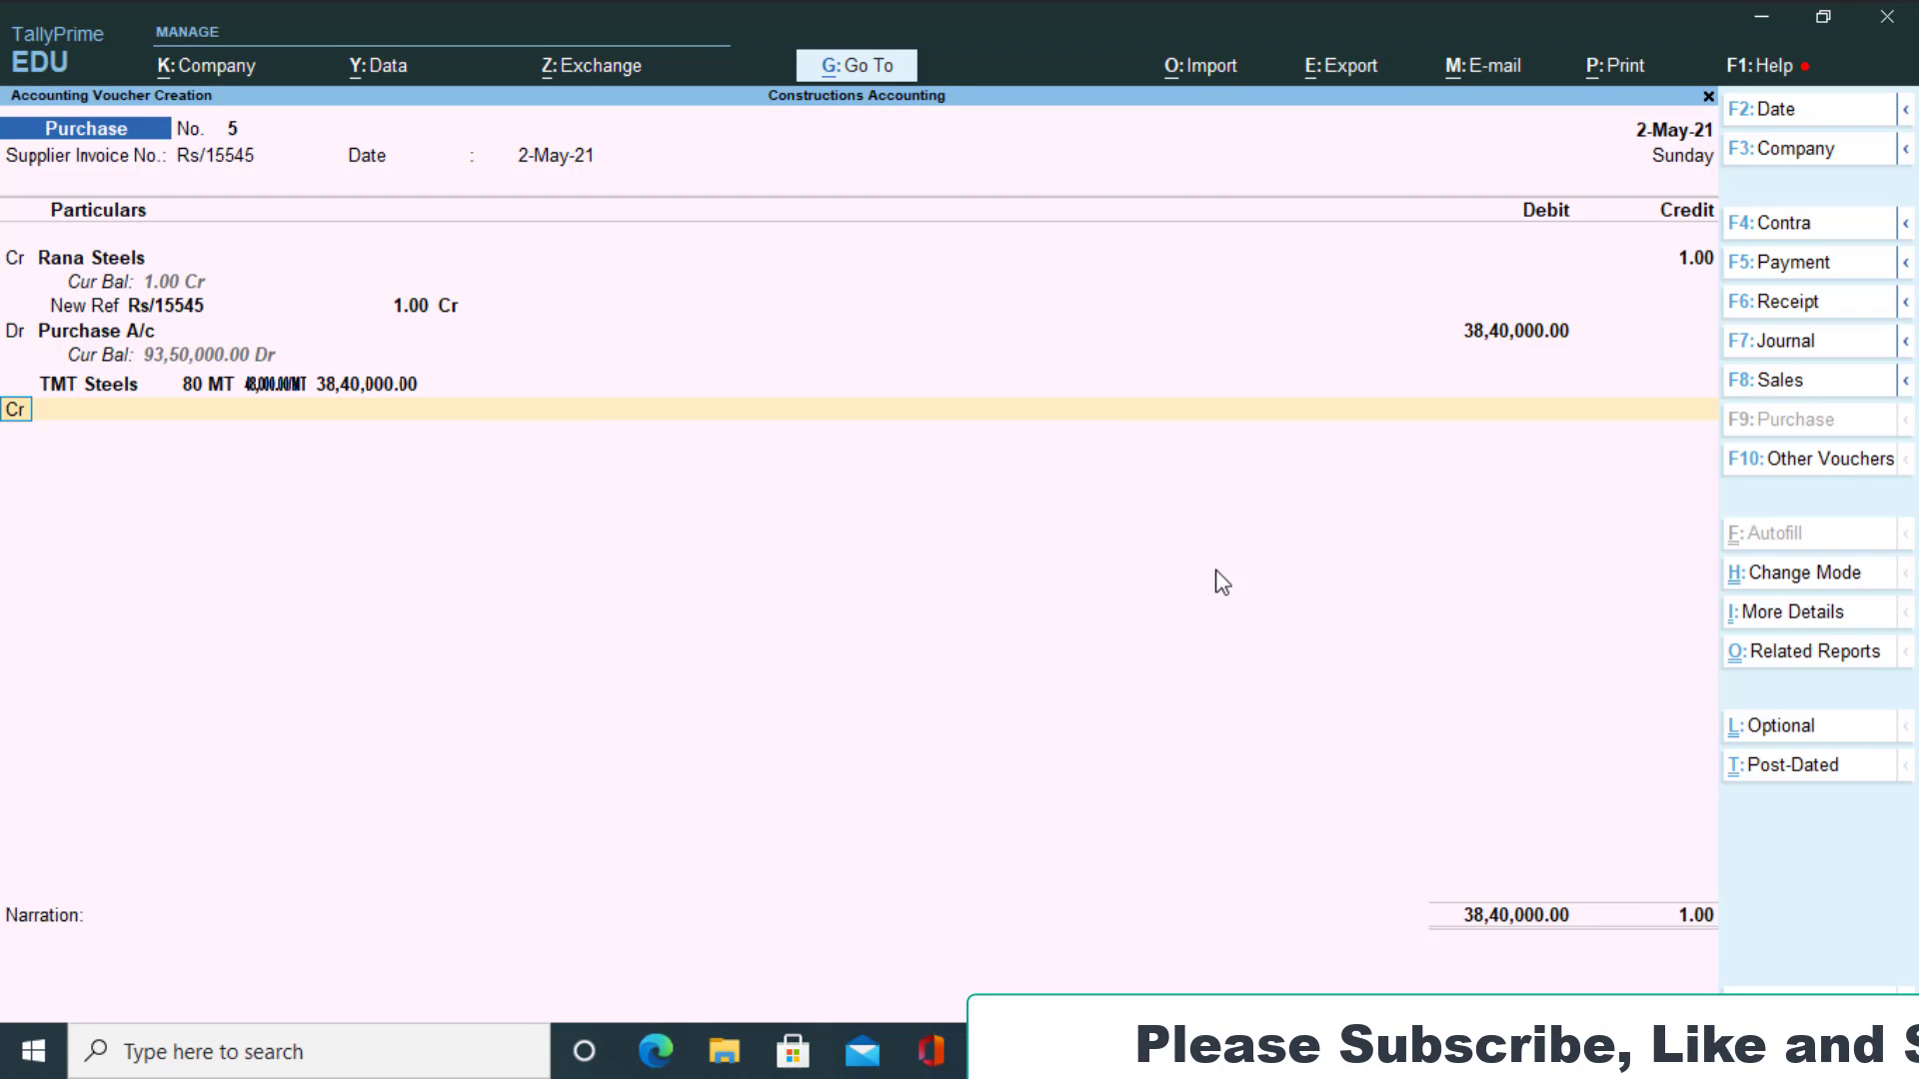
# Set Rana Steels' credit to 38,40,000 with a new bill reference
pyautogui.press('BackSpace')
pyautogui.press('BackSpace')
pyautogui.press('BackSpace')
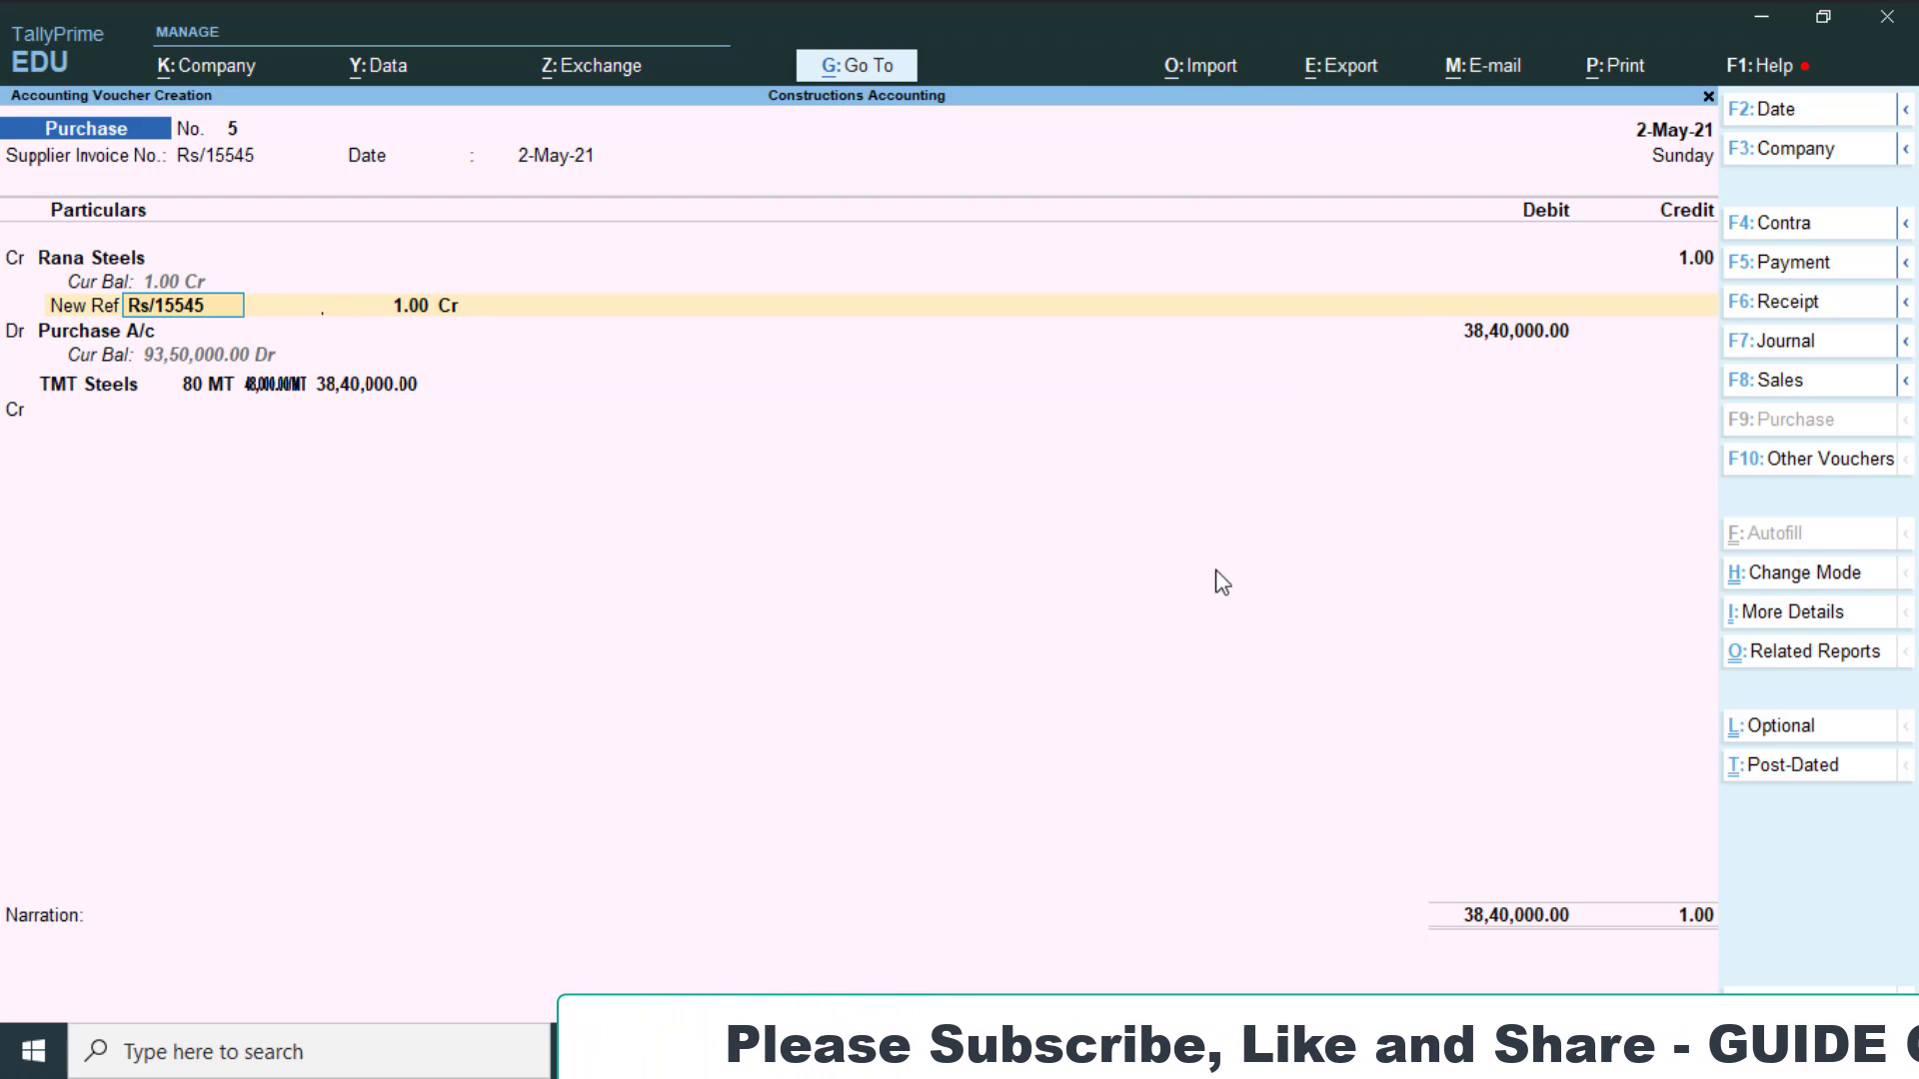
pyautogui.write('38,40,000')
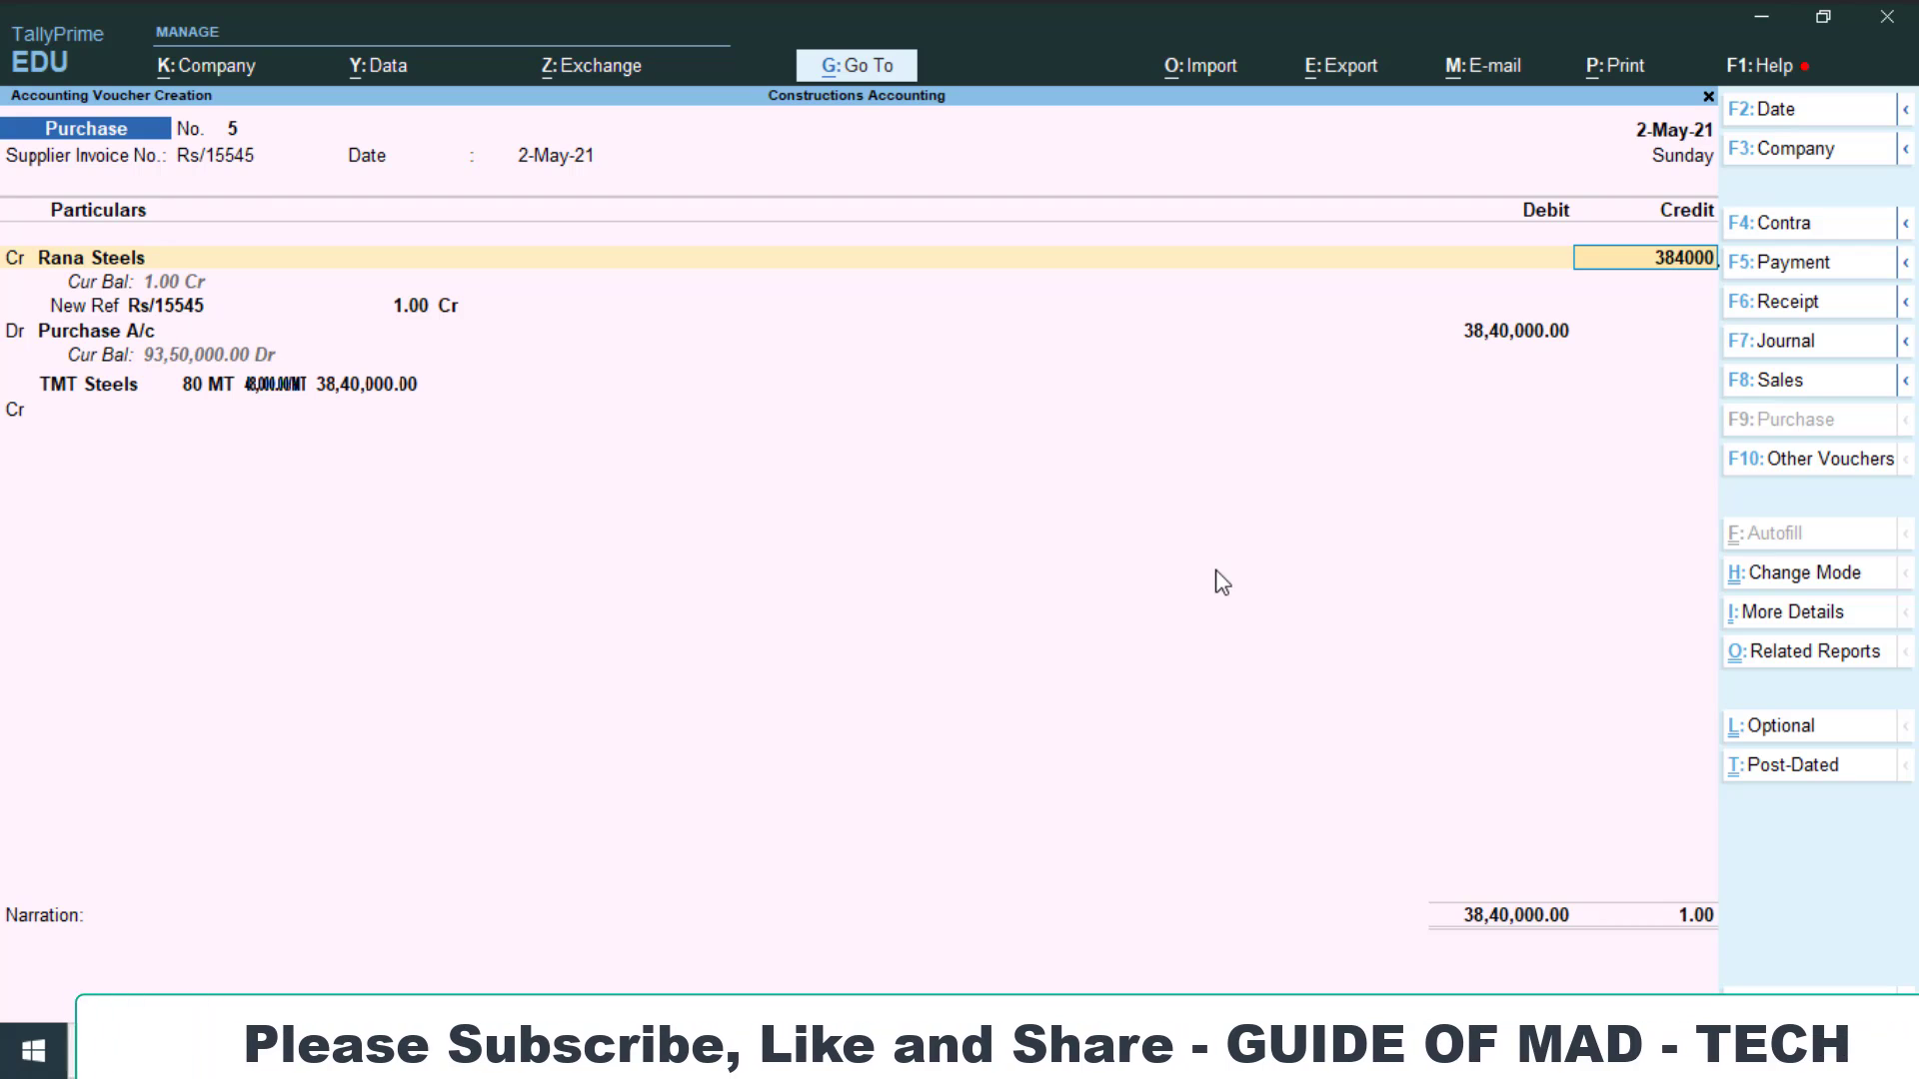
pyautogui.press('Return')
pyautogui.press('Return')
pyautogui.press('Return')
pyautogui.press('Return')
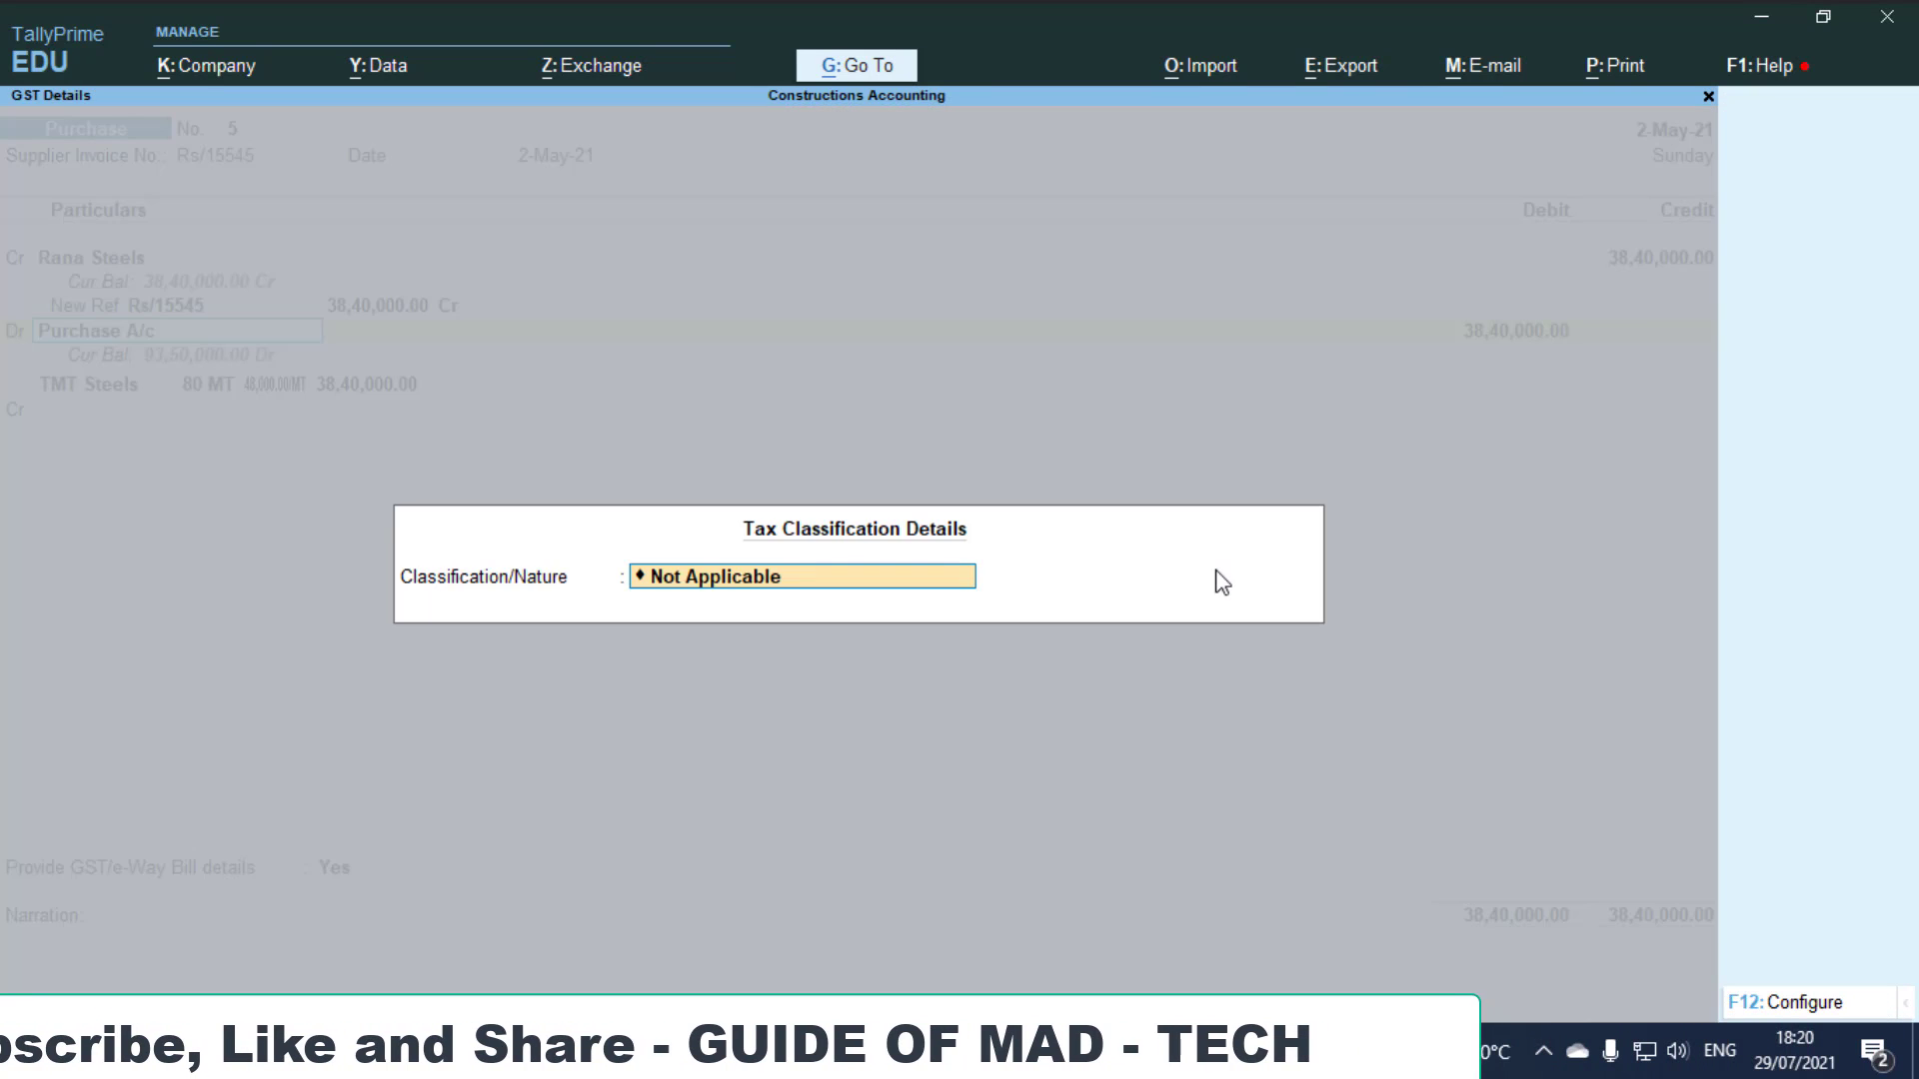
pyautogui.press('Return')
pyautogui.press('Return')
pyautogui.press('Return')
pyautogui.press('Return')
pyautogui.press('Return')
pyautogui.press('Return')
pyautogui.press('Return')
pyautogui.press('Return')
pyautogui.press('Return')
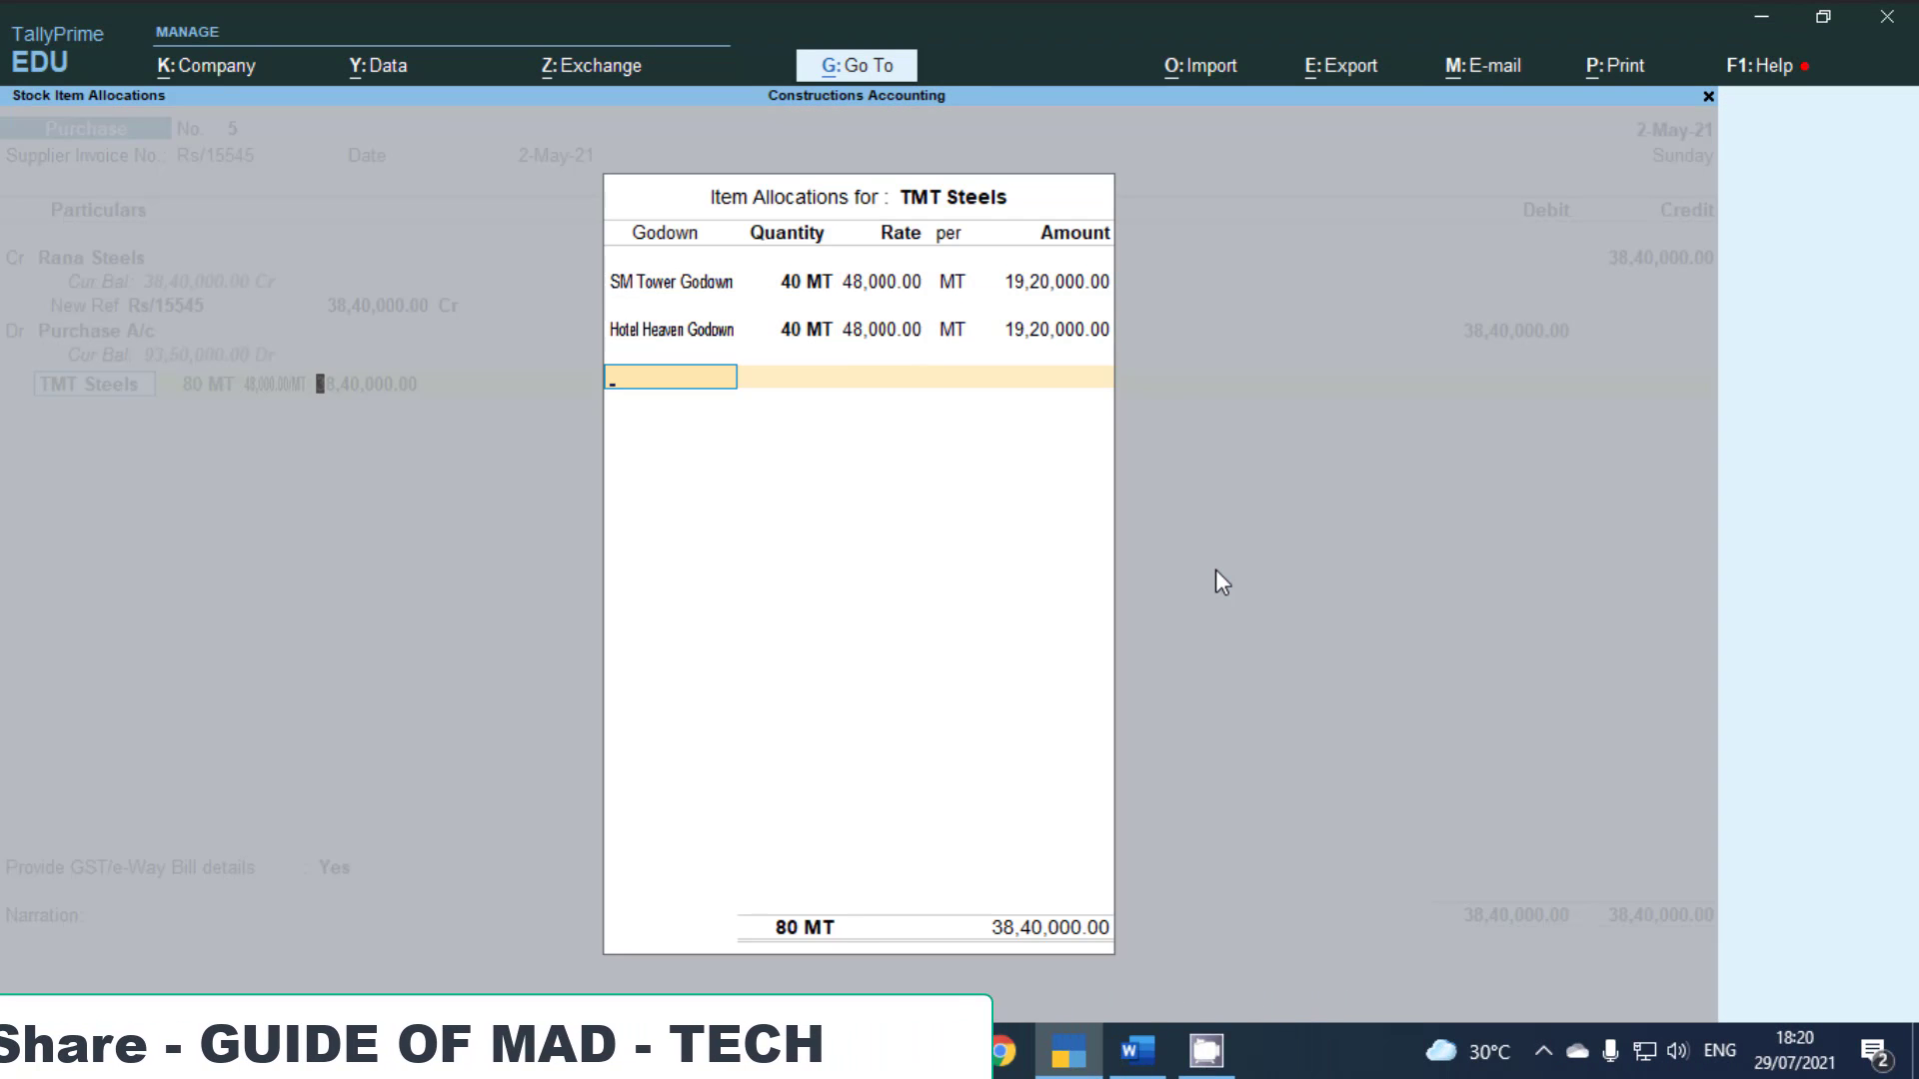
pyautogui.press('Return')
pyautogui.press('Return')
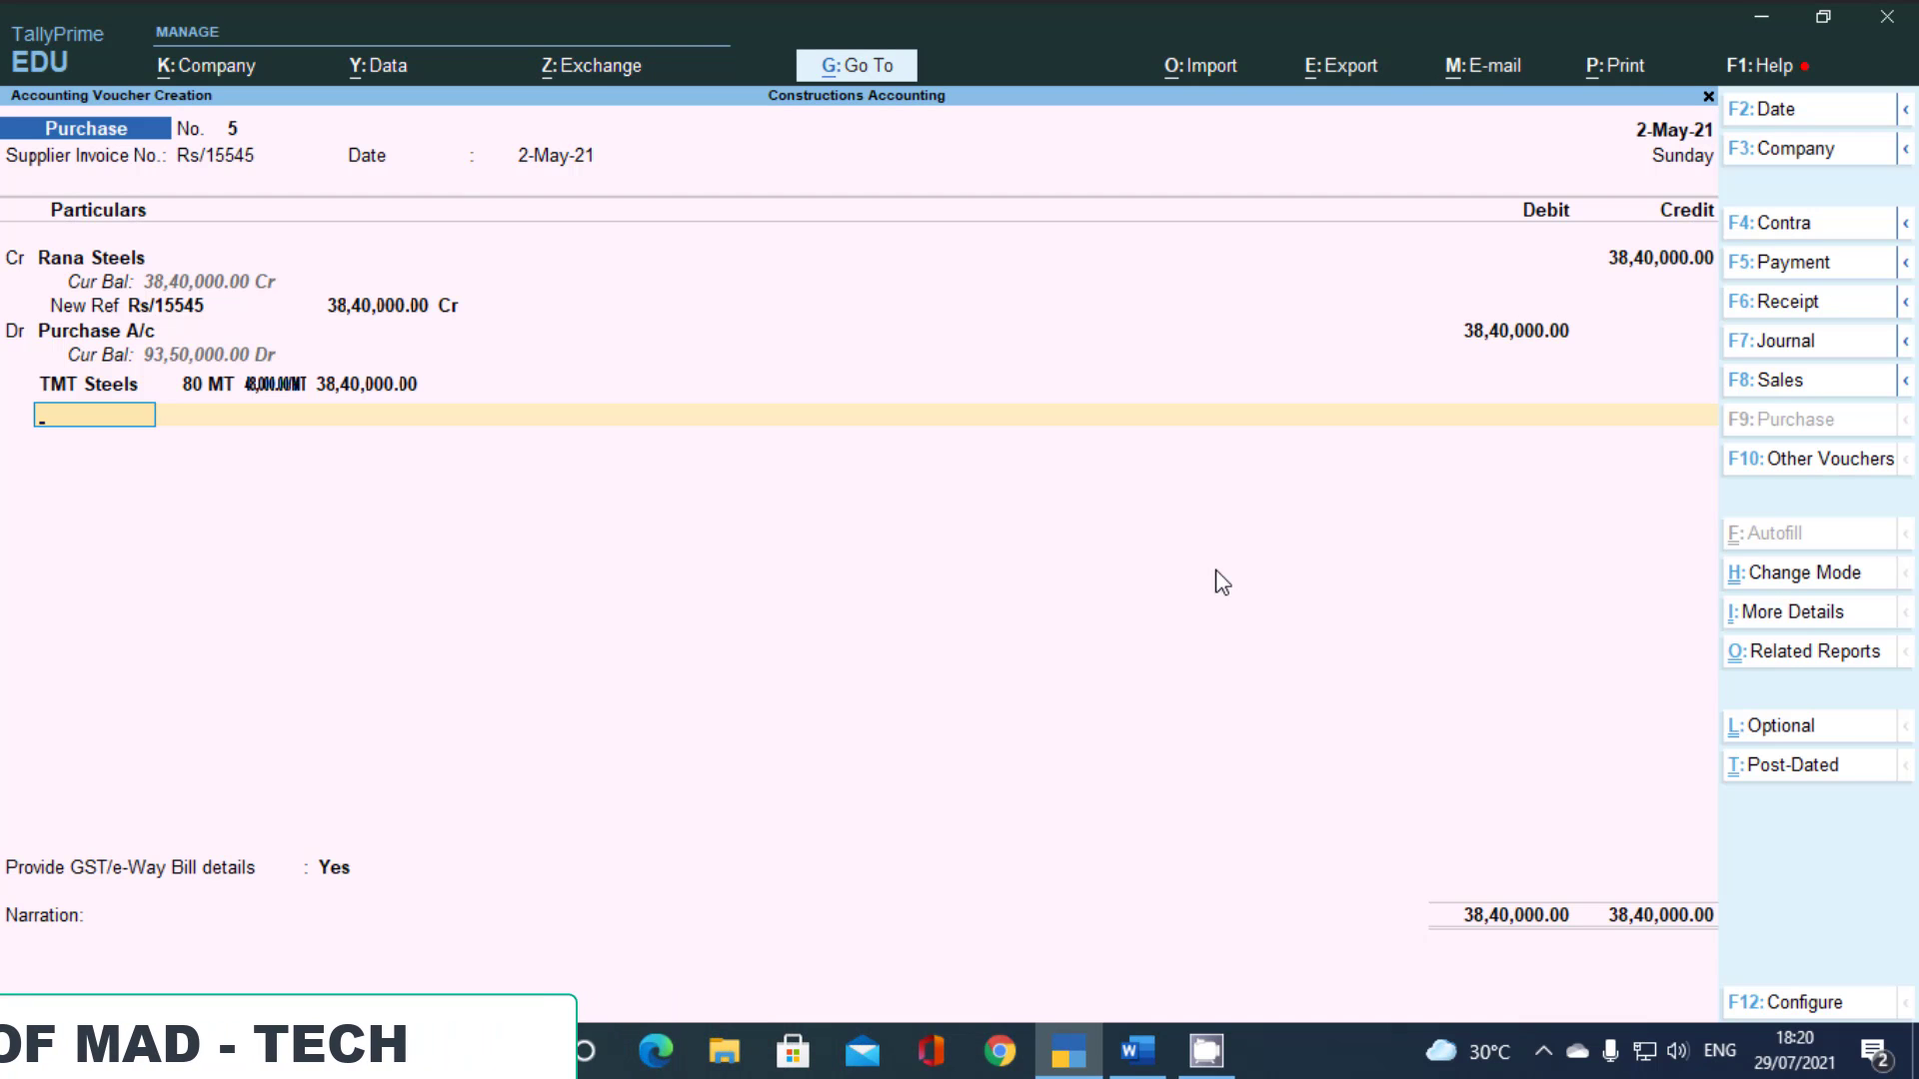
# Set GST/e-Way Bill details to No and save purchase voucher No. 5
pyautogui.press('Return')
pyautogui.press('n')
pyautogui.press('Return')
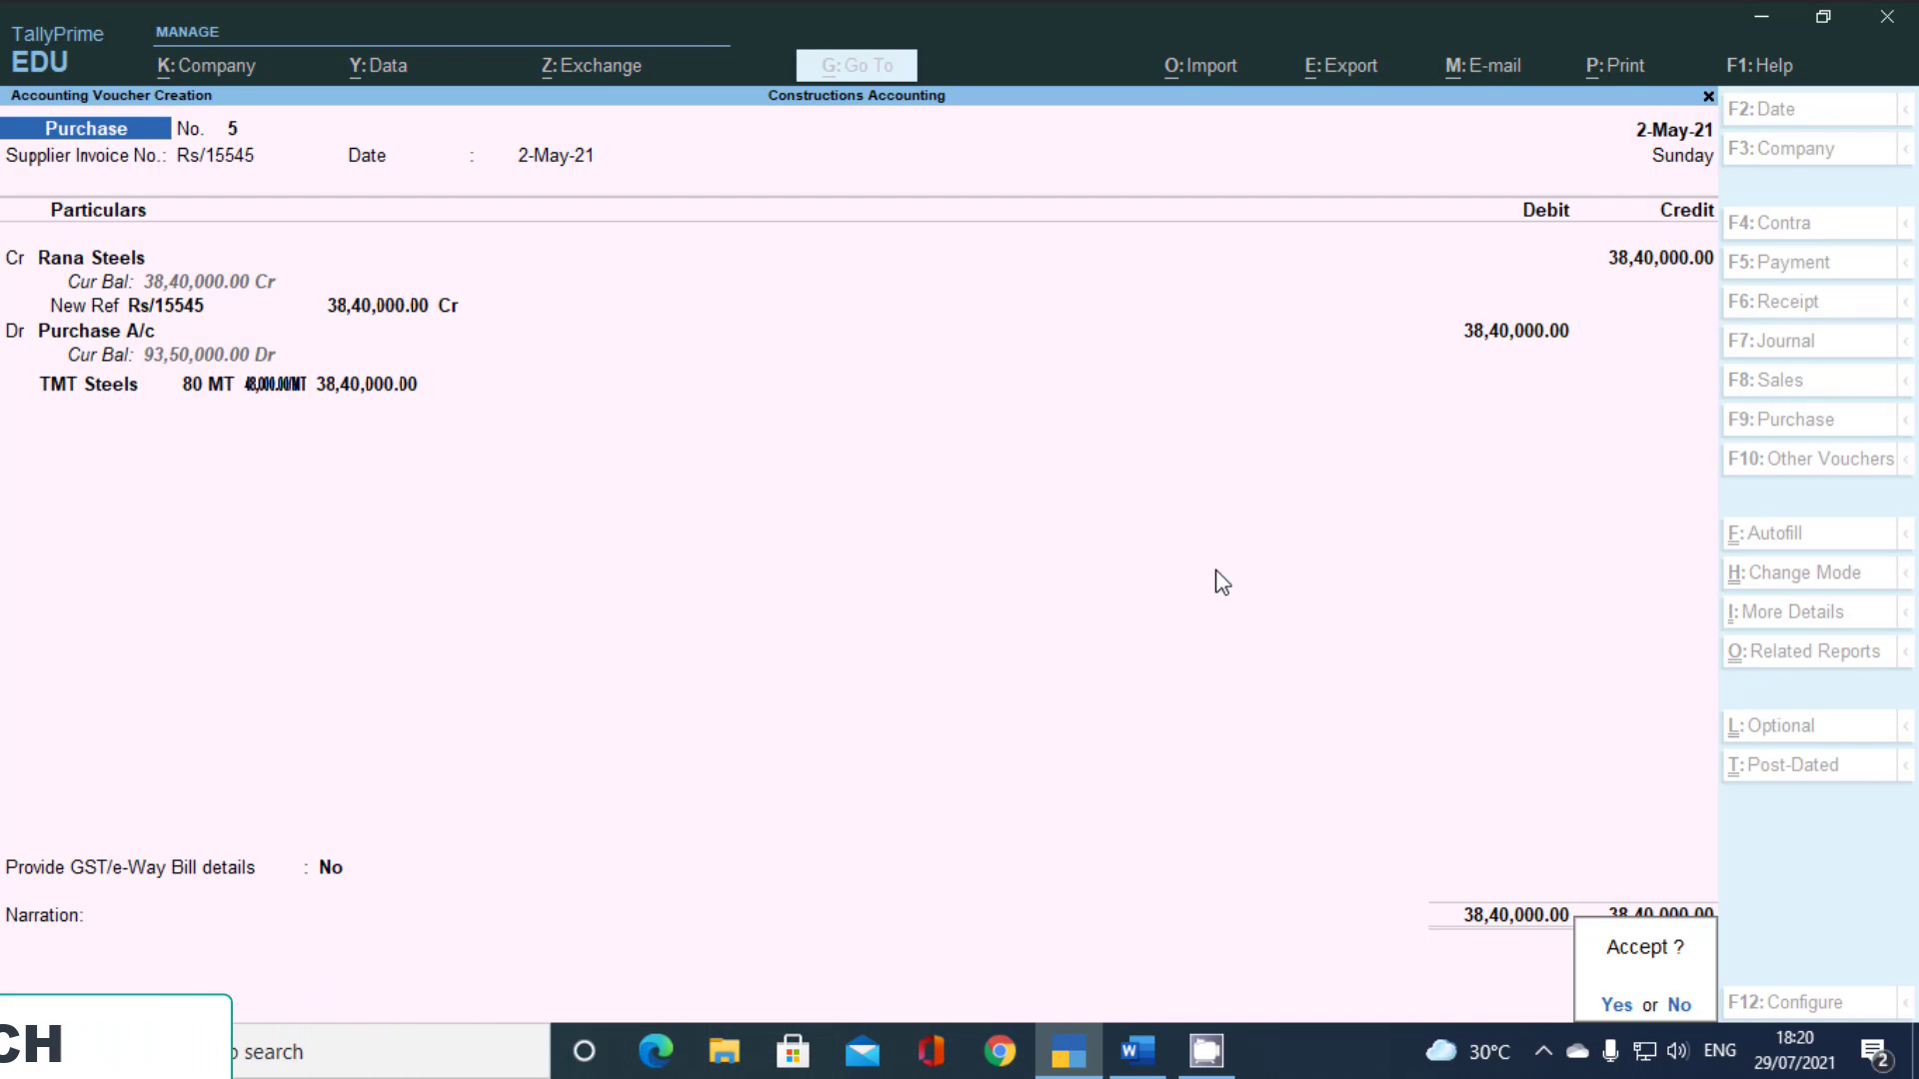
pyautogui.press('Return')
pyautogui.hotkey('alt', 'Tab')
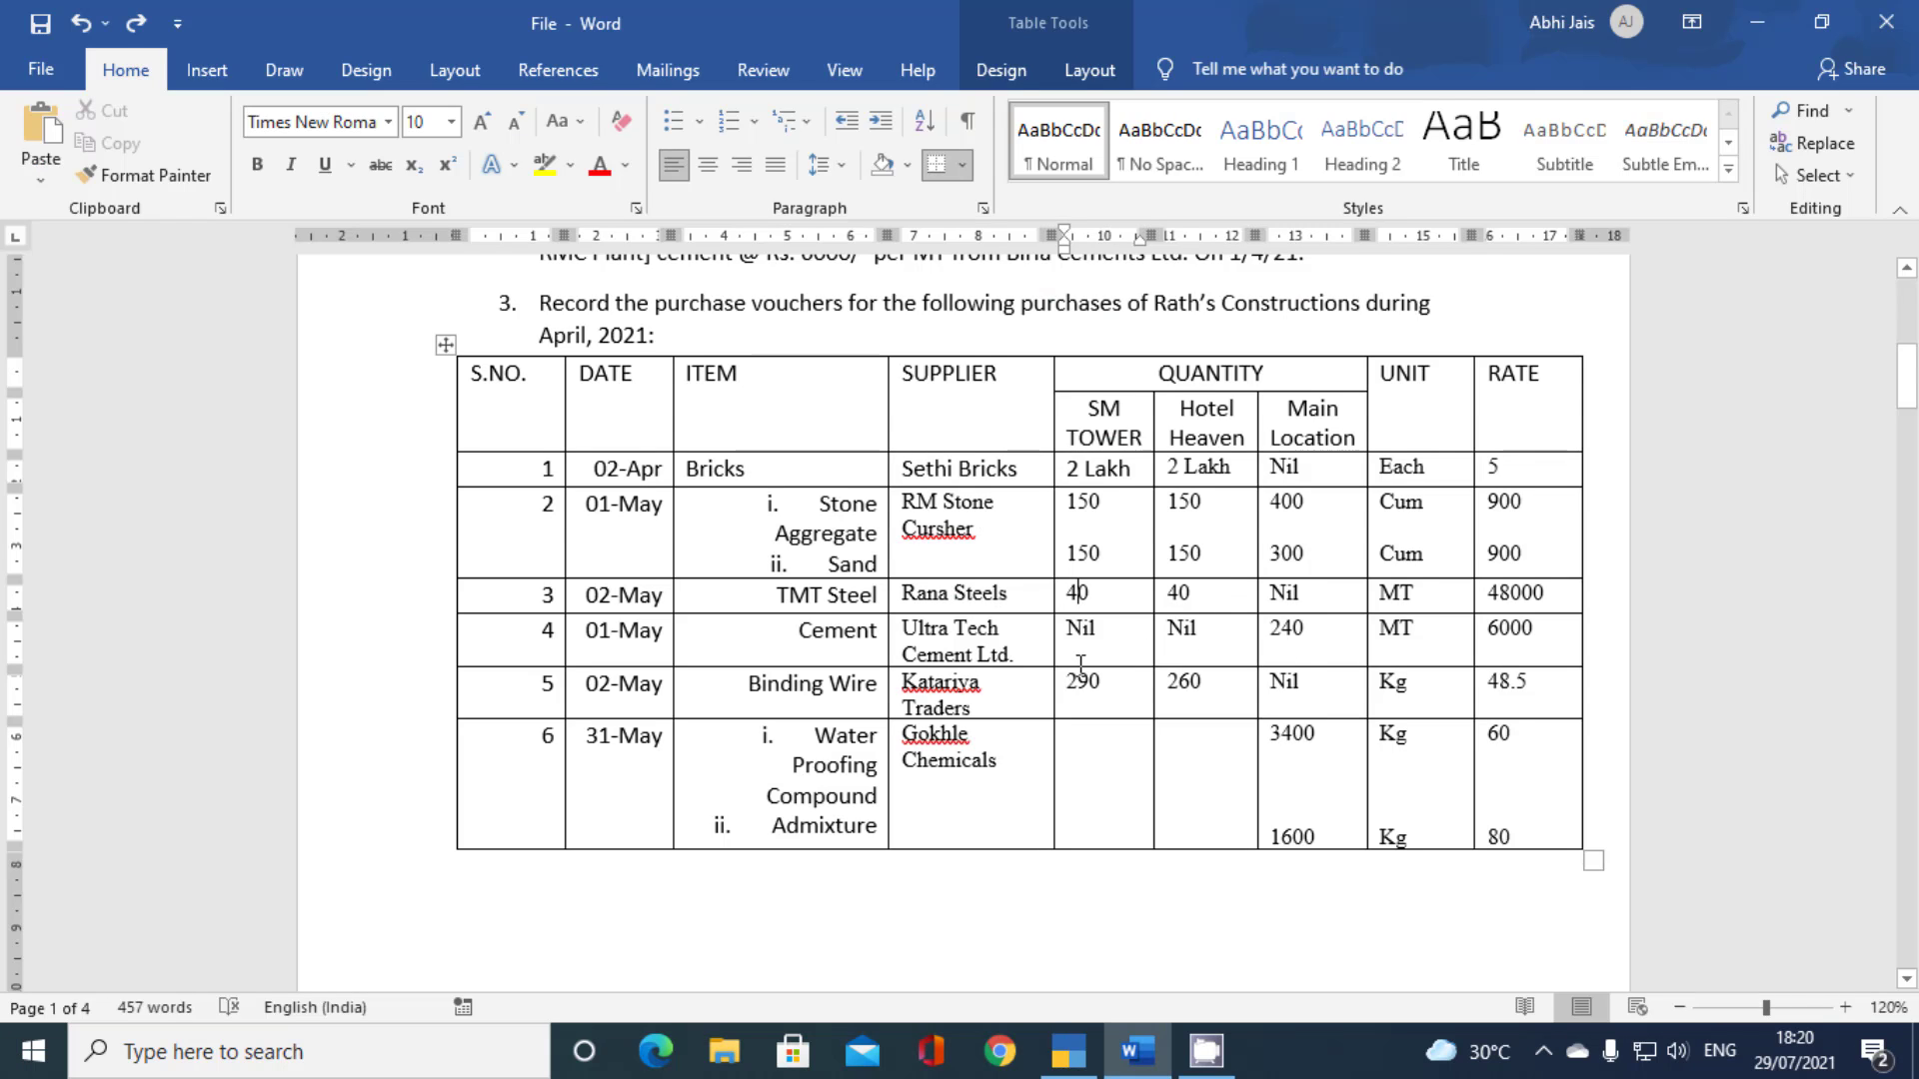
# Scroll to the purchases table and highlight 'Katariya Traders' in the Supplier column
pyautogui.scroll(-2, 1081, 664)
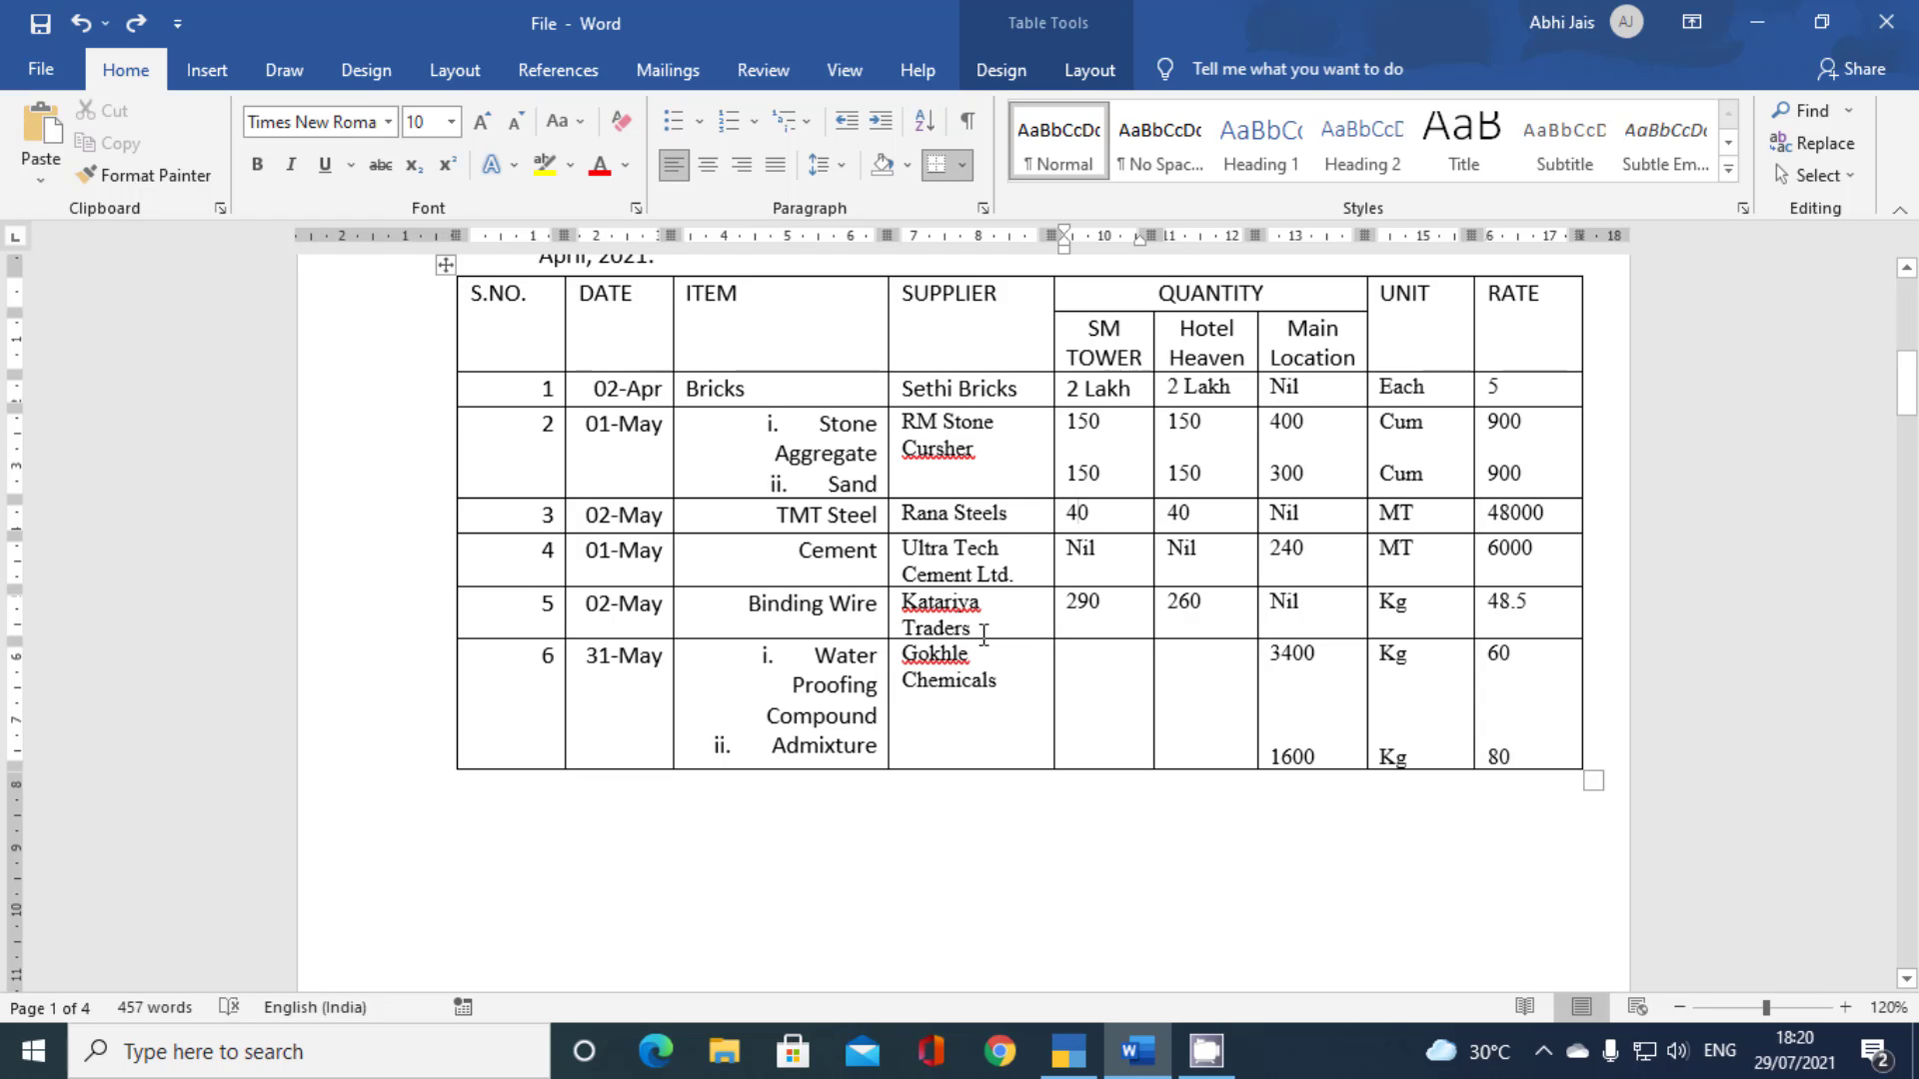
pyautogui.moveTo(897, 599); pyautogui.dragTo(890, 604)
pyautogui.hotkey('ctrl', 'c')
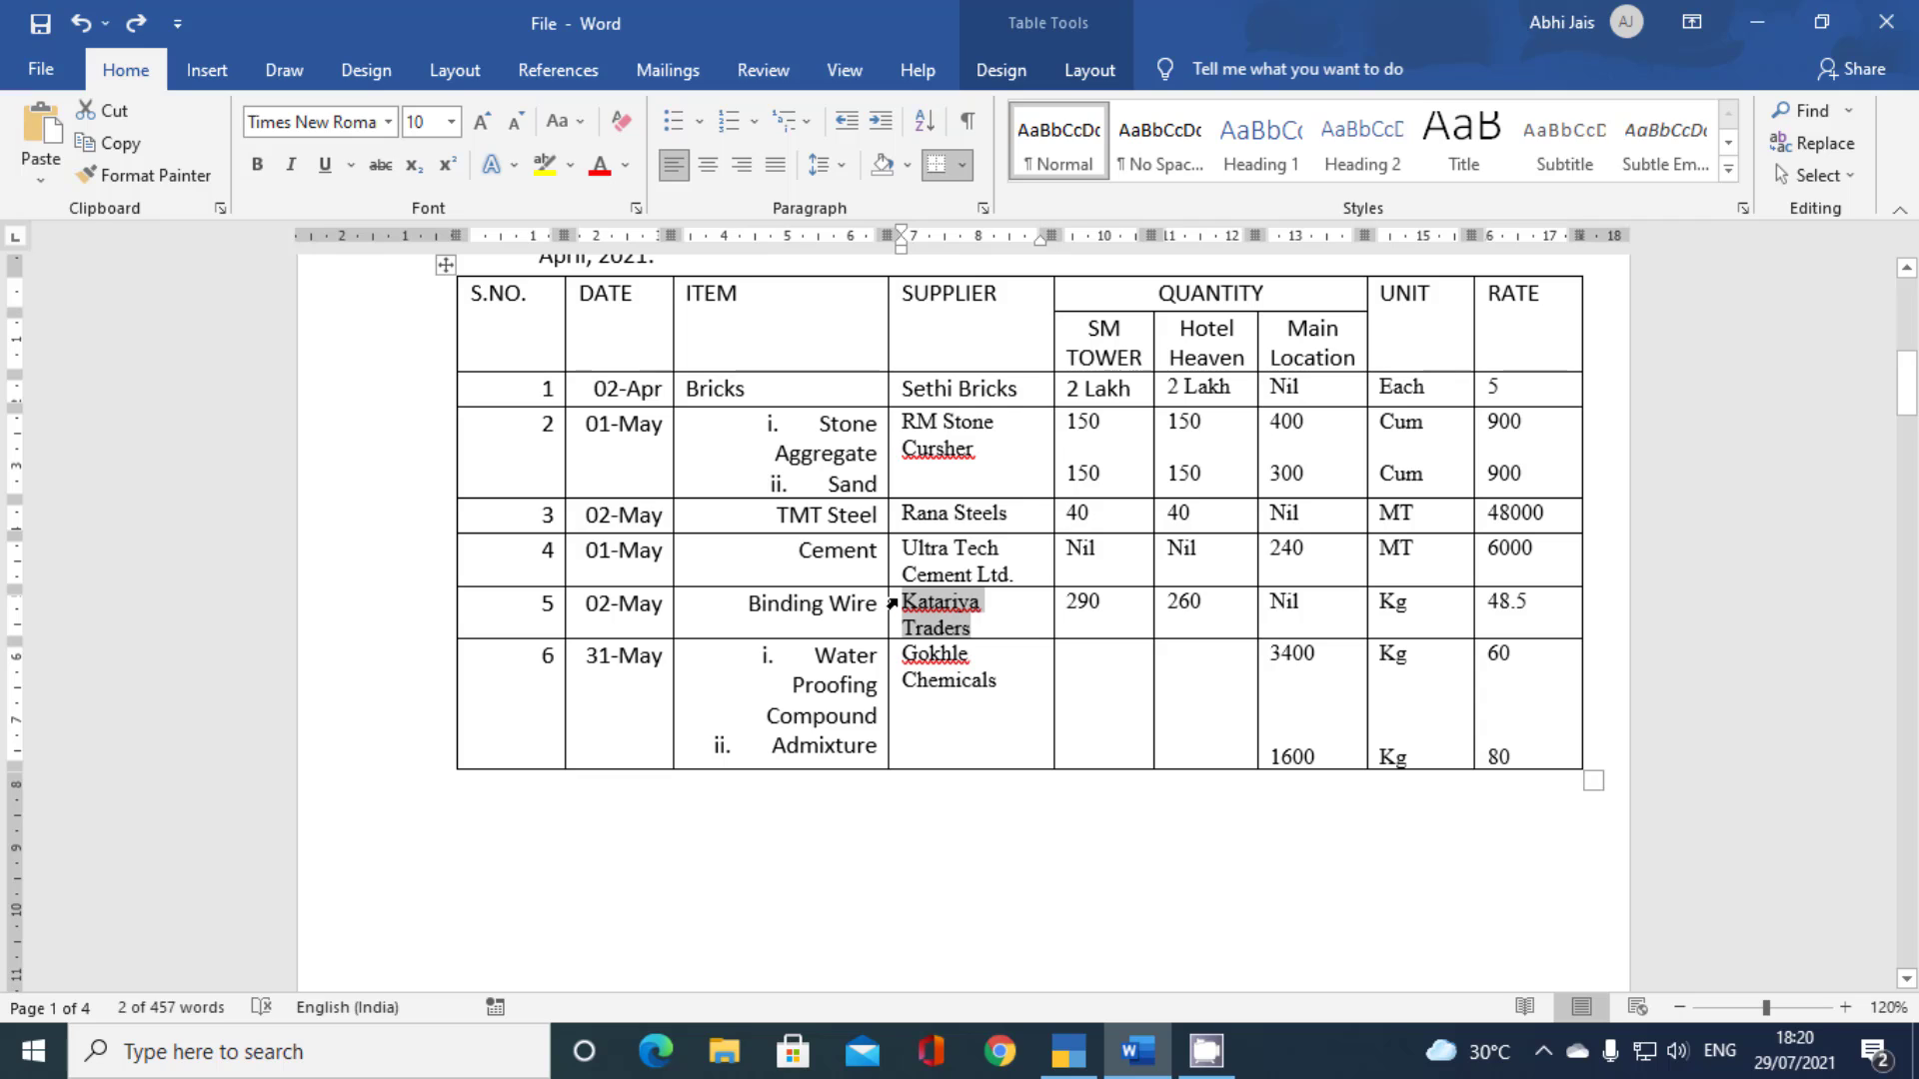
pyautogui.hotkey('alt', 'Tab')
# Enter supplier invoice number kt/95454 and accept the voucher date
pyautogui.press('Return')
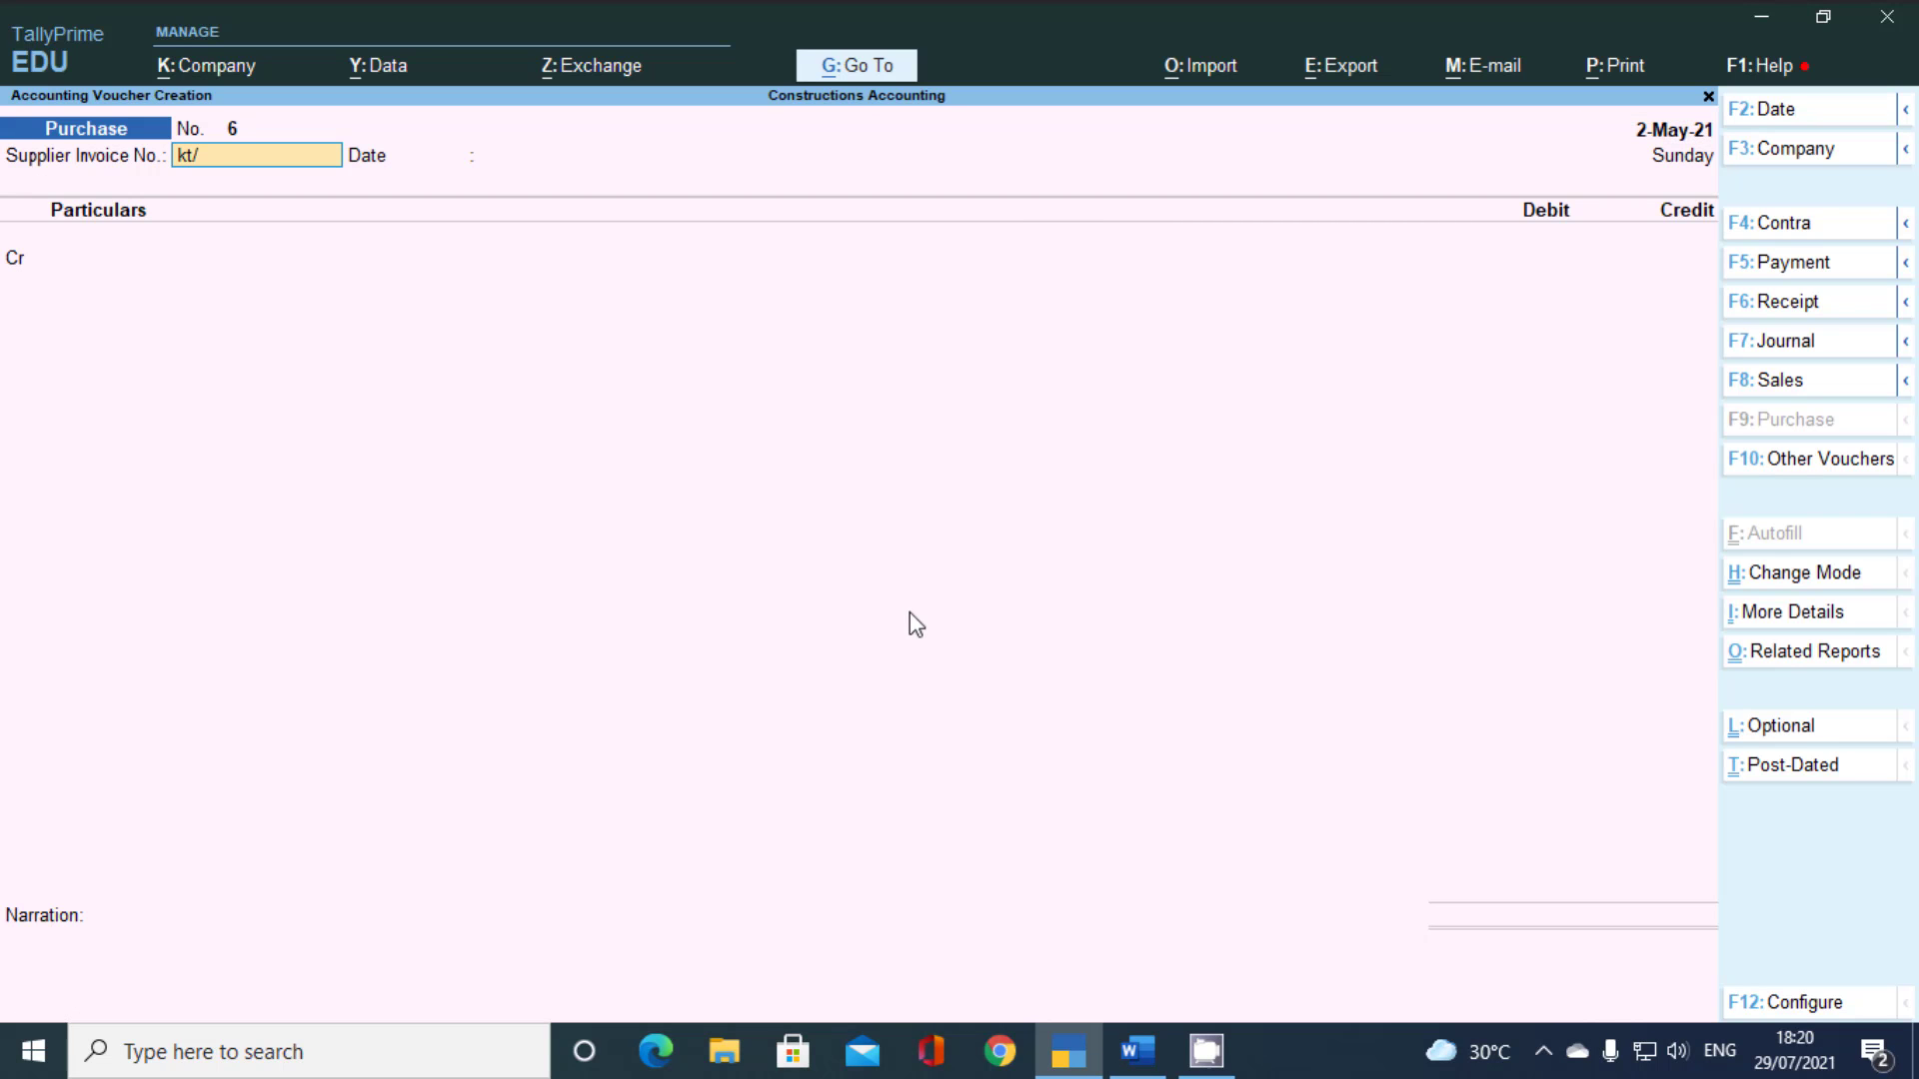
pyautogui.press('Return')
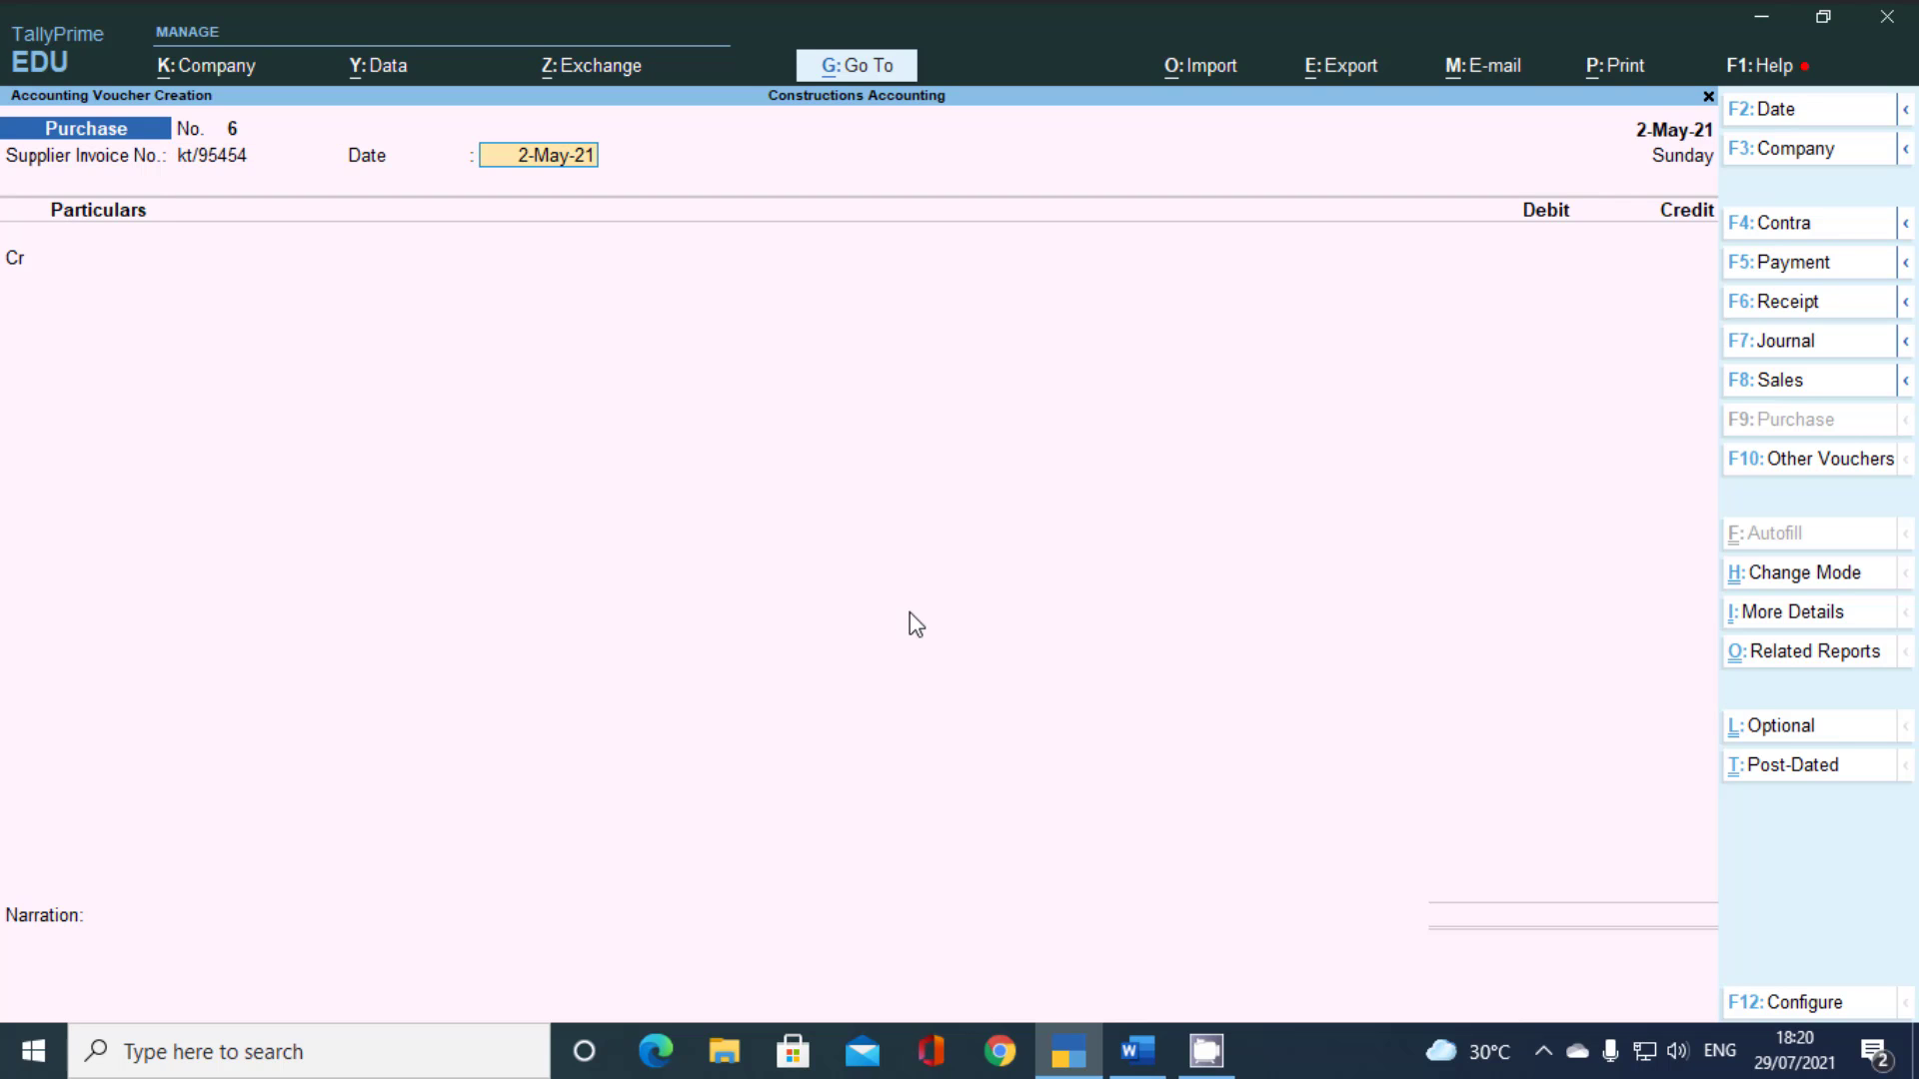
pyautogui.press('Return')
# Create the ledger Katariya Traders under Sundry Creditors
pyautogui.hotkey('alt', 'c')
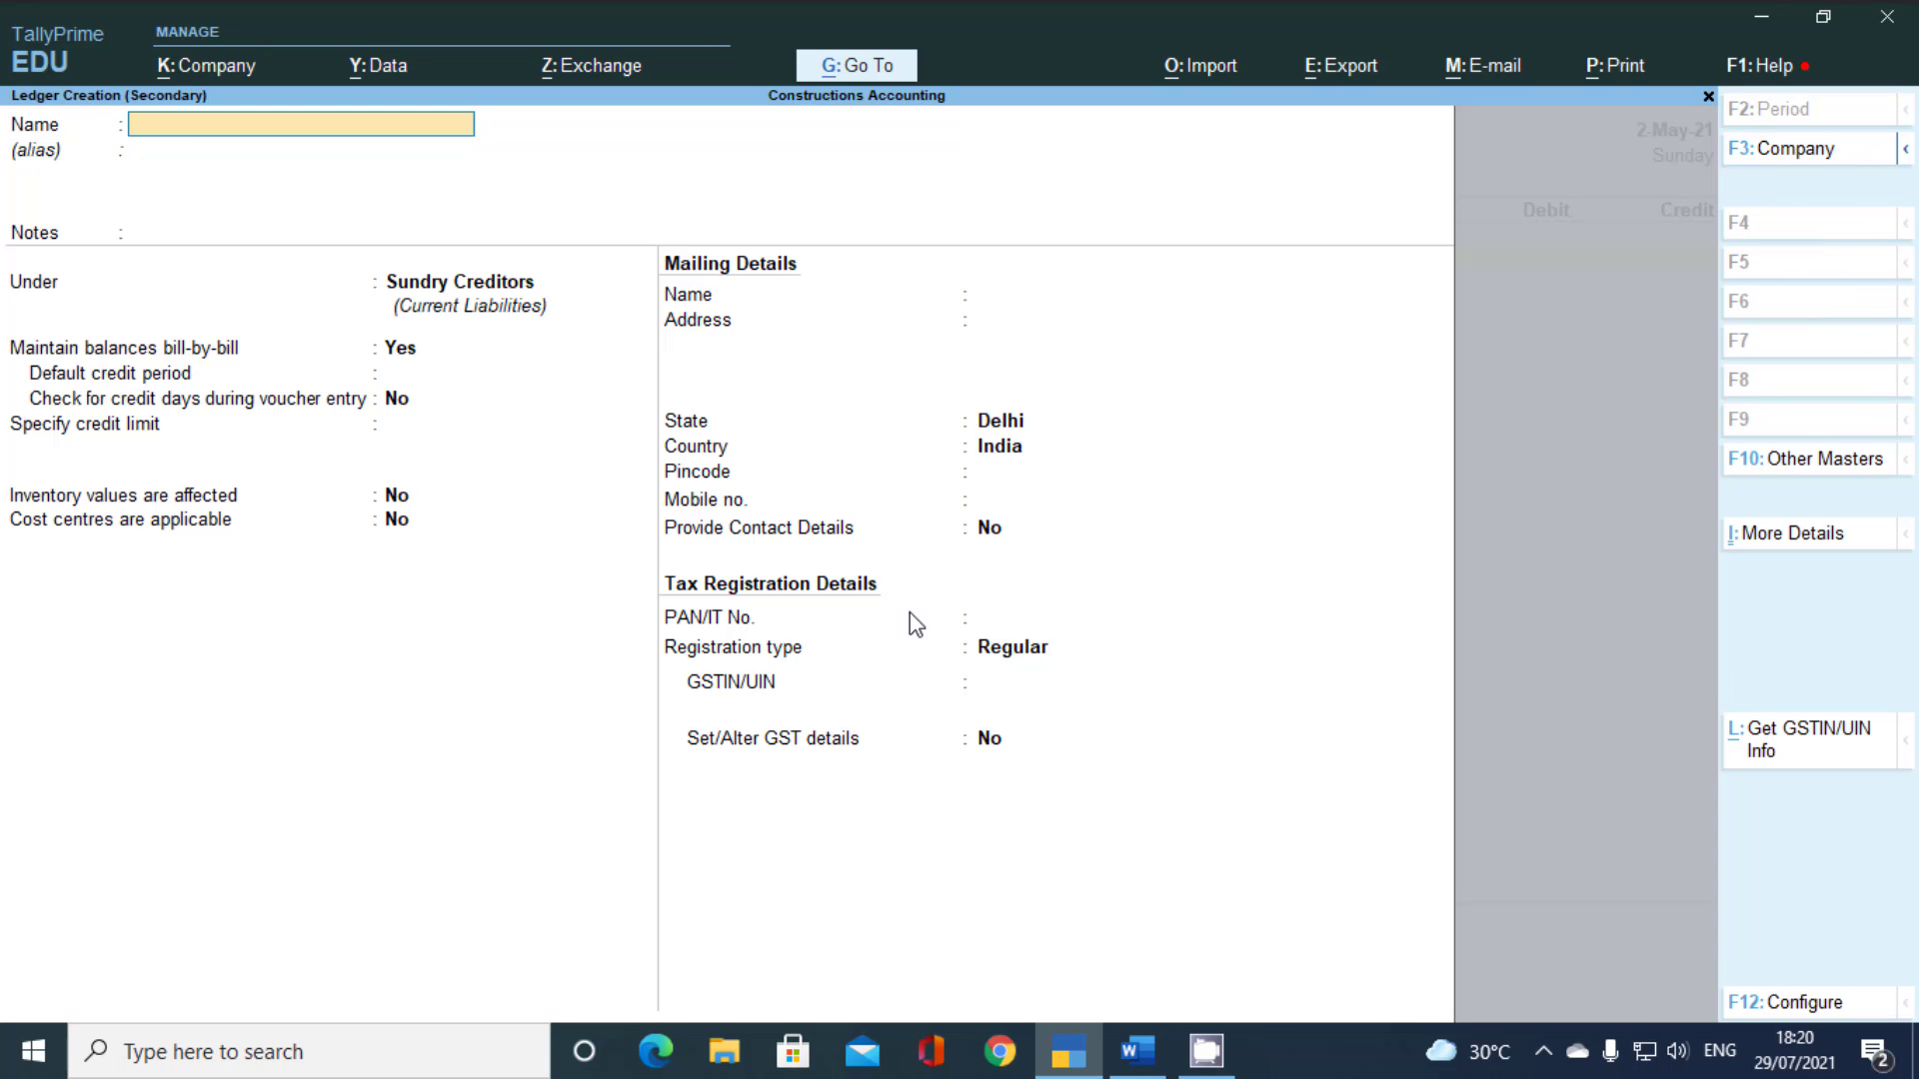
pyautogui.hotkey('ctrl', 'v')
pyautogui.press('Return')
pyautogui.press('Return')
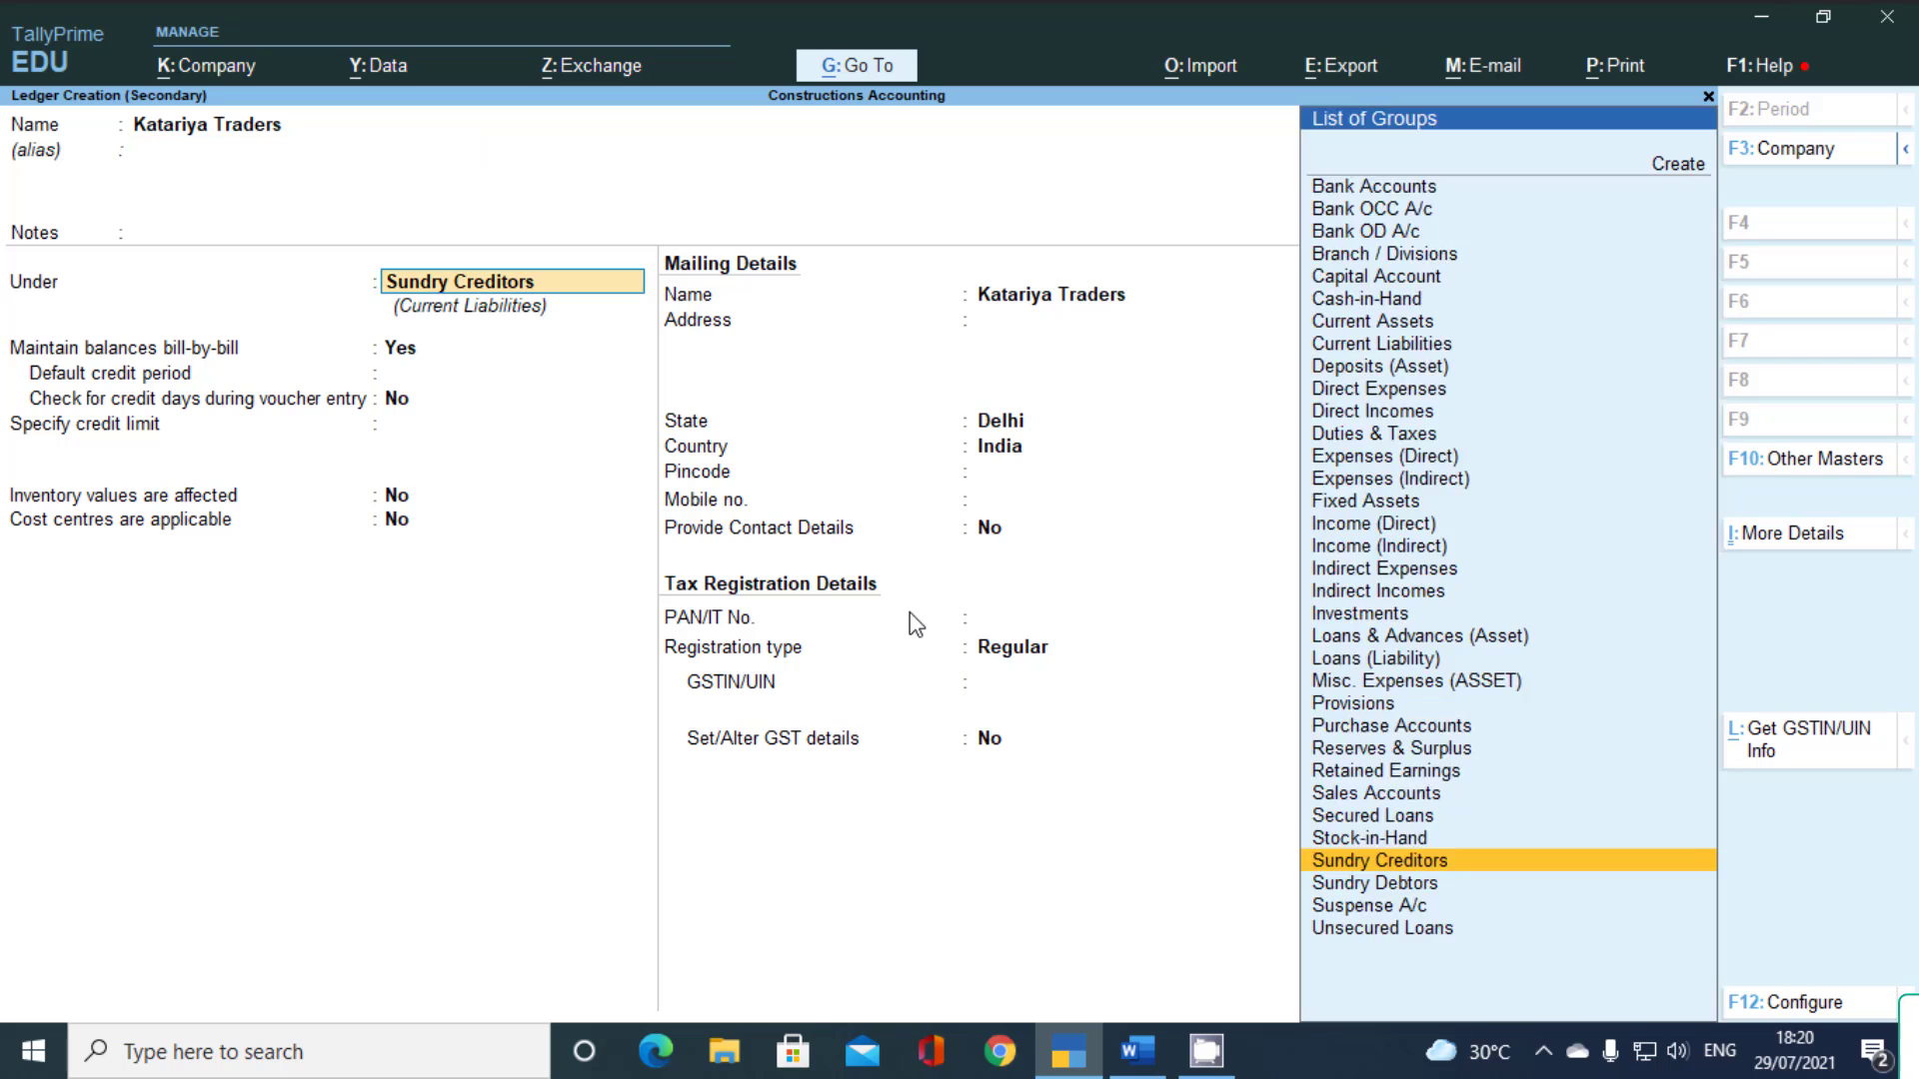
pyautogui.press('Return')
pyautogui.press('Return')
pyautogui.hotkey('ctrl', 'a')
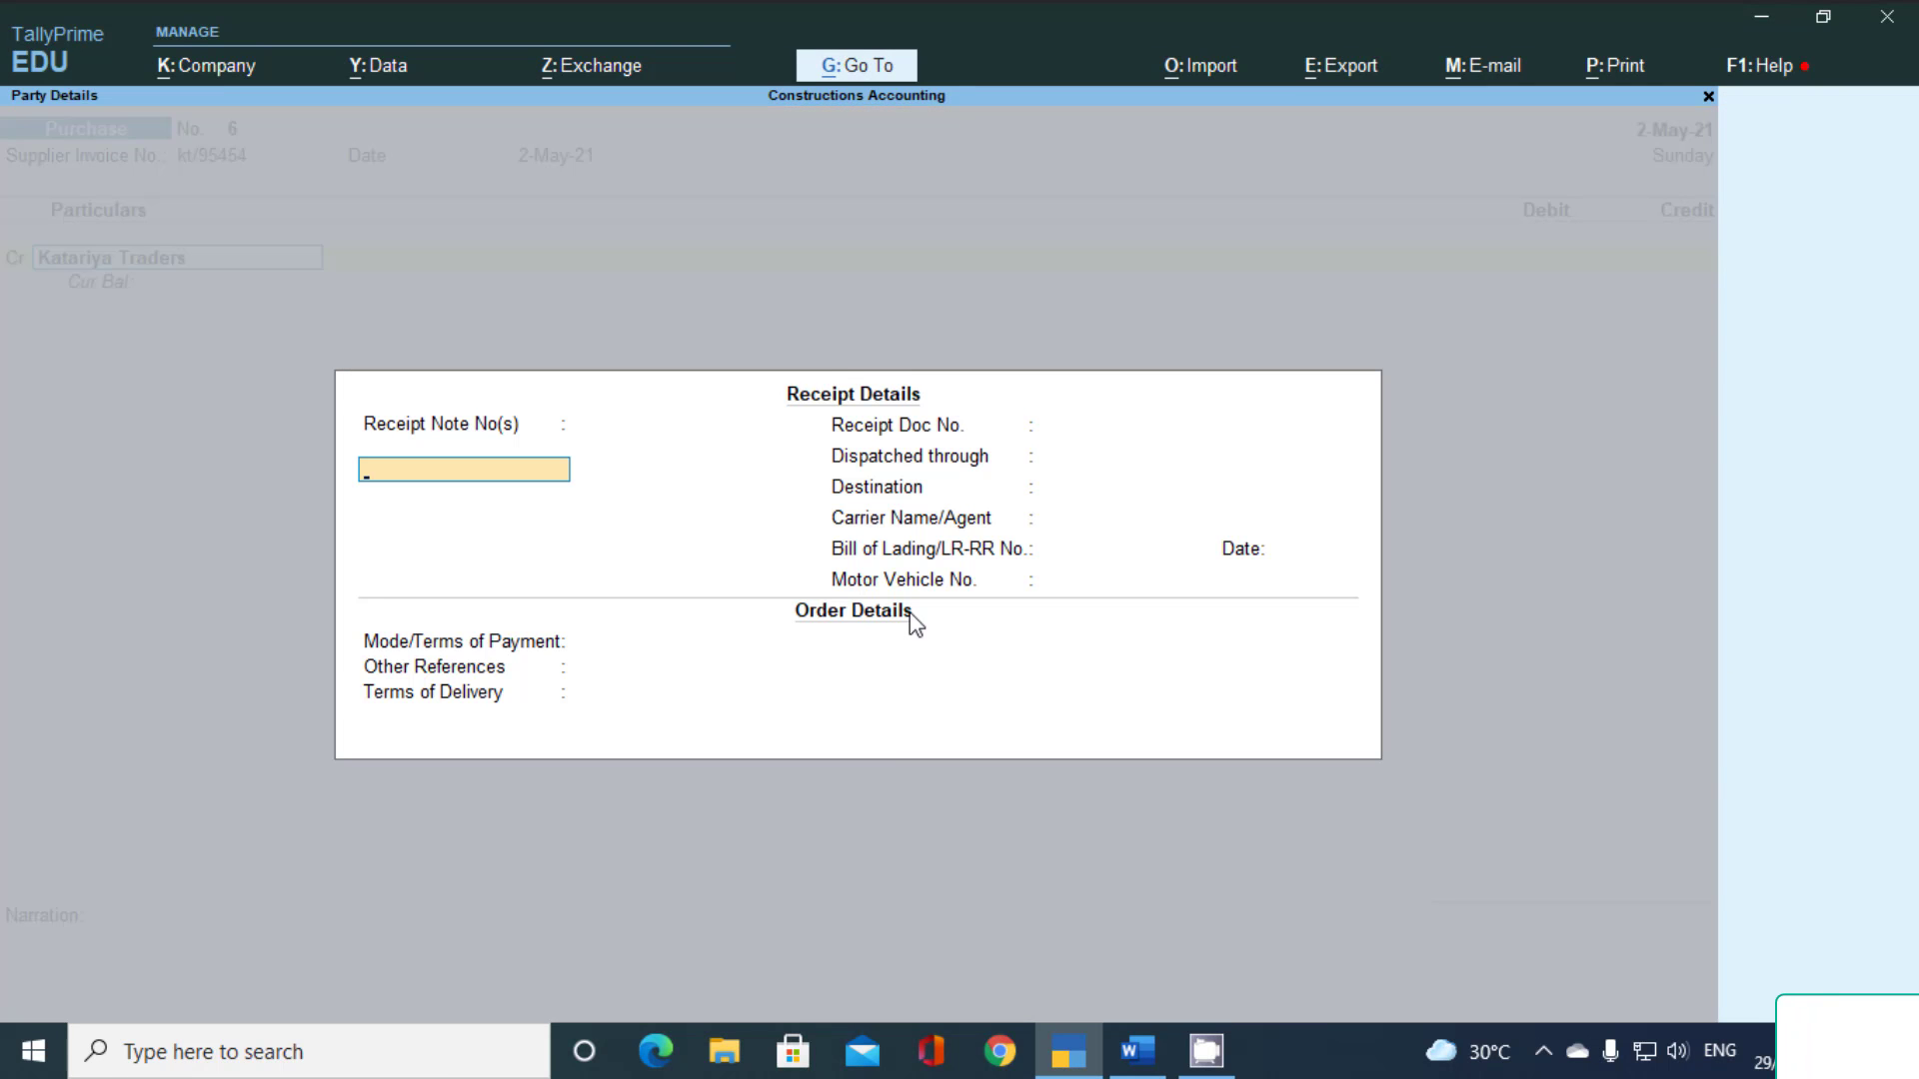
pyautogui.hotkey('ctrl', 'a')
# Accept the party details and enter a 1.00 placeholder credit as a New Ref
pyautogui.press('Return')
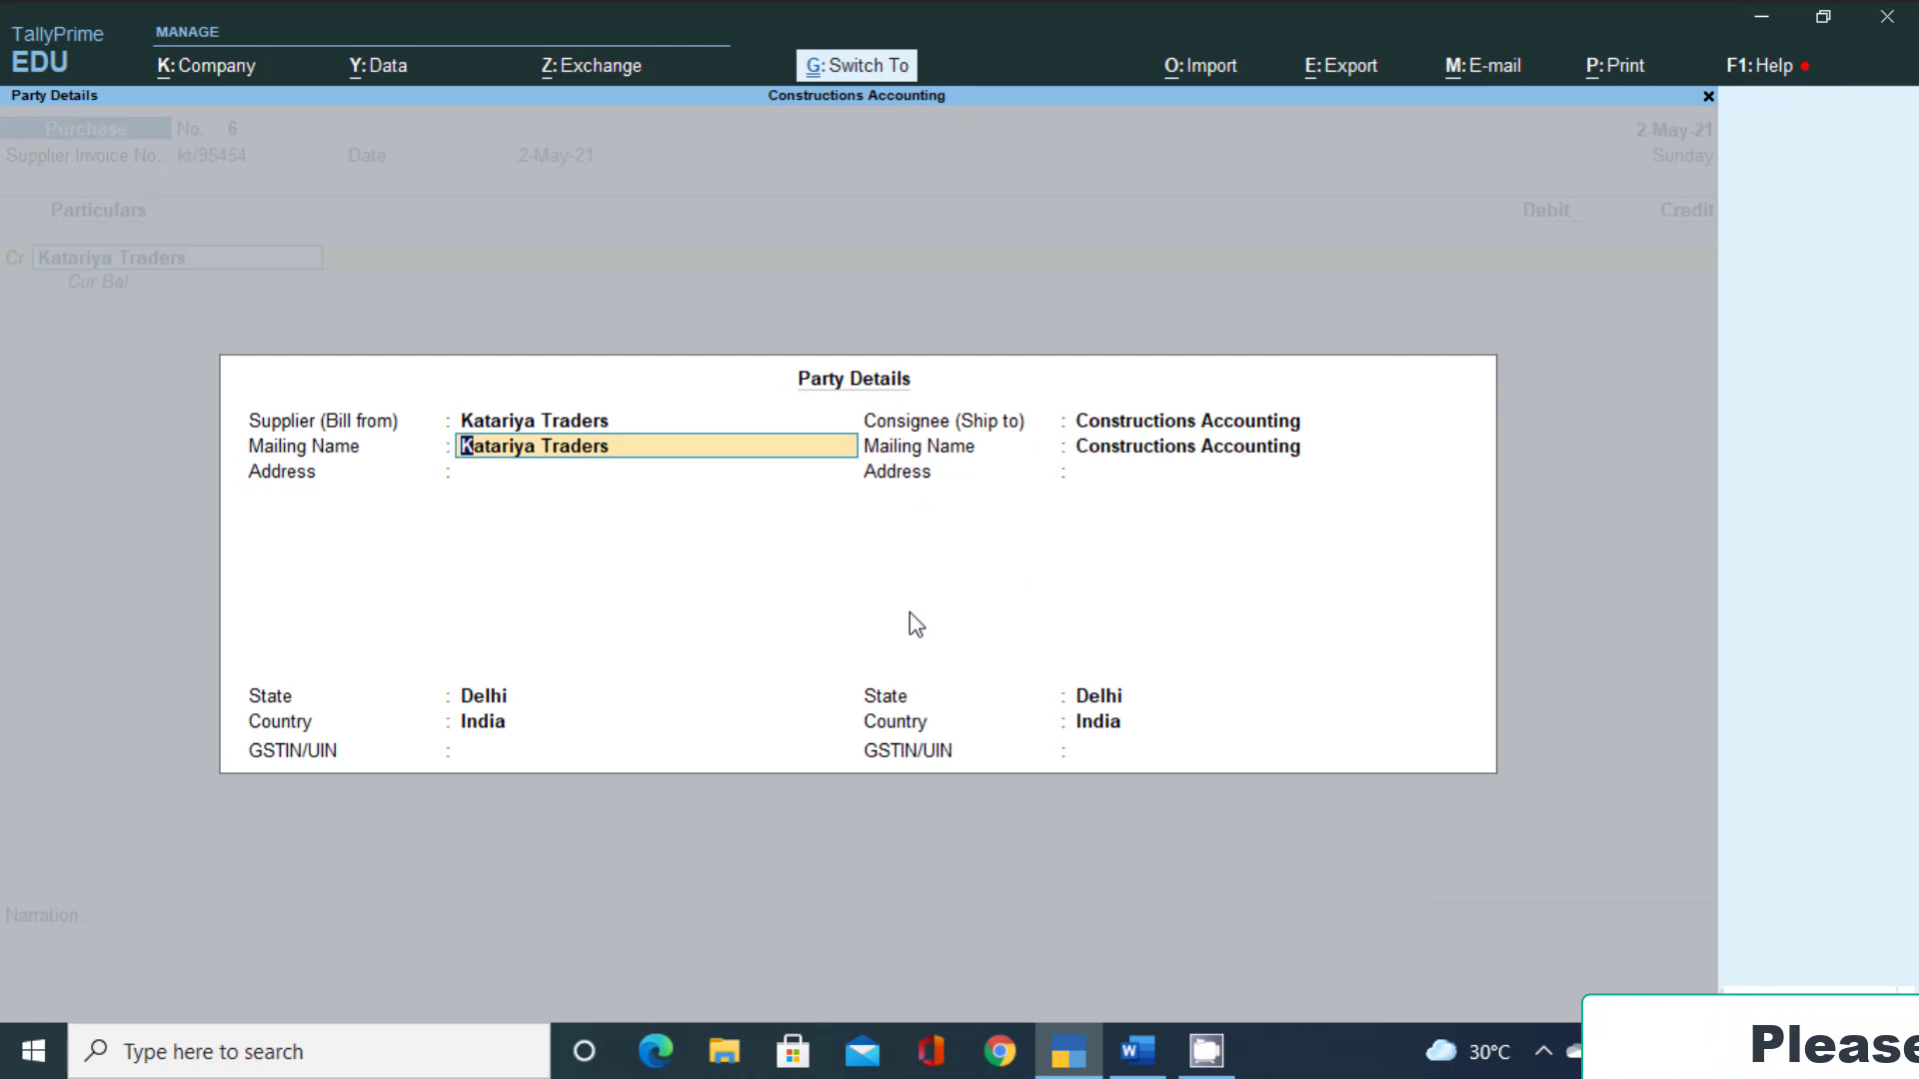
pyautogui.hotkey('ctrl', 'a')
pyautogui.write('1')
pyautogui.press('Return')
pyautogui.press('Return')
pyautogui.press('Return')
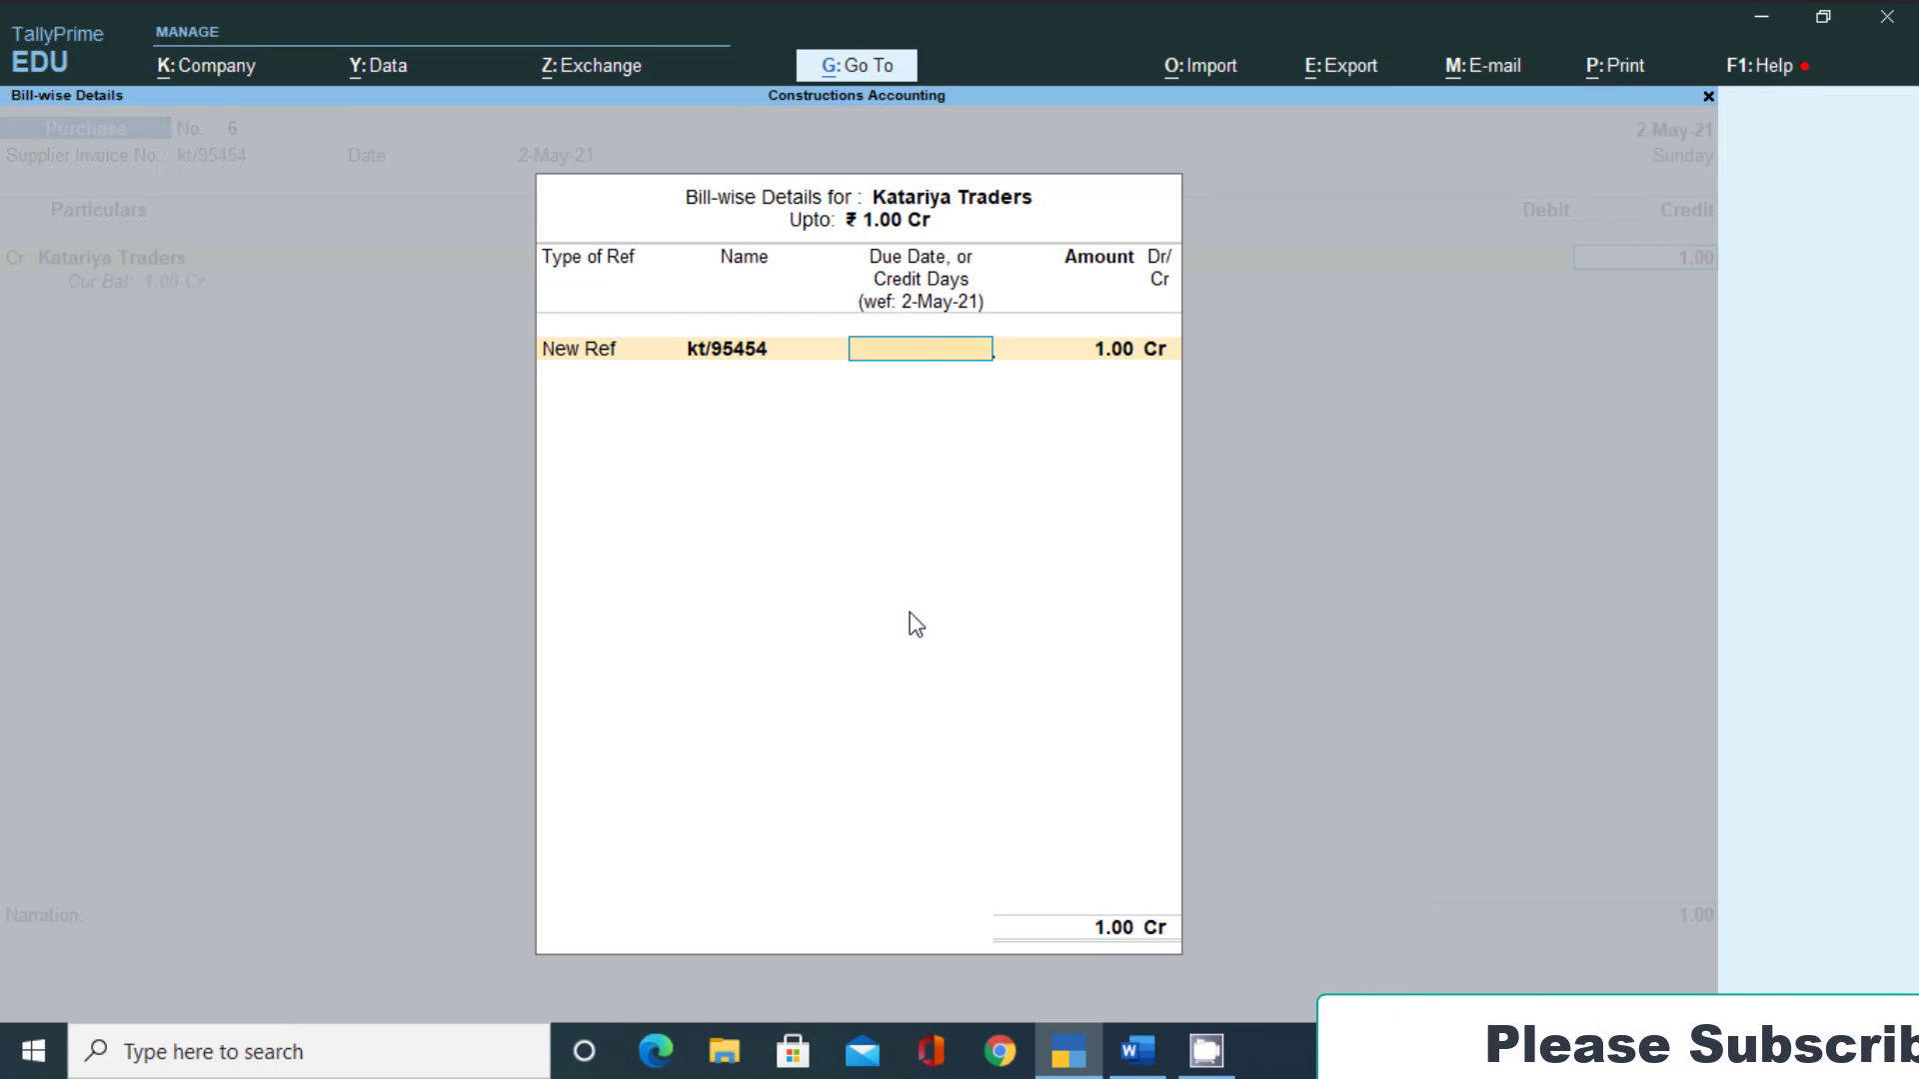
pyautogui.press('Return')
pyautogui.press('Return')
pyautogui.press('Return')
pyautogui.press('Return')
pyautogui.press('Return')
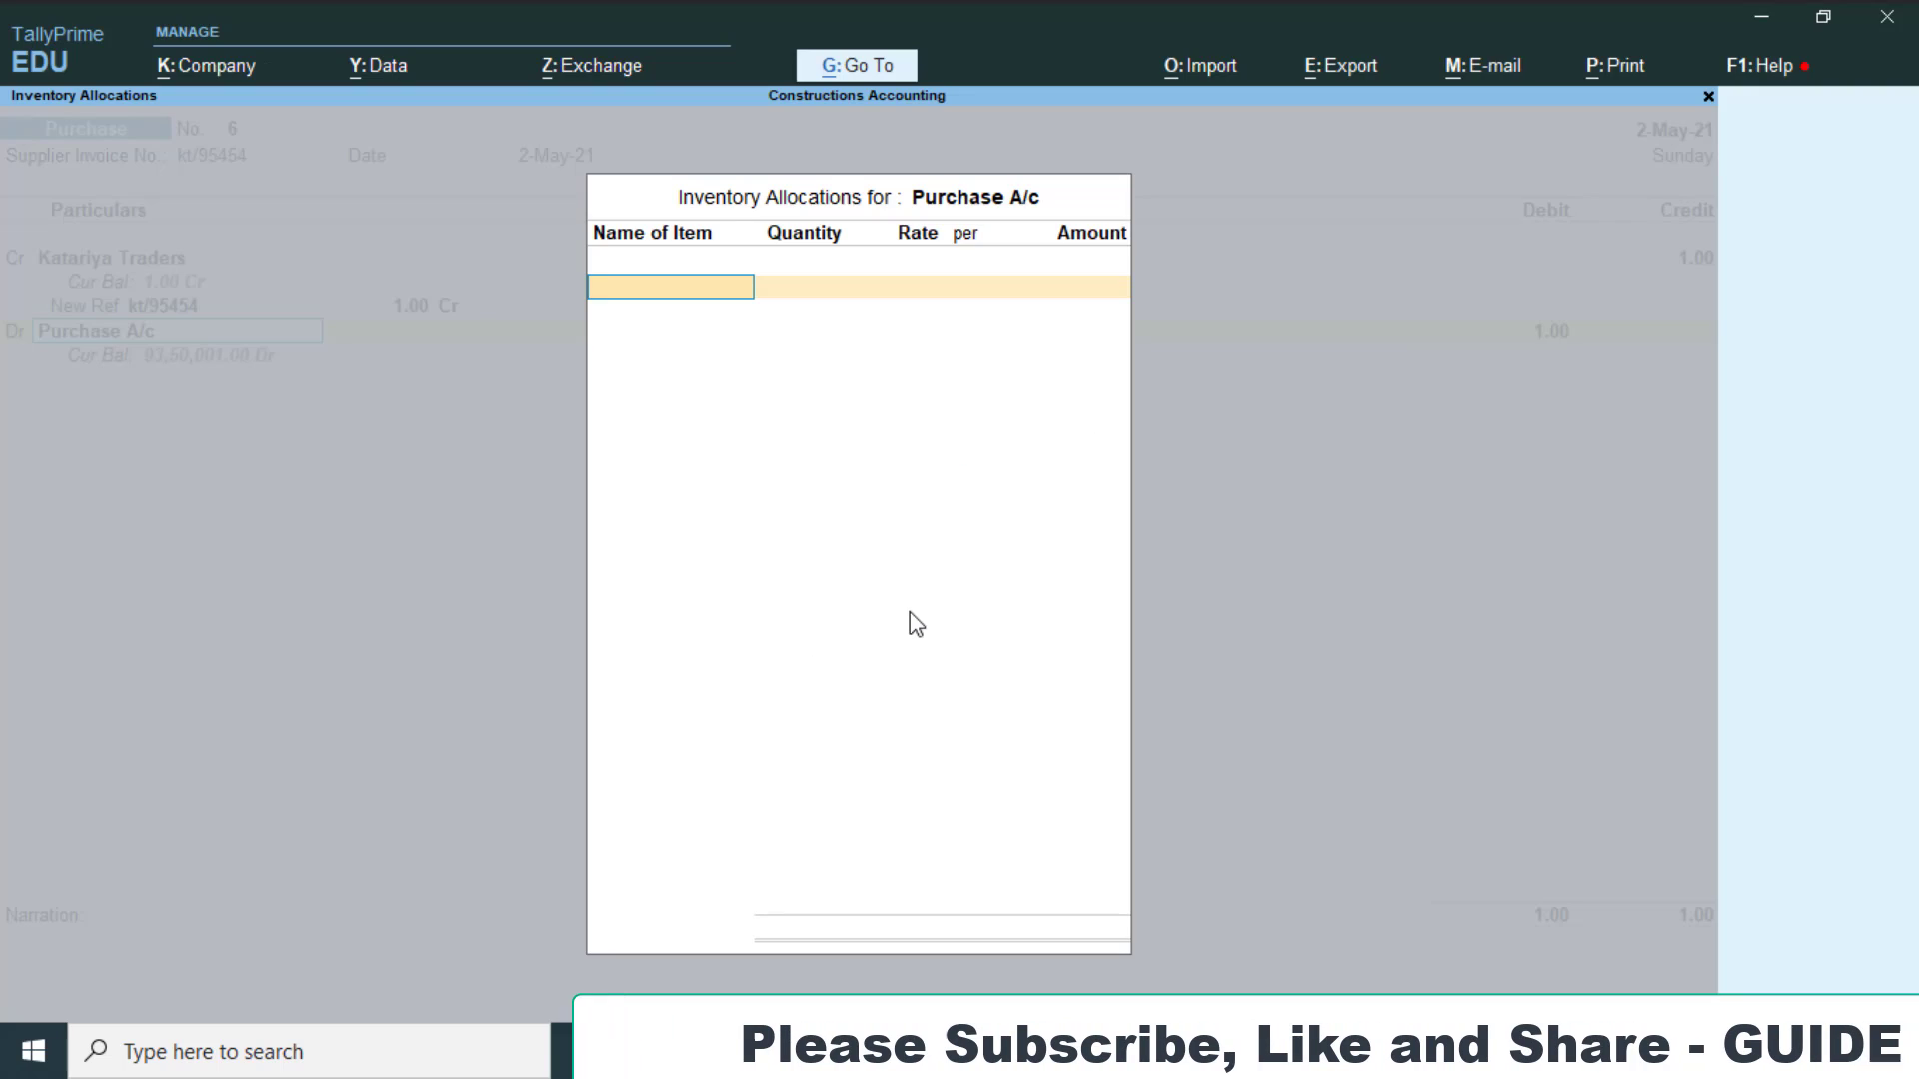
# Save a new stock item 'Binding wire' measured in kg, then mark its 290 quantity in Word
pyautogui.hotkey('alt', 'c')
pyautogui.write('Bi')
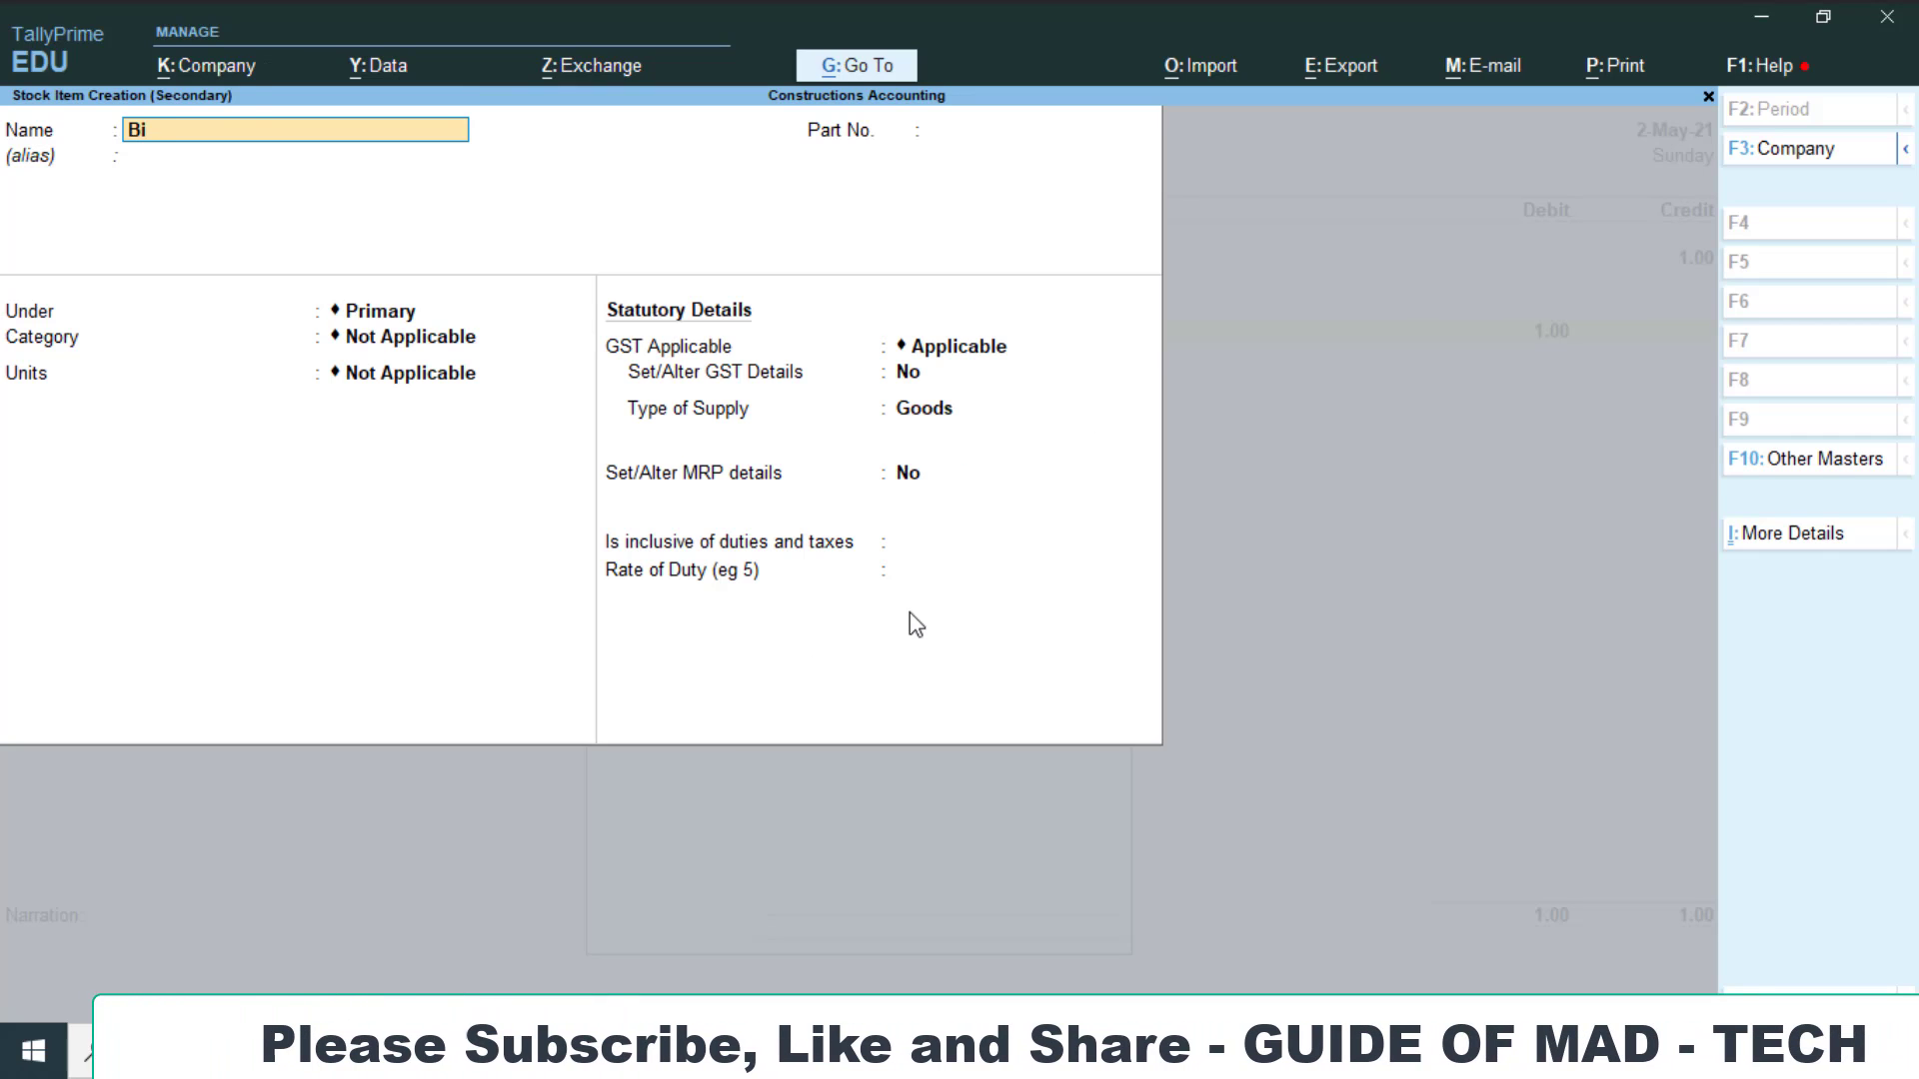
pyautogui.write('nding wi')
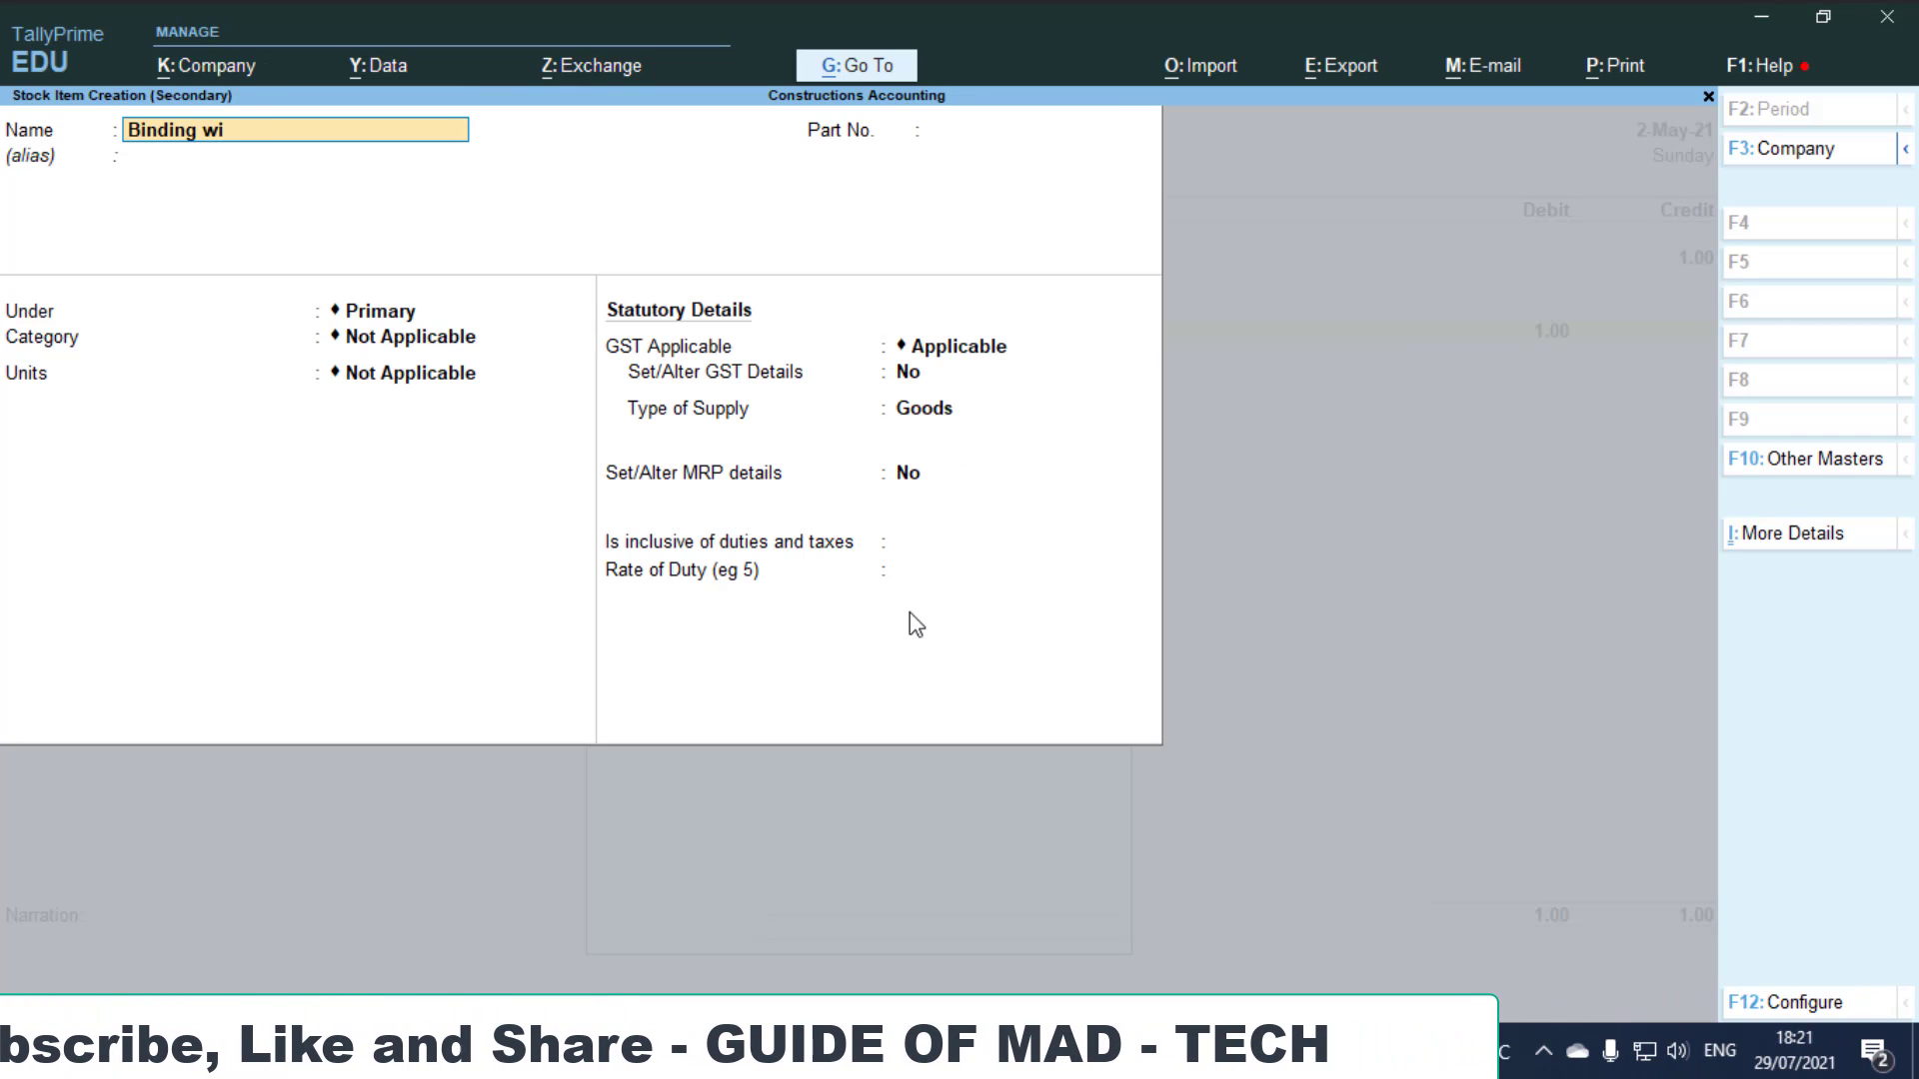
pyautogui.write('re')
pyautogui.press('Return')
pyautogui.press('Return')
pyautogui.press('Return')
pyautogui.press('Return')
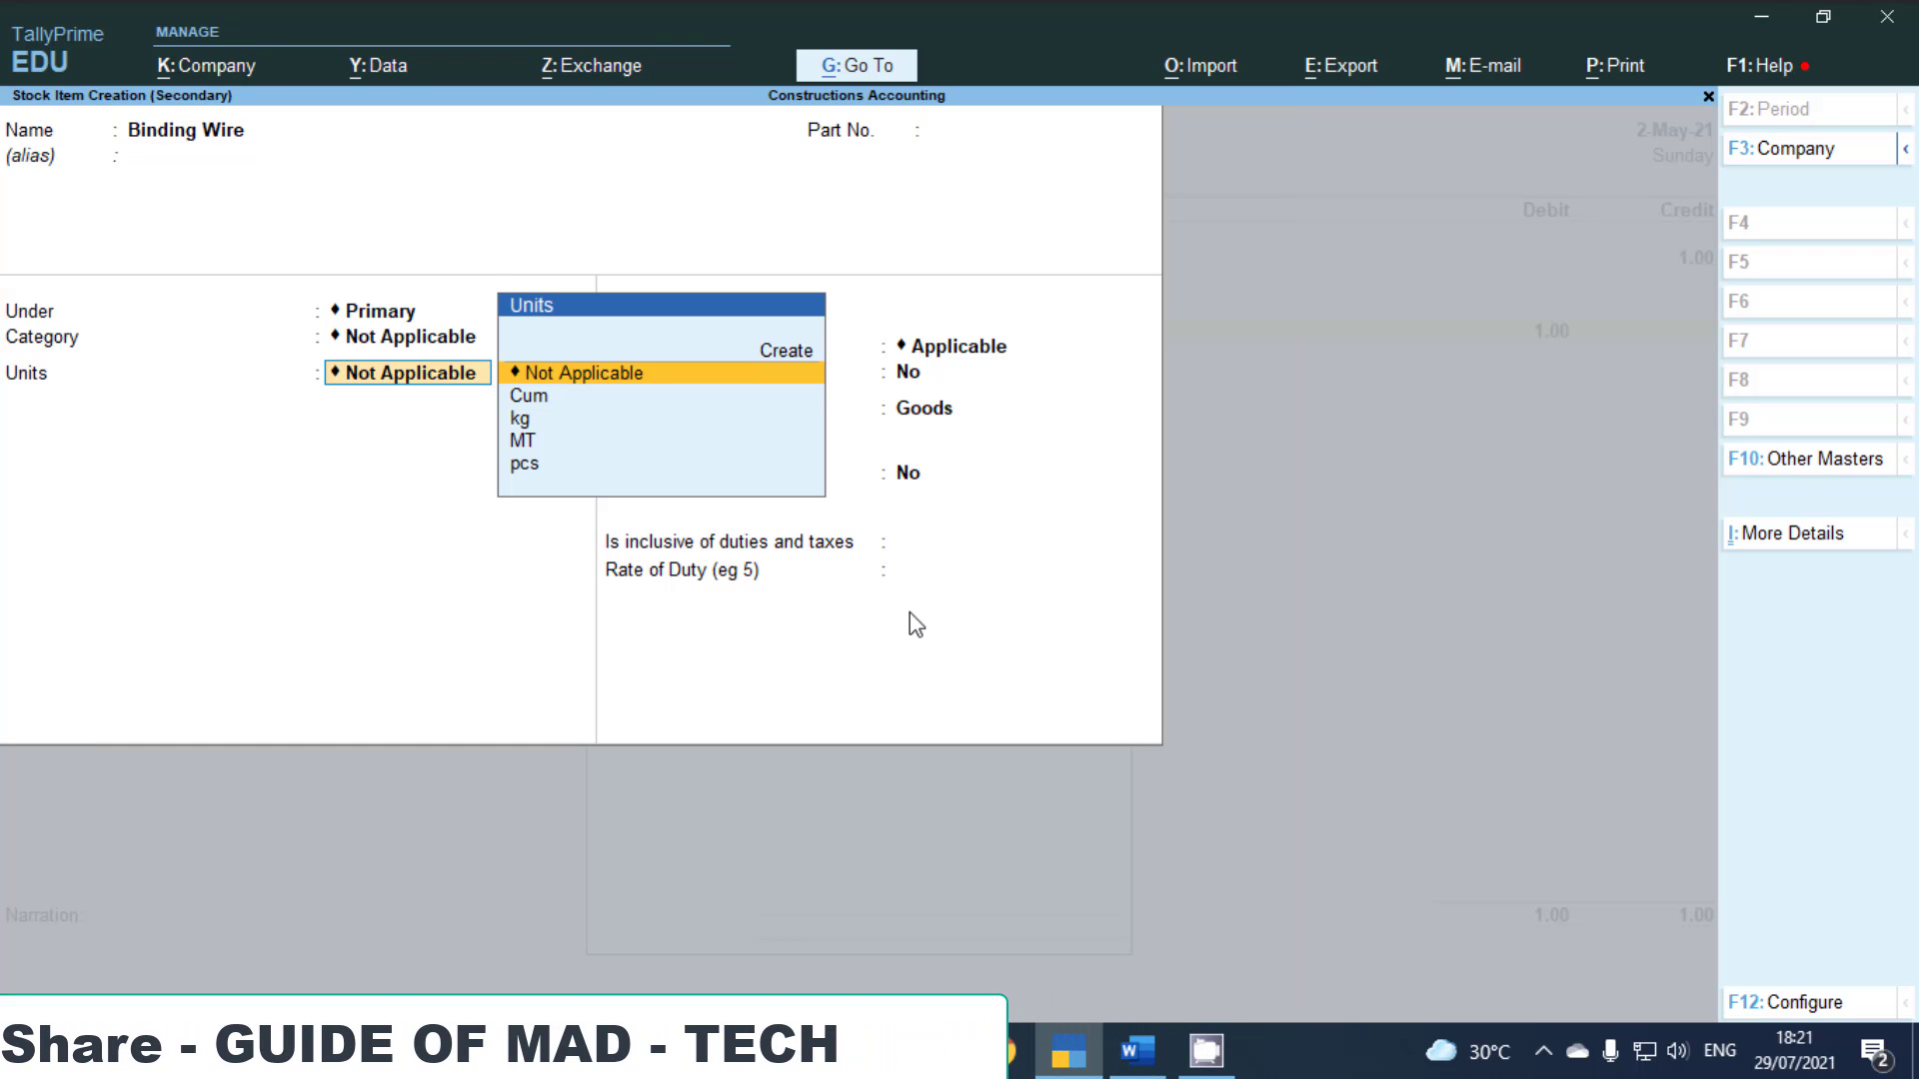
pyautogui.hotkey('alt', 'Tab')
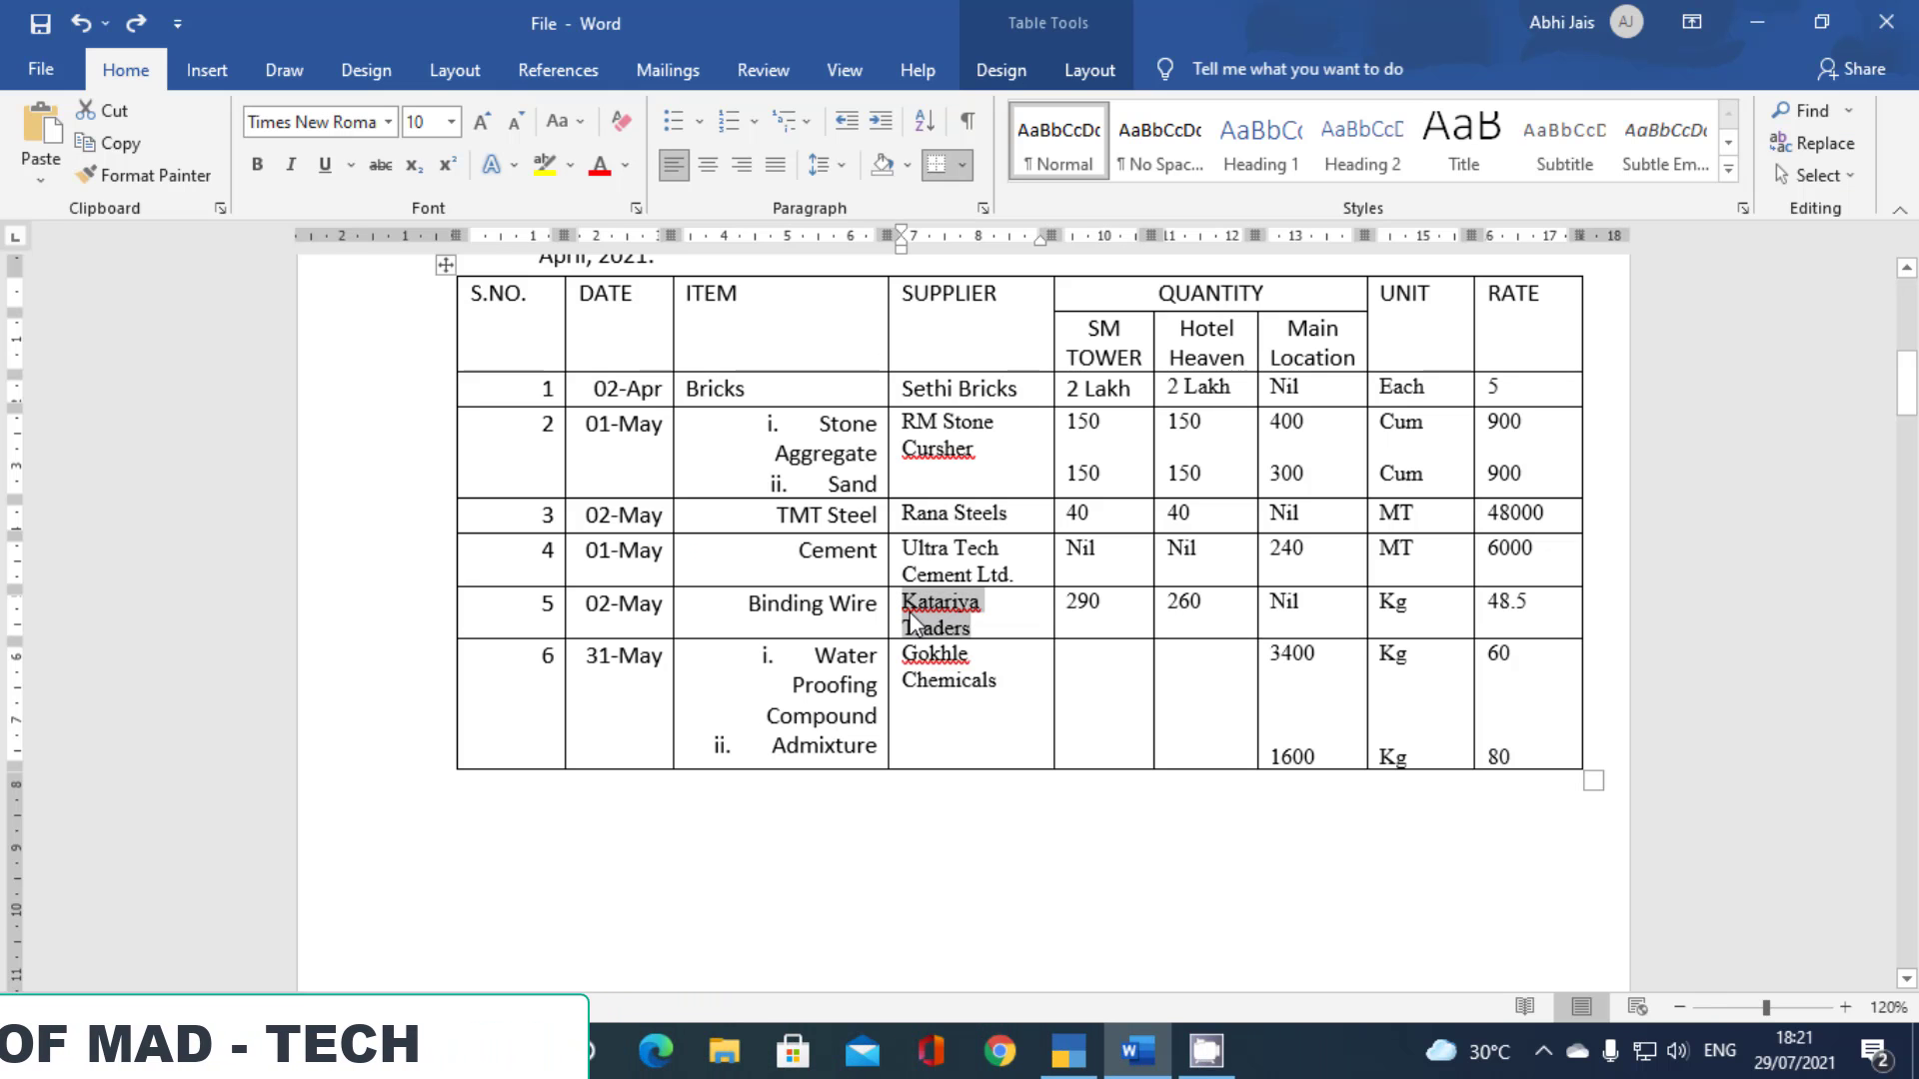
pyautogui.hotkey('alt', 'Tab')
pyautogui.press('Return')
pyautogui.press('Return')
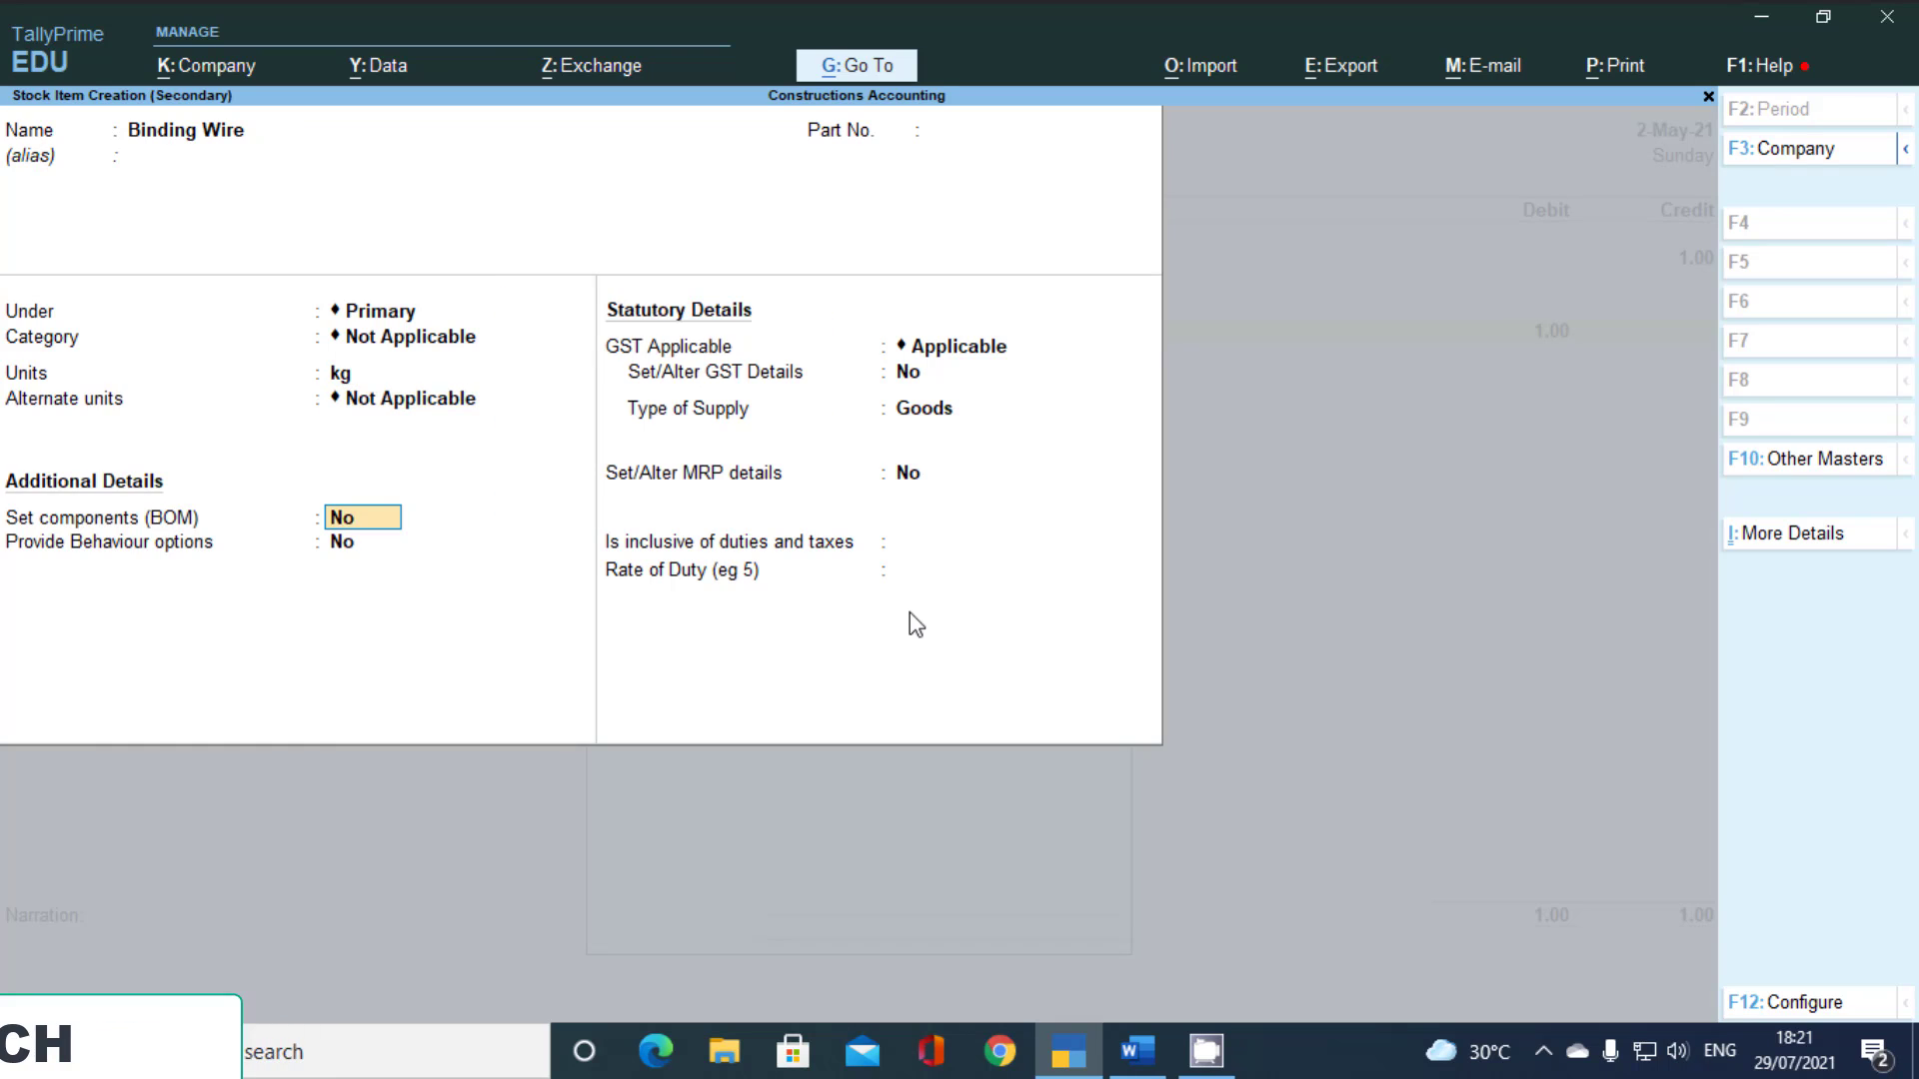
pyautogui.hotkey('ctrl', 'a')
pyautogui.hotkey('alt', 'Tab')
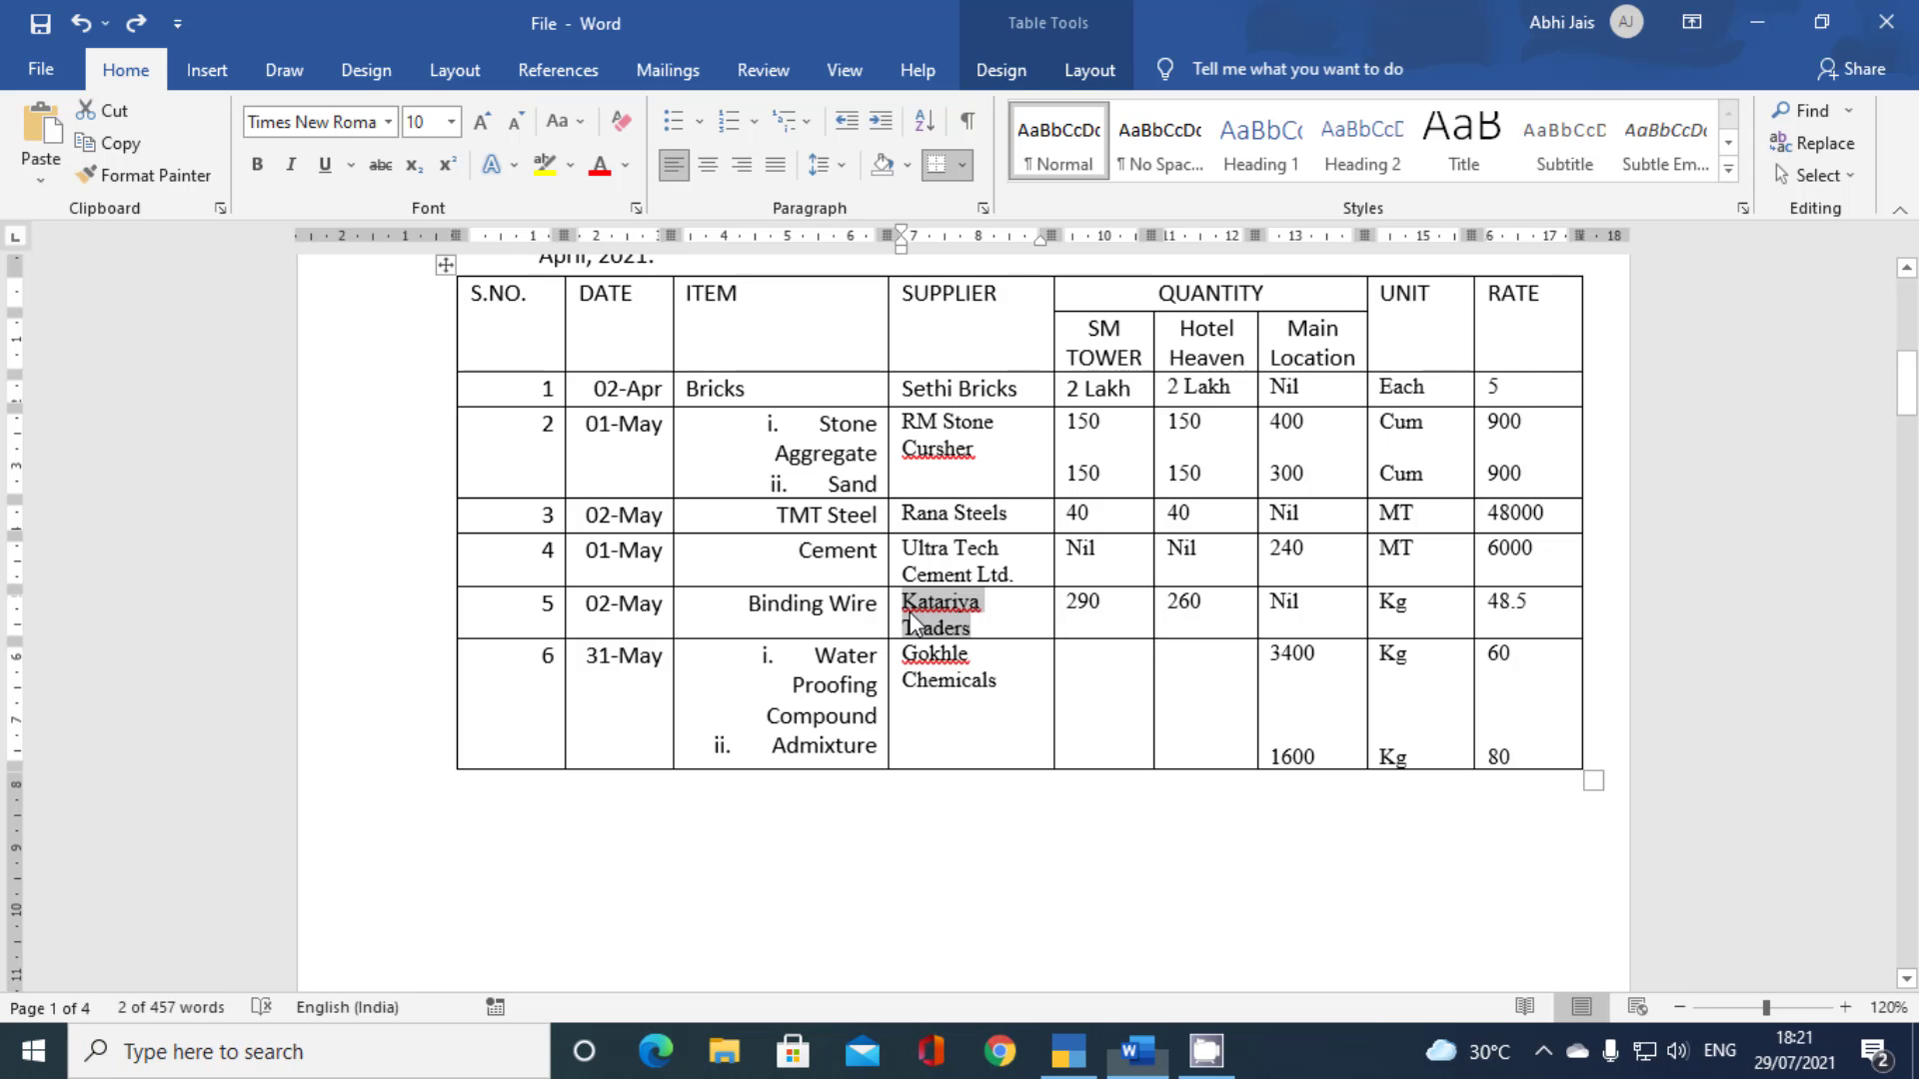
pyautogui.click(1075, 622)
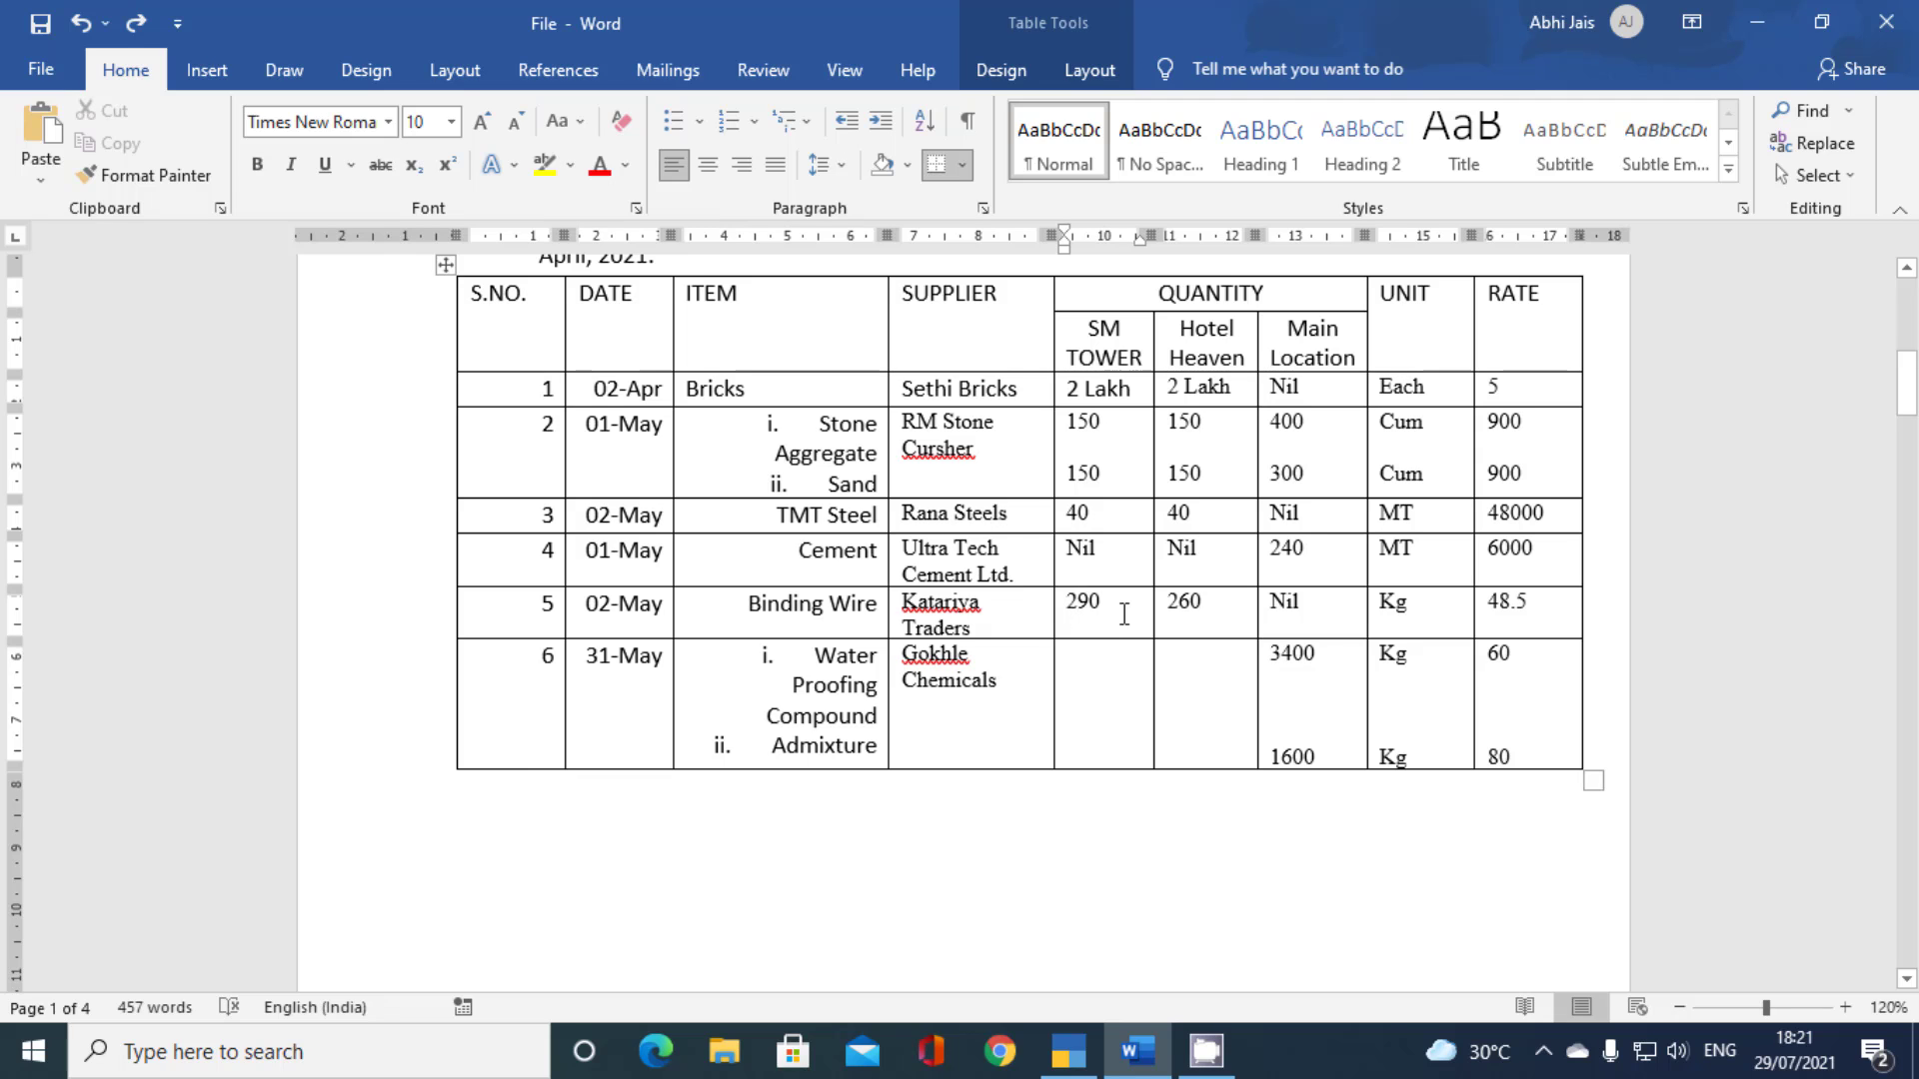
# Allocate 290 kg of Binding Wire to SM Tower Godown at 48.50 per kg
pyautogui.hotkey('alt', 'Tab')
pyautogui.press('Return')
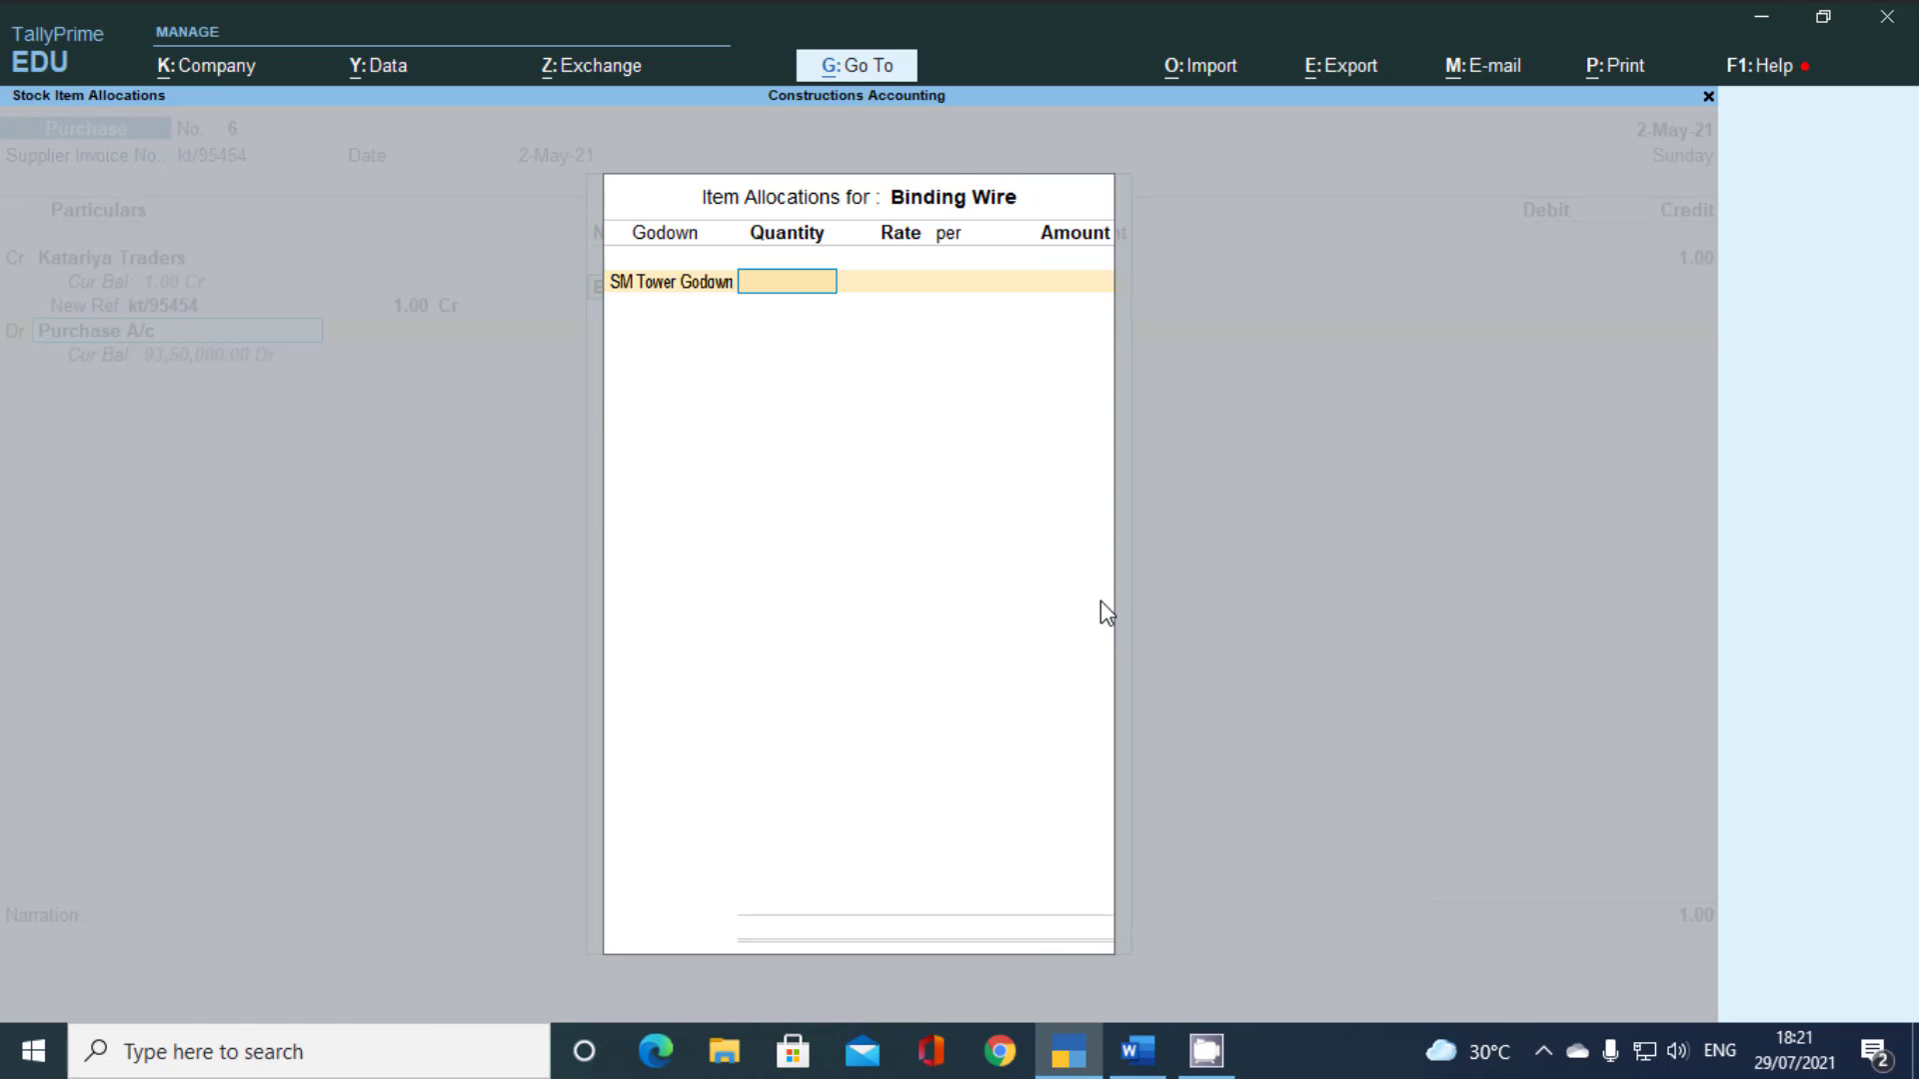
pyautogui.hotkey('alt', 'Tab')
pyautogui.hotkey('alt', 'Tab')
pyautogui.write('290')
pyautogui.press('Return')
pyautogui.hotkey('alt', 'Tab')
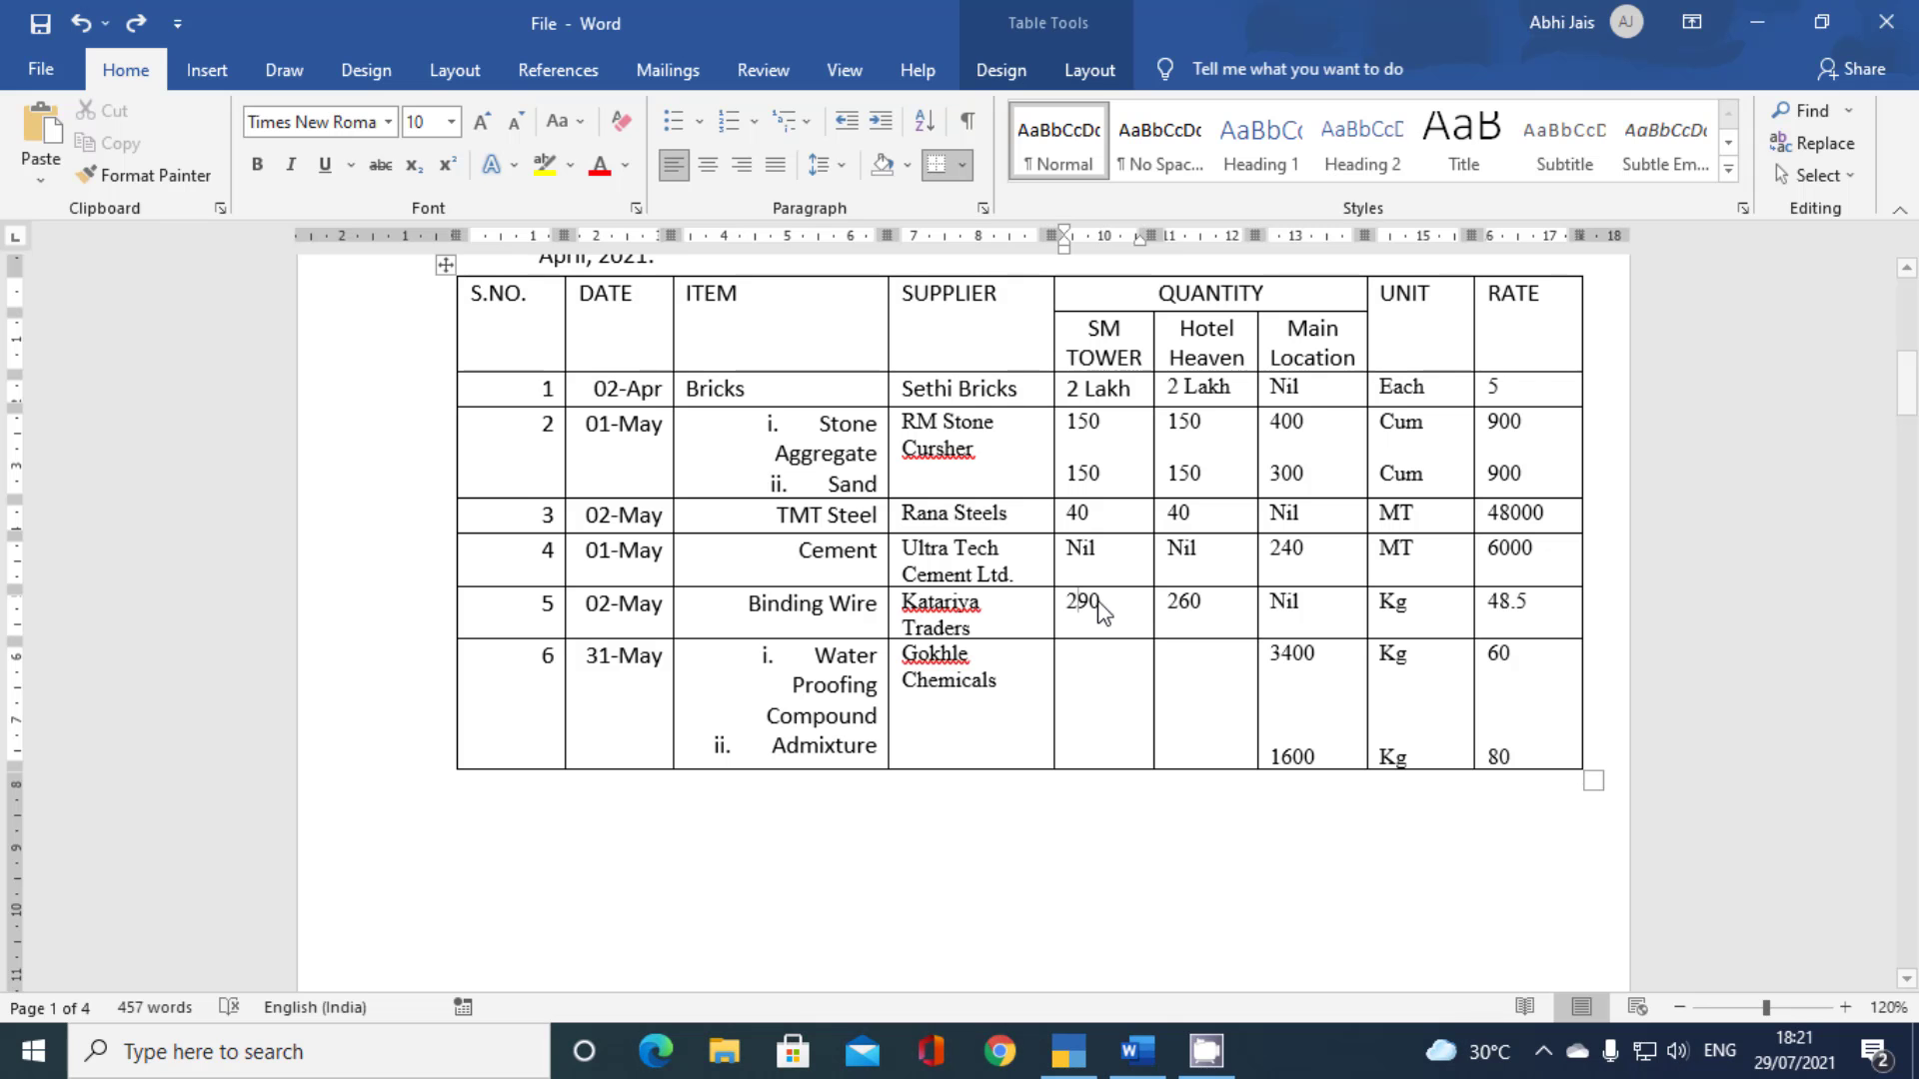
pyautogui.hotkey('alt', 'Tab')
pyautogui.write('4')
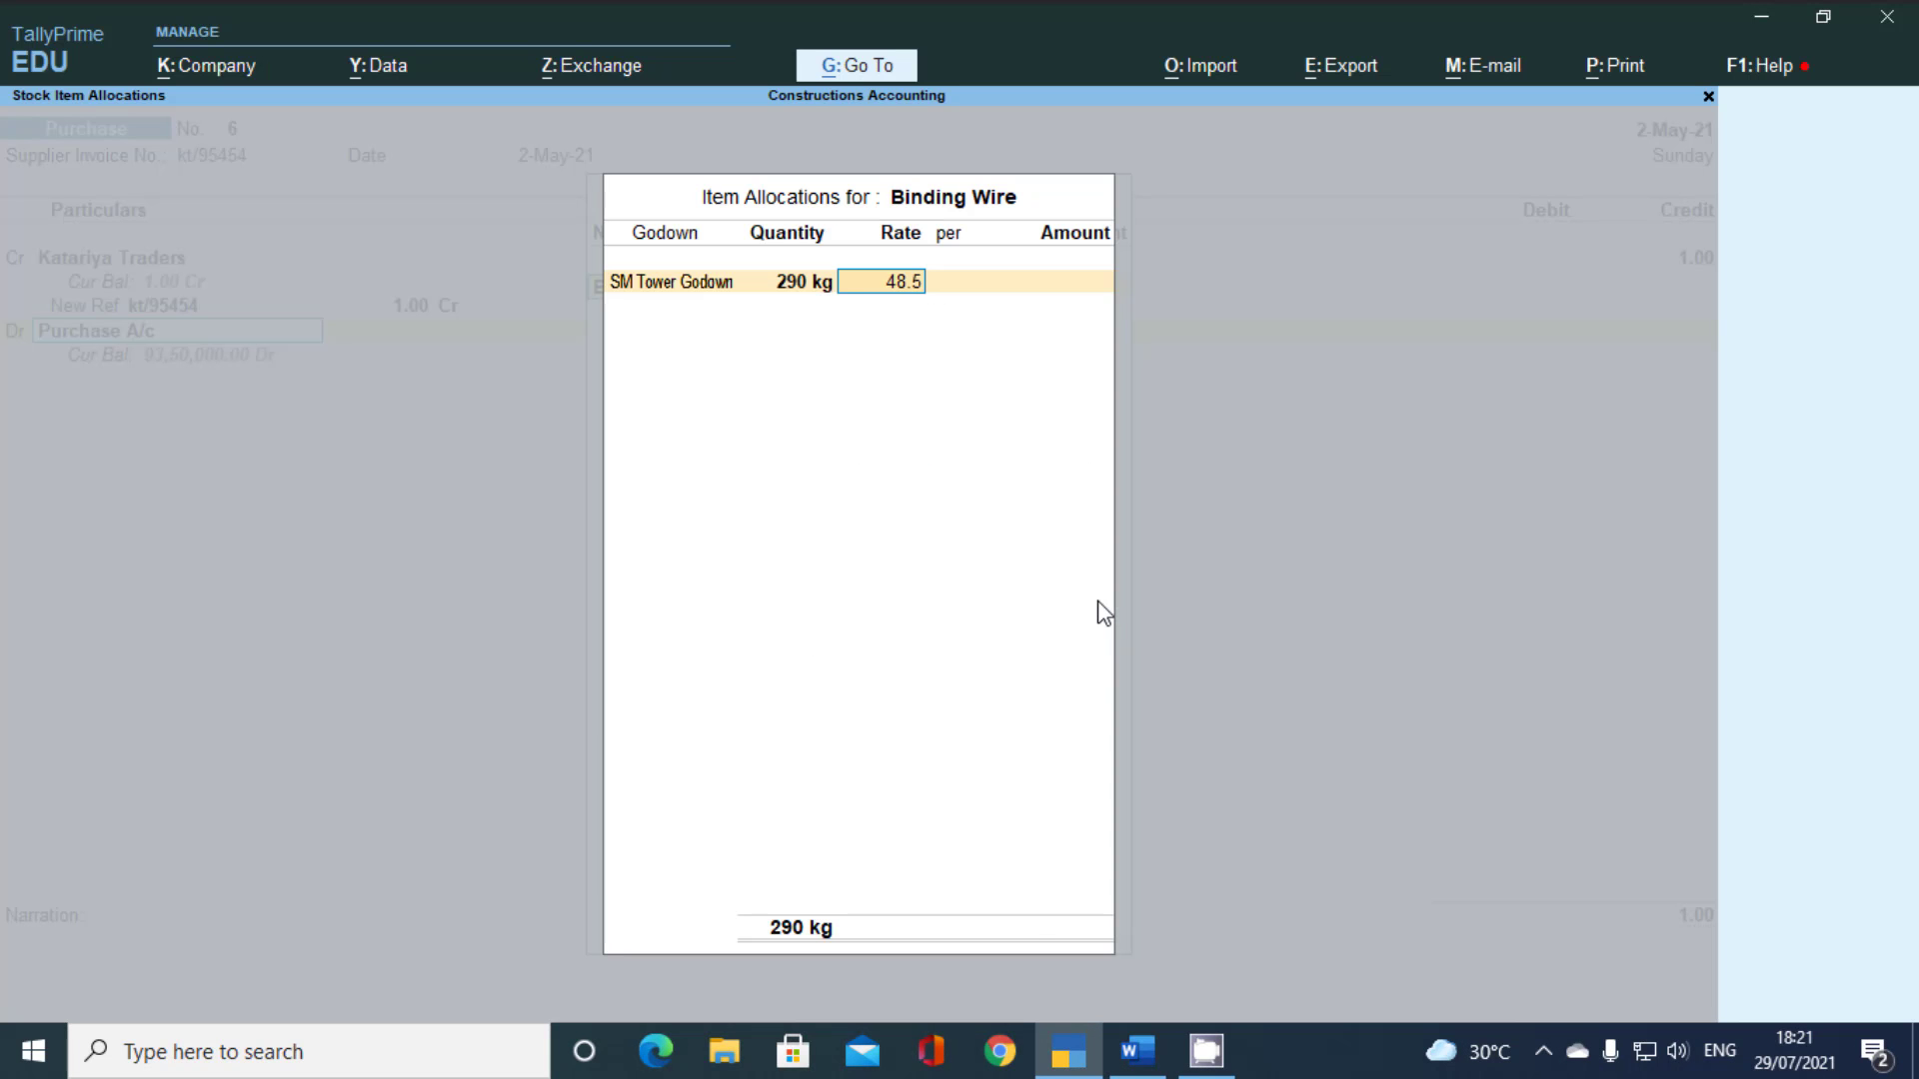
pyautogui.press('Return')
pyautogui.press('Return')
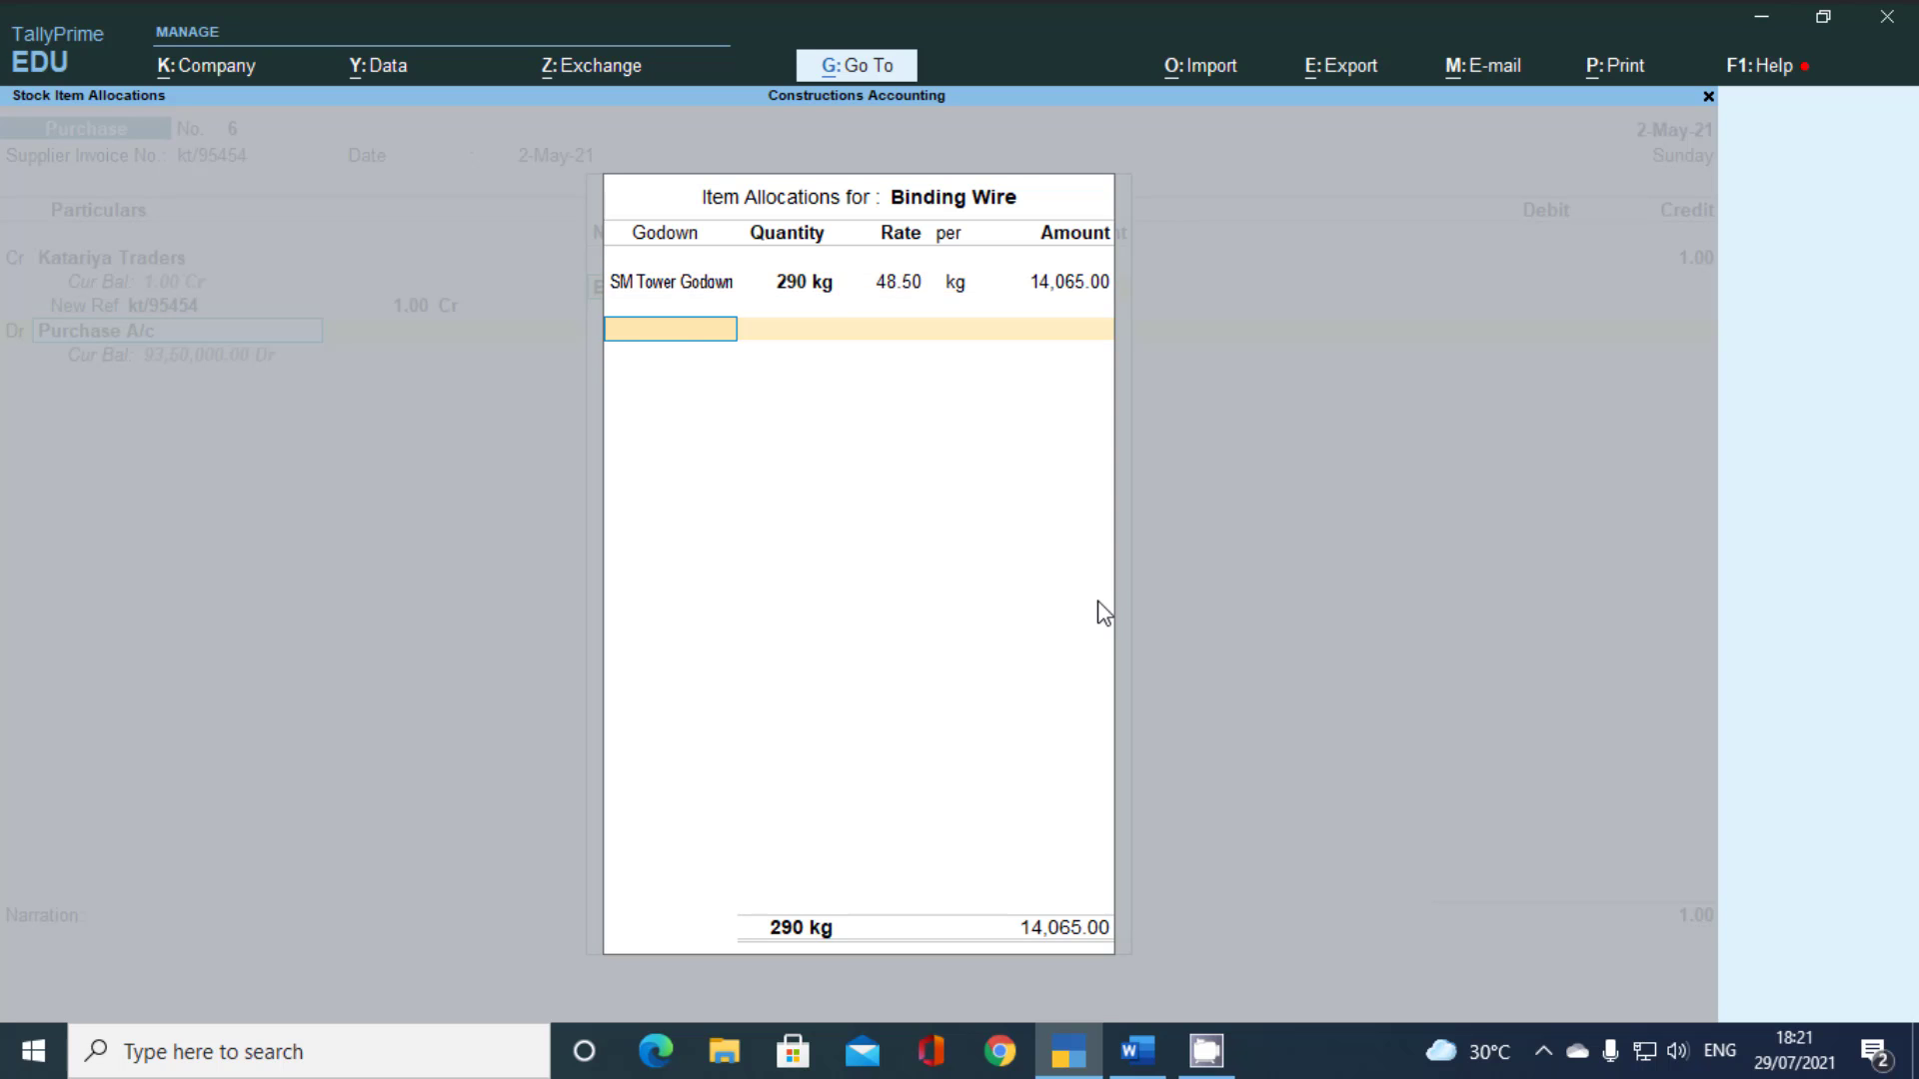
# Allocate 260 kg to Hotel Heaven Godown for 12,610.00 and proceed to cost centres
pyautogui.write('h')
pyautogui.press('Return')
pyautogui.hotkey('alt', 'Tab')
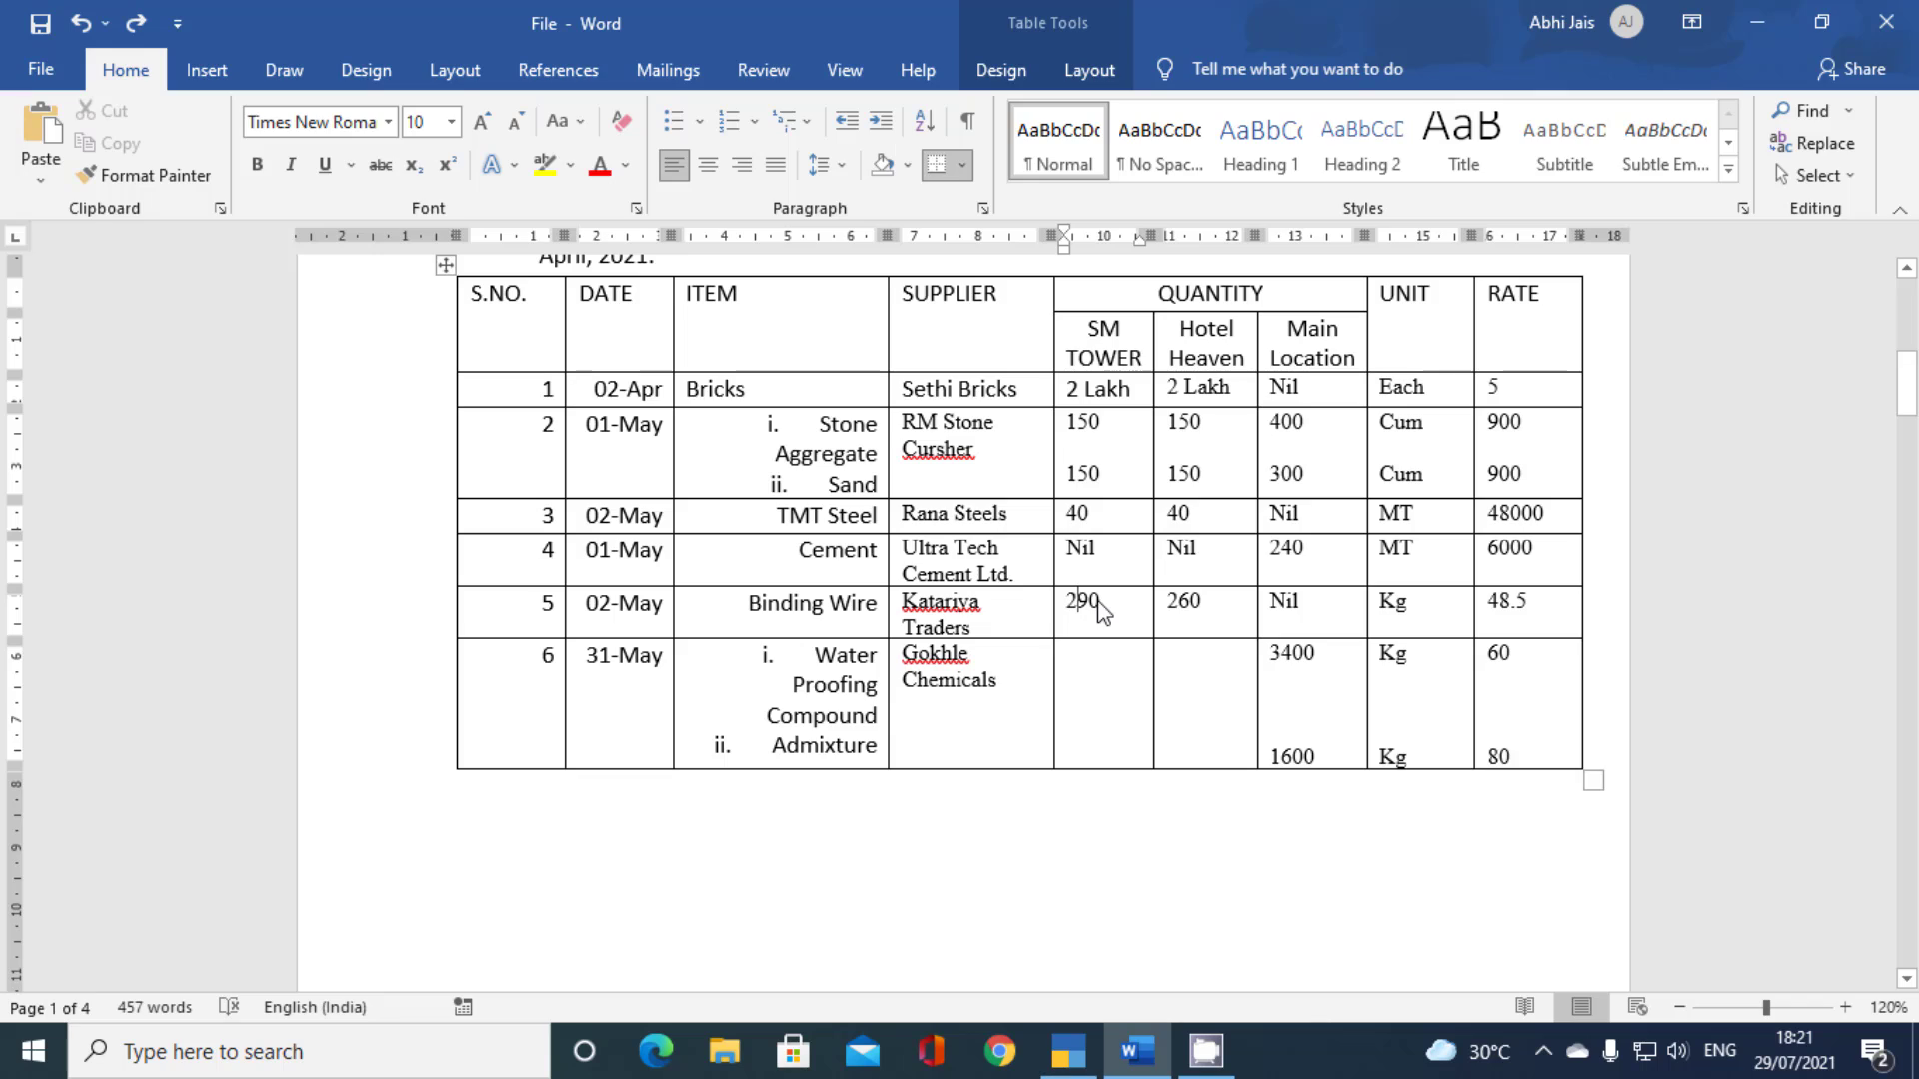
pyautogui.hotkey('alt', 'Tab')
pyautogui.write('2')
pyautogui.press('Return')
pyautogui.press('Return')
pyautogui.press('Return')
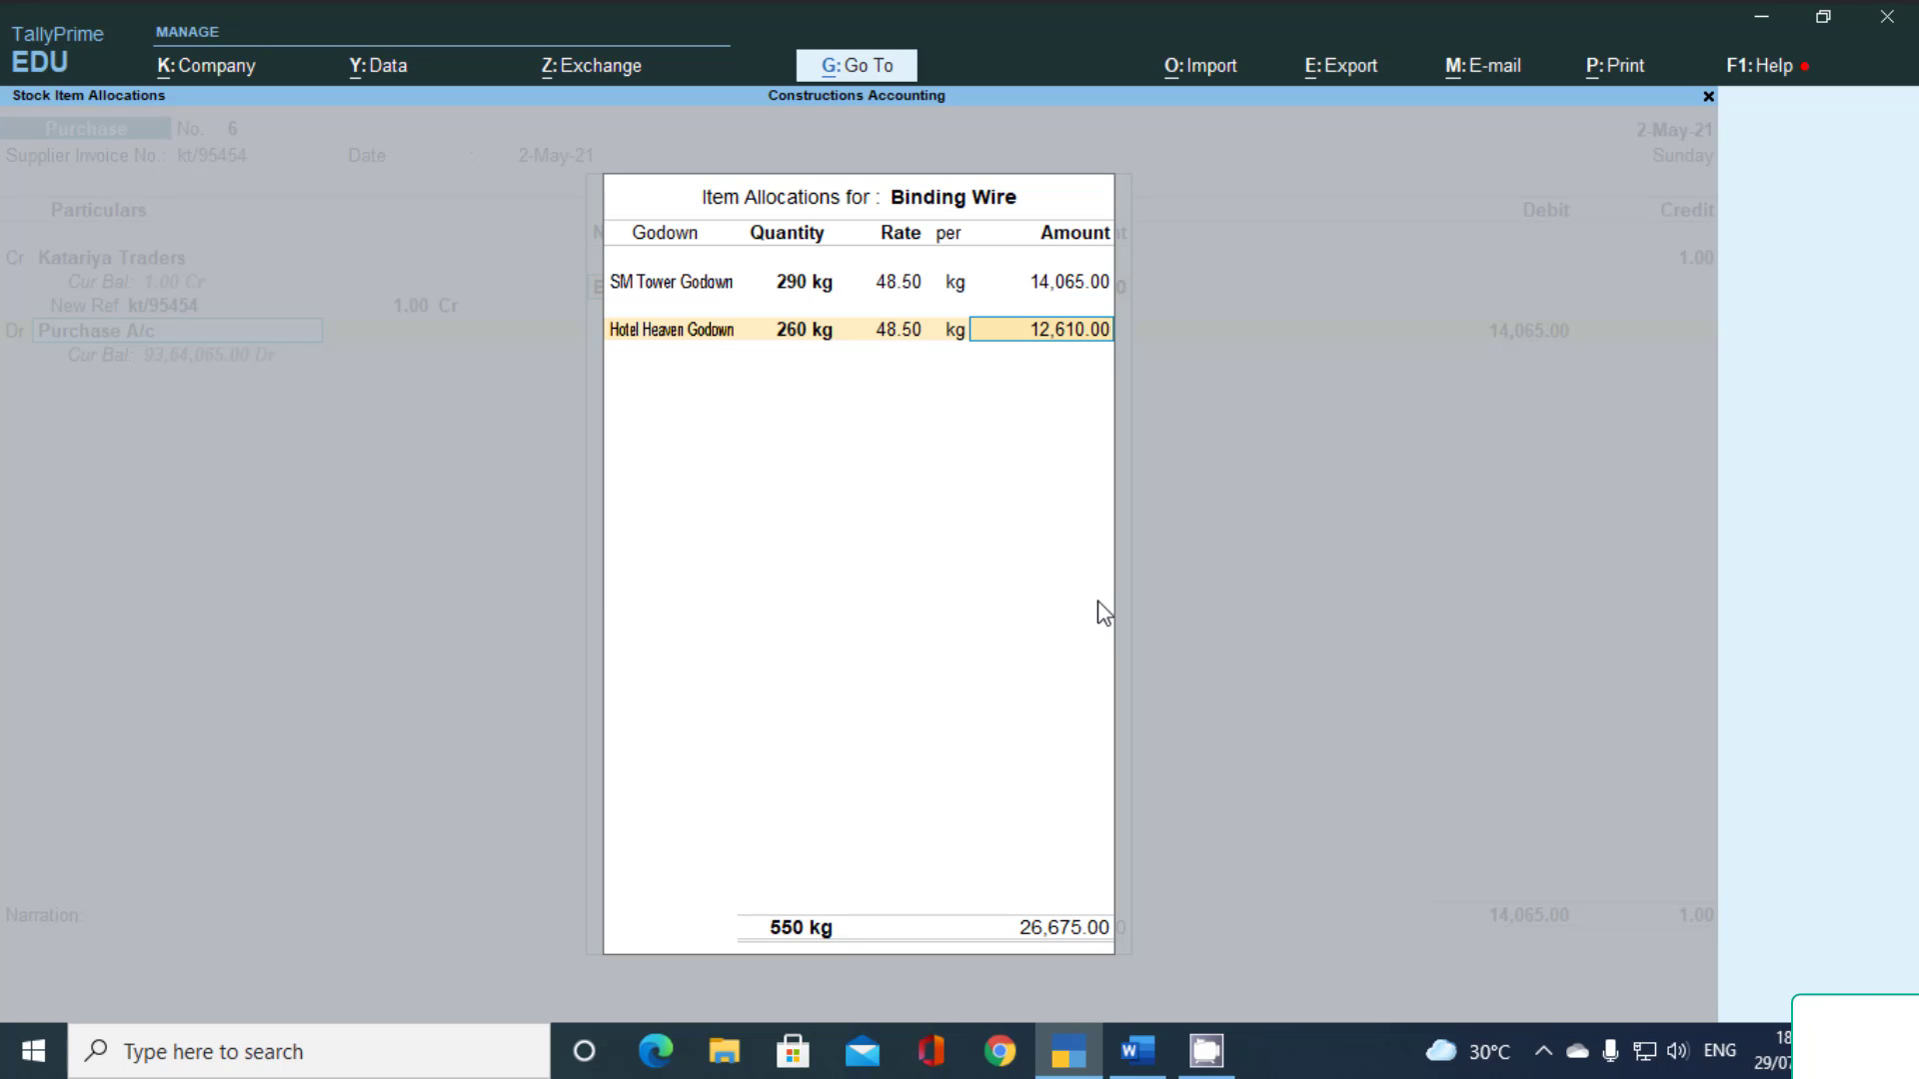
pyautogui.press('Return')
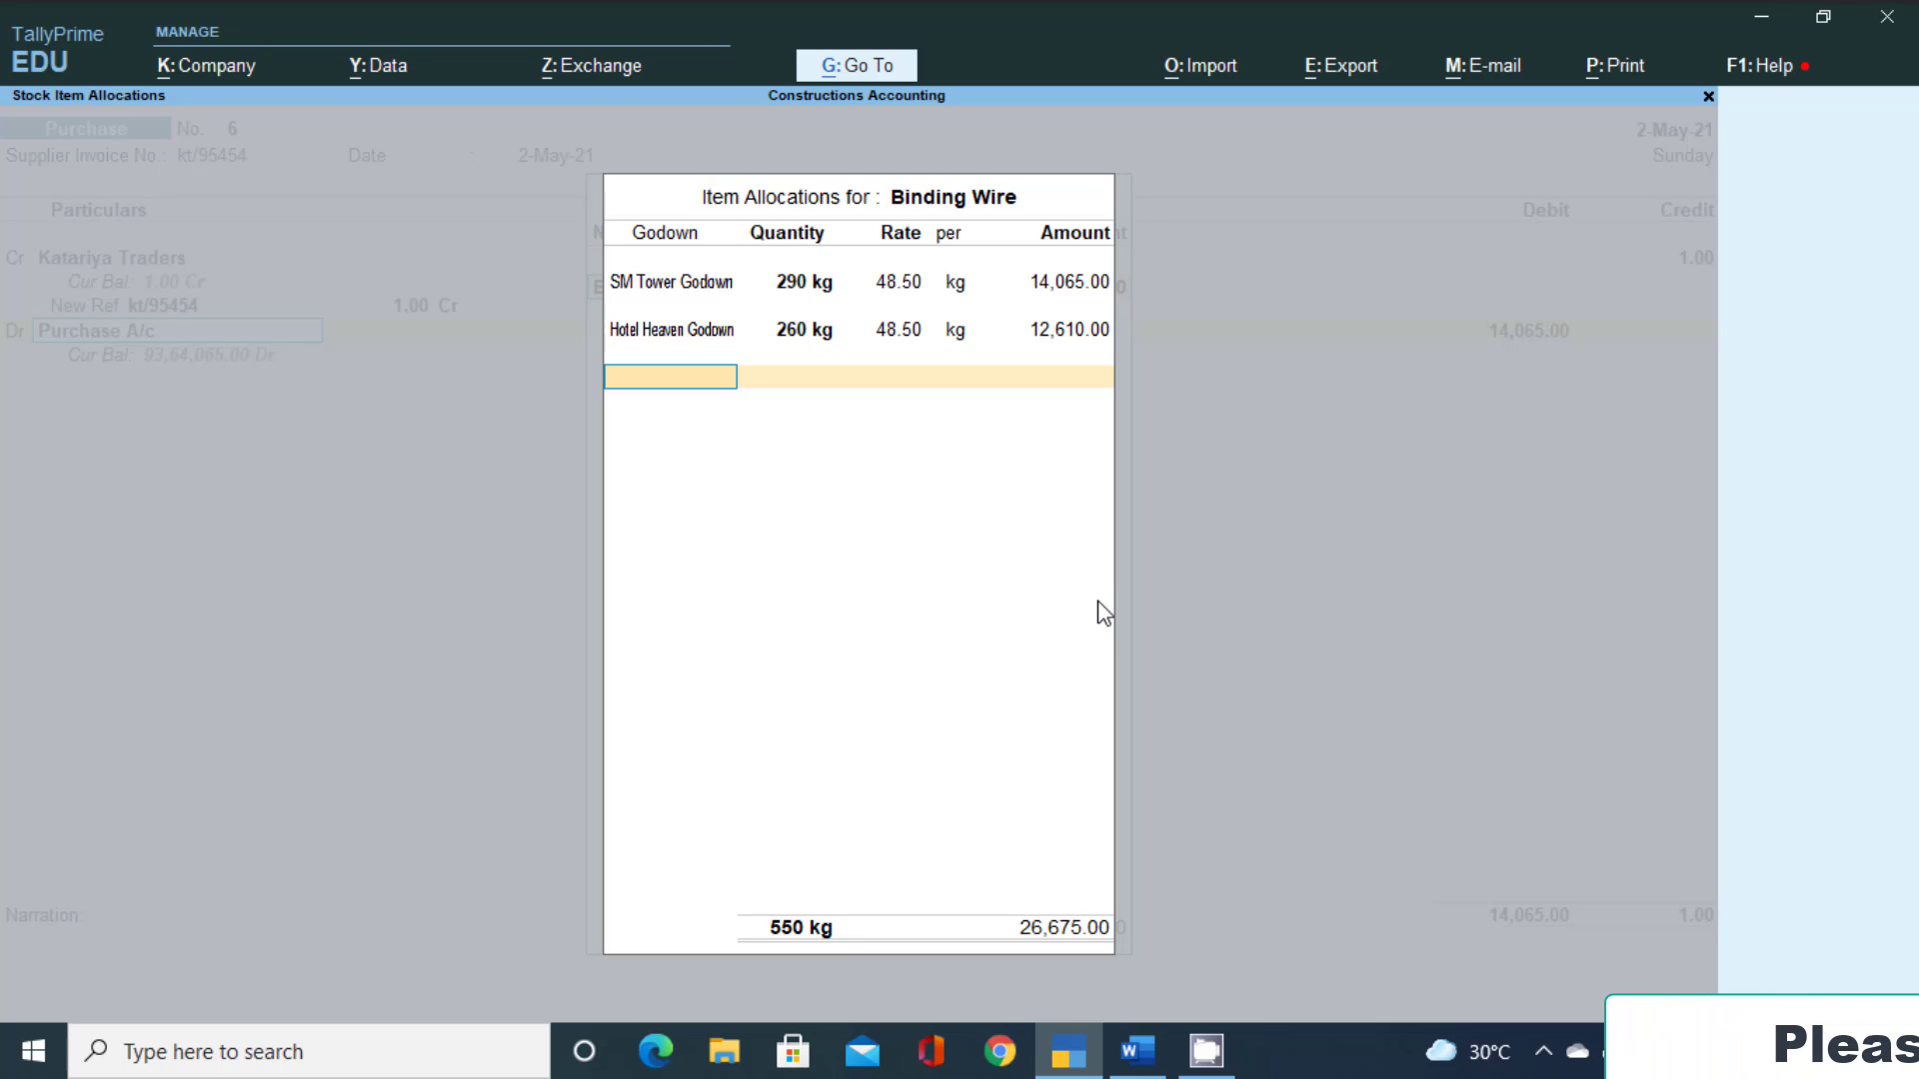
pyautogui.press('Return')
pyautogui.press('Return')
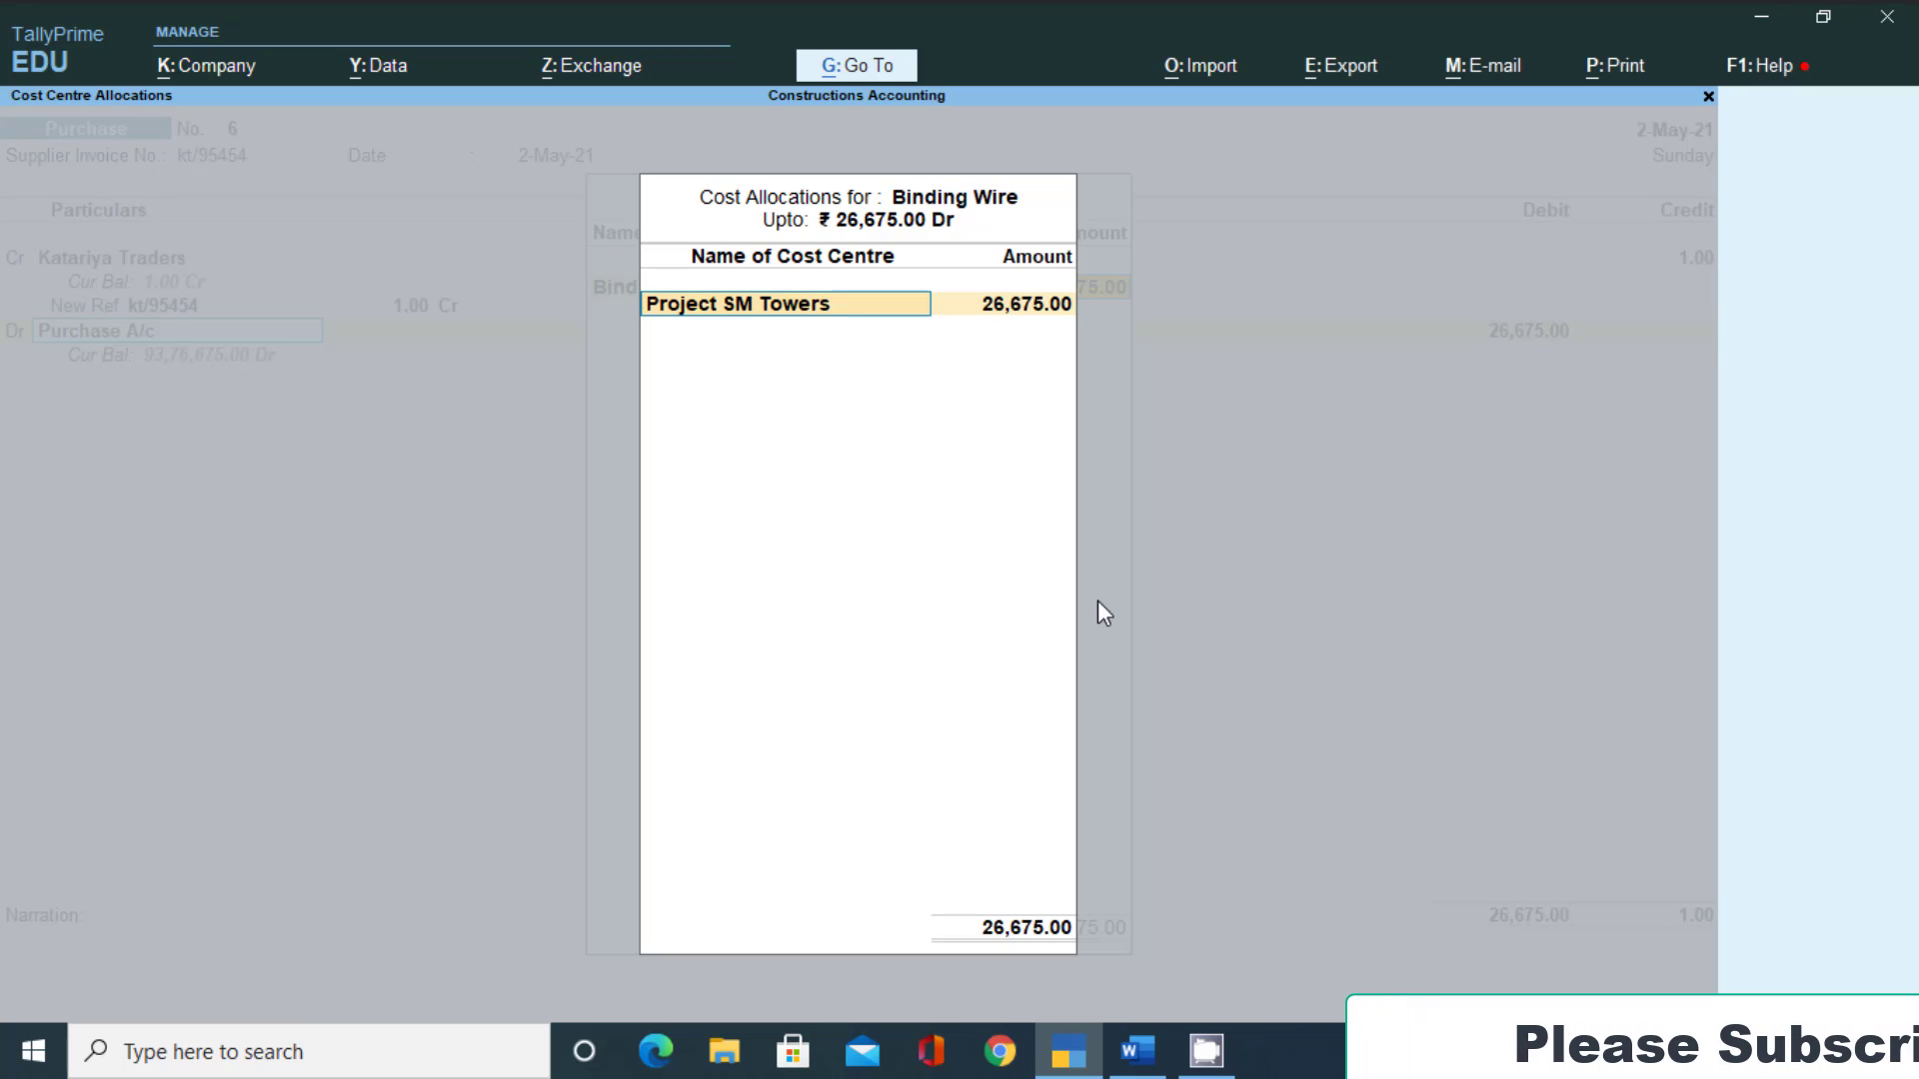
# Charge 14,065 to Project SM Towers and 12,610.00 to Project Hotel Heaven
pyautogui.press('Return')
pyautogui.write('14065')
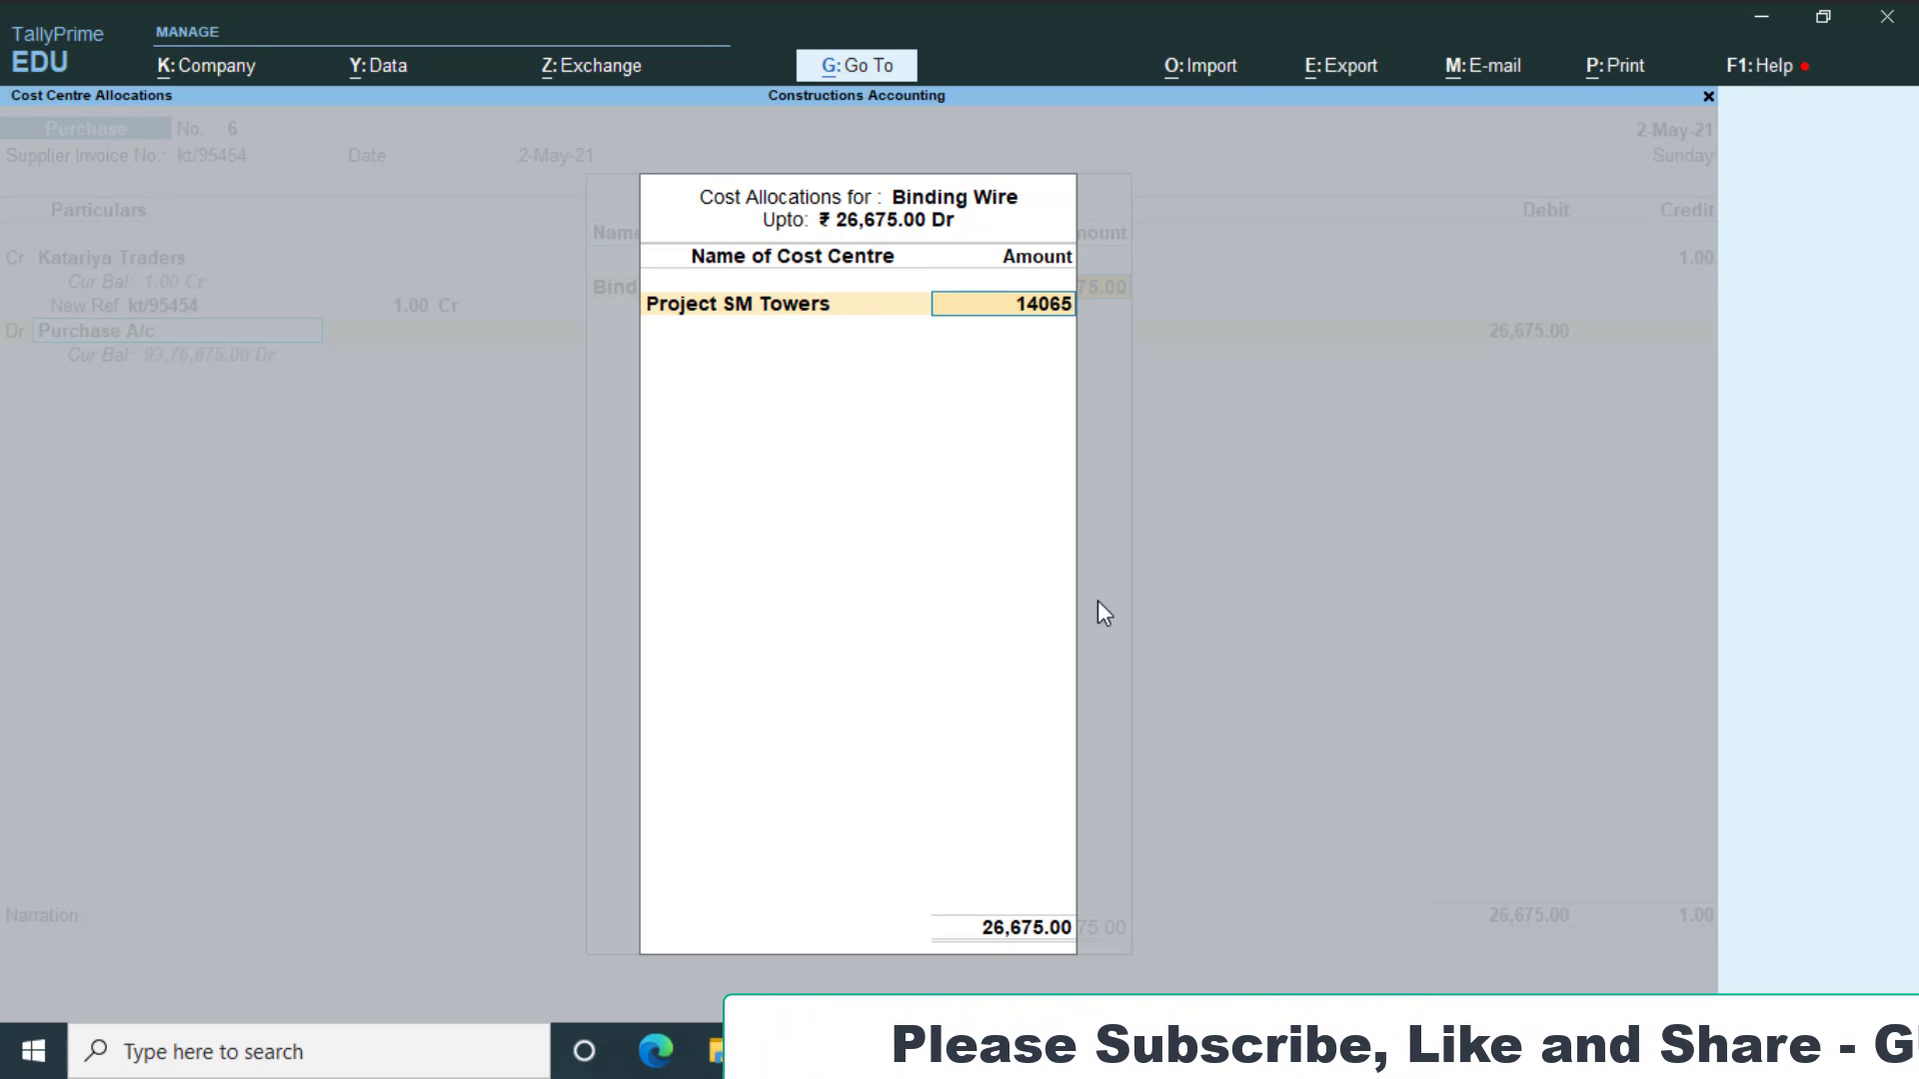
pyautogui.press('Return')
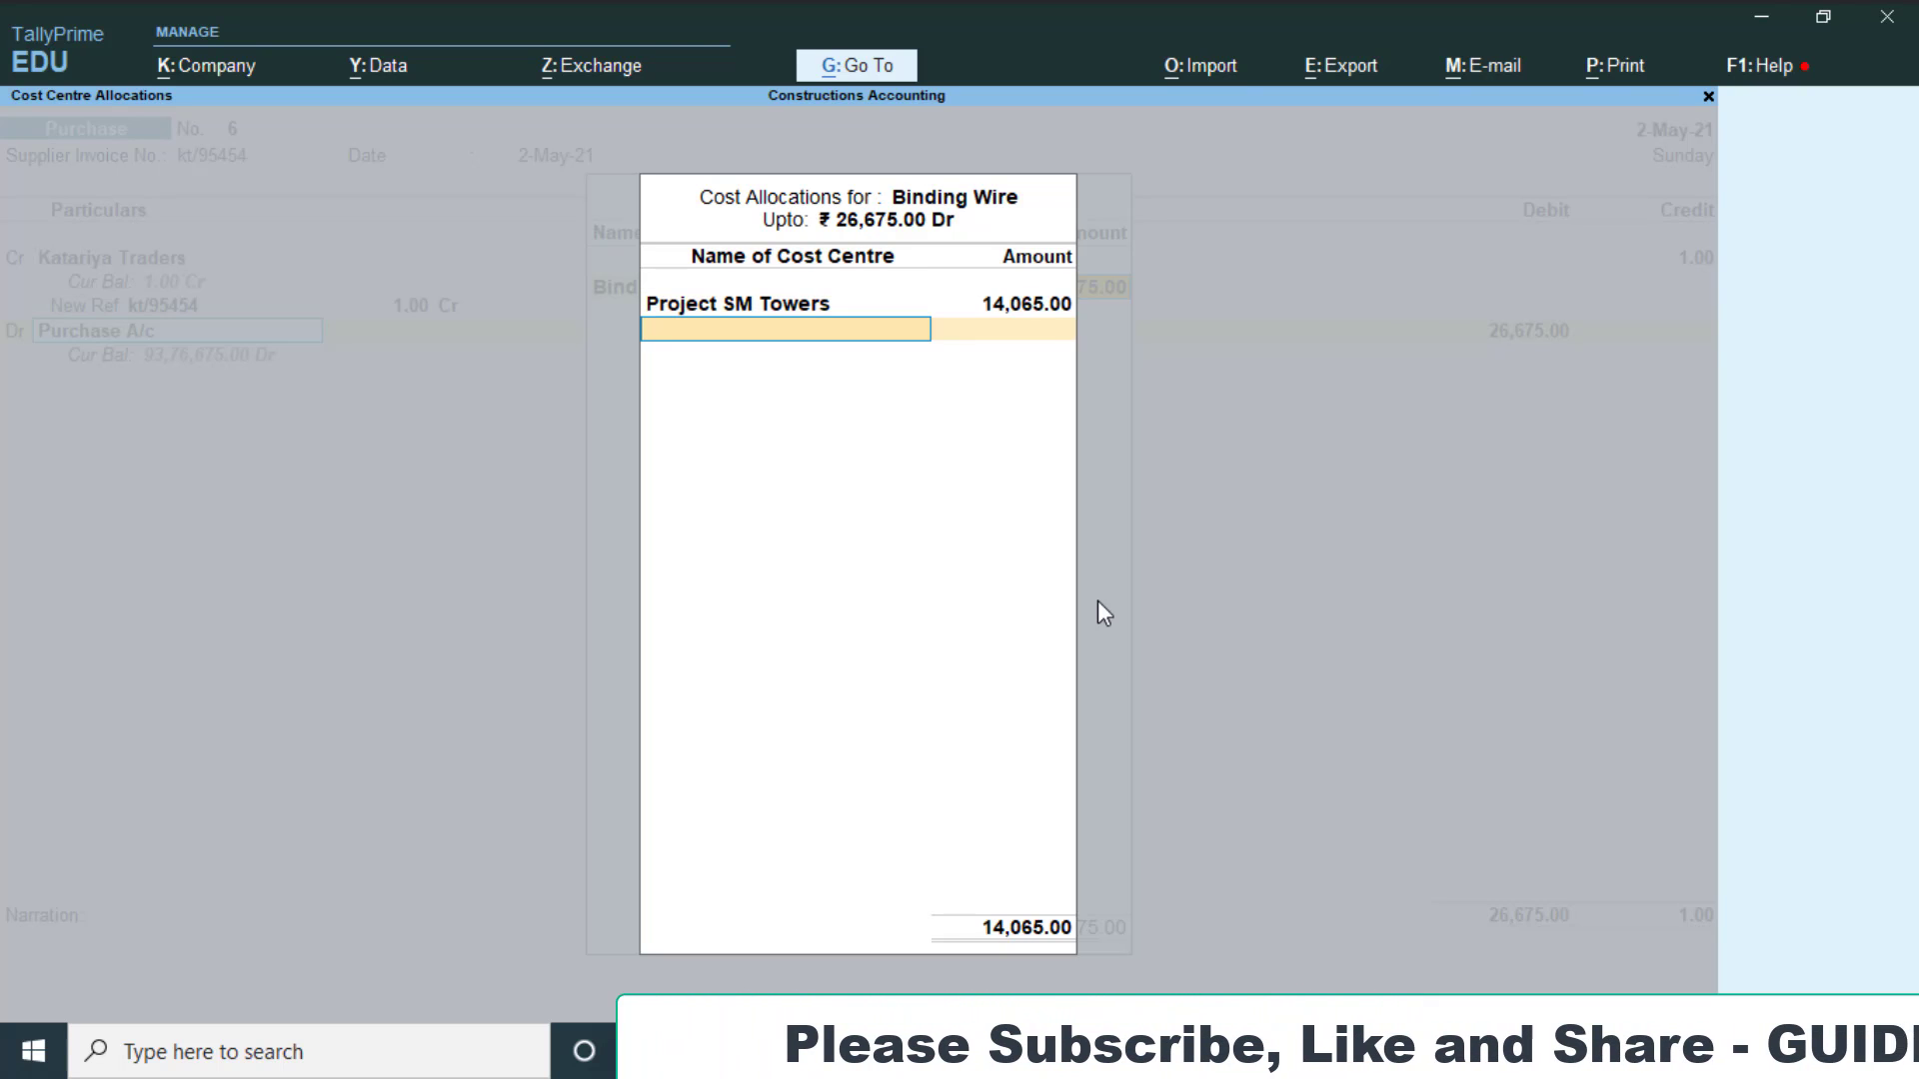
pyautogui.write('P')
pyautogui.press('Down')
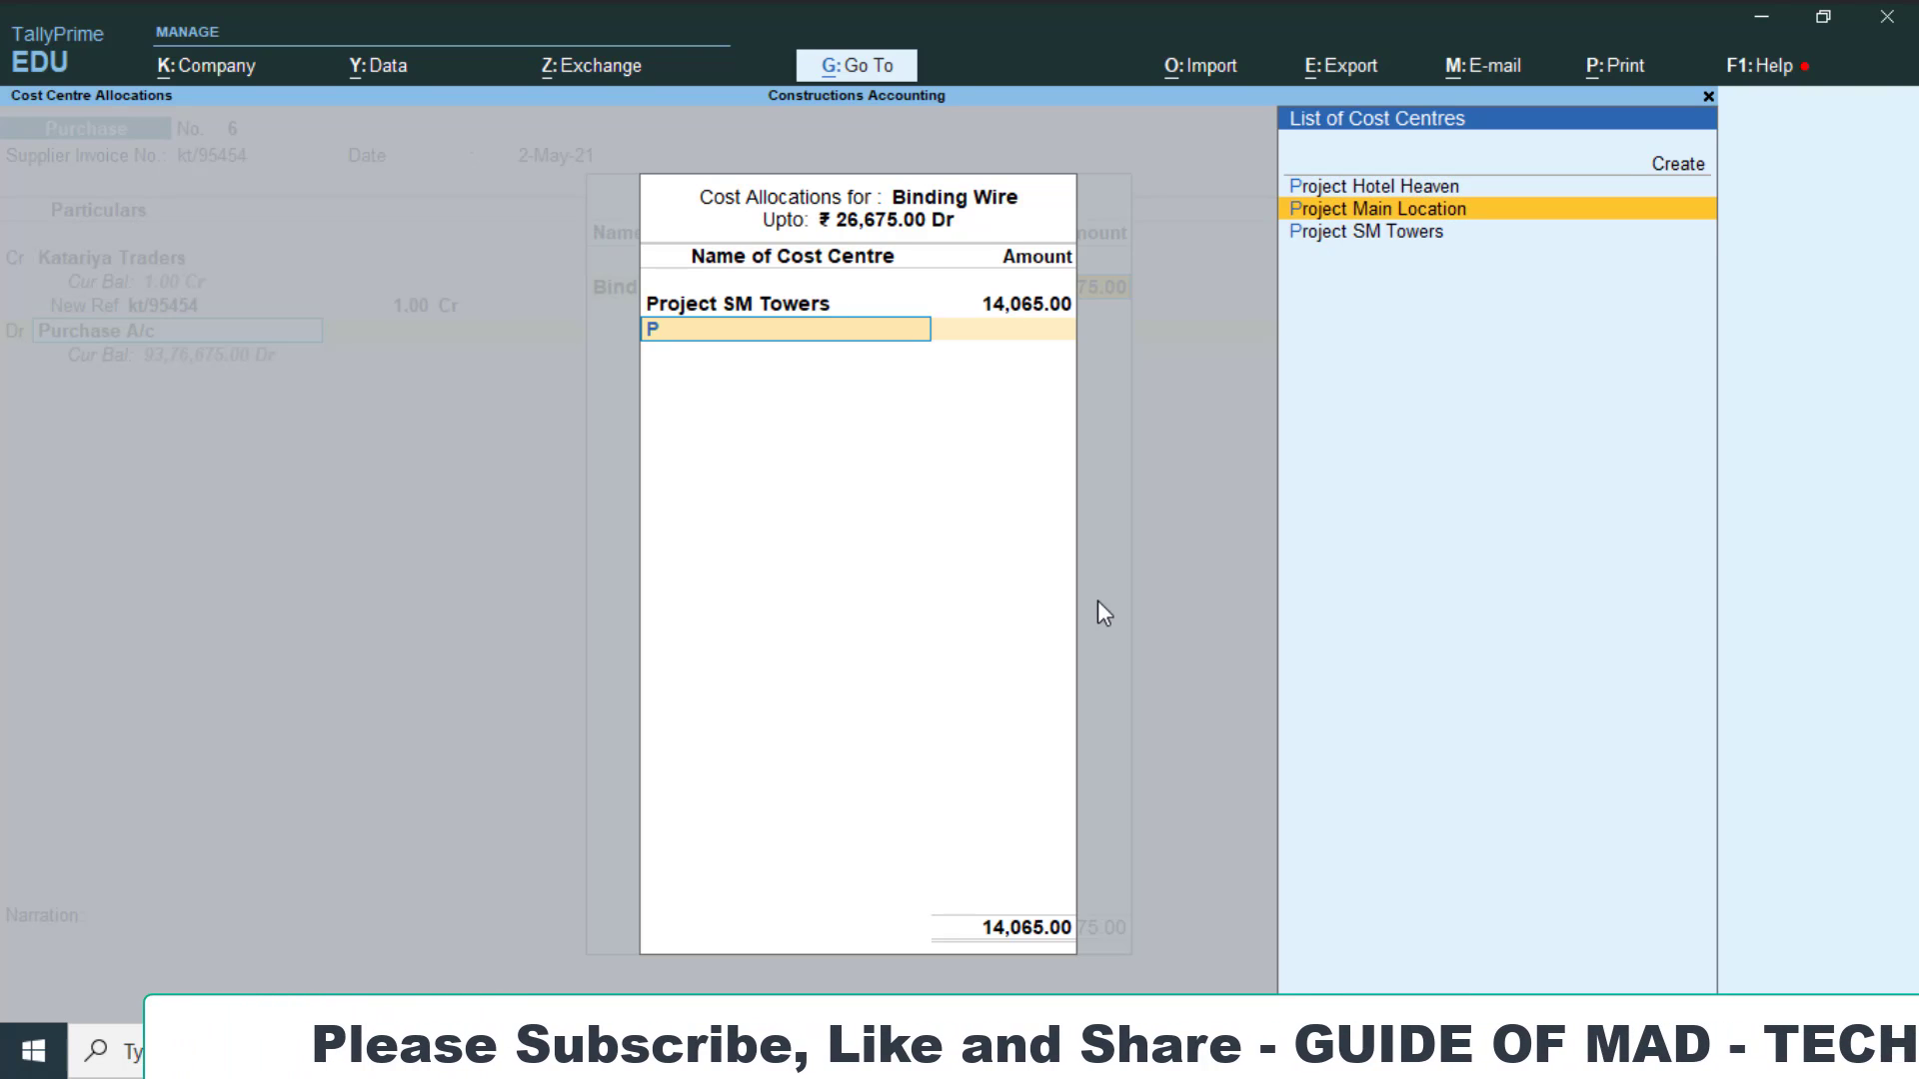
pyautogui.press('Up')
pyautogui.press('Return')
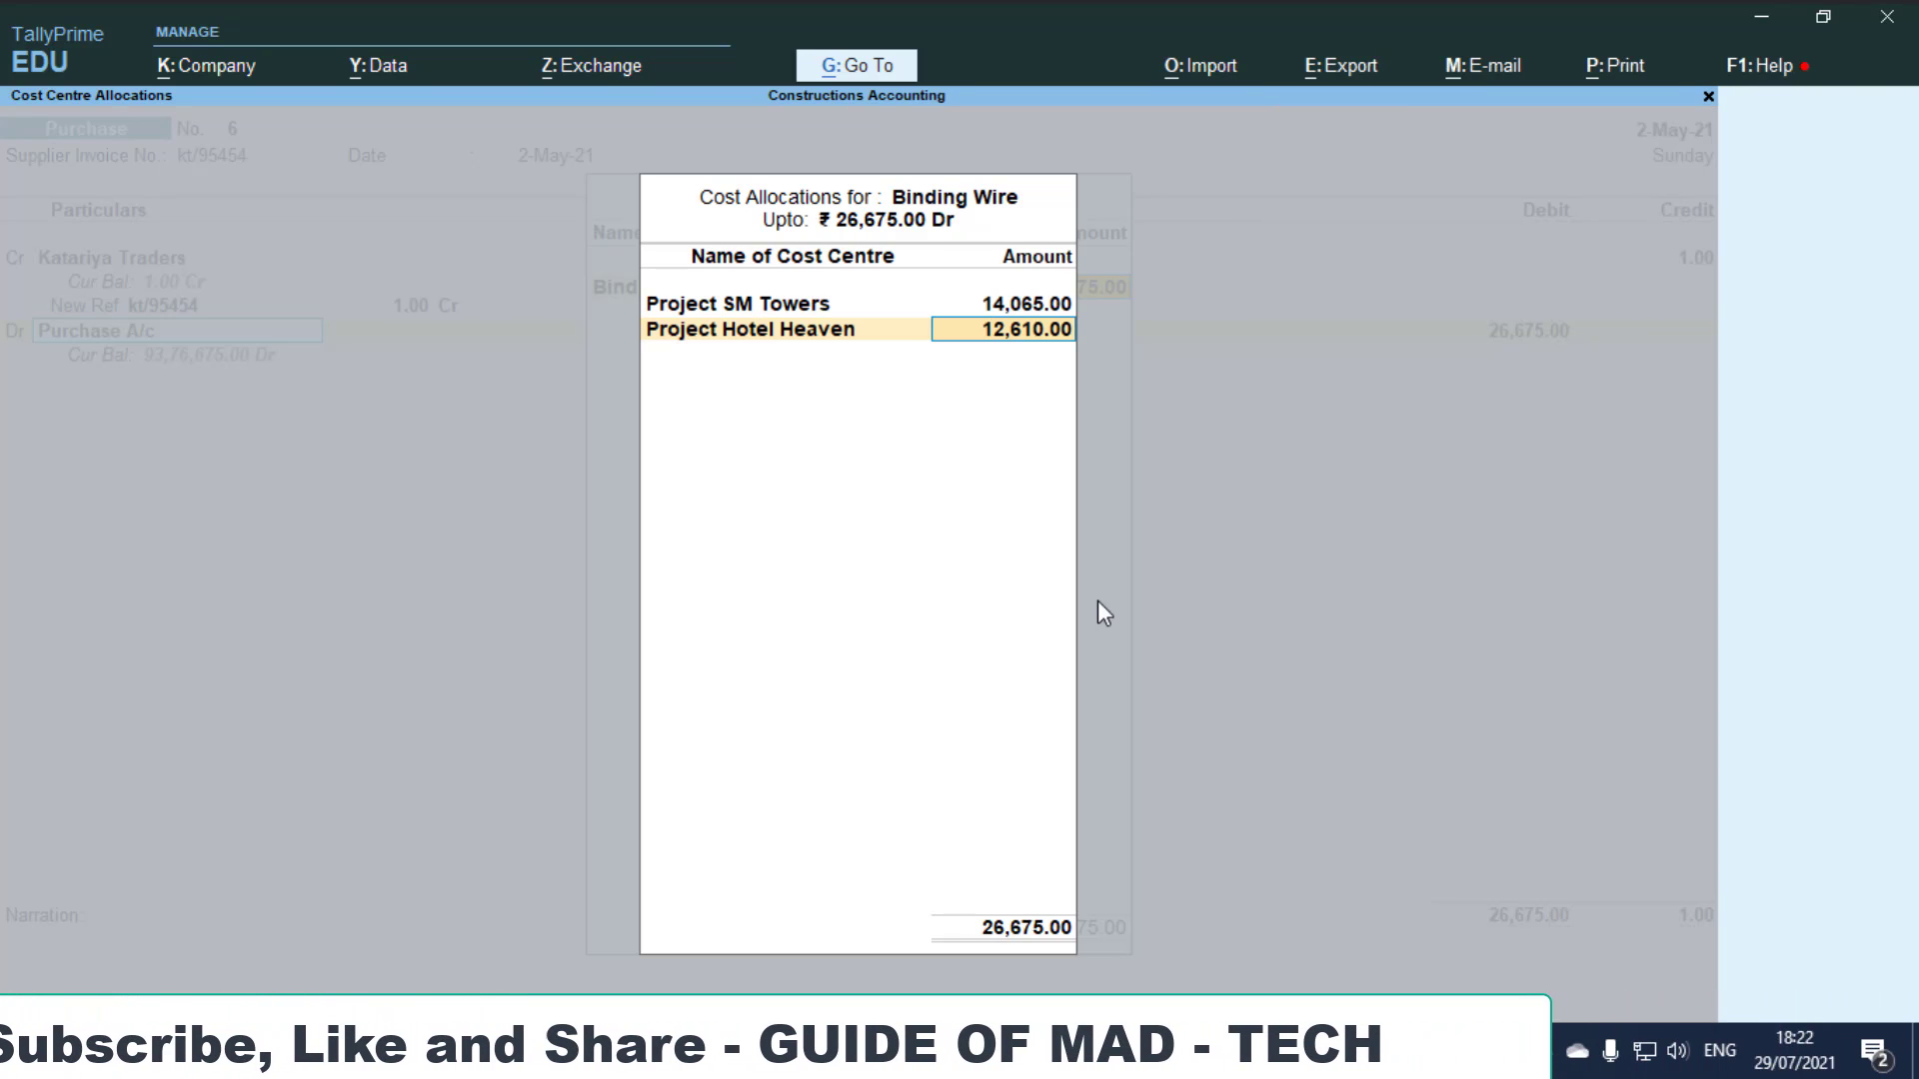
pyautogui.press('Return')
pyautogui.press('Return')
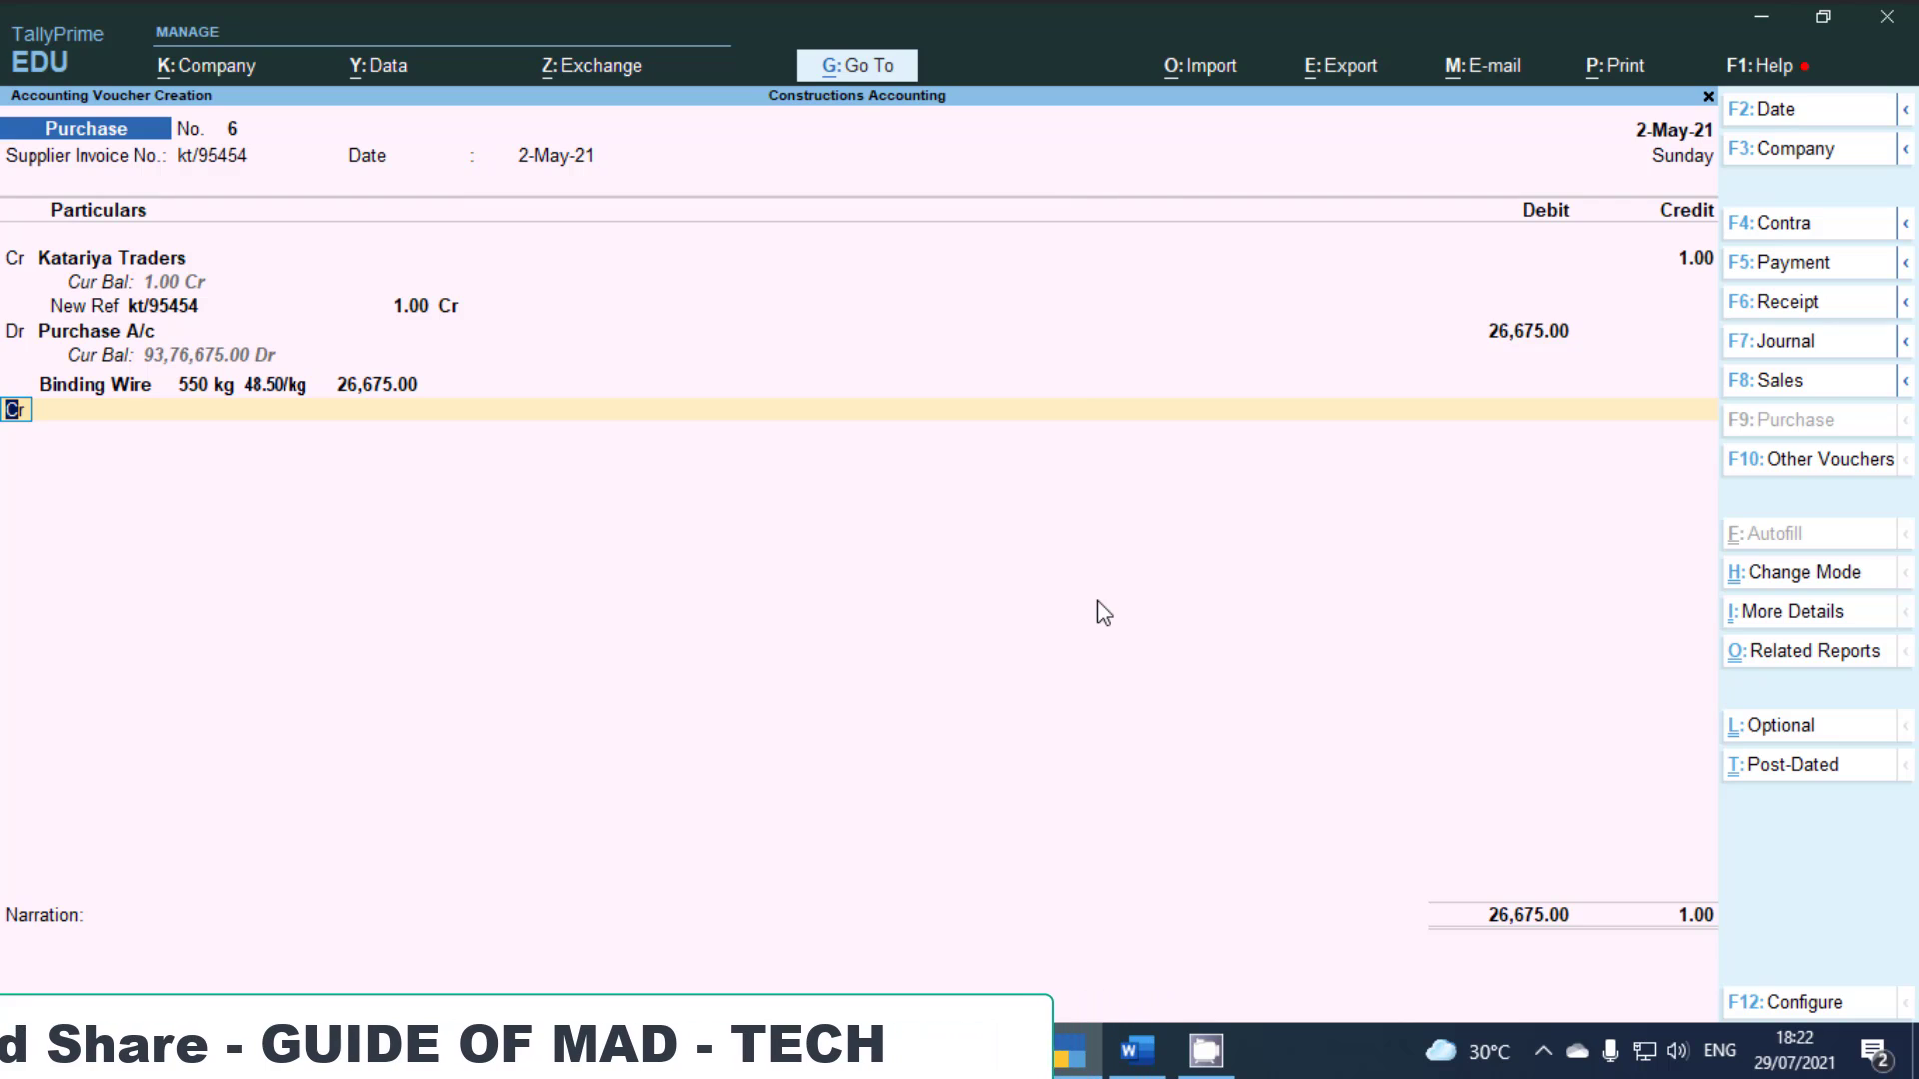
# Change Katariya Traders' credit to 26,675.00 on bill kt/95454 and save voucher 6
pyautogui.press('BackSpace')
pyautogui.press('BackSpace')
pyautogui.press('BackSpace')
pyautogui.press('BackSpace')
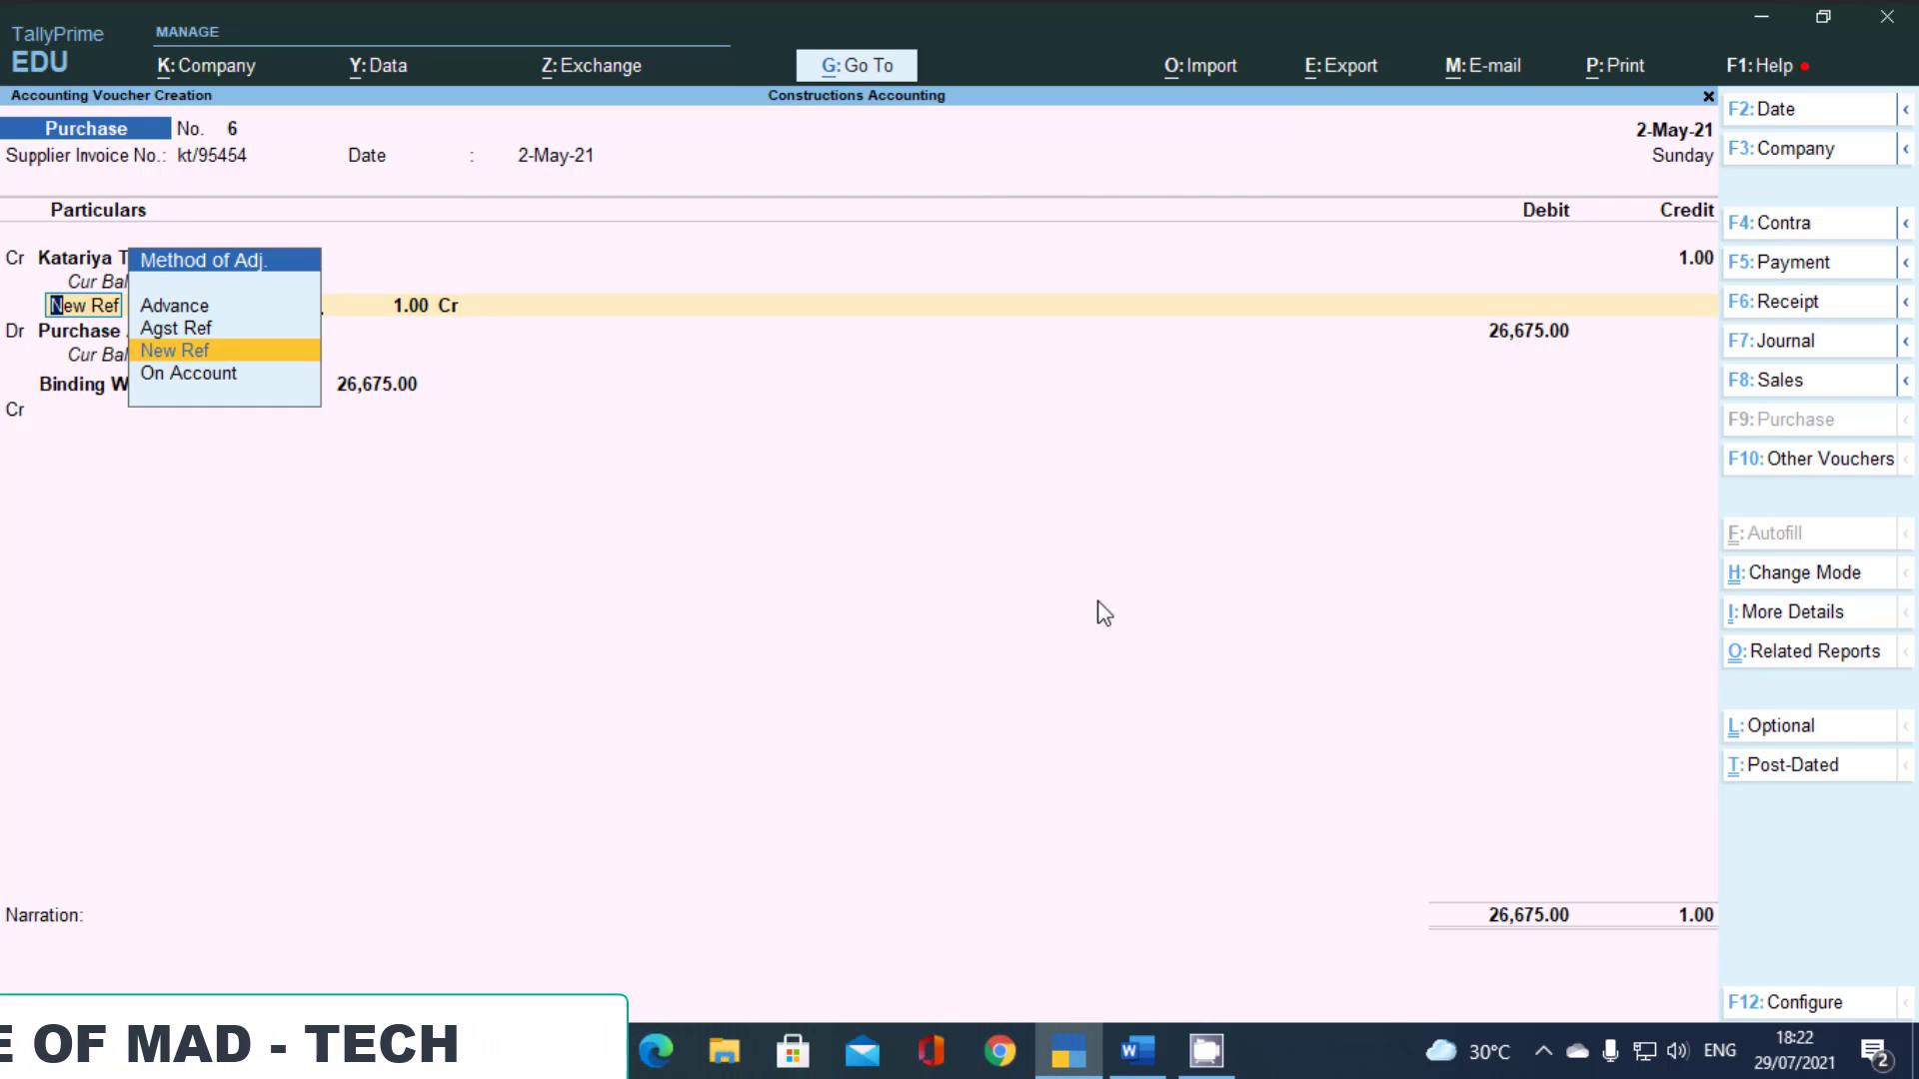
pyautogui.press('BackSpace')
pyautogui.write('26,675')
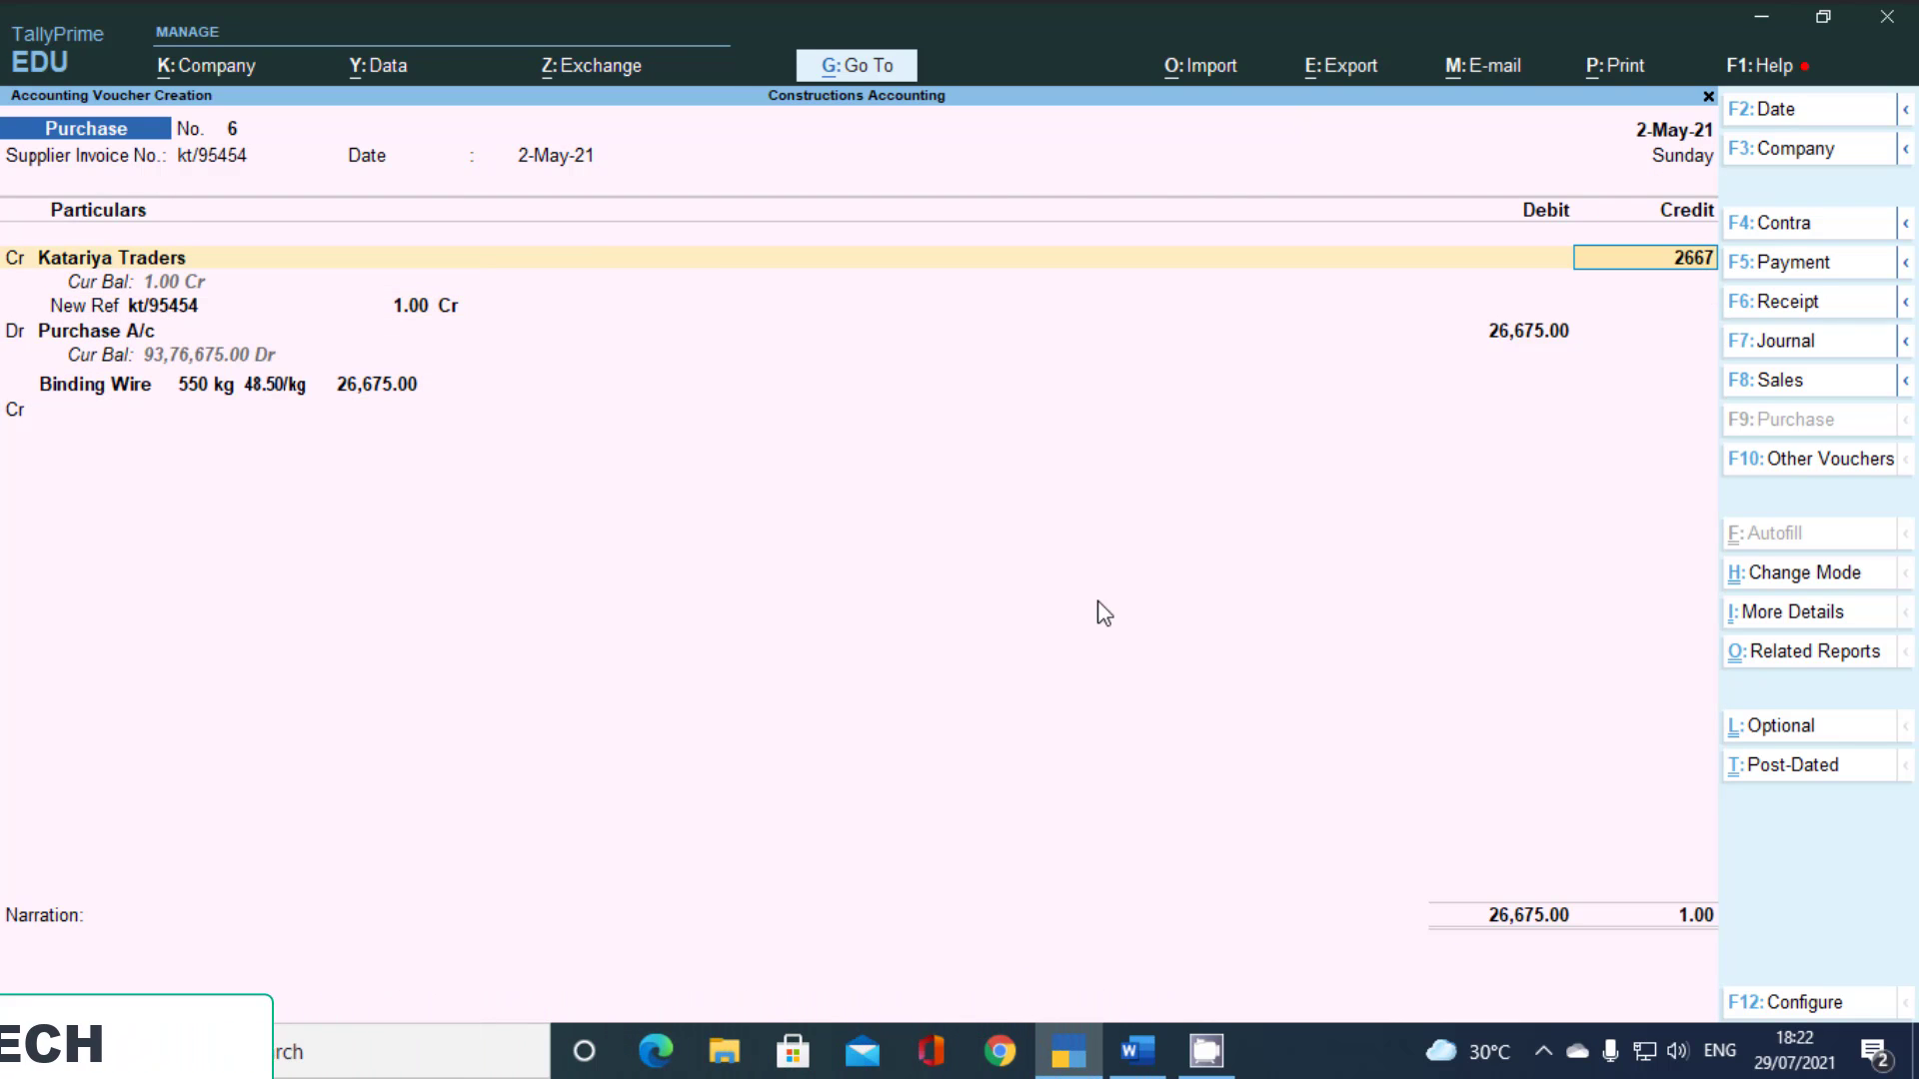
pyautogui.press('Return')
pyautogui.press('Return')
pyautogui.press('Return')
pyautogui.press('Return')
pyautogui.press('Return')
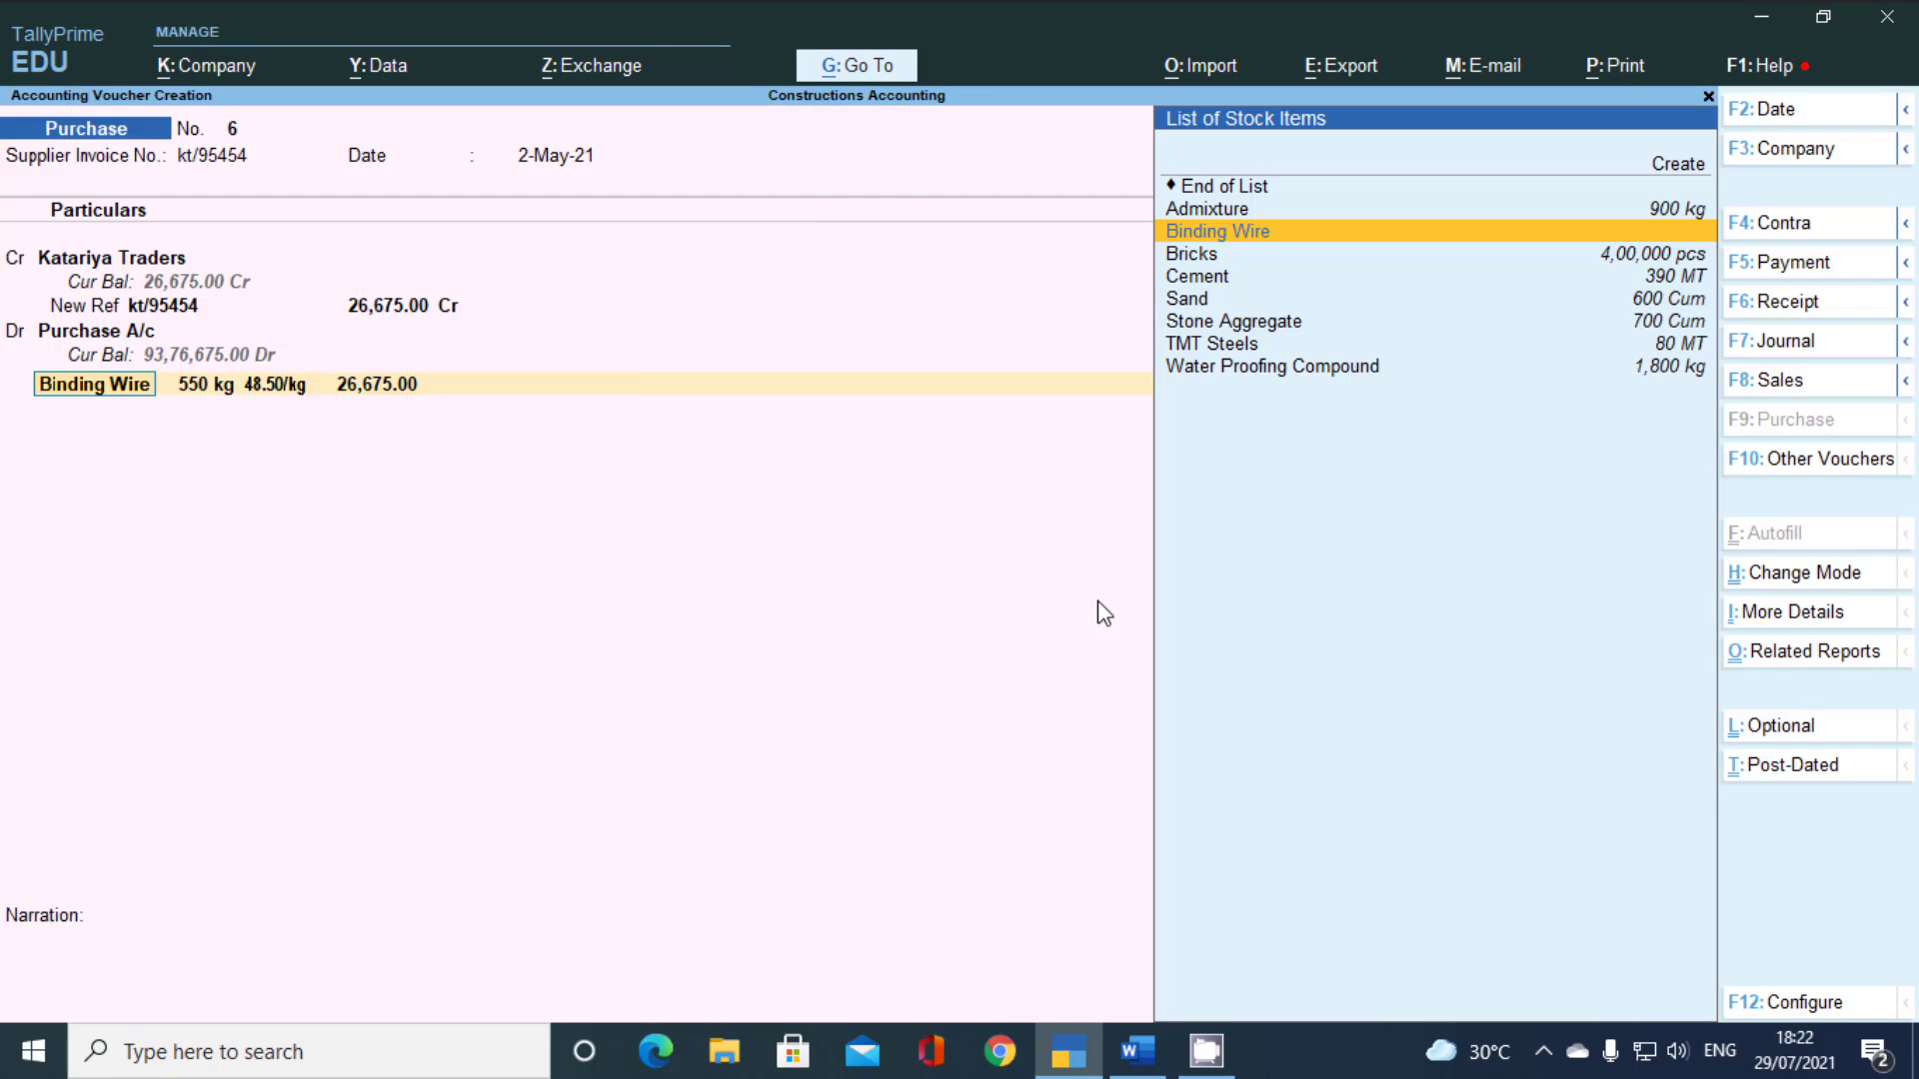
pyautogui.press('Return')
pyautogui.press('Return')
pyautogui.press('Return')
pyautogui.press('Return')
pyautogui.press('Return')
pyautogui.press('Return')
pyautogui.press('Return')
pyautogui.press('Return')
pyautogui.press('Return')
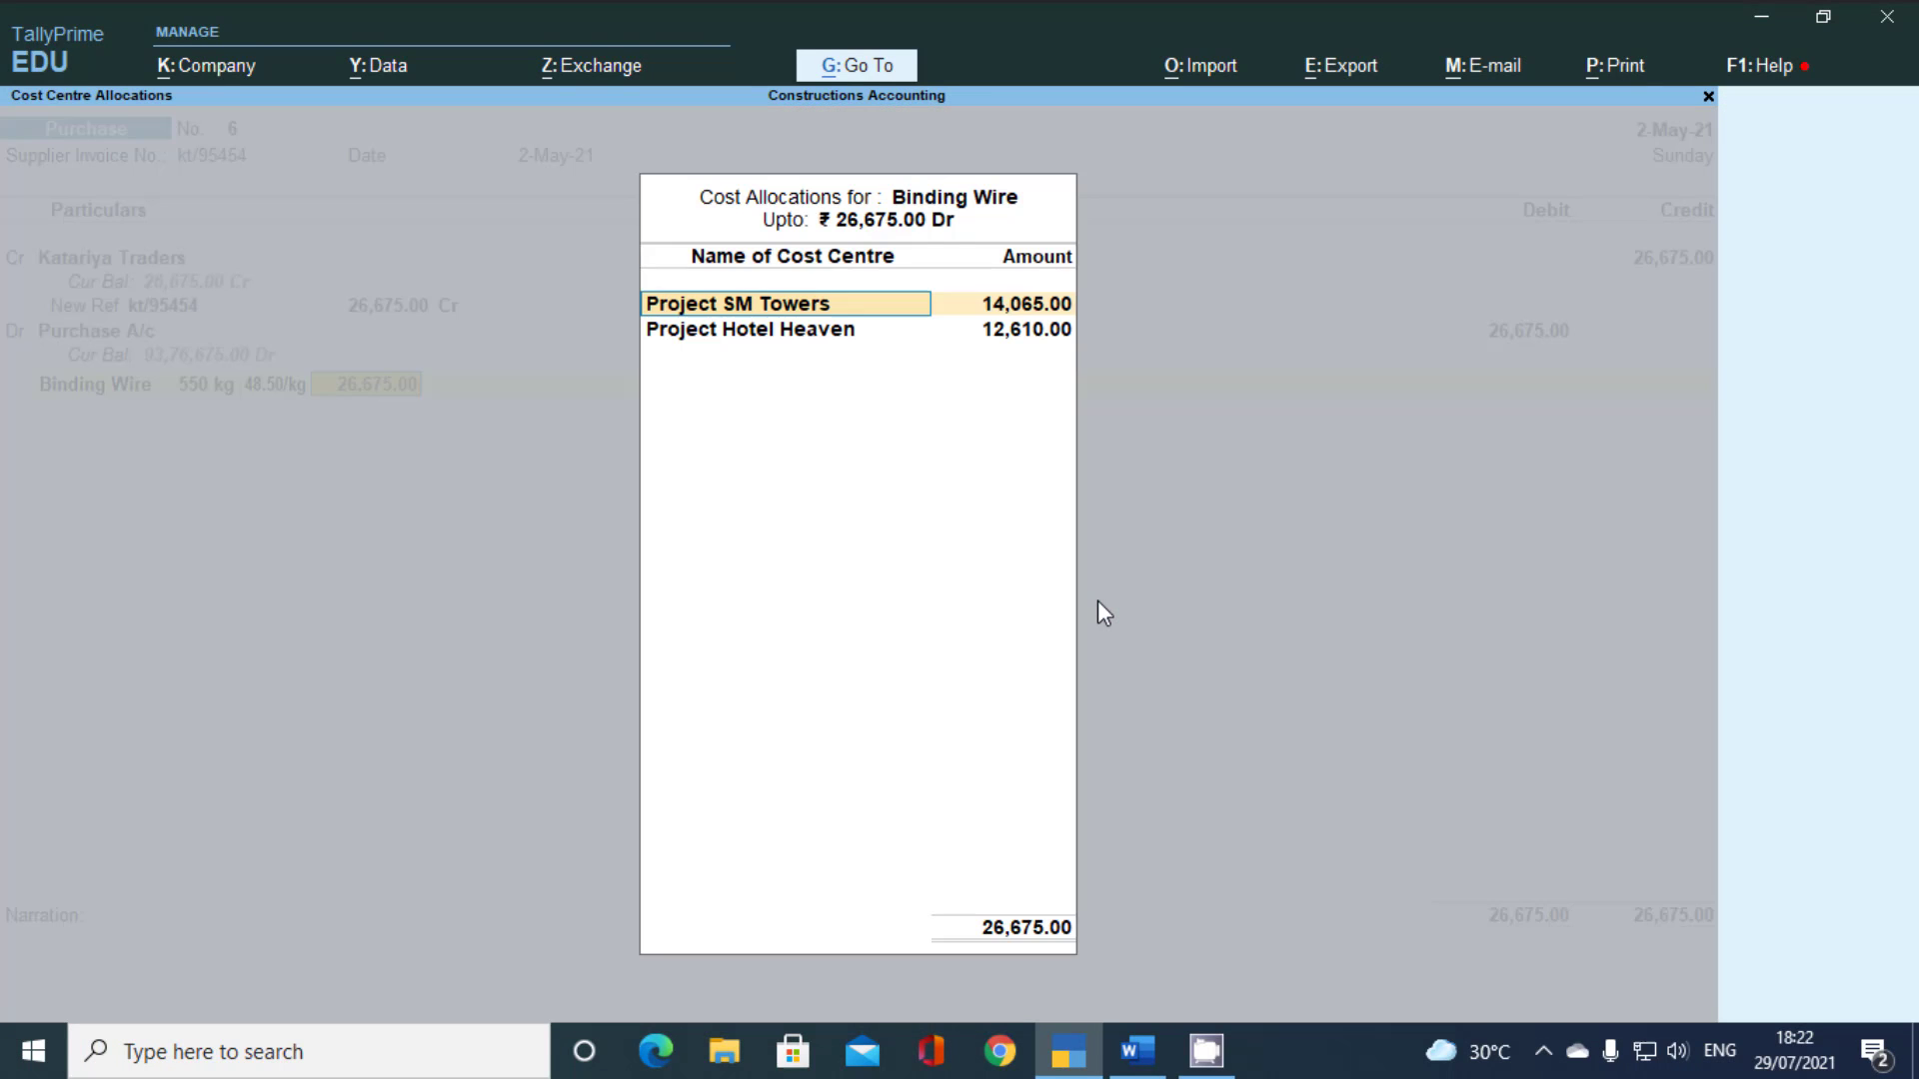
pyautogui.press('Return')
pyautogui.press('Return')
pyautogui.press('Return')
pyautogui.press('Return')
pyautogui.press('Return')
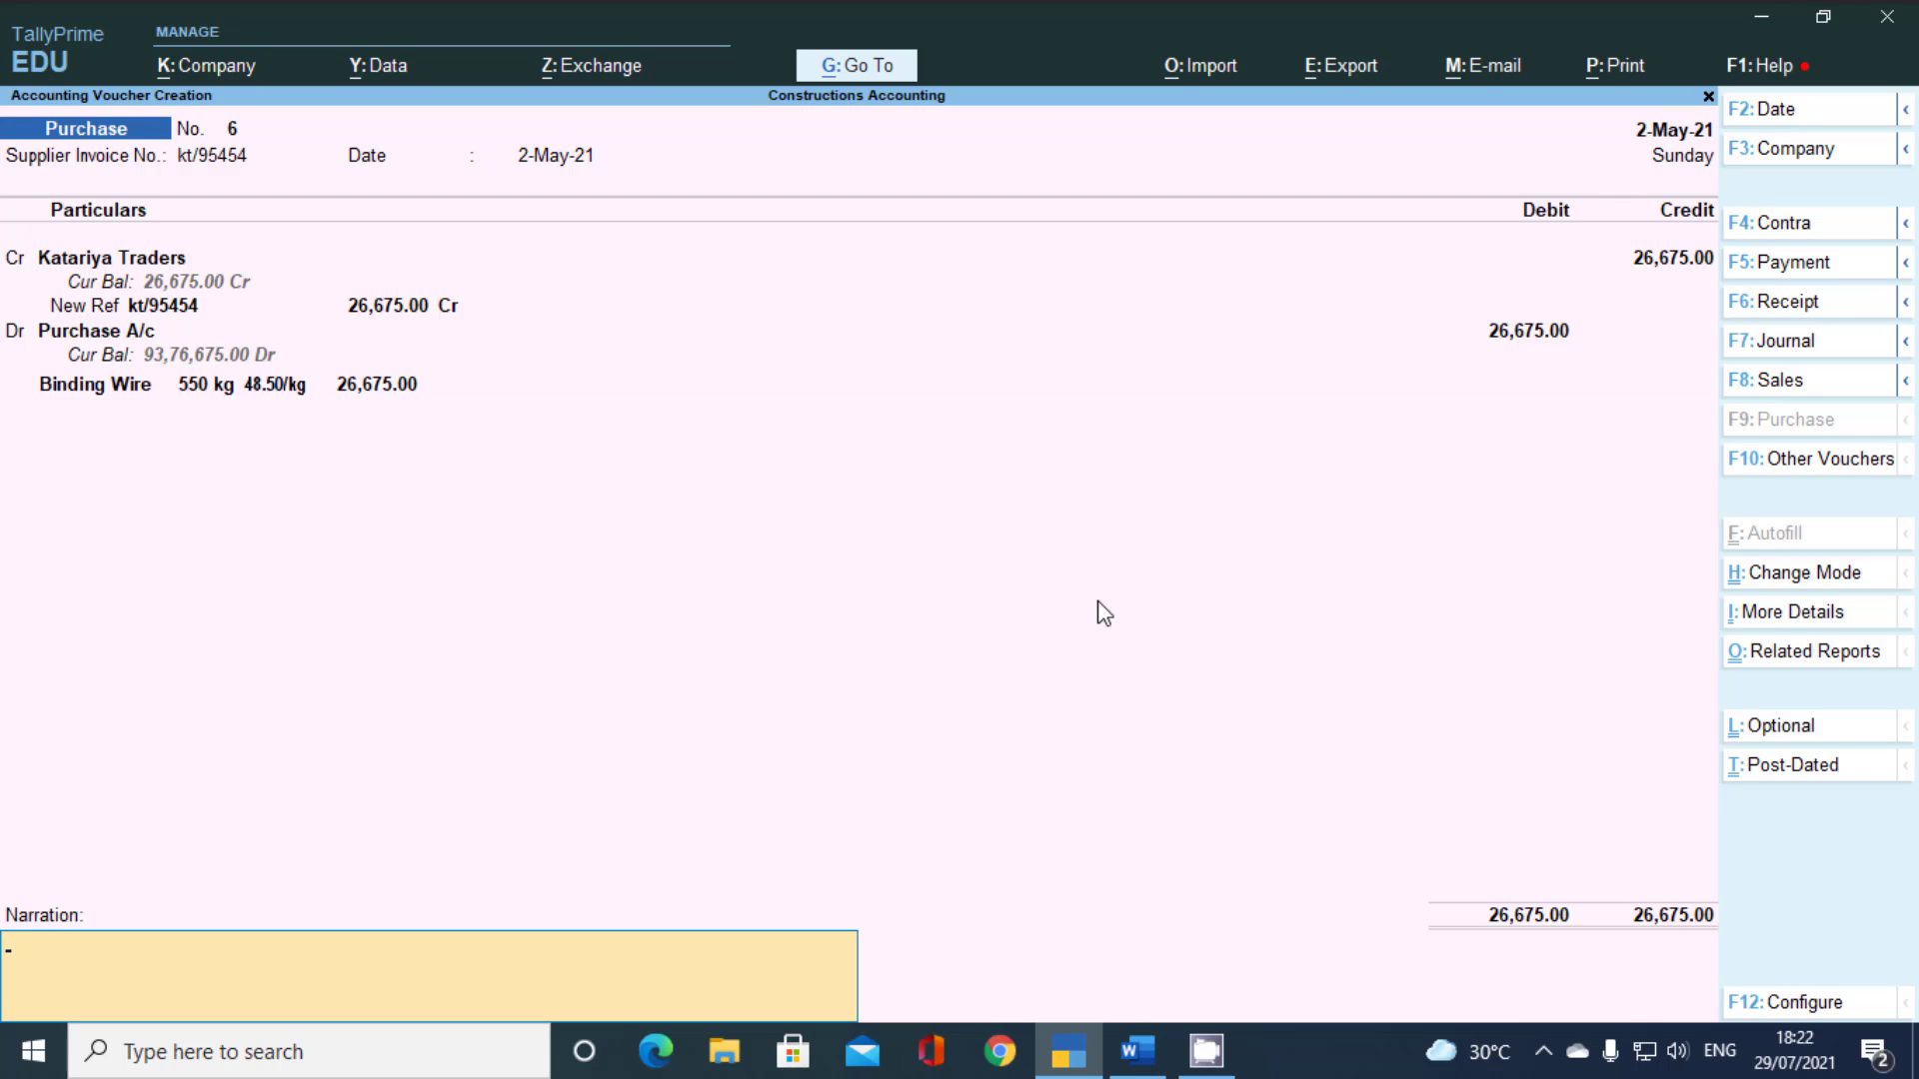
pyautogui.press('Return')
pyautogui.press('Return')
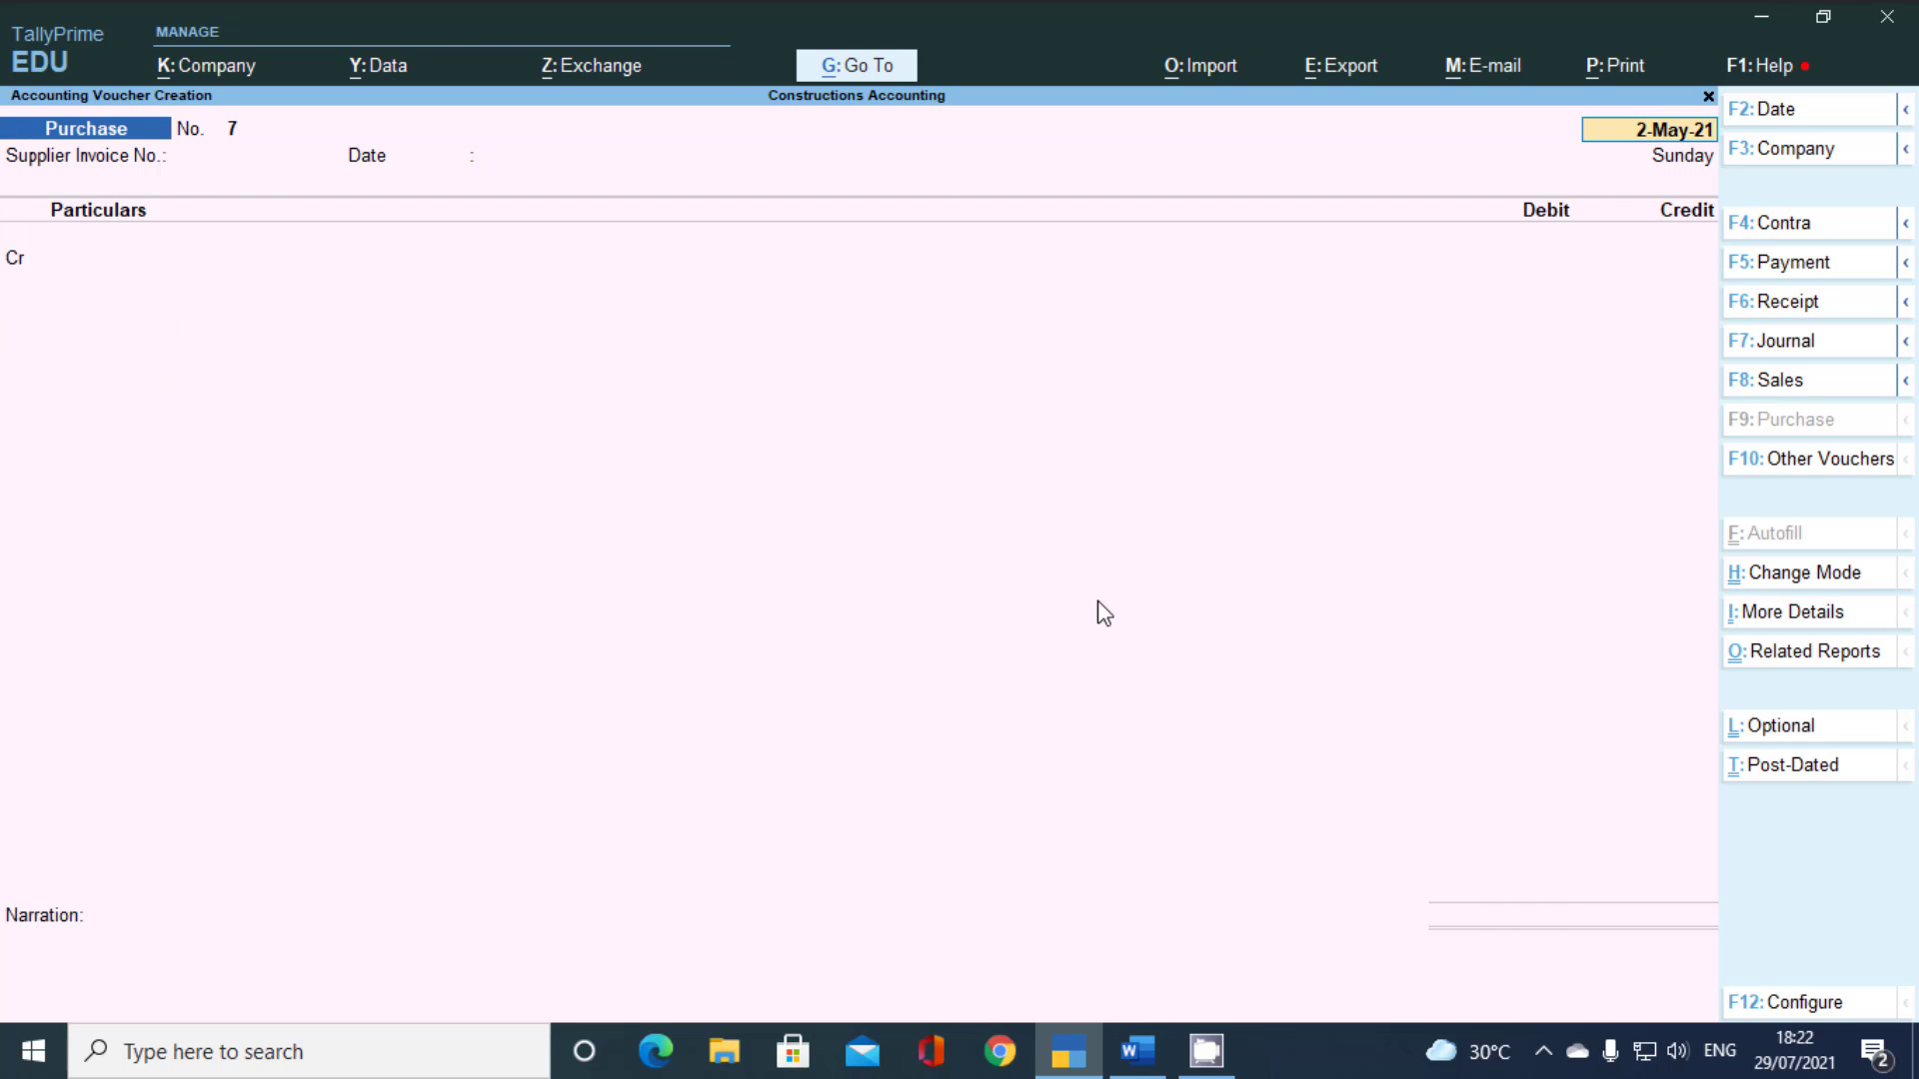
# Review the Water Proofing Compound row and select supplier Gokhle Chemicals in Word
pyautogui.hotkey('alt', 'Tab')
pyautogui.click(785, 704)
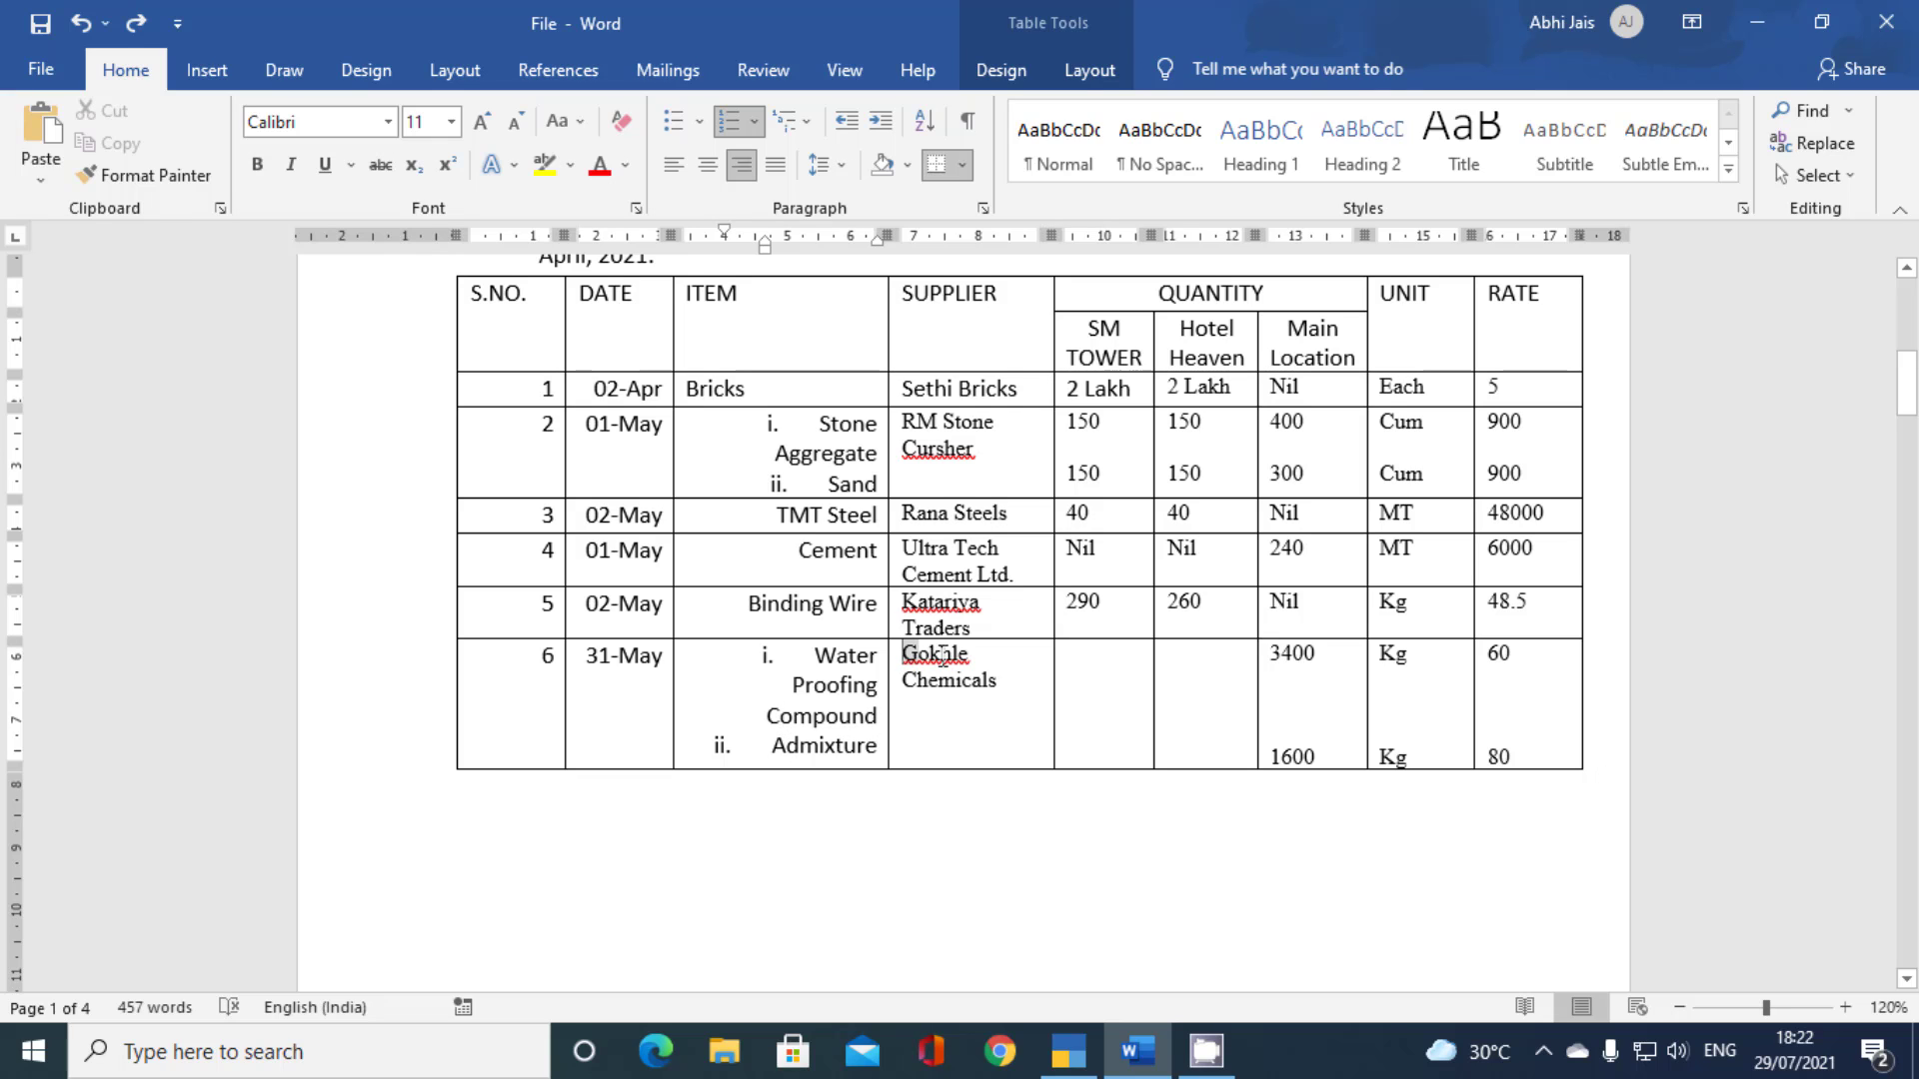
pyautogui.moveTo(1005, 668); pyautogui.dragTo(1010, 677)
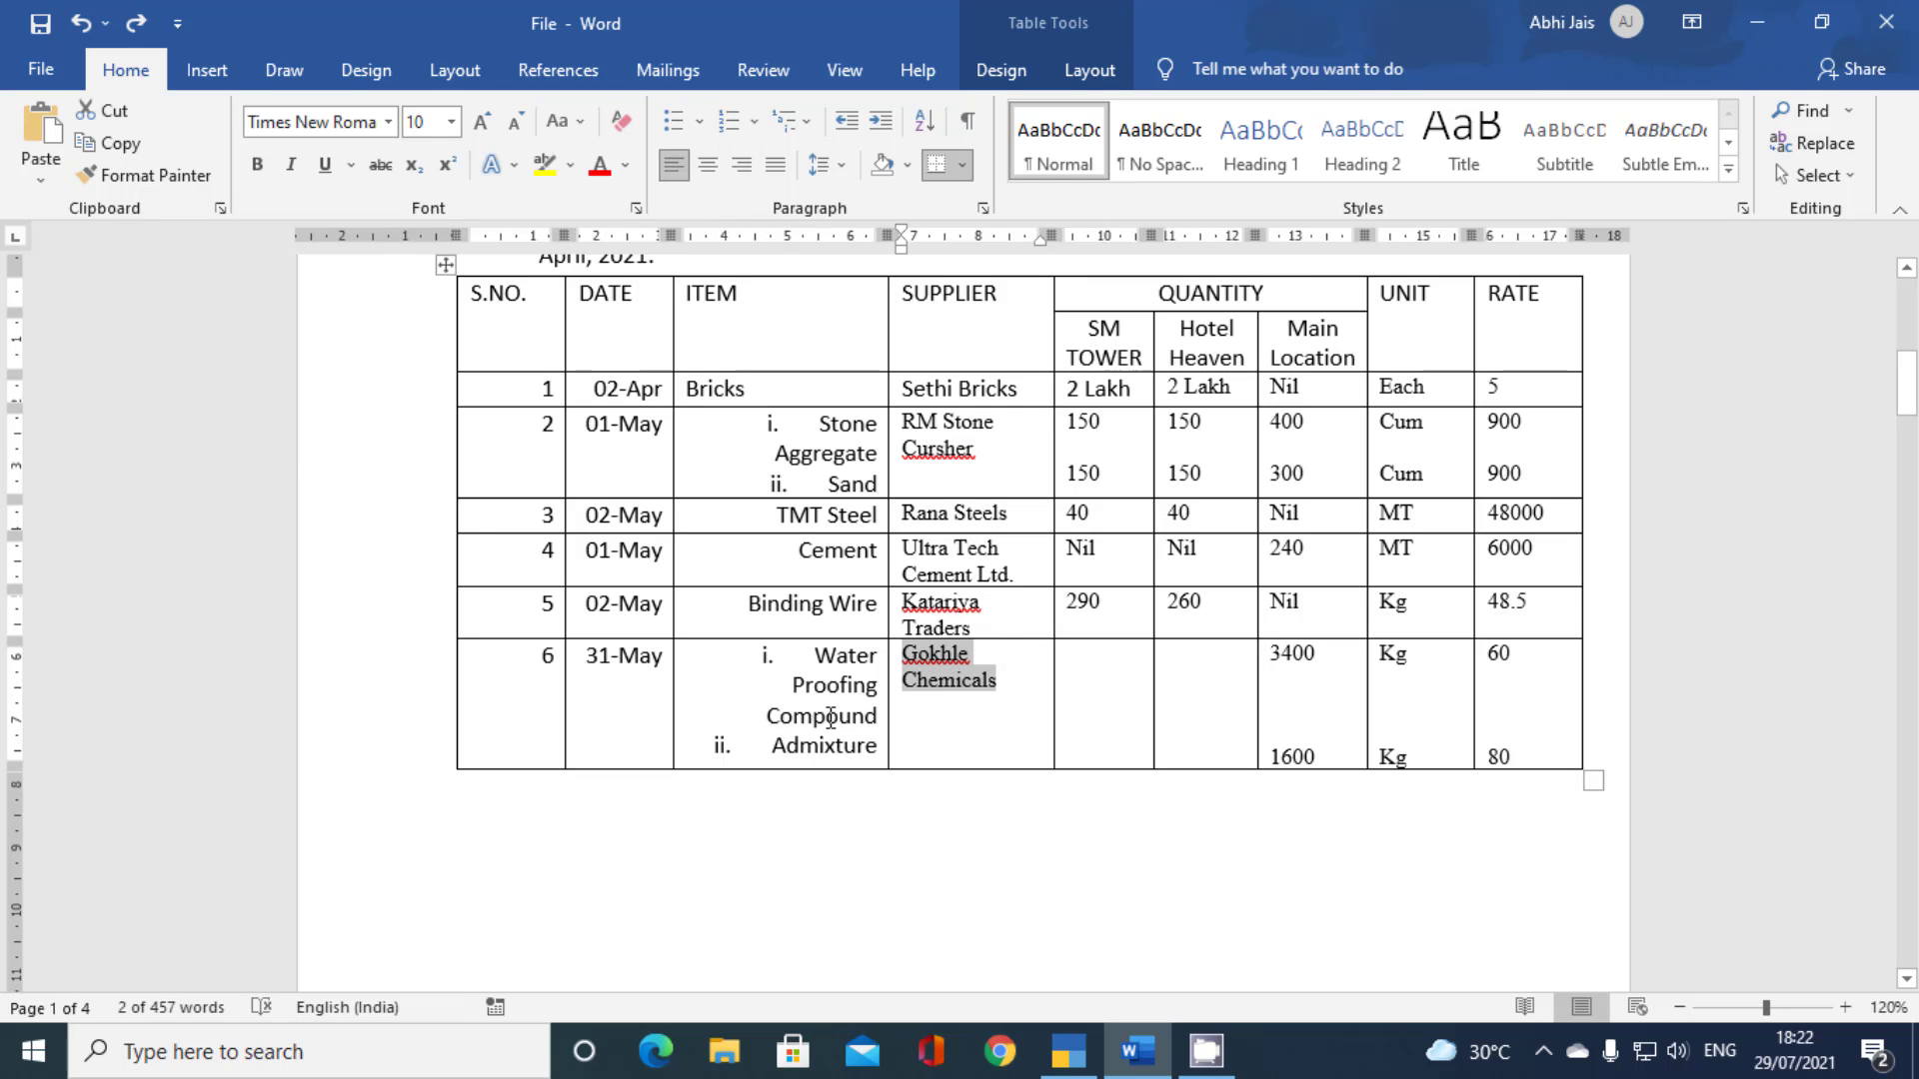
pyautogui.hotkey('alt', 'Tab')
# Begin entering supplier invoice number GC/01 on voucher 7
pyautogui.press('Return')
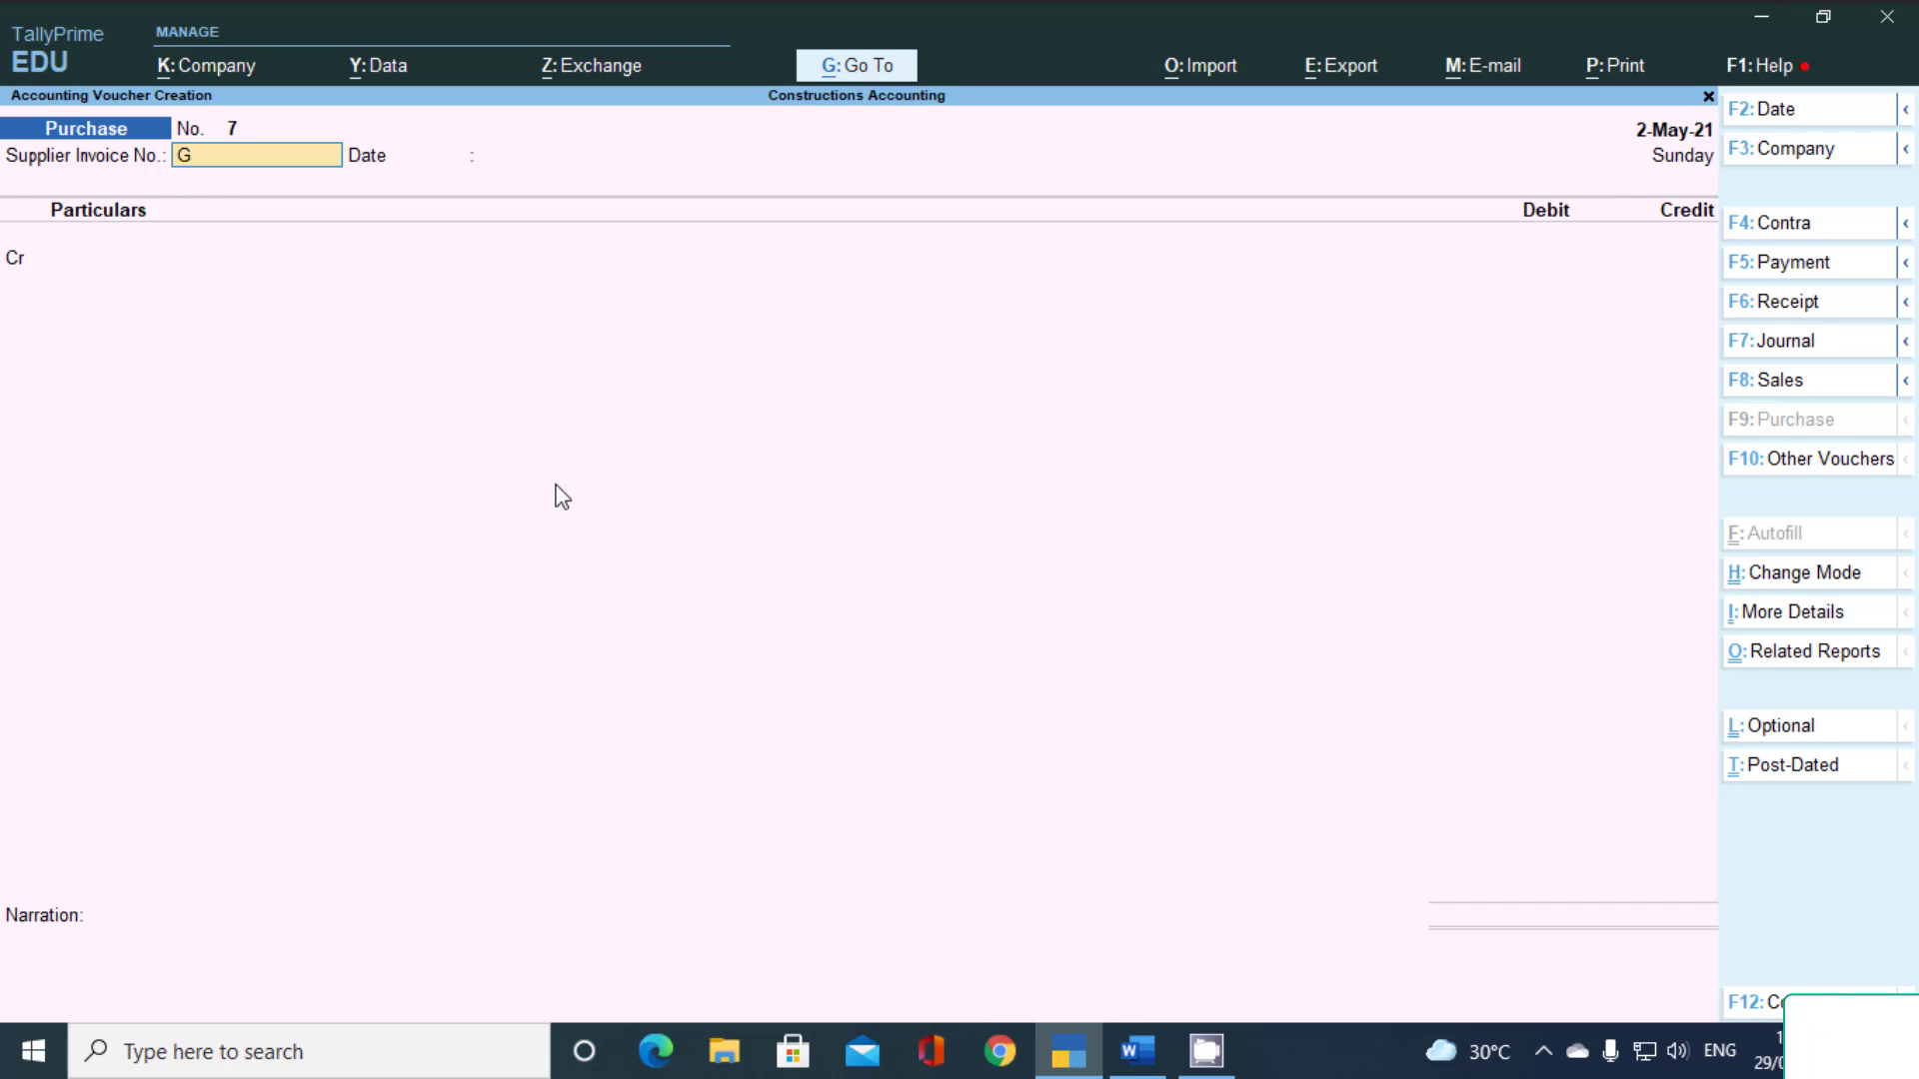
pyautogui.write('GC/015')
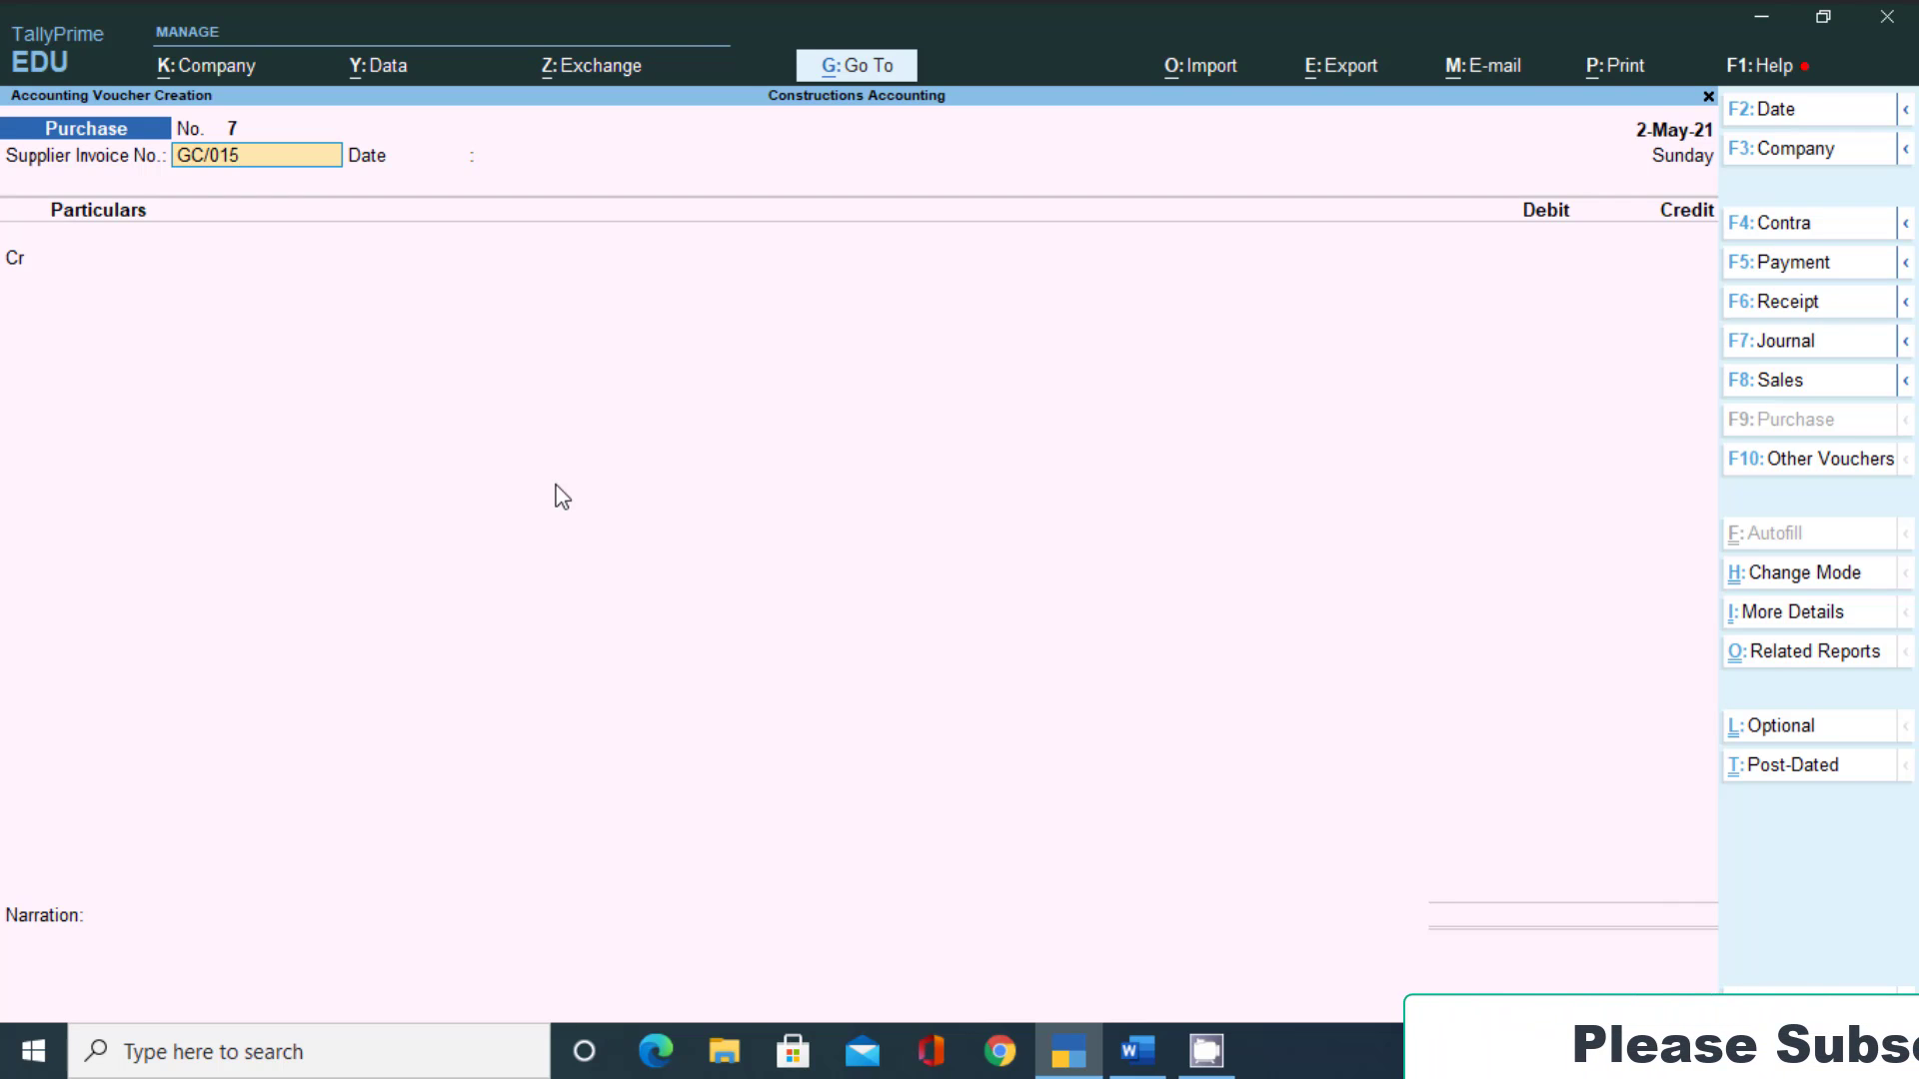
pyautogui.hotkey('alt', 'Tab')
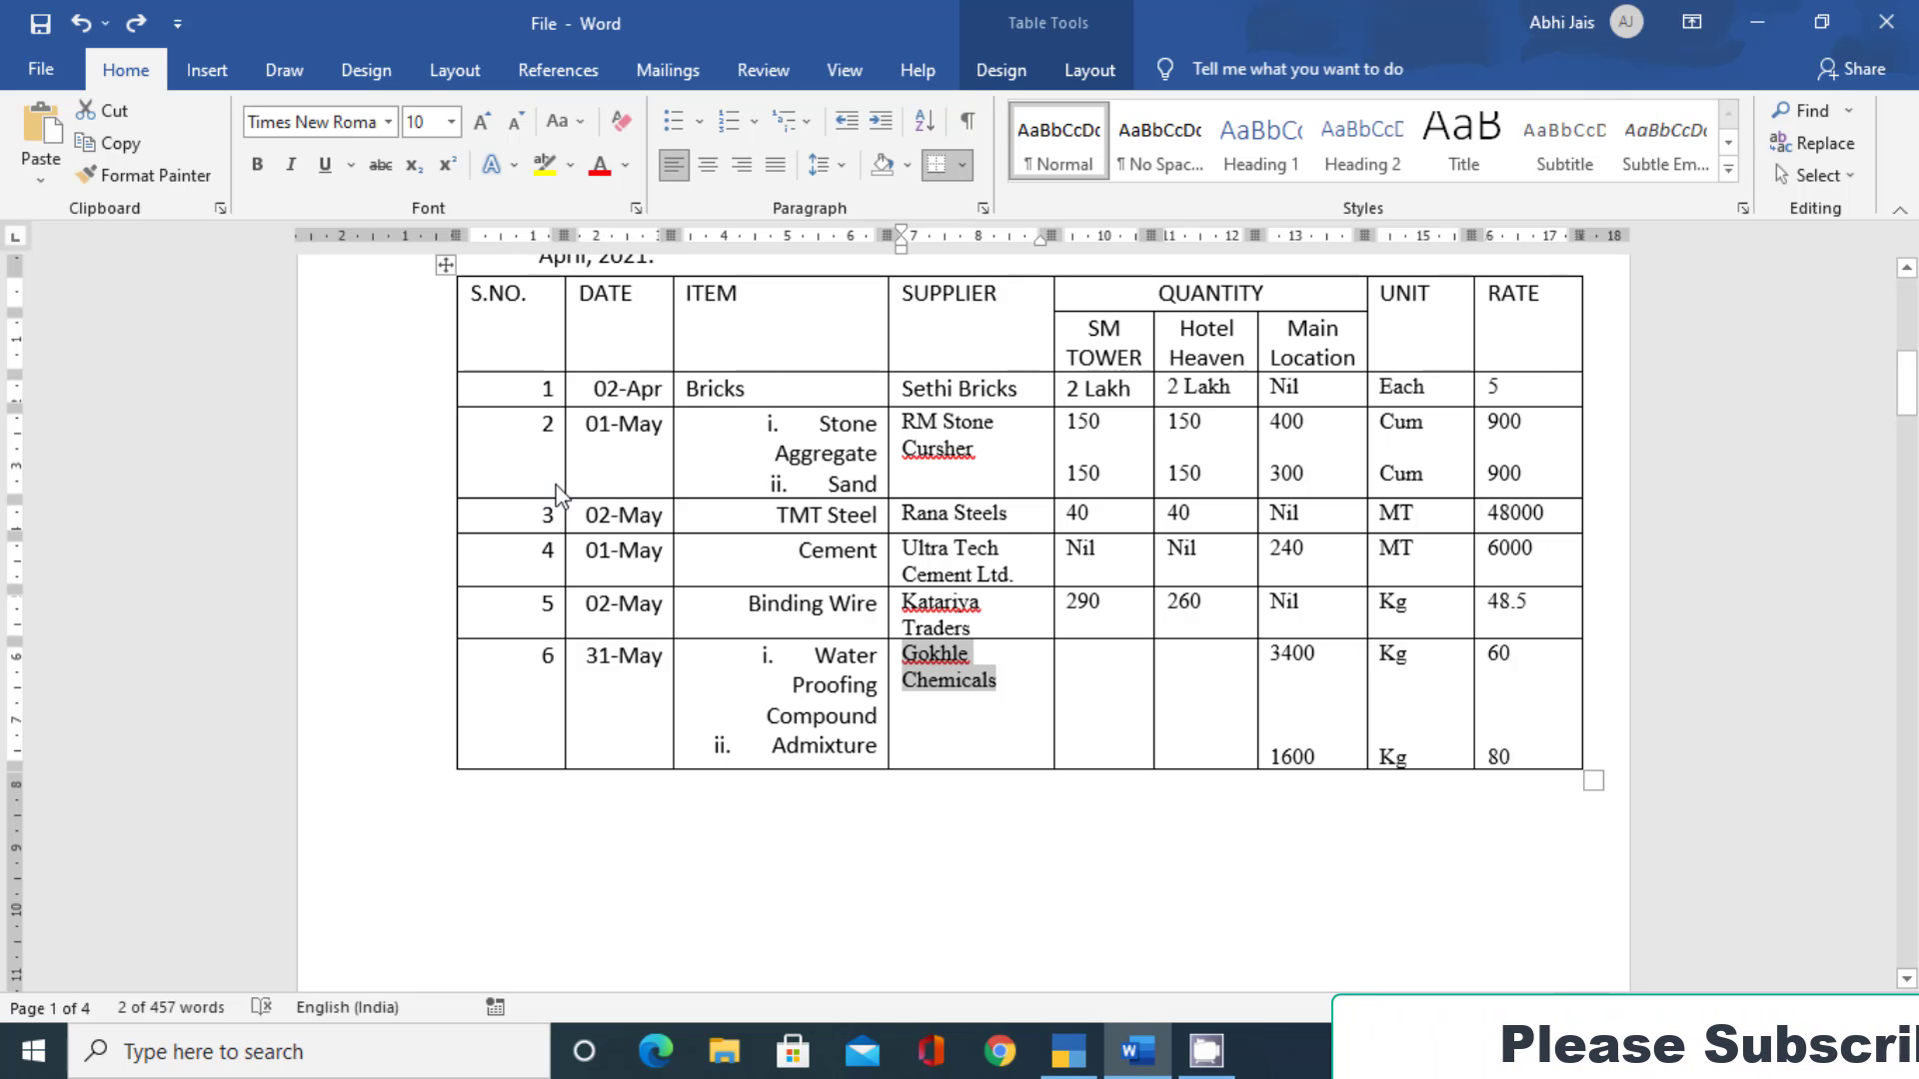
# Complete invoice number GC/015 and date the voucher 31-May-21
pyautogui.hotkey('alt', 'Tab')
pyautogui.write('5')
pyautogui.press('F2')
pyautogui.write('3')
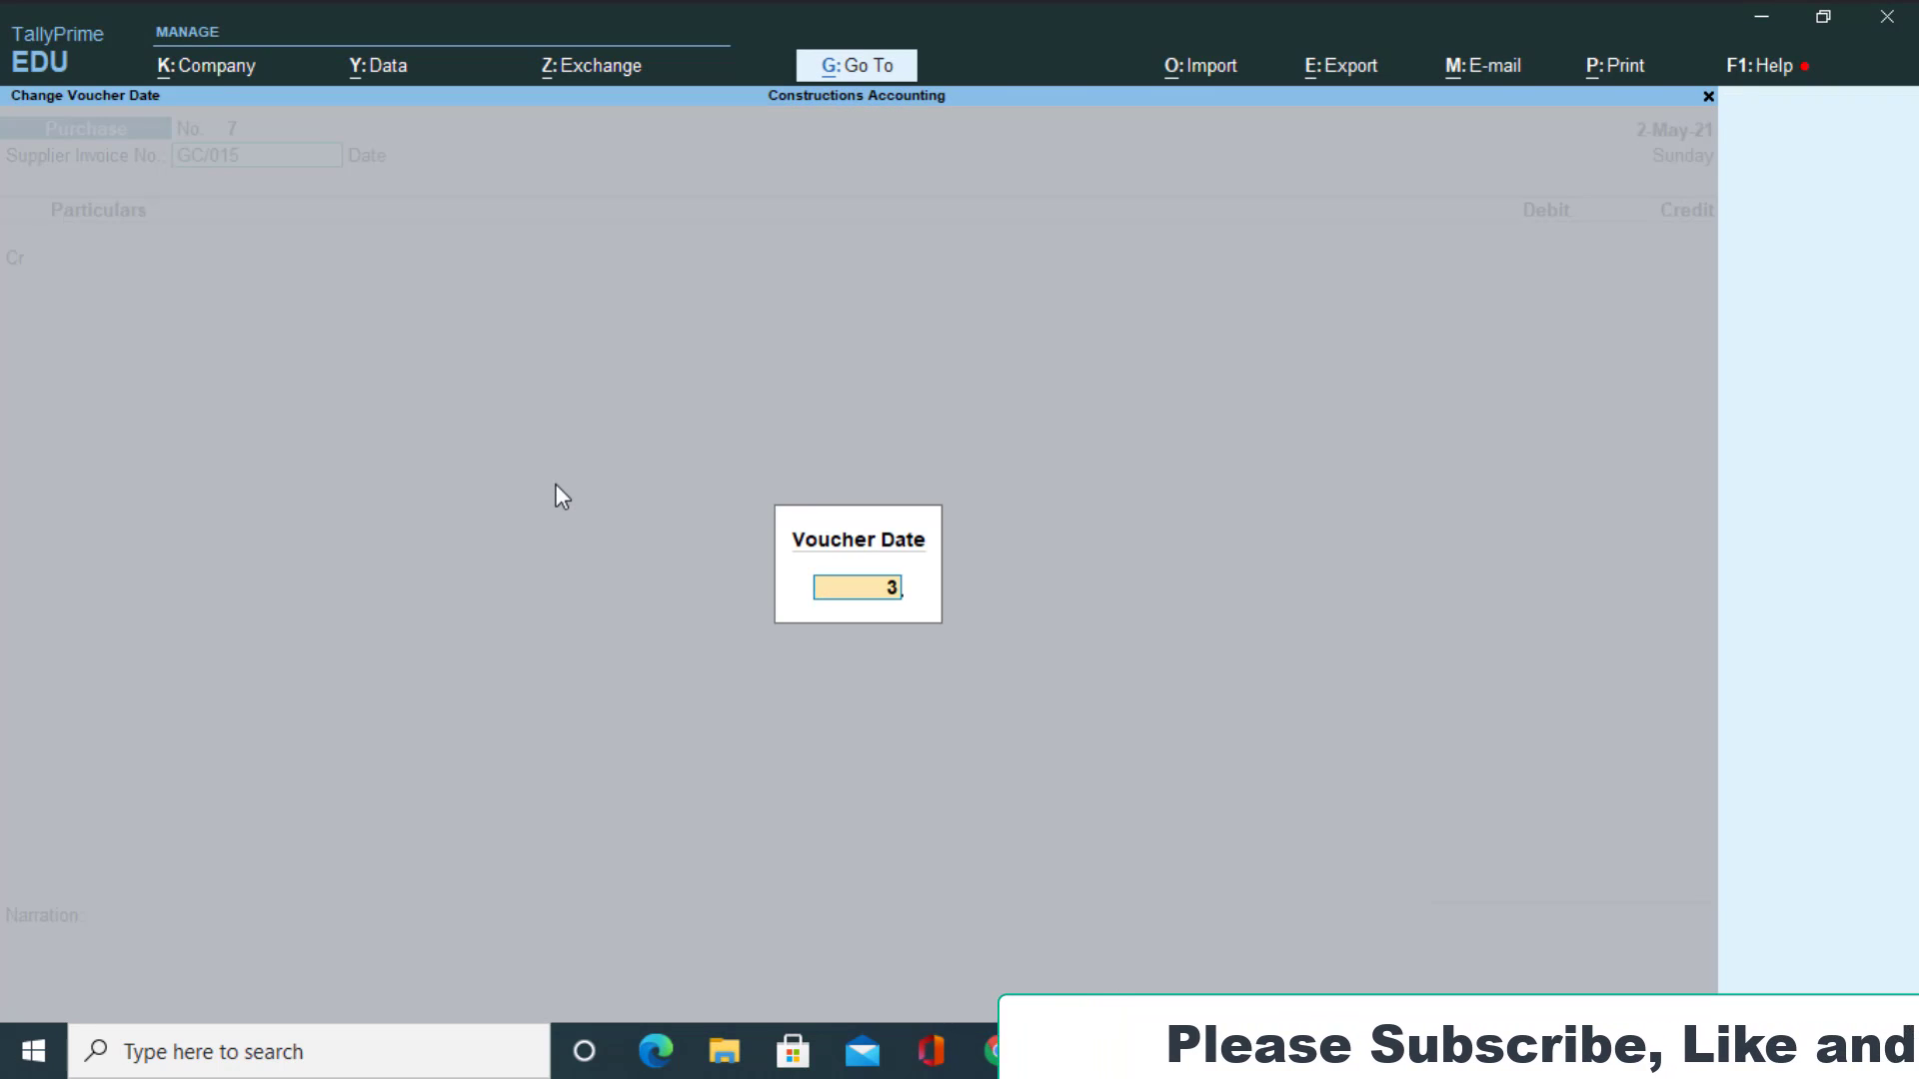
pyautogui.write('1.5')
pyautogui.press('Return')
# Create and save the new creditor ledger Gokhle Chemicals as the credit party
pyautogui.press('Return')
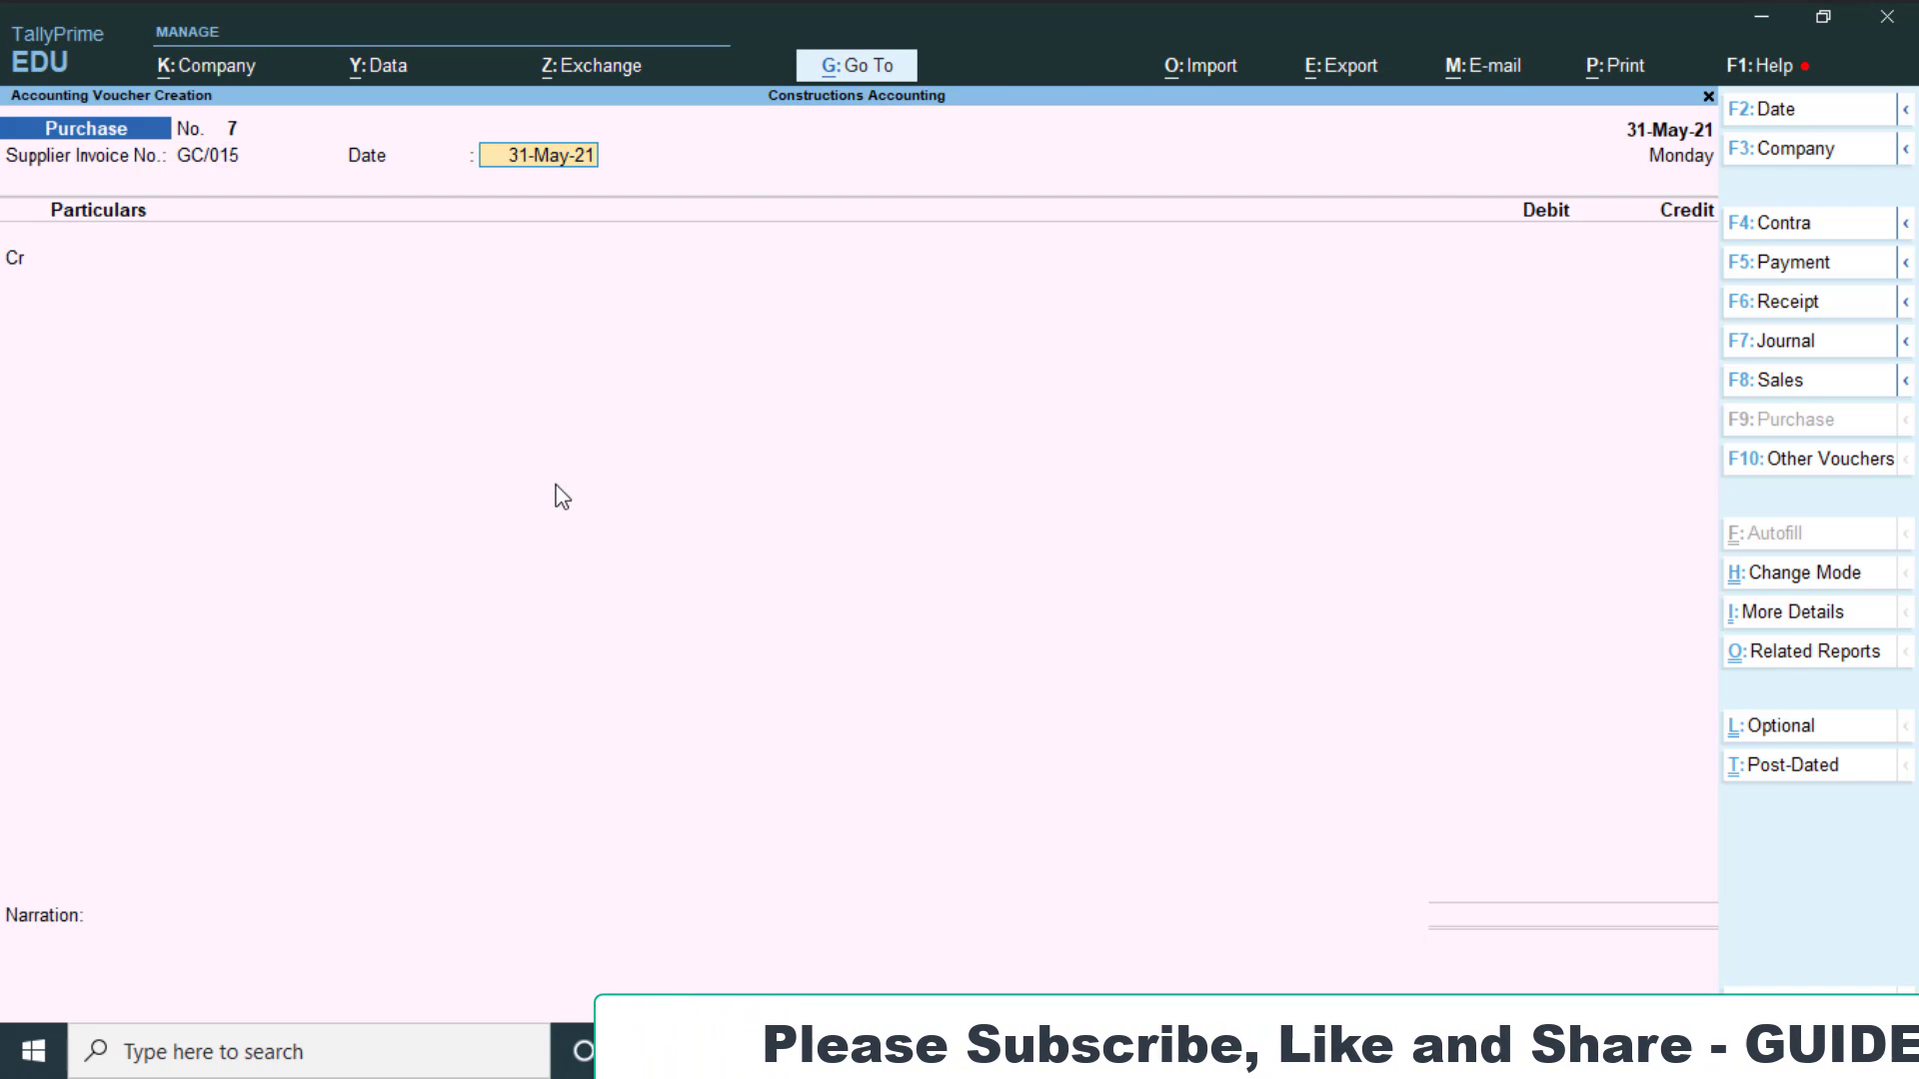
pyautogui.press('Return')
pyautogui.hotkey('alt', 'c')
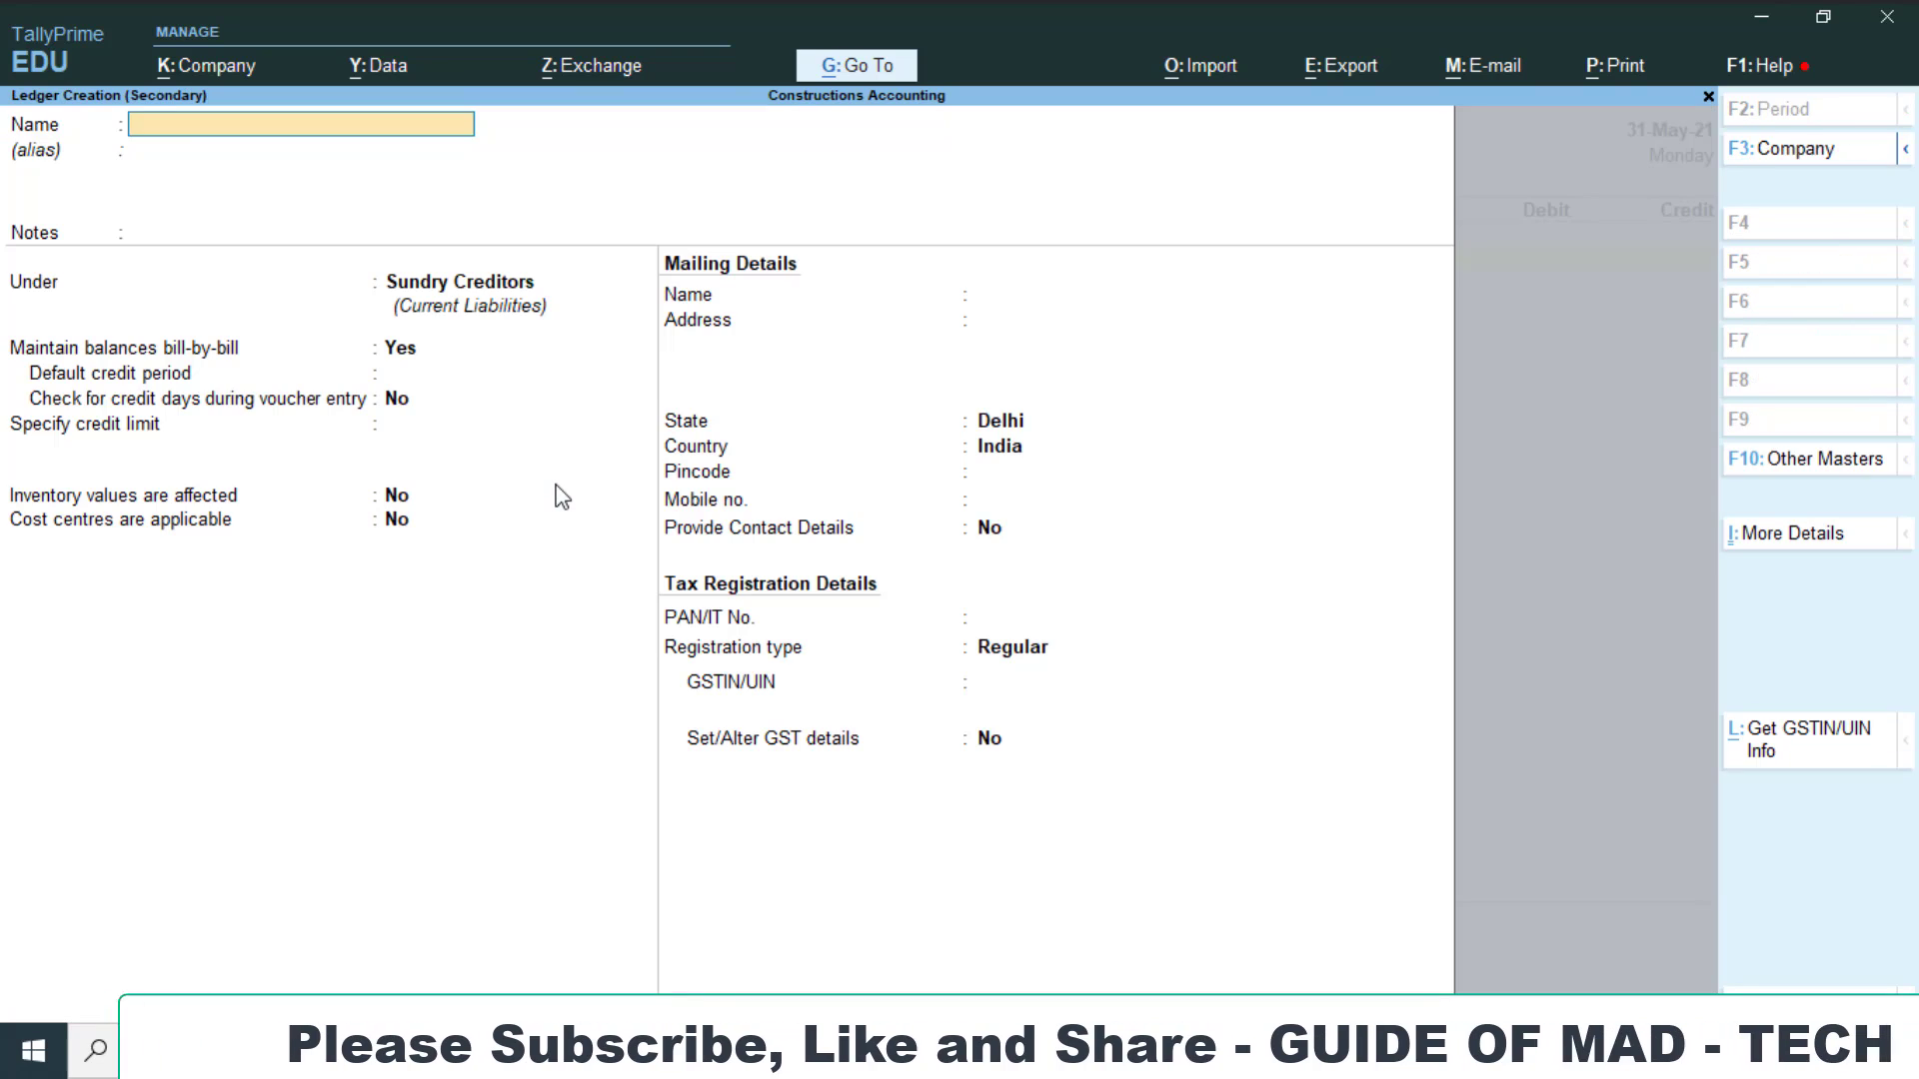
pyautogui.hotkey('ctrl', 'alt', 'v')
pyautogui.press('Return')
pyautogui.press('Return')
pyautogui.press('Return')
pyautogui.press('Return')
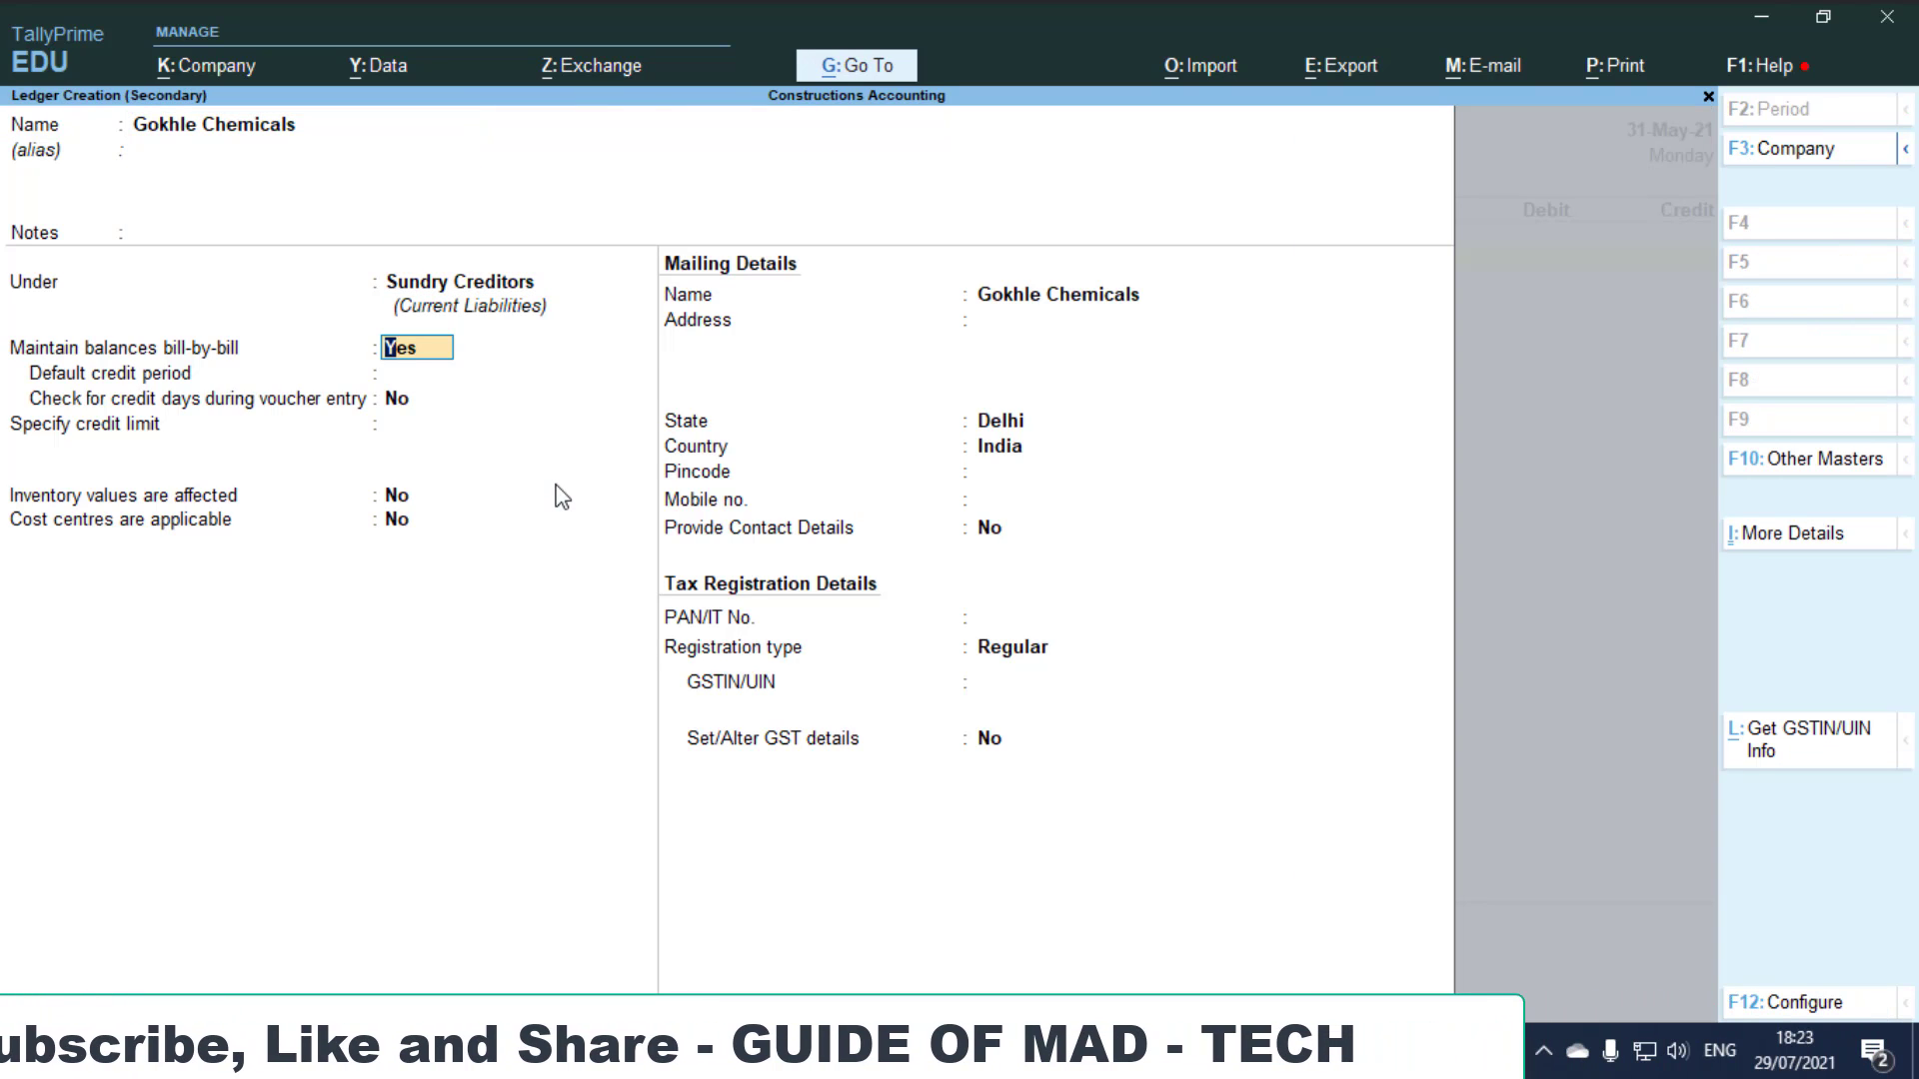
pyautogui.press('Return')
pyautogui.press('Return')
pyautogui.press('Return')
pyautogui.press('Return')
pyautogui.press('Return')
pyautogui.press('Return')
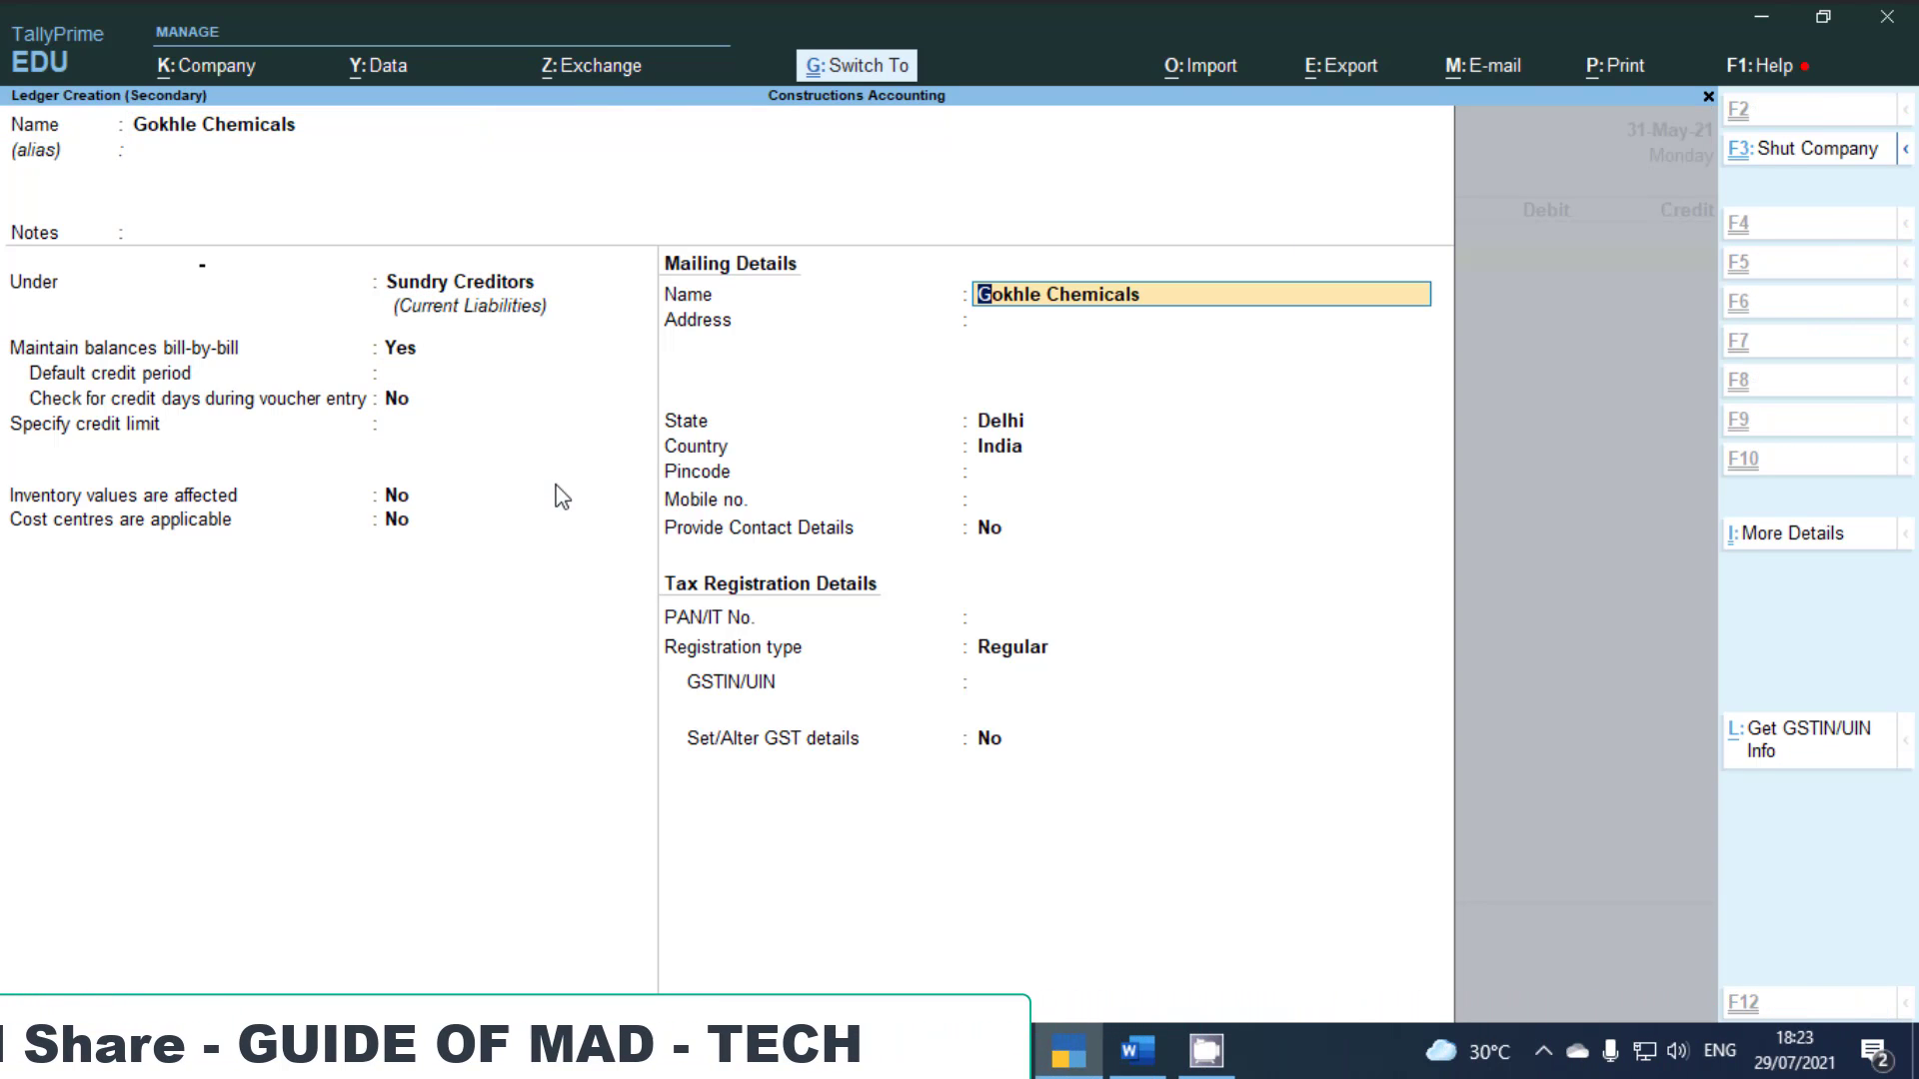
pyautogui.hotkey('ctrl', 'a')
pyautogui.hotkey('ctrl', 'a')
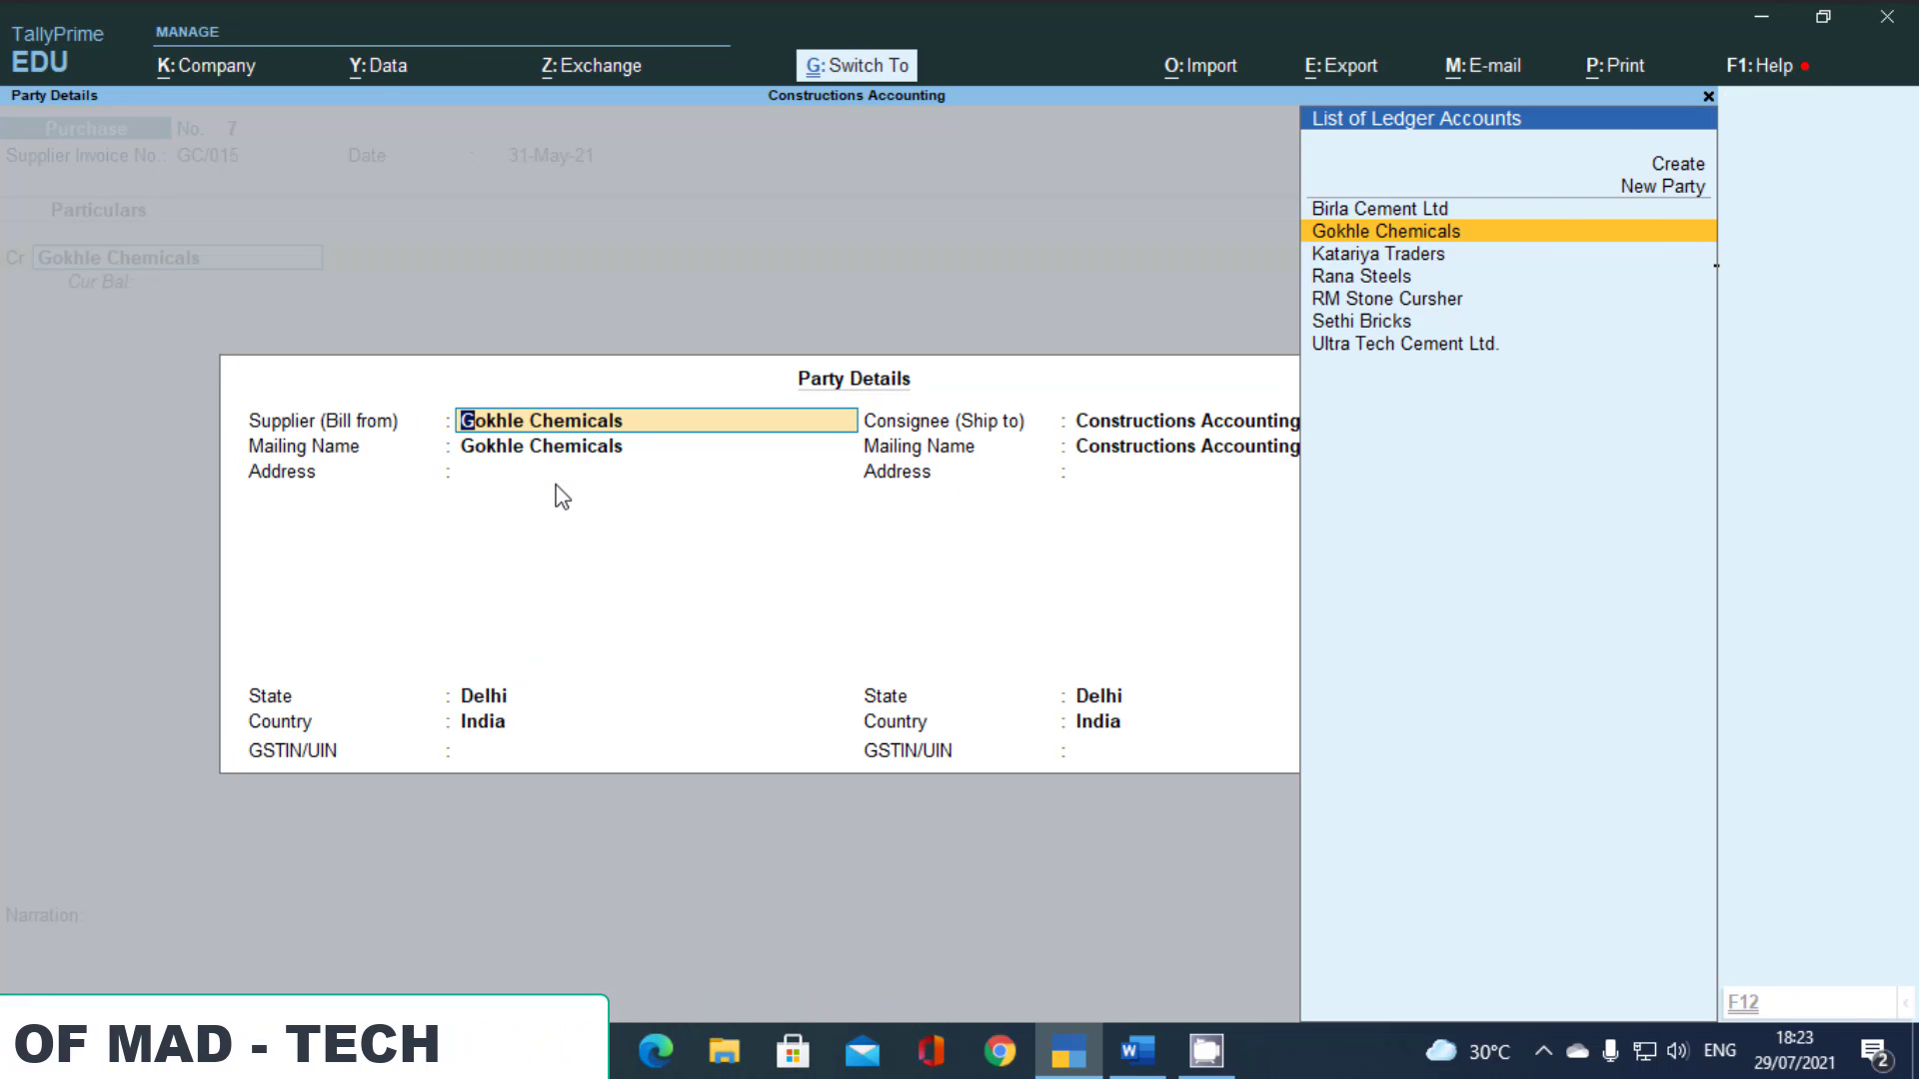
pyautogui.hotkey('ctrl', 'a')
# Enter a 1.00 credit with new bill reference GC/015
pyautogui.write('1')
pyautogui.press('Return')
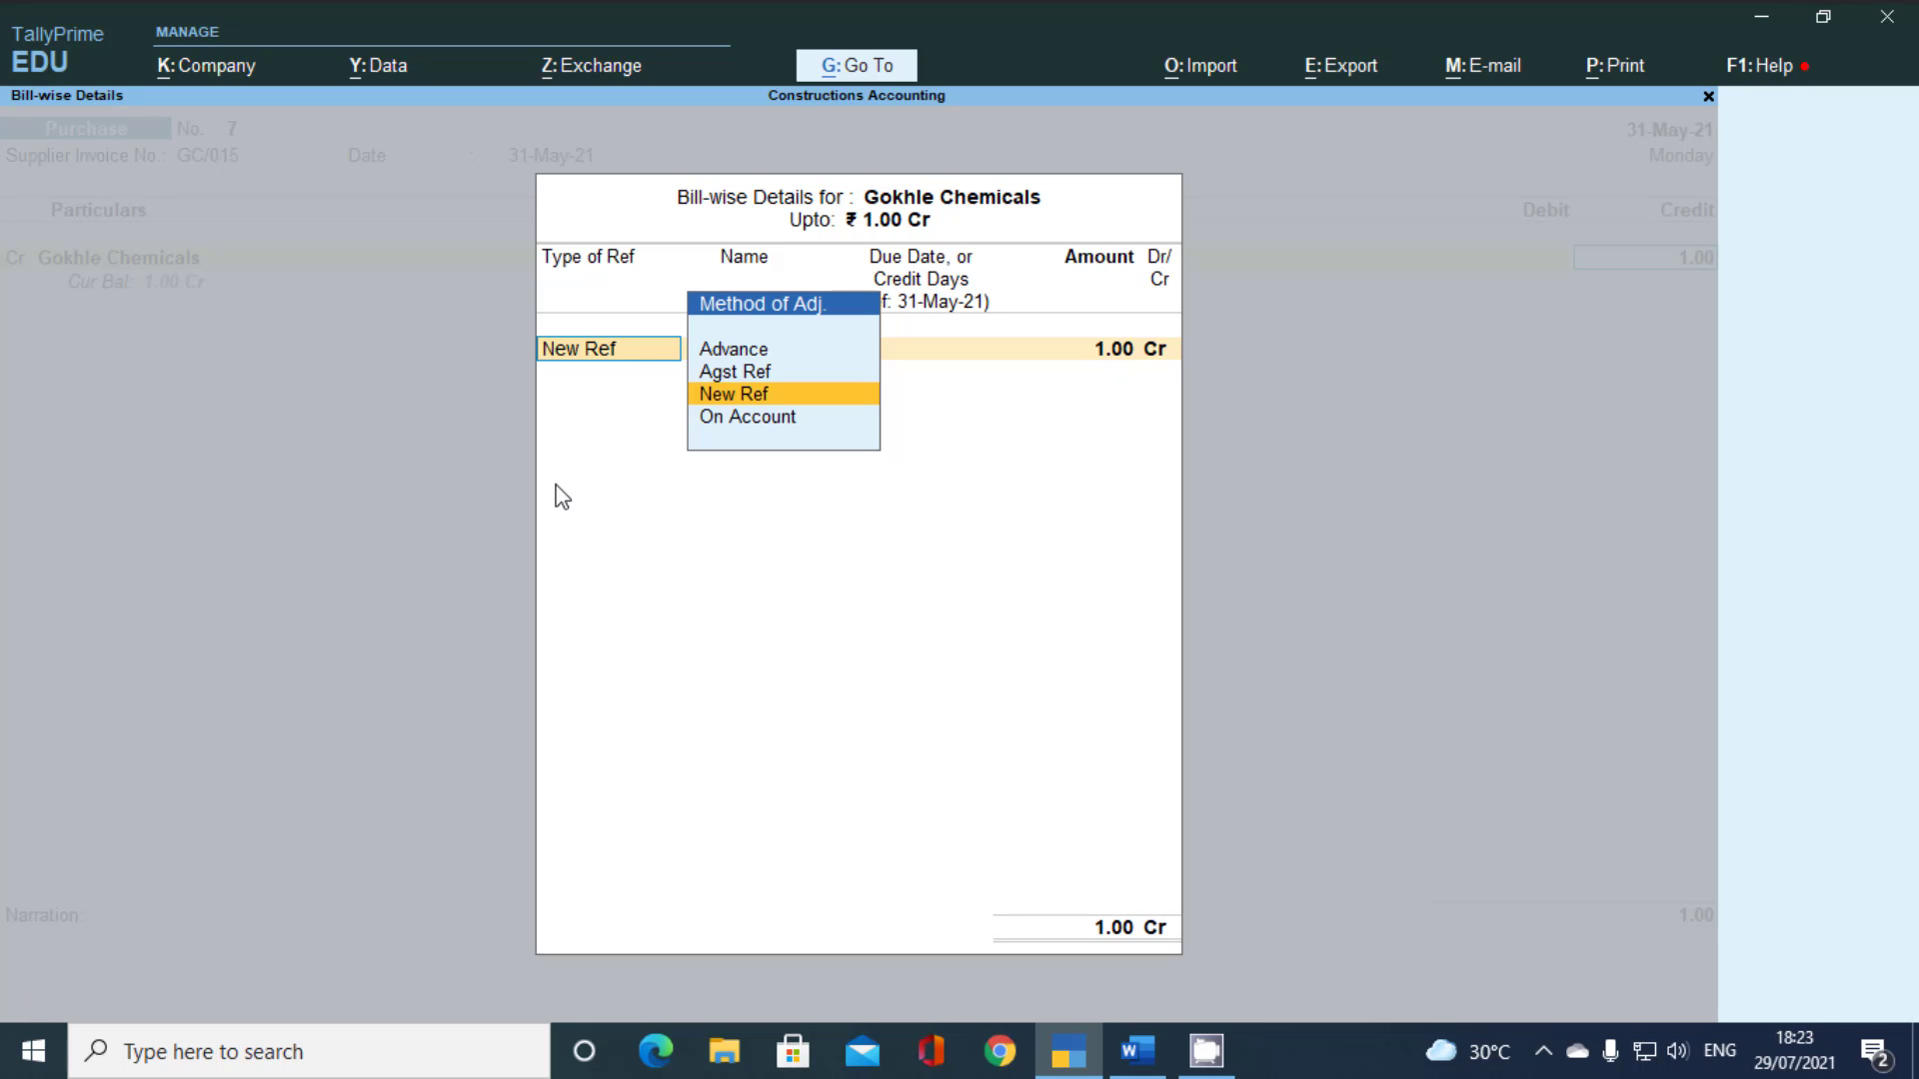
pyautogui.press('Return')
pyautogui.press('Return')
pyautogui.press('Return')
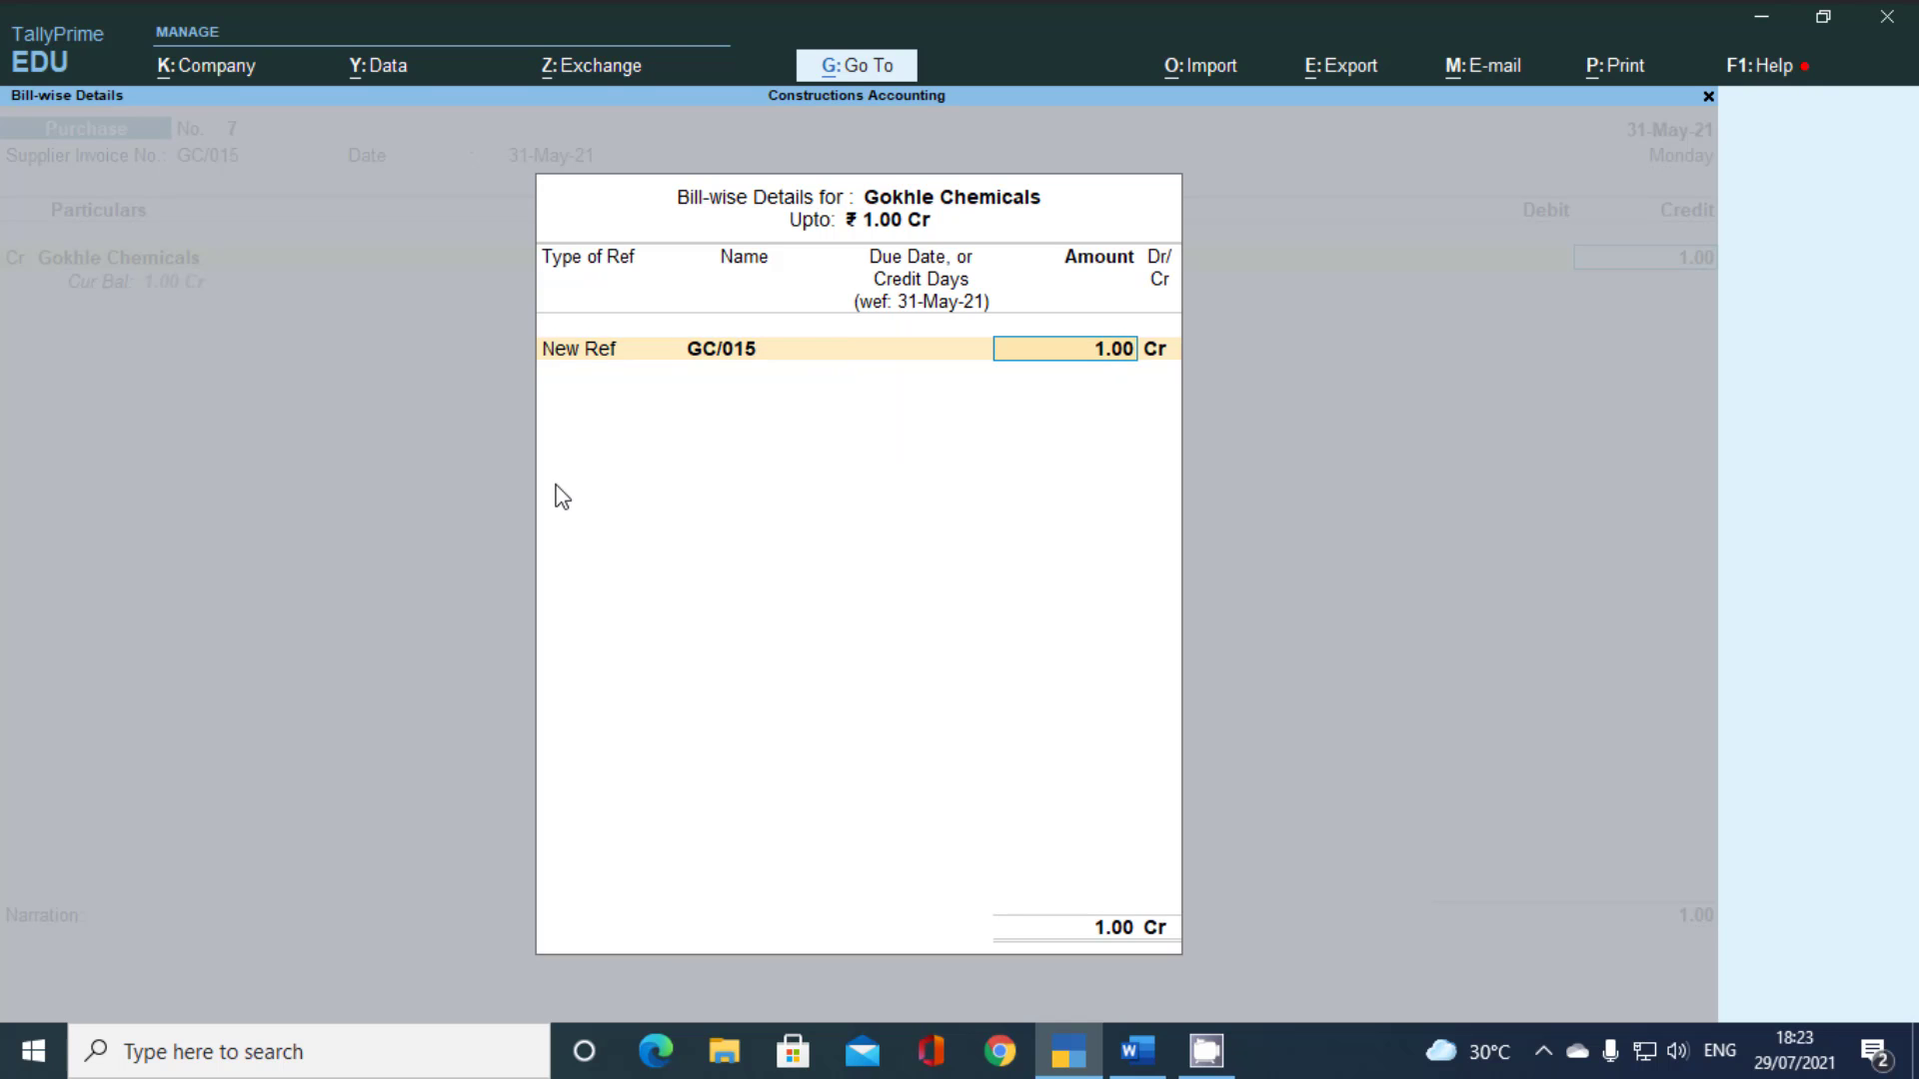
pyautogui.press('Return')
pyautogui.press('Return')
pyautogui.press('Return')
pyautogui.press('Return')
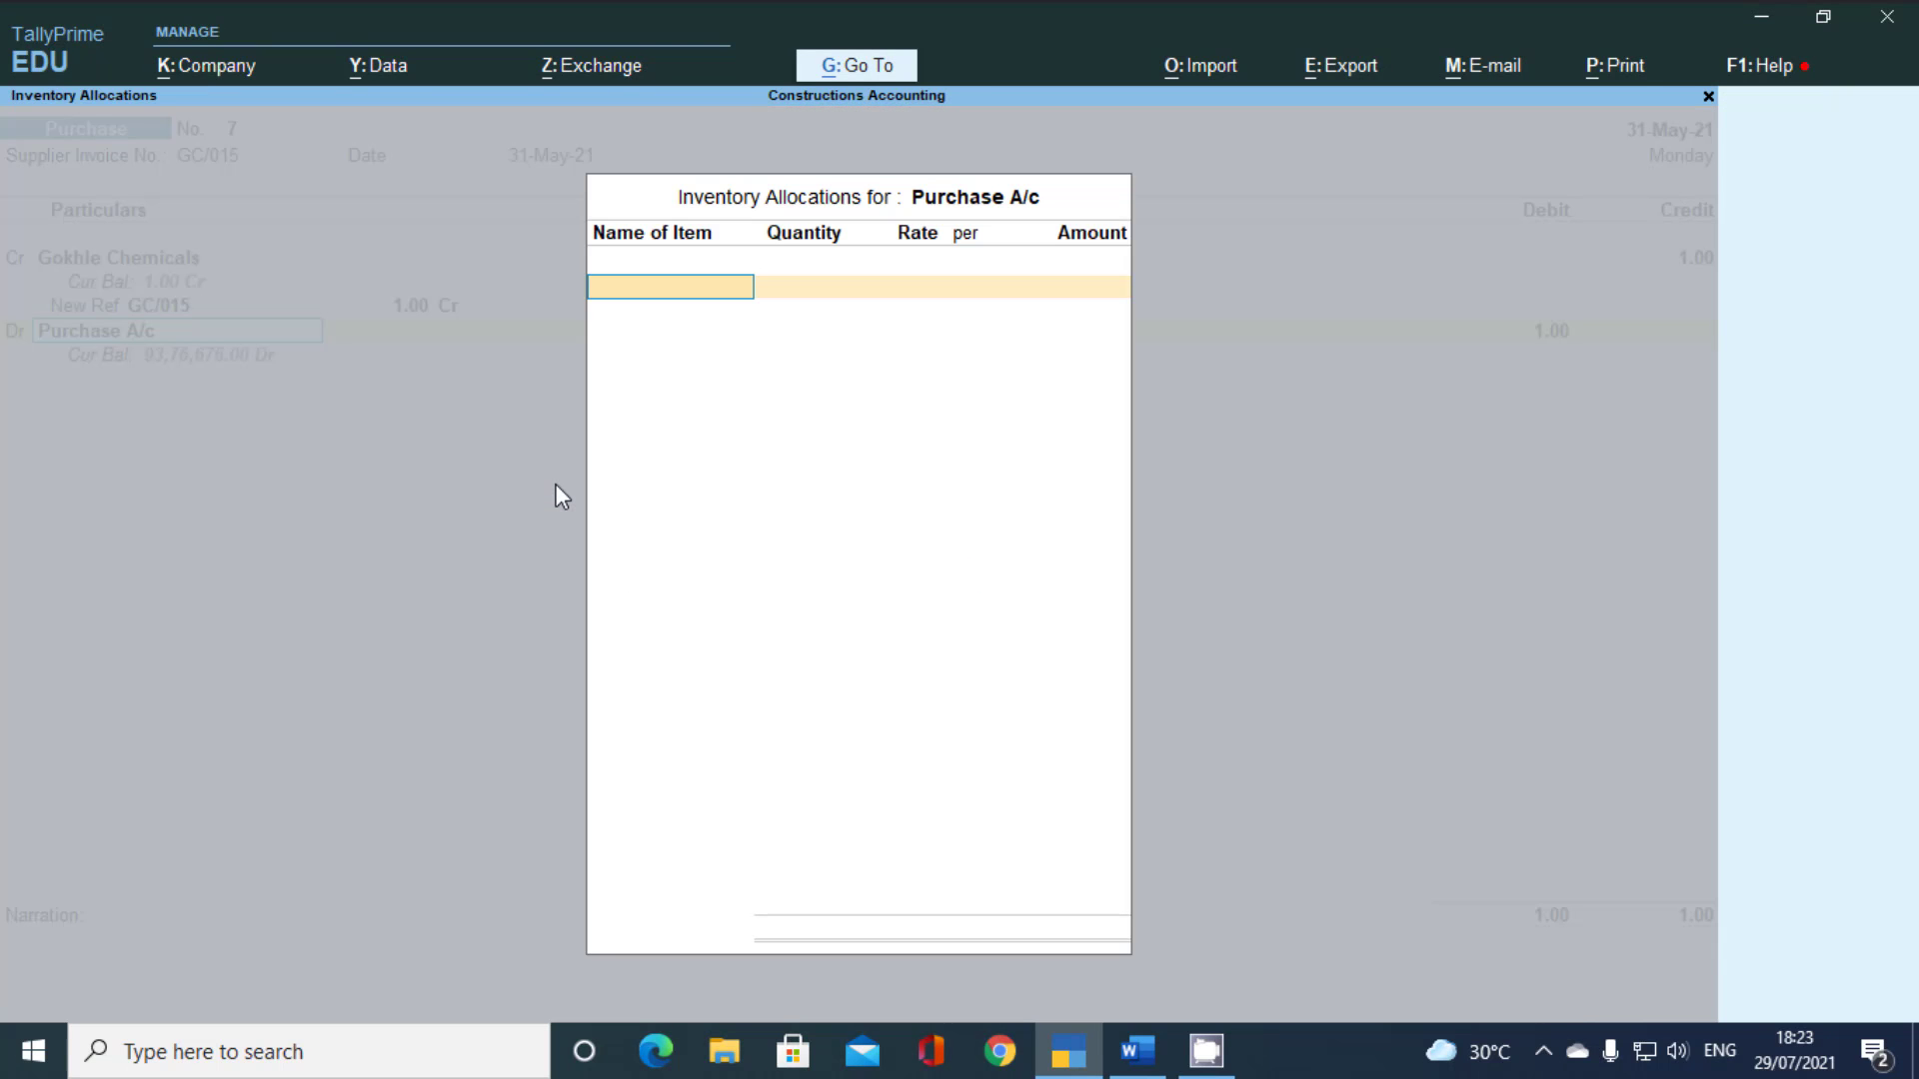
# Select Water Proofing Compound as the stock item
pyautogui.hotkey('alt', 'Tab')
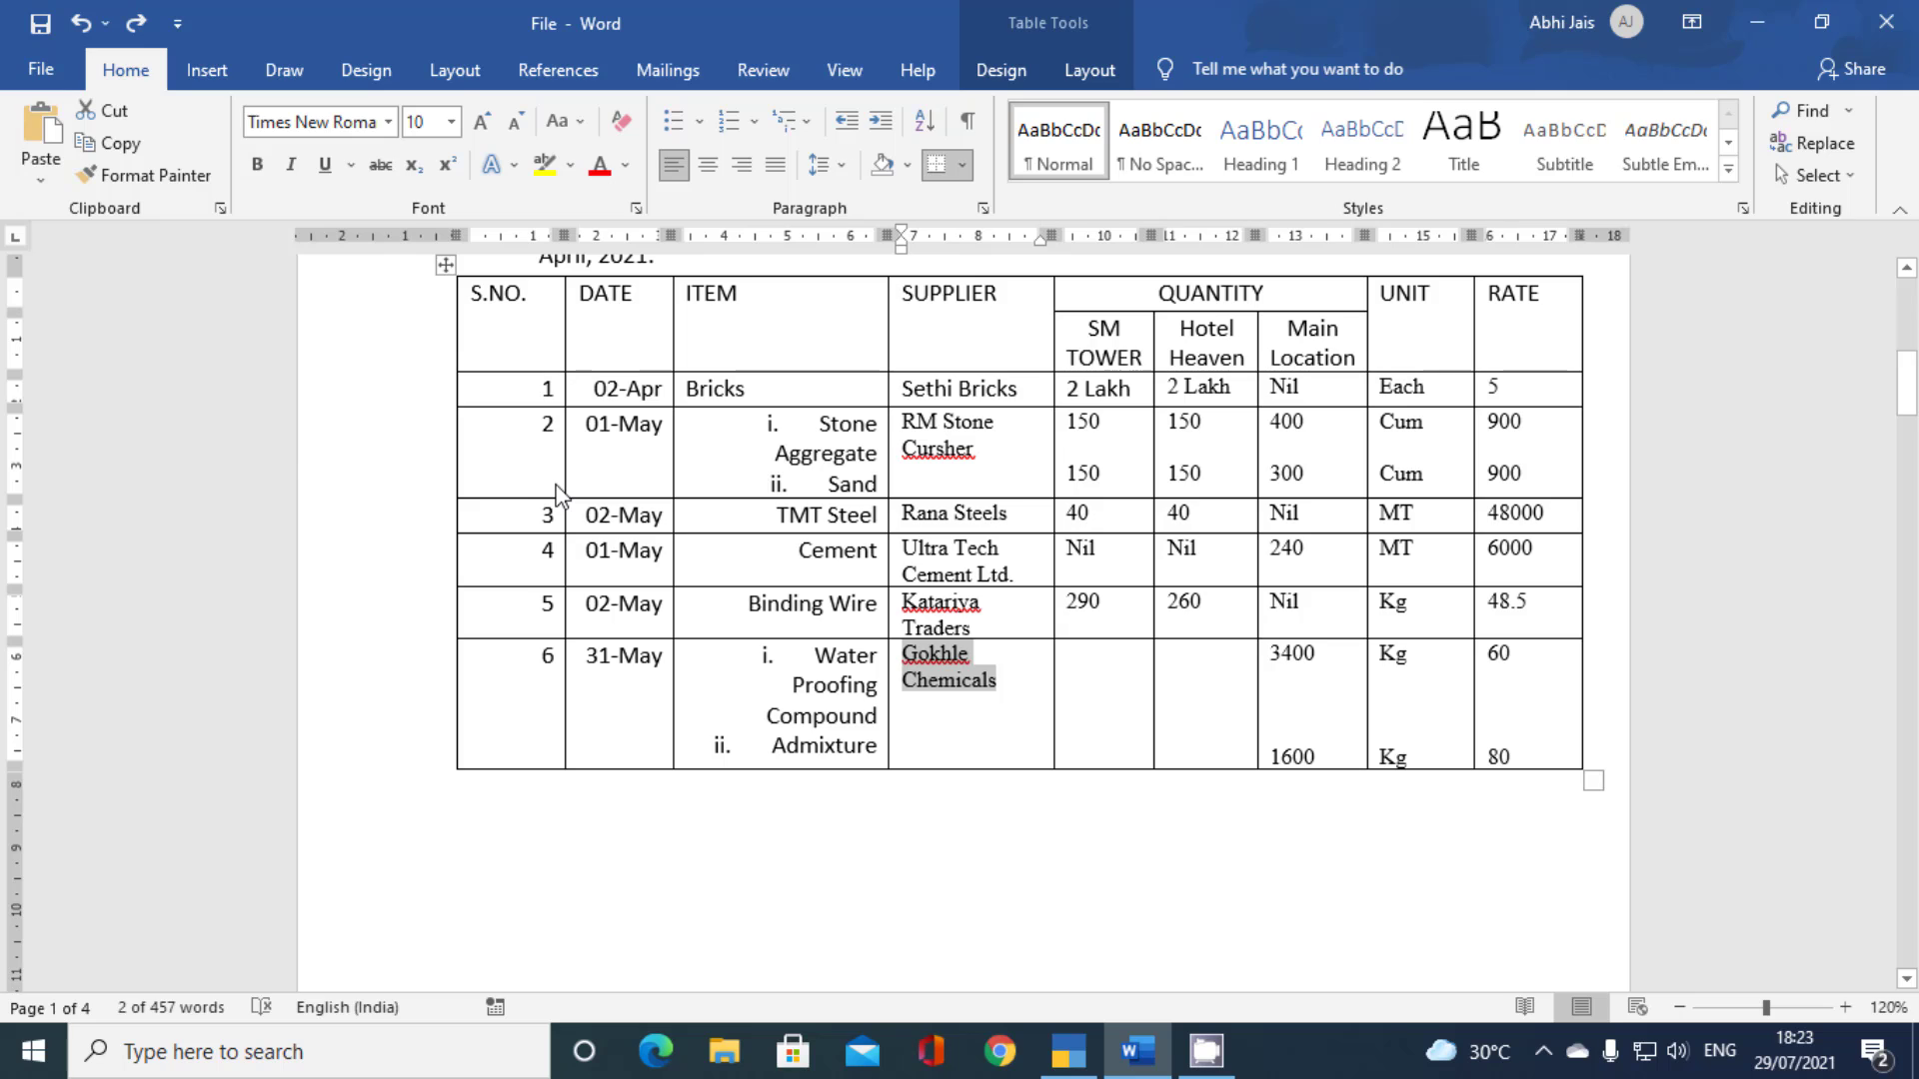
pyautogui.hotkey('alt', 'Tab')
pyautogui.write('W')
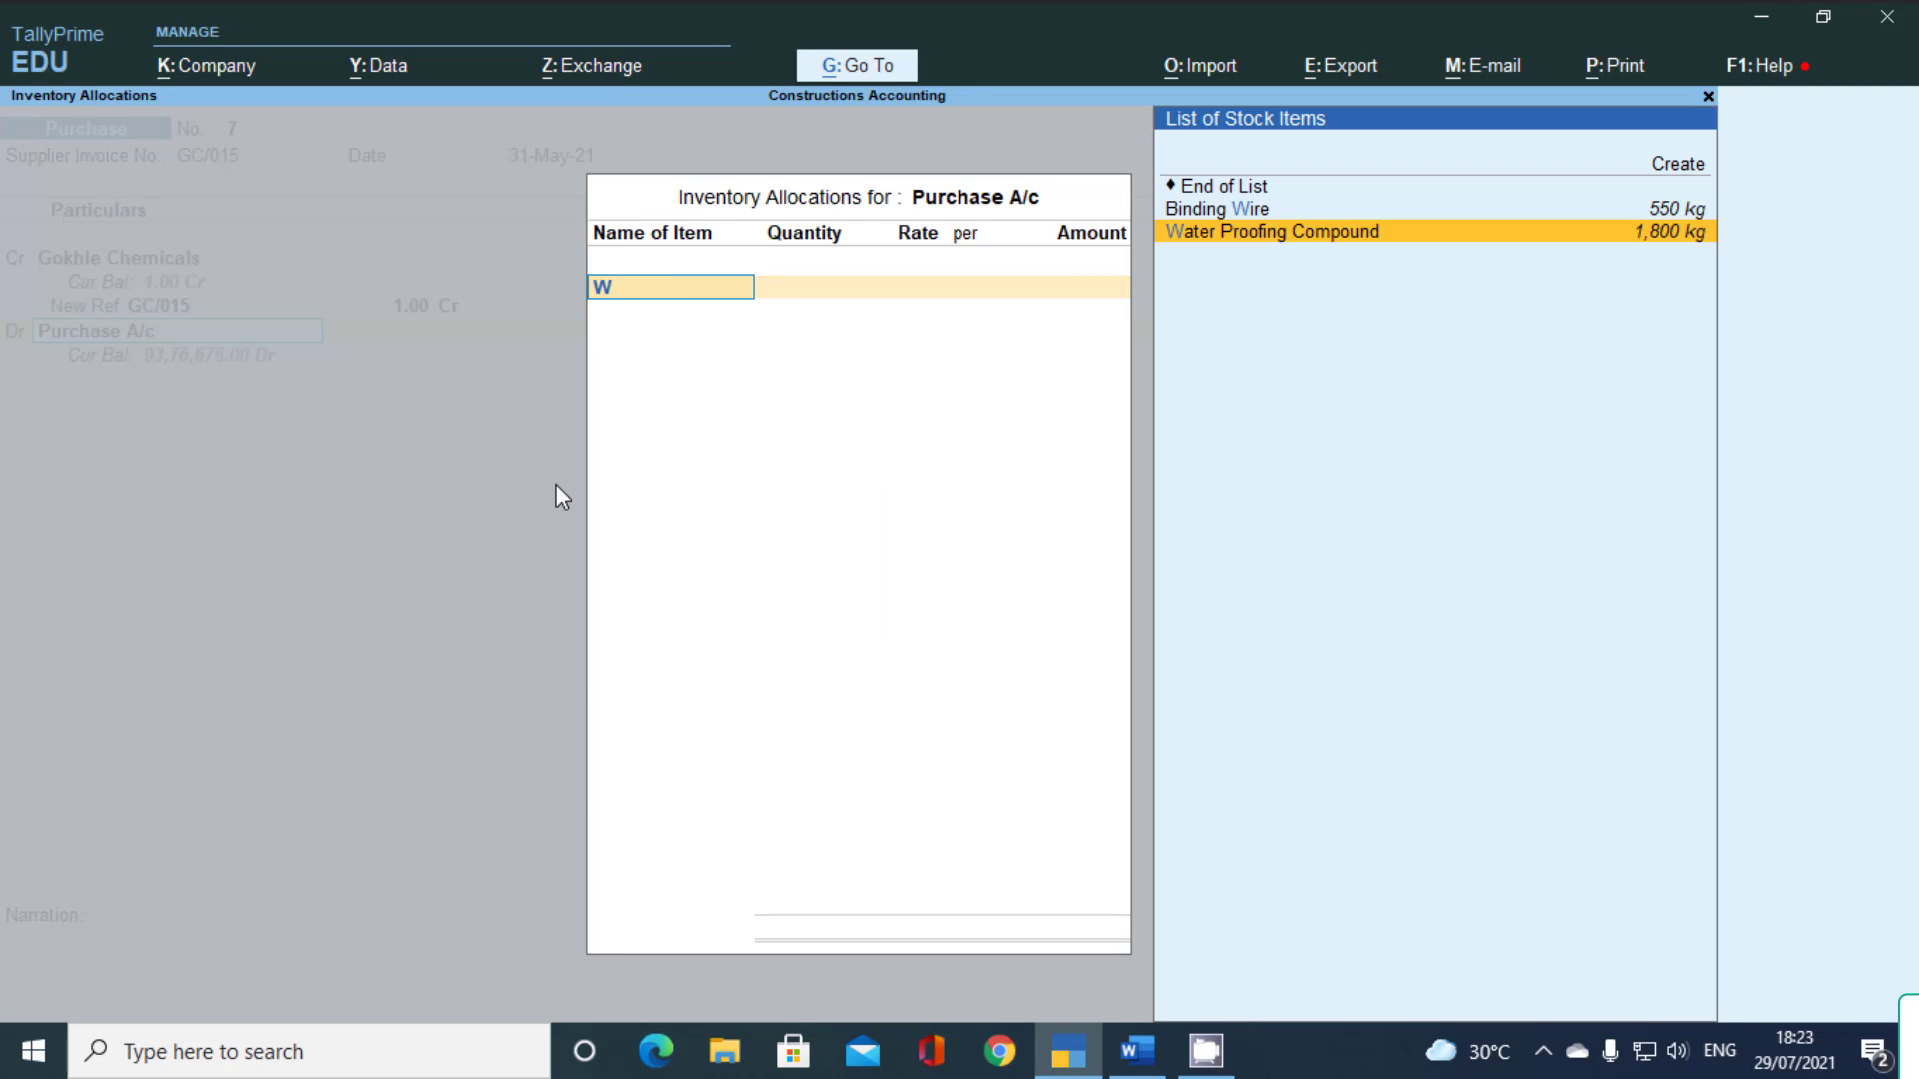
pyautogui.press('Return')
# Allocate 3,400 kg to Main Location godown at 60.00, totalling 2,04,000.00
pyautogui.hotkey('alt', 'Tab')
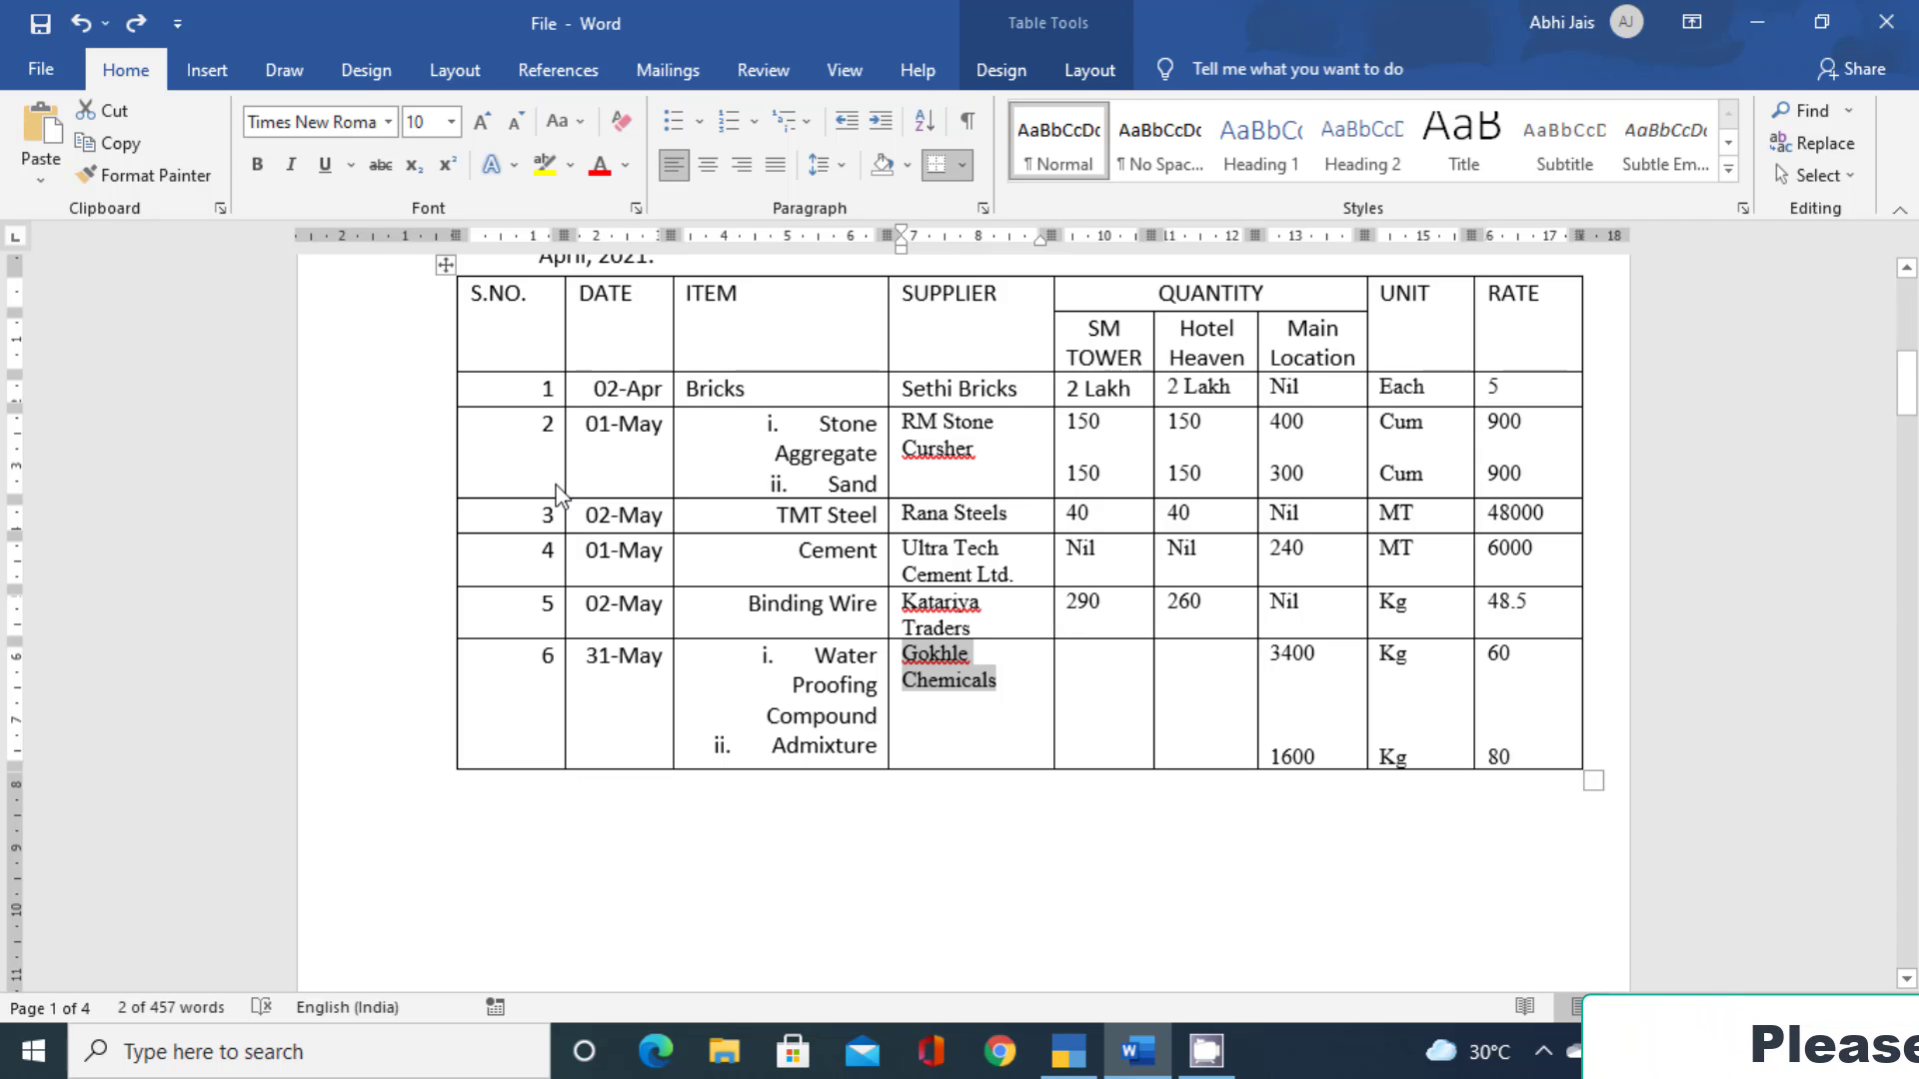
pyautogui.hotkey('alt', 'Tab')
pyautogui.write('M')
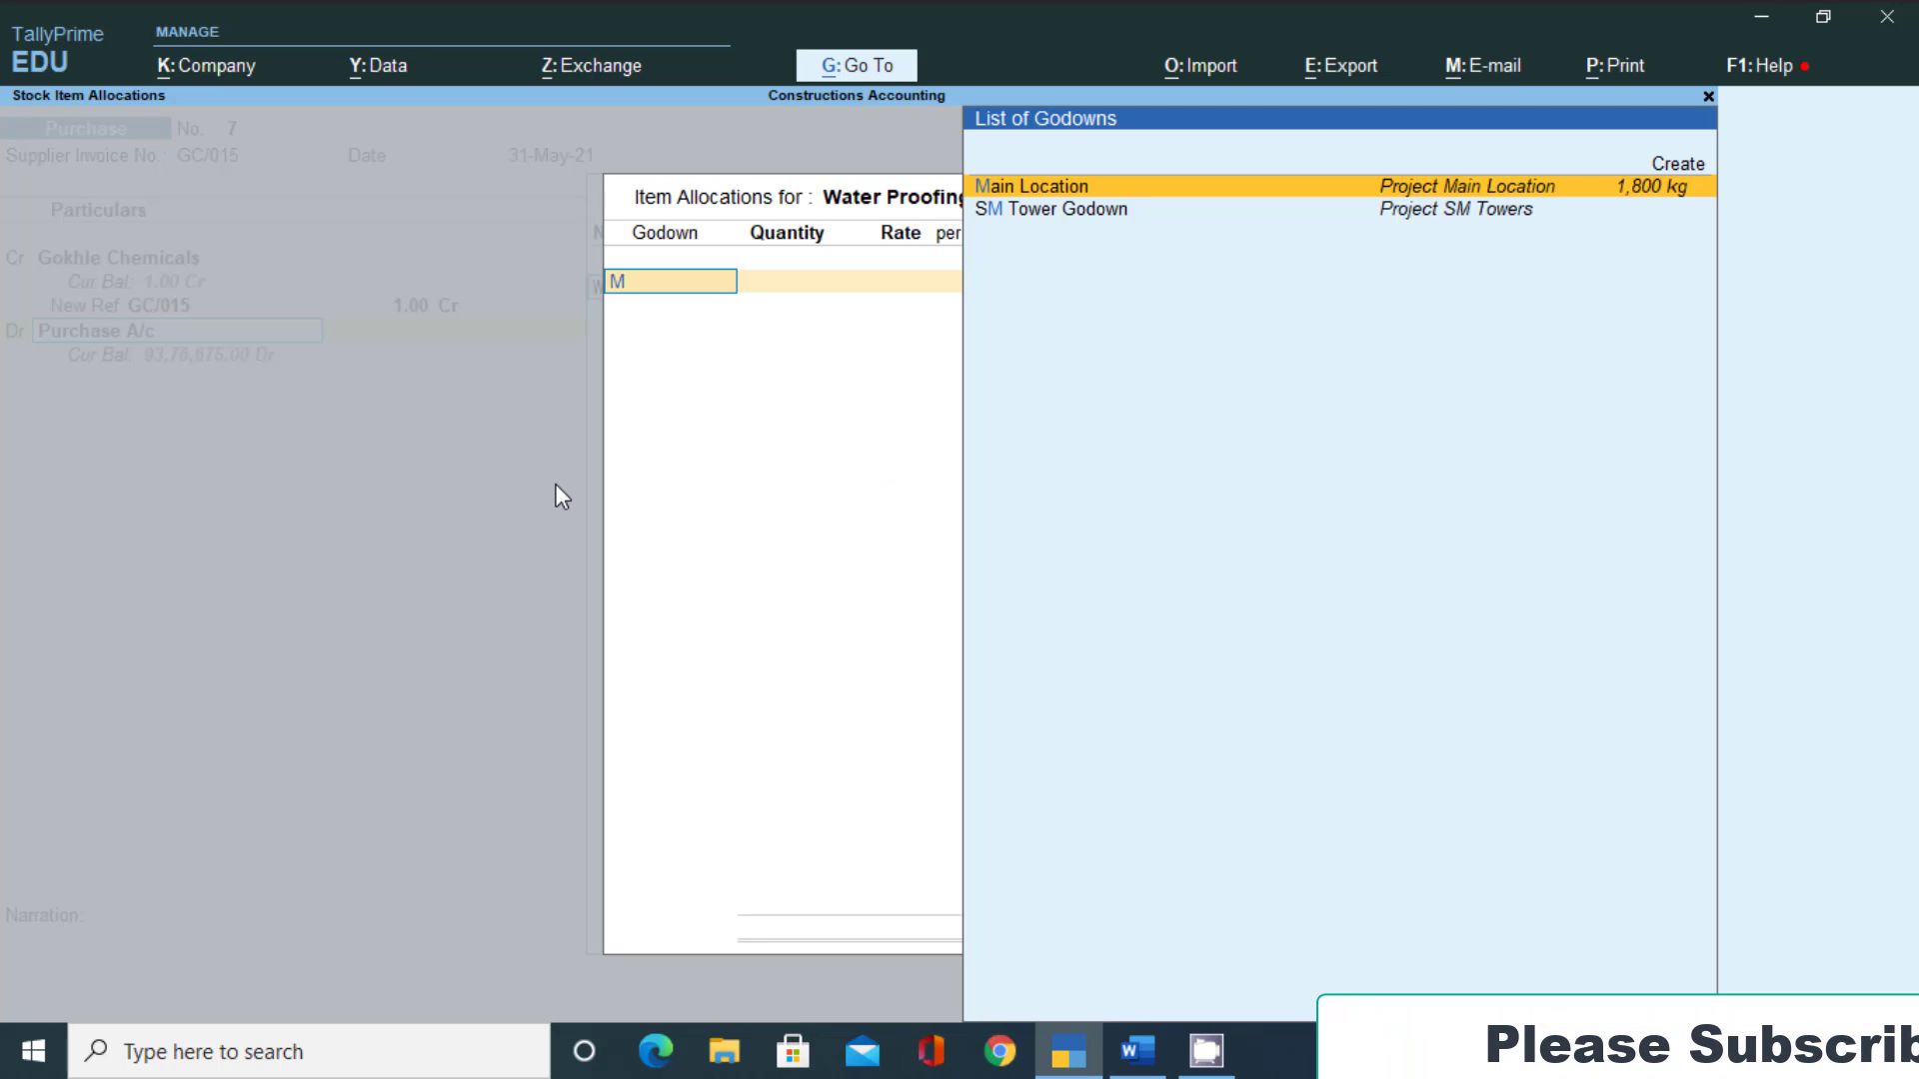
pyautogui.press('Return')
pyautogui.write('34')
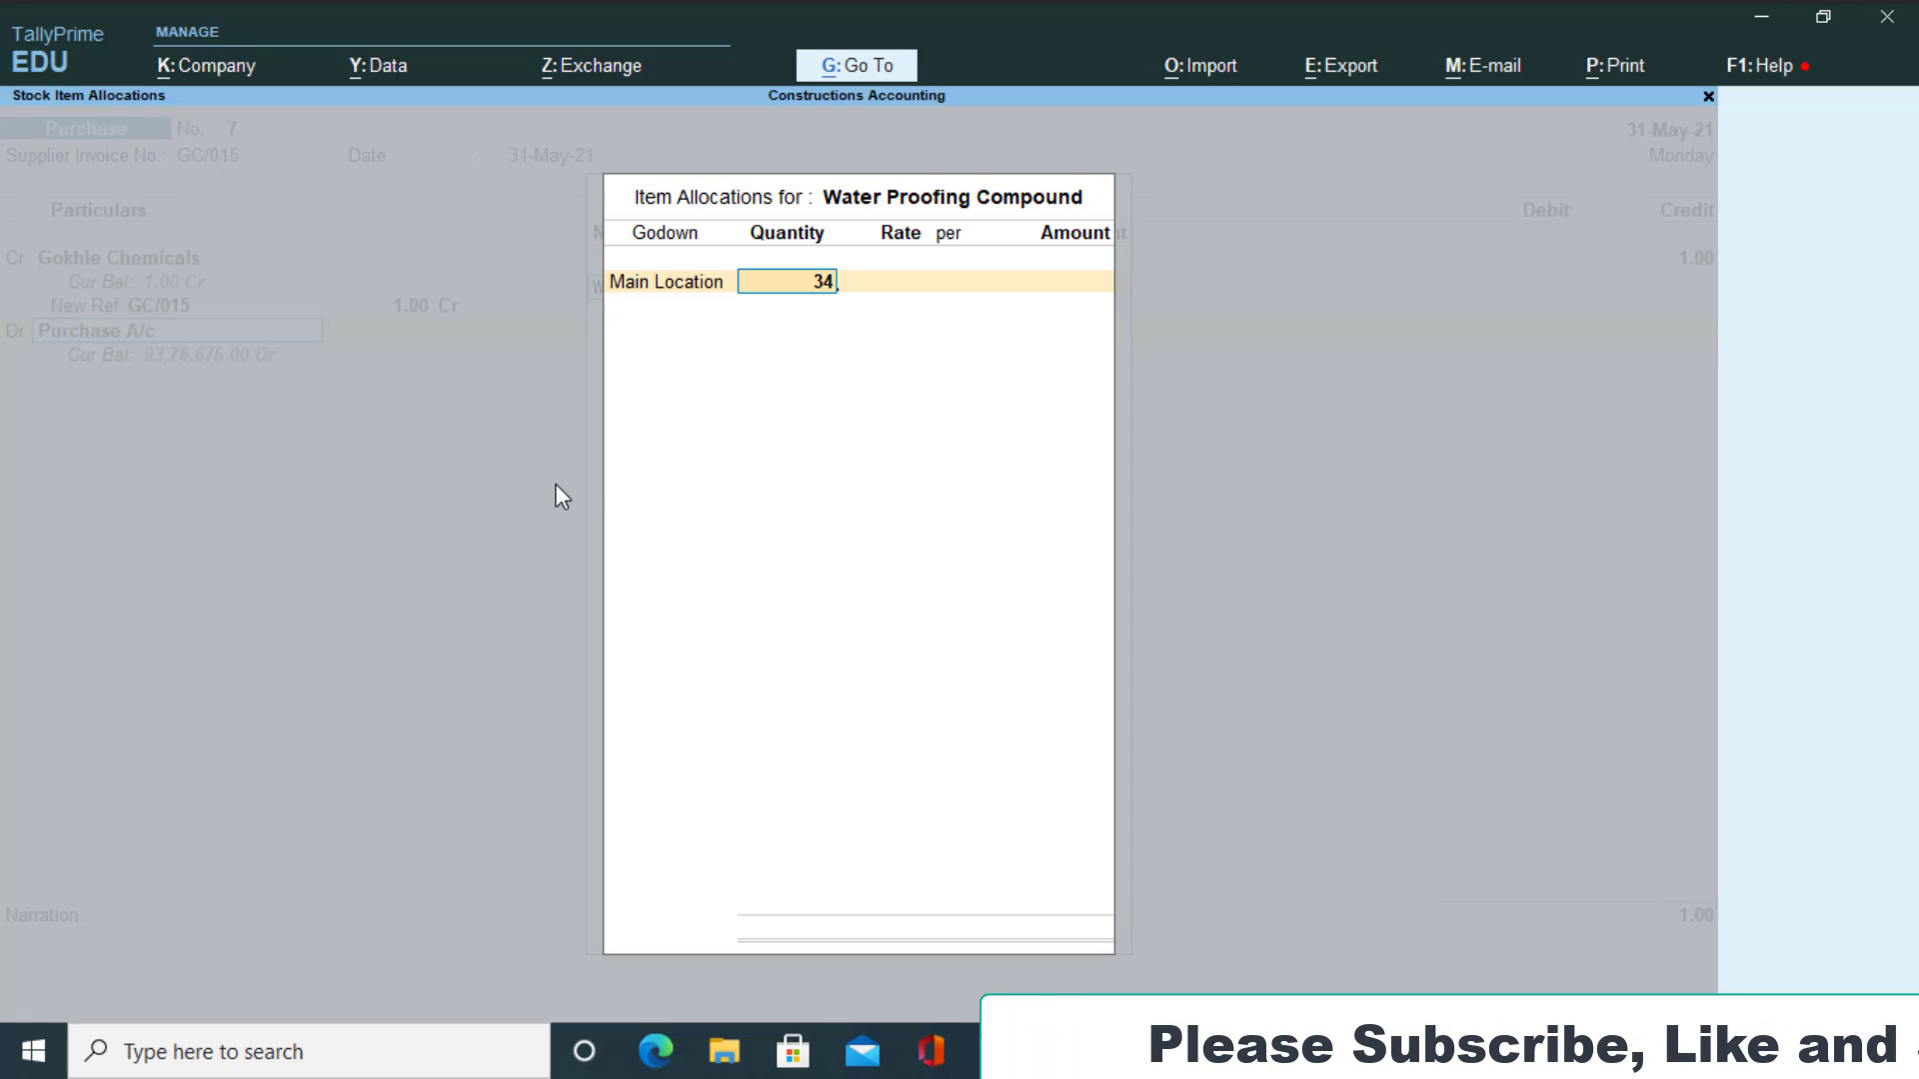
pyautogui.write('00')
pyautogui.press('Return')
pyautogui.hotkey('alt', 'Tab')
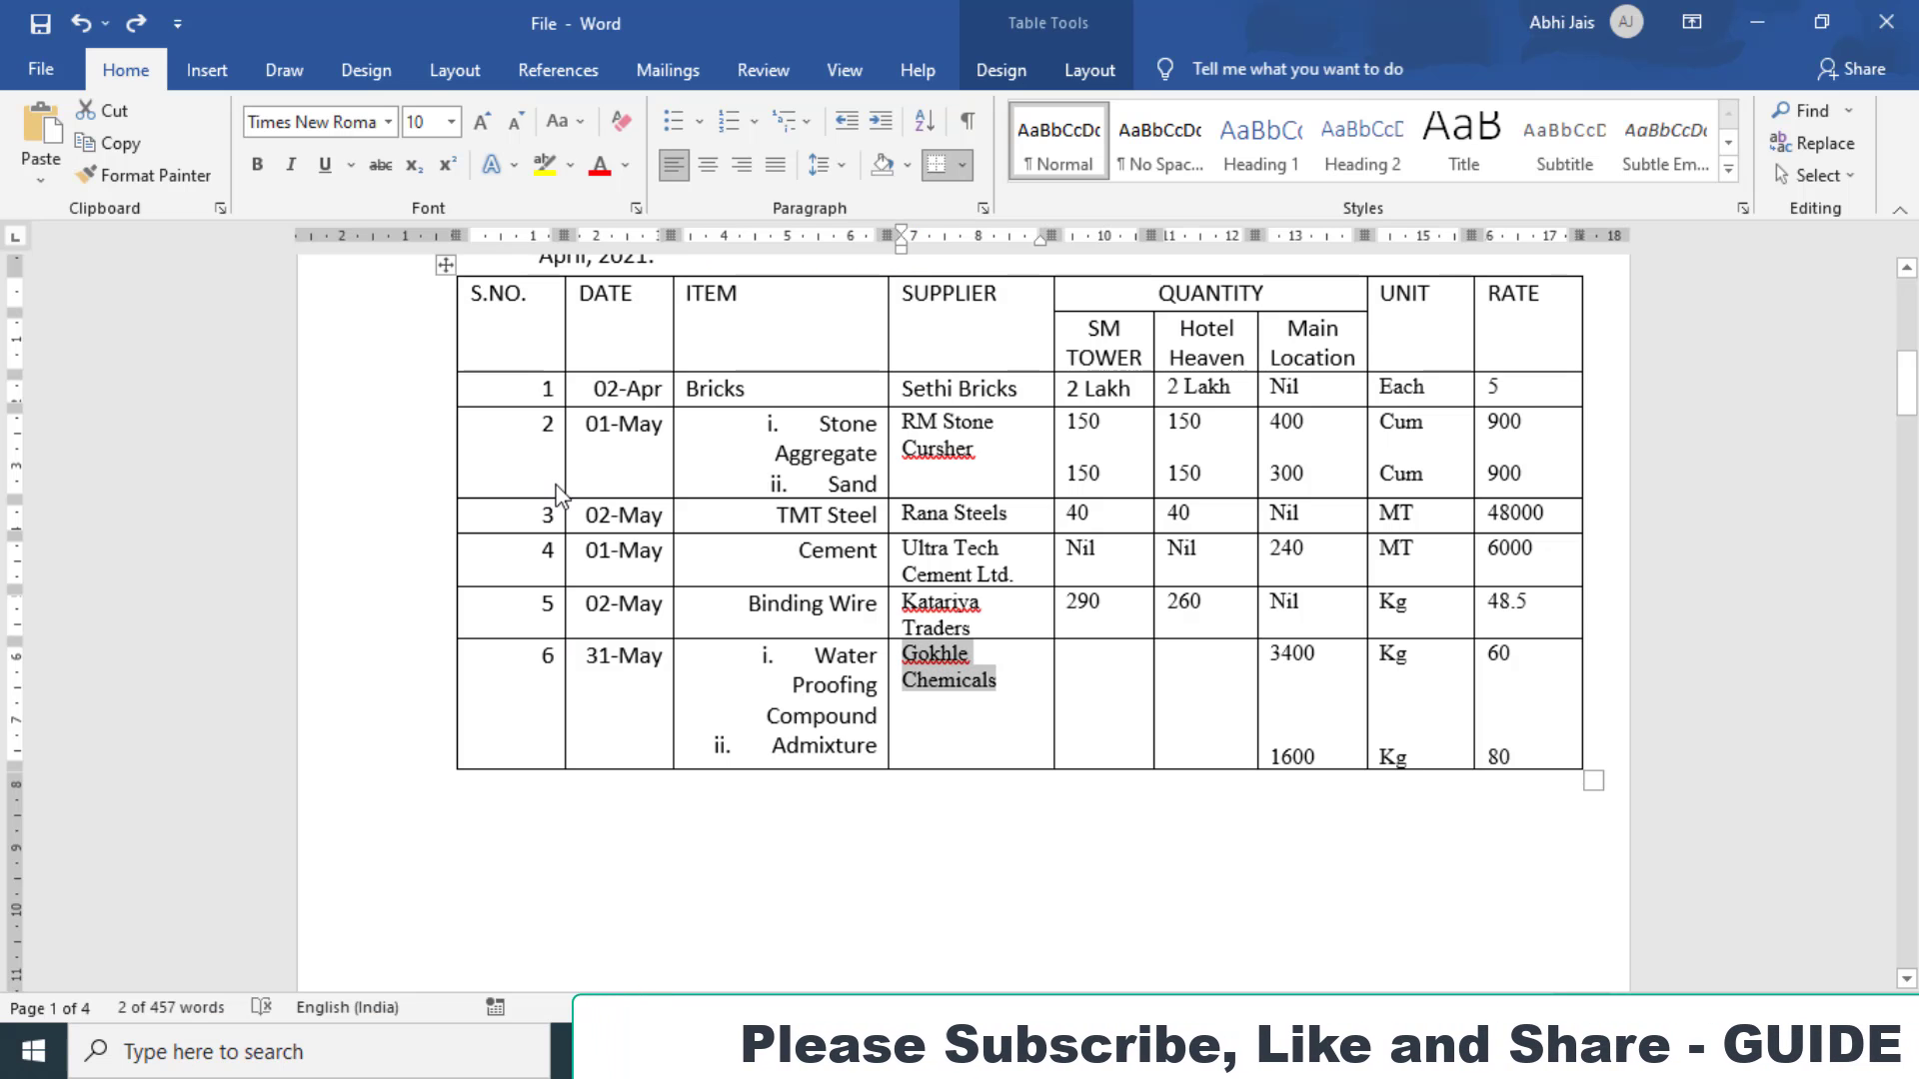
pyautogui.hotkey('alt', 'Tab')
pyautogui.press('Return')
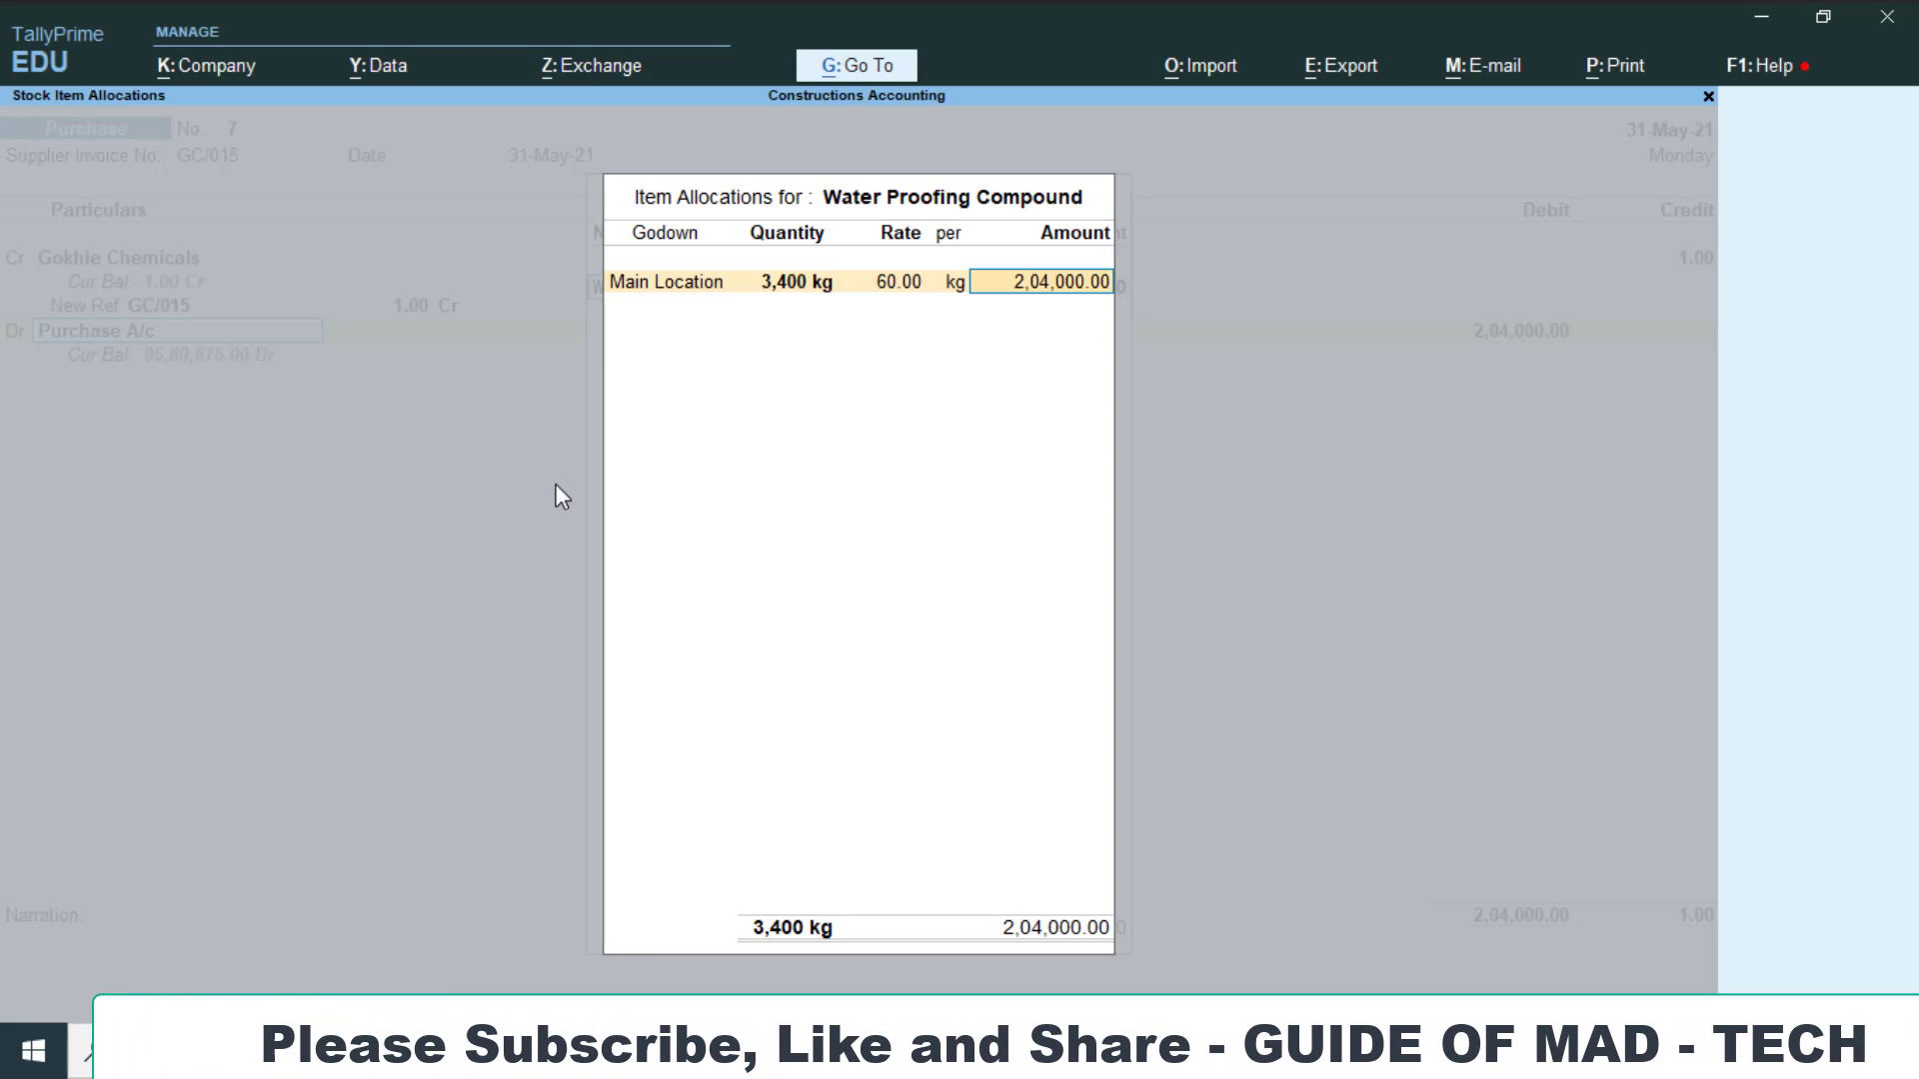
pyautogui.press('Return')
pyautogui.press('Return')
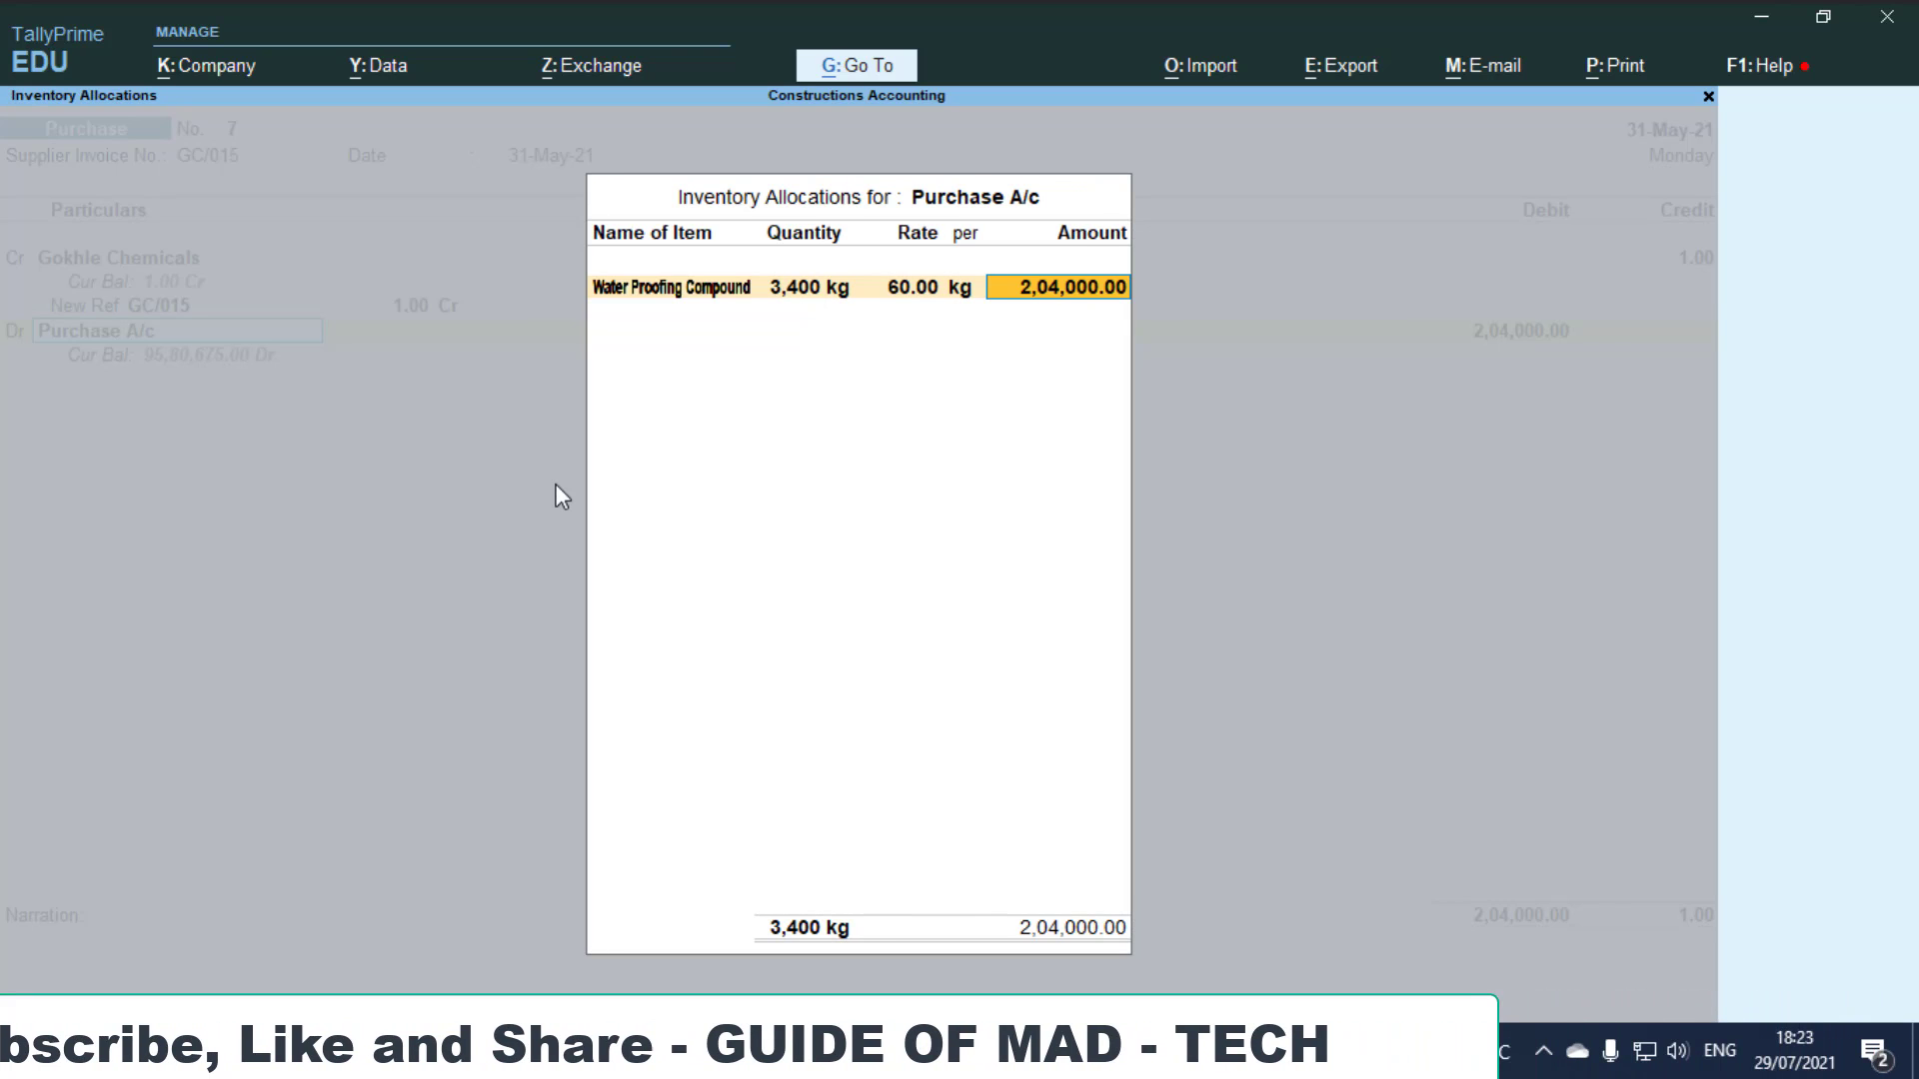
pyautogui.press('Return')
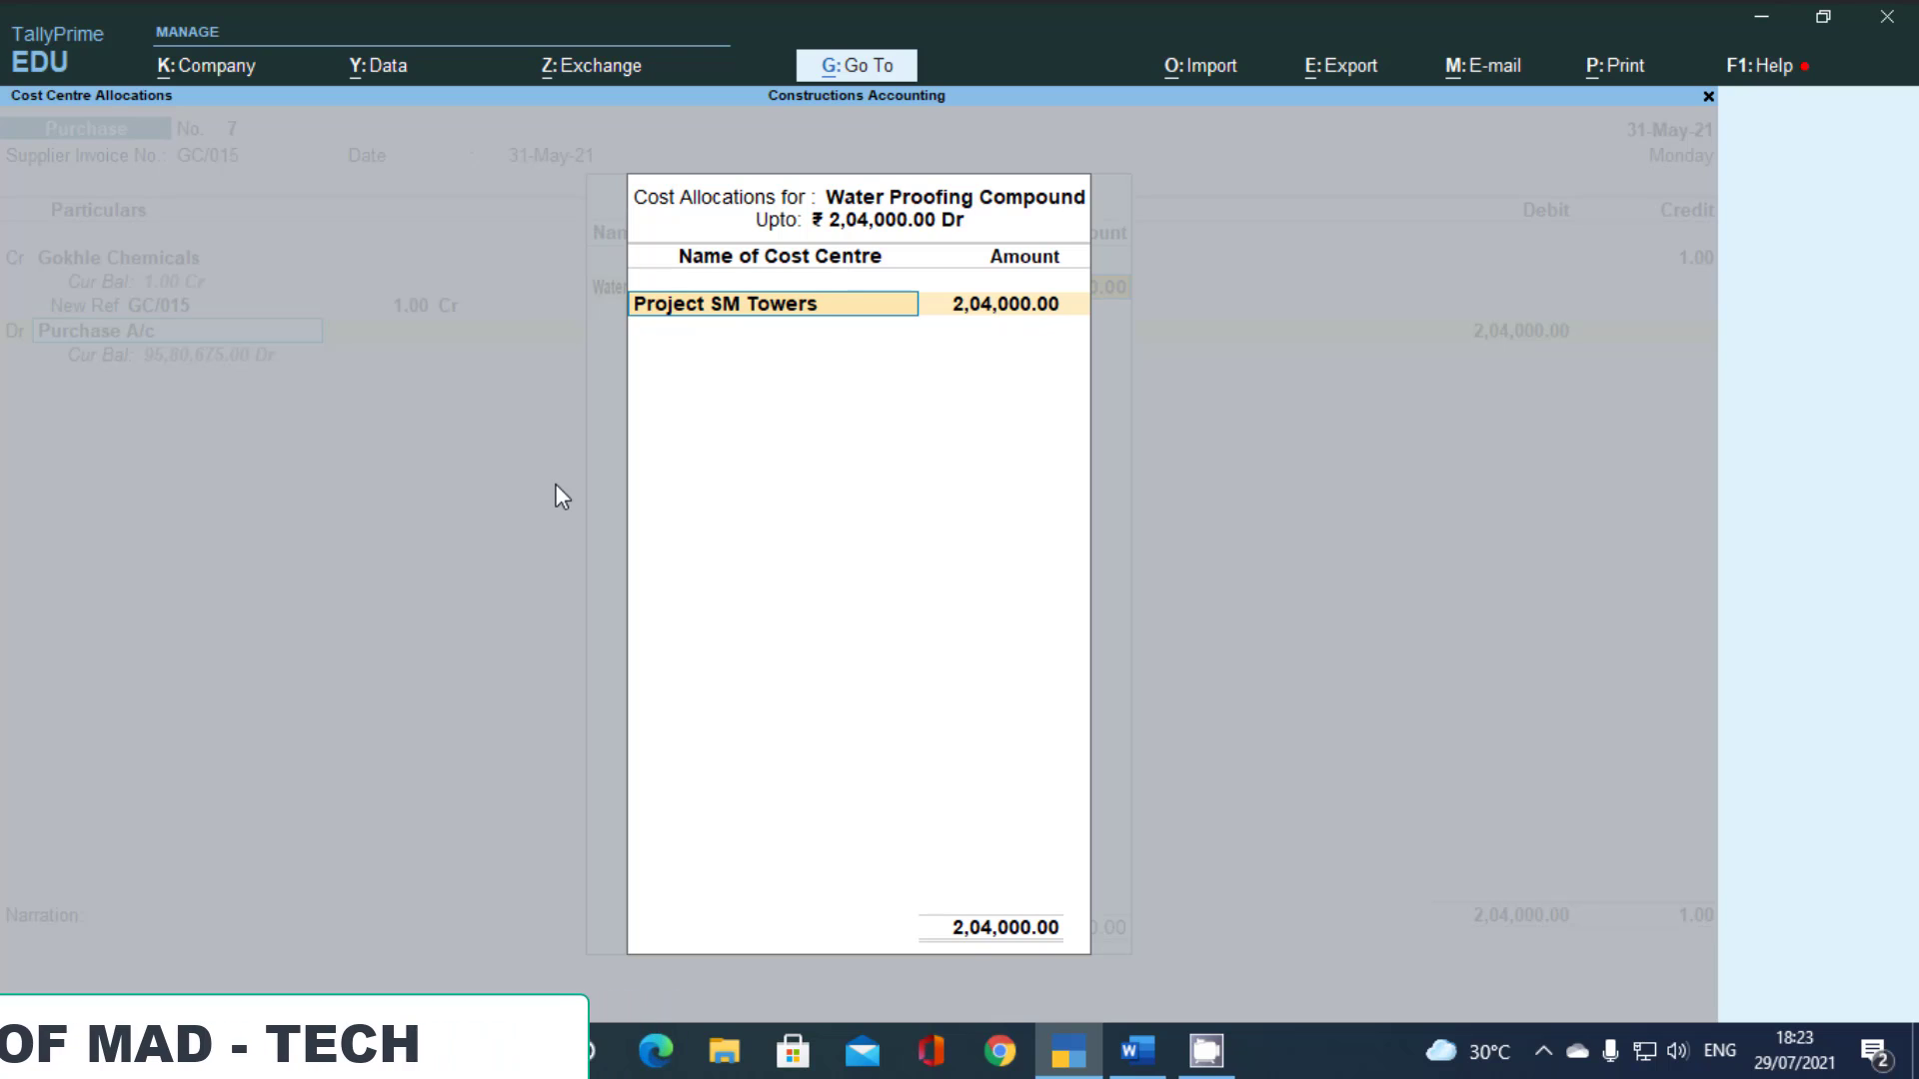
# Charge the full 2,04,000.00 to cost centre Project Main Location
pyautogui.write('P')
pyautogui.press('Down')
pyautogui.press('Return')
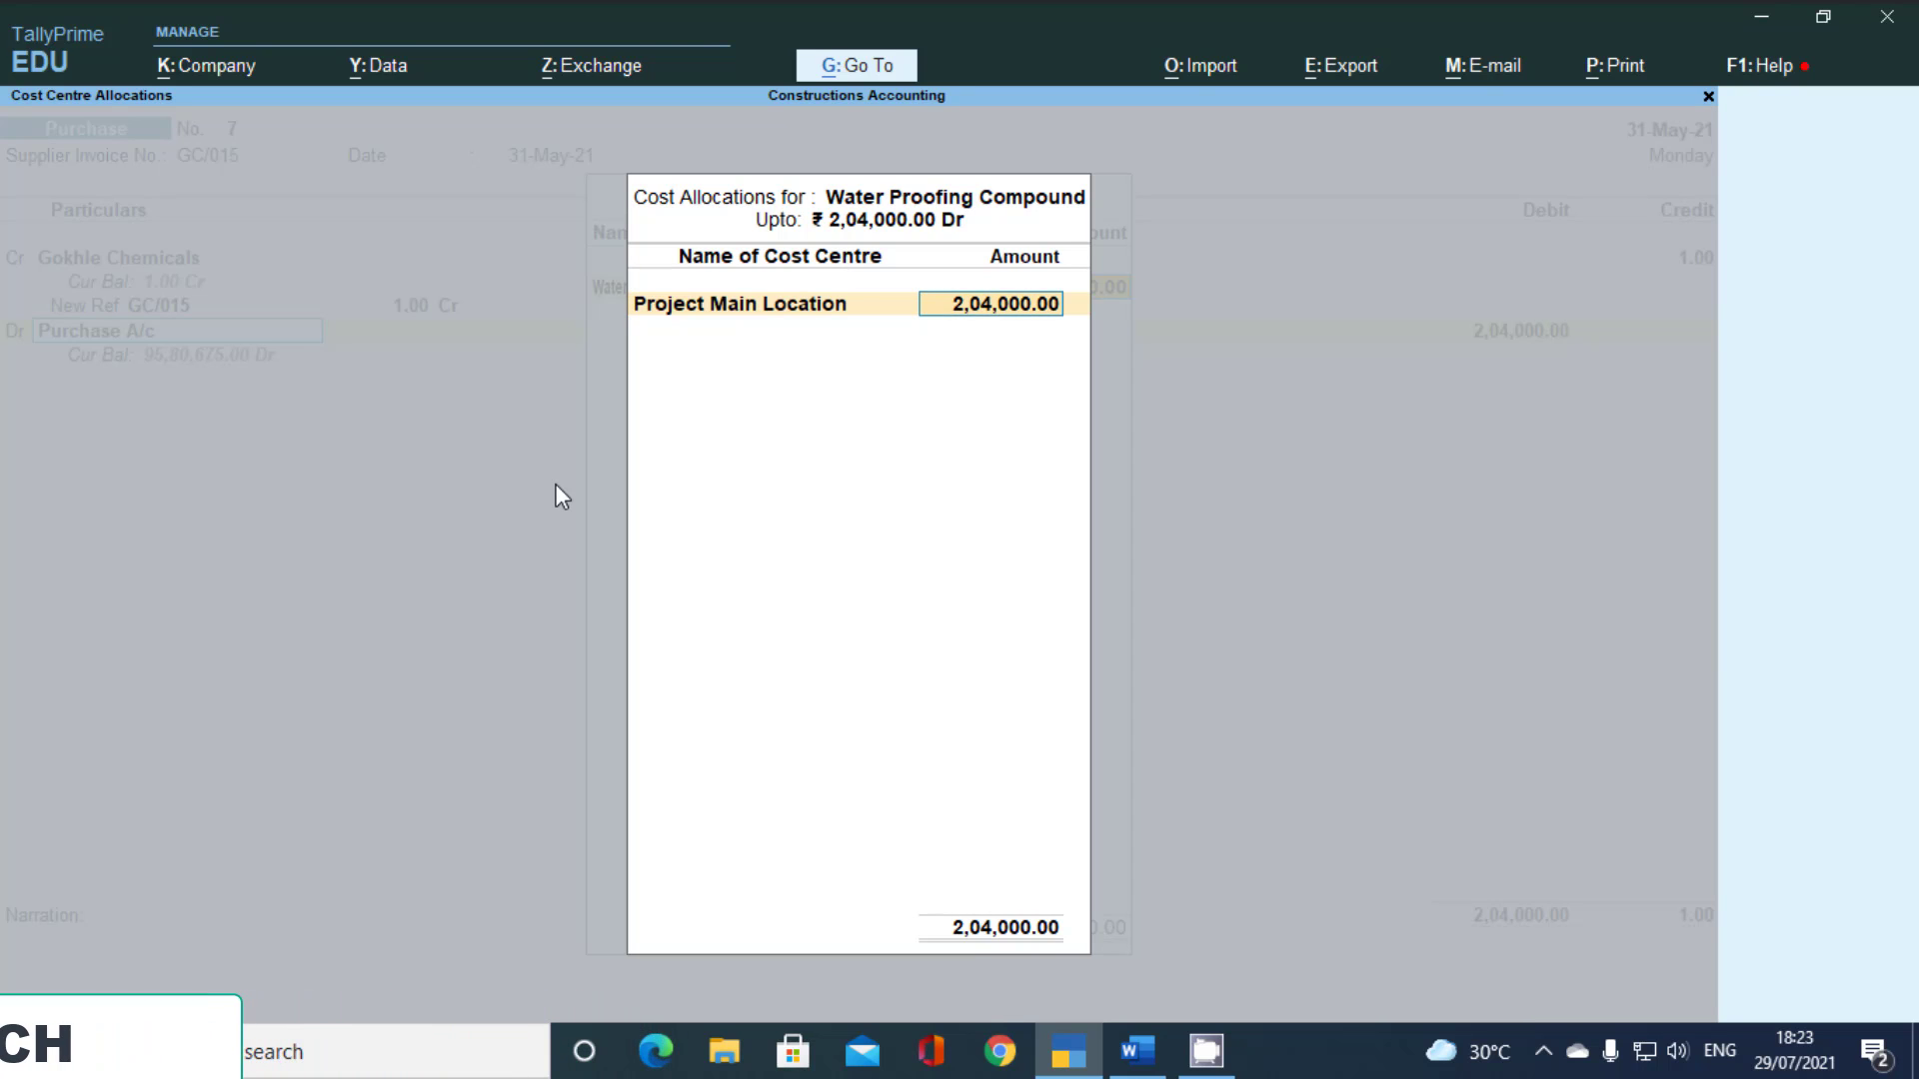
pyautogui.press('Return')
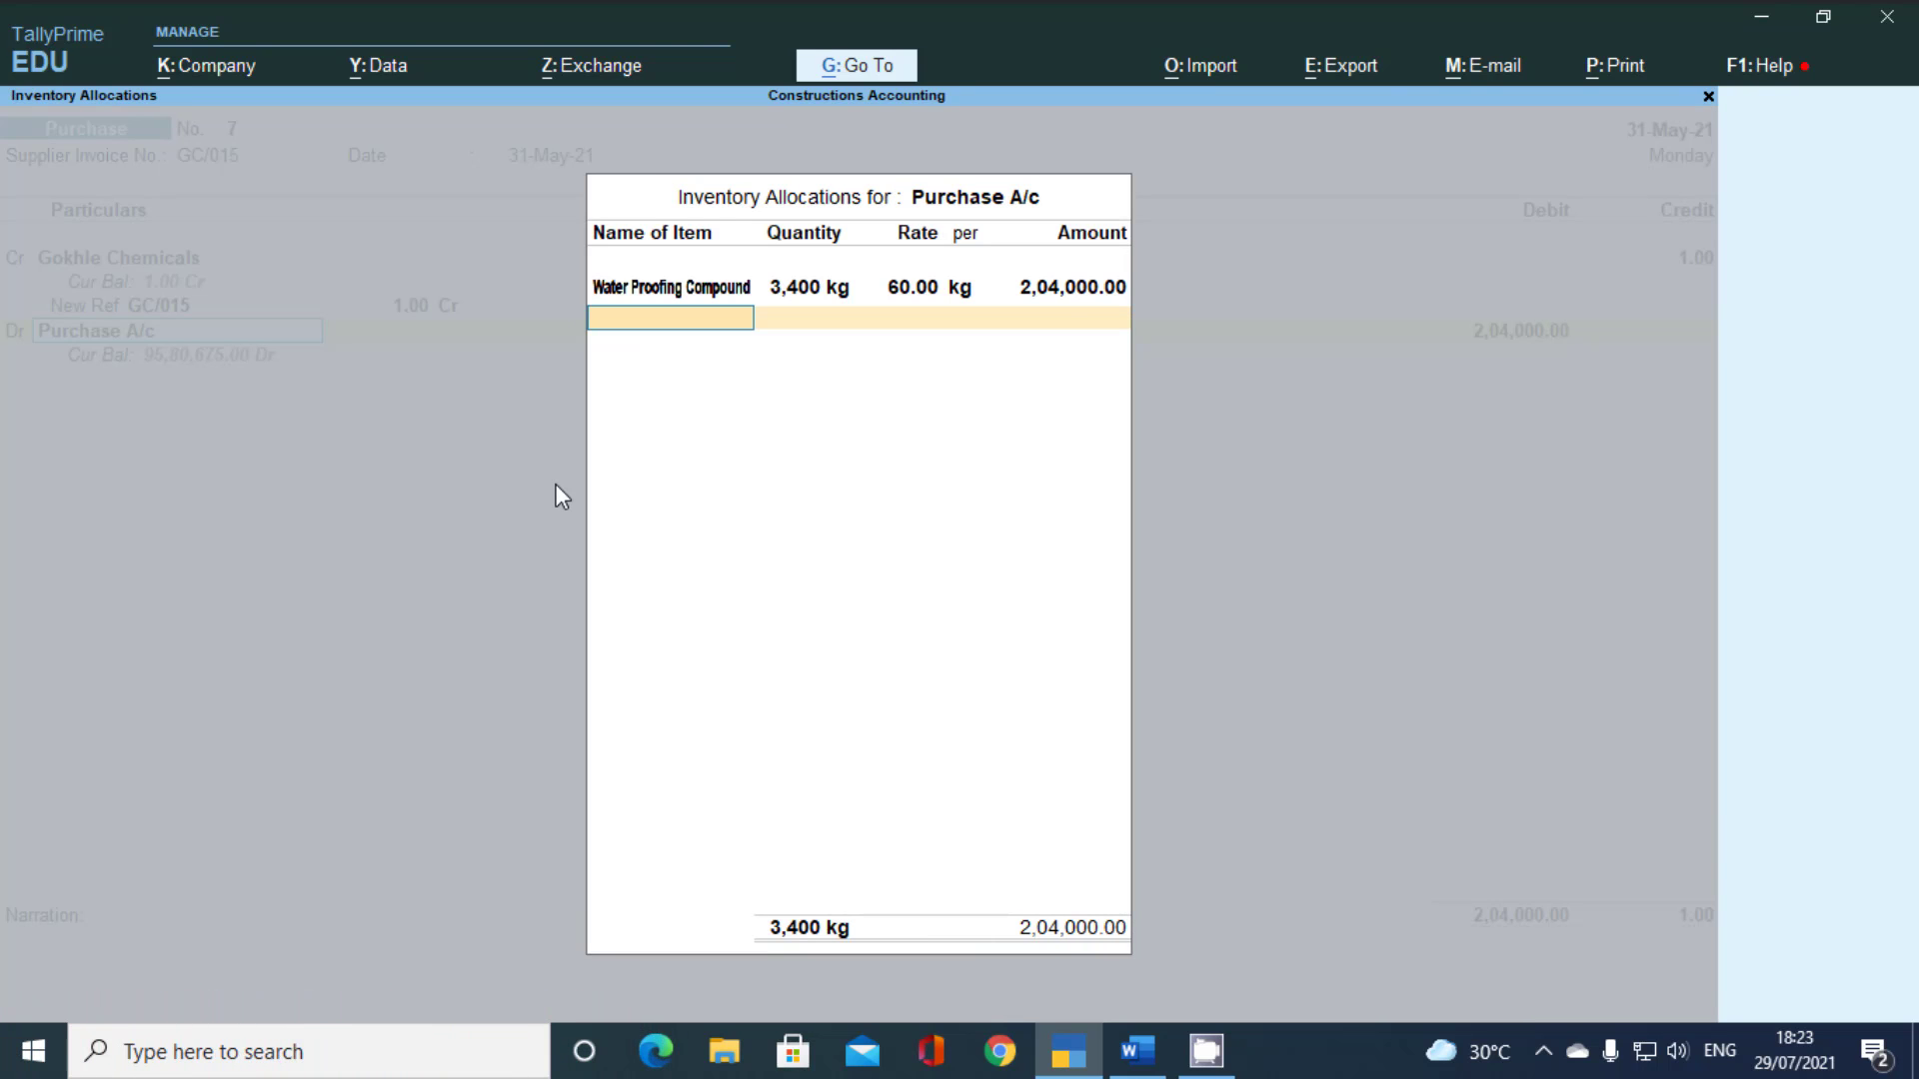
# Allocate 1,600 kg of Admixture at 80.00 from Main Location, with its cost centre
pyautogui.write('C')
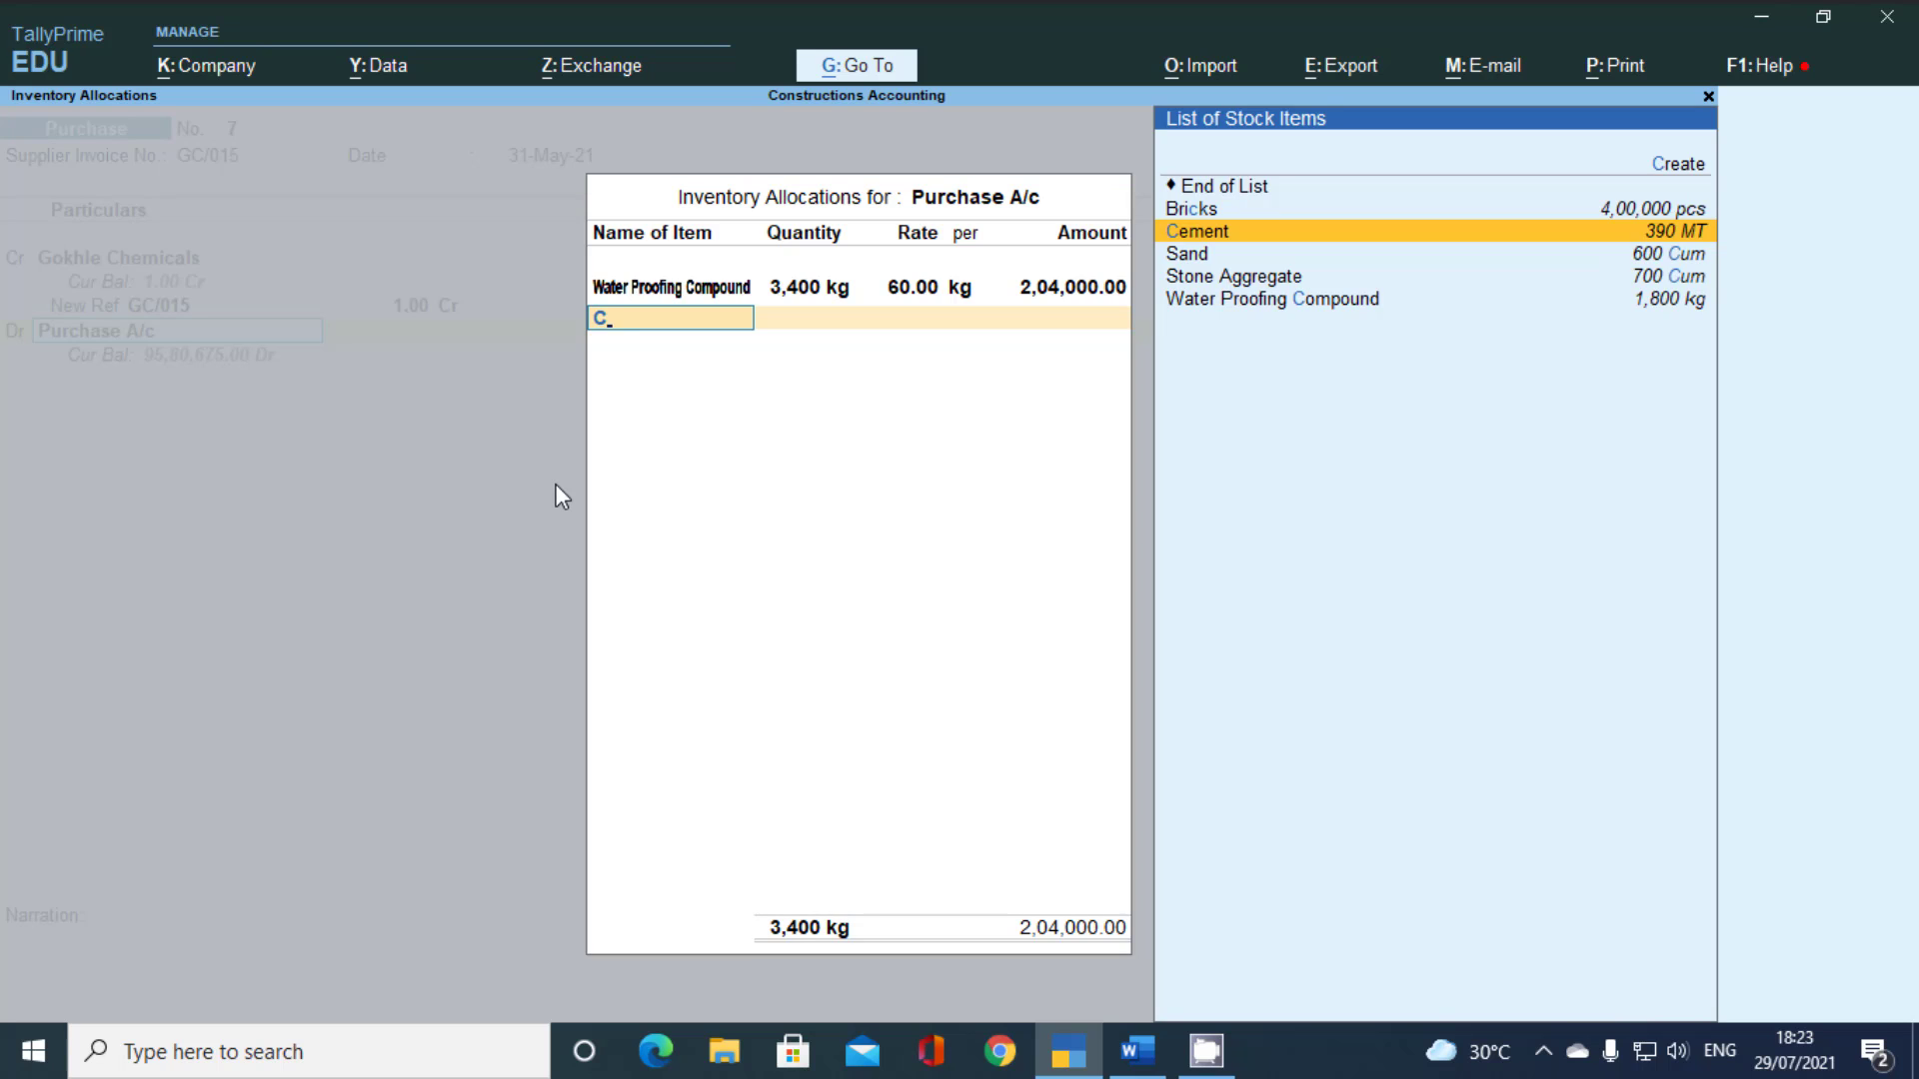
pyautogui.press('BackSpace')
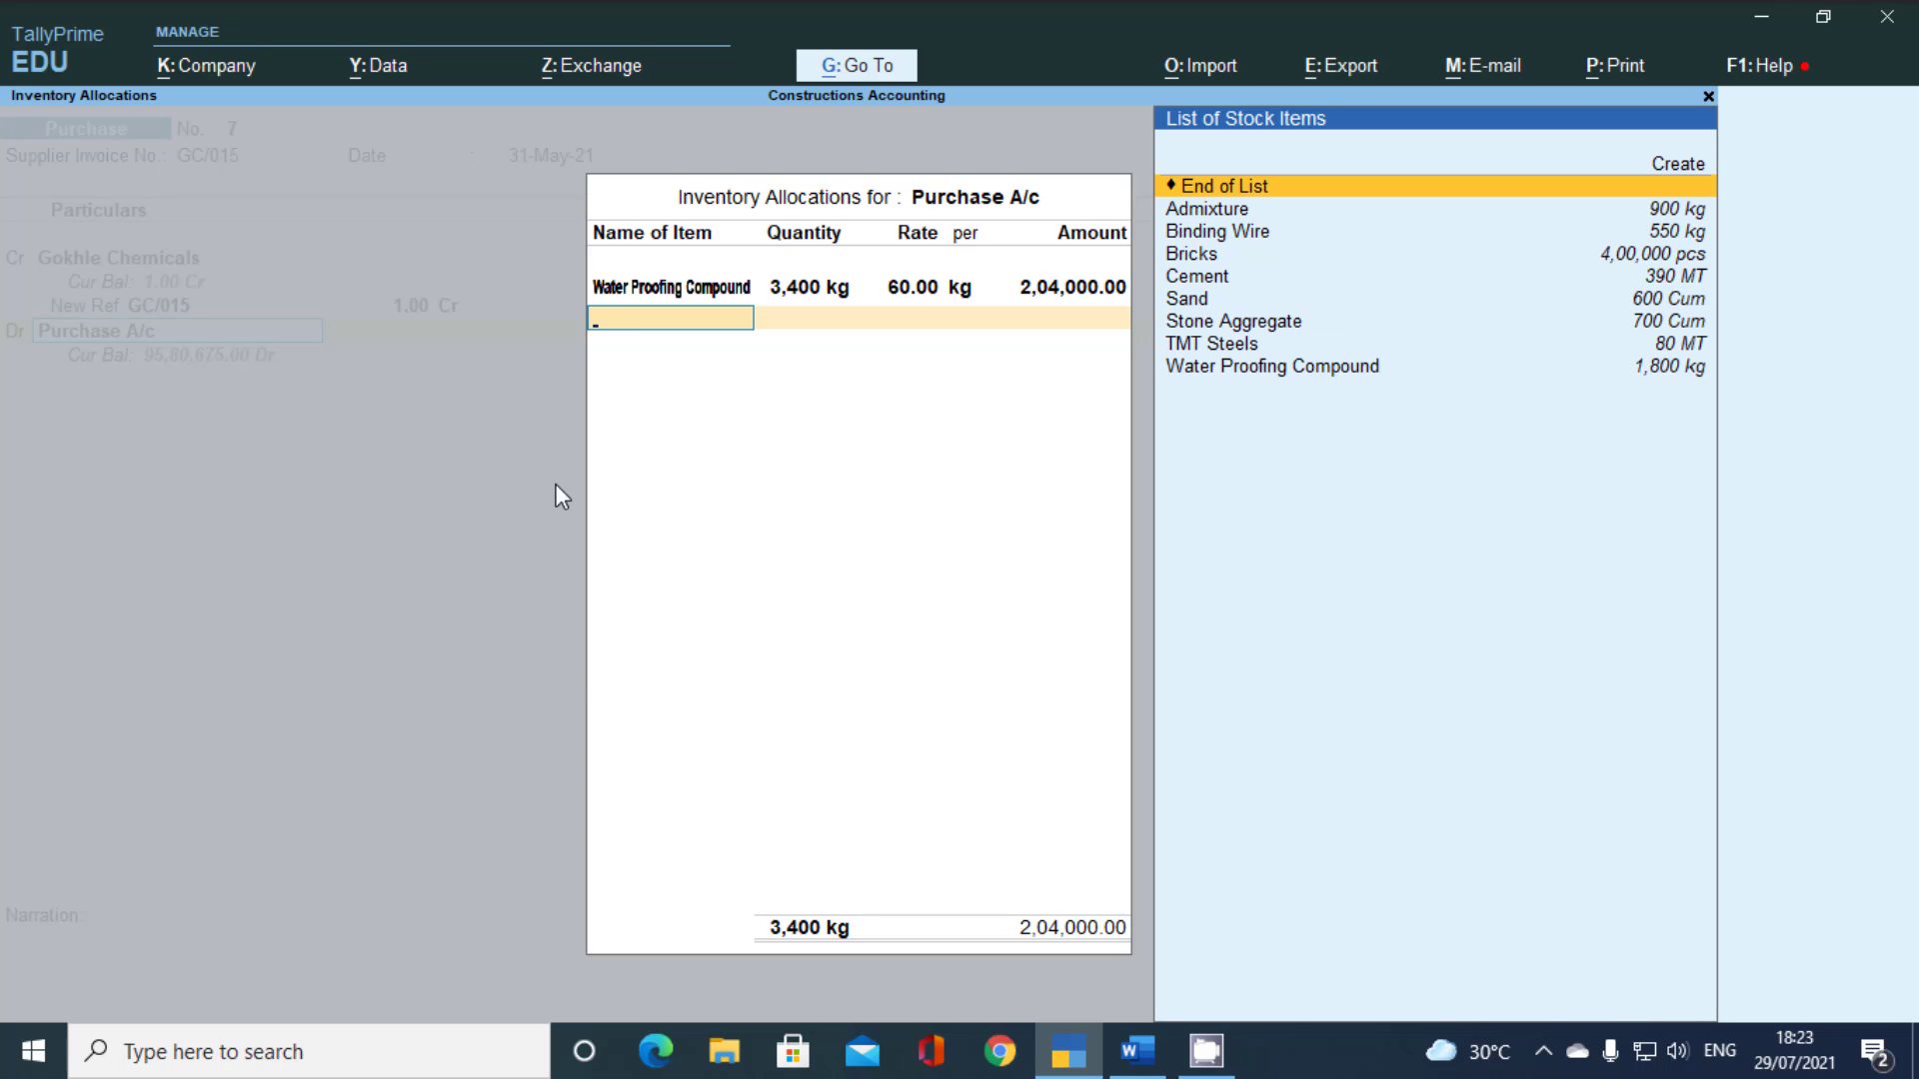
pyautogui.press('Down')
pyautogui.press('Return')
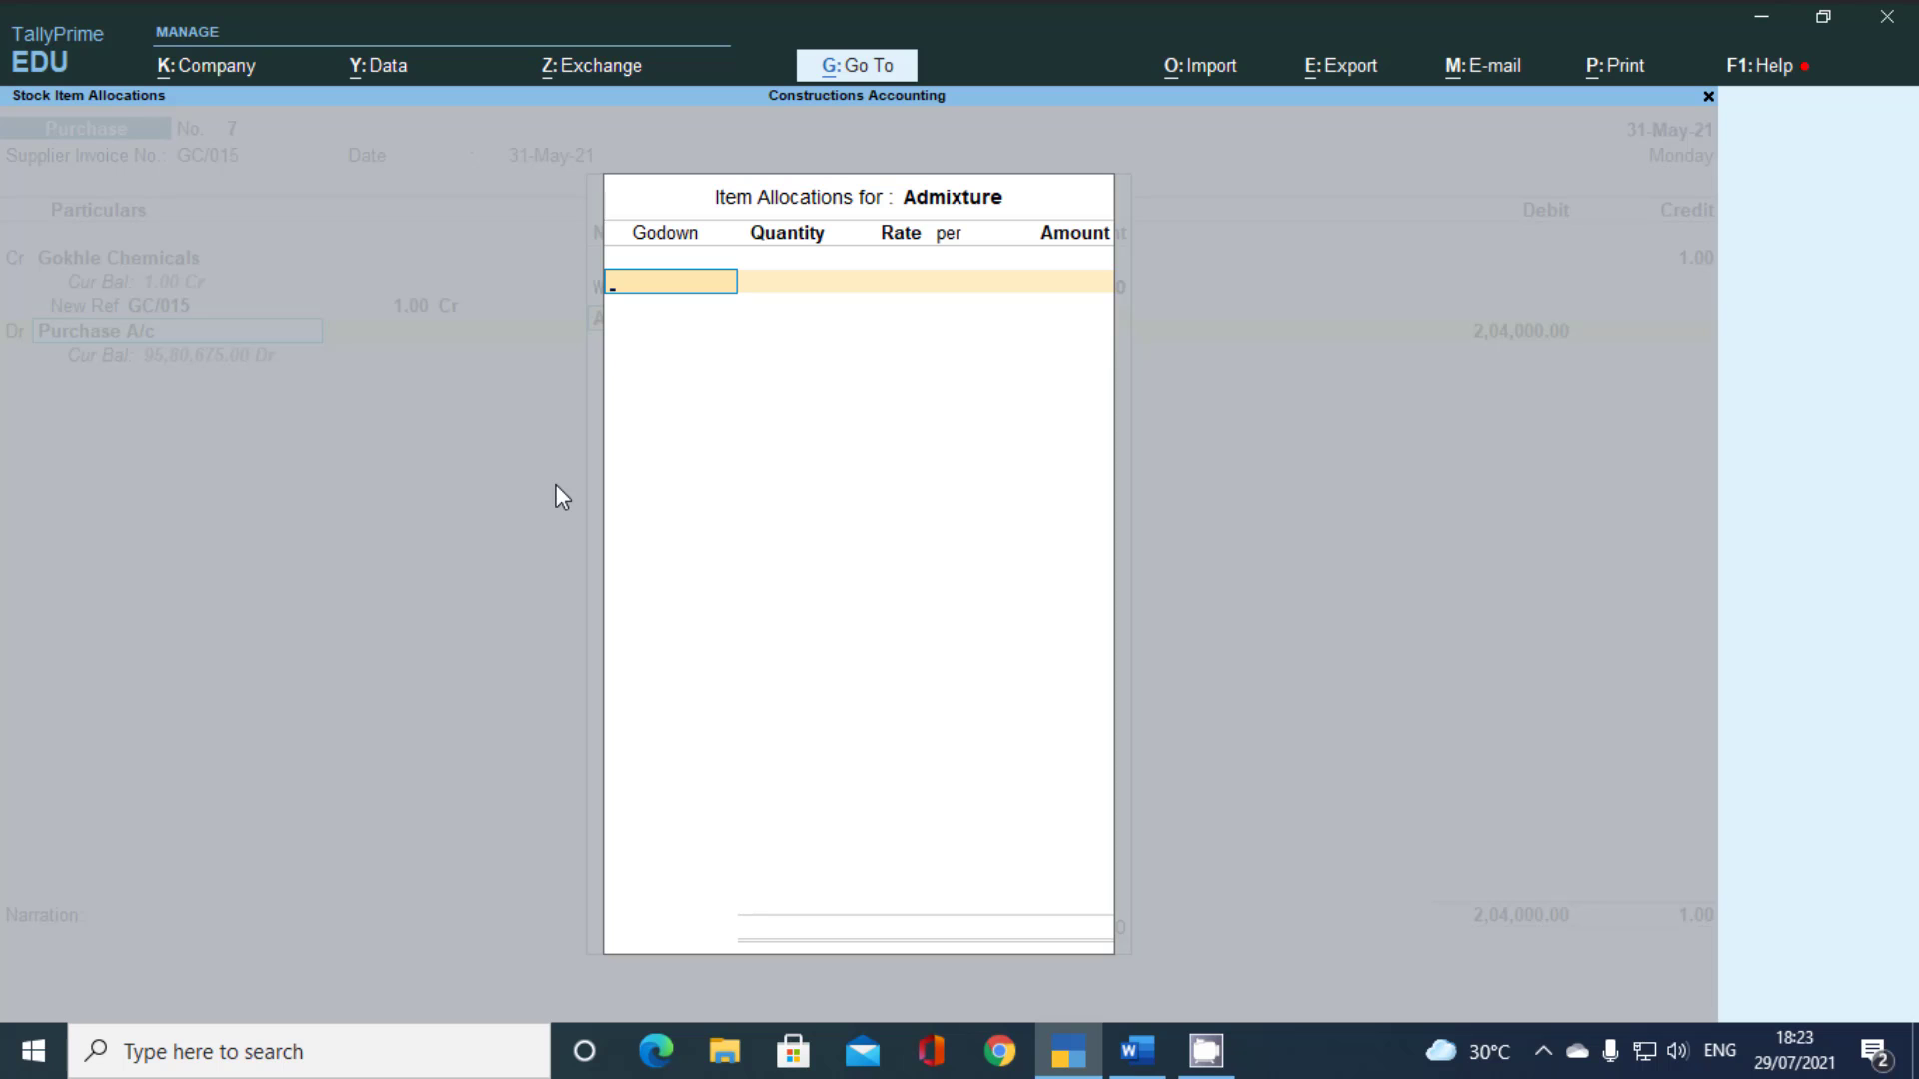
pyautogui.press('Return')
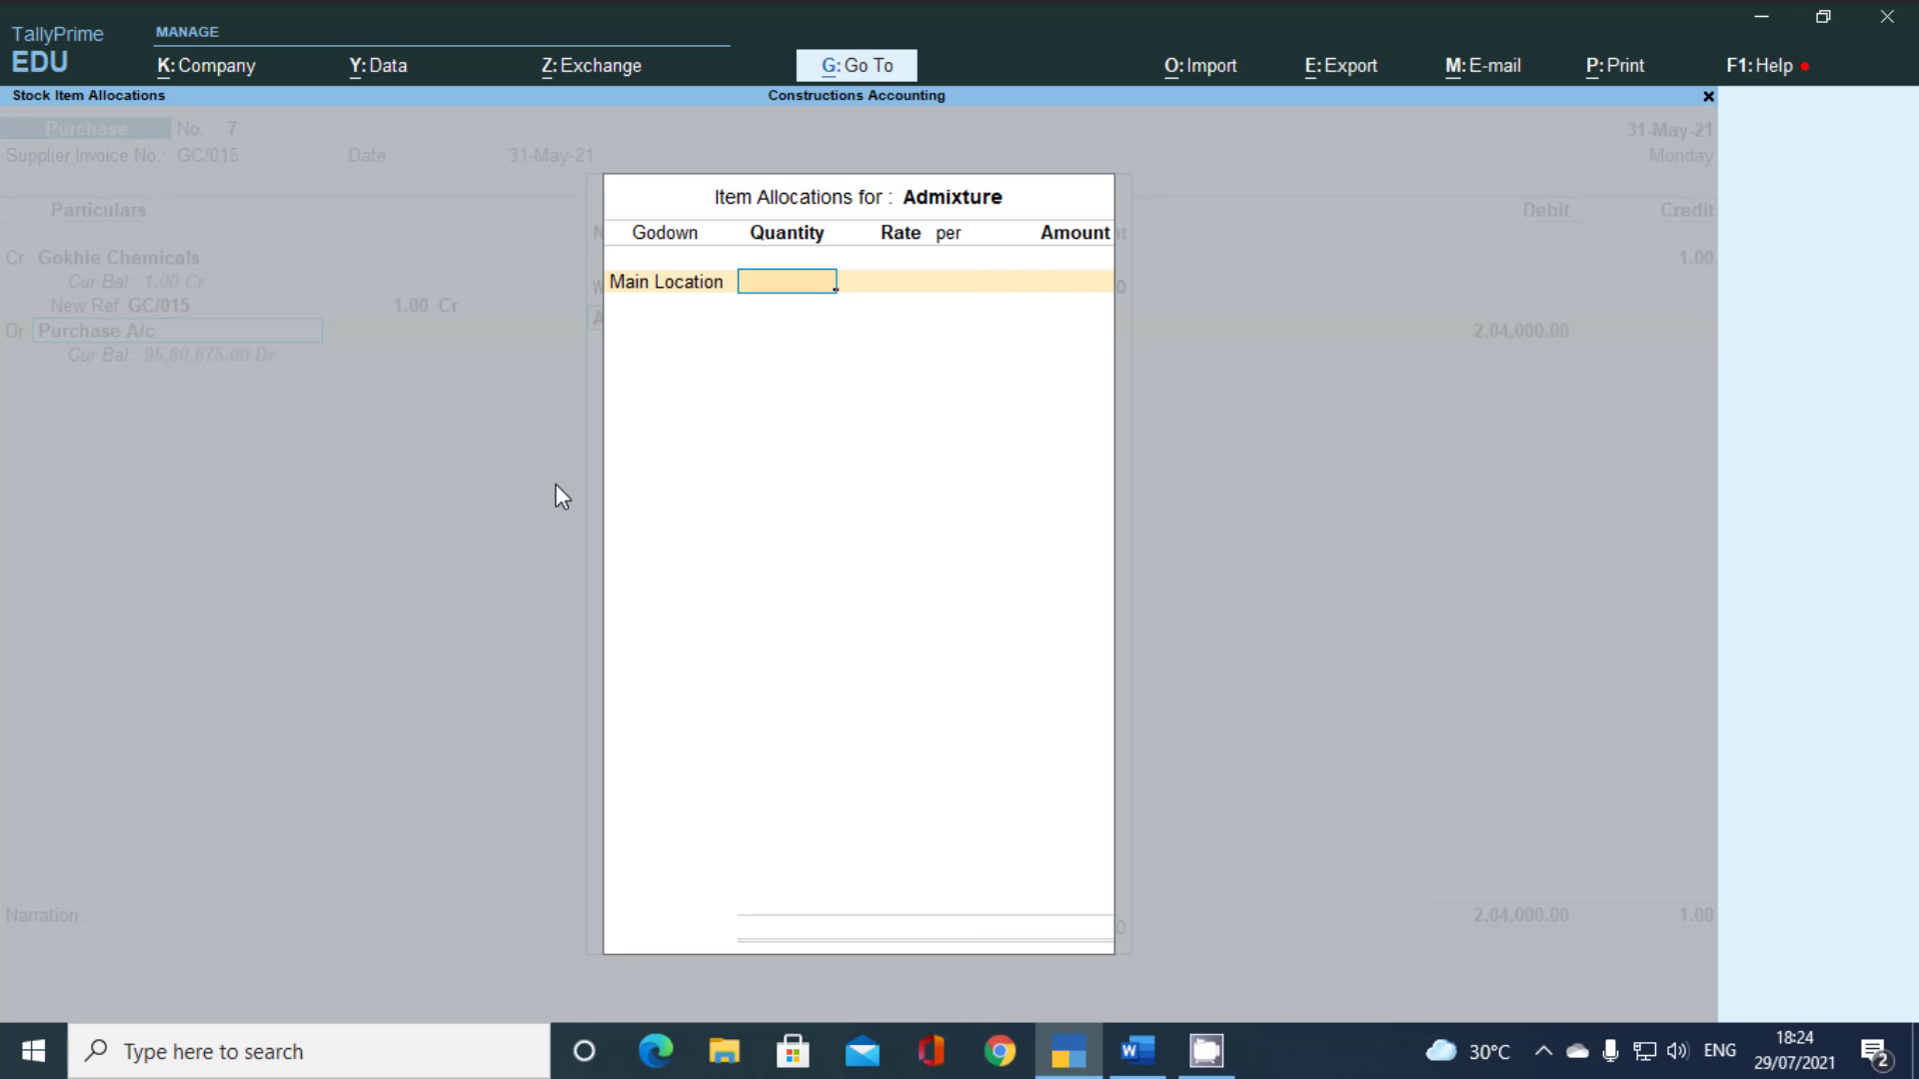
pyautogui.hotkey('alt', 'Tab')
pyautogui.hotkey('alt', 'Tab')
pyautogui.write('1,600')
pyautogui.press('Return')
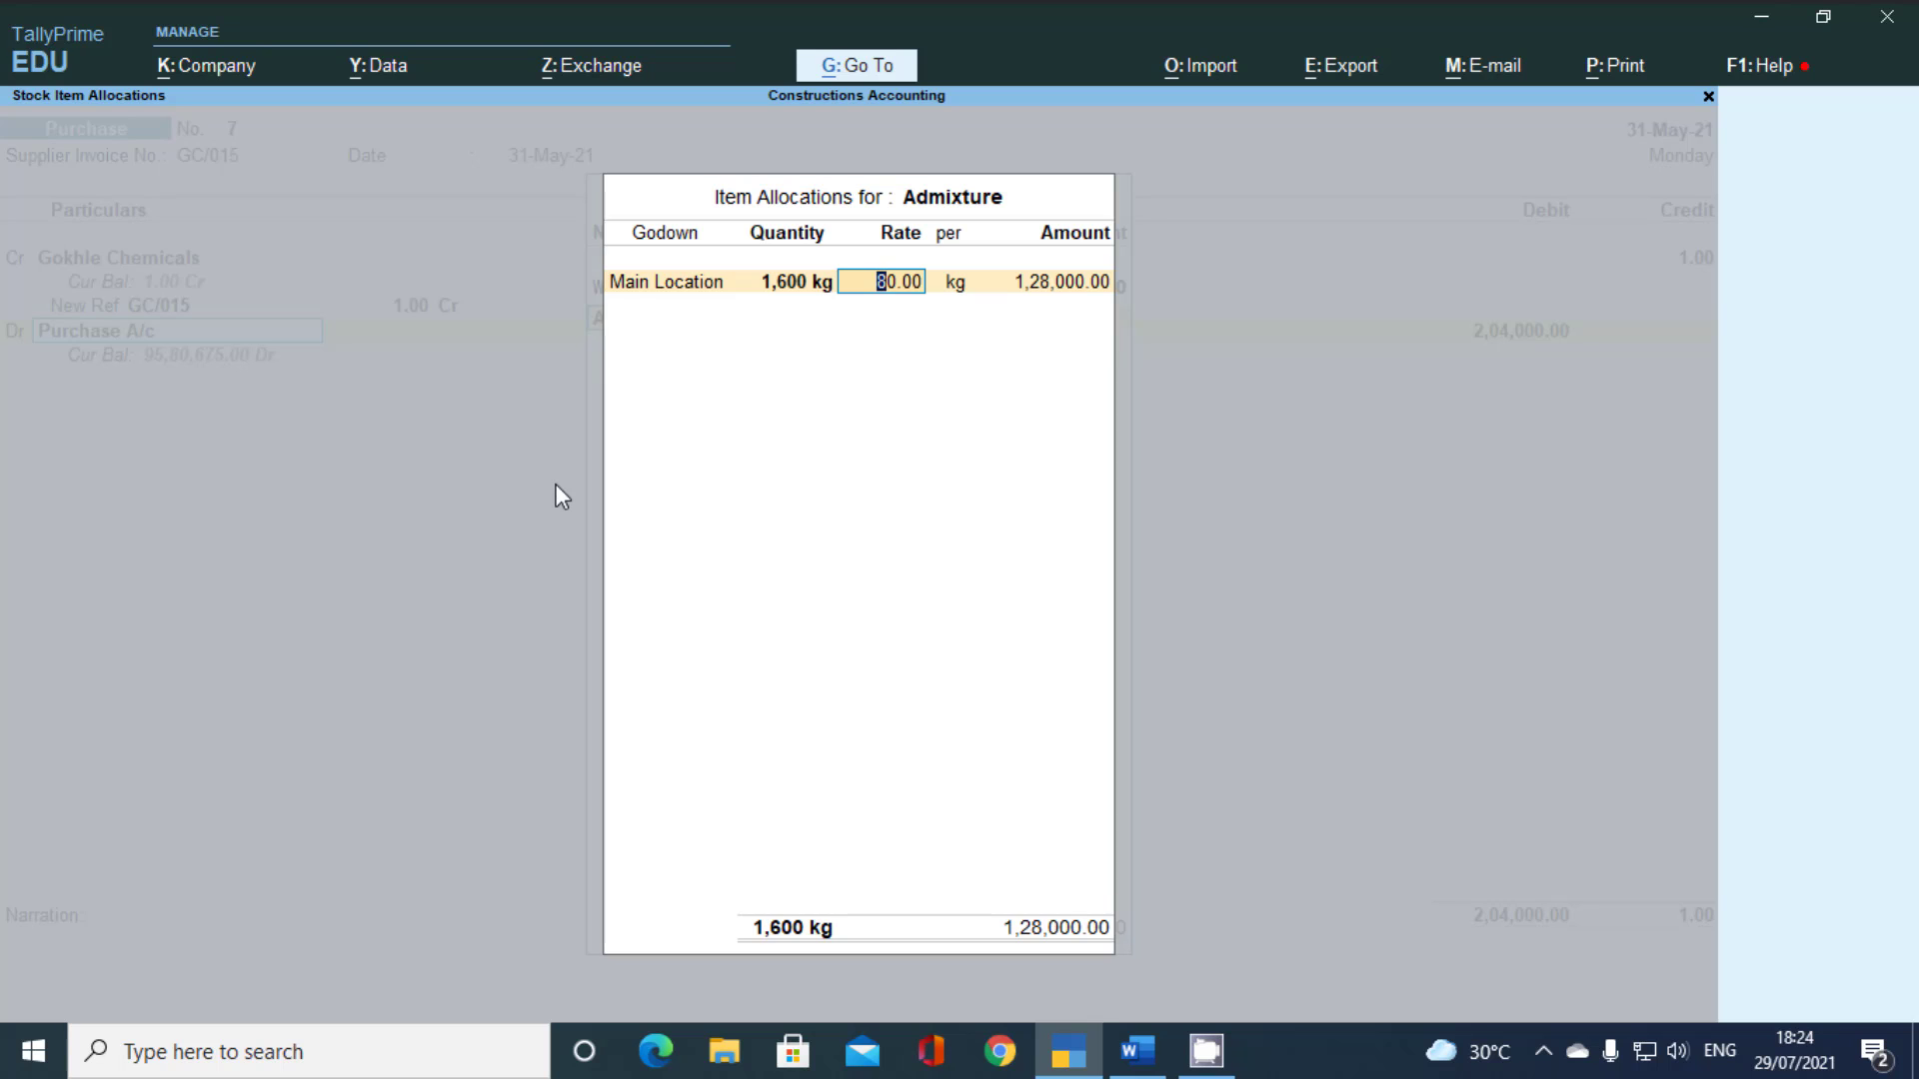
pyautogui.press('Return')
pyautogui.press('Return')
pyautogui.press('Return')
pyautogui.press('Return')
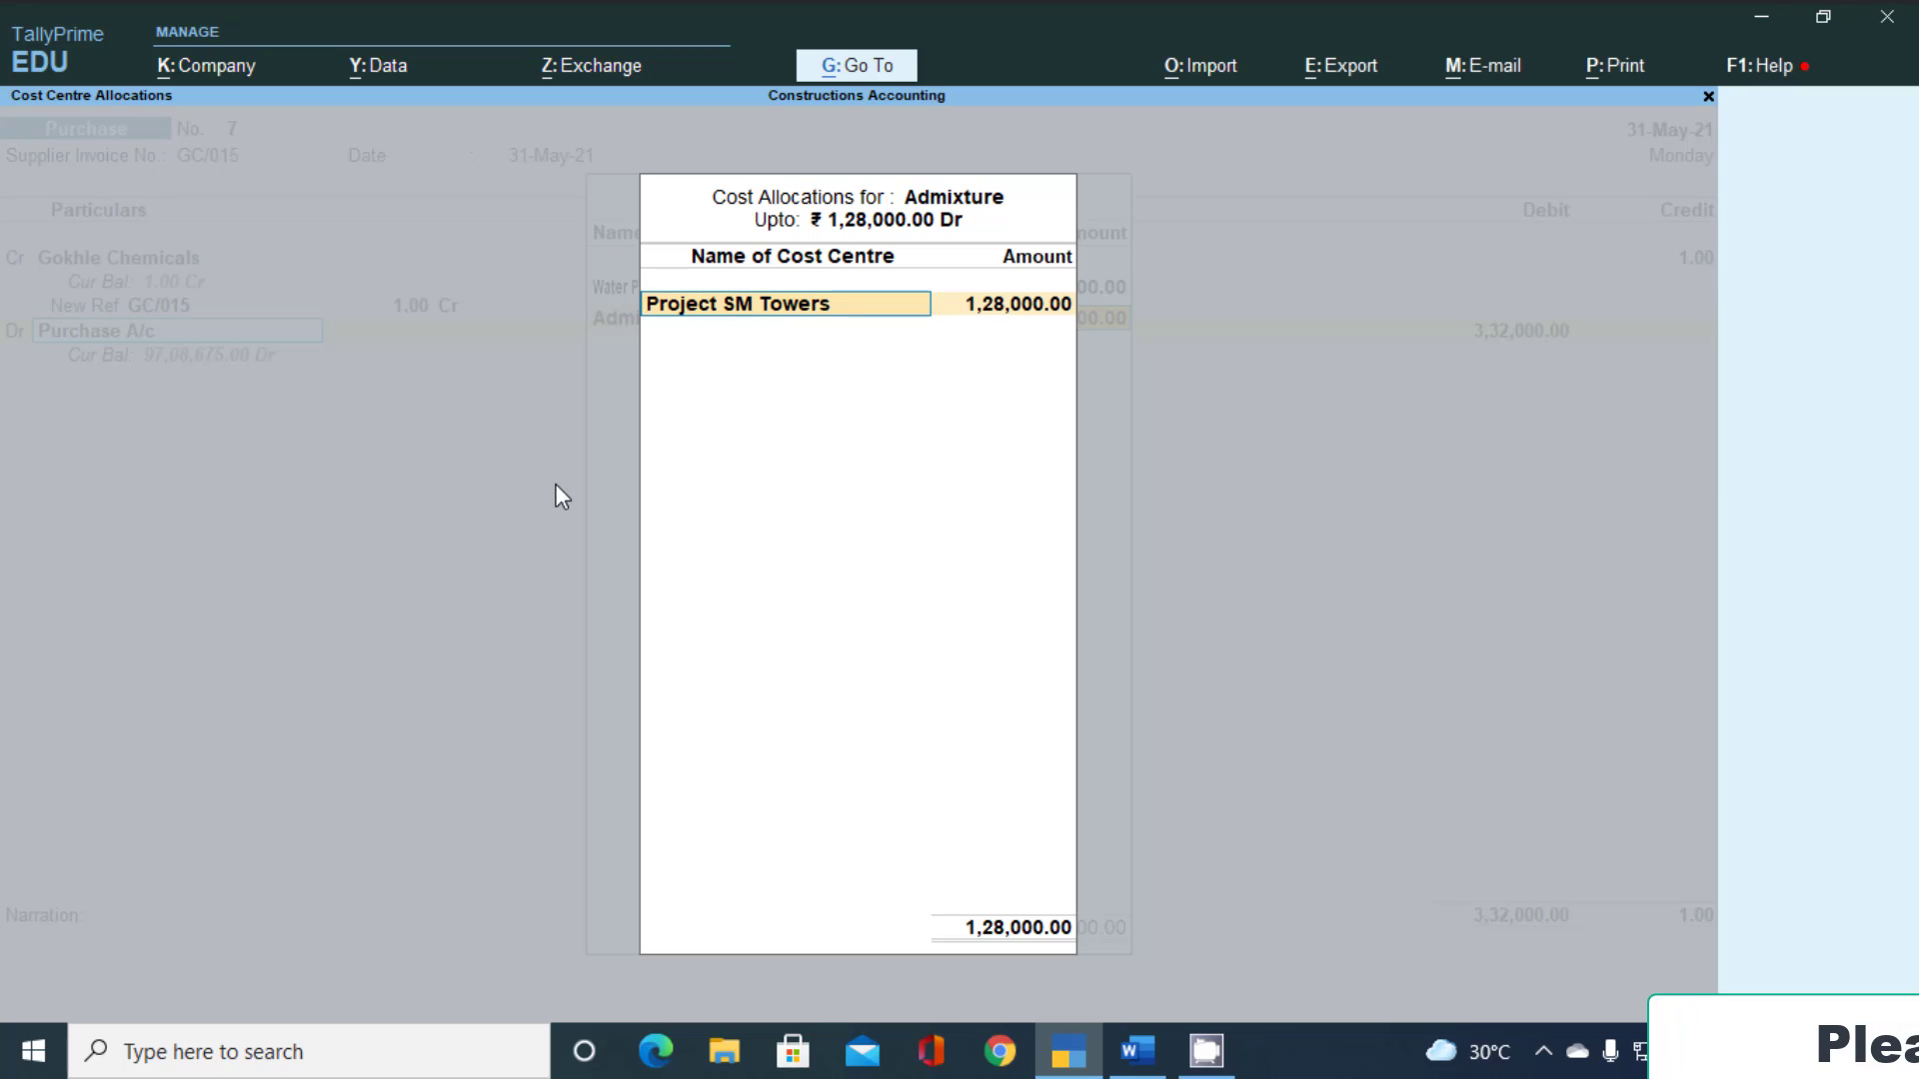
pyautogui.write('P')
pyautogui.press('Down')
pyautogui.press('Return')
pyautogui.press('Return')
pyautogui.press('Return')
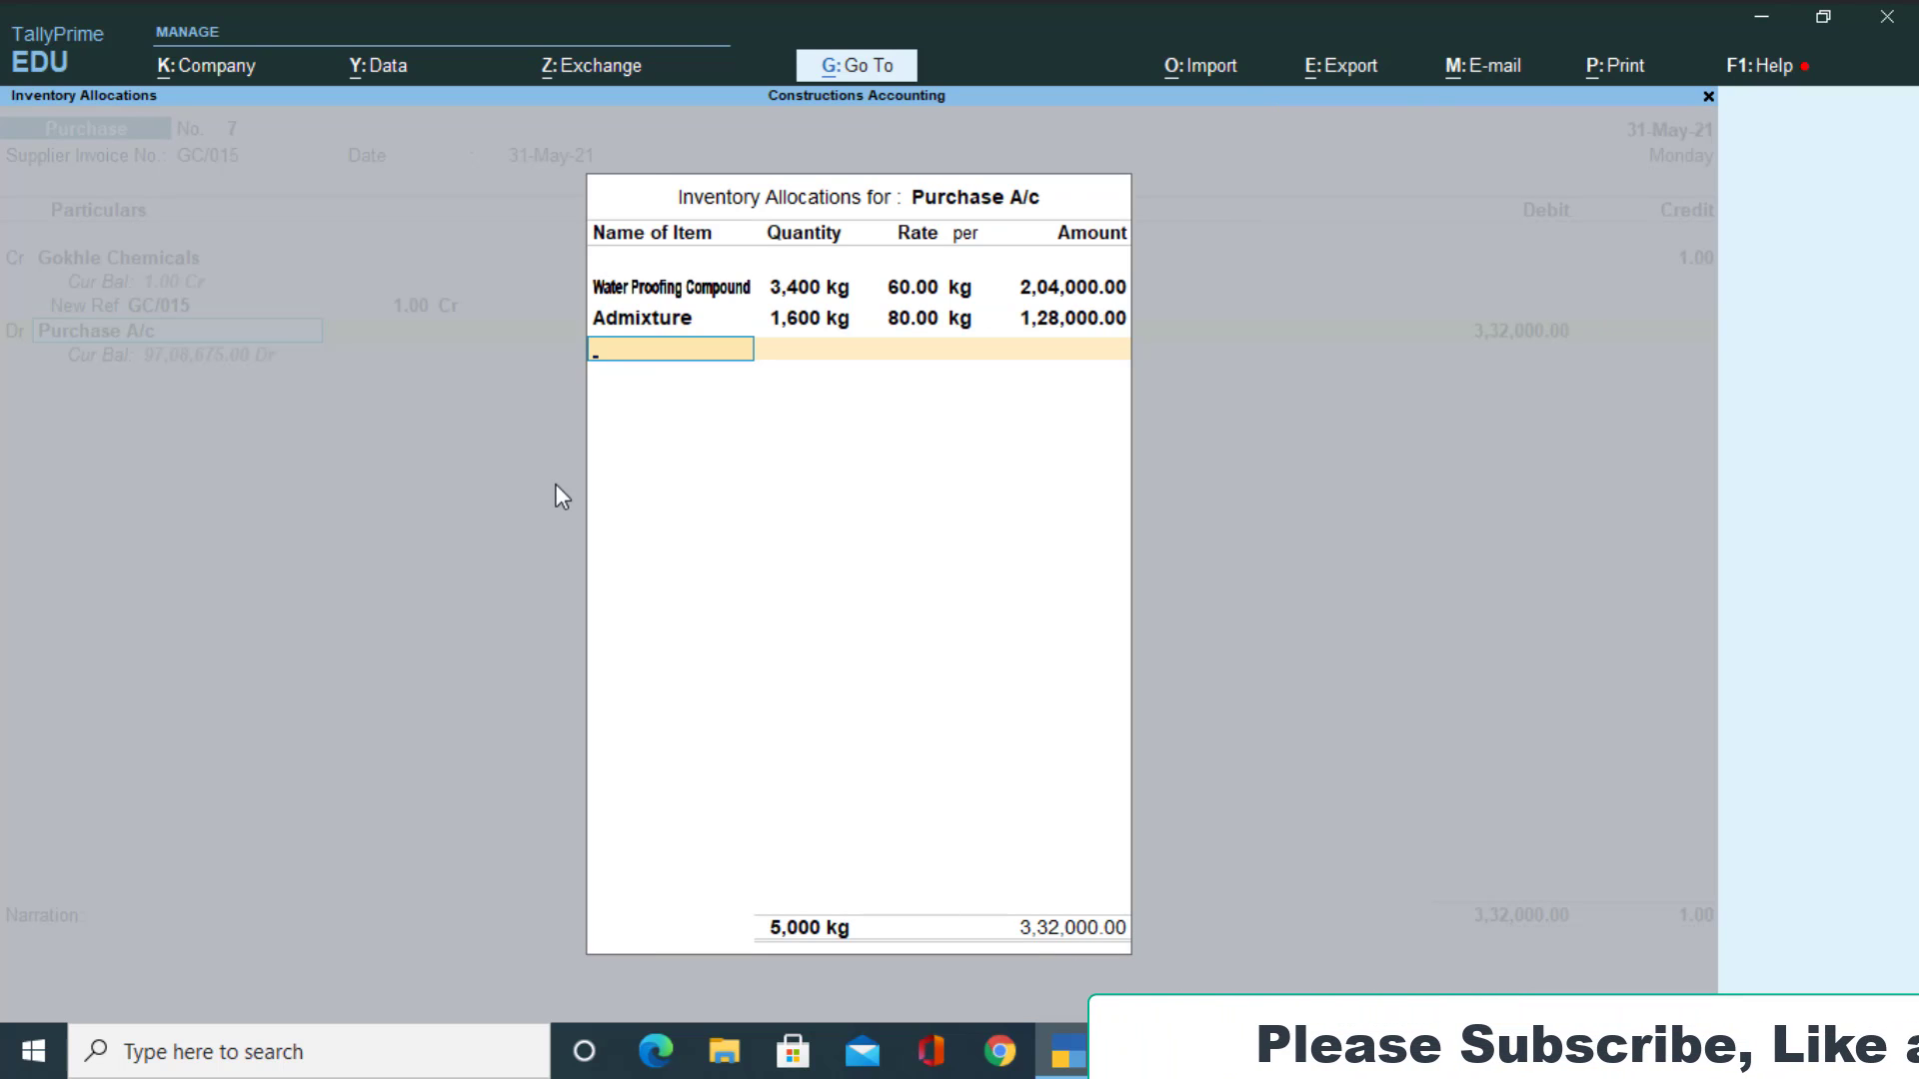
# Correct Gokhle Chemicals' credit to 3,32,000.00 and apply it in full to bill GC/015
pyautogui.press('Return')
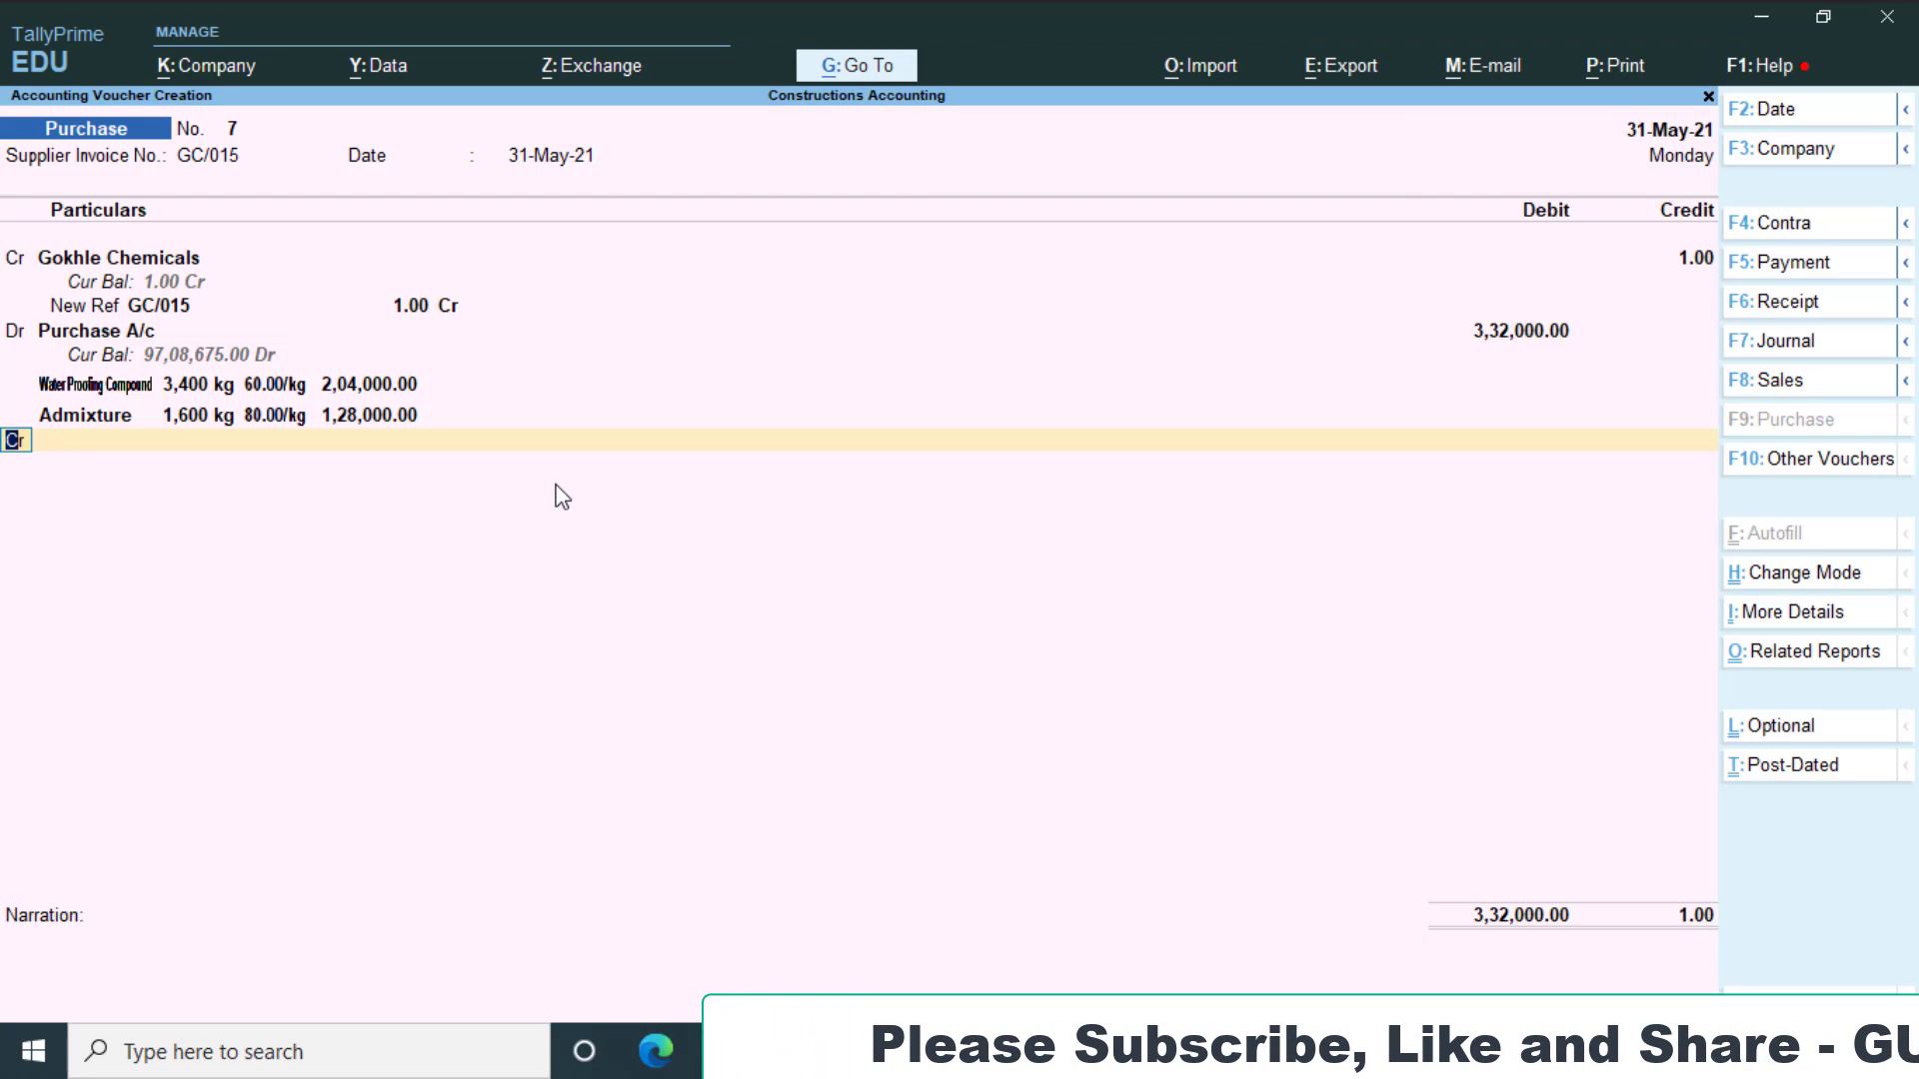
pyautogui.press('Up')
pyautogui.press('Up')
pyautogui.press('Up')
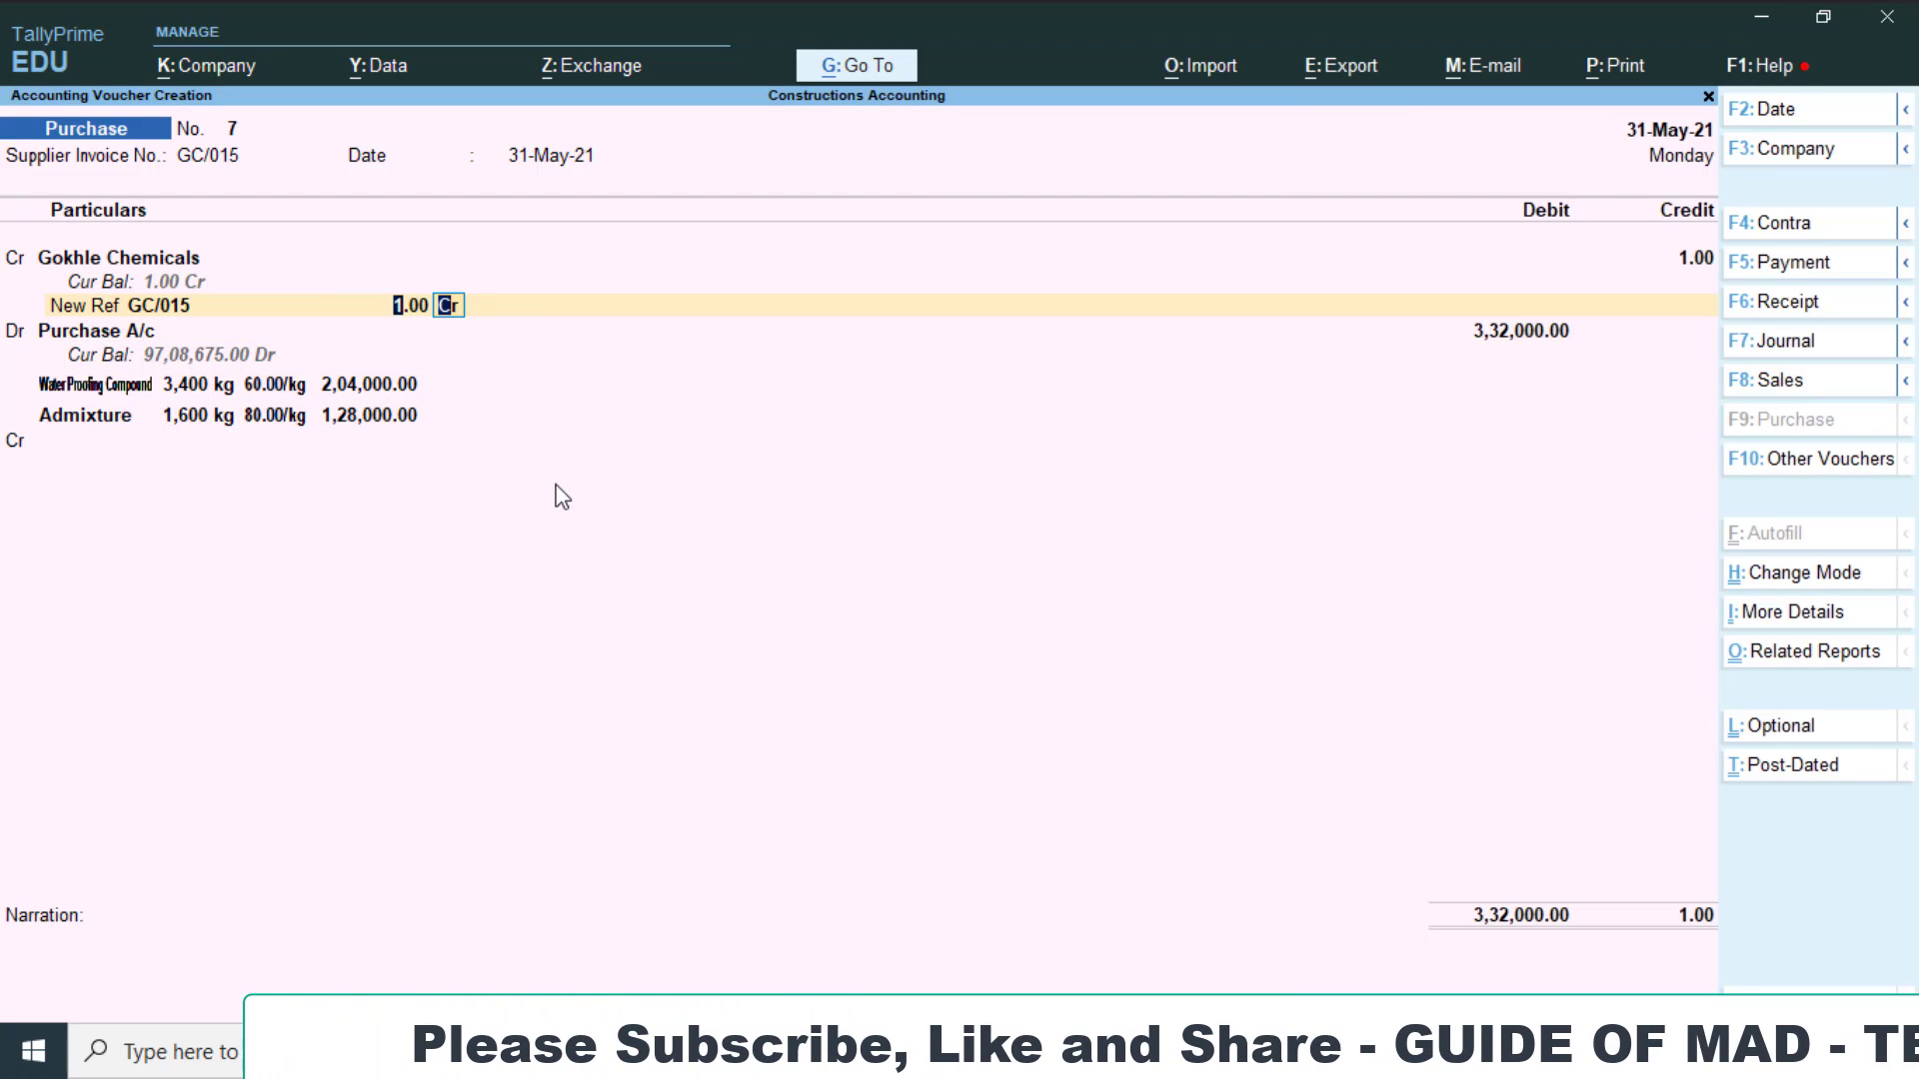
pyautogui.hotkey('shift', 'Tab')
pyautogui.hotkey('shift', 'Tab')
pyautogui.hotkey('shift', 'Tab')
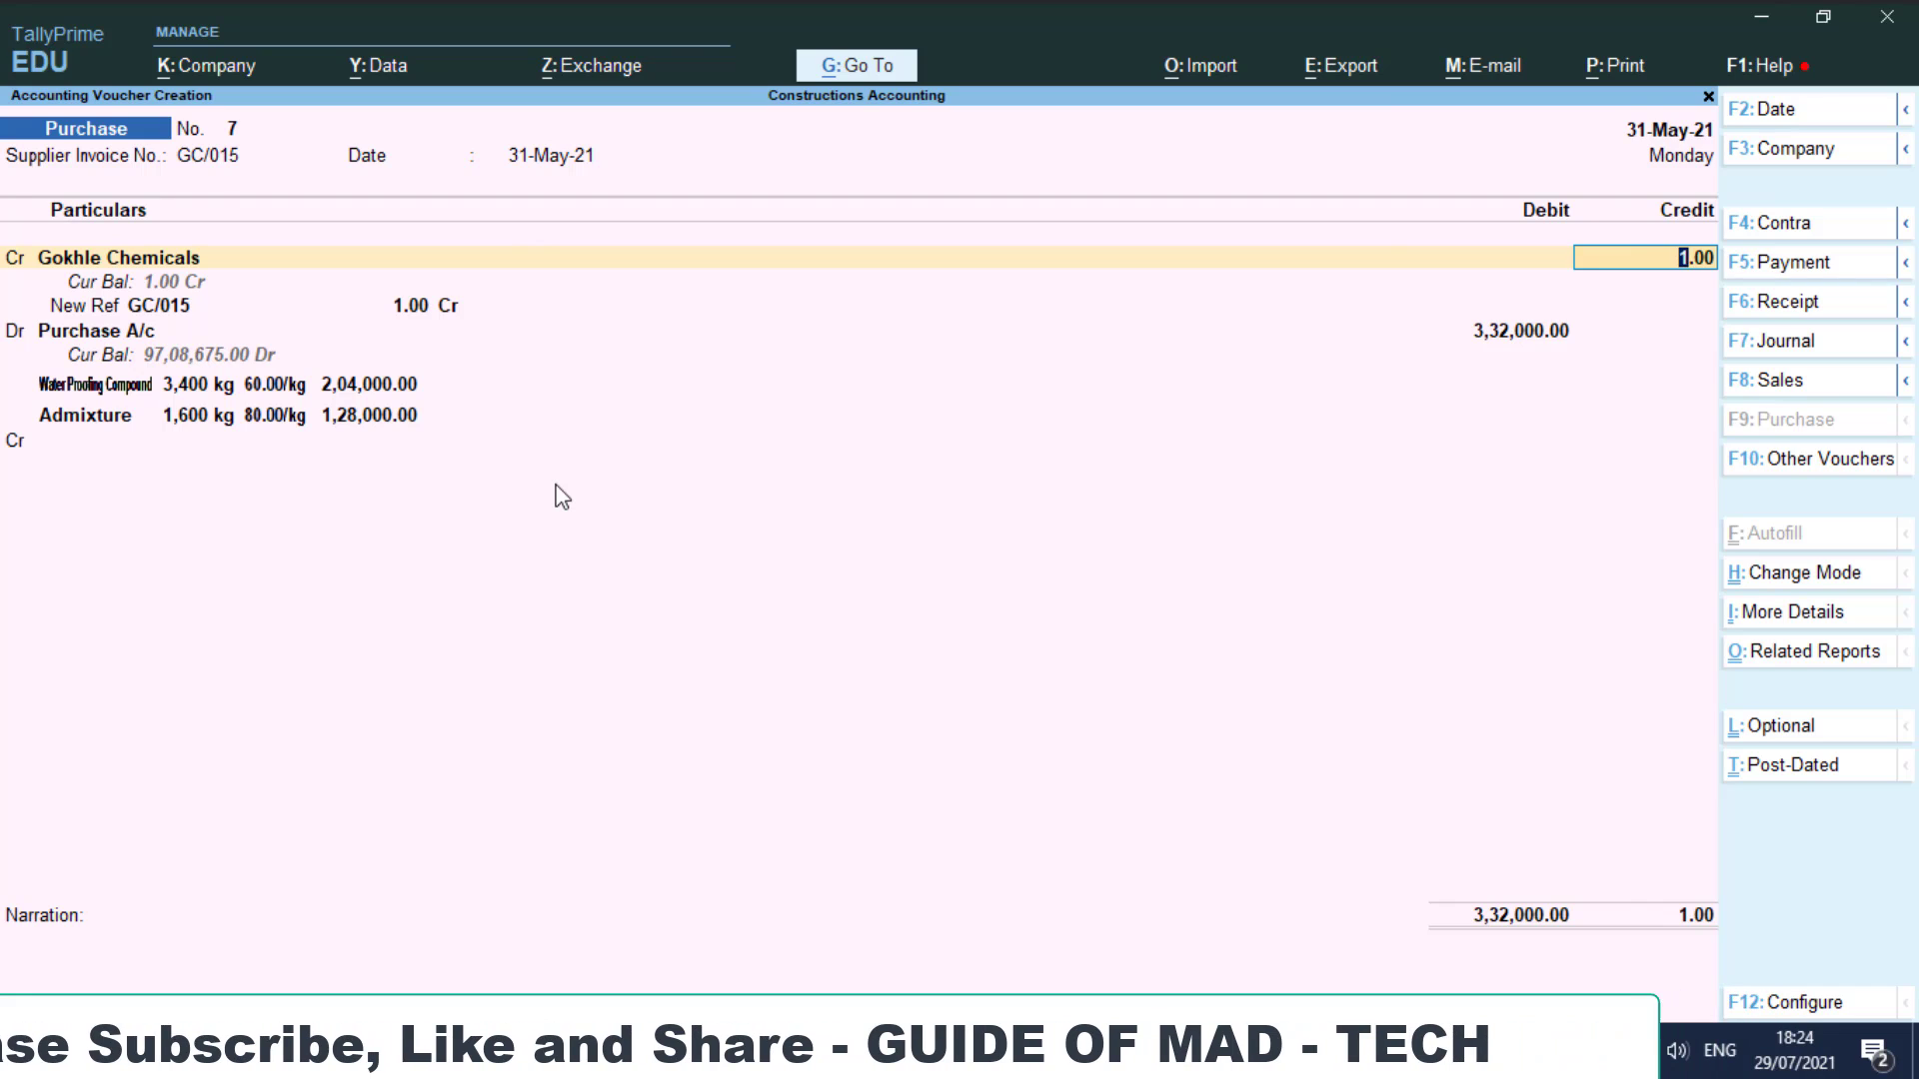
pyautogui.write('3,32,')
pyautogui.write('000')
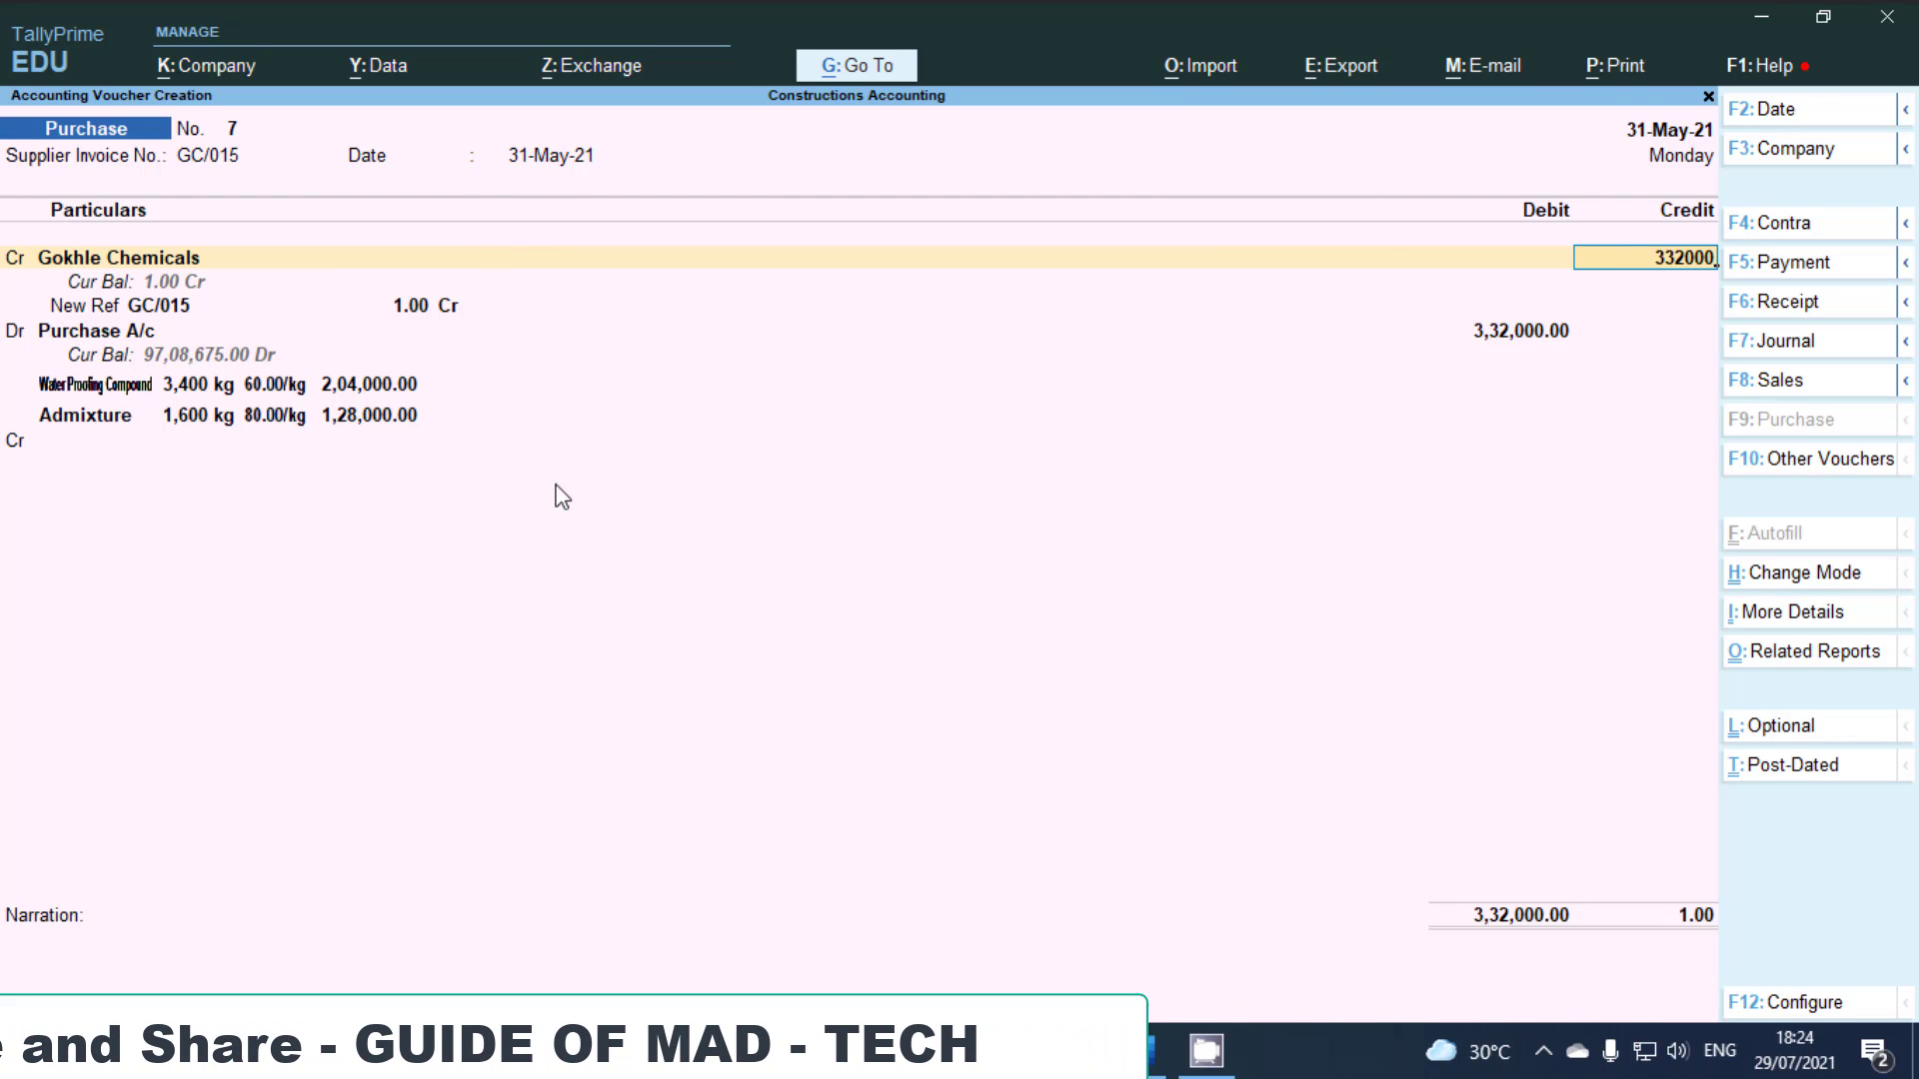
pyautogui.press('Return')
pyautogui.press('Return')
pyautogui.press('Return')
pyautogui.press('Return')
pyautogui.press('Return')
pyautogui.press('Return')
pyautogui.press('Return')
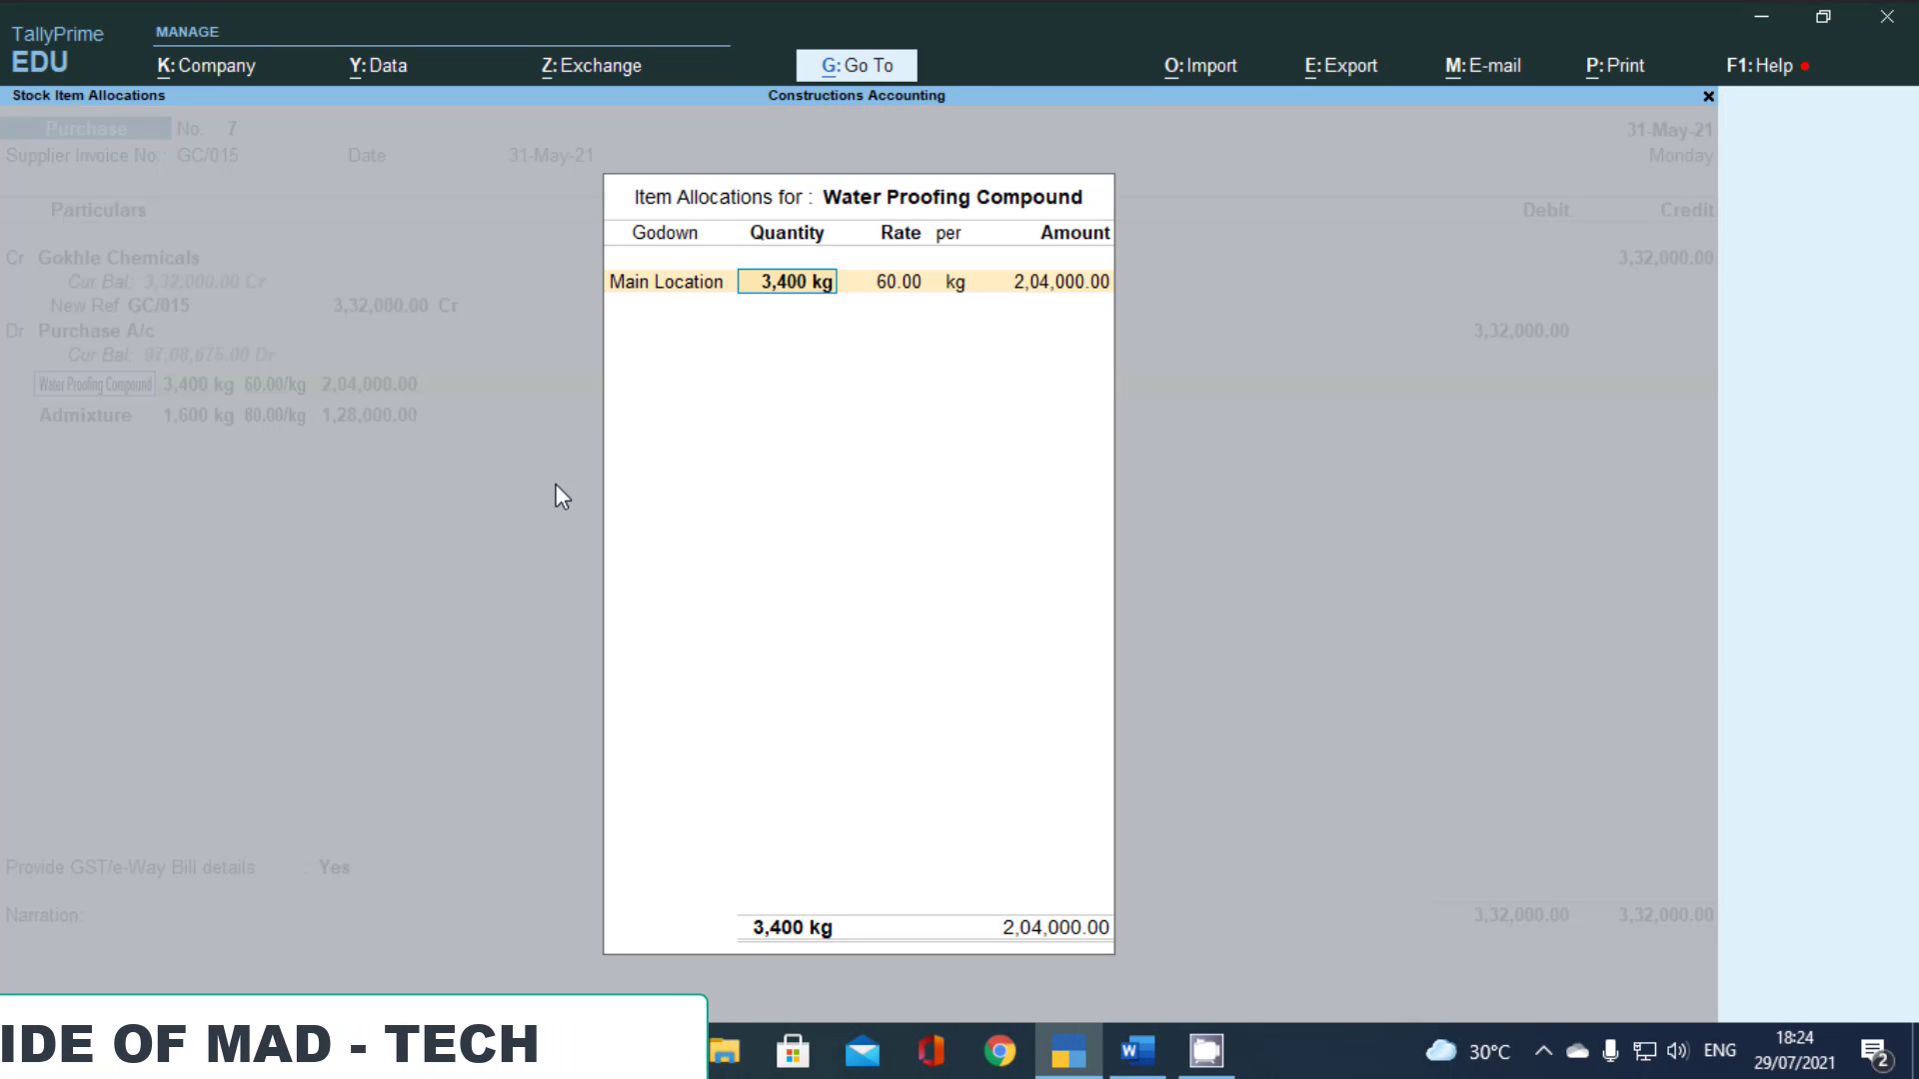
pyautogui.press('Return')
pyautogui.press('Return')
pyautogui.press('Return')
# Pass through the item allocations again and accept purchase voucher 7
pyautogui.press('Return')
pyautogui.press('Return')
pyautogui.press('Return')
pyautogui.press('Return')
pyautogui.press('Return')
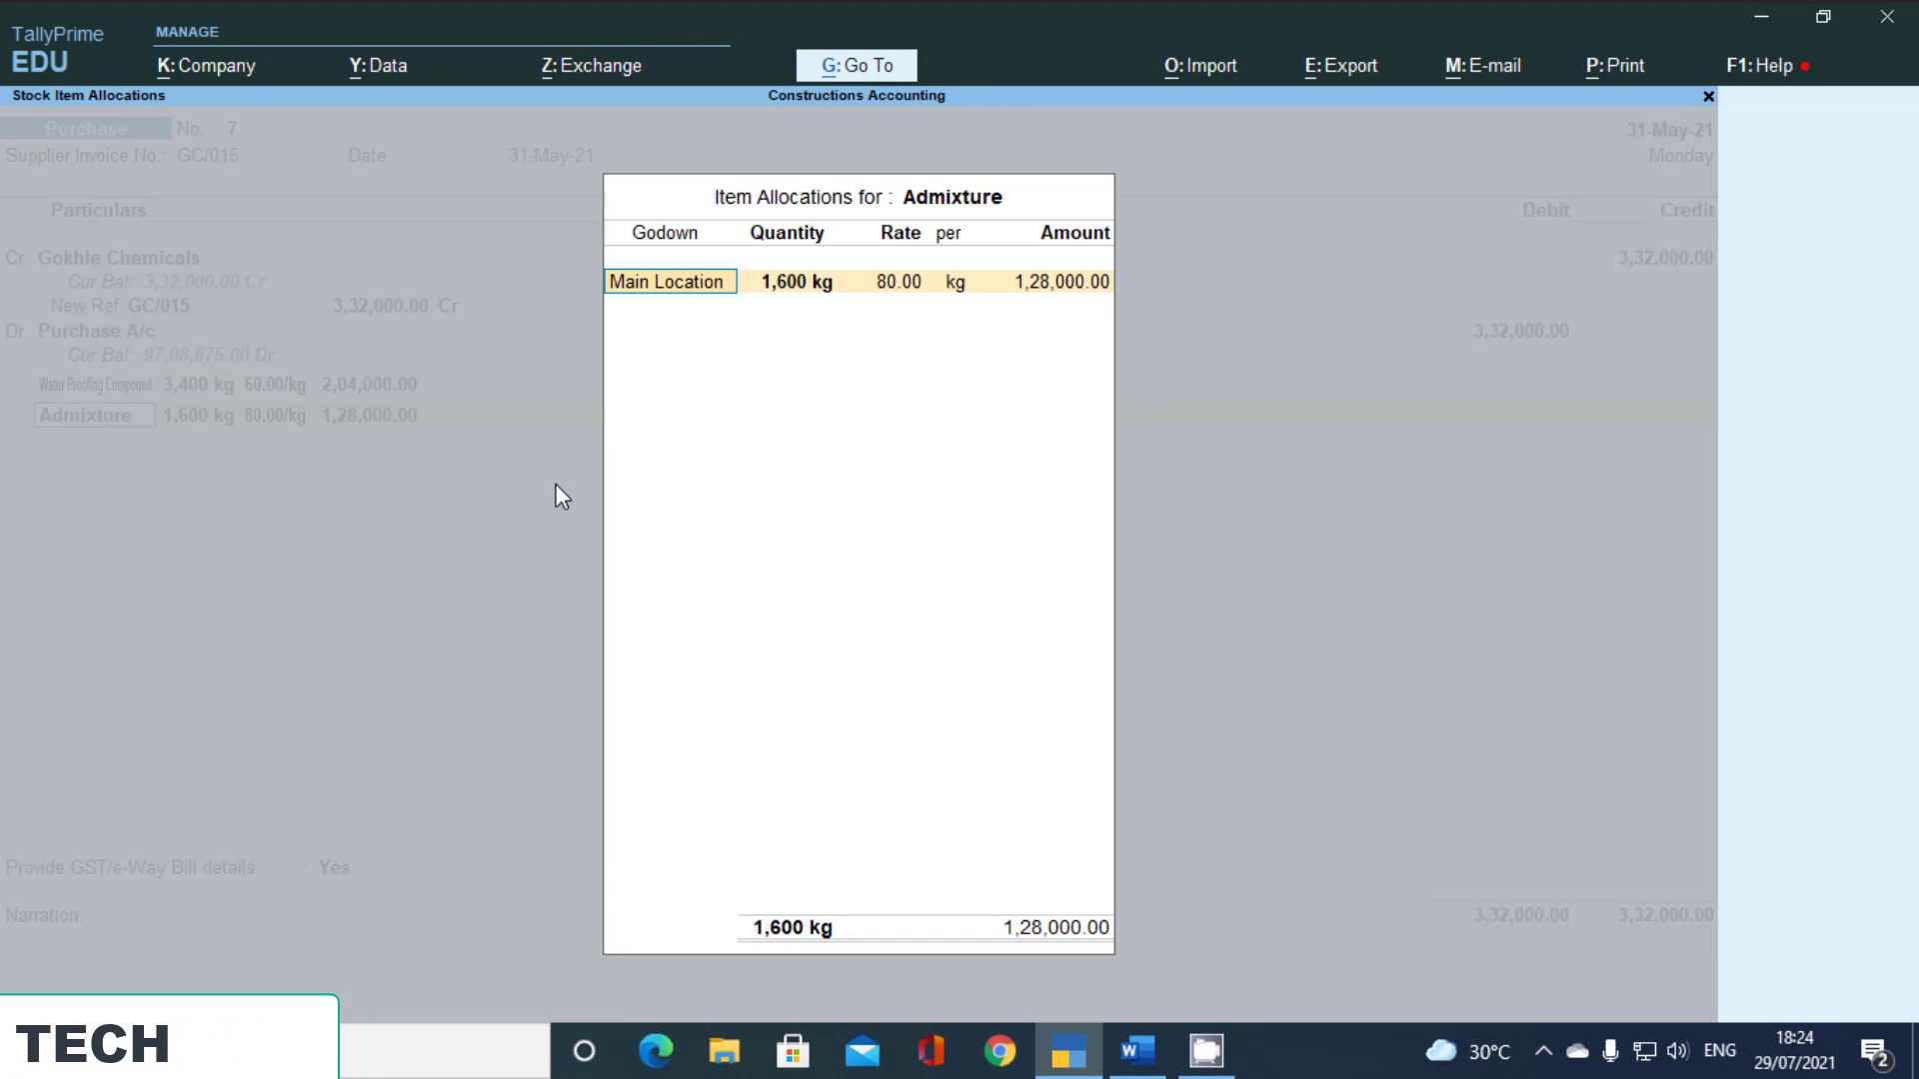
pyautogui.press('Return')
pyautogui.press('Return')
pyautogui.press('Return')
pyautogui.press('Return')
pyautogui.press('Return')
pyautogui.press('Return')
pyautogui.press('Return')
pyautogui.press('Return')
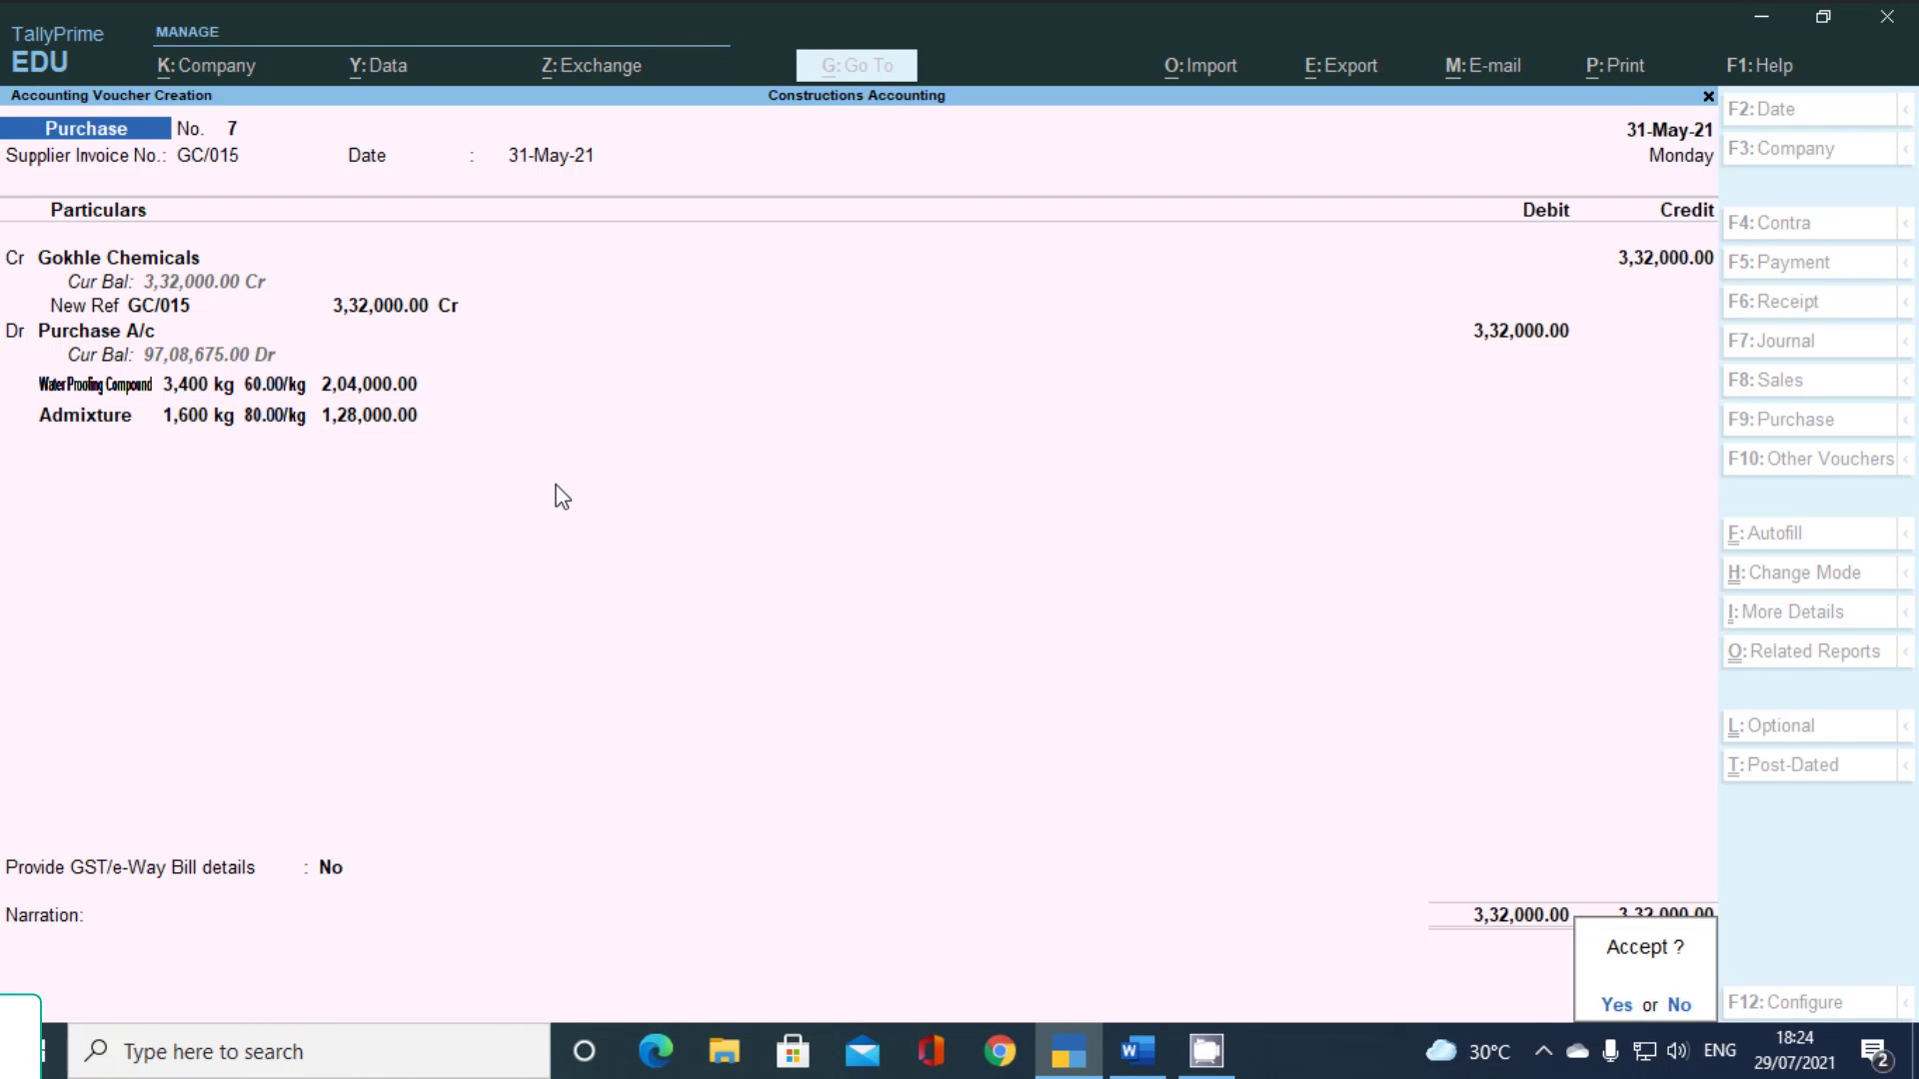
pyautogui.press('Return')
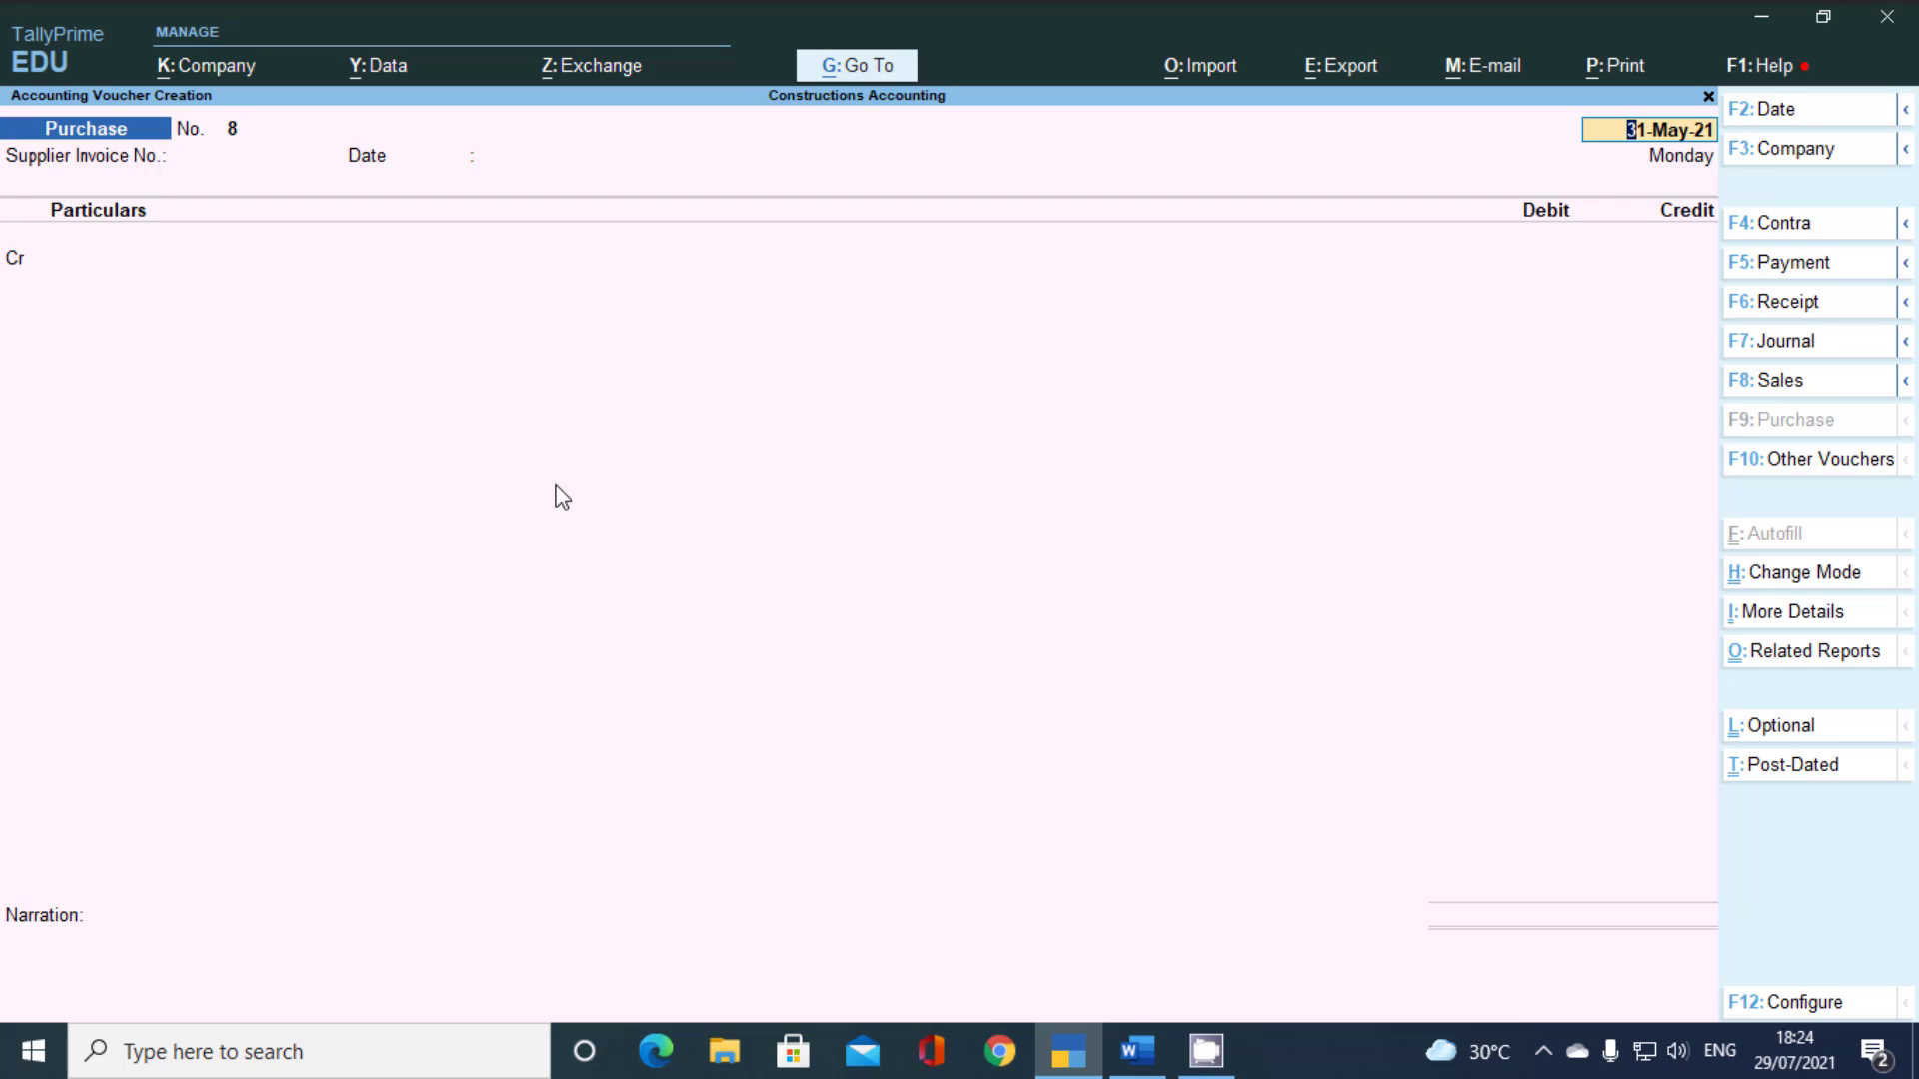
# Quit voucher entry and show the detailed Balance Sheet (1,58,23,675.00), moving to Closing Stock
pyautogui.press('Escape')
pyautogui.press('Return')
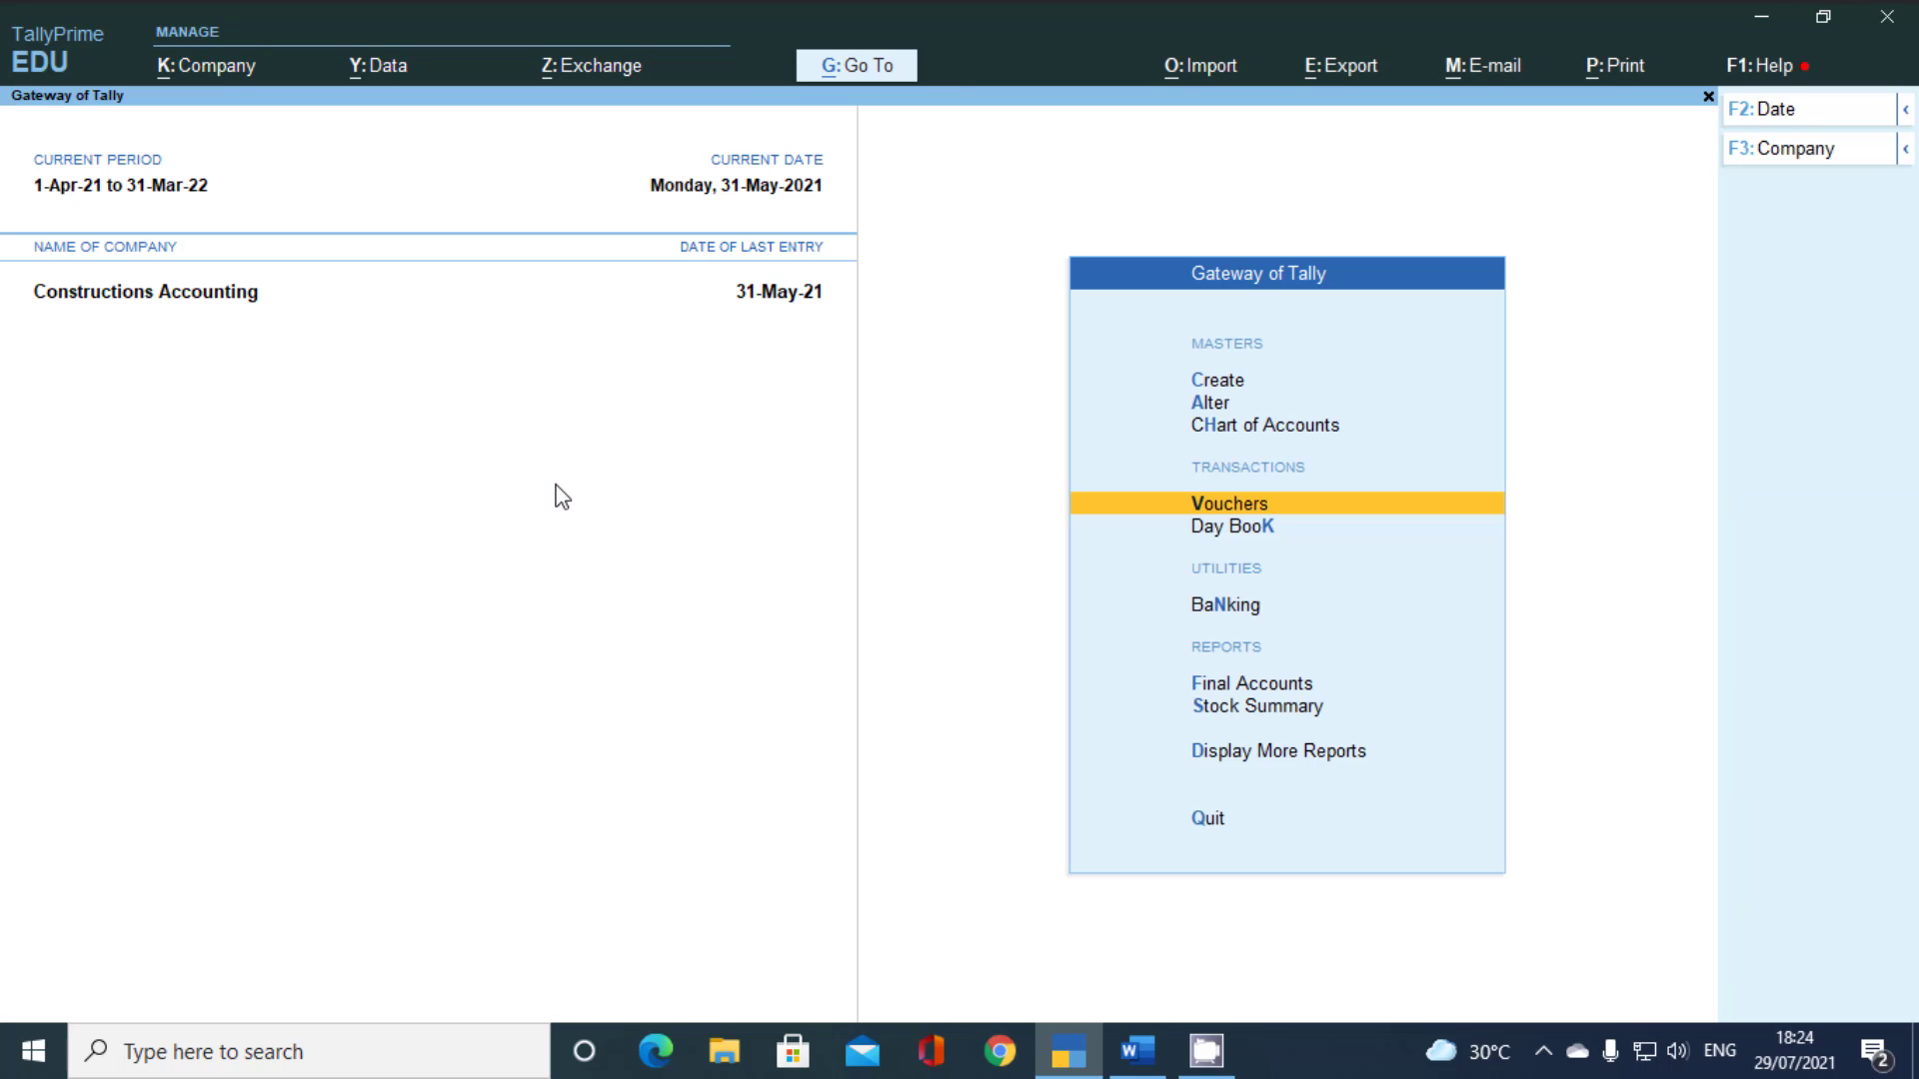
pyautogui.press('Down')
pyautogui.press('Down')
pyautogui.press('Down')
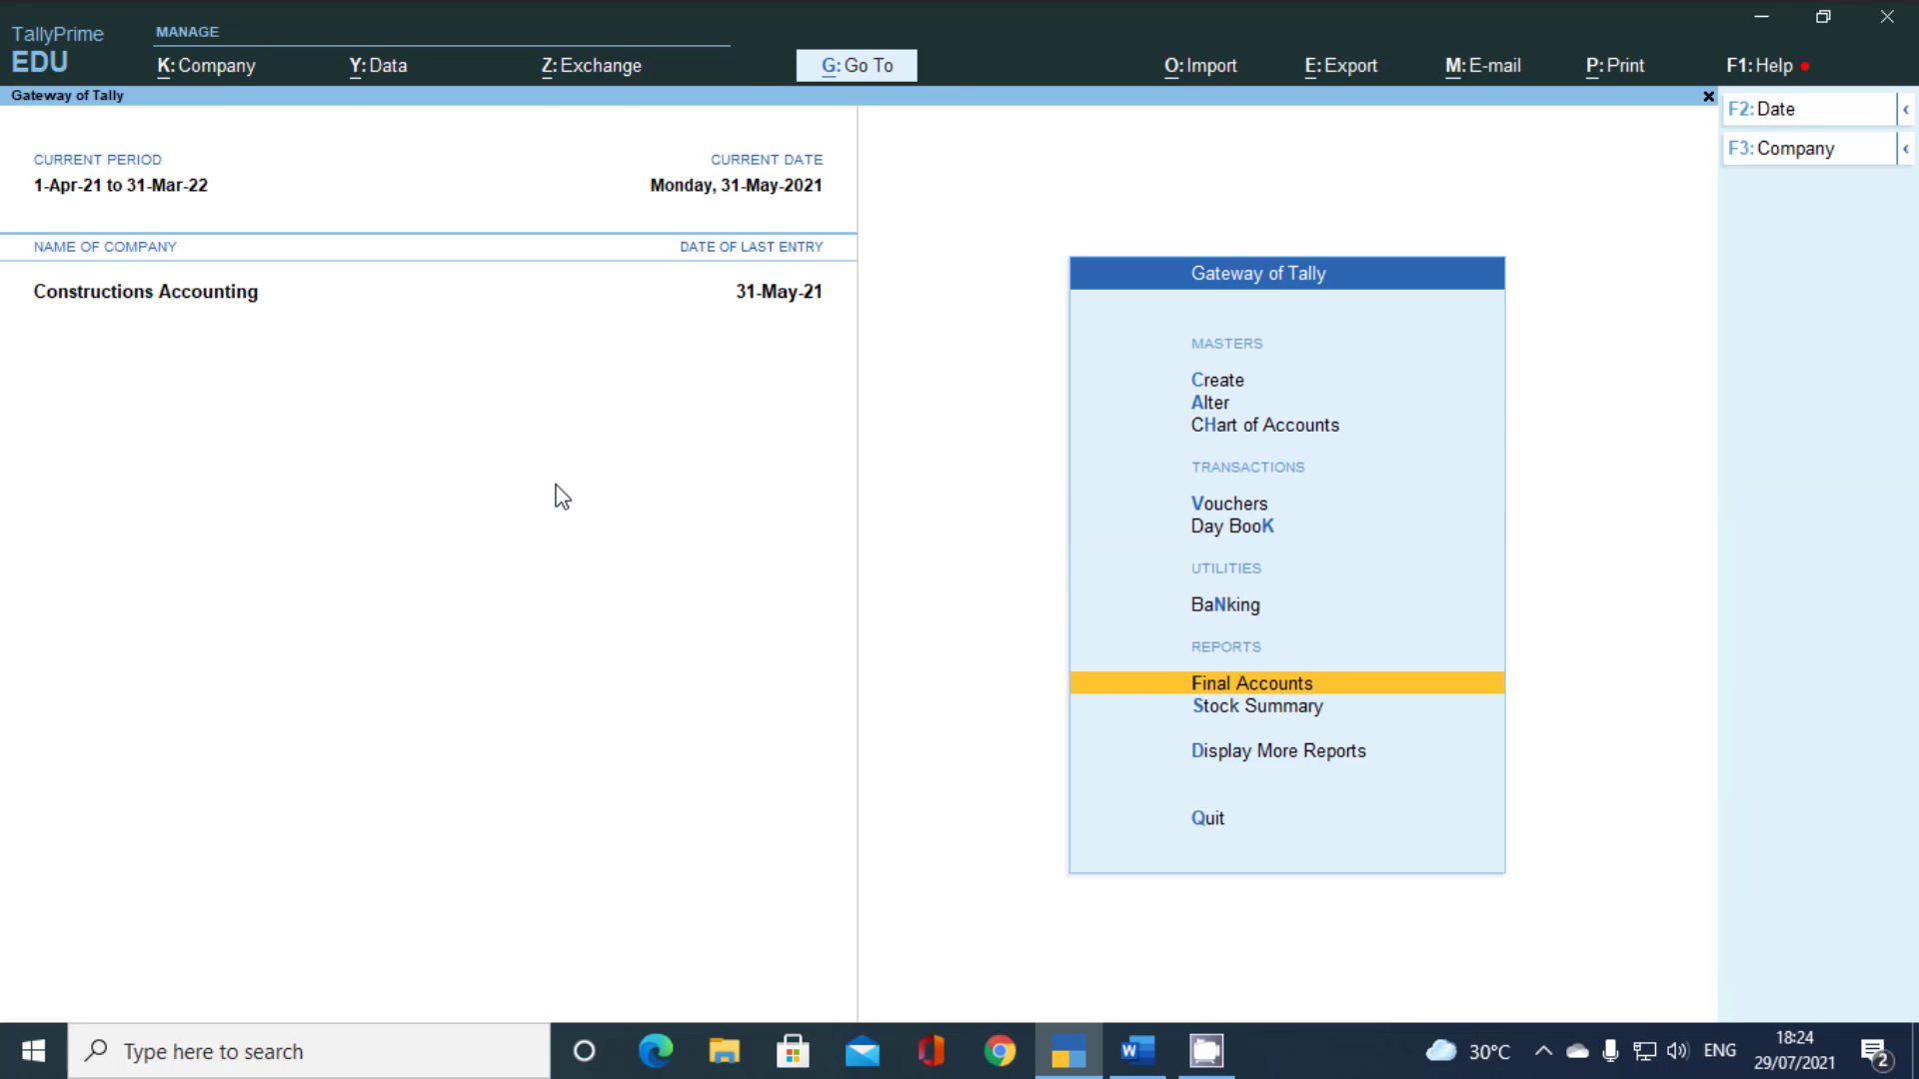
pyautogui.press('Return')
pyautogui.press('Return')
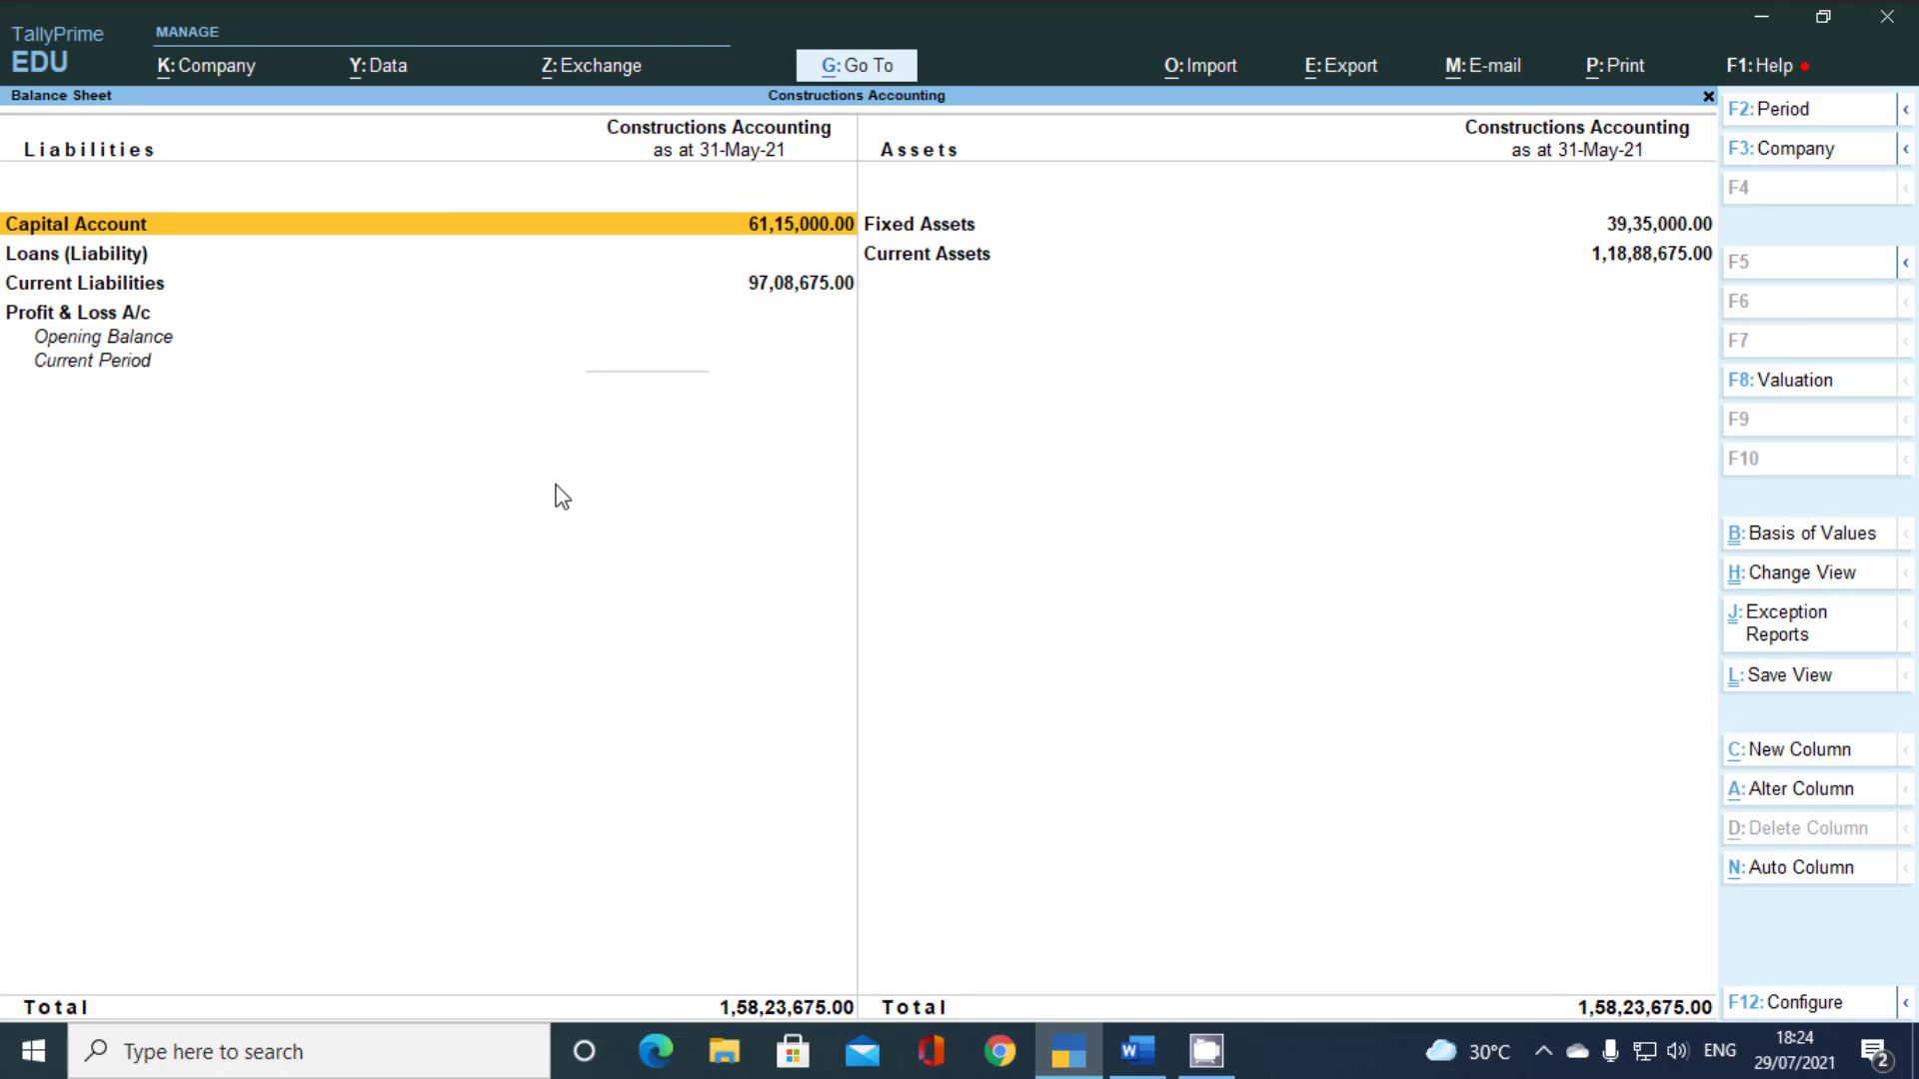
pyautogui.hotkey('alt', 'F5')
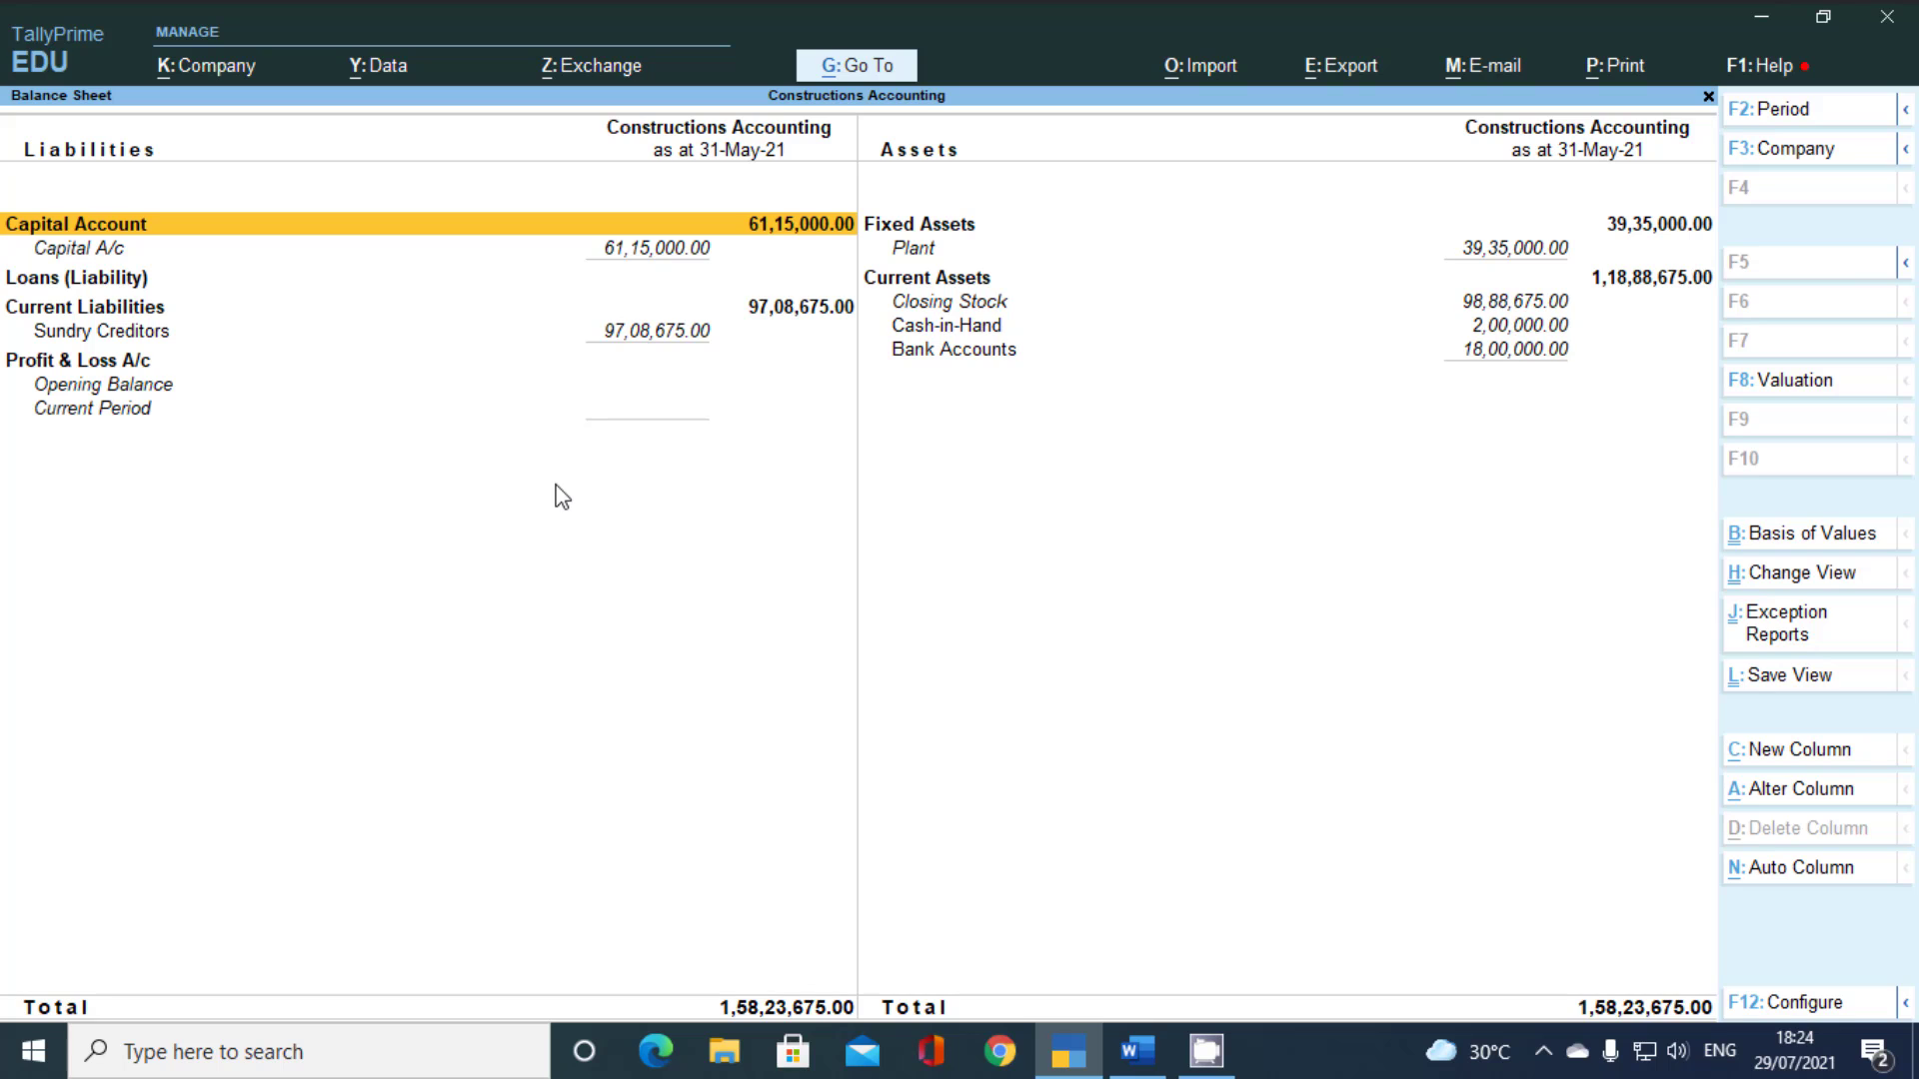
pyautogui.press('Right')
pyautogui.press('Down')
pyautogui.press('Down')
pyautogui.press('Down')
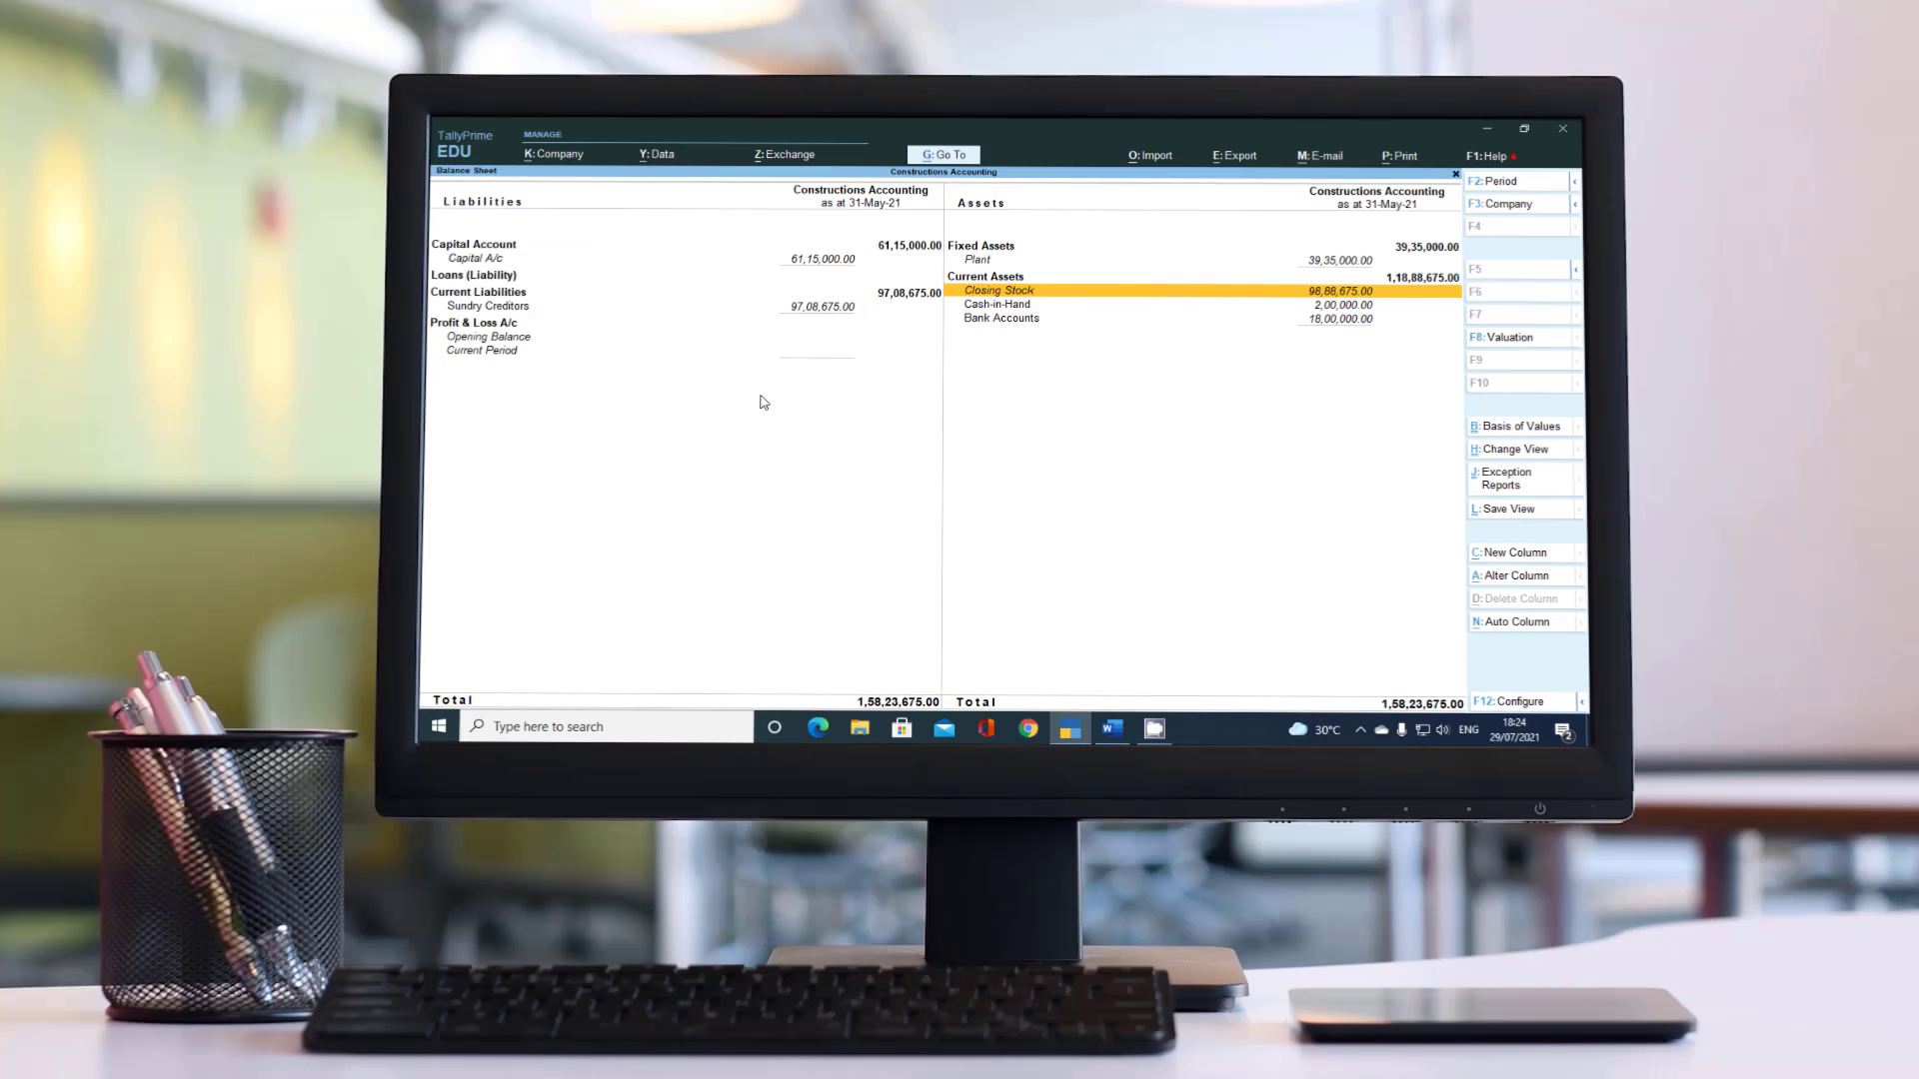
# Drill into Closing Stock and Sundry Creditors (97,08,675.00), then exit to the Gateway of Tally
pyautogui.press('Return')
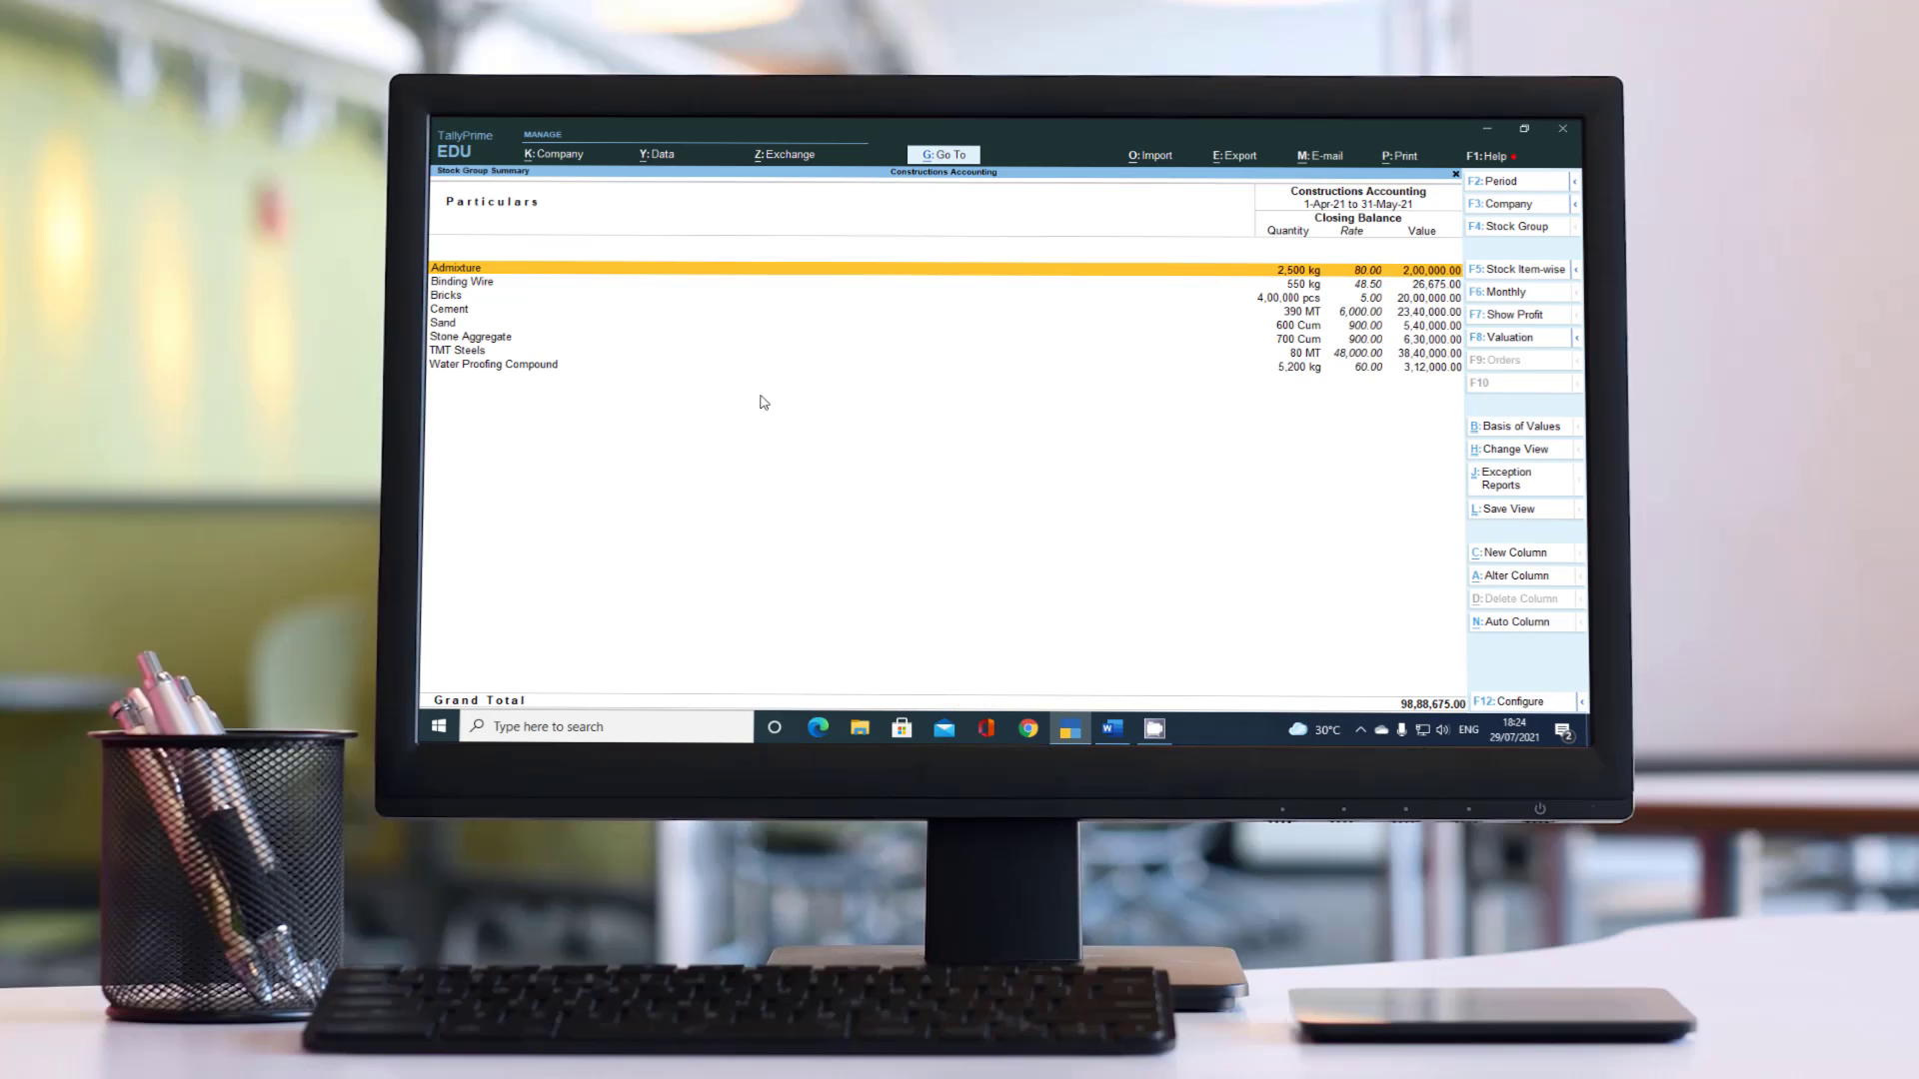
pyautogui.press('Escape')
pyautogui.press('Left')
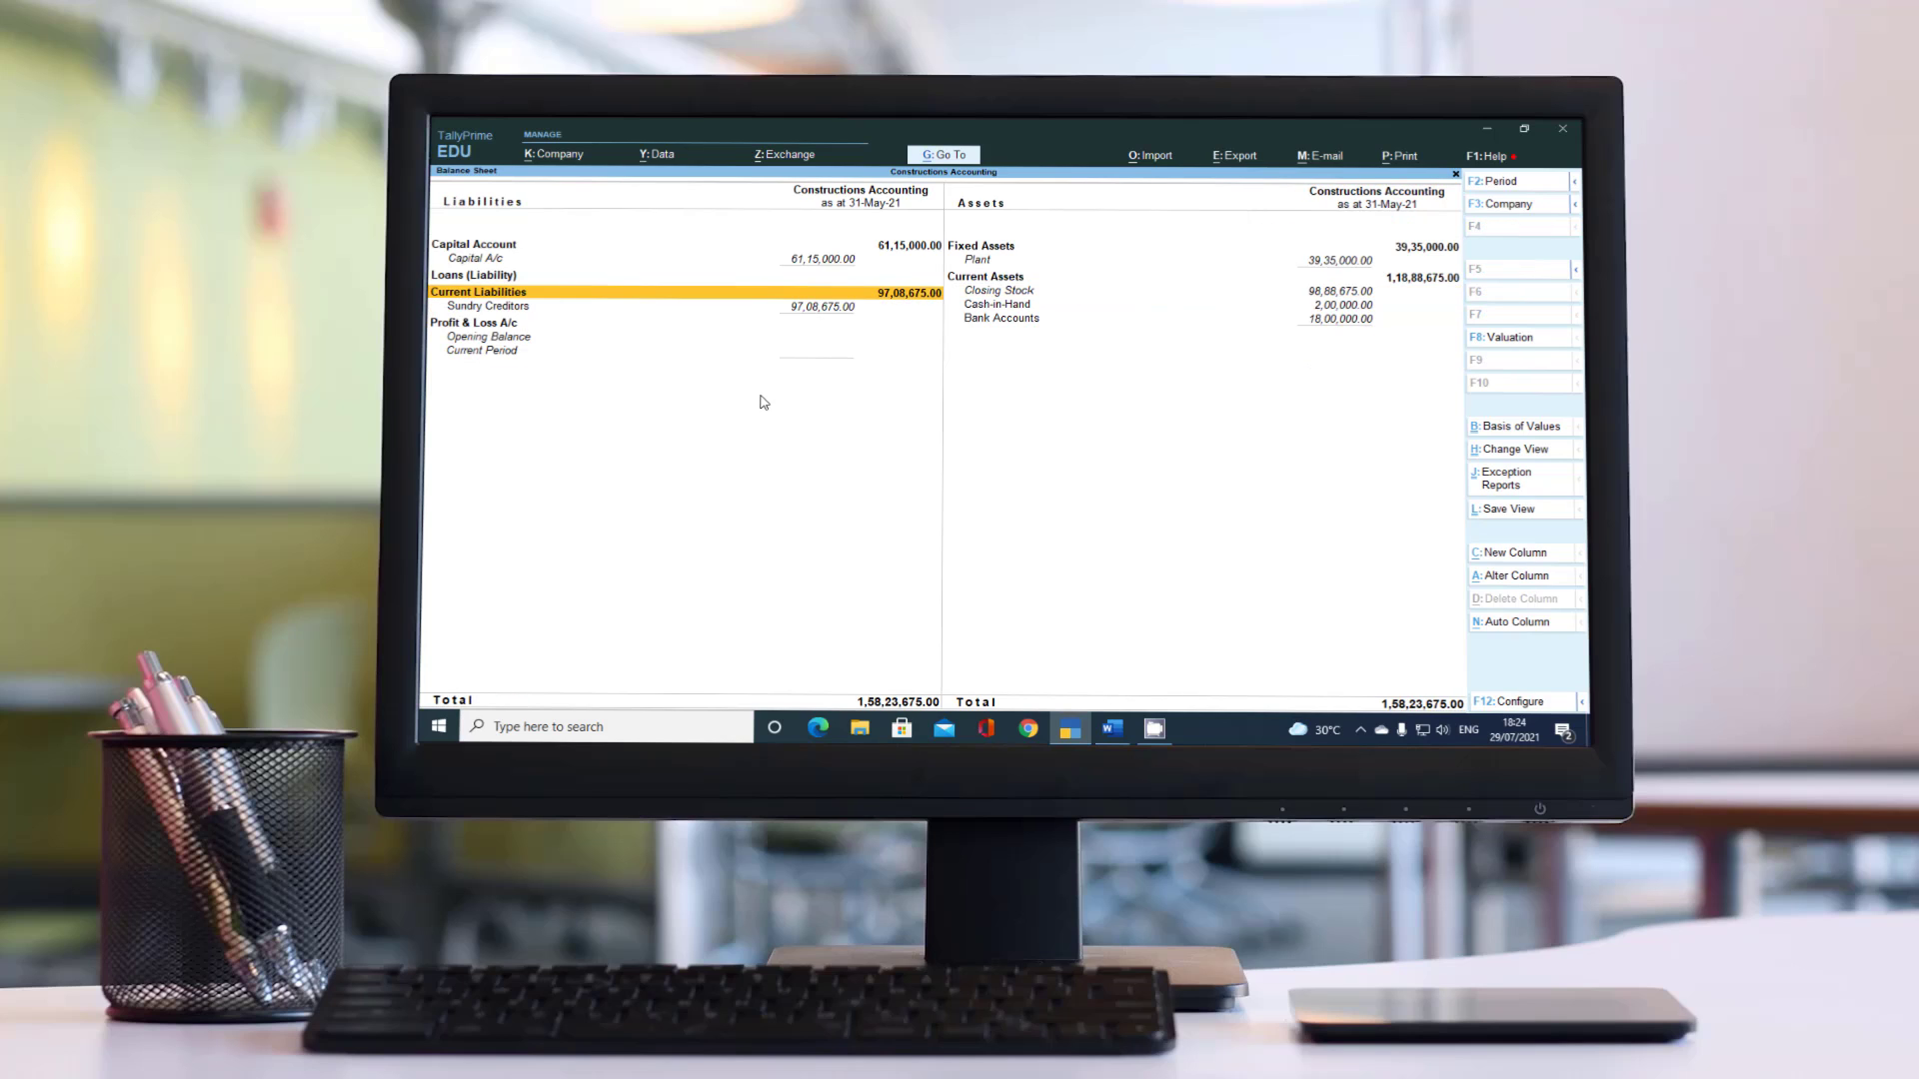
pyautogui.press('Down')
pyautogui.press('Return')
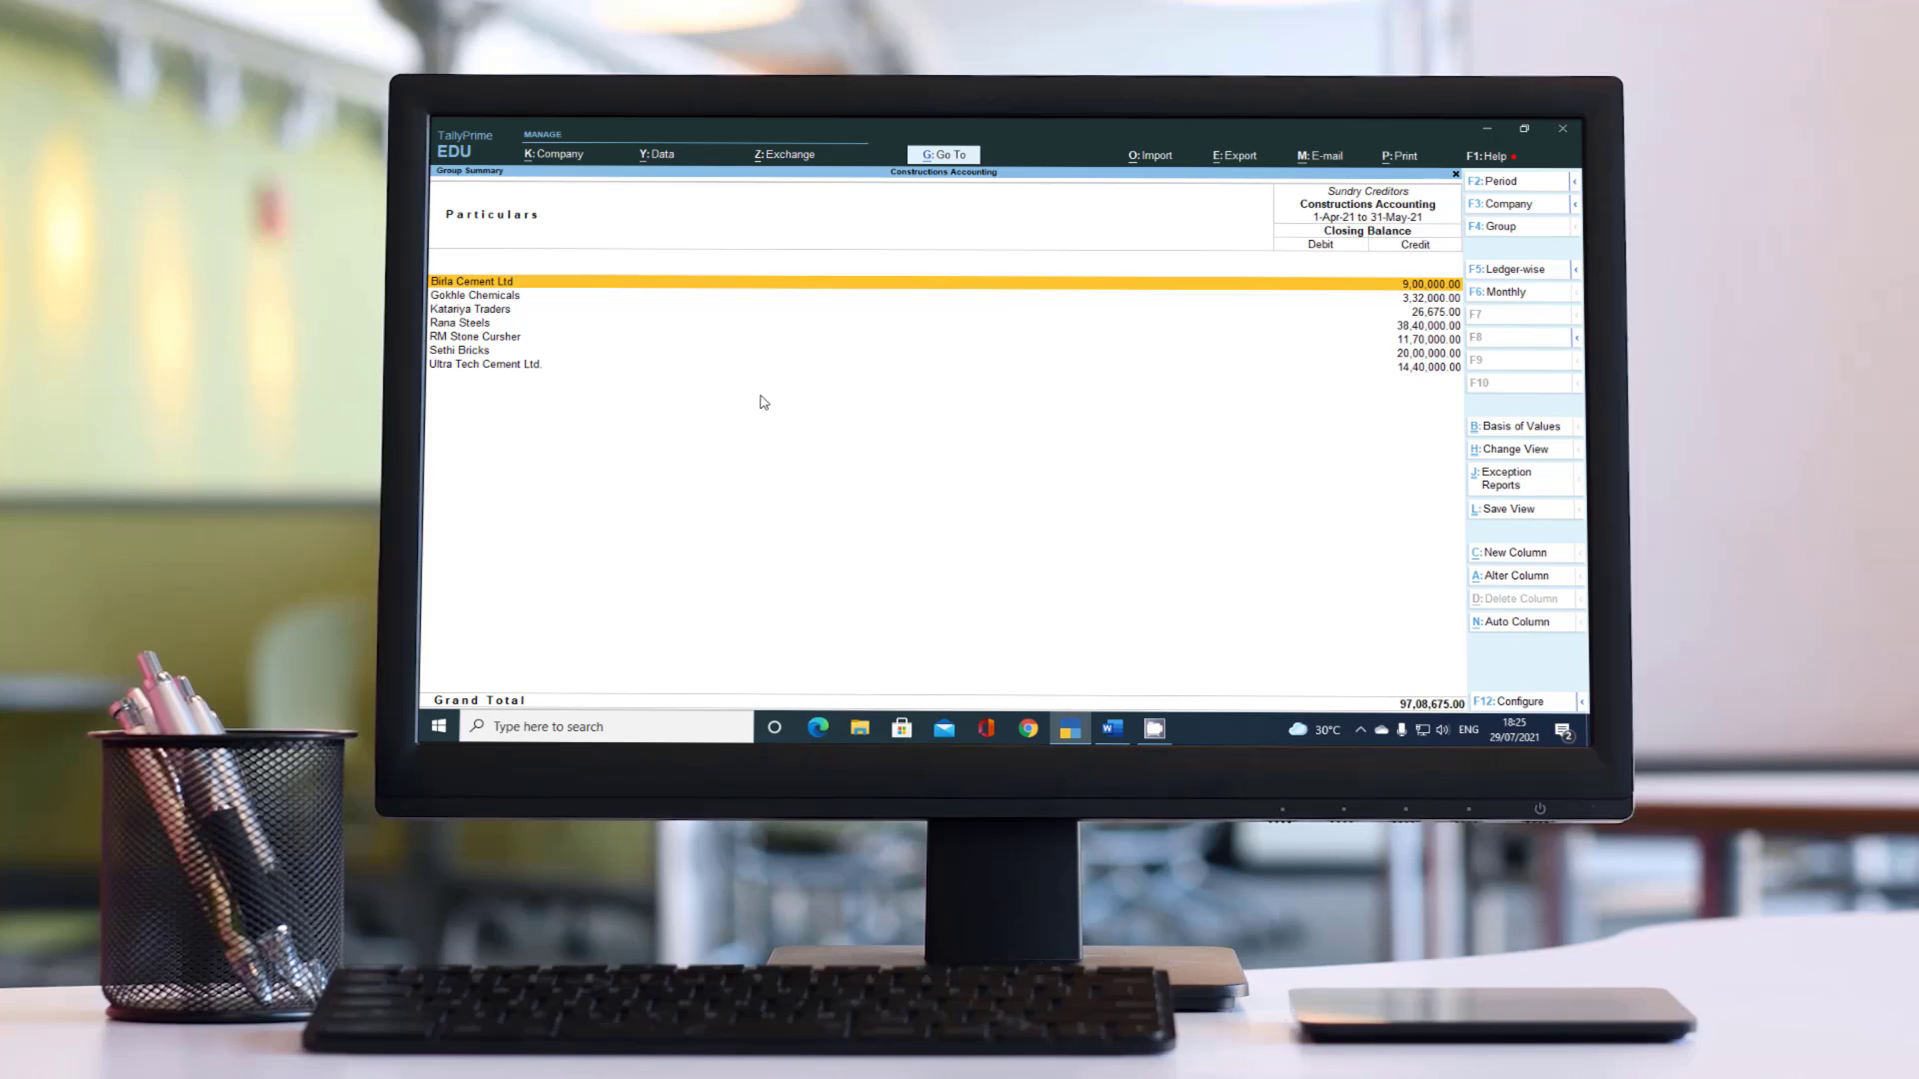
pyautogui.press('Escape')
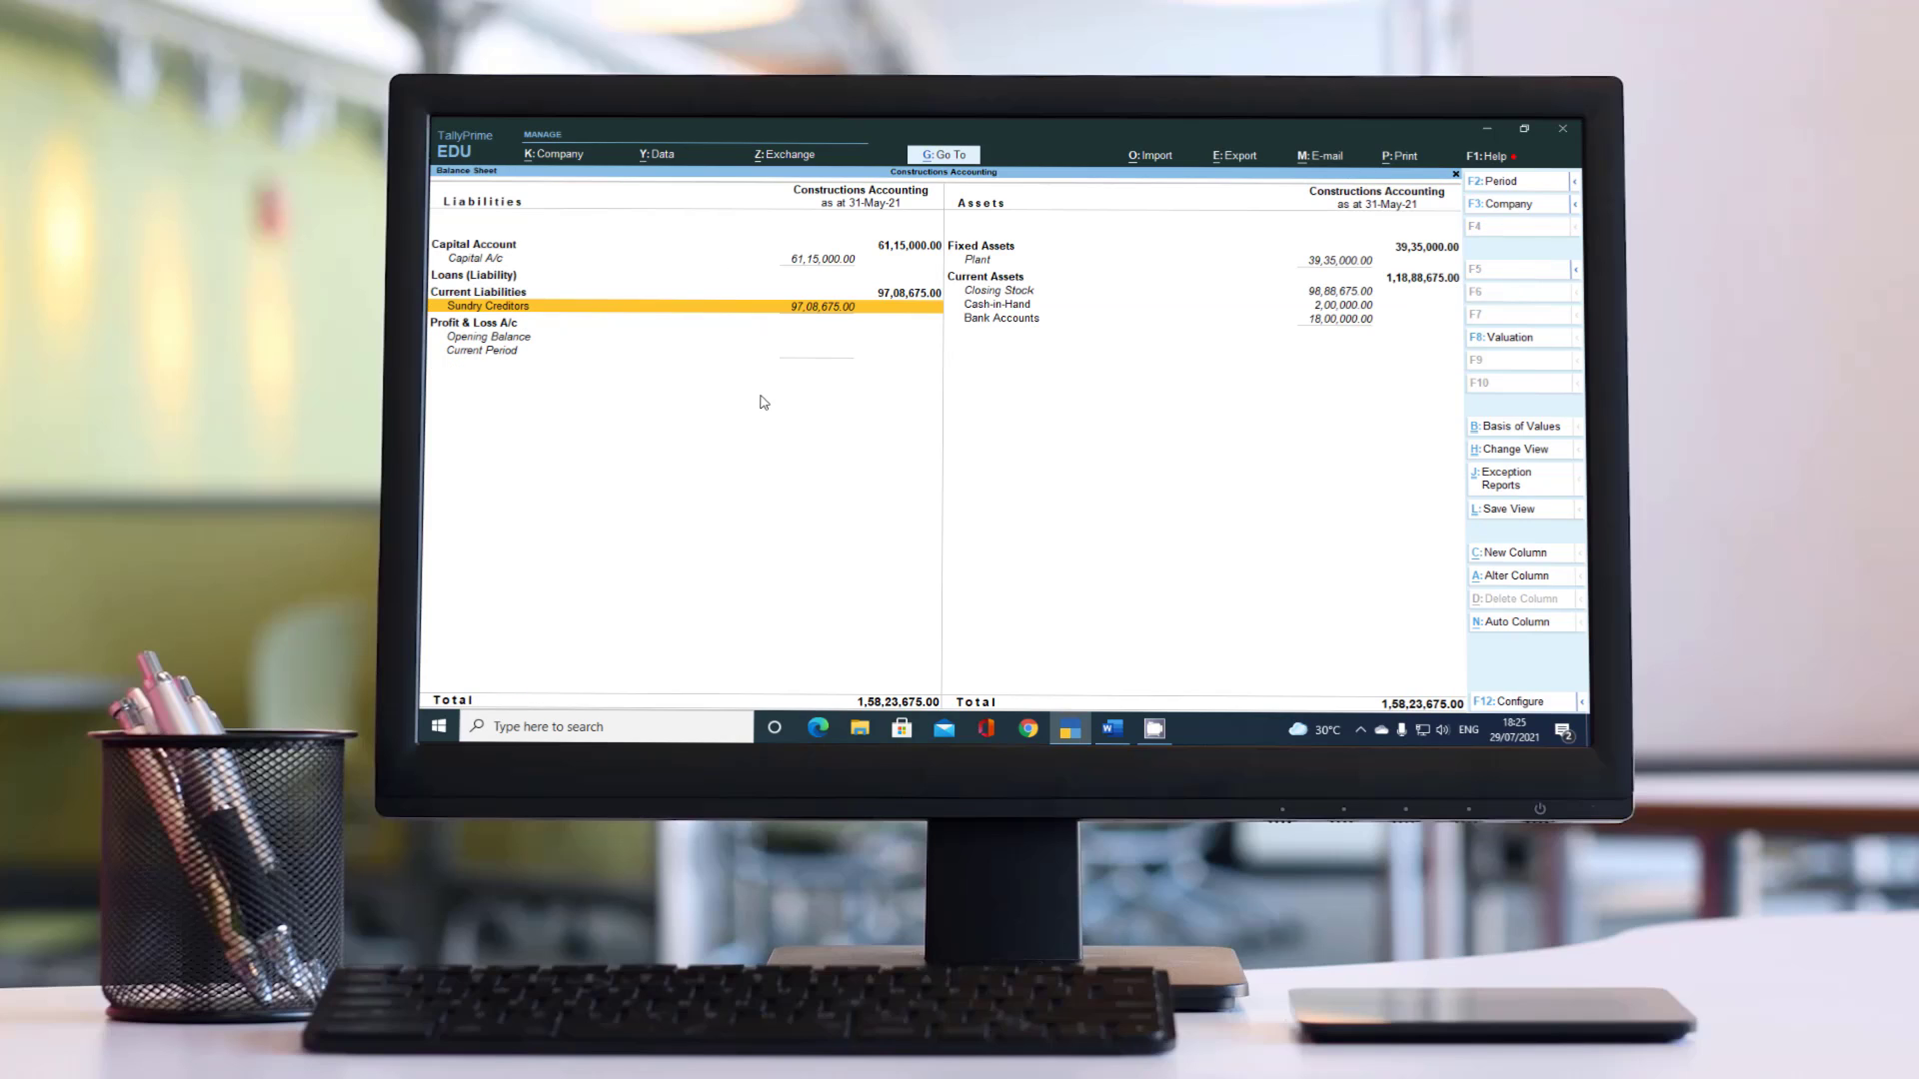
pyautogui.press('Escape')
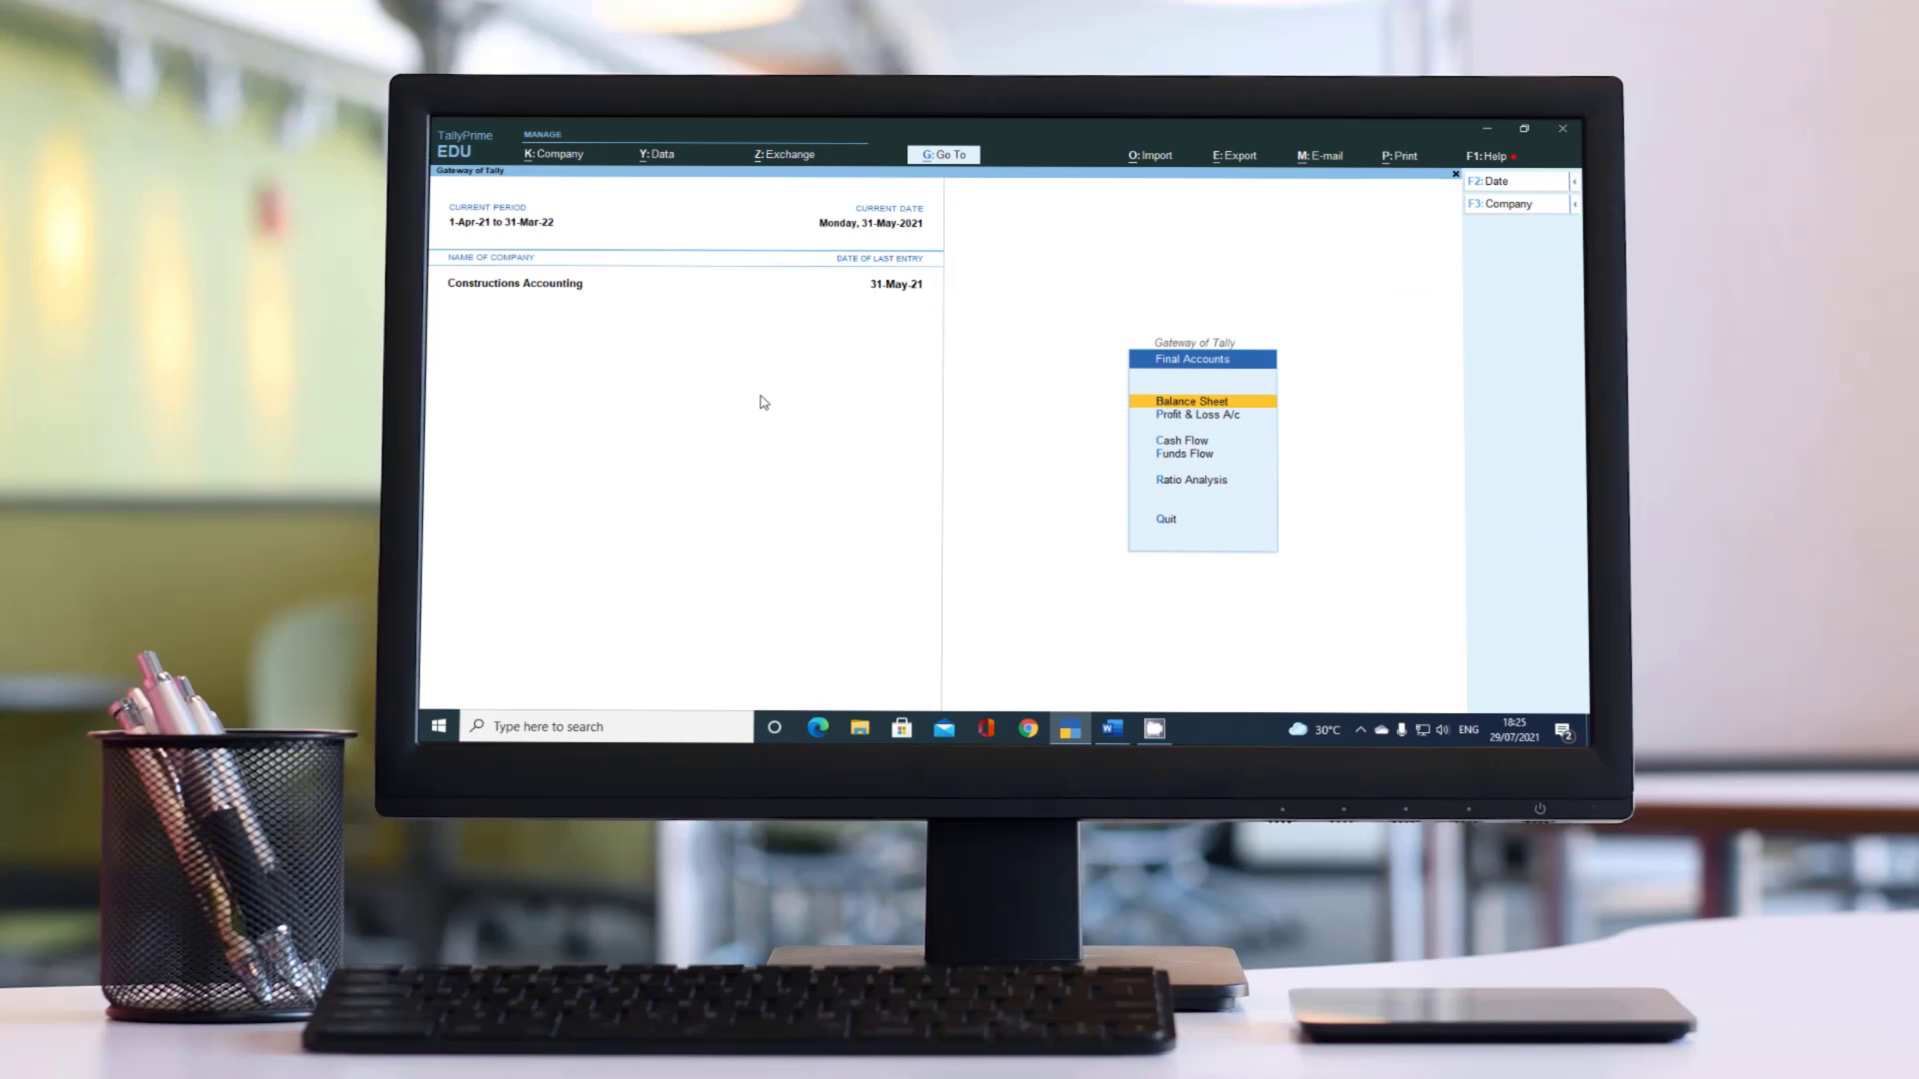
pyautogui.press('Escape')
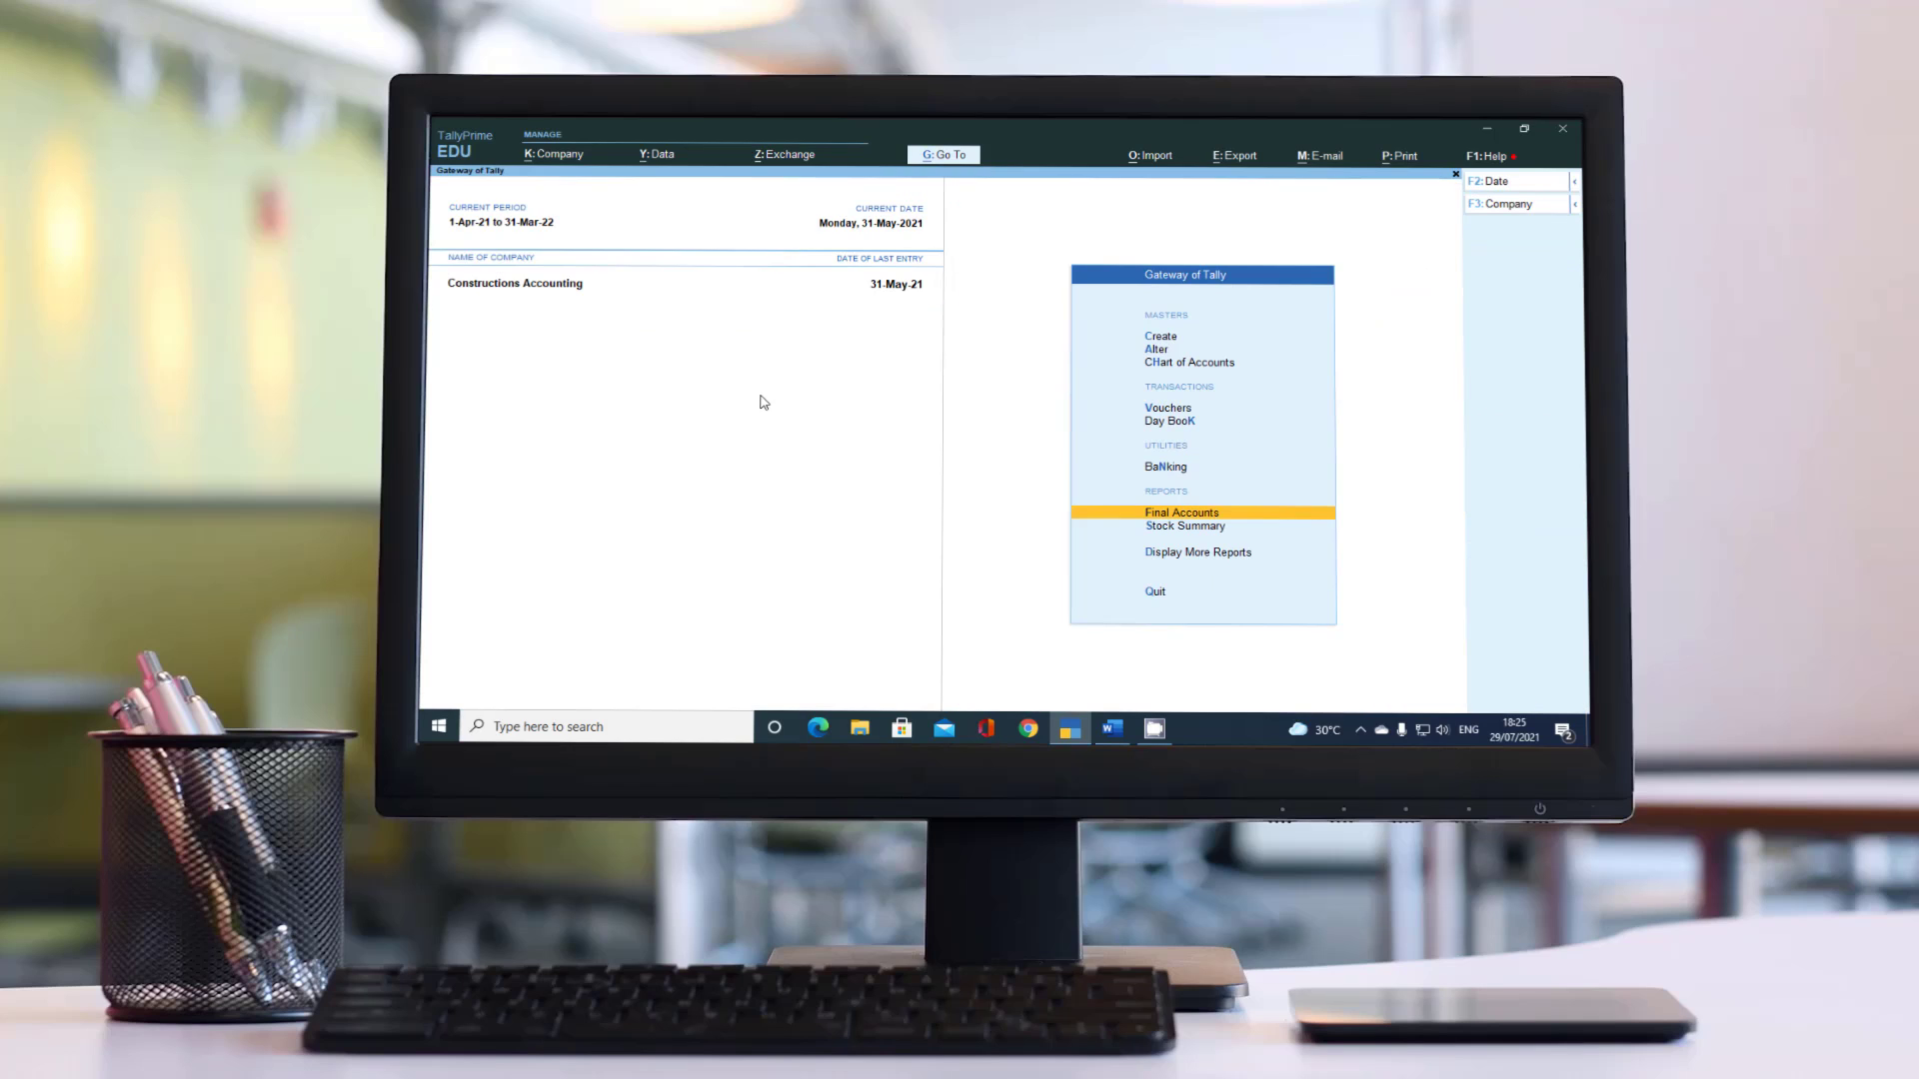